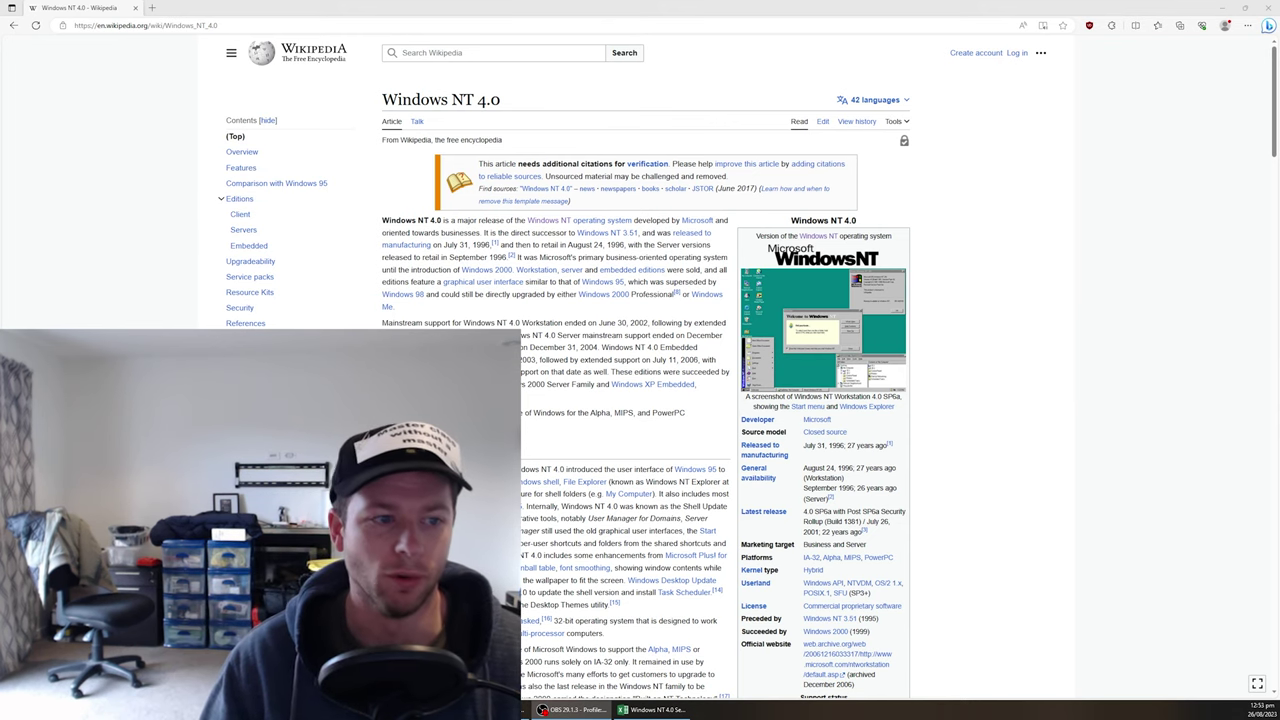
Scroll through the Windows NT 4.0 Wikipedia article and return to its introduction and infobox
{"action": "scroll", "coordinate": [569, 245], "scroll_direction": "down", "scroll_amount": 5}
{"action": "scroll", "coordinate": [570, 258], "scroll_direction": "up", "scroll_amount": 5}
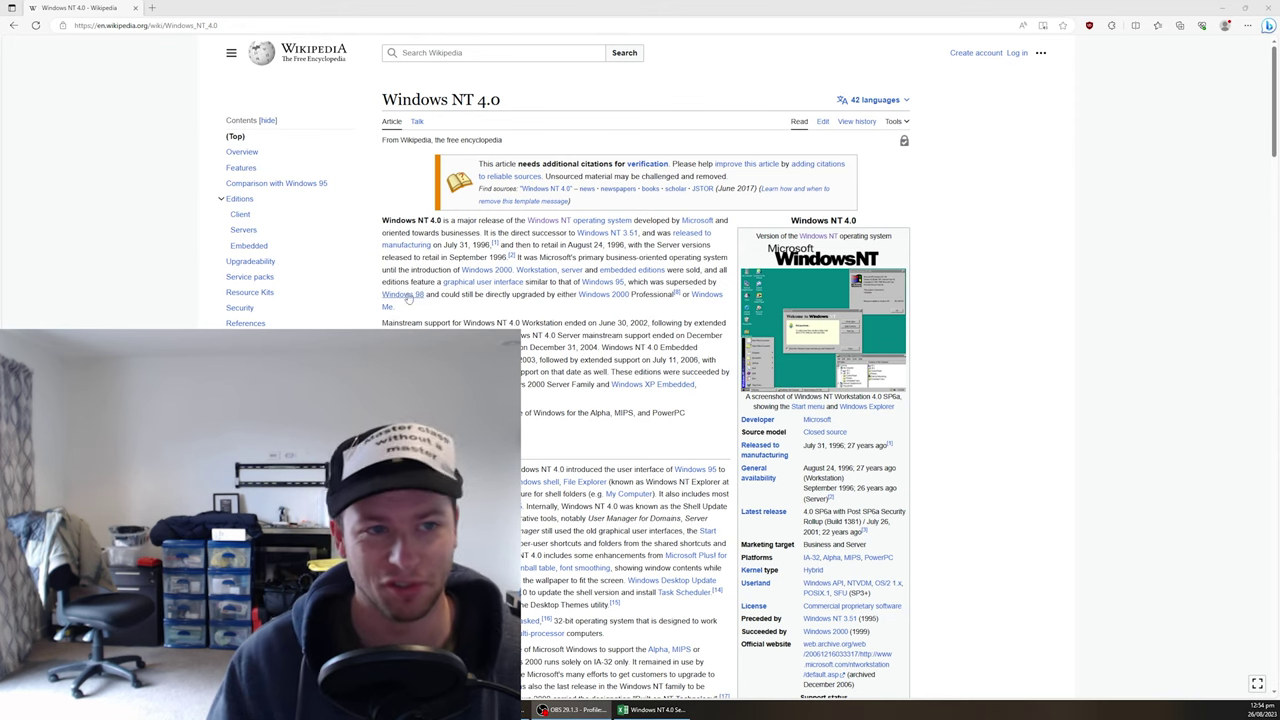
{"action": "mouse_move", "coordinate": [404, 295]}
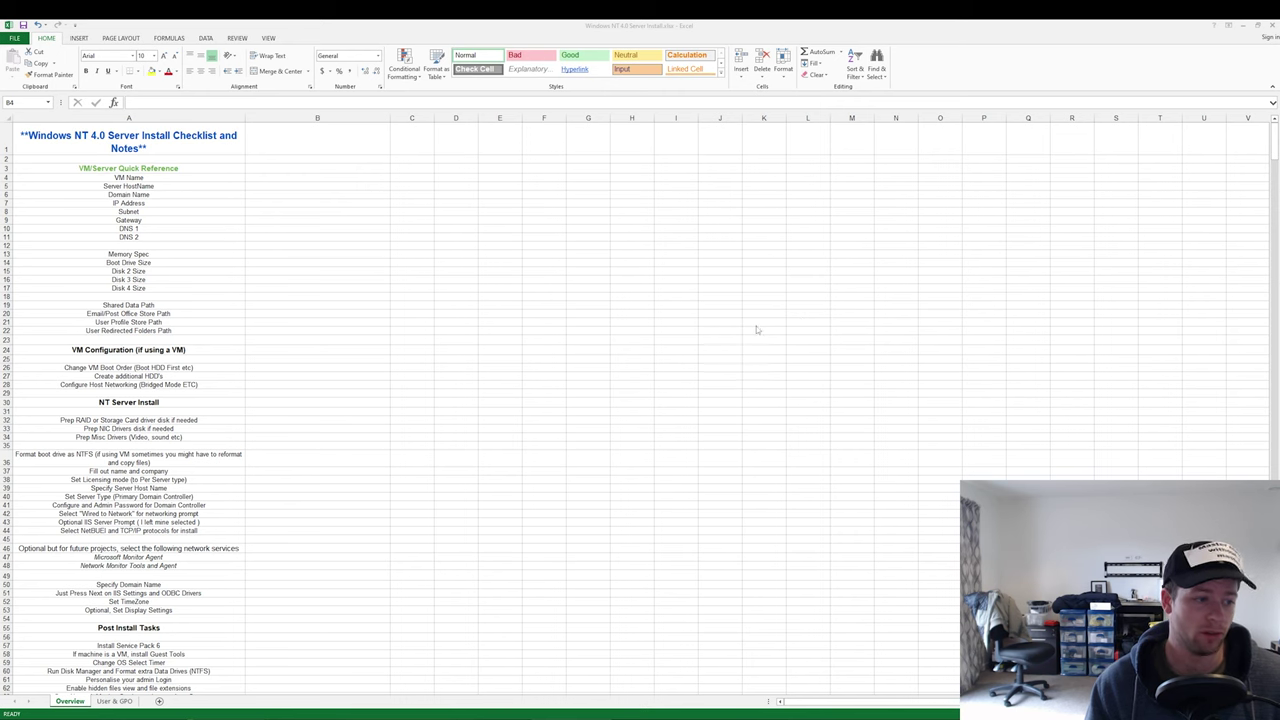
{"action": "scroll", "coordinate": [757, 330], "scroll_direction": "down", "scroll_amount": 20}
{"action": "scroll", "coordinate": [735, 368], "scroll_direction": "up", "scroll_amount": 20}
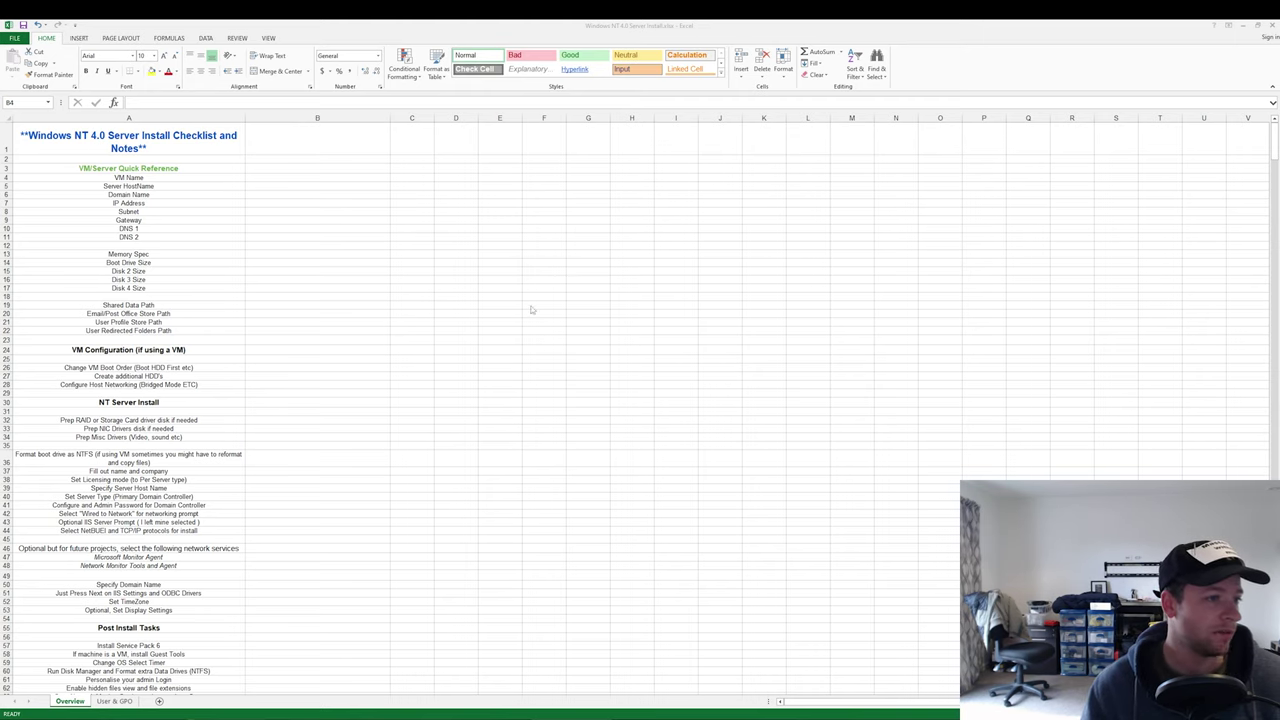
Review the install checklist down and back up, then show the 192.168.1.222 ping in Command Prompt
{"action": "scroll", "coordinate": [260, 232], "scroll_direction": "up", "scroll_amount": 3}
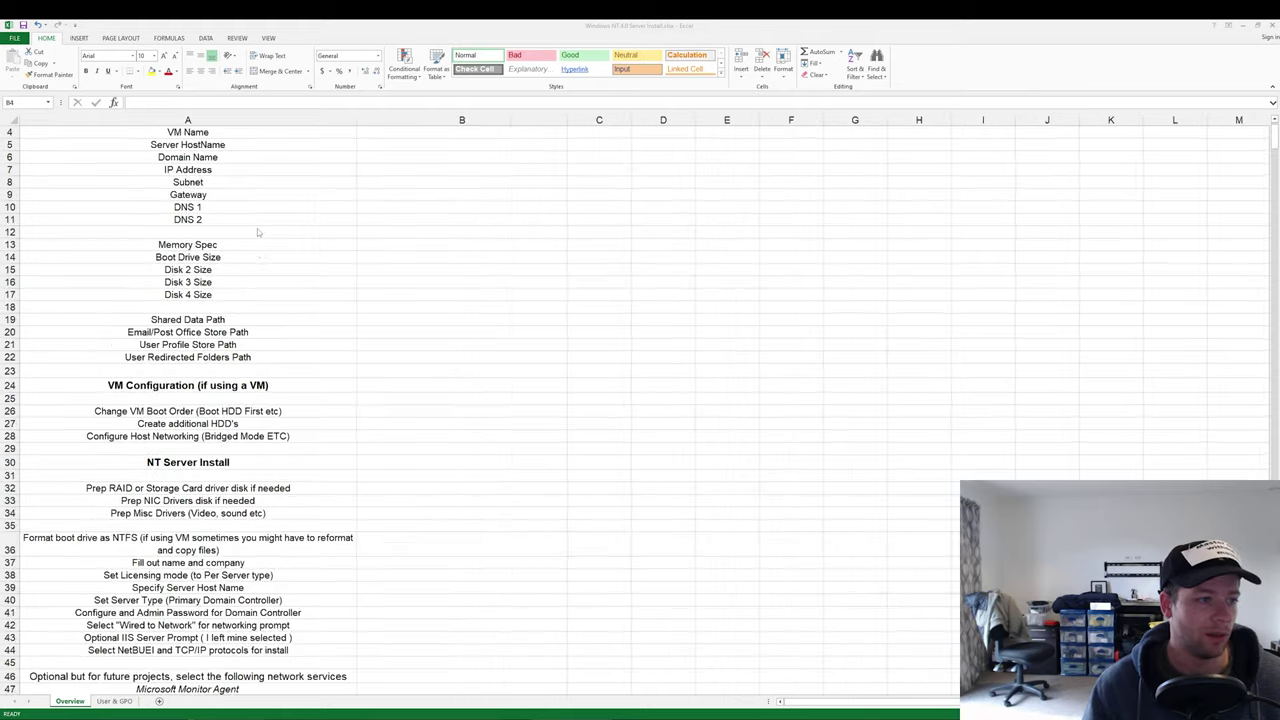
{"action": "scroll", "coordinate": [258, 232], "scroll_direction": "up", "scroll_amount": 1}
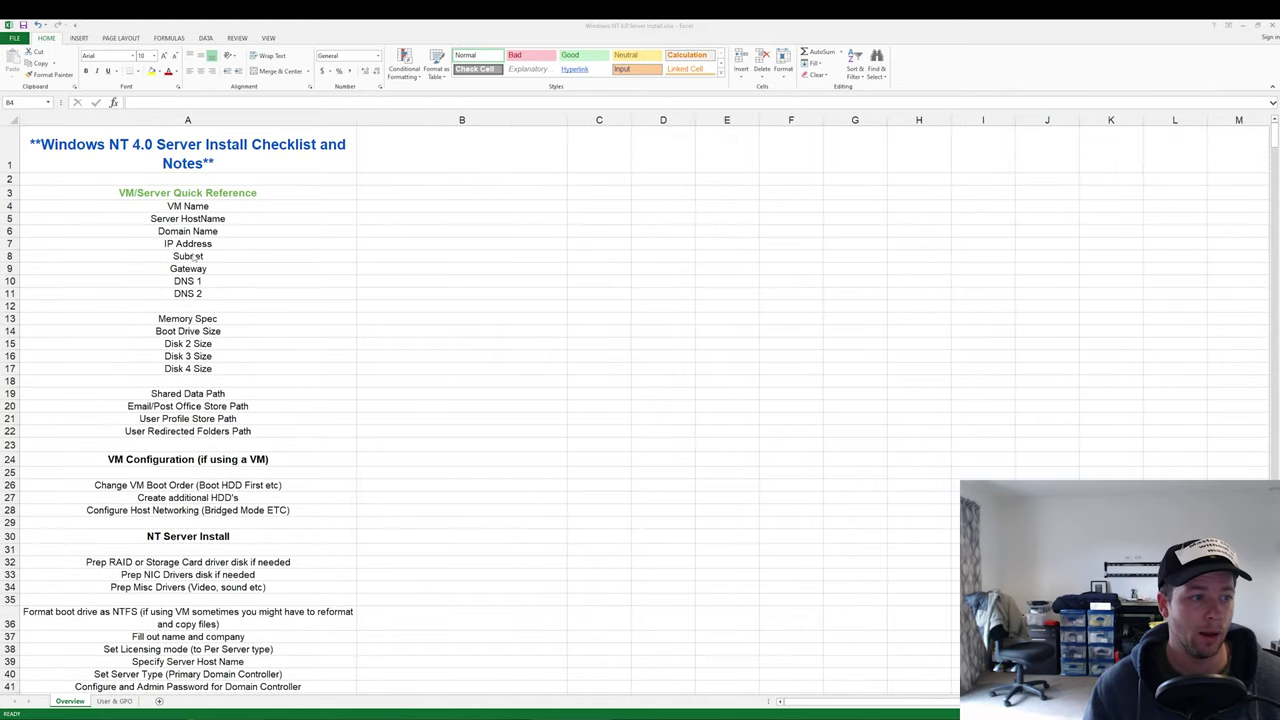
{"action": "scroll", "coordinate": [392, 318], "scroll_direction": "down", "scroll_amount": 1}
{"action": "scroll", "coordinate": [395, 322], "scroll_direction": "down", "scroll_amount": 6}
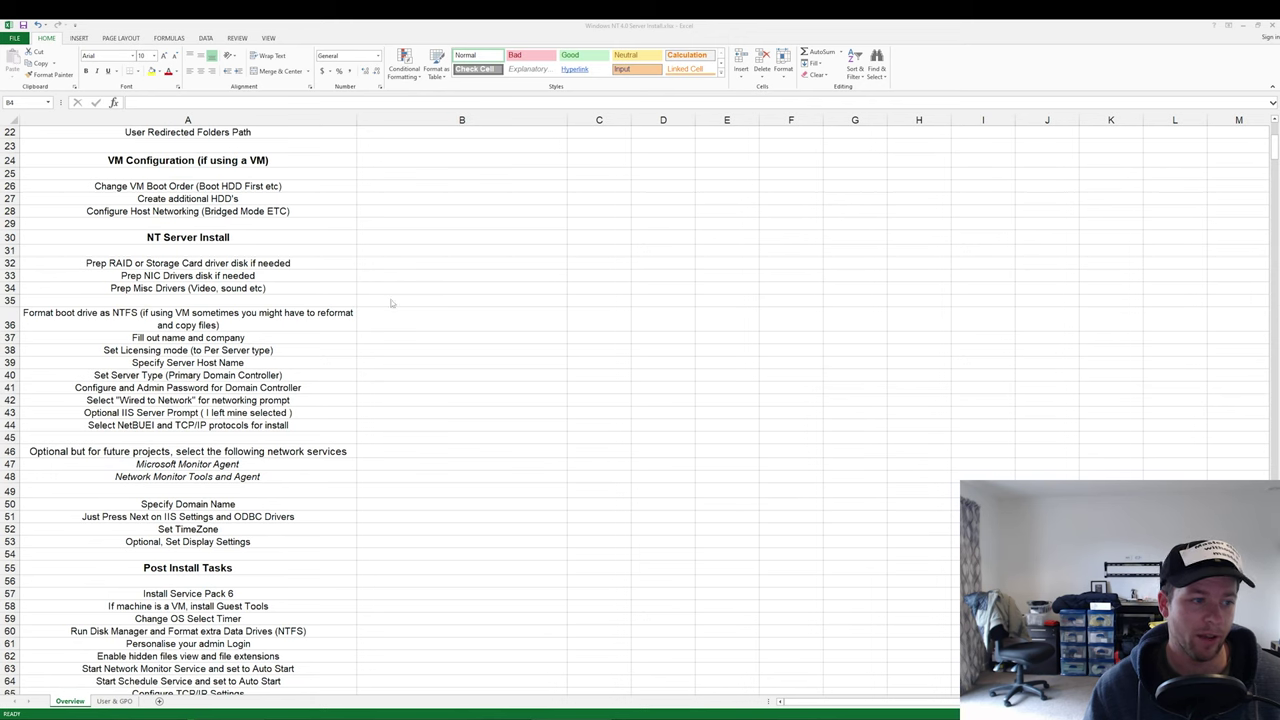
{"action": "scroll", "coordinate": [378, 375], "scroll_direction": "down", "scroll_amount": 9}
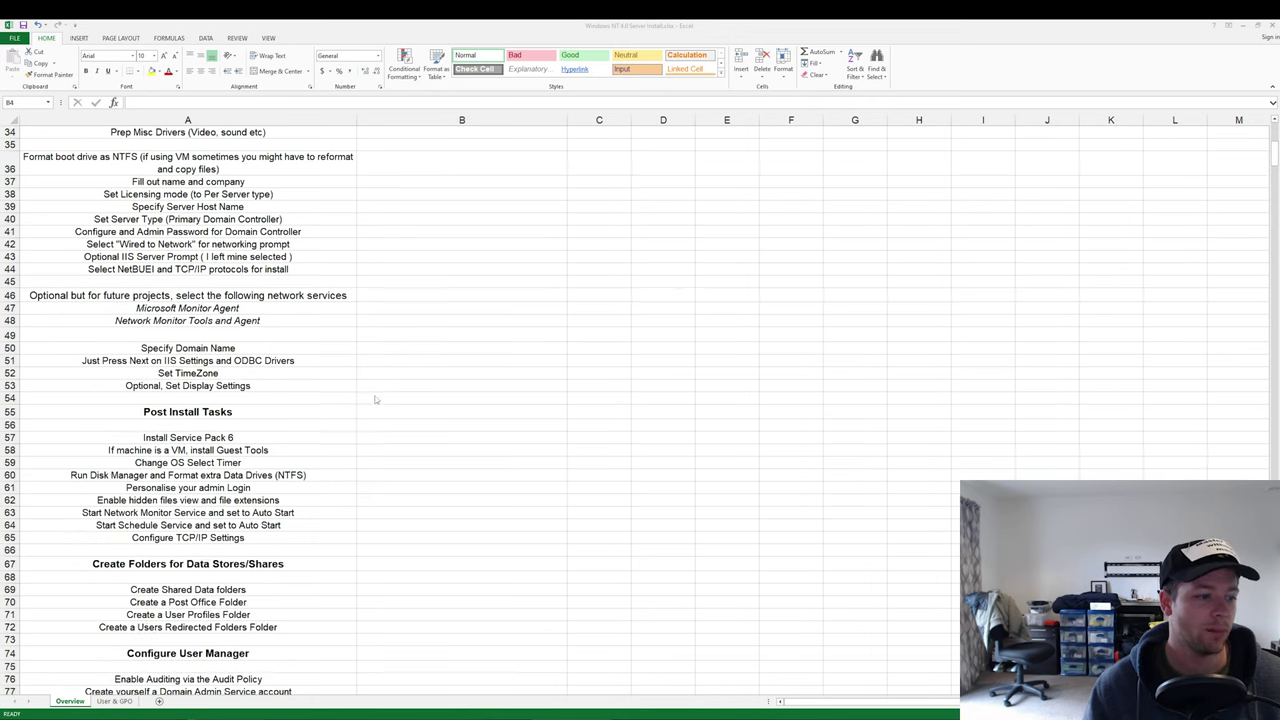
{"action": "scroll", "coordinate": [372, 401], "scroll_direction": "down", "scroll_amount": 4}
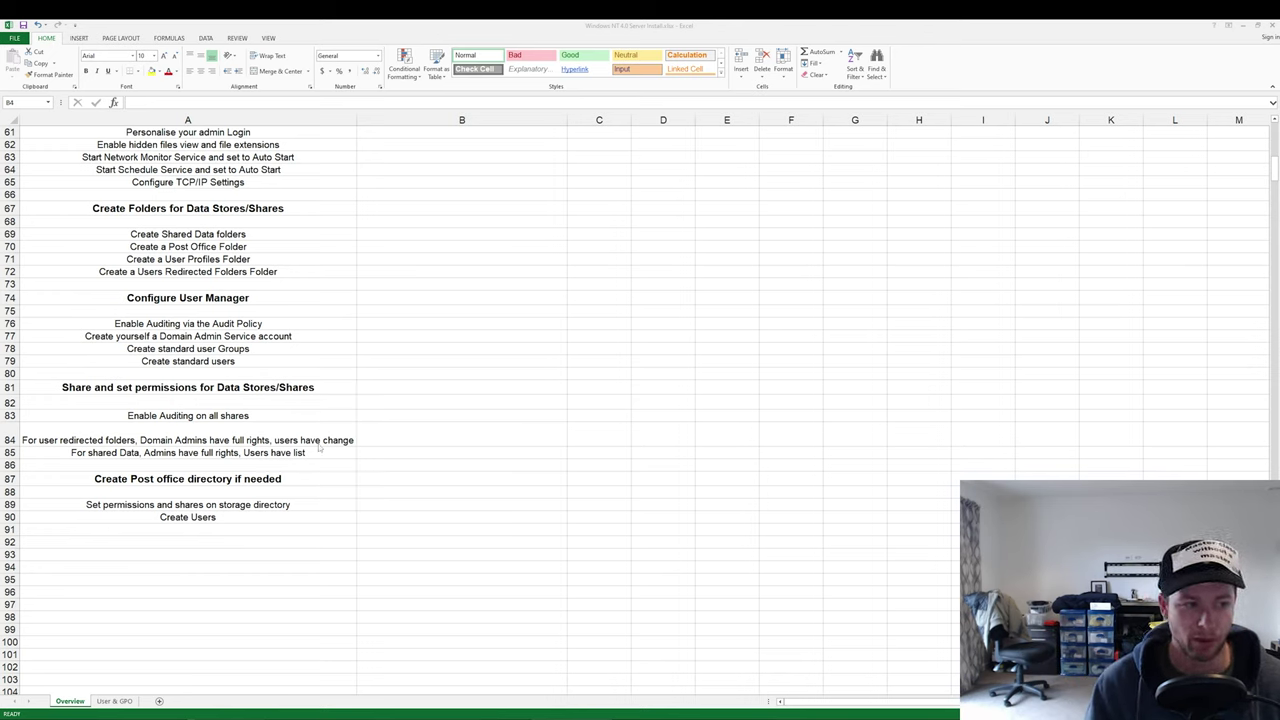
{"action": "scroll", "coordinate": [310, 403], "scroll_direction": "up", "scroll_amount": 20}
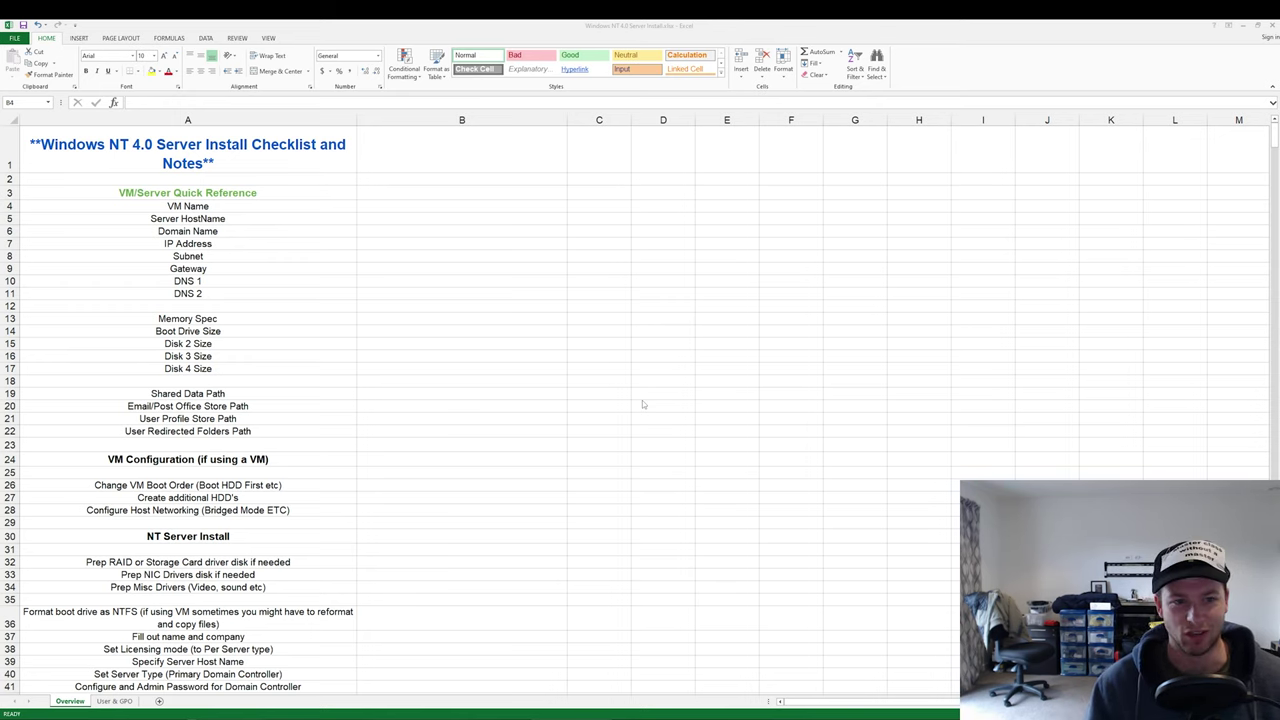
{"action": "key", "text": "alt+Tab"}
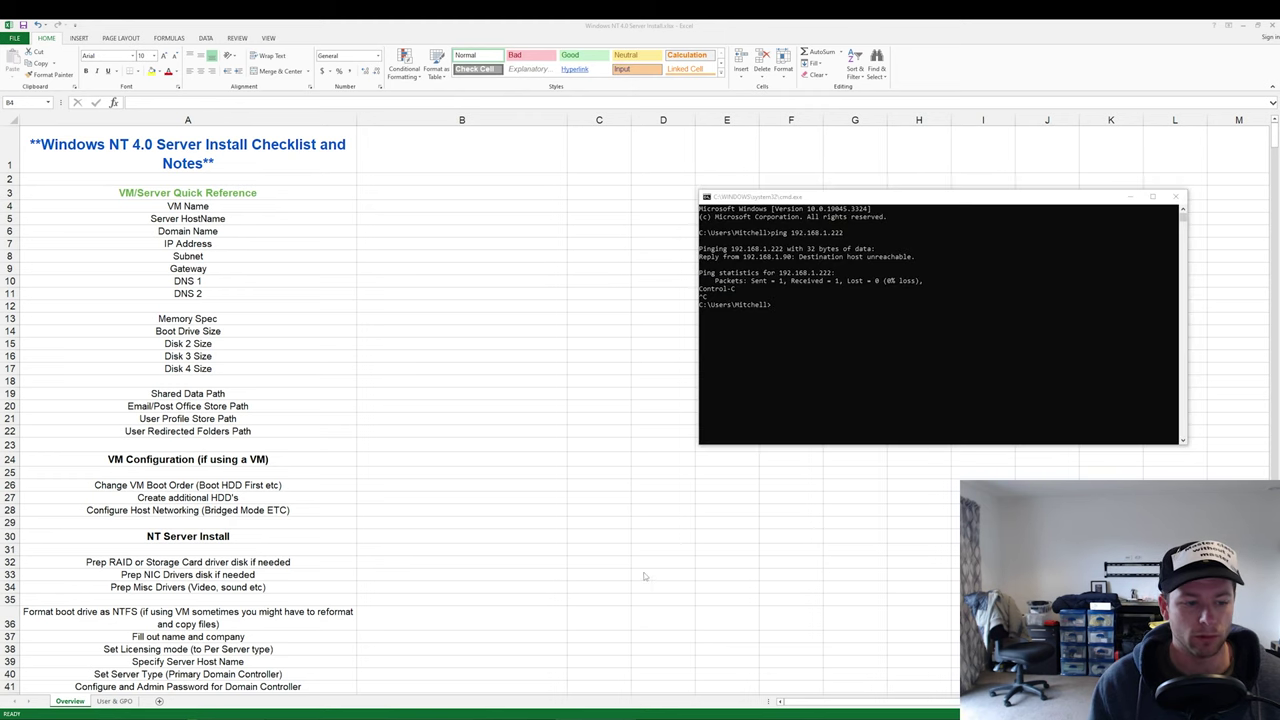
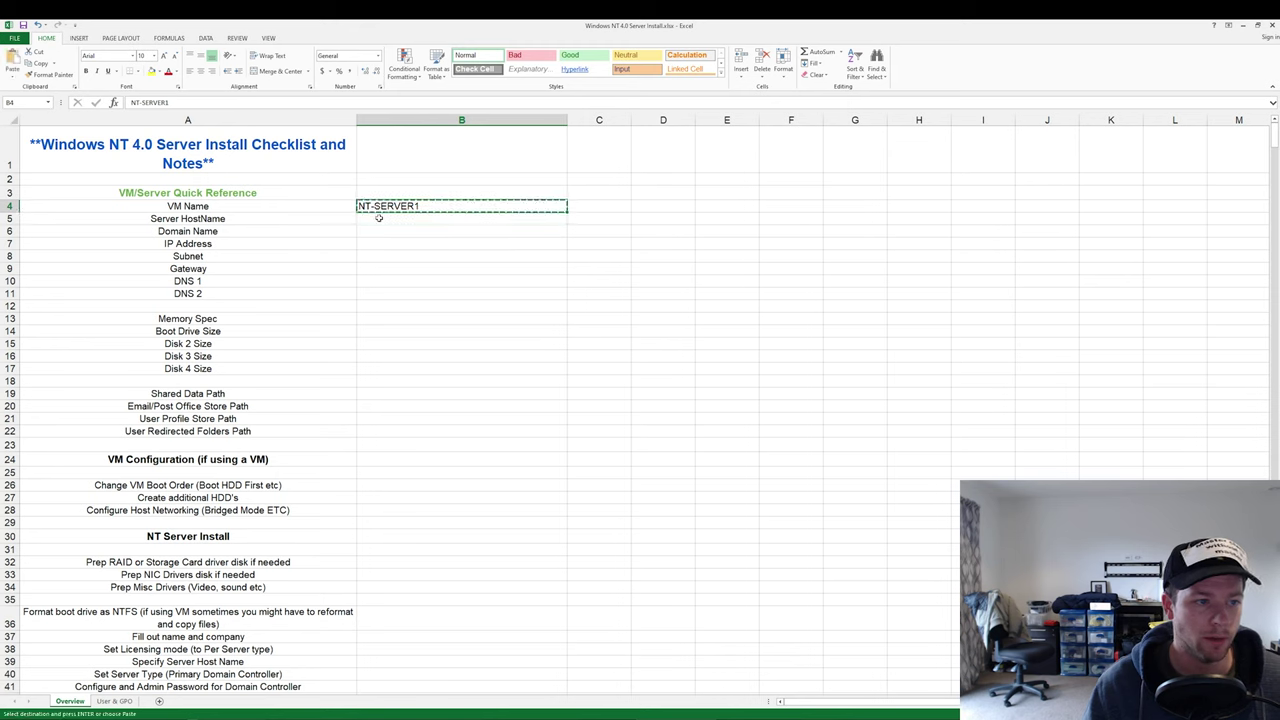
Enter hostname NT-SERVER1 and domain CONTOSO on the checklist
{"action": "type", "text": "NT-SERVER1"}
{"action": "left_click", "coordinate": [373, 231]}
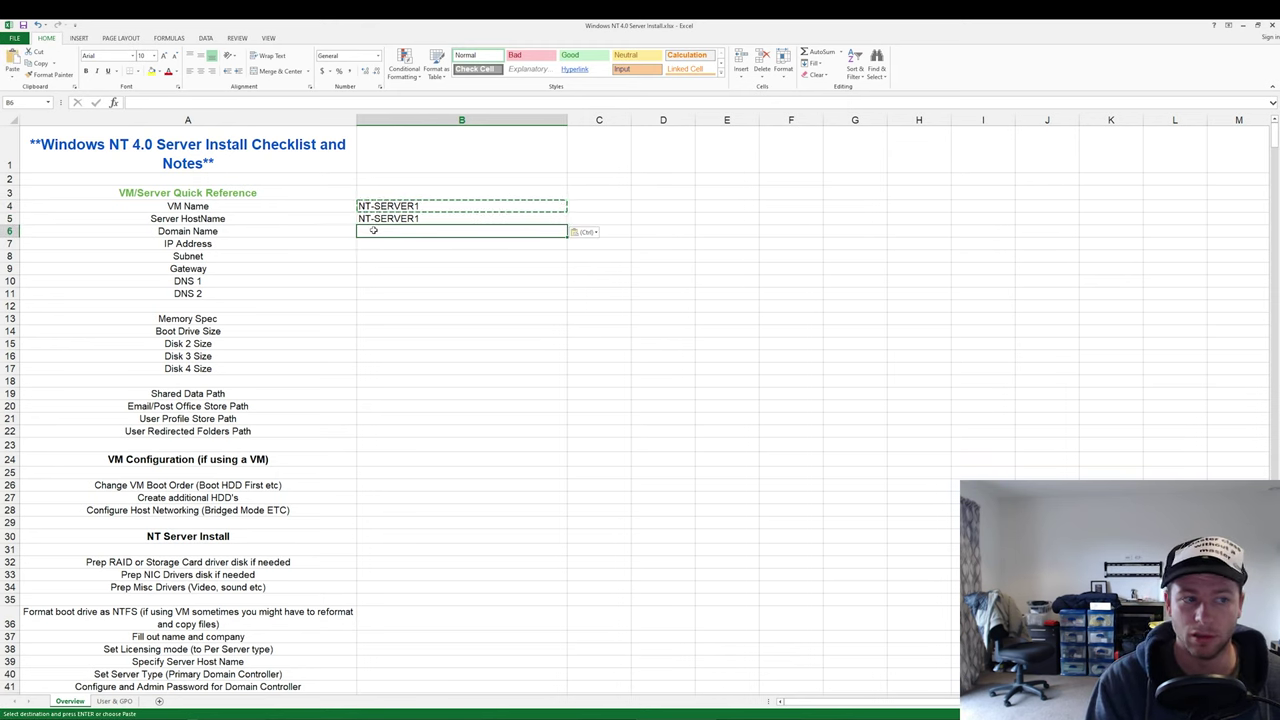
{"action": "type", "text": "CONTOSO"}
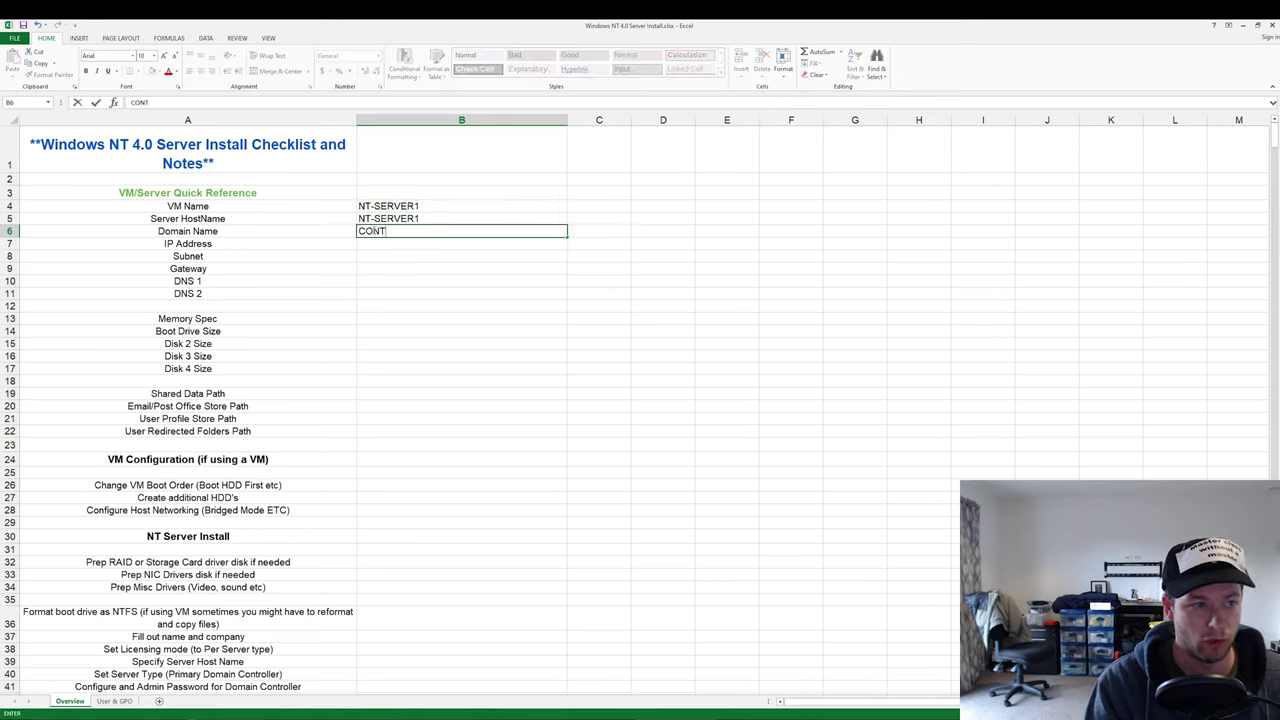
{"action": "key", "text": "Return"}
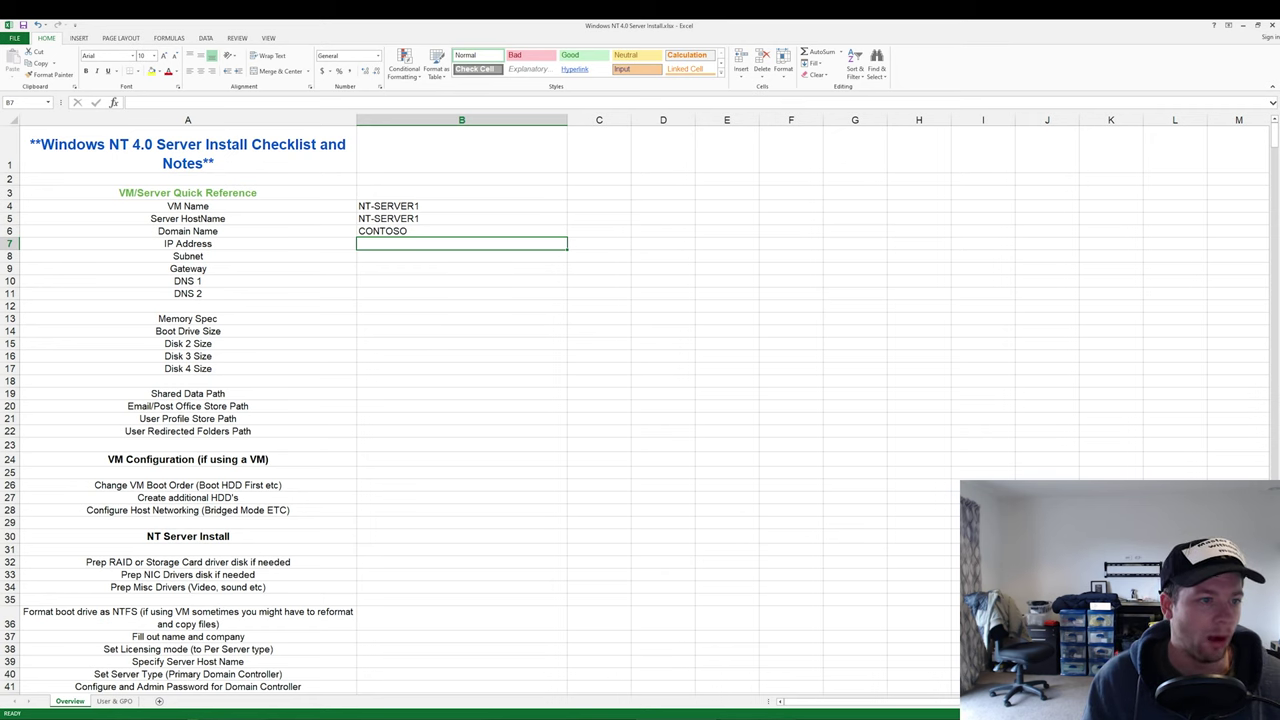
Fill the IP Address row with 192.168.1.222, taken from the ping output
{"action": "key", "text": "alt+Tab"}
{"action": "left_click_drag", "start_coordinate": [846, 233], "coordinate": [796, 233]}
{"action": "left_click", "coordinate": [436, 242]}
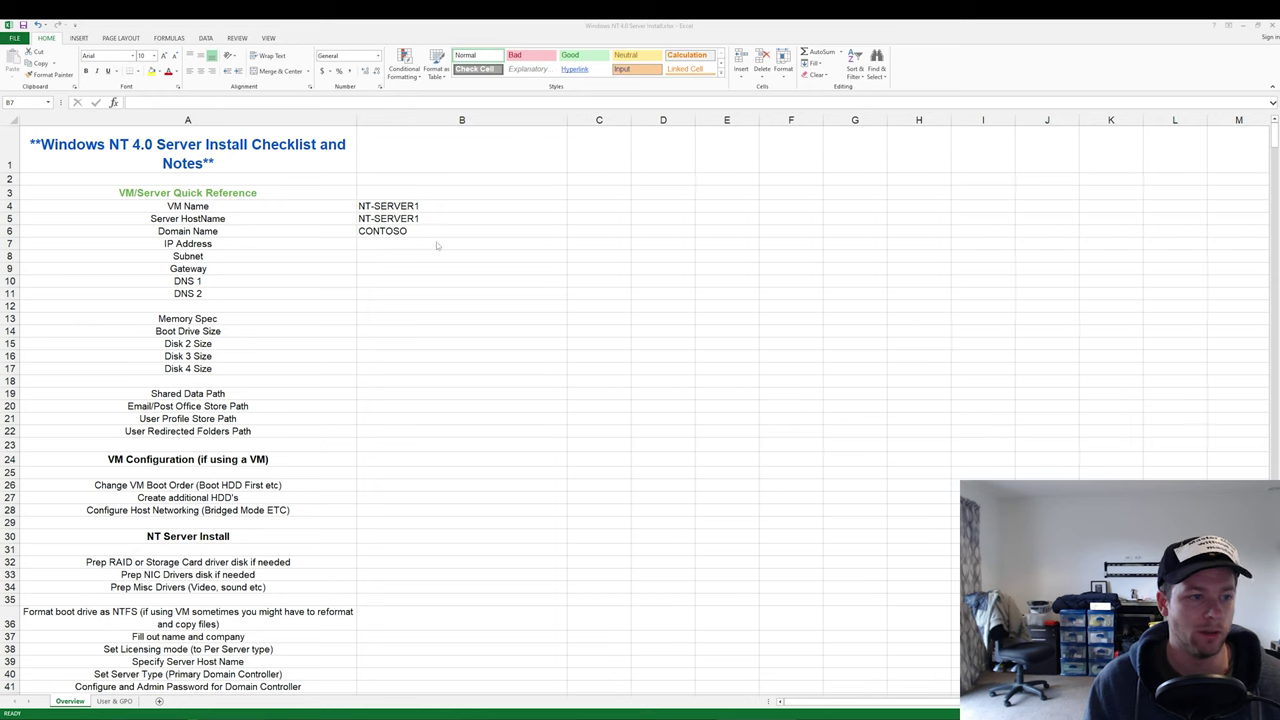
{"action": "type", "text": "1"}
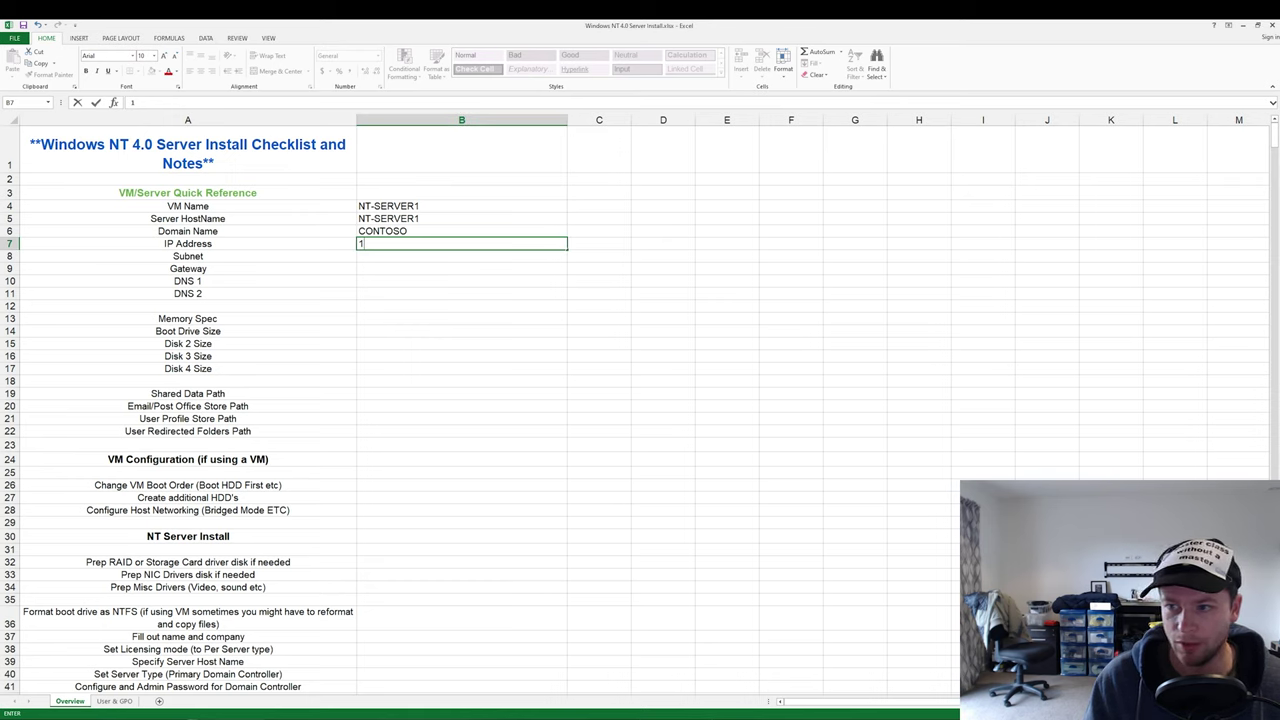
{"action": "type", "text": "92.168.1.222"}
{"action": "key", "text": "Return"}
Enter subnet 255.255.255.0, gateway 192.168.1.254 and DNS 1 192.168.1.254
{"action": "type", "text": "2"}
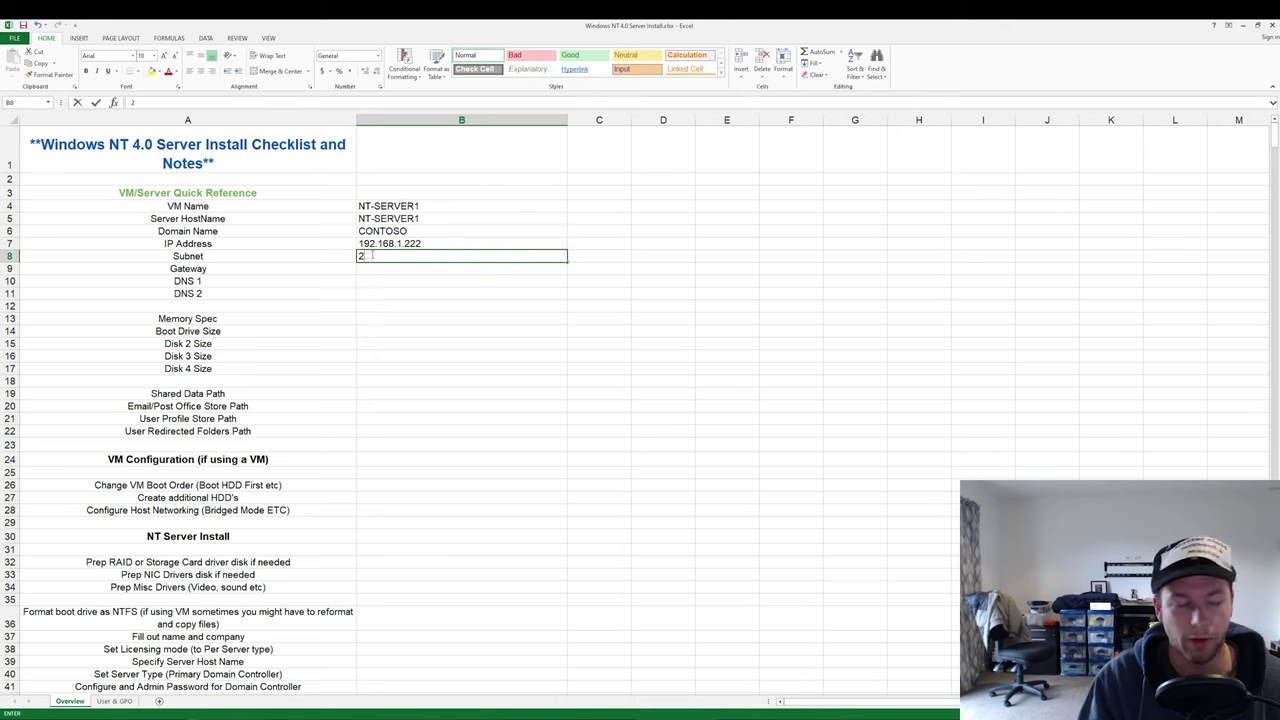
{"action": "type", "text": "55.255.255.0"}
{"action": "key", "text": "Return"}
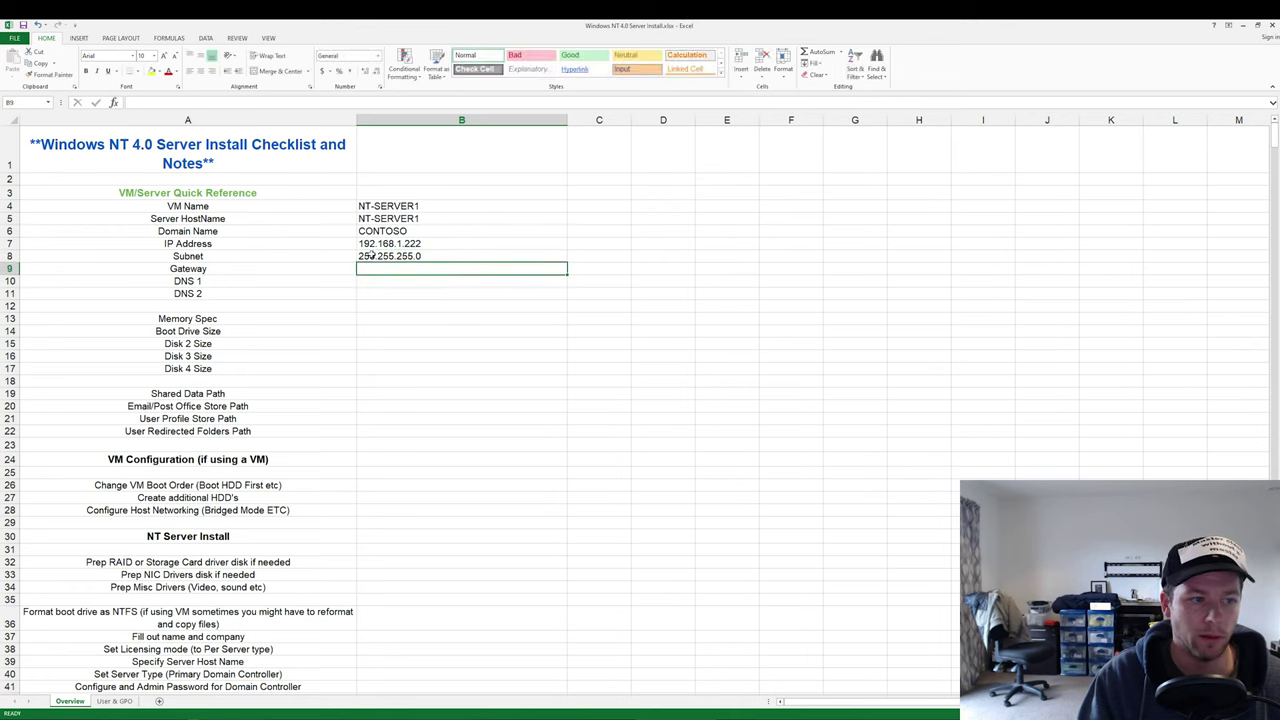
{"action": "type", "text": "192.168.1"}
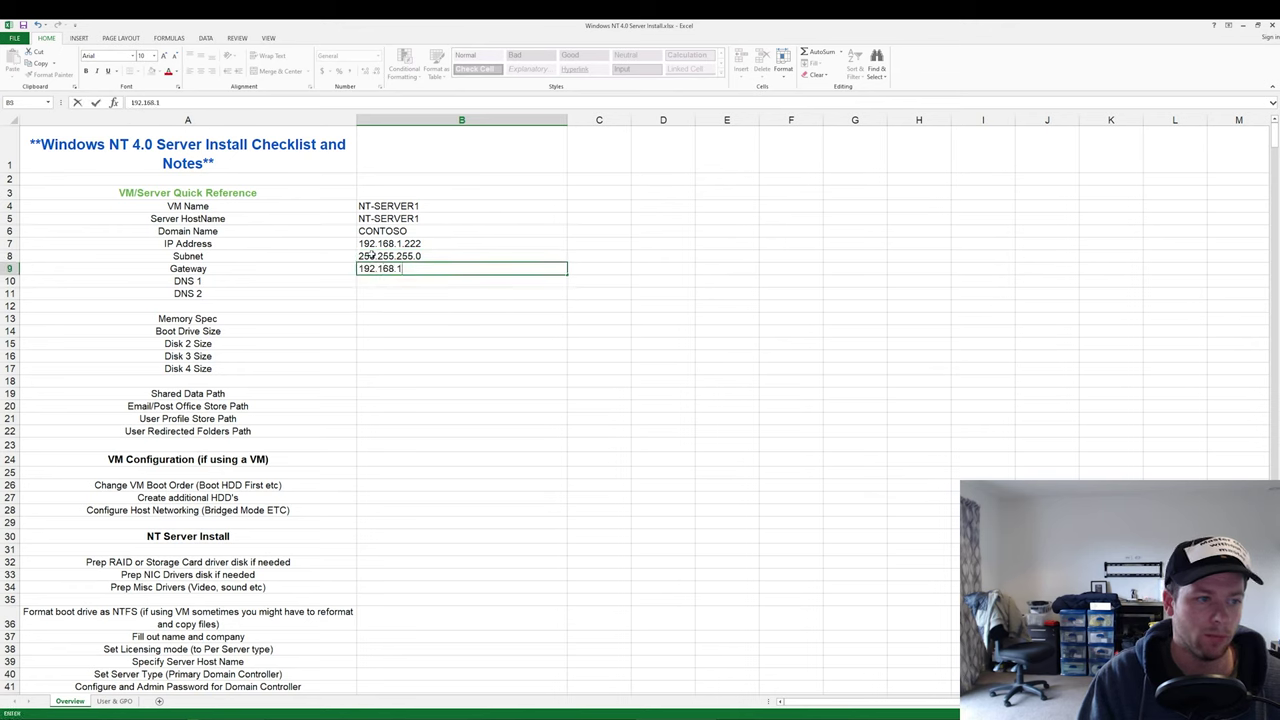
{"action": "type", "text": ".254"}
{"action": "key", "text": "Return"}
{"action": "type", "text": "192.168.1.254"}
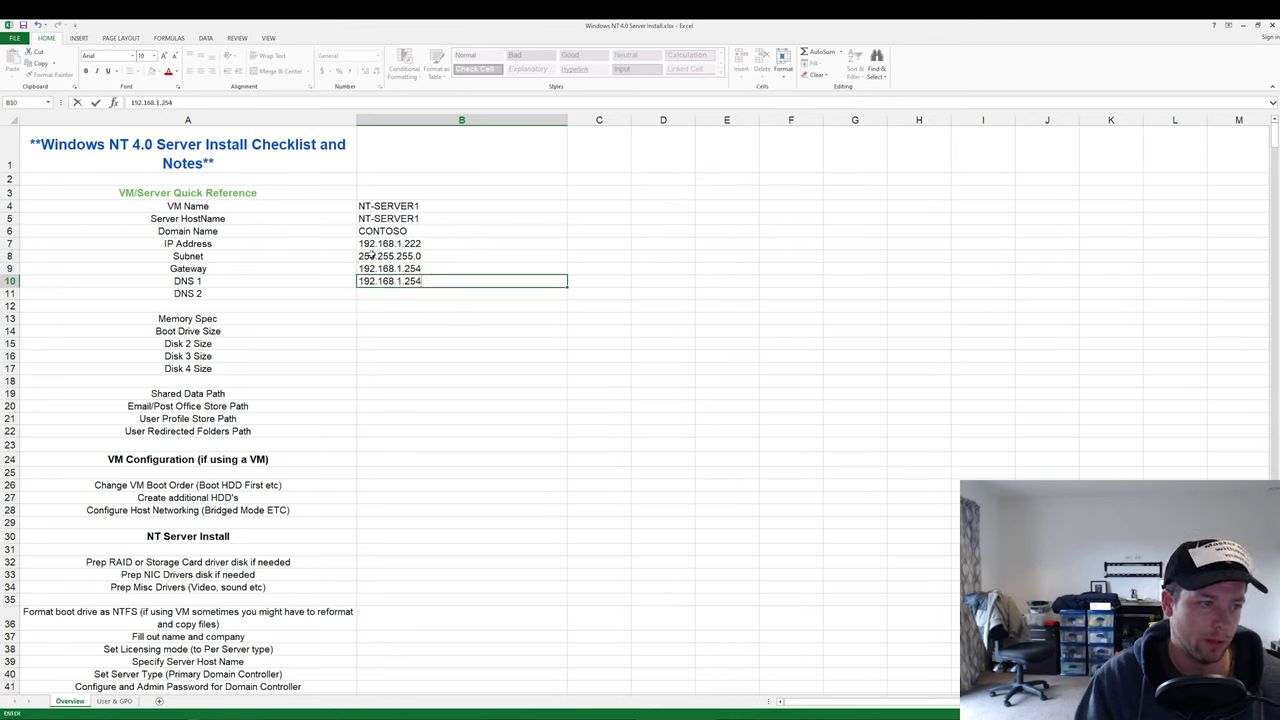
{"action": "key", "text": "Return"}
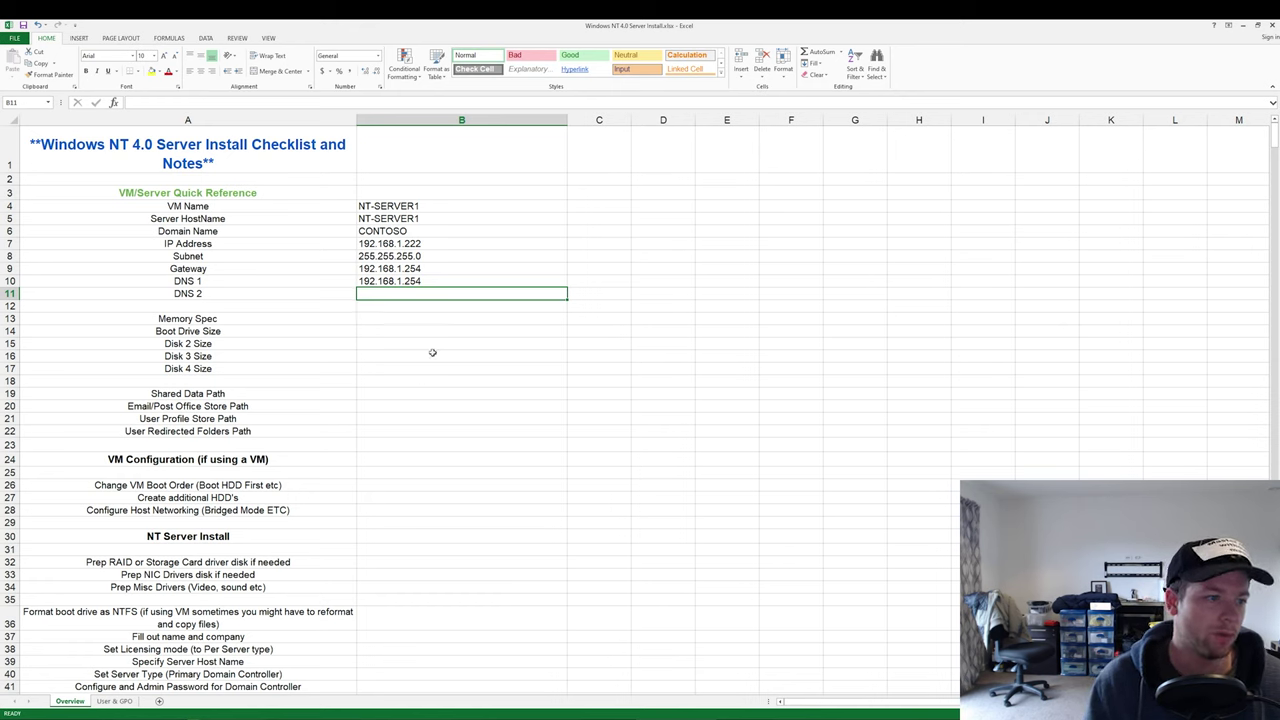
{"action": "left_click", "coordinate": [430, 318]}
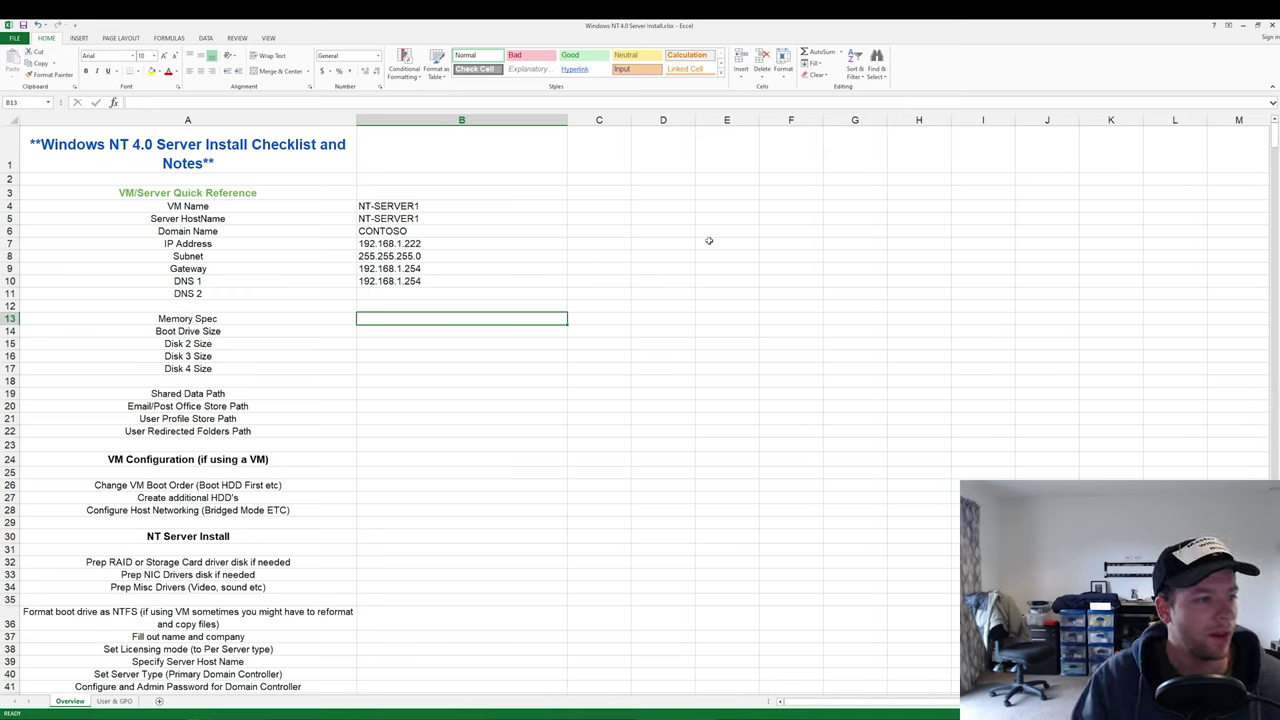
Record the Memory Spec as 128MB, correcting typos
{"action": "type", "text": "128MB"}
{"action": "key", "text": "Return"}
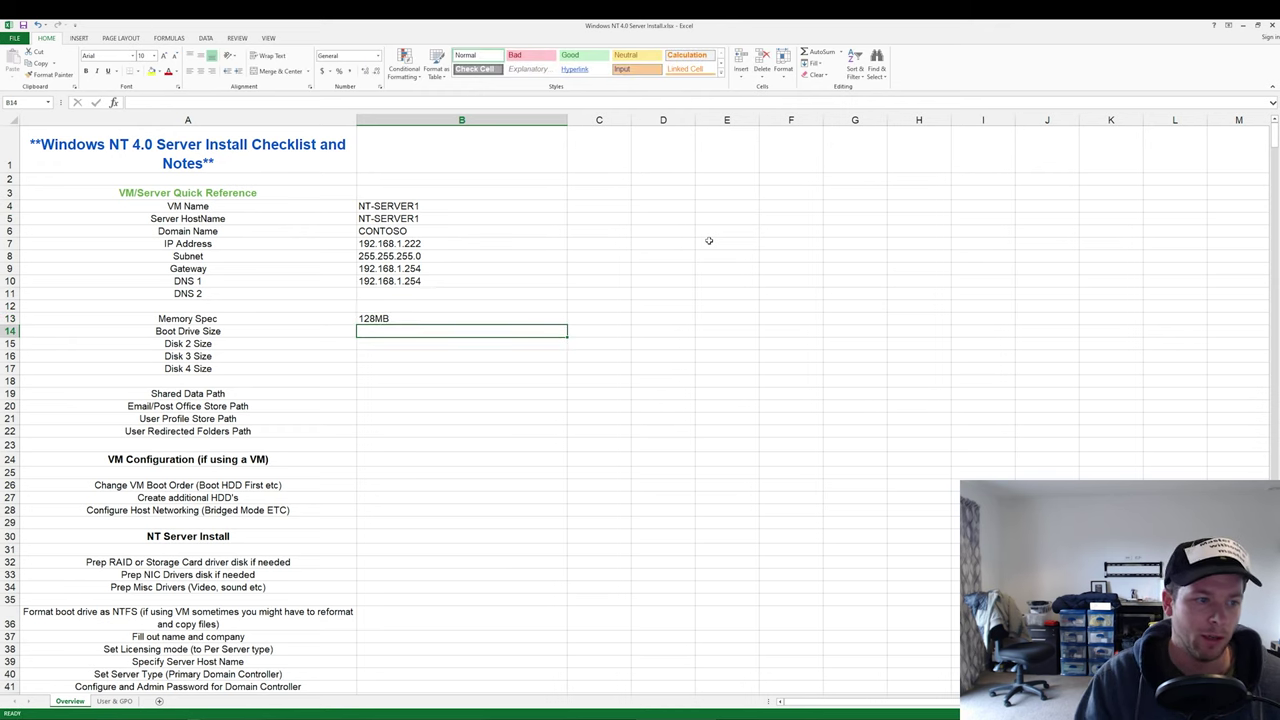
Enter Boot Drive Size as 2024MB, fixing the GB unit to MB
{"action": "type", "text": "2020"}
{"action": "key", "text": "BackSpace"}
{"action": "type", "text": "4GB"}
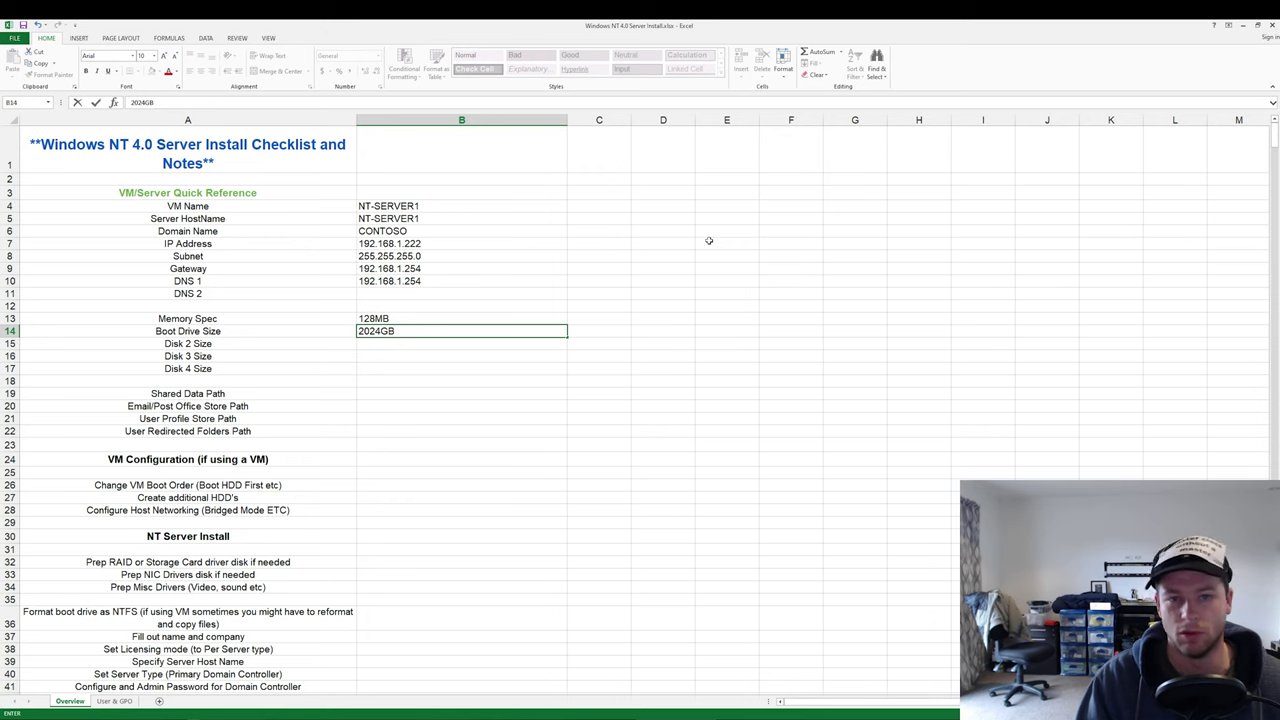
{"action": "key", "text": "Return"}
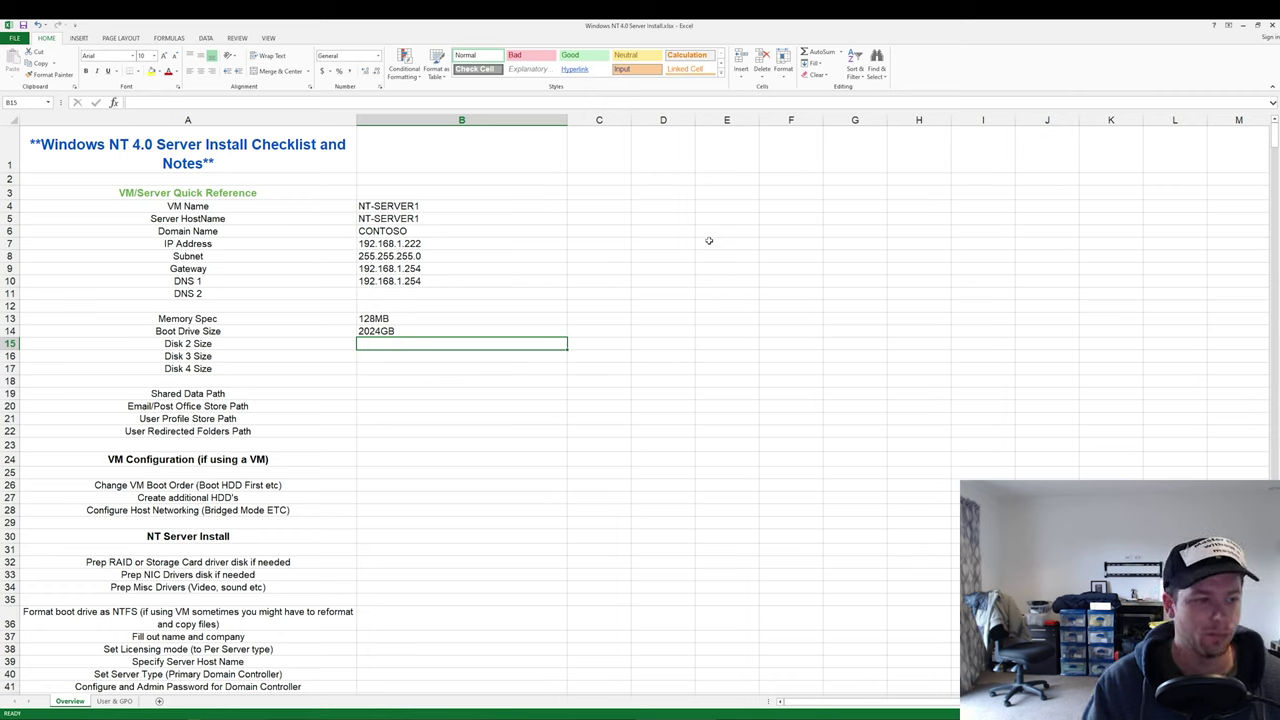
{"action": "key", "text": "Up"}
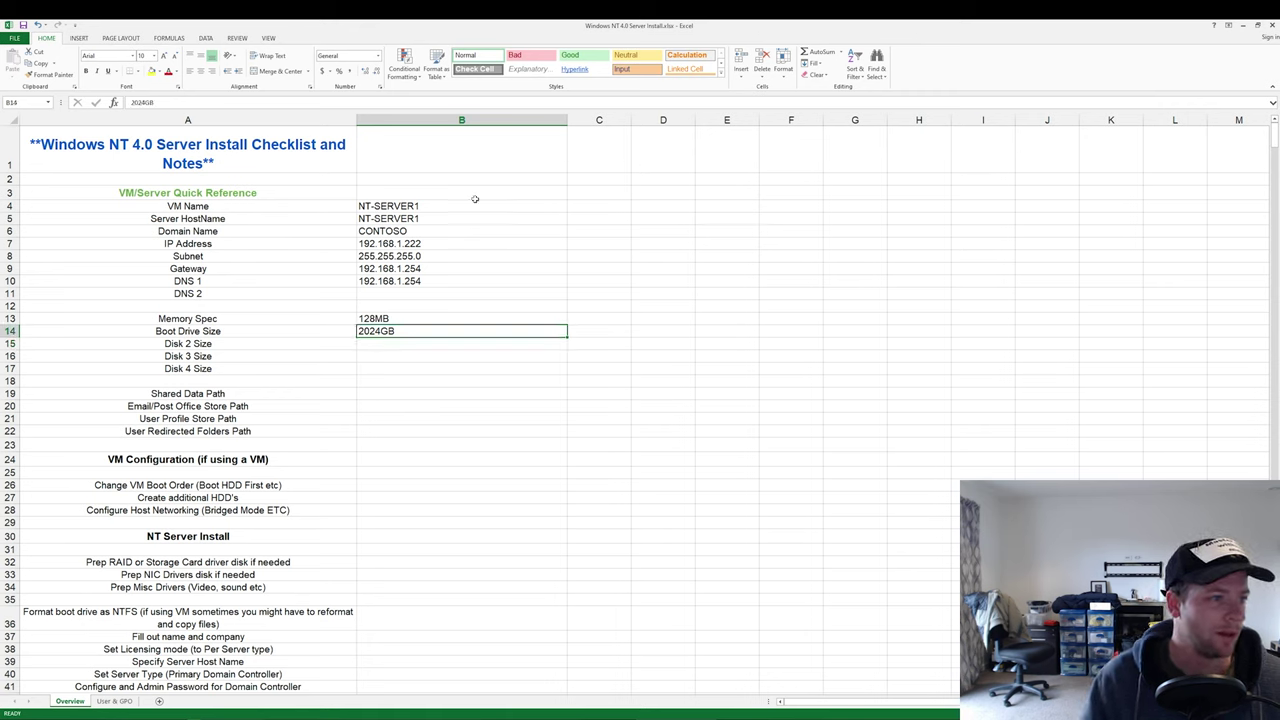
{"action": "left_click", "coordinate": [202, 103]}
{"action": "key", "text": "BackSpace"}
{"action": "key", "text": "BackSpace"}
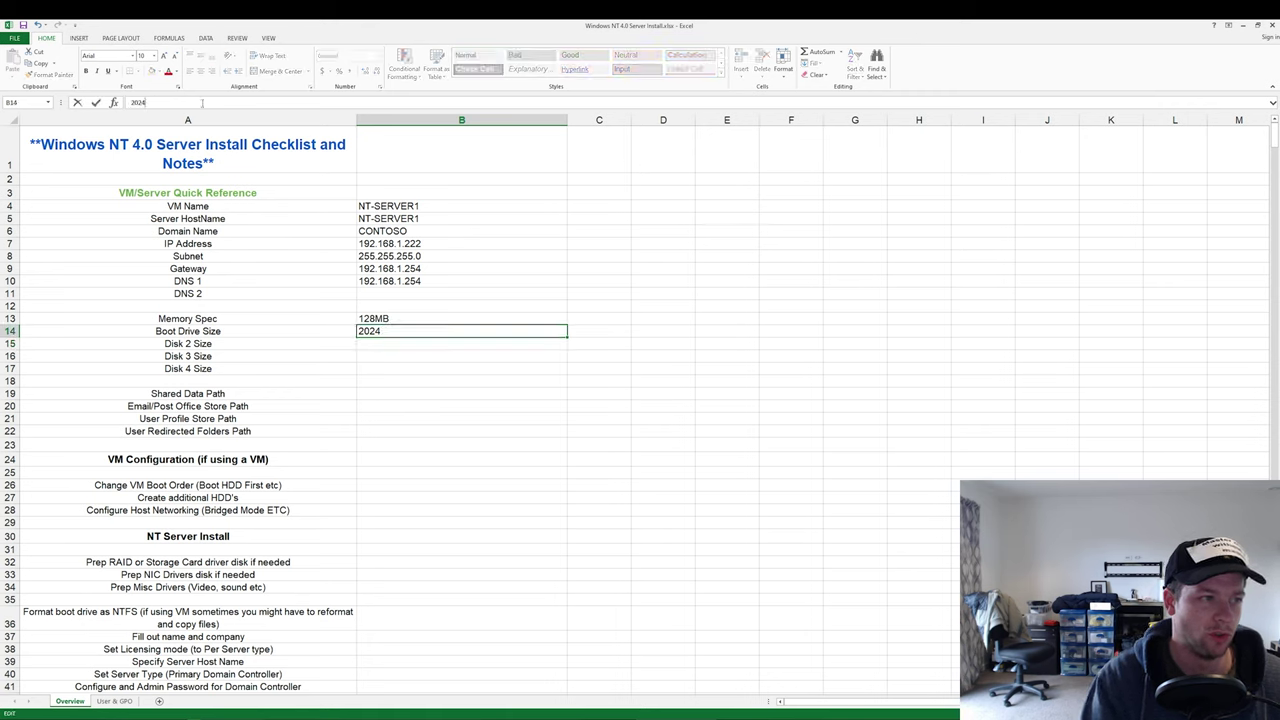
{"action": "type", "text": "MB"}
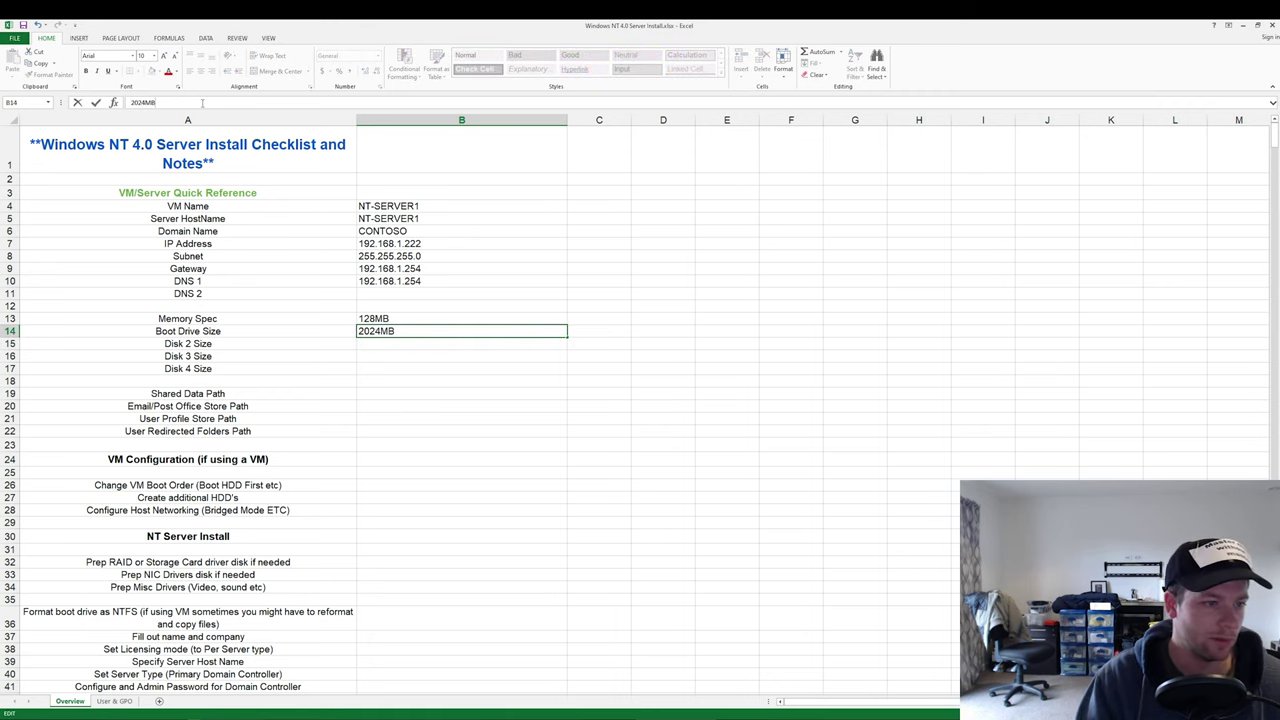
{"action": "left_click", "coordinate": [388, 349]}
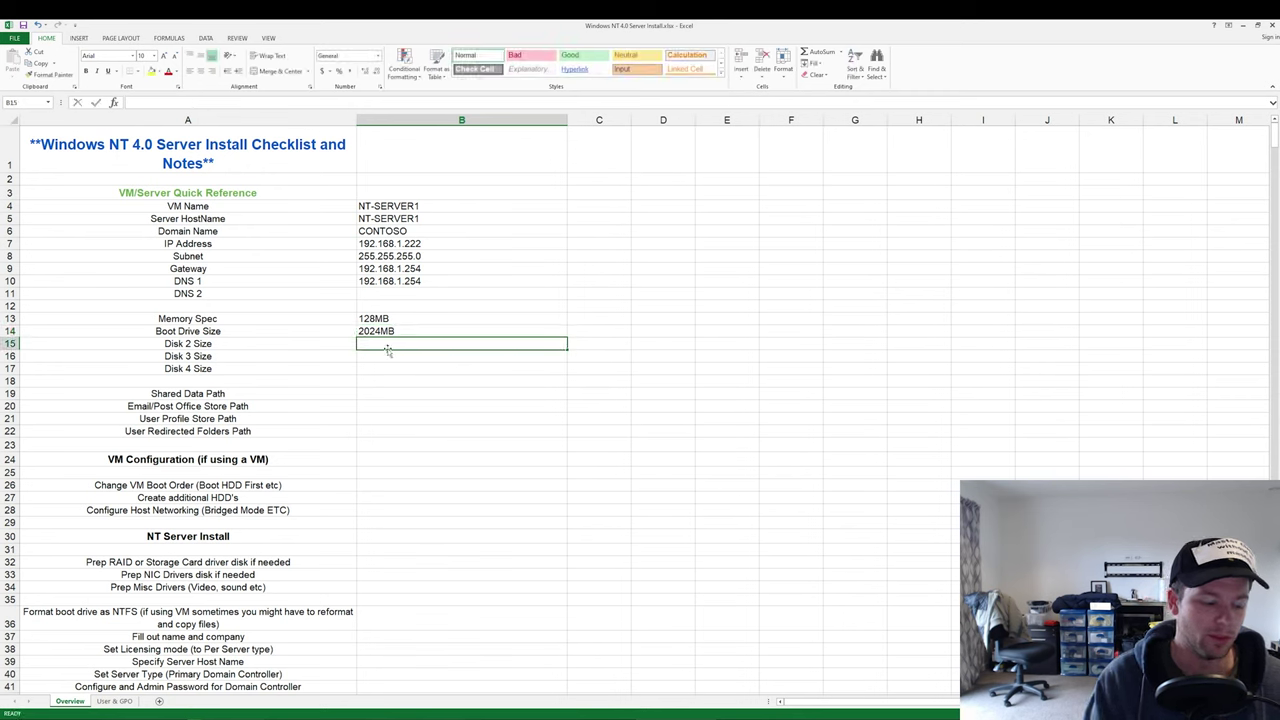
Enter Disk 2 Size 32GB and bring up VirtualBox Manager
{"action": "type", "text": "32GB"}
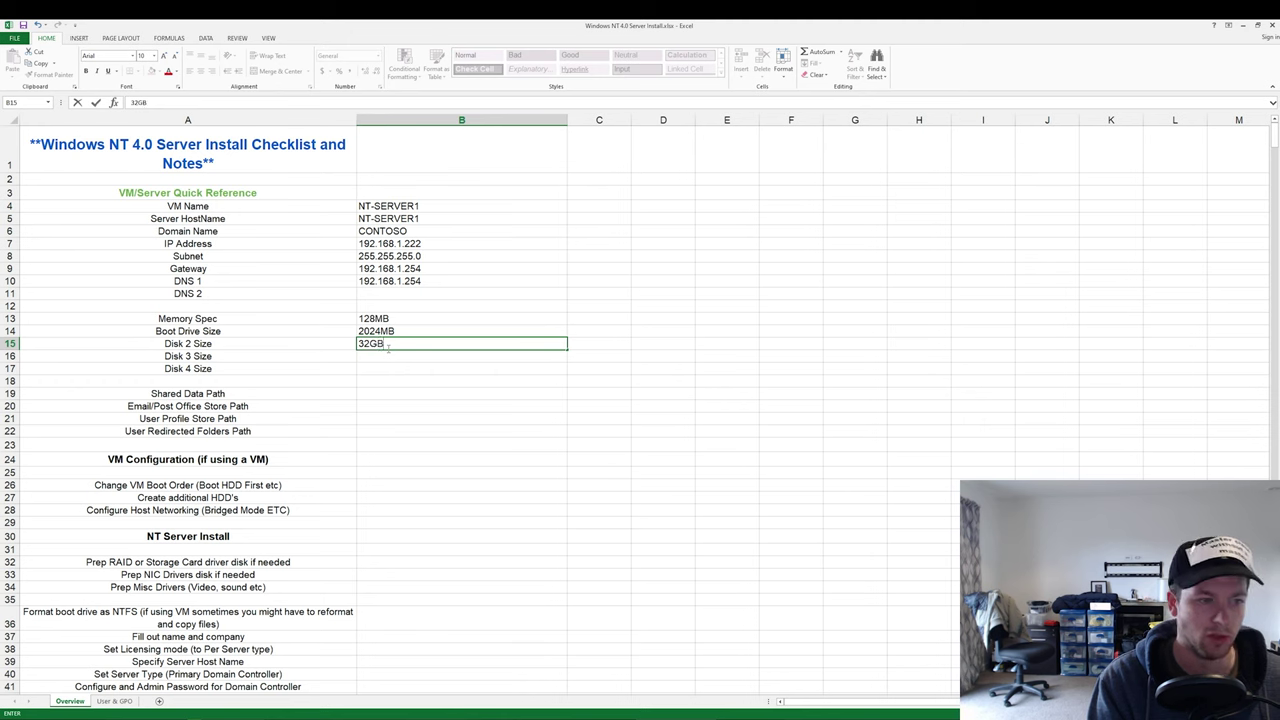
{"action": "key", "text": "Return"}
{"action": "key", "text": "Return"}
{"action": "key", "text": "Return"}
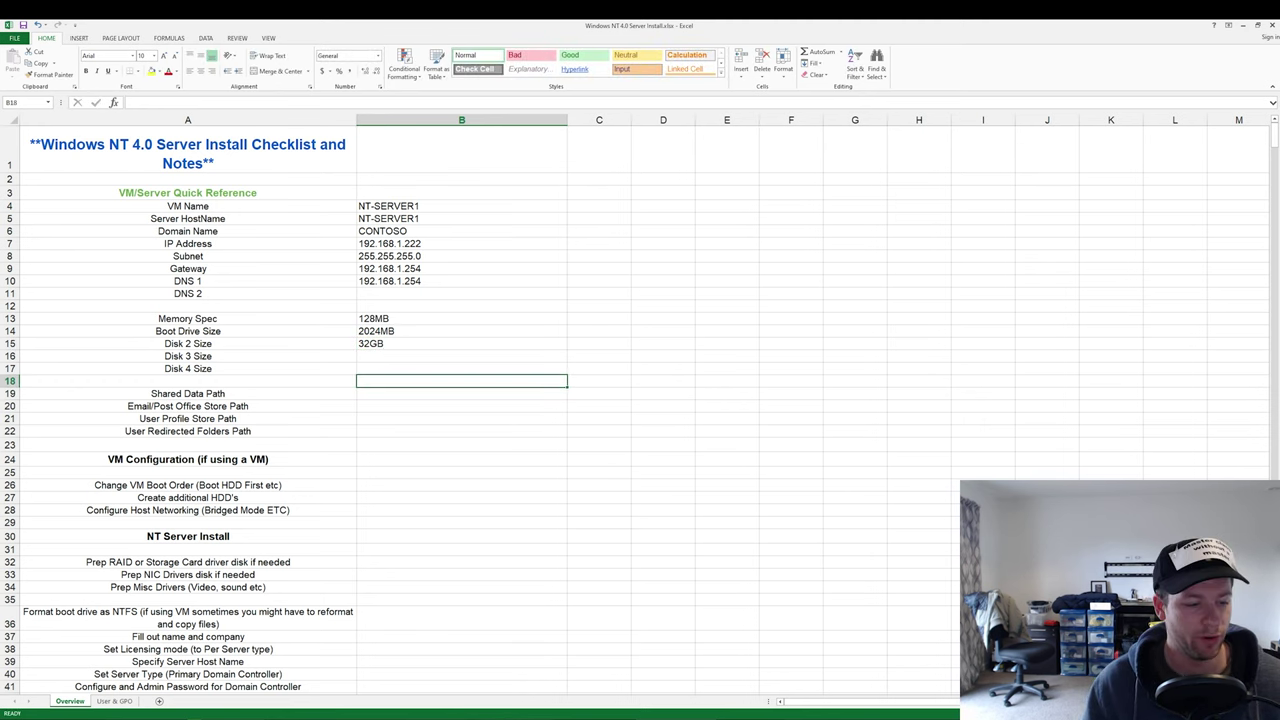
{"action": "left_click", "coordinate": [515, 690]}
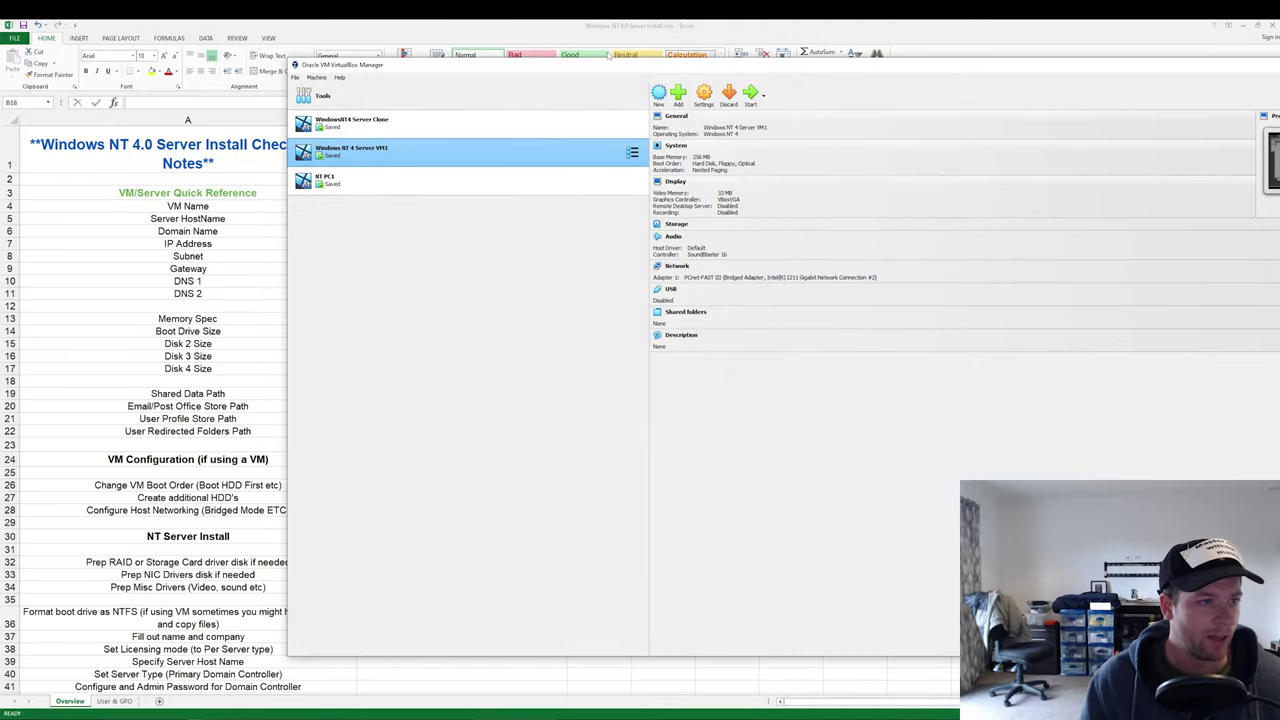
Resize the Manager window and start a new virtual machine named NT-SERVER1
{"action": "left_click_drag", "start_coordinate": [494, 66], "coordinate": [324, 58]}
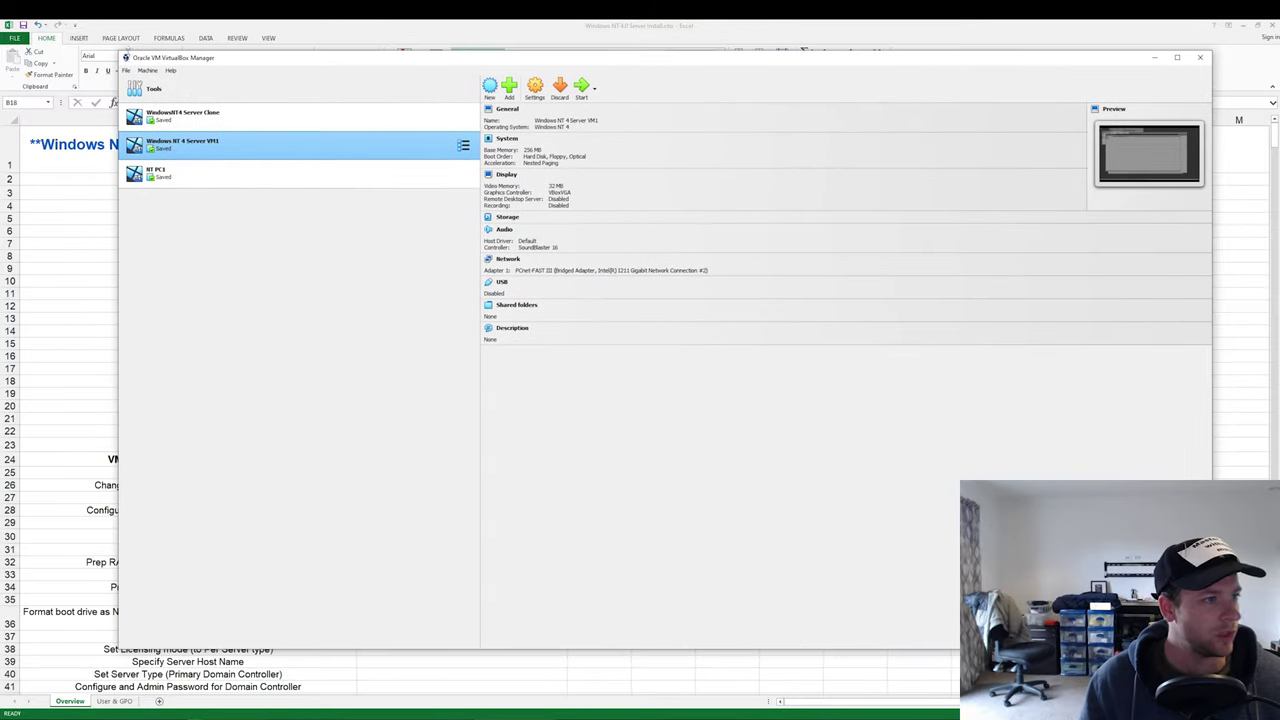
{"action": "left_click_drag", "start_coordinate": [120, 51], "coordinate": [263, 114]}
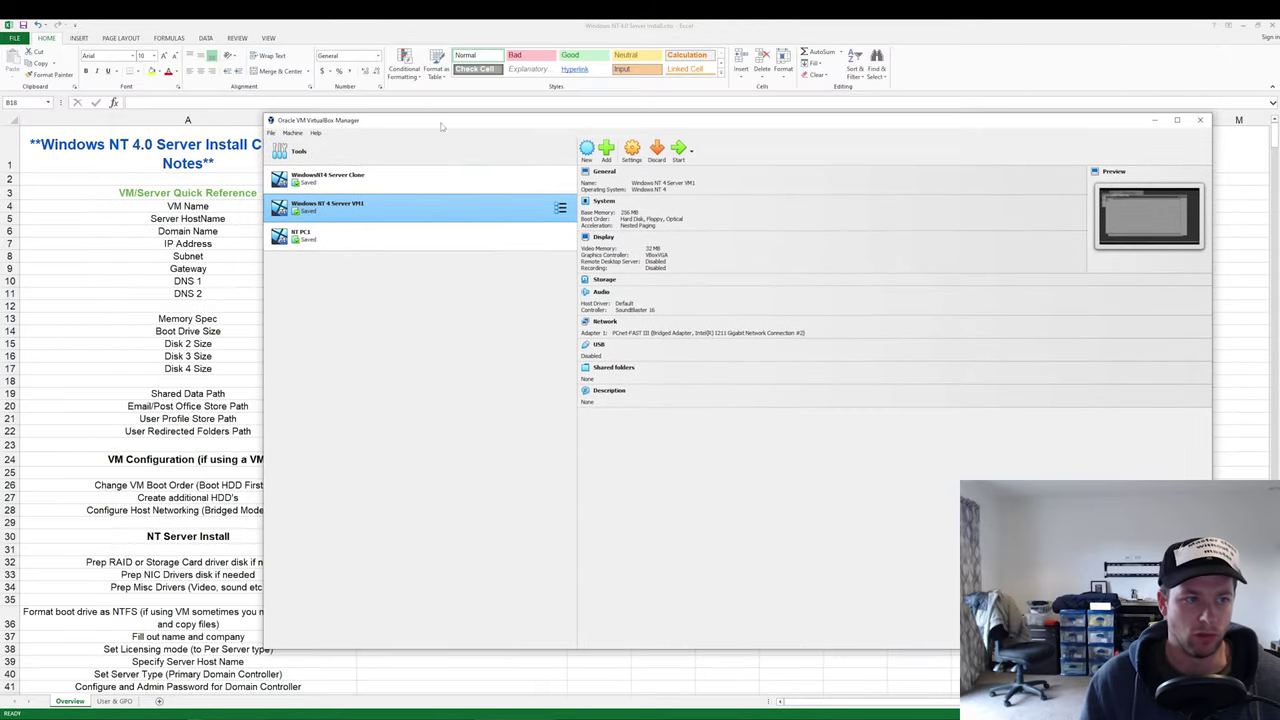
{"action": "left_click_drag", "start_coordinate": [441, 126], "coordinate": [345, 91]}
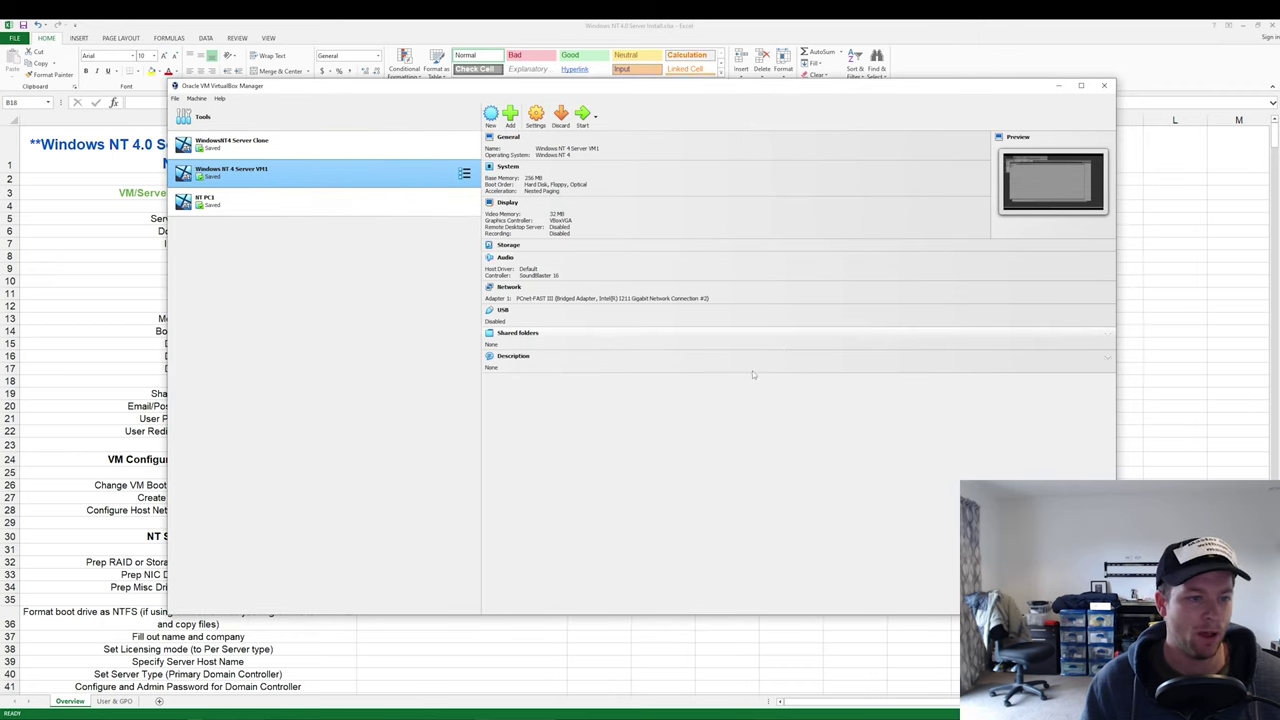
{"action": "left_click", "coordinate": [490, 115]}
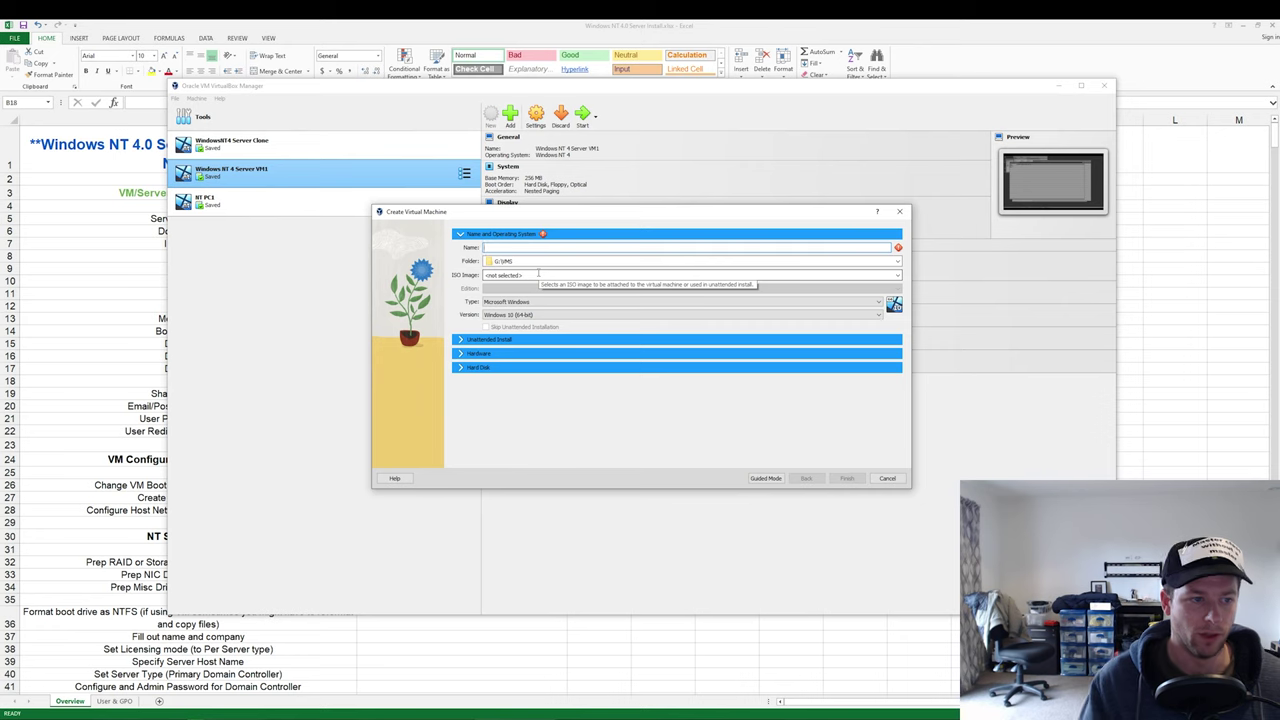
{"action": "type", "text": "NT-SERVER1"}
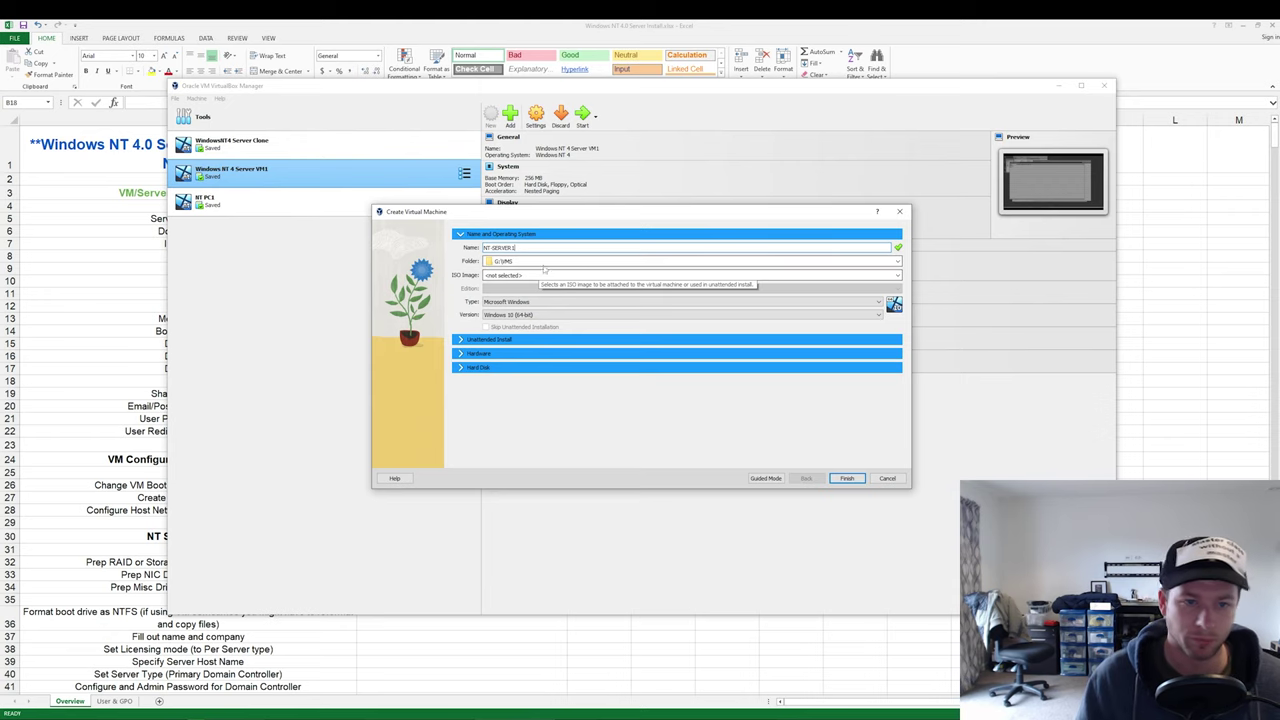
Create a new NT-server1 folder under C:\temp\VMS and select it as the machine folder
{"action": "left_click", "coordinate": [897, 261]}
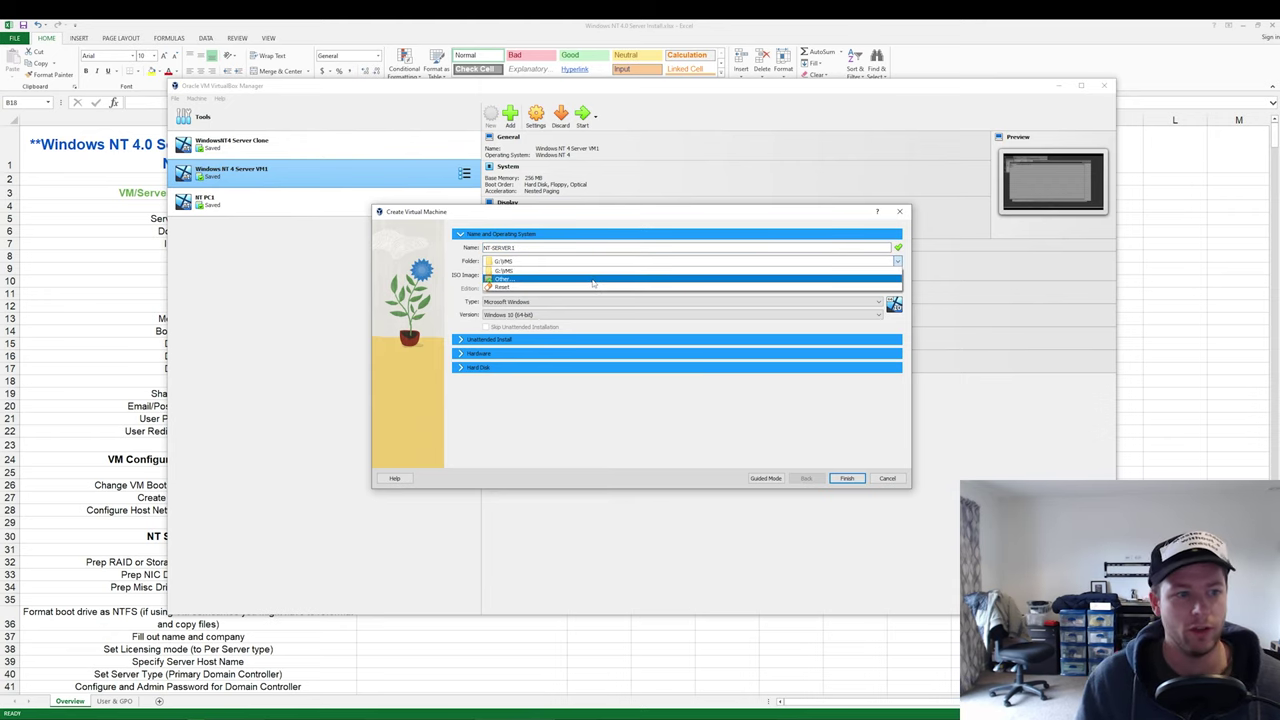
{"action": "left_click", "coordinate": [592, 282]}
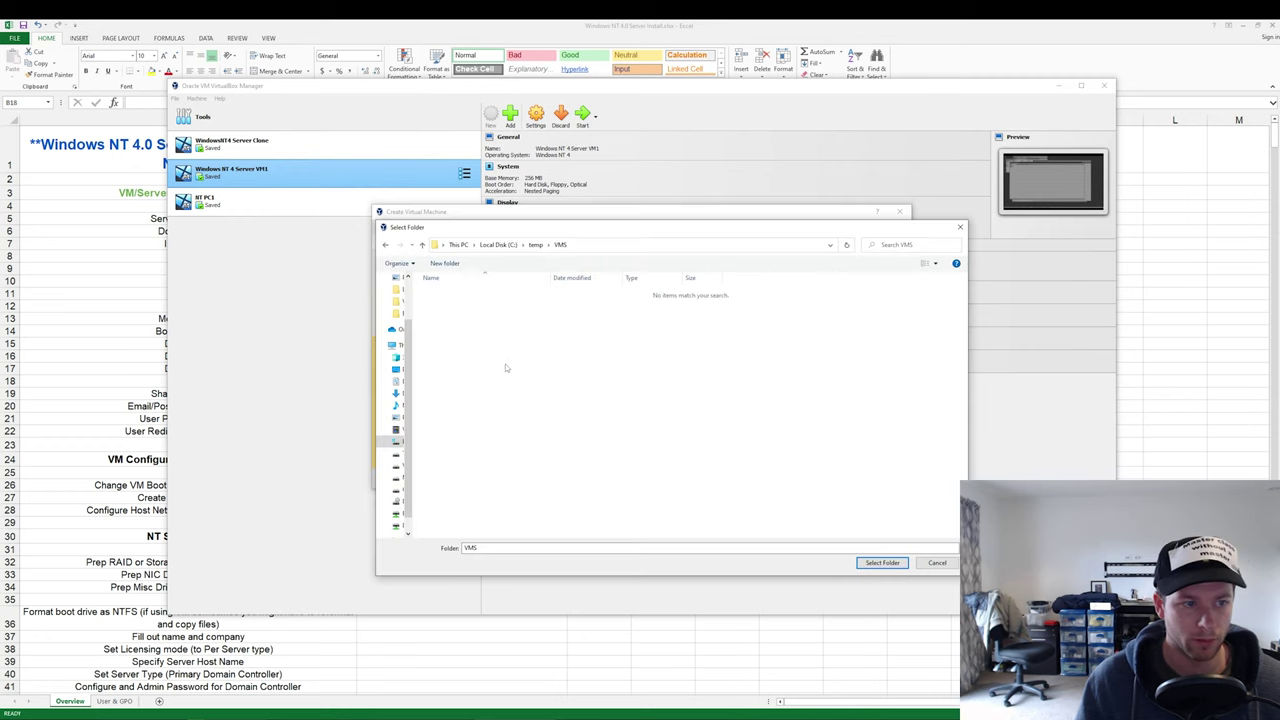
{"action": "left_click", "coordinate": [445, 263]}
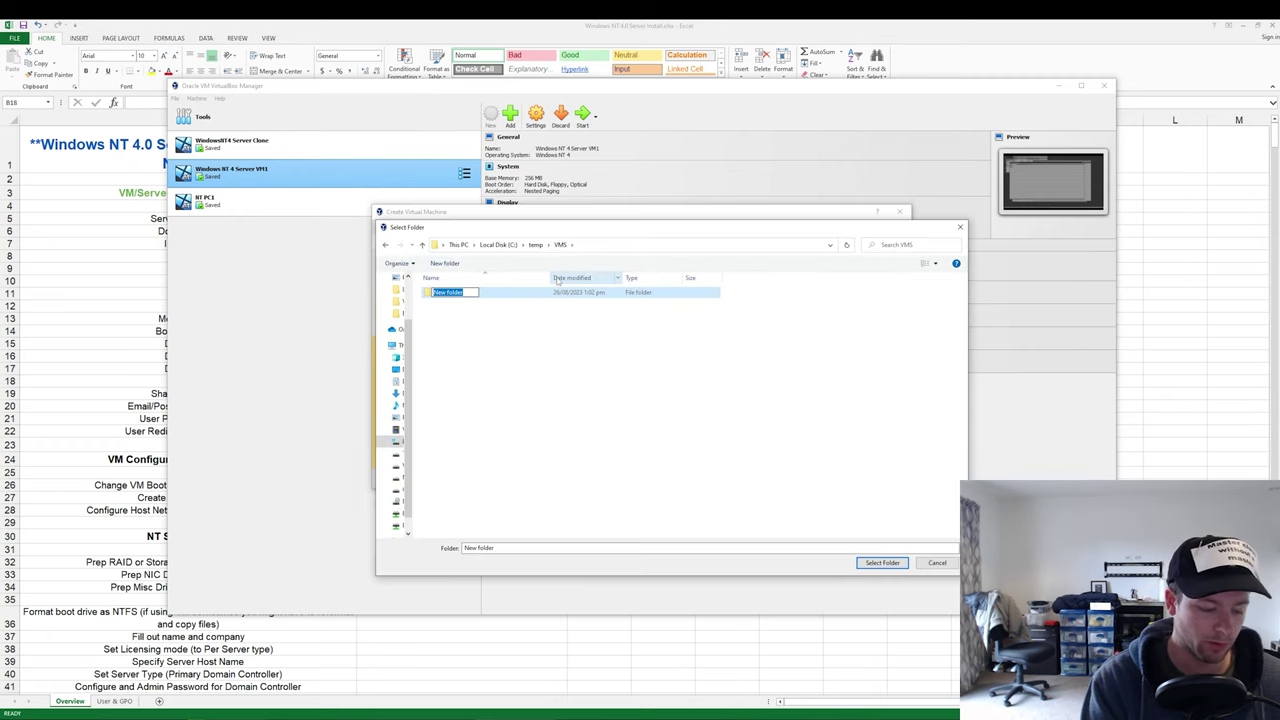
{"action": "type", "text": "VT"}
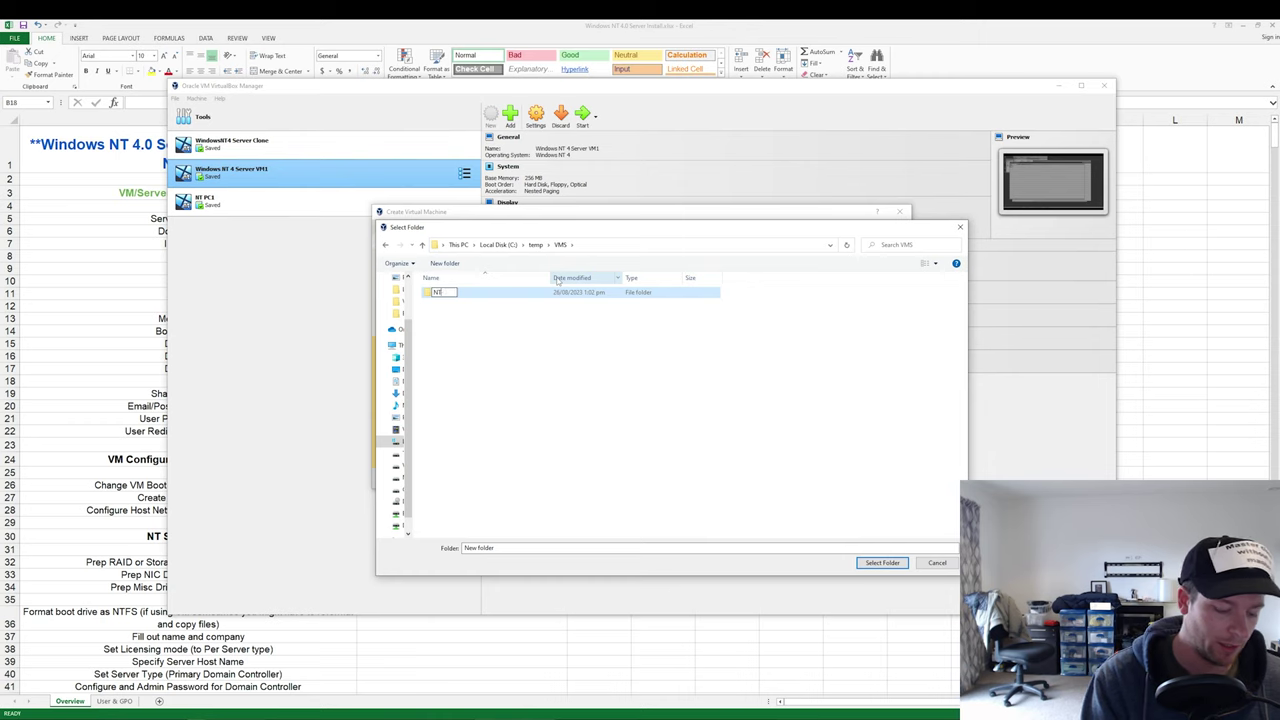
{"action": "type", "text": "-server1"}
{"action": "key", "text": "Return"}
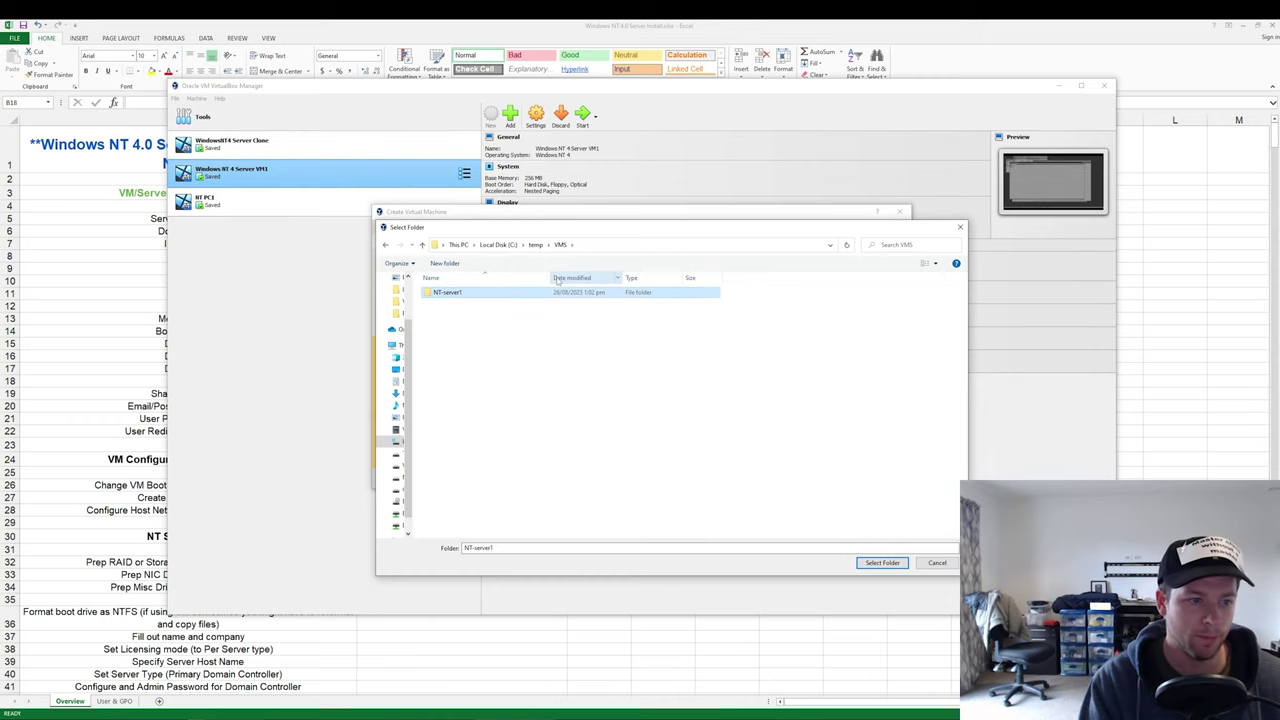
{"action": "key", "text": "Return"}
{"action": "left_click", "coordinate": [882, 562]}
{"action": "left_click", "coordinate": [573, 274]}
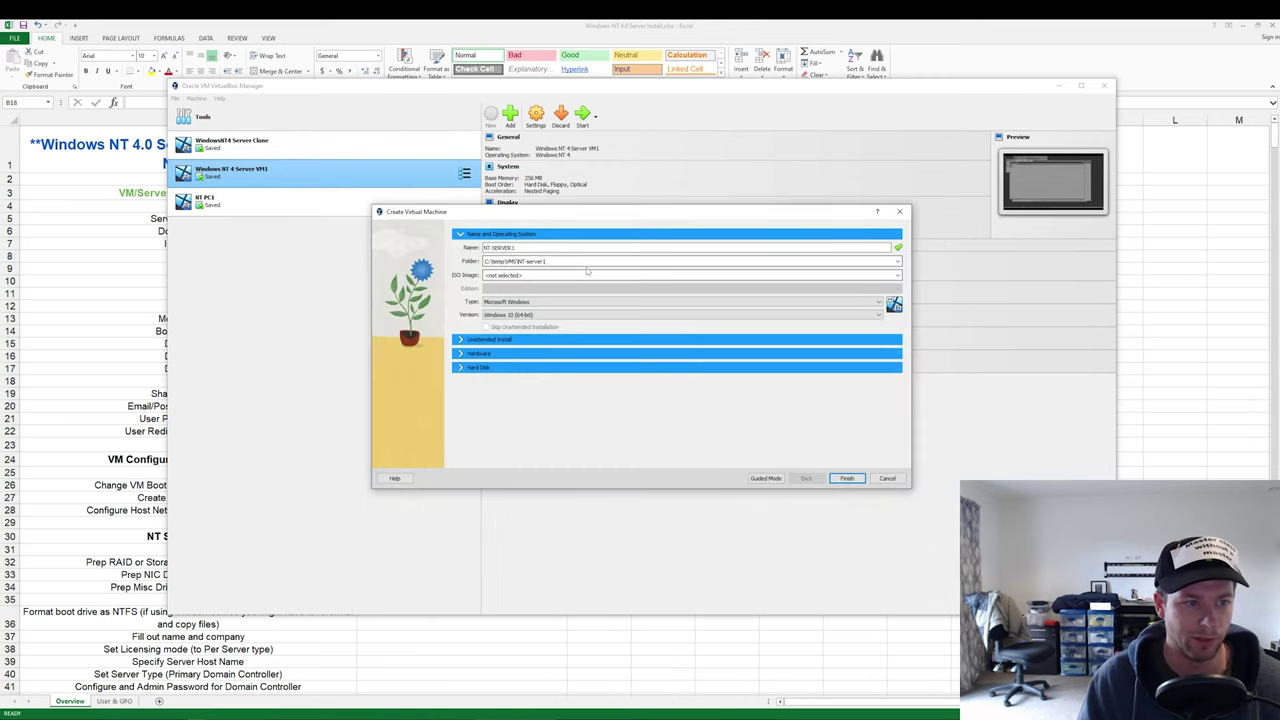
Use Windows NT 4 Server.iso, set the version to Windows NT 4, and show Hardware settings
{"action": "left_click", "coordinate": [898, 275]}
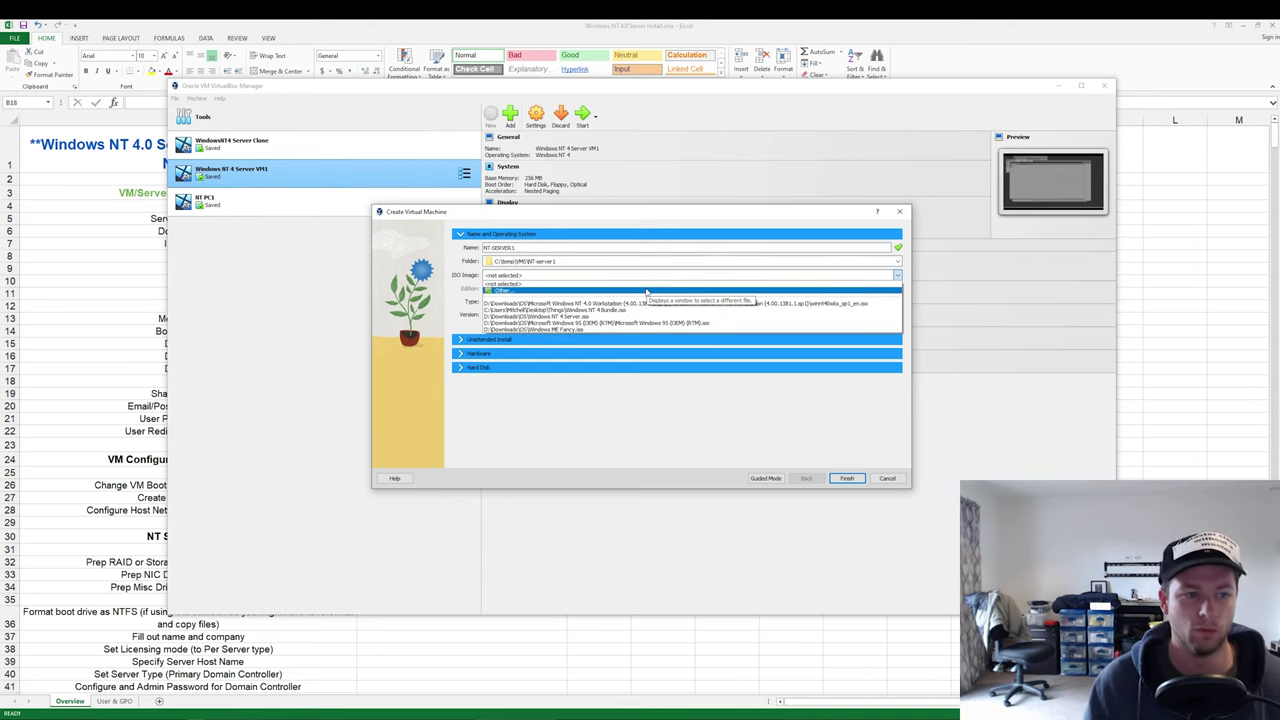
{"action": "left_click", "coordinate": [654, 316]}
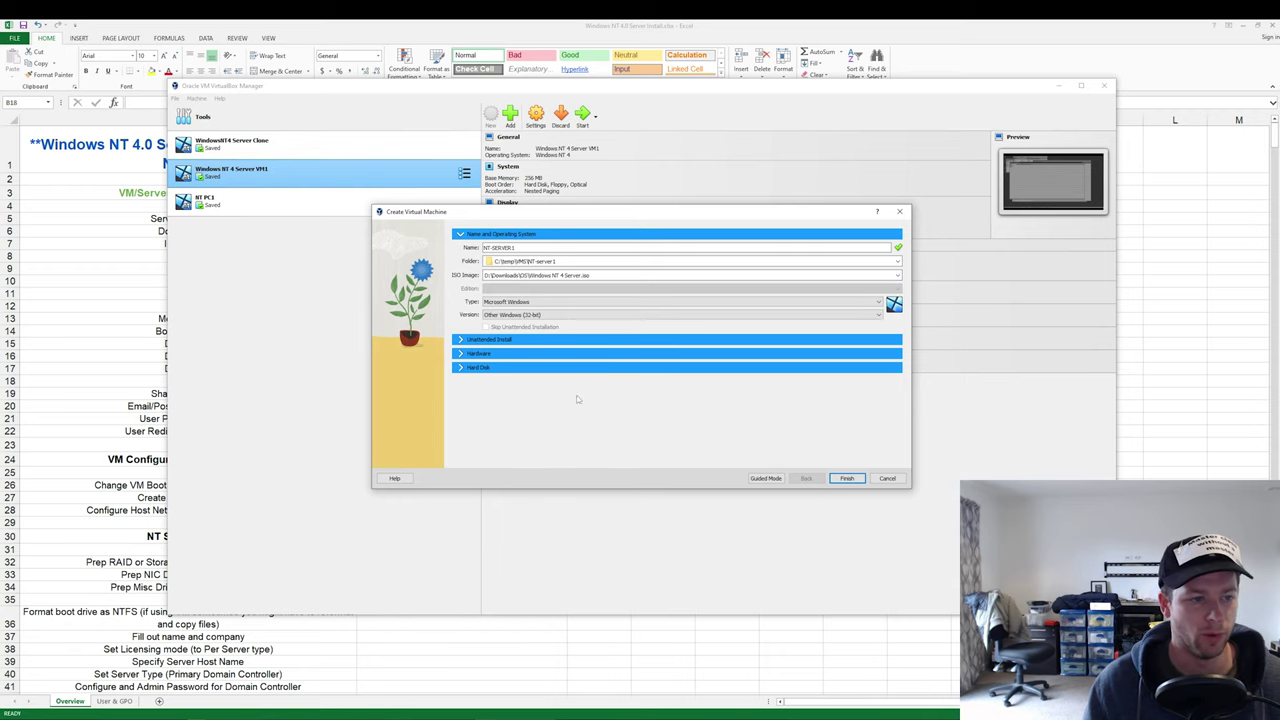
{"action": "left_click", "coordinate": [540, 314]}
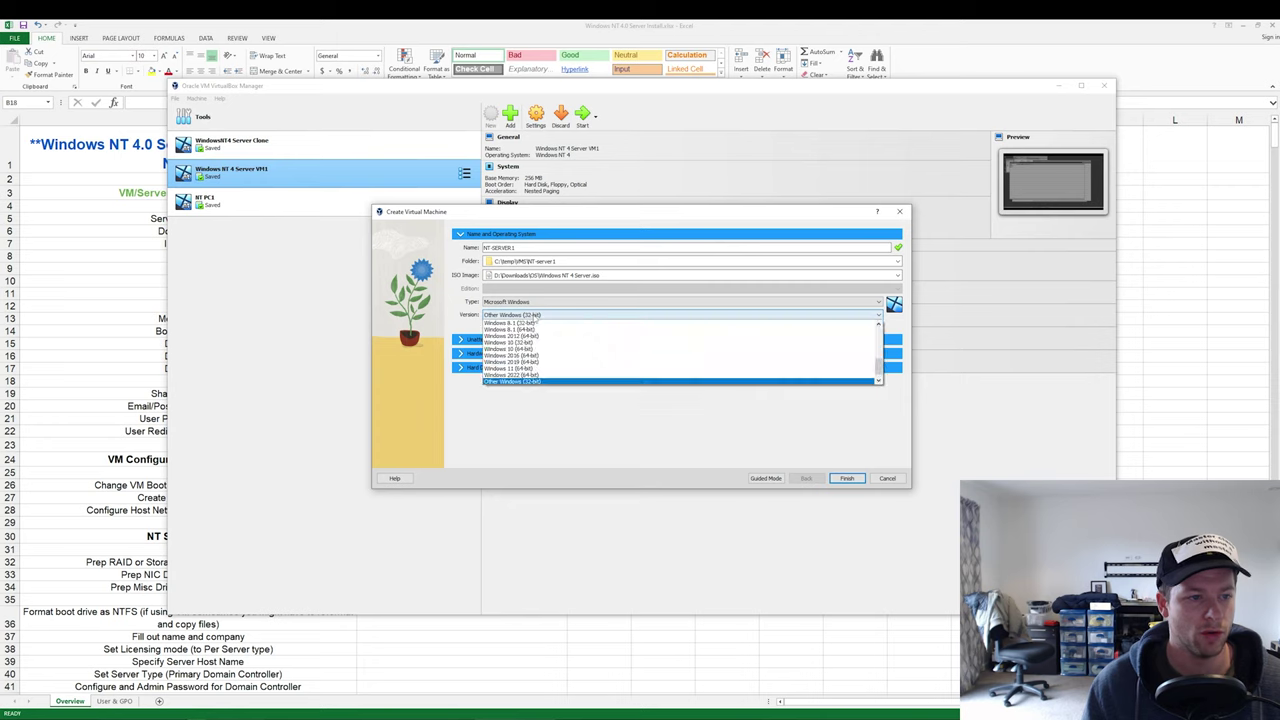
{"action": "scroll", "coordinate": [565, 366], "scroll_direction": "up", "scroll_amount": 6}
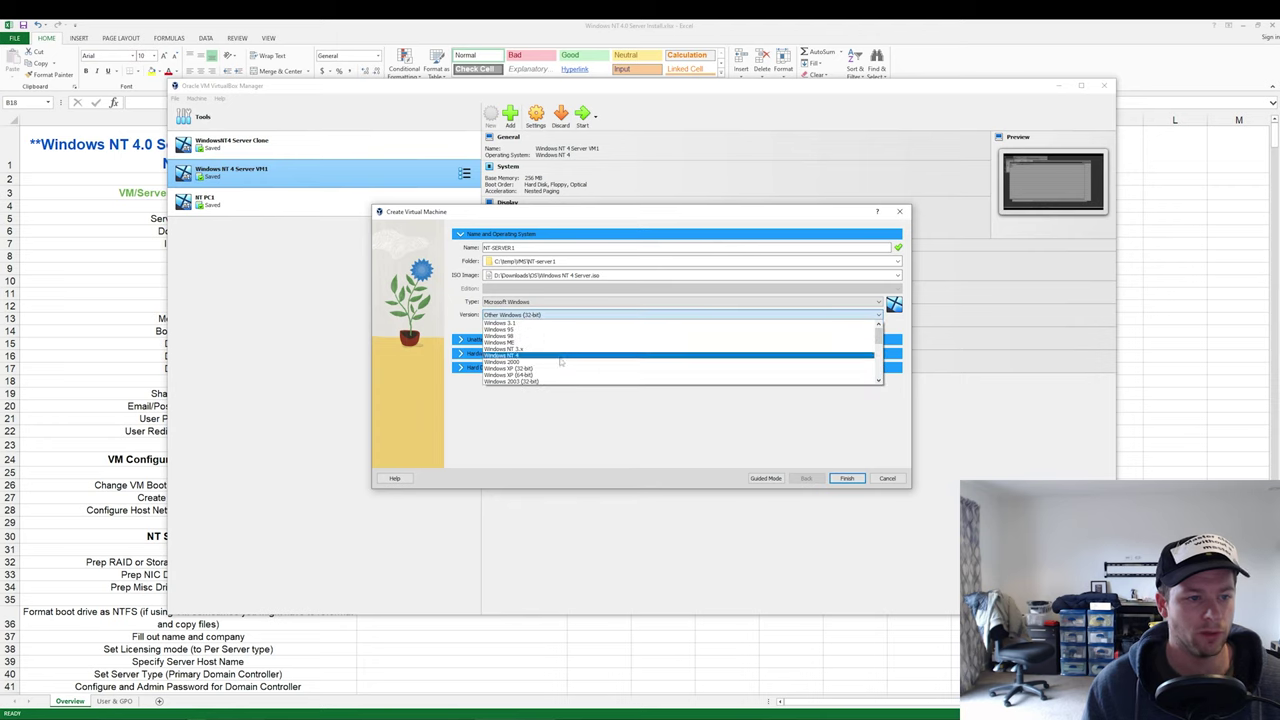
{"action": "left_click", "coordinate": [560, 355]}
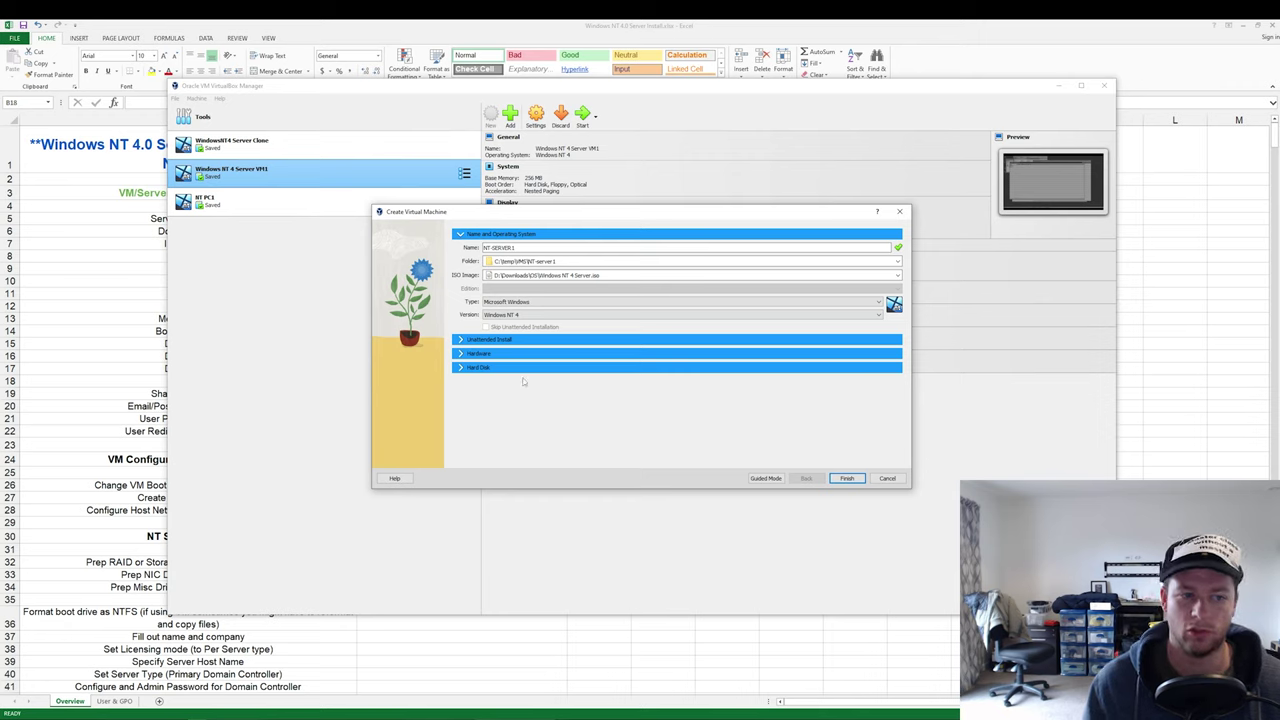
{"action": "left_click", "coordinate": [463, 355]}
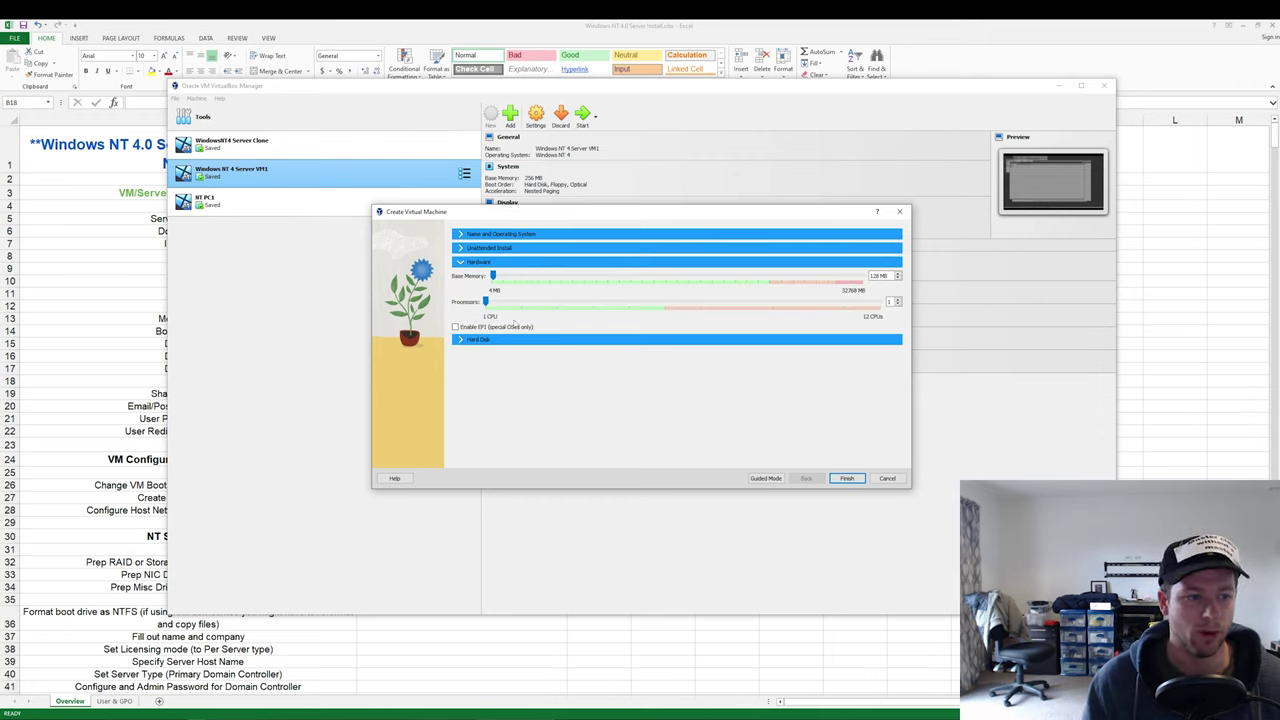
Review the 2.00 GB VDI hard disk and finish creating NT-SERVER1
{"action": "left_click", "coordinate": [466, 340]}
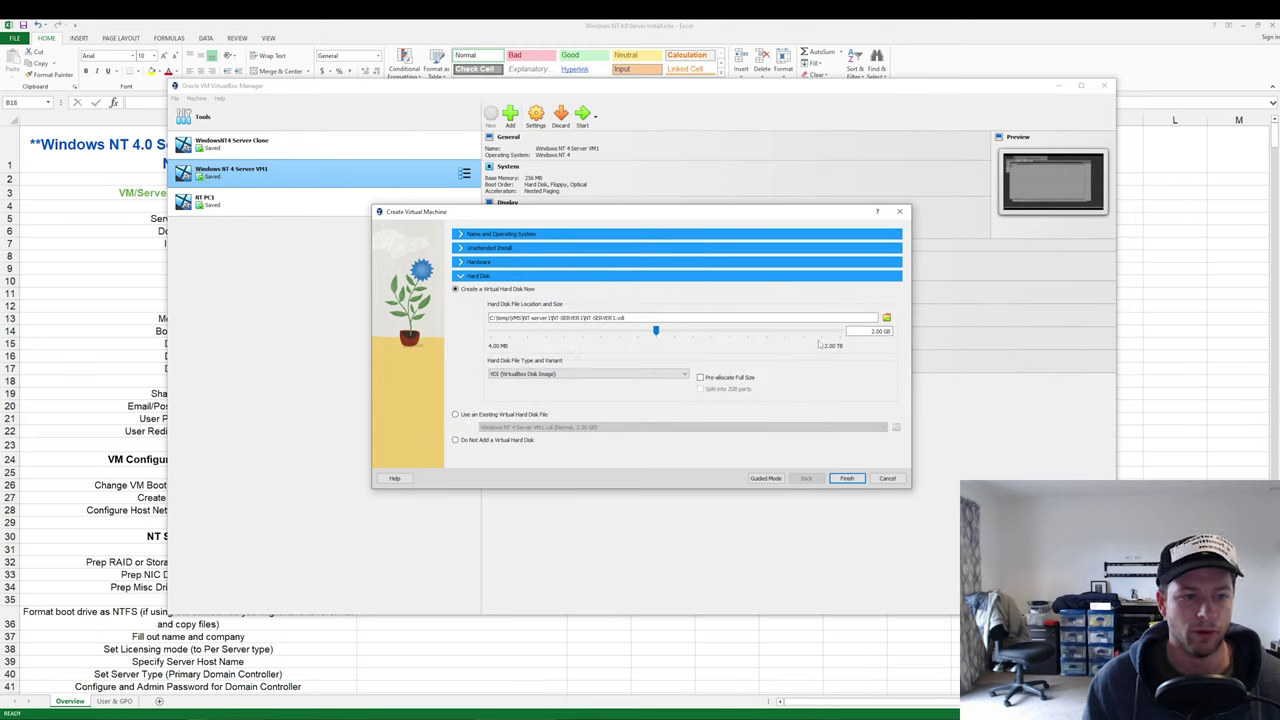
{"action": "left_click_drag", "start_coordinate": [496, 318], "coordinate": [626, 318]}
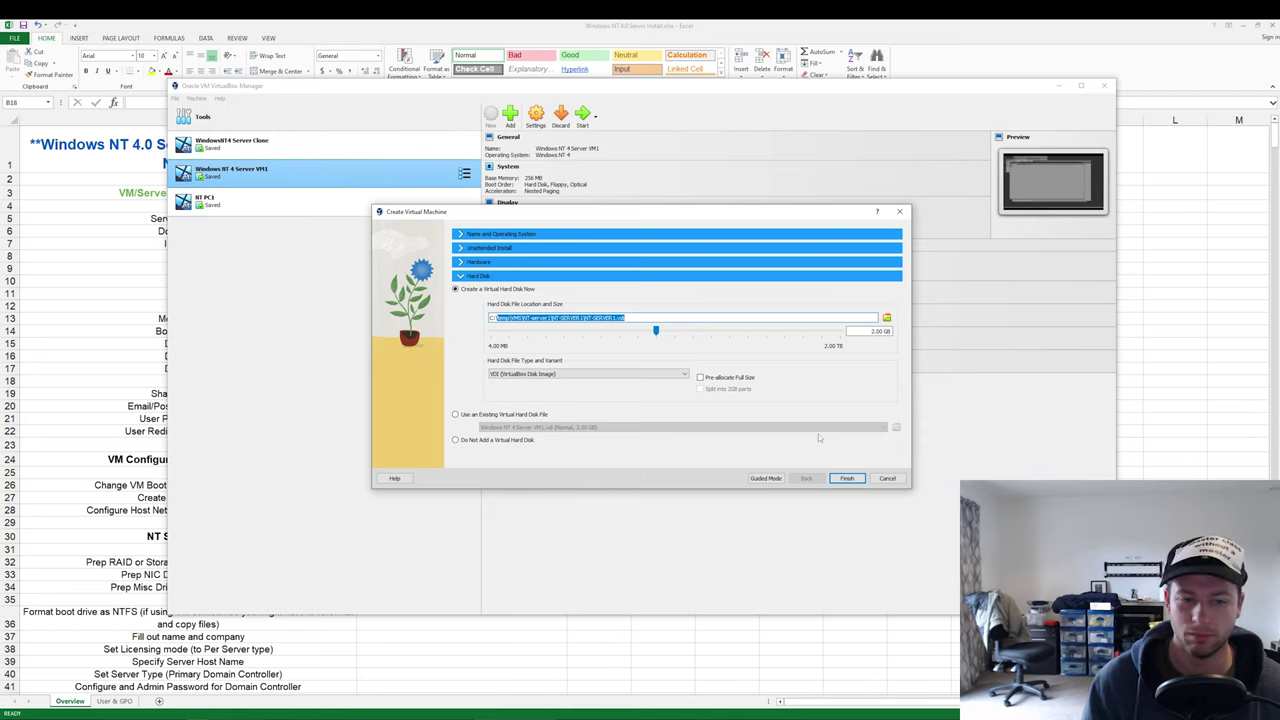
{"action": "left_click", "coordinate": [847, 479]}
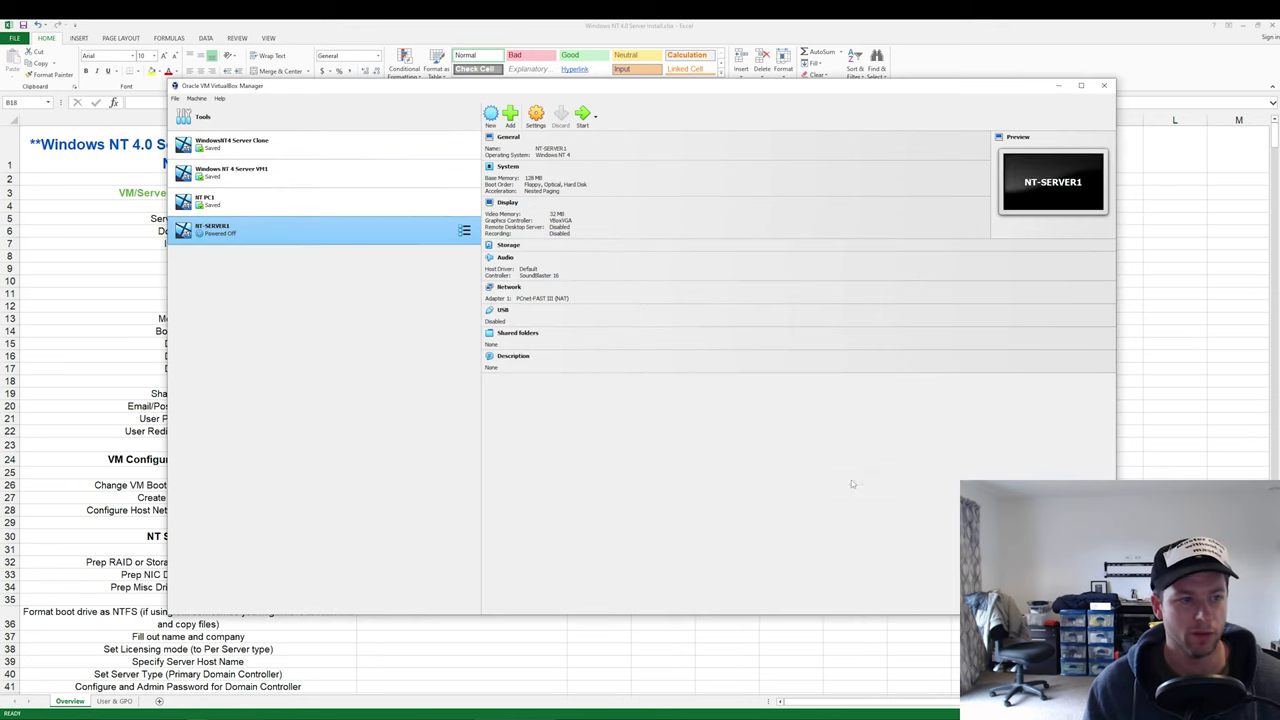
Open NT-SERVER1's settings and review Display and Storage, including the ISO and VDI
{"action": "right_click", "coordinate": [355, 237]}
{"action": "left_click", "coordinate": [398, 250]}
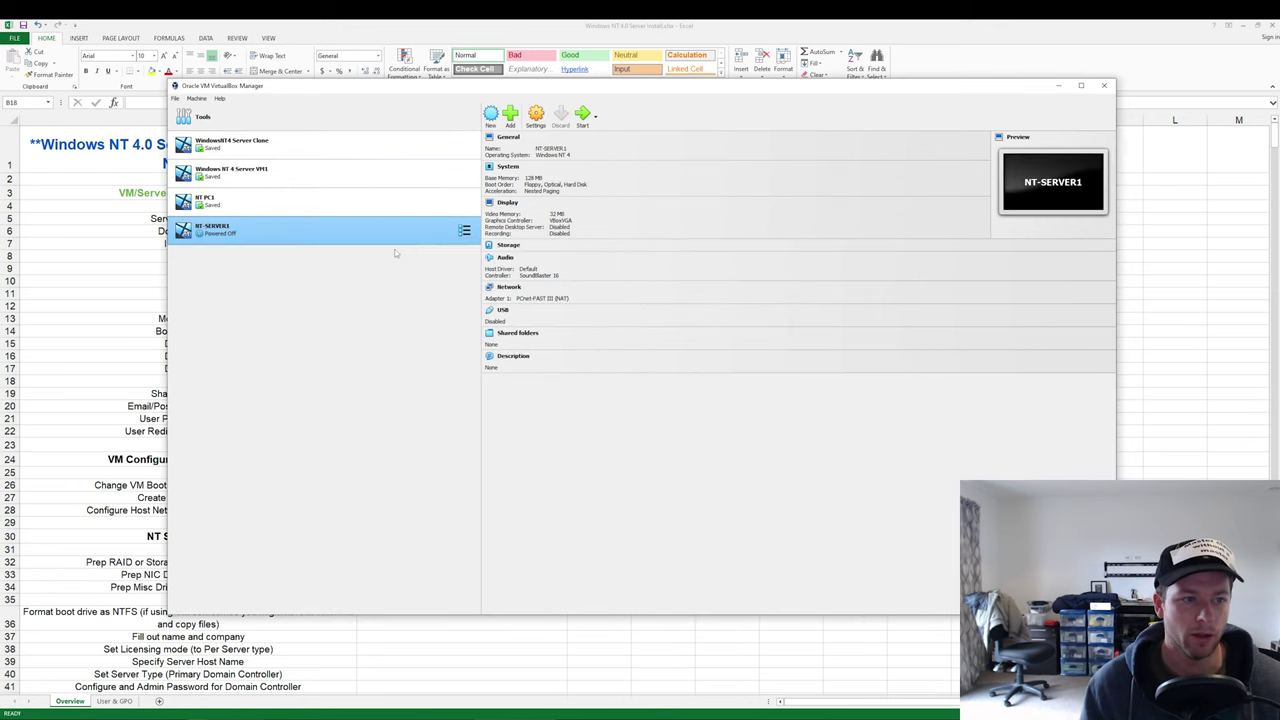
{"action": "left_click", "coordinate": [533, 284]}
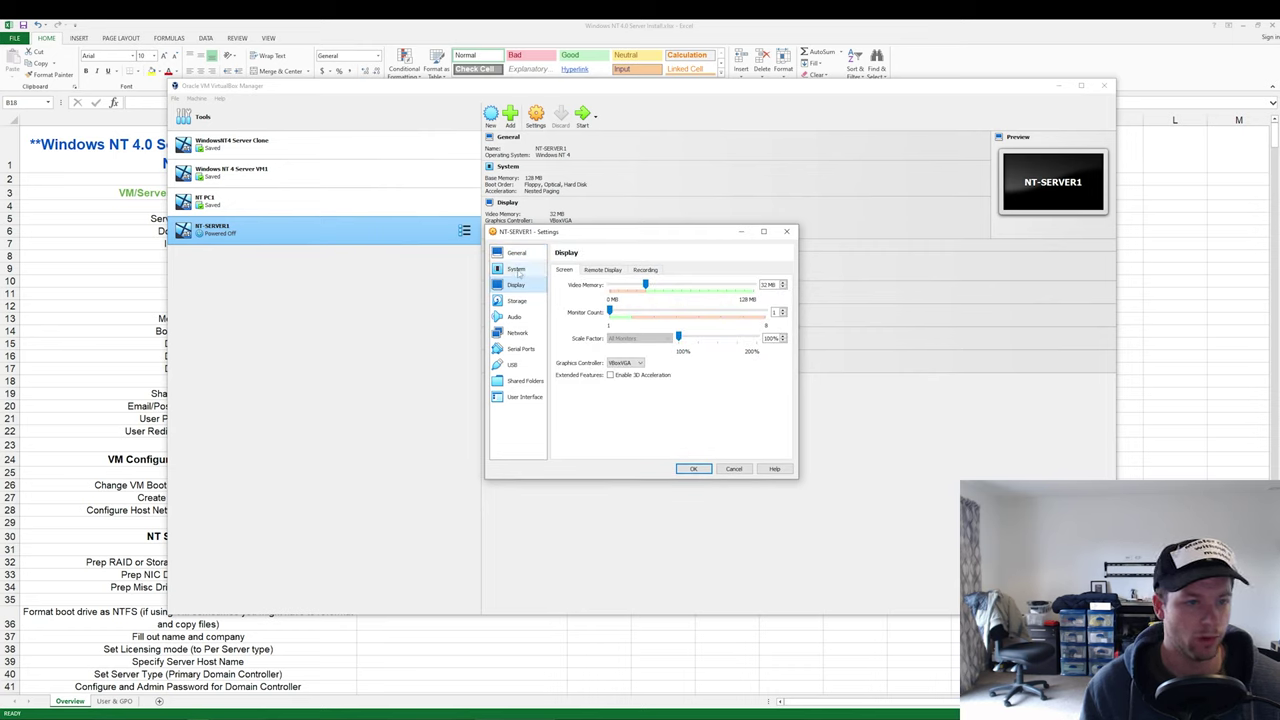
{"action": "left_click", "coordinate": [512, 301]}
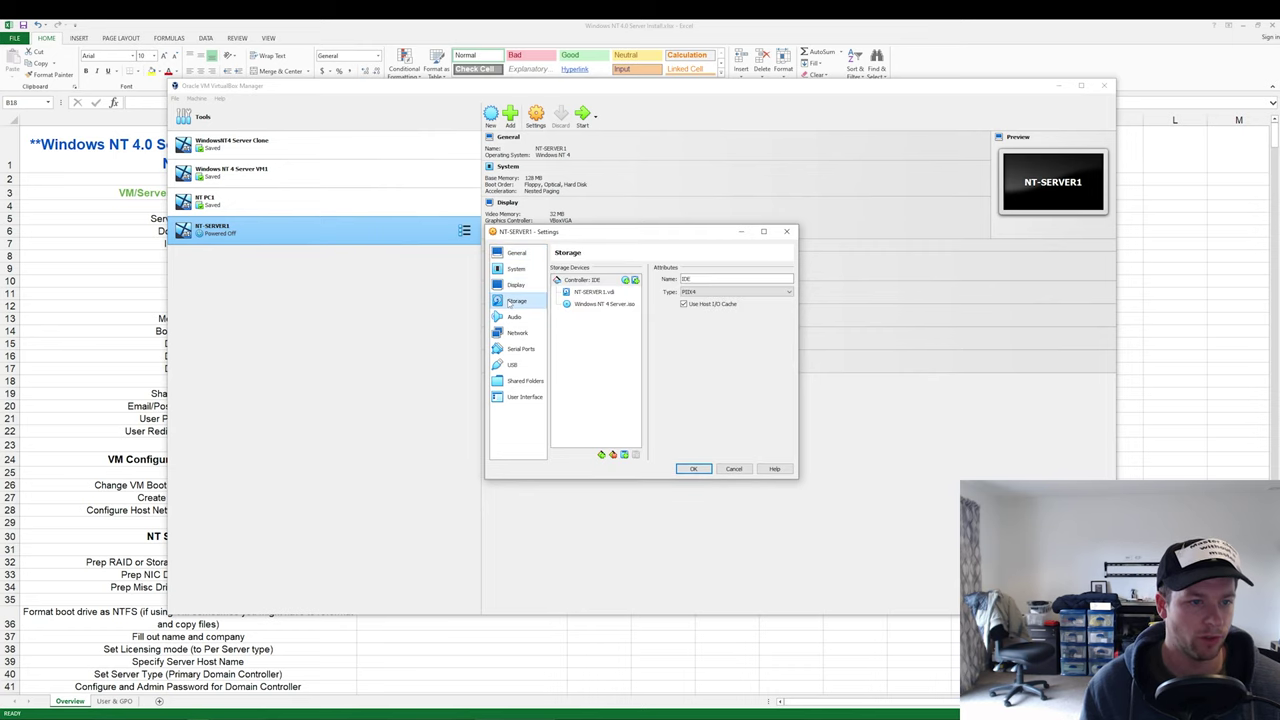
{"action": "left_click", "coordinate": [590, 305]}
{"action": "left_click", "coordinate": [592, 291]}
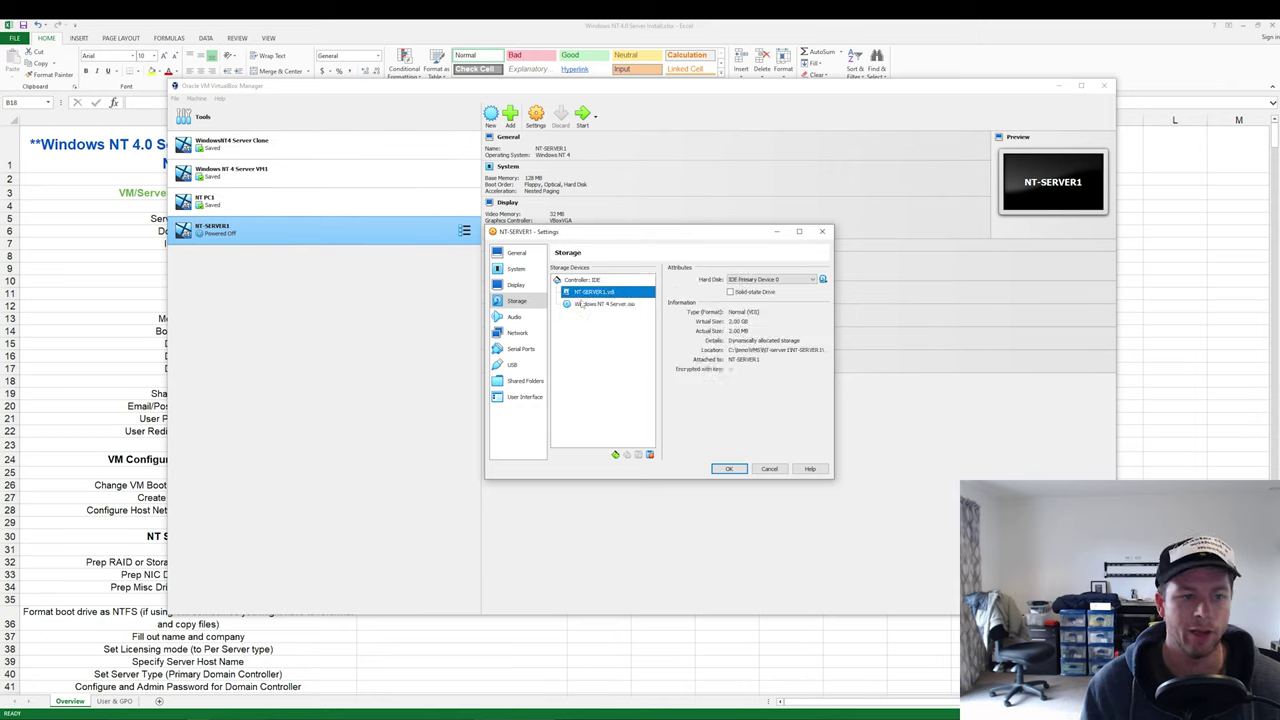
Set Network Adapter 1 to Bridged Adapter on the Intel I211 Gigabit connection and save
{"action": "left_click", "coordinate": [518, 332]}
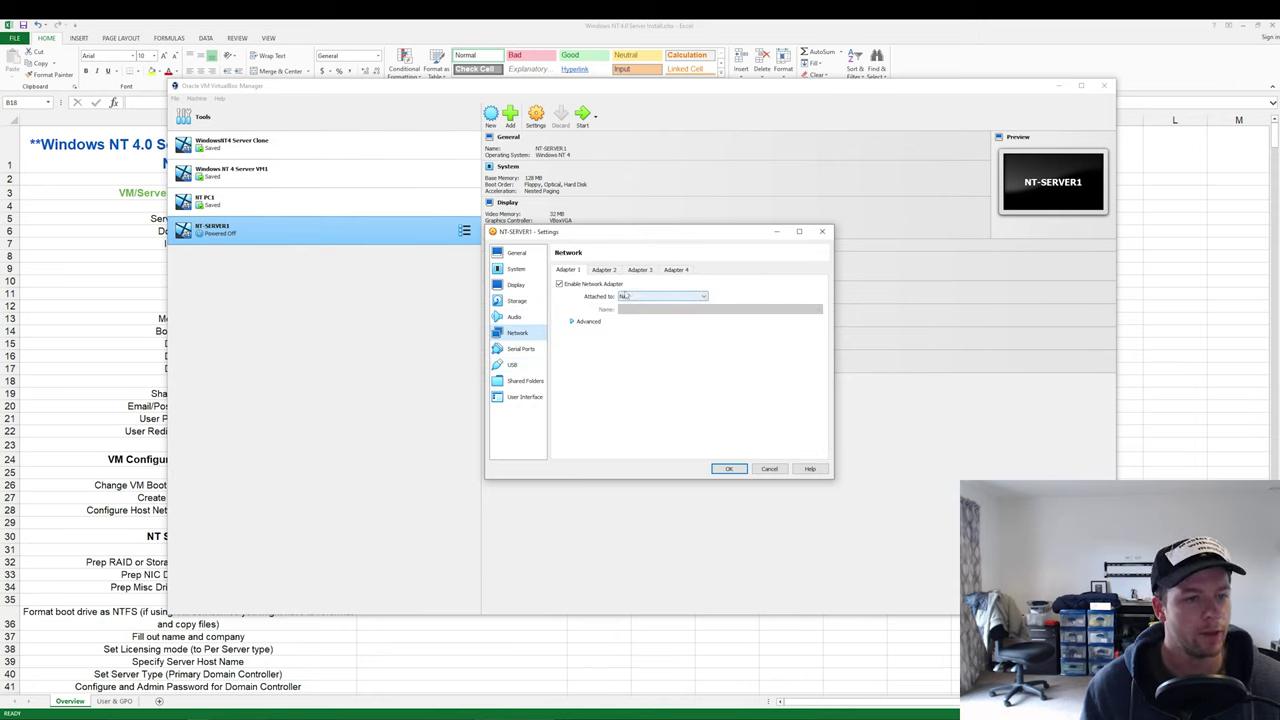
{"action": "left_click", "coordinate": [636, 297]}
{"action": "left_click", "coordinate": [640, 310]}
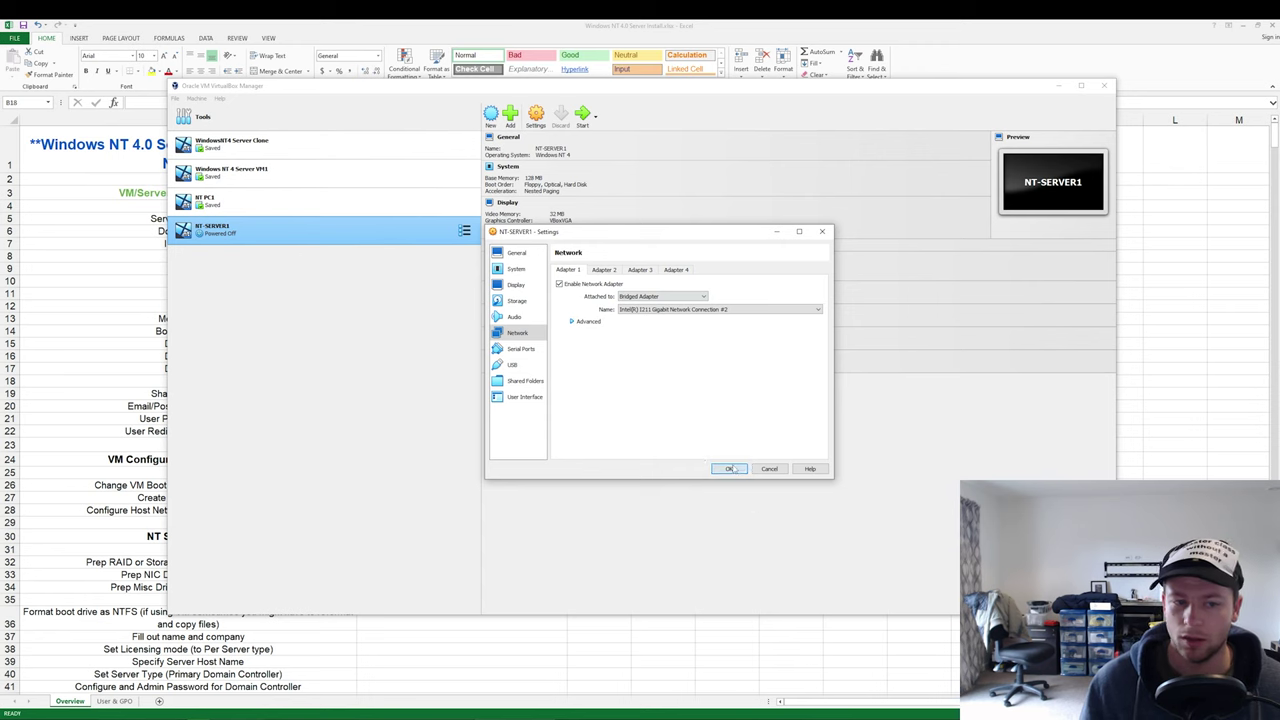
{"action": "left_click", "coordinate": [729, 468]}
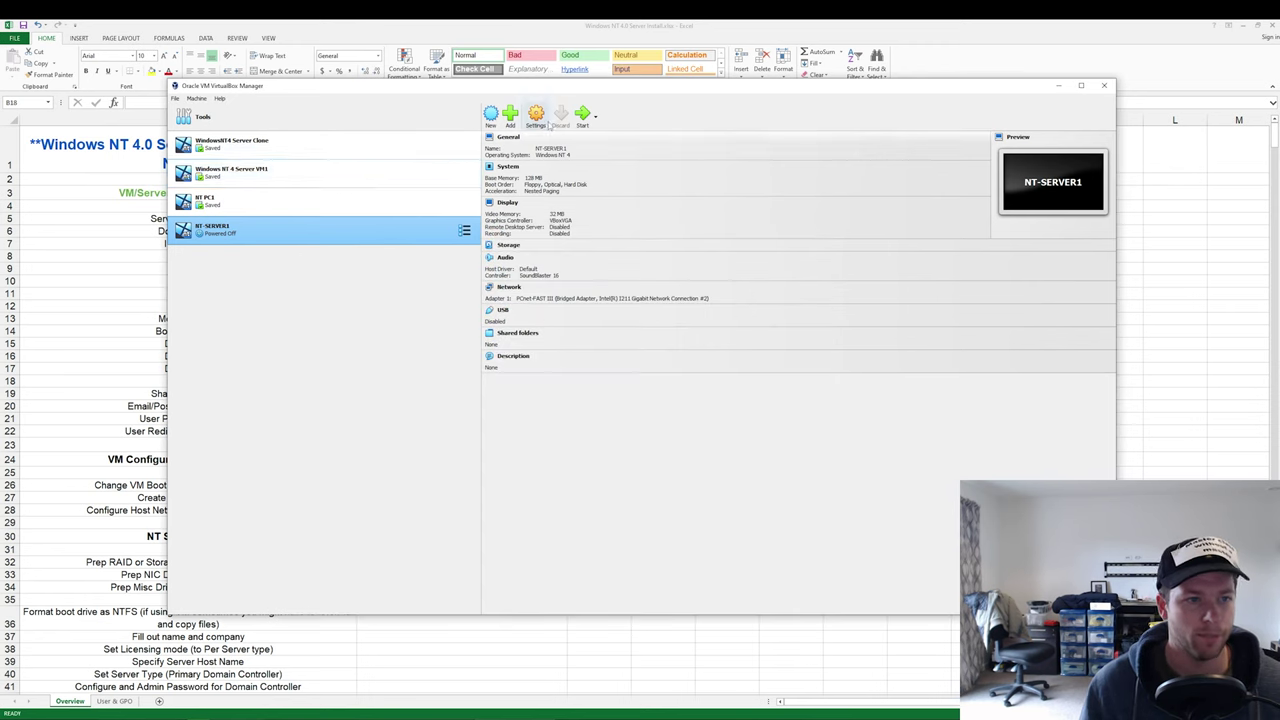
Boot NT-SERVER1 and advance setup past the storage page, disk warning and licence agreement
{"action": "left_click", "coordinate": [583, 117]}
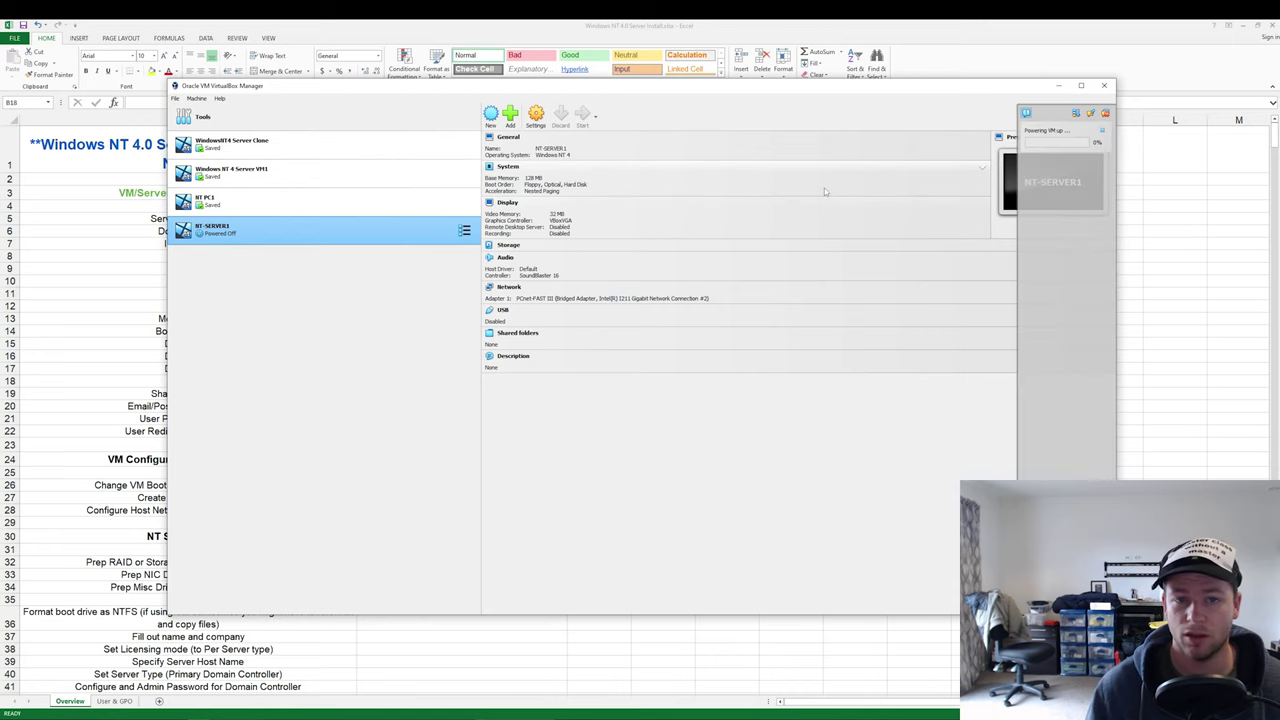
{"action": "left_click_drag", "start_coordinate": [716, 232], "coordinate": [459, 226]}
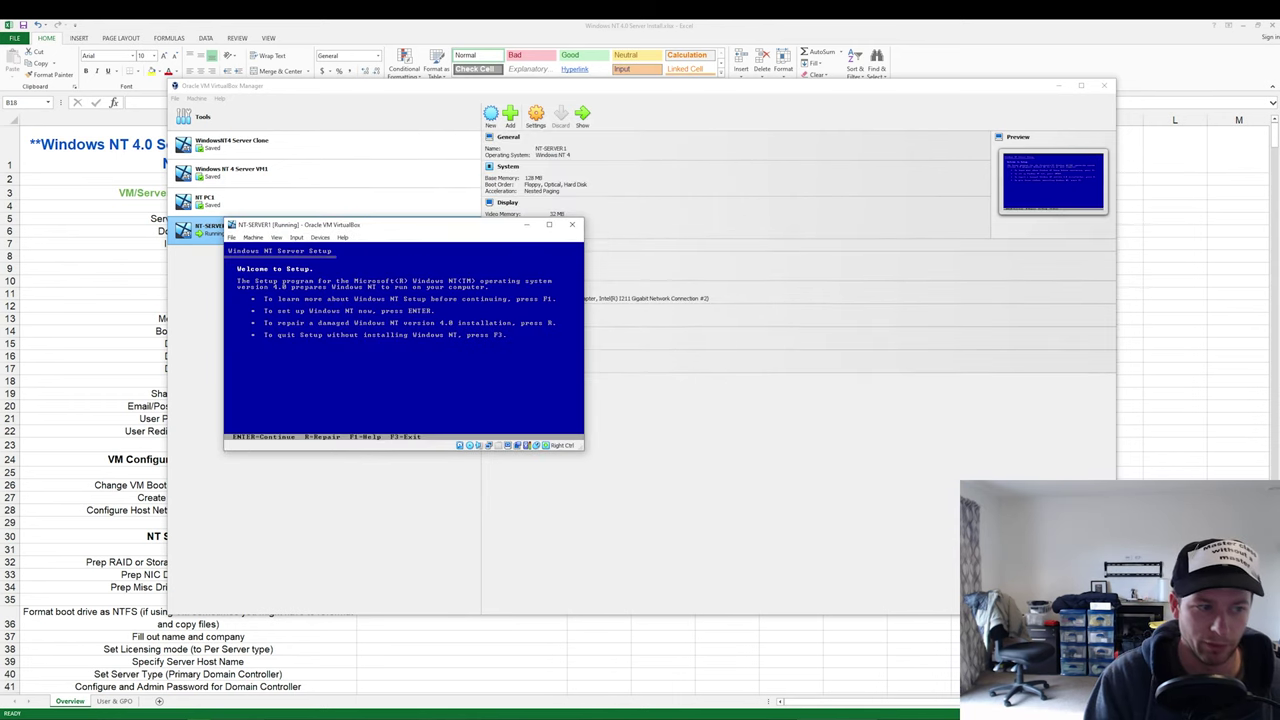
{"action": "key", "text": "Return"}
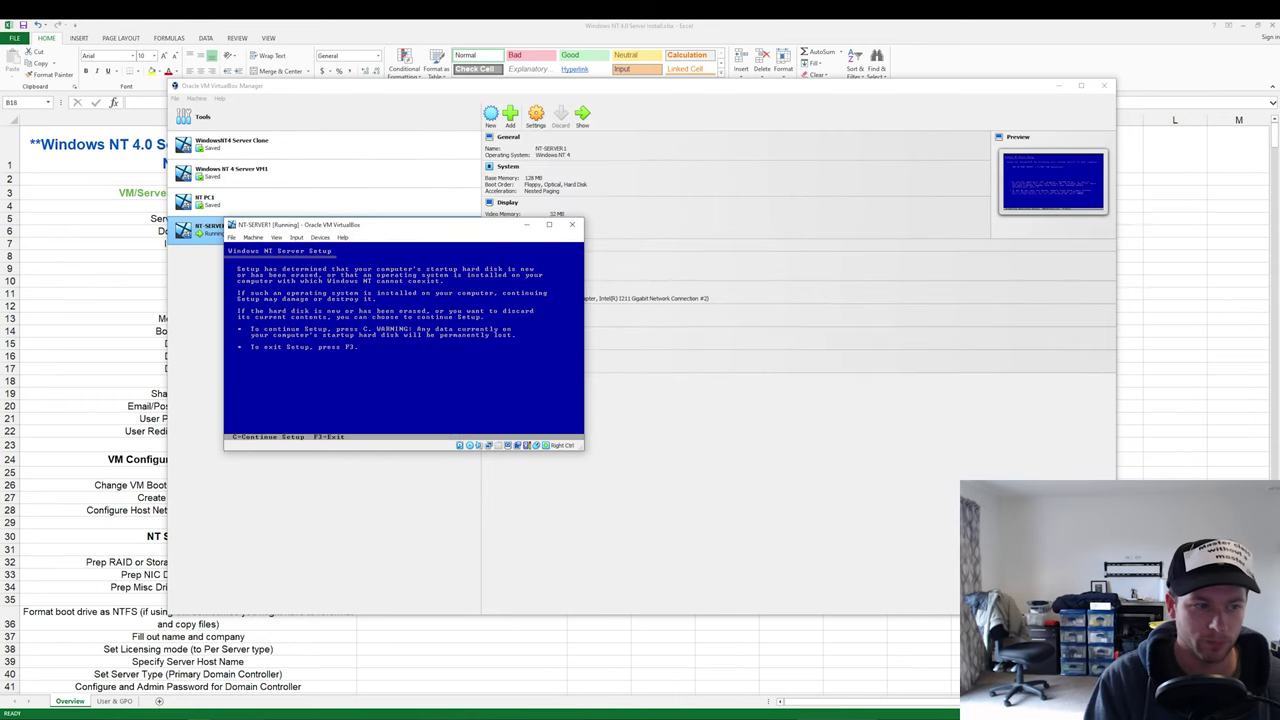
{"action": "key", "text": "c"}
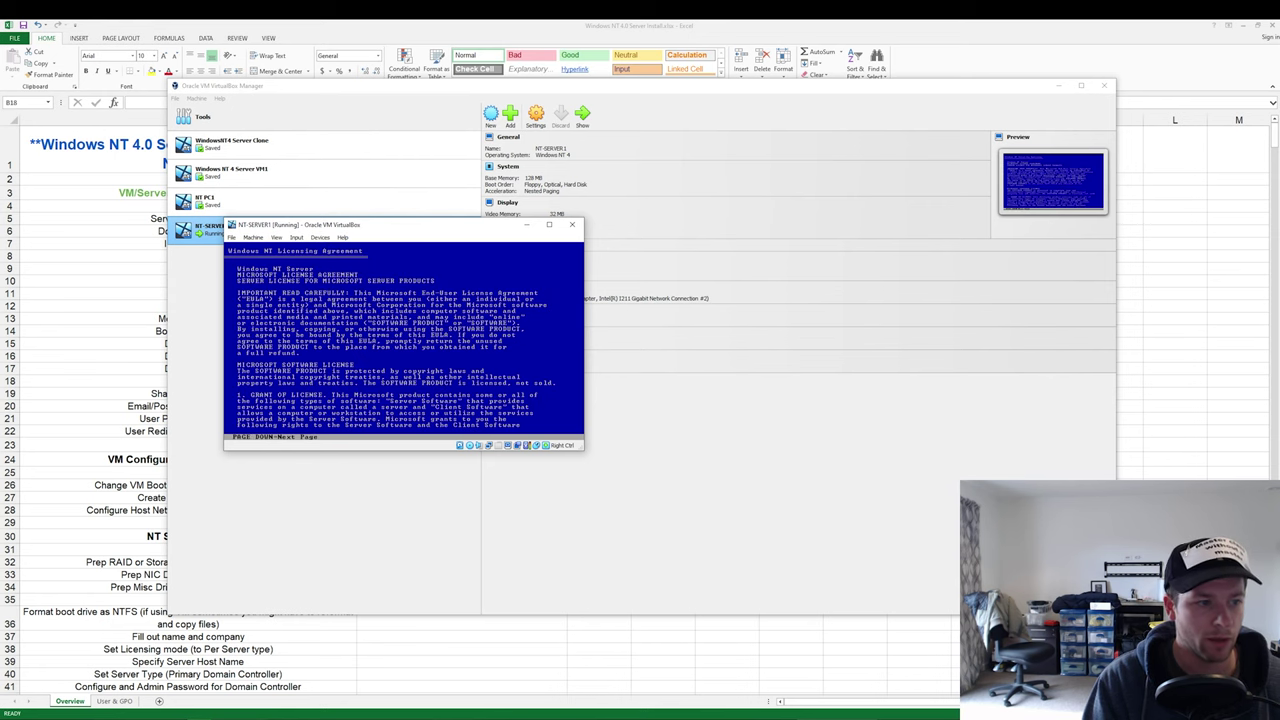
{"action": "key", "text": "Page_Down"}
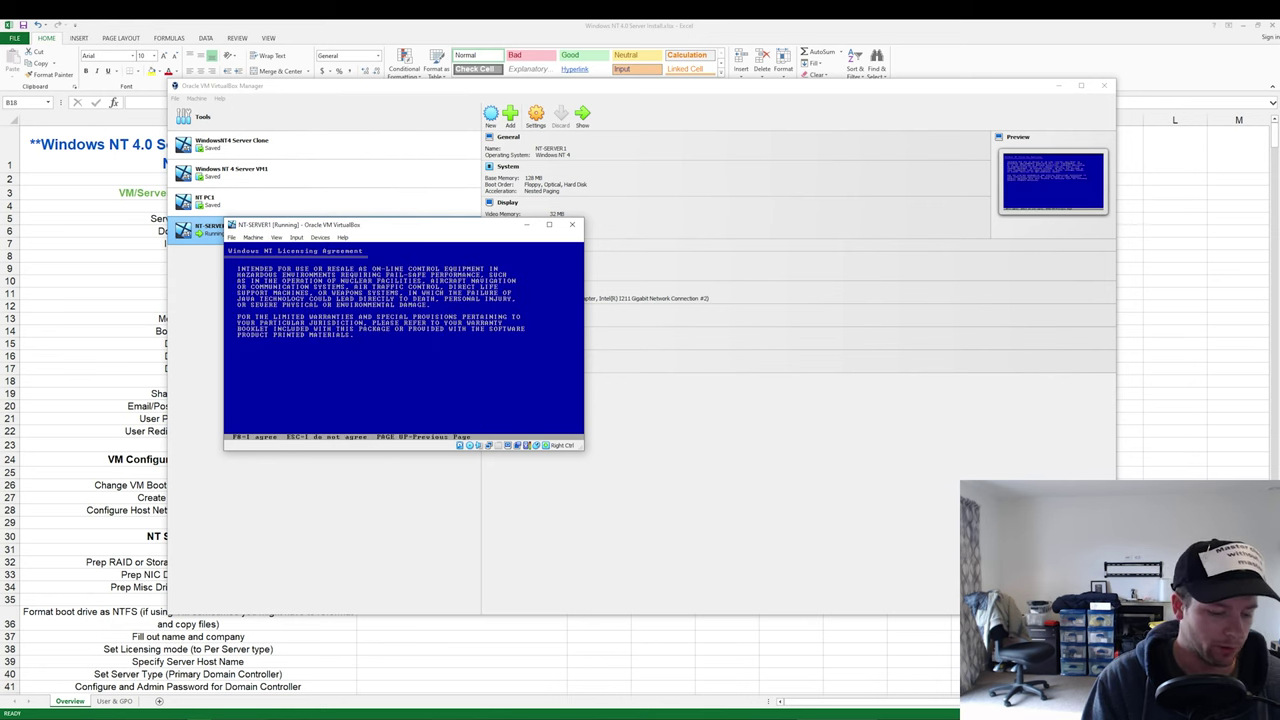
{"action": "key", "text": "F8"}
{"action": "key", "text": "Return"}
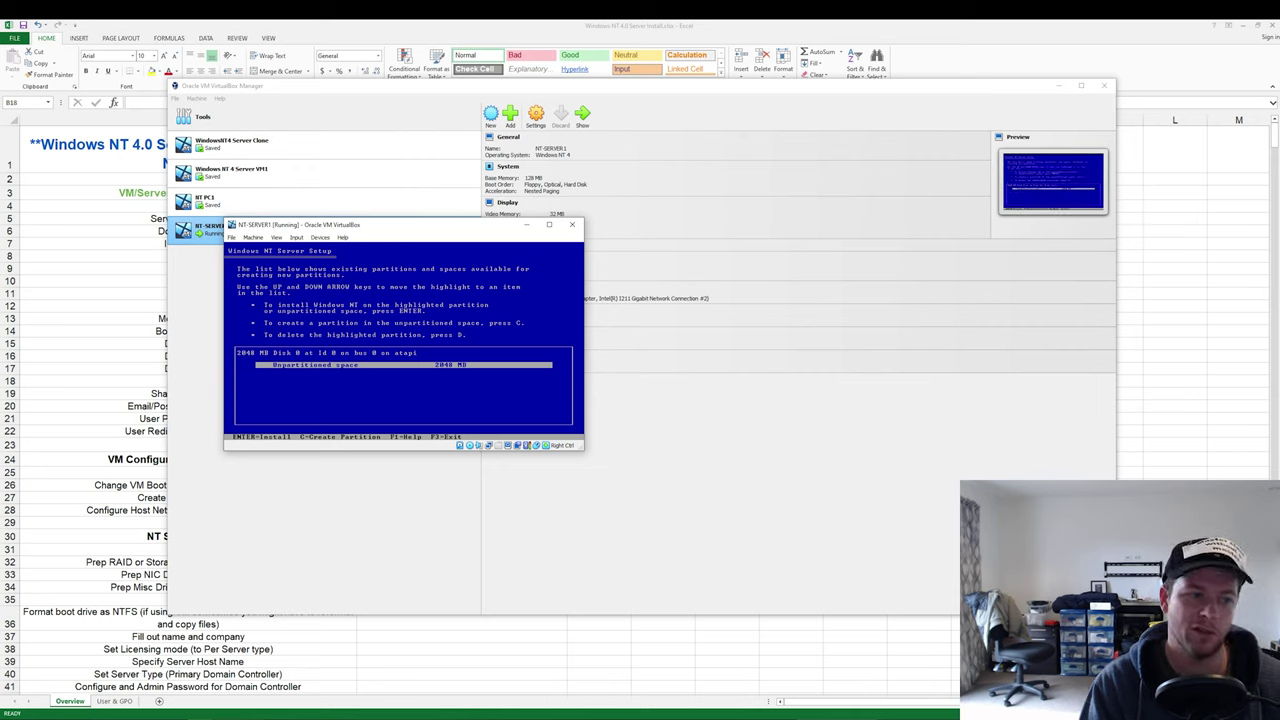
Create a 2047 MB NTFS partition, install to \WINNT, and skip the exhaustive disk examination
{"action": "key", "text": "c"}
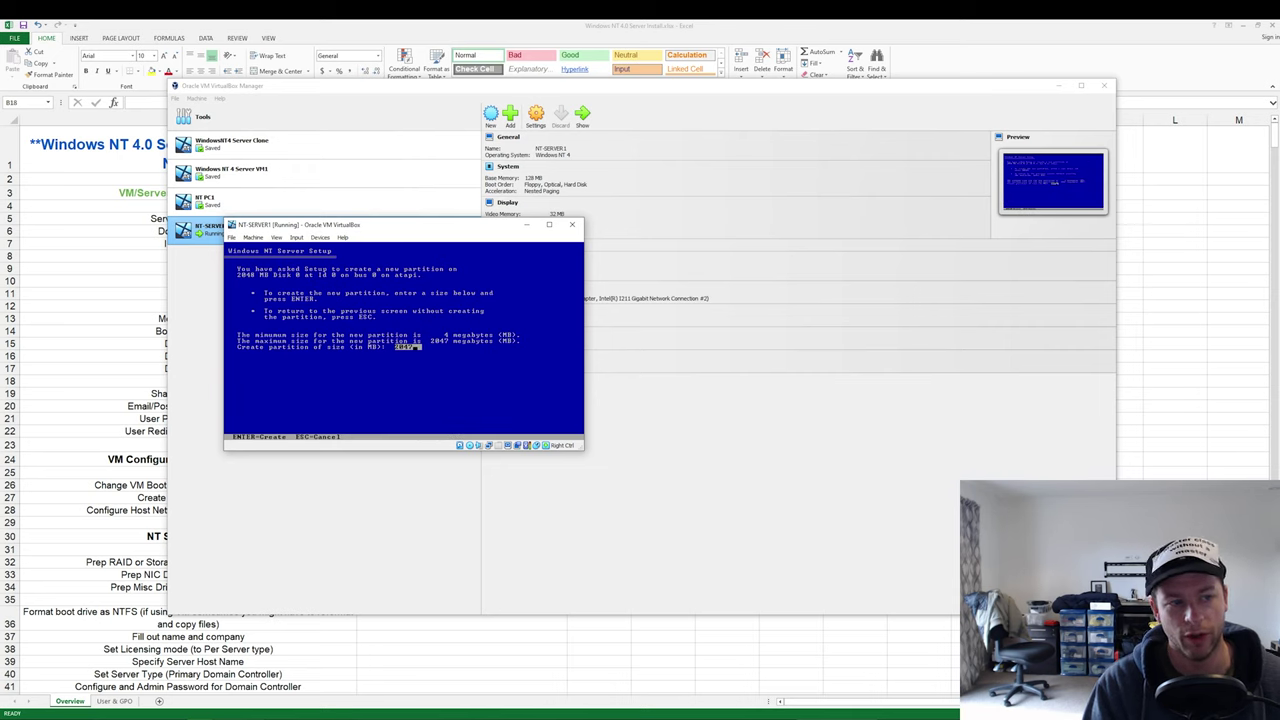
{"action": "key", "text": "Return"}
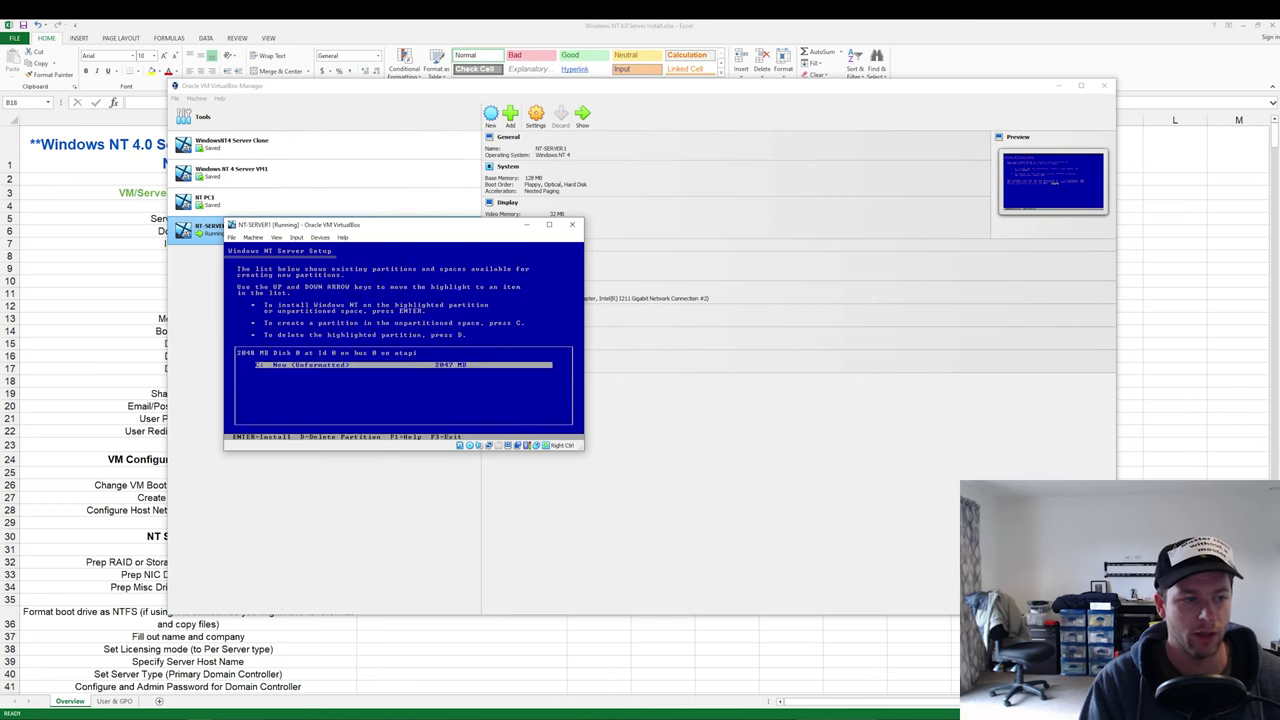
{"action": "key", "text": "Return"}
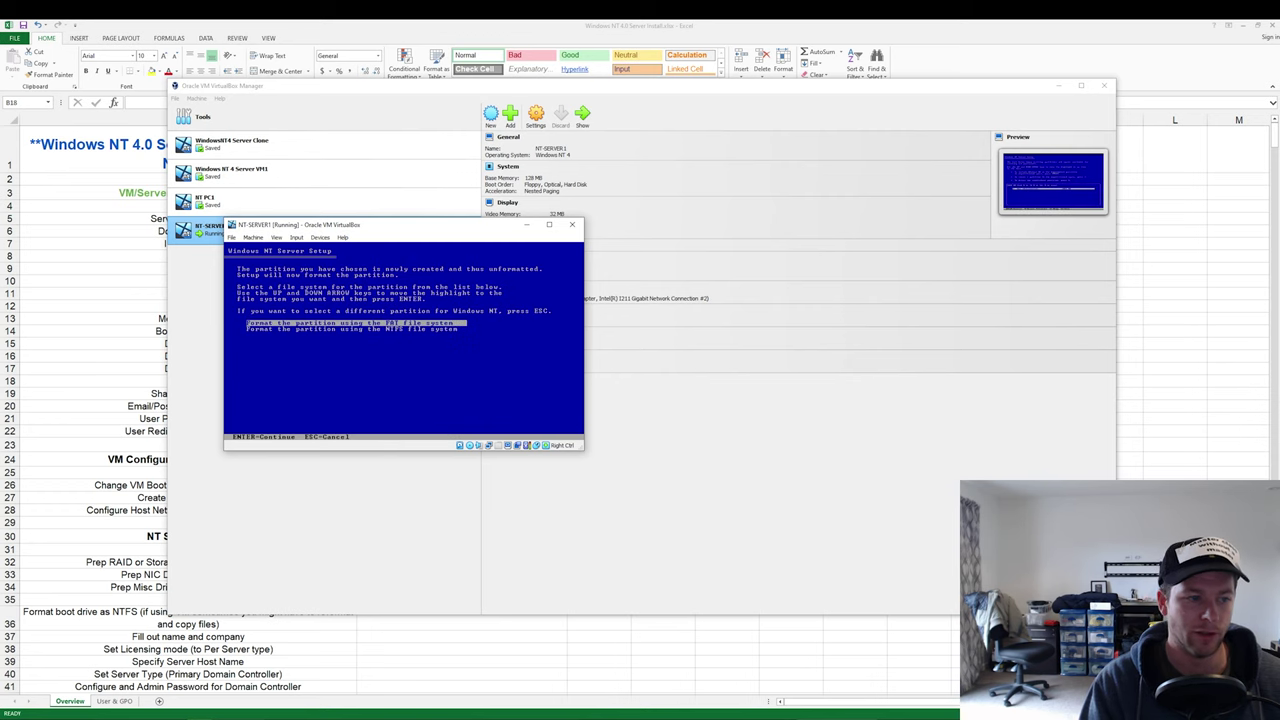
{"action": "key", "text": "Down"}
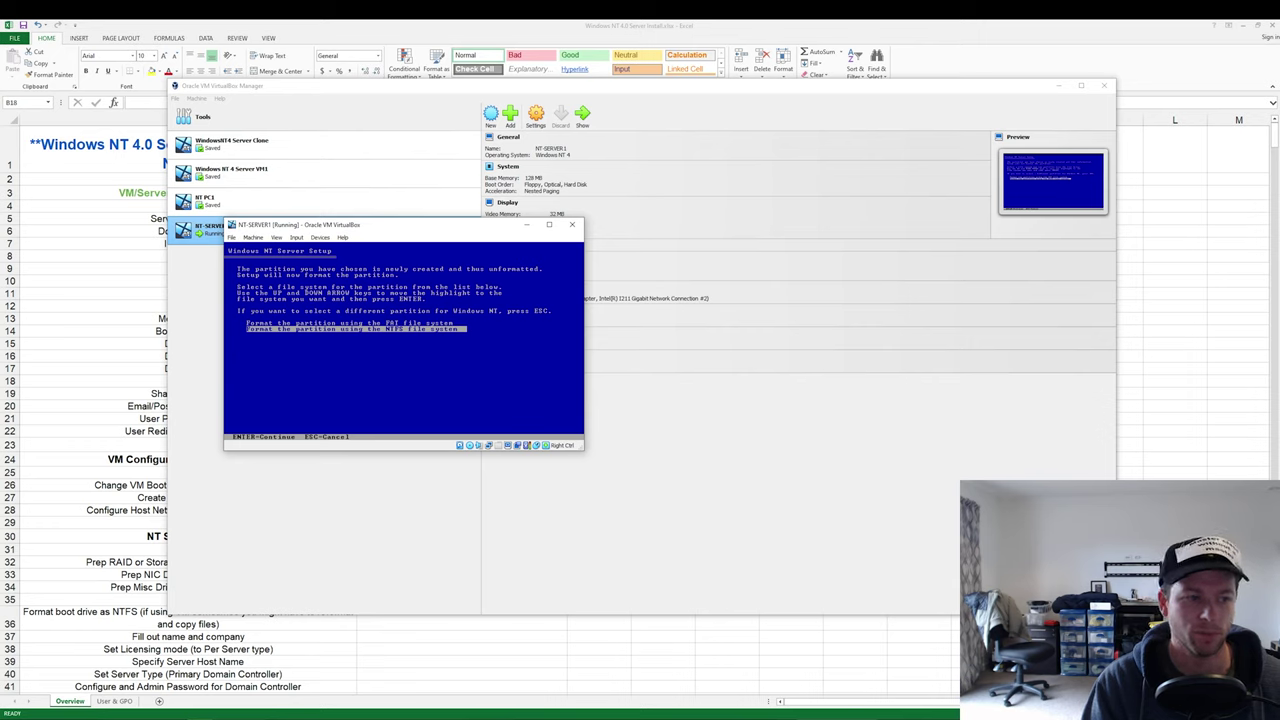
{"action": "key", "text": "Return"}
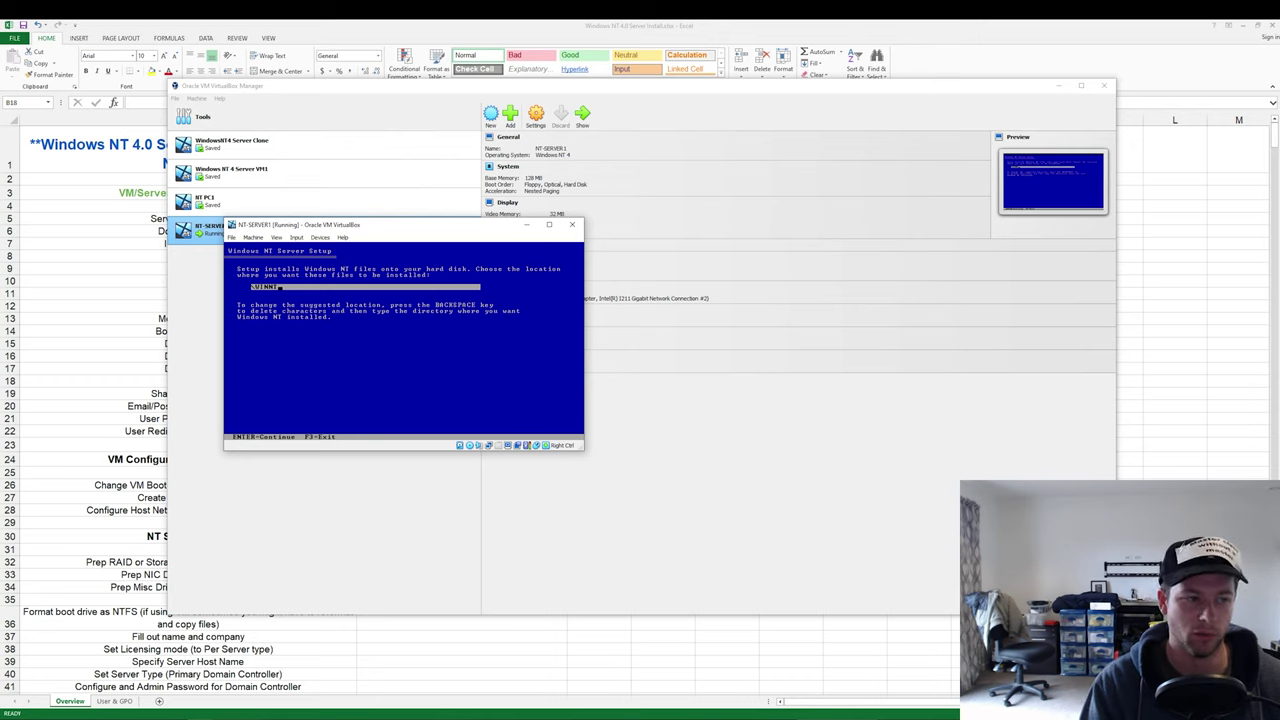
{"action": "key", "text": "Return"}
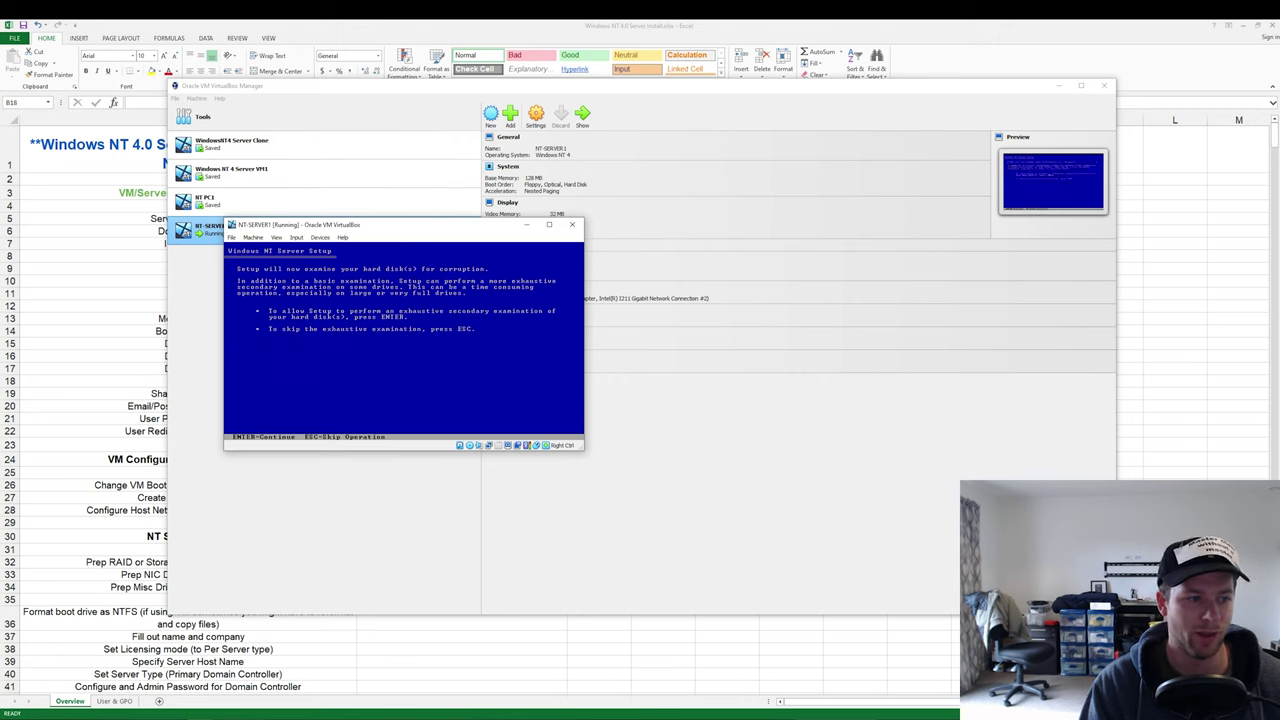
{"action": "key", "text": "Escape"}
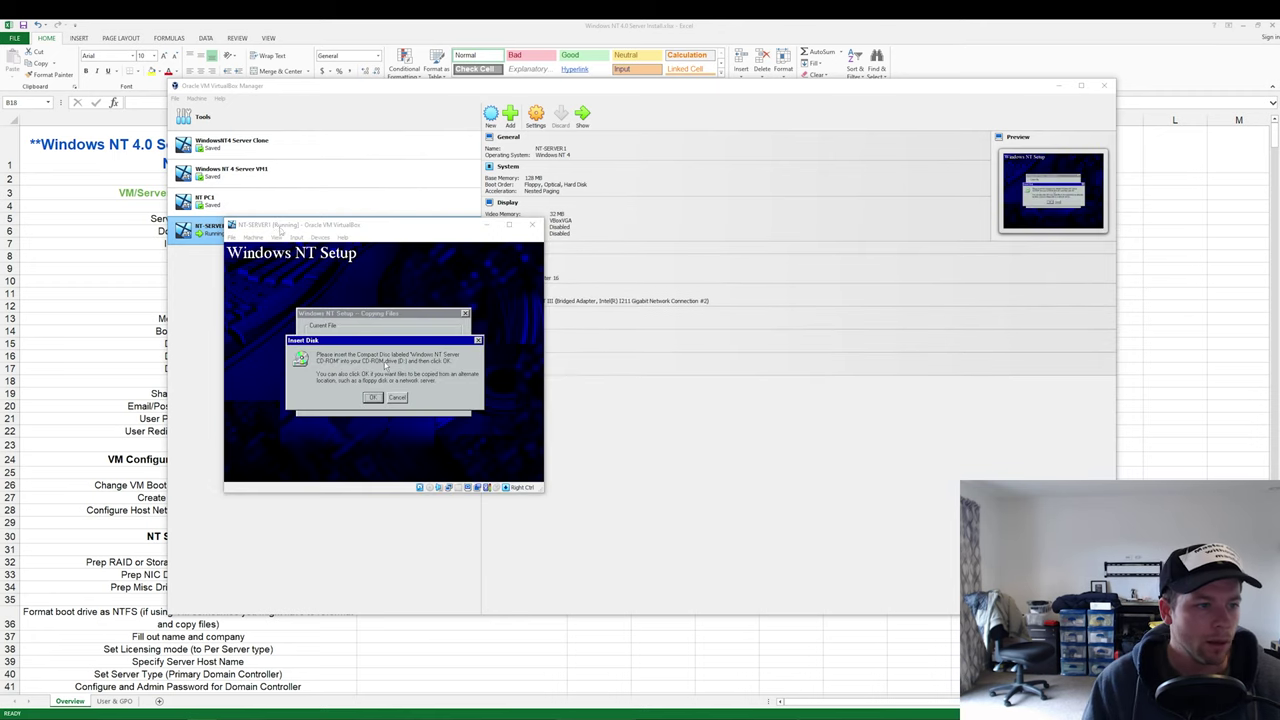
Mount Windows NT 4 Server.iso via Devices > Optical Drives and confirm the inserted CD
{"action": "left_click", "coordinate": [320, 238]}
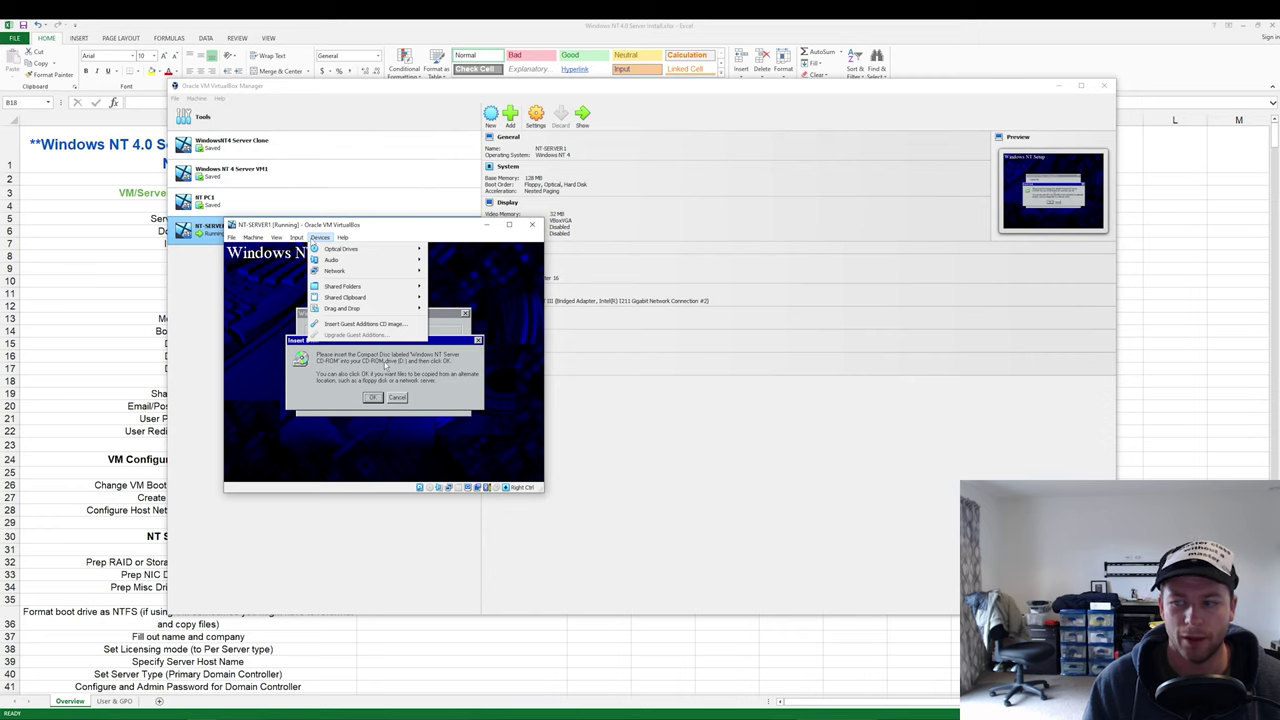
{"action": "mouse_move", "coordinate": [335, 248]}
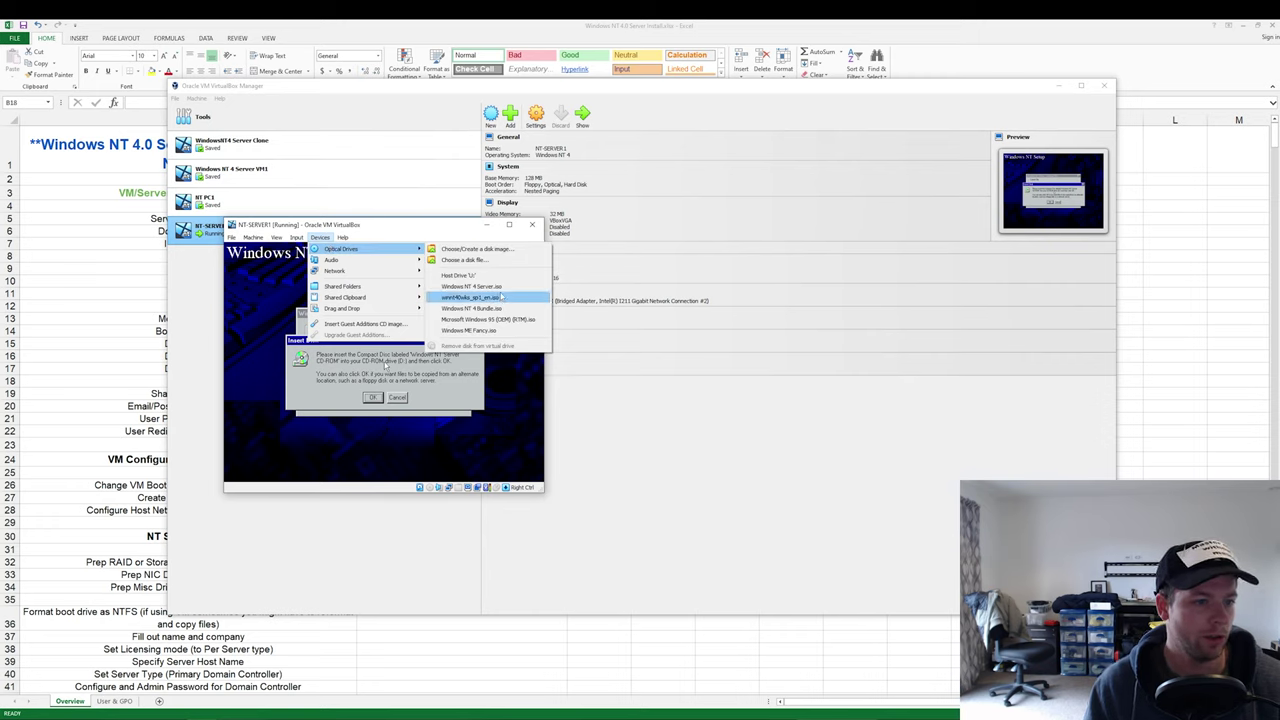
{"action": "left_click", "coordinate": [471, 287]}
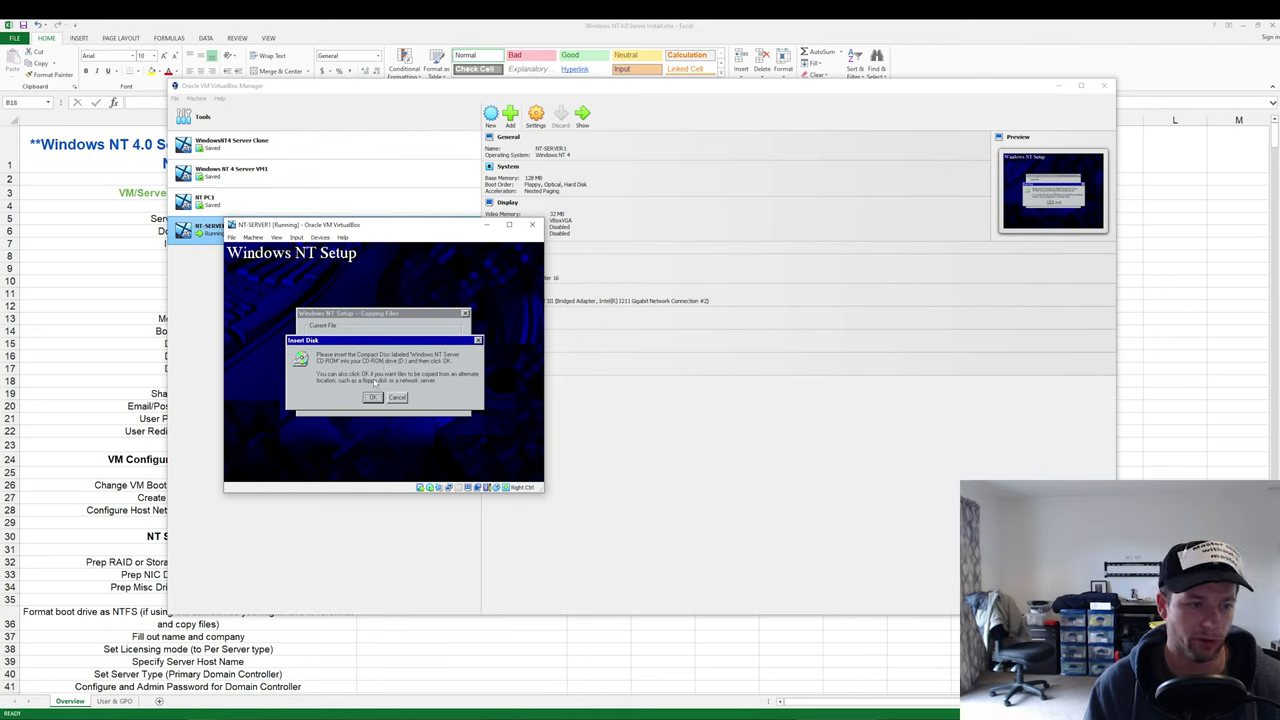
{"action": "left_click", "coordinate": [373, 398]}
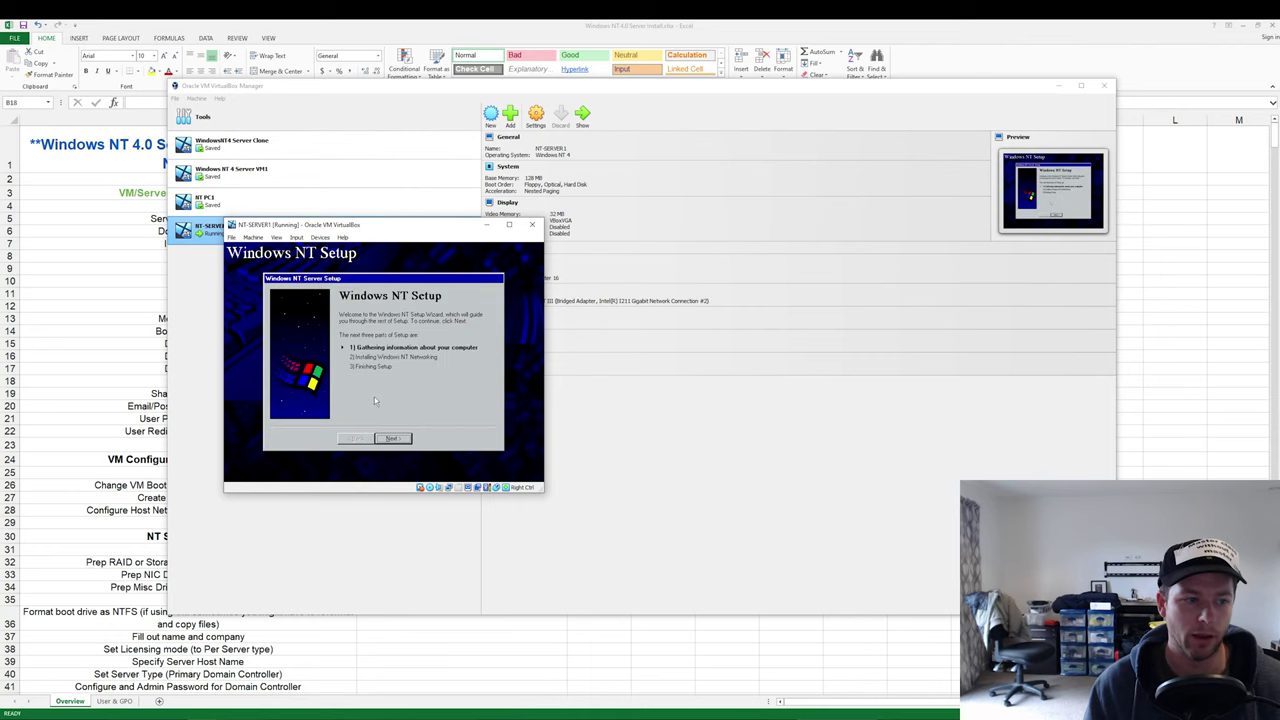
Enter the owner's name and accept the CD key
{"action": "left_click", "coordinate": [392, 439]}
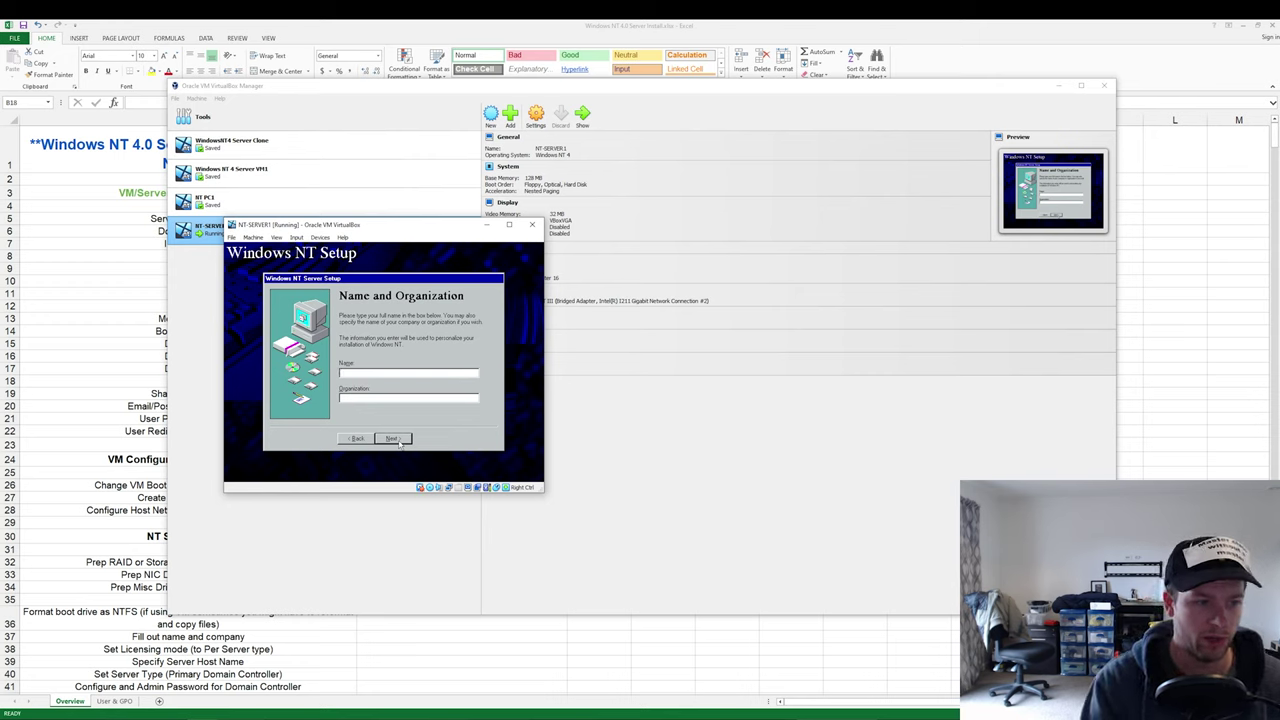
{"action": "type", "text": "Mitchell"}
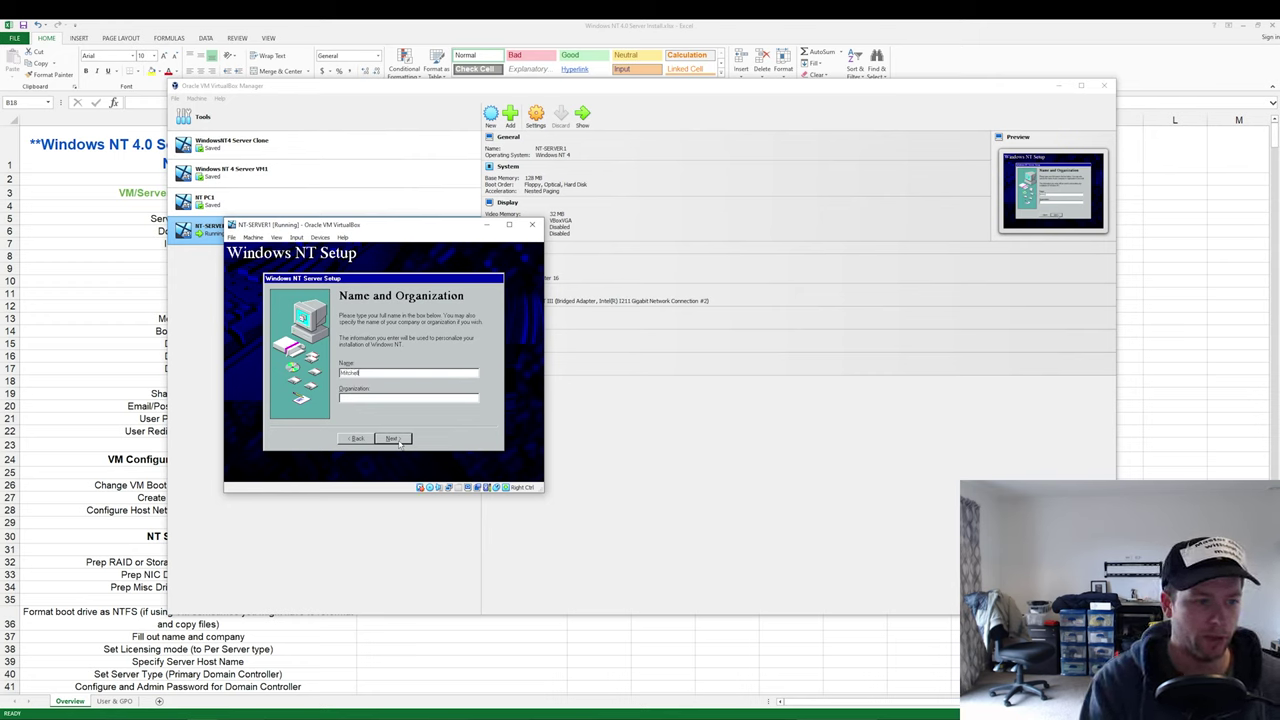
{"action": "left_click", "coordinate": [392, 439]}
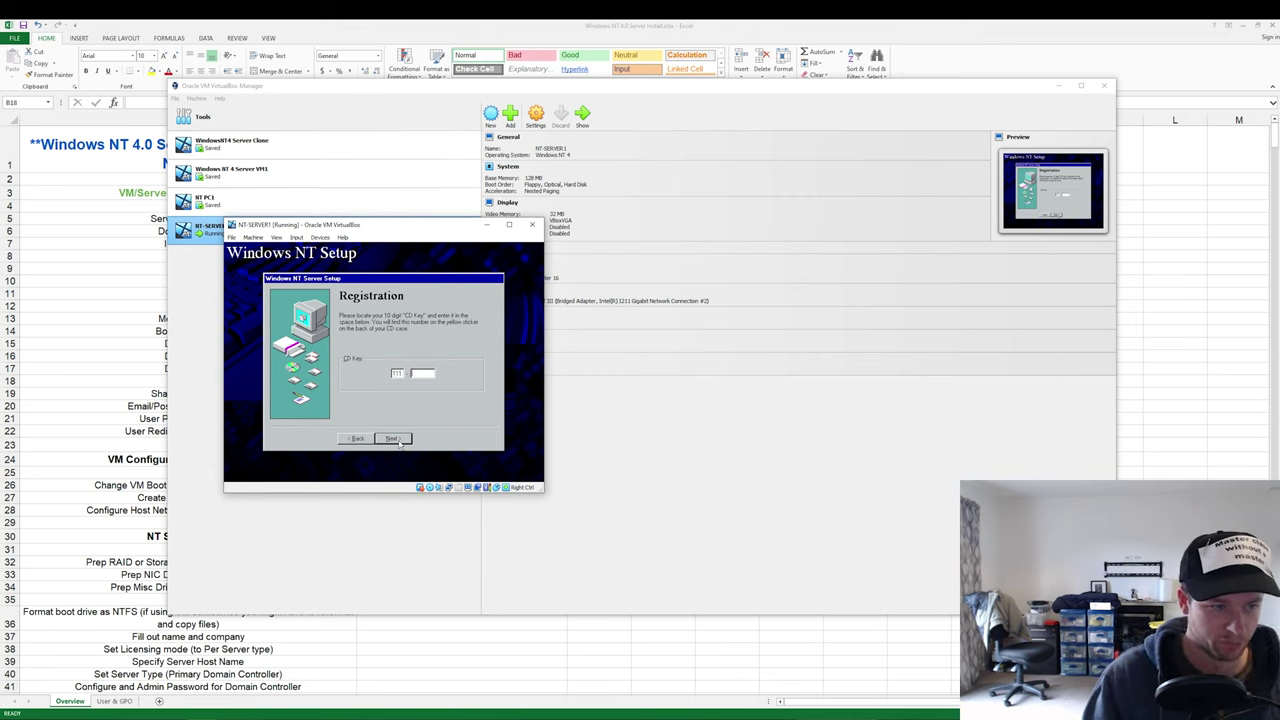
{"action": "left_click", "coordinate": [398, 442]}
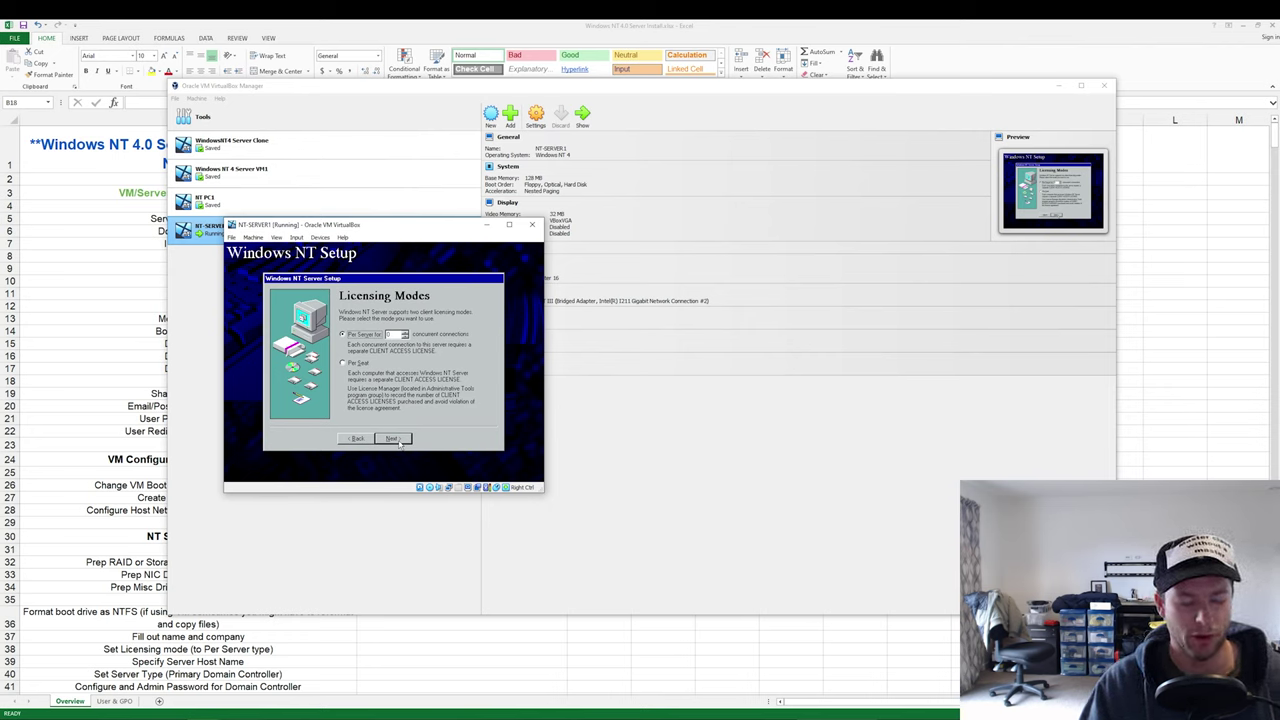
Keep Per Server licensing and set the computer name to NT-SERVER1
{"action": "key", "text": "Tab"}
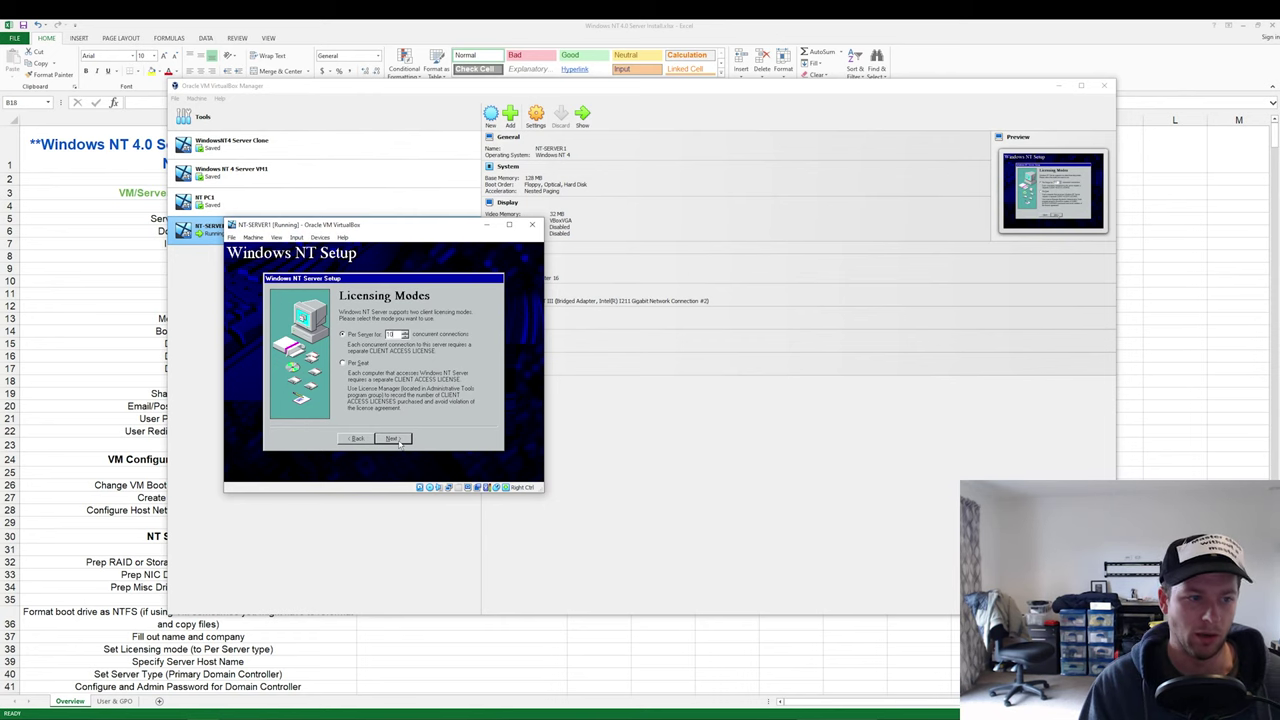
{"action": "left_click", "coordinate": [394, 439]}
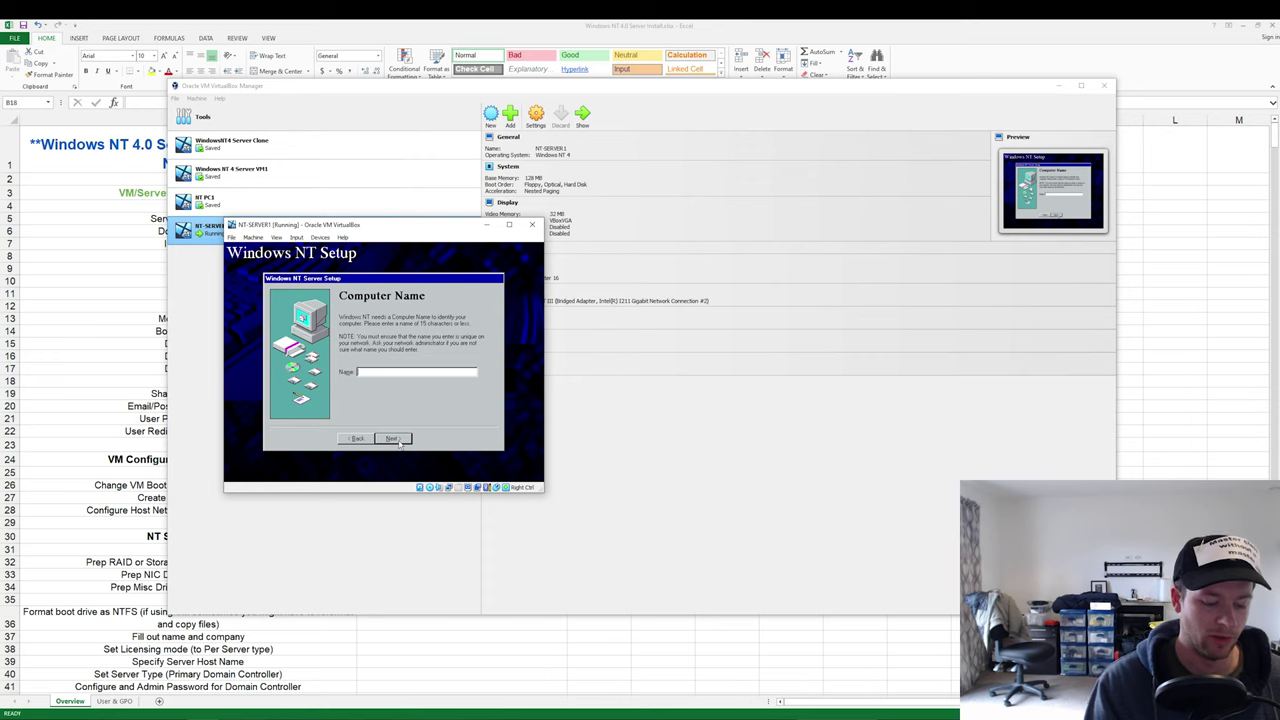
{"action": "type", "text": "NT"}
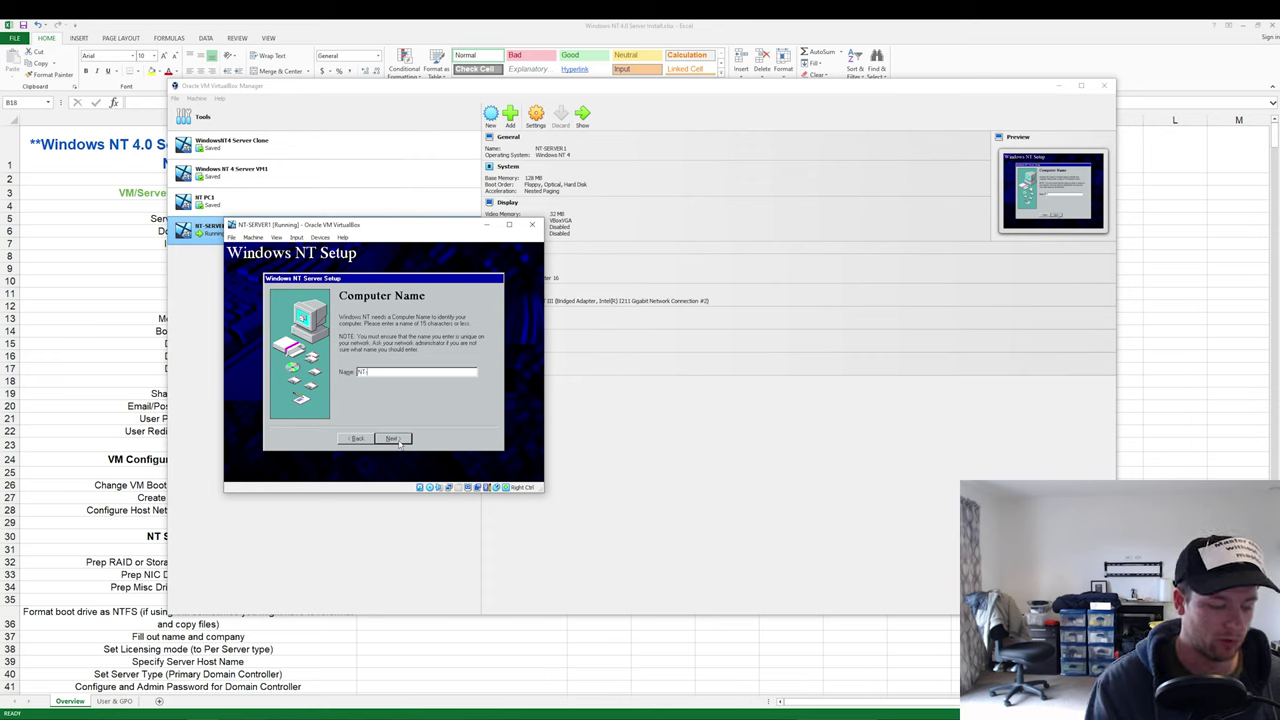
{"action": "type", "text": "-SERVER1"}
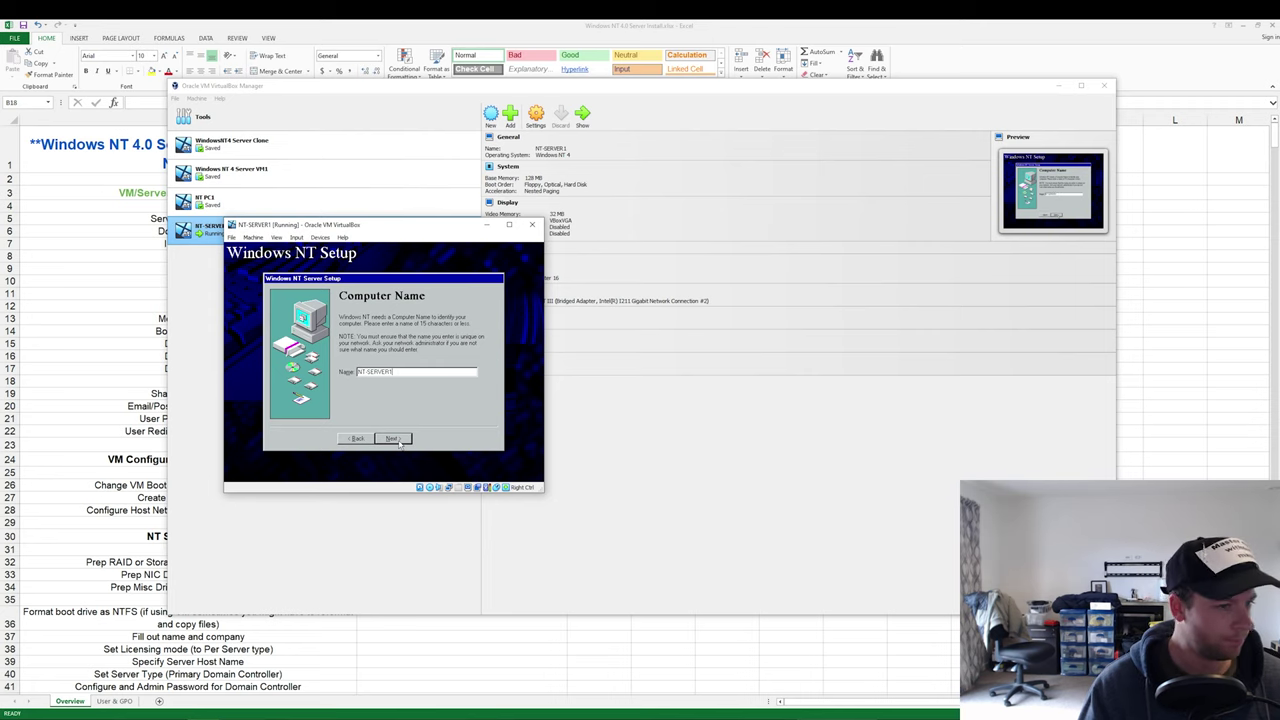
{"action": "left_click", "coordinate": [398, 440]}
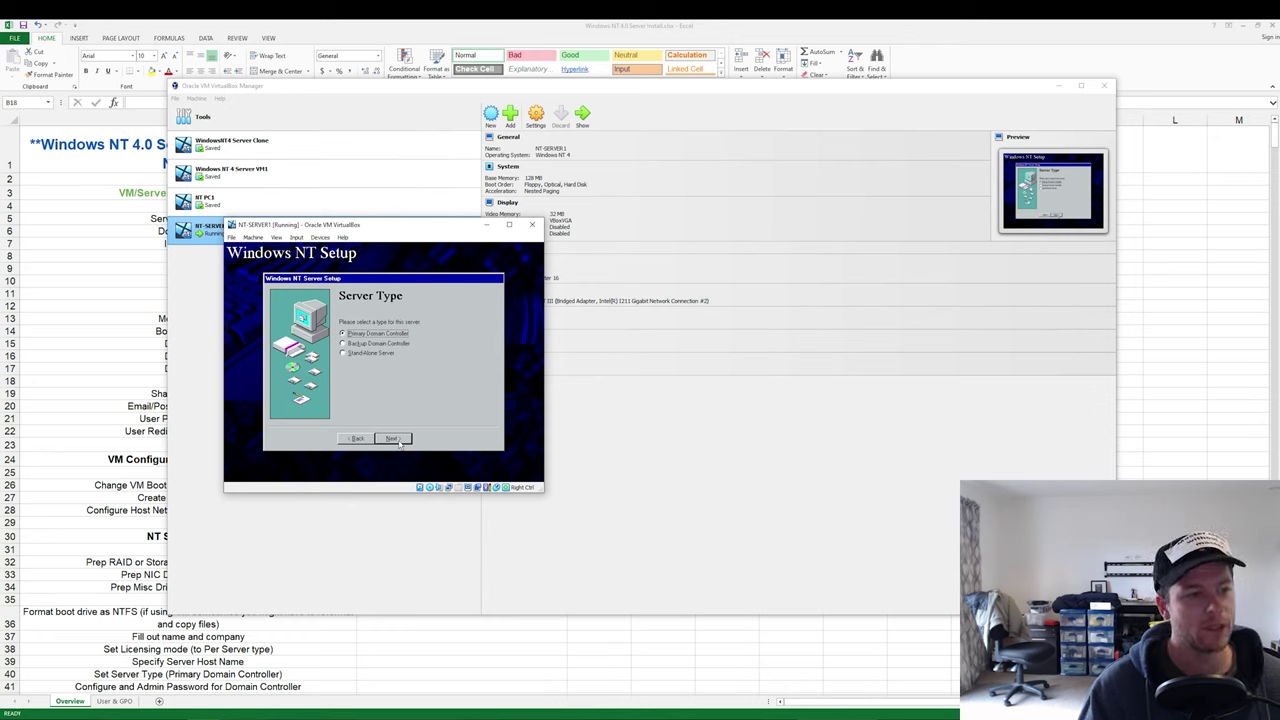
Keep Primary Domain Controller as server type, set the administrator password, and decline the repair disk
{"action": "key", "text": "Down"}
{"action": "key", "text": "Down"}
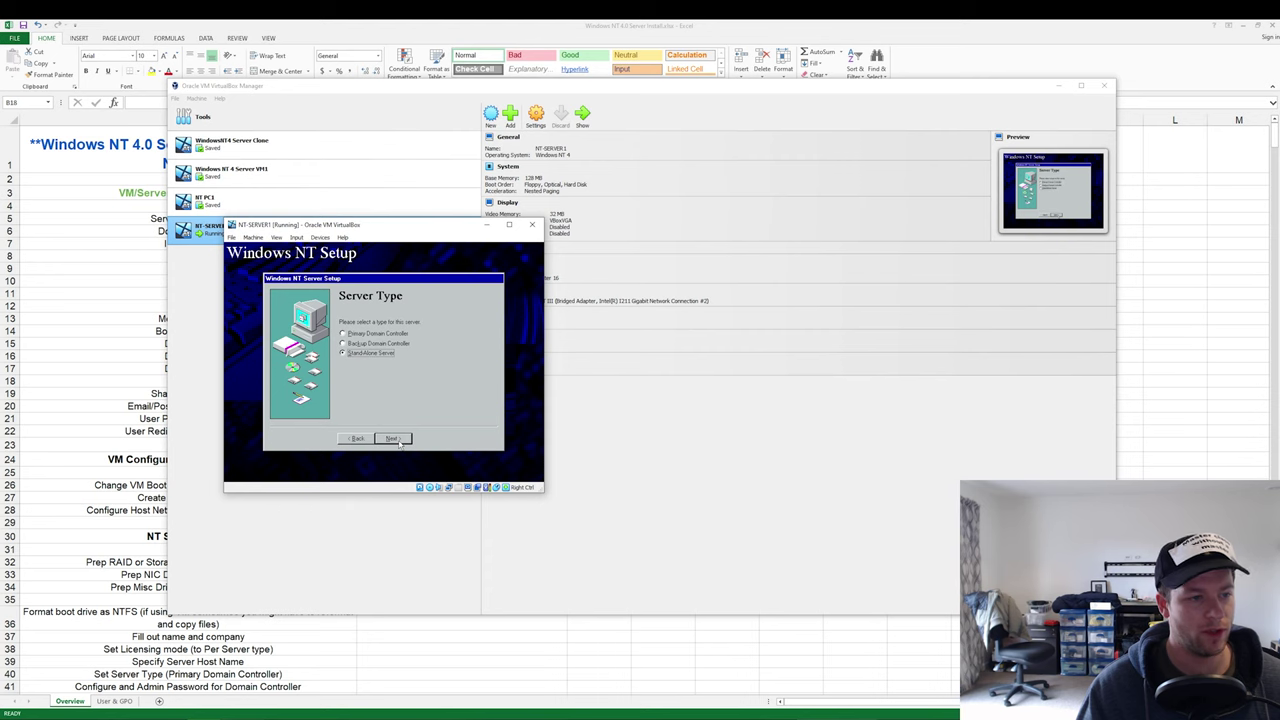
{"action": "key", "text": "Up"}
{"action": "key", "text": "Up"}
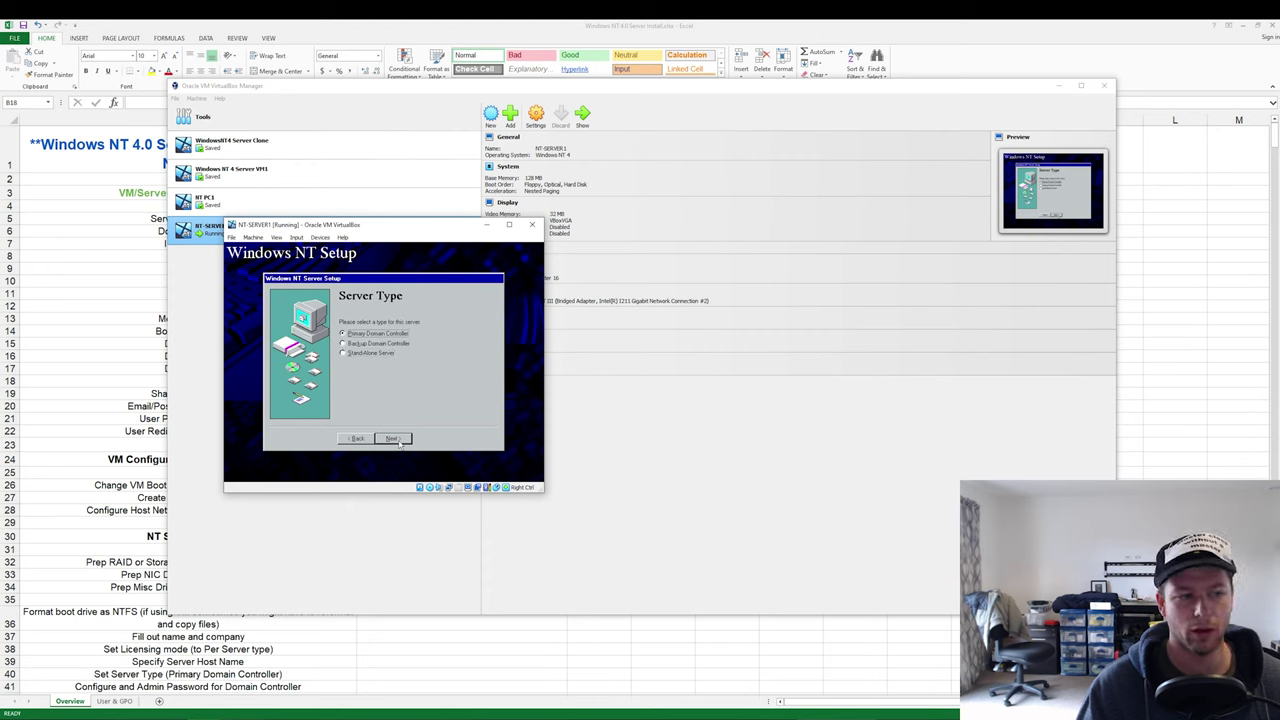
{"action": "left_click", "coordinate": [396, 440]}
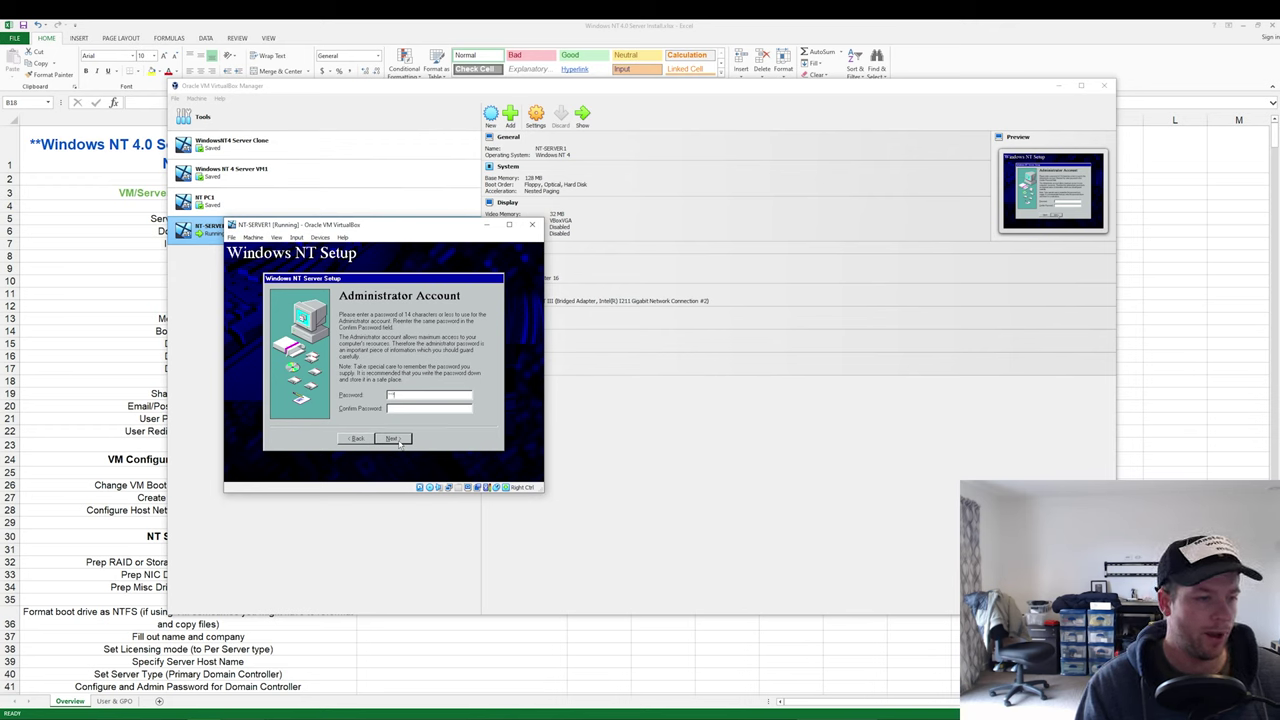
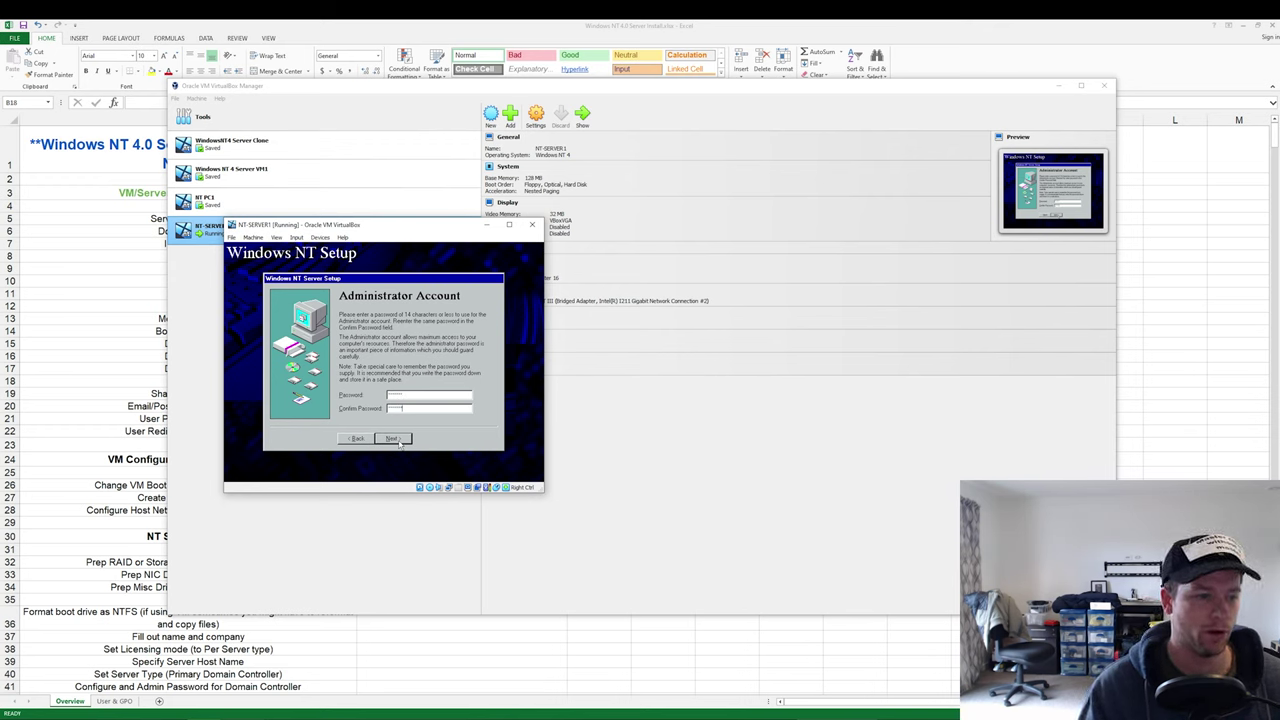
{"action": "left_click", "coordinate": [396, 440]}
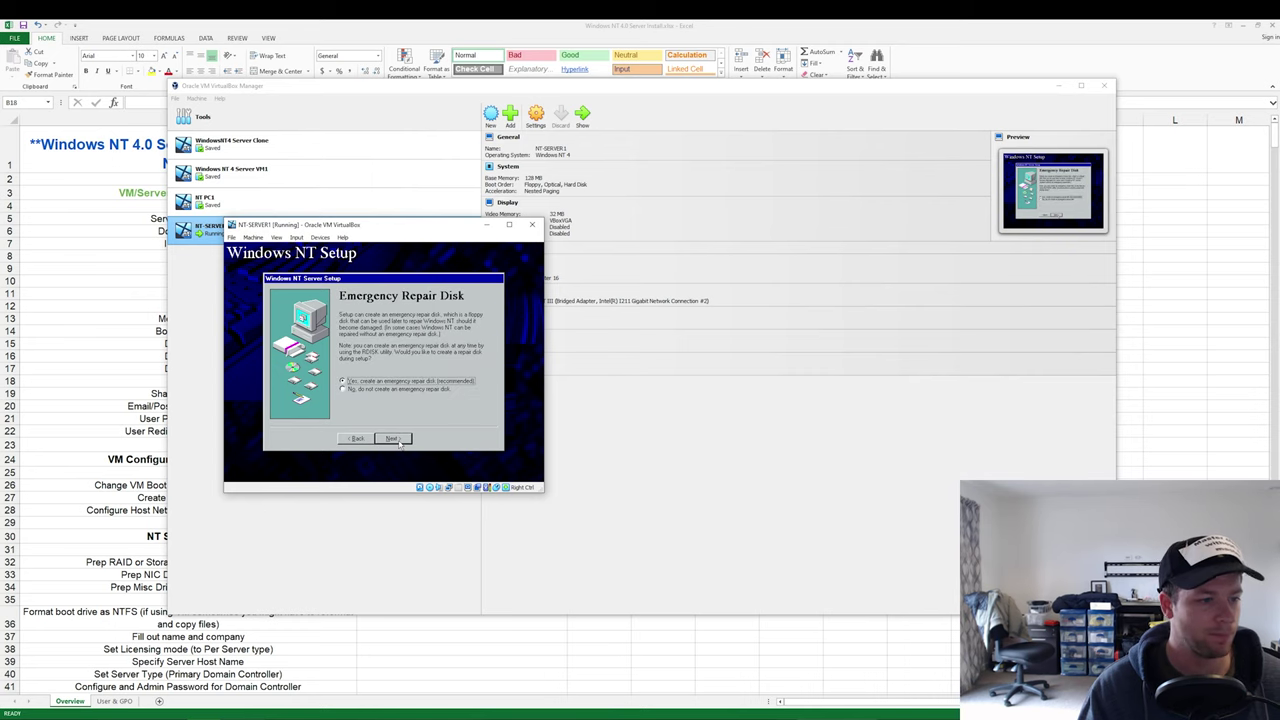
{"action": "key", "text": "Down"}
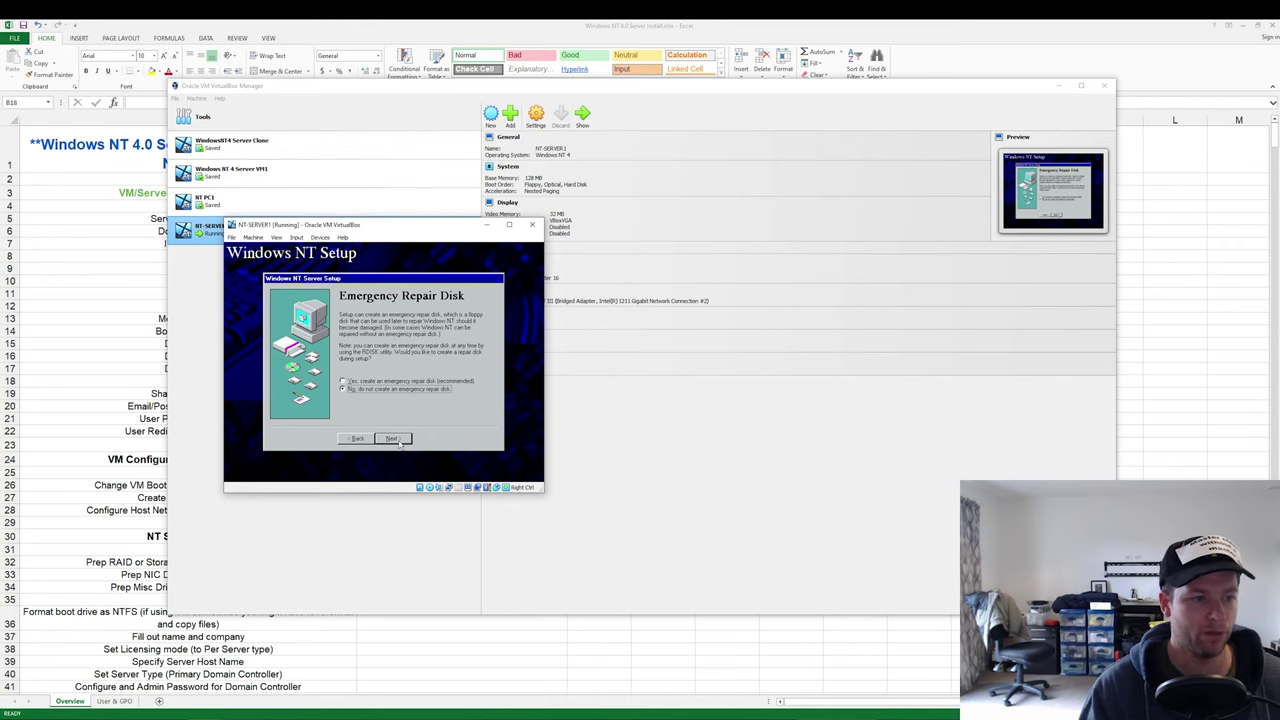
{"action": "left_click", "coordinate": [394, 439]}
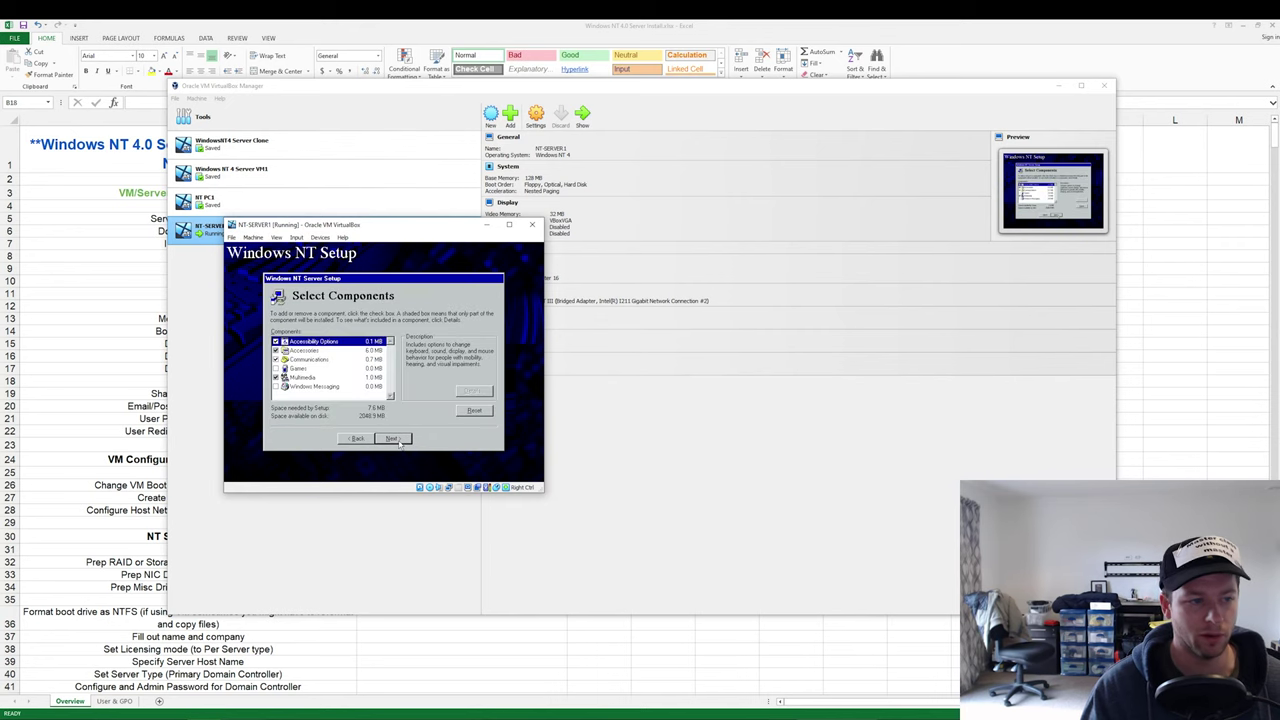
Toggle the optional components (Accessibility Options, Communications, Games, Multimedia) and accept the choices
{"action": "key", "text": "space"}
{"action": "key", "text": "Down"}
{"action": "key", "text": "Down"}
{"action": "key", "text": "space"}
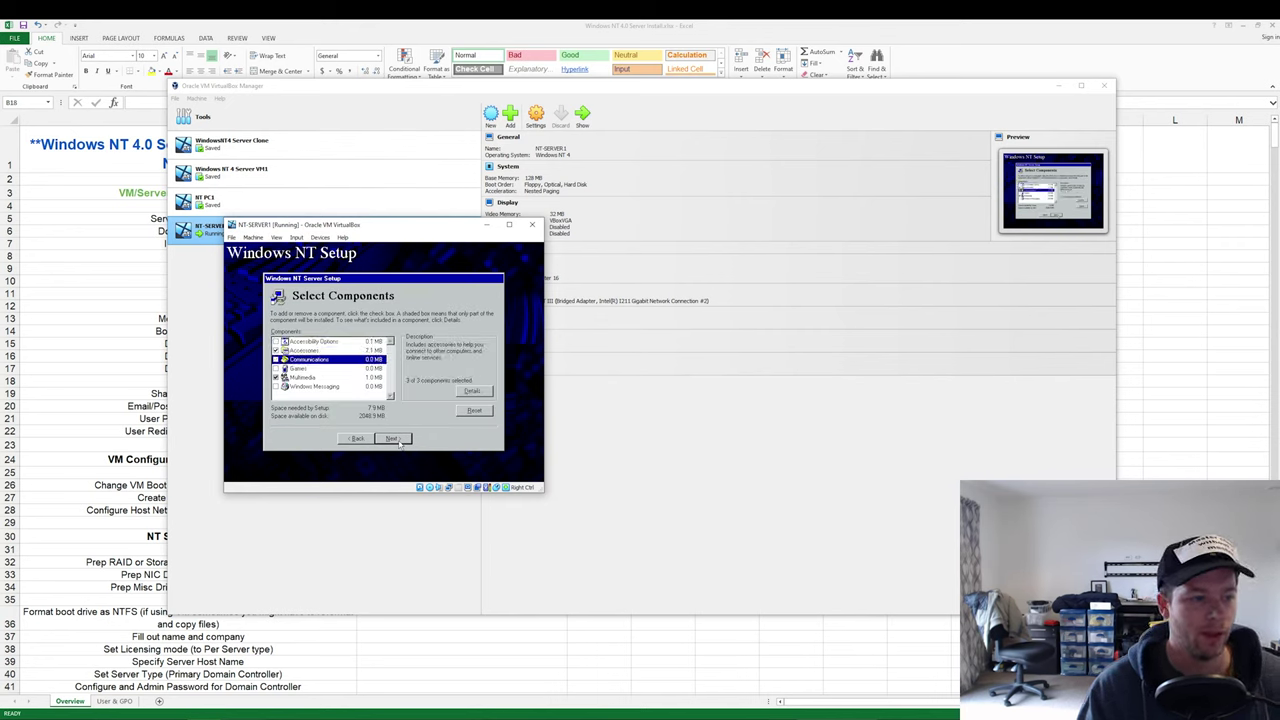
{"action": "key", "text": "Down"}
{"action": "key", "text": "space"}
{"action": "key", "text": "Down"}
{"action": "key", "text": "space"}
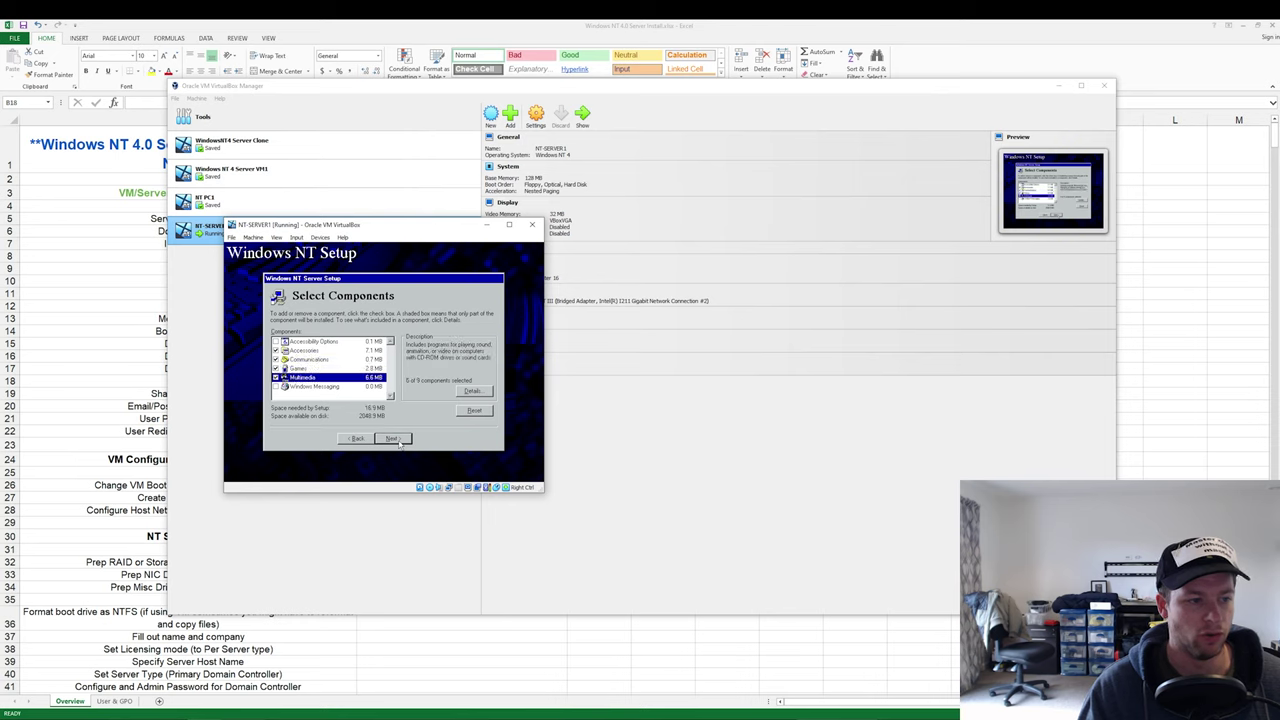
{"action": "key", "text": "Down"}
{"action": "left_click", "coordinate": [394, 439]}
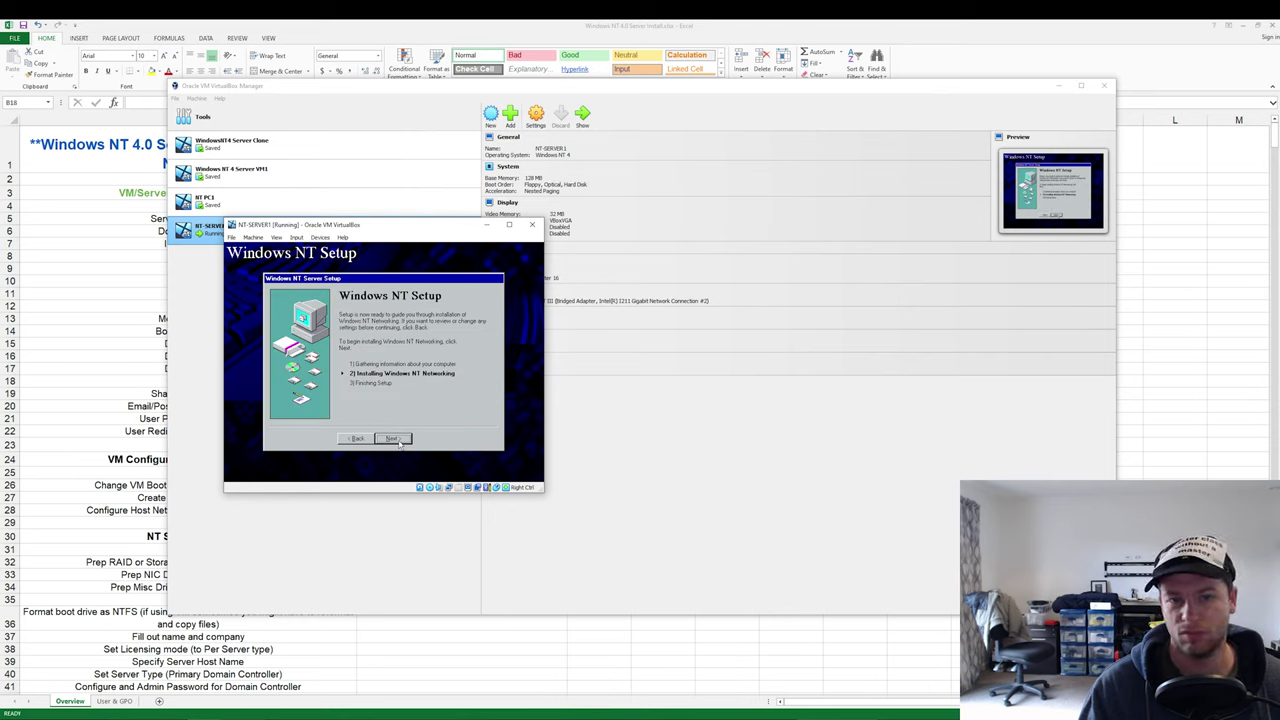
Begin NT networking as a wired server with IIS, detecting the AMD PCNET adapter
{"action": "left_click", "coordinate": [396, 440]}
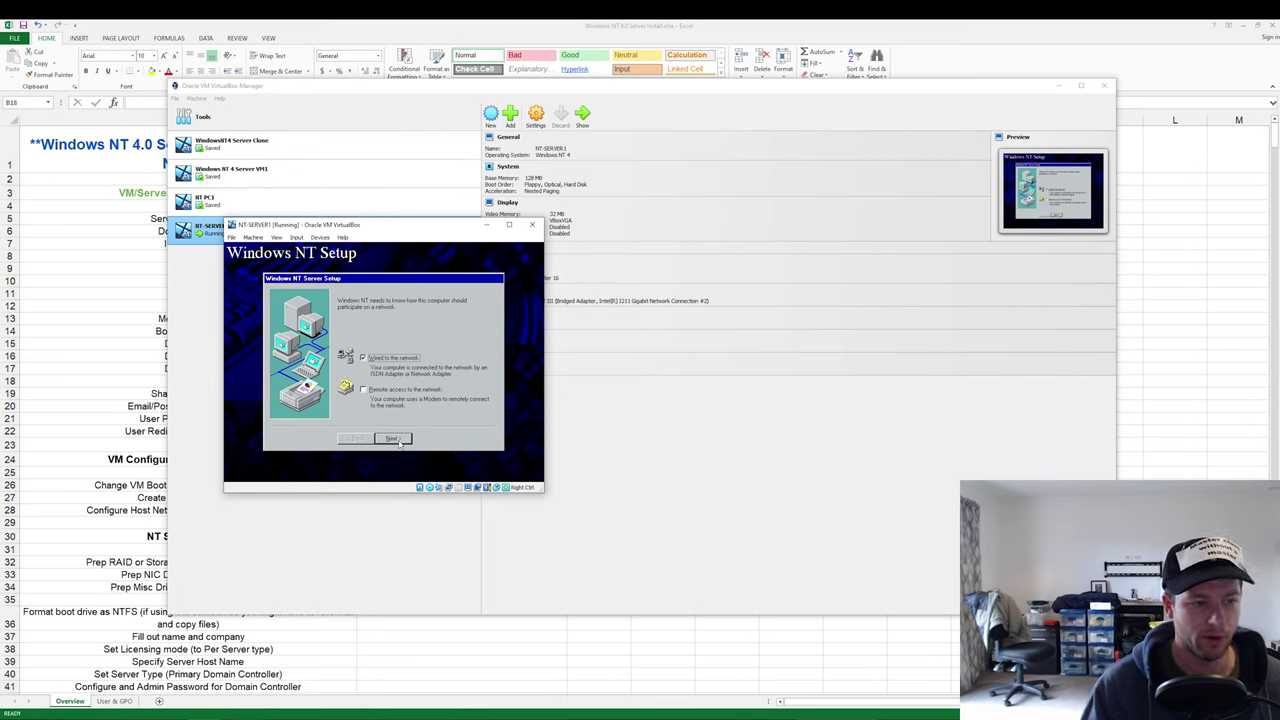
{"action": "left_click", "coordinate": [393, 438]}
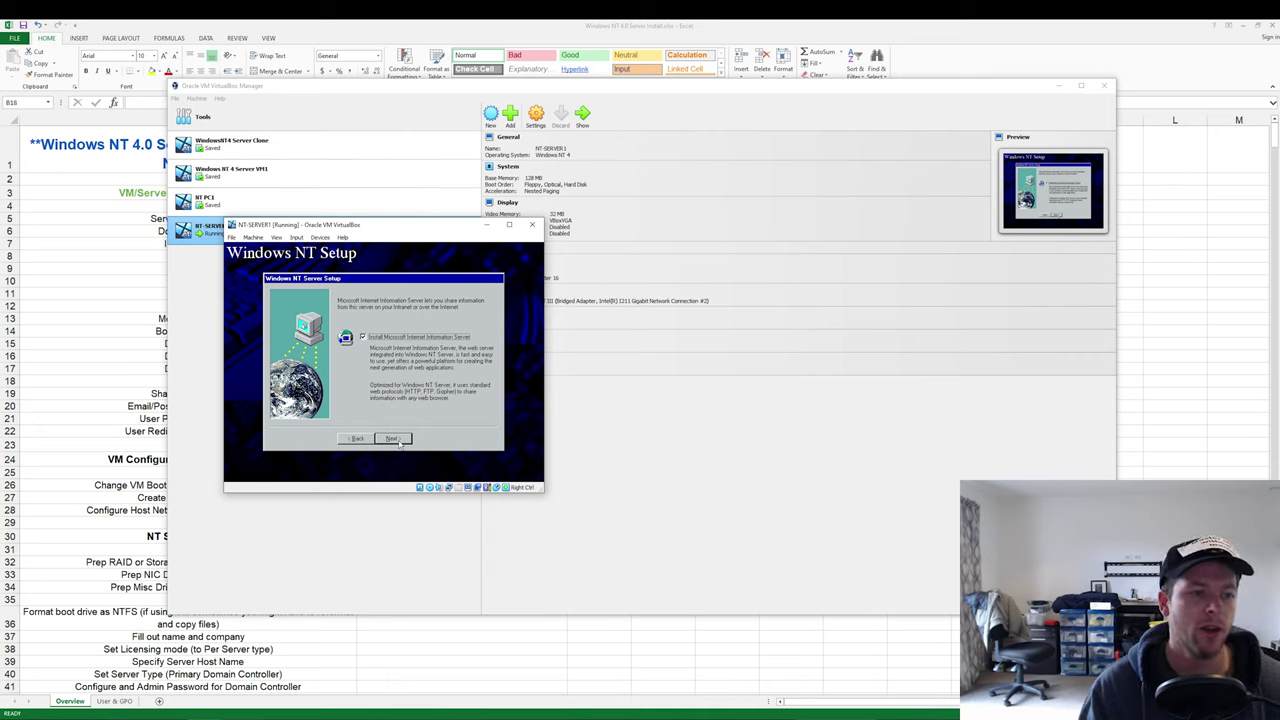
{"action": "left_click", "coordinate": [393, 439]}
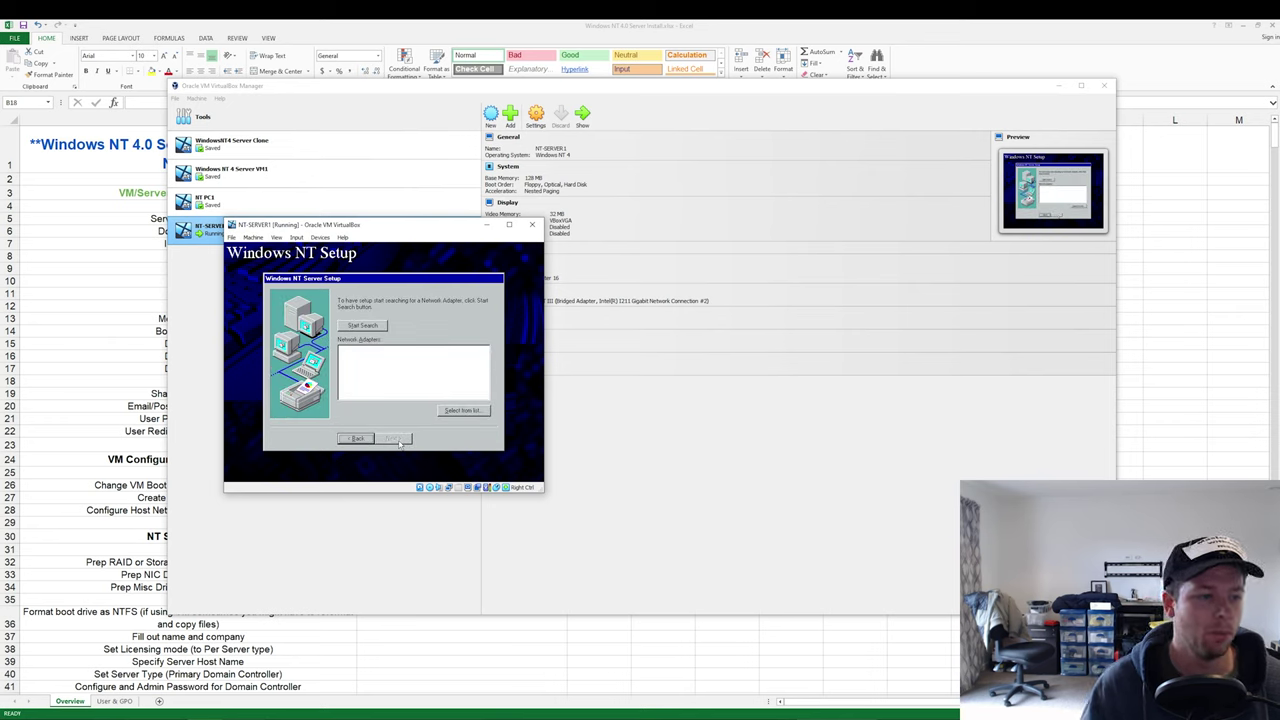
{"action": "left_click", "coordinate": [380, 325]}
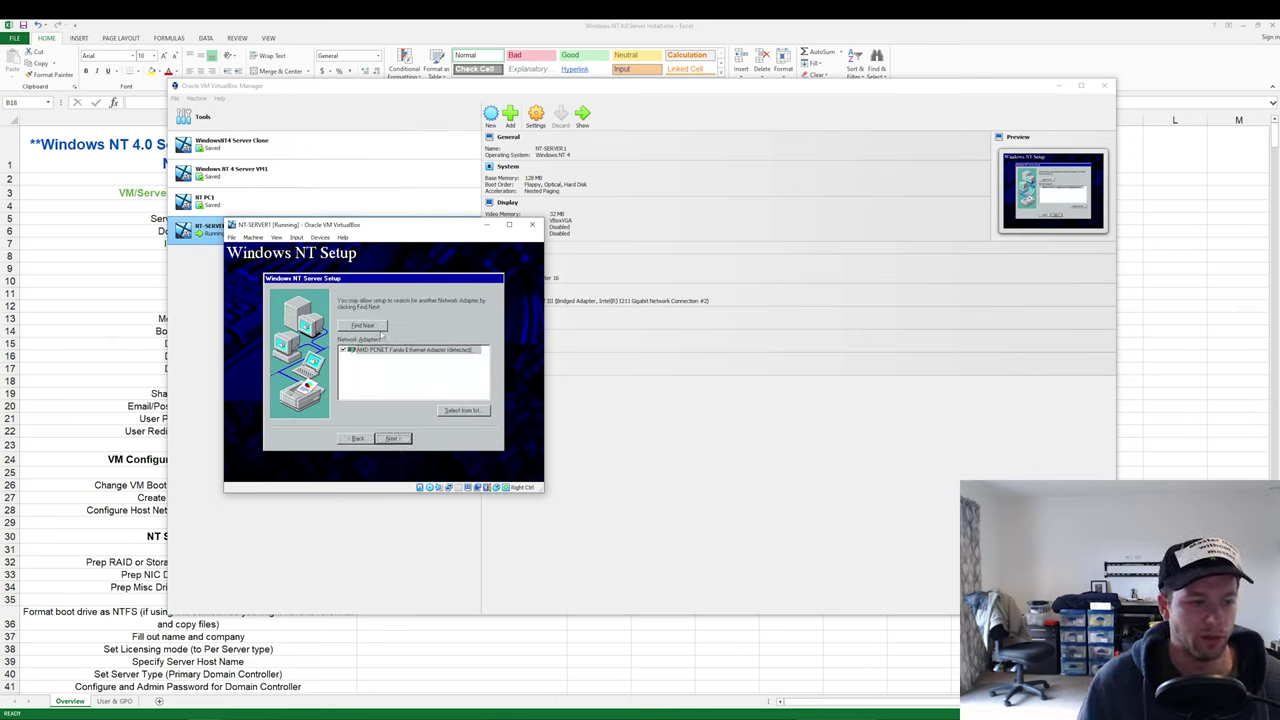
{"action": "left_click", "coordinate": [395, 441]}
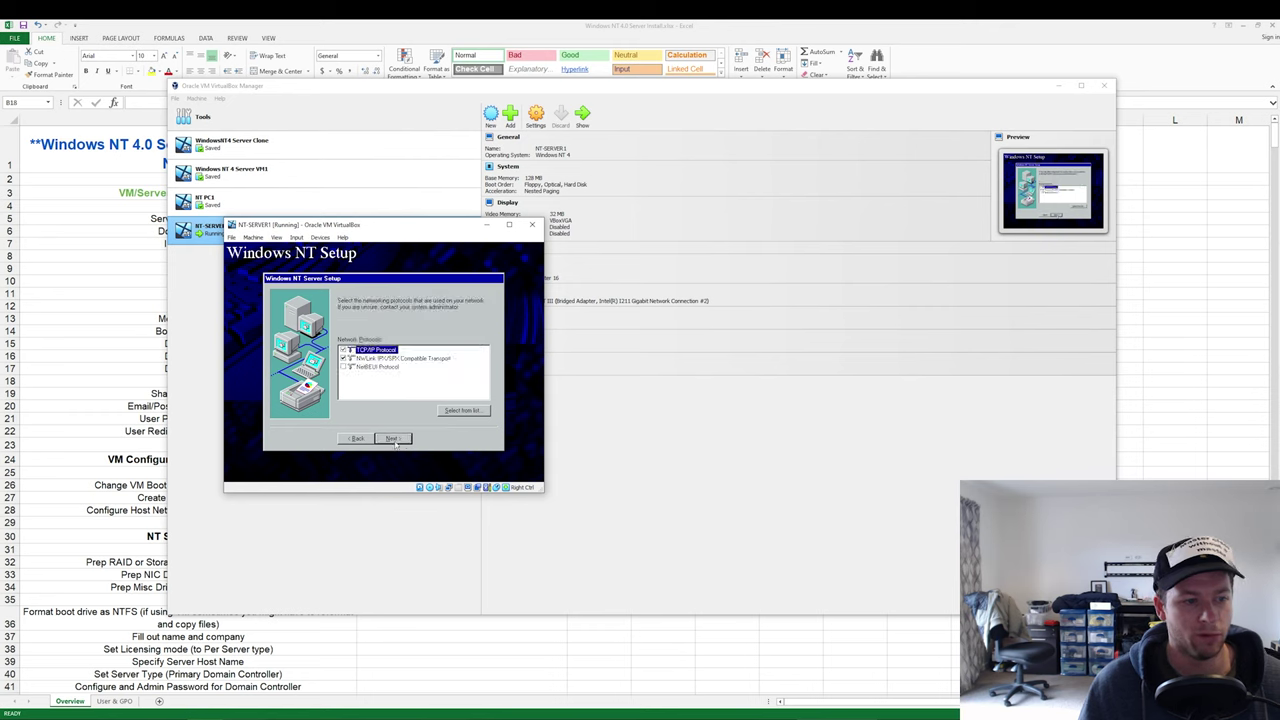
Select the NetBEUI protocol without adding any further protocols
{"action": "left_click", "coordinate": [346, 368]}
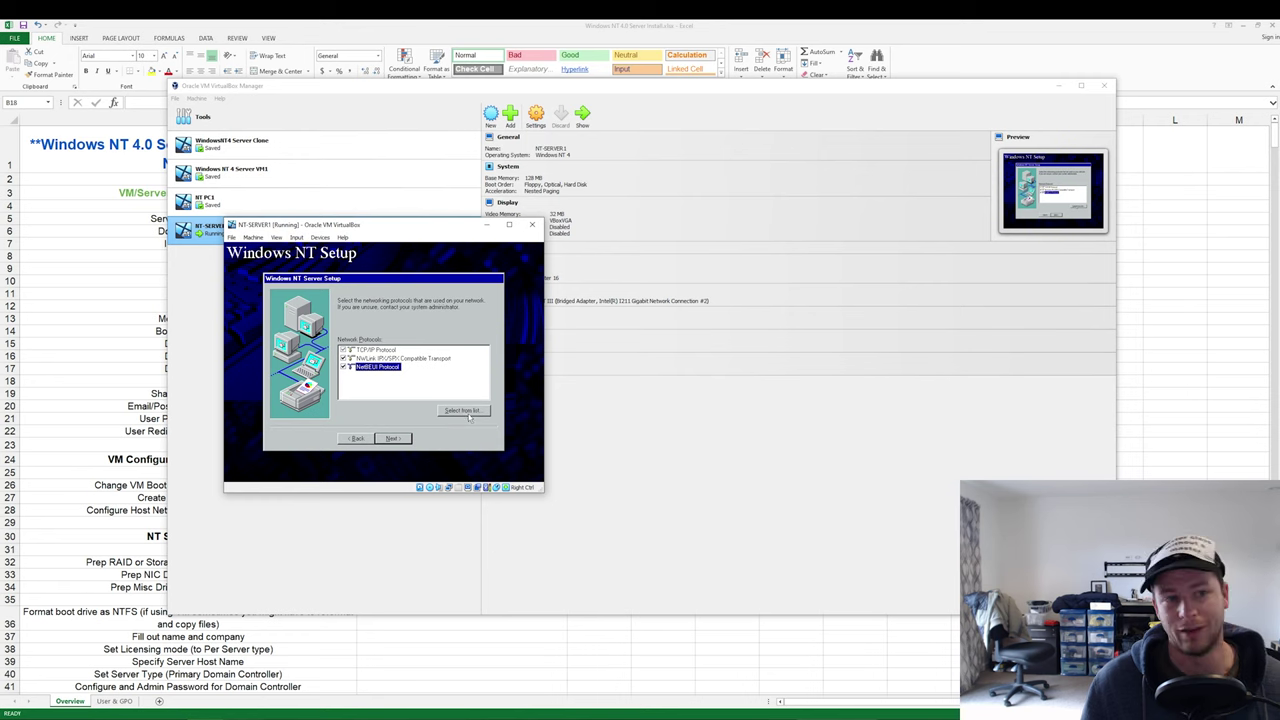
{"action": "left_click", "coordinate": [468, 416]}
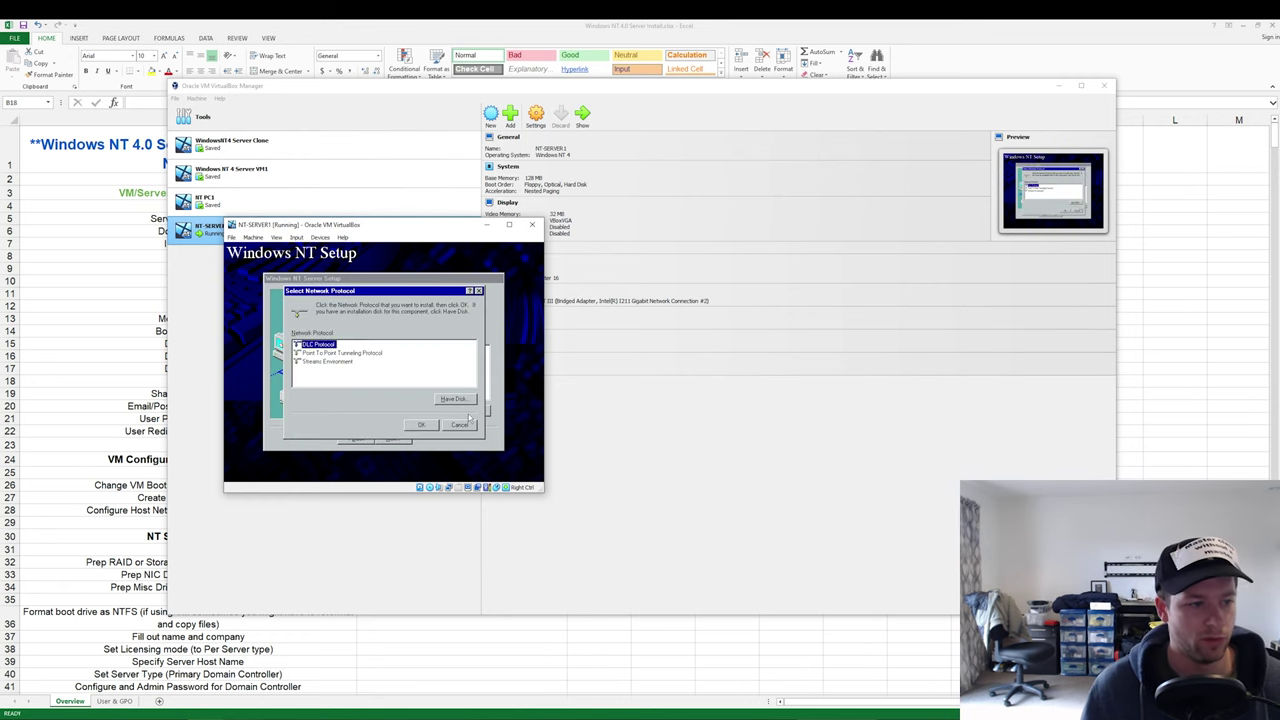
{"action": "left_click", "coordinate": [413, 423]}
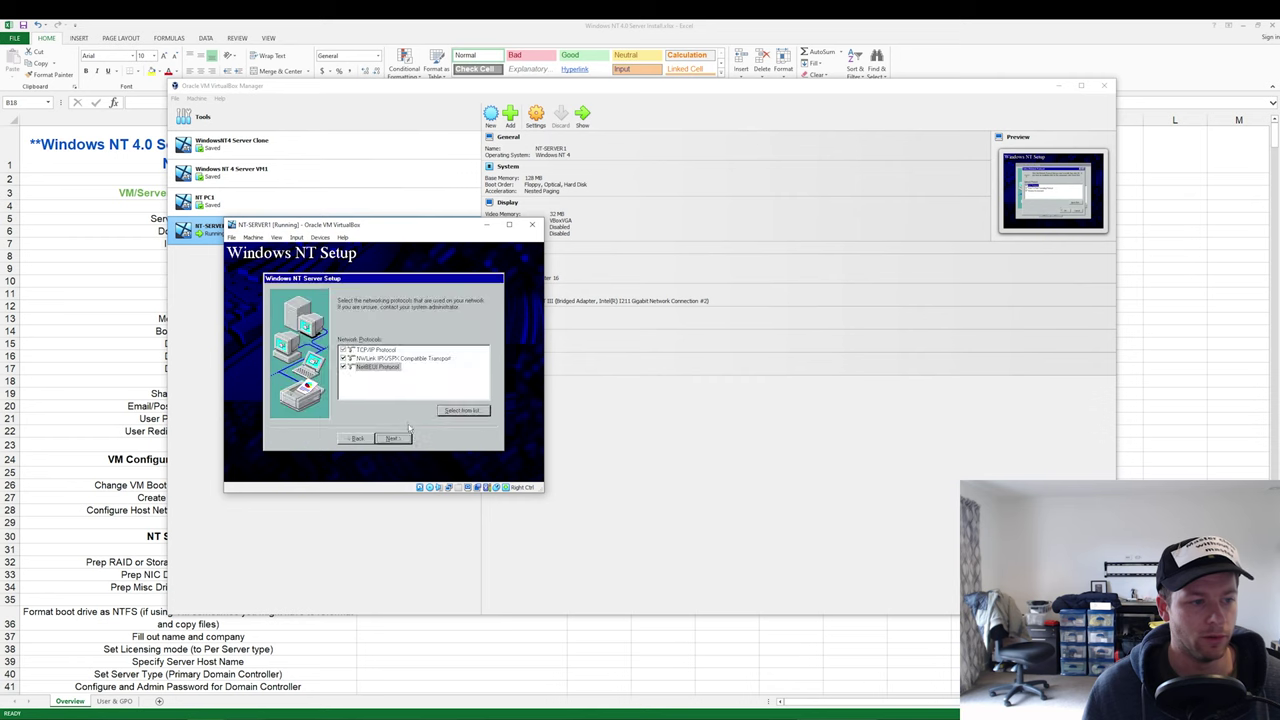
{"action": "left_click", "coordinate": [400, 442]}
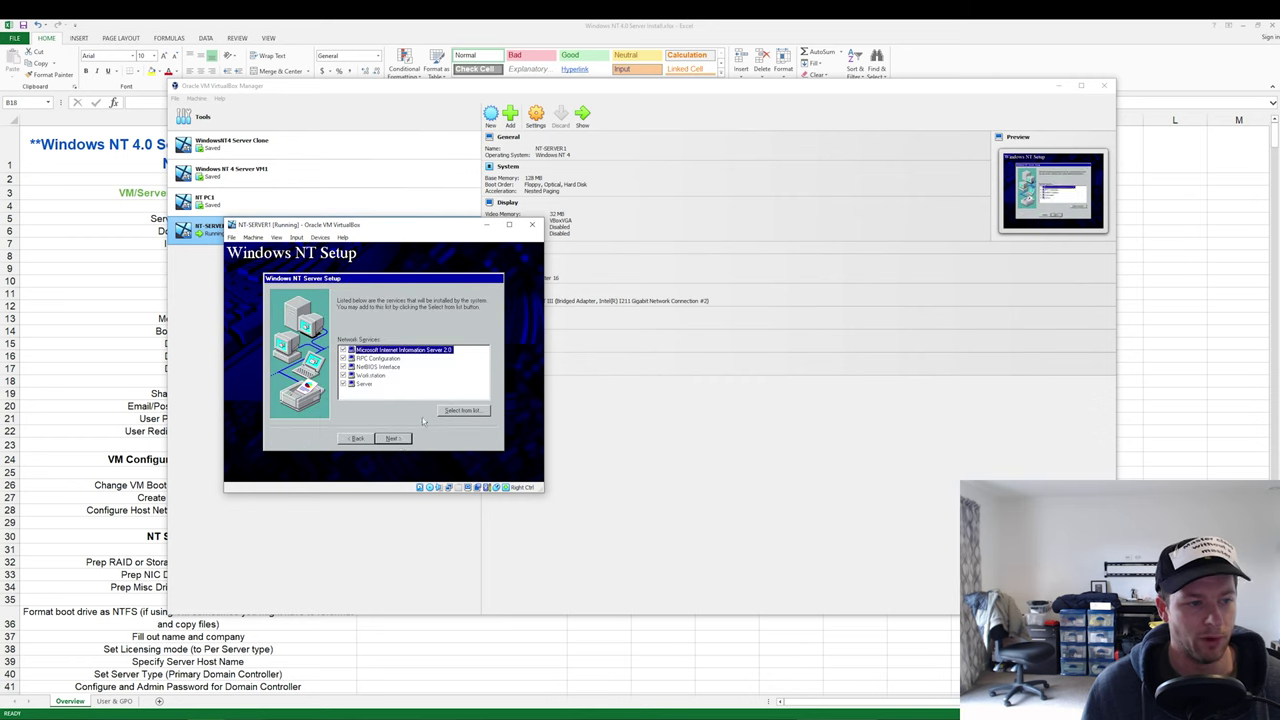
Add Network Monitor Tools and Agent to the network services and continue
{"action": "left_click", "coordinate": [481, 413]}
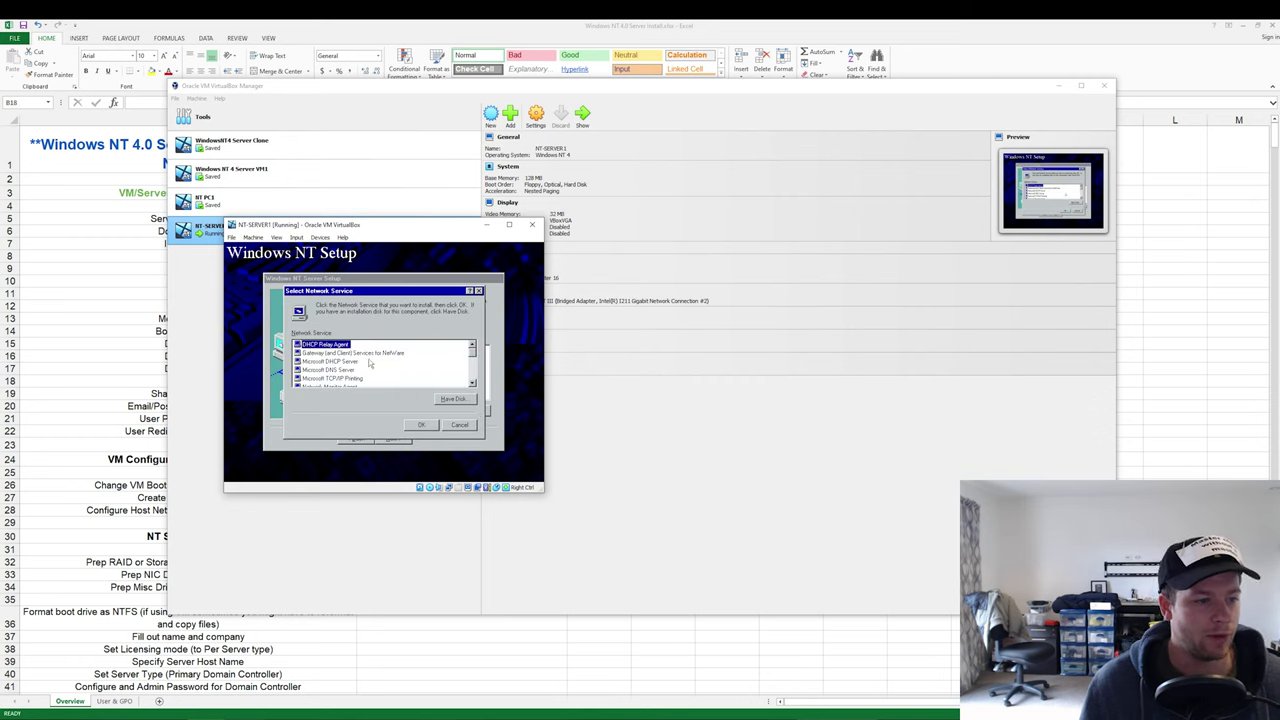
{"action": "scroll", "coordinate": [377, 372], "scroll_direction": "down", "scroll_amount": 3}
{"action": "scroll", "coordinate": [377, 372], "scroll_direction": "down", "scroll_amount": 1}
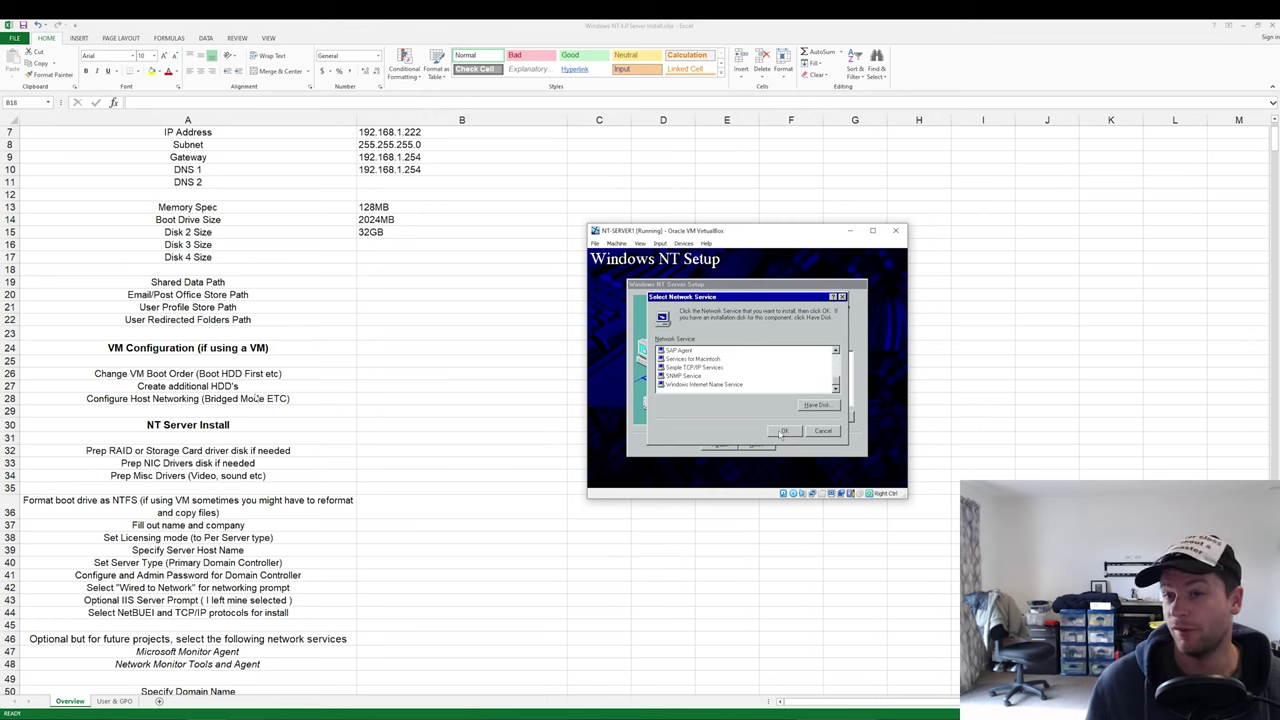
{"action": "scroll", "coordinate": [289, 410], "scroll_direction": "down", "scroll_amount": 4}
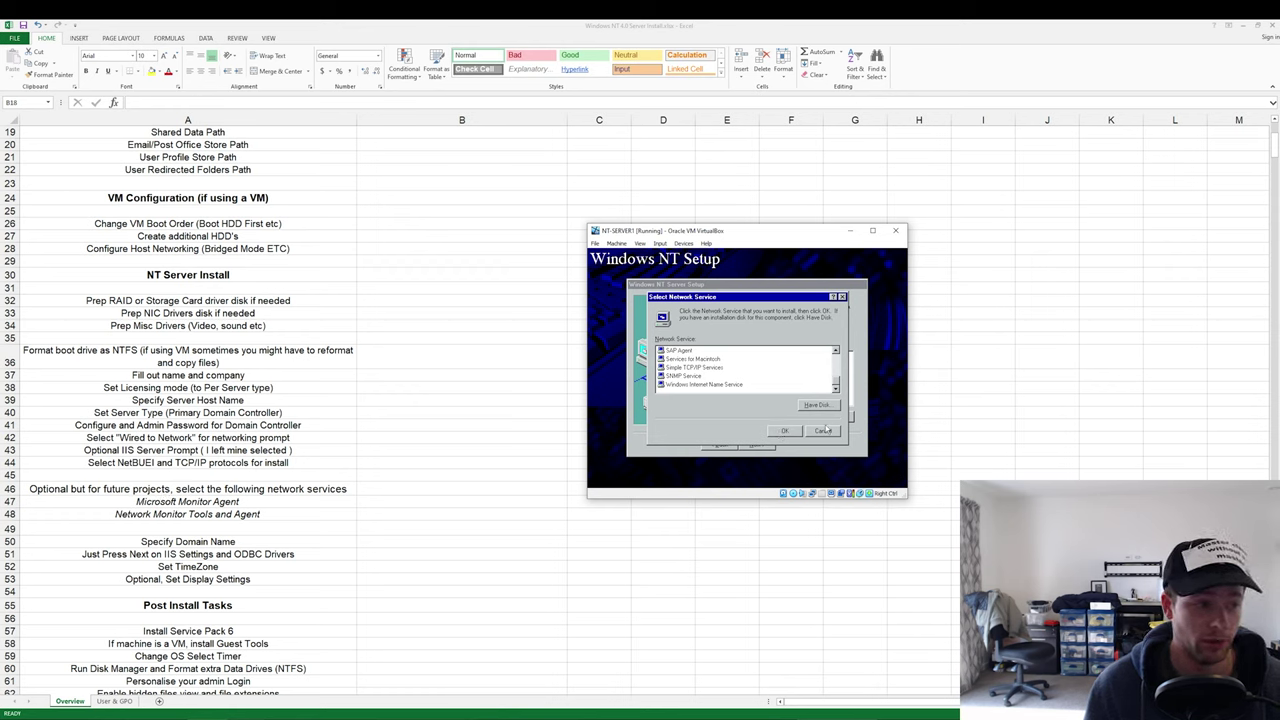
{"action": "scroll", "coordinate": [781, 432], "scroll_direction": "up", "scroll_amount": 2}
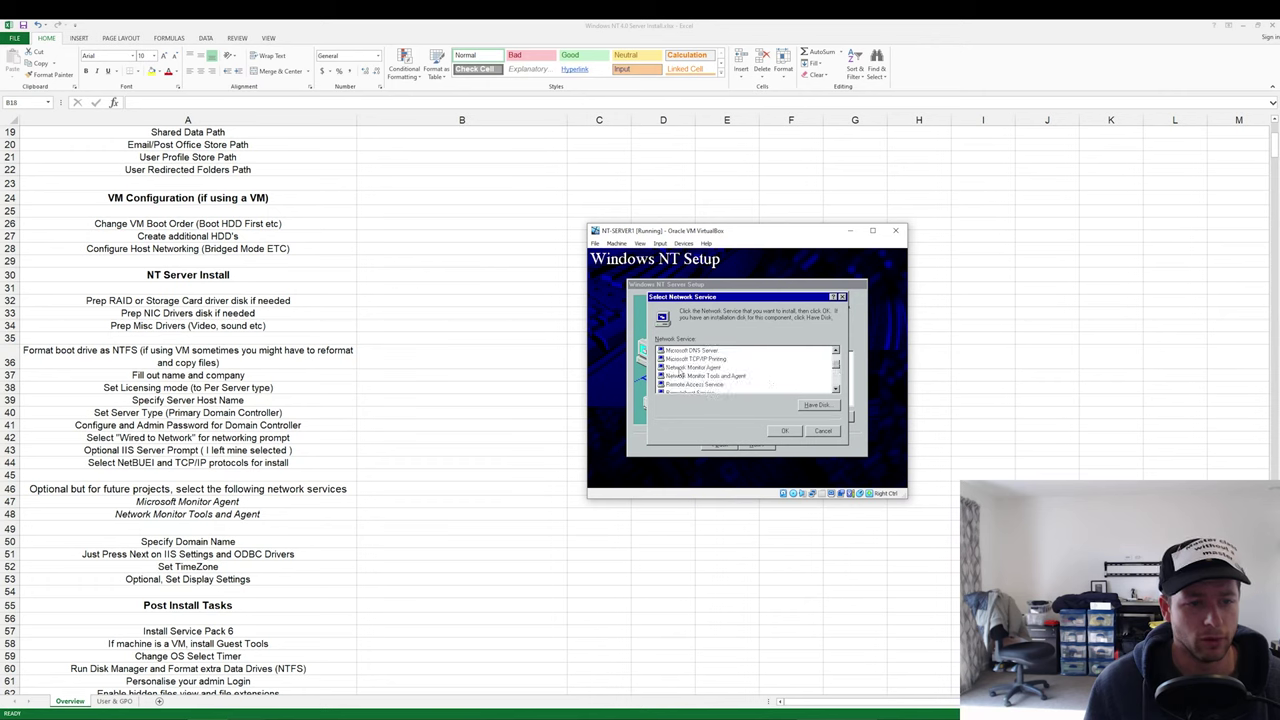
{"action": "key", "text": "Home"}
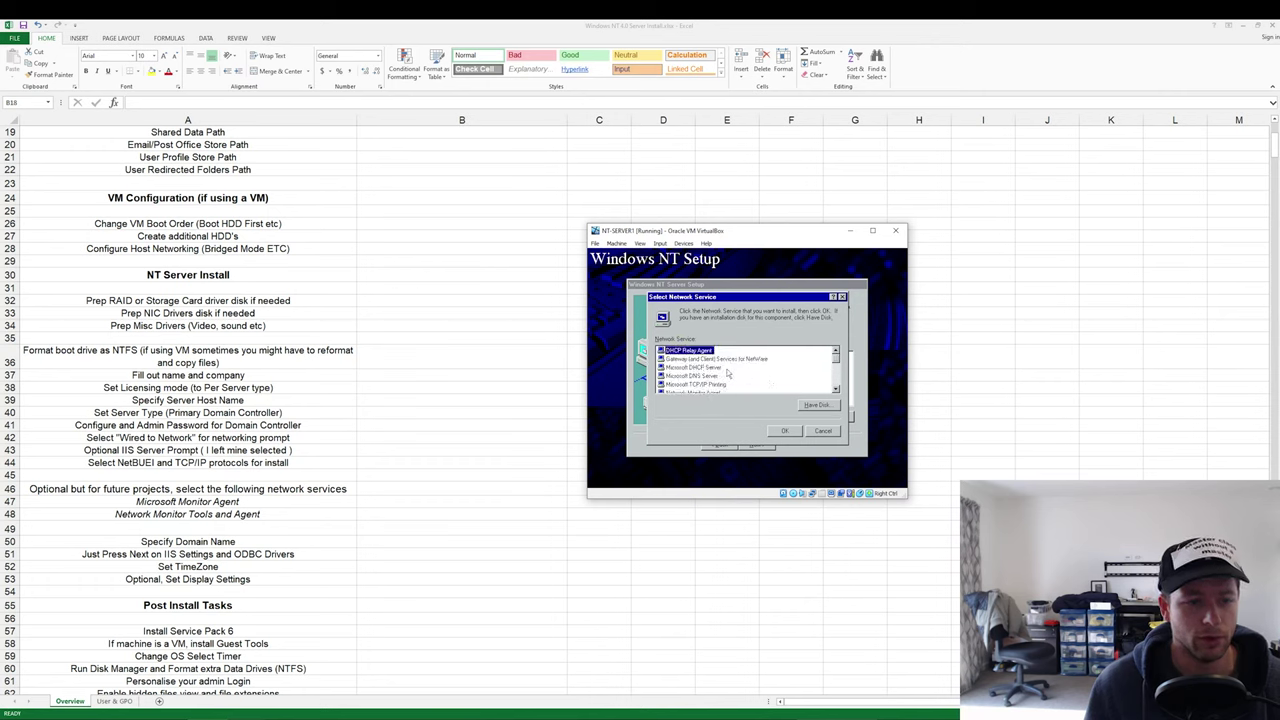
{"action": "scroll", "coordinate": [722, 374], "scroll_direction": "down", "scroll_amount": 1}
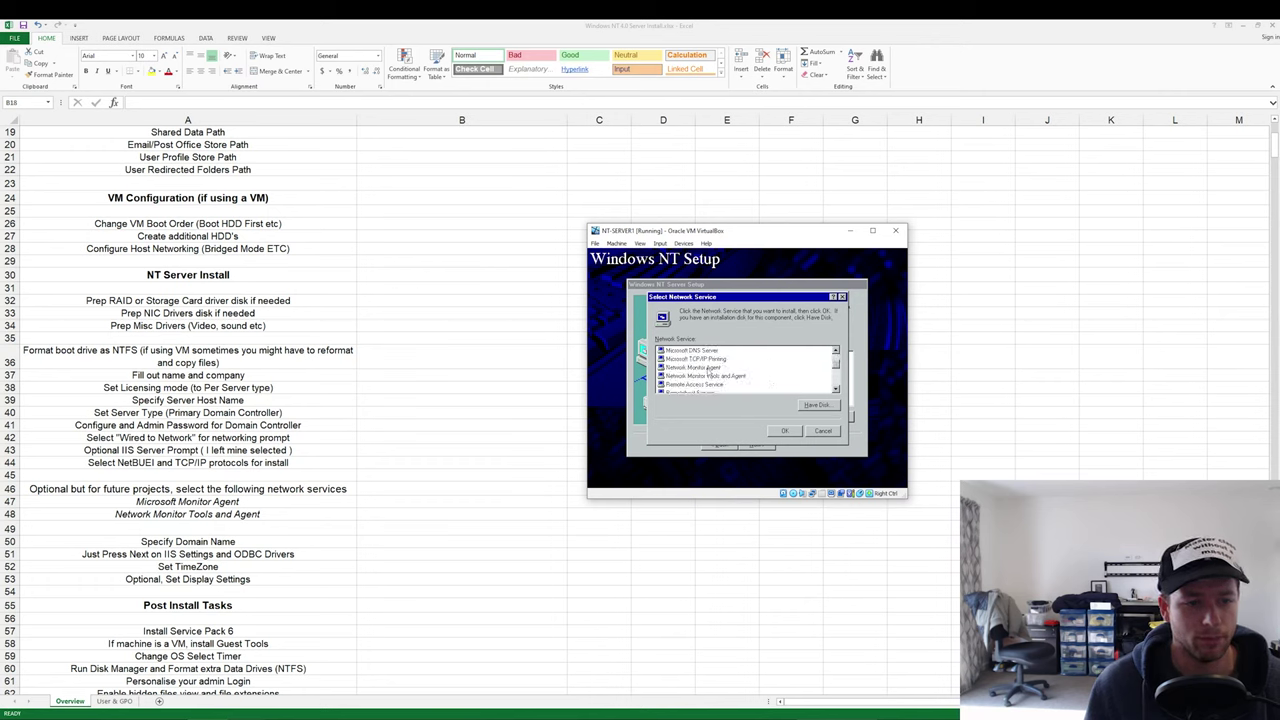
{"action": "left_click", "coordinate": [711, 368]}
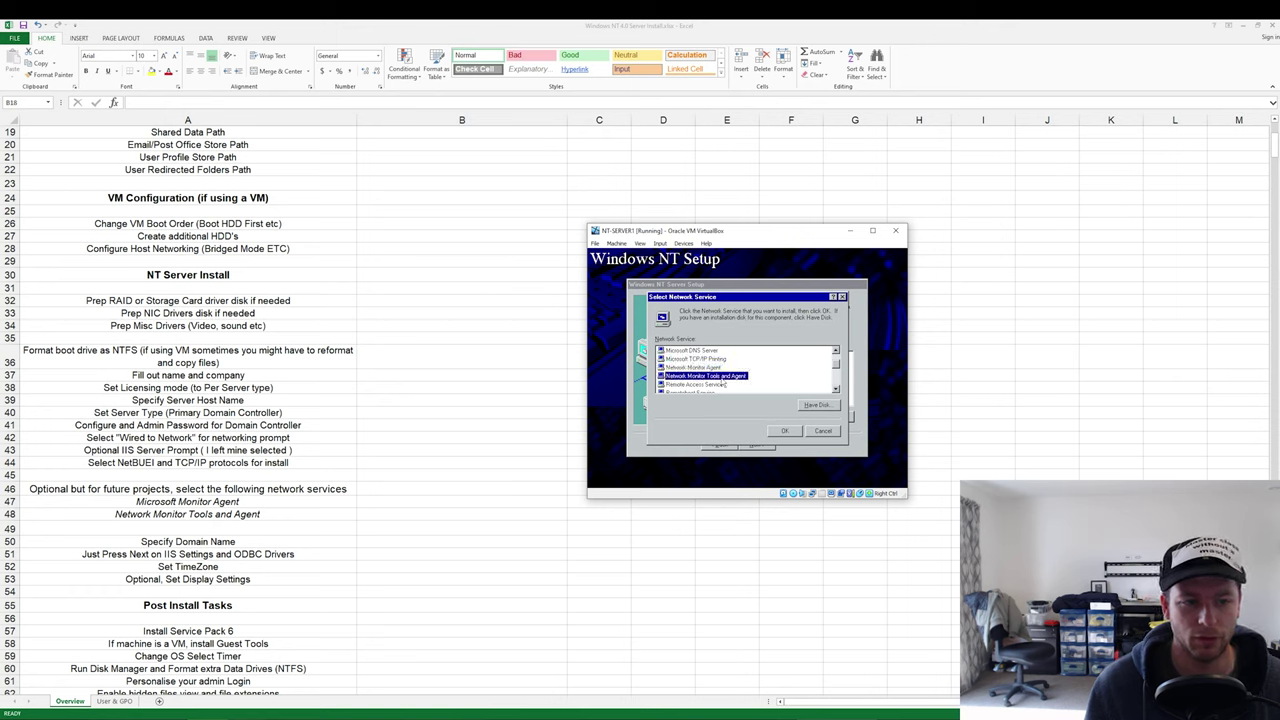
{"action": "left_click", "coordinate": [784, 430]}
{"action": "left_click", "coordinate": [812, 420]}
{"action": "scroll", "coordinate": [745, 385], "scroll_direction": "down", "scroll_amount": 5}
{"action": "scroll", "coordinate": [740, 387], "scroll_direction": "up", "scroll_amount": 3}
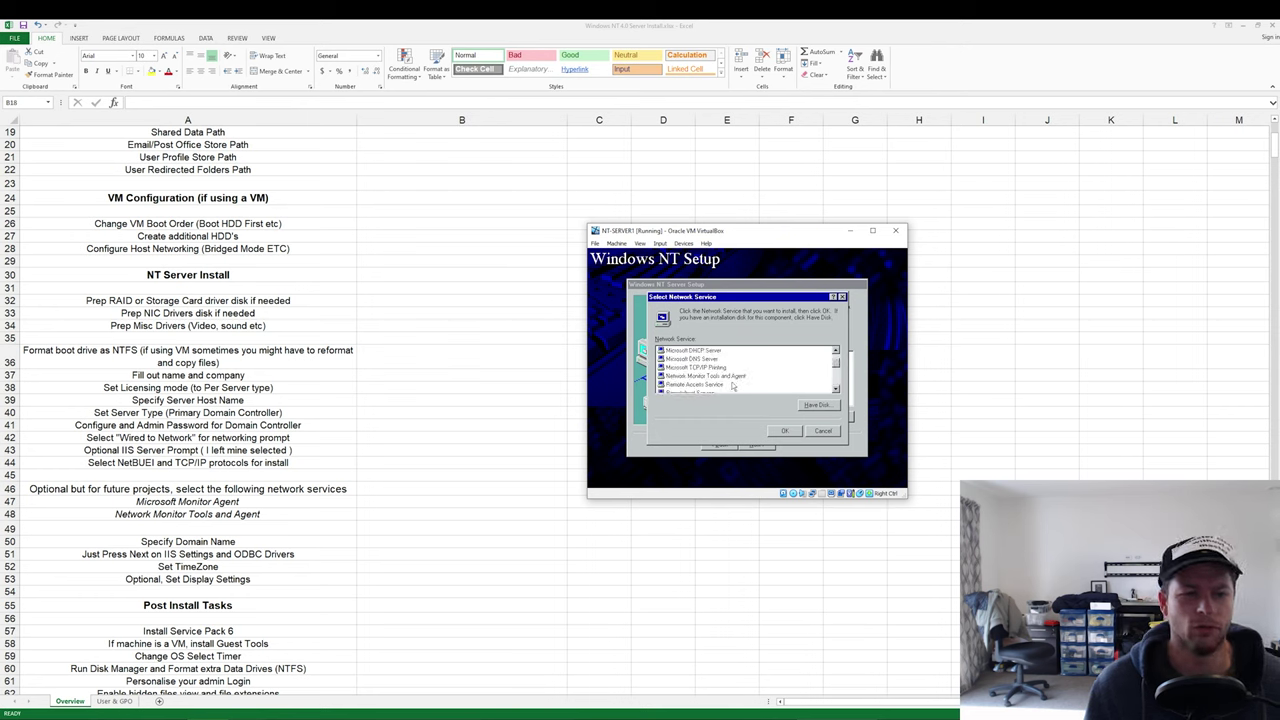
{"action": "left_click", "coordinate": [731, 376]}
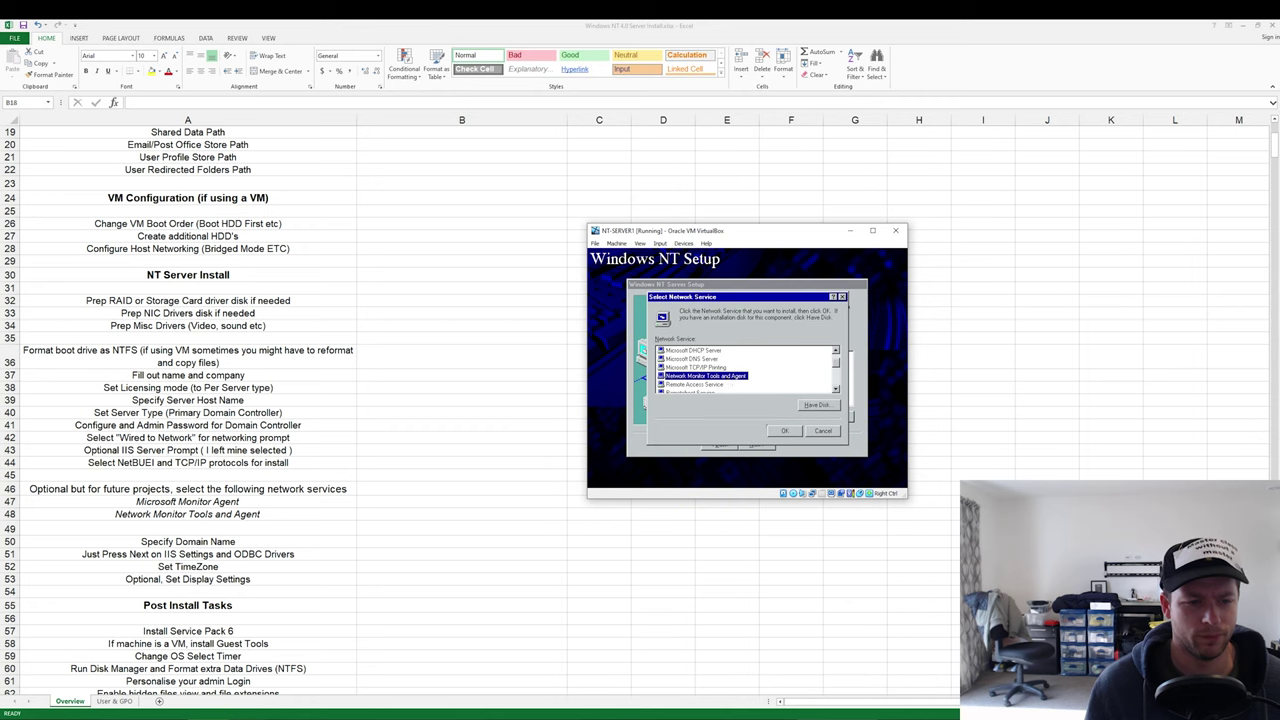
{"action": "left_click", "coordinate": [785, 431]}
{"action": "left_click", "coordinate": [756, 445]}
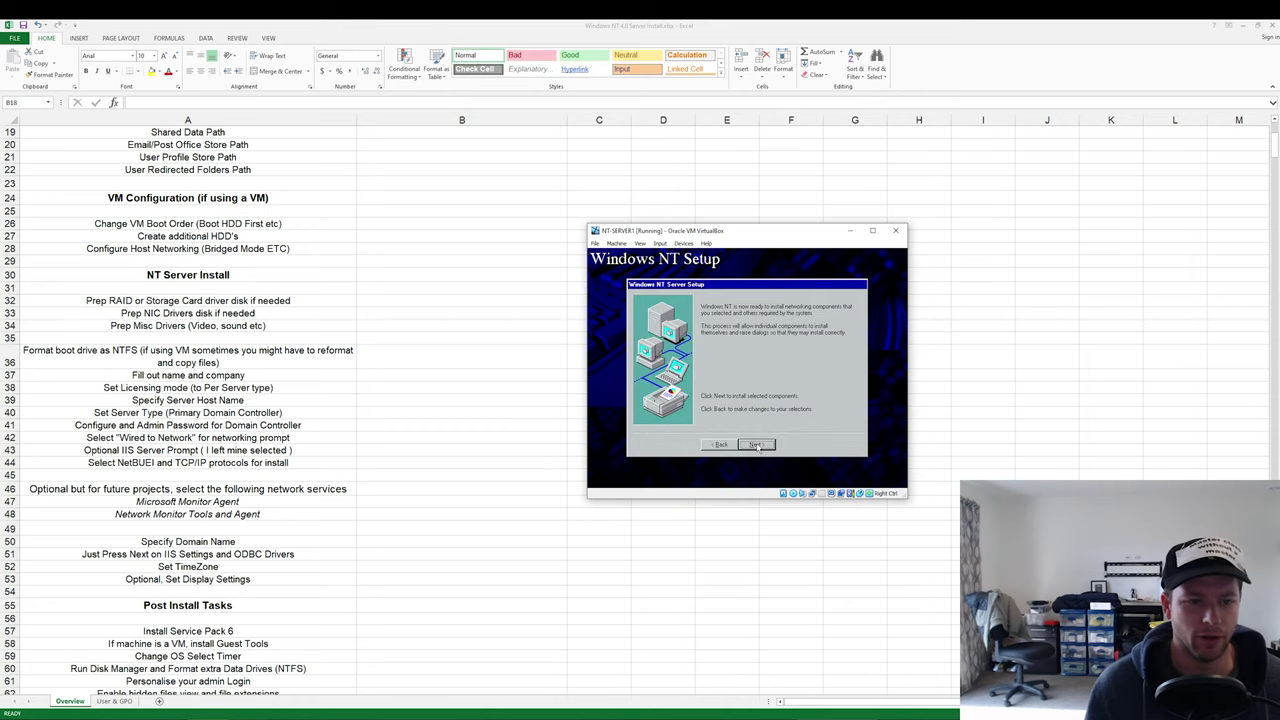
Install networking with default AMD PCNET adapter settings, declining DHCP for TCP/IP
{"action": "left_click", "coordinate": [756, 445]}
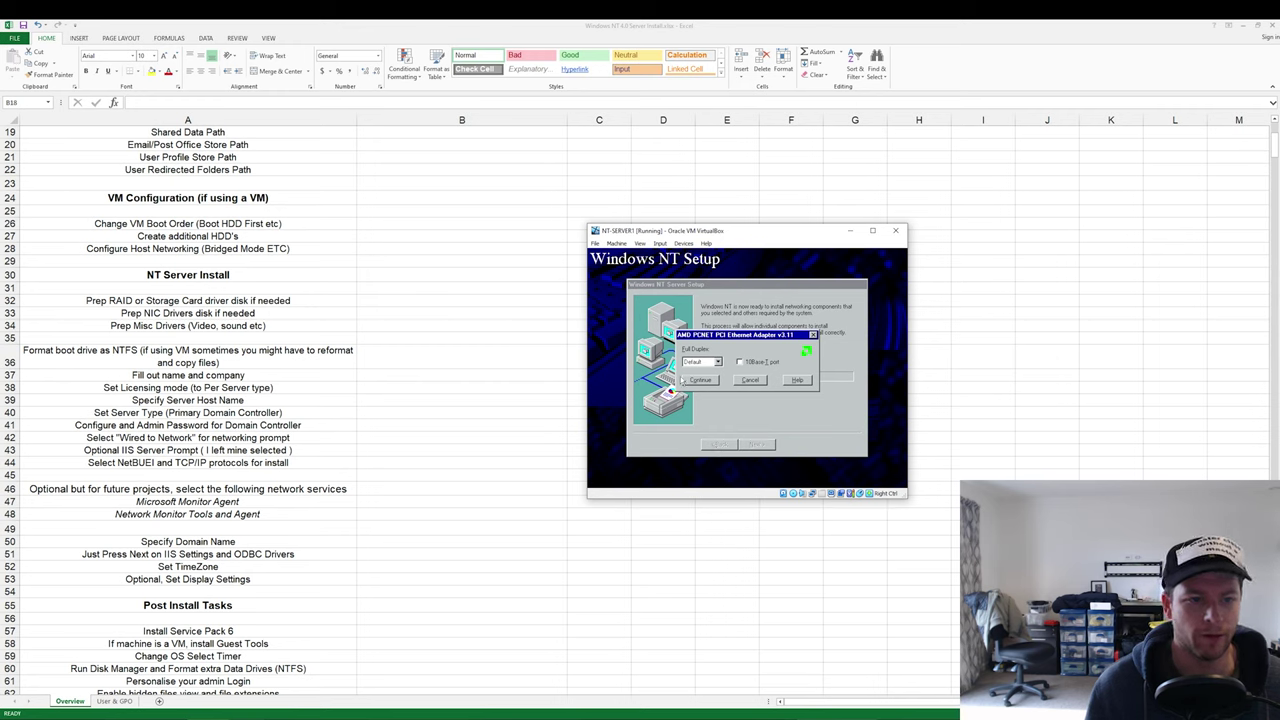
{"action": "left_click", "coordinate": [697, 381]}
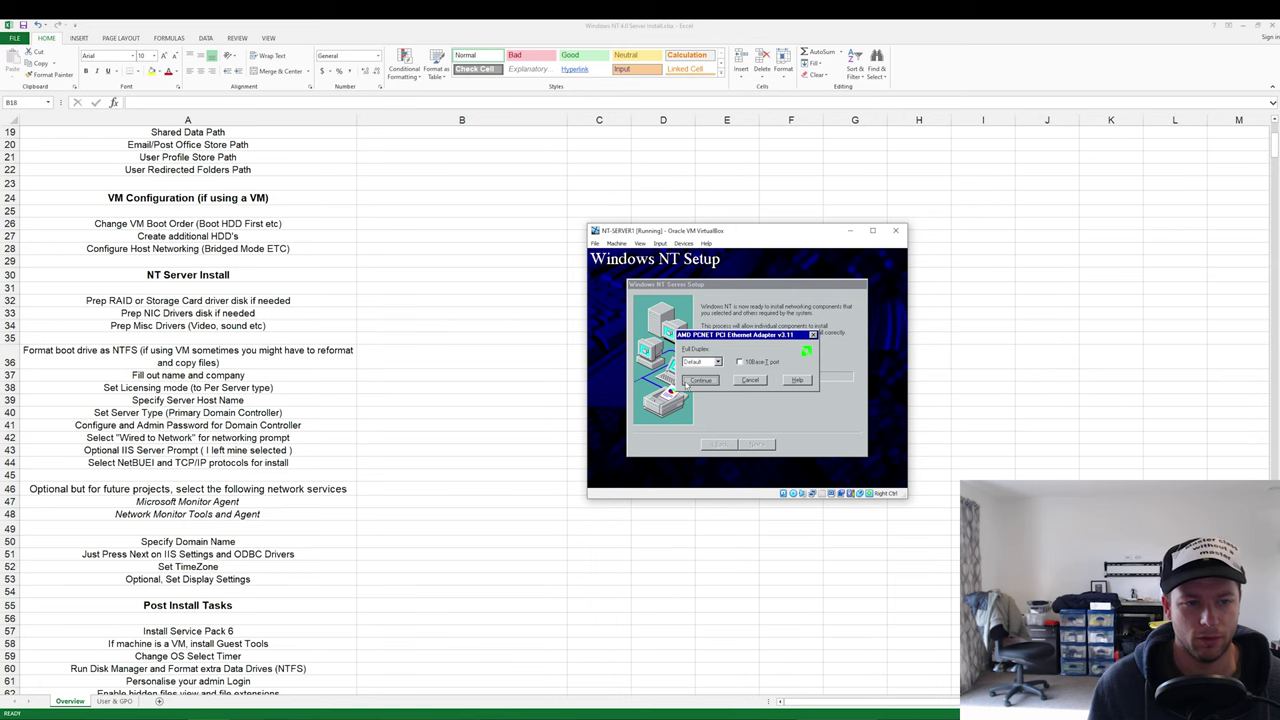
{"action": "left_click", "coordinate": [687, 384]}
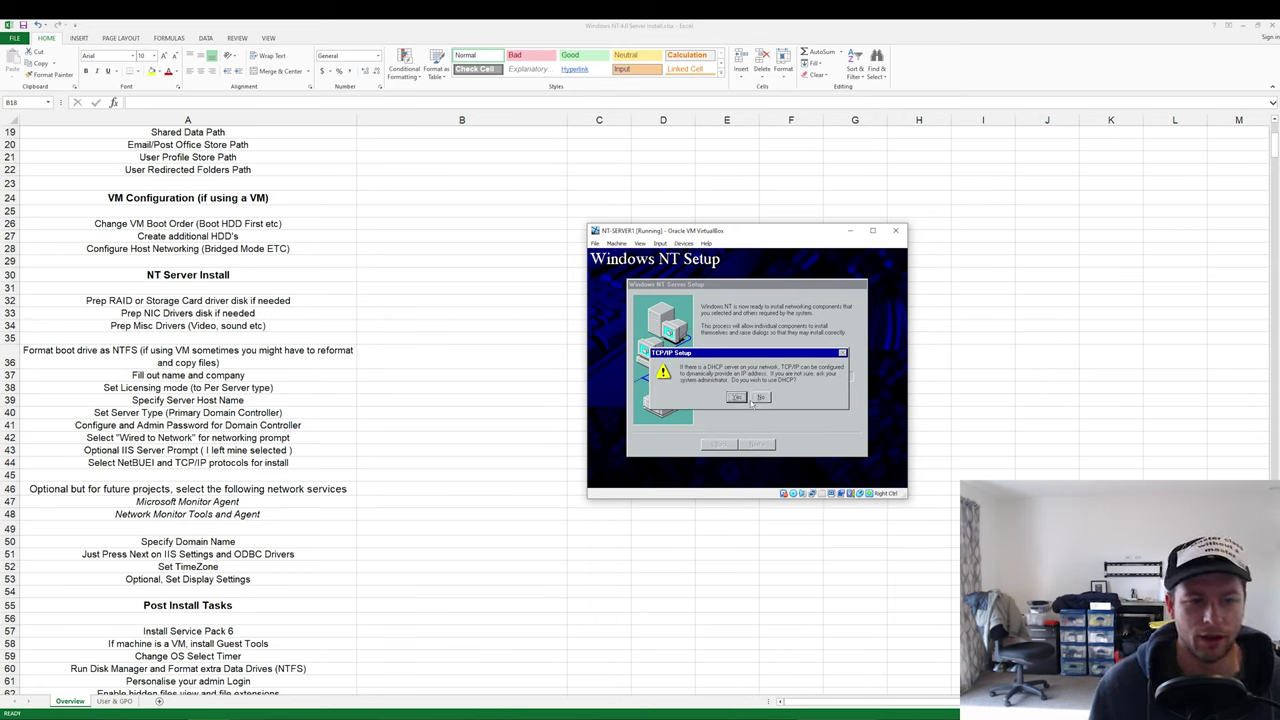
{"action": "left_click", "coordinate": [761, 398]}
{"action": "left_click", "coordinate": [767, 398]}
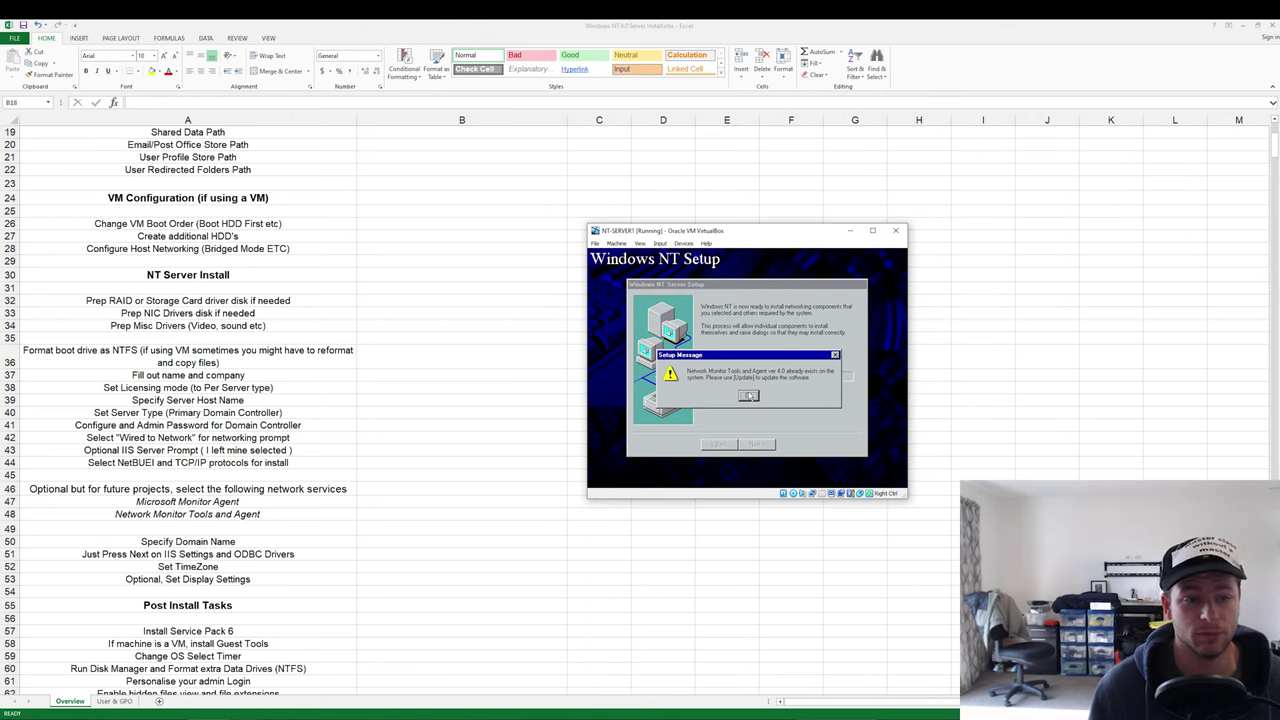
{"action": "left_click", "coordinate": [748, 396]}
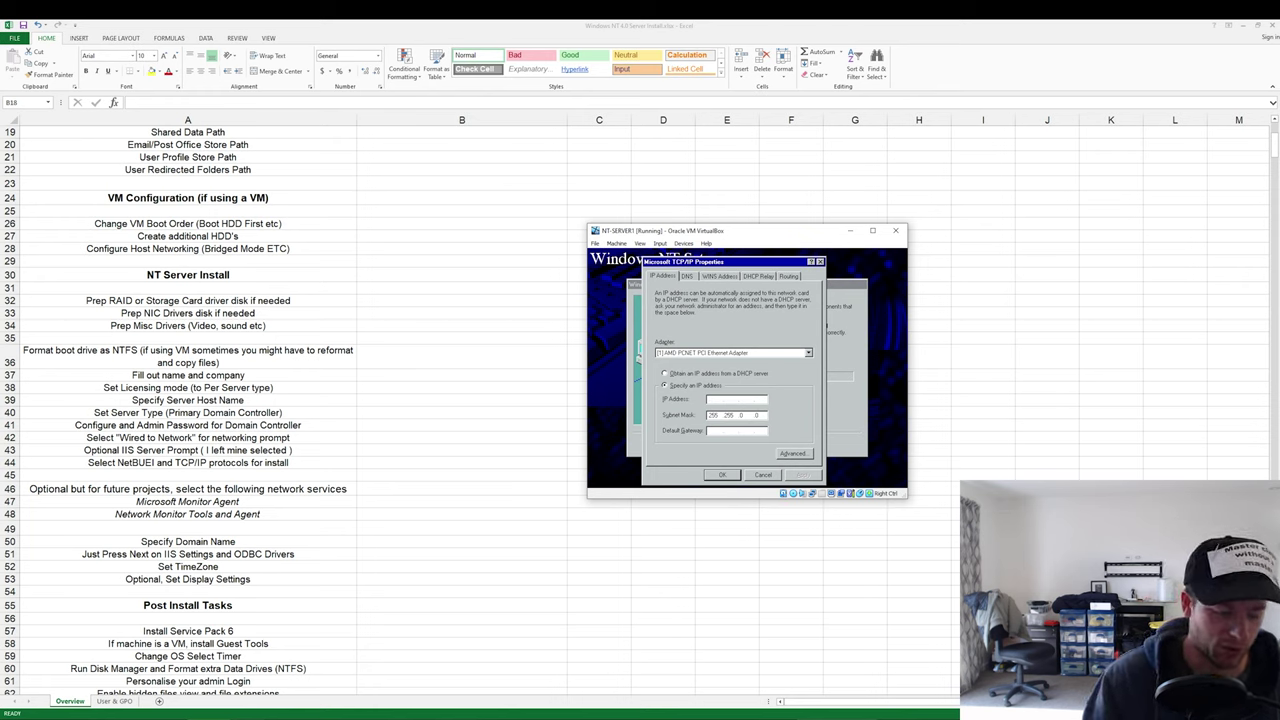
Enter IP 192.168.1.222, mask 255.255.255.0, and add DNS server 192.168.1.254
{"action": "type", "text": "192.168.1.222"}
{"action": "key", "text": "Tab"}
{"action": "type", "text": "255 . 255 . 2"}
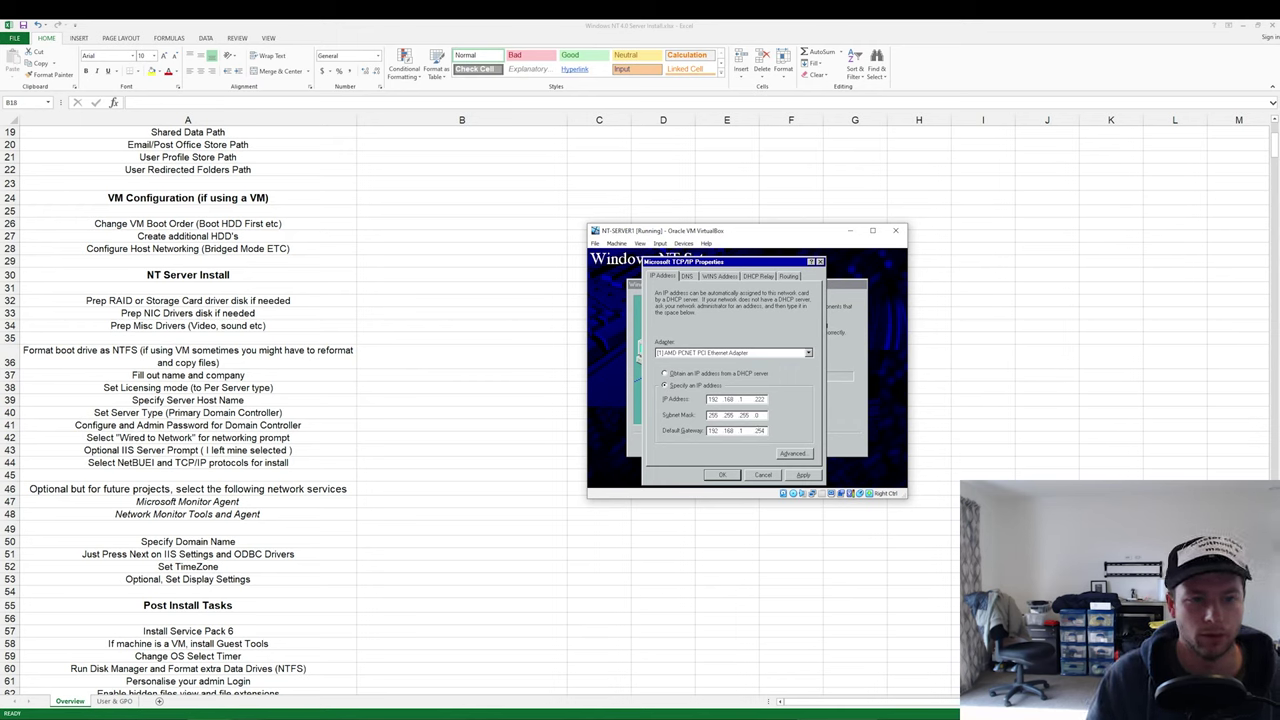
{"action": "left_click", "coordinate": [686, 277]}
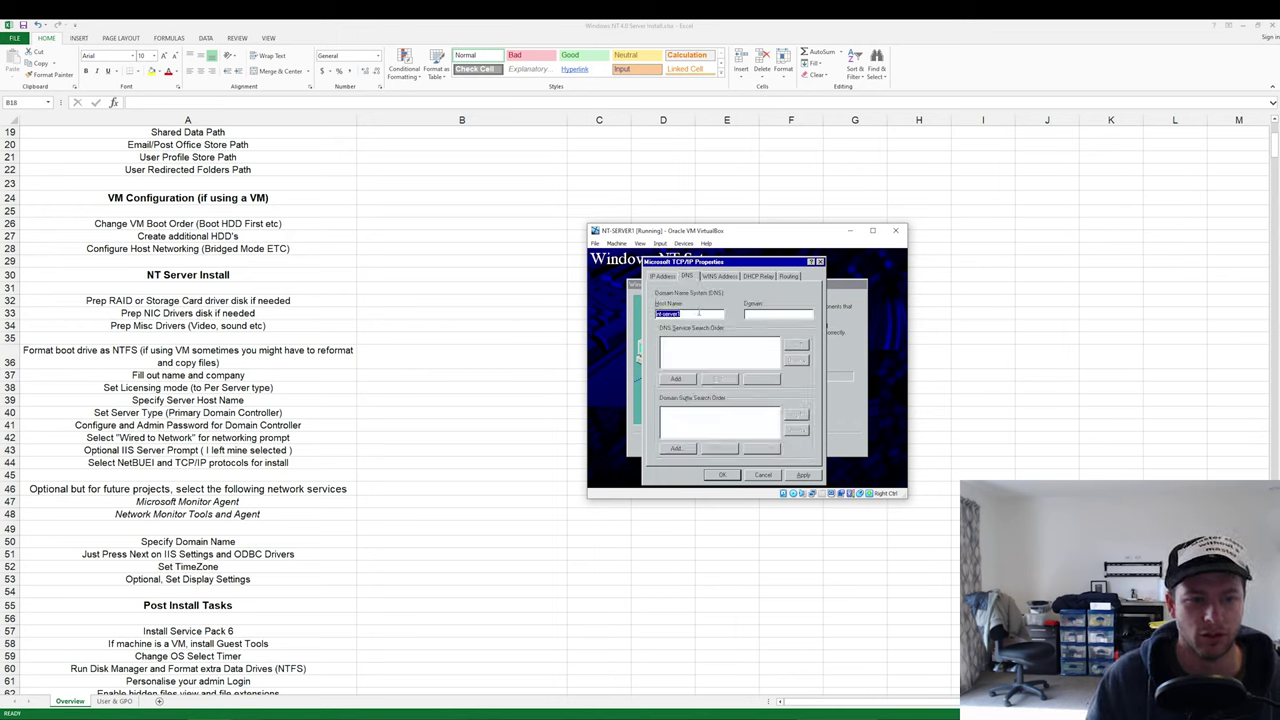
{"action": "left_click", "coordinate": [676, 378]}
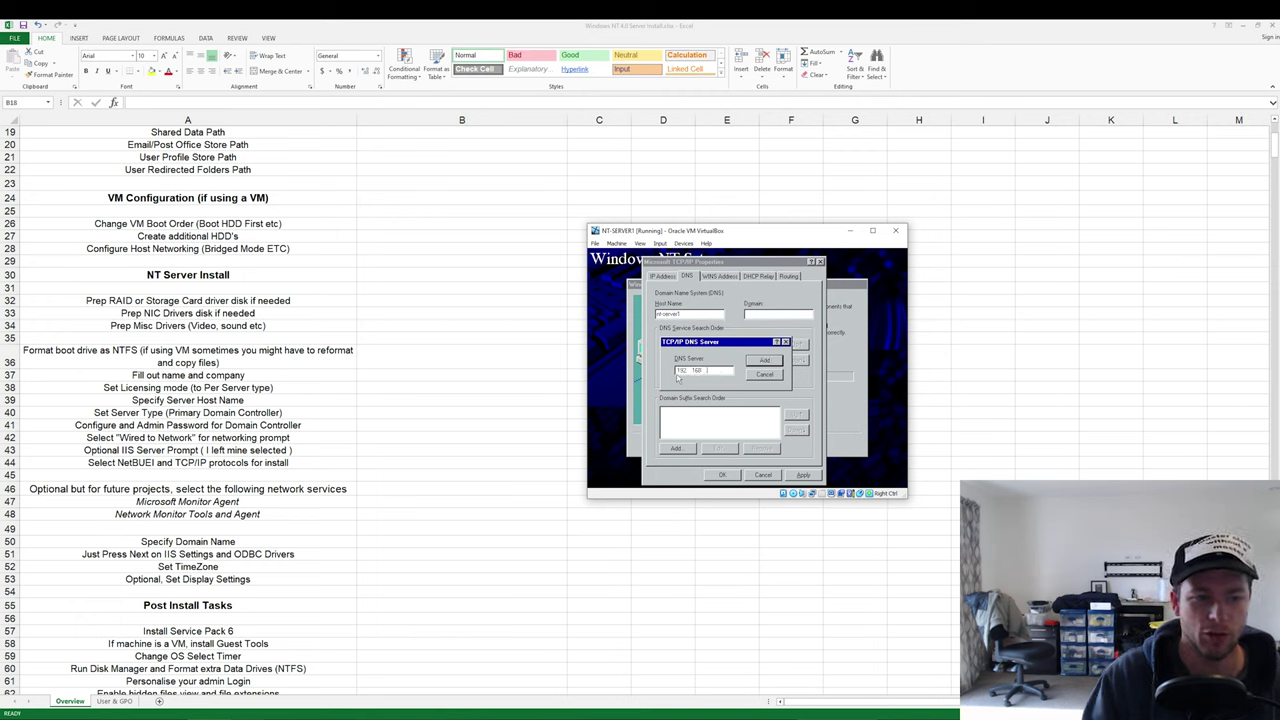
{"action": "type", "text": "192.168.1.254"}
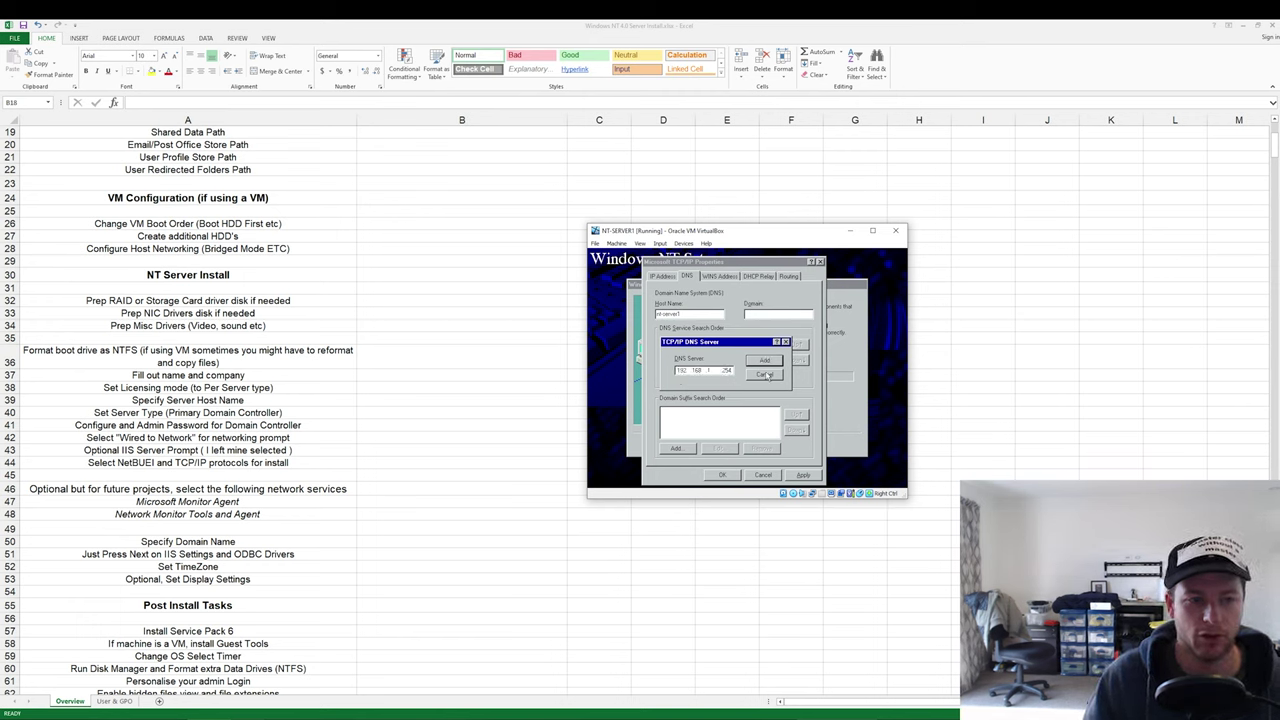
{"action": "left_click", "coordinate": [776, 362]}
Enable DNS for Windows resolution, set primary WINS 192.168.1.254, and apply the TCP/IP settings
{"action": "left_click", "coordinate": [722, 277]}
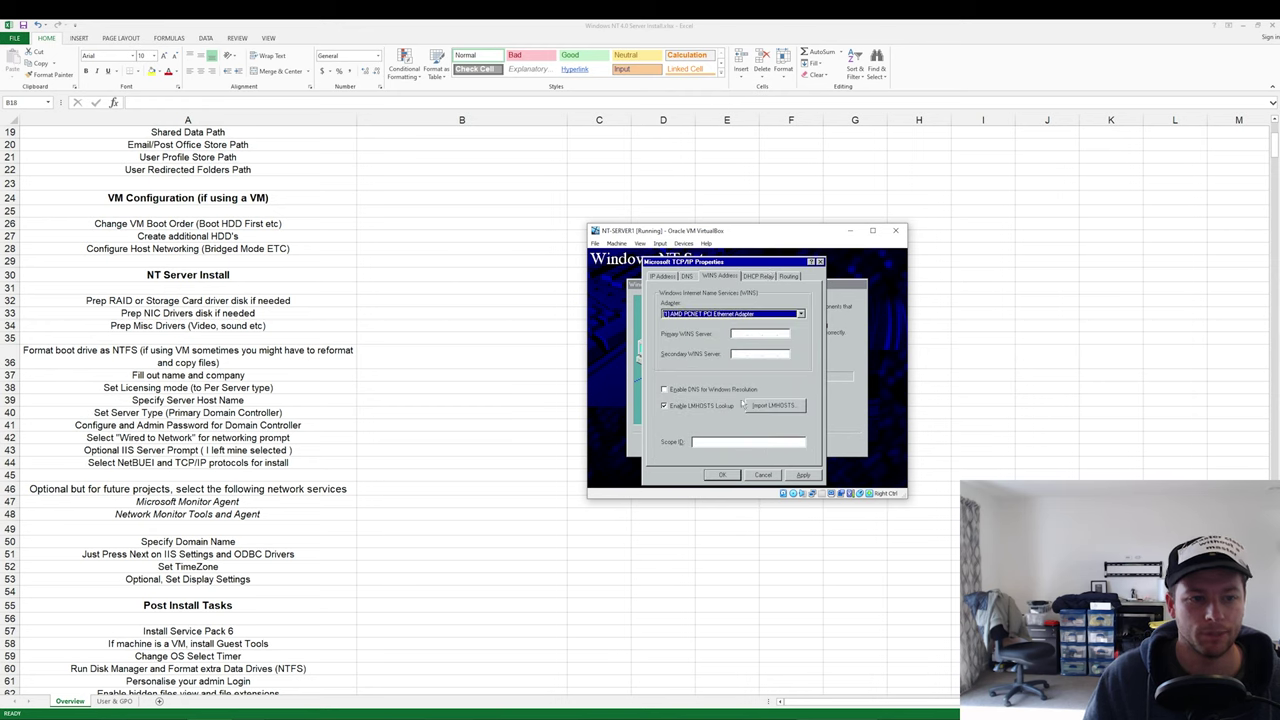
{"action": "left_click", "coordinate": [687, 391]}
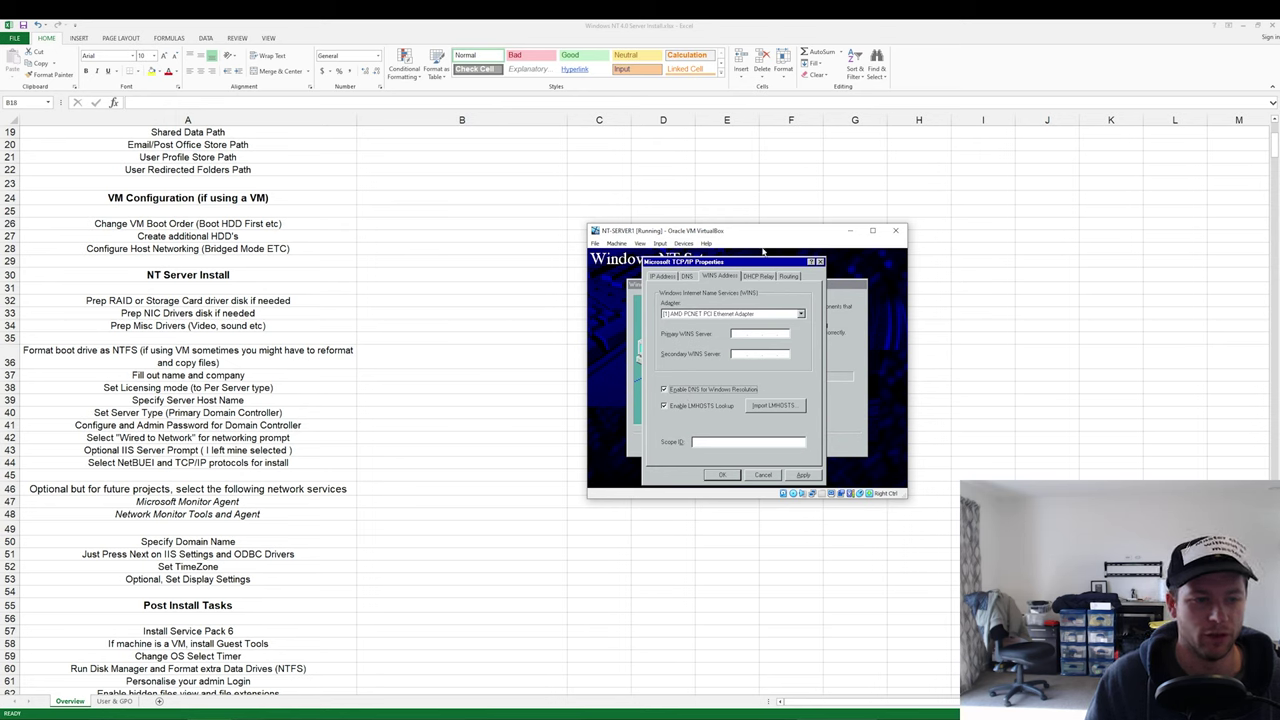
{"action": "left_click", "coordinate": [735, 333]}
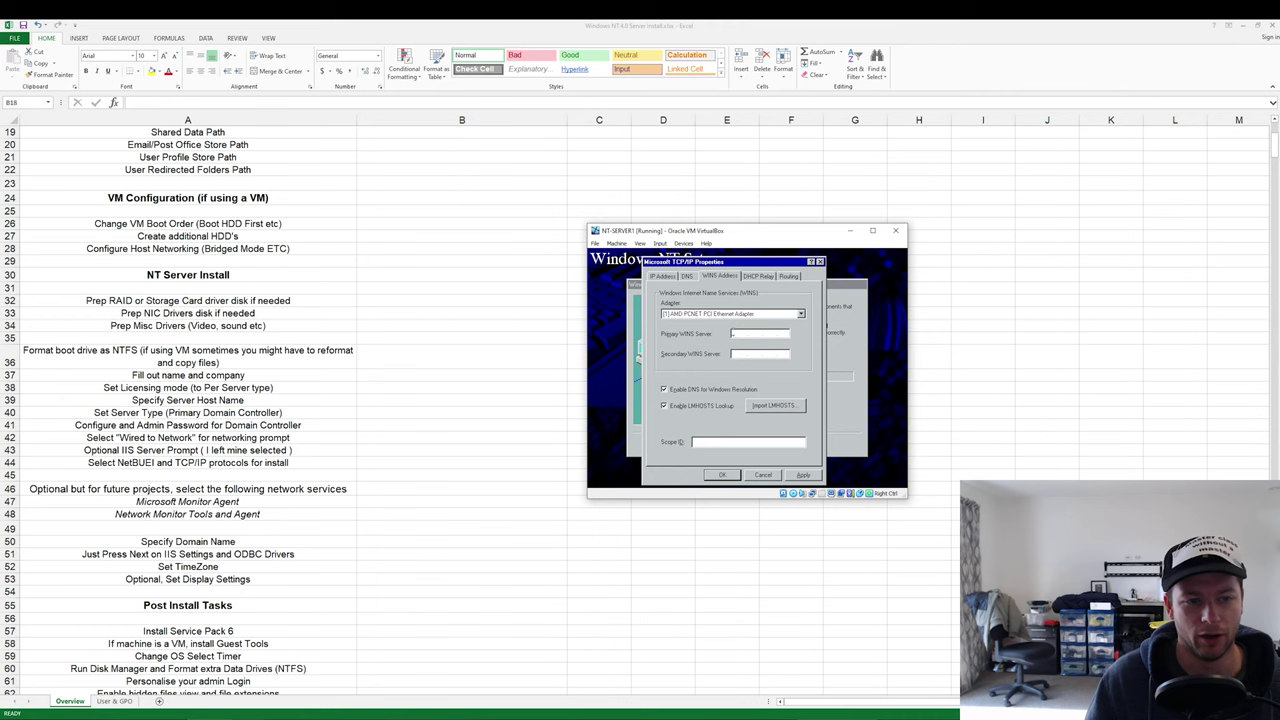
{"action": "type", "text": "192.168.1.254"}
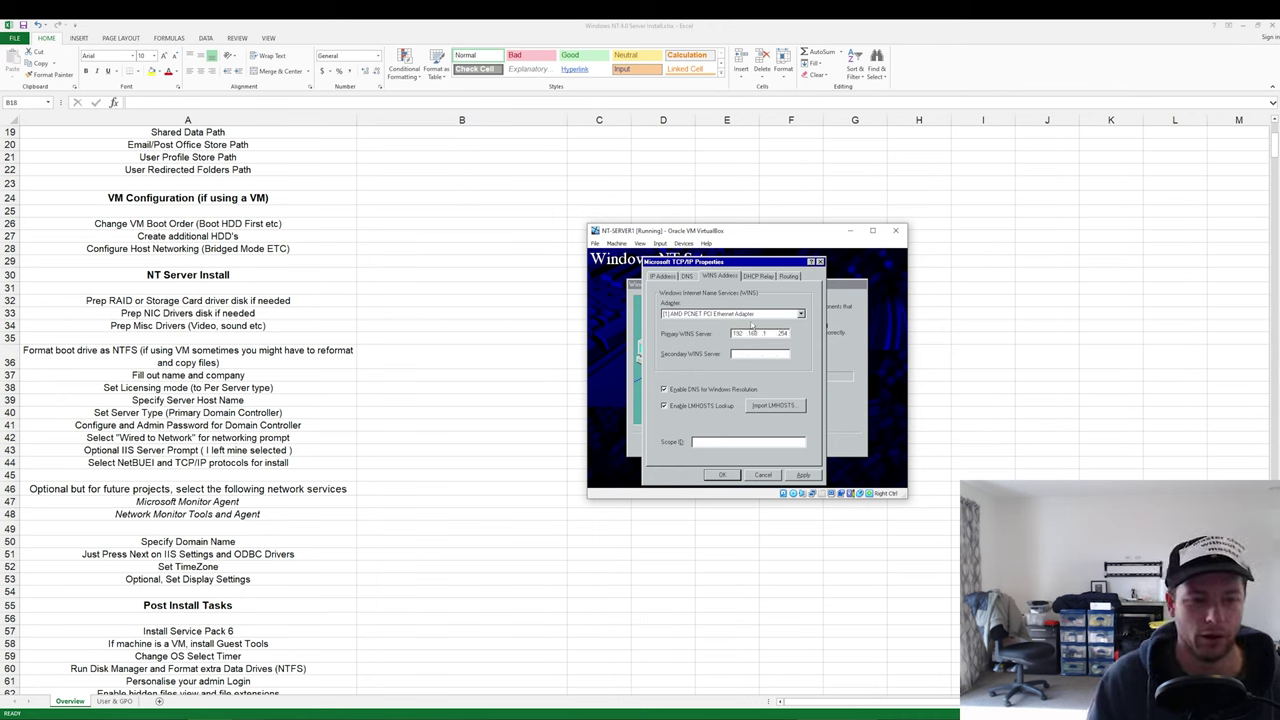
{"action": "left_click", "coordinate": [752, 279]}
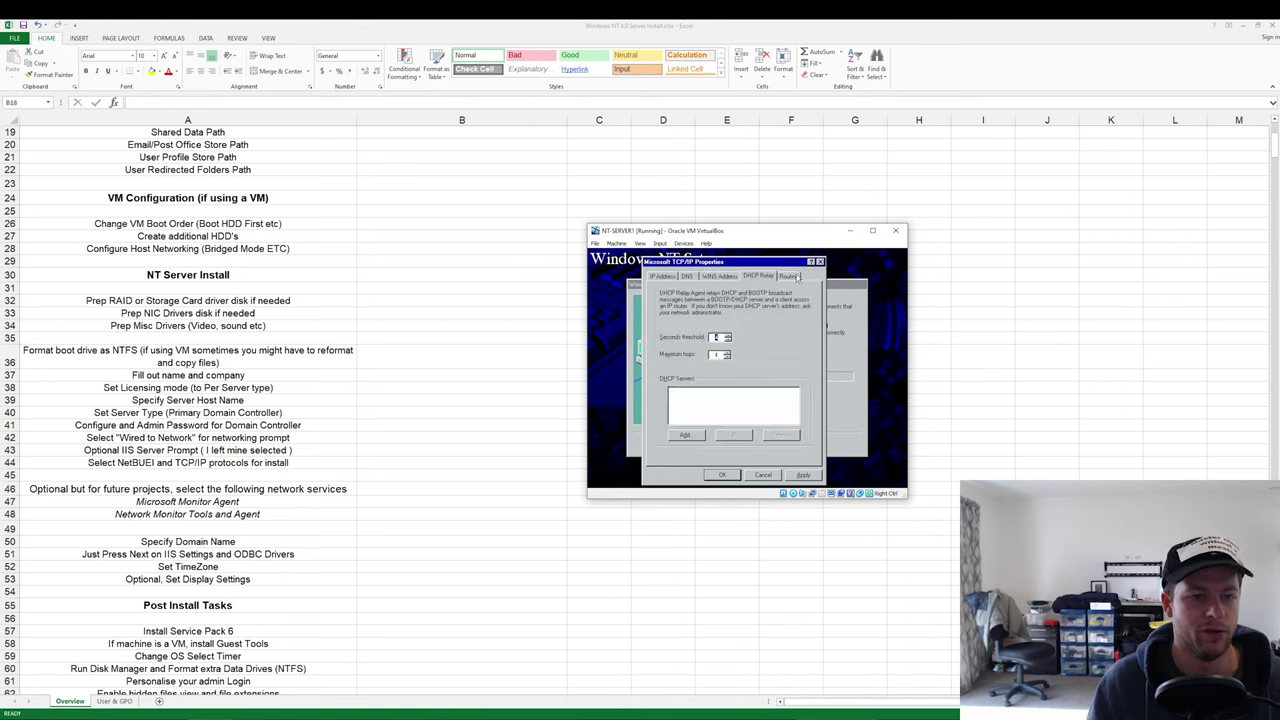
{"action": "left_click", "coordinate": [789, 276]}
{"action": "left_click", "coordinate": [719, 276]}
{"action": "left_click", "coordinate": [687, 276]}
{"action": "left_click", "coordinate": [663, 276]}
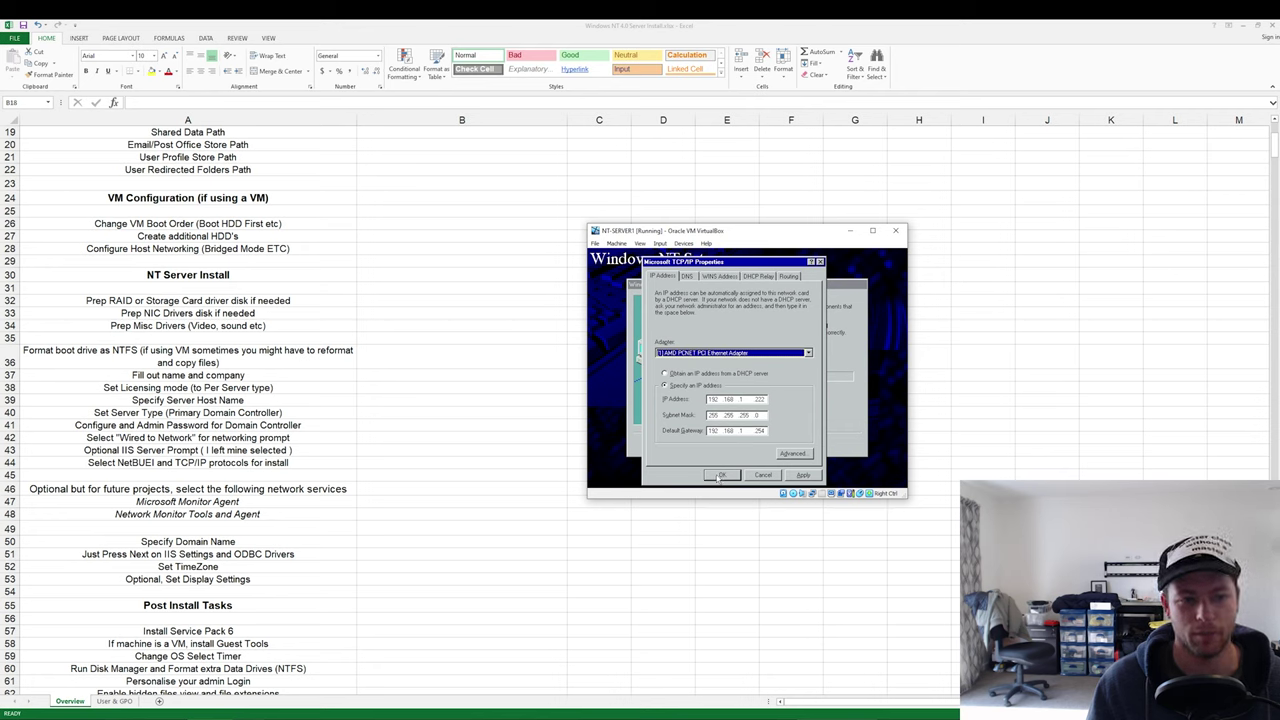
{"action": "left_click", "coordinate": [718, 476]}
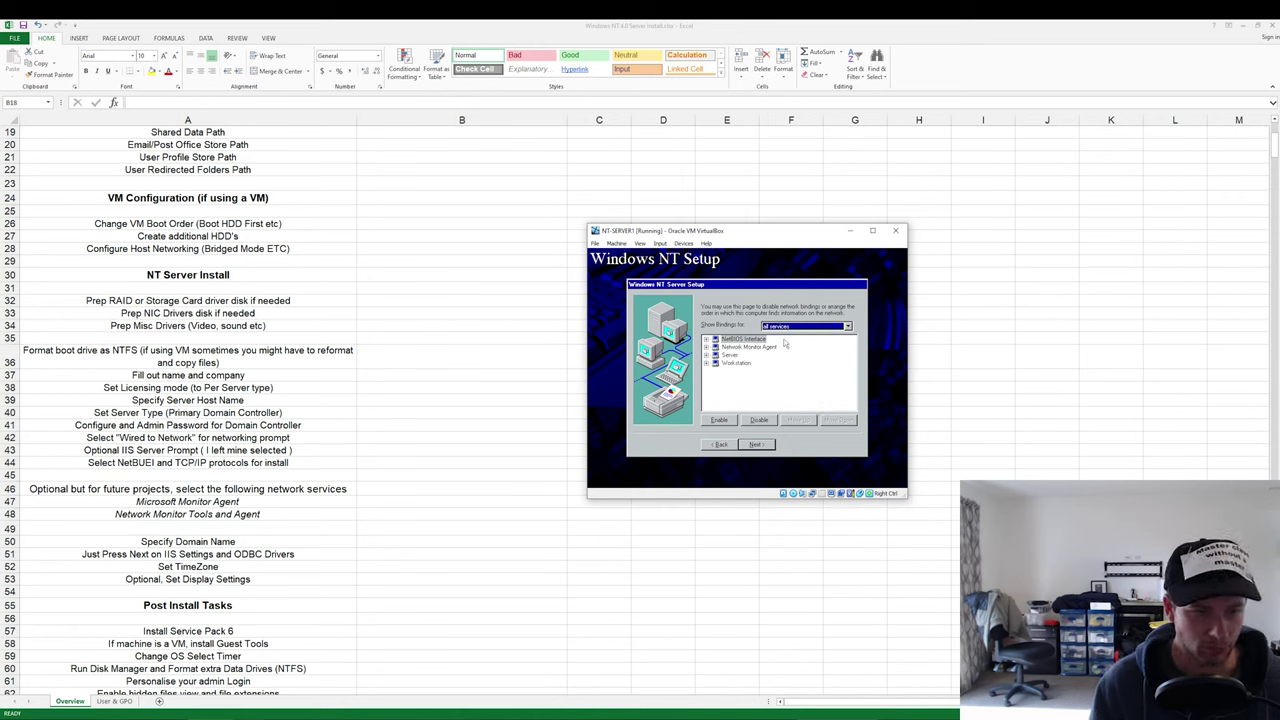
Review the Server and Workstation network bindings and start the network
{"action": "left_click", "coordinate": [711, 364]}
{"action": "left_click", "coordinate": [707, 355]}
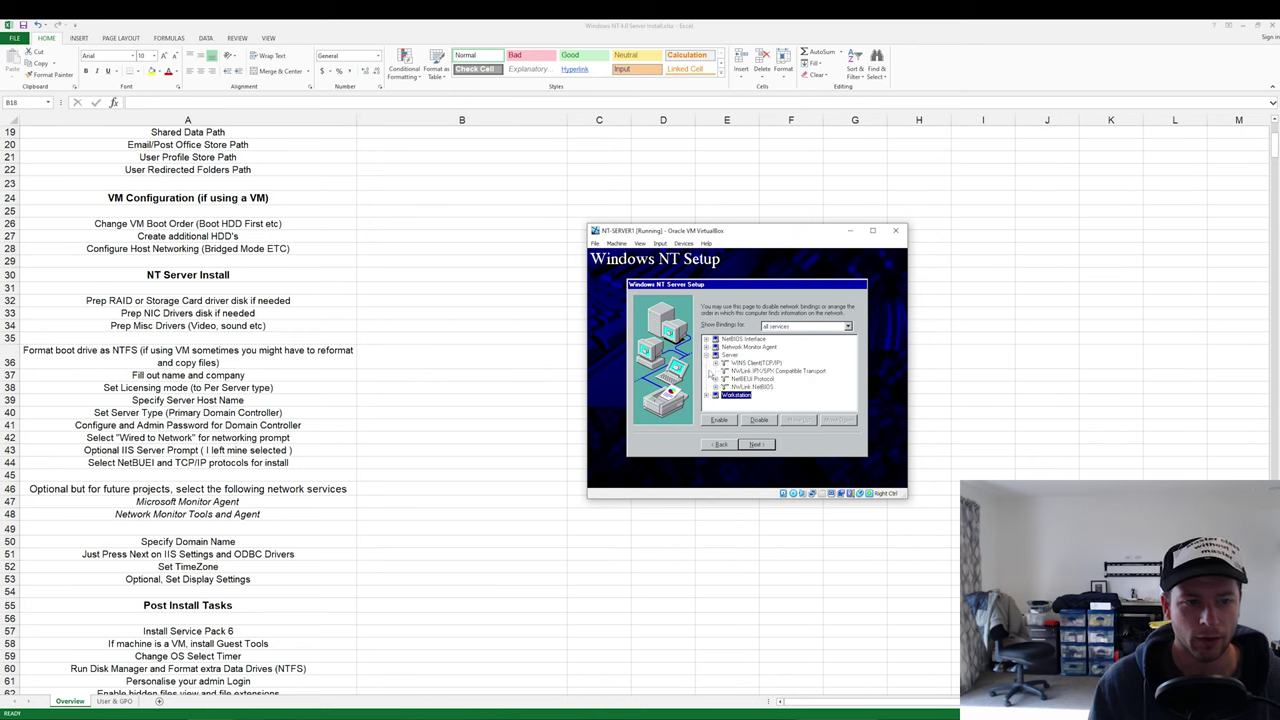
{"action": "left_click", "coordinate": [709, 394]}
{"action": "left_click", "coordinate": [707, 340]}
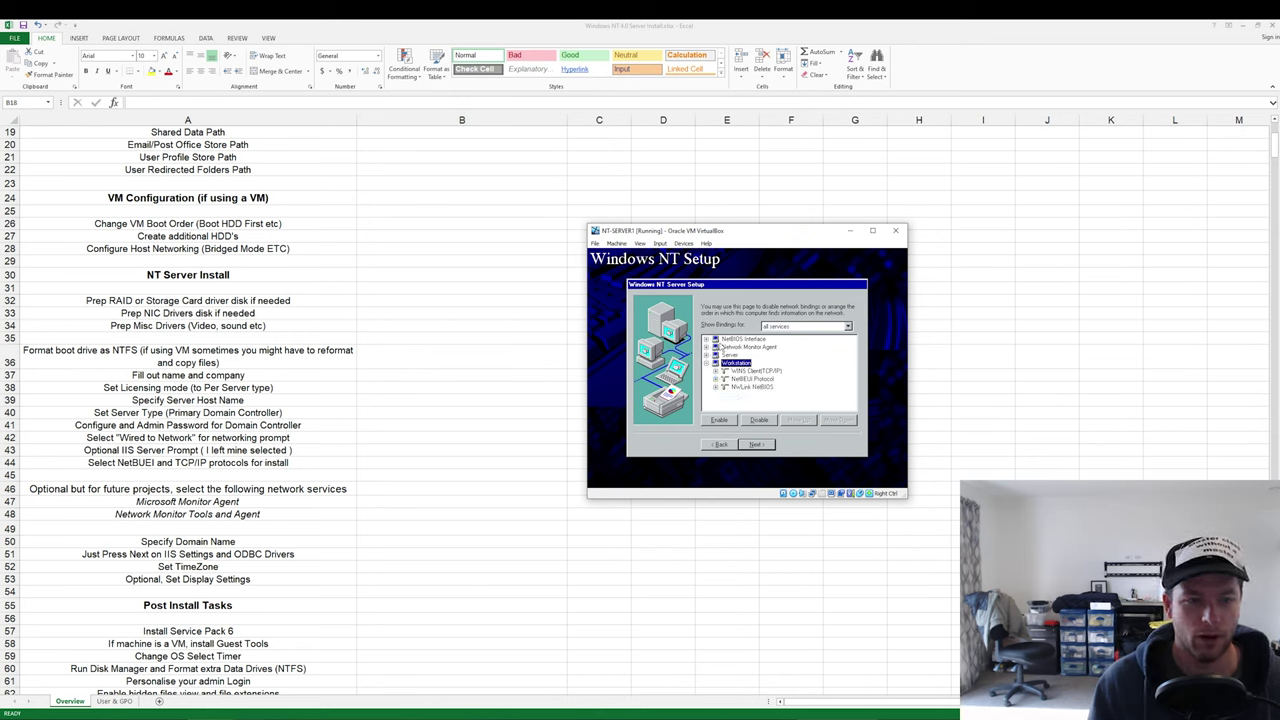
{"action": "left_click", "coordinate": [765, 449]}
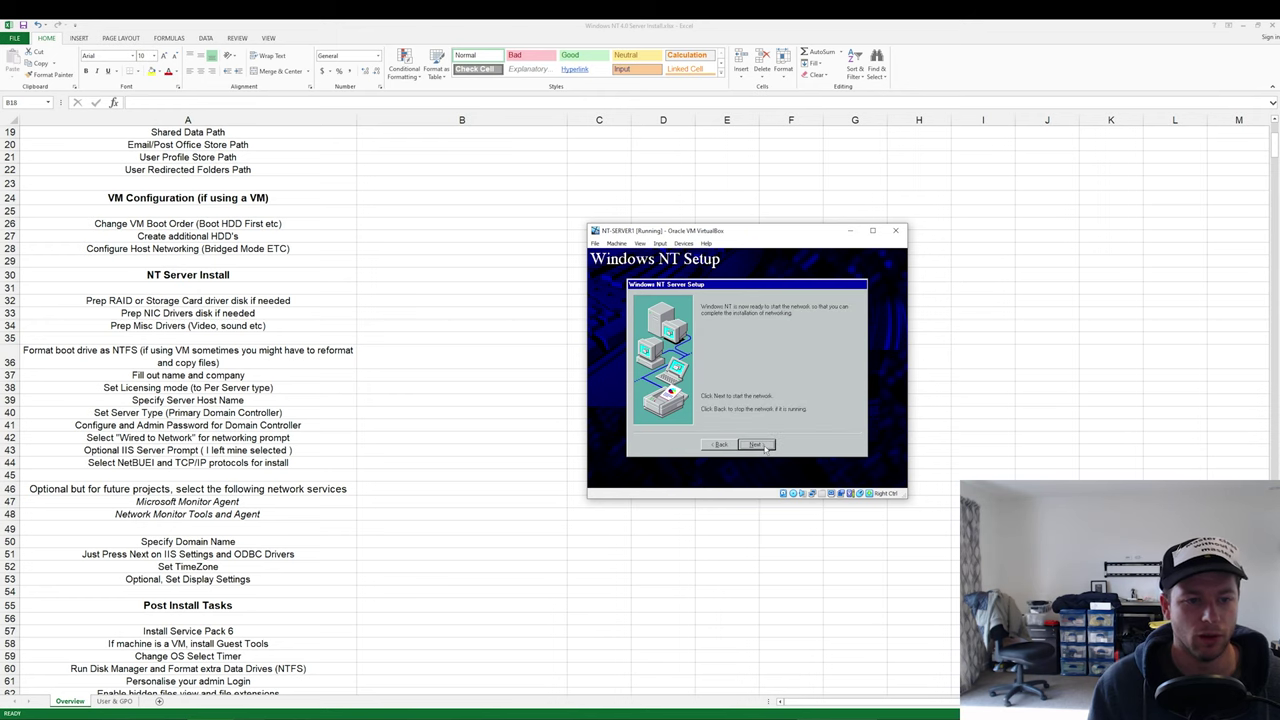
{"action": "left_click", "coordinate": [765, 449]}
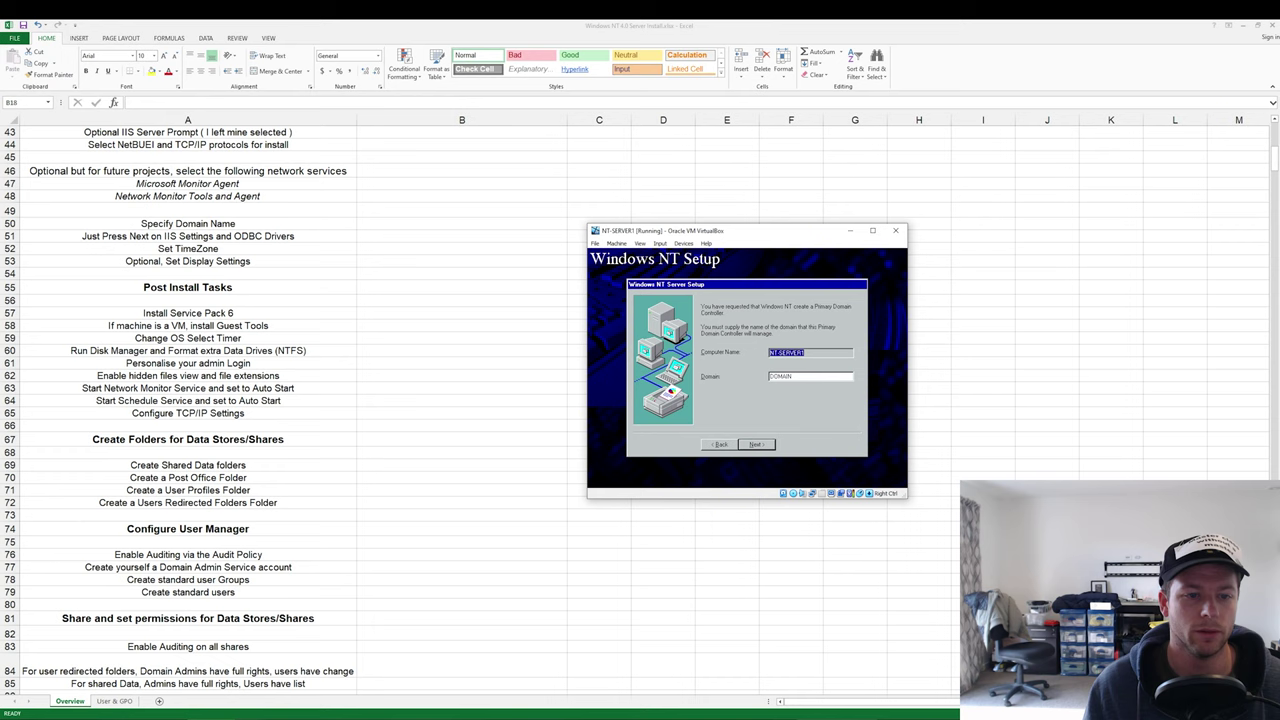
Keep the domain name as DOMAIN rather than CONTOSO and confirm it
{"action": "key", "text": "Tab"}
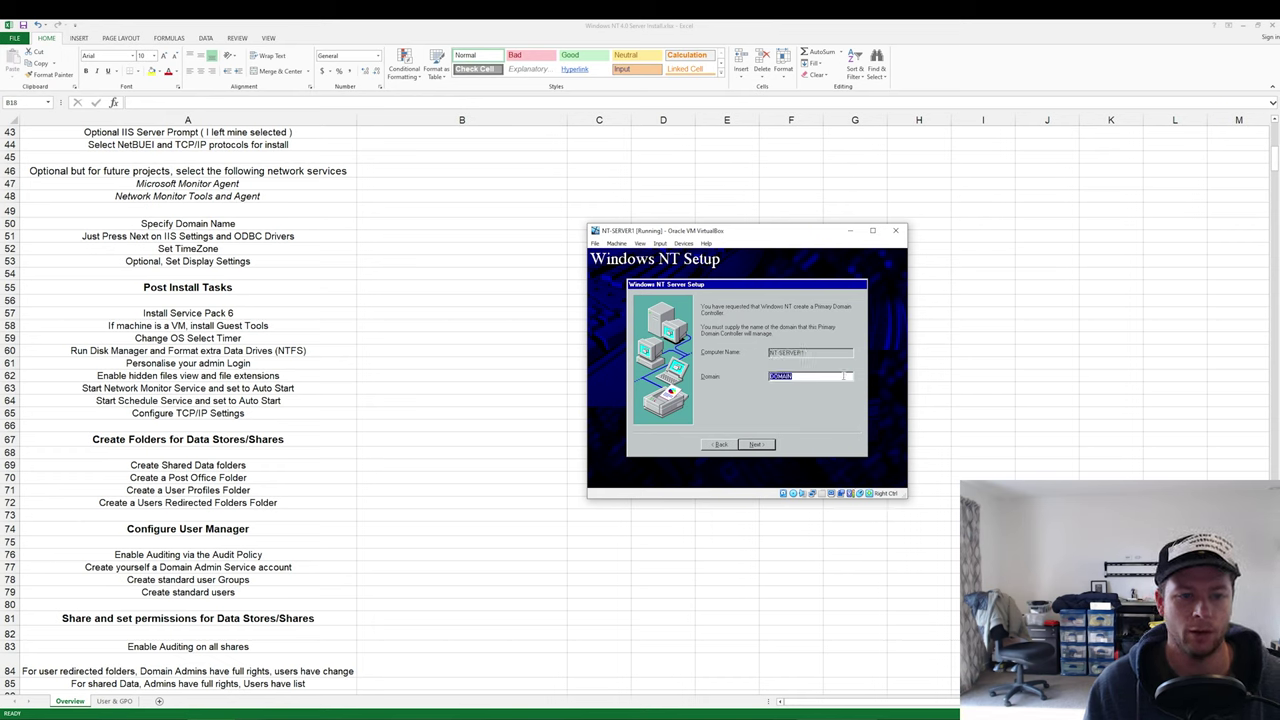
{"action": "type", "text": "CONT"}
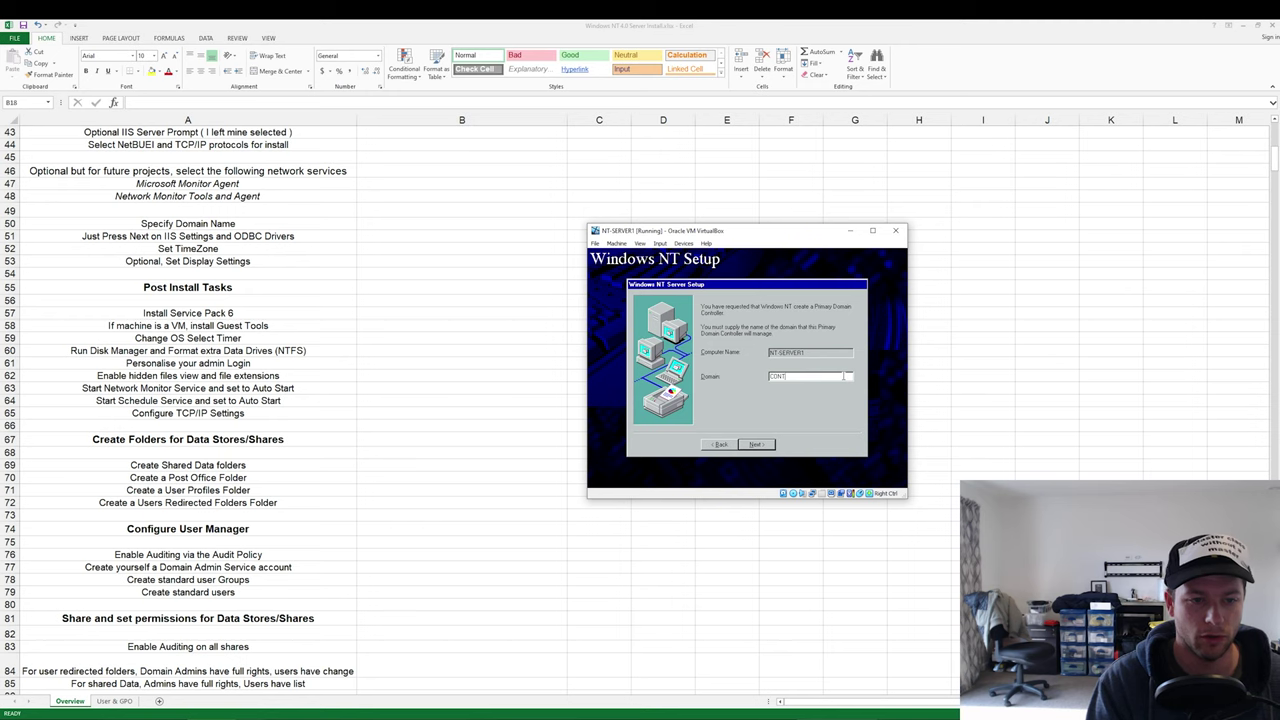
{"action": "type", "text": "OSO"}
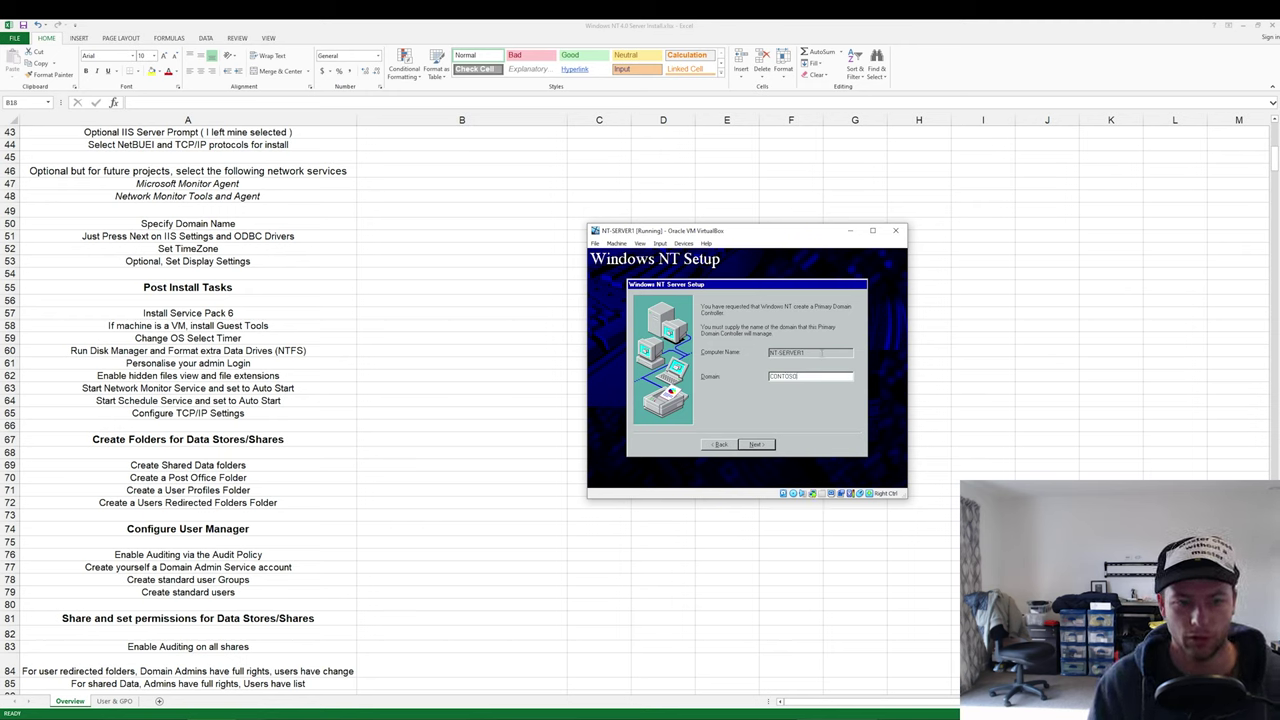
{"action": "left_click_drag", "start_coordinate": [808, 352], "coordinate": [777, 352]}
{"action": "key", "text": "Return"}
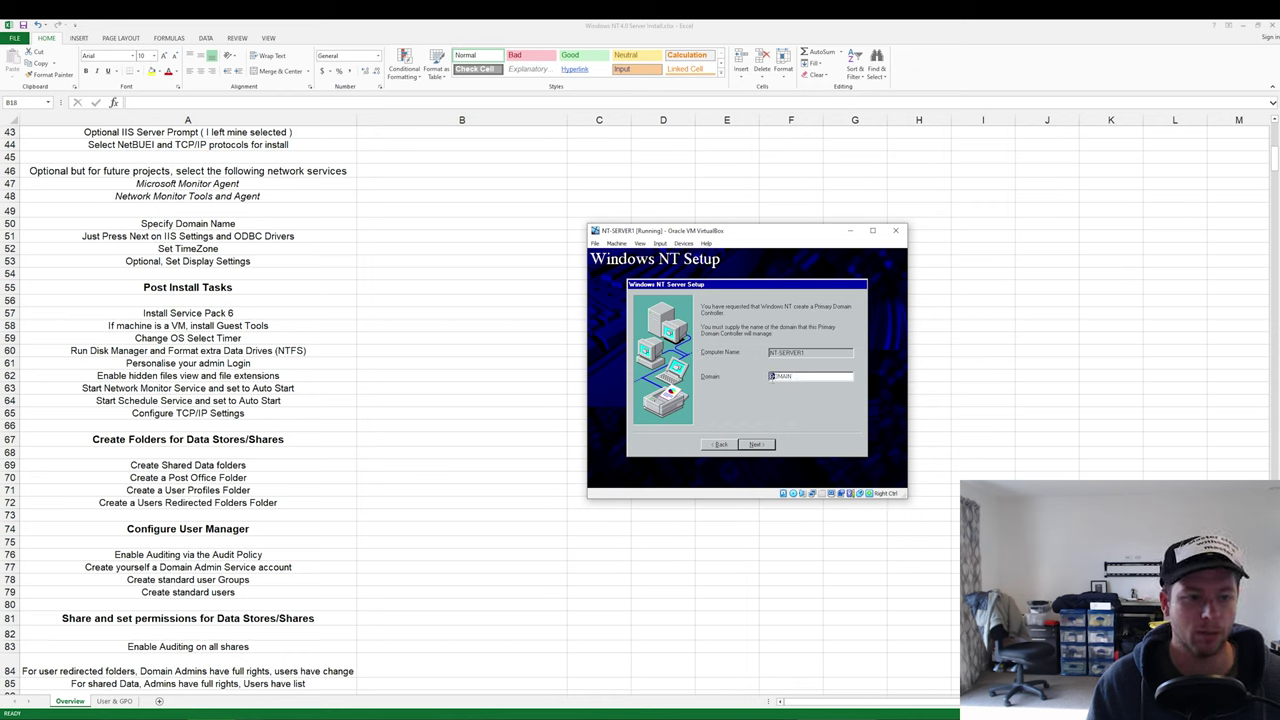
{"action": "left_click", "coordinate": [756, 444]}
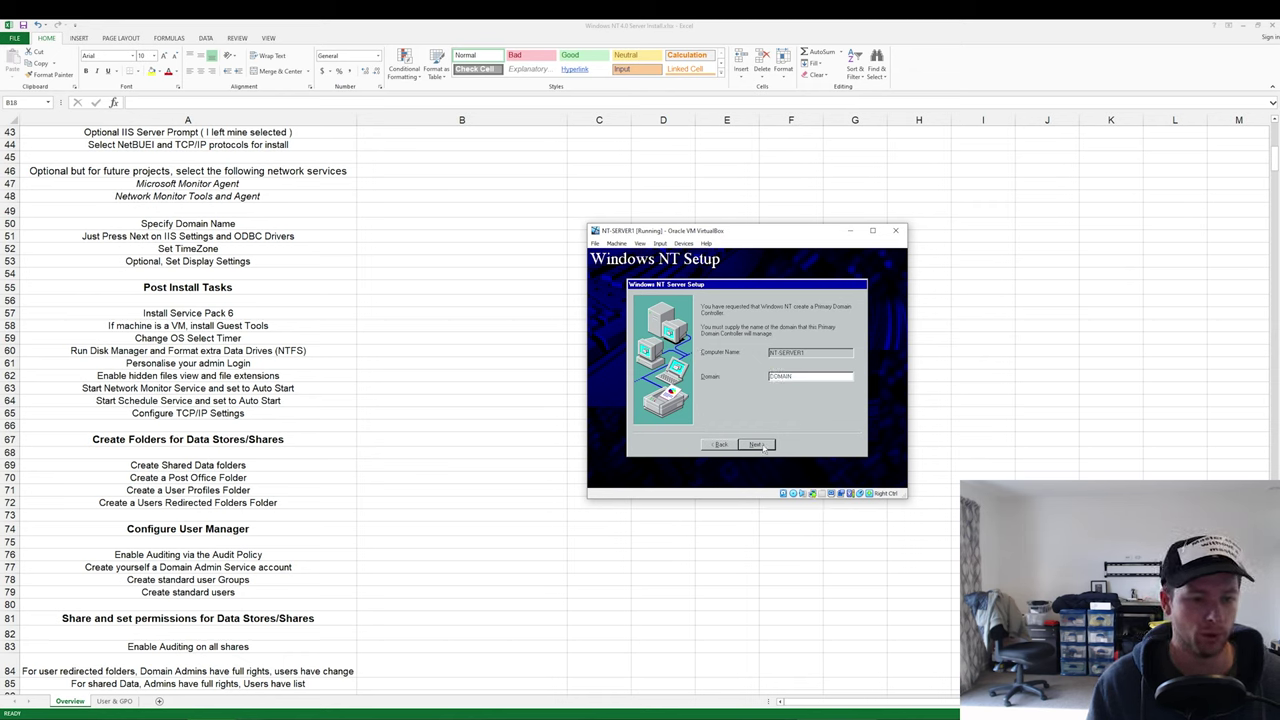
{"action": "left_click", "coordinate": [757, 445]}
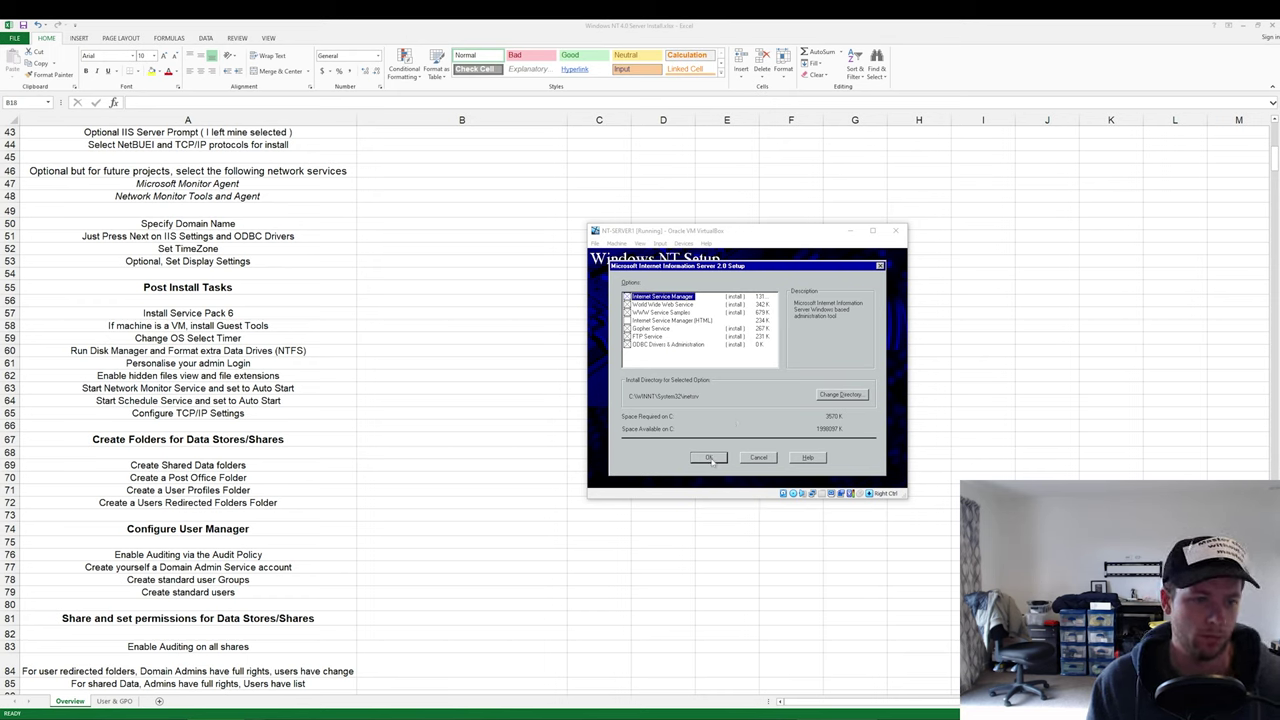
Install IIS 2.0 with default components and publishing directories, skipping the ODBC drivers
{"action": "left_click", "coordinate": [712, 460]}
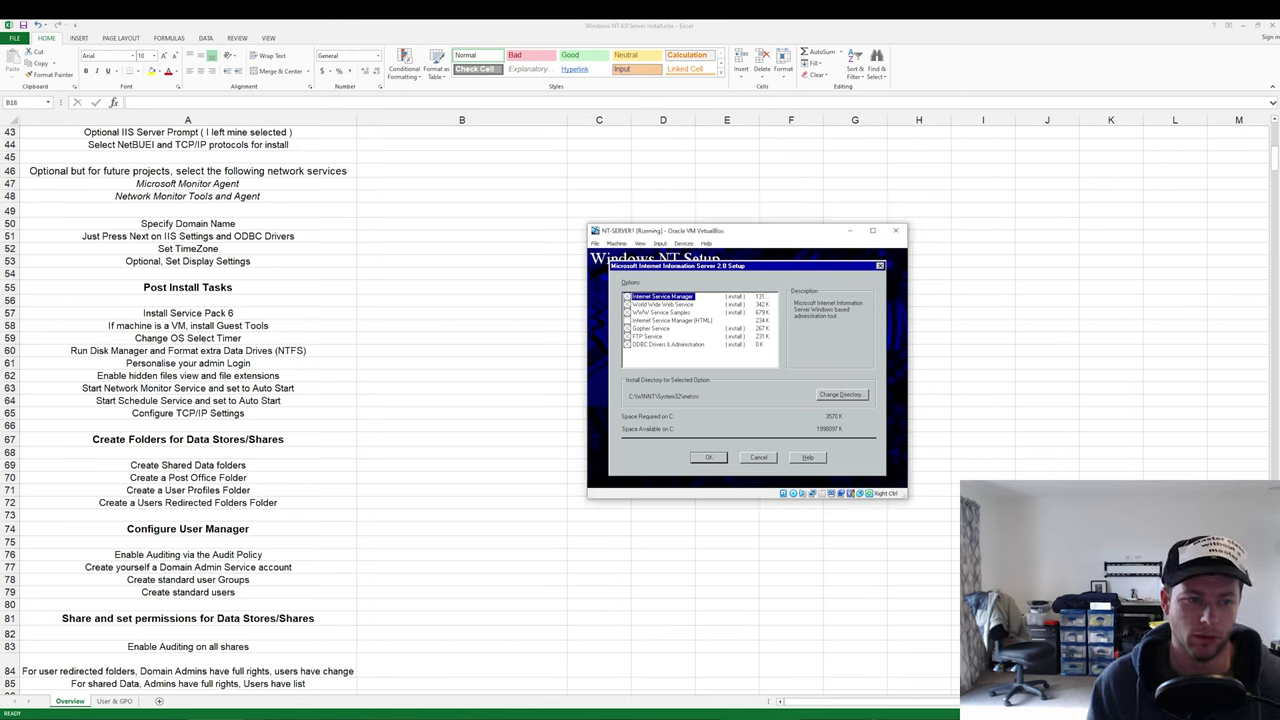
{"action": "left_click", "coordinate": [704, 458]}
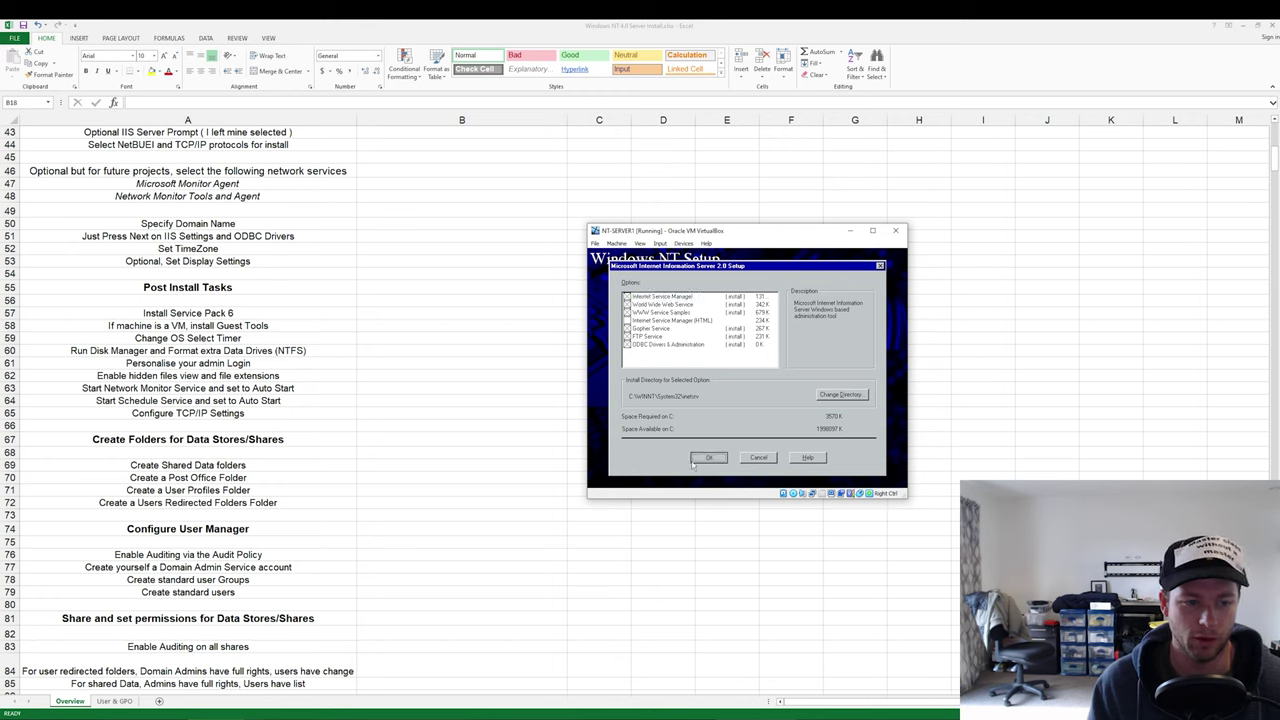
{"action": "left_click", "coordinate": [735, 386]}
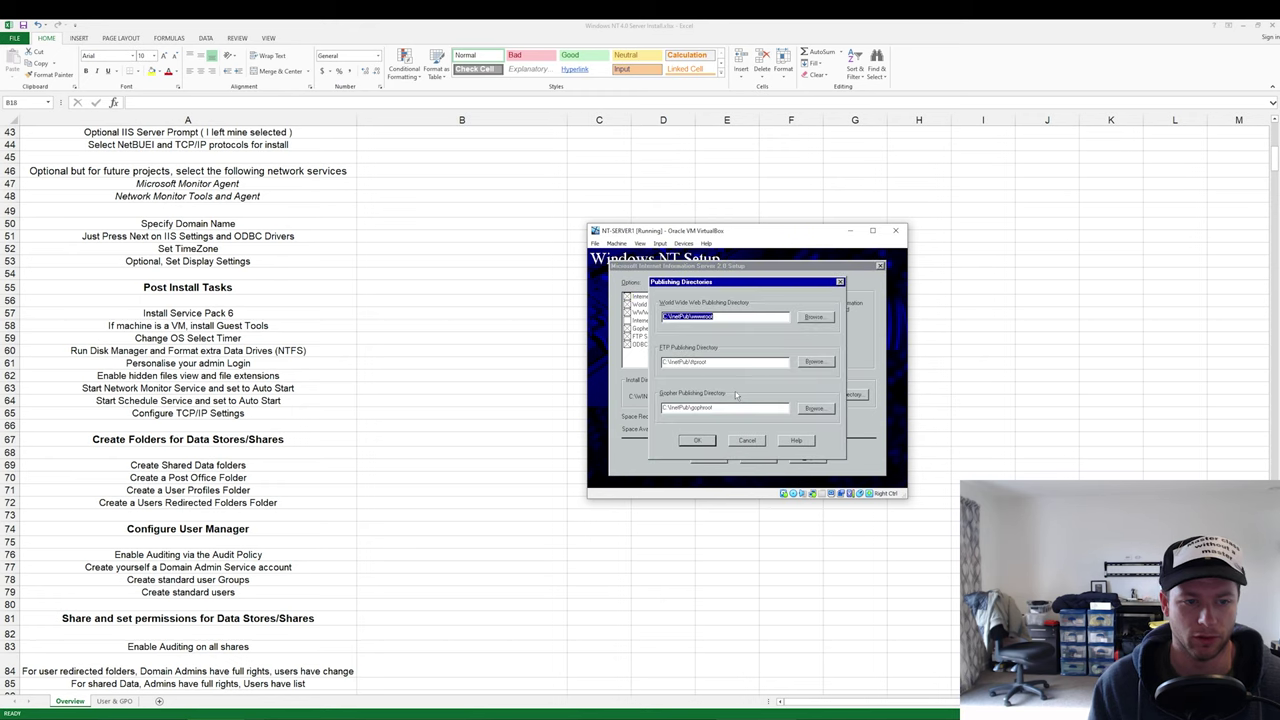
{"action": "left_click", "coordinate": [698, 441]}
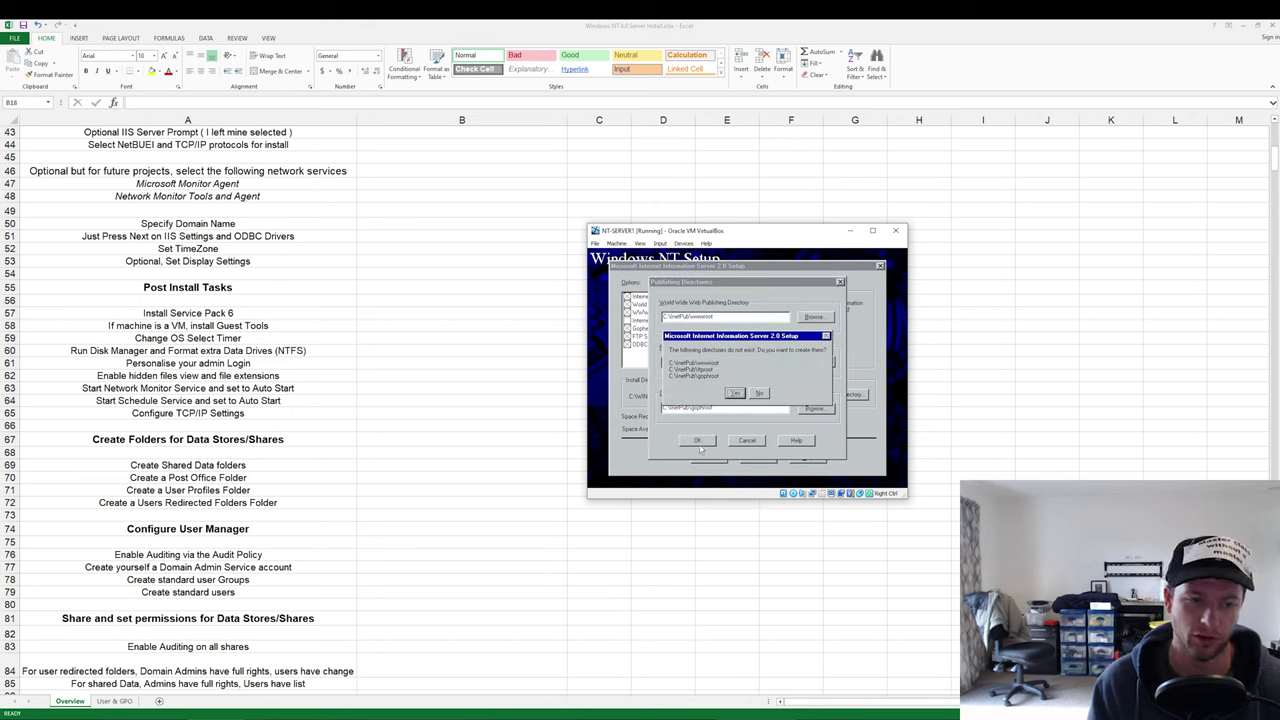
{"action": "left_click", "coordinate": [734, 394]}
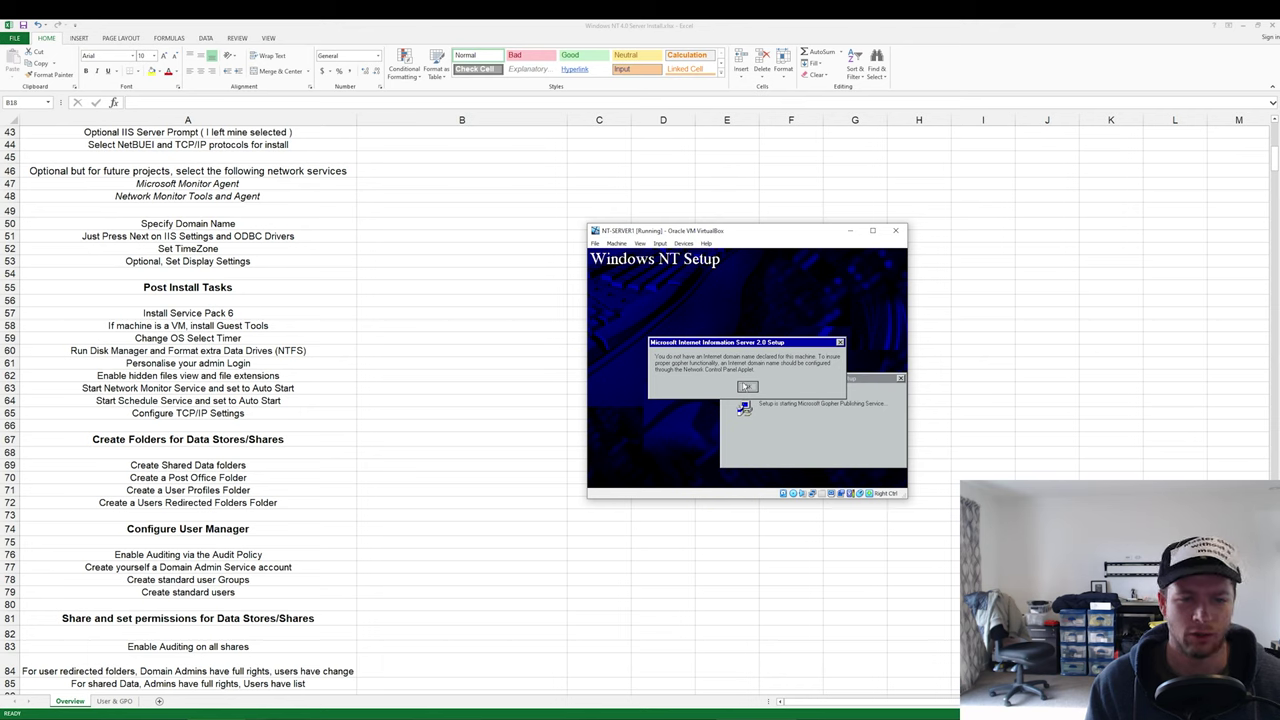
{"action": "left_click", "coordinate": [746, 386]}
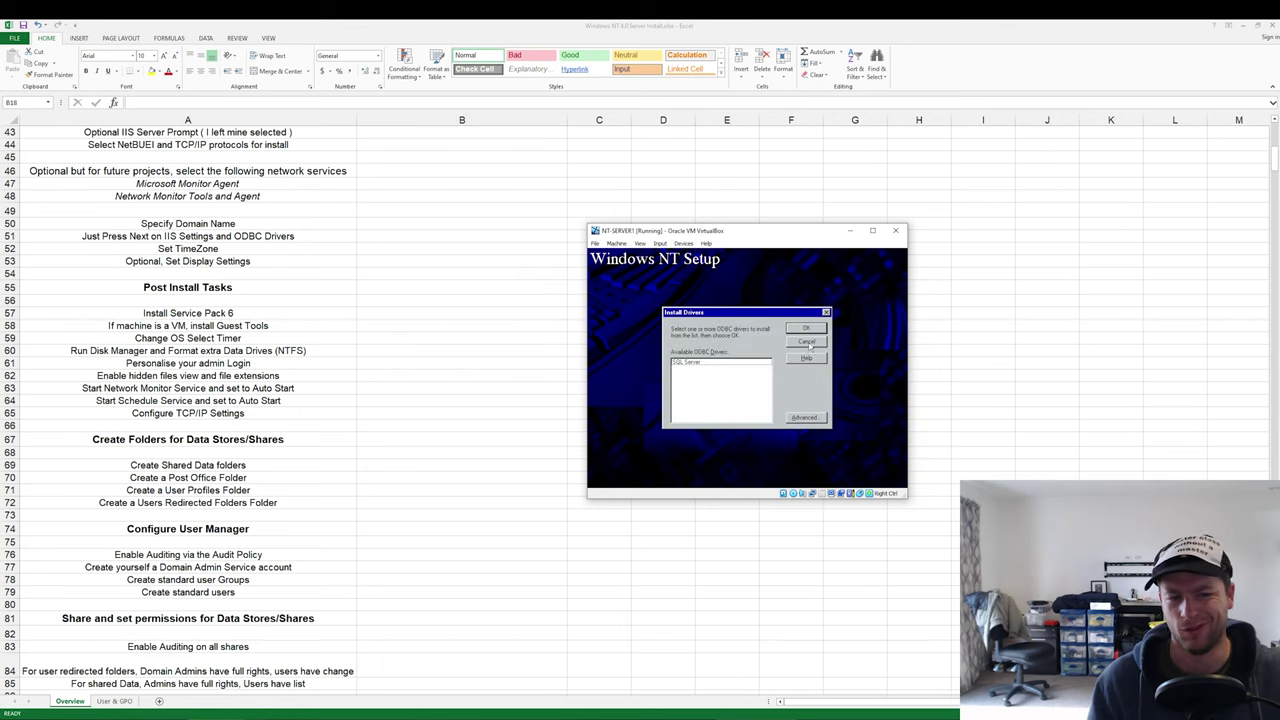
{"action": "key", "text": "Return"}
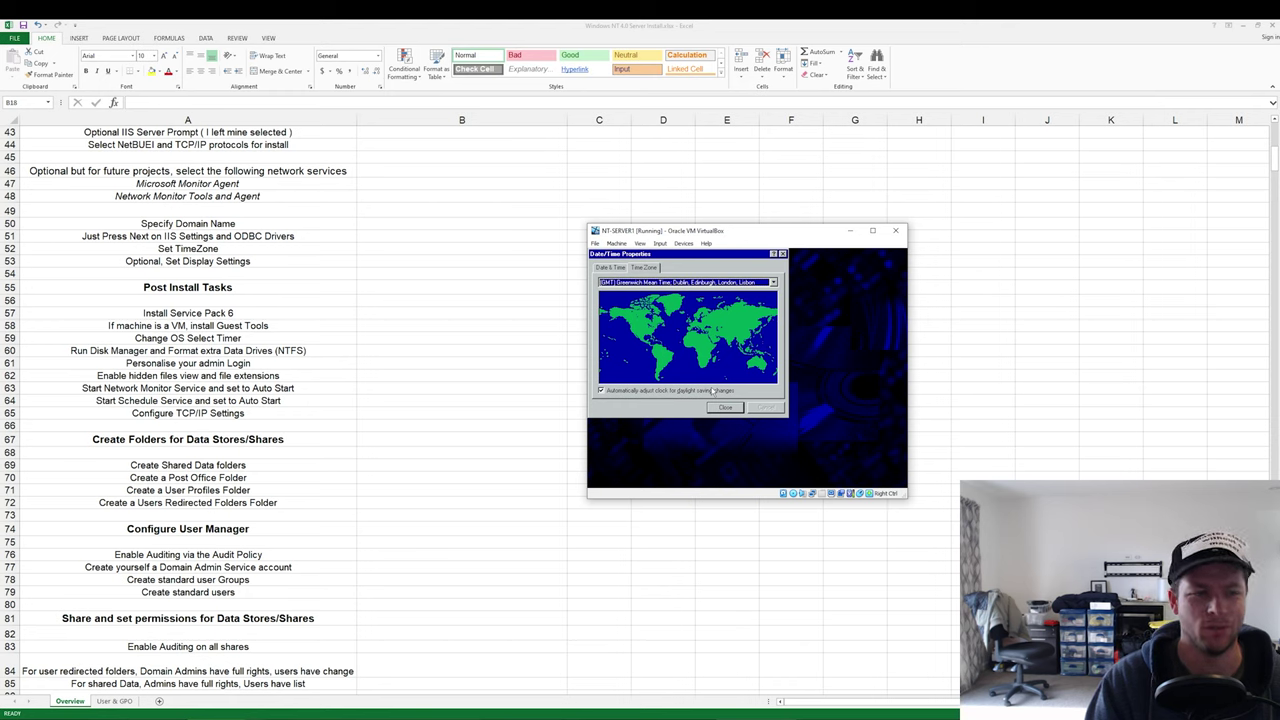
Set time zone (GMT+12:00) Wellington, Auckland, accept the display settings, and start logon
{"action": "key", "text": "End"}
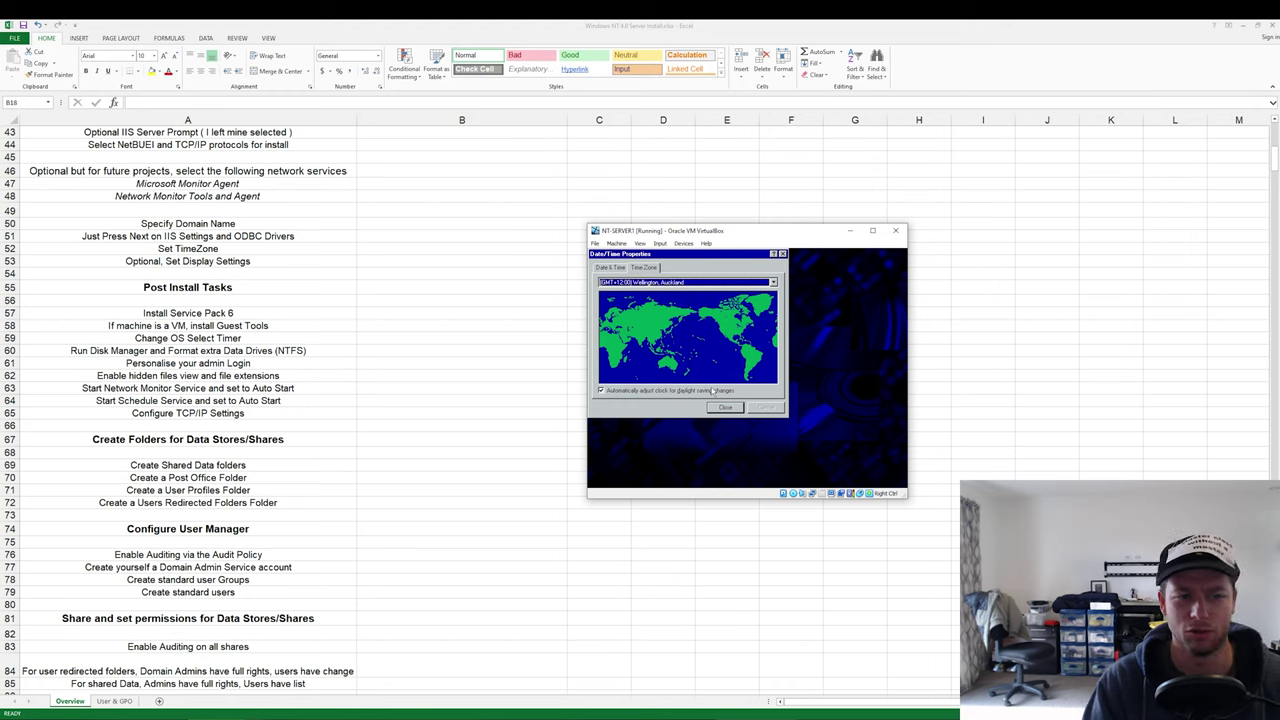
{"action": "key", "text": "Return"}
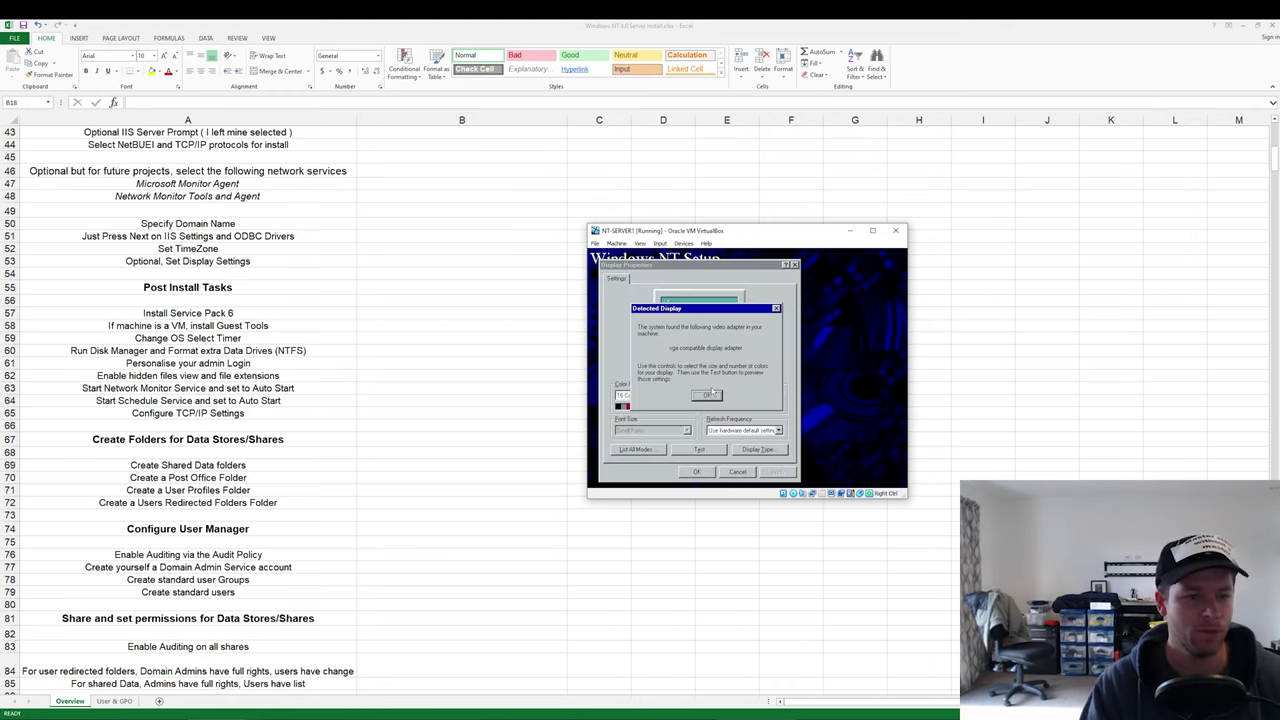
{"action": "left_click", "coordinate": [708, 395]}
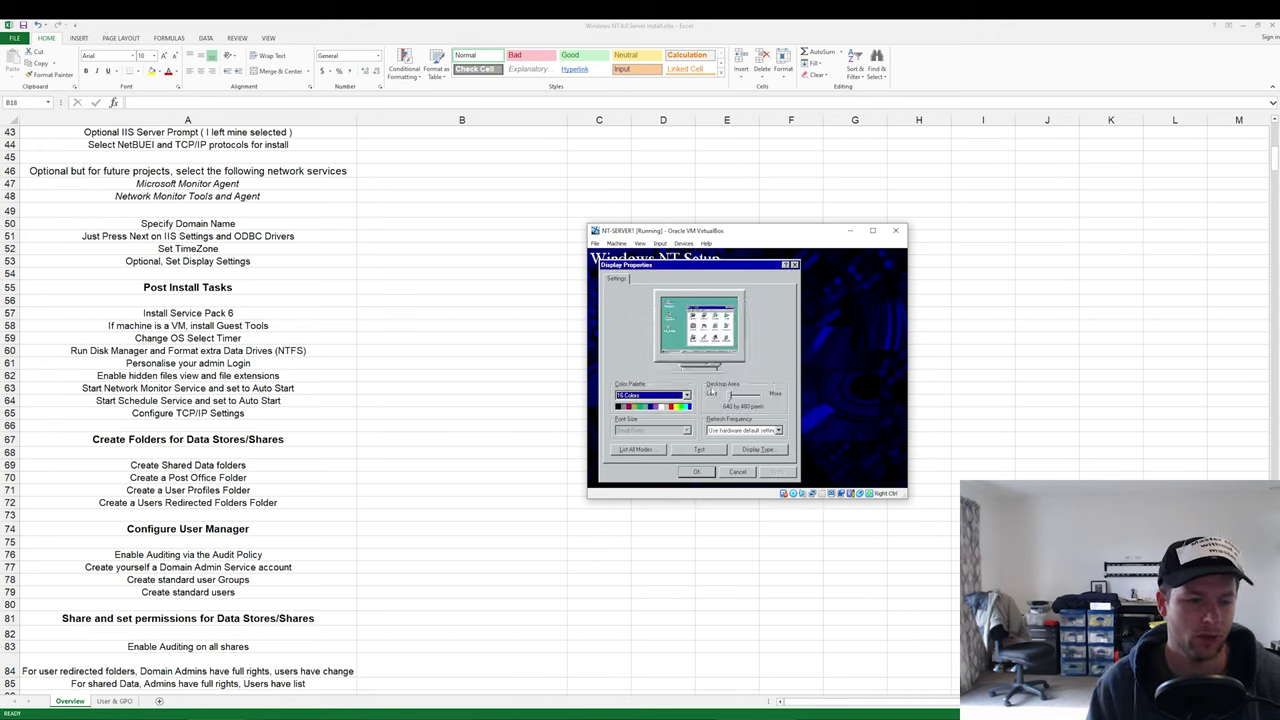
{"action": "key", "text": "Return"}
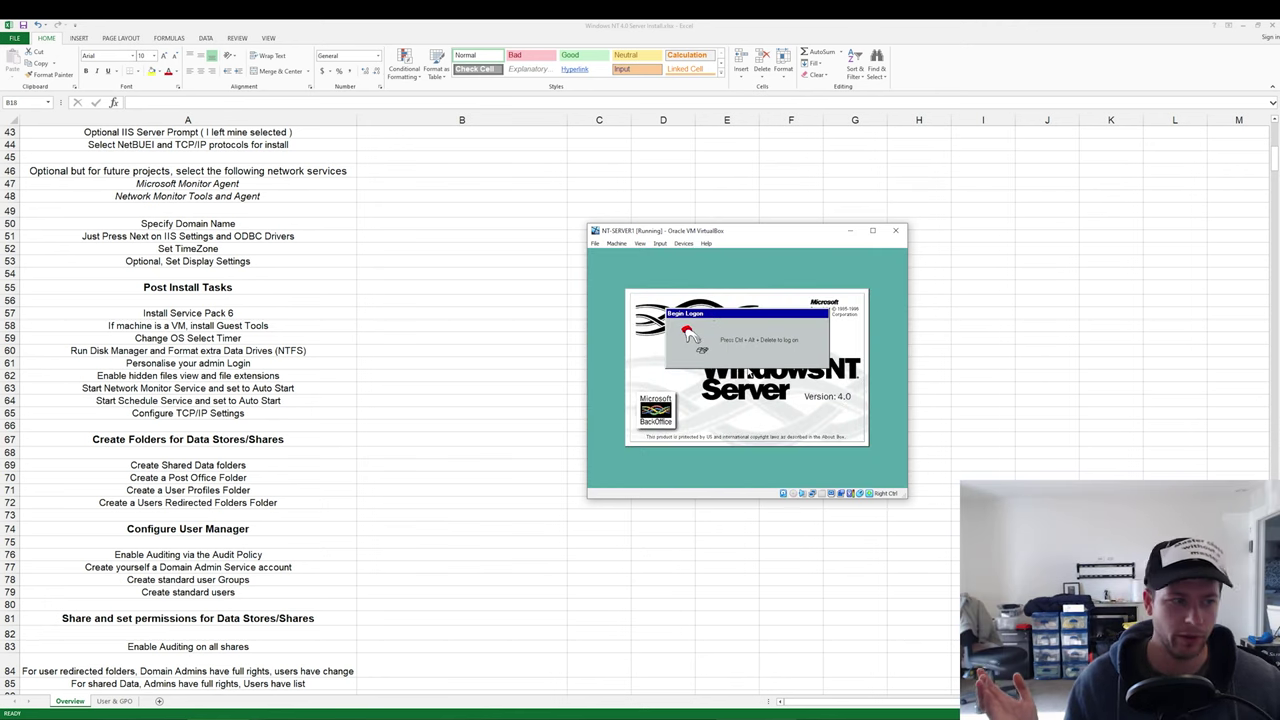
{"action": "key", "text": "ctrl+Delete"}
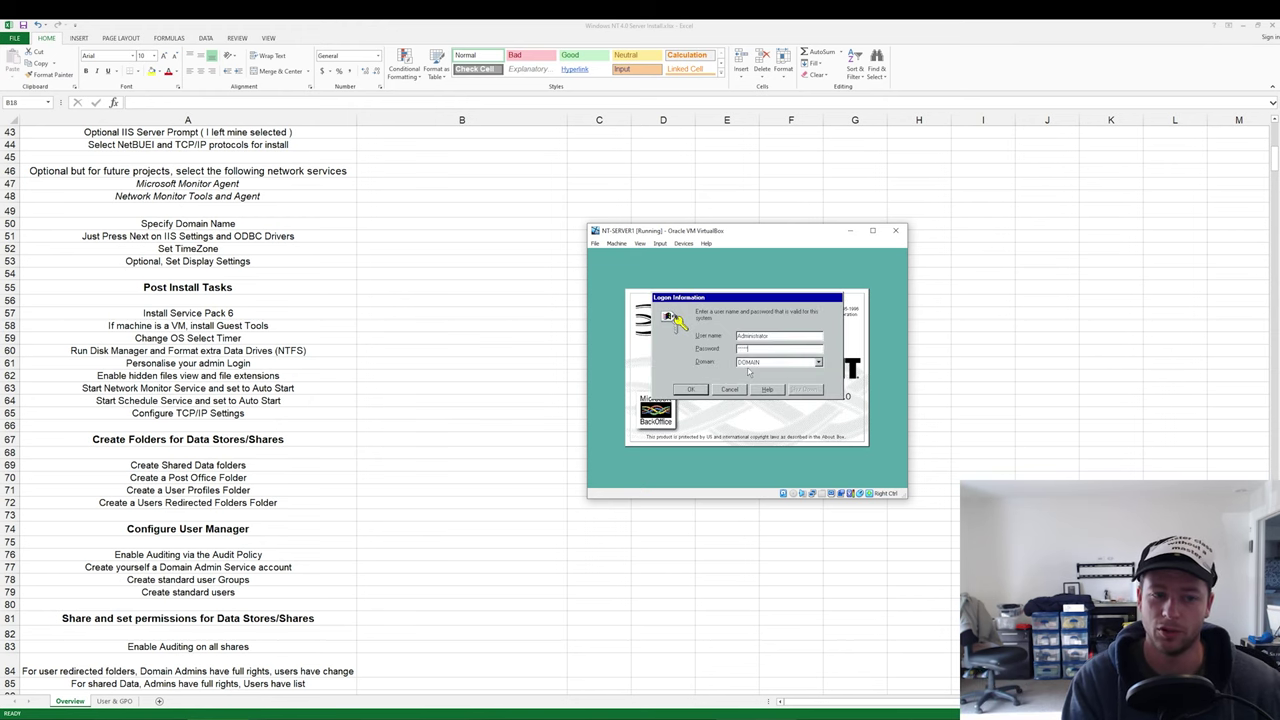
Submit the Administrator logon and dismiss the Welcome screen to reach the desktop
{"action": "key", "text": "Return"}
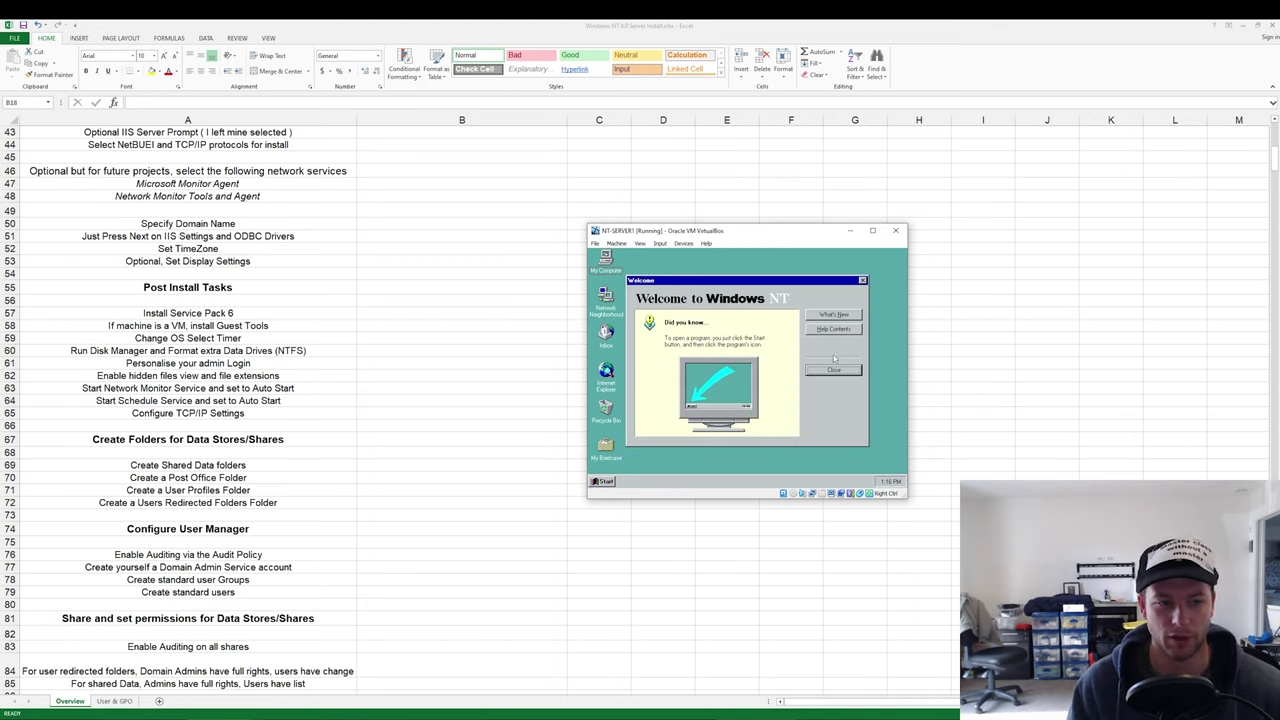
{"action": "left_click", "coordinate": [836, 369]}
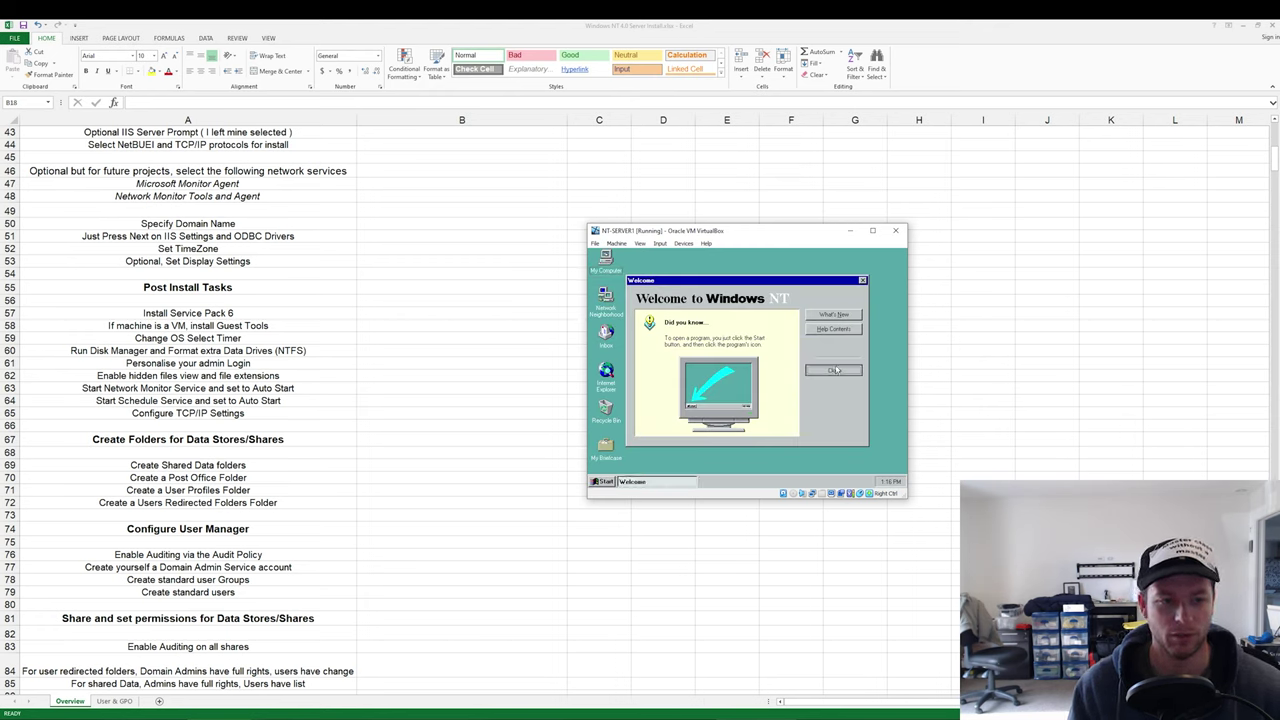
Set the Startup/Shutdown 'Show list for' timeout to 1 second in System Properties
{"action": "right_click", "coordinate": [606, 268]}
{"action": "left_click", "coordinate": [623, 346]}
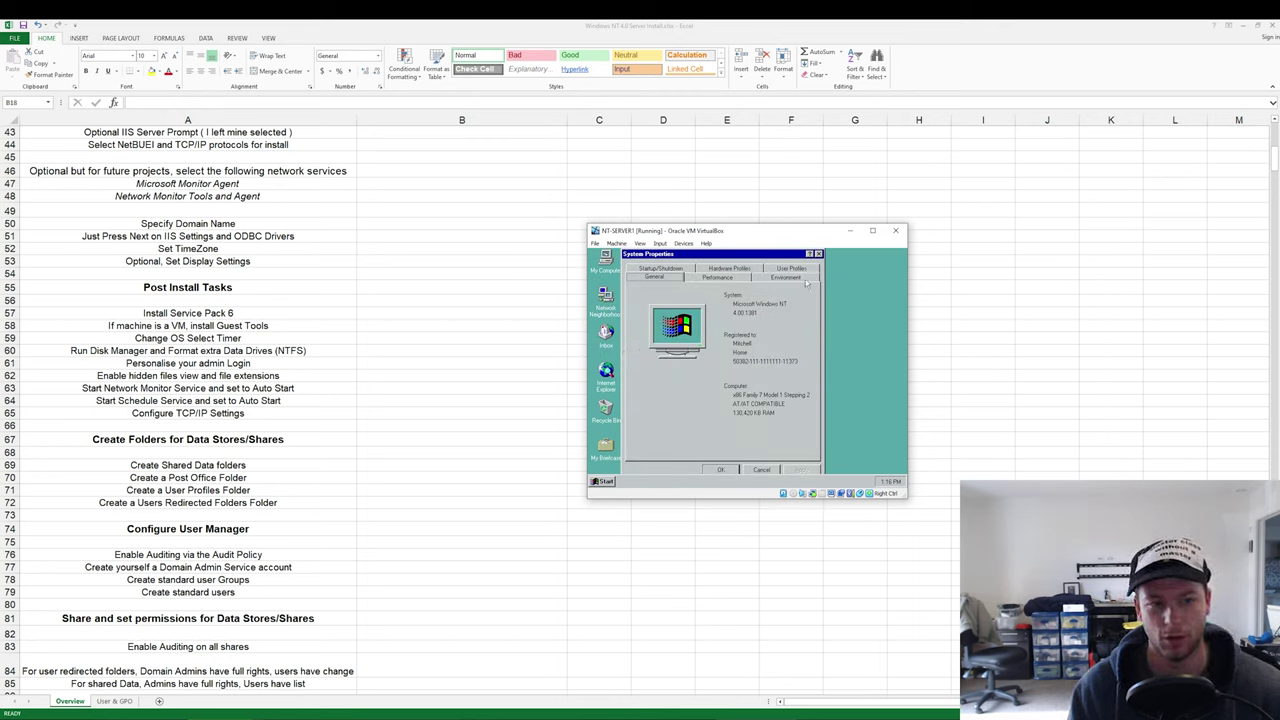
{"action": "left_click", "coordinate": [708, 281]}
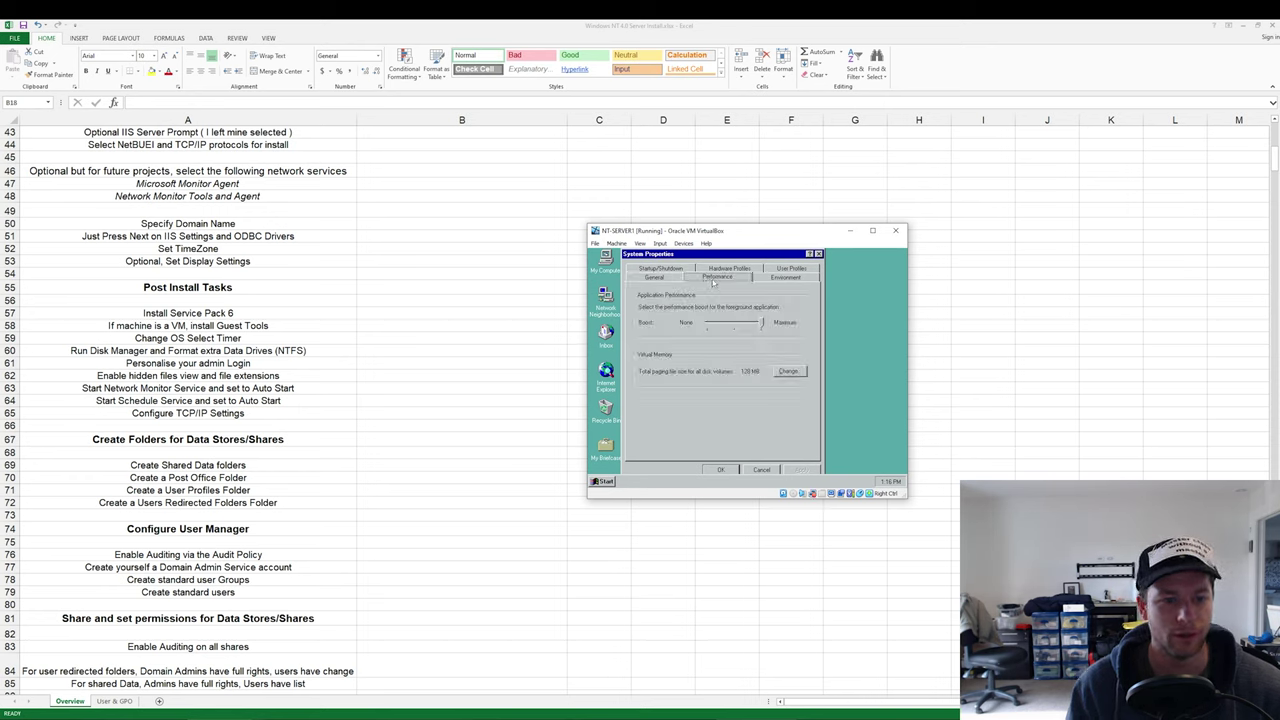
{"action": "left_click", "coordinate": [786, 277]}
{"action": "left_click", "coordinate": [787, 269]}
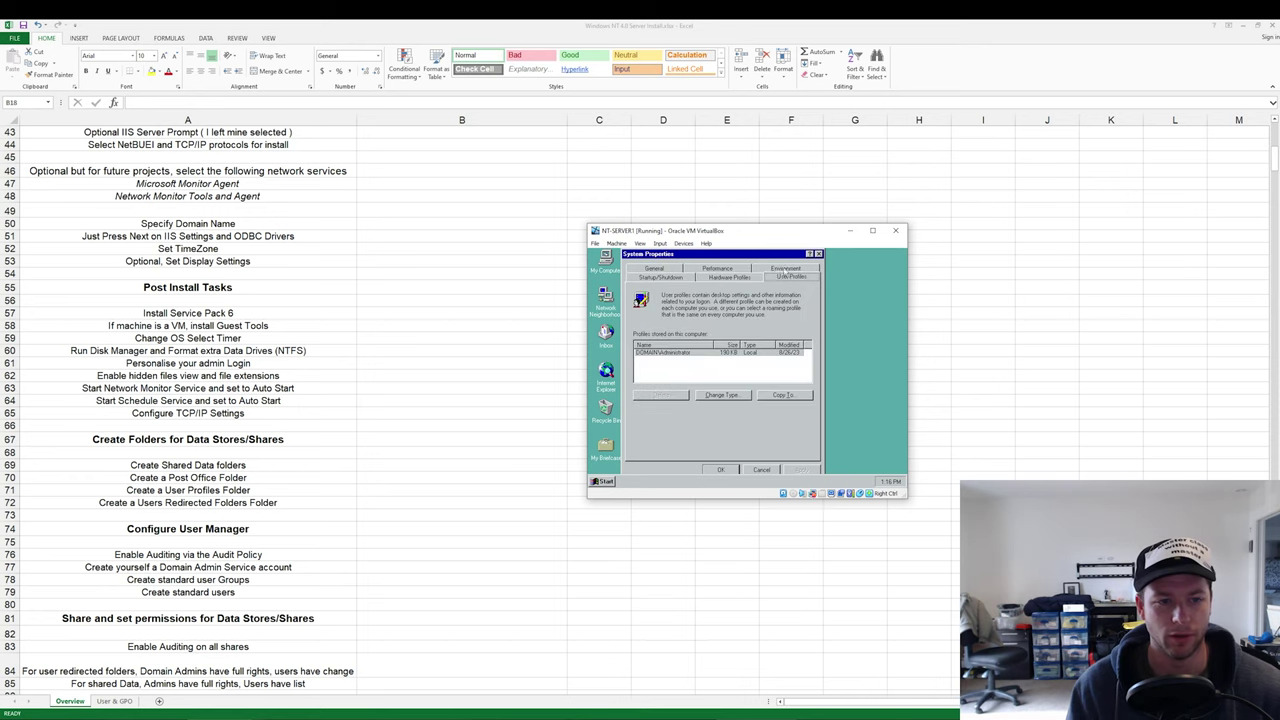
{"action": "left_click", "coordinate": [665, 278]}
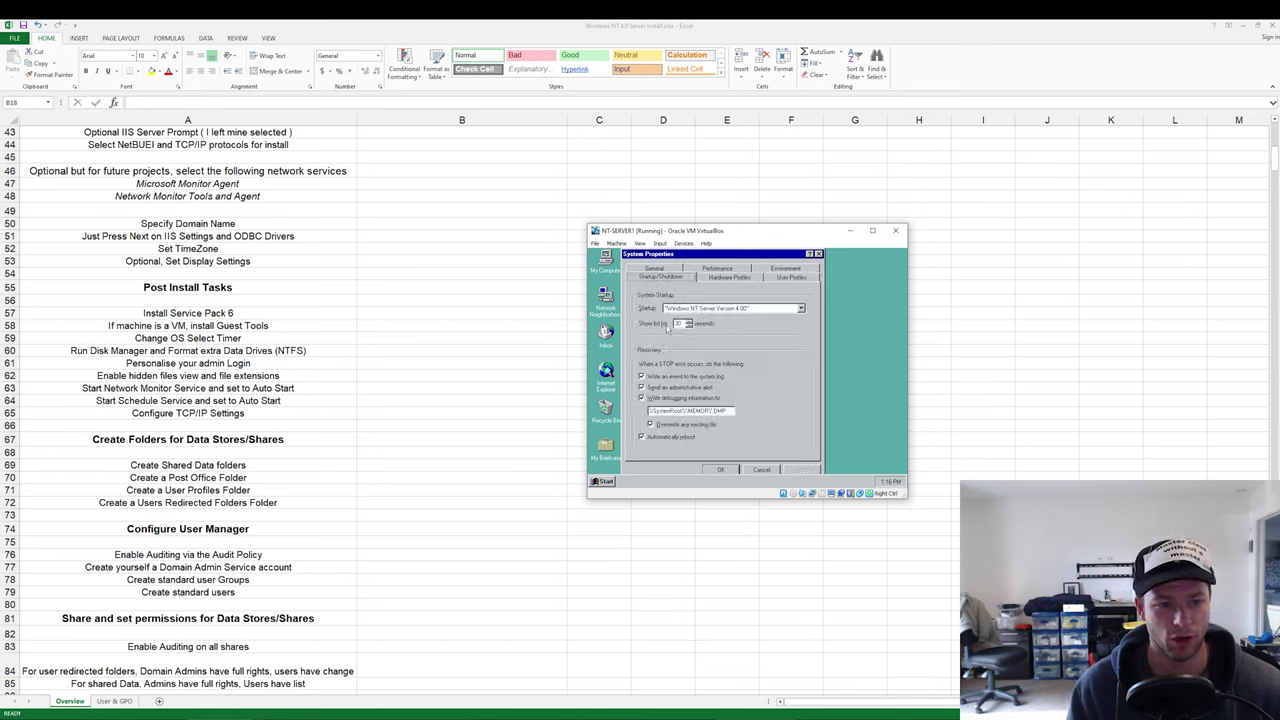
{"action": "double_click", "coordinate": [676, 324]}
{"action": "key", "text": "BackSpace"}
{"action": "type", "text": "1"}
{"action": "left_click", "coordinate": [721, 470]}
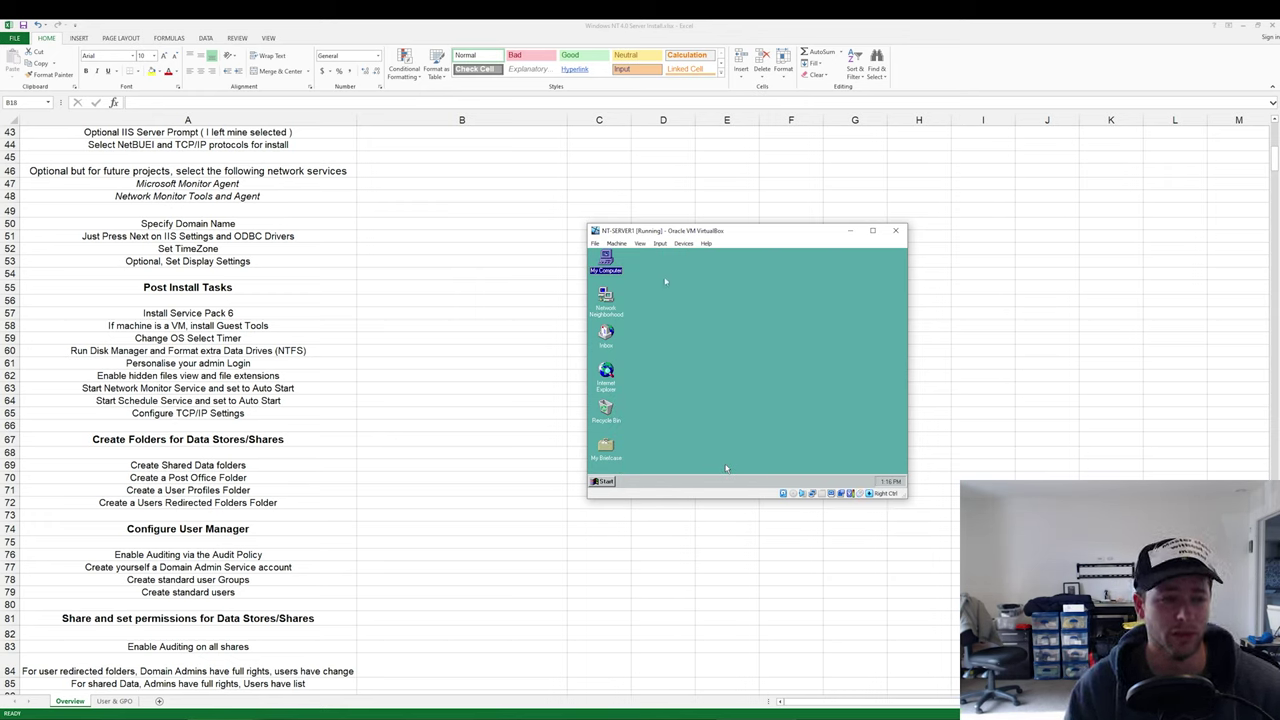
Mount the Windows NT 4 ISO image in the VM's optical drive from Devices
{"action": "left_click", "coordinate": [648, 245]}
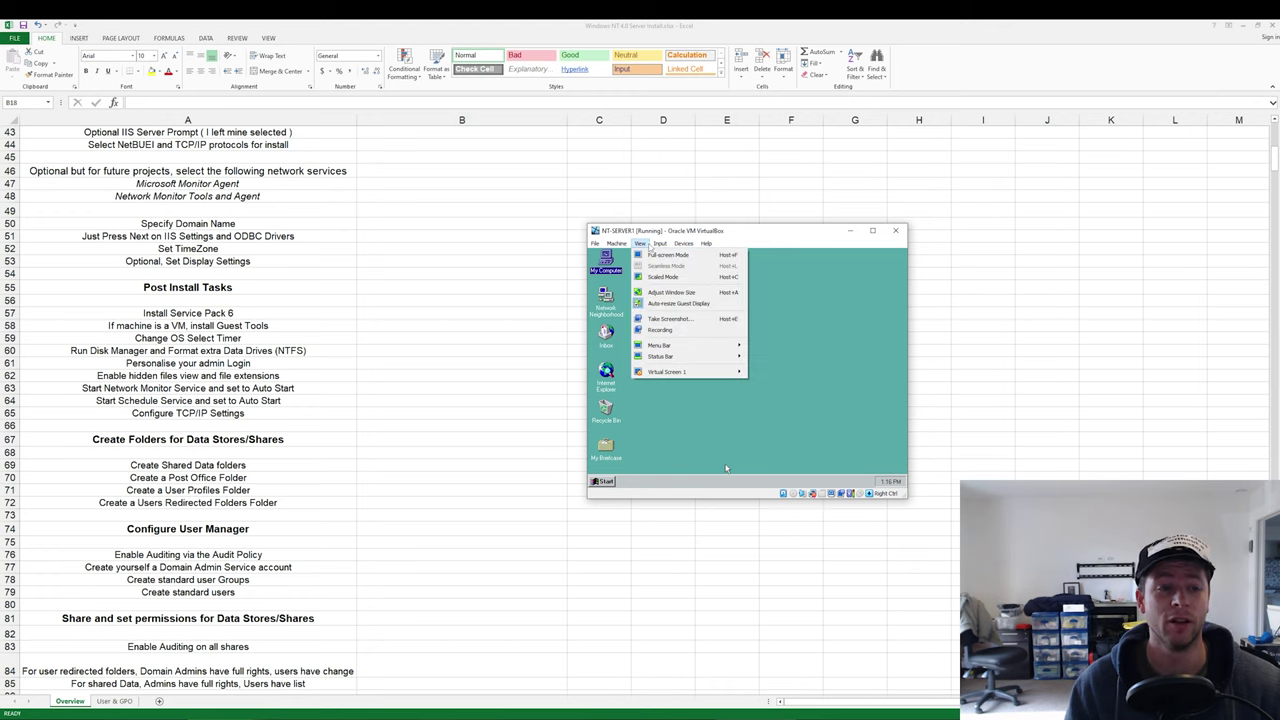
{"action": "mouse_move", "coordinate": [683, 244]}
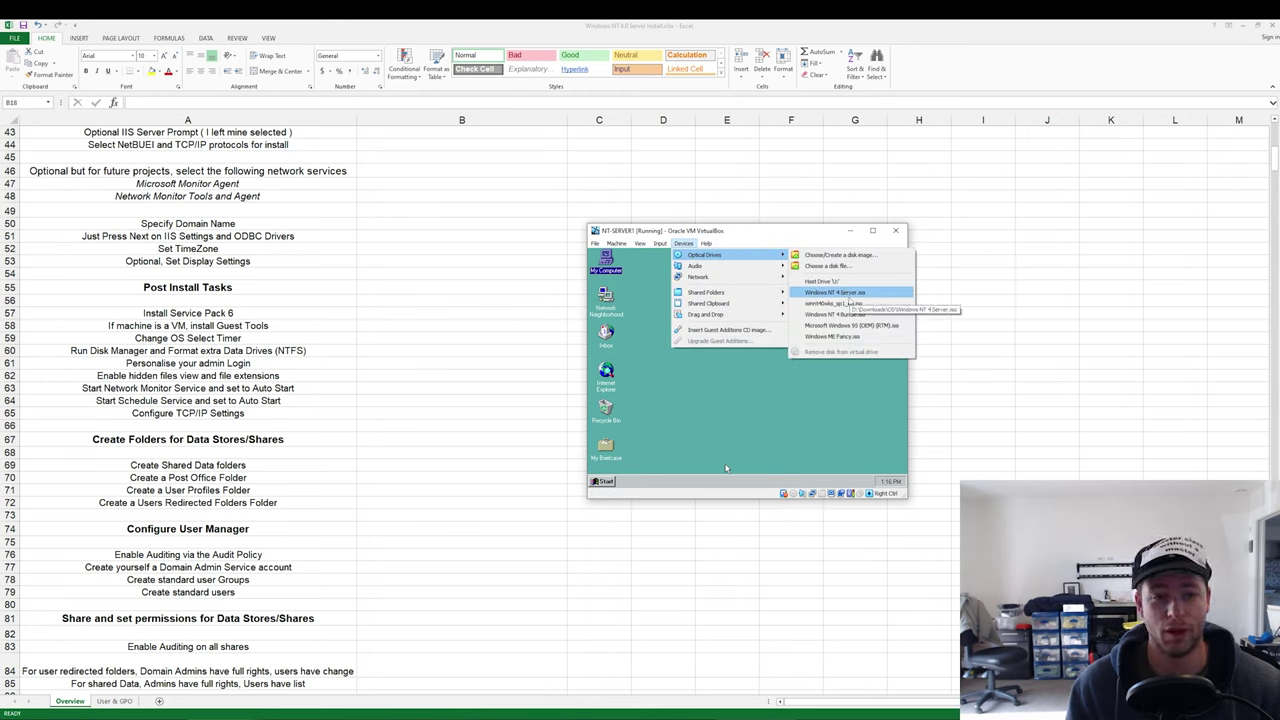
{"action": "left_click", "coordinate": [852, 315]}
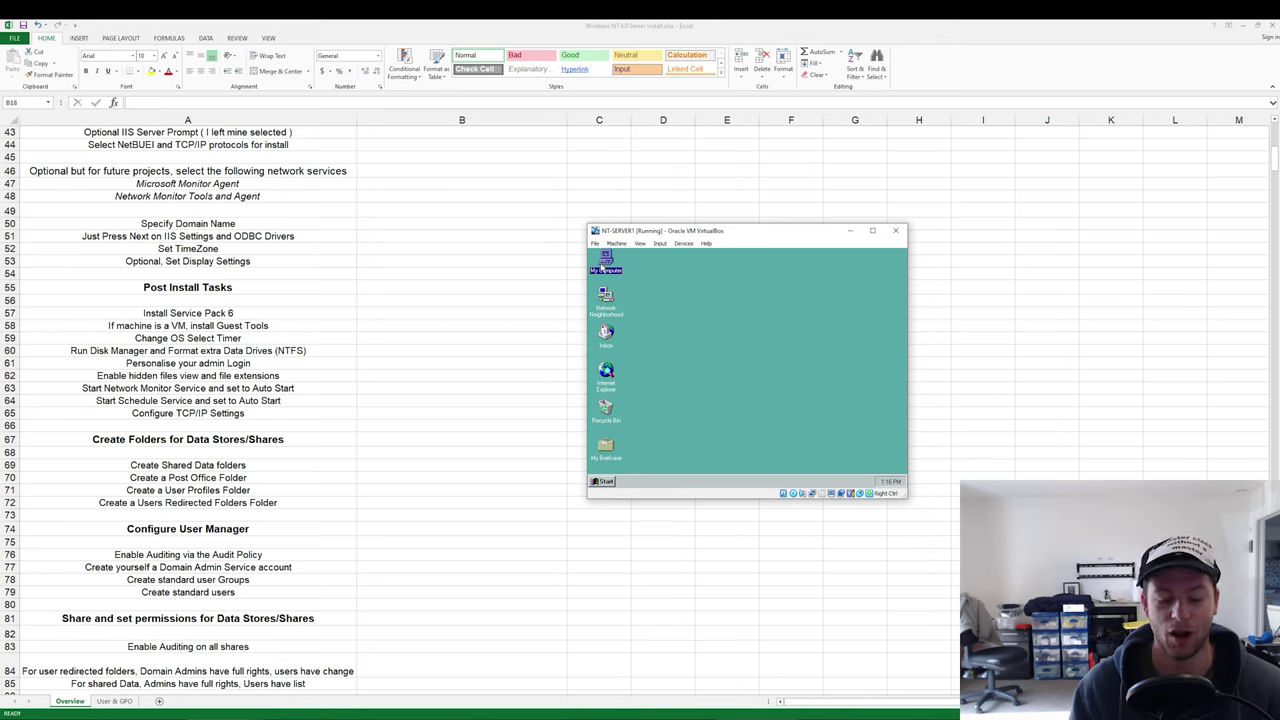
Open My Computer in the guest and turn on the folder window toolbar
{"action": "double_click", "coordinate": [600, 267]}
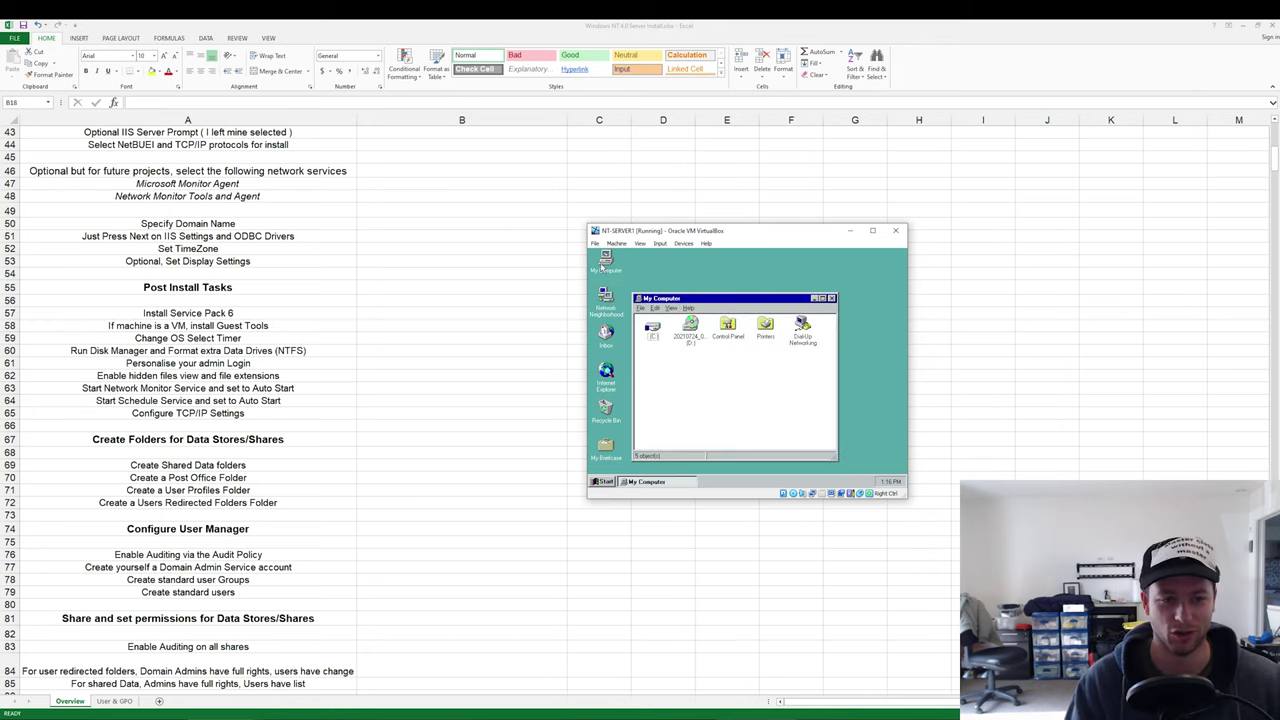
{"action": "left_click", "coordinate": [668, 307]}
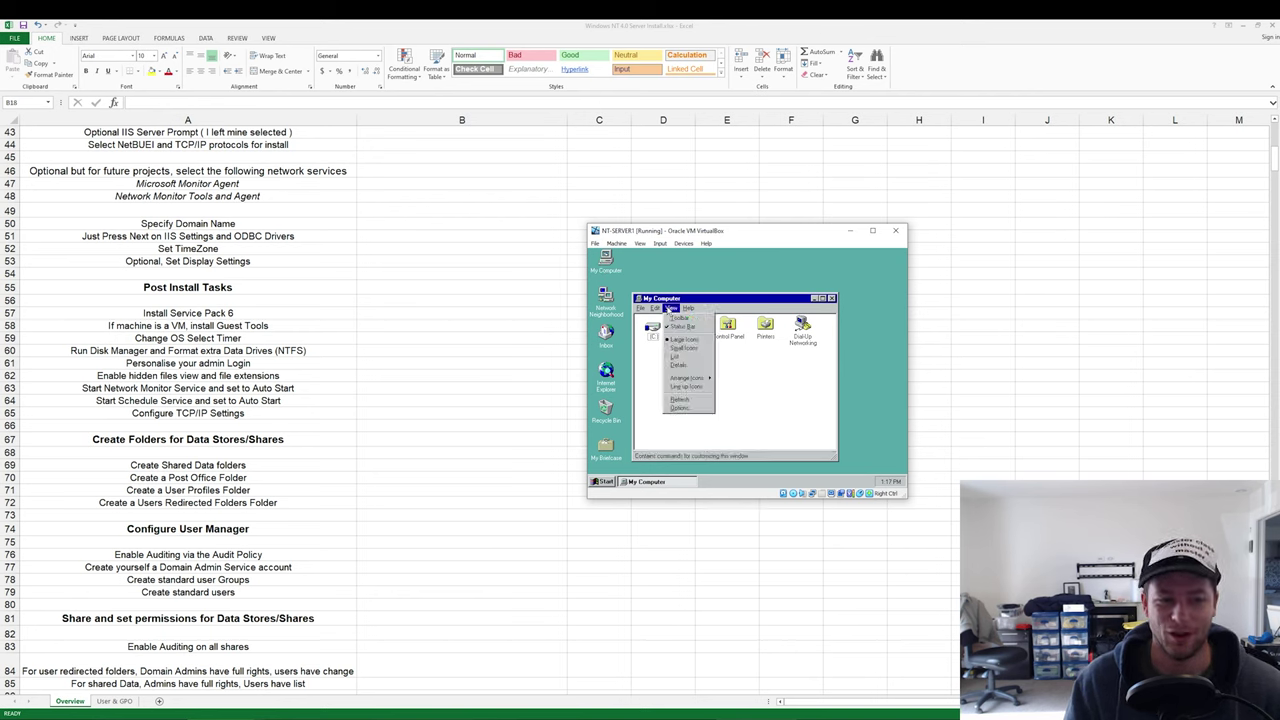
{"action": "left_click", "coordinate": [676, 320]}
Set folder options to browse in a single window and show known file extensions
{"action": "left_click", "coordinate": [670, 308]}
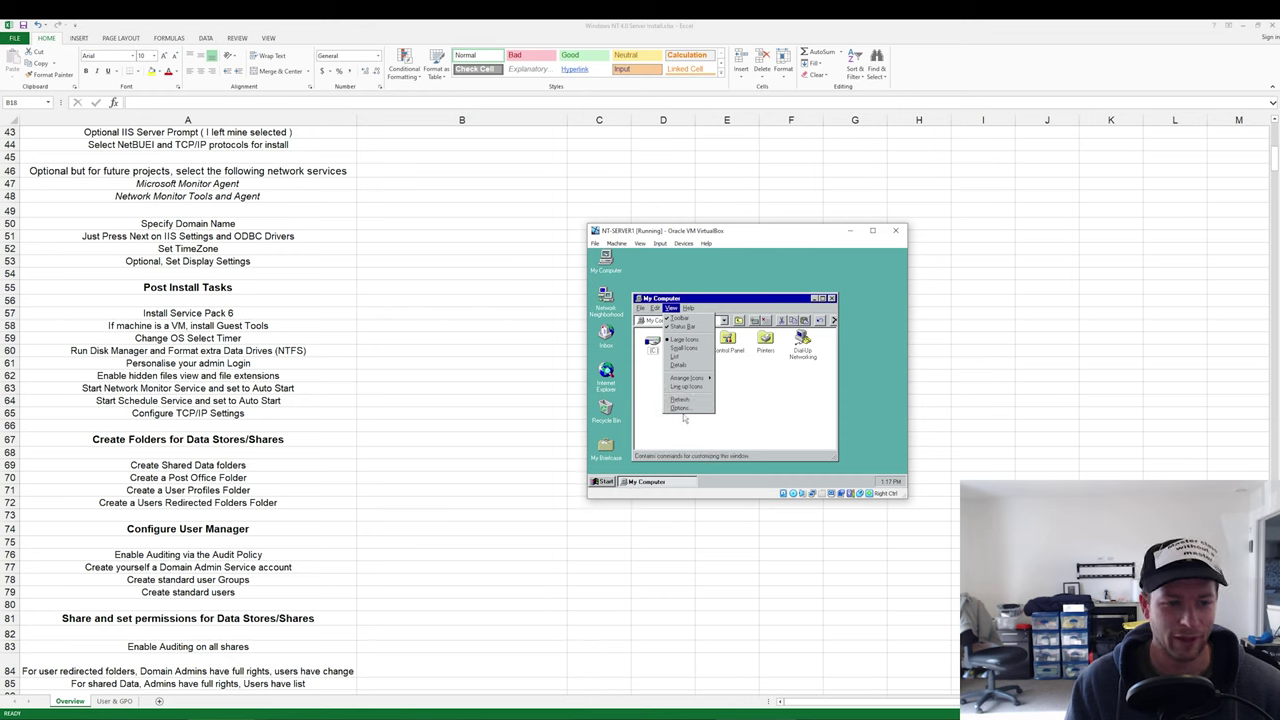
{"action": "left_click", "coordinate": [681, 413]}
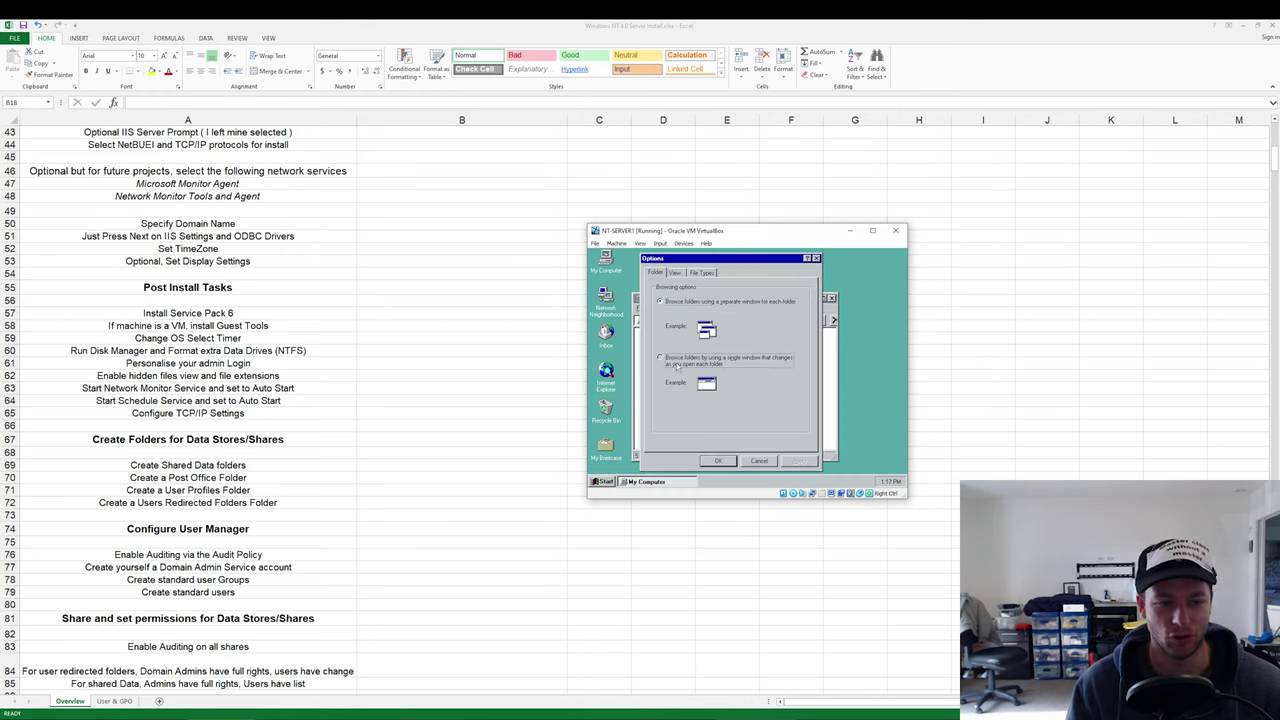
{"action": "left_click", "coordinate": [799, 461]}
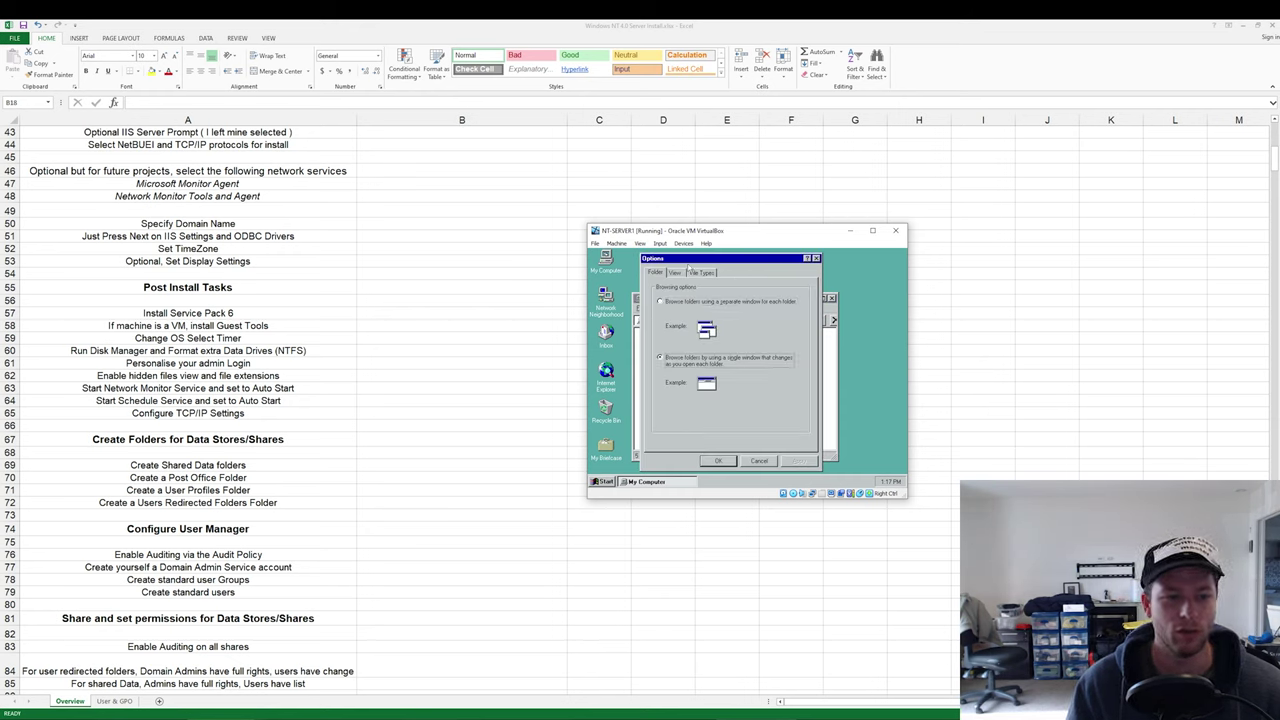
{"action": "left_click", "coordinate": [683, 272]}
{"action": "left_click", "coordinate": [707, 387]}
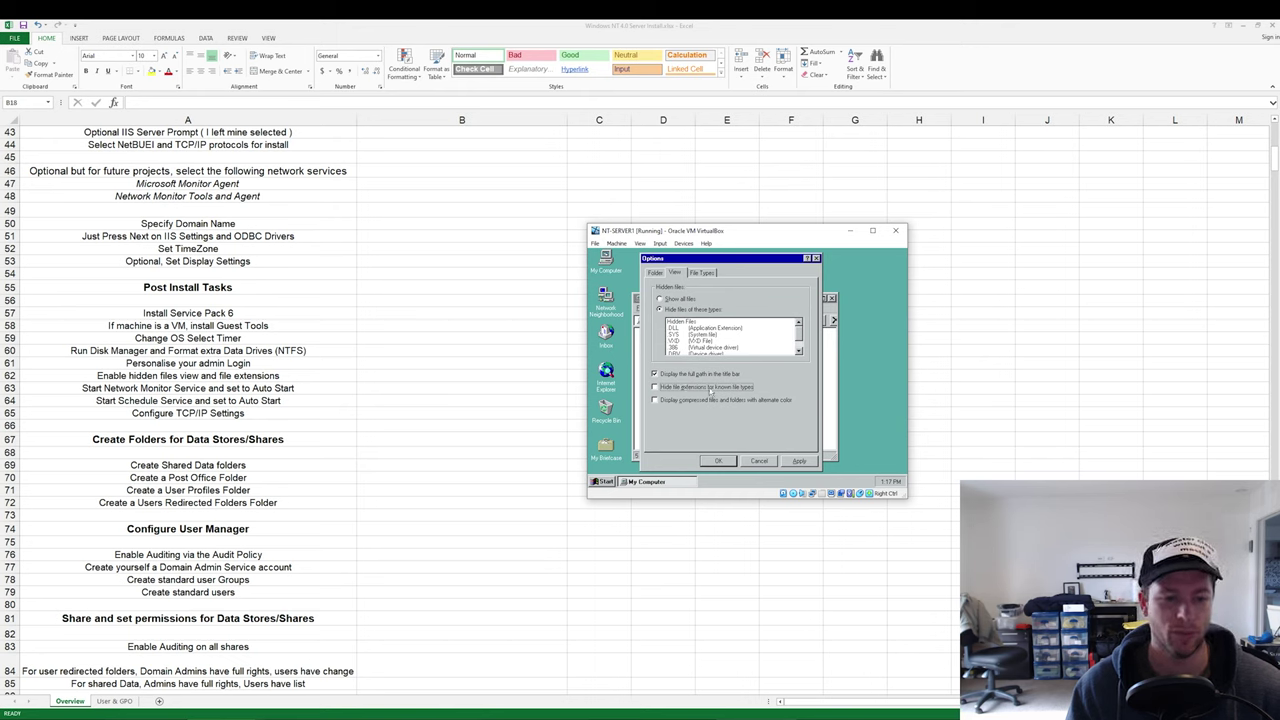
{"action": "left_click", "coordinate": [718, 462]}
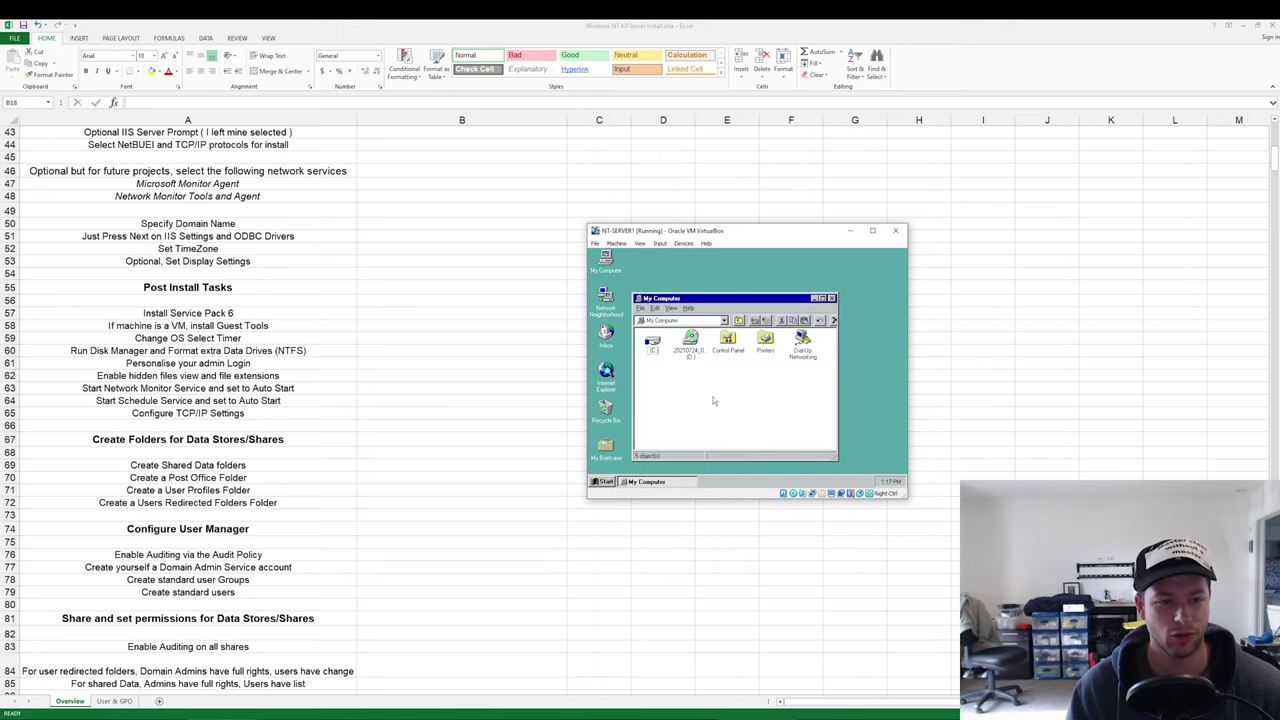
Copy ntsp6.exe from the CD's Service Packs folder onto the guest desktop
{"action": "left_click", "coordinate": [701, 359]}
{"action": "double_click", "coordinate": [701, 359]}
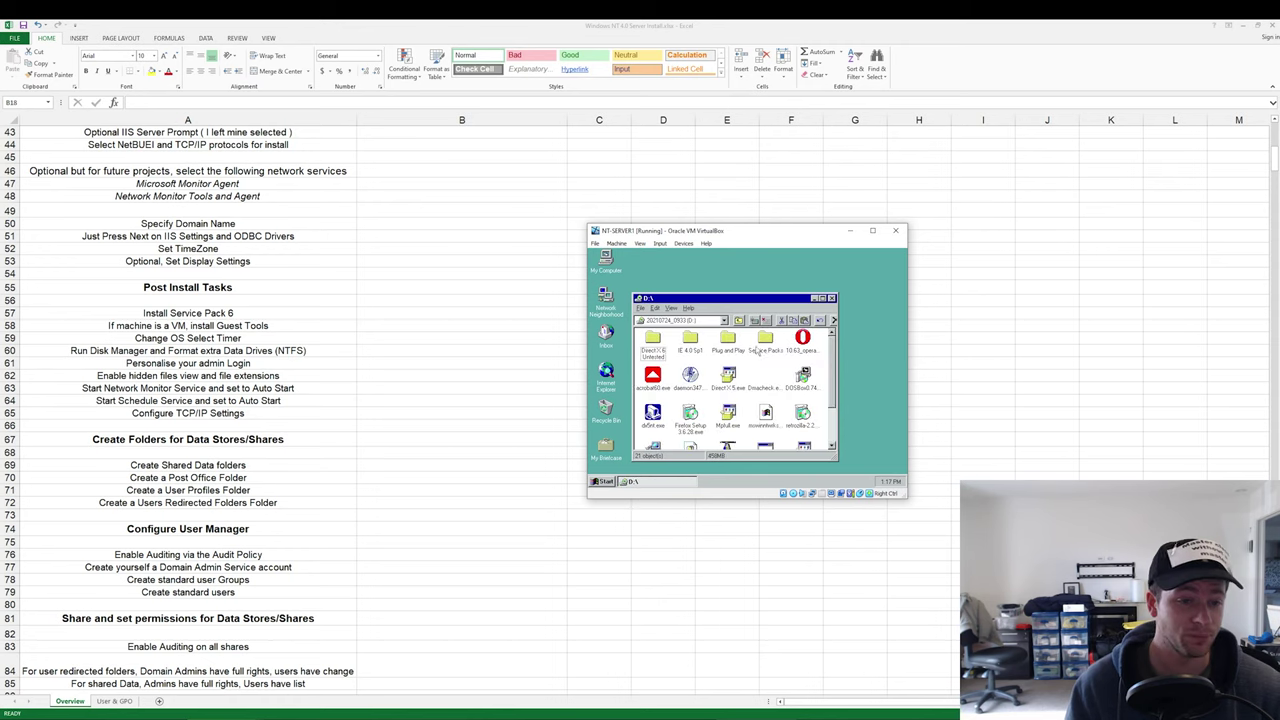
{"action": "double_click", "coordinate": [778, 352]}
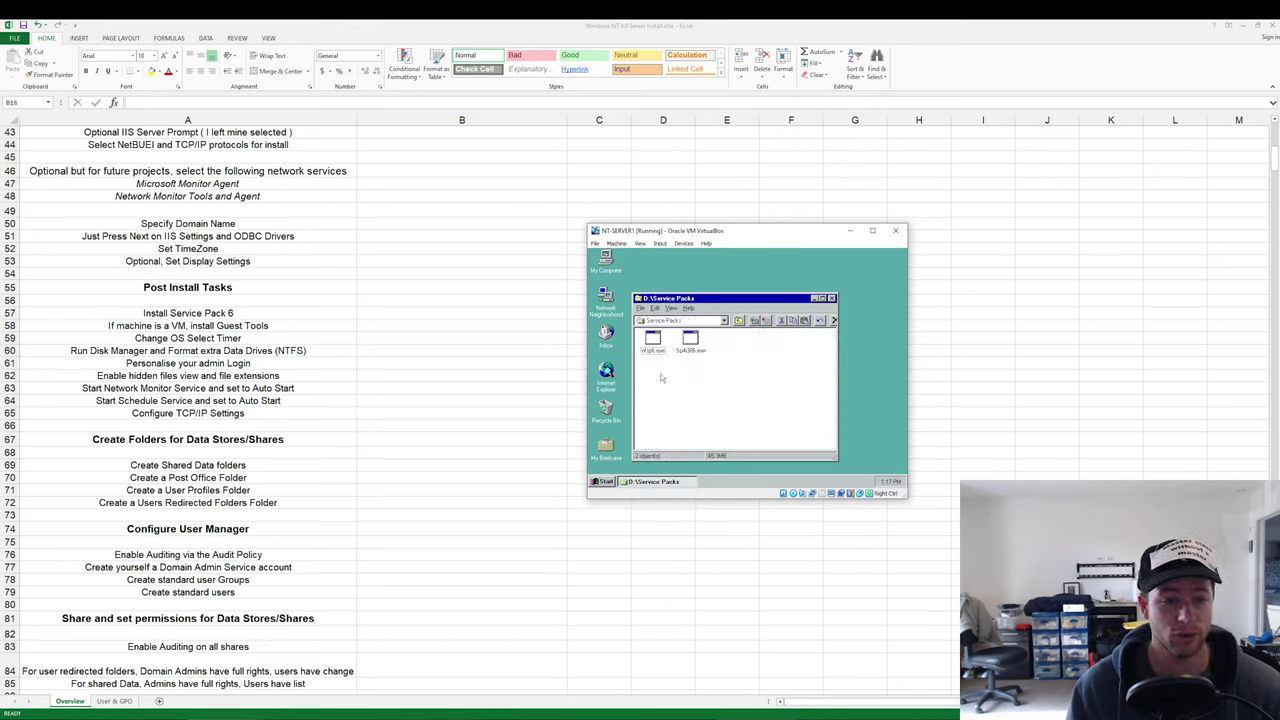
{"action": "left_click_drag", "start_coordinate": [655, 342], "coordinate": [663, 270]}
{"action": "left_click", "coordinate": [831, 298]}
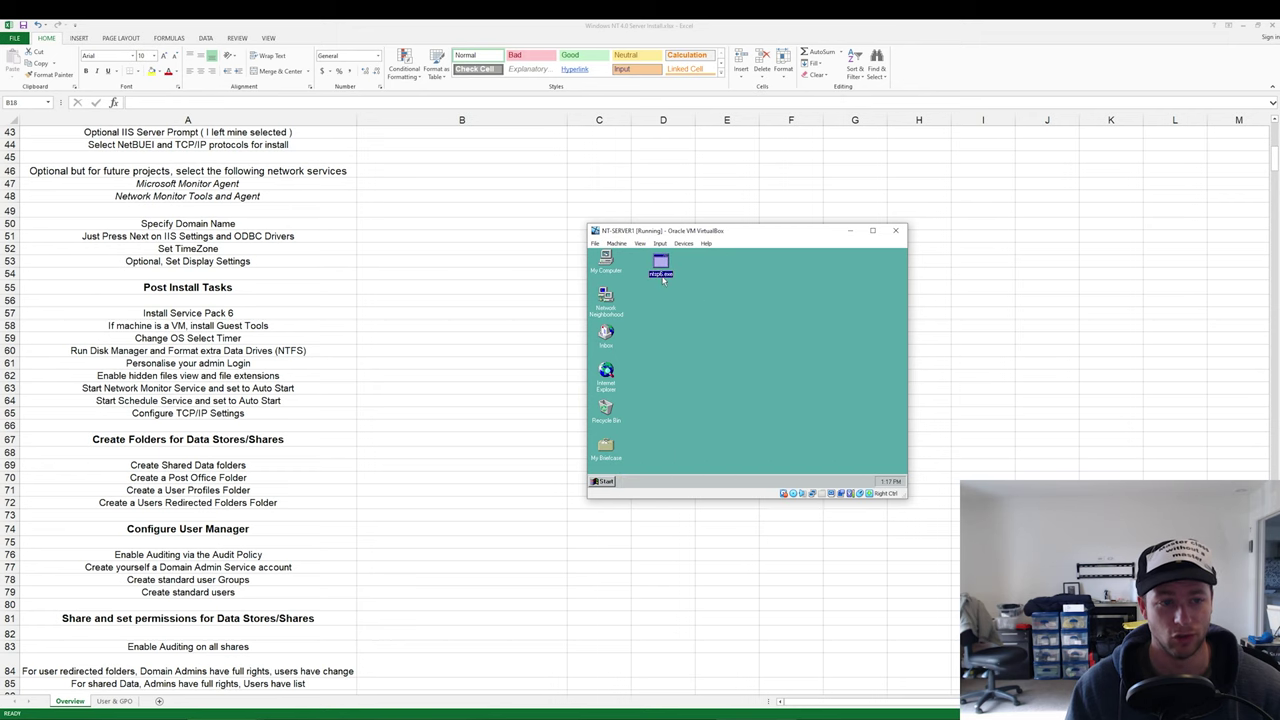
Install Service Pack 6 without uninstall backup files and restart the guest
{"action": "double_click", "coordinate": [661, 266]}
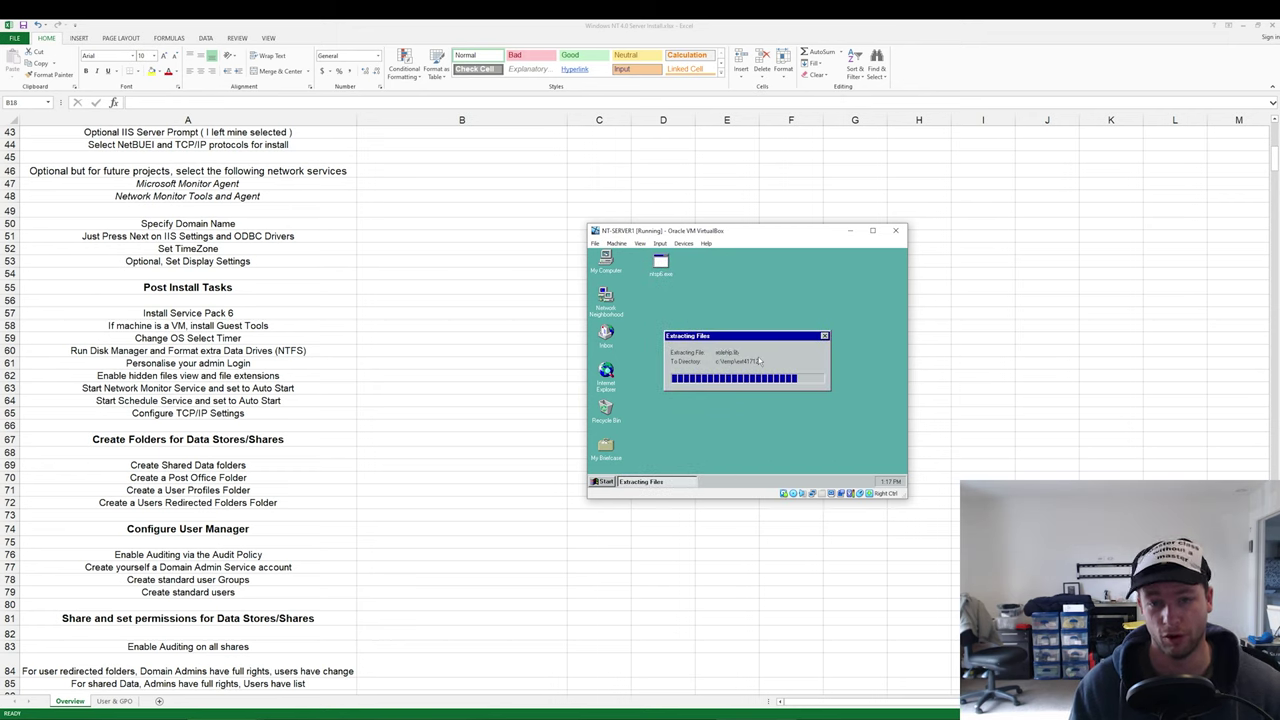
{"action": "left_click", "coordinate": [690, 410]}
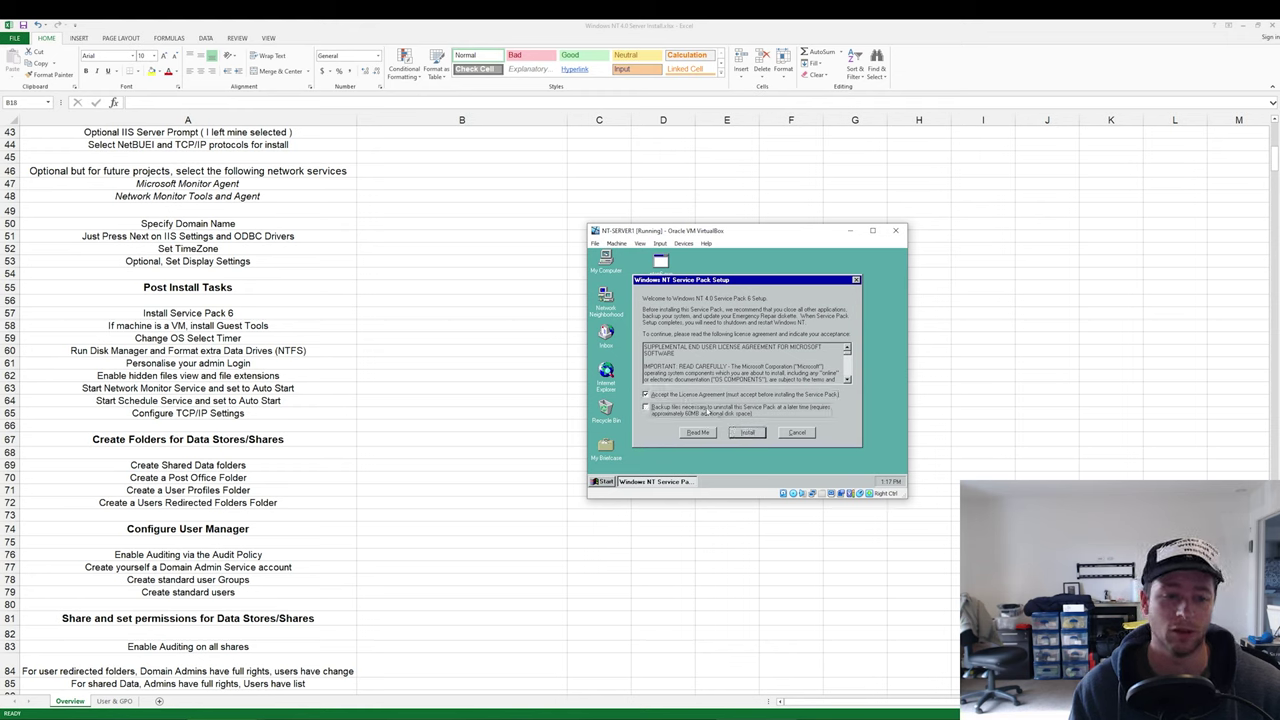
{"action": "left_click", "coordinate": [748, 432]}
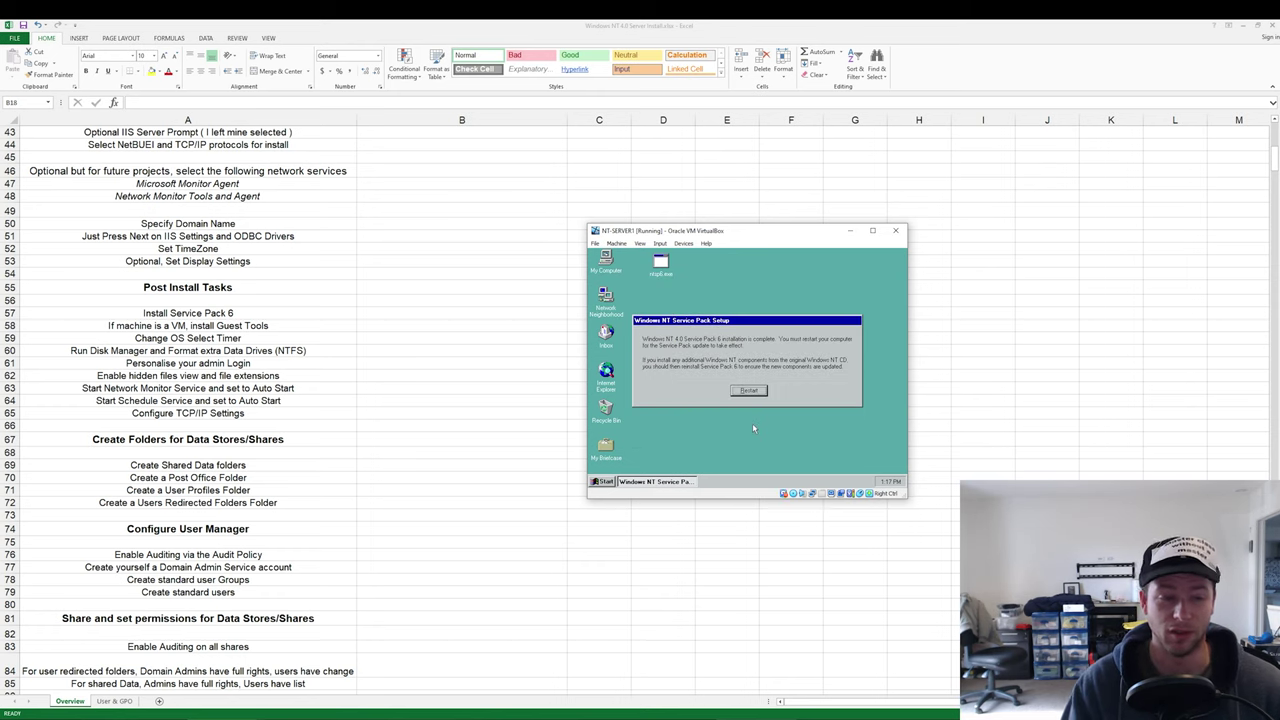
{"action": "key", "text": "Escape"}
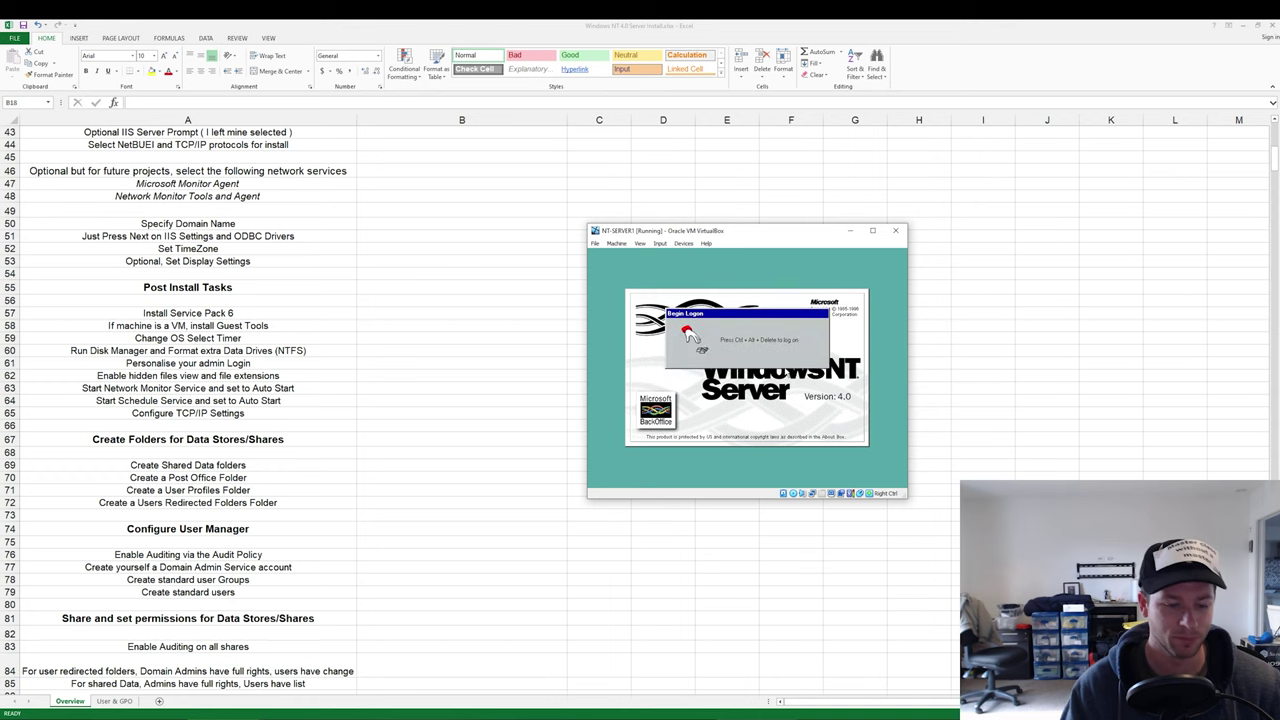
Log on to the guest as administrator and insert the Guest Additions CD image
{"action": "key", "text": "ctrl+Delete"}
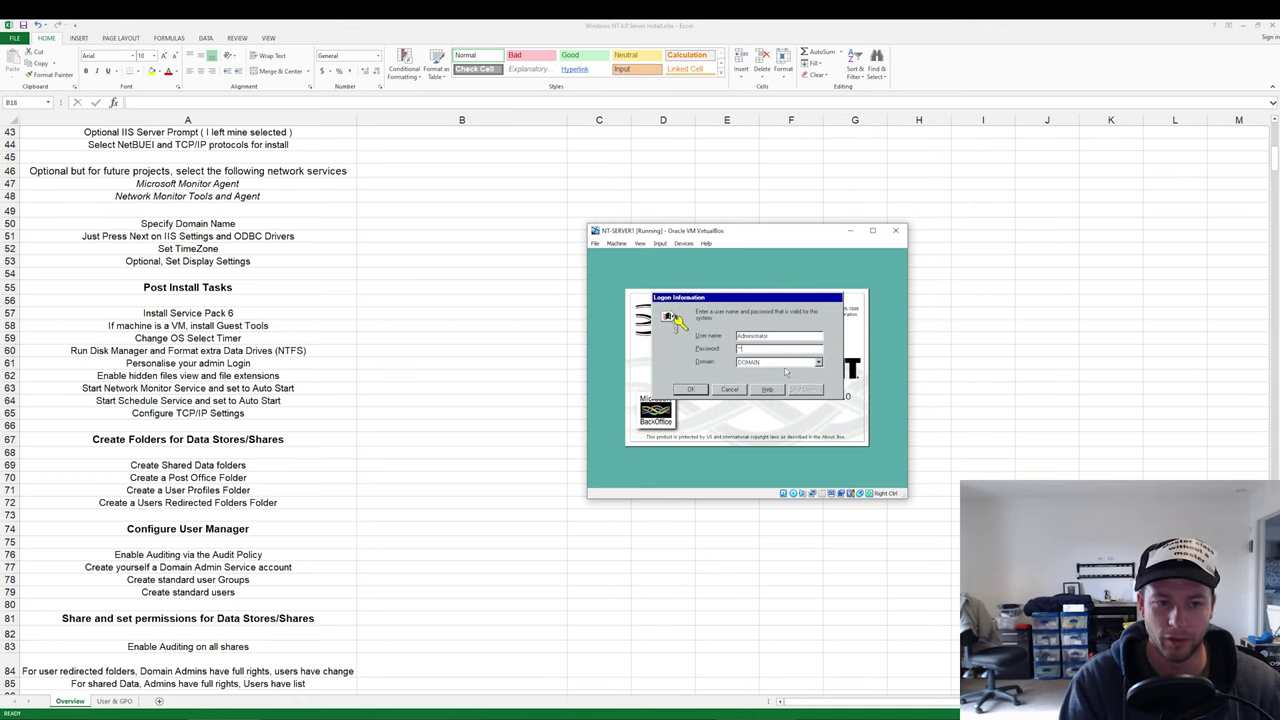
{"action": "key", "text": "Return"}
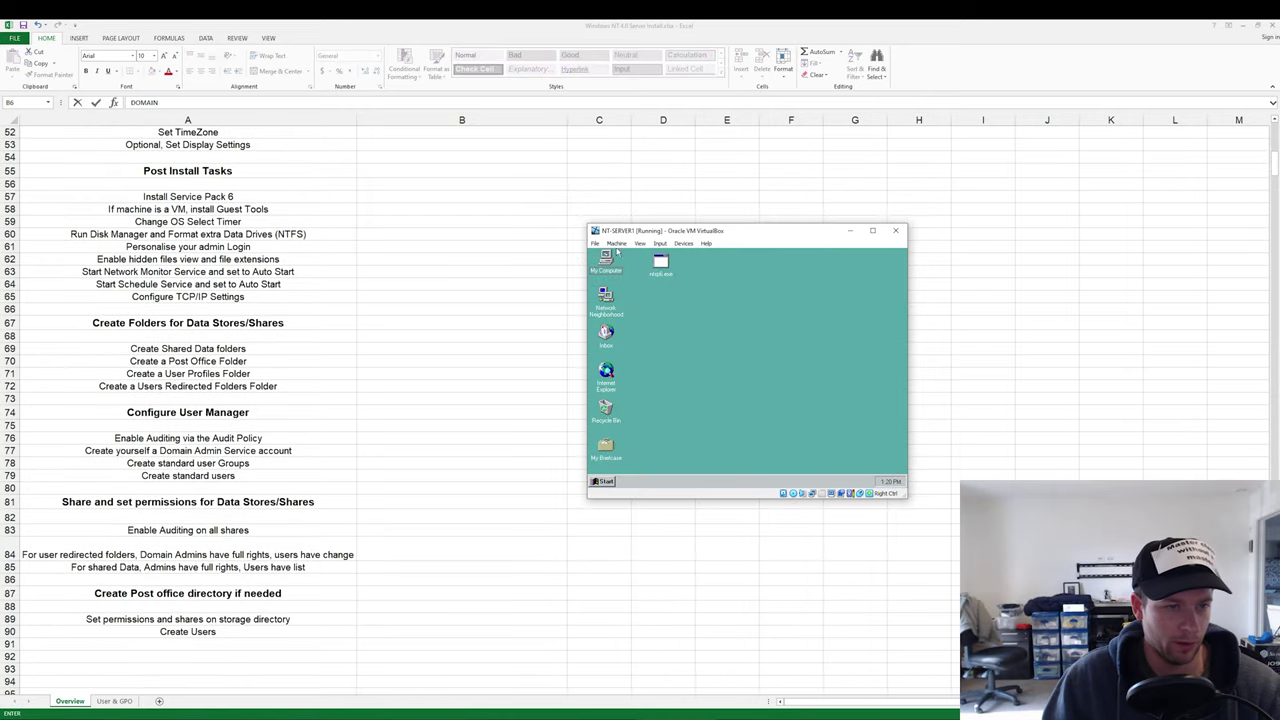
{"action": "left_click", "coordinate": [683, 243]}
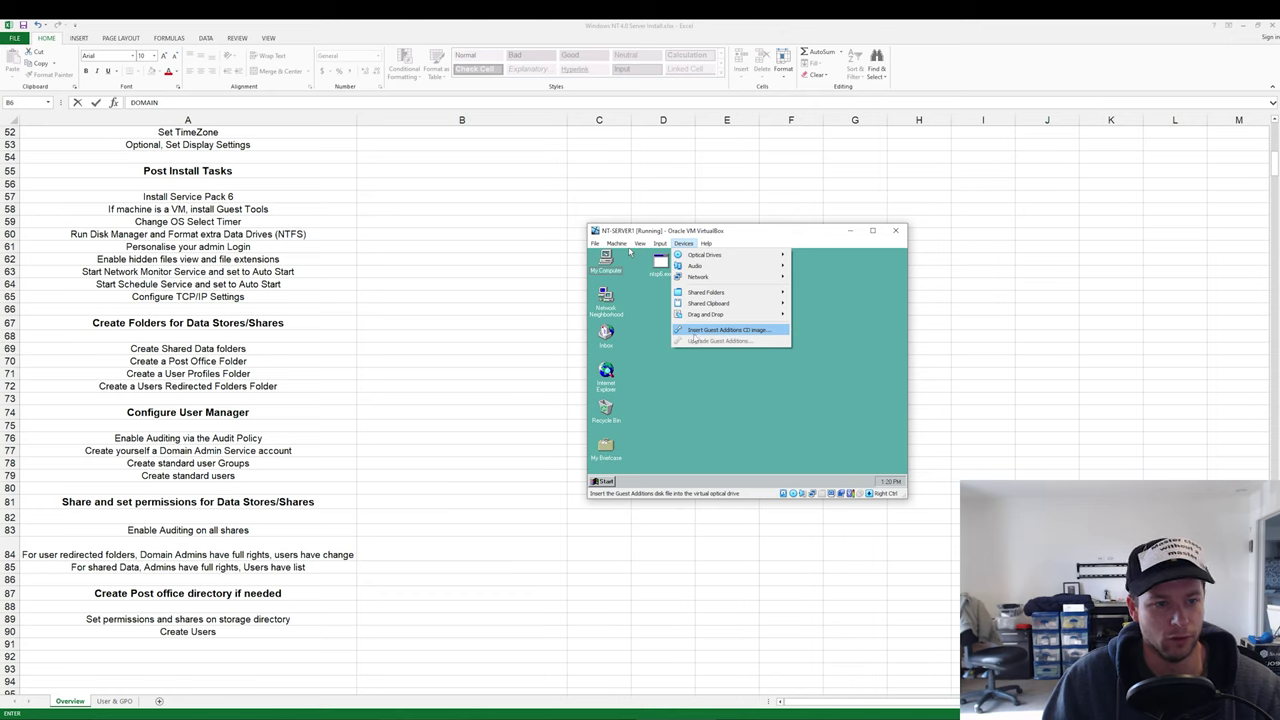
{"action": "left_click", "coordinate": [701, 330]}
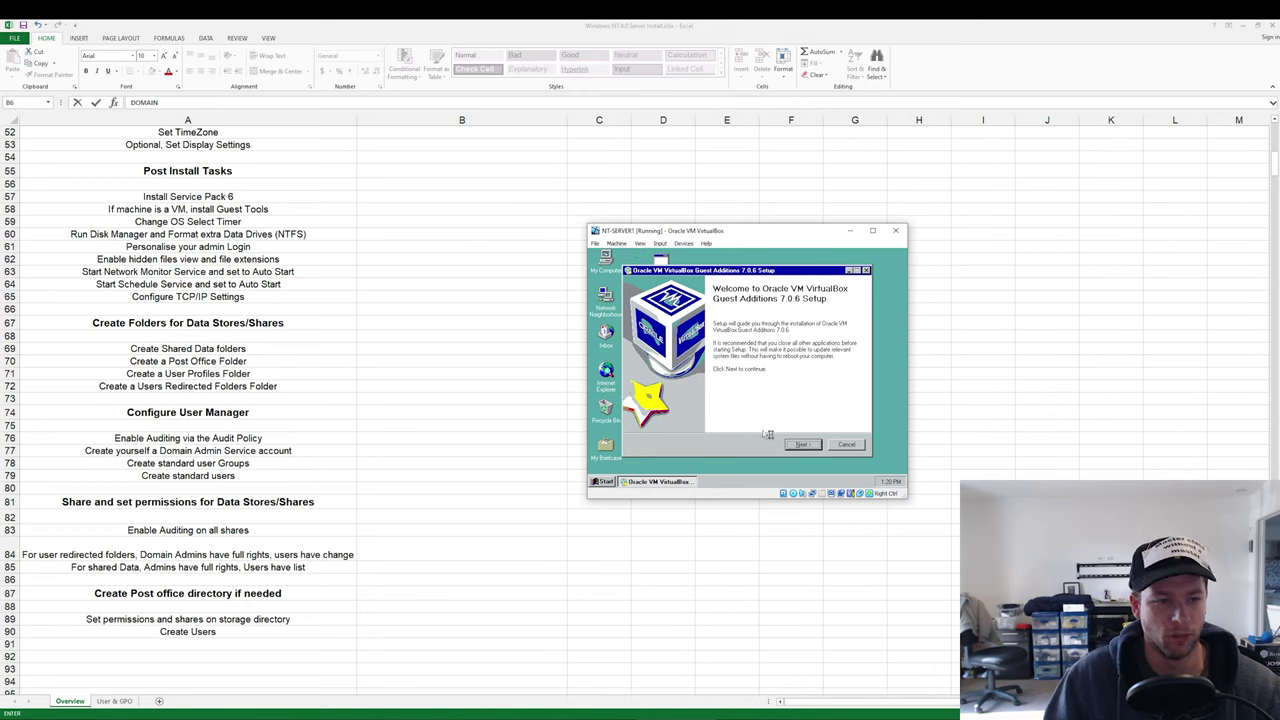
Install Guest Additions 7.0.6 to the default location and reboot the guest
{"action": "left_click", "coordinate": [801, 445]}
{"action": "left_click", "coordinate": [802, 445]}
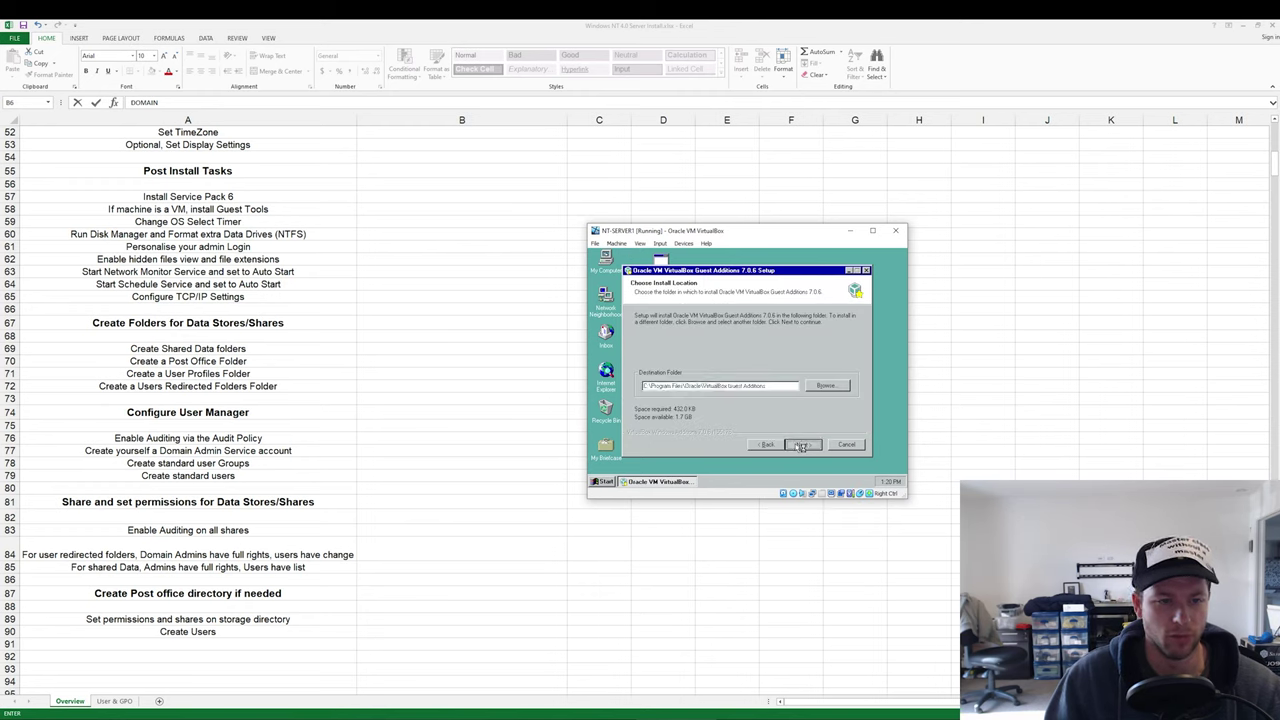
{"action": "left_click", "coordinate": [801, 445]}
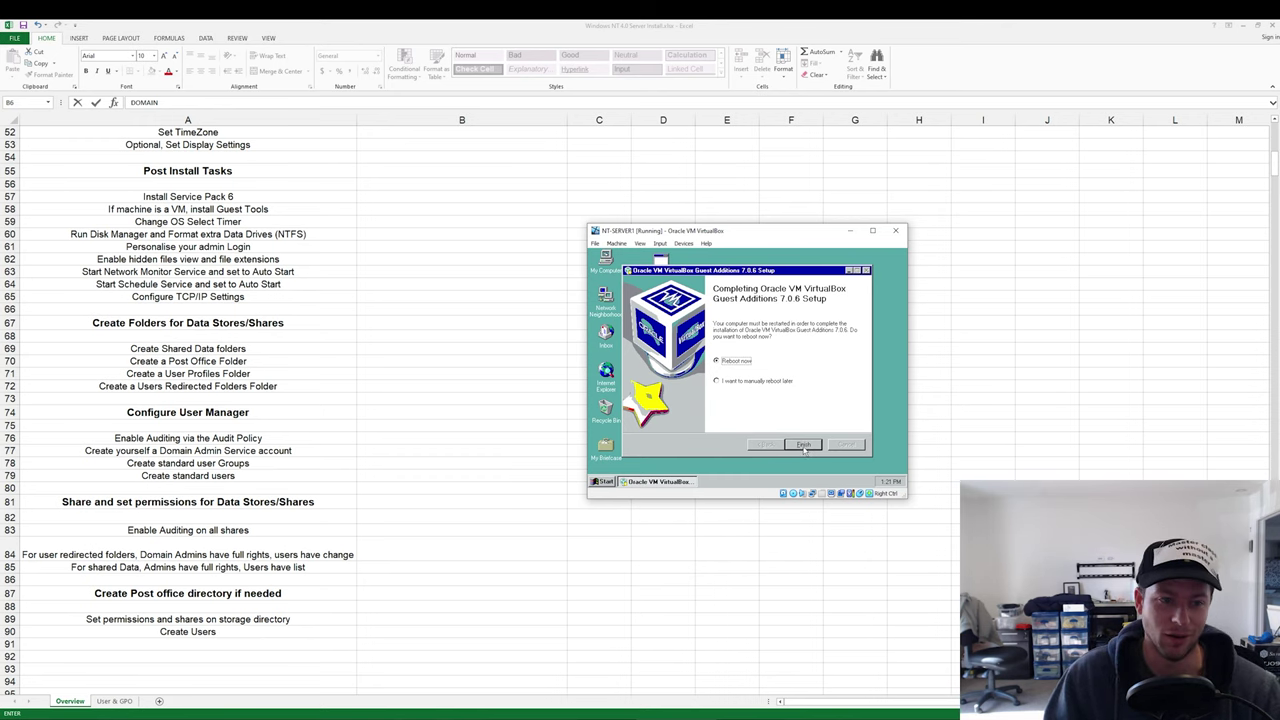
{"action": "left_click", "coordinate": [803, 445]}
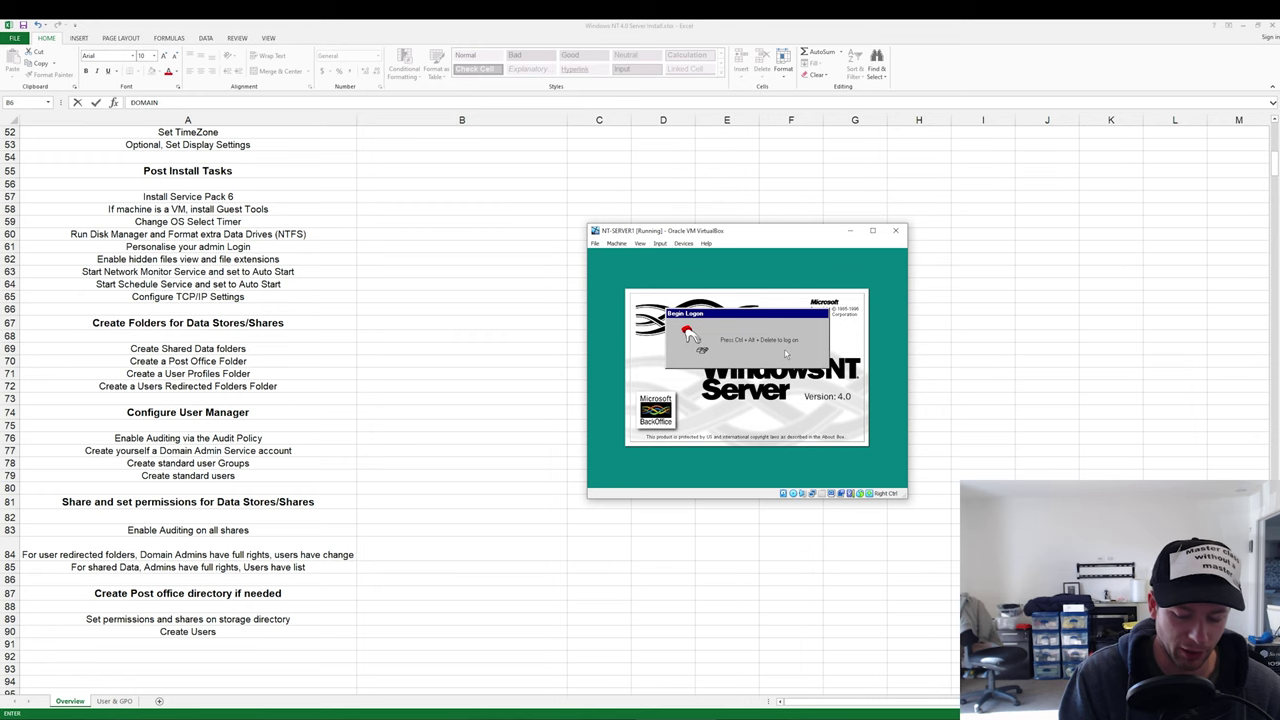
Log on to the guest as administrator and dismiss the Welcome to Windows NT screen
{"action": "key", "text": "ctrl+alt+Delete"}
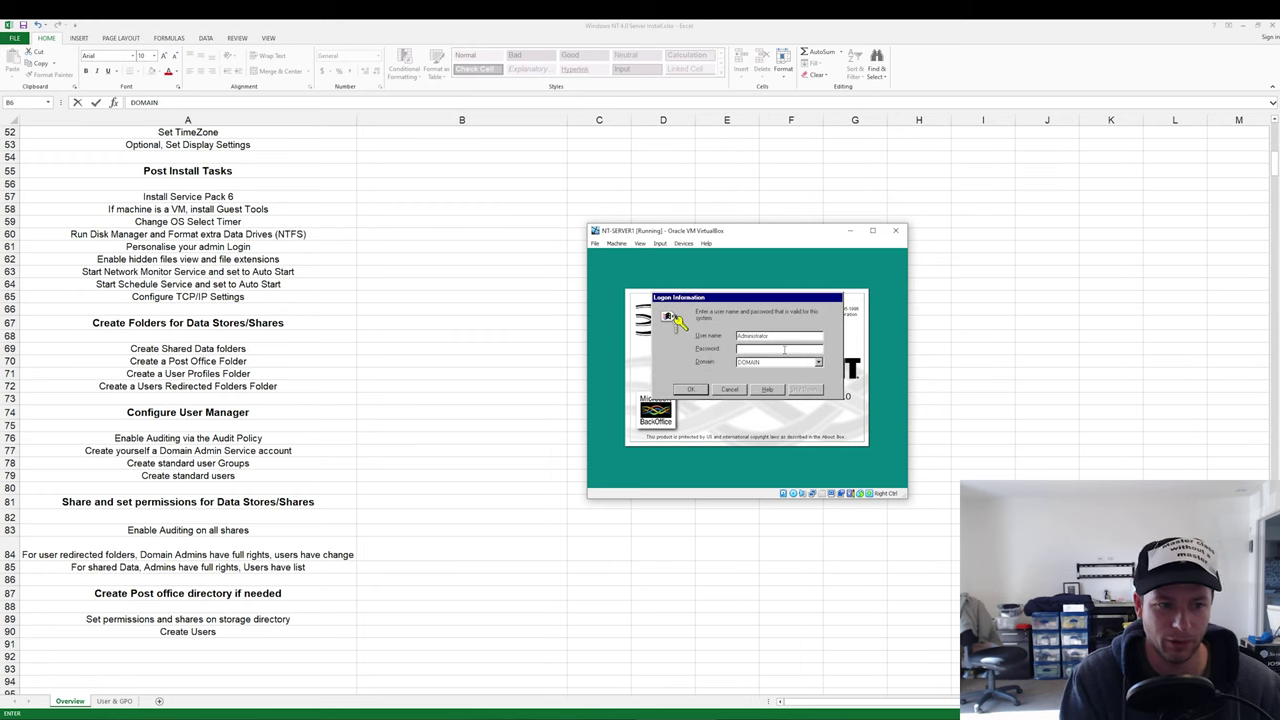
{"action": "type", "text": "****"}
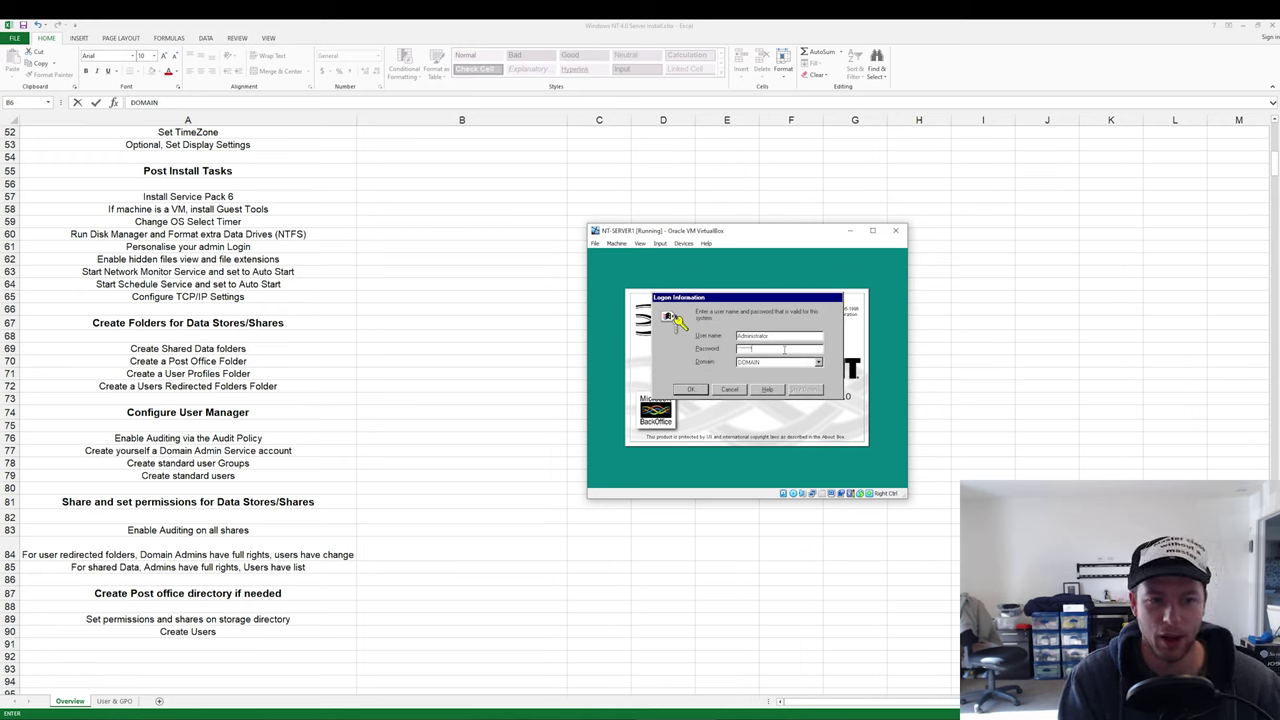
{"action": "key", "text": "Return"}
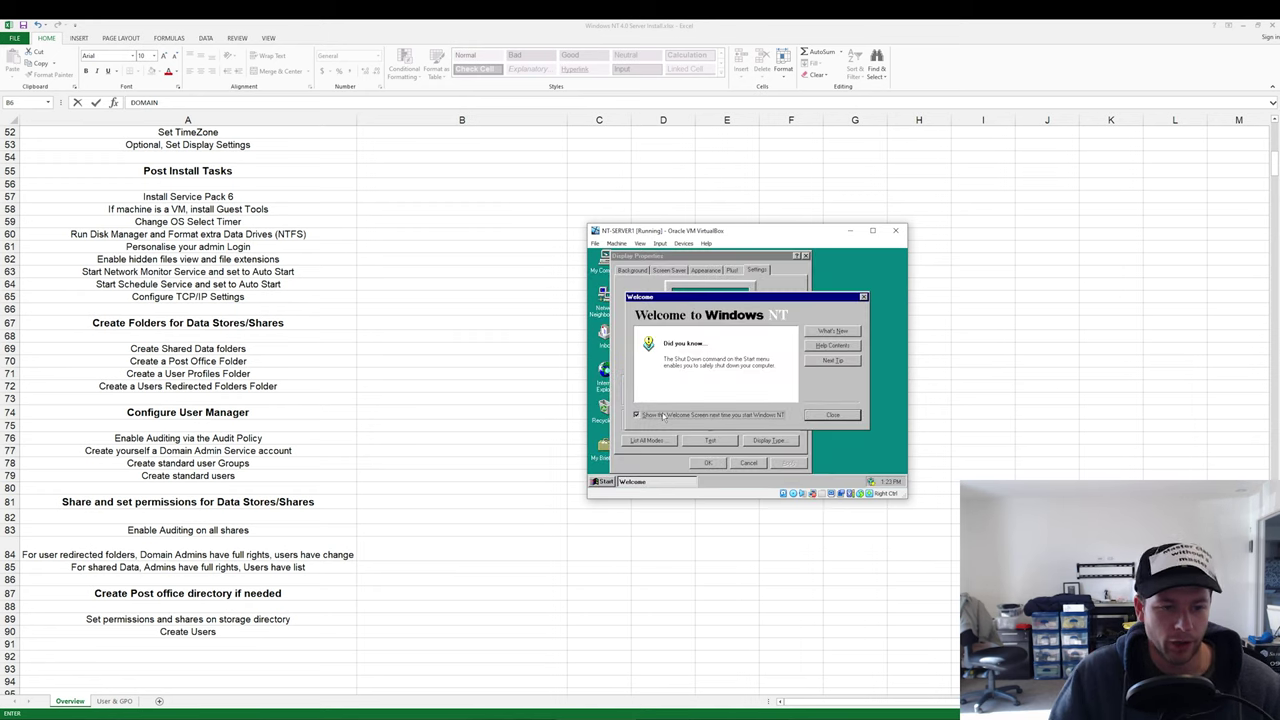
{"action": "left_click", "coordinate": [832, 414]}
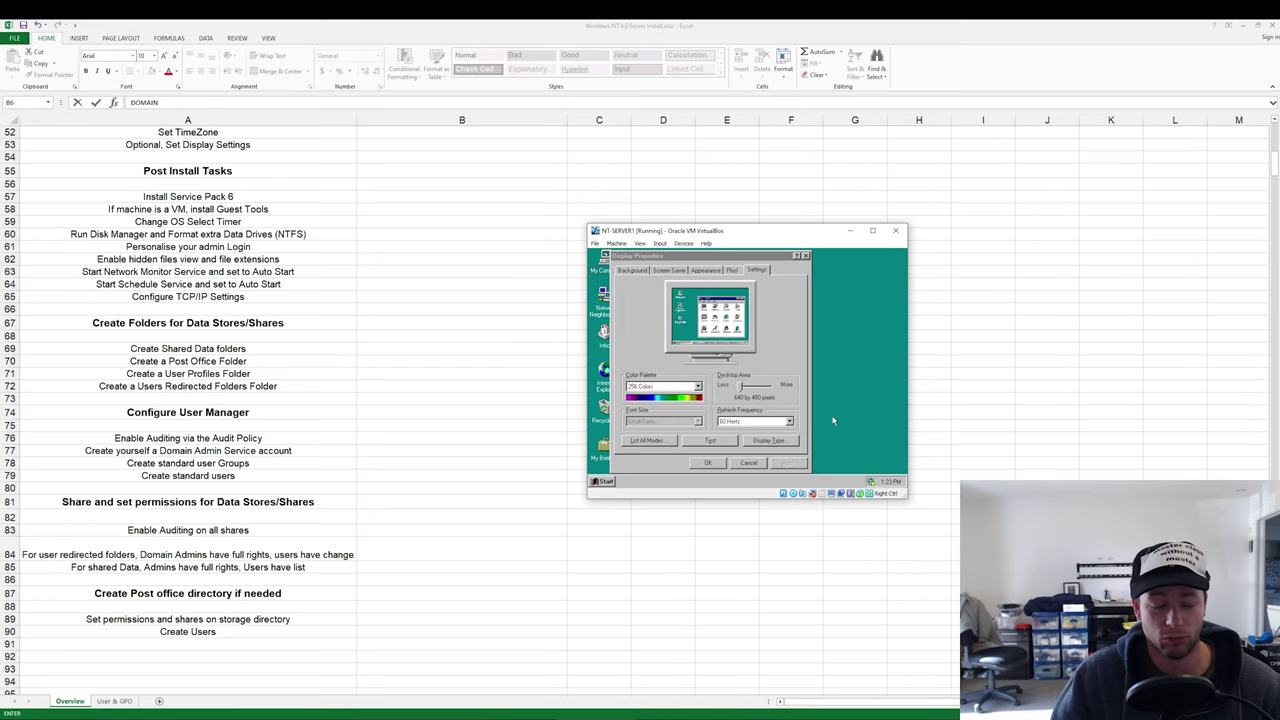
Set the guest display to True Color at 1024 by 768 and apply it
{"action": "left_click", "coordinate": [675, 388]}
{"action": "left_click", "coordinate": [650, 414]}
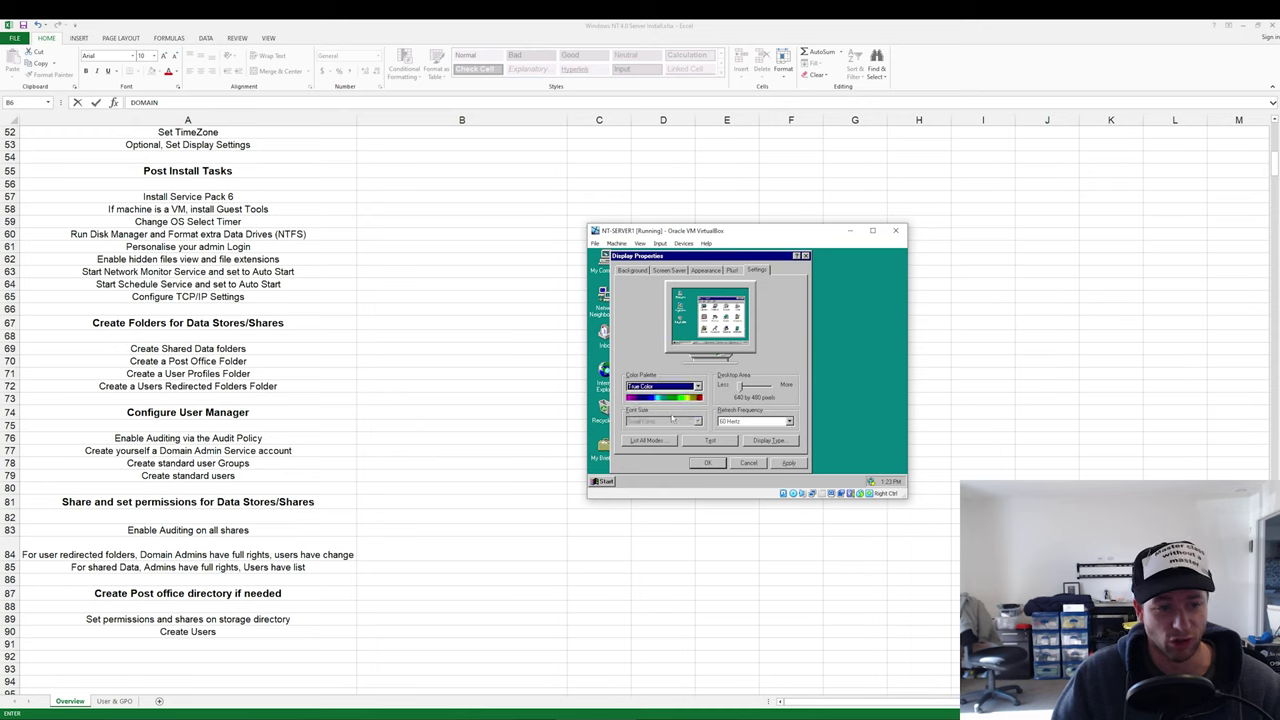
{"action": "left_click", "coordinate": [748, 390]}
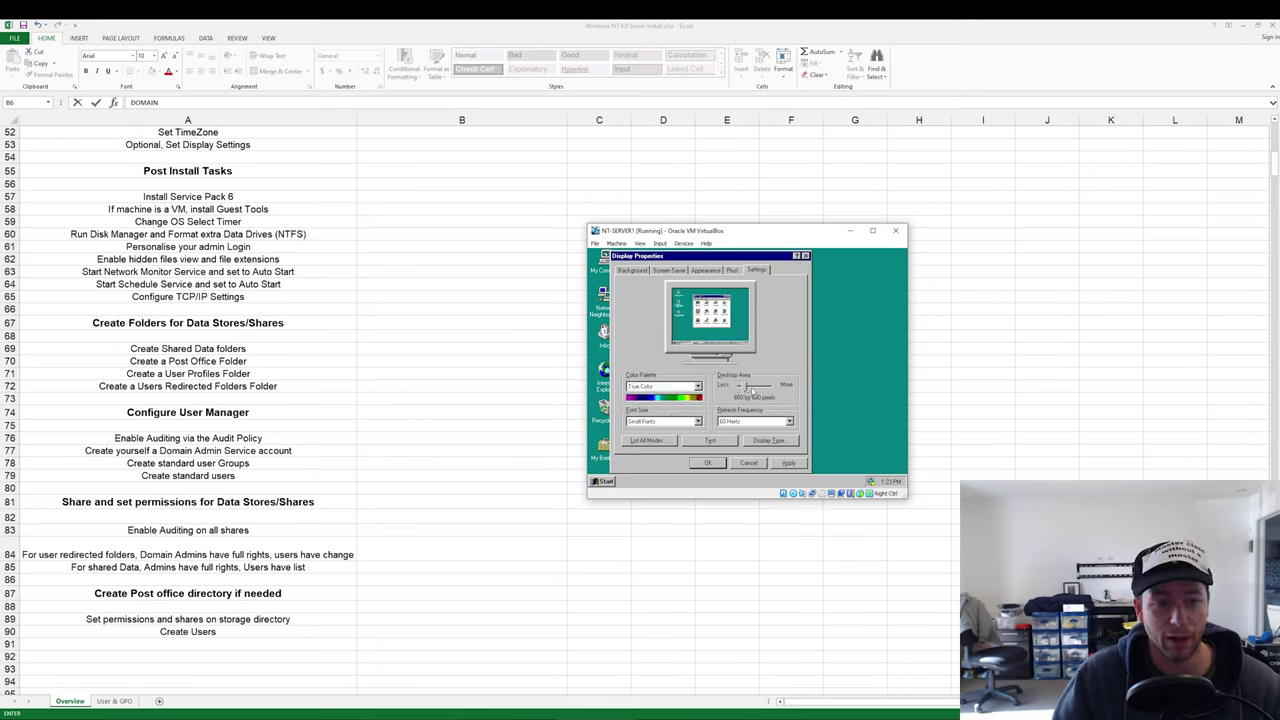
{"action": "left_click", "coordinate": [748, 389]}
{"action": "left_click", "coordinate": [788, 462]}
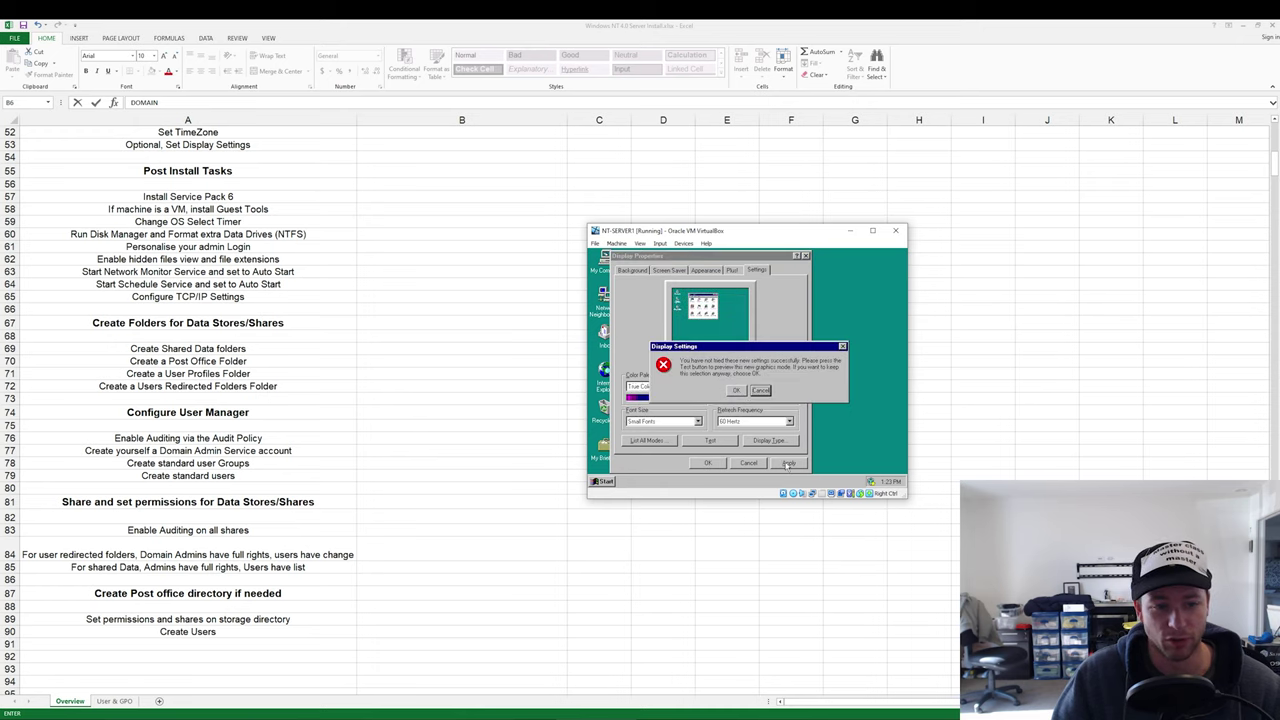
{"action": "left_click", "coordinate": [740, 397]}
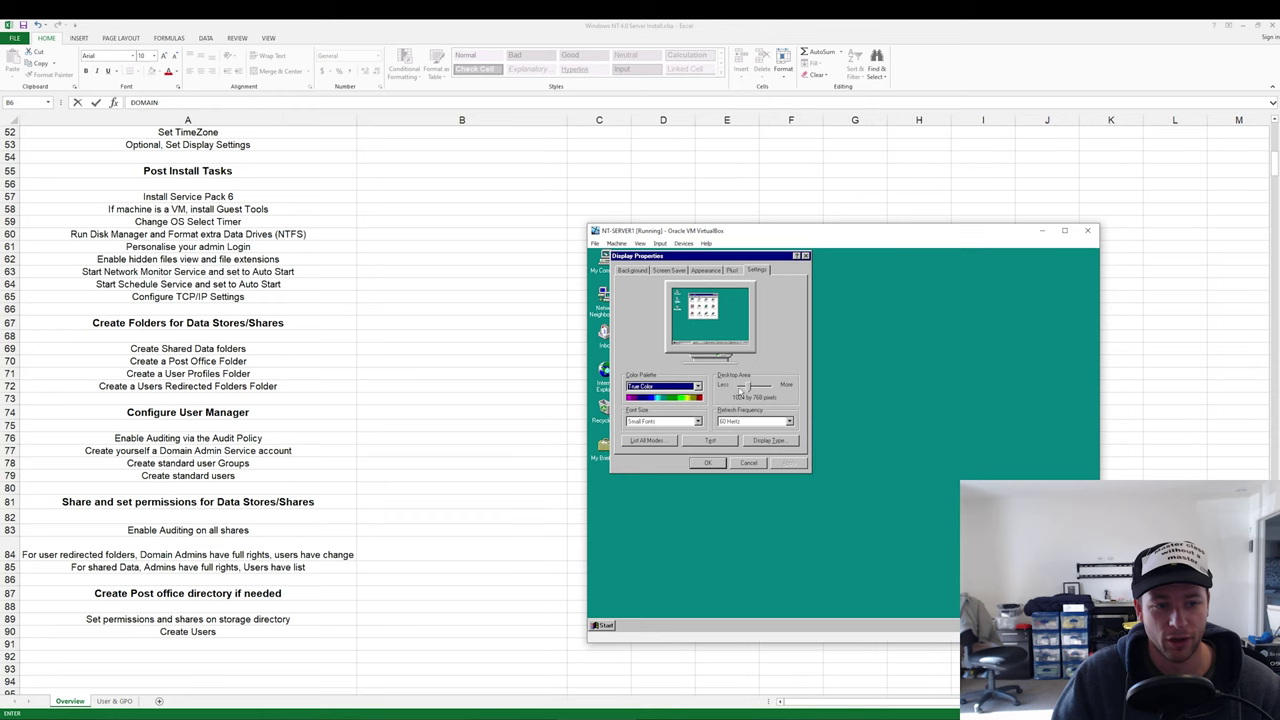
{"action": "left_click", "coordinate": [712, 464]}
Enlarge and reposition the VM window, then choose Shut Down in the guest
{"action": "left_click_drag", "start_coordinate": [588, 225], "coordinate": [388, 112]}
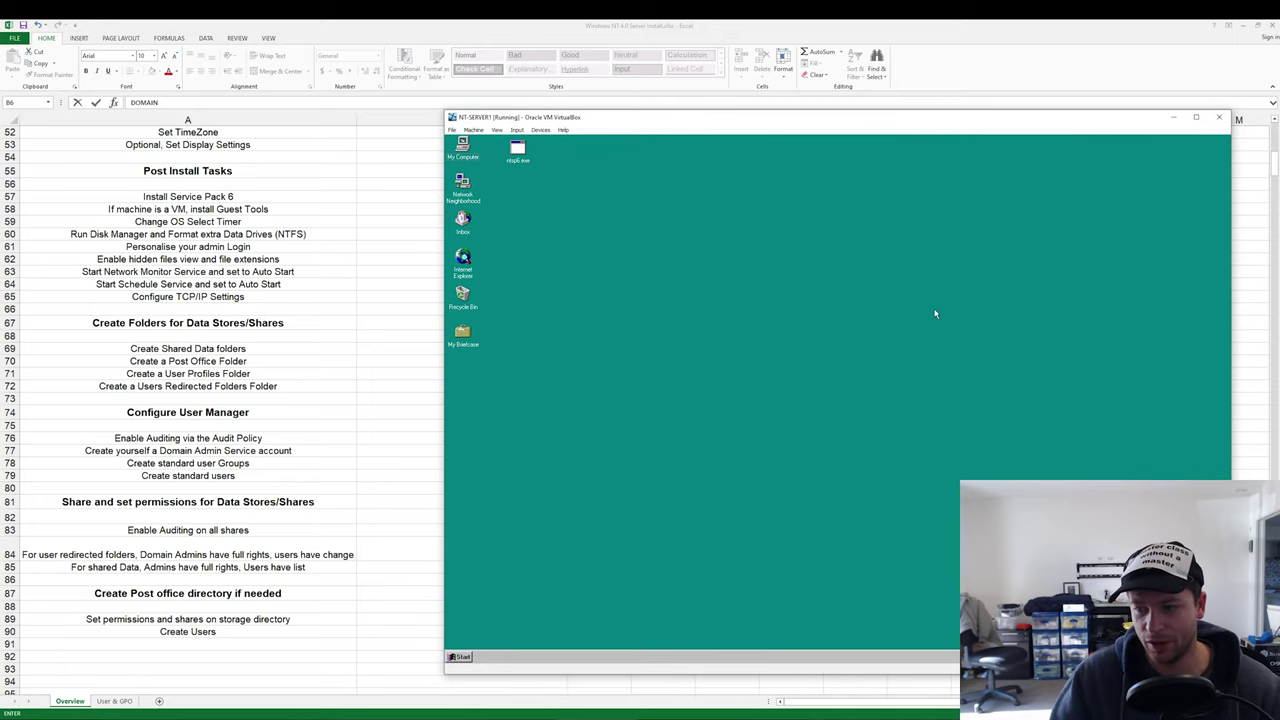
{"action": "left_click_drag", "start_coordinate": [724, 123], "coordinate": [662, 133]}
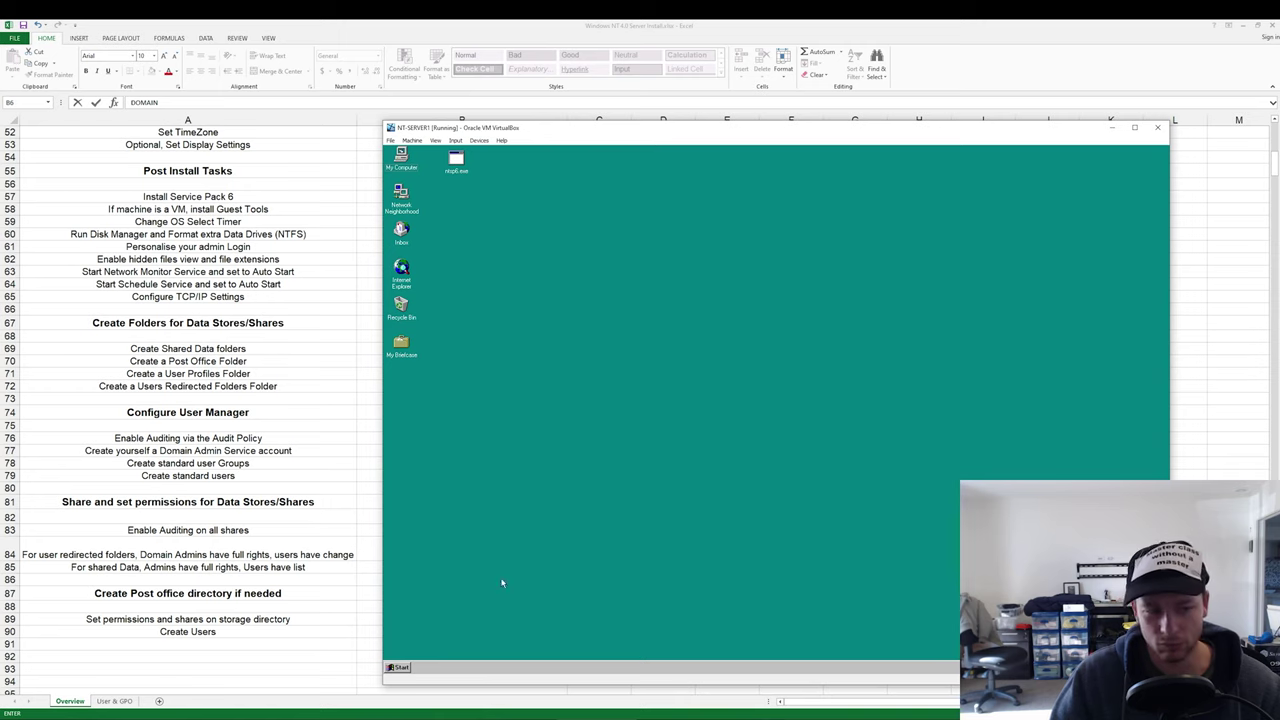
{"action": "left_click", "coordinate": [398, 667]}
{"action": "left_click", "coordinate": [425, 652]}
Shut down NT and add a hard disk to NT-SERVER1's IDE controller in Storage settings
{"action": "left_click", "coordinate": [740, 438]}
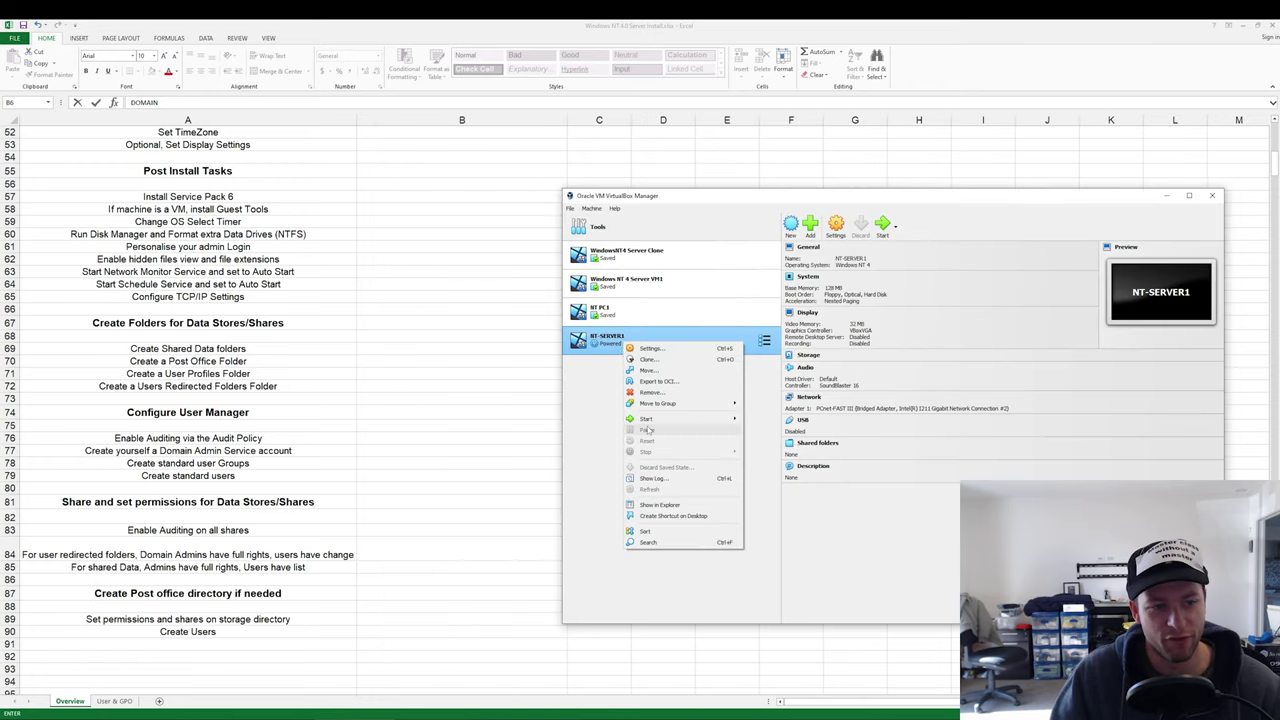
{"action": "left_click", "coordinate": [655, 349]}
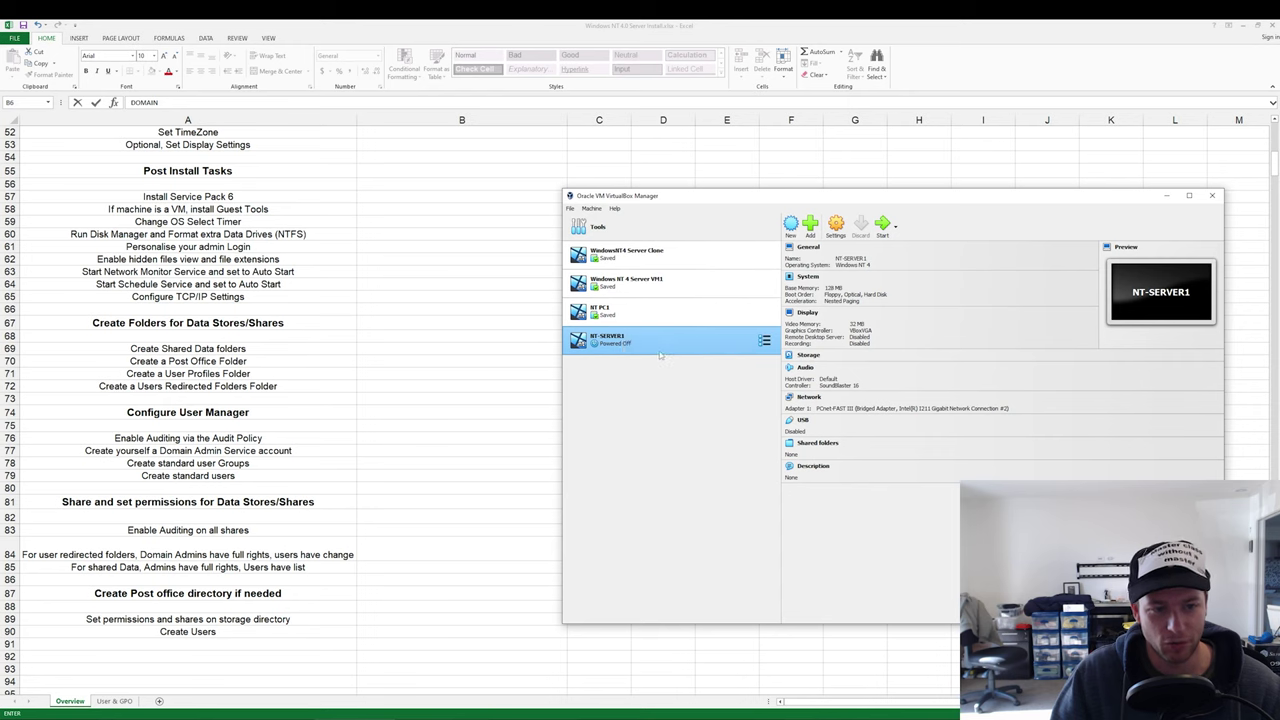
{"action": "left_click", "coordinate": [767, 360]}
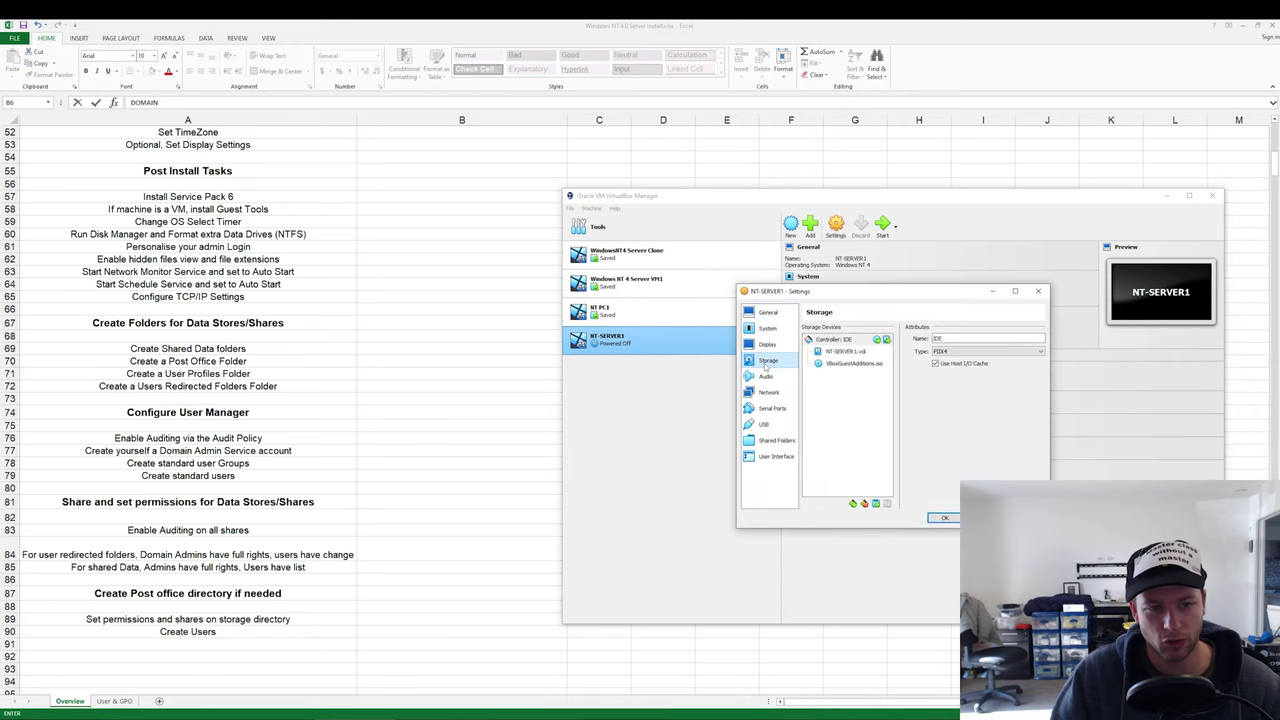
{"action": "left_click", "coordinate": [870, 339]}
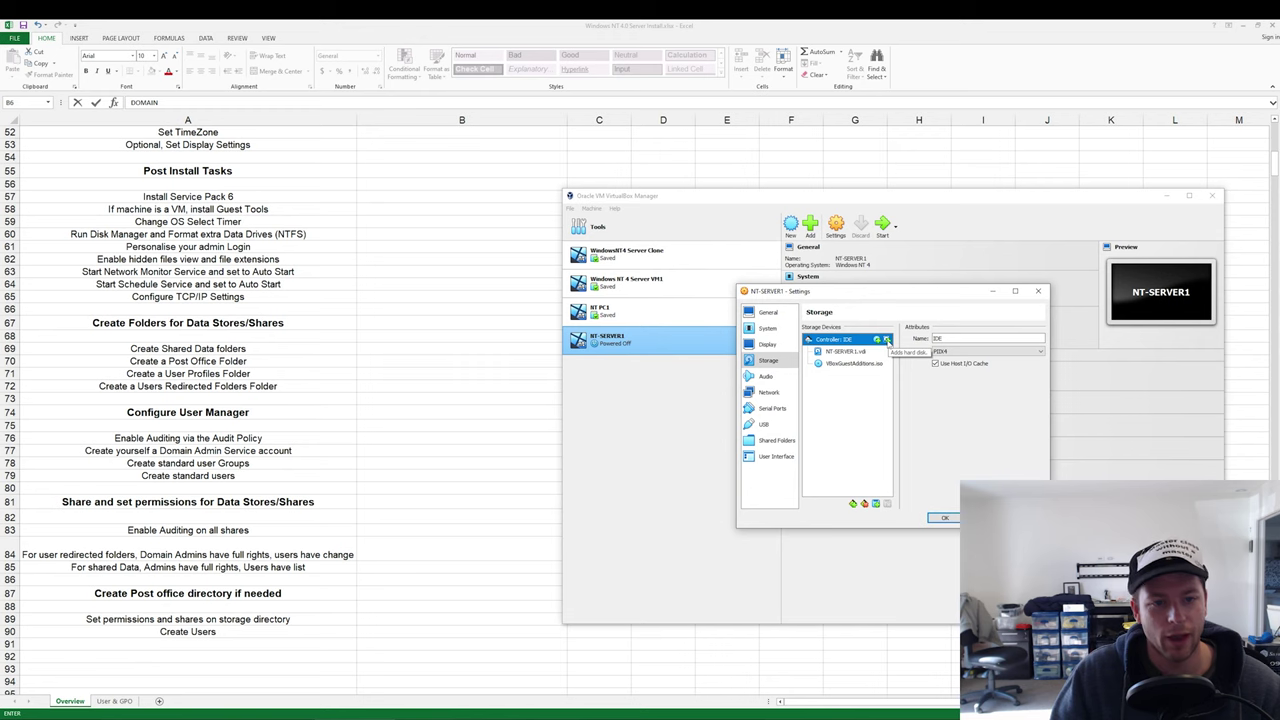
{"action": "left_click", "coordinate": [886, 341]}
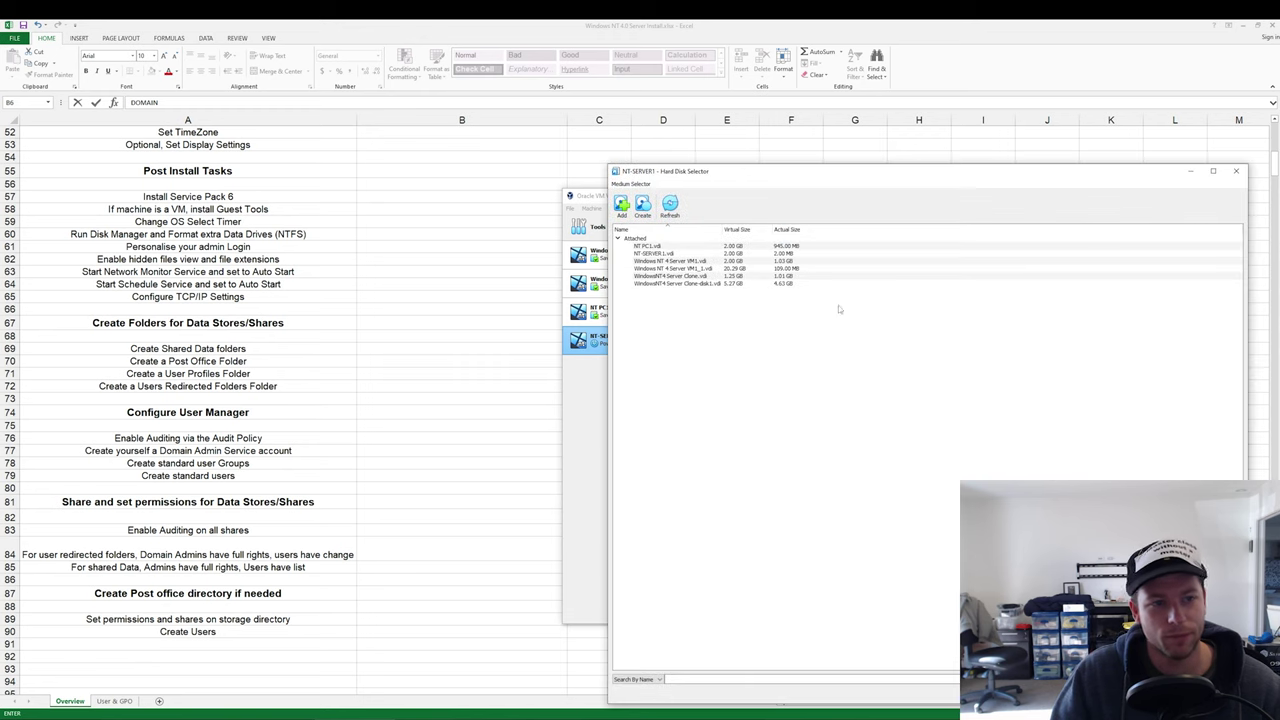
Create a dynamically allocated 32.74 GB VDI disk named NT-SERVER1_1.vdi
{"action": "left_click", "coordinate": [627, 207]}
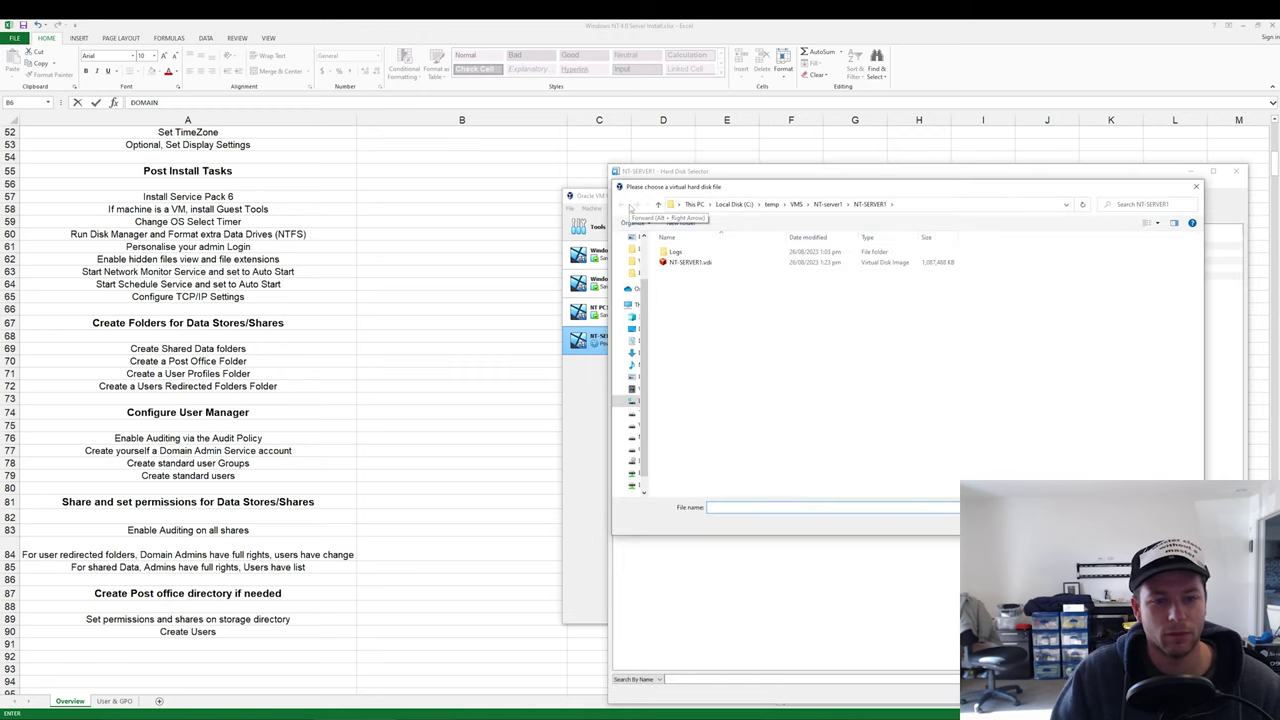
{"action": "key", "text": "Escape"}
{"action": "left_click", "coordinate": [642, 207]}
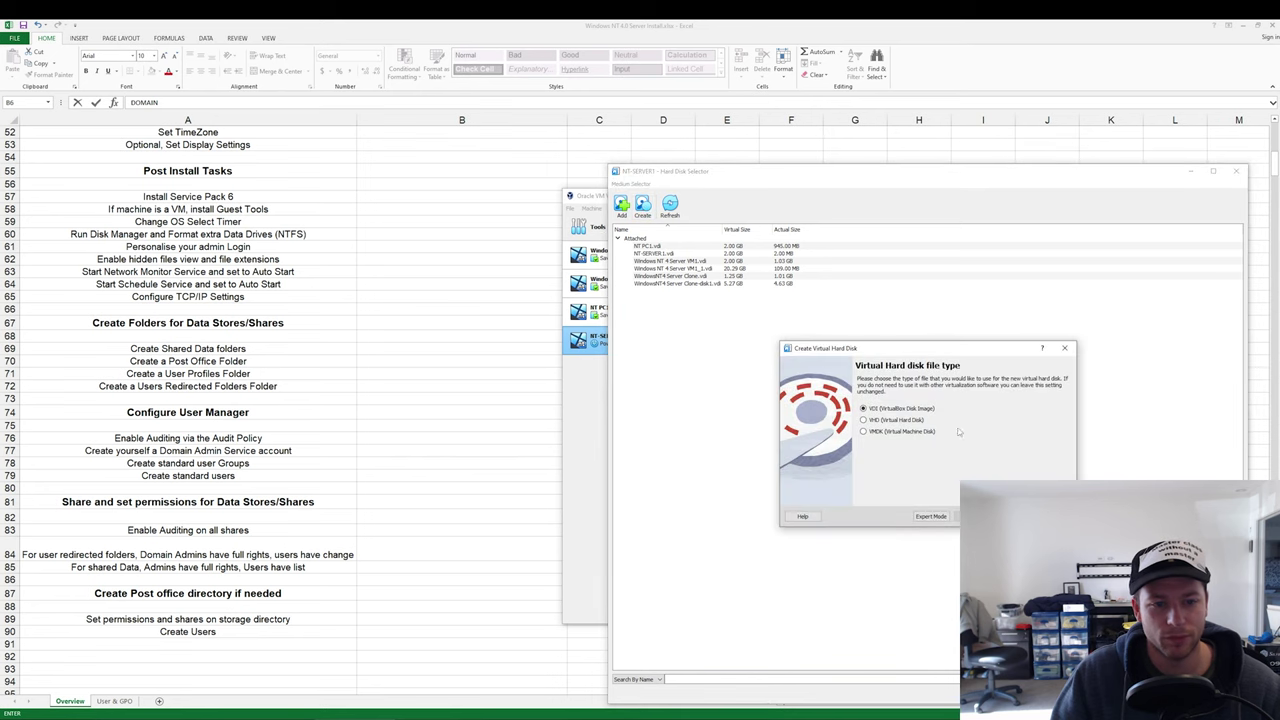
{"action": "key", "text": "Return"}
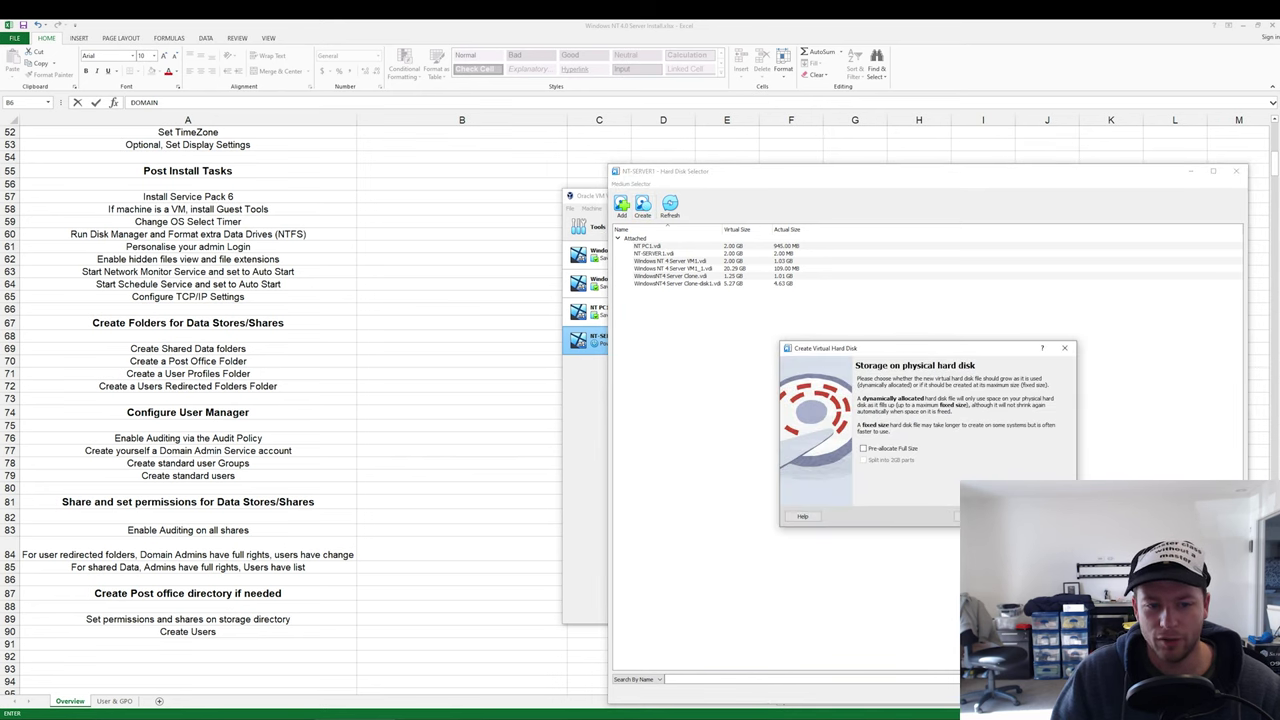
{"action": "key", "text": "Return"}
{"action": "key", "text": "alt+b"}
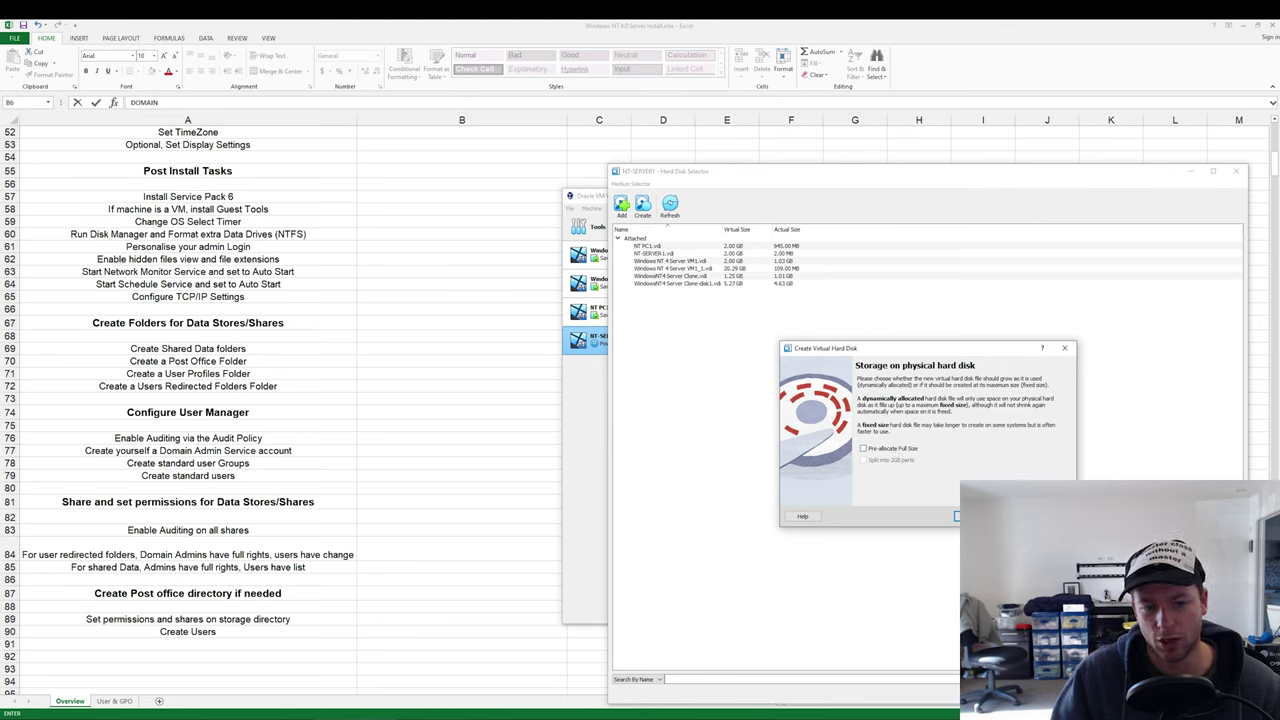
{"action": "key", "text": "Return"}
{"action": "mouse_move", "coordinate": [940, 442]}
{"action": "left_mouse_down"}
{"action": "mouse_move", "coordinate": [968, 448]}
{"action": "mouse_move", "coordinate": [964, 438]}
{"action": "left_mouse_up"}
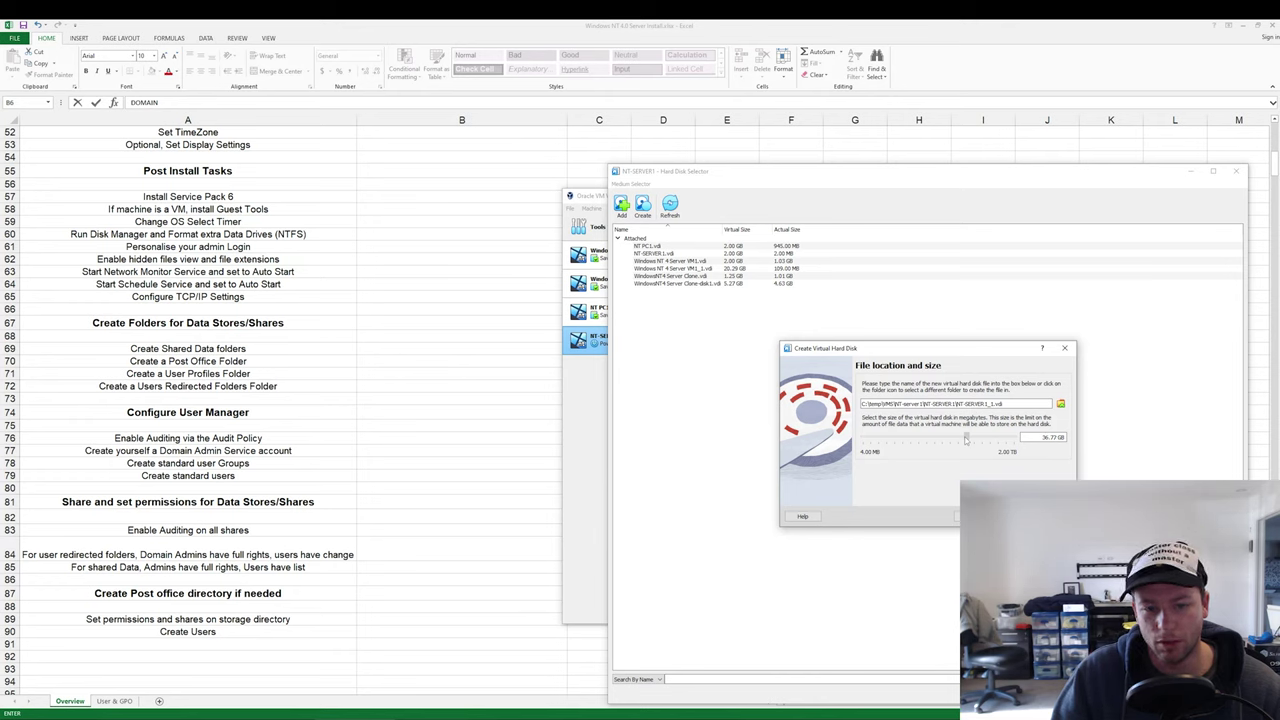
{"action": "left_click_drag", "start_coordinate": [966, 439], "coordinate": [966, 438]}
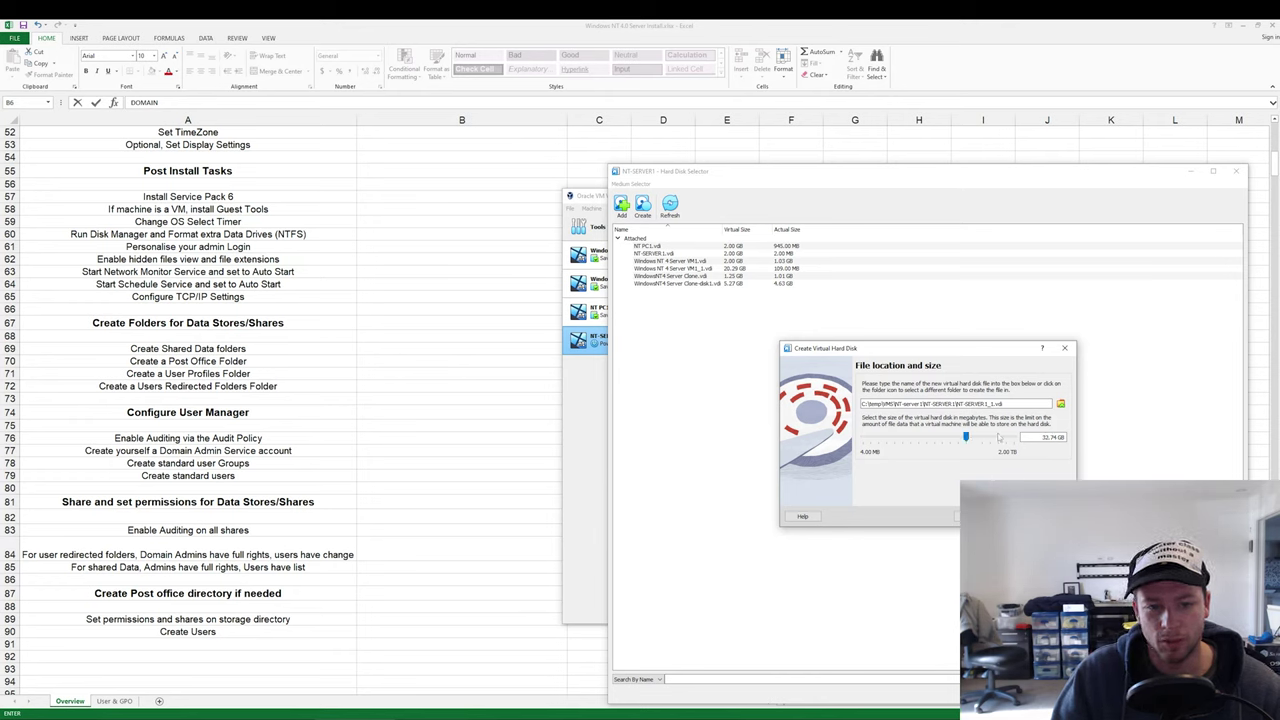
{"action": "left_click_drag", "start_coordinate": [887, 405], "coordinate": [1028, 433]}
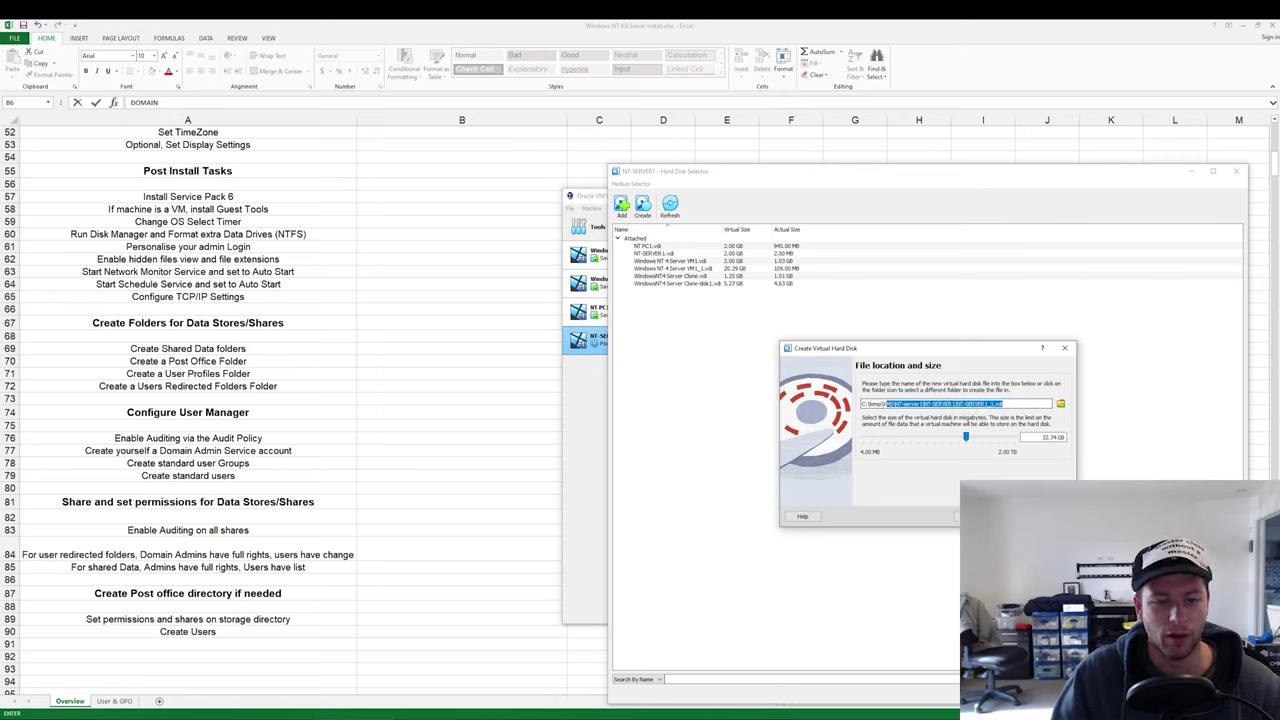
{"action": "key", "text": "Return"}
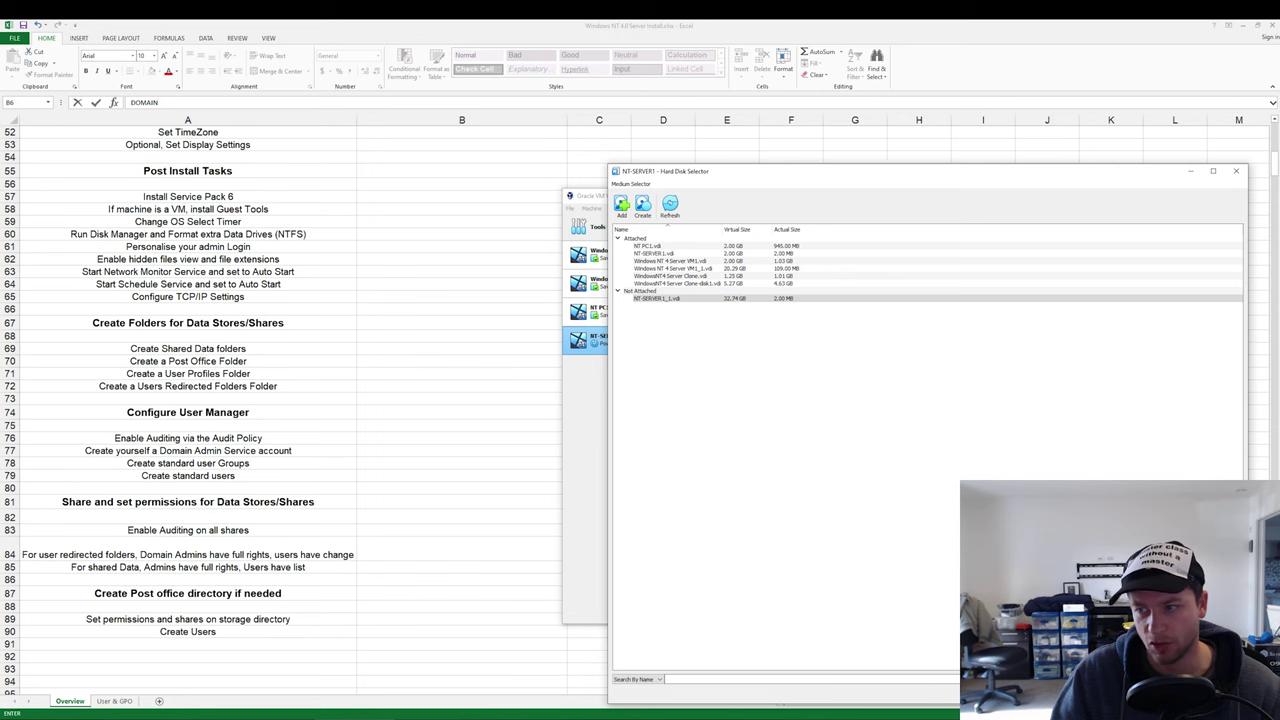
Attach NT-SERVER1_1.vdi, save the storage settings, and start NT-SERVER1
{"action": "key", "text": "Return"}
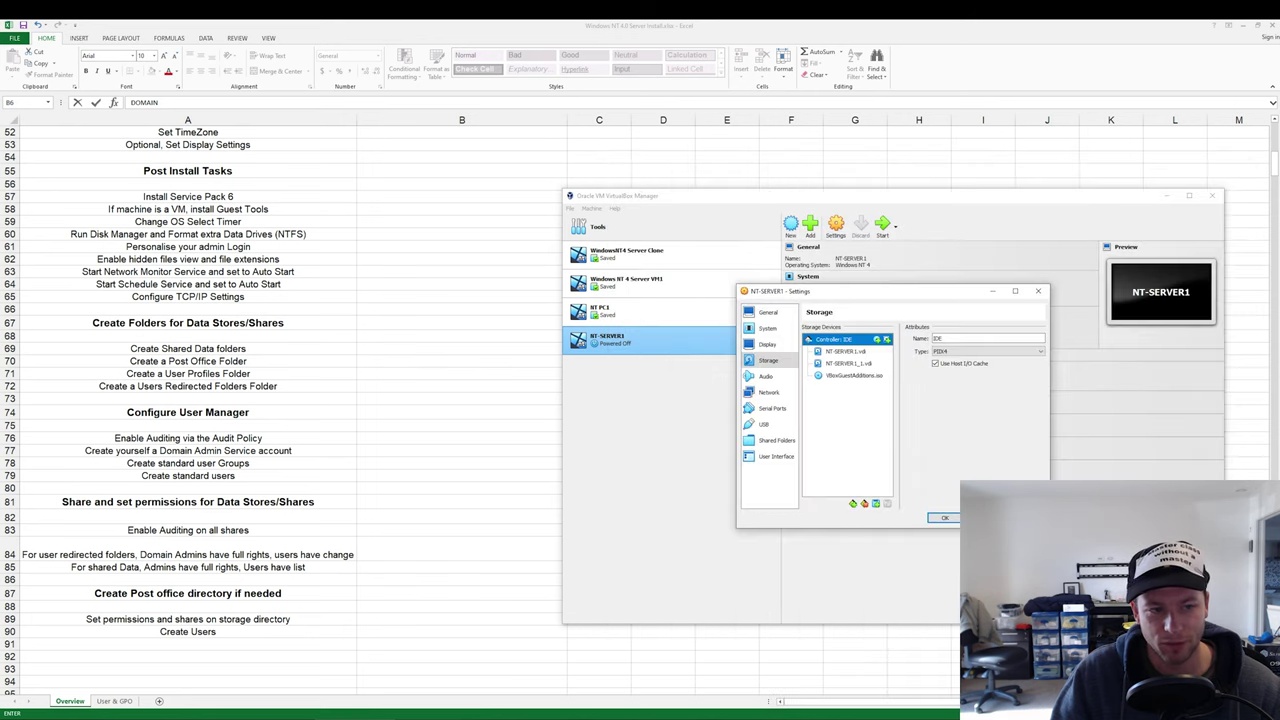
{"action": "left_click_drag", "start_coordinate": [867, 297], "coordinate": [524, 277]}
{"action": "left_click", "coordinate": [497, 332]}
{"action": "left_click", "coordinate": [647, 498]}
{"action": "left_click", "coordinate": [882, 227]}
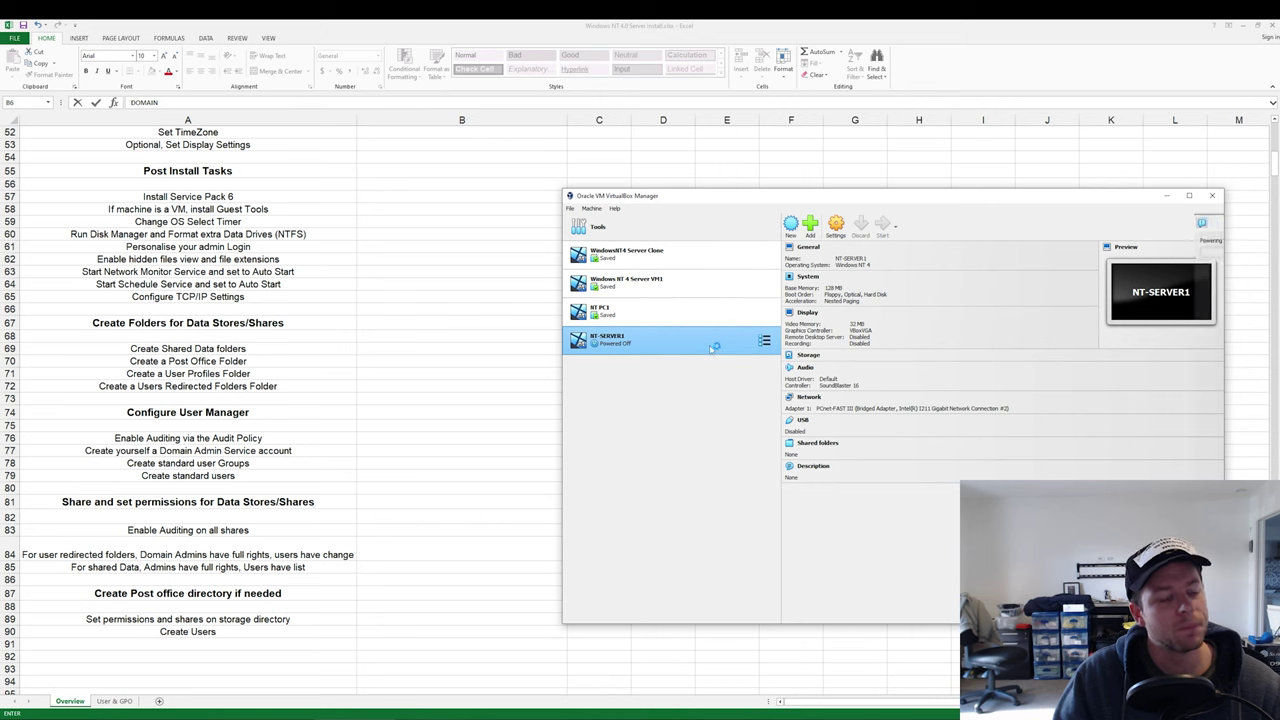
{"action": "left_click_drag", "start_coordinate": [1071, 200], "coordinate": [929, 189]}
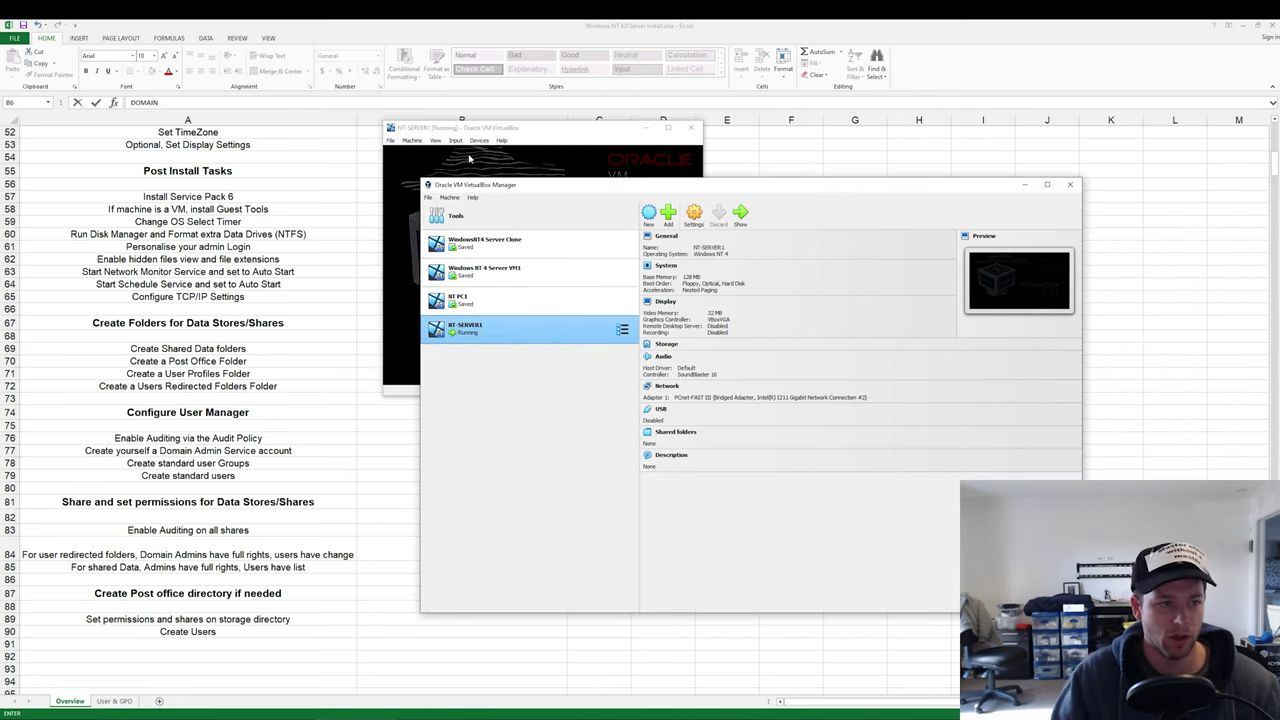
{"action": "left_click", "coordinate": [476, 158]}
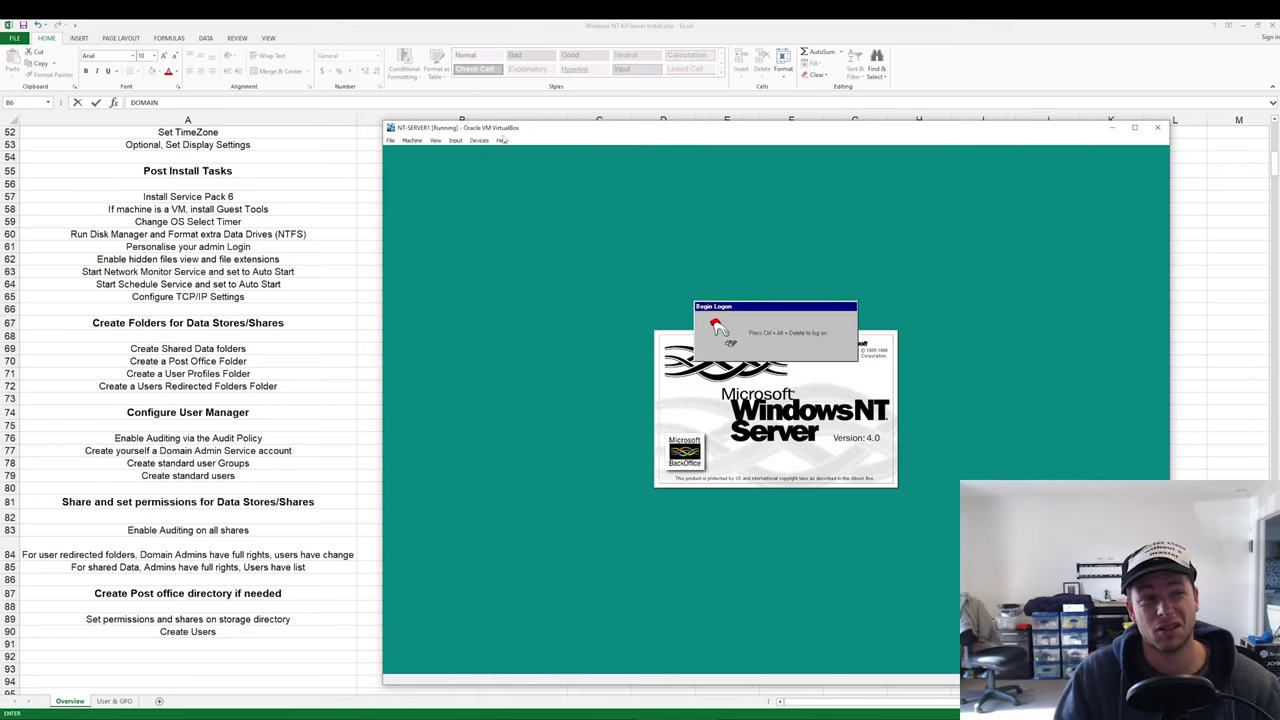
Send Ctrl+Alt+Del and log on as Administrator to reach the NT desktop
{"action": "left_click_drag", "start_coordinate": [488, 130], "coordinate": [460, 120]}
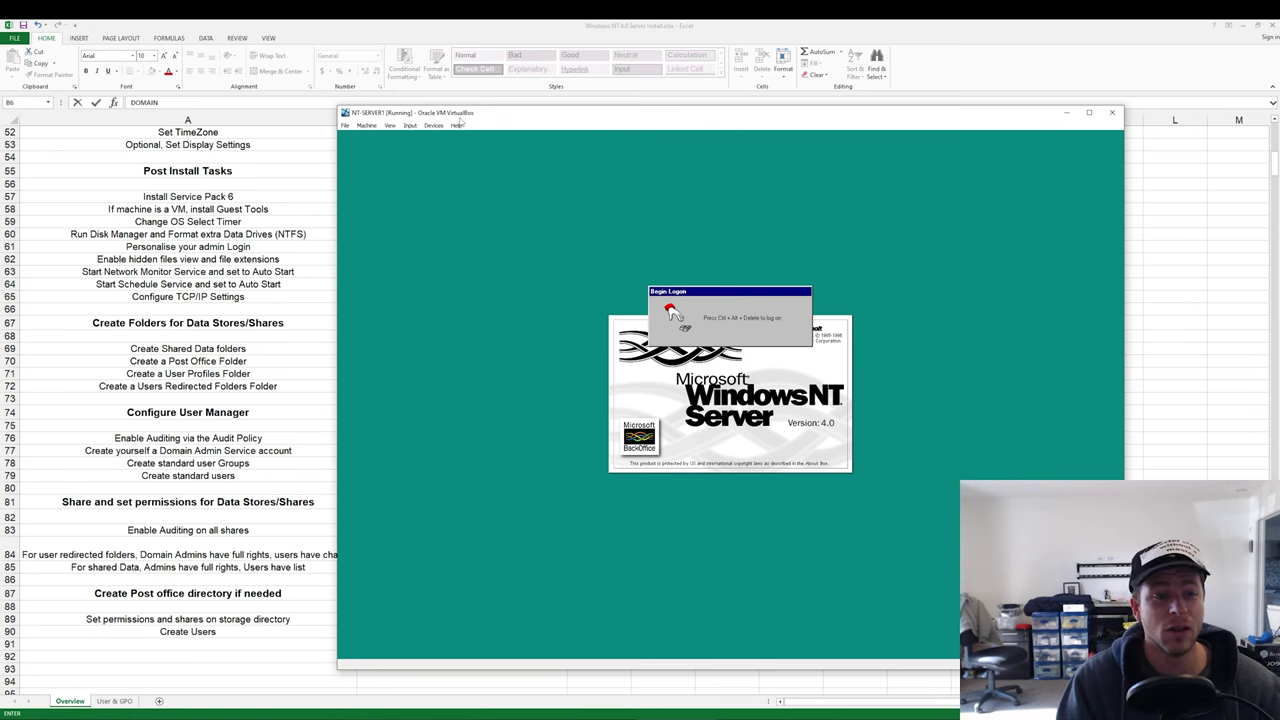
{"action": "key", "text": "ctrl+Delete"}
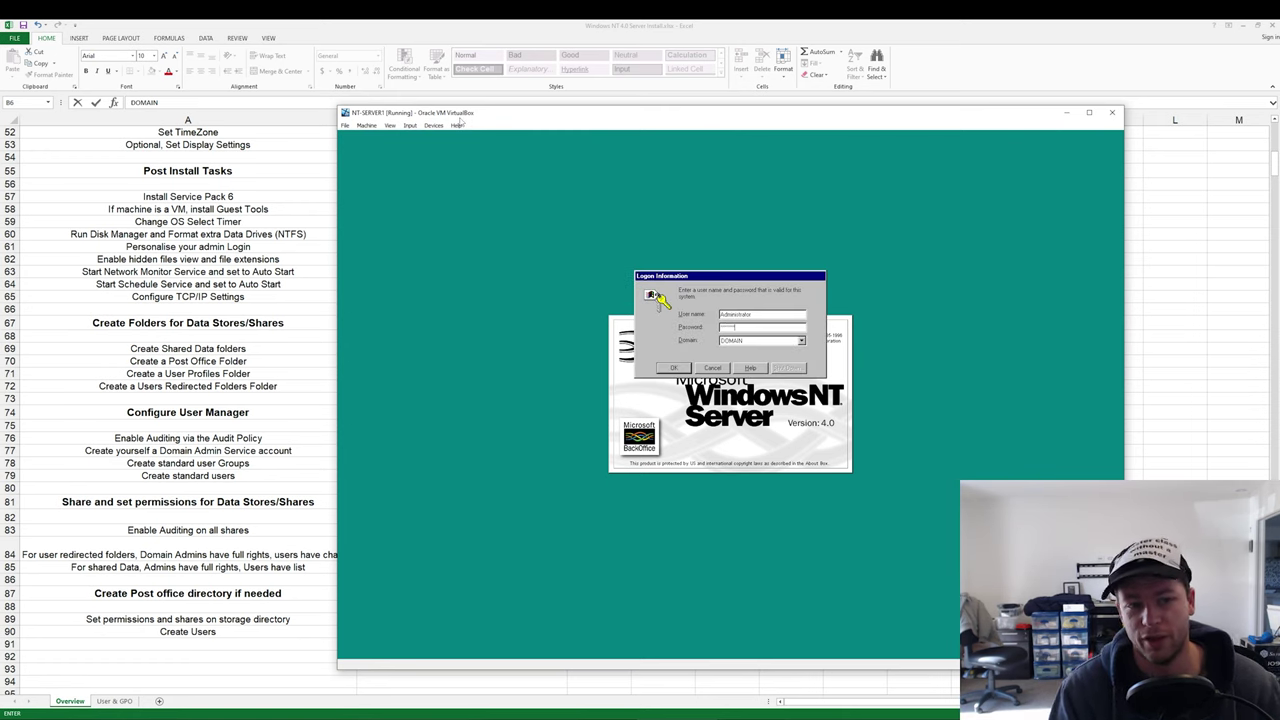
{"action": "key", "text": "Return"}
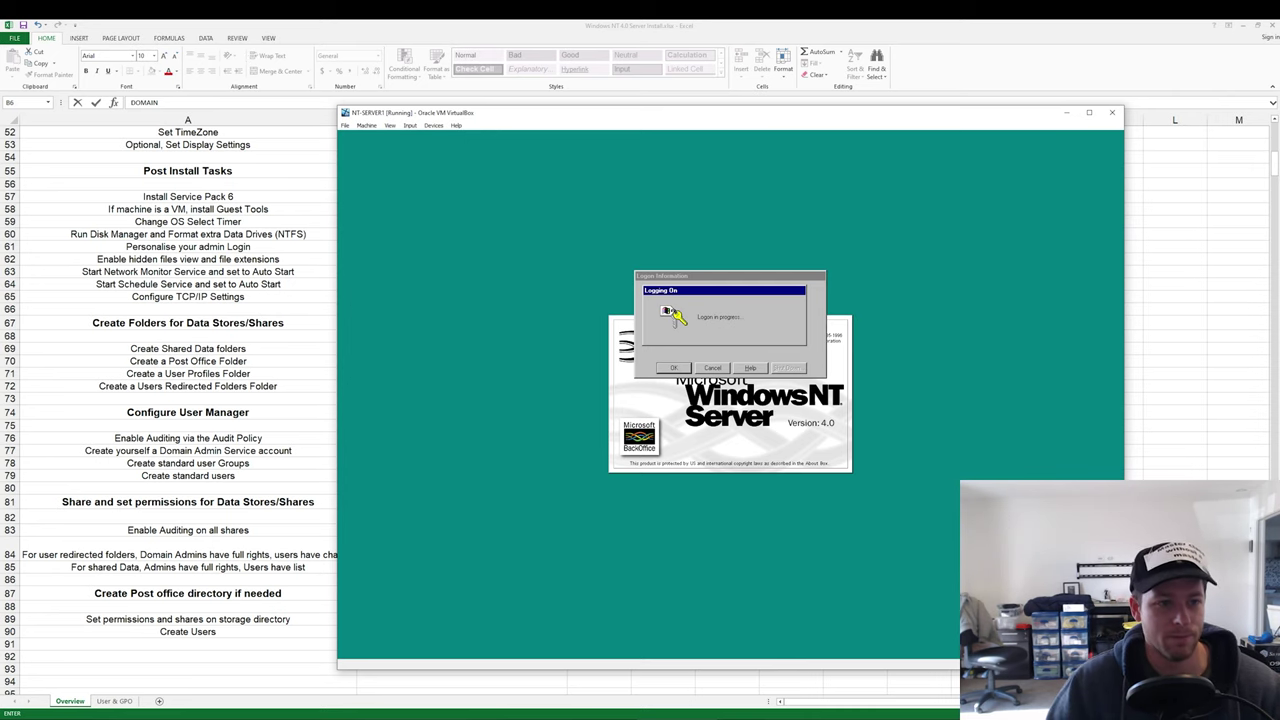
{"action": "left_click", "coordinate": [343, 581]}
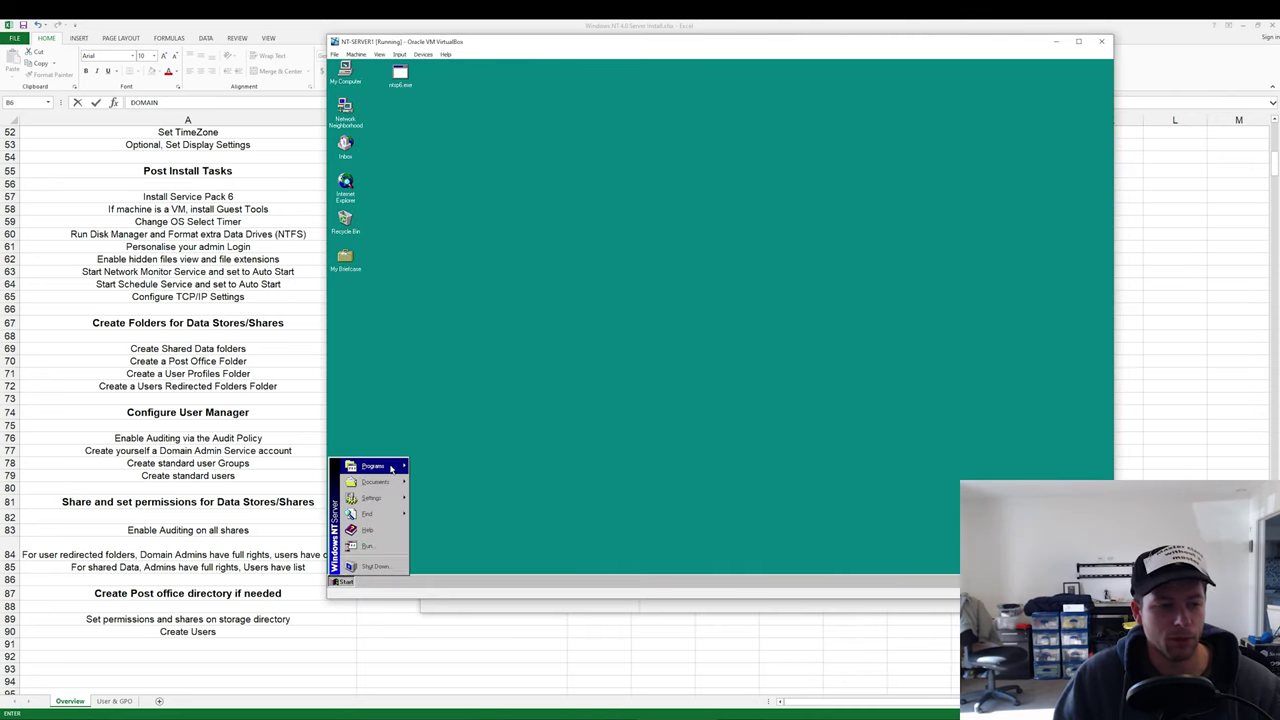
Launch Disk Administrator and write a signature to Disk 1
{"action": "mouse_move", "coordinate": [393, 468]}
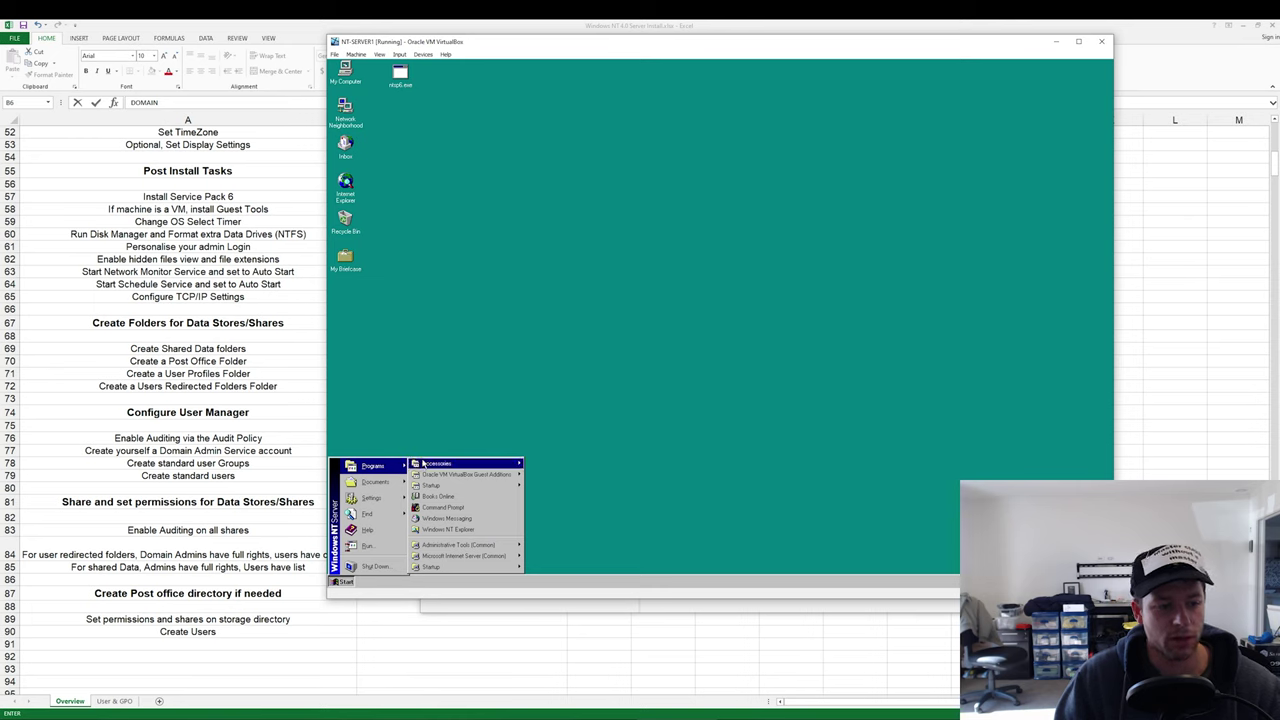
{"action": "mouse_move", "coordinate": [461, 546]}
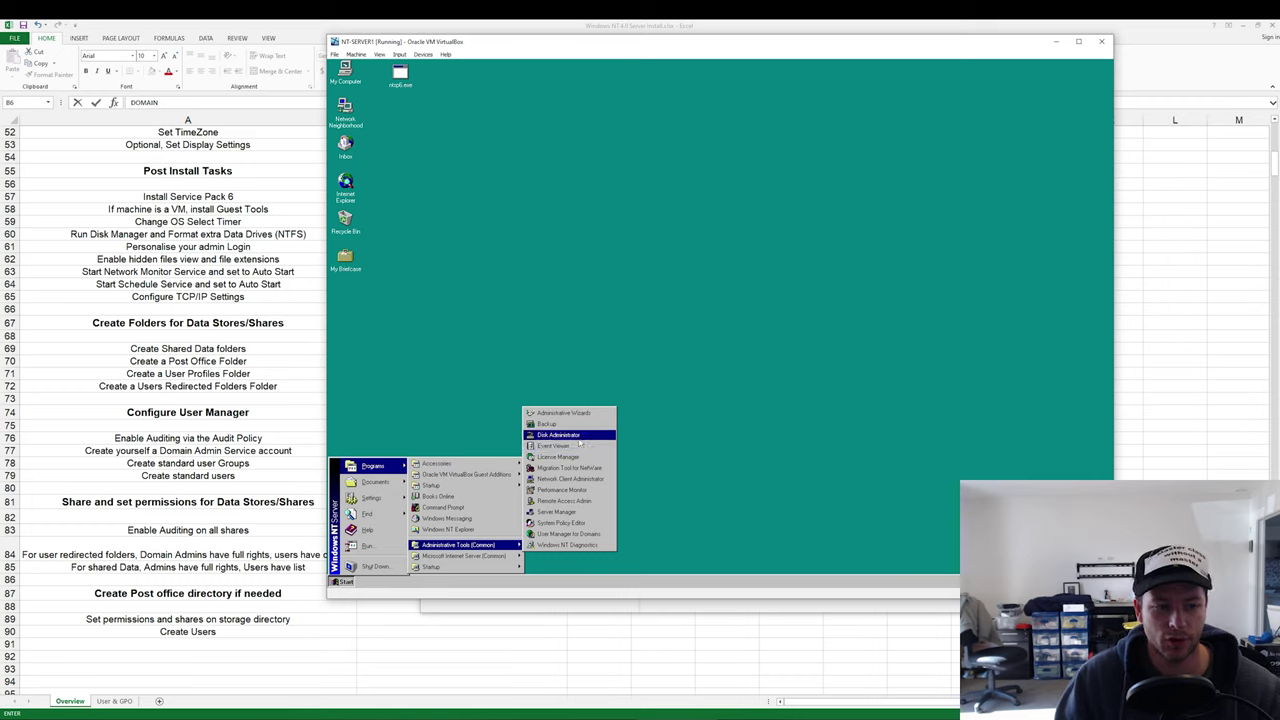
{"action": "left_click", "coordinate": [575, 436]}
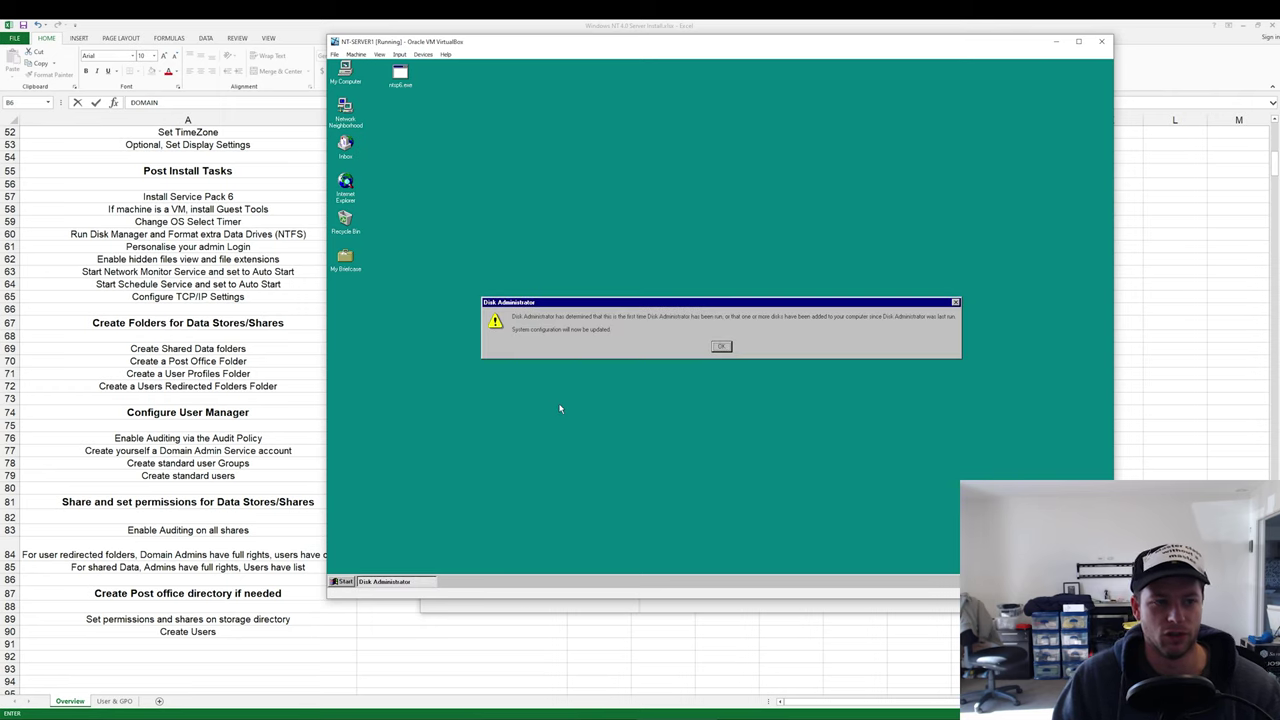
{"action": "left_click", "coordinate": [722, 347]}
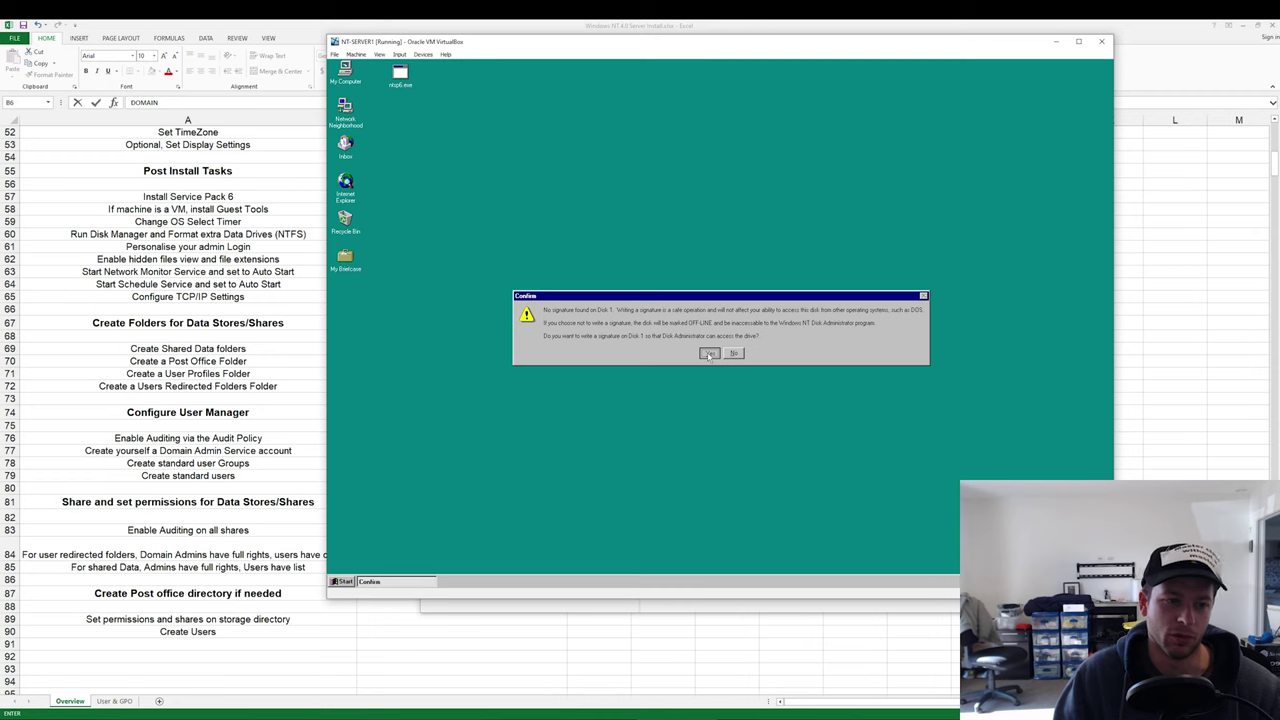
{"action": "left_click", "coordinate": [709, 353]}
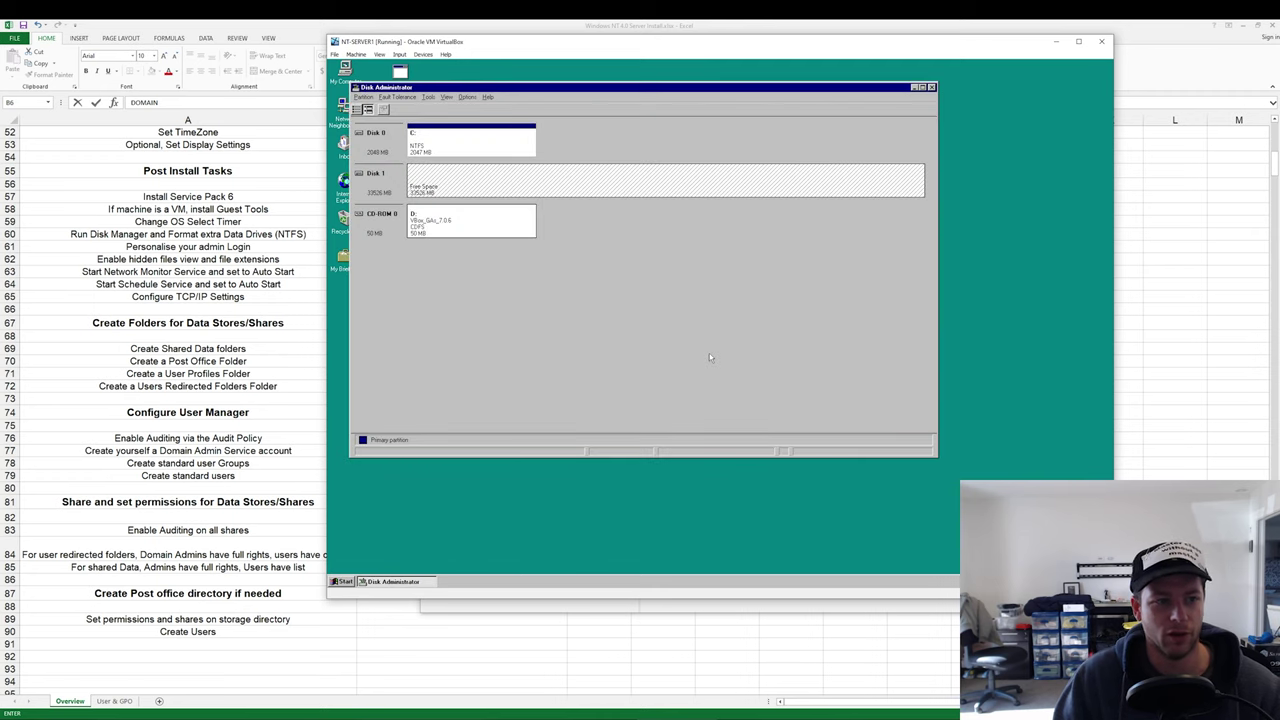
Reassign the CD-ROM drive letter from D: to E: and confirm the warning
{"action": "right_click", "coordinate": [445, 222]}
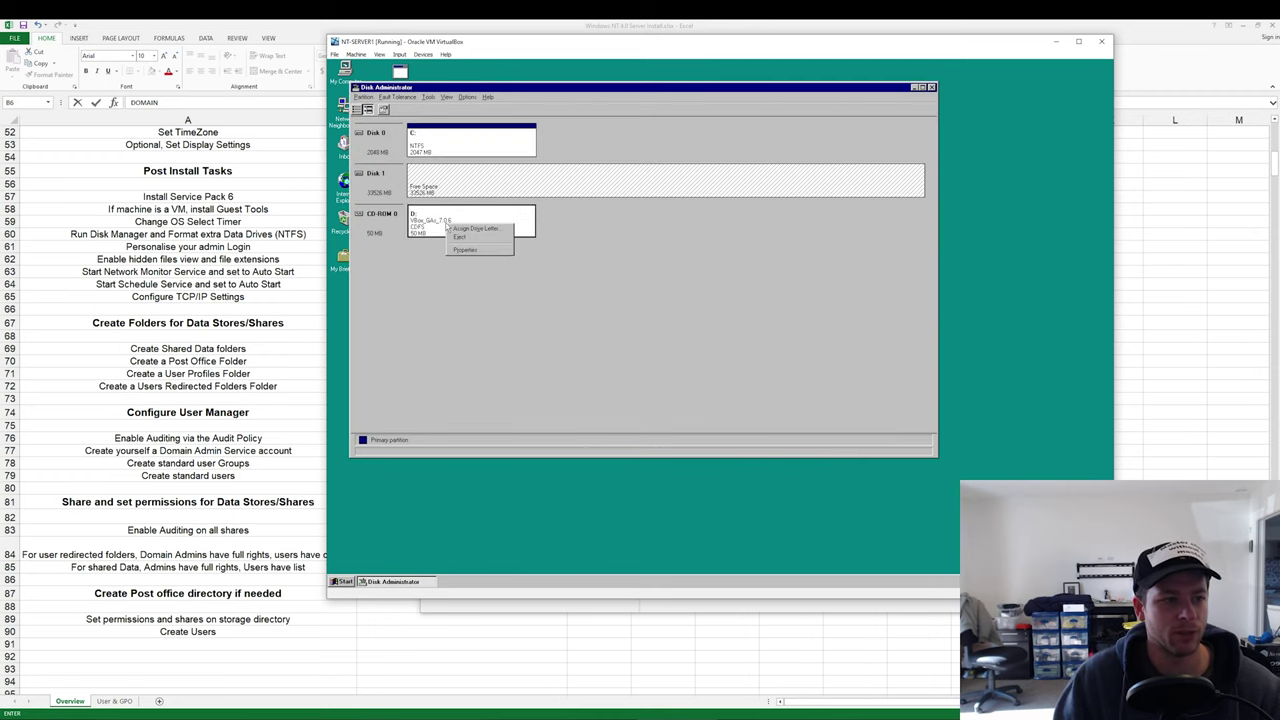
{"action": "left_click", "coordinate": [459, 230]}
{"action": "left_click", "coordinate": [669, 275]}
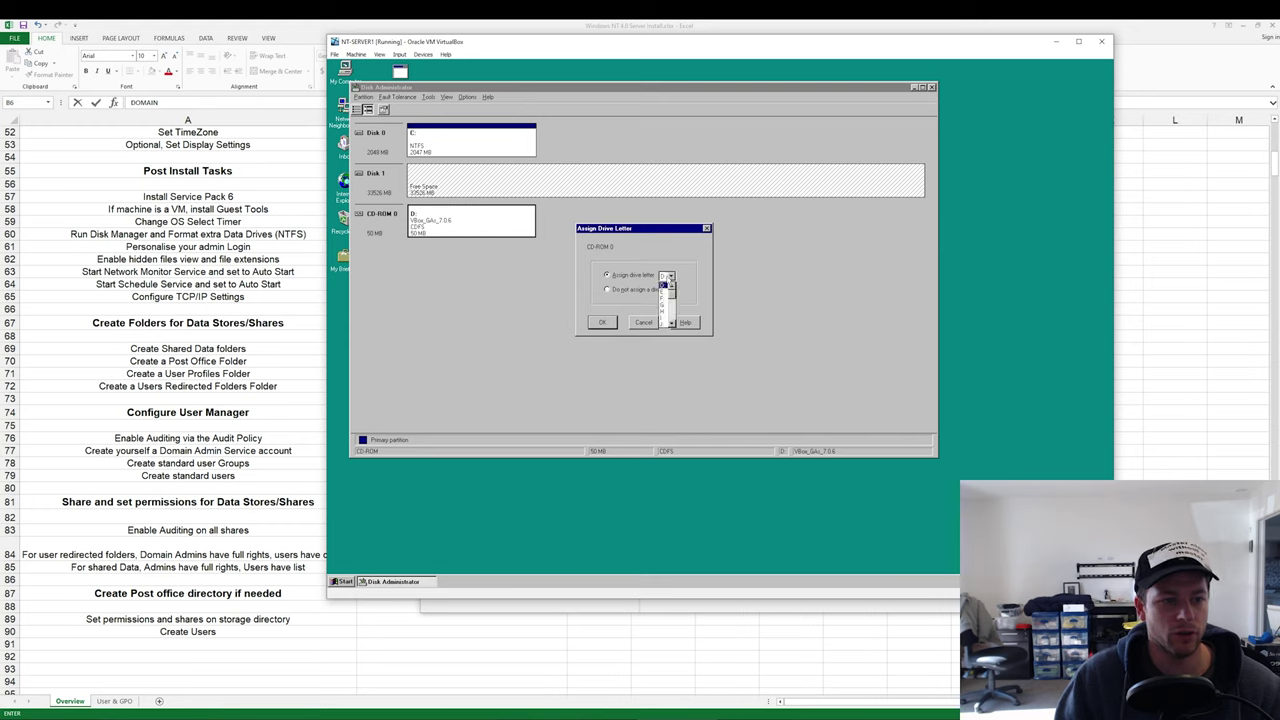
{"action": "left_click", "coordinate": [662, 290]}
{"action": "left_click", "coordinate": [602, 322]}
{"action": "left_click", "coordinate": [708, 346]}
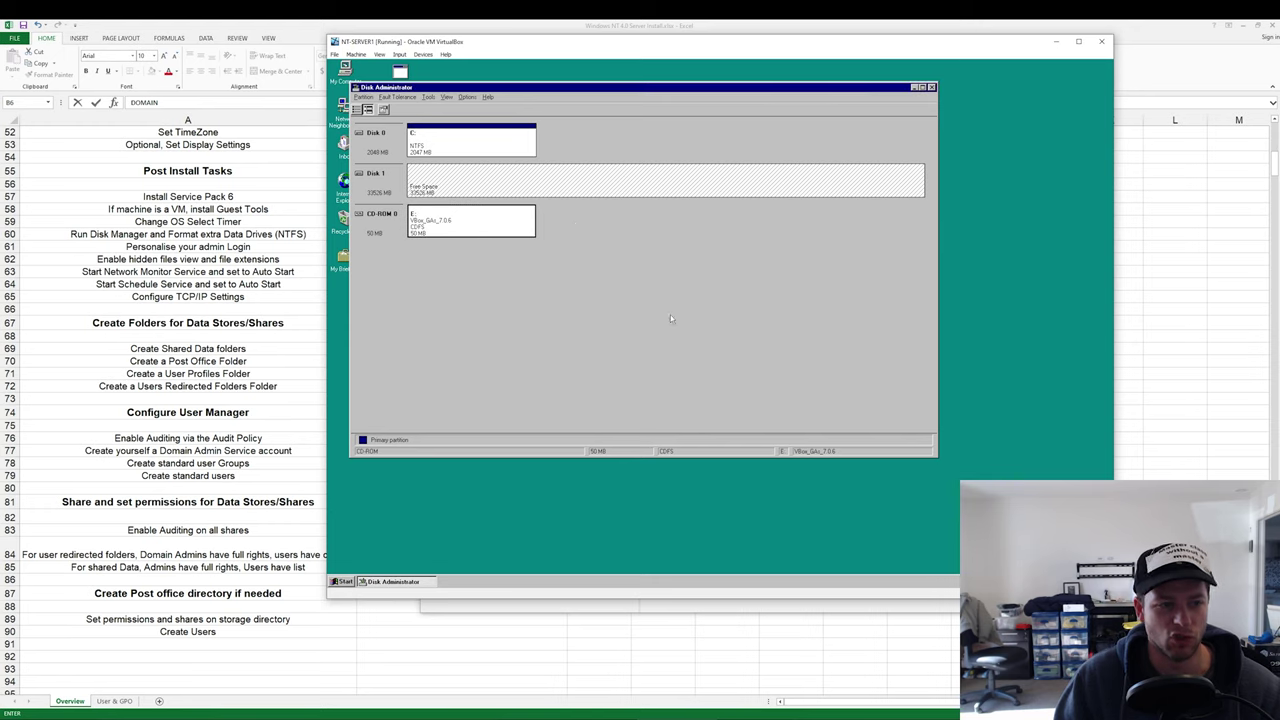
{"action": "right_click", "coordinate": [429, 184]}
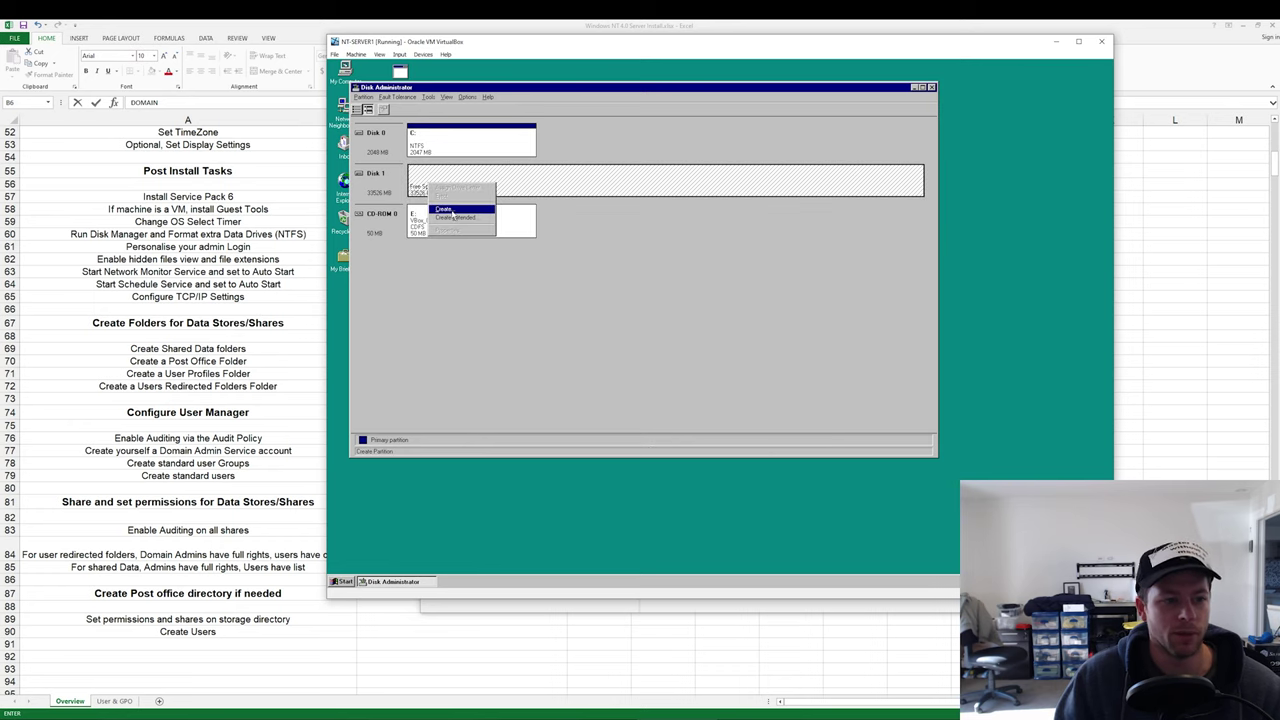
Create a full 33526 MB primary partition on Disk 1 with drive letter D:
{"action": "left_click", "coordinate": [452, 211]}
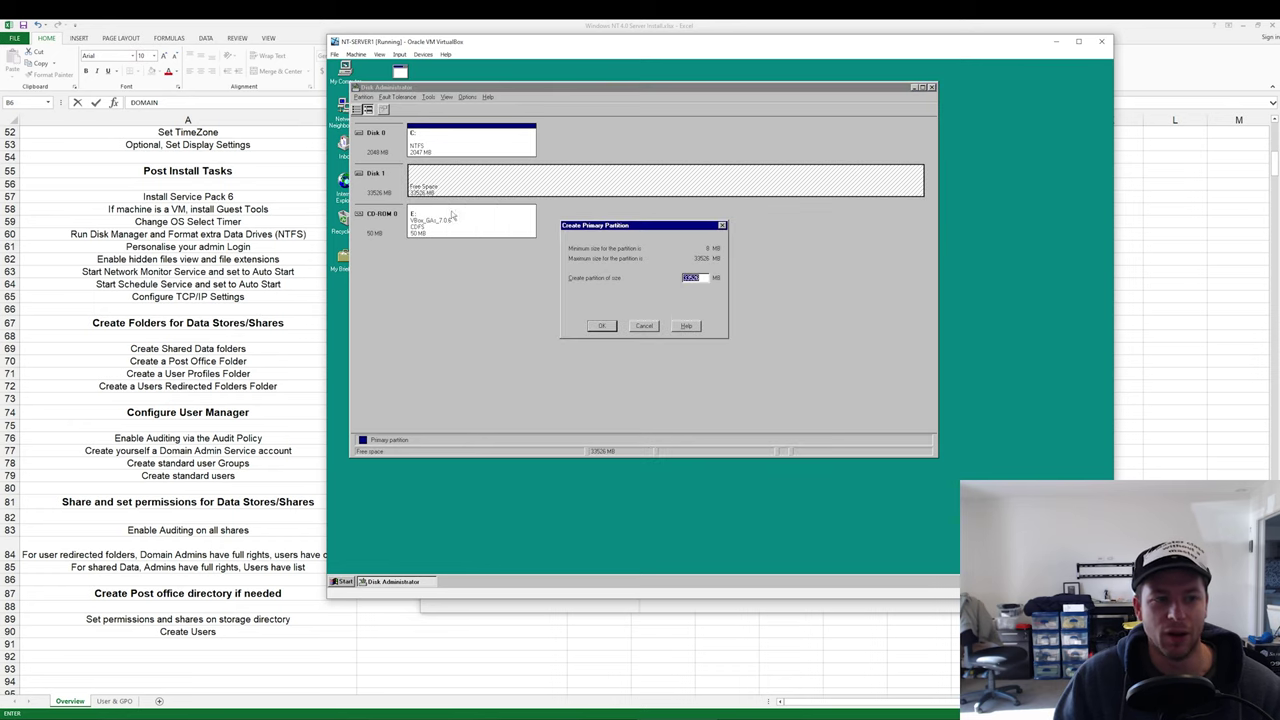
{"action": "left_click", "coordinate": [605, 328]}
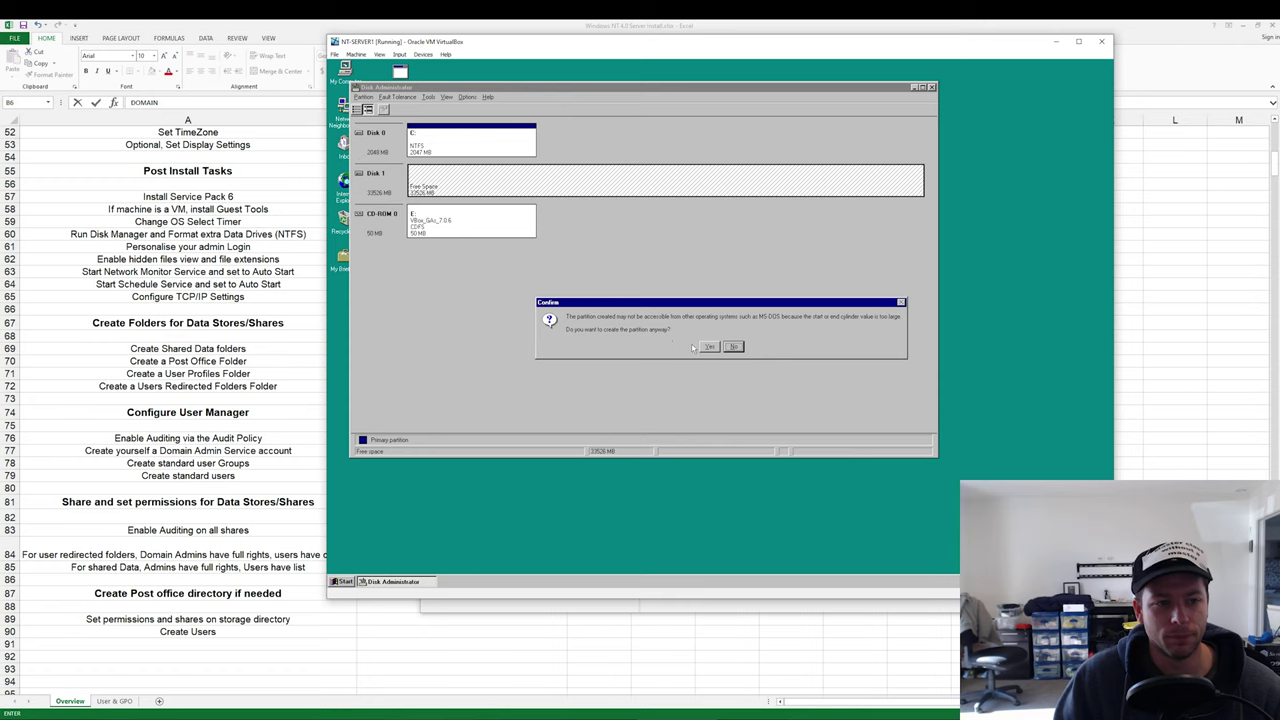
{"action": "left_click", "coordinate": [708, 347]}
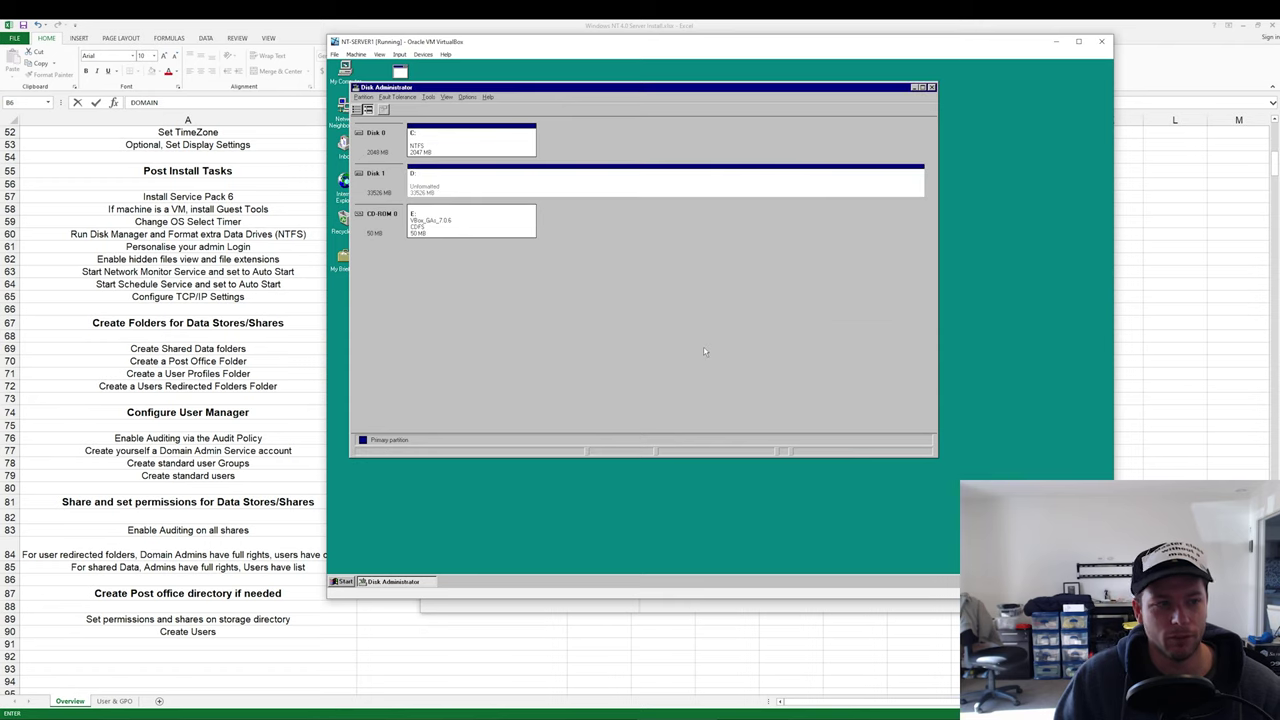
{"action": "right_click", "coordinate": [500, 190]}
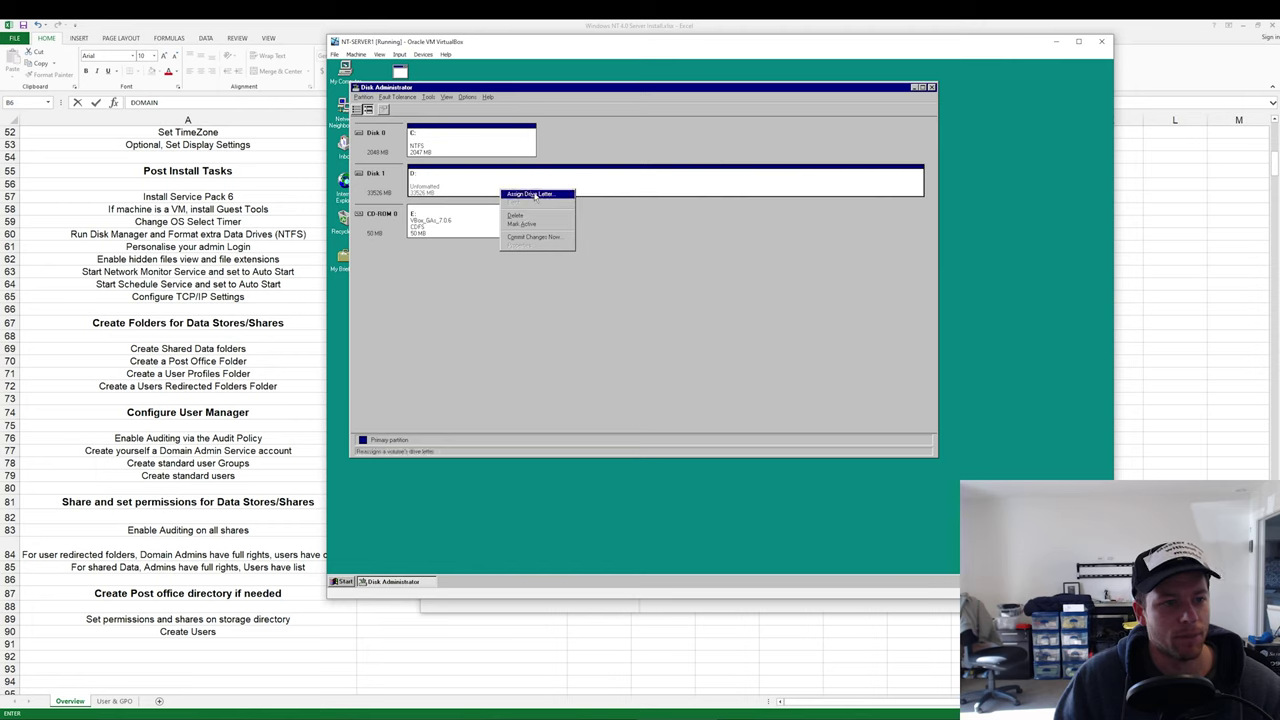
{"action": "left_click", "coordinate": [535, 196]}
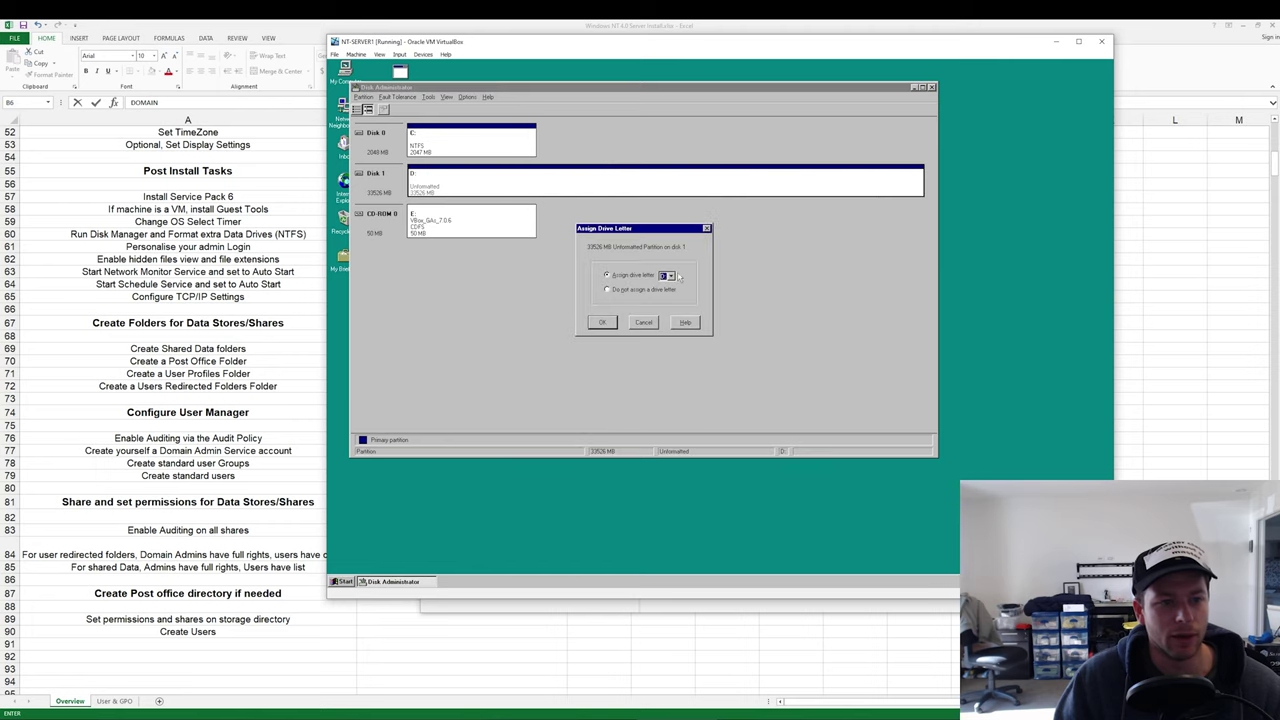
{"action": "left_click", "coordinate": [596, 324]}
{"action": "right_click", "coordinate": [435, 188]}
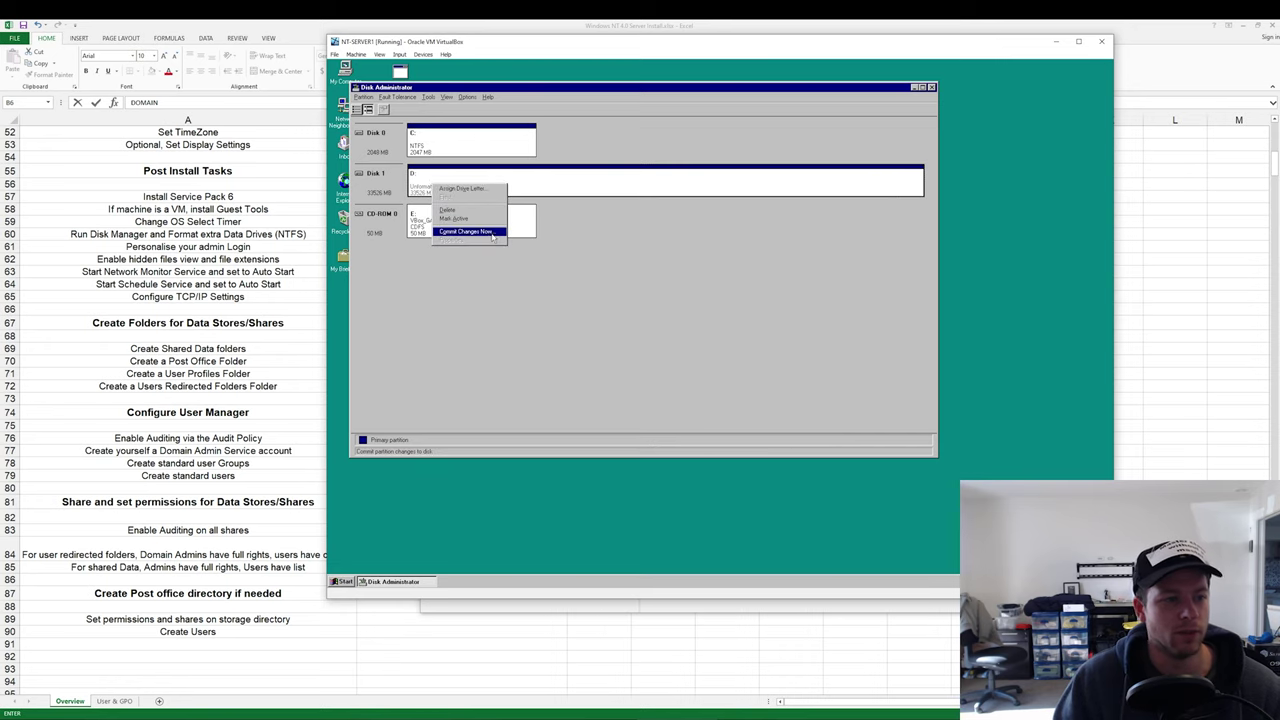
{"action": "left_click", "coordinate": [559, 294]}
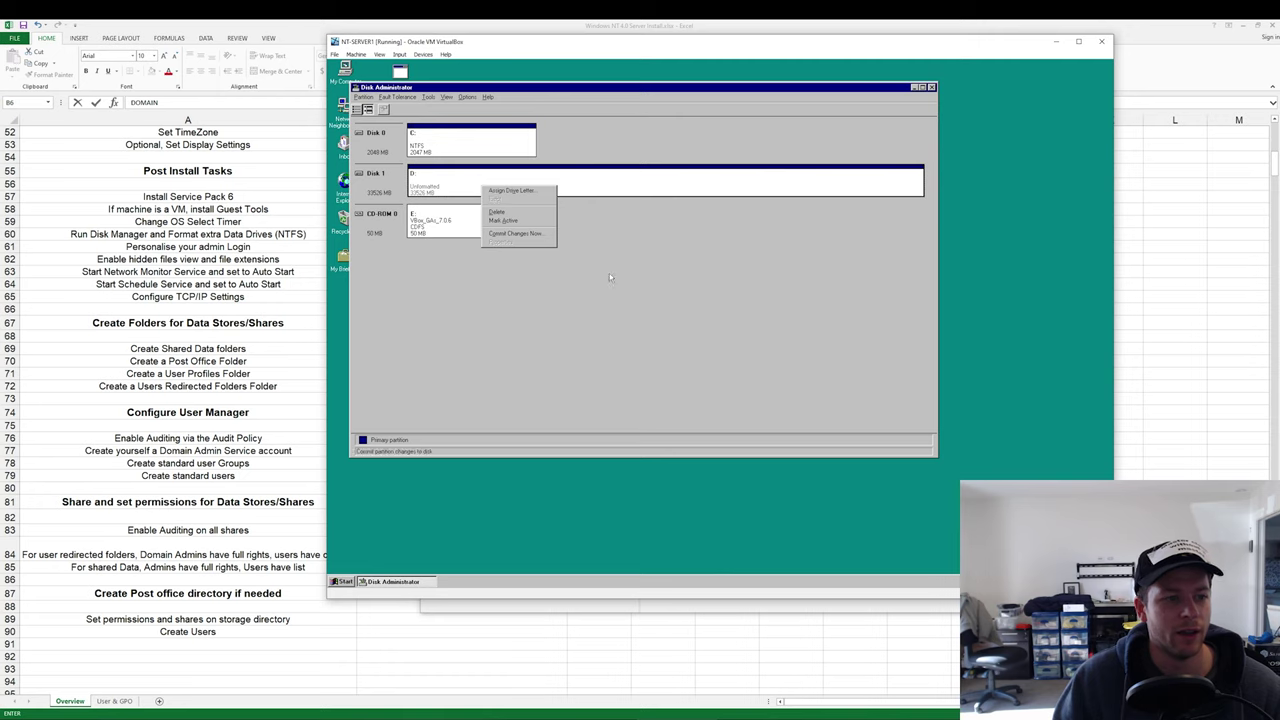
Commit the partition changes to disk and confirm the successful update
{"action": "left_click", "coordinate": [362, 97]}
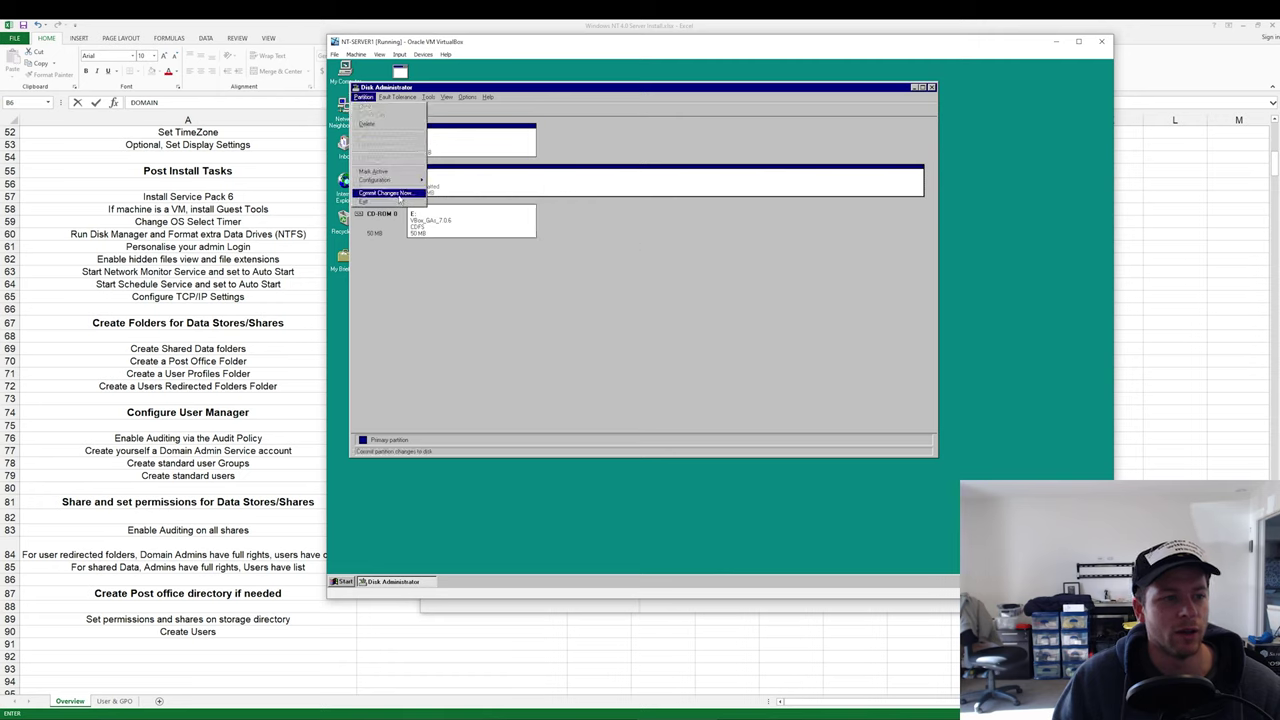
{"action": "left_click", "coordinate": [399, 194]}
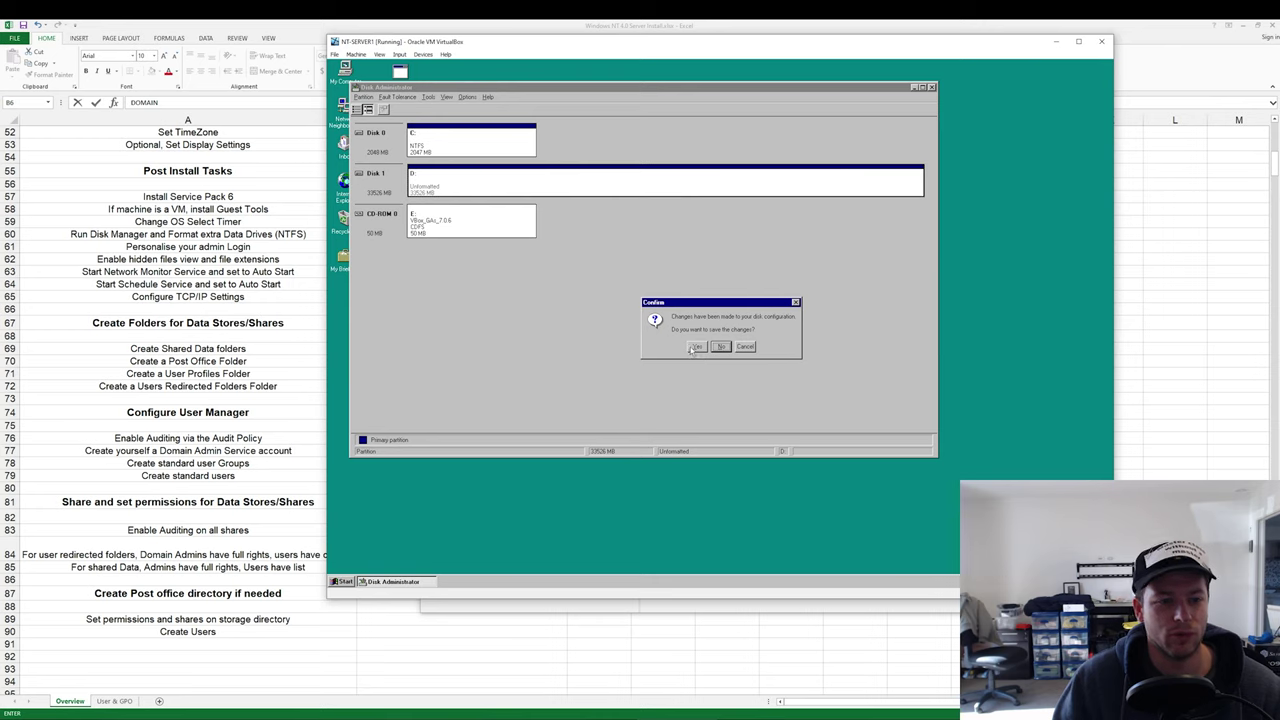
{"action": "left_click", "coordinate": [694, 347]}
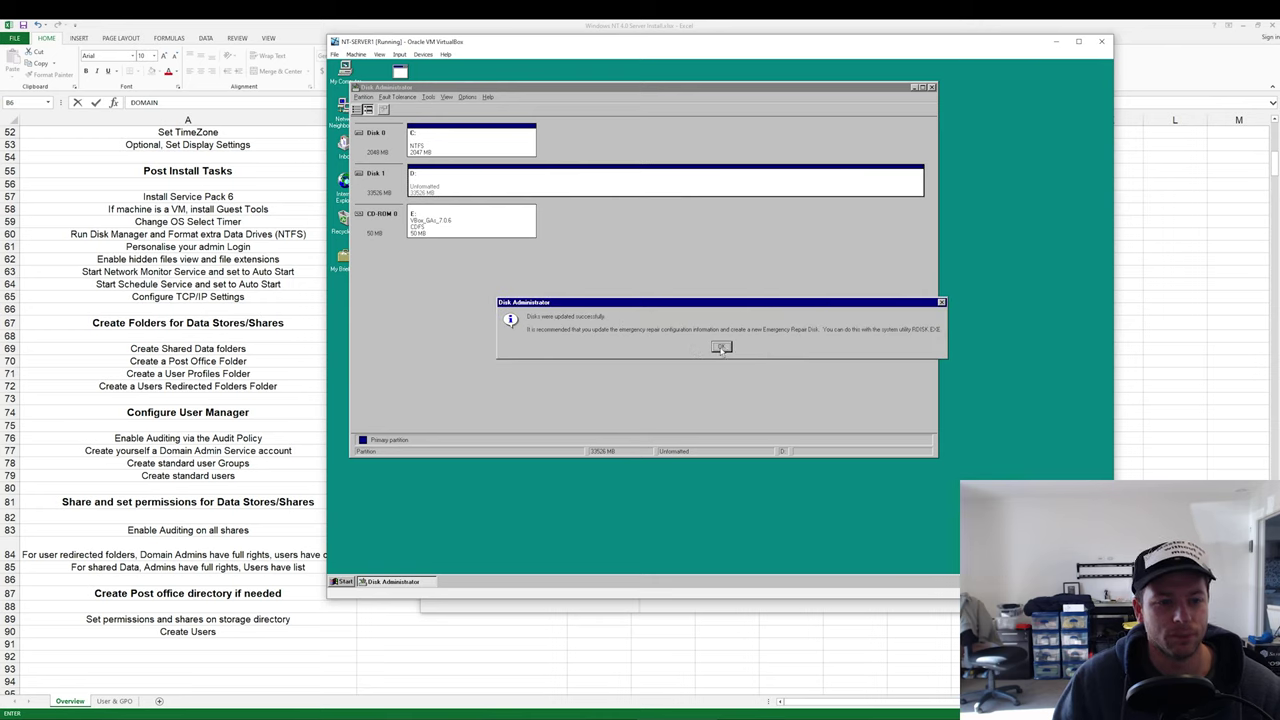
{"action": "left_click", "coordinate": [721, 347]}
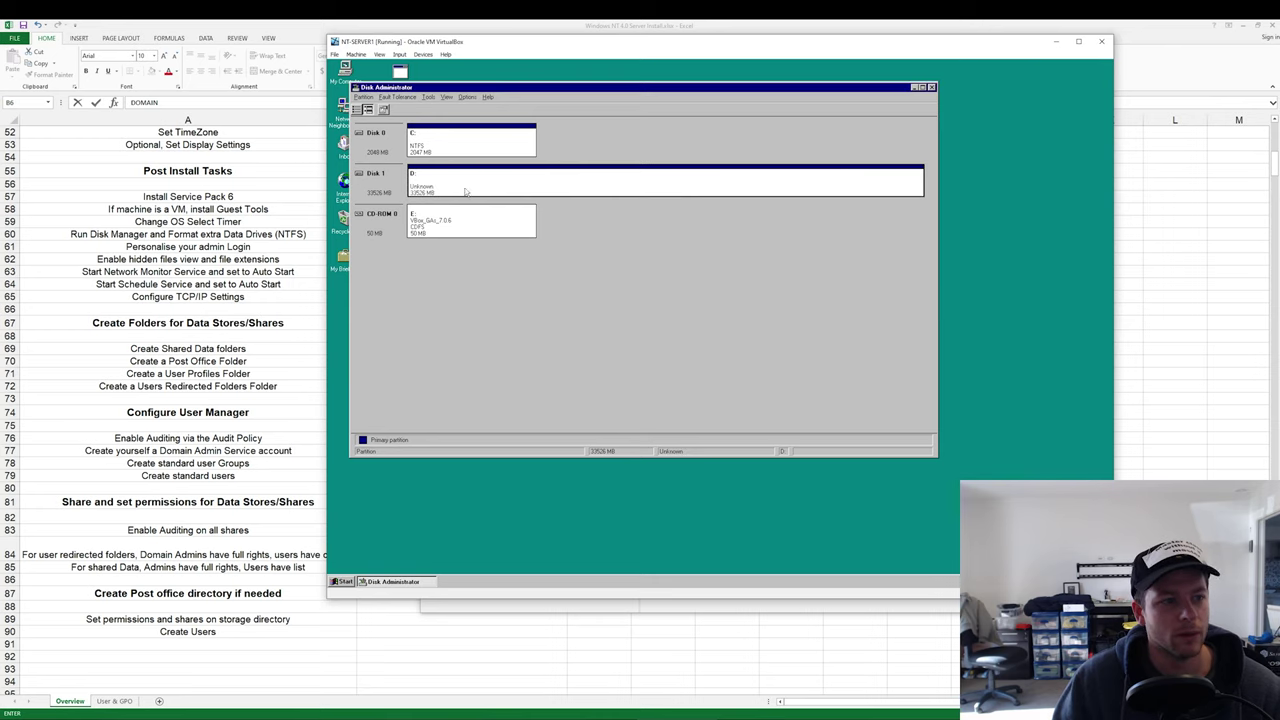
Quick-format D: as NTFS with the volume label DATA
{"action": "right_click", "coordinate": [521, 186]}
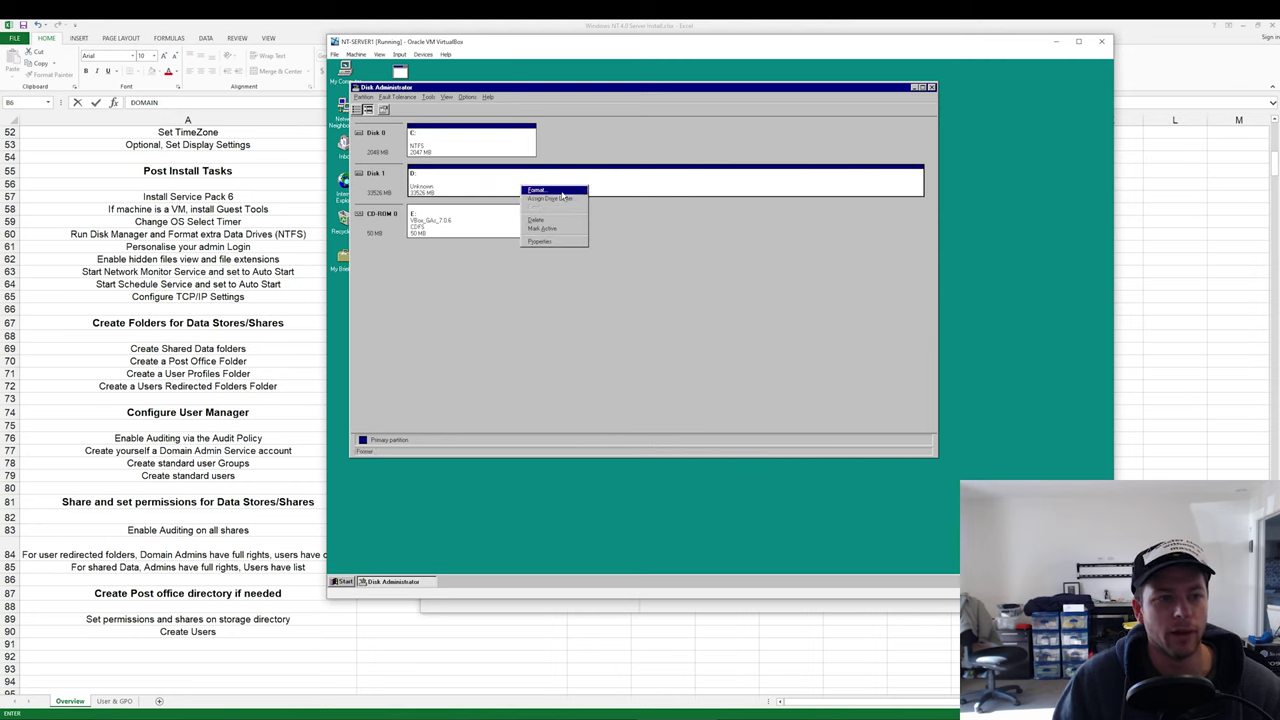
{"action": "left_click", "coordinate": [540, 190]}
{"action": "left_click_drag", "start_coordinate": [434, 152], "coordinate": [616, 197]}
{"action": "left_click", "coordinate": [688, 241]}
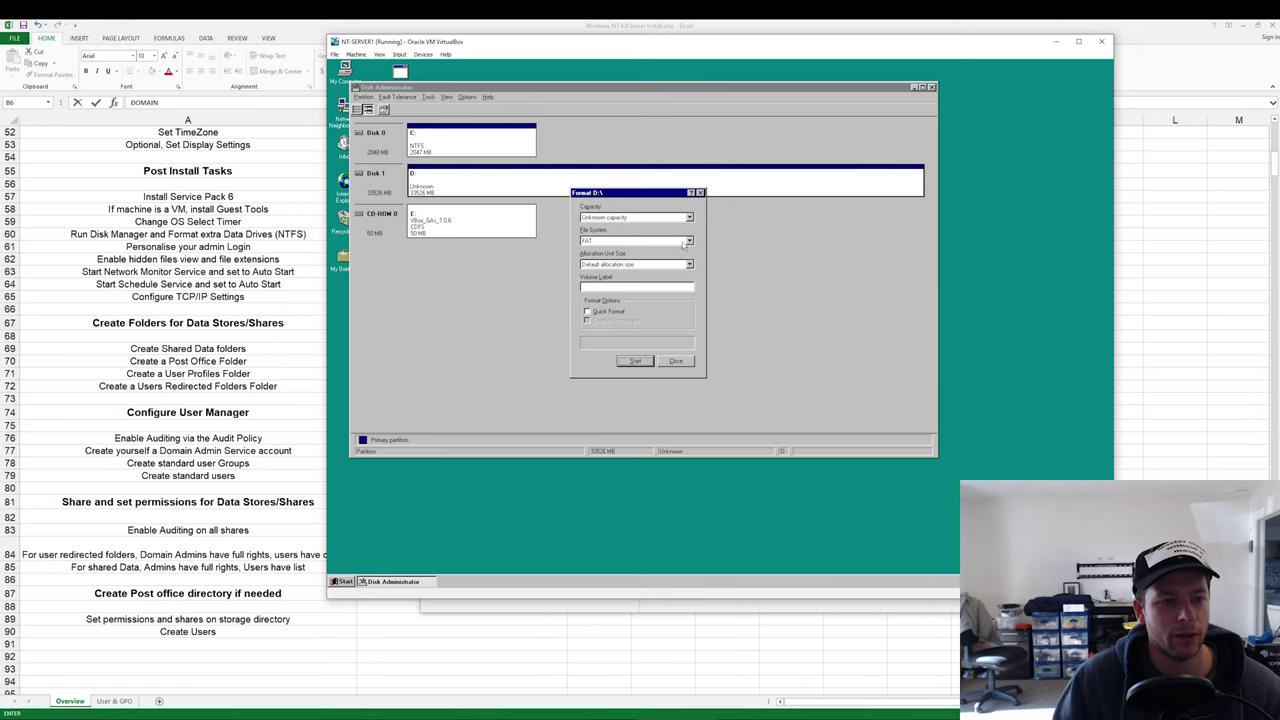
{"action": "left_click", "coordinate": [650, 263]}
{"action": "left_click", "coordinate": [610, 313]}
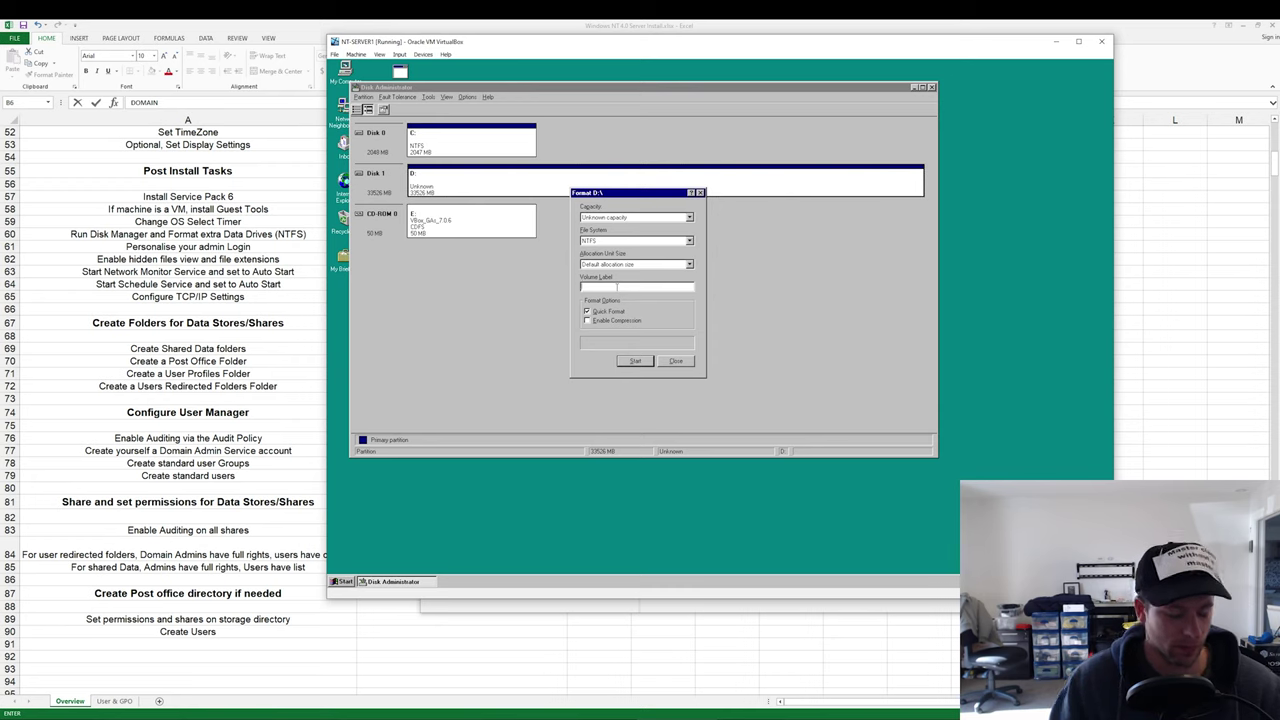
{"action": "left_click", "coordinate": [615, 287]}
{"action": "type", "text": "DATA"}
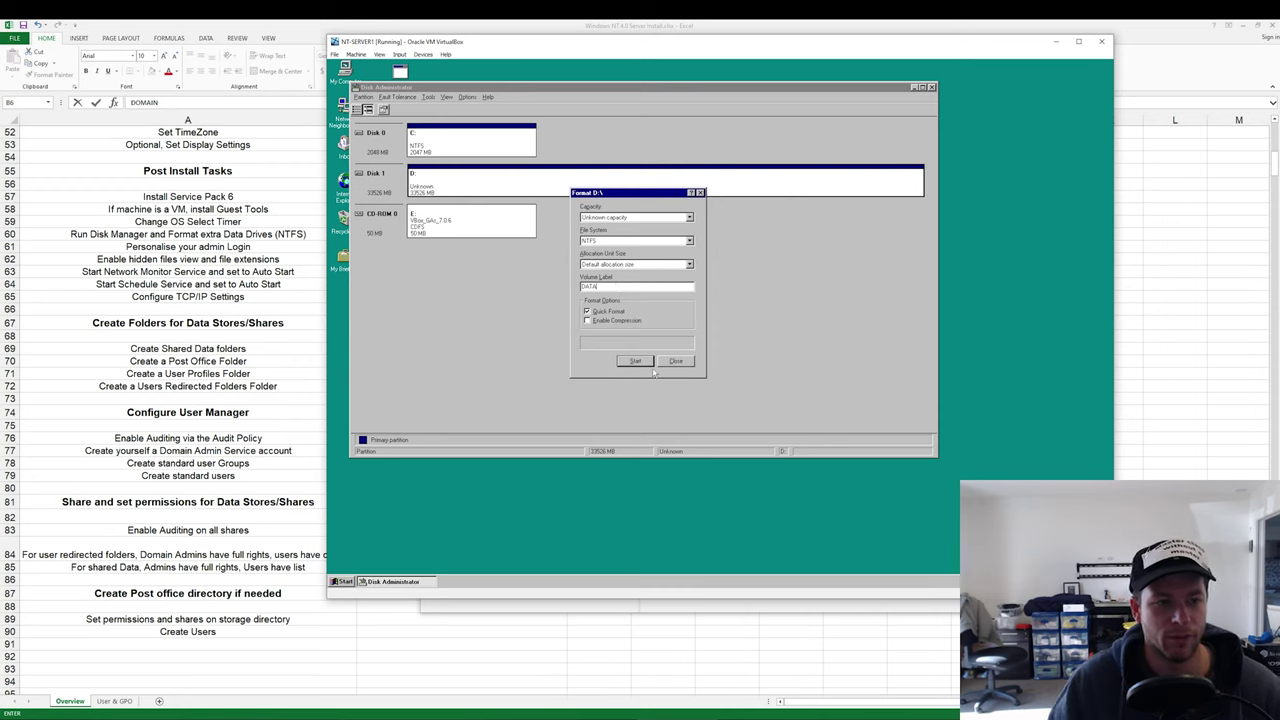
{"action": "left_click", "coordinate": [635, 361]}
{"action": "left_click", "coordinate": [706, 350]}
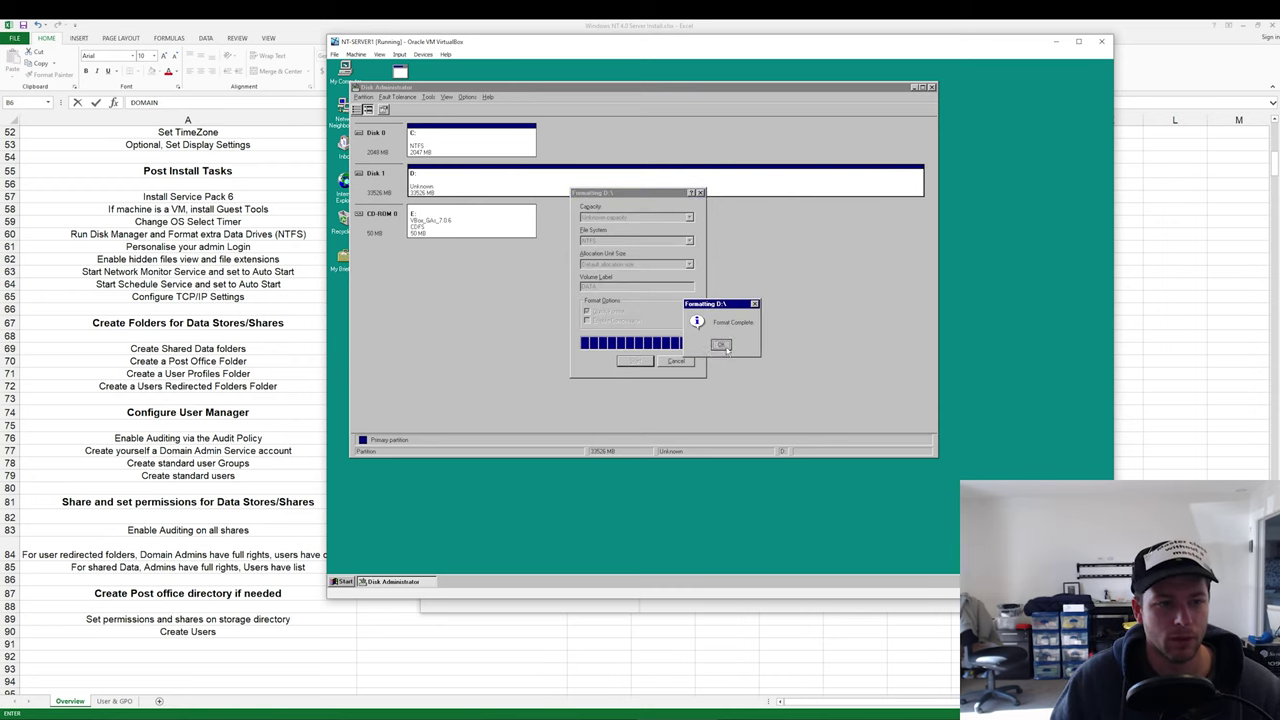
{"action": "left_click", "coordinate": [720, 344]}
Close the format window and Disk Administrator, then open the new Data (D:) drive
{"action": "left_click", "coordinate": [675, 362]}
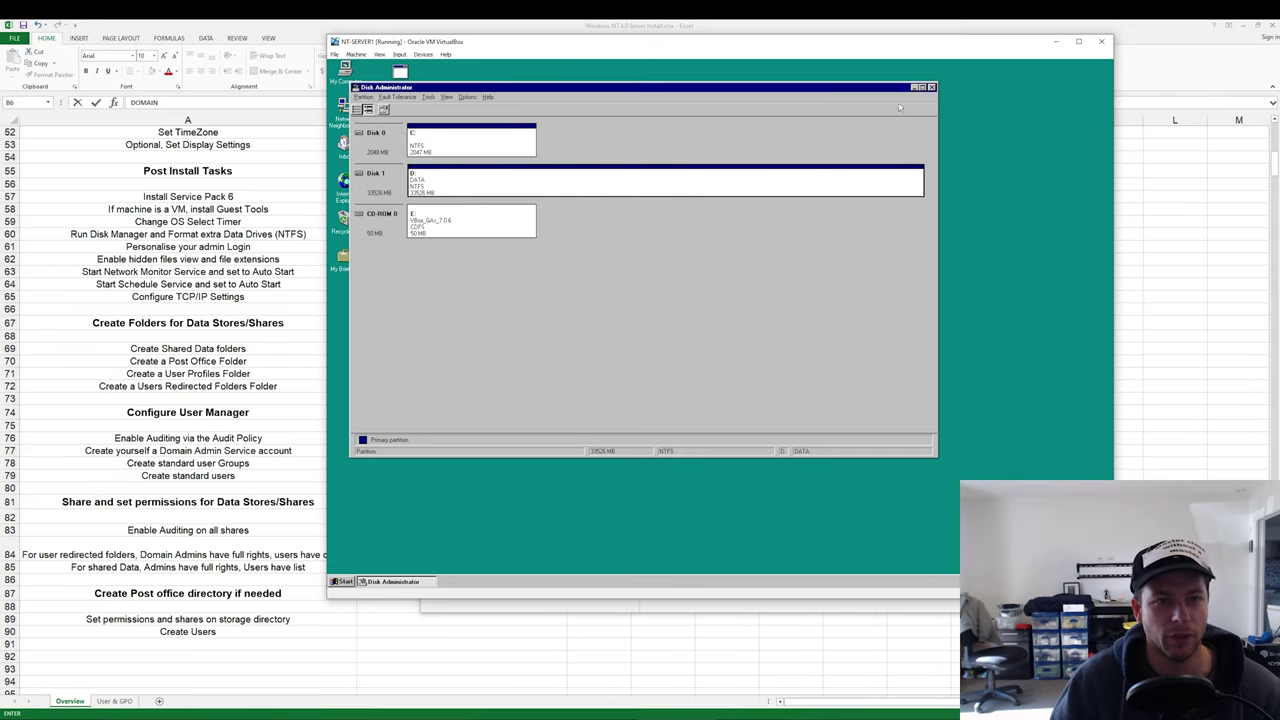
{"action": "left_click", "coordinate": [931, 88]}
{"action": "double_click", "coordinate": [345, 75]}
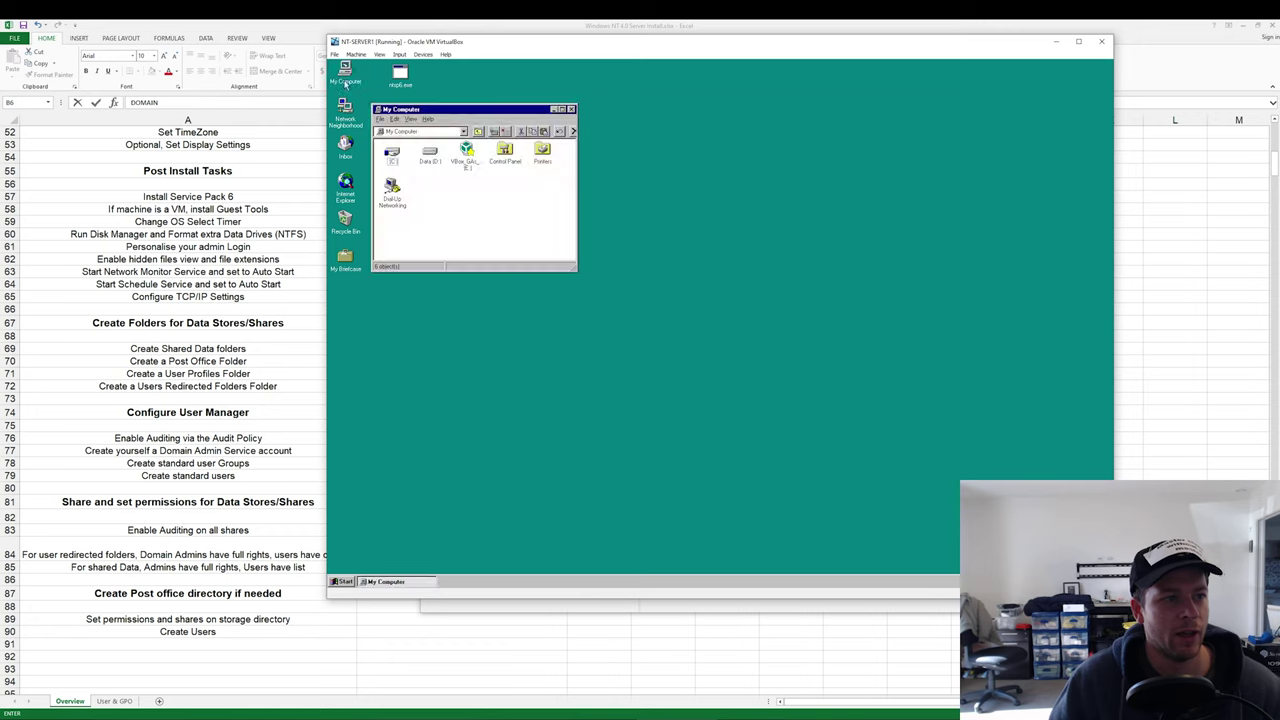
Open the enlarged My Computer window and confirm Data (D:) is empty with 0 objects and 0 bytes
{"action": "left_click", "coordinate": [477, 132]}
{"action": "left_click_drag", "start_coordinate": [659, 287], "coordinate": [910, 358]}
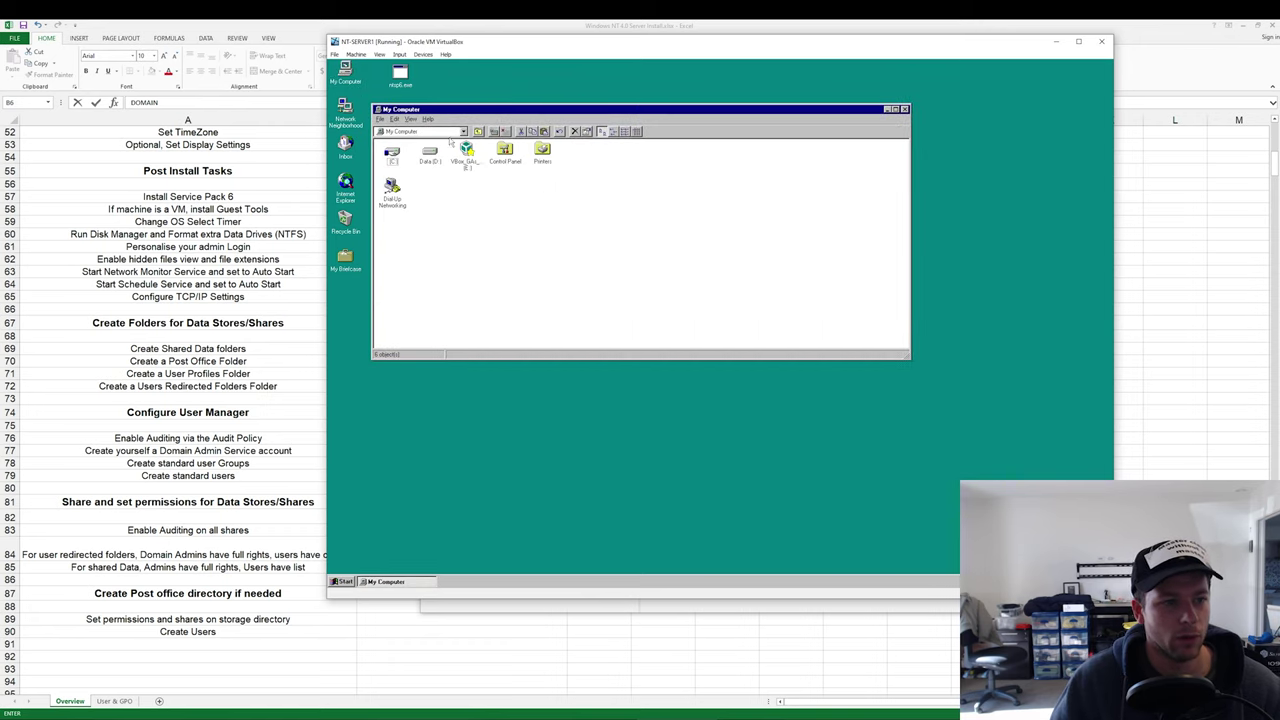
{"action": "left_click", "coordinate": [392, 155]}
{"action": "double_click", "coordinate": [430, 155]}
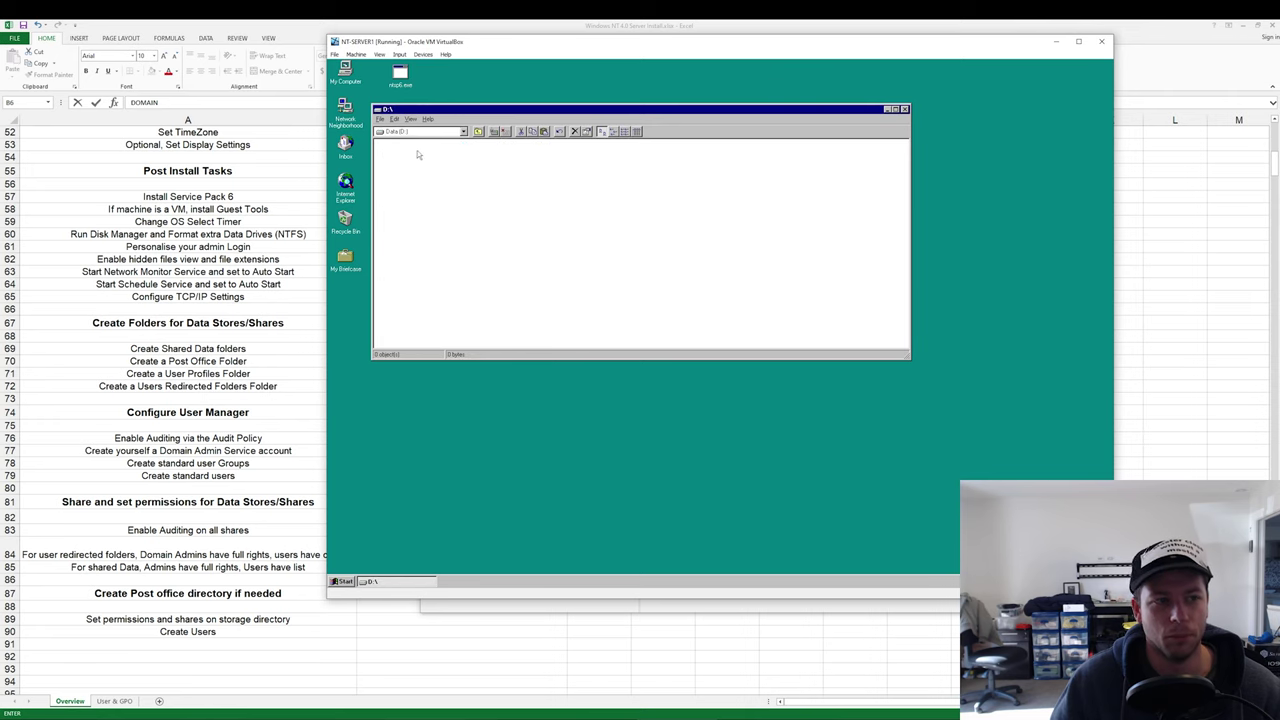
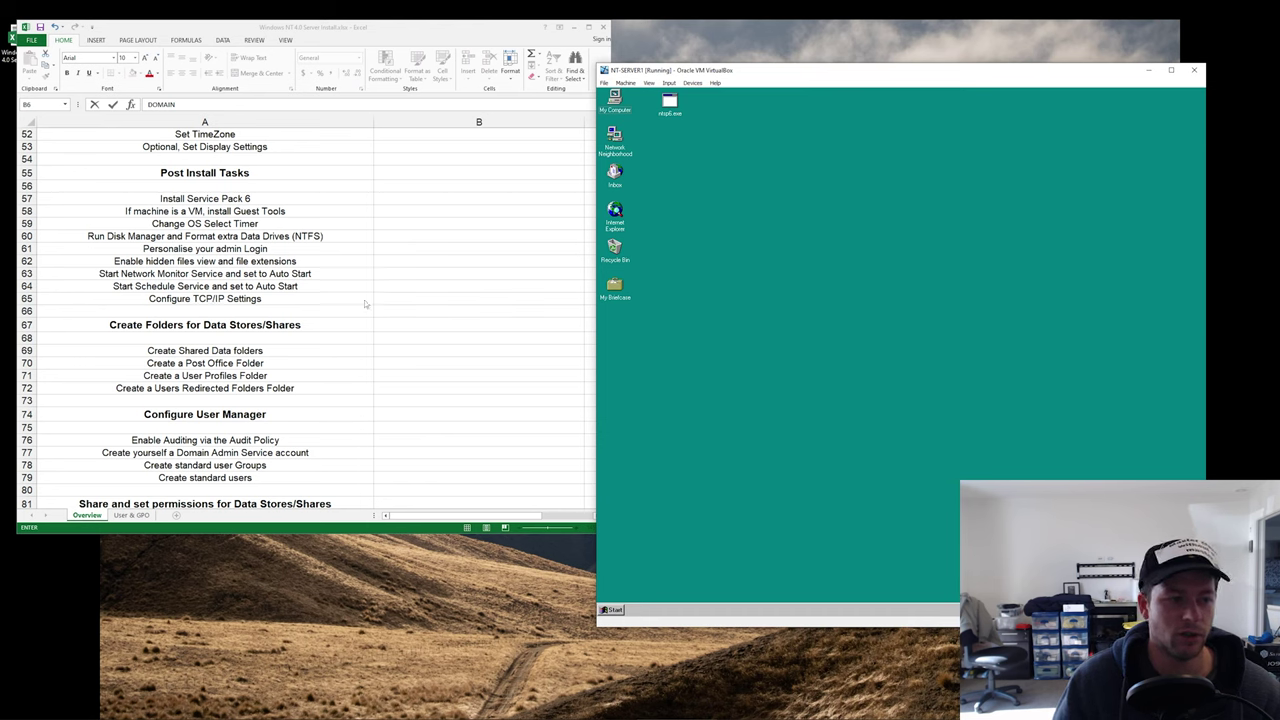
Open the Services list for NT-SERVER1 in Server Manager
{"action": "left_click", "coordinate": [616, 612]}
{"action": "mouse_move", "coordinate": [645, 494]}
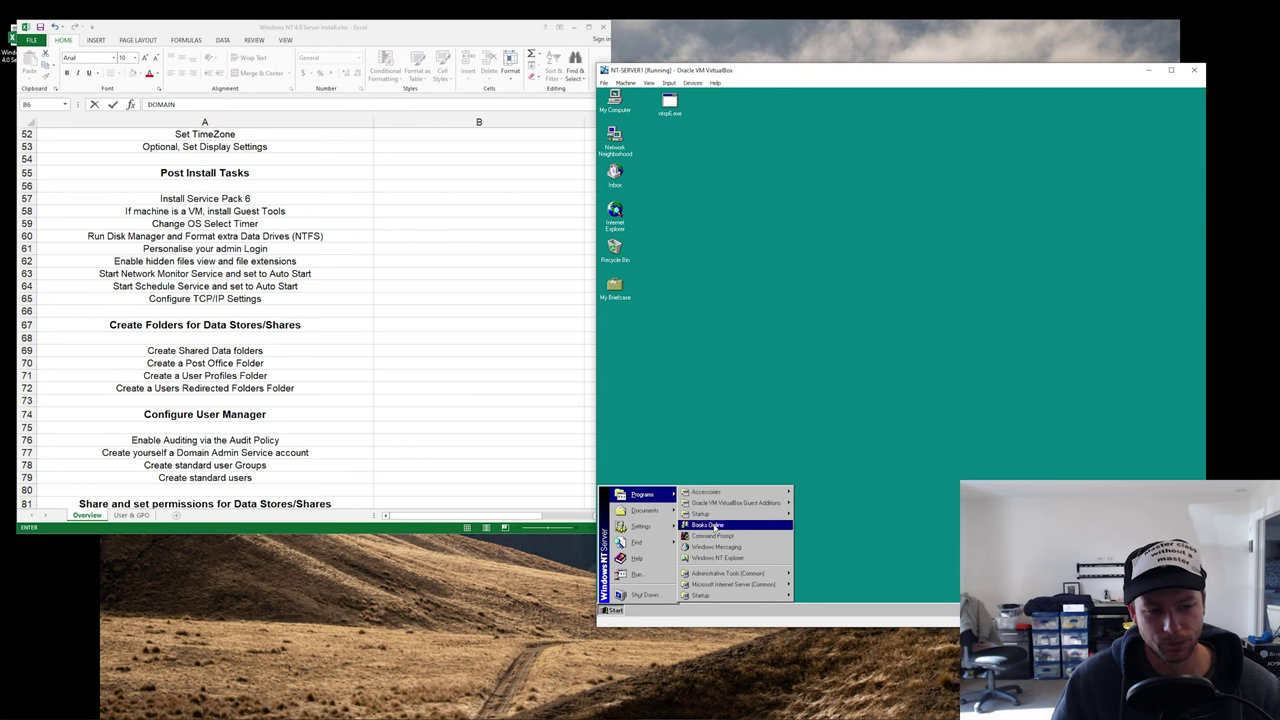
{"action": "mouse_move", "coordinate": [730, 573]}
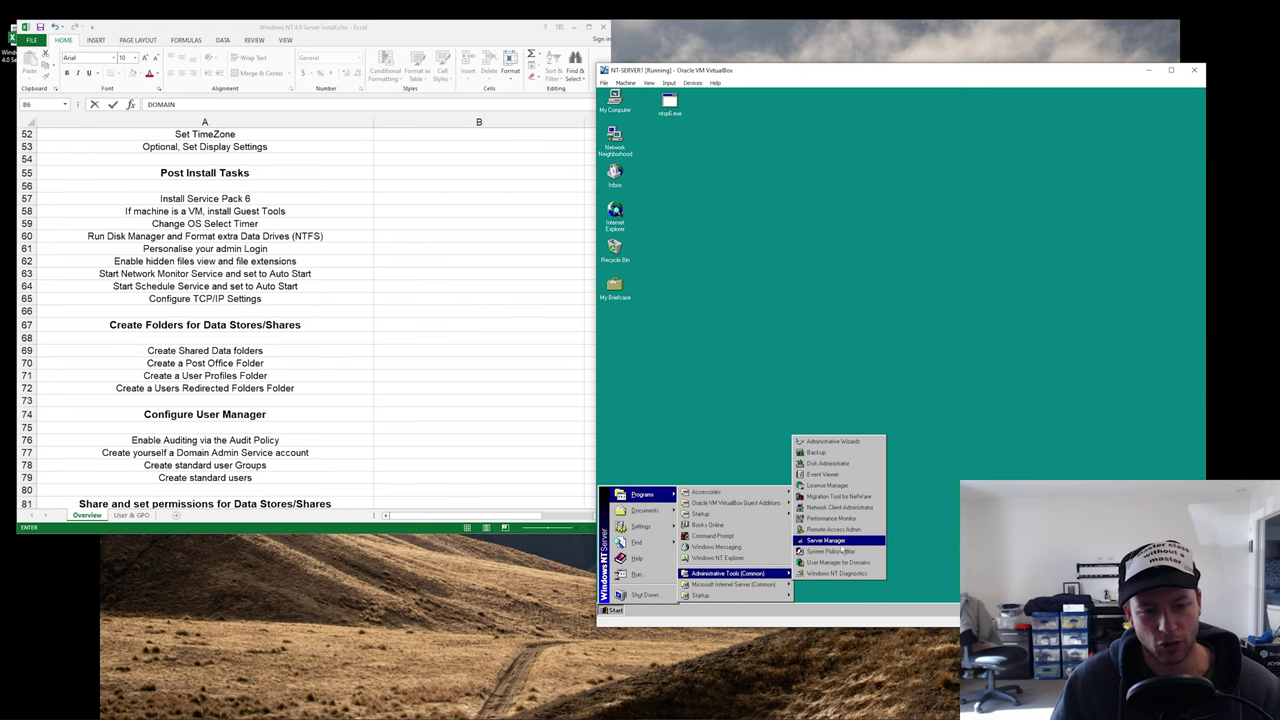
{"action": "left_click", "coordinate": [840, 543]}
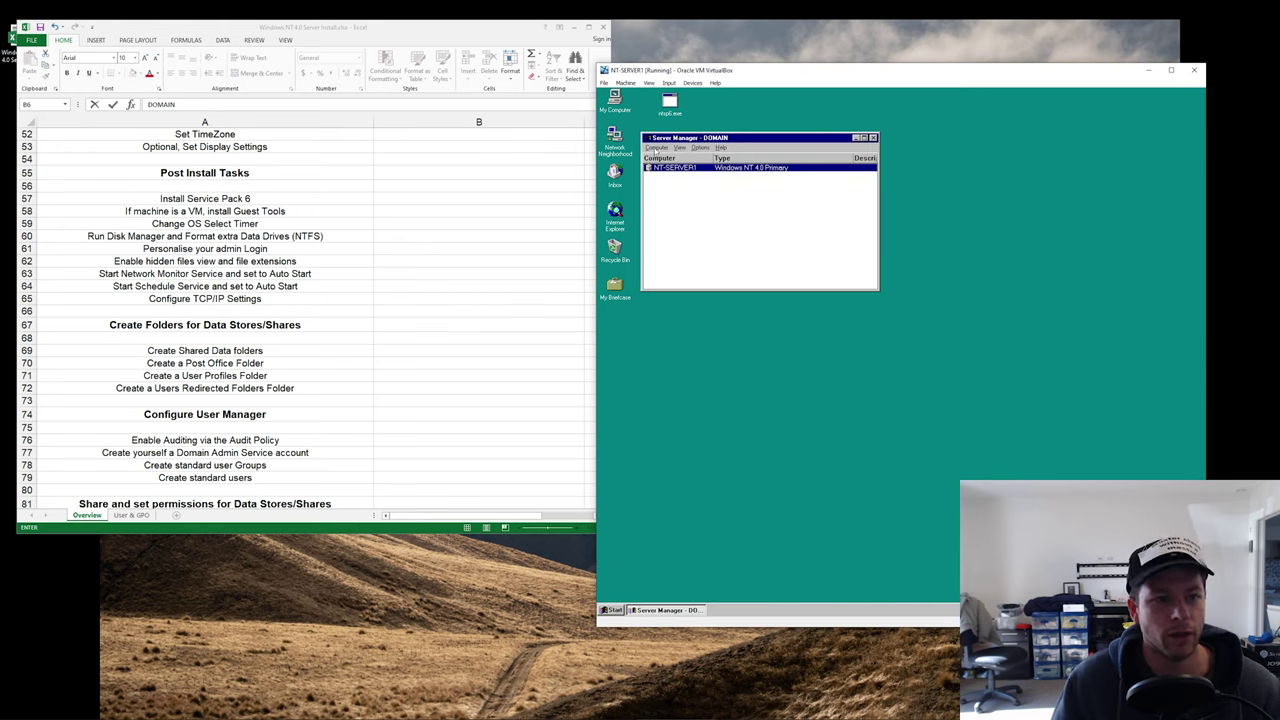
{"action": "left_click", "coordinate": [656, 148]}
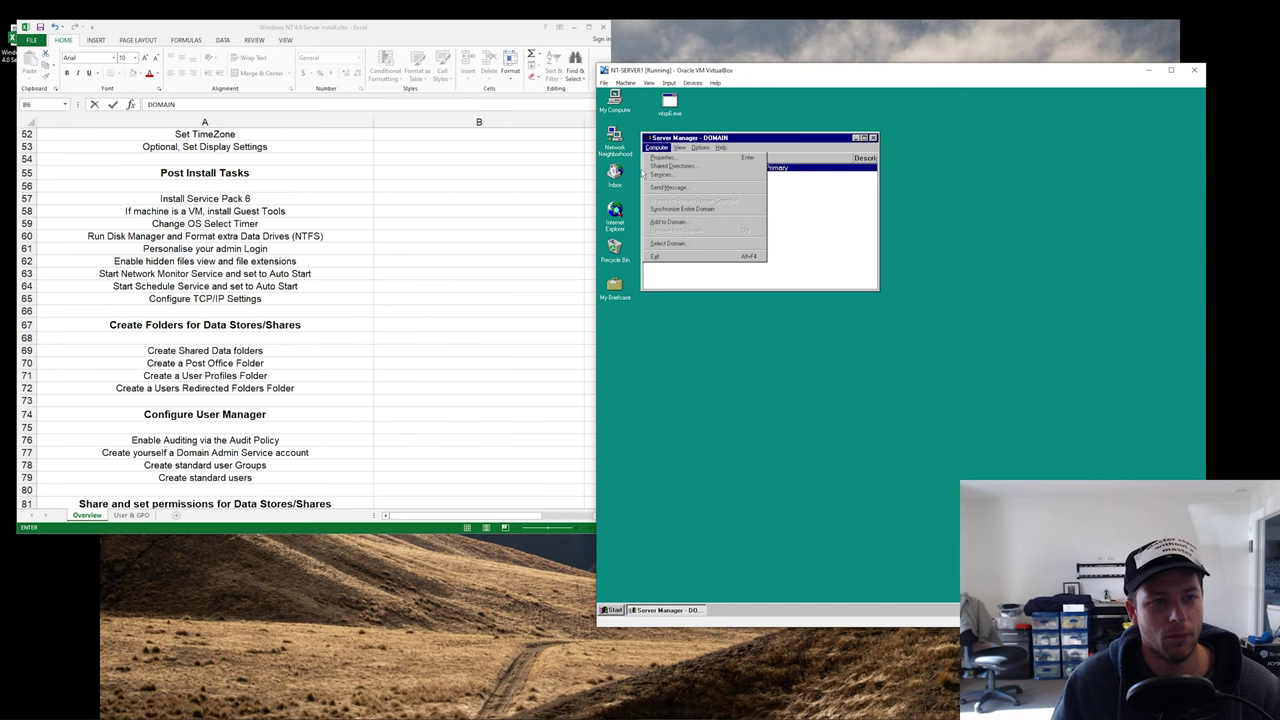
{"action": "left_click", "coordinate": [646, 174]}
{"action": "left_click_drag", "start_coordinate": [846, 203], "coordinate": [856, 224]}
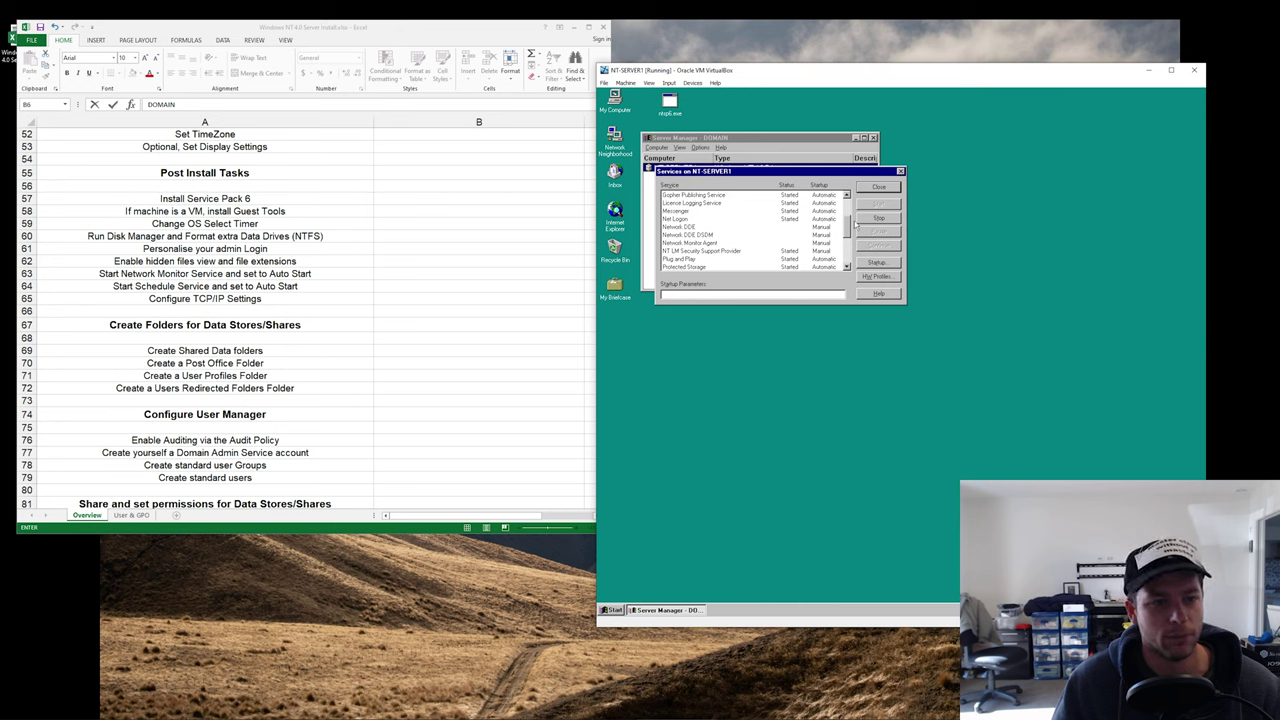
{"action": "left_click_drag", "start_coordinate": [856, 224], "coordinate": [852, 237]}
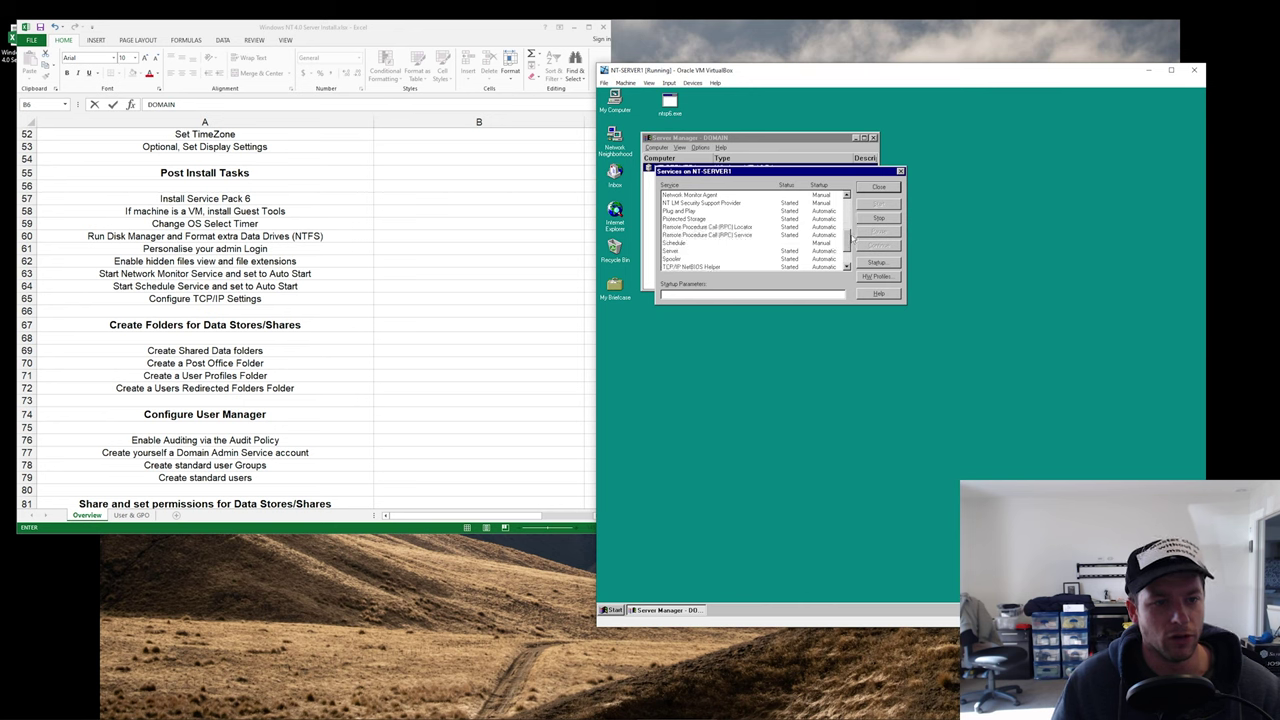
Start the Network Monitor Agent service and set its startup type to Automatic
{"action": "left_click", "coordinate": [700, 195]}
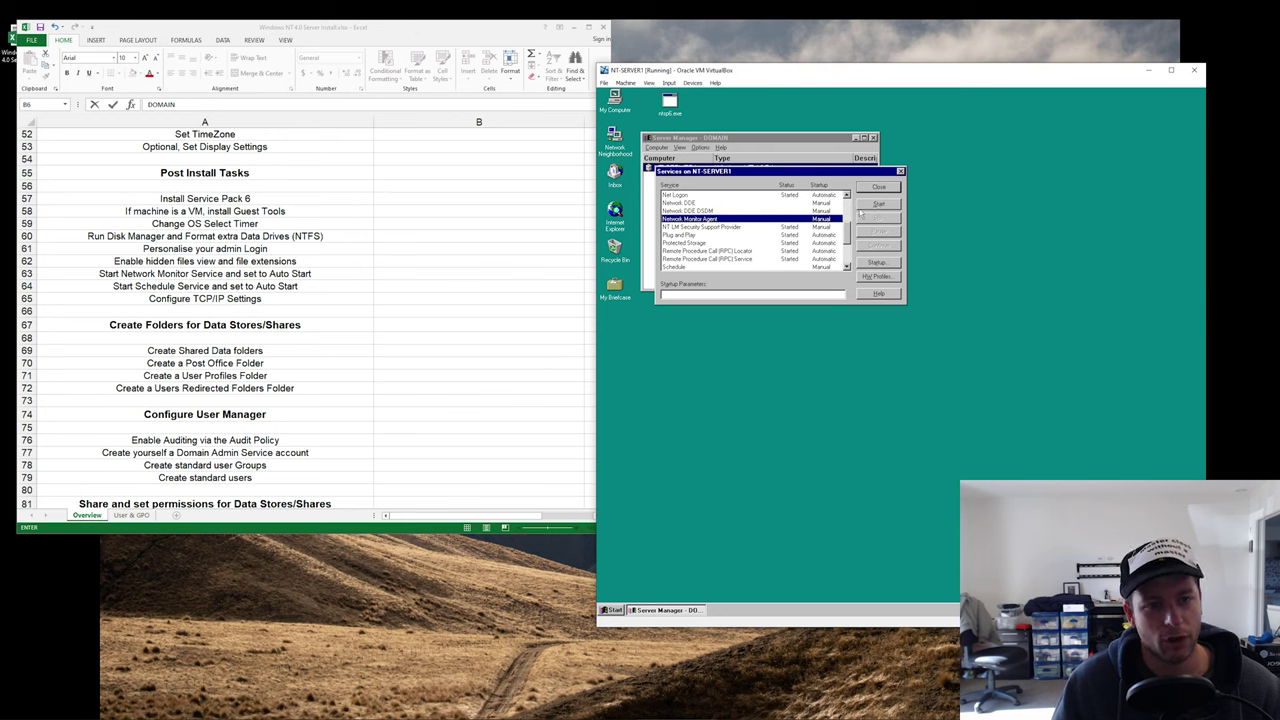
{"action": "left_click", "coordinate": [878, 205]}
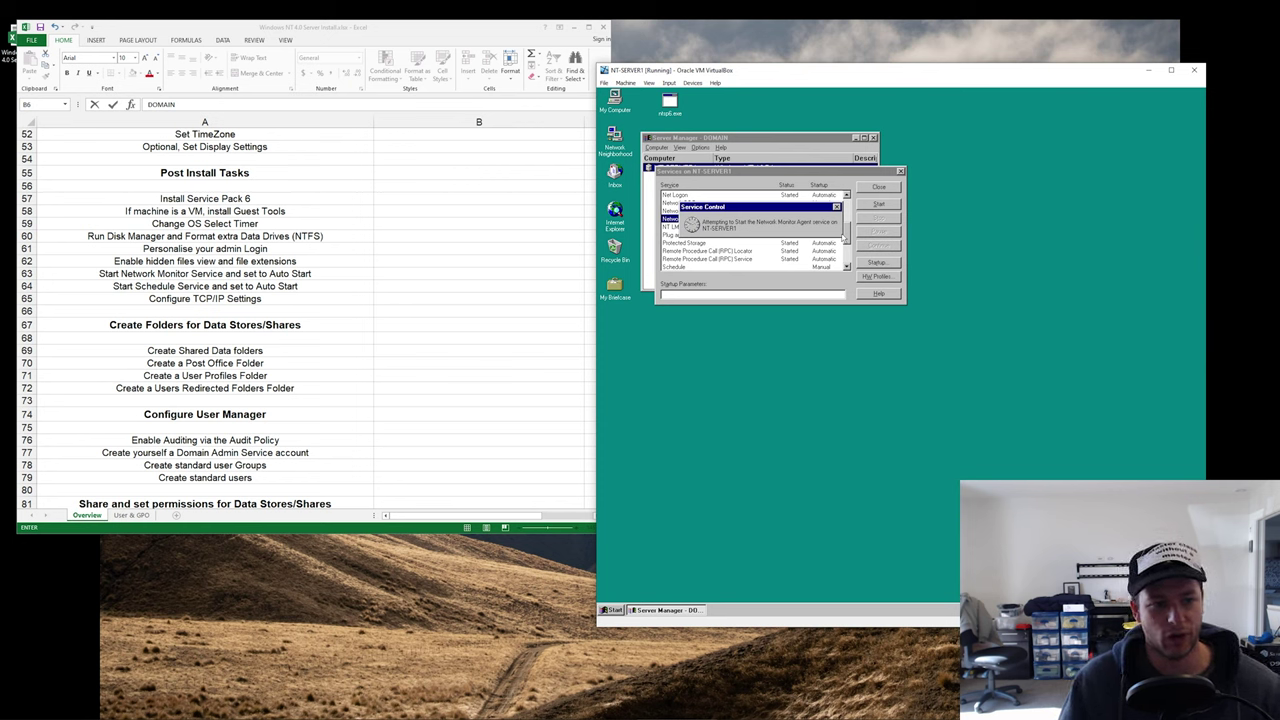
{"action": "left_click", "coordinate": [894, 263]}
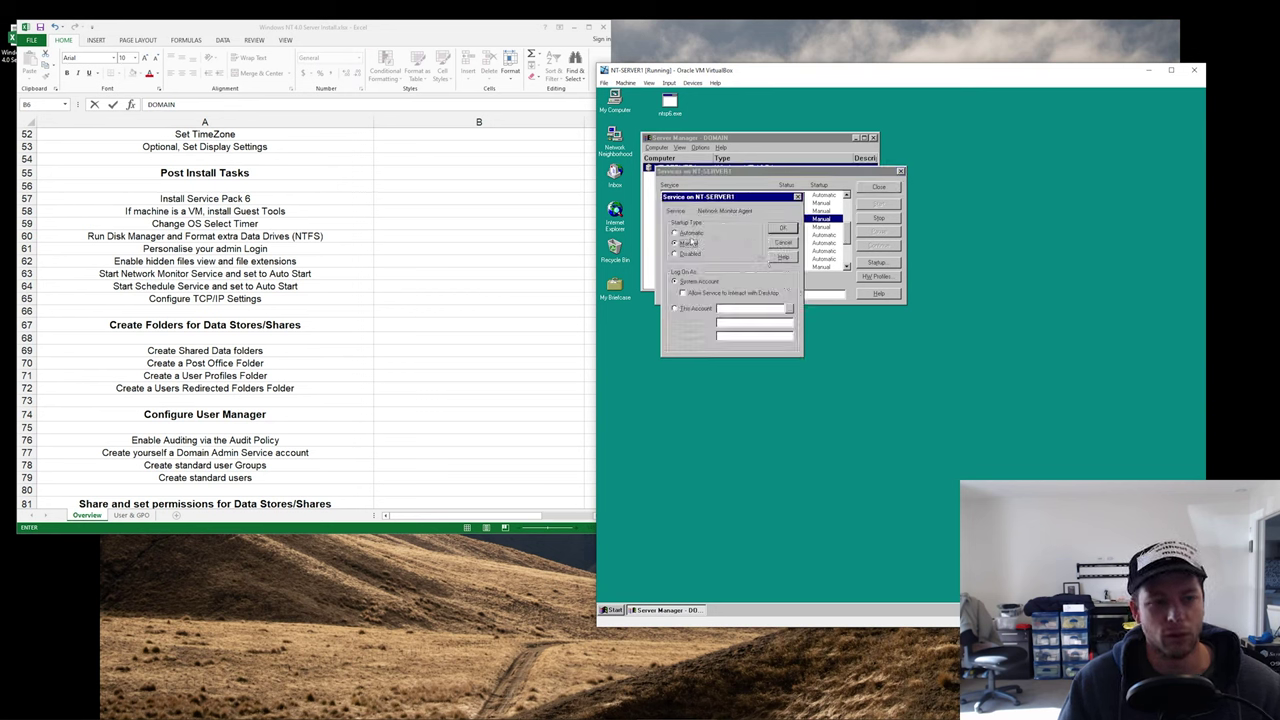
{"action": "left_click", "coordinate": [688, 232]}
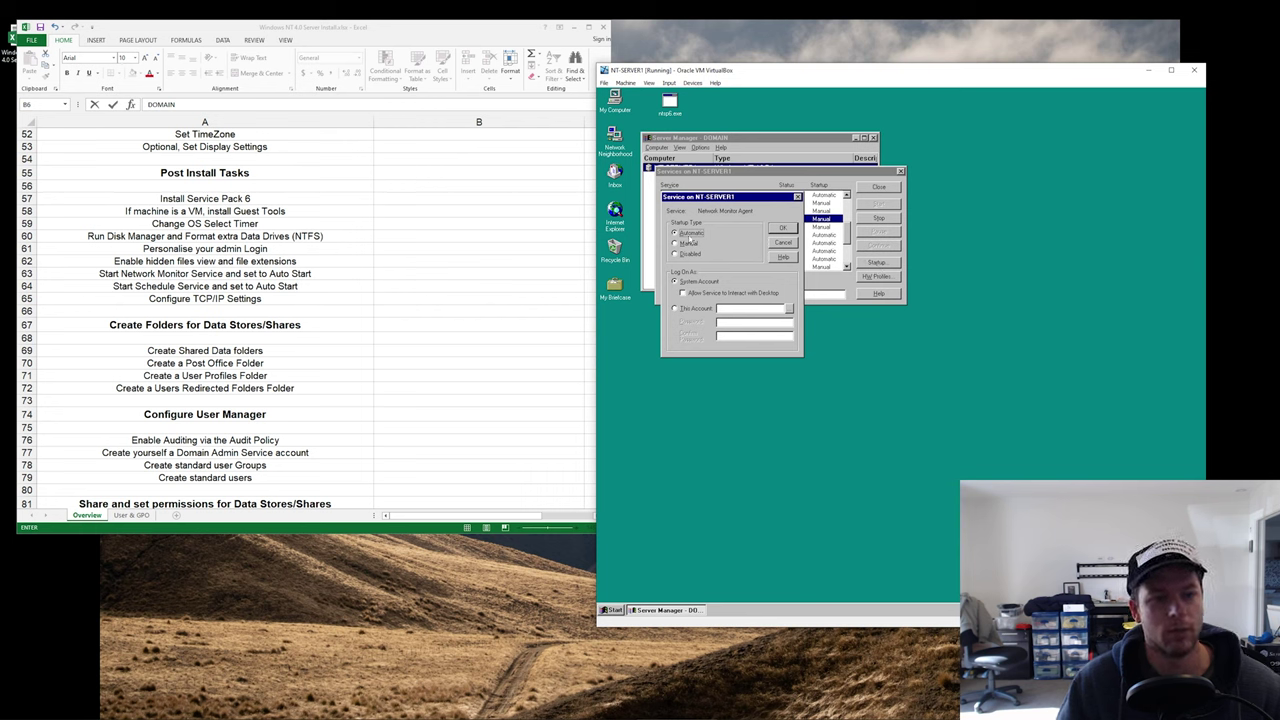
{"action": "left_click", "coordinate": [783, 229]}
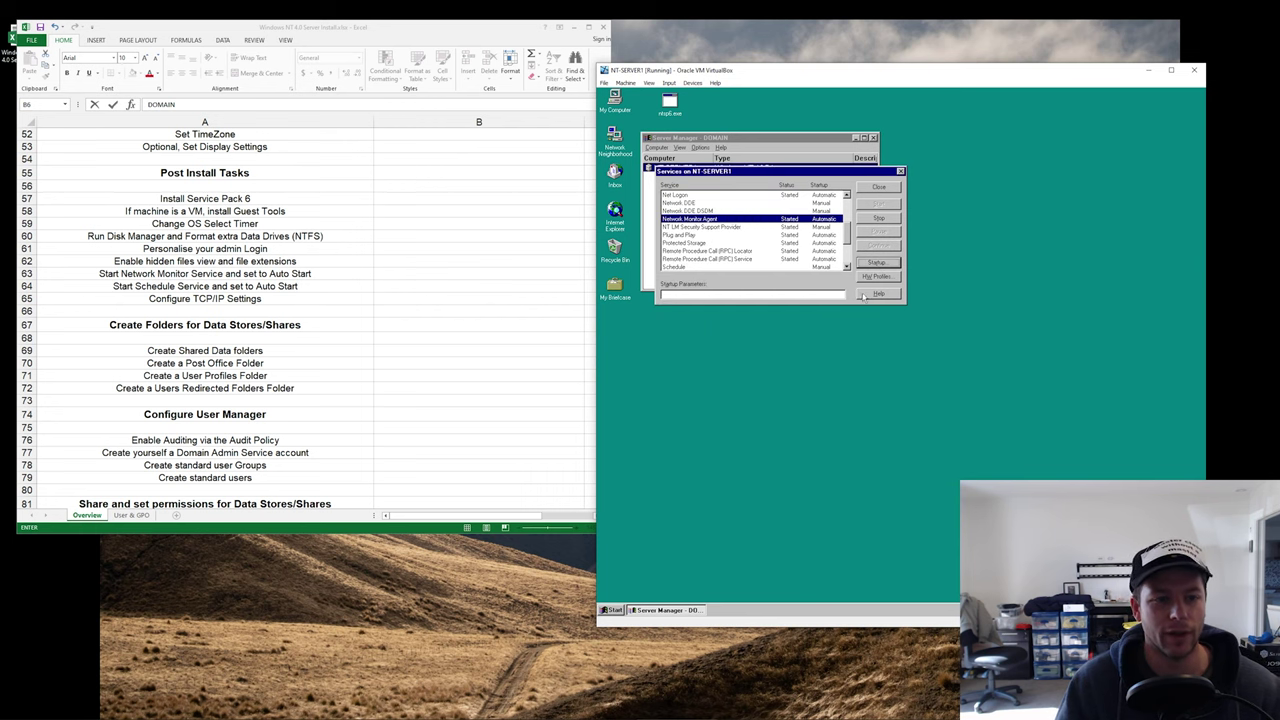
Start the Schedule service, set it to Automatic, and close Server Manager
{"action": "scroll", "coordinate": [720, 230], "scroll_direction": "down", "scroll_amount": 2}
{"action": "left_click", "coordinate": [700, 218]}
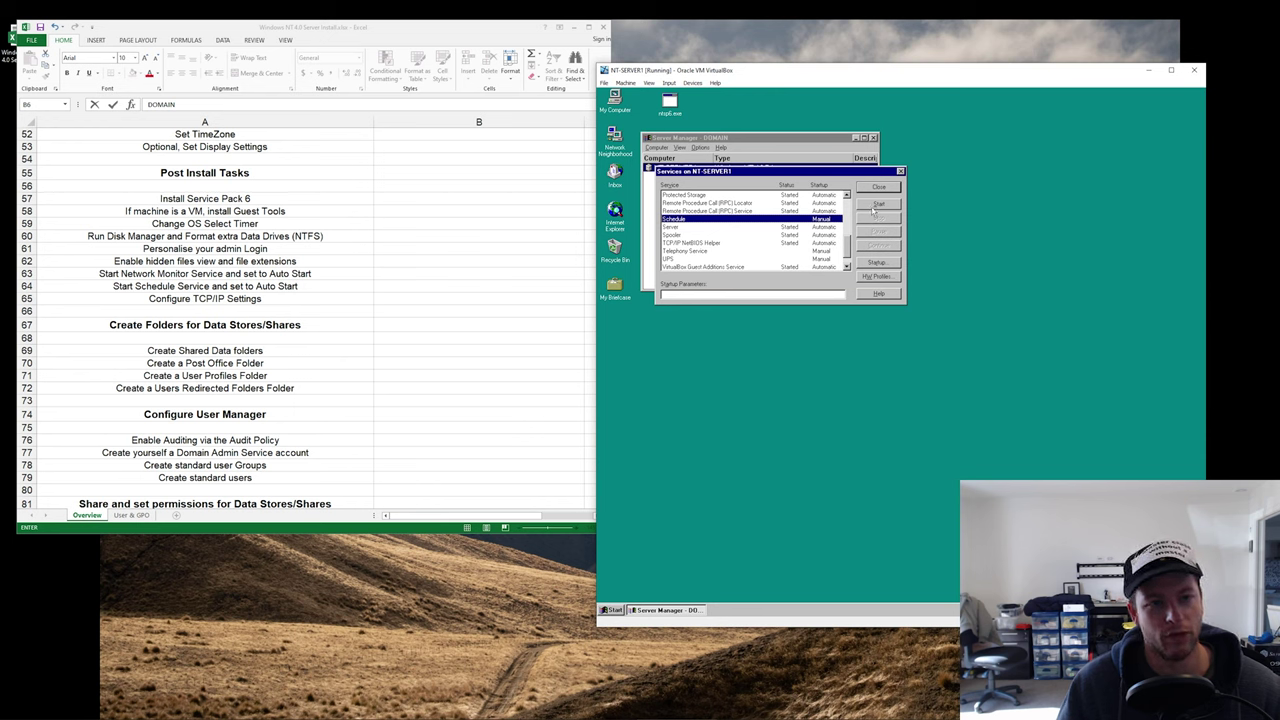
{"action": "left_click", "coordinate": [875, 205]}
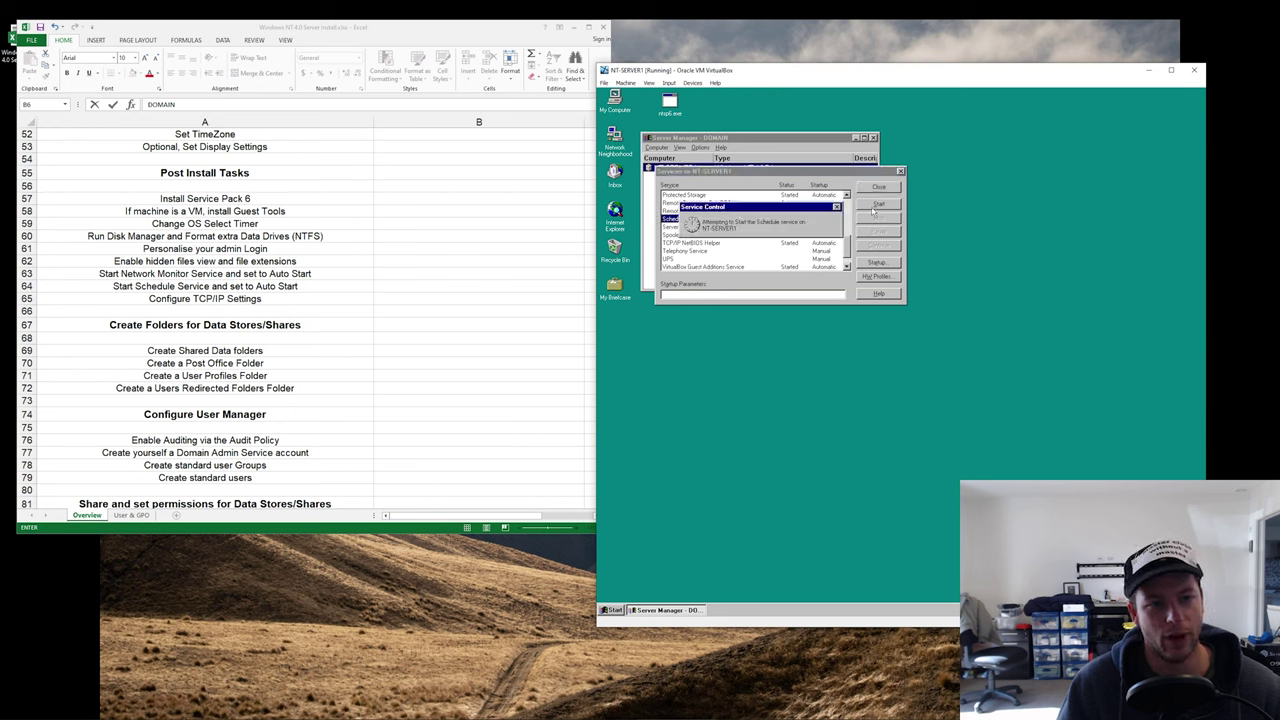
{"action": "left_click", "coordinate": [876, 262]}
{"action": "left_click", "coordinate": [688, 232]}
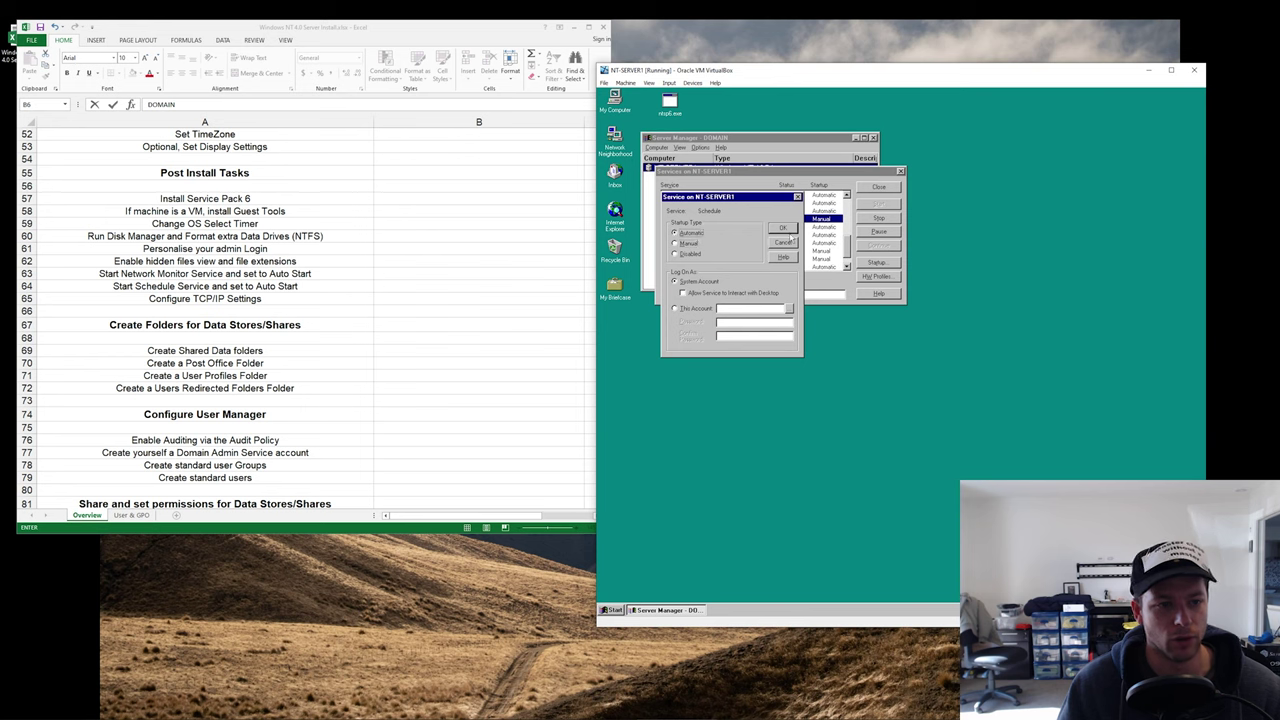
{"action": "left_click", "coordinate": [786, 230]}
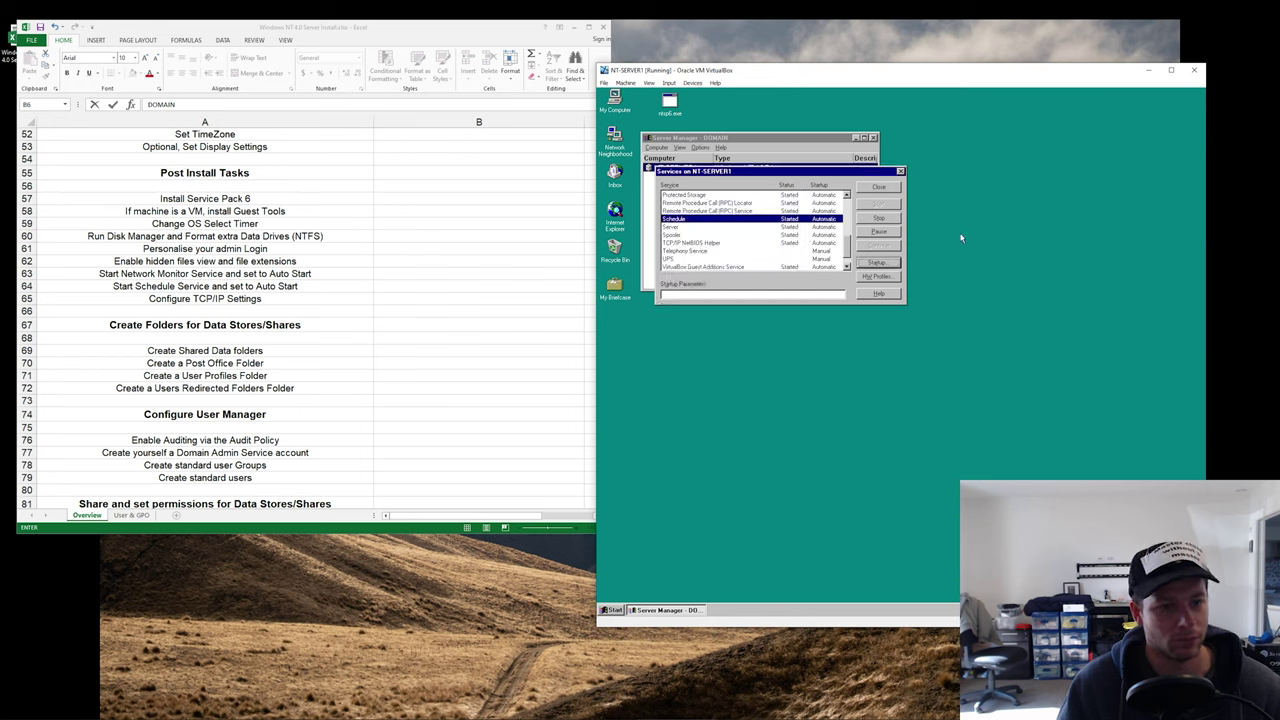
{"action": "left_click", "coordinate": [878, 187]}
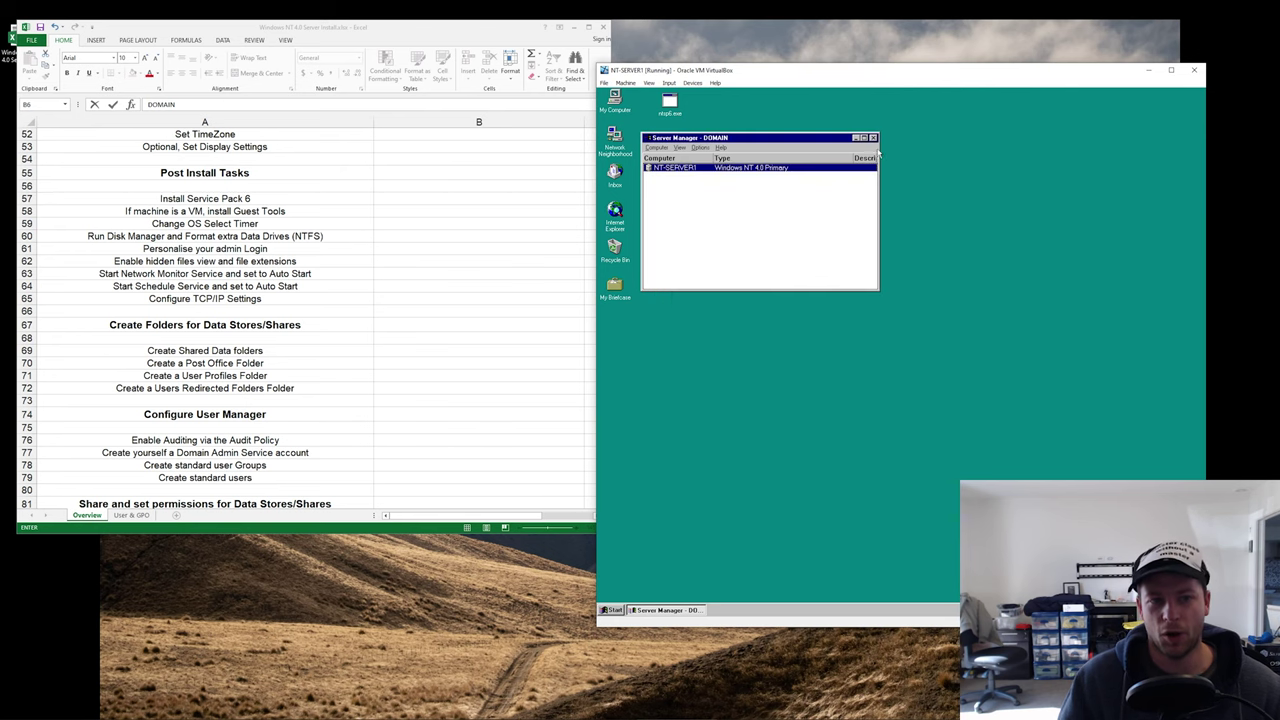
{"action": "left_click", "coordinate": [873, 138]}
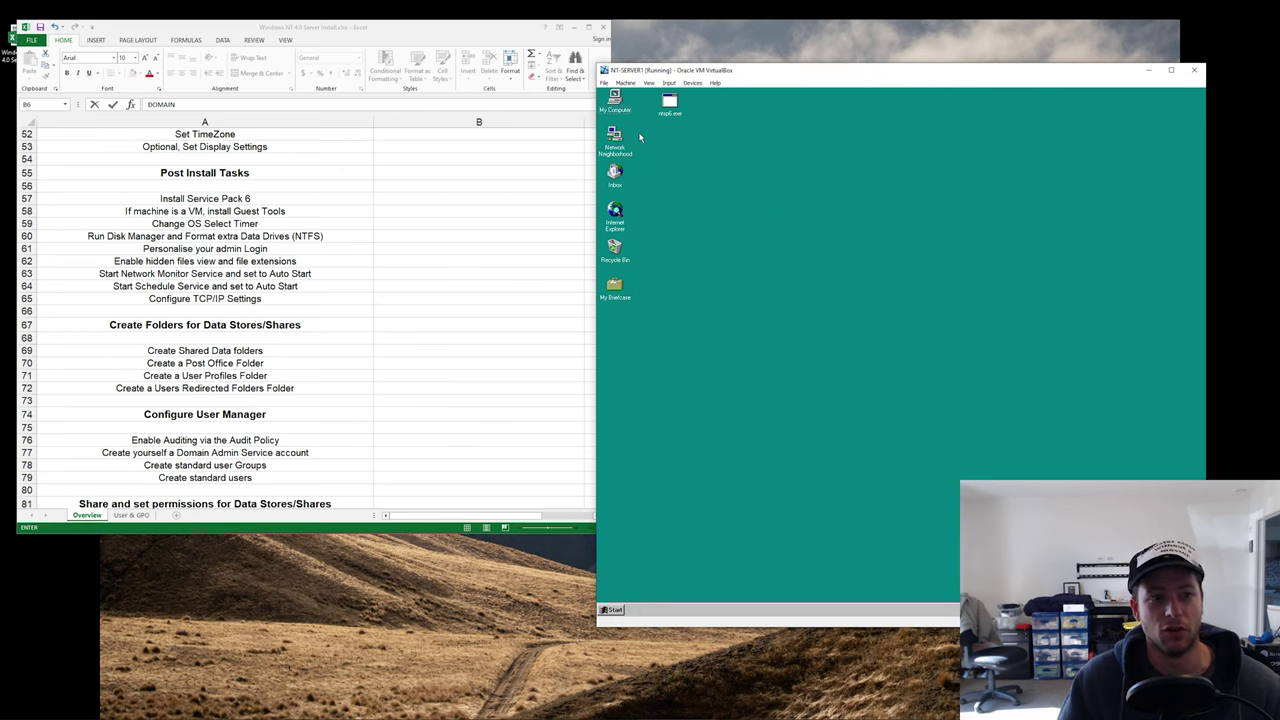
Delete the ntsp6.exe installer and empty the Recycle Bin
{"action": "left_click_drag", "start_coordinate": [669, 103], "coordinate": [618, 252]}
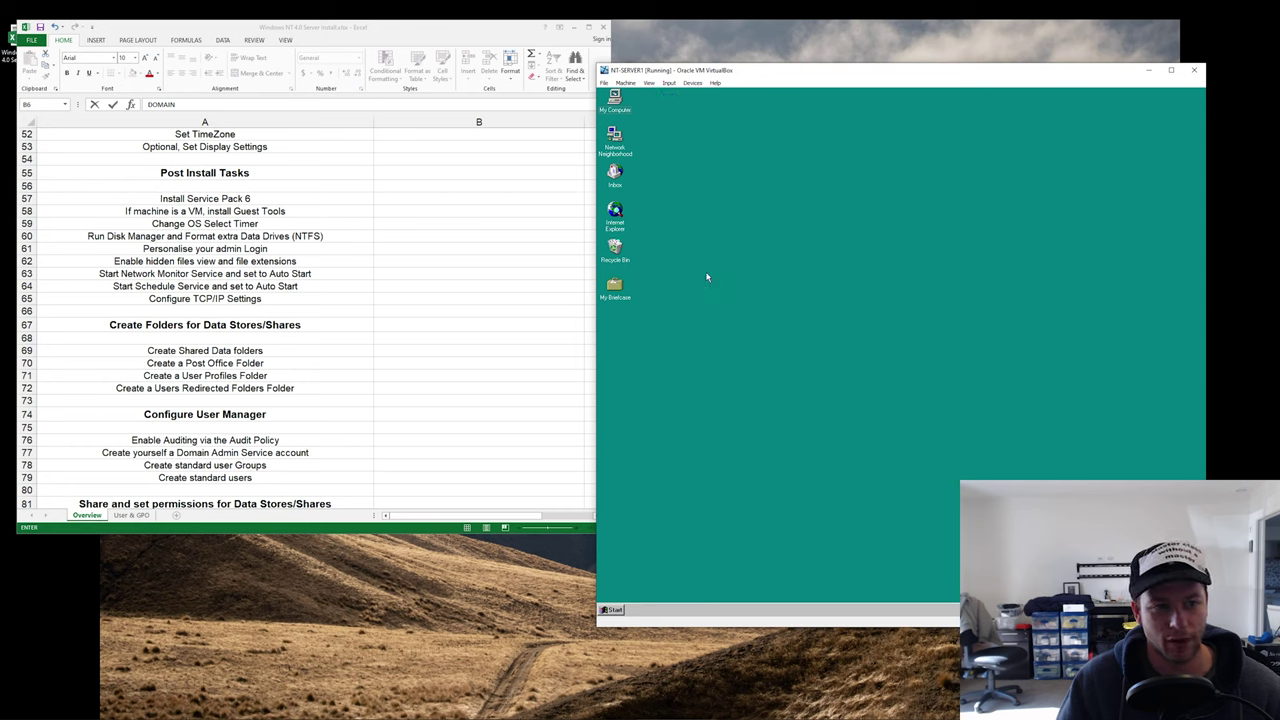
{"action": "right_click", "coordinate": [615, 254]}
{"action": "left_click", "coordinate": [648, 276]}
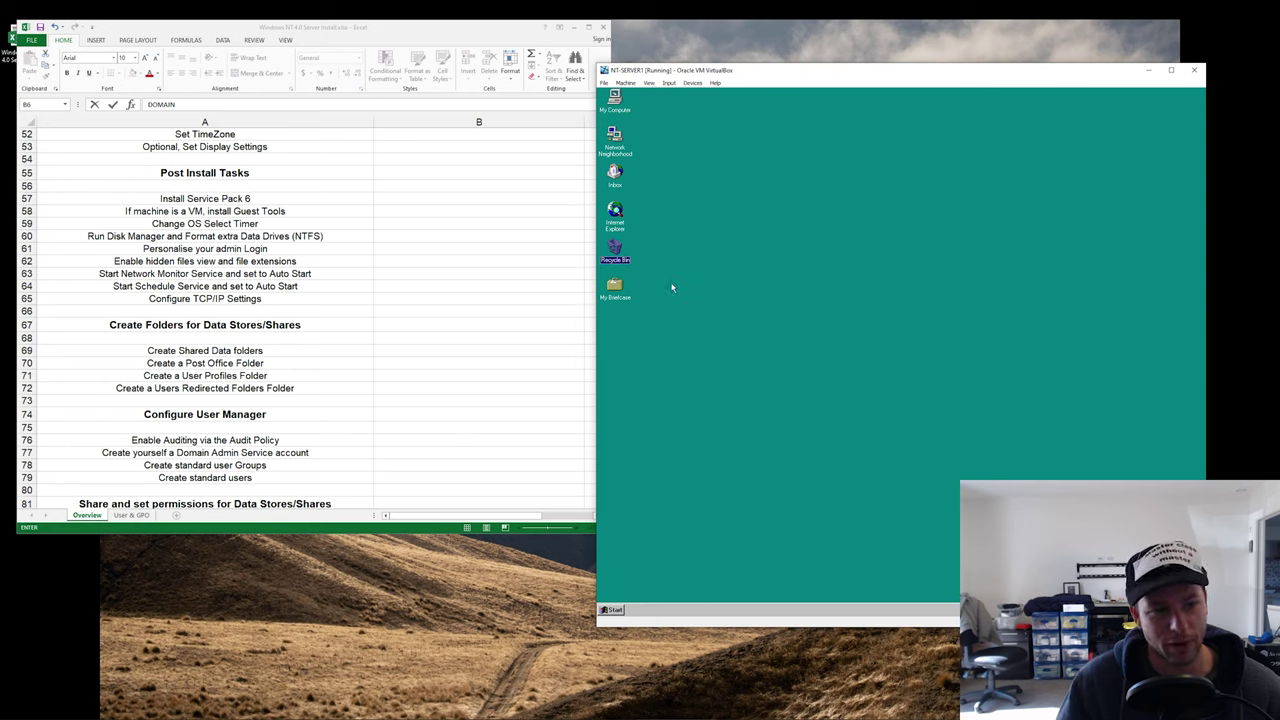
Create a 'Shared Data' folder on the Data (D:) drive
{"action": "double_click", "coordinate": [617, 112]}
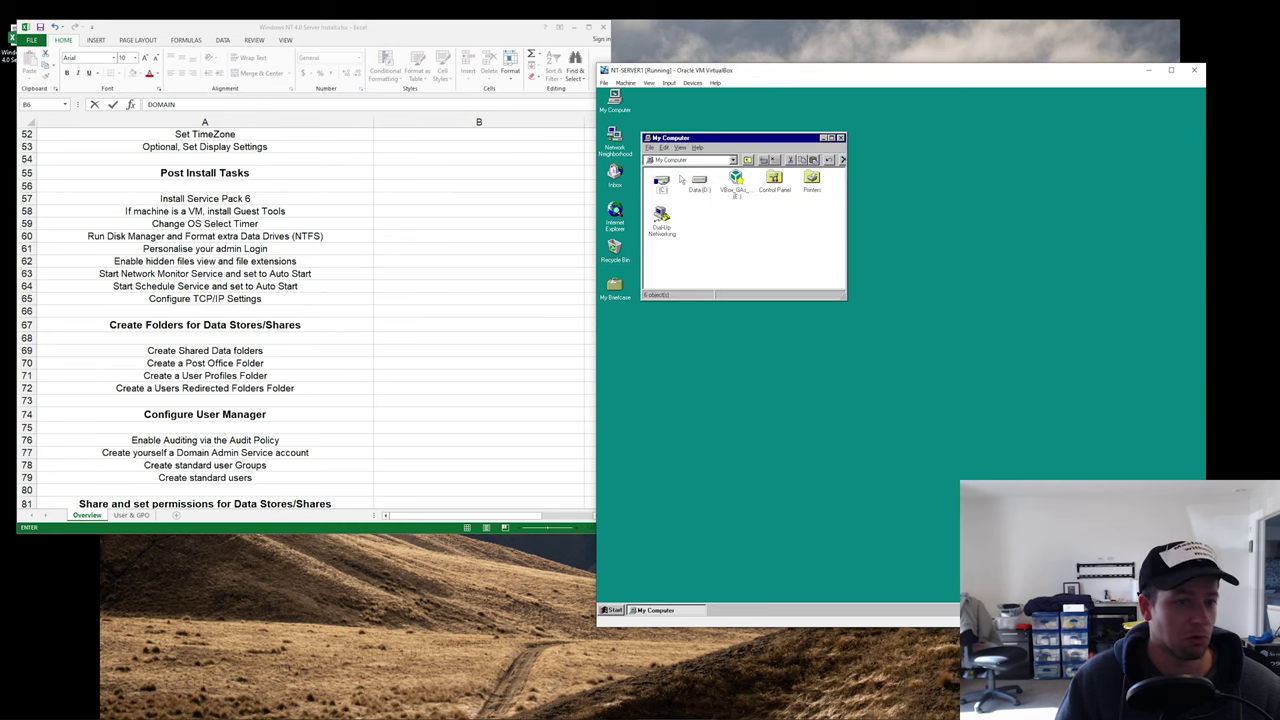
{"action": "double_click", "coordinate": [702, 182]}
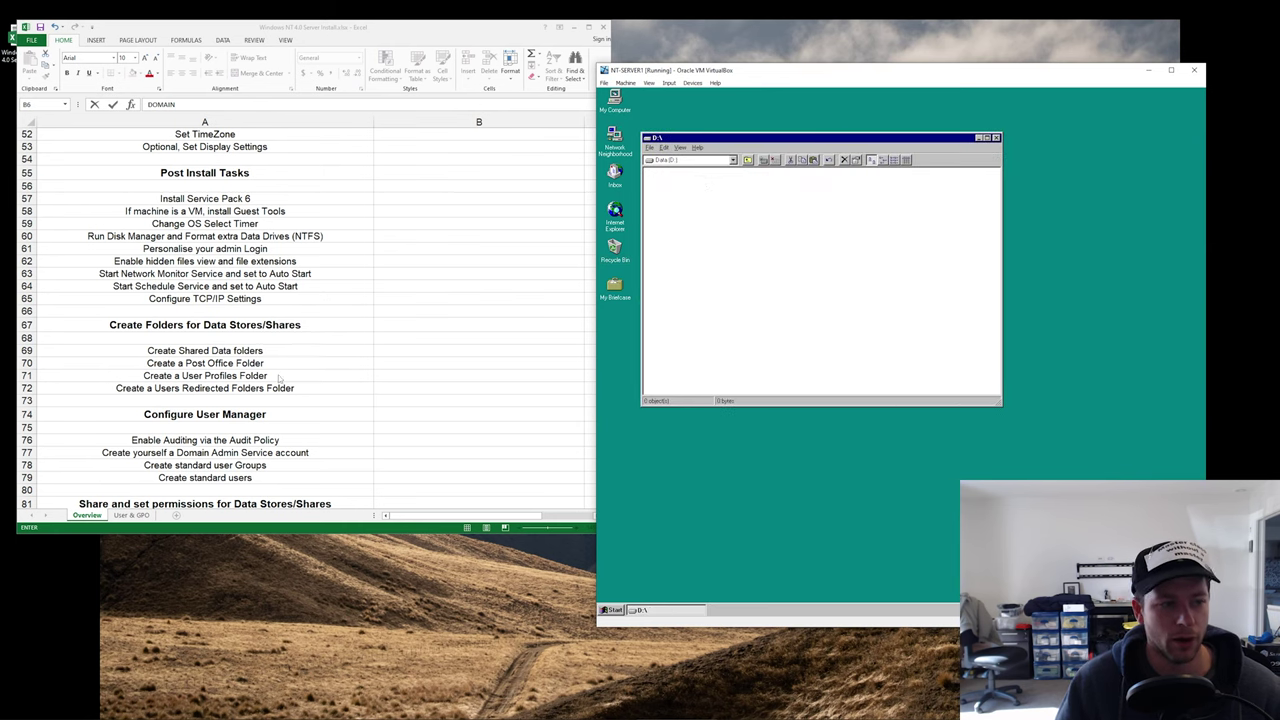
{"action": "right_click", "coordinate": [766, 231]}
{"action": "left_click", "coordinate": [838, 292]}
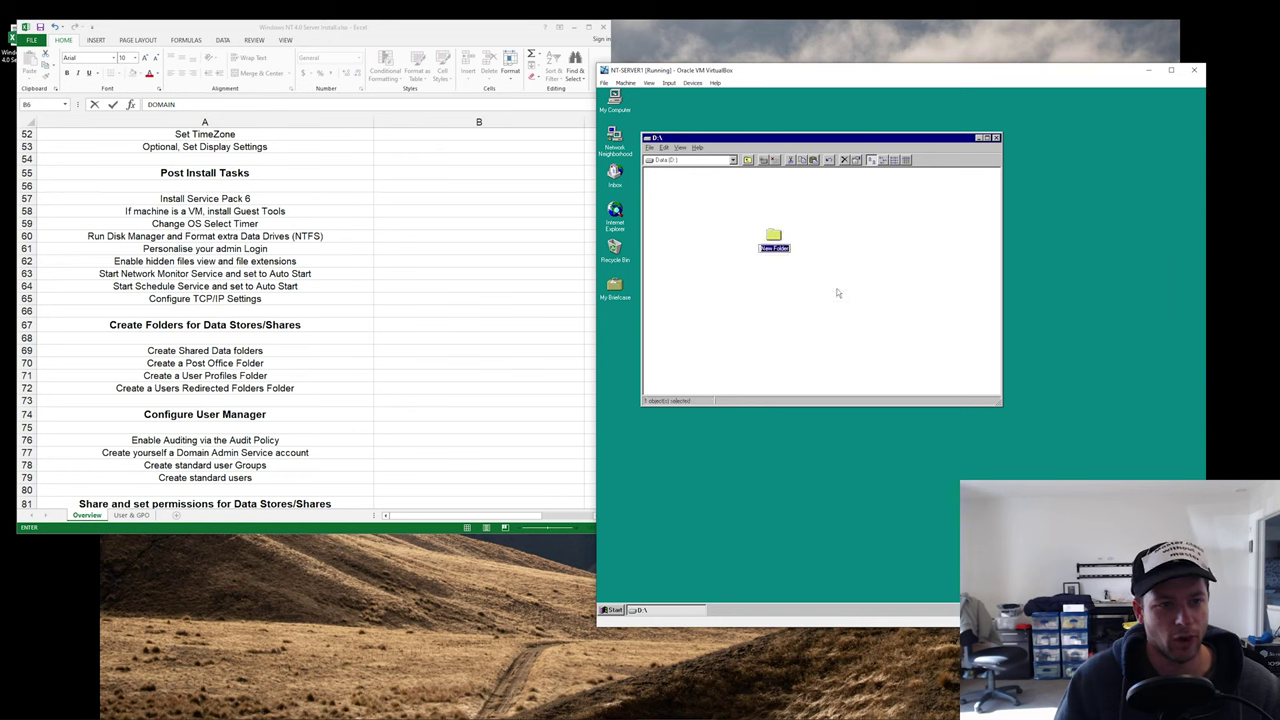
{"action": "type", "text": "Shared Data"}
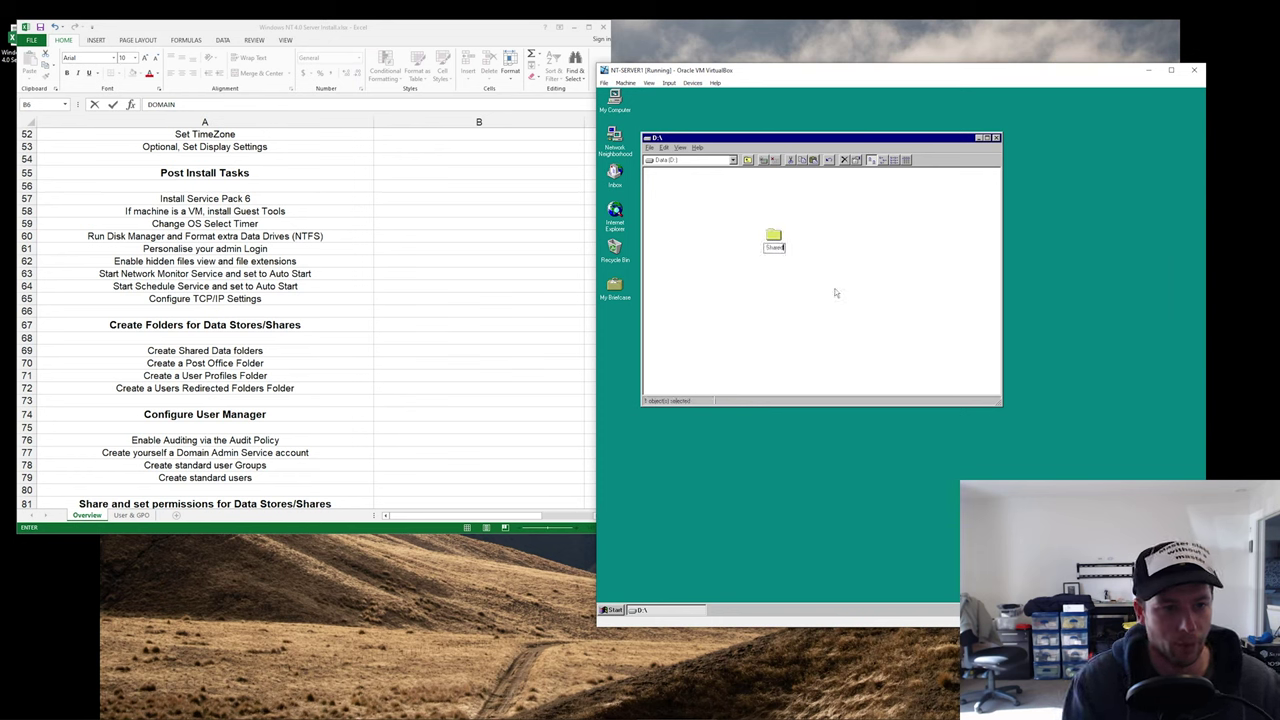
{"action": "key", "text": "Return"}
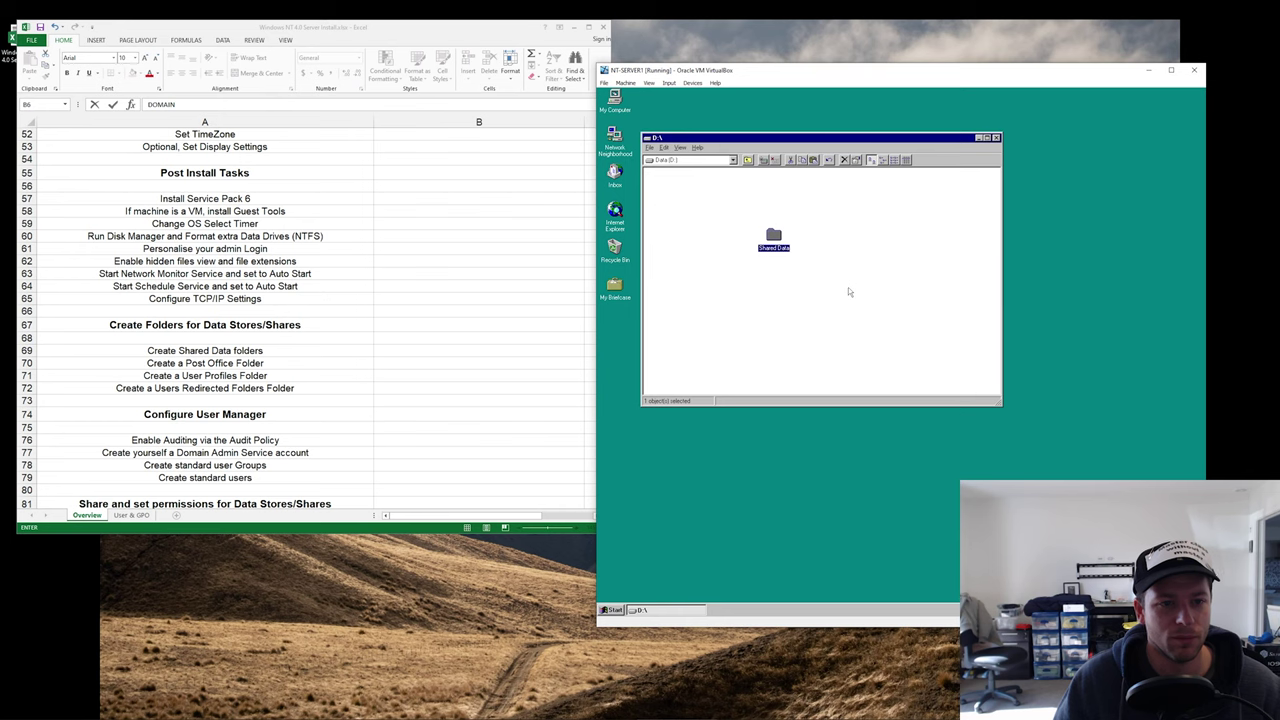
Arrange drive D icons by date and add a 'PostOffice' folder
{"action": "right_click", "coordinate": [865, 281]}
{"action": "mouse_move", "coordinate": [888, 298]}
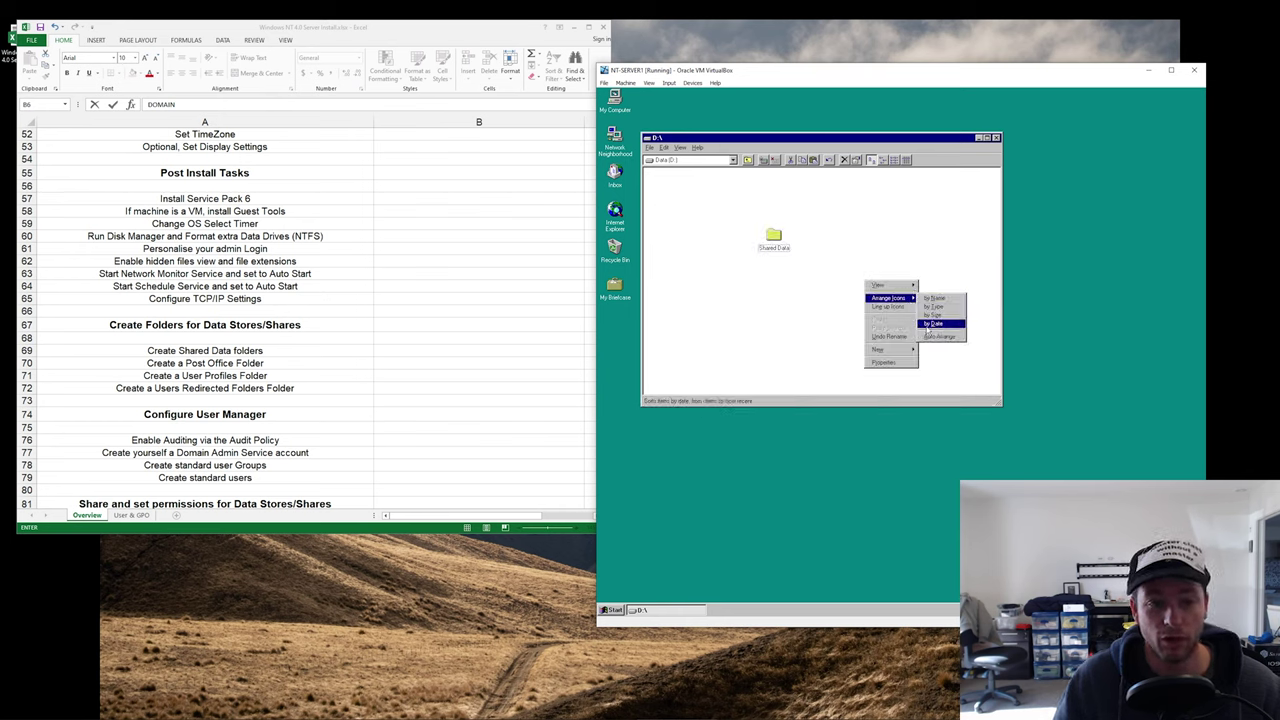
{"action": "left_click", "coordinate": [930, 324]}
{"action": "right_click", "coordinate": [790, 209]}
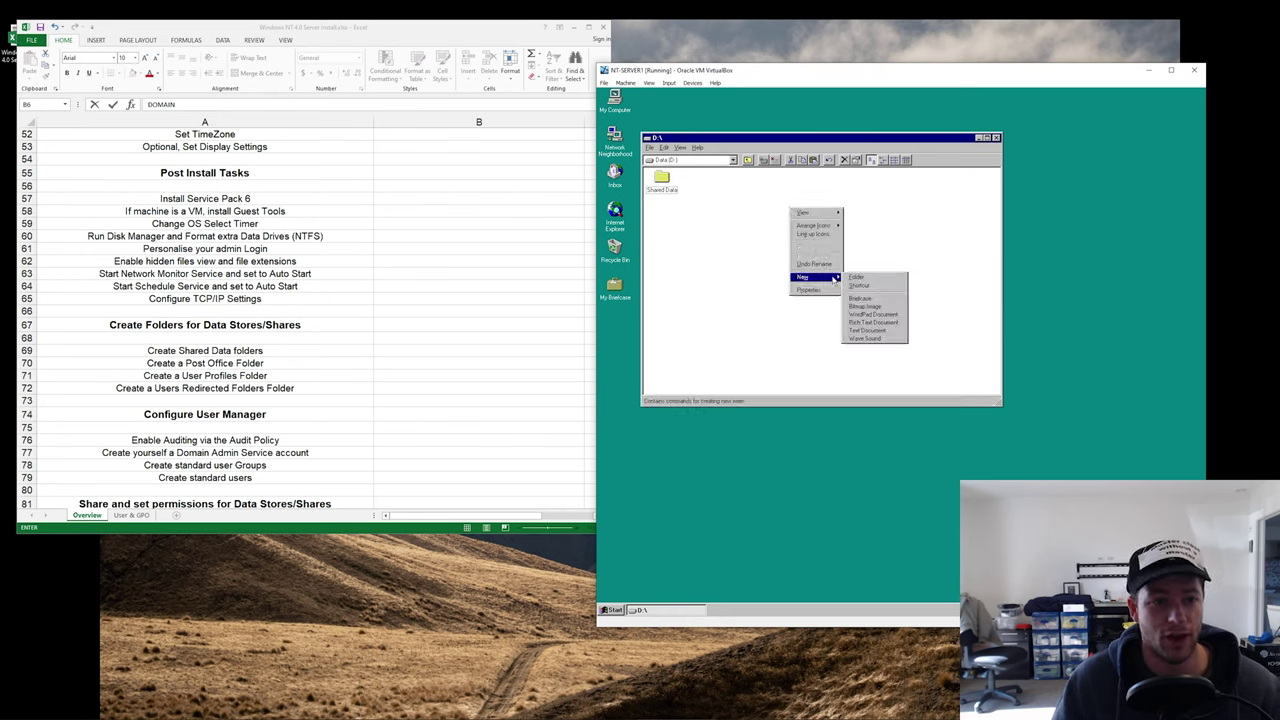
{"action": "left_click", "coordinate": [858, 278]}
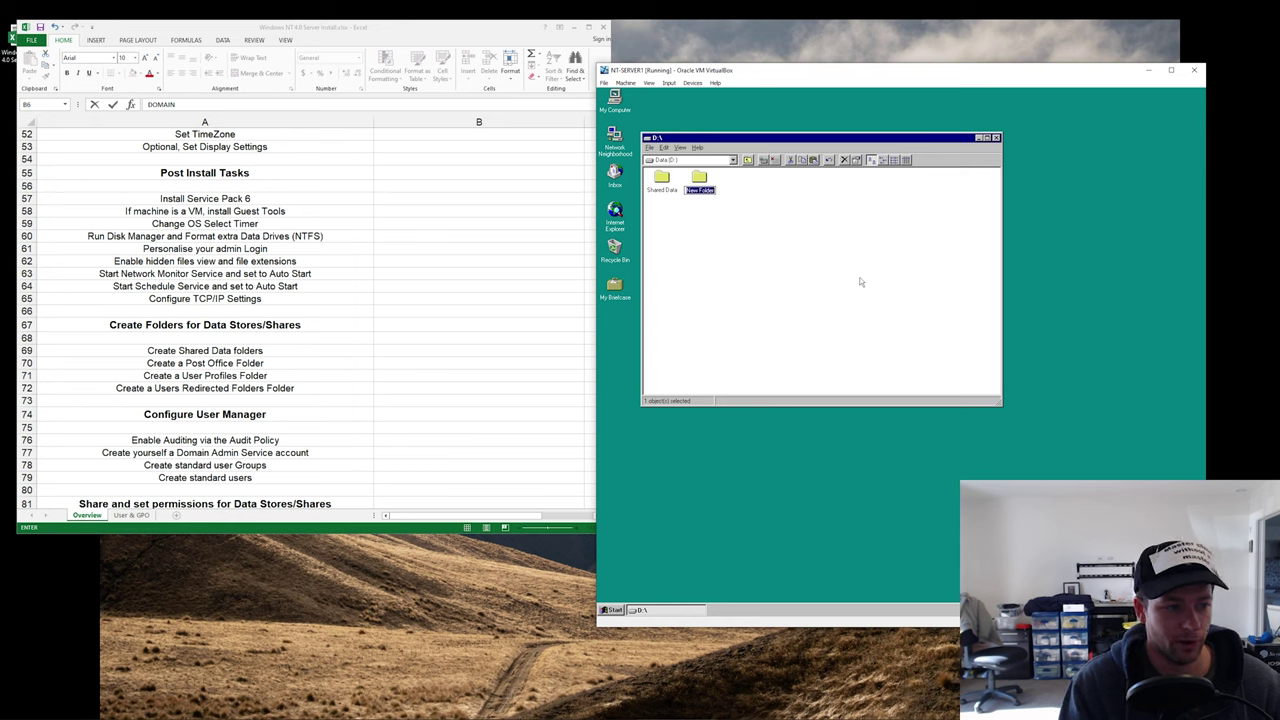
{"action": "type", "text": "PostOff"}
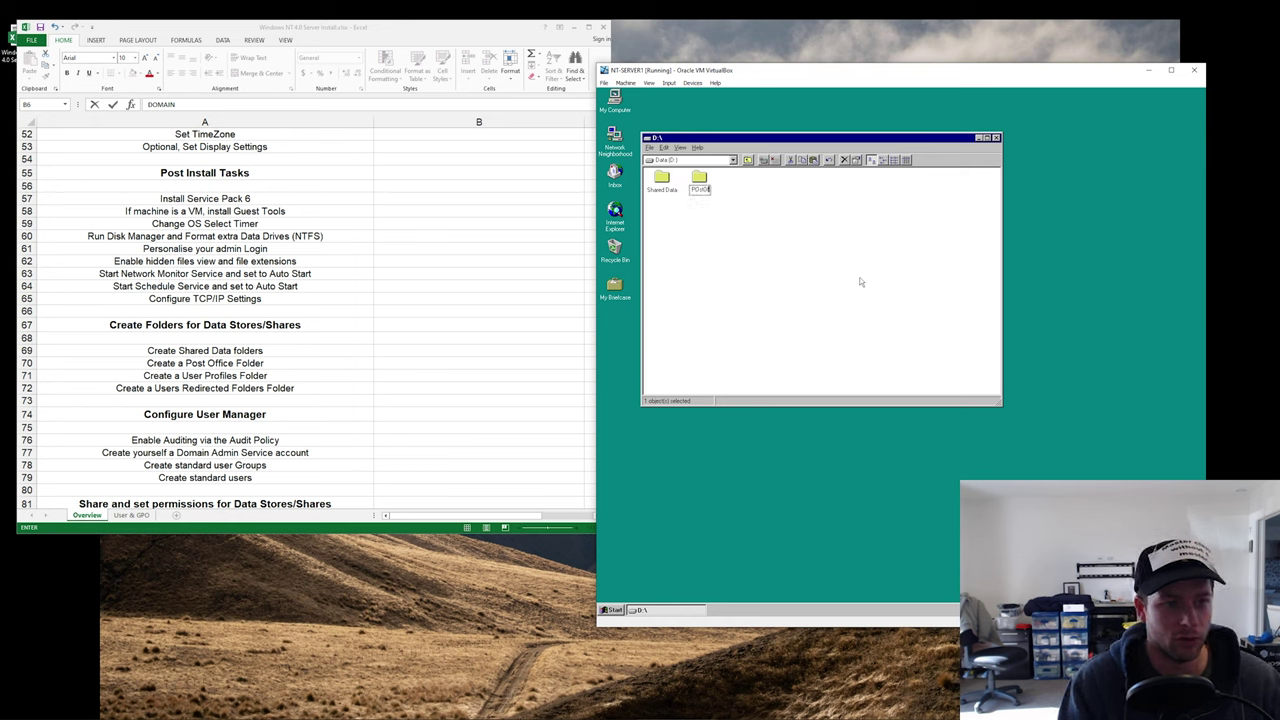
{"action": "key", "text": "BackSpace"}
{"action": "key", "text": "BackSpace"}
{"action": "key", "text": "BackSpace"}
{"action": "type", "text": "stOffice"}
{"action": "key", "text": "Return"}
Add a third folder on drive D for user profiles
{"action": "right_click", "coordinate": [740, 188]}
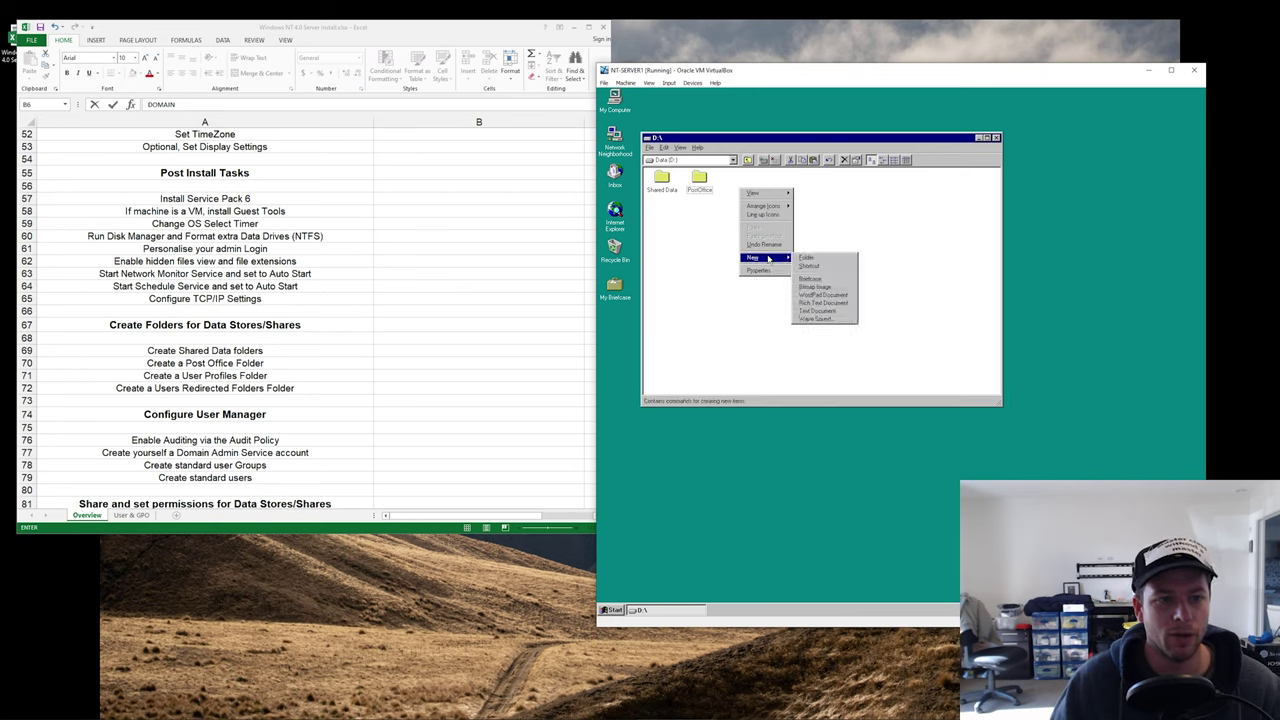
{"action": "left_click", "coordinate": [797, 259]}
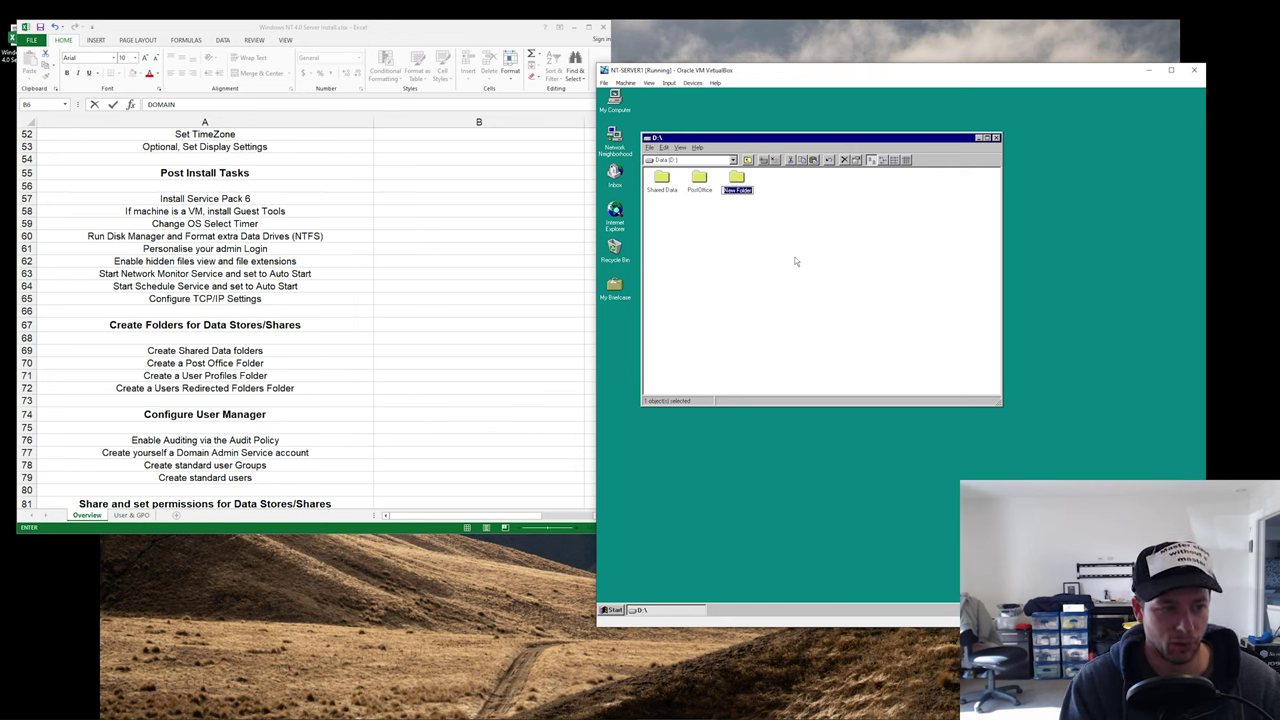
{"action": "type", "text": "UProfiles"}
{"action": "key", "text": "Return"}
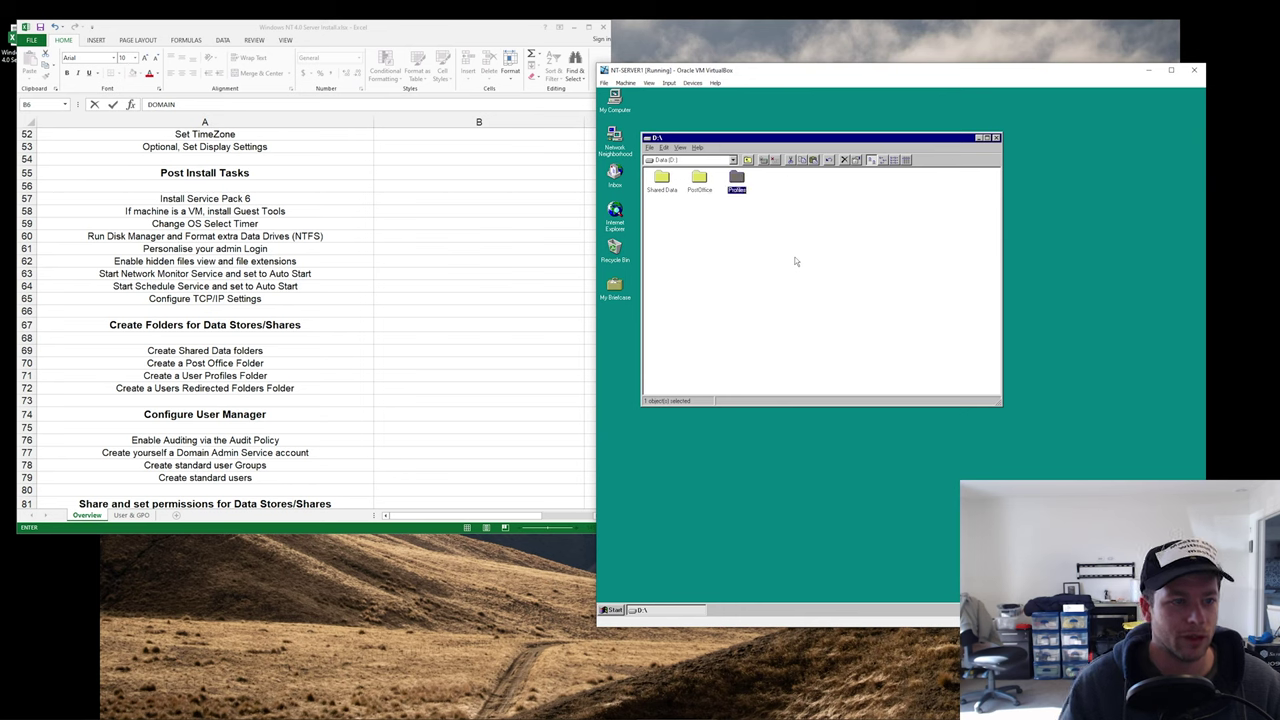
{"action": "left_click", "coordinate": [788, 251]}
Add a 'Redirect' folder and select all four folders on drive D
{"action": "right_click", "coordinate": [790, 206]}
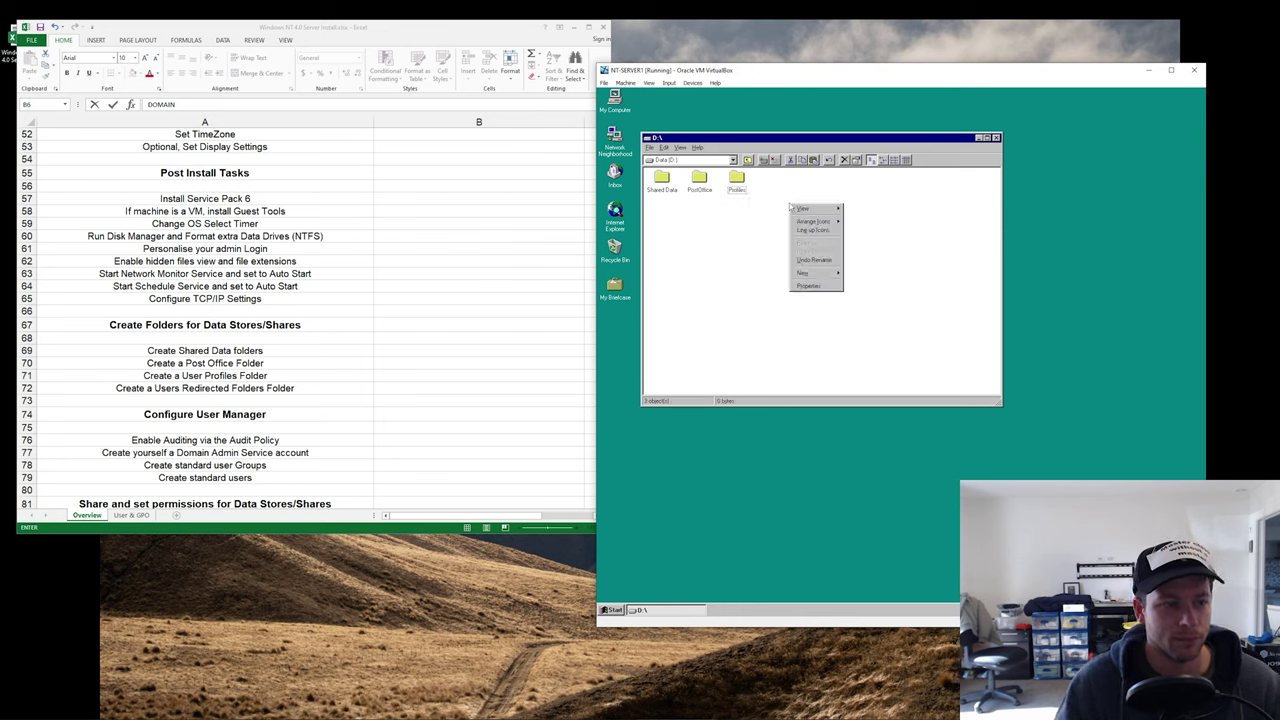
{"action": "left_click", "coordinate": [858, 273]}
{"action": "type", "text": "Fin"}
{"action": "key", "text": "BackSpace"}
{"action": "key", "text": "BackSpace"}
{"action": "key", "text": "BackSpace"}
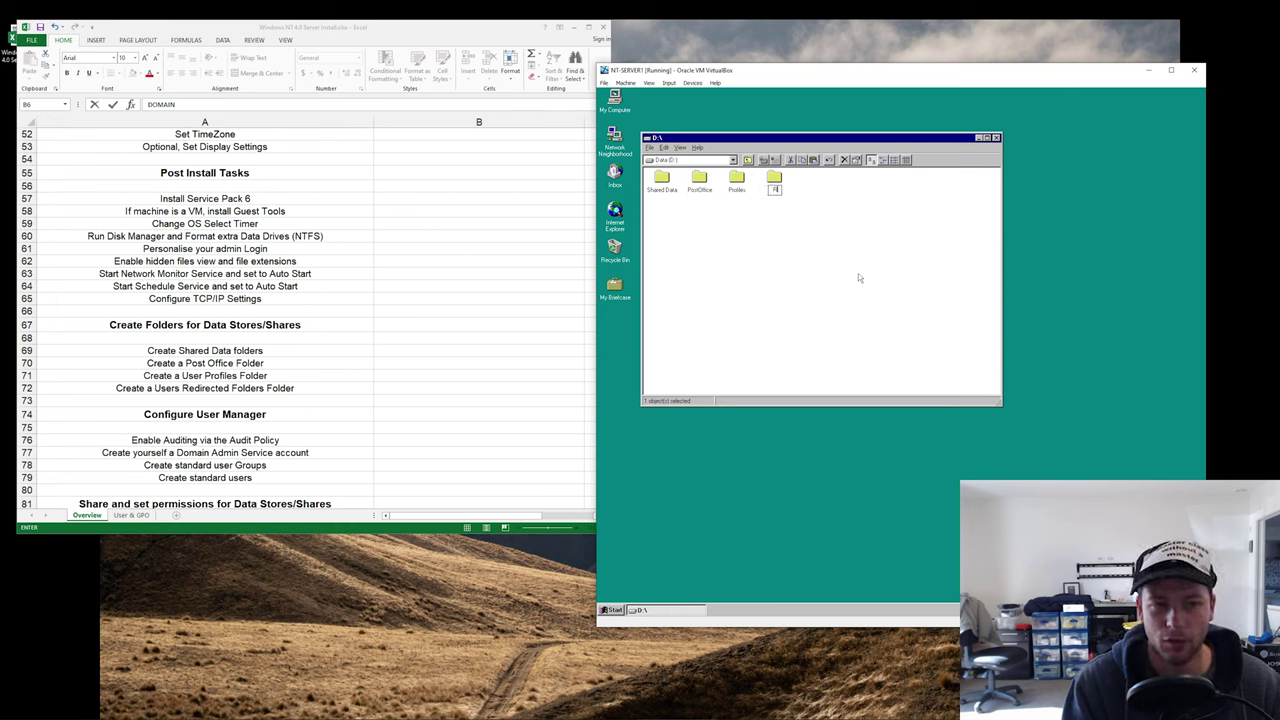
{"action": "type", "text": "Redirect"}
{"action": "key", "text": "Return"}
{"action": "left_click", "coordinate": [858, 278]}
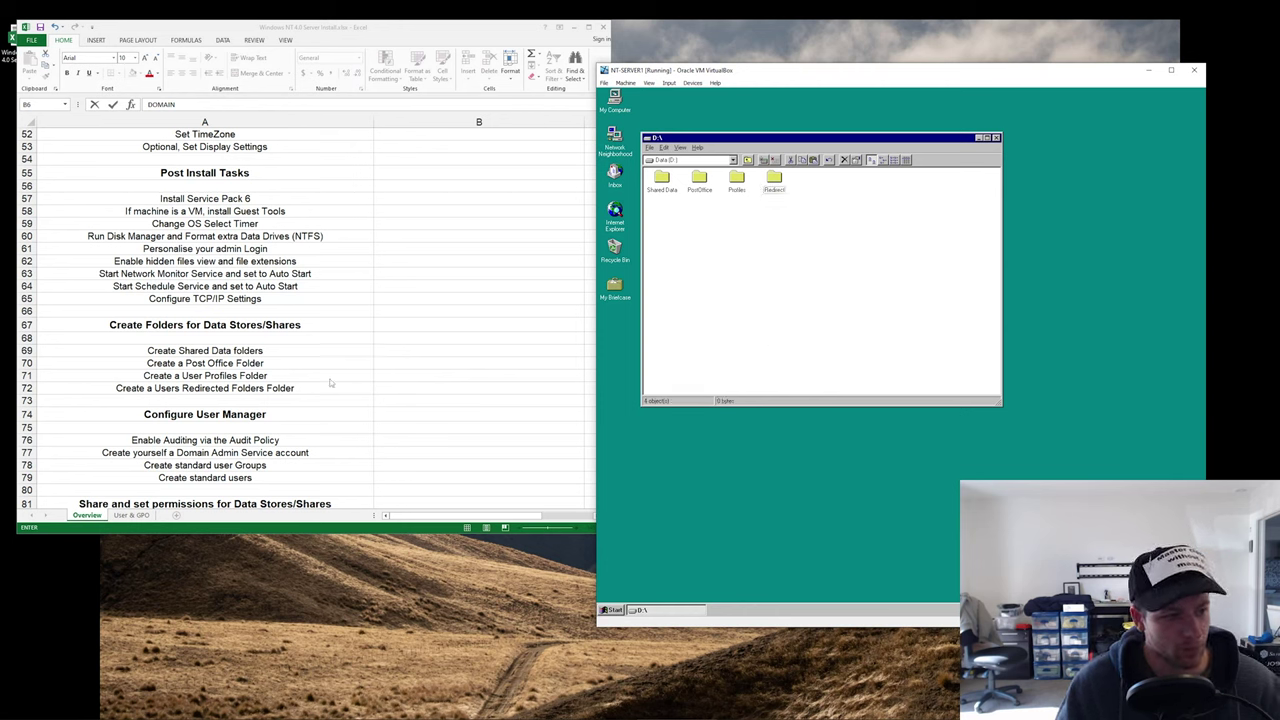
{"action": "left_click_drag", "start_coordinate": [912, 268], "coordinate": [640, 166]}
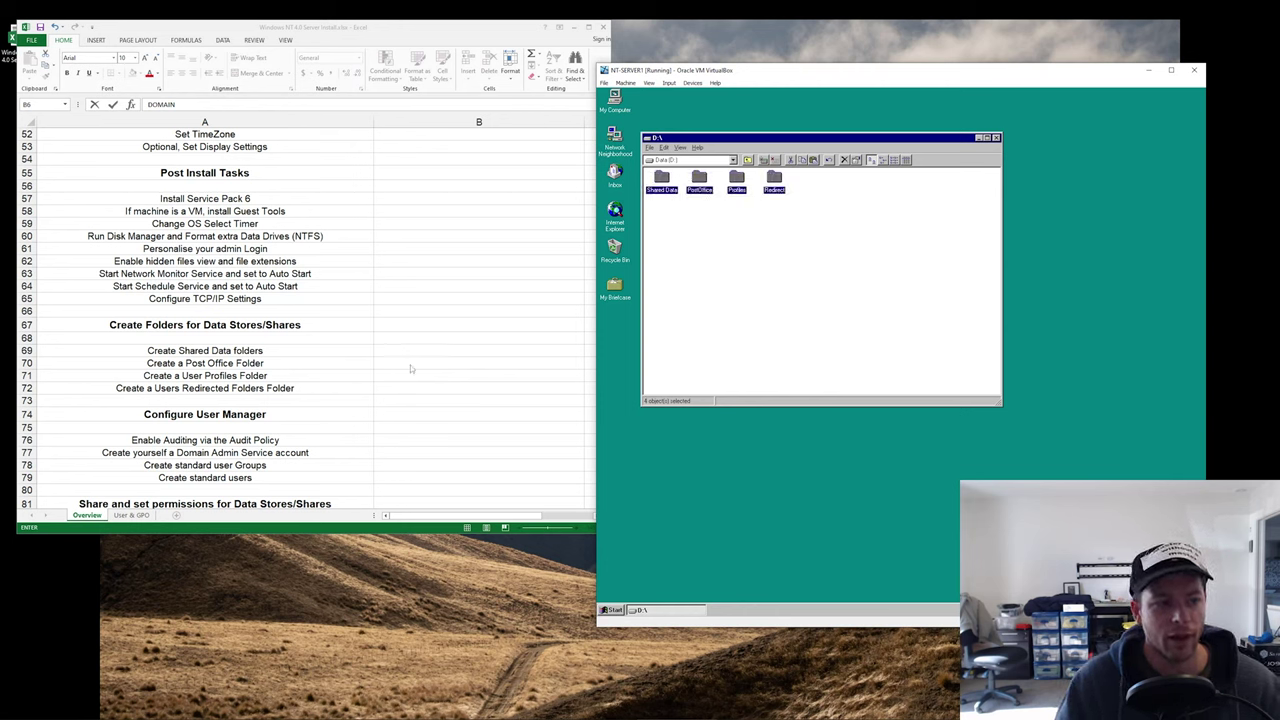
Step through the Shared Data, Post Office, Profile and Redirected Folders path entries in Excel
{"action": "scroll", "coordinate": [405, 369], "scroll_direction": "up", "scroll_amount": 17}
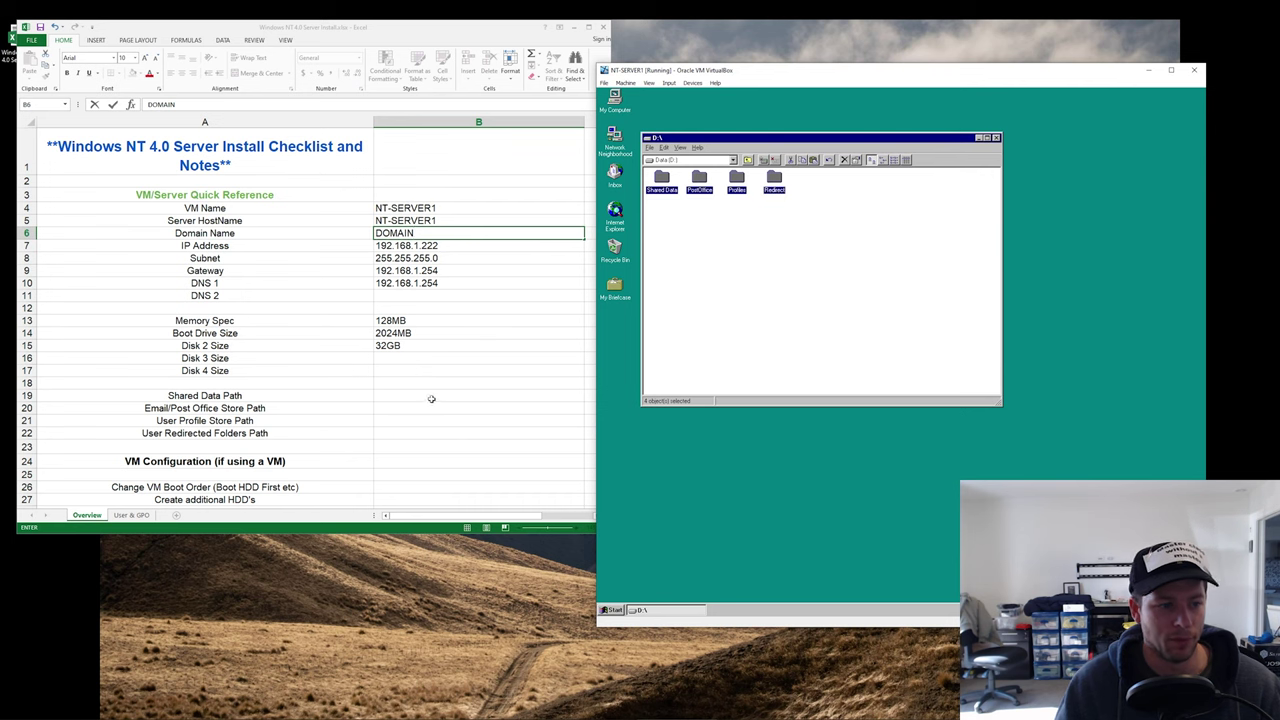
{"action": "left_click", "coordinate": [431, 397]}
{"action": "left_click", "coordinate": [428, 408]}
{"action": "left_click", "coordinate": [428, 420]}
{"action": "left_click", "coordinate": [428, 432]}
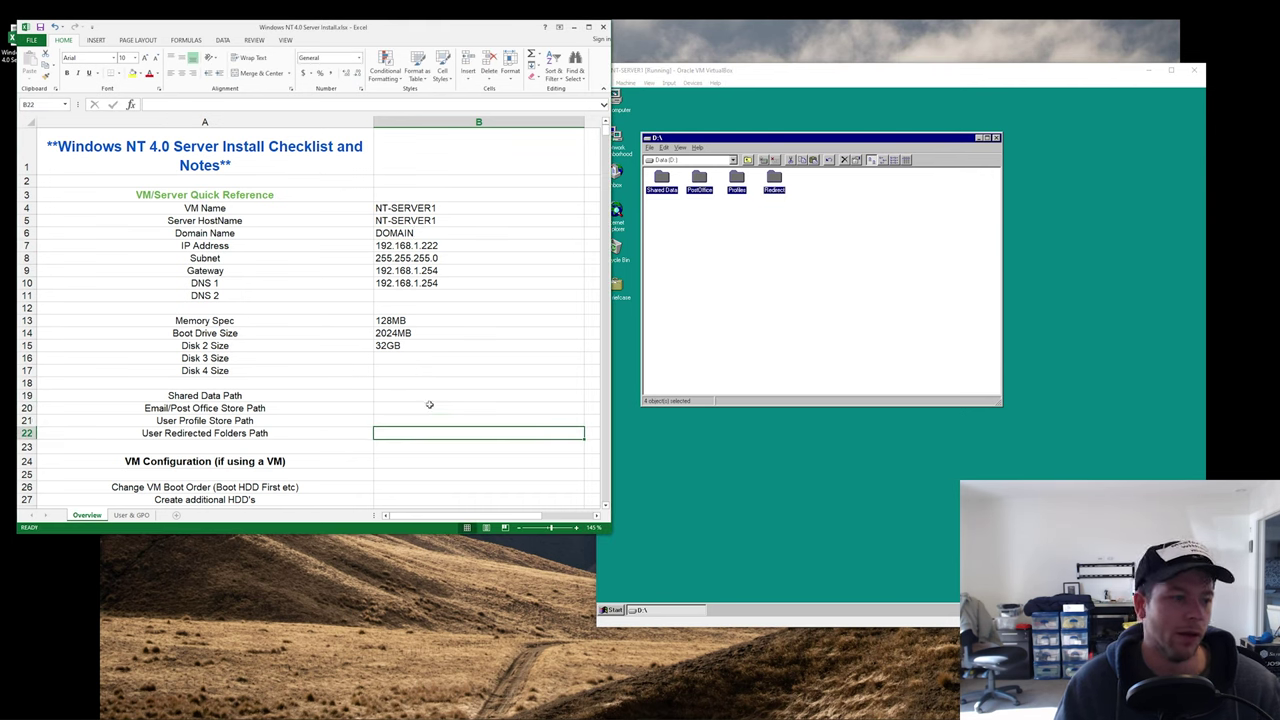
{"action": "left_click", "coordinate": [820, 280]}
{"action": "scroll", "coordinate": [498, 312], "scroll_direction": "down", "scroll_amount": 20}
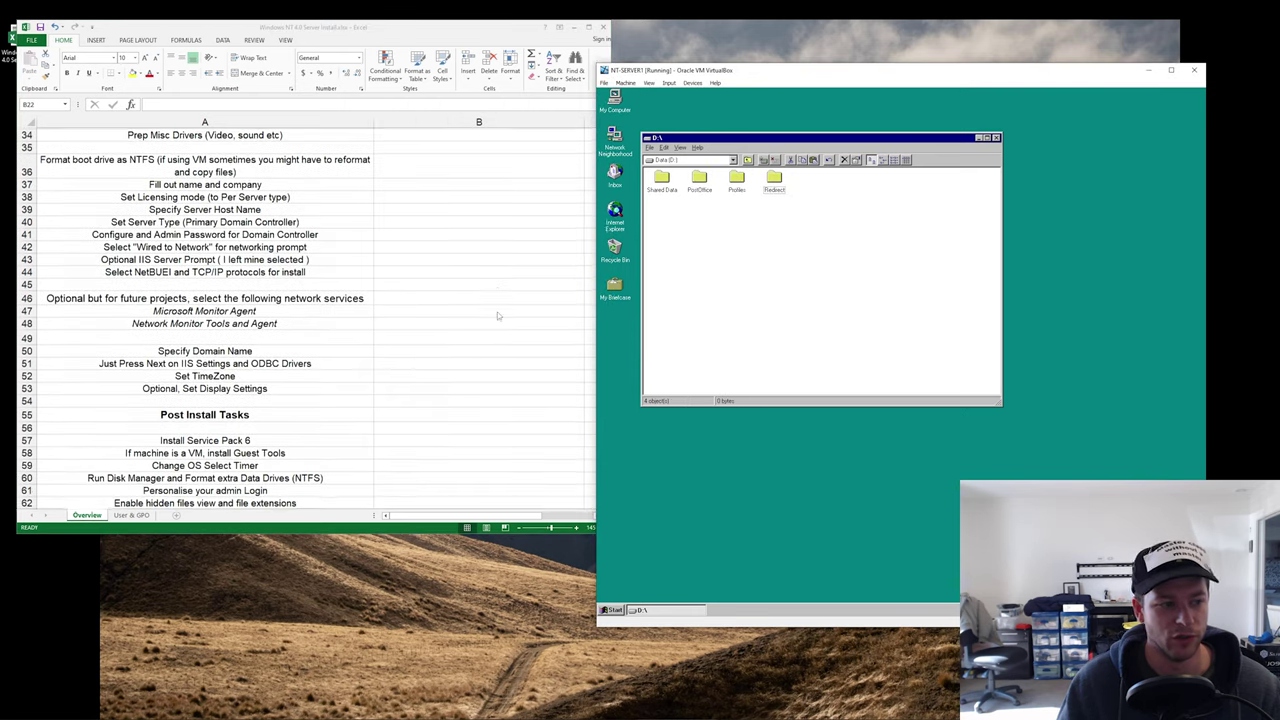
{"action": "scroll", "coordinate": [498, 315], "scroll_direction": "up", "scroll_amount": 4}
Explore the All Users Start menu folder
{"action": "left_click", "coordinate": [611, 610]}
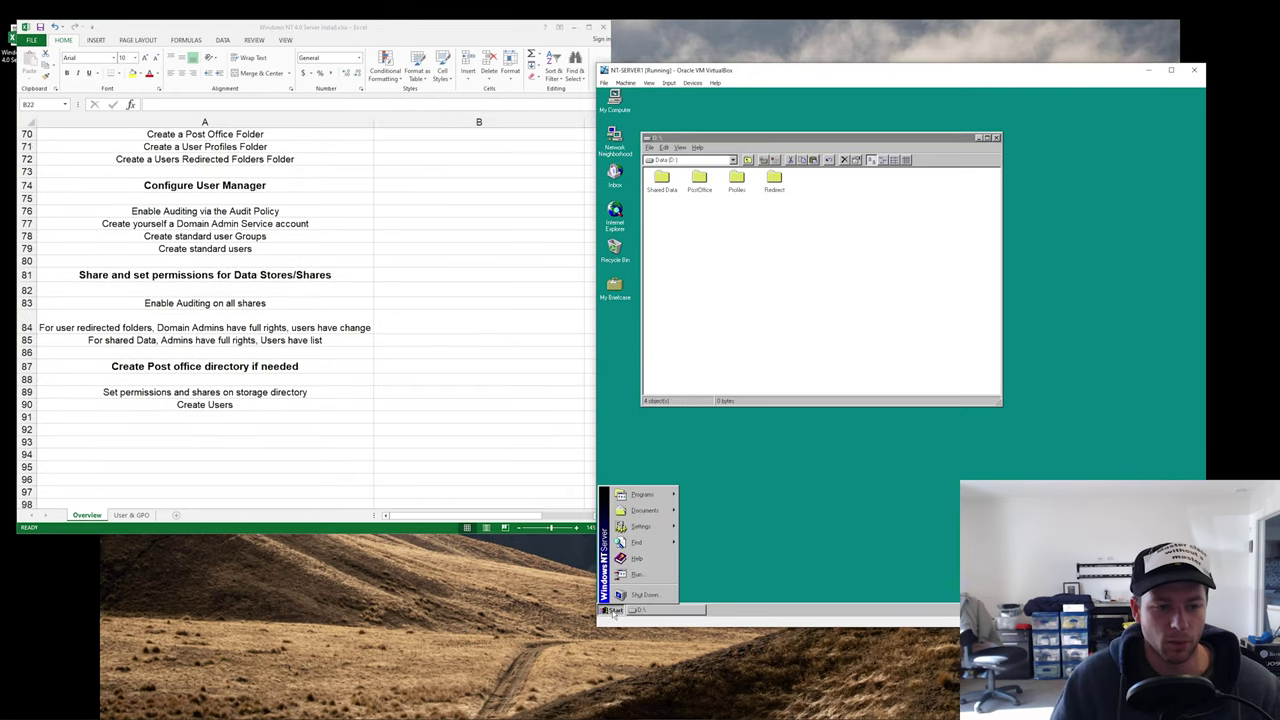
{"action": "mouse_move", "coordinate": [668, 496]}
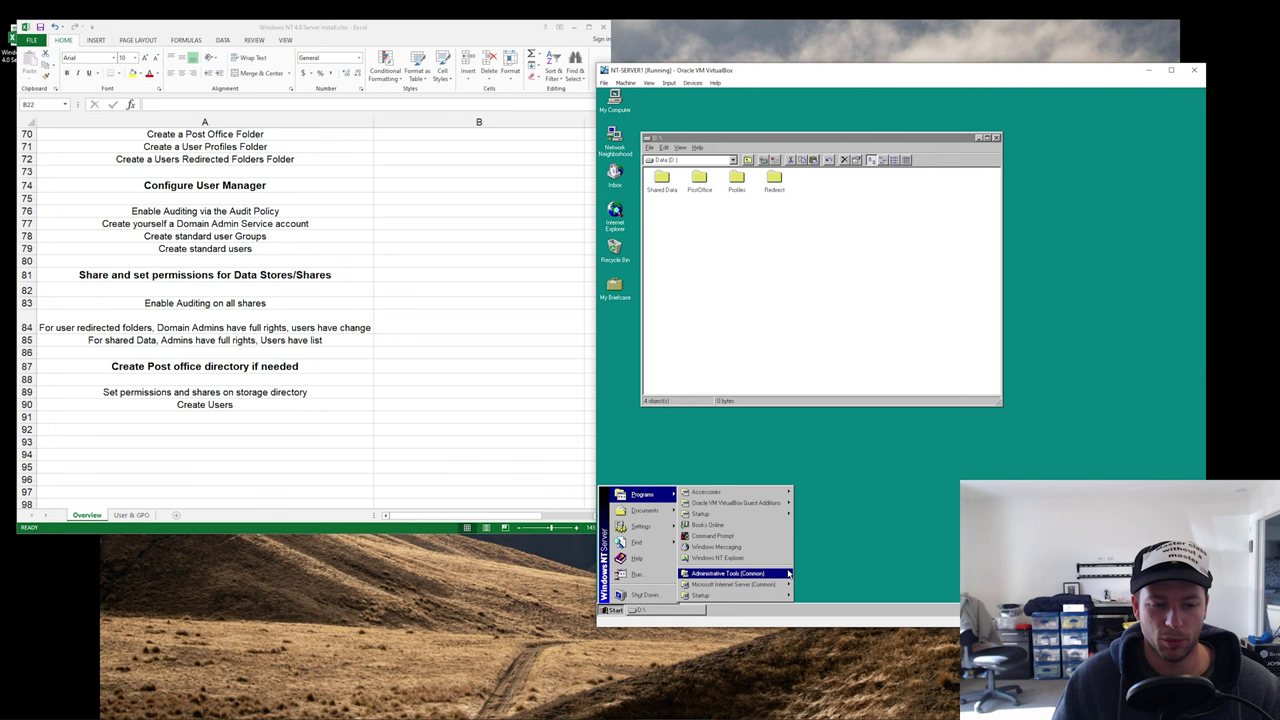
{"action": "mouse_move", "coordinate": [789, 573]}
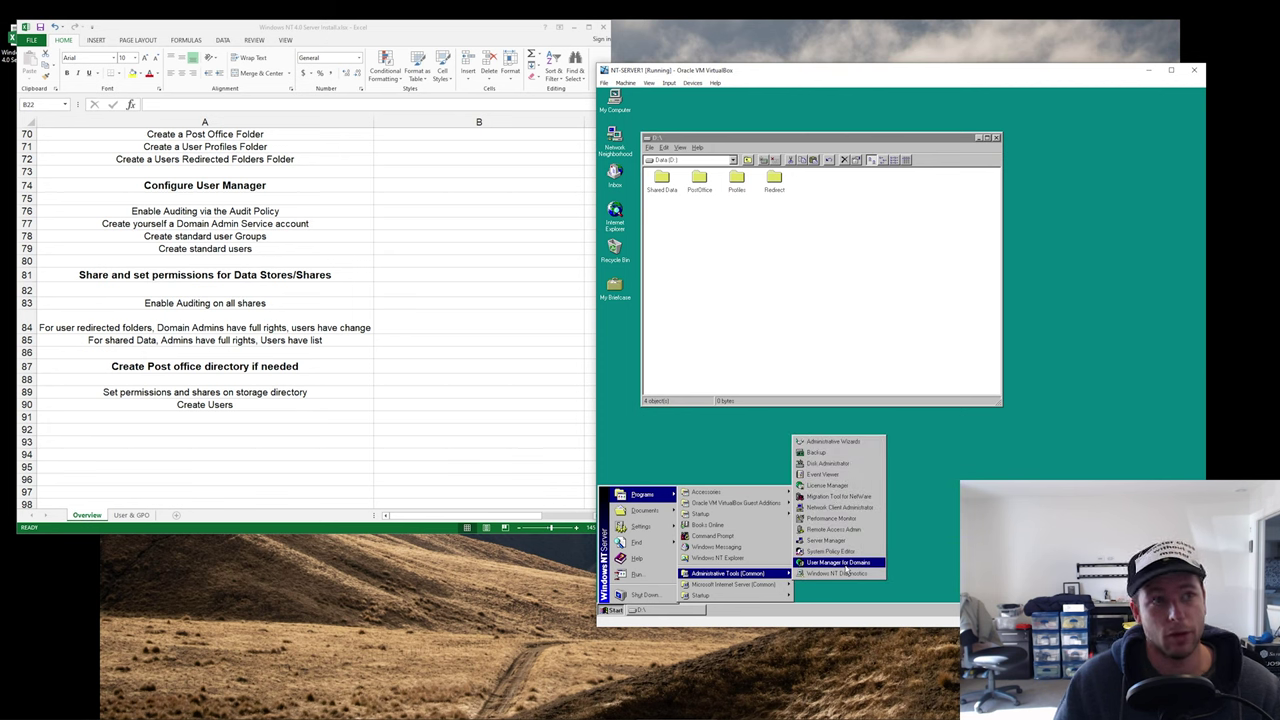
{"action": "left_click", "coordinate": [840, 263]}
{"action": "left_click_drag", "start_coordinate": [843, 263], "coordinate": [646, 190]}
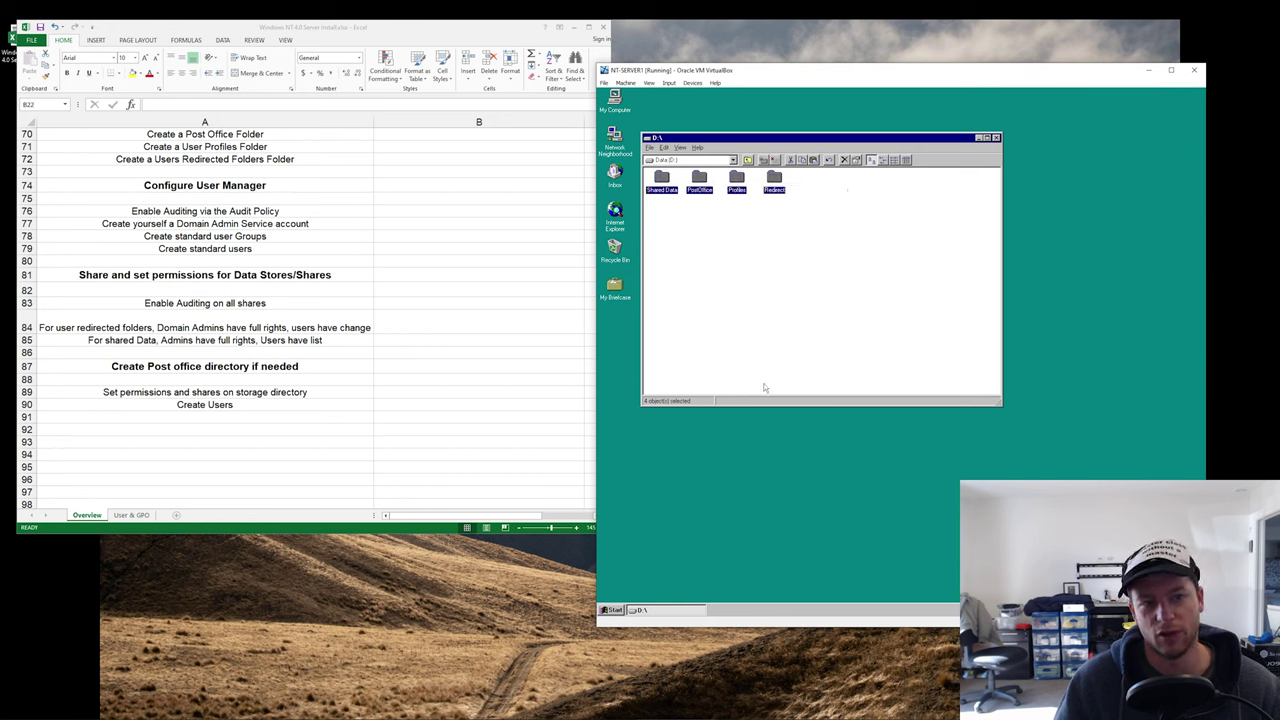
{"action": "left_click", "coordinate": [612, 609]}
{"action": "mouse_move", "coordinate": [652, 531]}
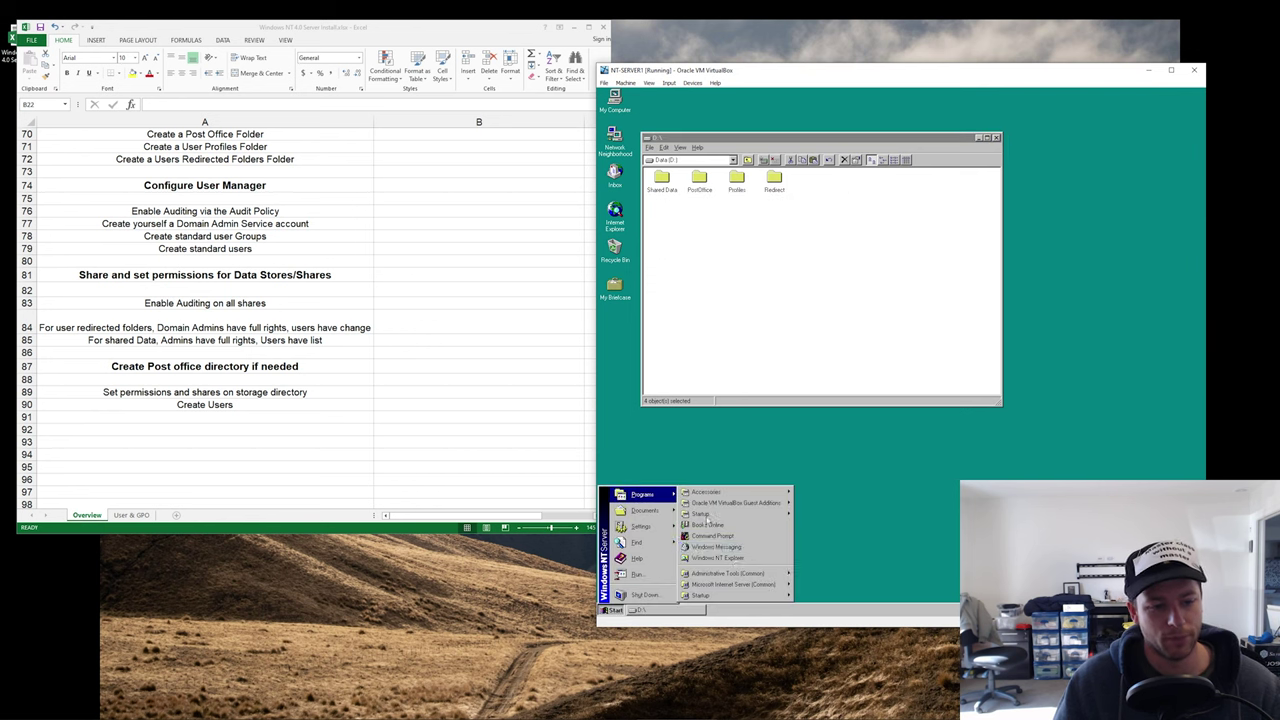
{"action": "right_click", "coordinate": [615, 610]}
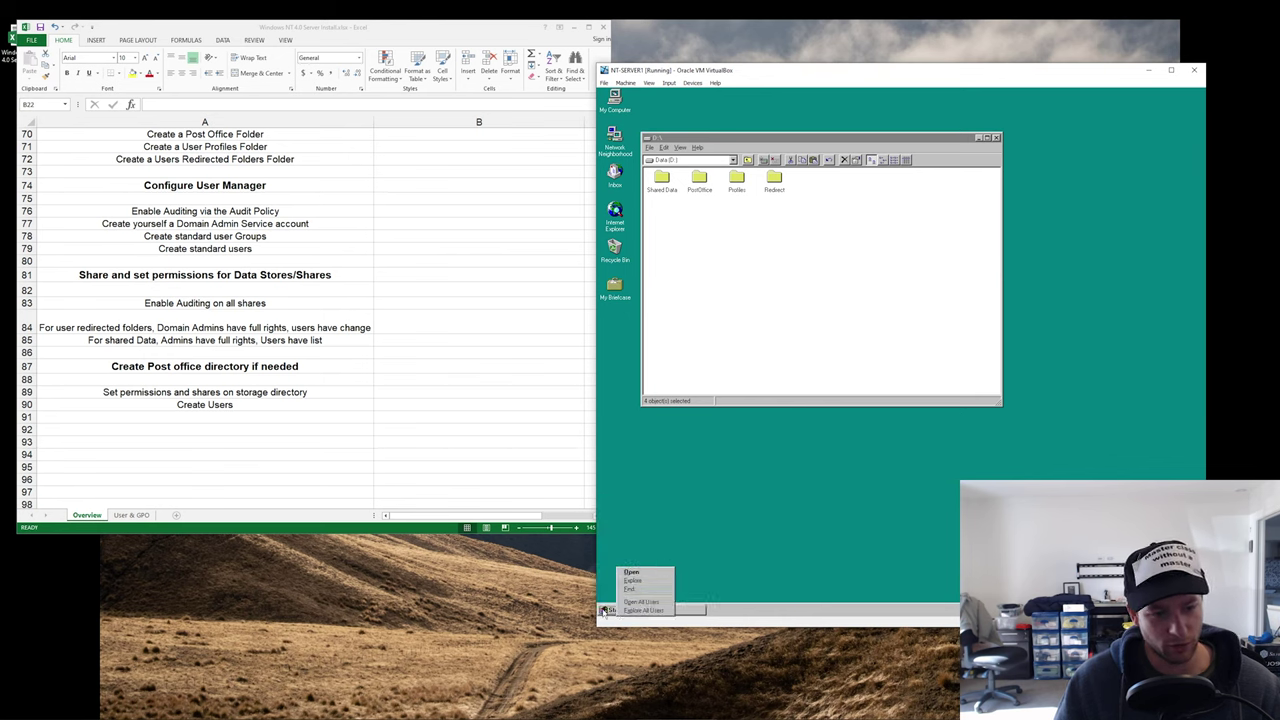
{"action": "right_click", "coordinate": [604, 613]}
{"action": "left_click", "coordinate": [630, 609]}
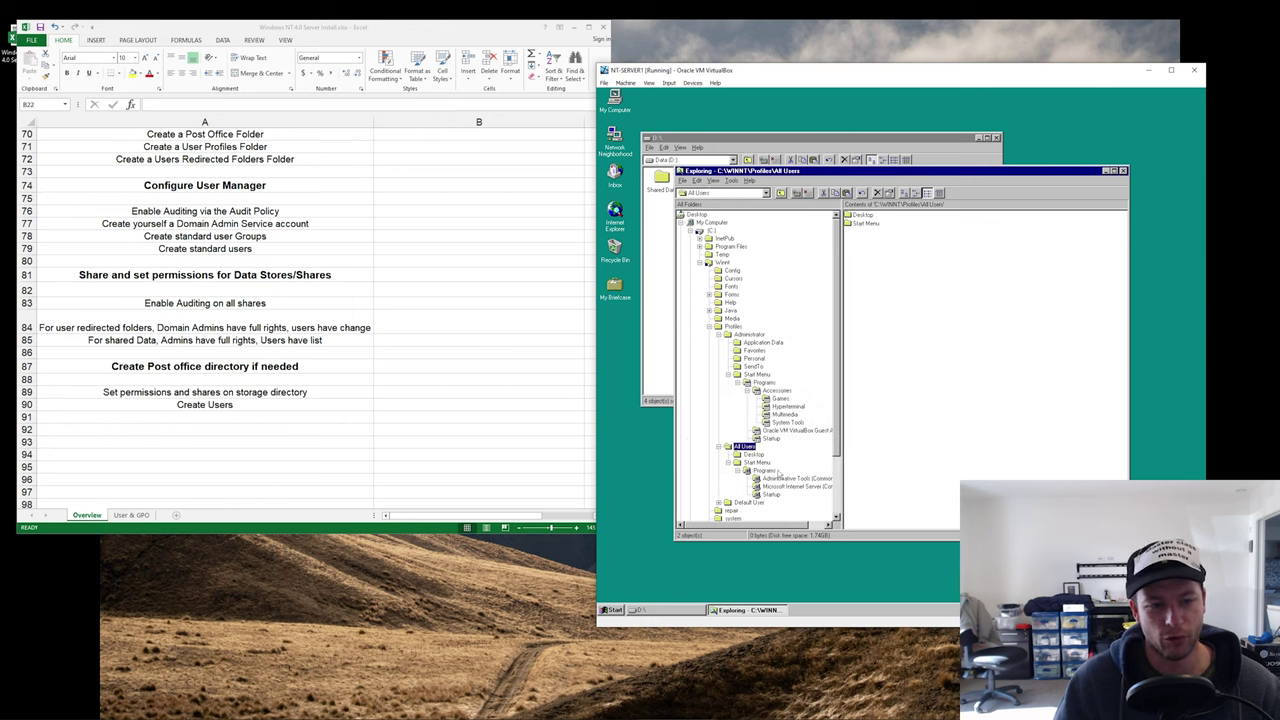
Copy Event Viewer, Server Manager, Network Client Administrator, User Manager for Domains and System Policy Editor shortcuts to the desktop
{"action": "left_click", "coordinate": [766, 478]}
{"action": "left_click", "coordinate": [930, 478]}
{"action": "left_click", "coordinate": [869, 241]}
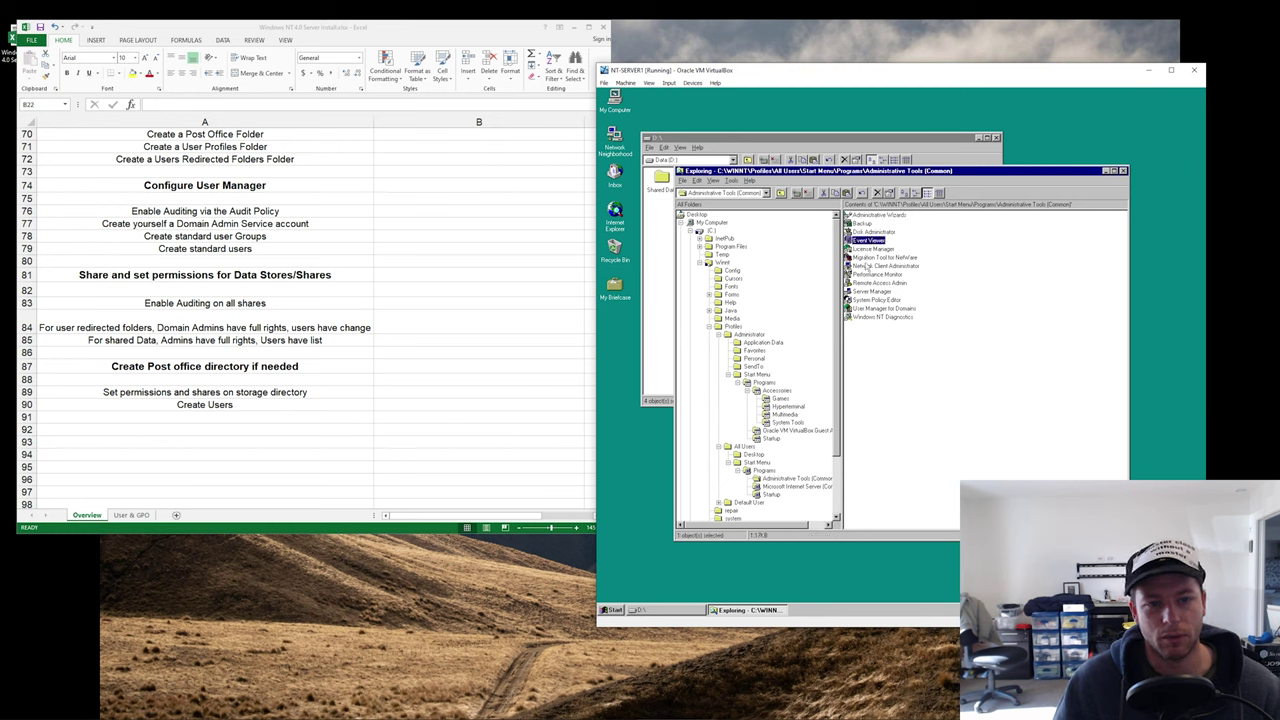
{"action": "left_click", "coordinate": [866, 291], "text": "ctrl"}
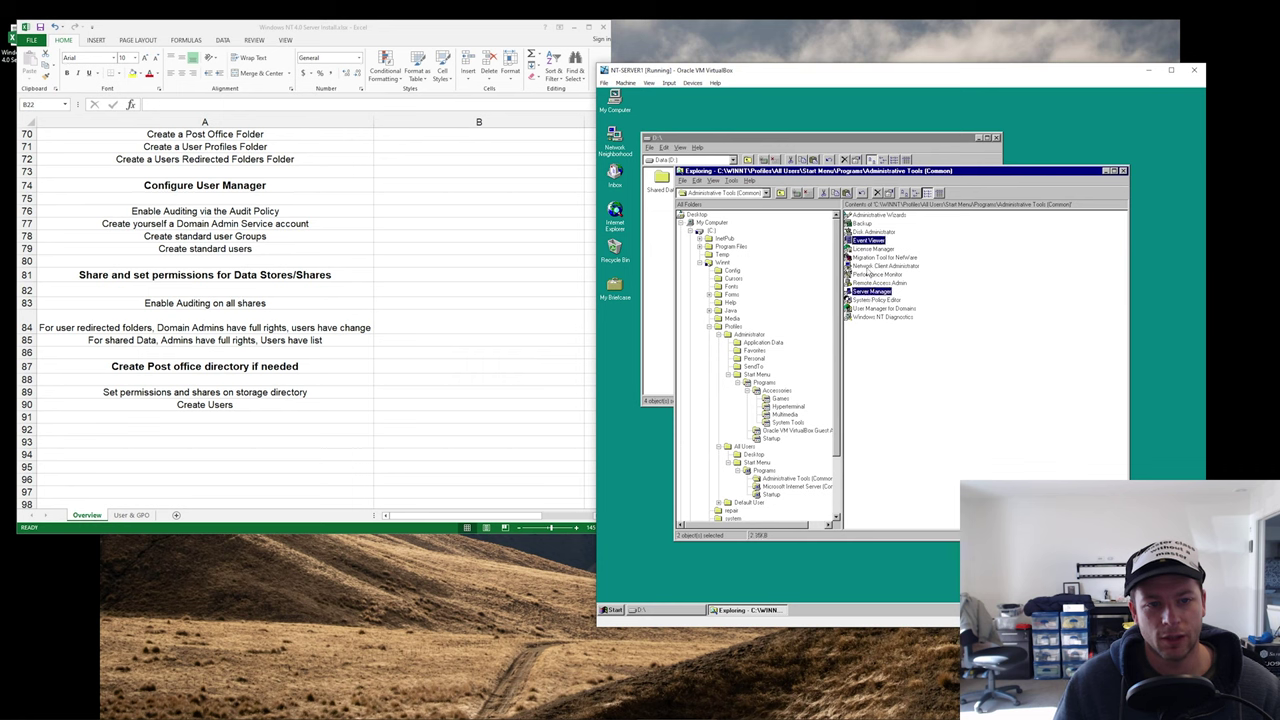
{"action": "left_click", "coordinate": [865, 266], "text": "ctrl"}
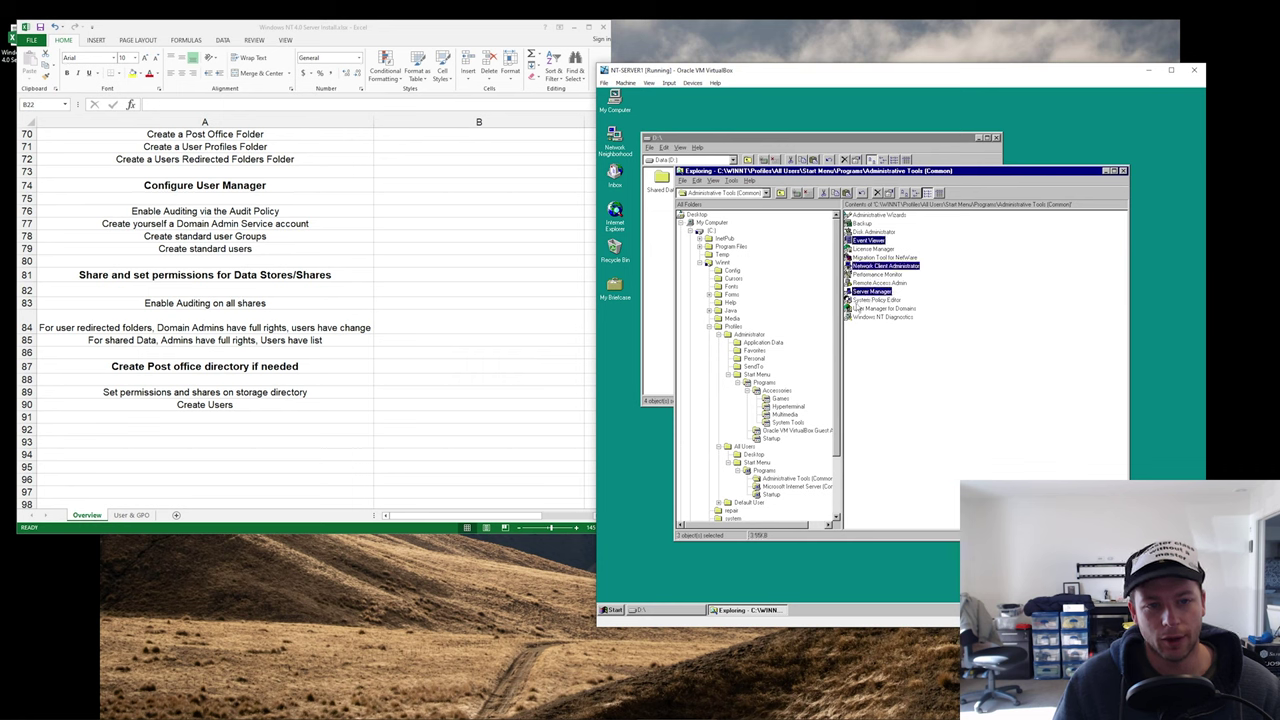
{"action": "left_click", "coordinate": [863, 310], "text": "ctrl"}
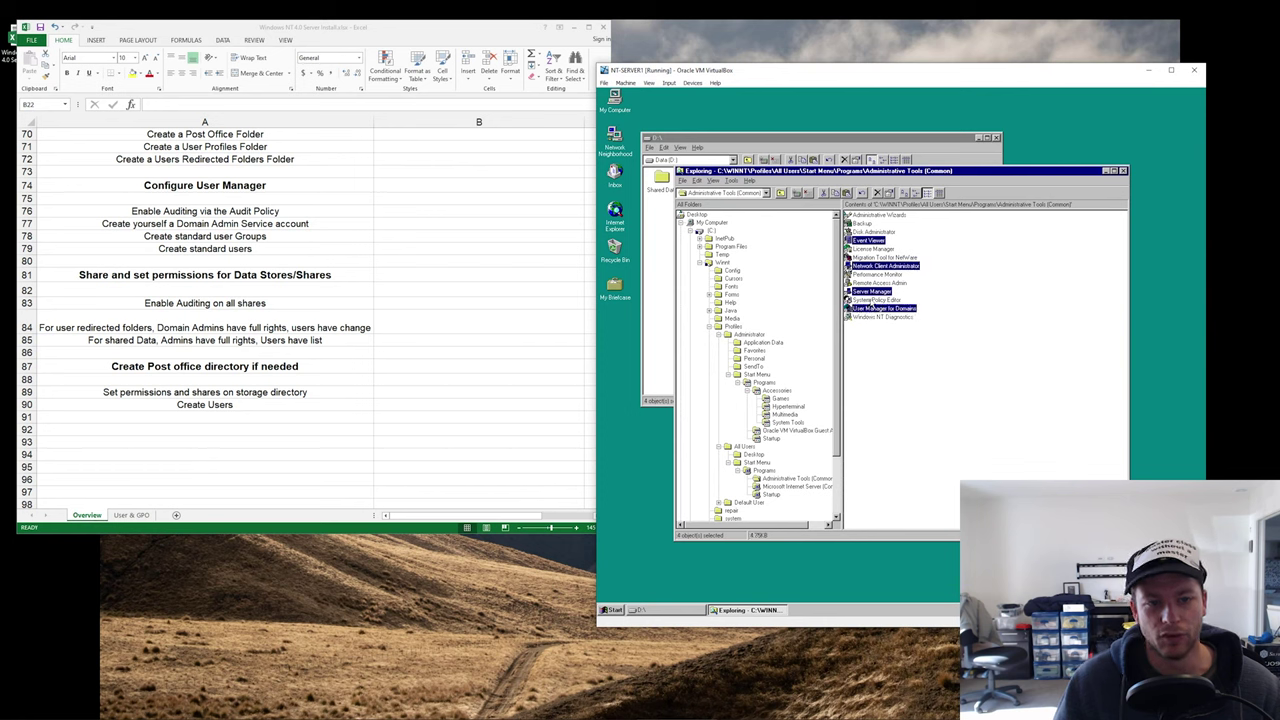
{"action": "left_click", "coordinate": [872, 300], "text": "ctrl"}
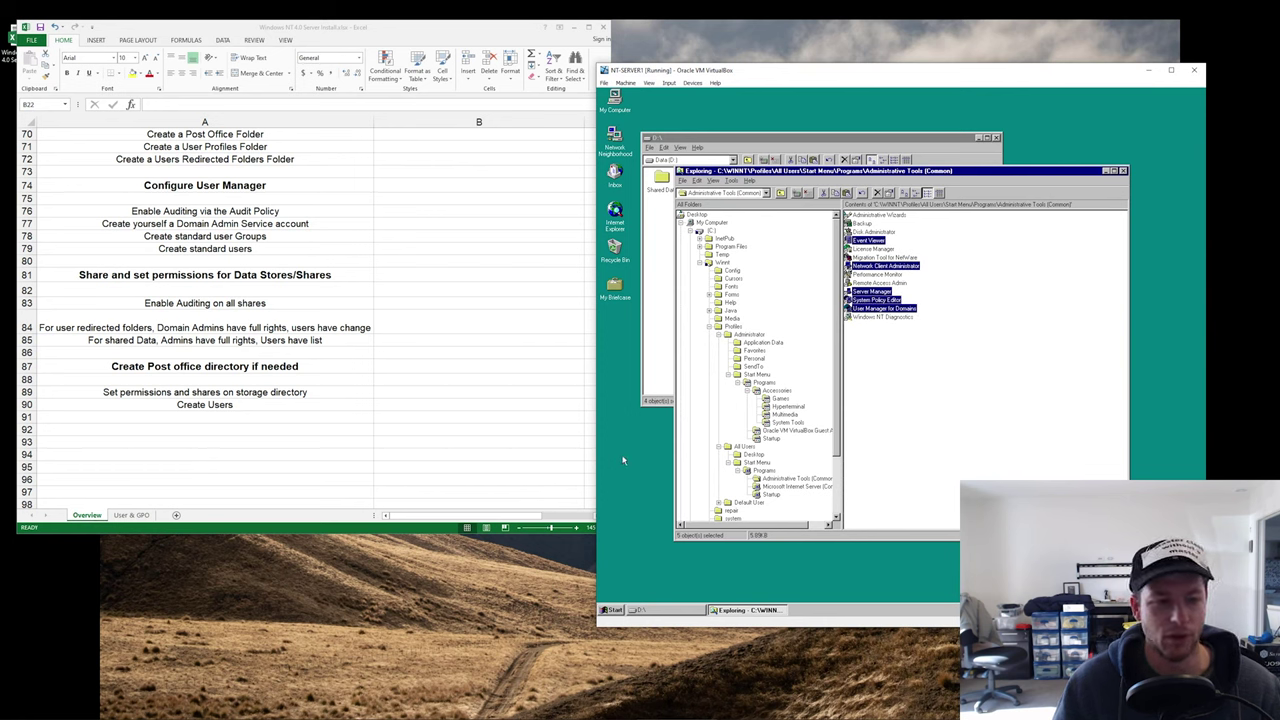
{"action": "left_click_drag", "start_coordinate": [621, 460], "coordinate": [621, 460]}
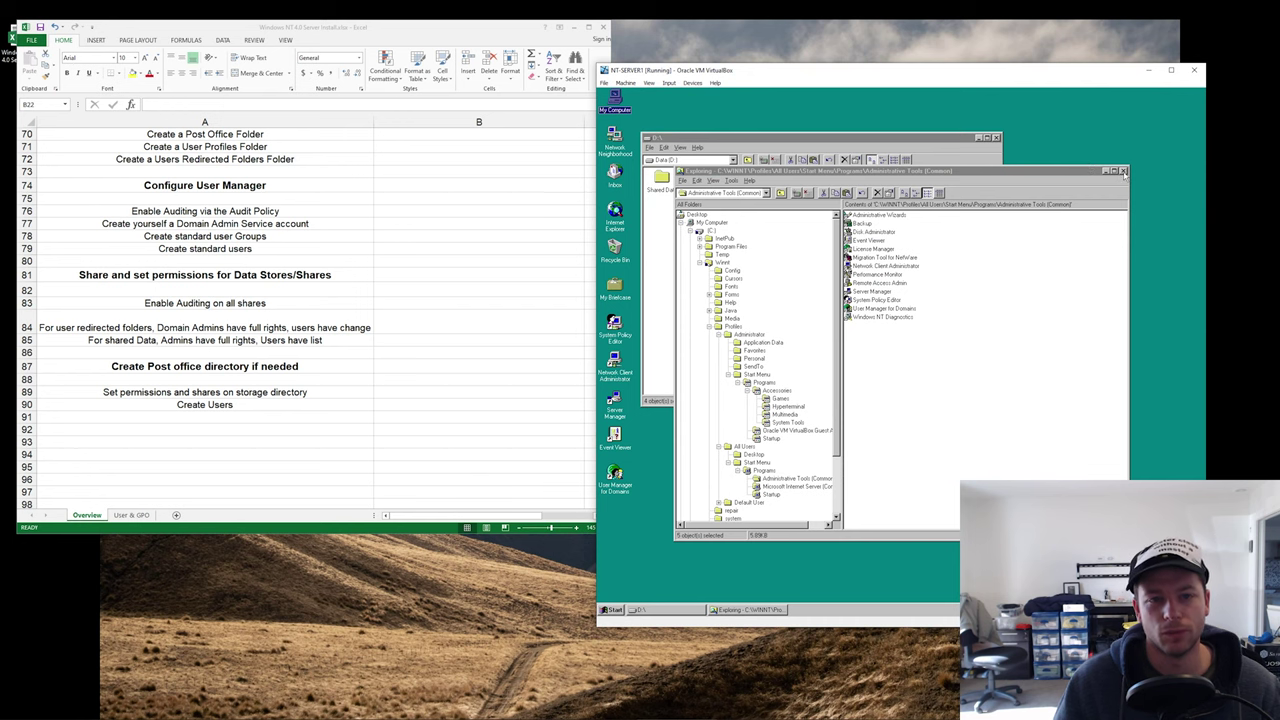
Close Explorer and launch User Manager for Domains from its desktop shortcut
{"action": "left_click", "coordinate": [1123, 172]}
{"action": "left_click", "coordinate": [615, 403]}
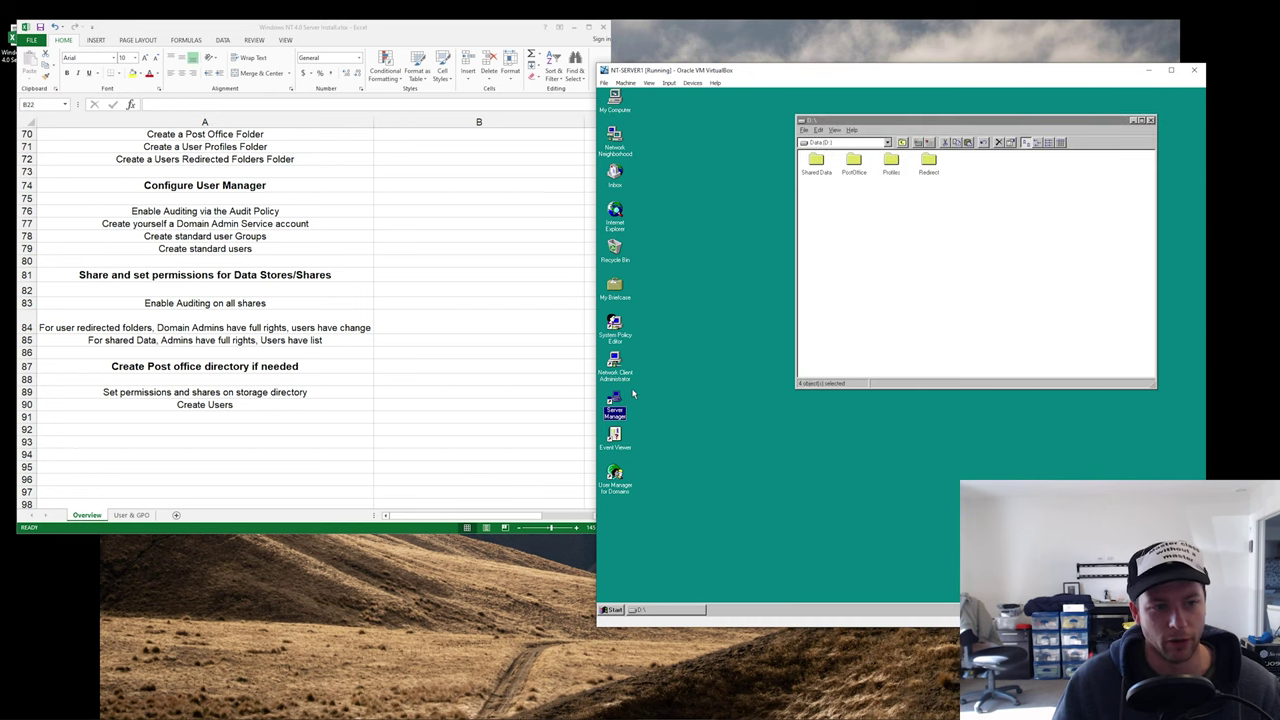
{"action": "double_click", "coordinate": [620, 468]}
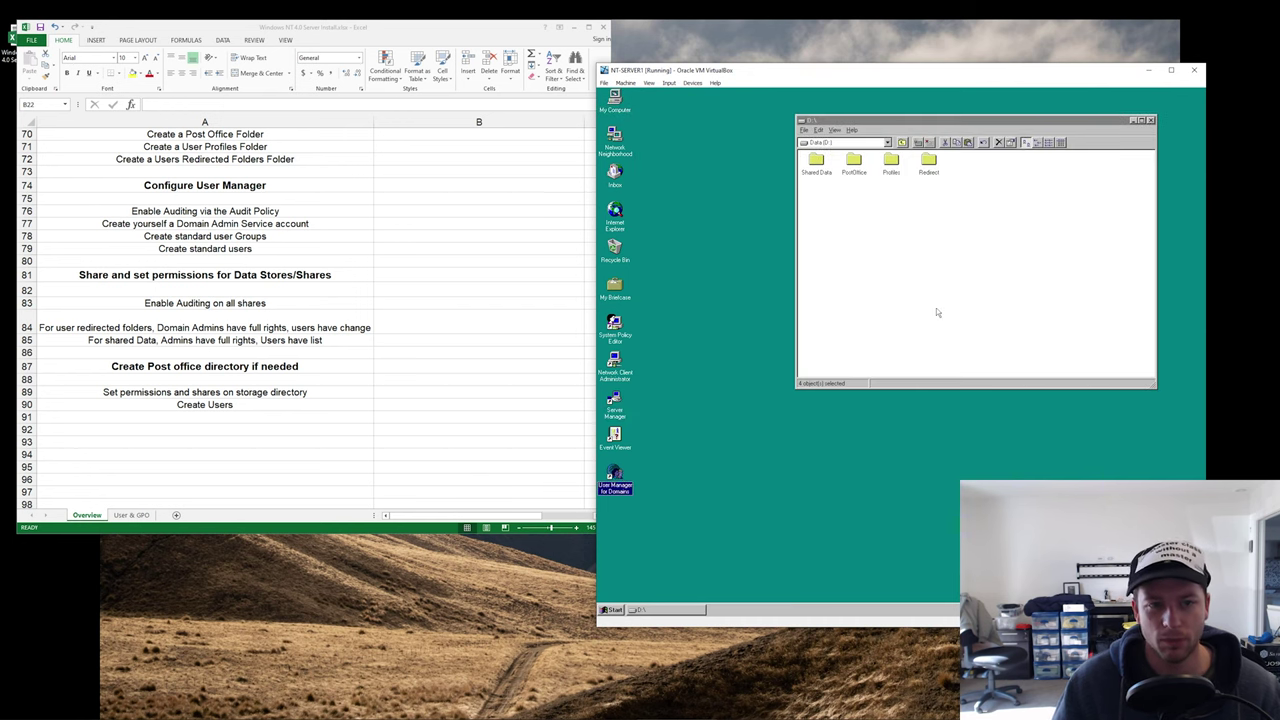
Create global group 'DOMAIN Power User' with description 'Users have more power'
{"action": "left_click_drag", "start_coordinate": [816, 193], "coordinate": [781, 178]}
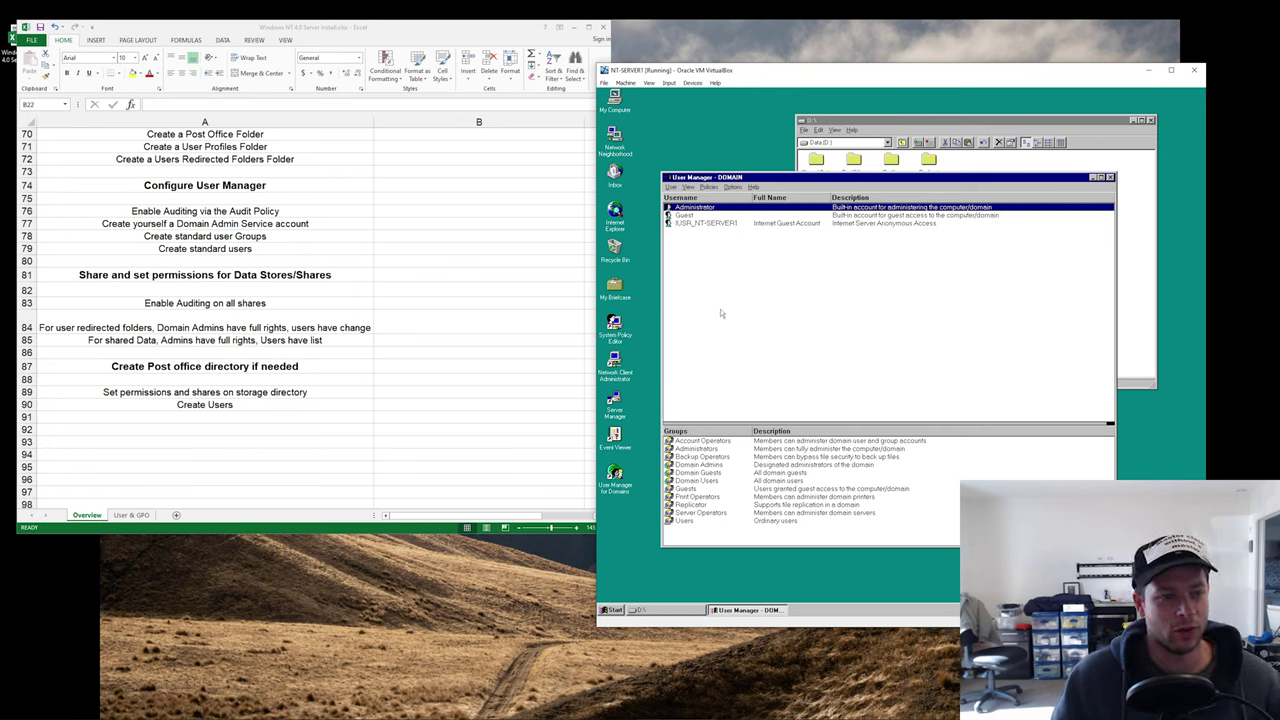
{"action": "left_click", "coordinate": [671, 187]}
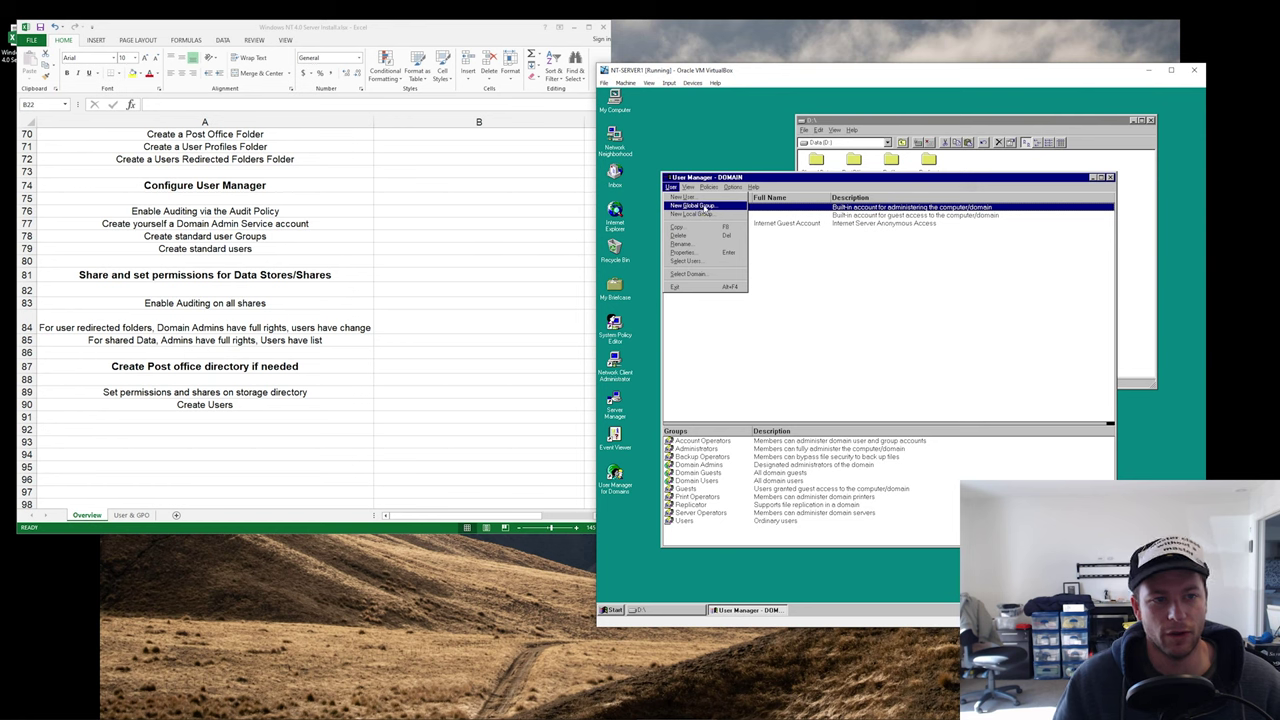
{"action": "left_click", "coordinate": [724, 207]}
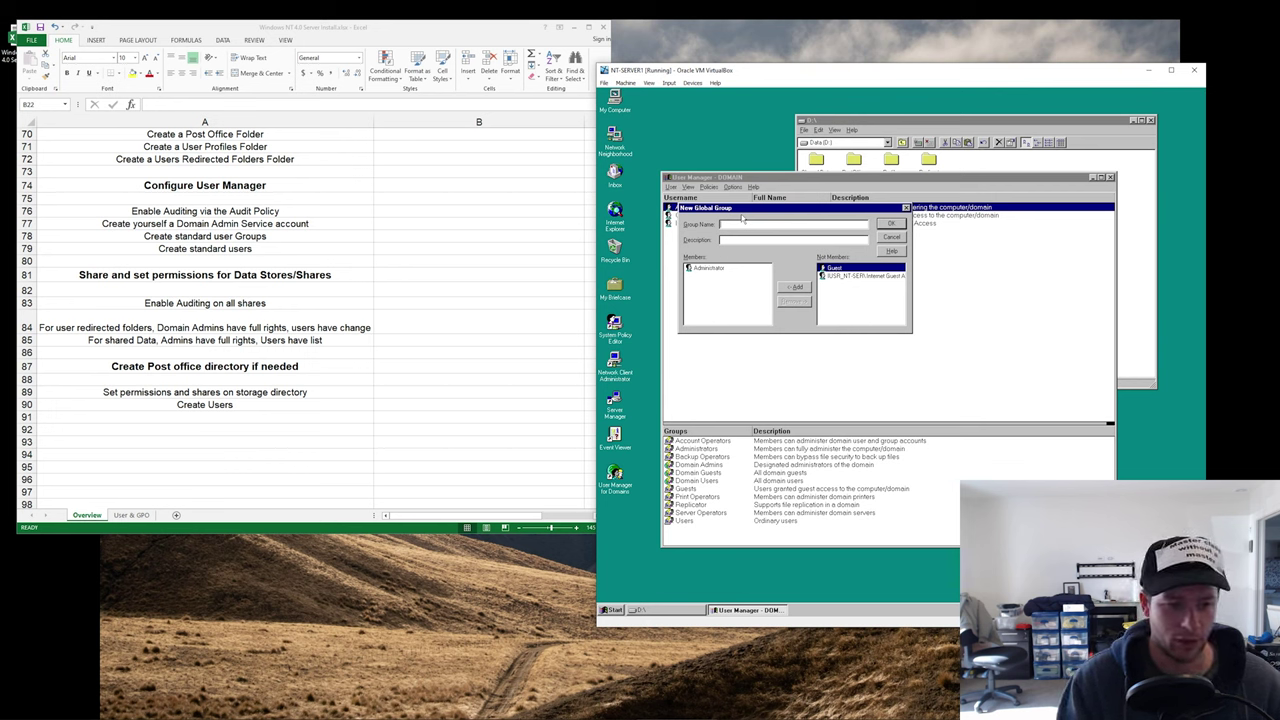
{"action": "type", "text": "DOMAIN"}
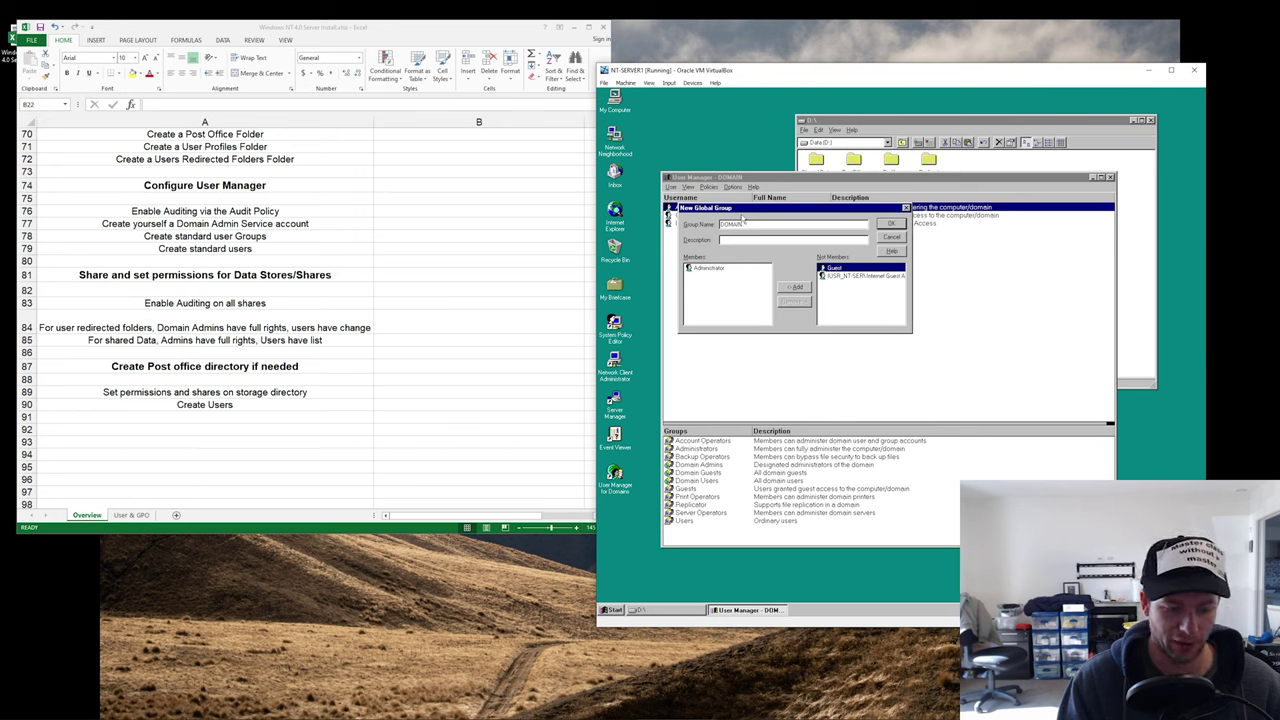
{"action": "type", "text": " Power User"}
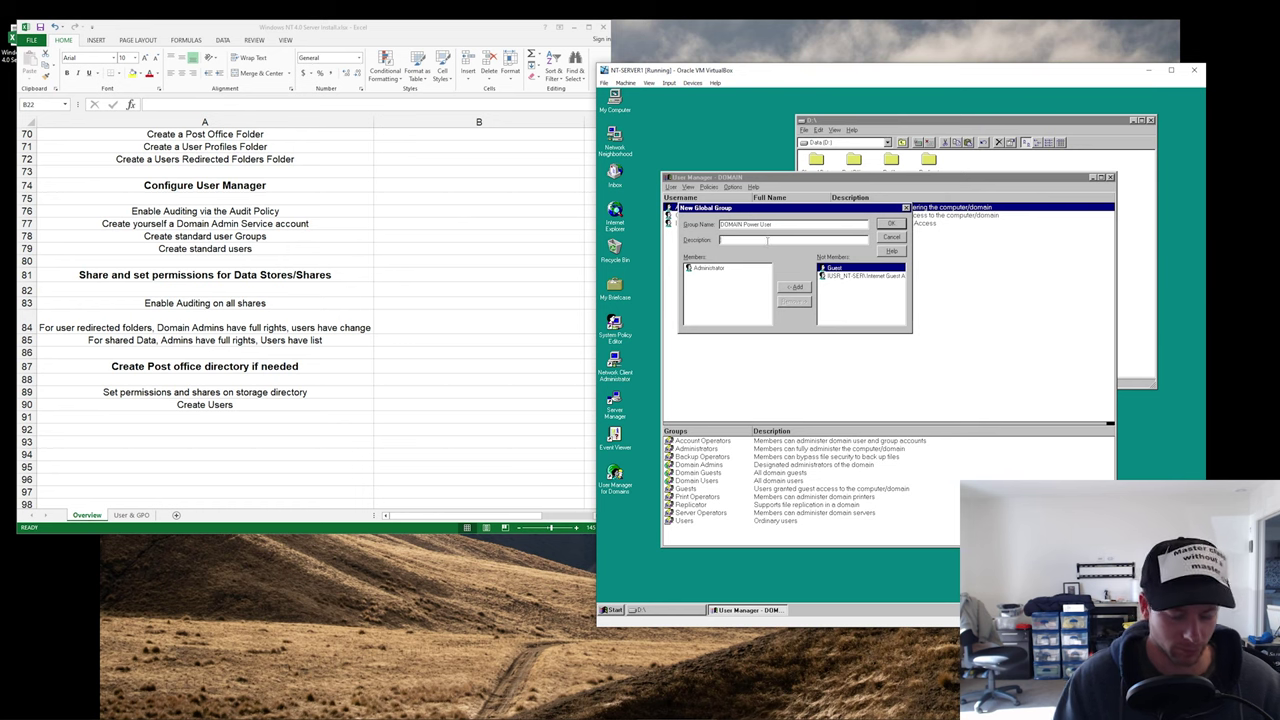
{"action": "left_click", "coordinate": [767, 240]}
{"action": "type", "text": "Users have more power"}
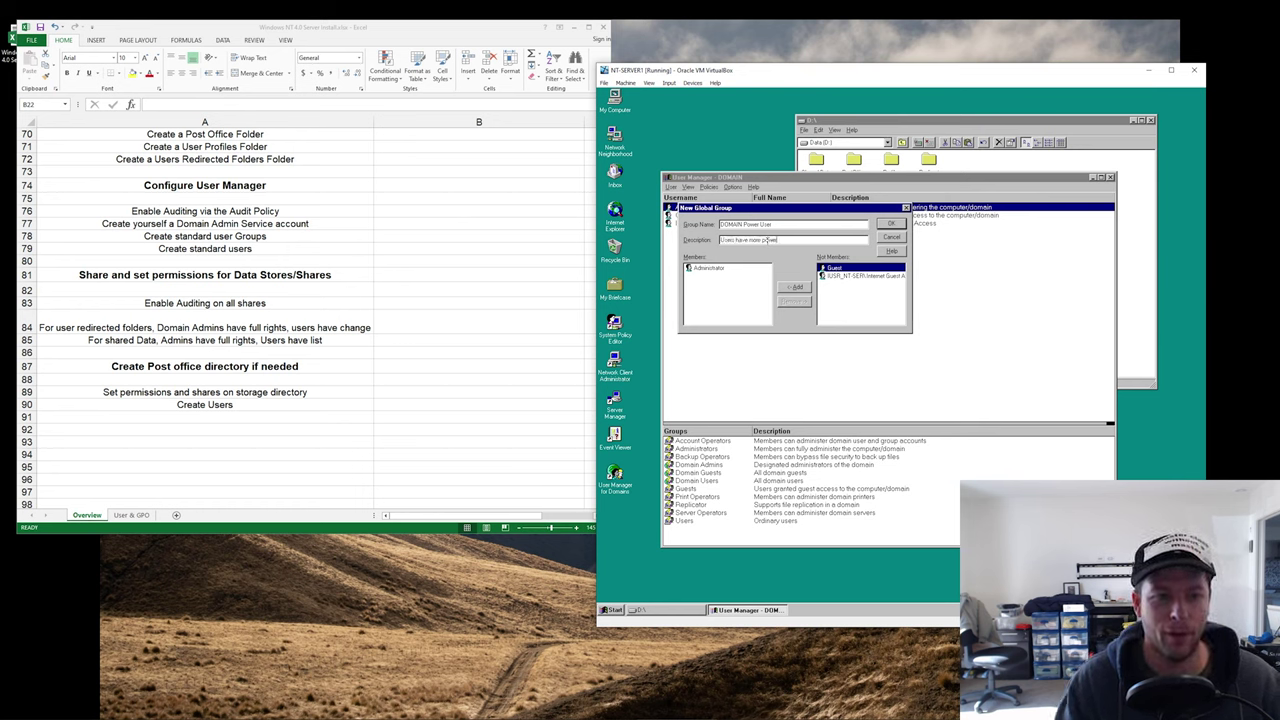
{"action": "left_click", "coordinate": [885, 226]}
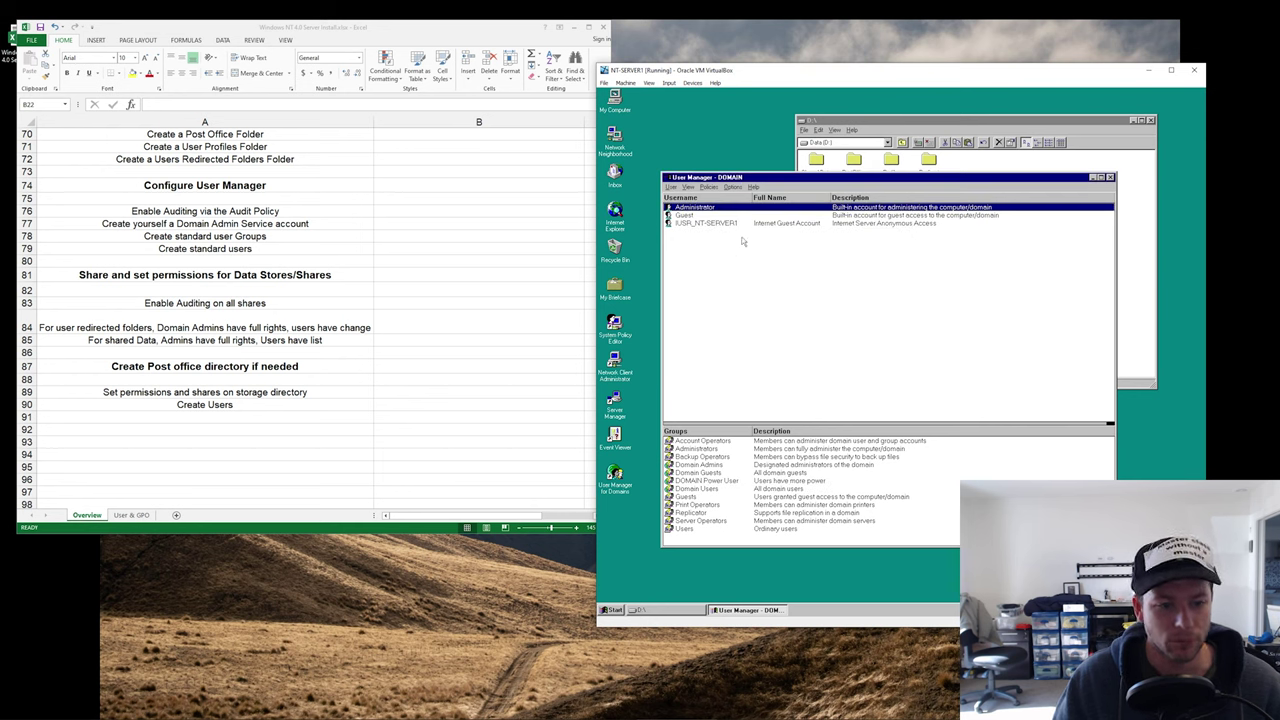
Create a new global group named DOMAIN Standard User
{"action": "left_click", "coordinate": [671, 187]}
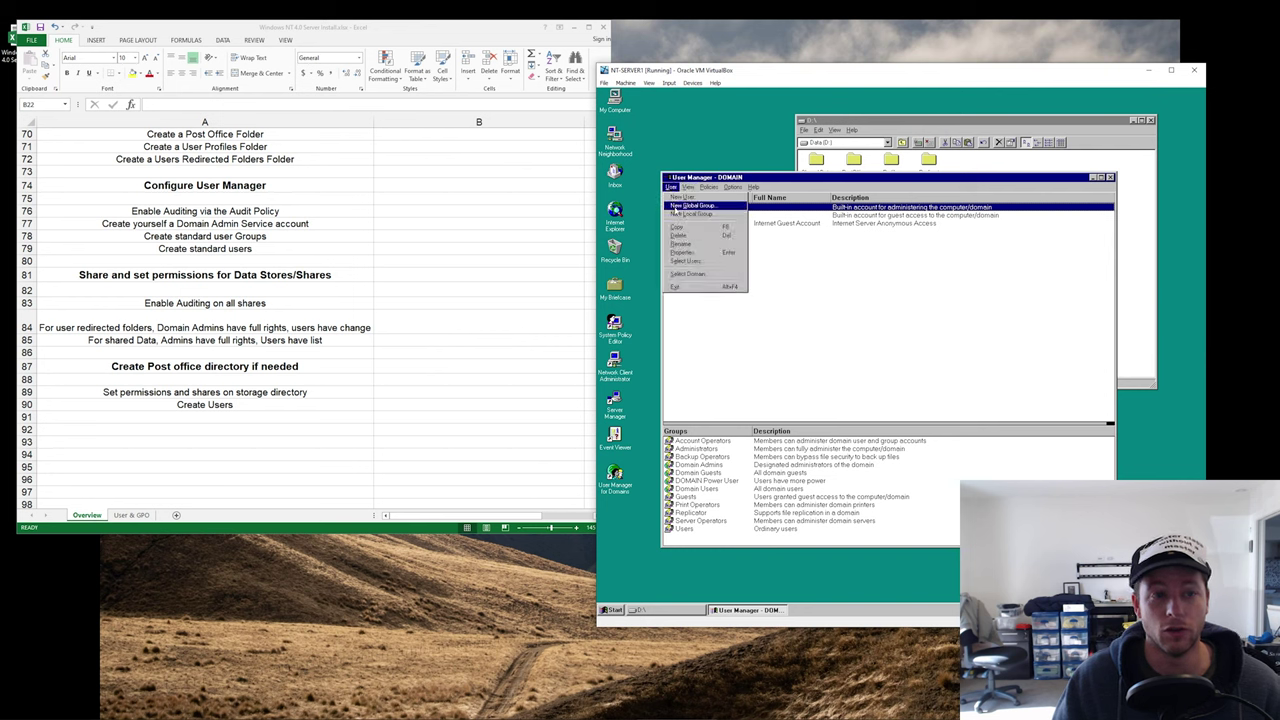
{"action": "left_click", "coordinate": [690, 205]}
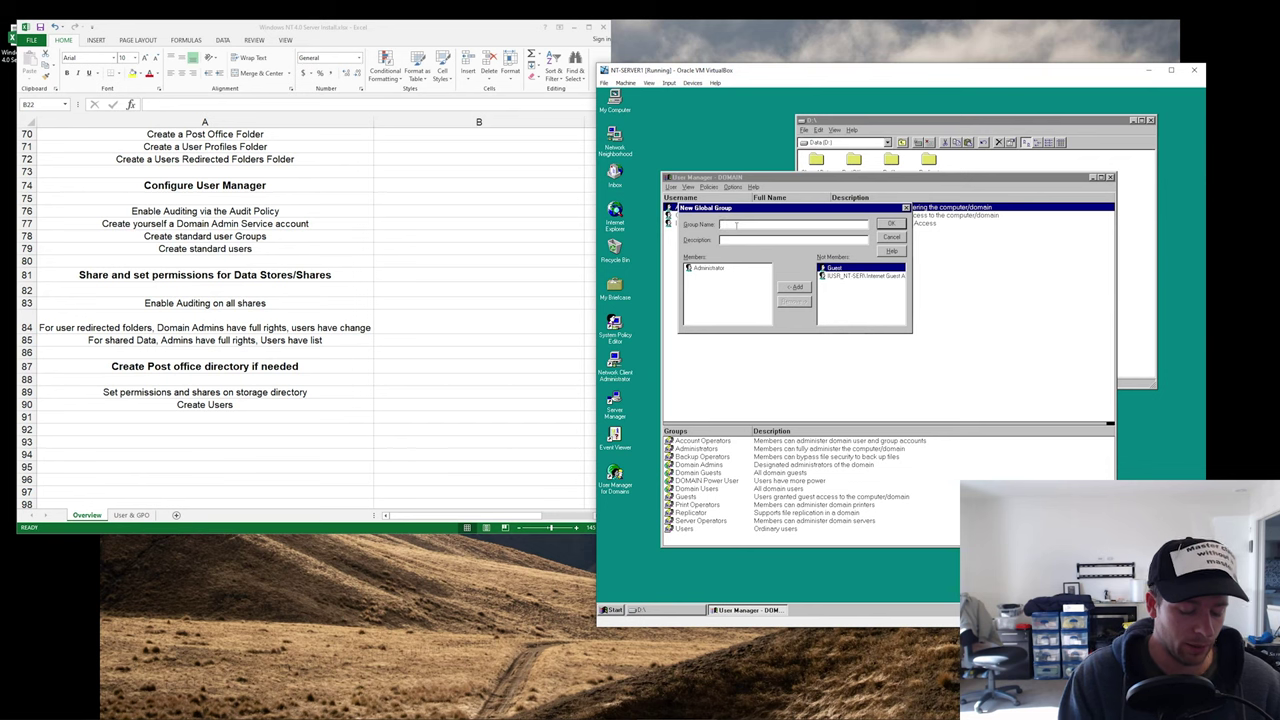
{"action": "type", "text": "DOMAIN Standard User"}
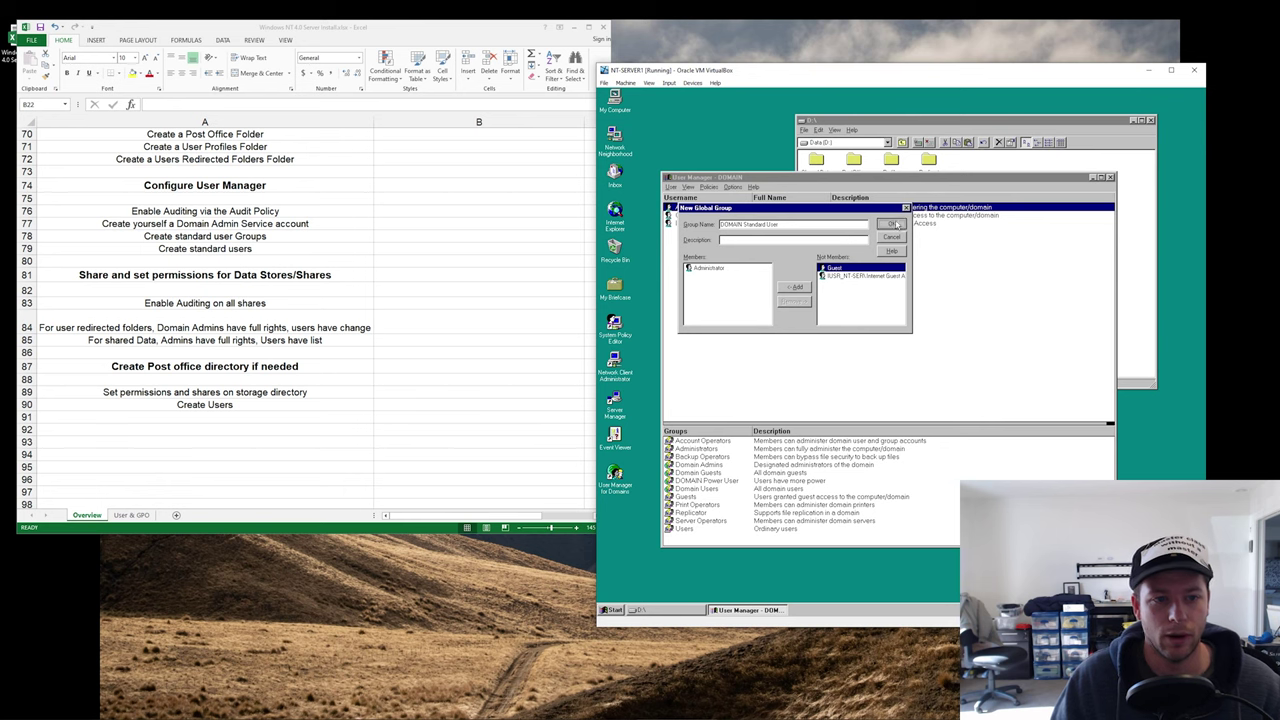
{"action": "left_click", "coordinate": [891, 223]}
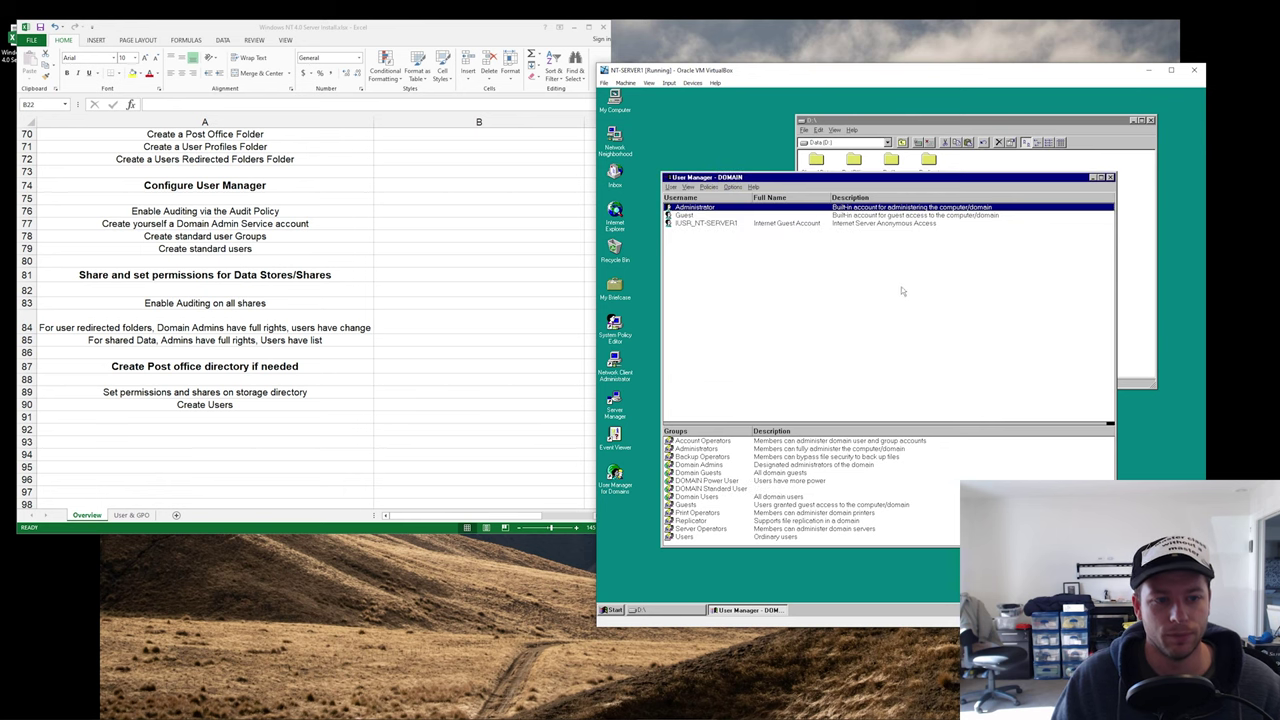
Set the DOMAIN Standard User group description to 'Users have less power'
{"action": "left_click", "coordinate": [716, 488]}
{"action": "left_click", "coordinate": [714, 481]}
{"action": "left_click", "coordinate": [709, 489]}
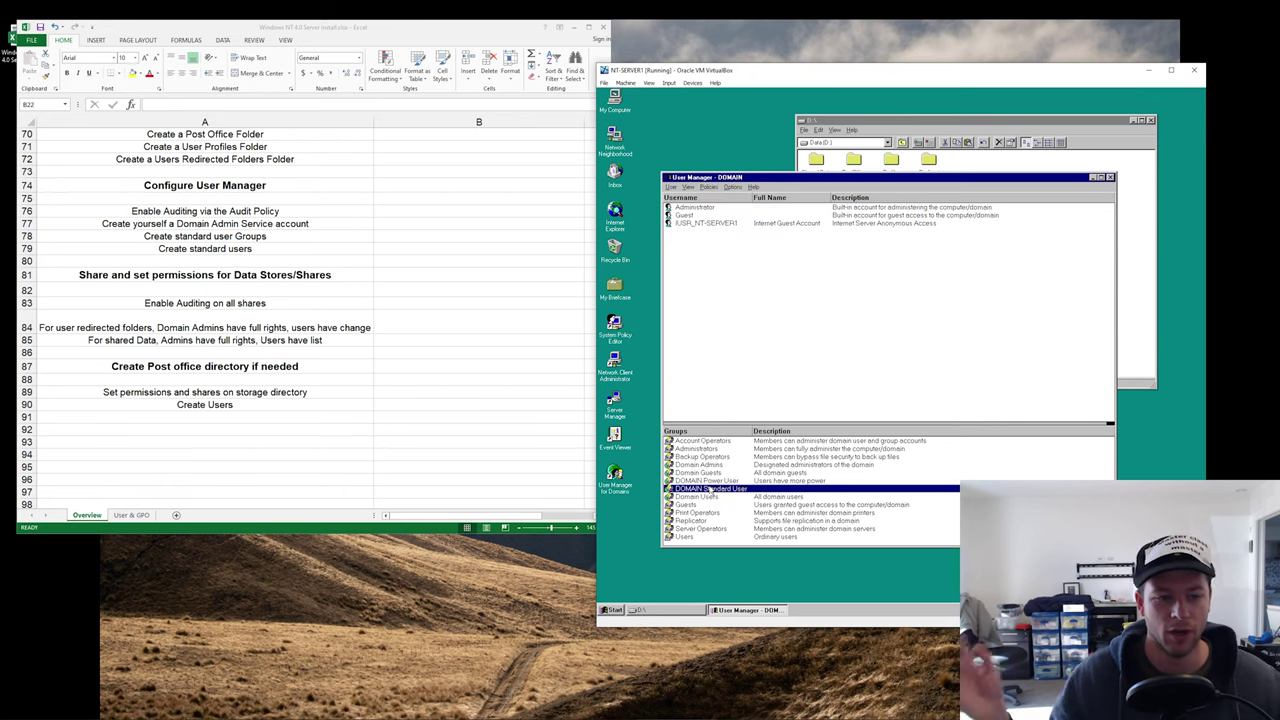
{"action": "double_click", "coordinate": [709, 489]}
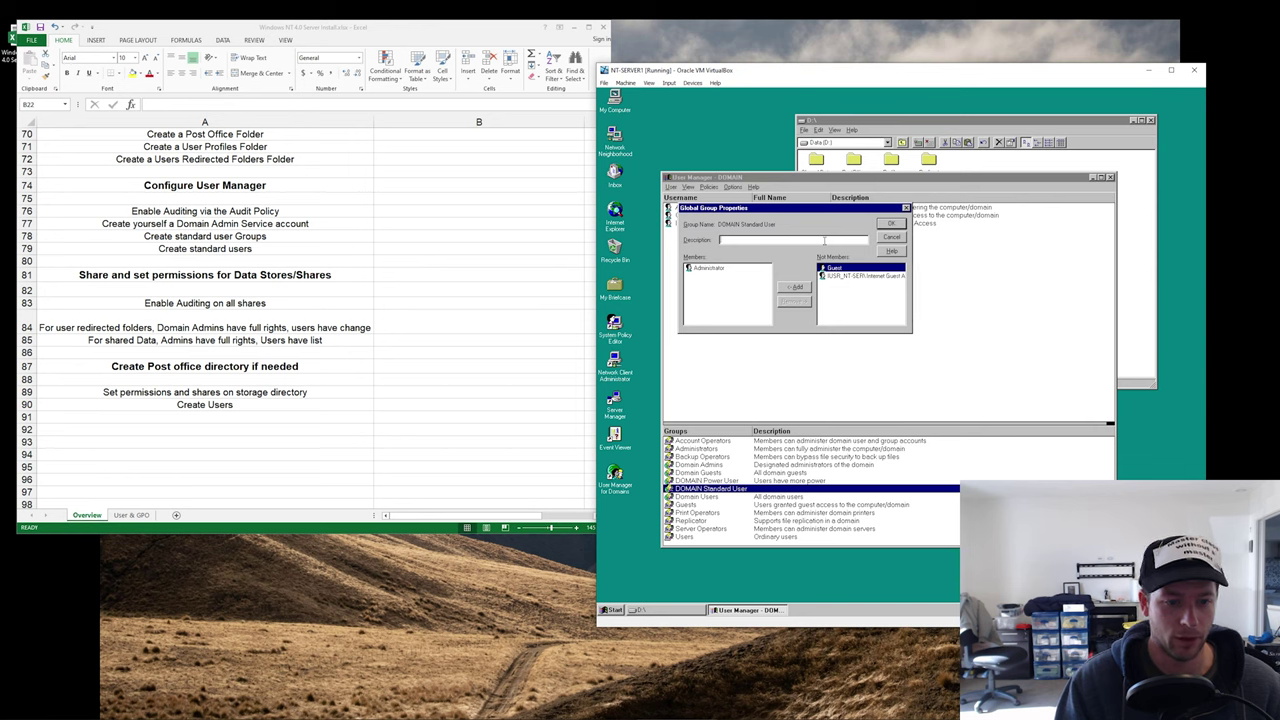
{"action": "type", "text": "Users have less power"}
{"action": "key", "text": "Return"}
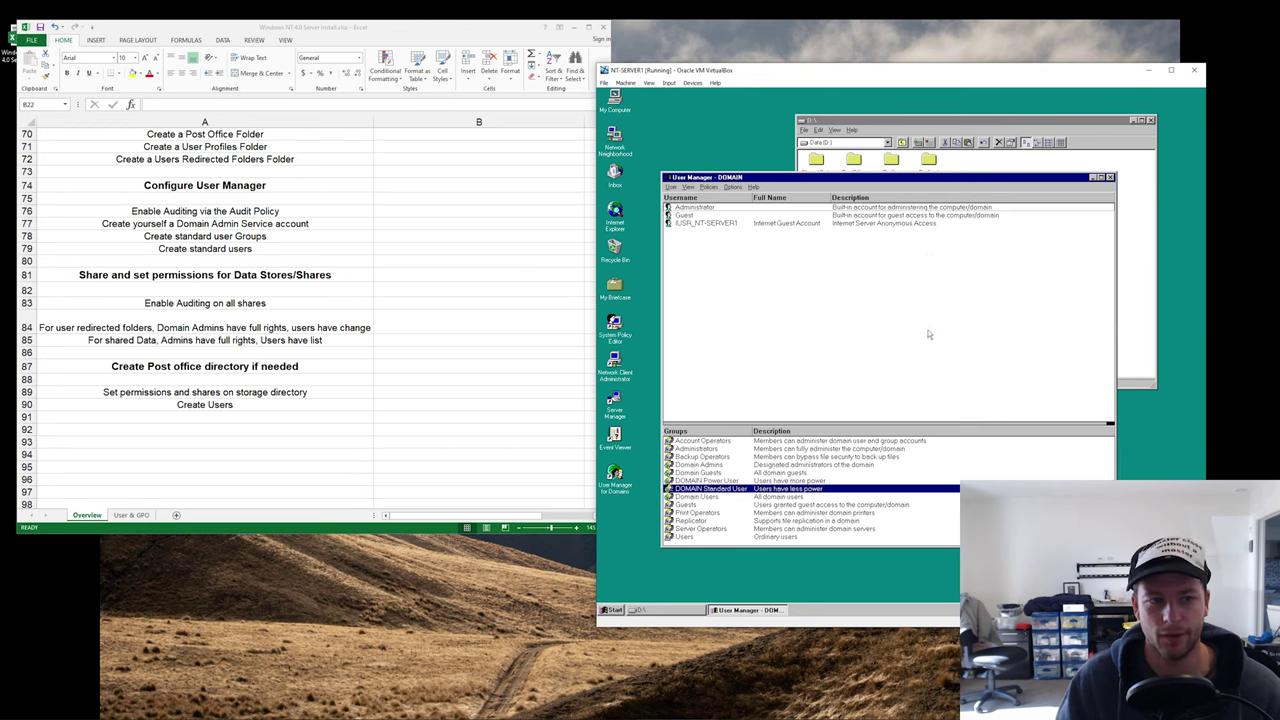
{"action": "left_click", "coordinate": [671, 187]}
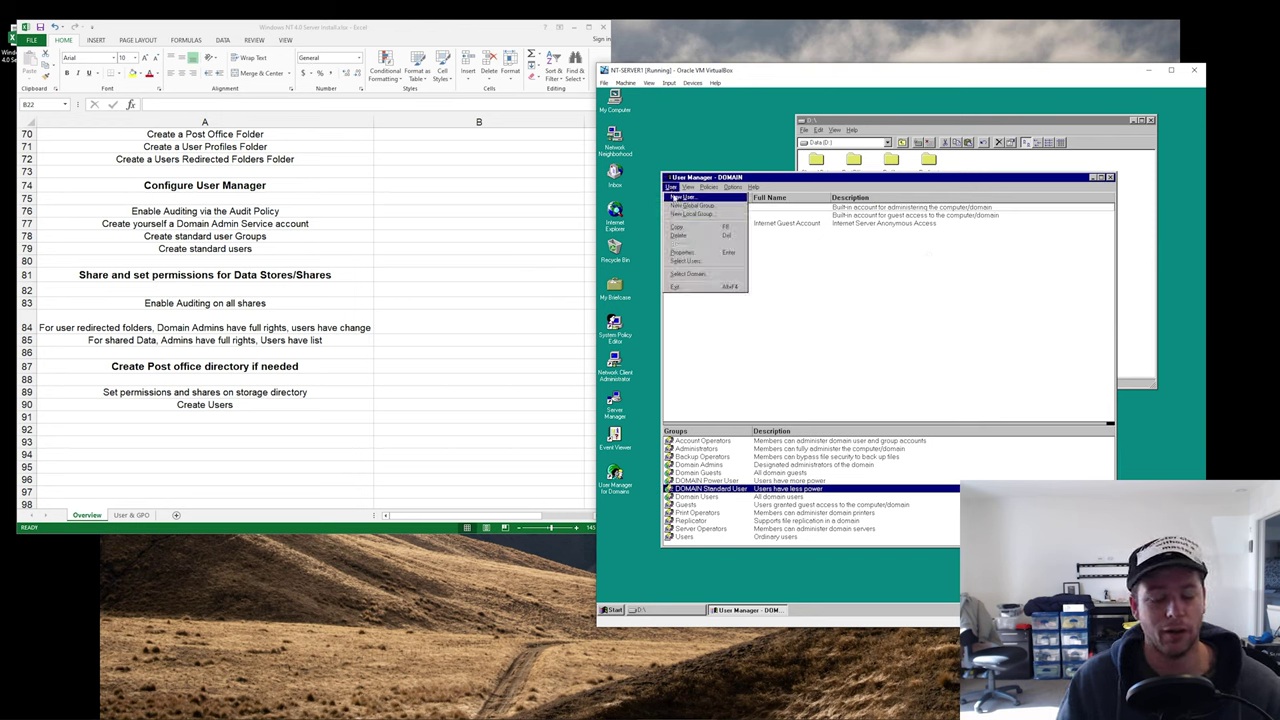
Enter the new admin user's username, full name, description and password, set to never expire
{"action": "left_click", "coordinate": [676, 197]}
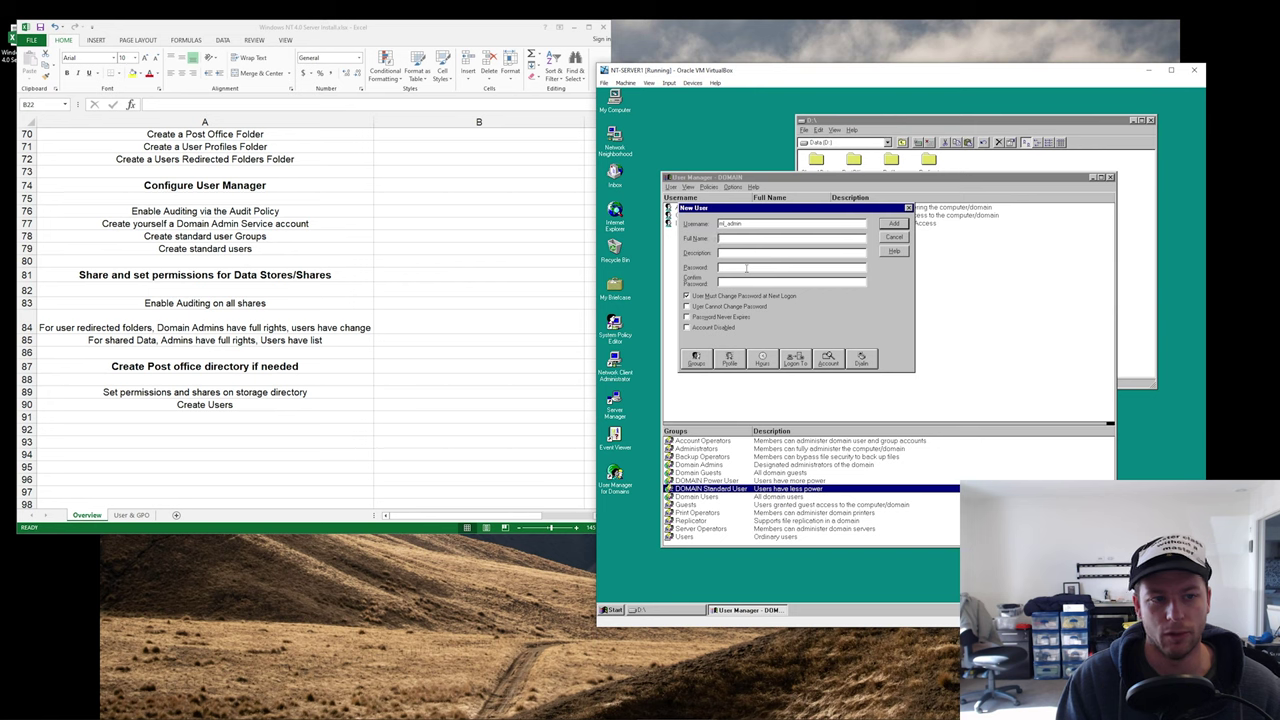
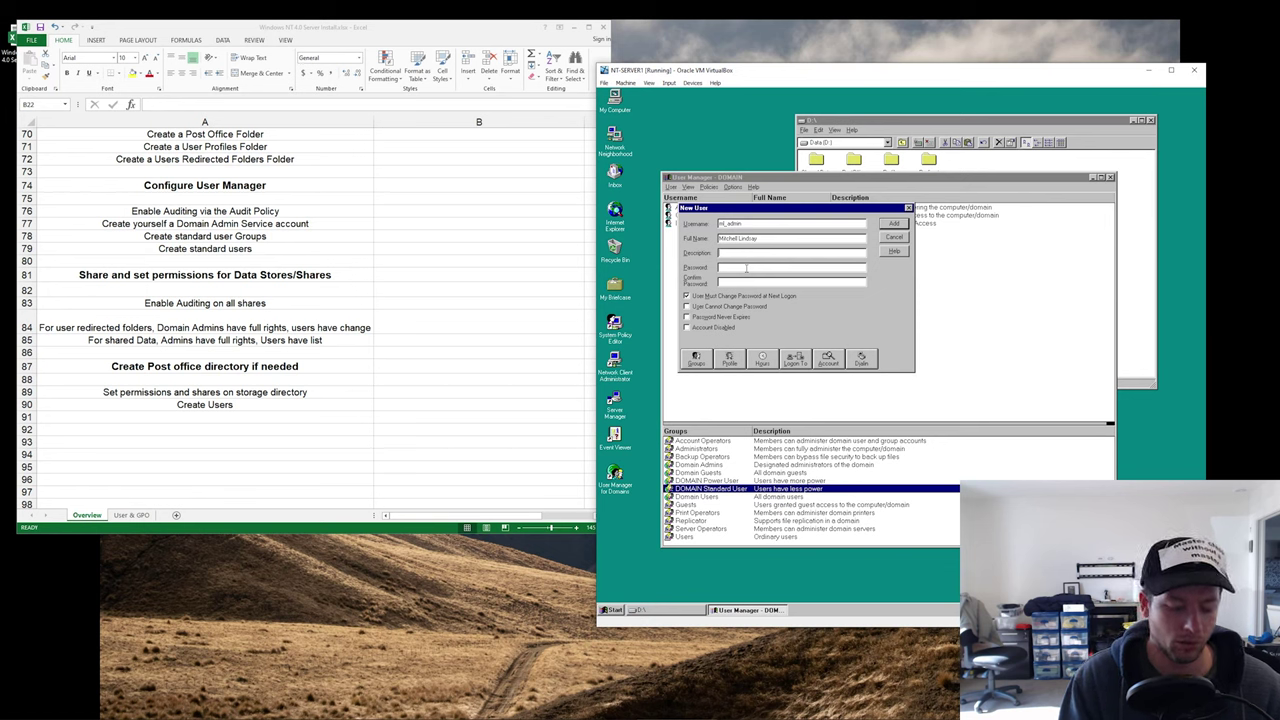
{"action": "type", "text": "ML Admin"}
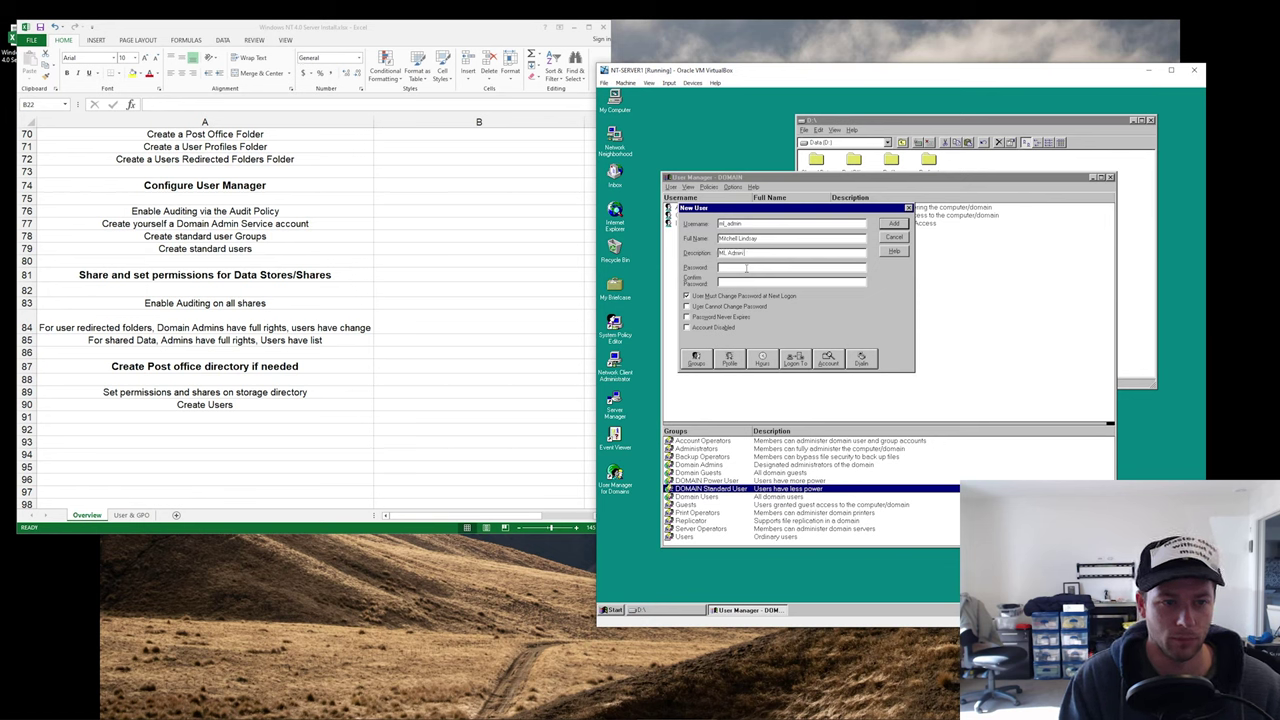
{"action": "type", "text": " account********"}
{"action": "key", "text": "Tab"}
{"action": "key", "text": "shift+Tab"}
{"action": "key", "text": "shift+Tab"}
{"action": "type", "text": "****"}
{"action": "key", "text": "Tab"}
{"action": "type", "text": "****"}
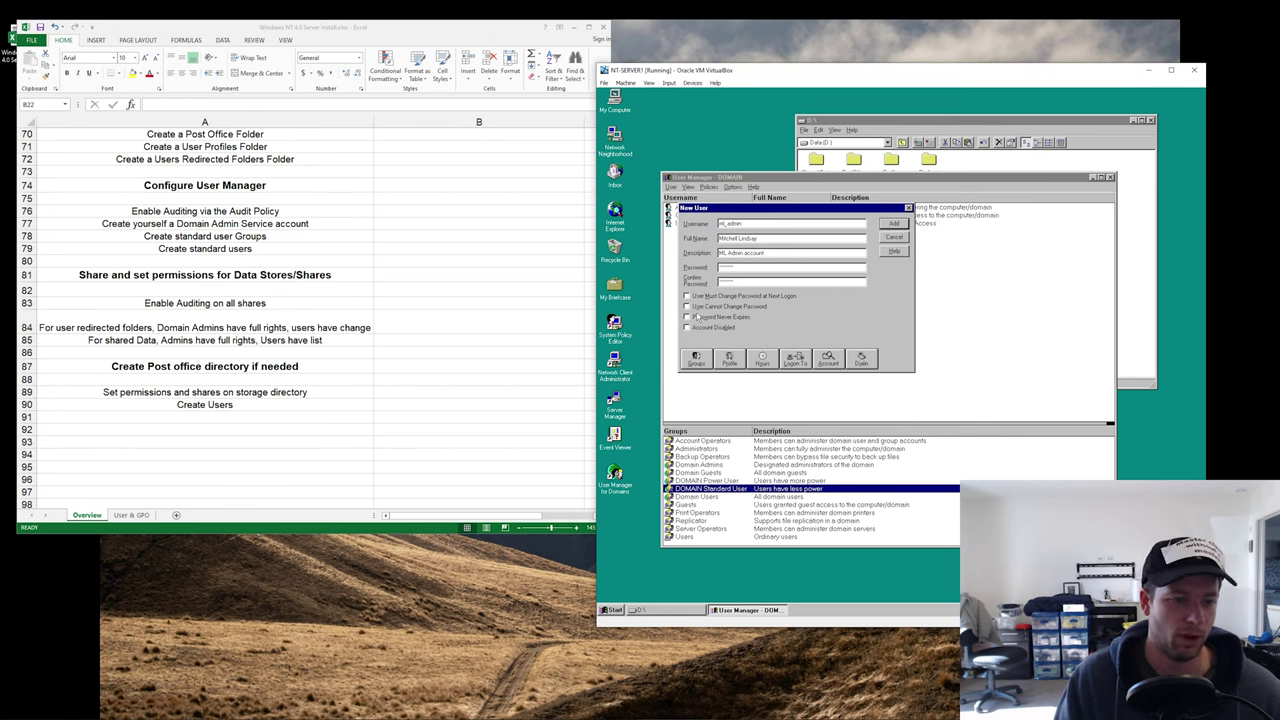
{"action": "left_click", "coordinate": [708, 319]}
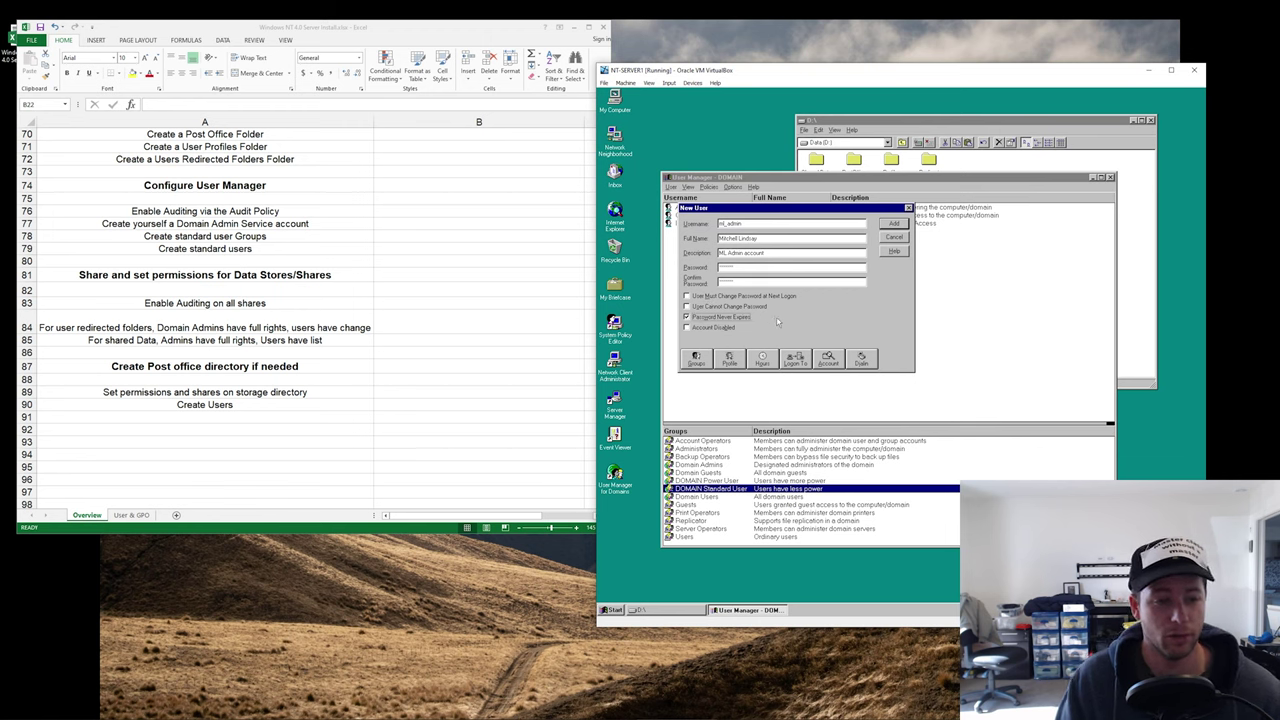
{"action": "left_click", "coordinate": [695, 358]}
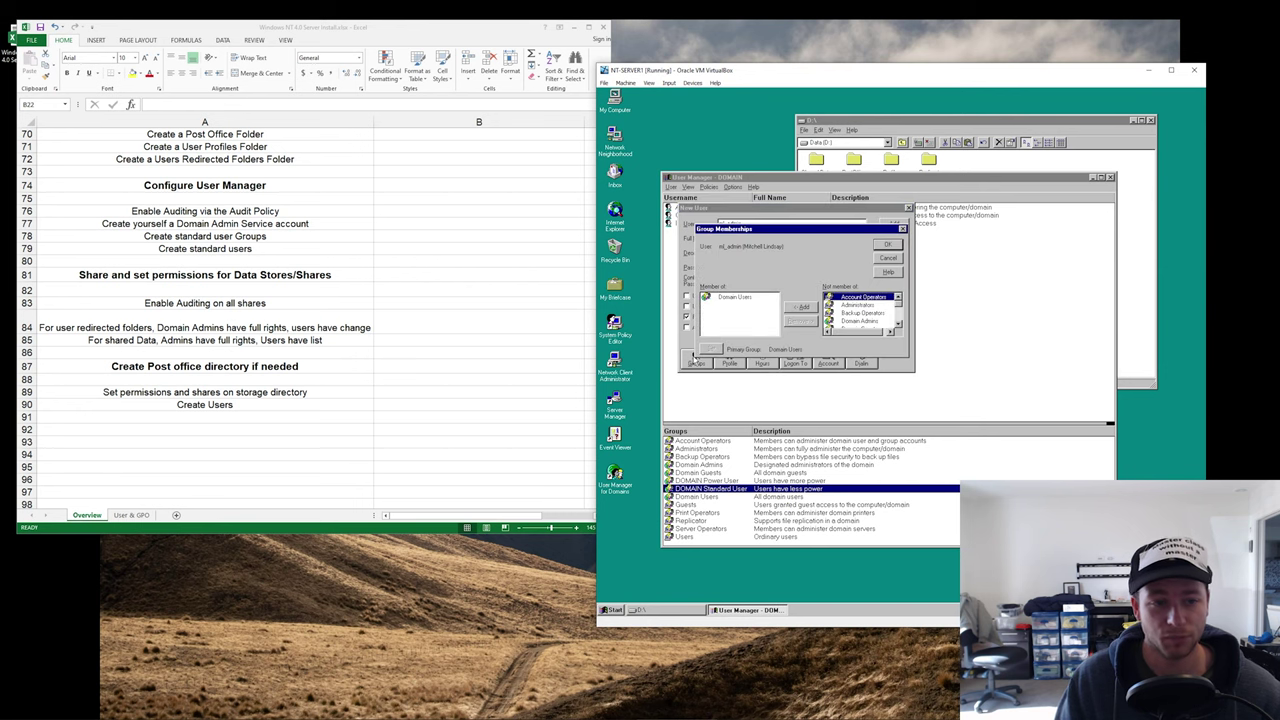
Add the new admin user to the Domain Admins group
{"action": "left_click", "coordinate": [722, 298]}
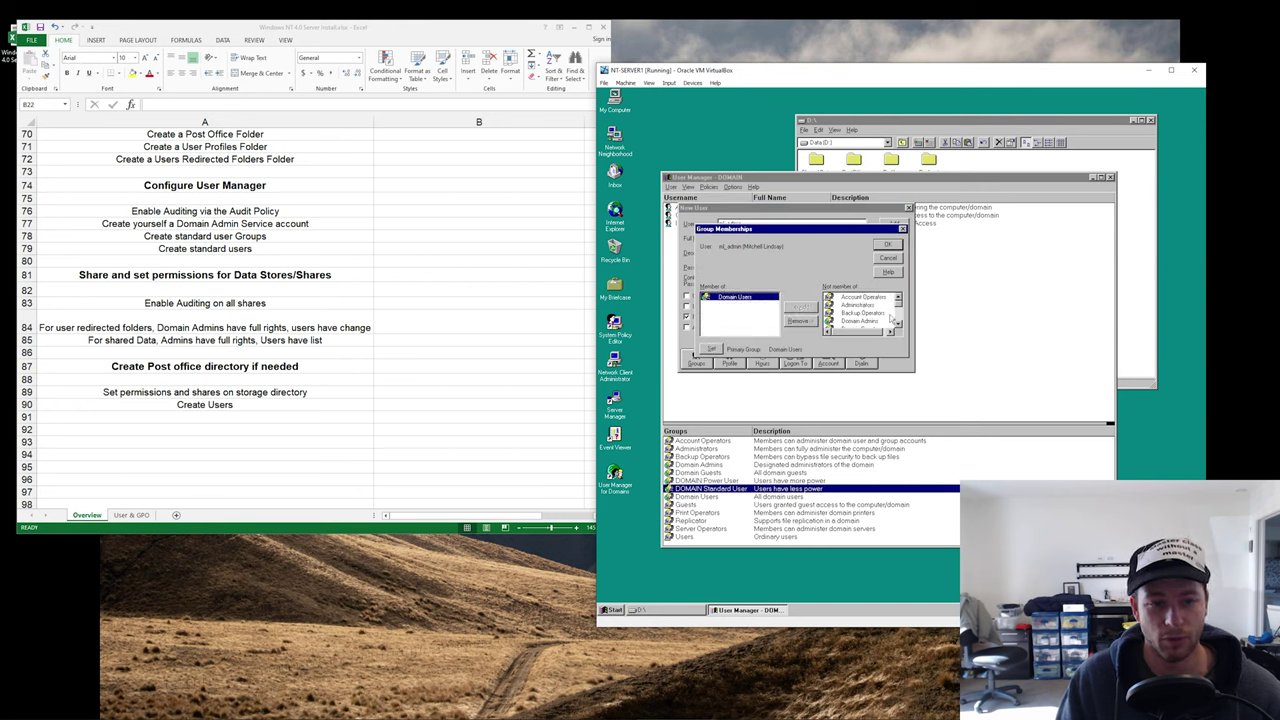
{"action": "left_click", "coordinate": [858, 320]}
{"action": "left_click", "coordinate": [798, 307]}
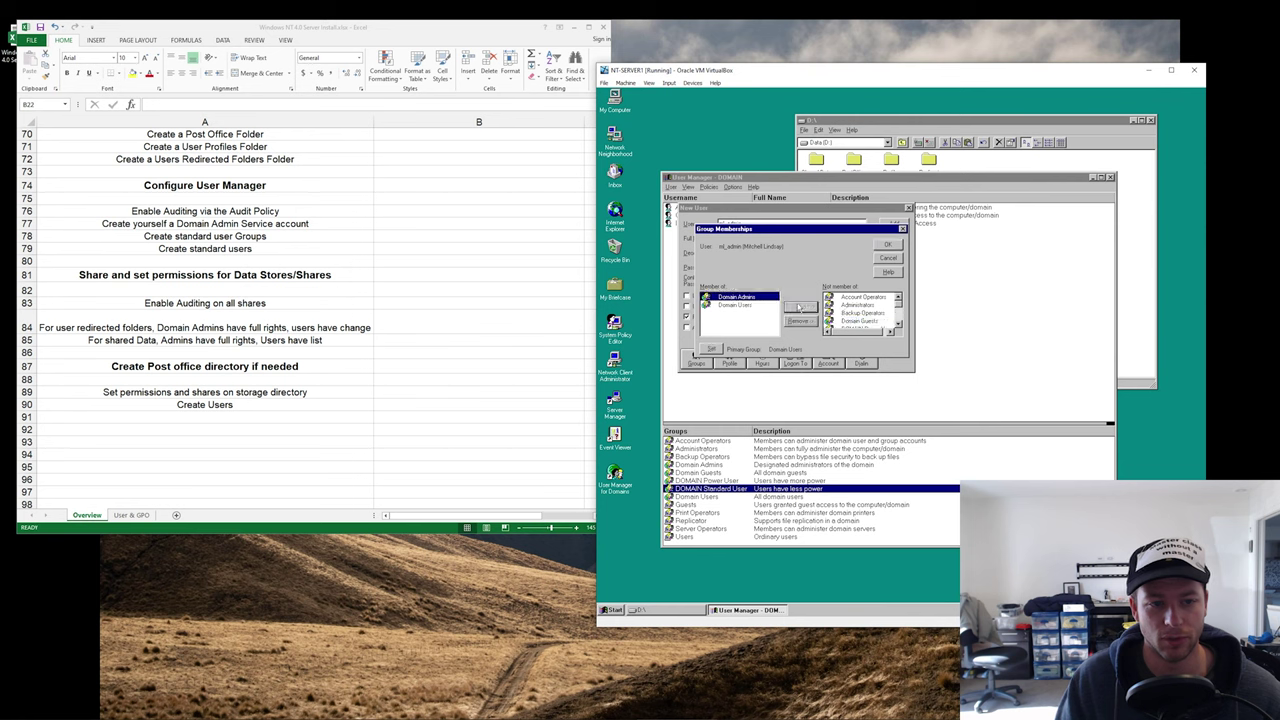
{"action": "left_click", "coordinate": [897, 325]}
{"action": "left_click", "coordinate": [897, 325]}
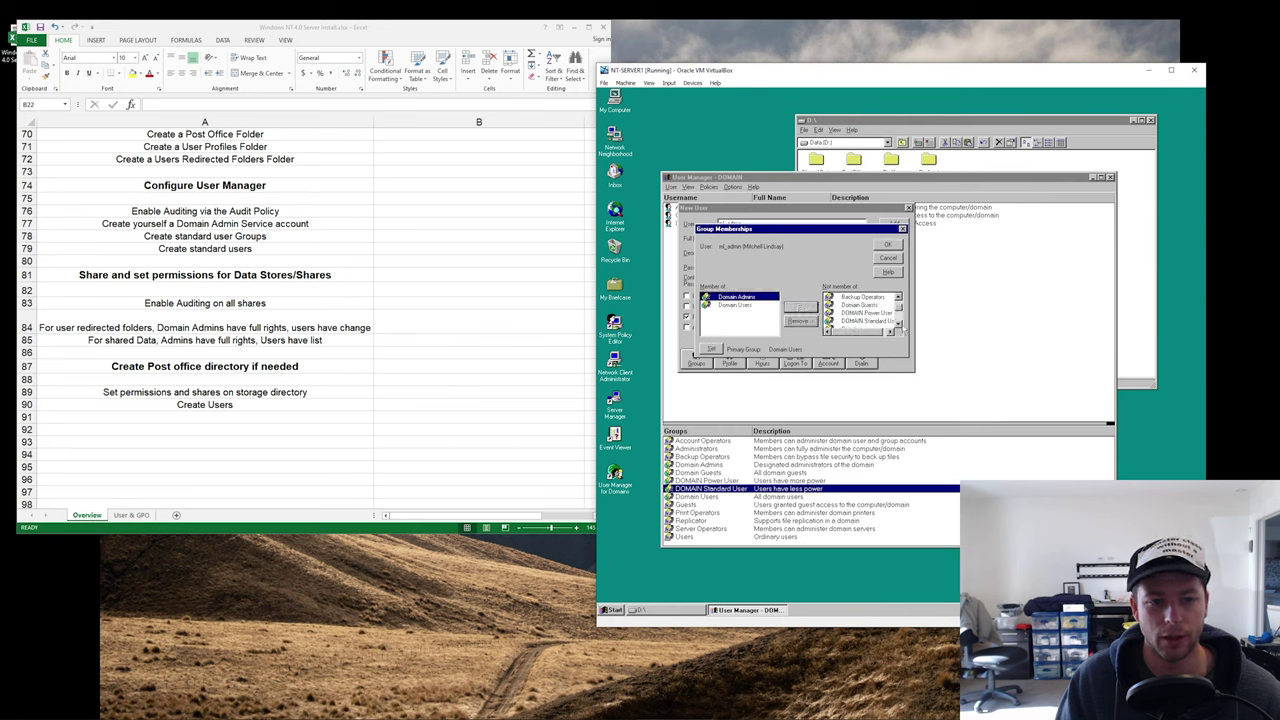
{"action": "left_click", "coordinate": [898, 325]}
{"action": "left_click", "coordinate": [898, 325]}
{"action": "left_click", "coordinate": [898, 325]}
{"action": "left_click", "coordinate": [898, 325]}
{"action": "left_click", "coordinate": [898, 325]}
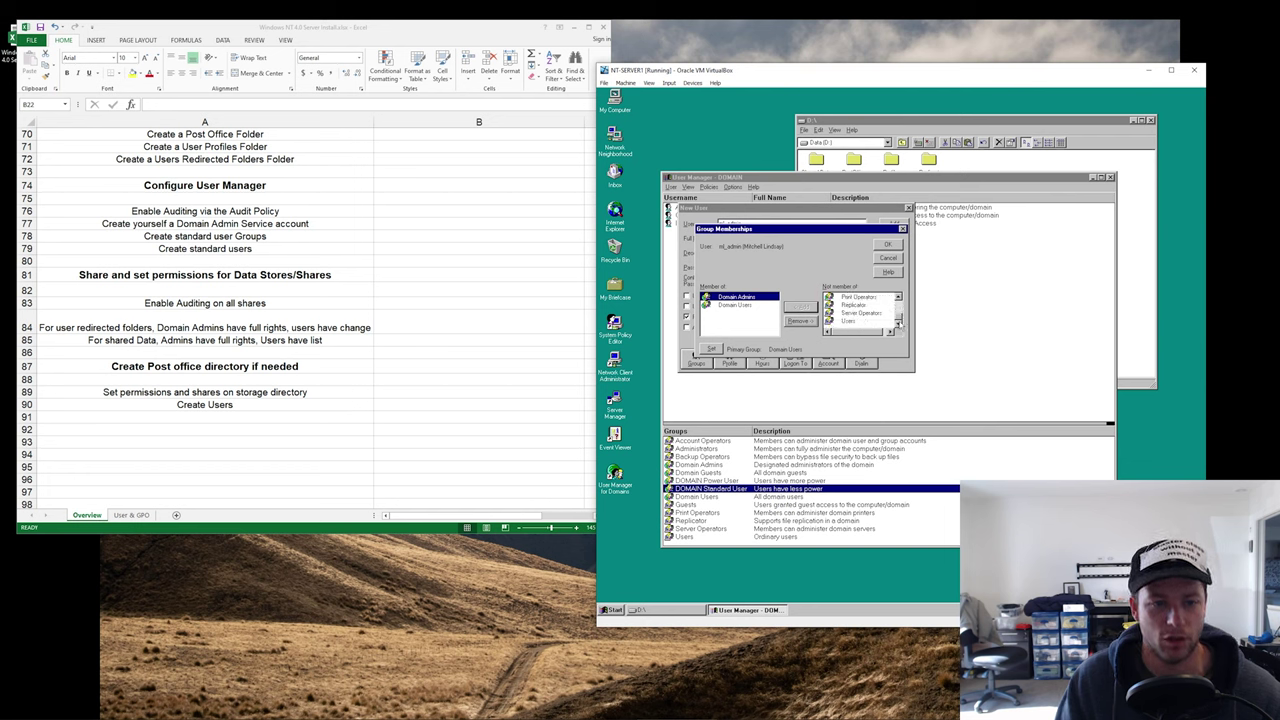
{"action": "left_click", "coordinate": [897, 298]}
{"action": "left_click", "coordinate": [897, 298]}
{"action": "left_click", "coordinate": [897, 298]}
{"action": "left_click", "coordinate": [897, 298]}
{"action": "left_click", "coordinate": [897, 298]}
{"action": "left_click", "coordinate": [897, 298]}
{"action": "left_click", "coordinate": [897, 298]}
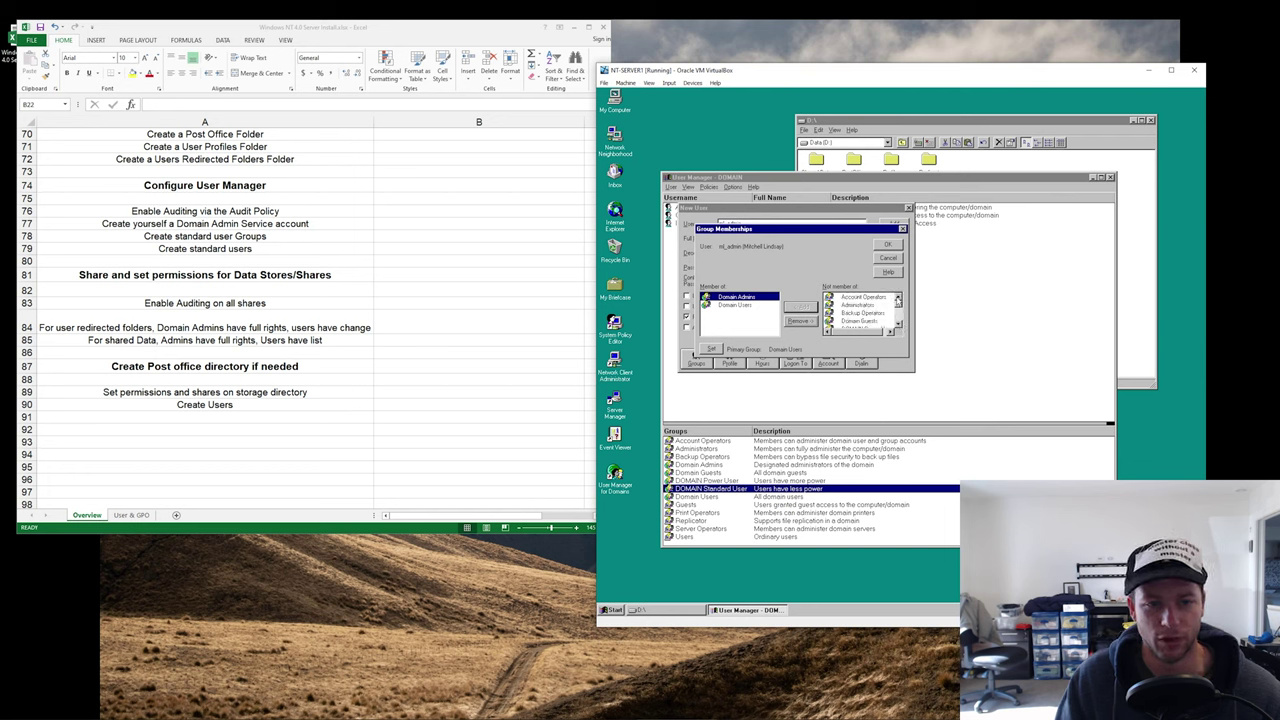
{"action": "left_click", "coordinate": [888, 244]}
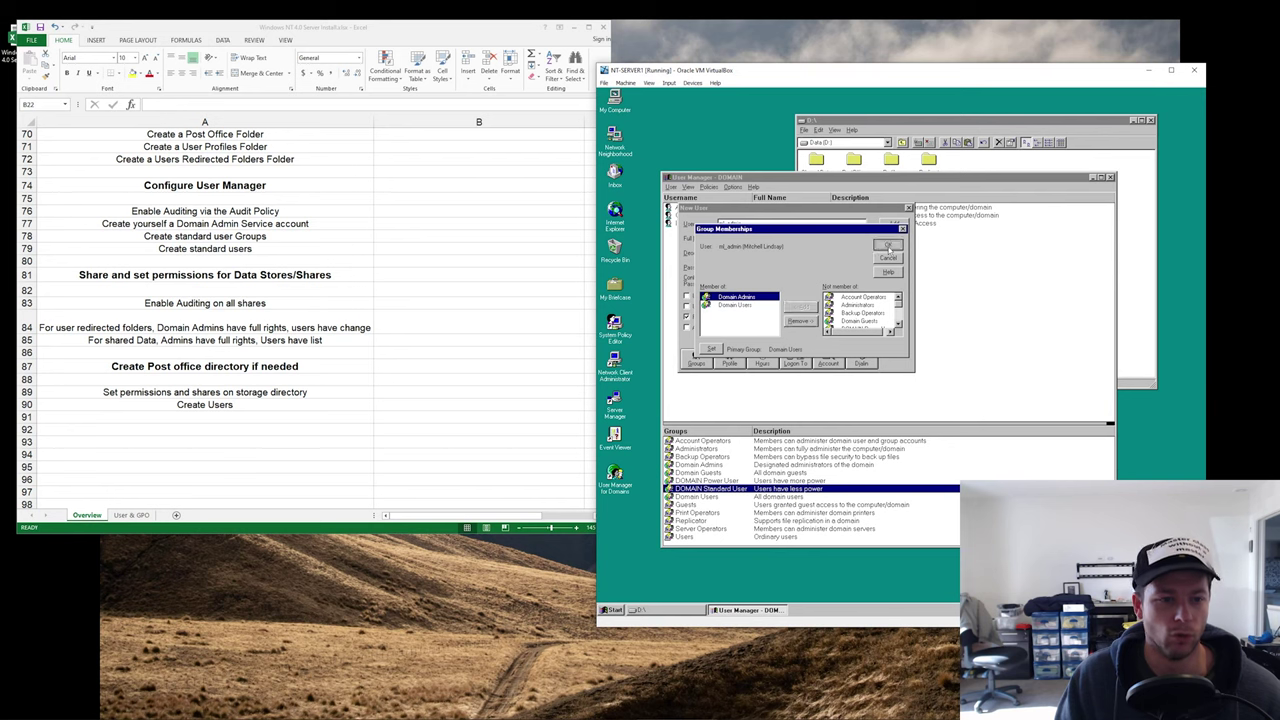
{"action": "left_click", "coordinate": [736, 362]}
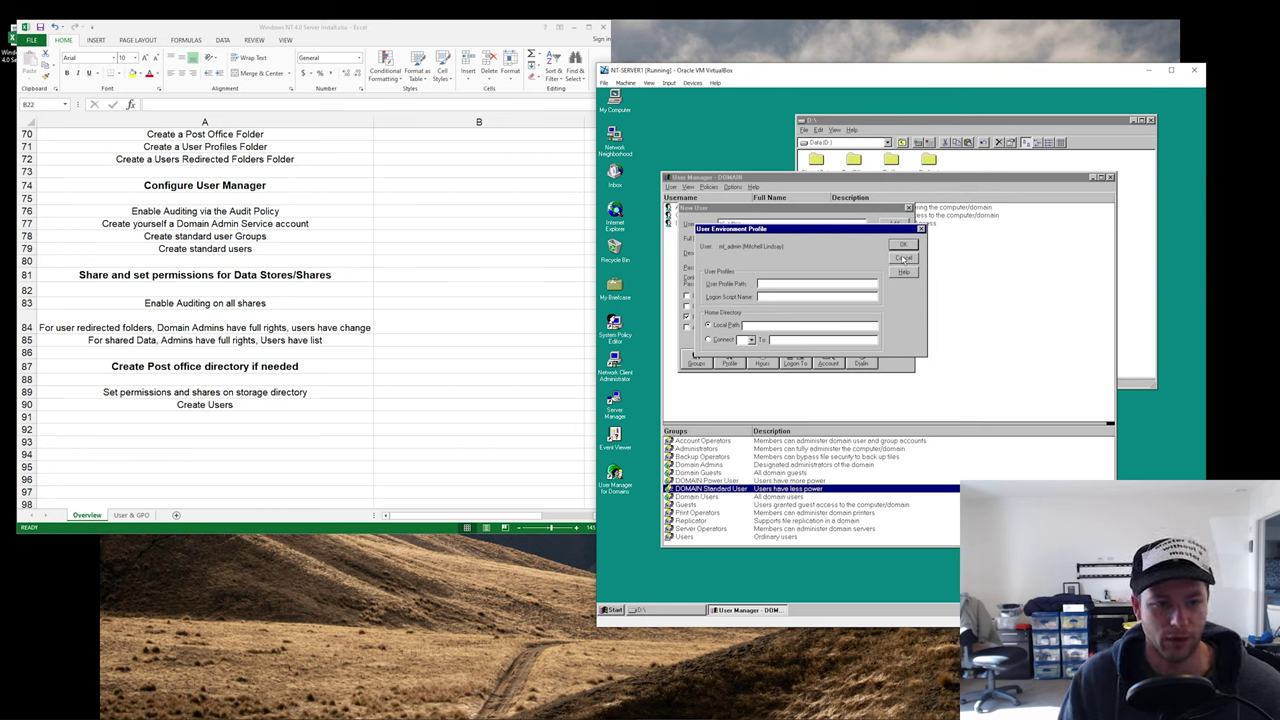
Close the Profile, Hours, Logon To, Account and Dialin dialogs without changes
{"action": "left_click", "coordinate": [903, 259]}
{"action": "left_click", "coordinate": [777, 361]}
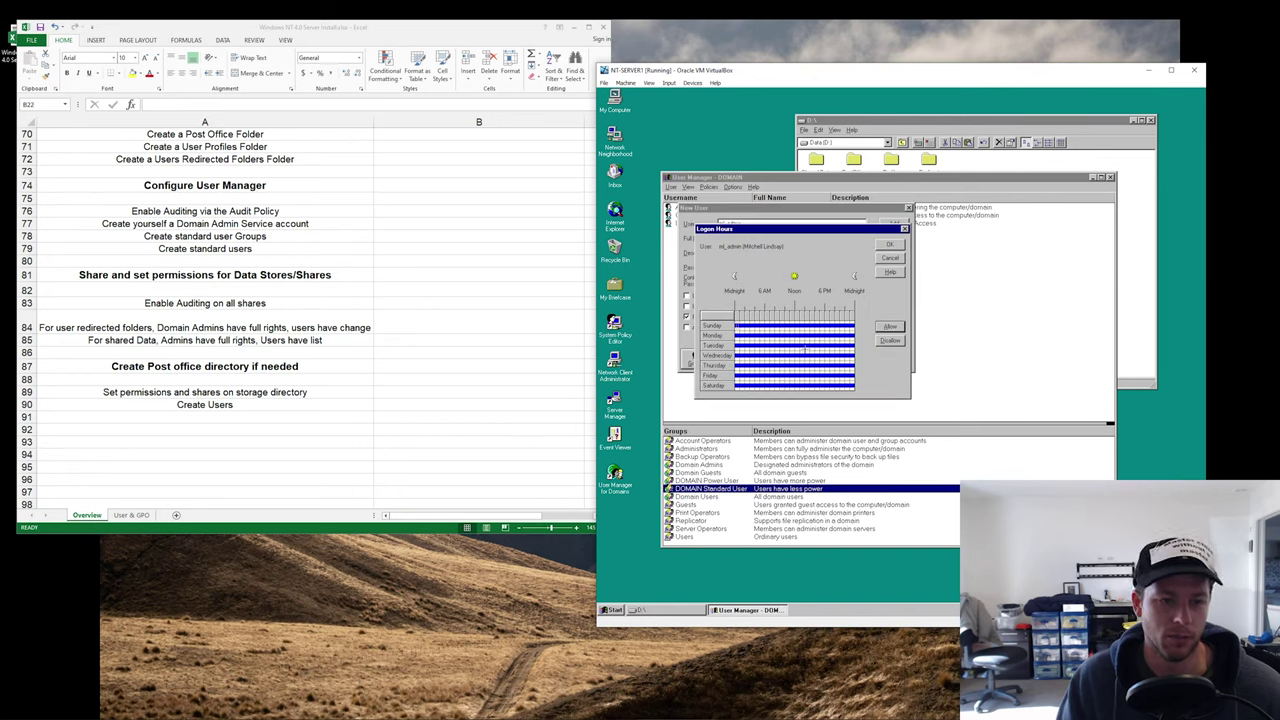
{"action": "key", "text": "Escape"}
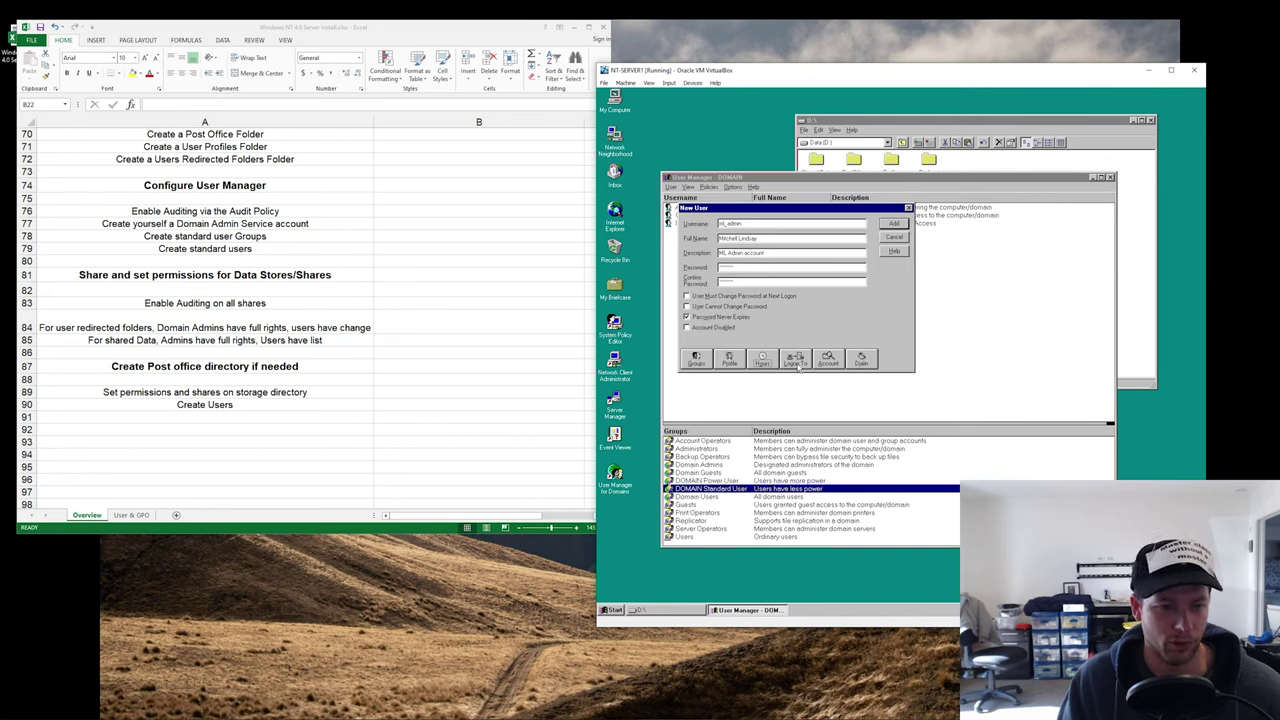
{"action": "left_click", "coordinate": [797, 362]}
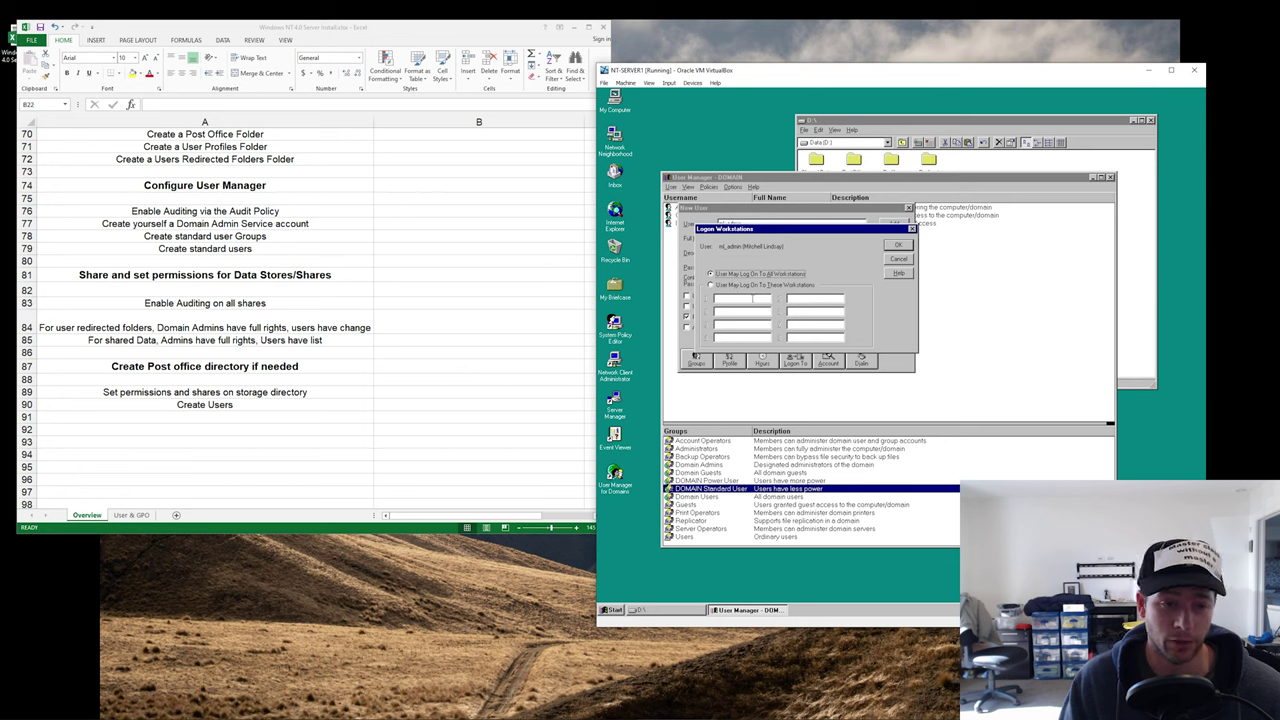
{"action": "key", "text": "Return"}
{"action": "left_click", "coordinate": [826, 360]}
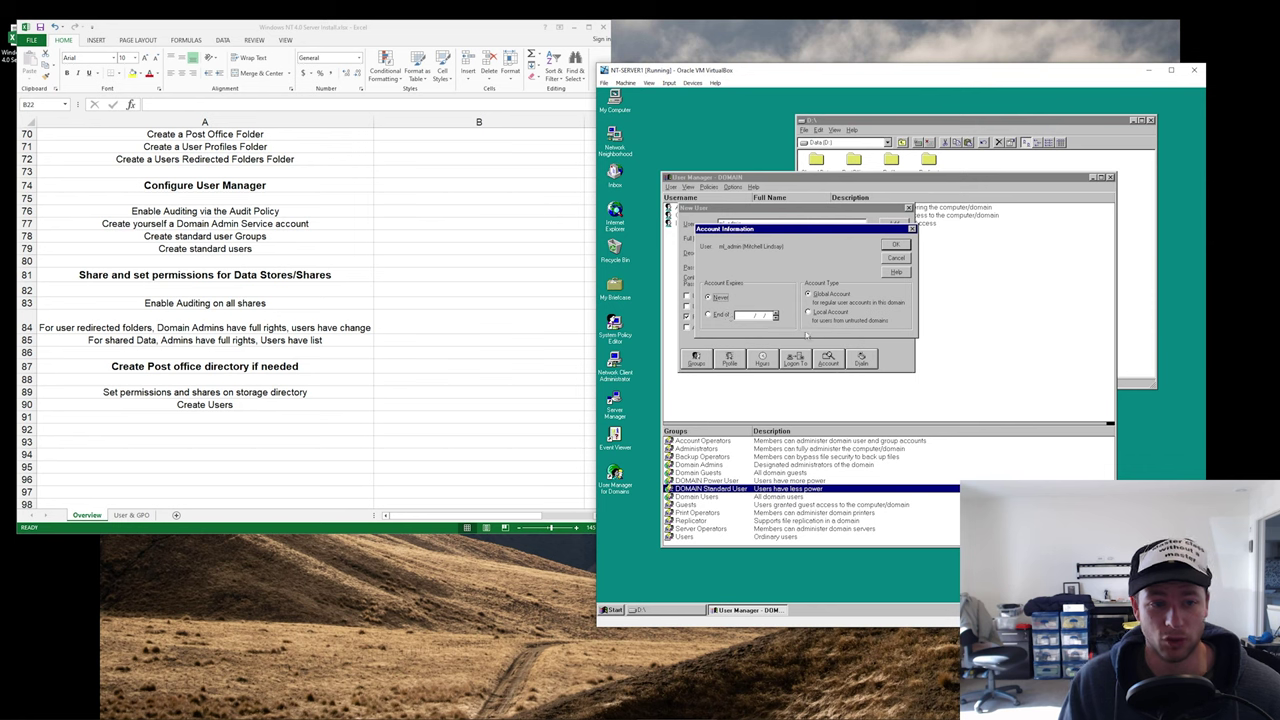
{"action": "key", "text": "Return"}
{"action": "left_click", "coordinate": [861, 360]}
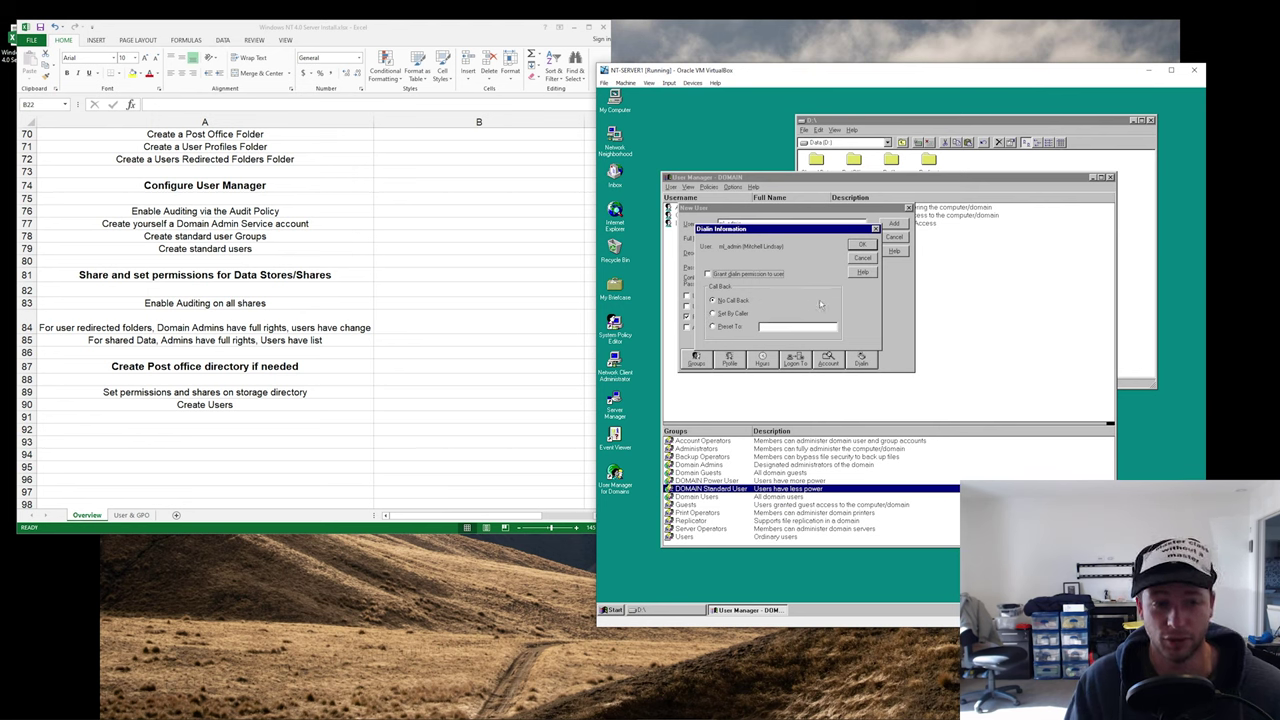
{"action": "key", "text": "Return"}
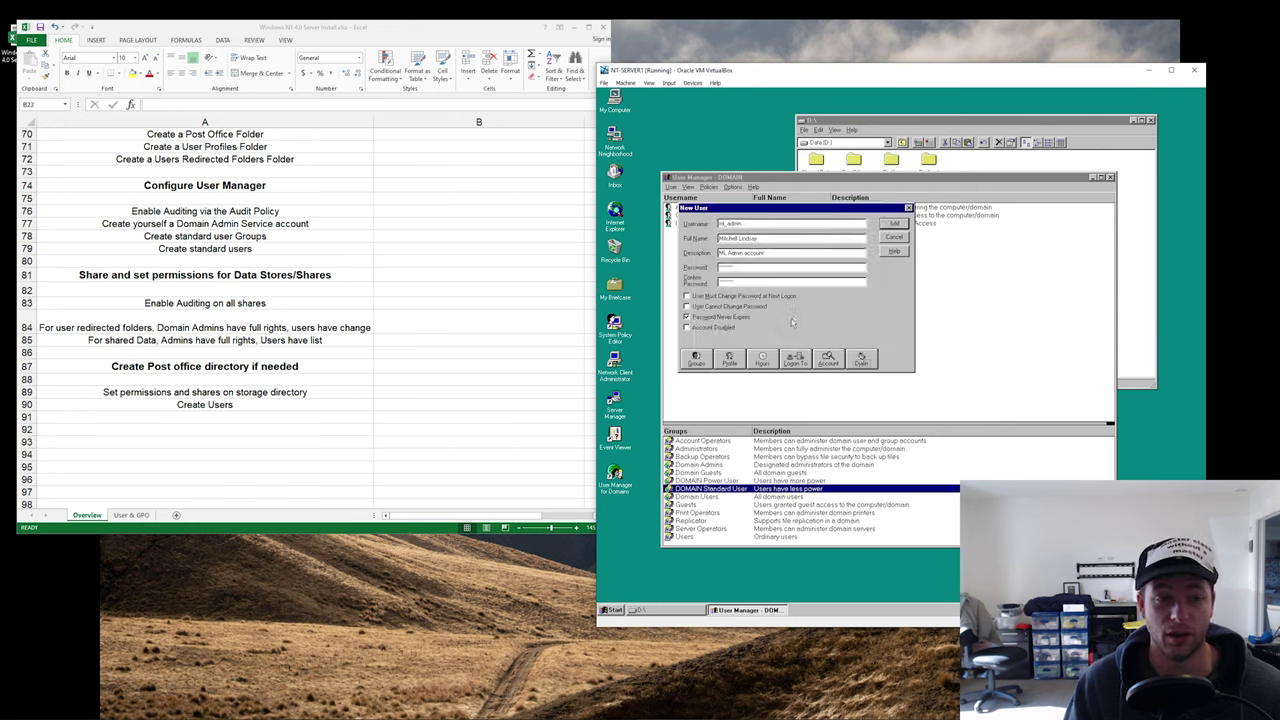
Add the new admin account, close the form, and bring the D:\ window forward
{"action": "left_click", "coordinate": [889, 225]}
{"action": "left_click", "coordinate": [891, 239]}
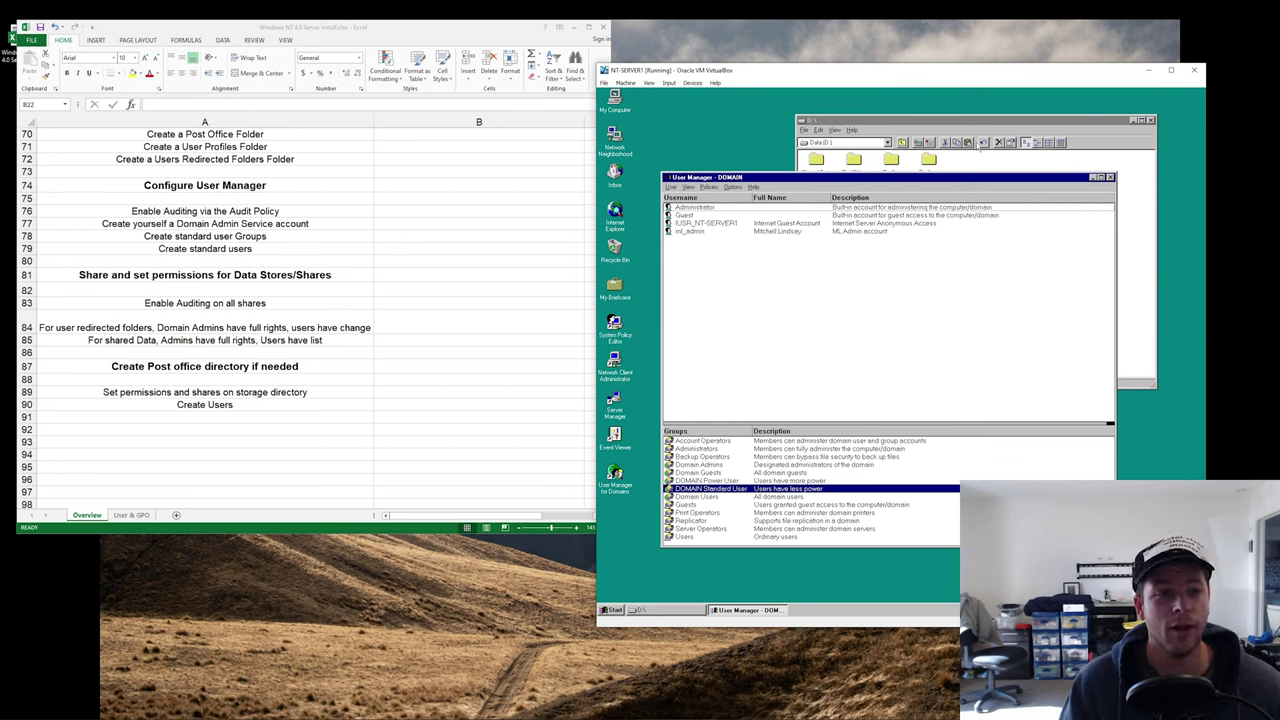
{"action": "left_click", "coordinate": [958, 164]}
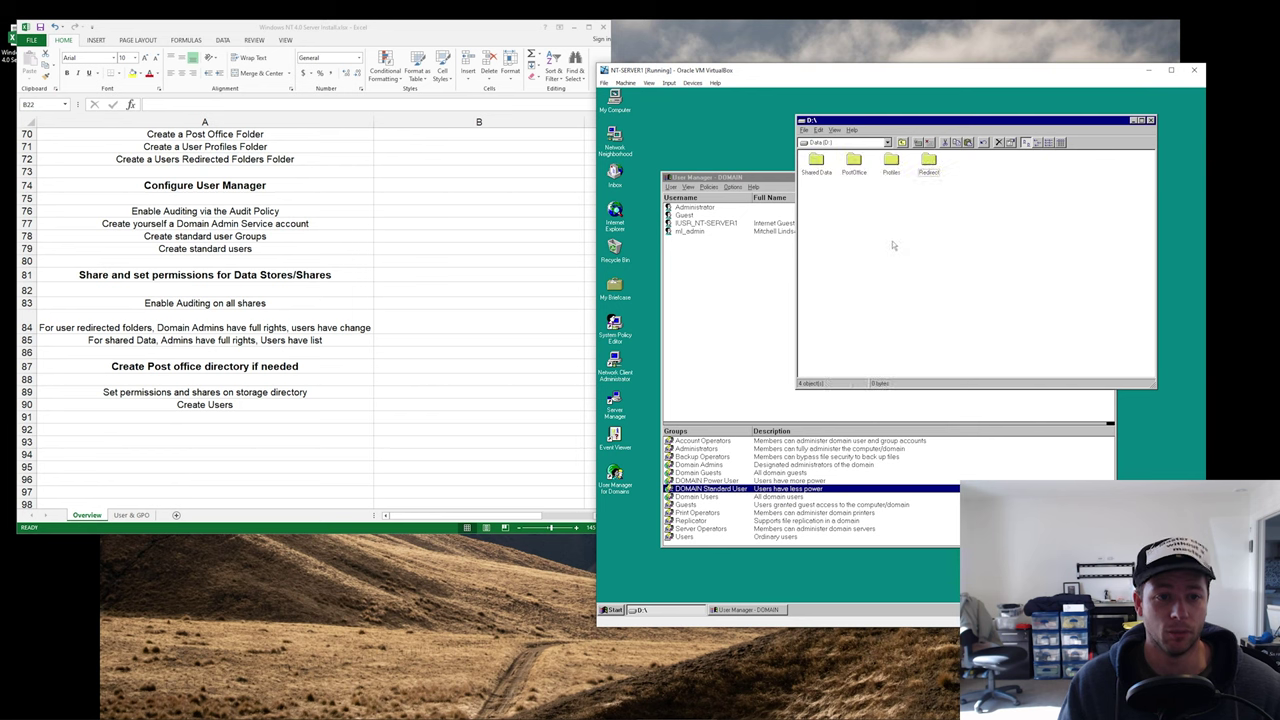
Open the Shared Data folder's properties and turn on sharing in its Sharing tab
{"action": "right_click", "coordinate": [815, 166]}
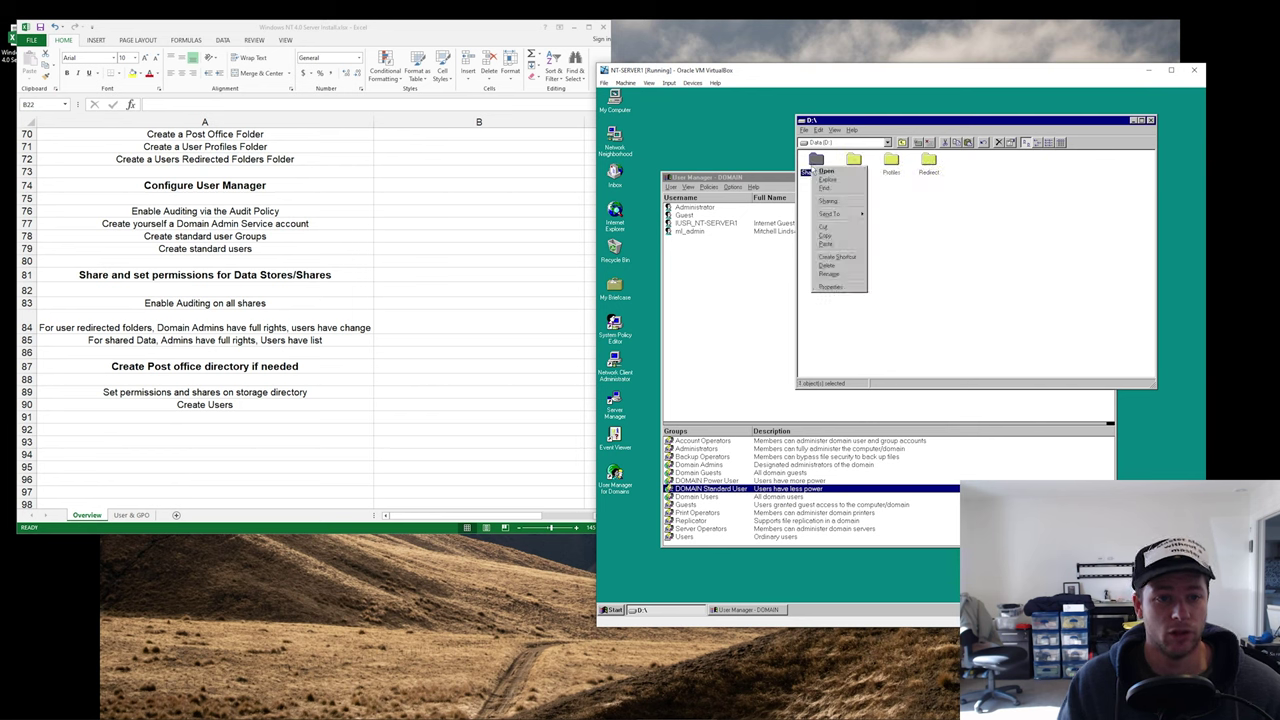
{"action": "left_click", "coordinate": [830, 288]}
{"action": "left_click", "coordinate": [750, 219]}
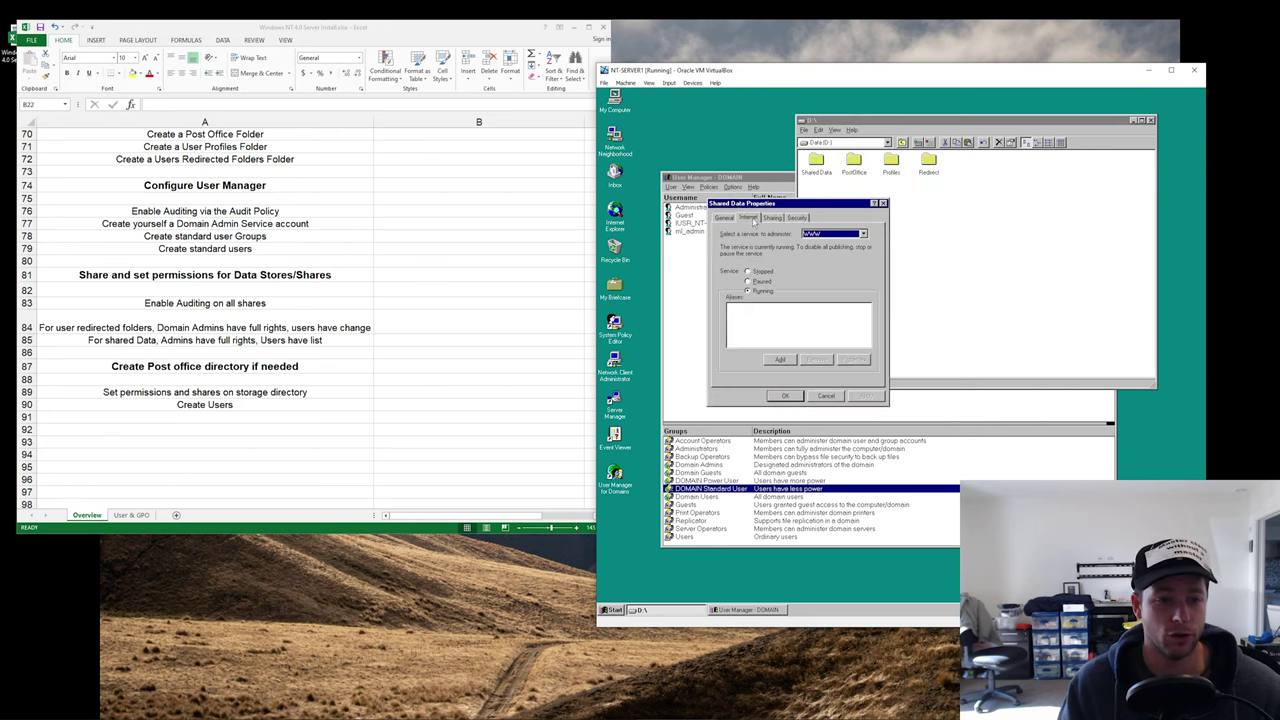
{"action": "left_click", "coordinate": [771, 218]}
{"action": "left_click", "coordinate": [741, 243]}
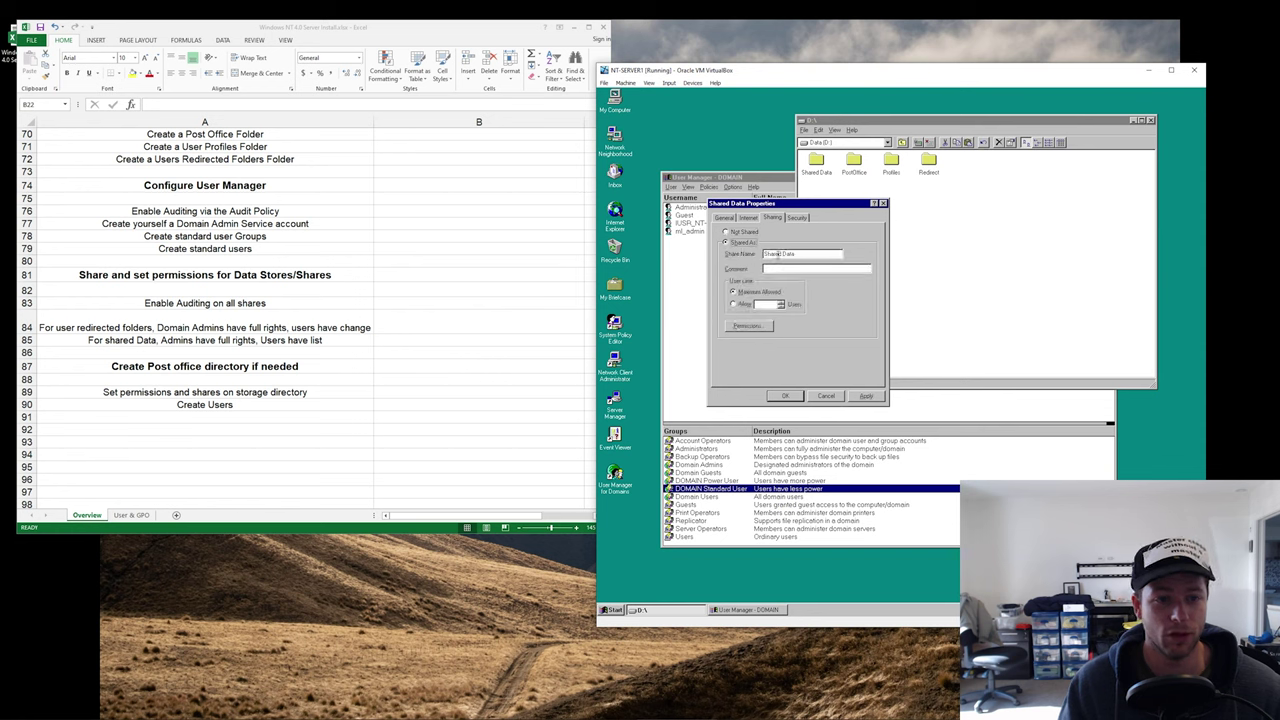
Name the share Shared$ with comment 'Shared Data Store' and open its permissions
{"action": "left_click_drag", "start_coordinate": [796, 254], "coordinate": [730, 257]}
{"action": "type", "text": "Sh"}
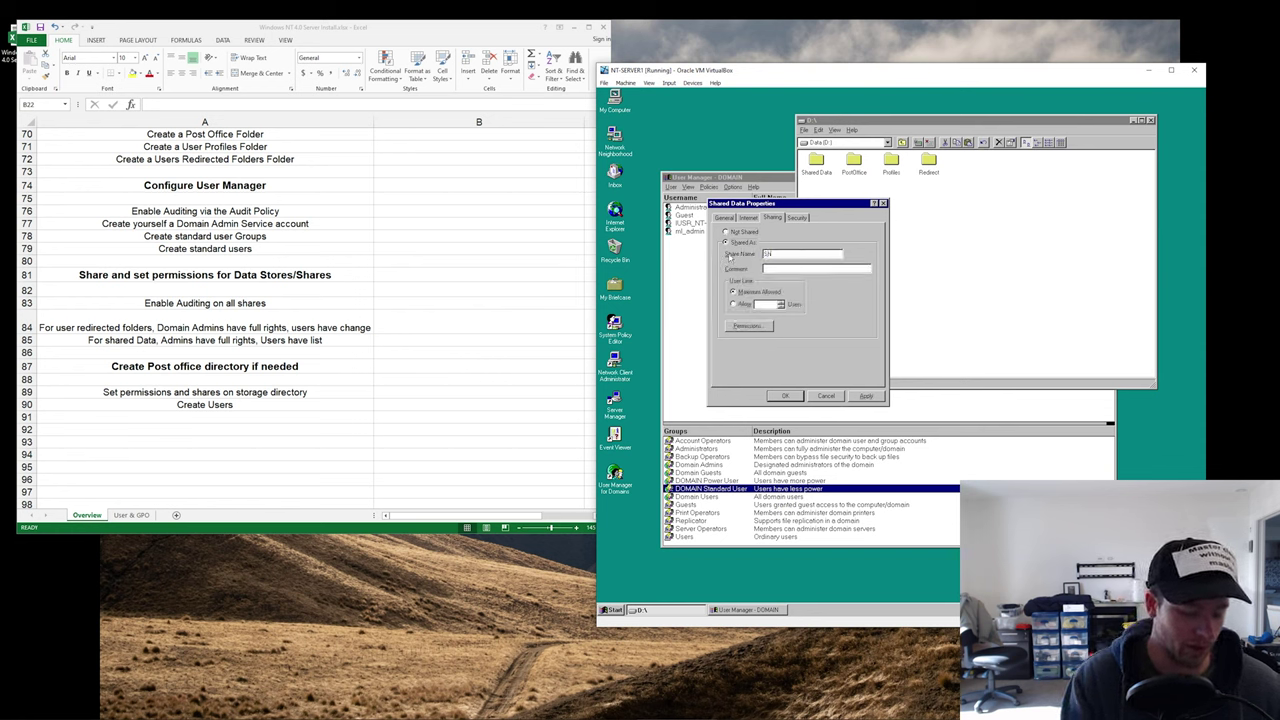
{"action": "type", "text": "ared$"}
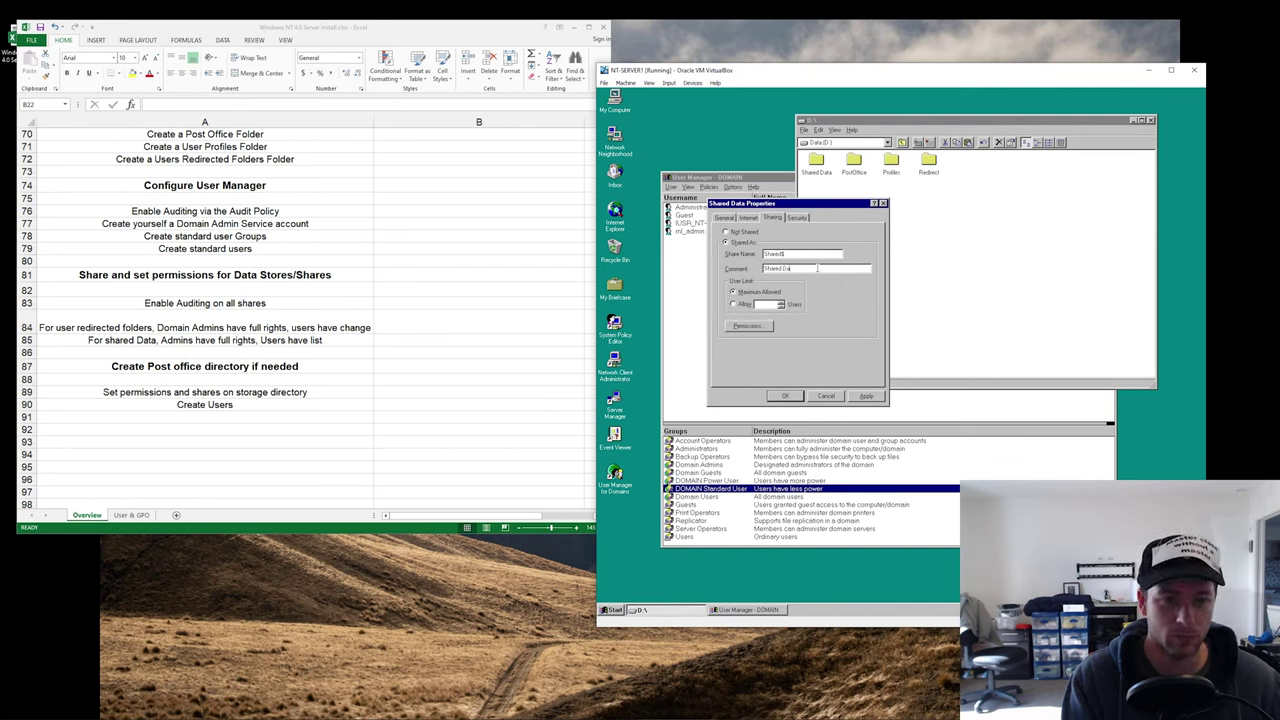
{"action": "type", "text": "ore"}
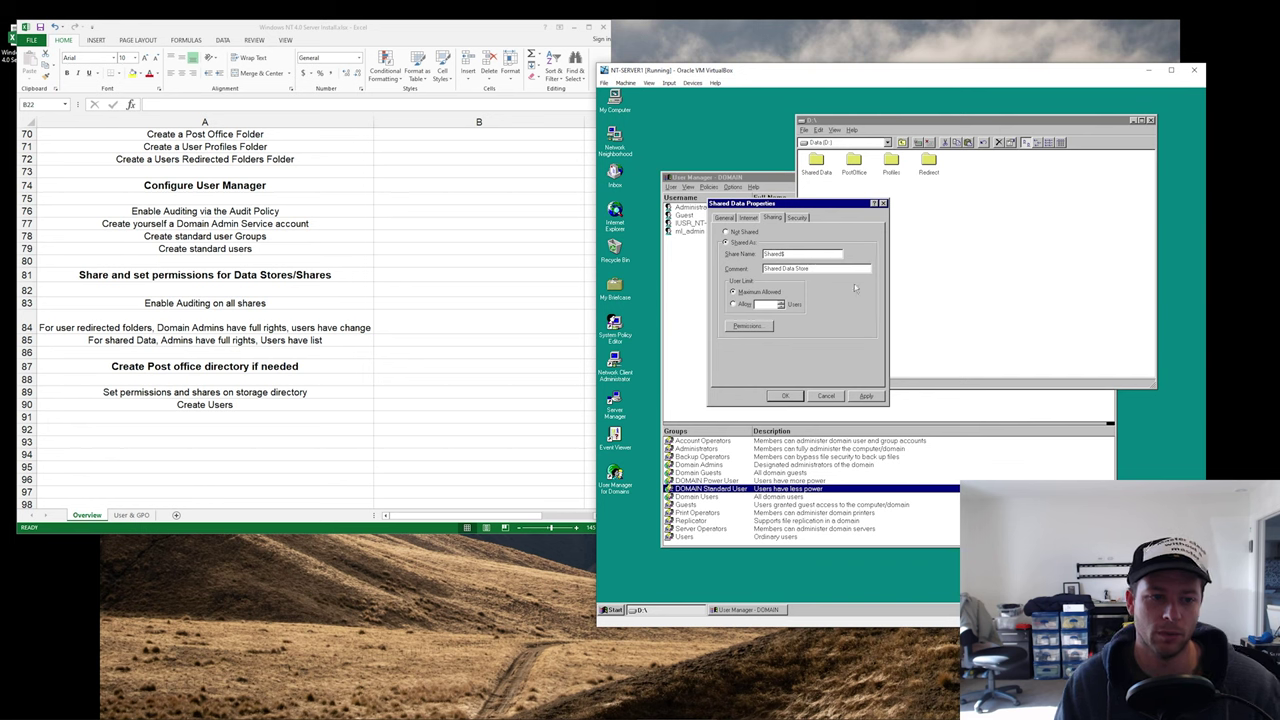
{"action": "left_click", "coordinate": [749, 327]}
{"action": "left_click", "coordinate": [895, 300]}
Remove Everyone from the Shared$ share permissions
{"action": "left_click", "coordinate": [905, 365]}
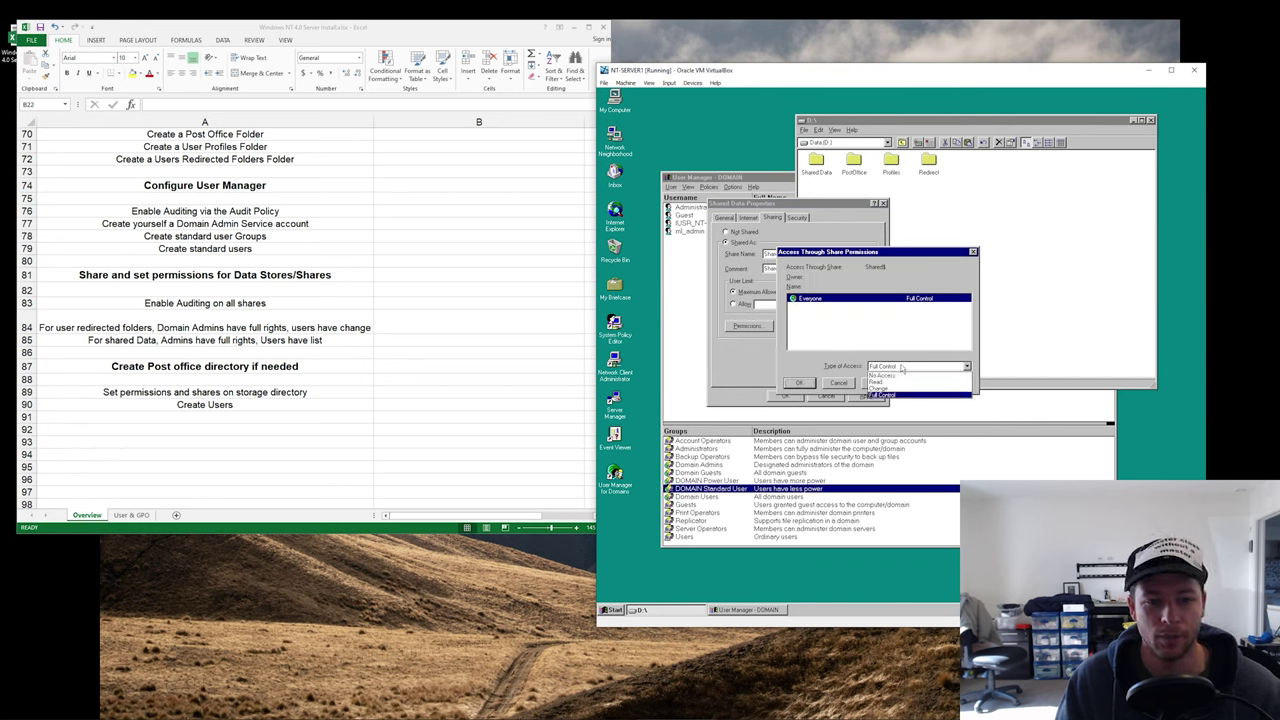
{"action": "left_click", "coordinate": [884, 382]}
{"action": "left_click", "coordinate": [876, 383]}
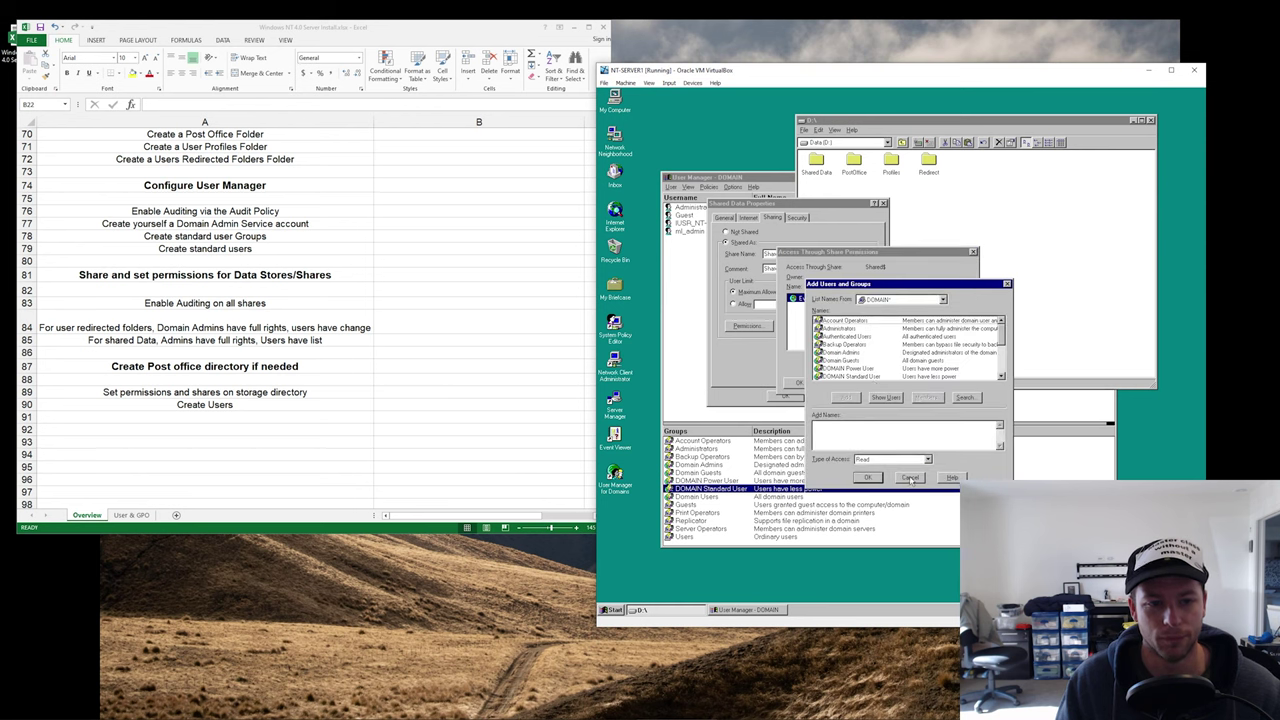
{"action": "left_click", "coordinate": [910, 478]}
{"action": "left_click", "coordinate": [915, 383]}
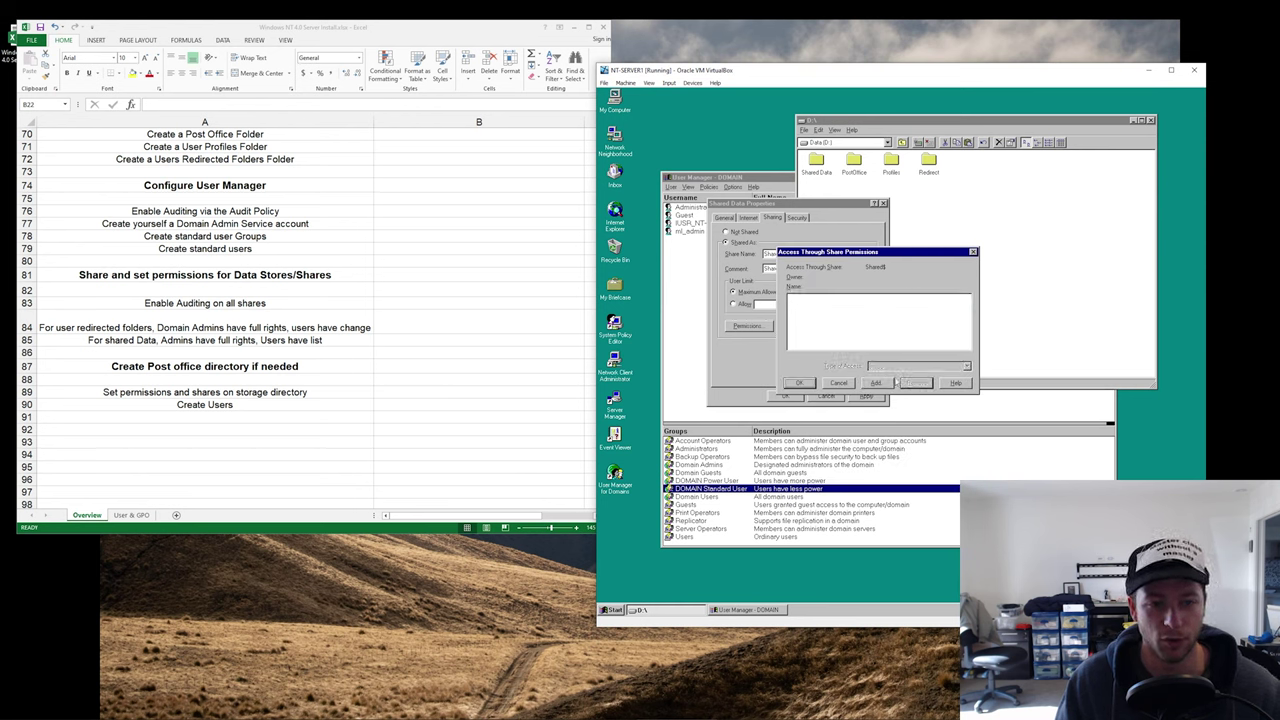
Grant Domain Admins Full Control on the Shared$ share
{"action": "left_click", "coordinate": [876, 383]}
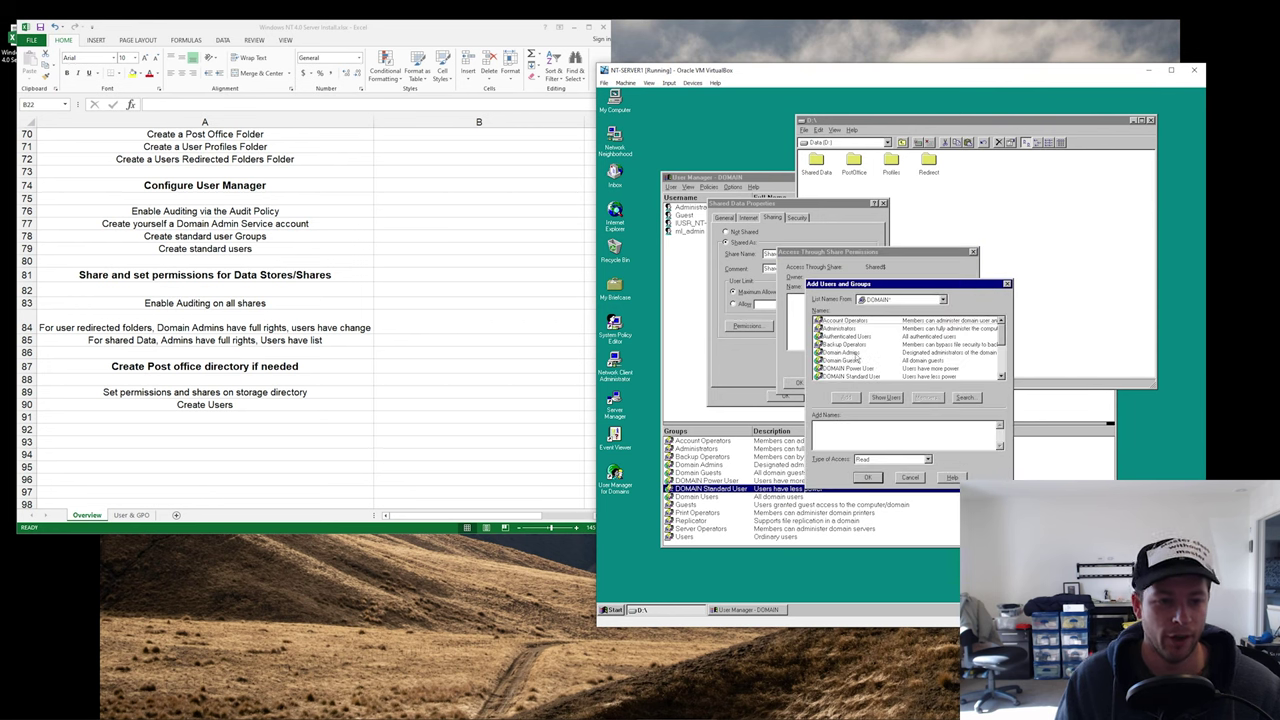
{"action": "left_click", "coordinate": [860, 353]}
{"action": "left_click", "coordinate": [848, 397]}
{"action": "left_click", "coordinate": [906, 459]}
{"action": "left_click", "coordinate": [869, 488]}
{"action": "left_click", "coordinate": [866, 479]}
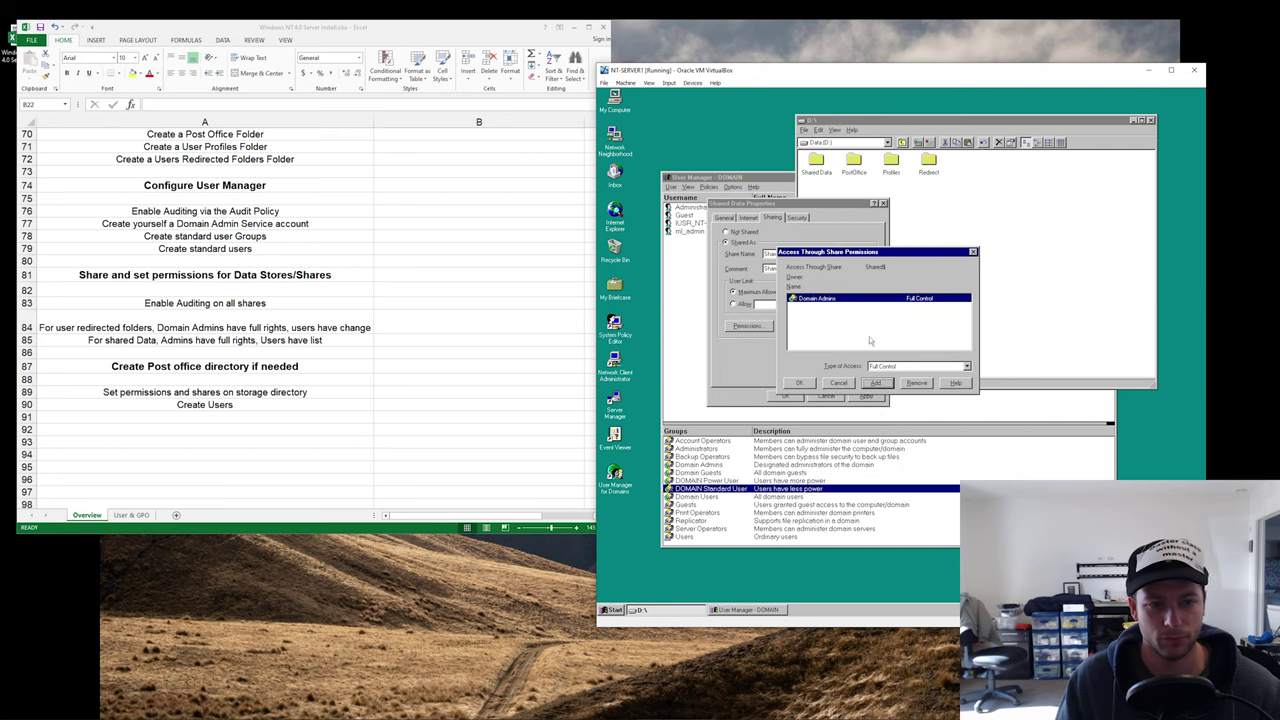
Give DOMAIN Power User and DOMAIN Standard User Change access, then close the permissions
{"action": "left_click", "coordinate": [877, 384]}
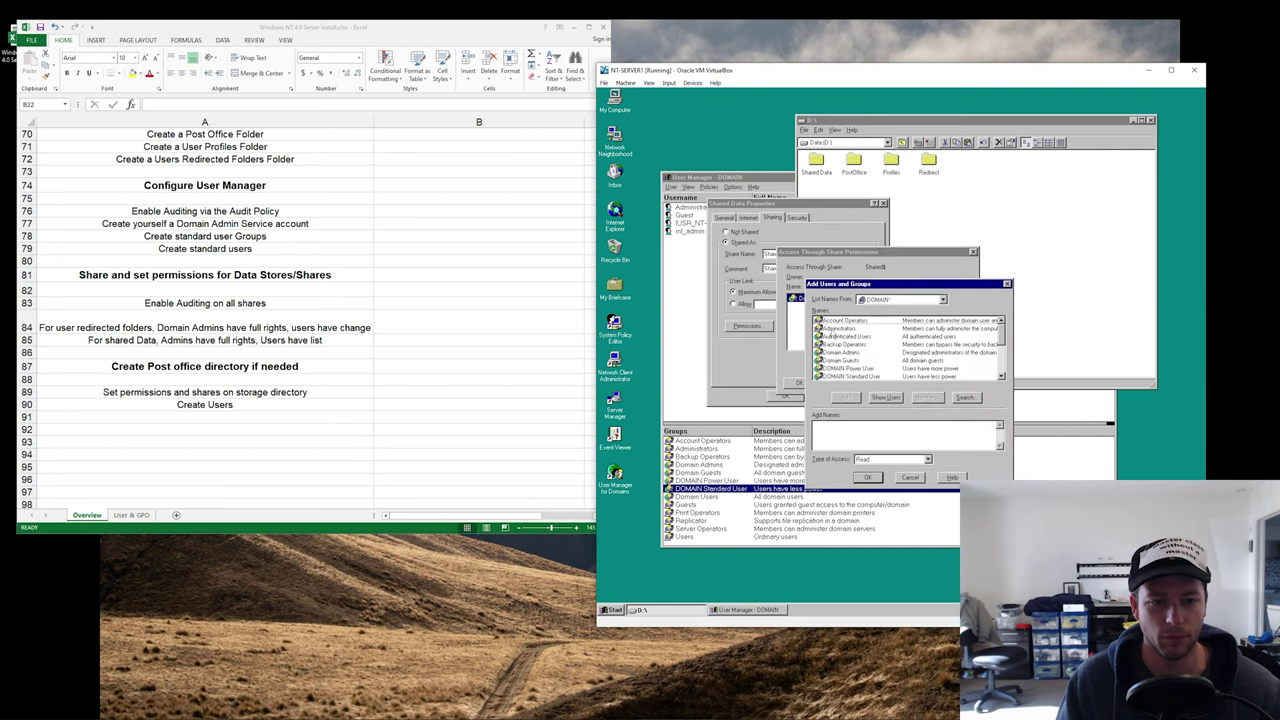
{"action": "scroll", "coordinate": [862, 354], "scroll_direction": "down", "scroll_amount": 2}
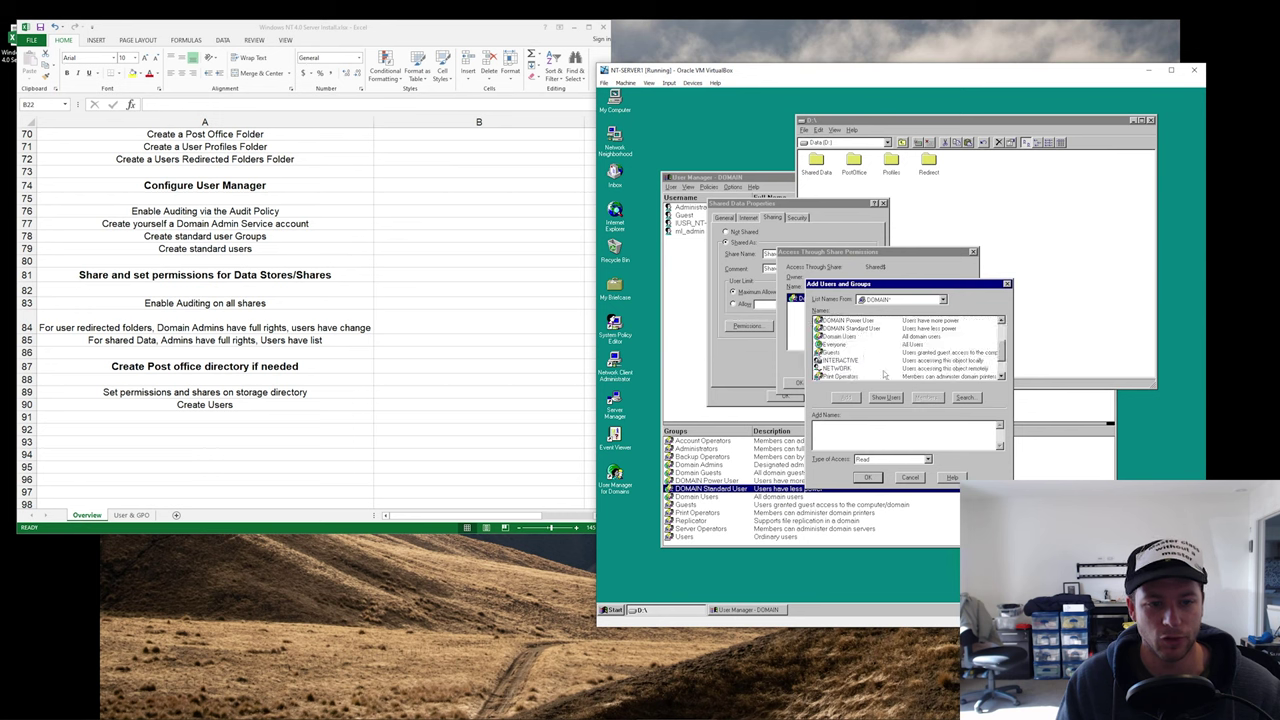
{"action": "left_click", "coordinate": [858, 337]}
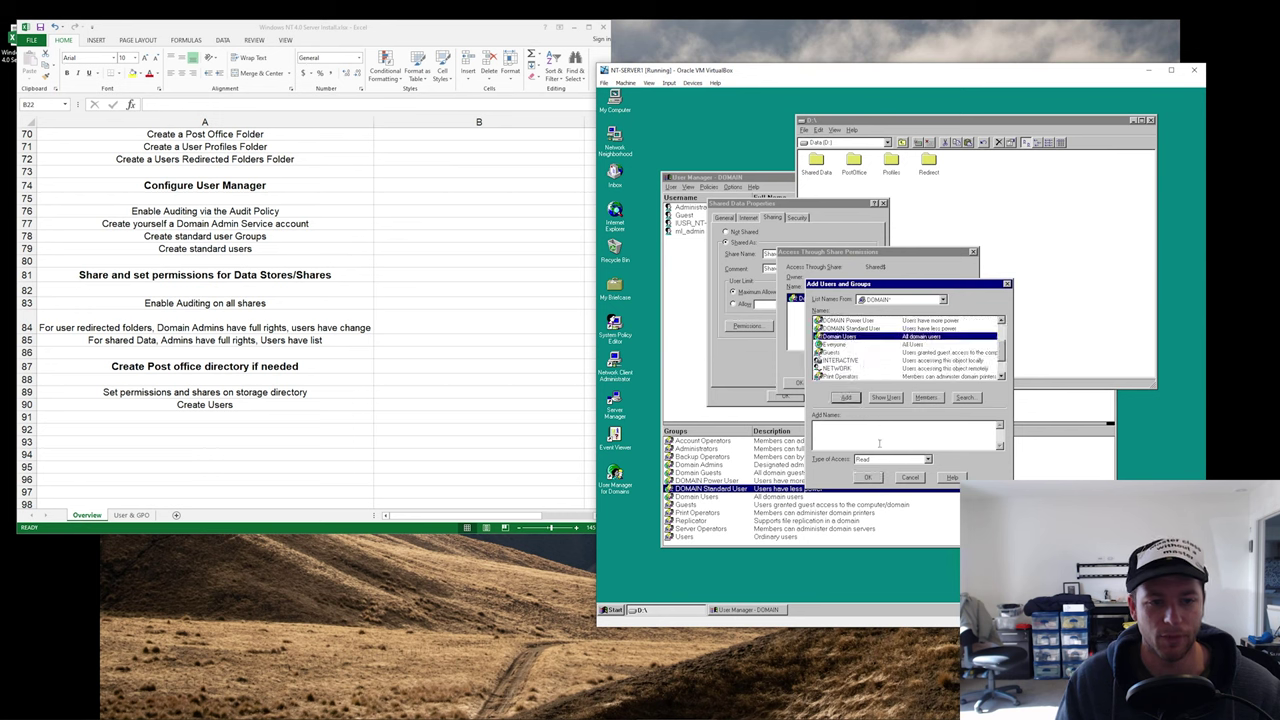
{"action": "scroll", "coordinate": [862, 362], "scroll_direction": "up", "scroll_amount": 2}
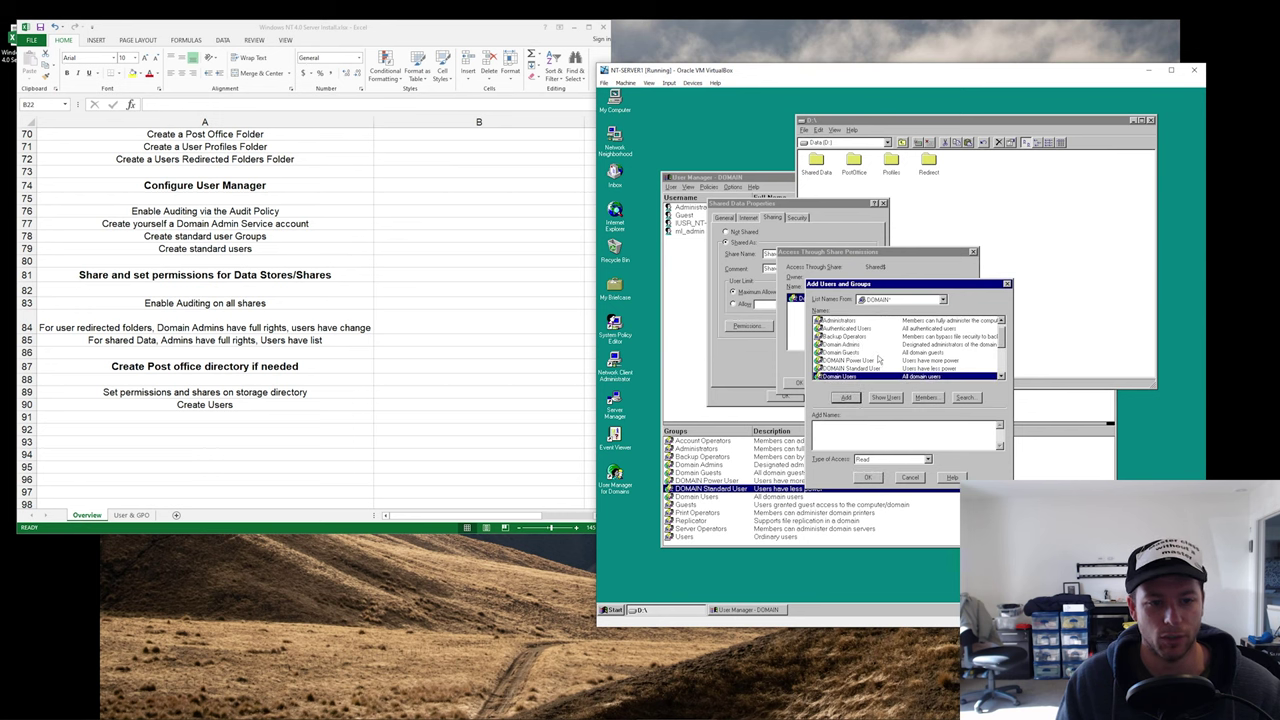
{"action": "scroll", "coordinate": [879, 359], "scroll_direction": "down", "scroll_amount": 1}
{"action": "scroll", "coordinate": [845, 362], "scroll_direction": "down", "scroll_amount": 1}
{"action": "scroll", "coordinate": [885, 368], "scroll_direction": "up", "scroll_amount": 1}
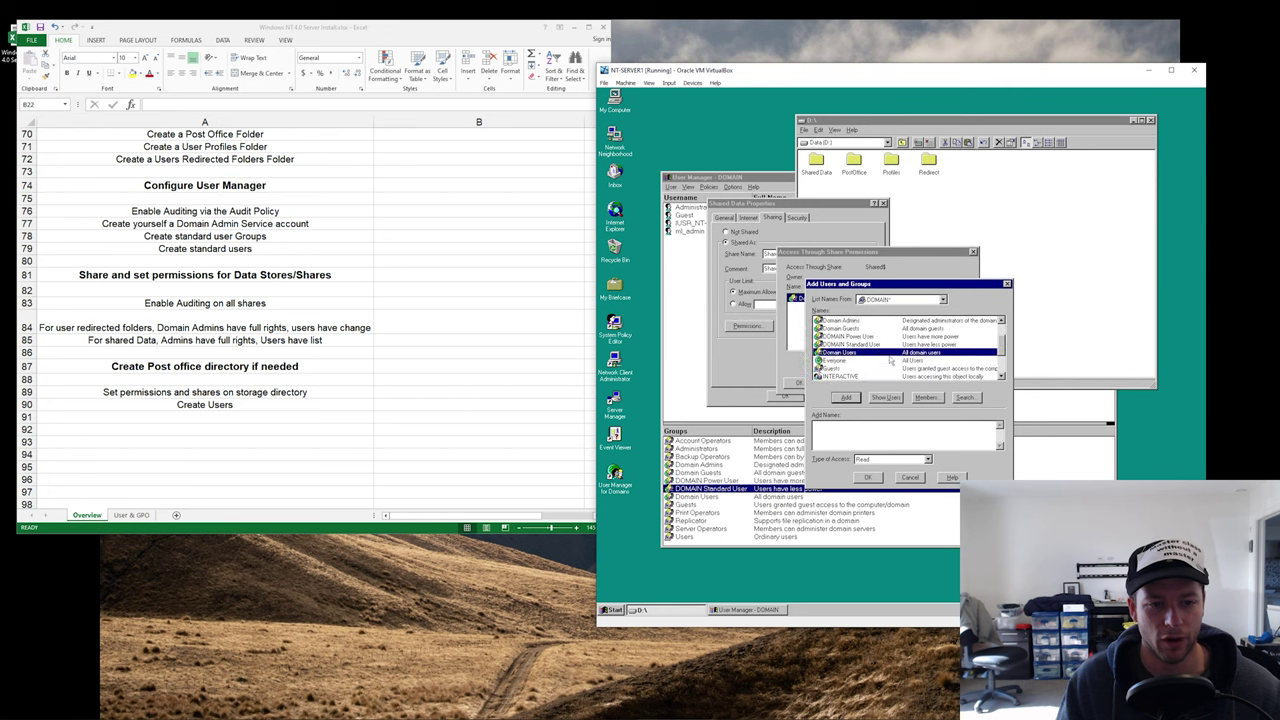
{"action": "left_click", "coordinate": [873, 337]}
{"action": "left_click", "coordinate": [872, 344], "text": "ctrl"}
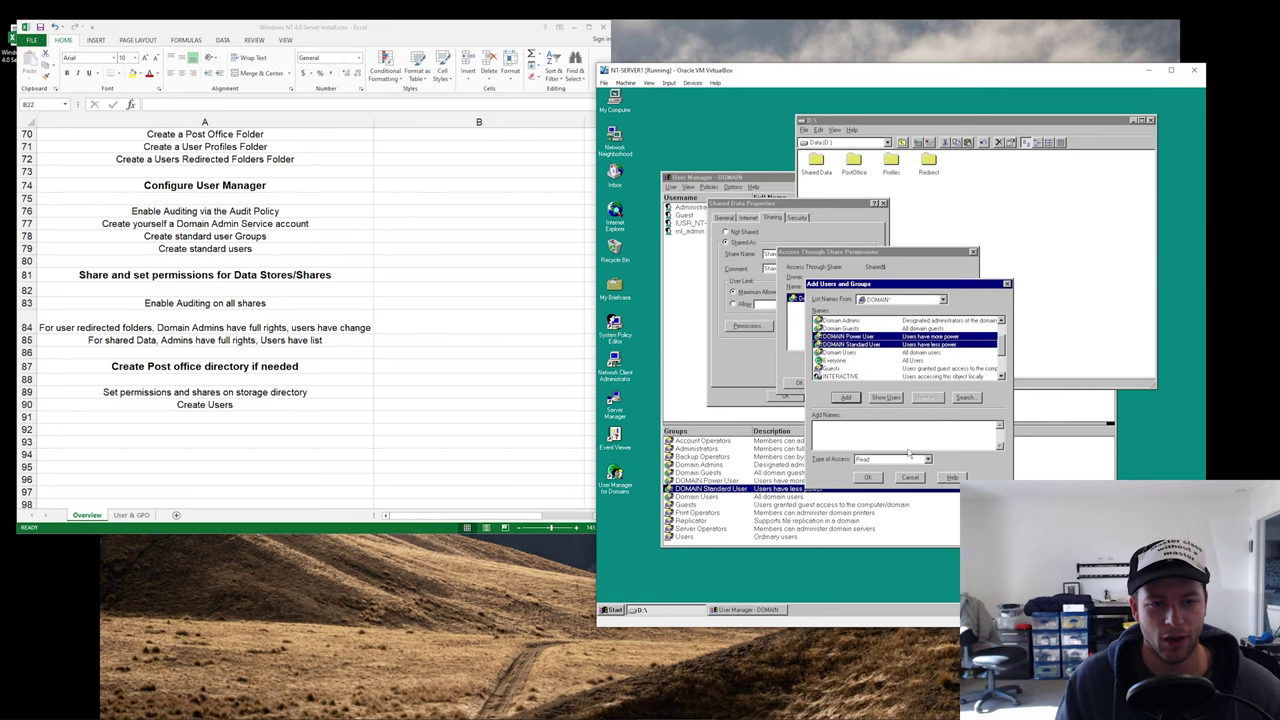
{"action": "left_click", "coordinate": [895, 459]}
{"action": "left_click", "coordinate": [882, 475]}
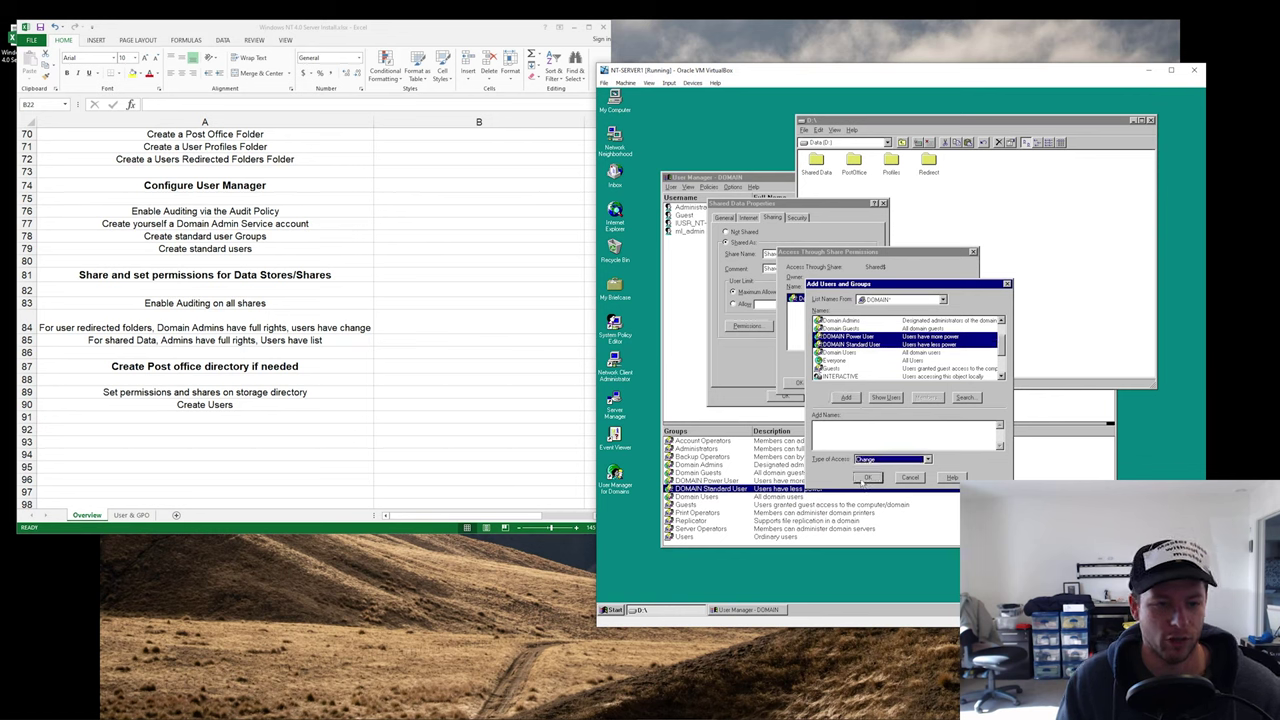
{"action": "left_click", "coordinate": [867, 478]}
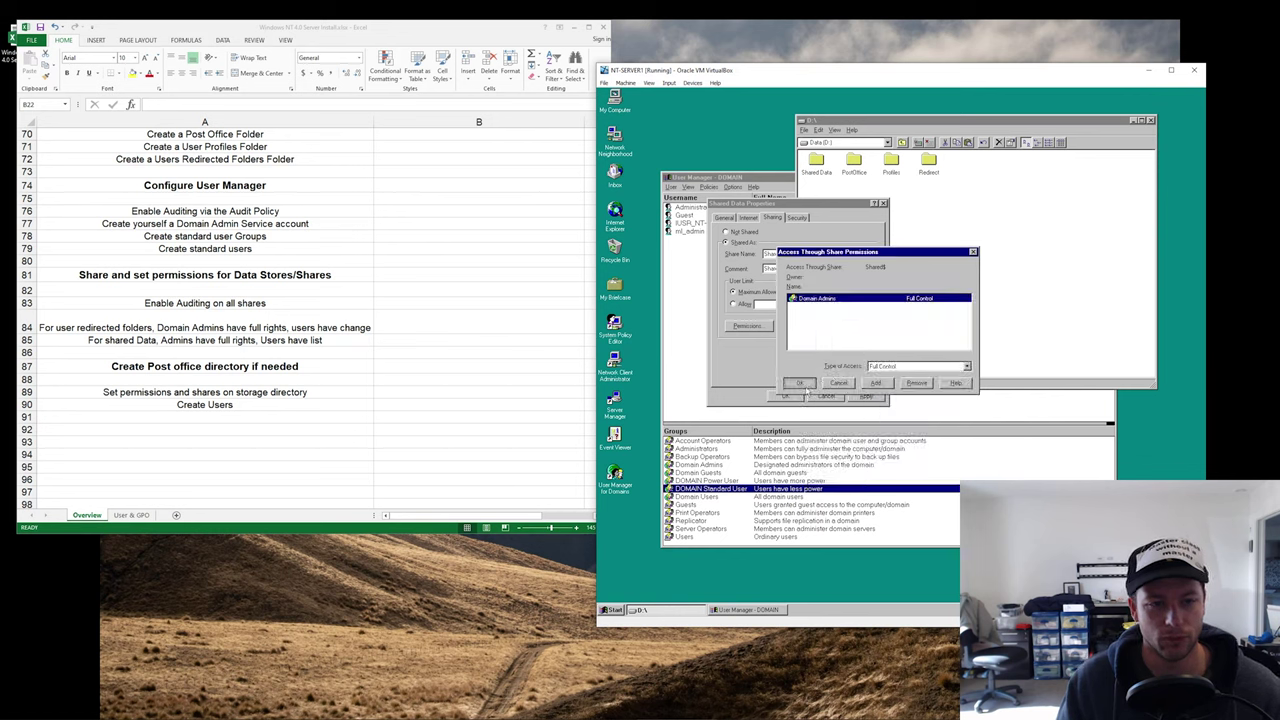
{"action": "left_click", "coordinate": [810, 385]}
Re-add DOMAIN Standard User and DOMAIN Power User with Change access and save the share permissions
{"action": "left_click", "coordinate": [767, 326]}
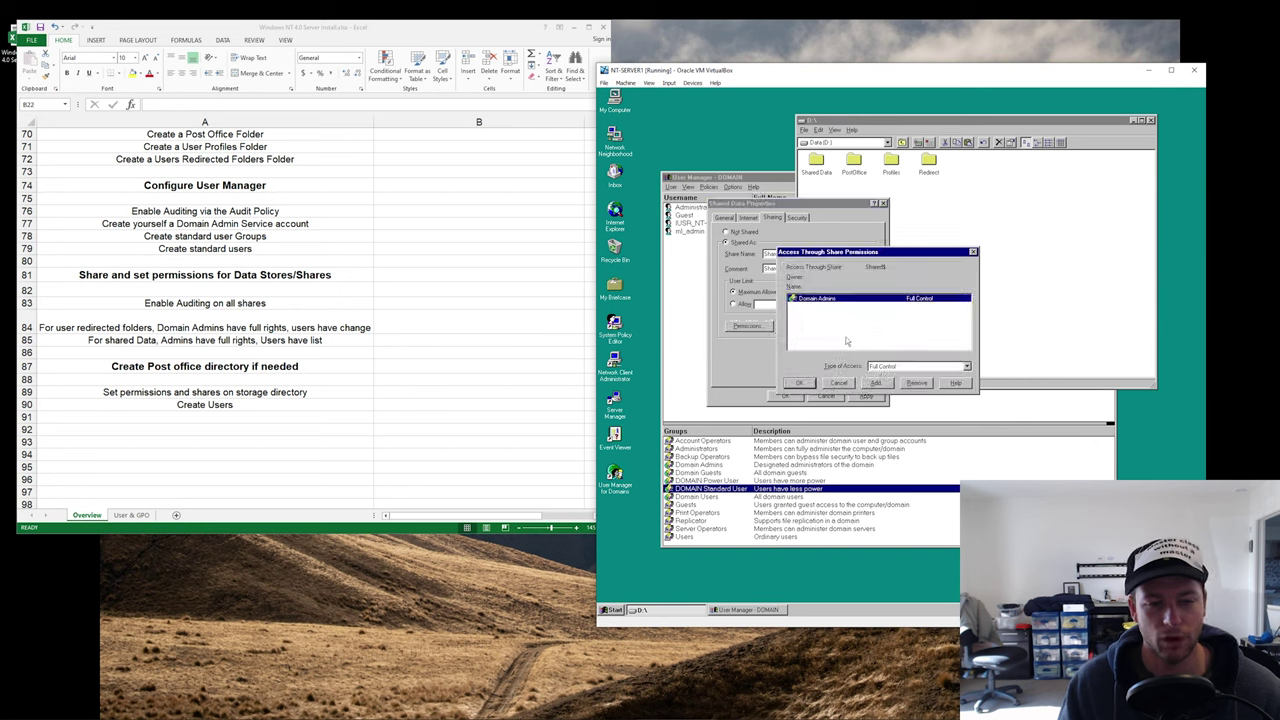
{"action": "left_click", "coordinate": [876, 384]}
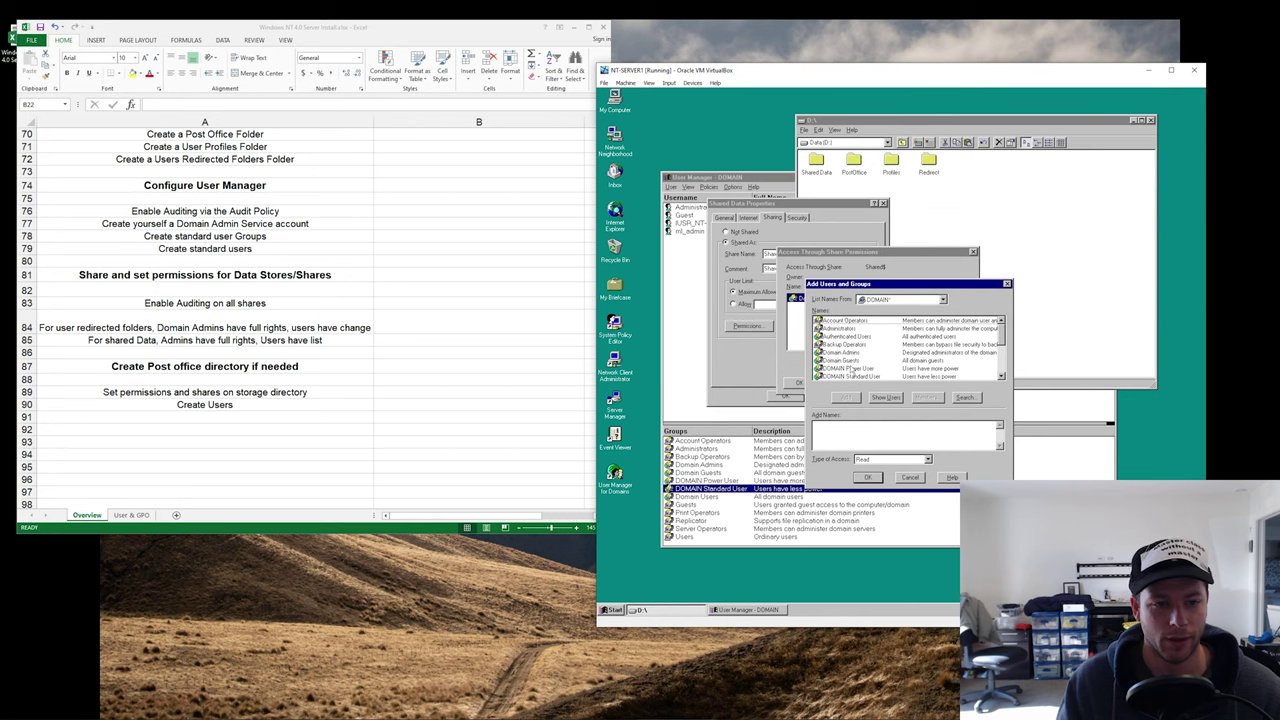
{"action": "scroll", "coordinate": [852, 366], "scroll_direction": "down", "scroll_amount": 2}
{"action": "left_click", "coordinate": [855, 330]}
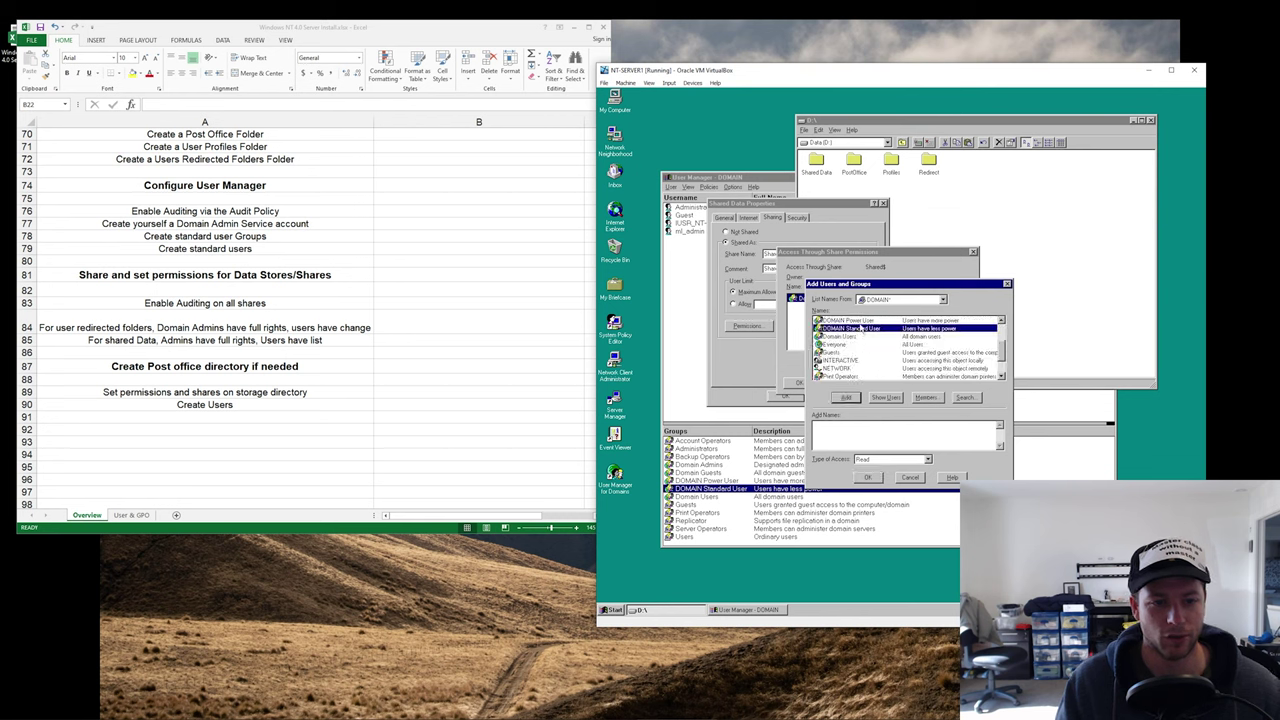
{"action": "double_click", "coordinate": [850, 330]}
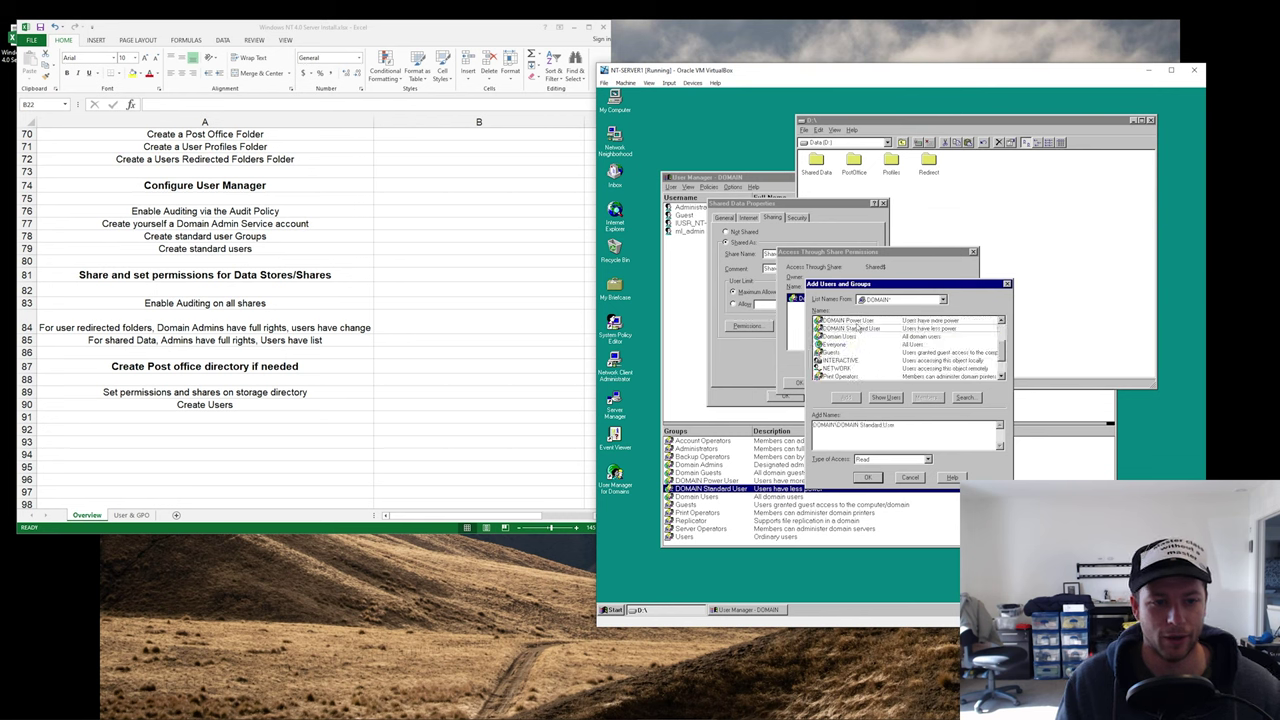
{"action": "double_click", "coordinate": [852, 320]}
{"action": "left_click", "coordinate": [885, 459]}
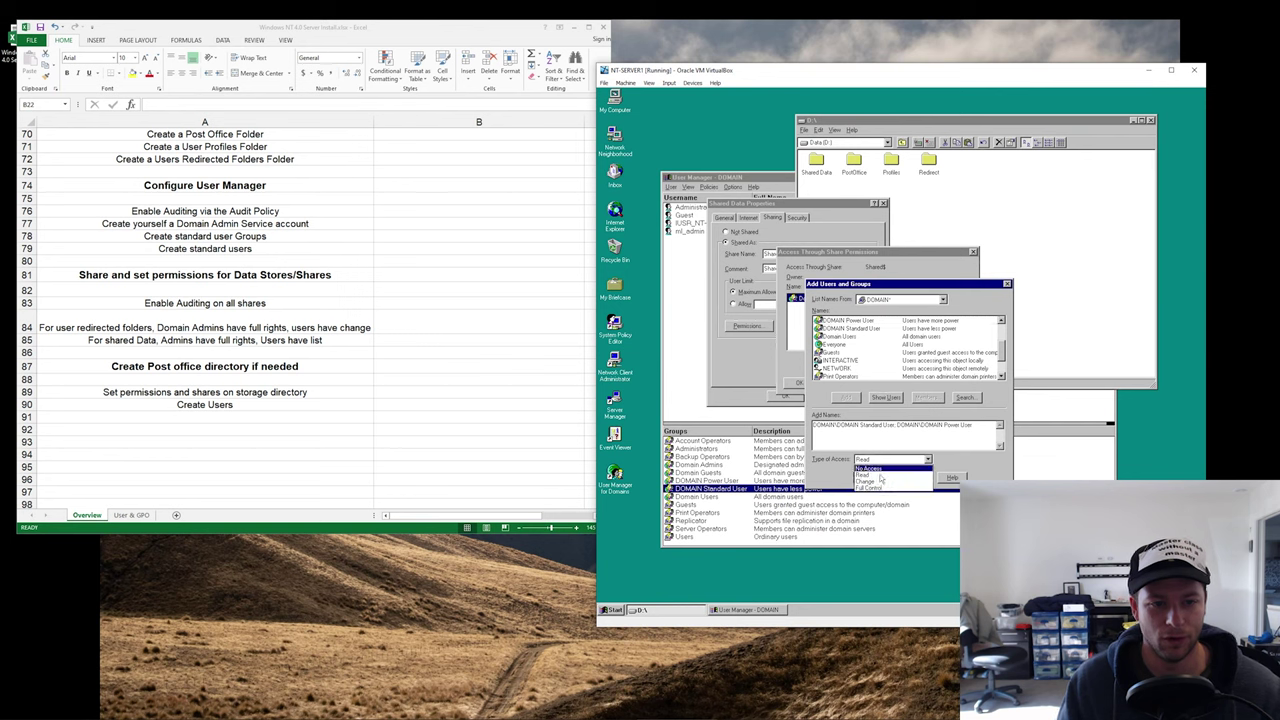
{"action": "left_click", "coordinate": [878, 481]}
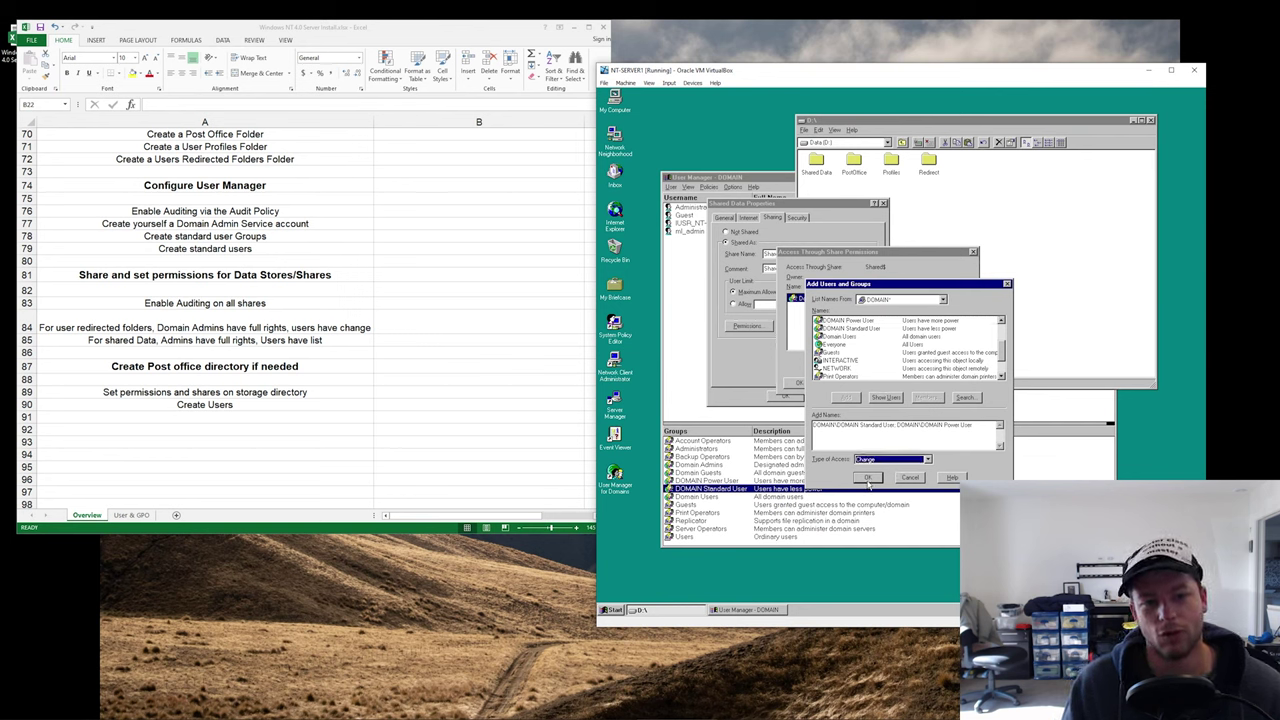
{"action": "left_click", "coordinate": [868, 478]}
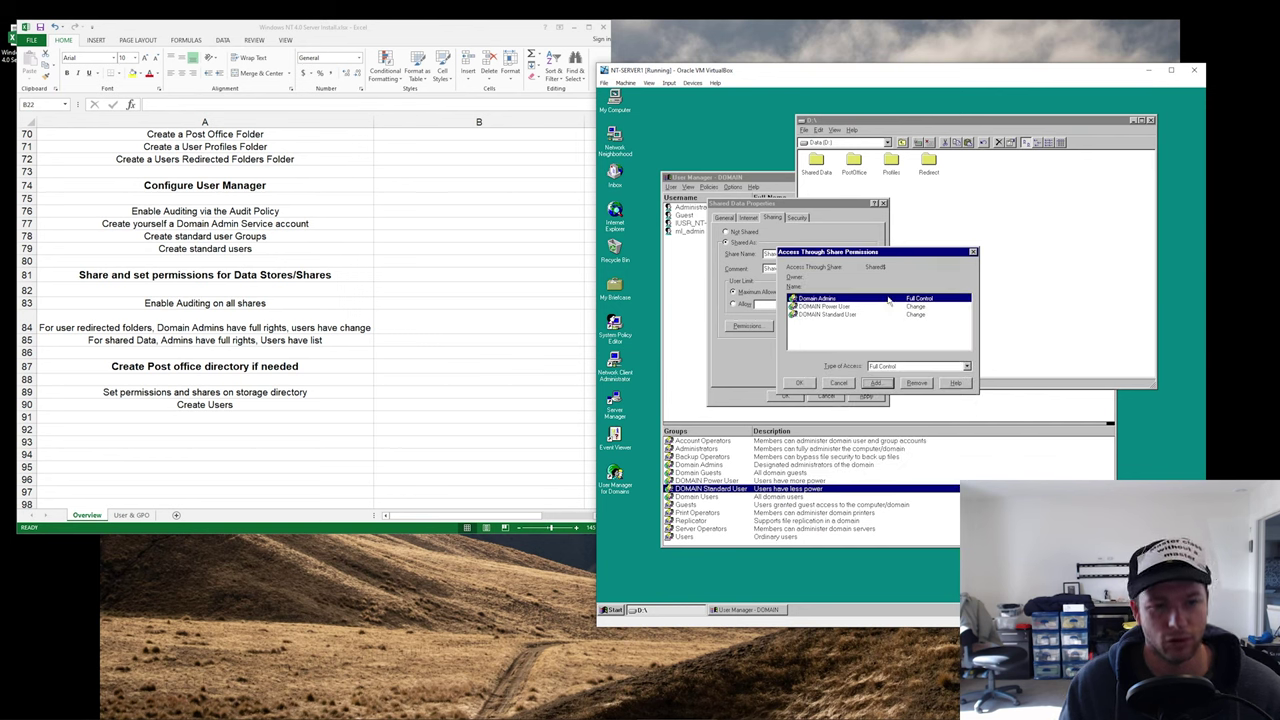
{"action": "left_click", "coordinate": [806, 386]}
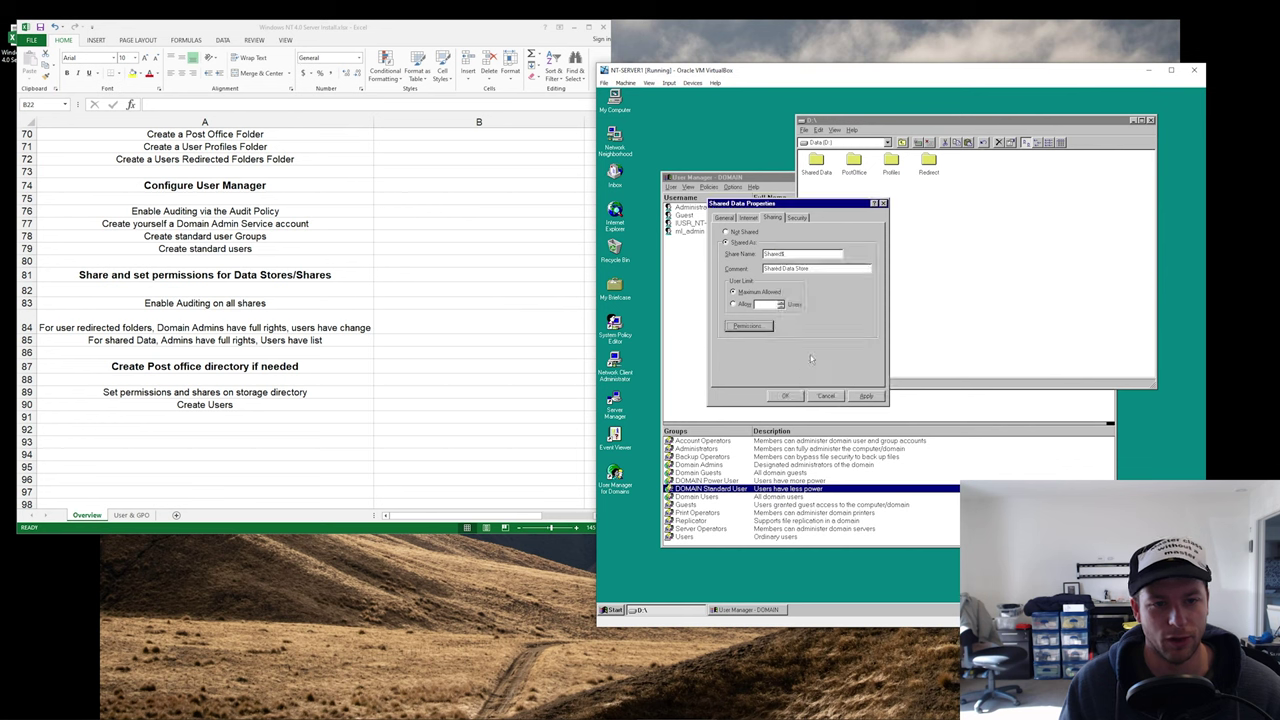
{"action": "left_click", "coordinate": [751, 327]}
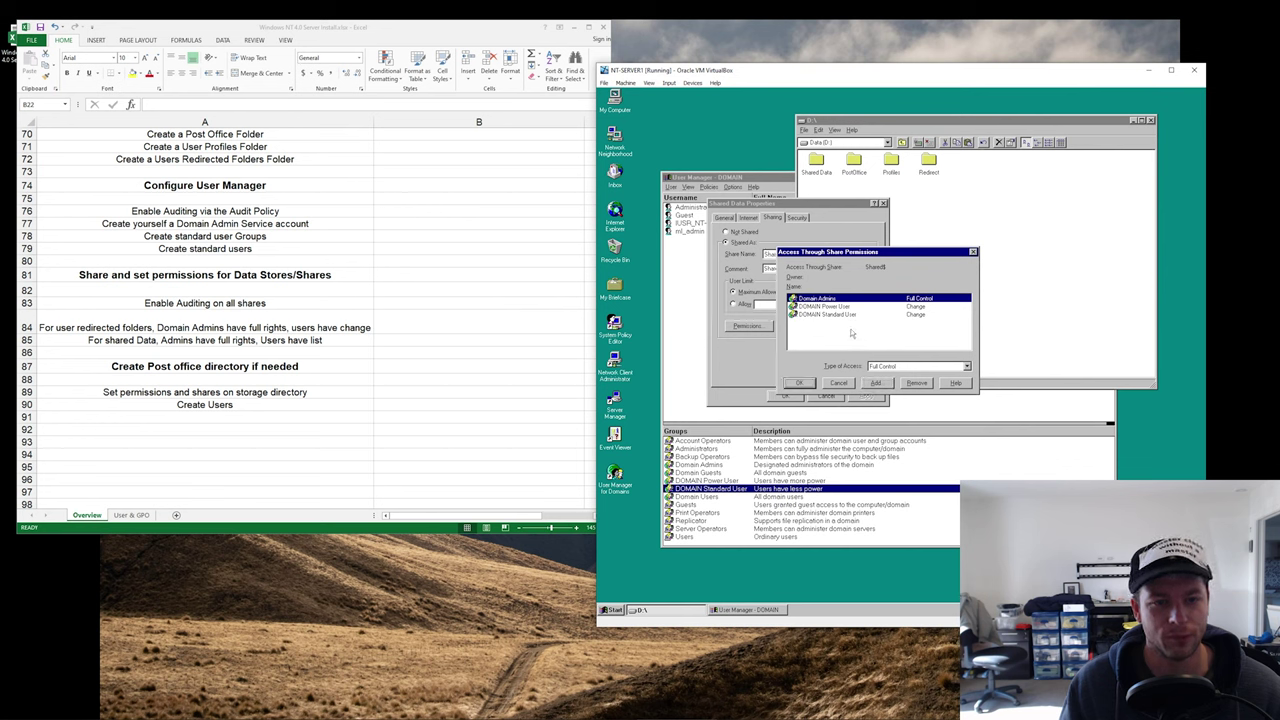
Open the Shared Data directory permissions and enable Replace Permissions on Subdirectories
{"action": "left_click", "coordinate": [842, 383]}
{"action": "left_click", "coordinate": [796, 218]}
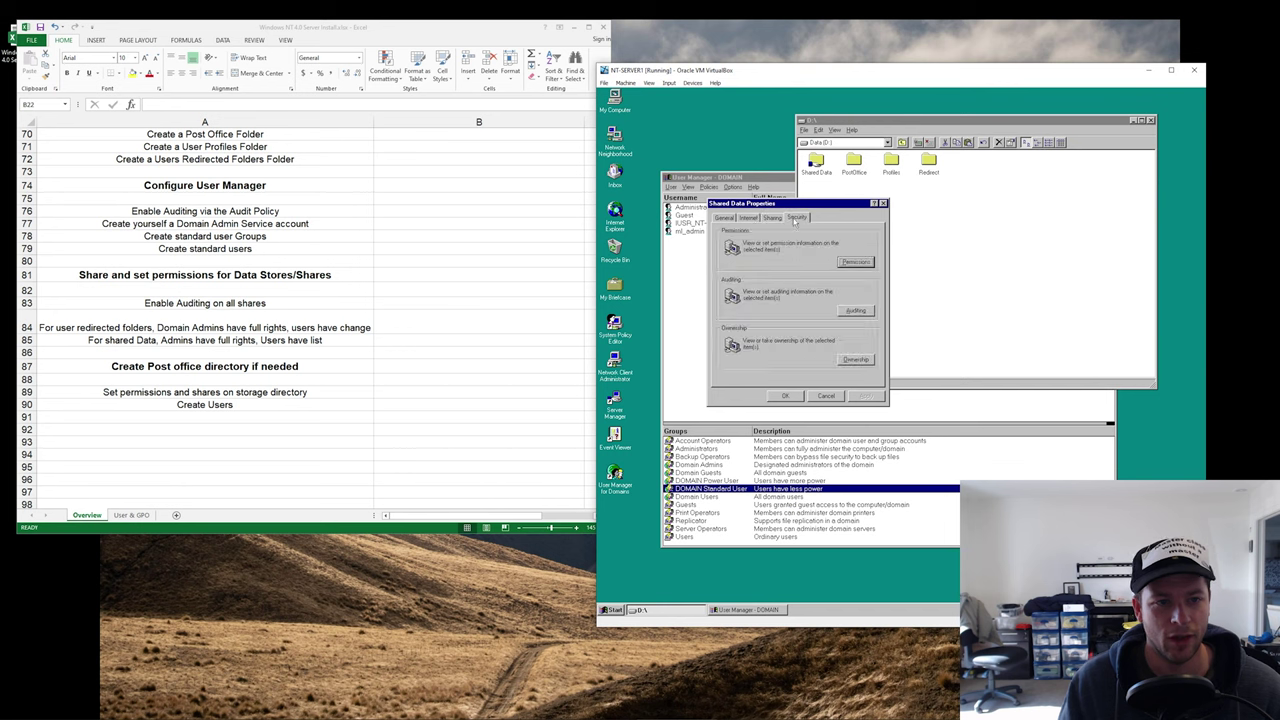
{"action": "left_click", "coordinate": [851, 261]}
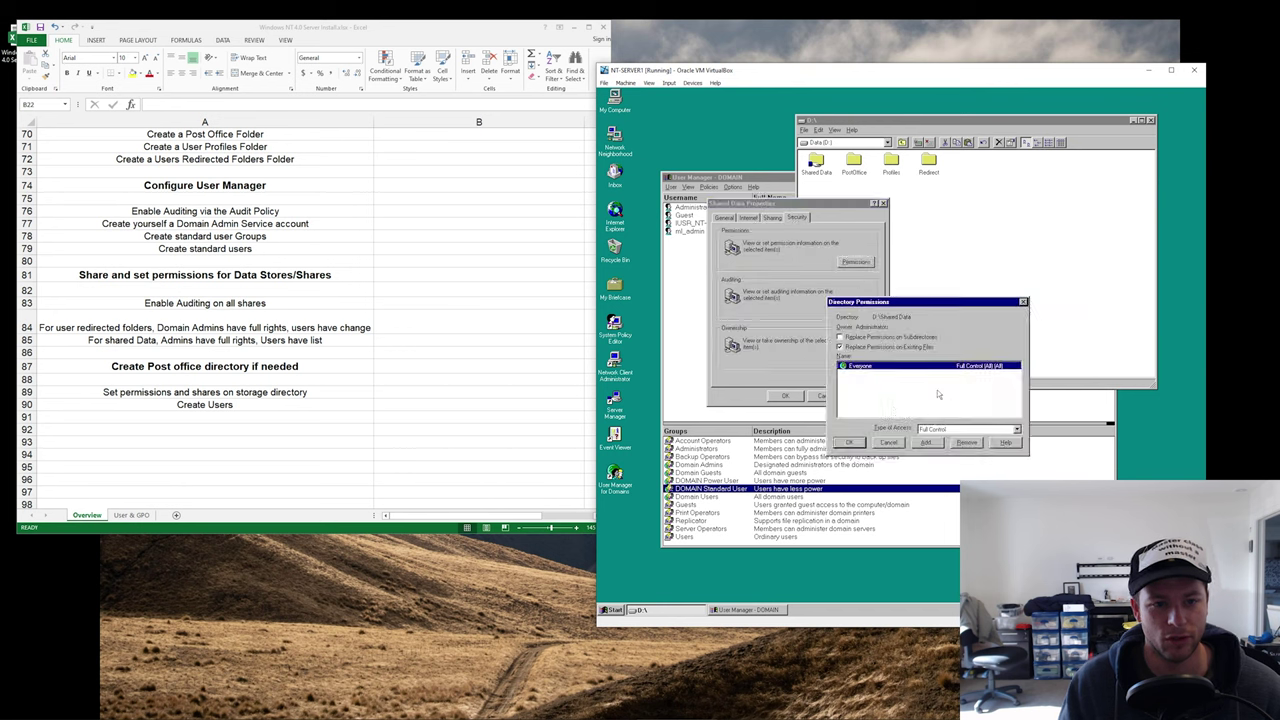
{"action": "left_click", "coordinate": [930, 428]}
{"action": "left_click", "coordinate": [934, 446]}
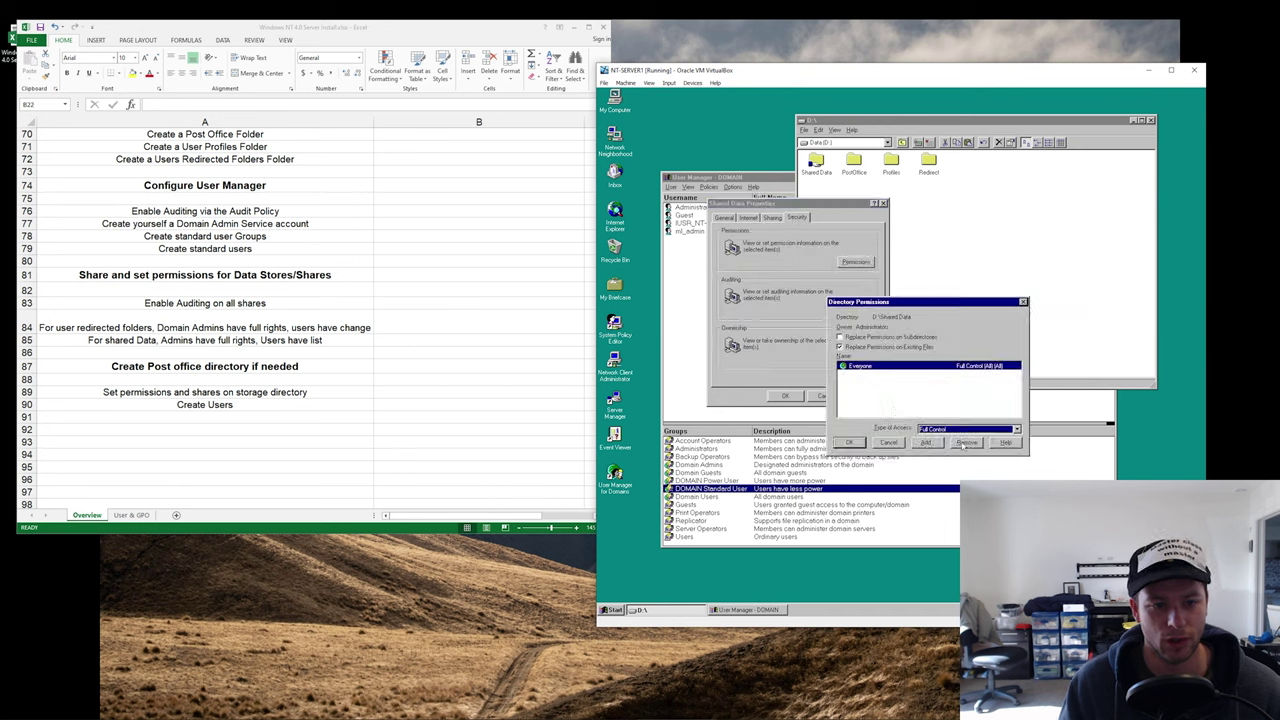
{"action": "left_click", "coordinate": [965, 443]}
{"action": "left_click", "coordinate": [902, 339]}
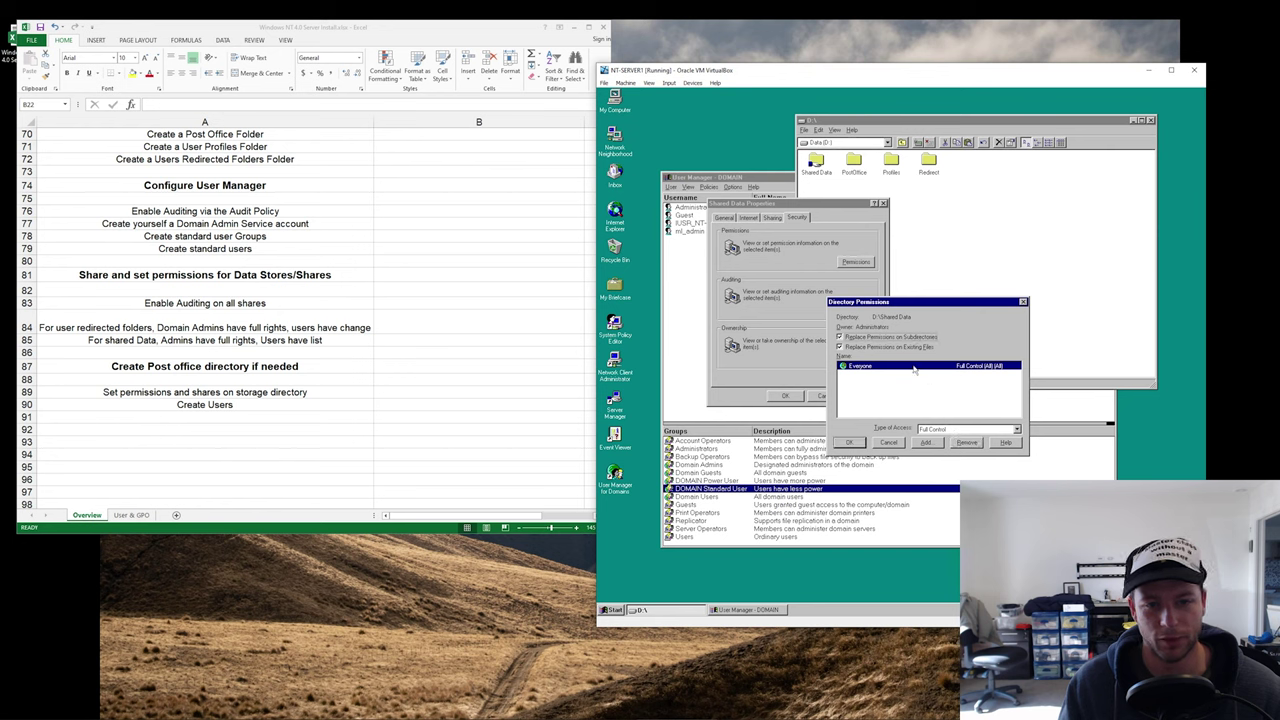
{"action": "left_click", "coordinate": [920, 376]}
{"action": "left_click", "coordinate": [955, 427]}
{"action": "left_click", "coordinate": [942, 423]}
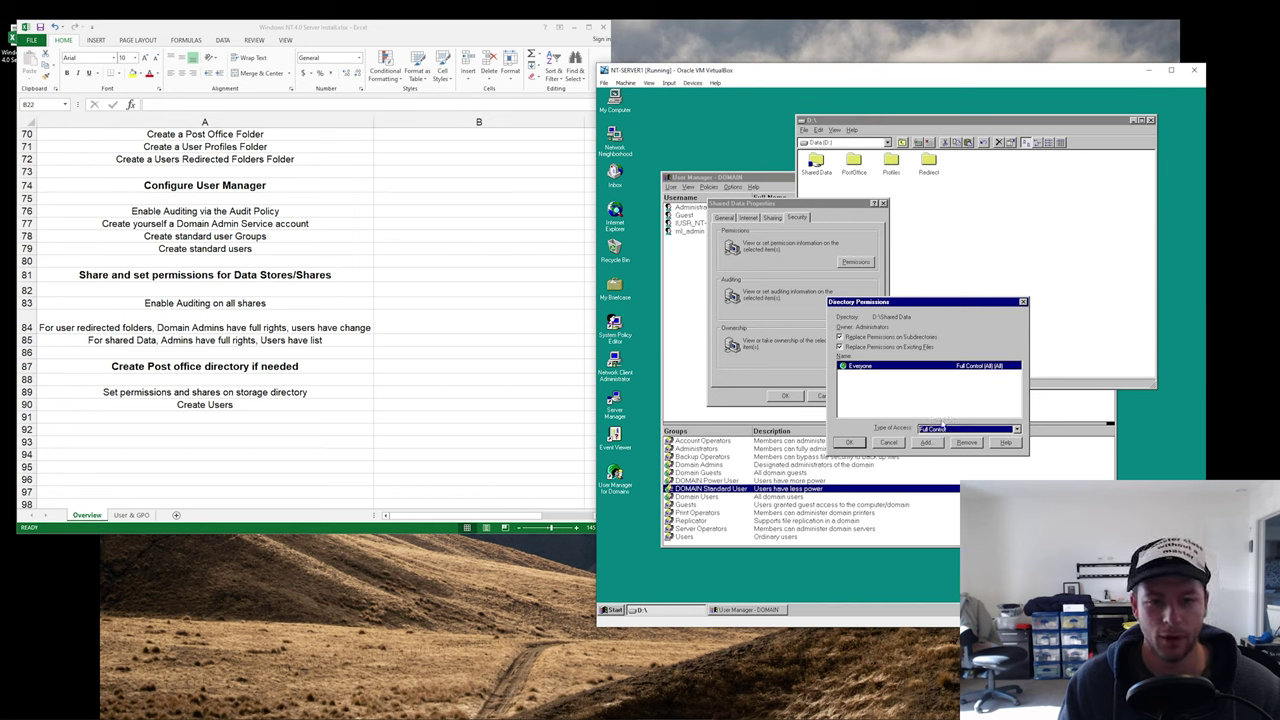
Add Domain Admins to the Shared Data directory permissions with Full Control
{"action": "left_click", "coordinate": [923, 445]}
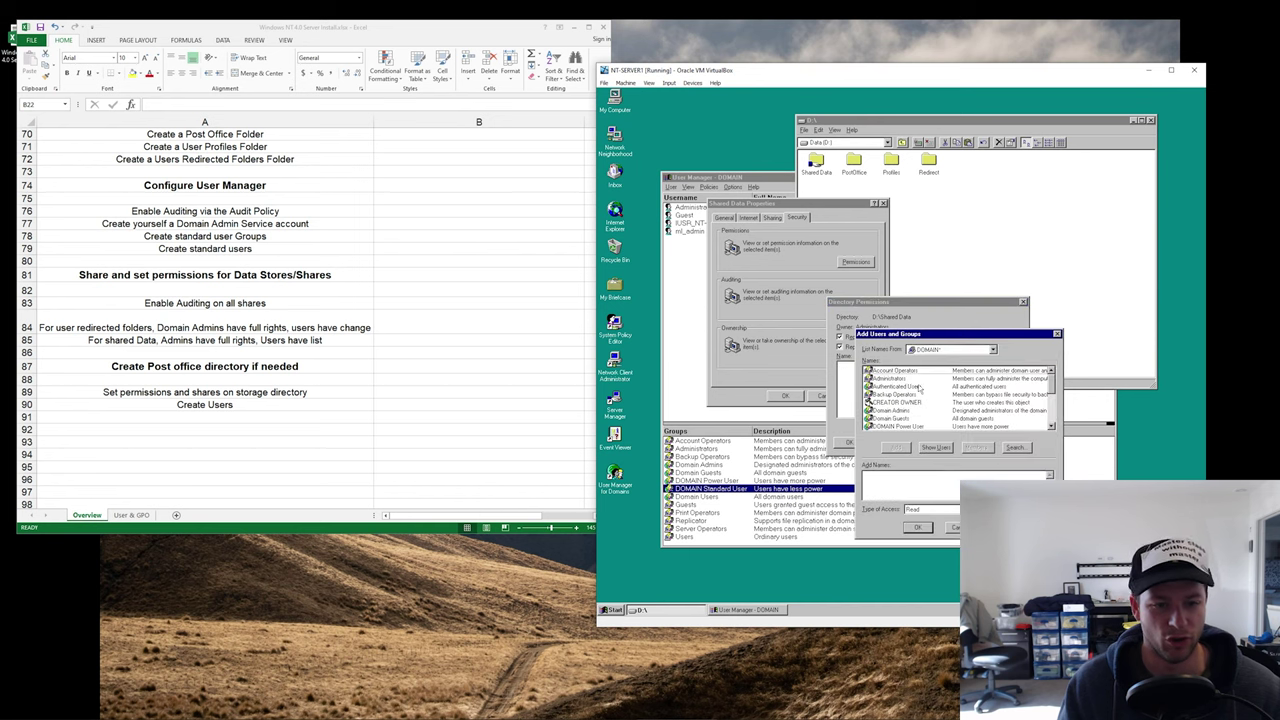
{"action": "scroll", "coordinate": [939, 403], "scroll_direction": "down", "scroll_amount": 1}
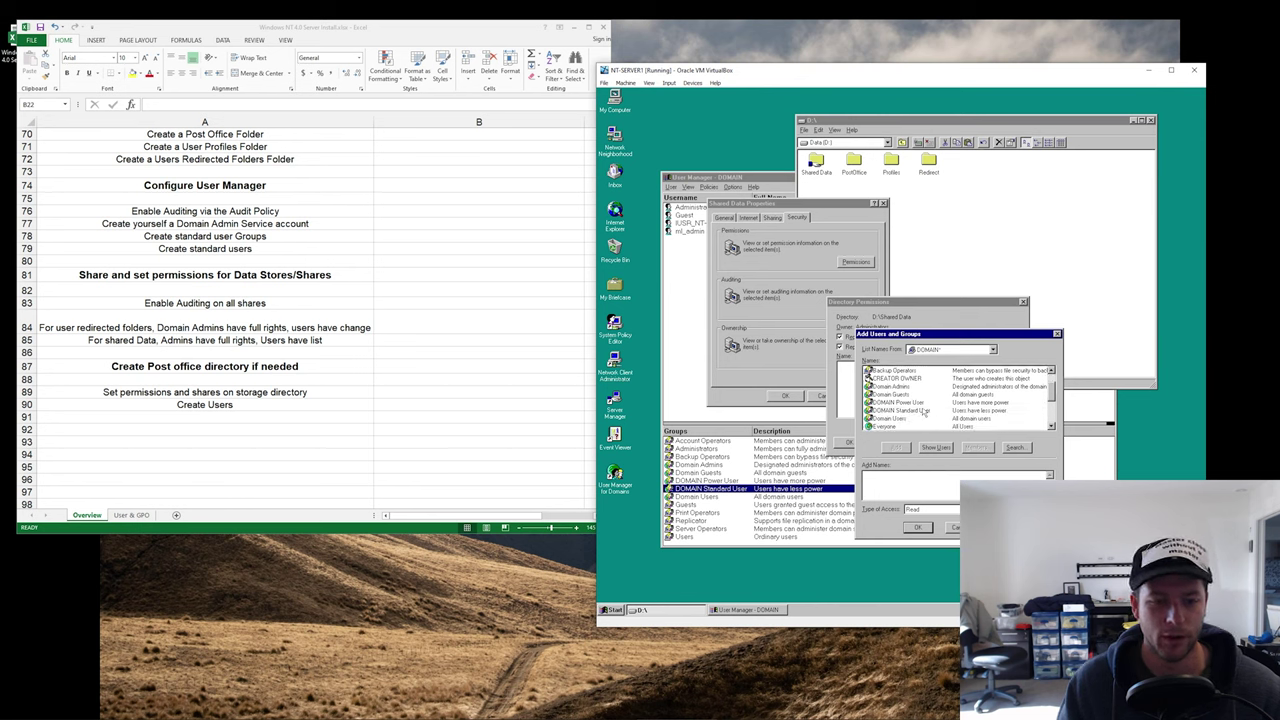
{"action": "left_click", "coordinate": [916, 403]}
{"action": "left_click", "coordinate": [908, 394]}
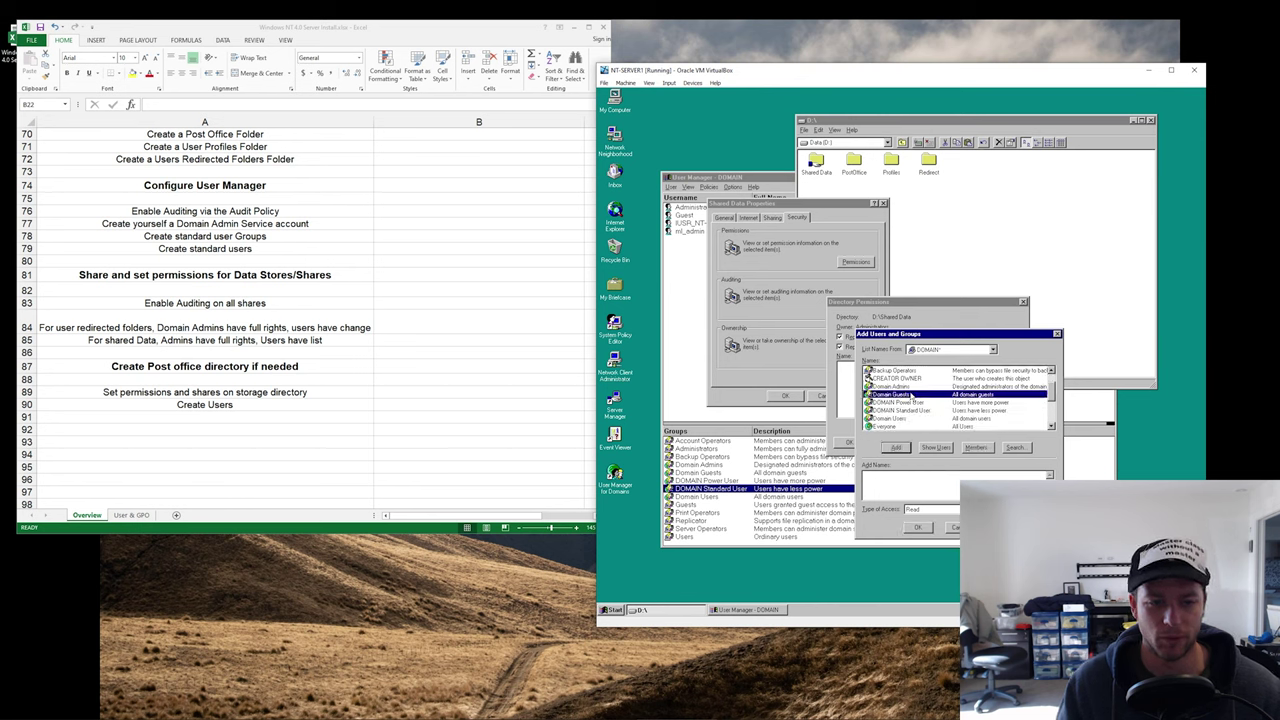
{"action": "left_click", "coordinate": [902, 387]}
{"action": "left_click", "coordinate": [899, 448]}
{"action": "left_click", "coordinate": [935, 510]}
{"action": "left_click", "coordinate": [942, 551]}
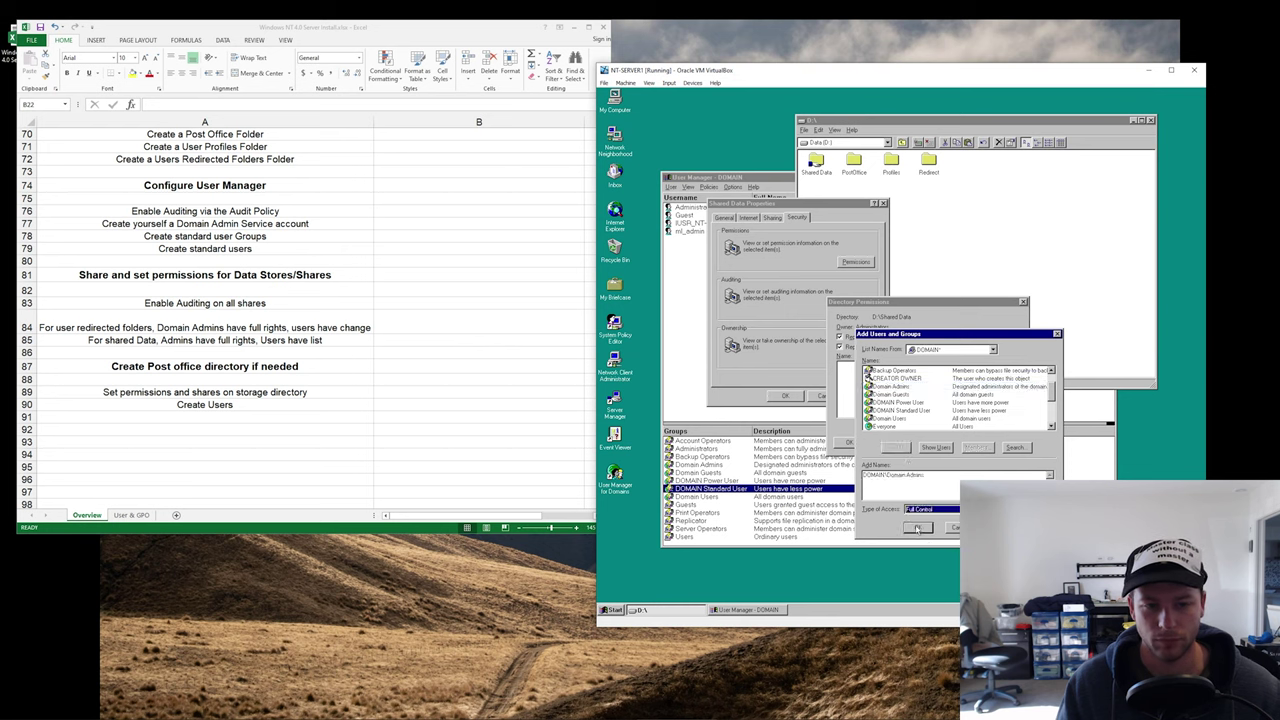
{"action": "left_click", "coordinate": [918, 530]}
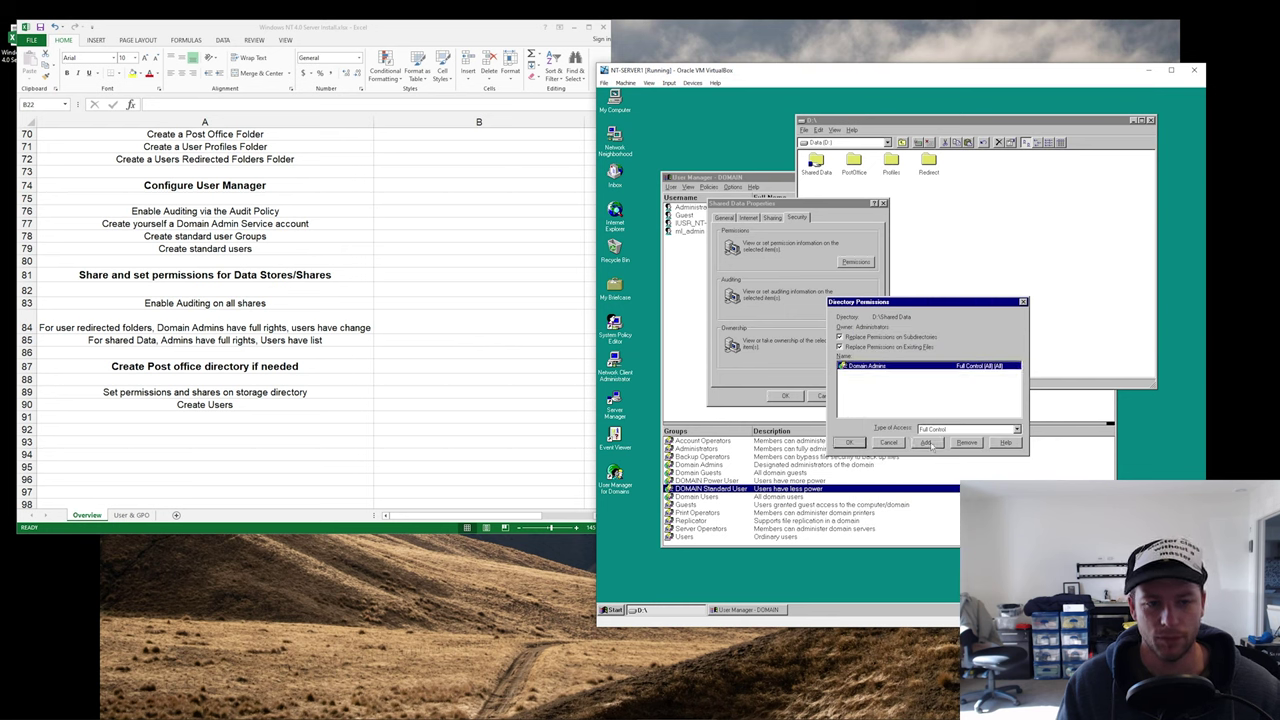
Add DOMAIN Power User and DOMAIN Standard User with Change, apply, and confirm replacing subdirectory permissions
{"action": "left_click", "coordinate": [929, 446]}
{"action": "left_click", "coordinate": [916, 403]}
{"action": "left_click", "coordinate": [916, 411], "text": "ctrl"}
{"action": "left_click", "coordinate": [937, 511]}
{"action": "left_click", "coordinate": [930, 543]}
{"action": "left_click", "coordinate": [896, 447]}
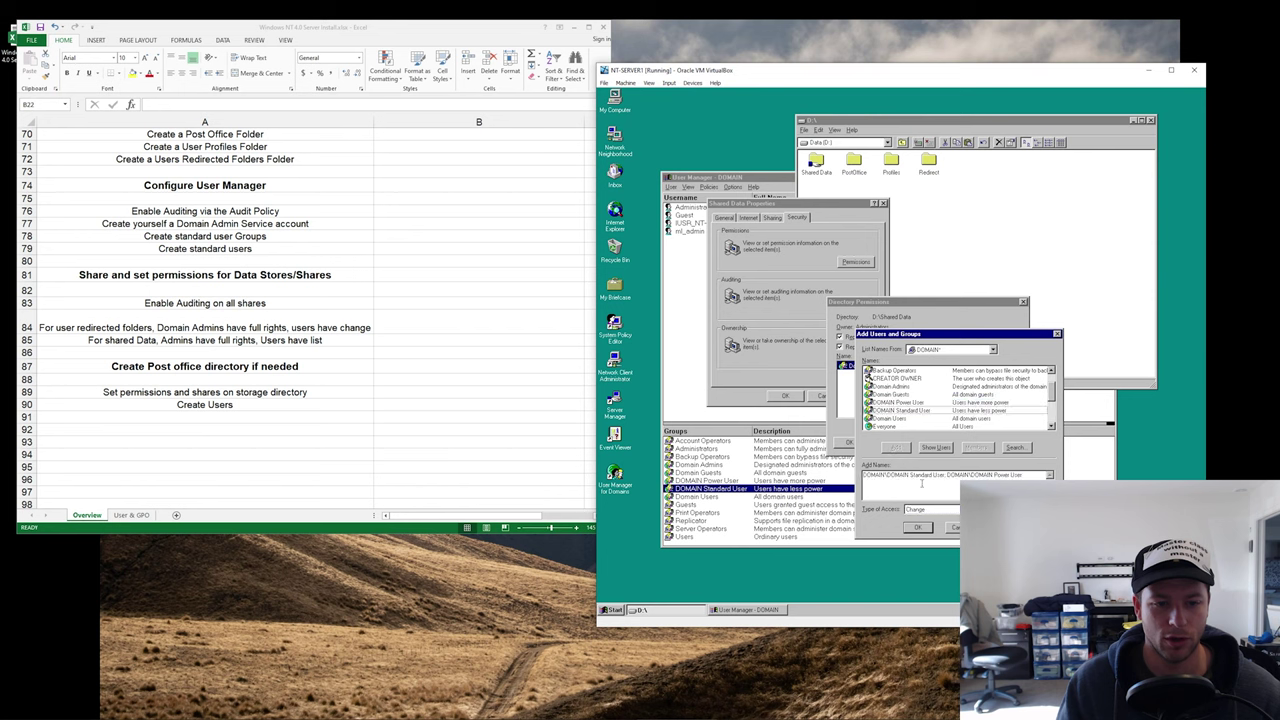
{"action": "left_click", "coordinate": [918, 528]}
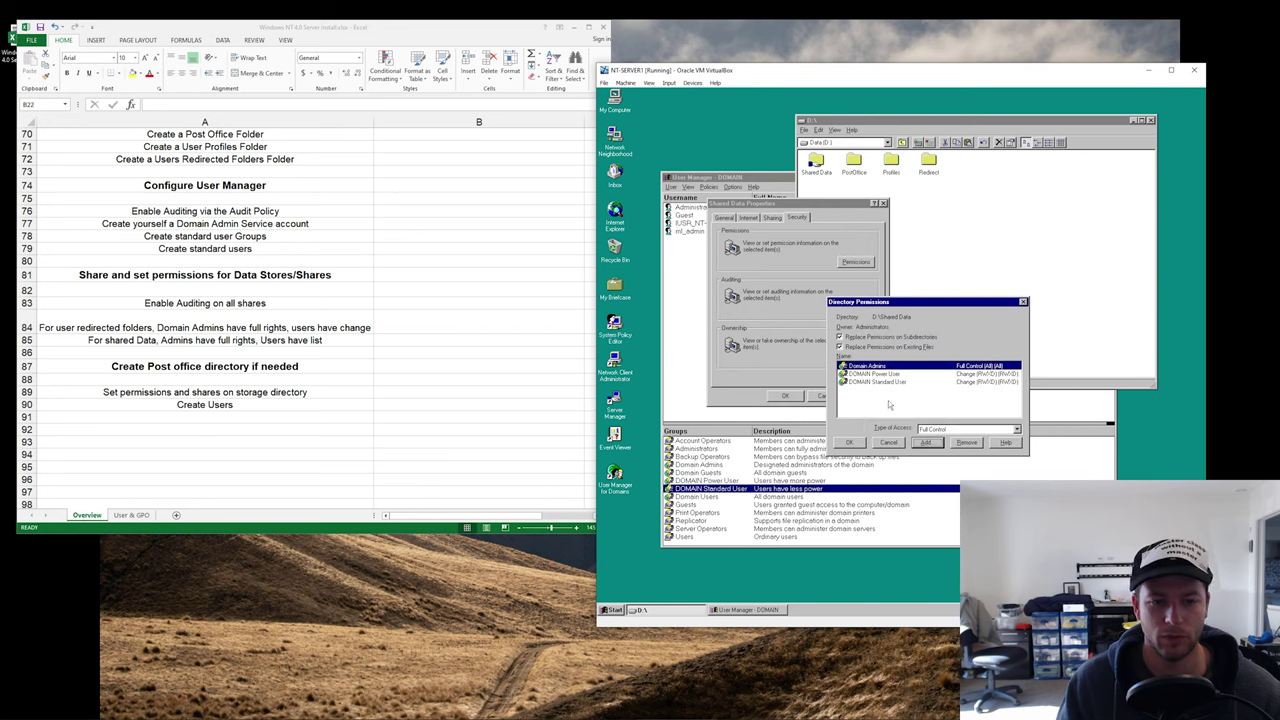
{"action": "left_click", "coordinate": [848, 443]}
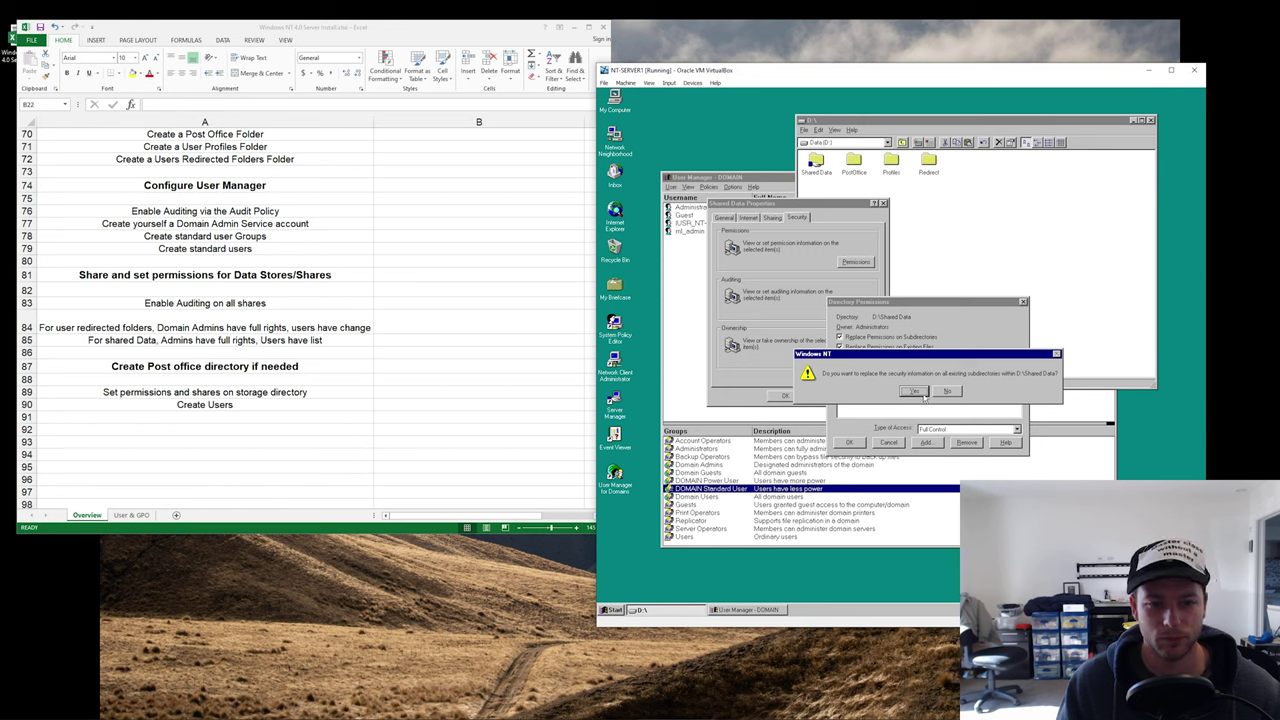
{"action": "left_click", "coordinate": [922, 394]}
In Shared Data's auditing, enable Replace Auditing on Subdirectories and add Everyone
{"action": "left_click", "coordinate": [860, 311]}
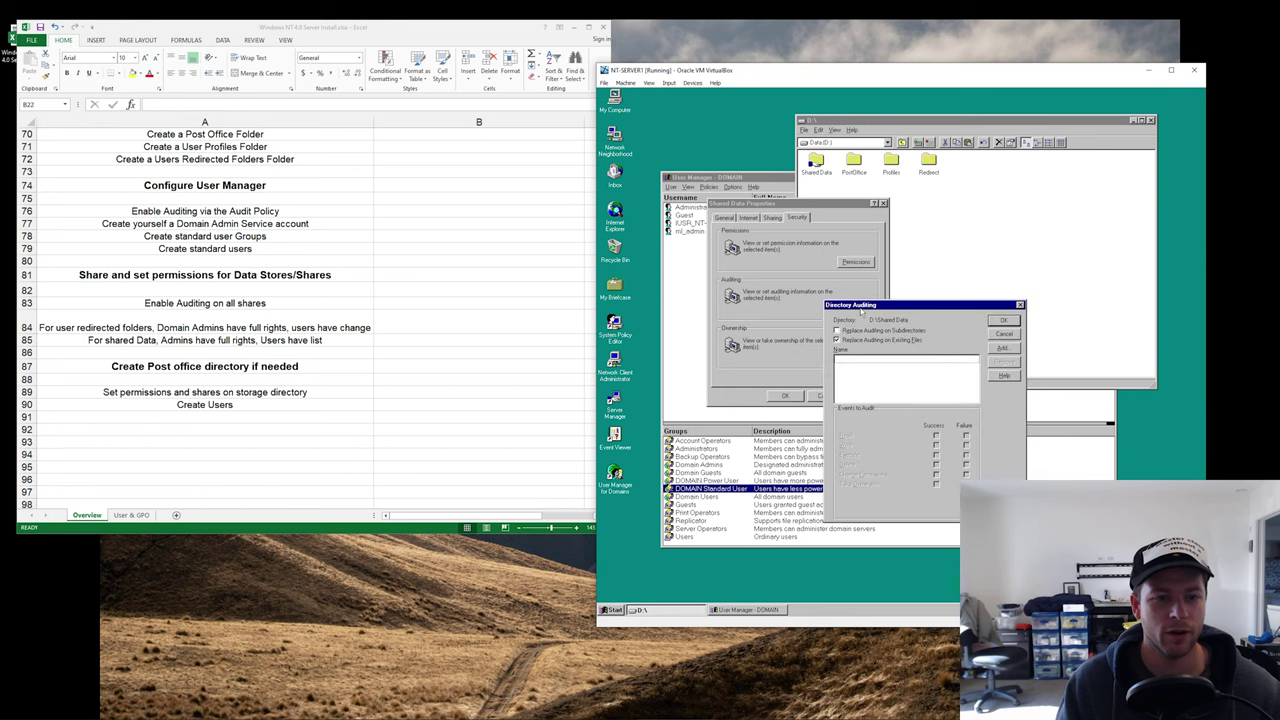
{"action": "left_click", "coordinate": [837, 330]}
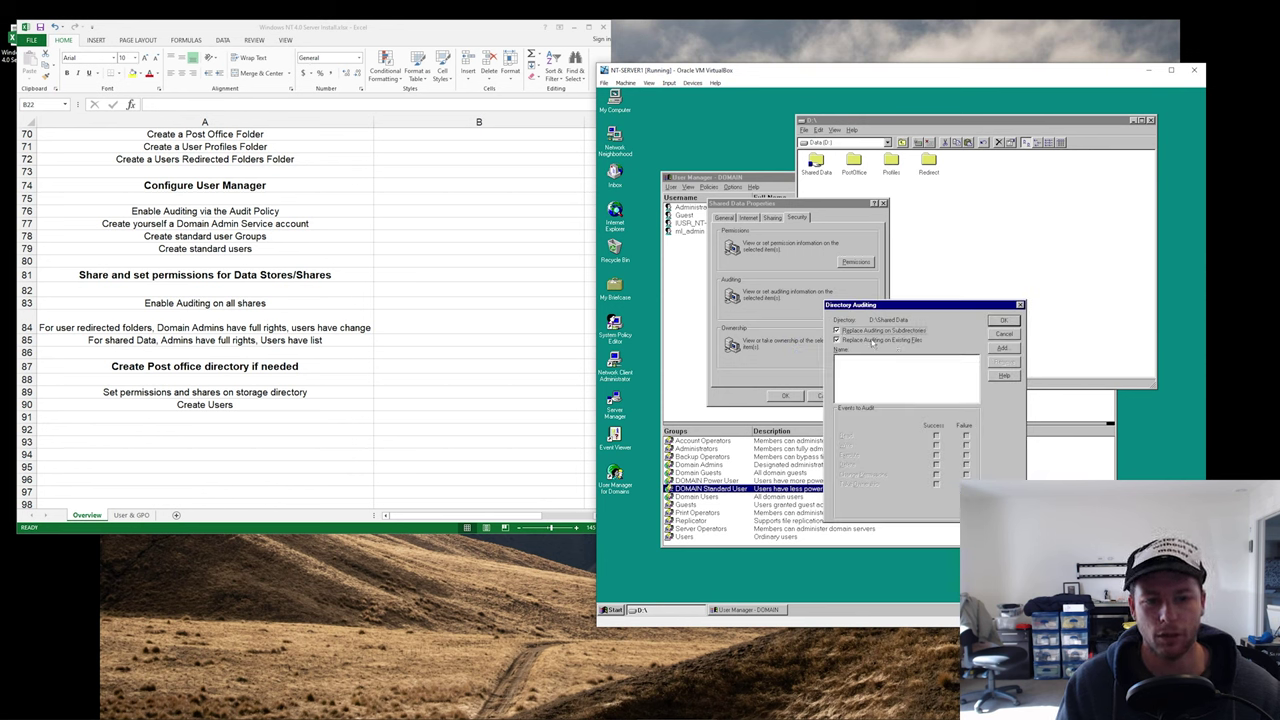
{"action": "left_click", "coordinate": [1003, 348]}
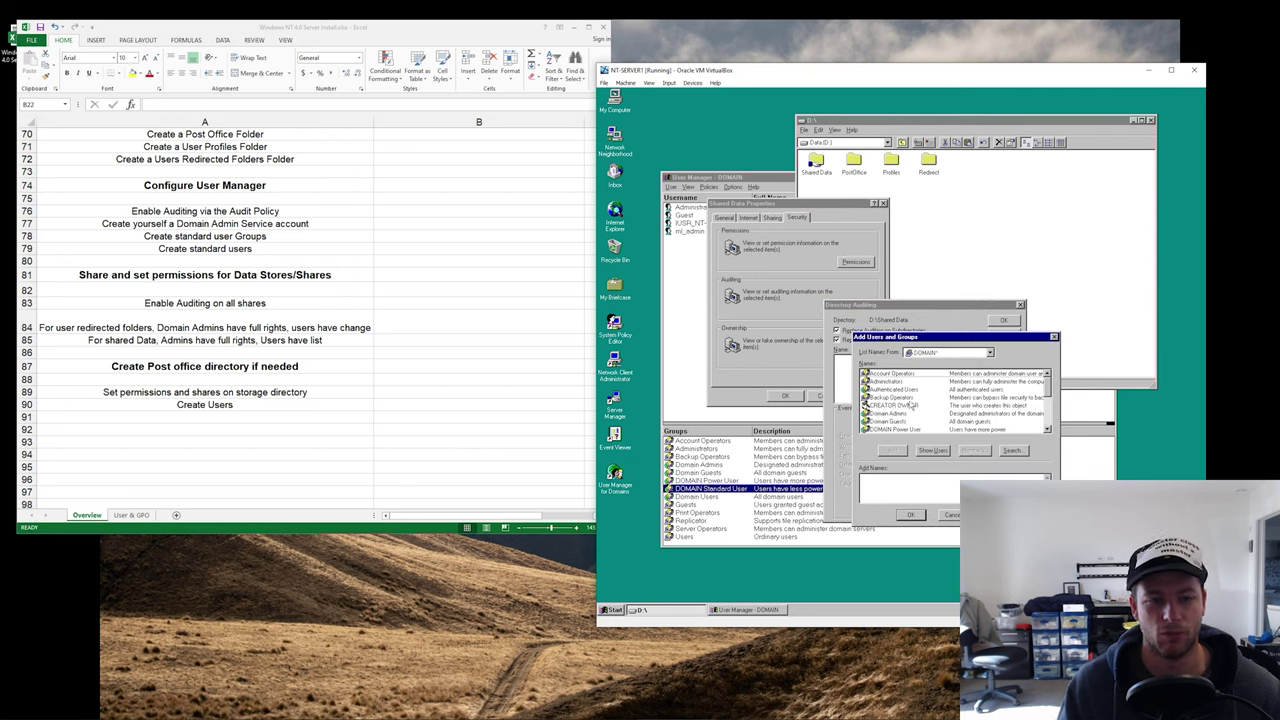
{"action": "scroll", "coordinate": [924, 399], "scroll_direction": "down", "scroll_amount": 1}
{"action": "left_click", "coordinate": [897, 429]}
{"action": "left_click", "coordinate": [895, 450]}
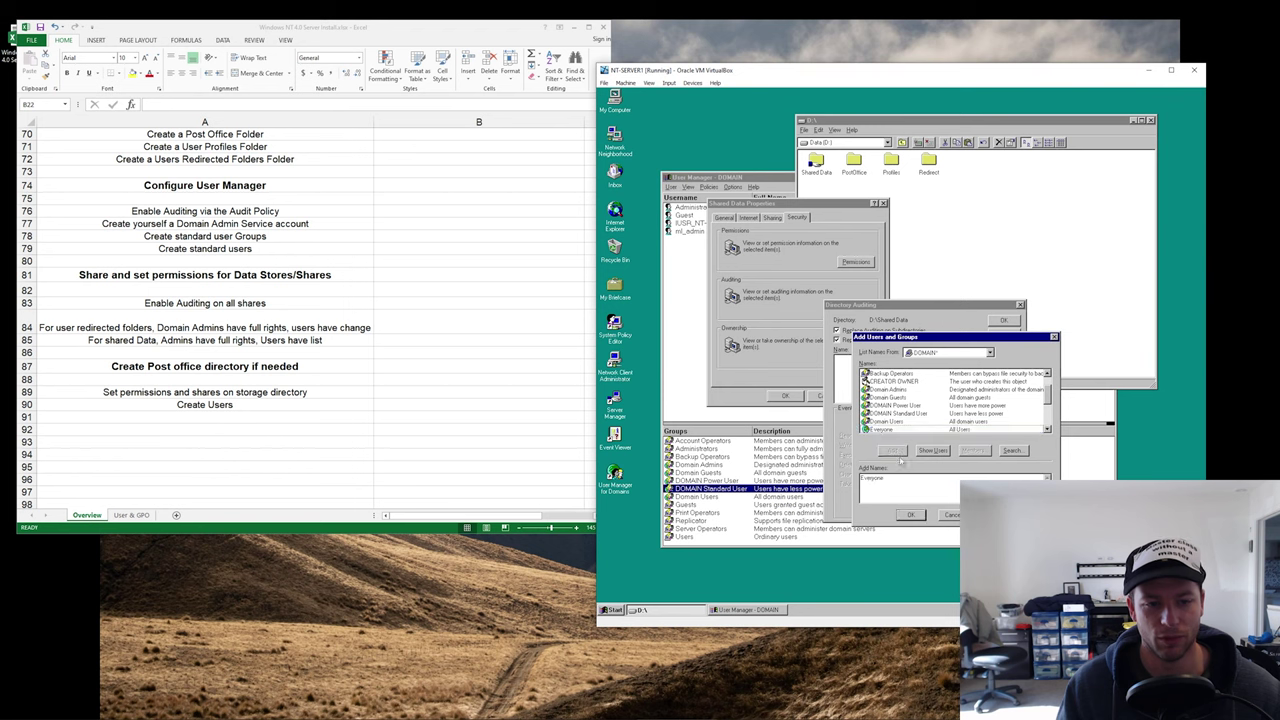
{"action": "left_click", "coordinate": [910, 515]}
Audit Read, Write, Execute, Delete and Change Permissions successes and failures, then close the properties
{"action": "left_click", "coordinate": [936, 435]}
{"action": "left_click", "coordinate": [936, 444]}
{"action": "left_click", "coordinate": [966, 435]}
{"action": "left_click", "coordinate": [966, 444]}
{"action": "left_click", "coordinate": [936, 454]}
{"action": "left_click", "coordinate": [966, 454]}
{"action": "left_click", "coordinate": [966, 464]}
{"action": "left_click", "coordinate": [966, 474]}
{"action": "left_click", "coordinate": [936, 474]}
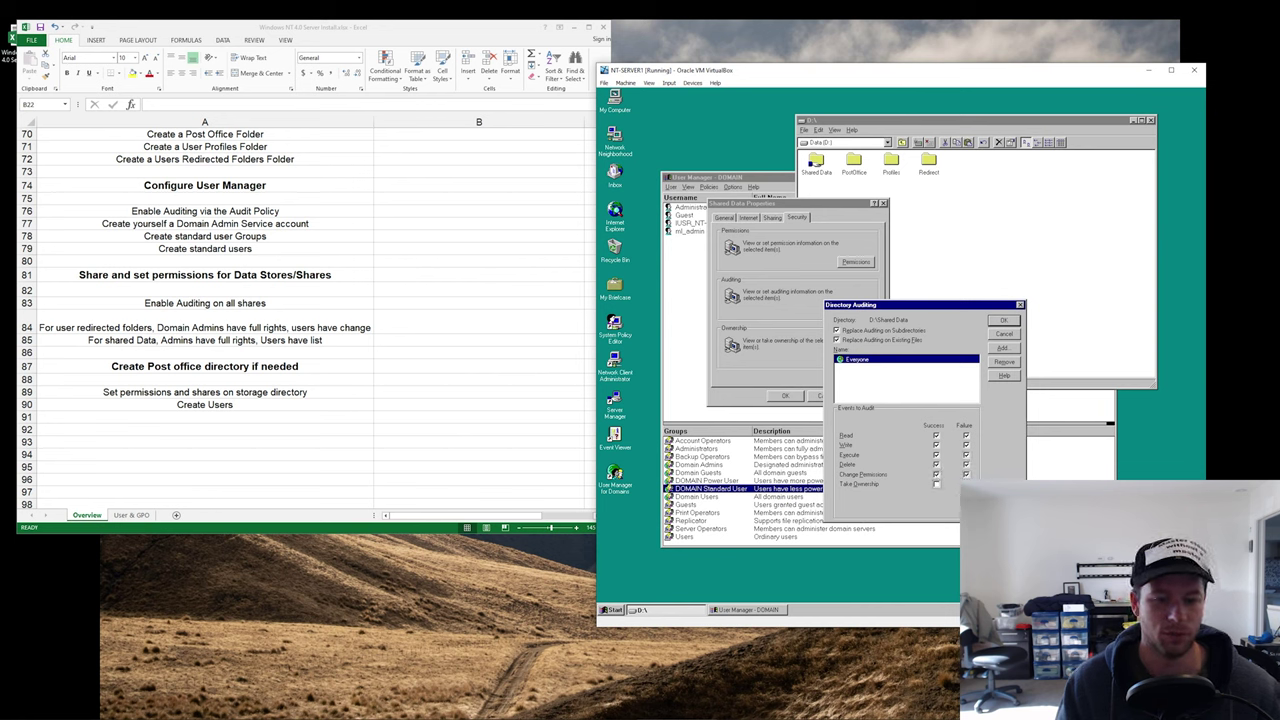
{"action": "left_click", "coordinate": [936, 485]}
{"action": "left_click", "coordinate": [1003, 320]}
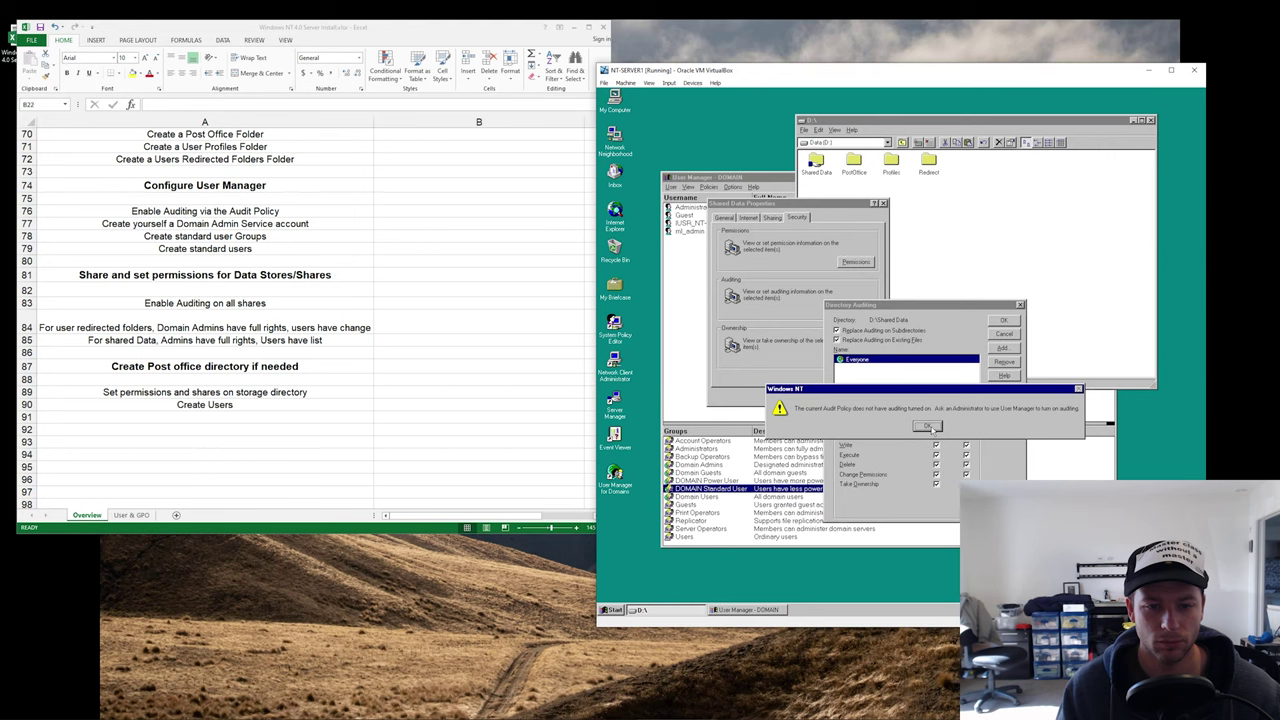
{"action": "left_click", "coordinate": [927, 427]}
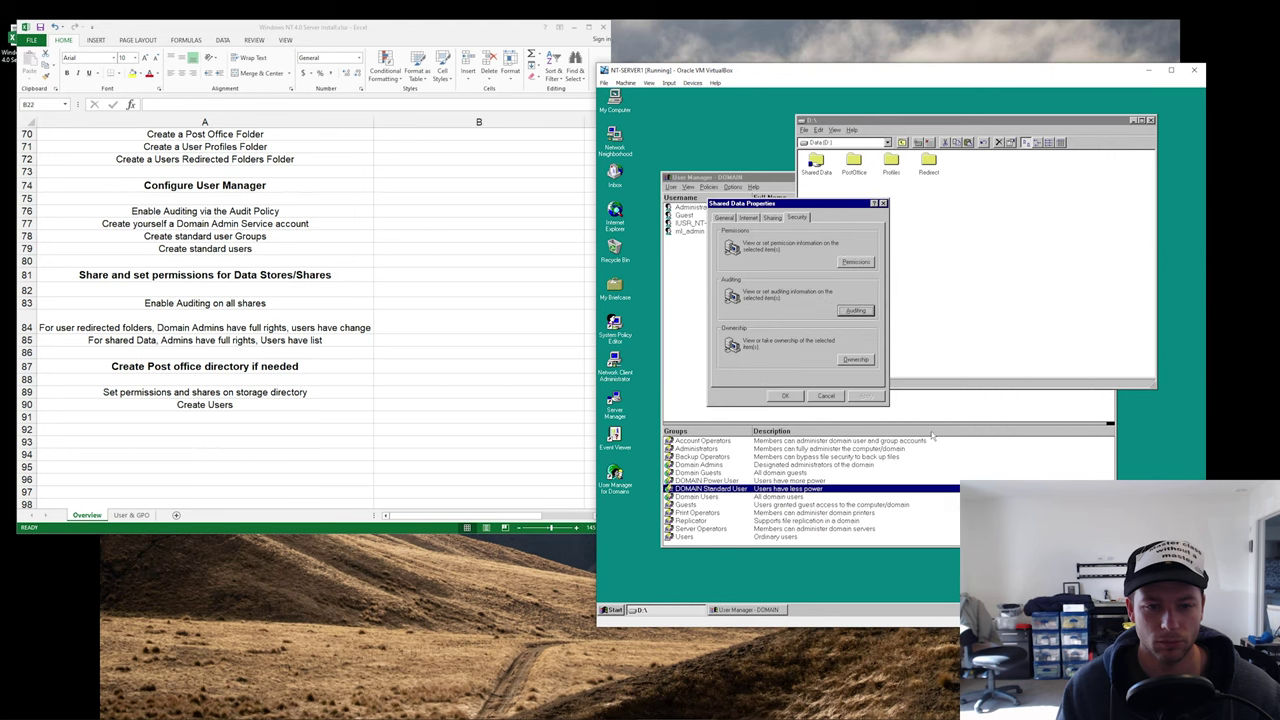
{"action": "left_click", "coordinate": [786, 396]}
In User Manager, open the domain Audit Policy and select Audit These Events
{"action": "left_click", "coordinate": [746, 210]}
{"action": "left_click", "coordinate": [708, 187]}
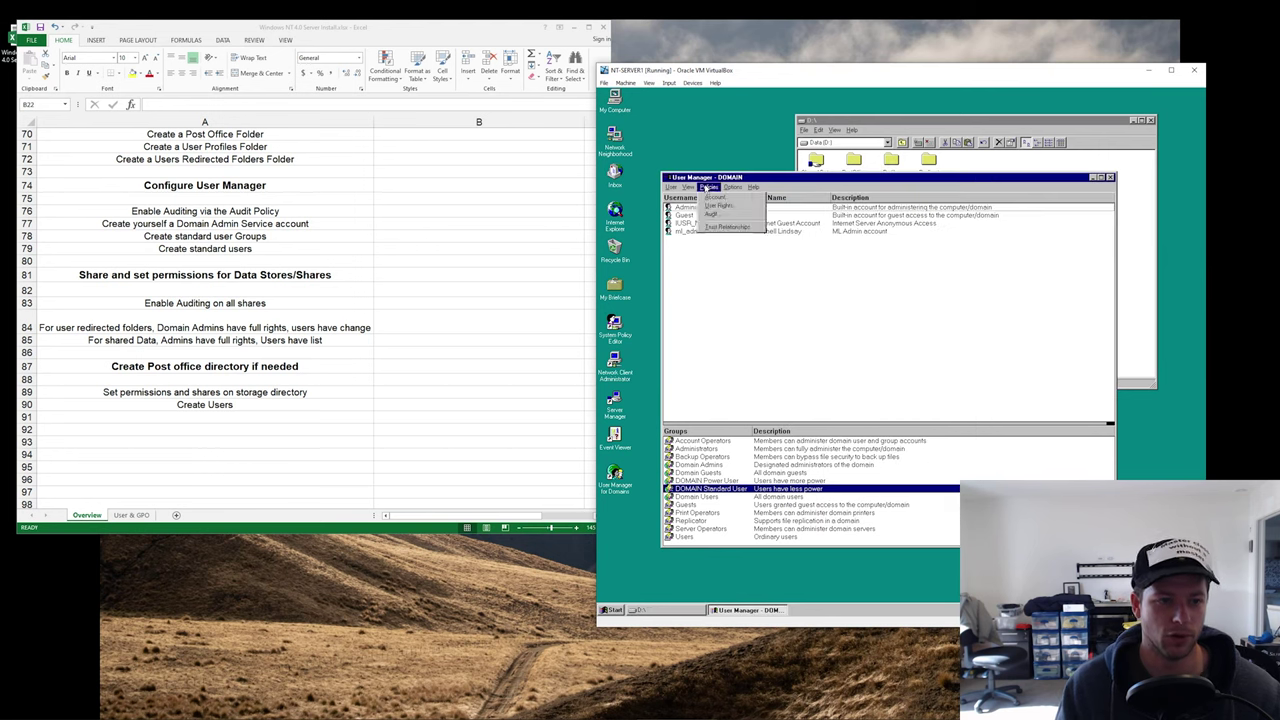
{"action": "left_click", "coordinate": [712, 214]}
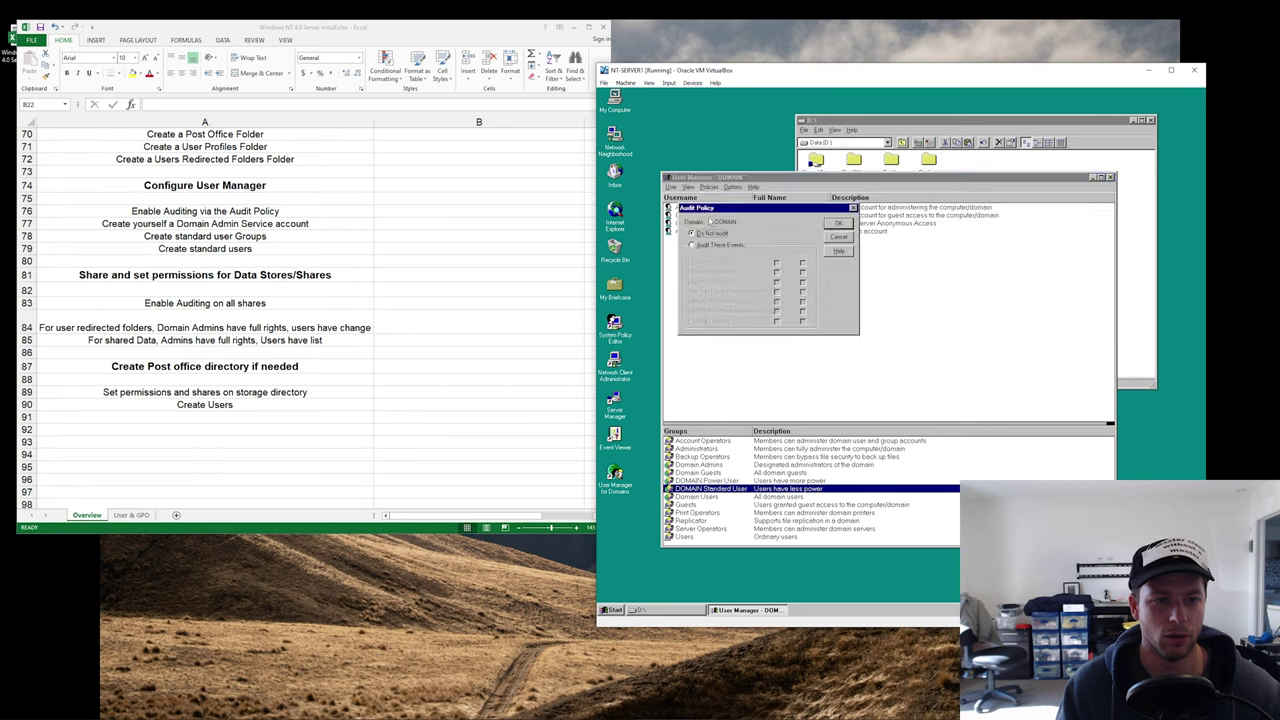
{"action": "left_click", "coordinate": [719, 244]}
{"action": "left_click_drag", "start_coordinate": [737, 210], "coordinate": [751, 244]}
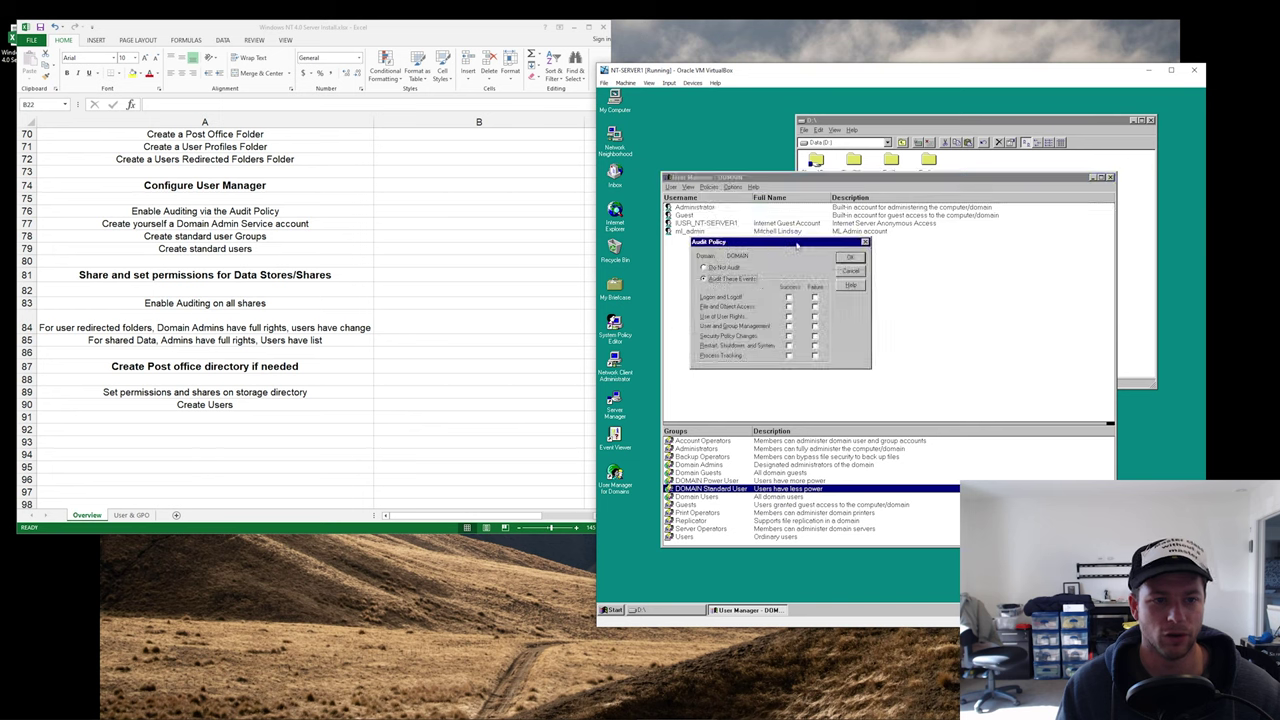
{"action": "left_click", "coordinate": [851, 258]}
{"action": "left_click", "coordinate": [708, 187]}
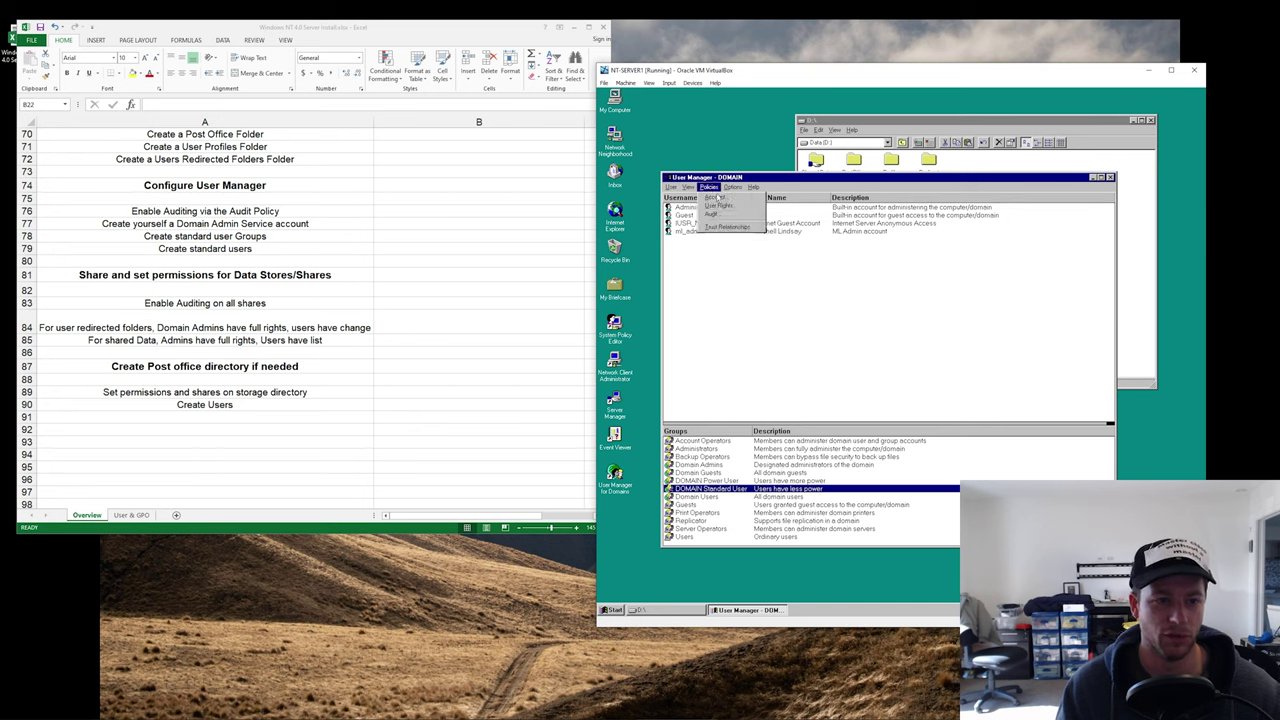
{"action": "left_click", "coordinate": [716, 214]}
{"action": "left_click", "coordinate": [720, 244]}
Tick Success and Failure for logons, object access, user rights, user management, policy changes and restarts, and save
{"action": "left_click", "coordinate": [777, 262]}
{"action": "left_click", "coordinate": [777, 272]}
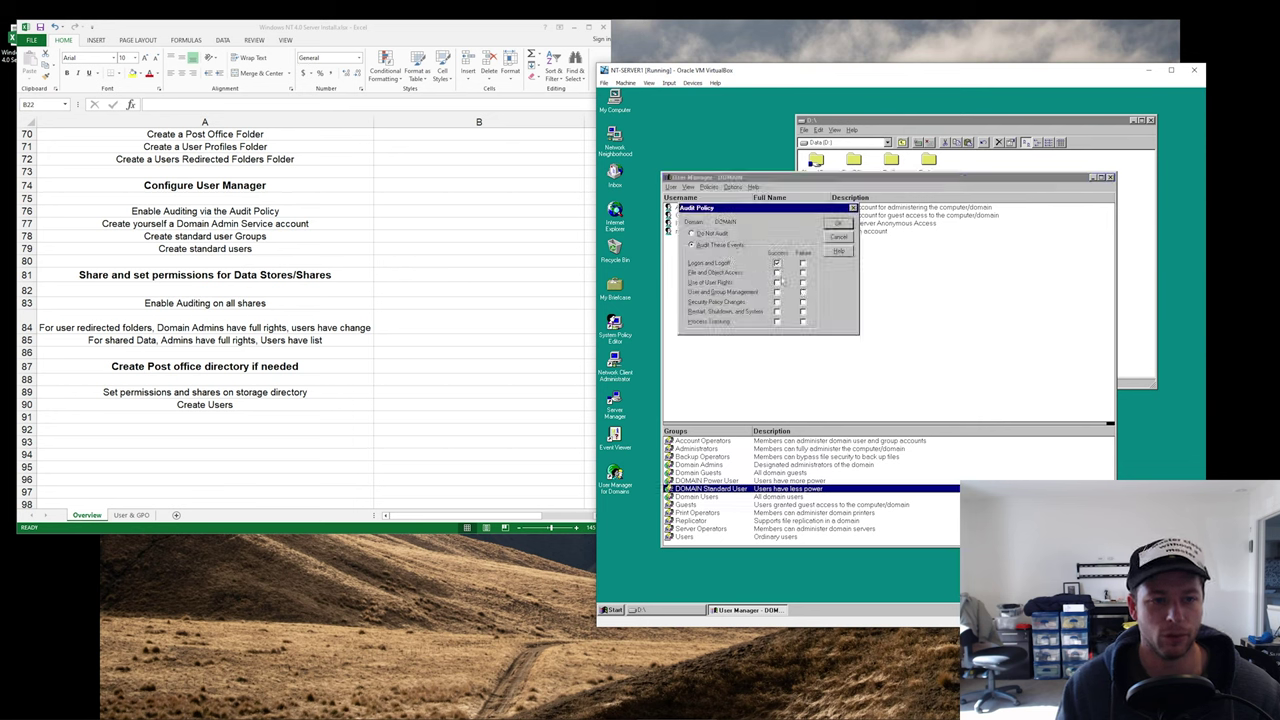
{"action": "left_click", "coordinate": [777, 292]}
{"action": "left_click", "coordinate": [777, 301]}
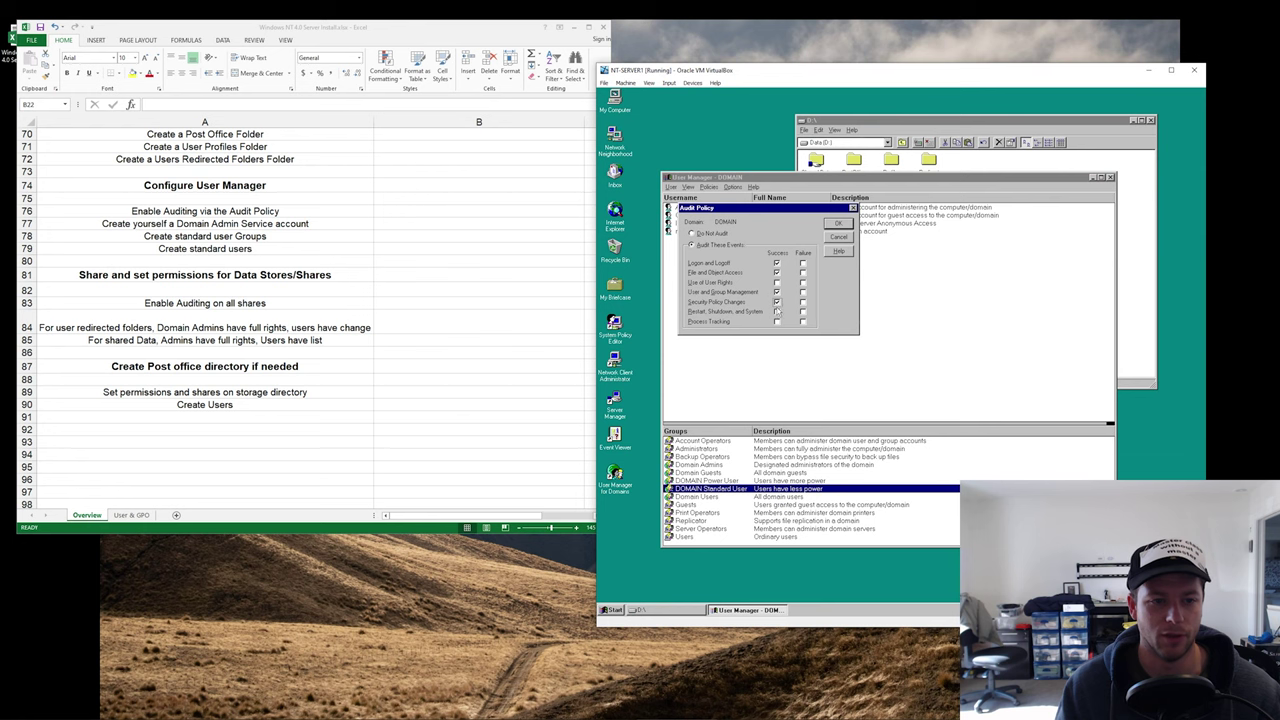
{"action": "left_click", "coordinate": [777, 311]}
{"action": "left_click", "coordinate": [776, 321]}
{"action": "left_click", "coordinate": [802, 311]}
{"action": "left_click", "coordinate": [802, 301]}
{"action": "left_click", "coordinate": [802, 292]}
{"action": "left_click", "coordinate": [802, 282]}
{"action": "left_click", "coordinate": [777, 282]}
{"action": "left_click", "coordinate": [802, 272]}
{"action": "left_click", "coordinate": [802, 263]}
{"action": "left_click", "coordinate": [838, 225]}
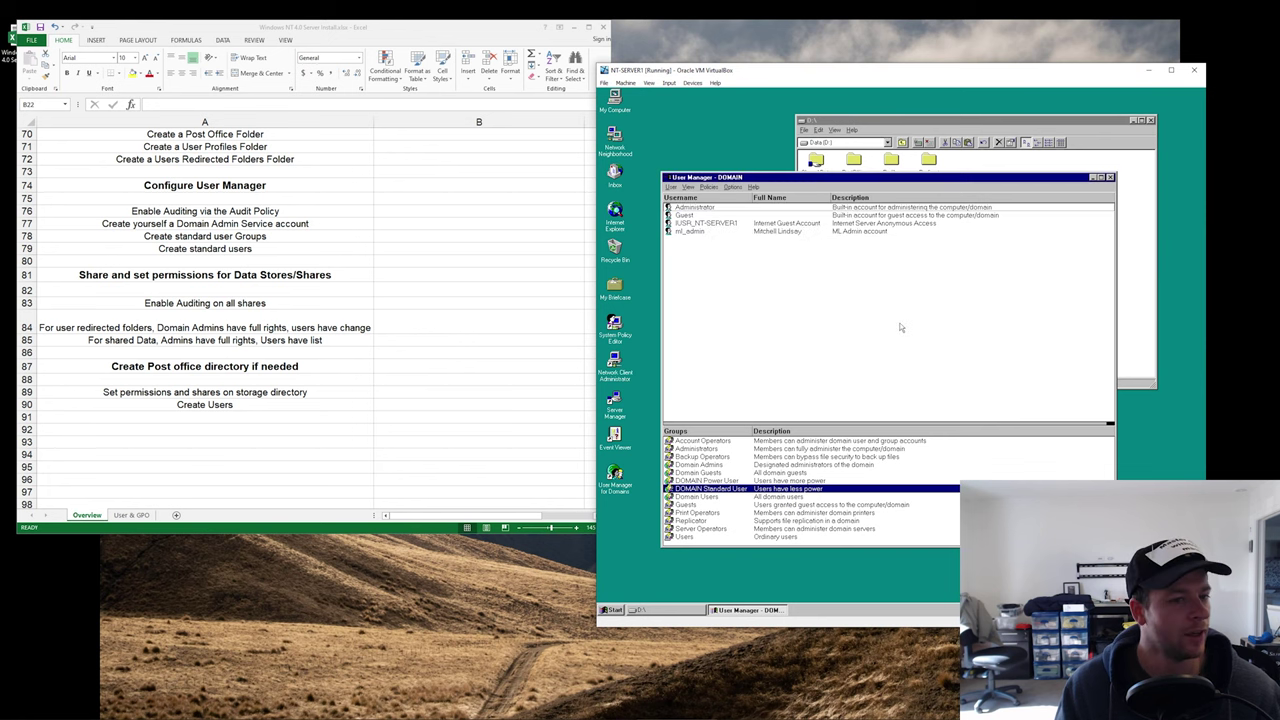
{"action": "left_click", "coordinate": [1103, 165]}
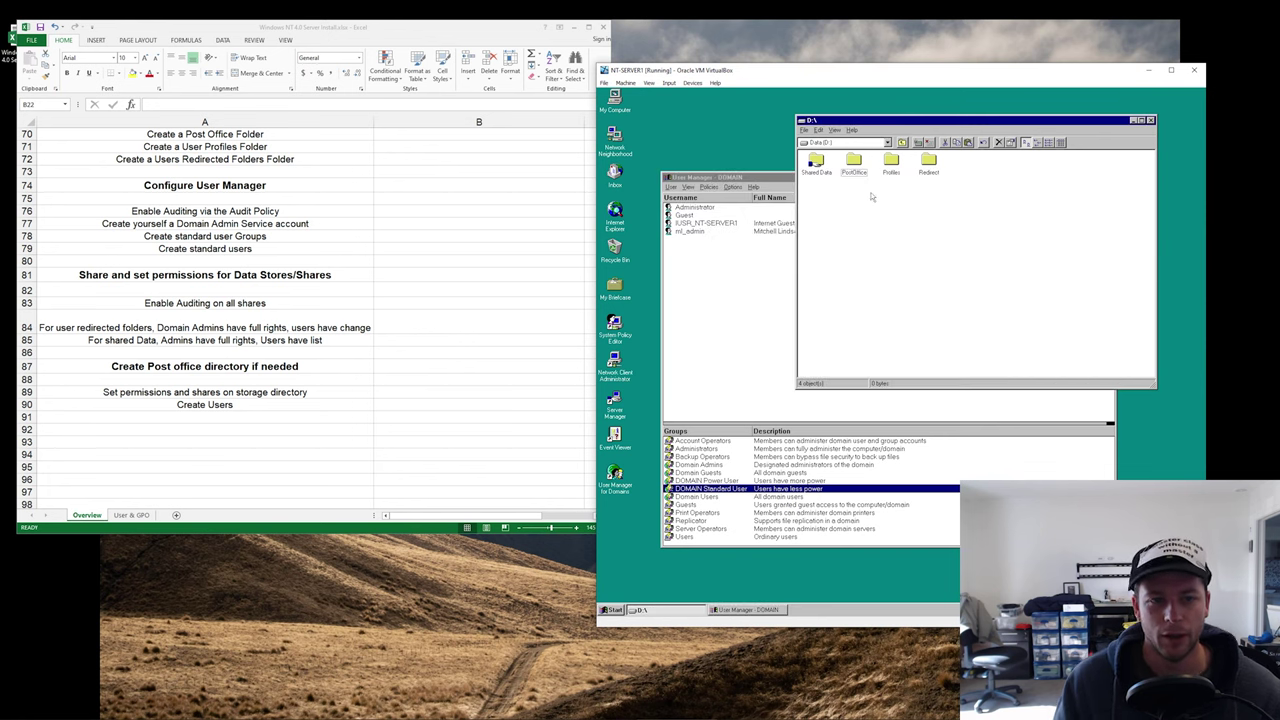
Enable sharing on PostOffice as PostOffice$ and view its Everyone Full Control share permissions
{"action": "right_click", "coordinate": [847, 170]}
{"action": "left_click", "coordinate": [870, 291]}
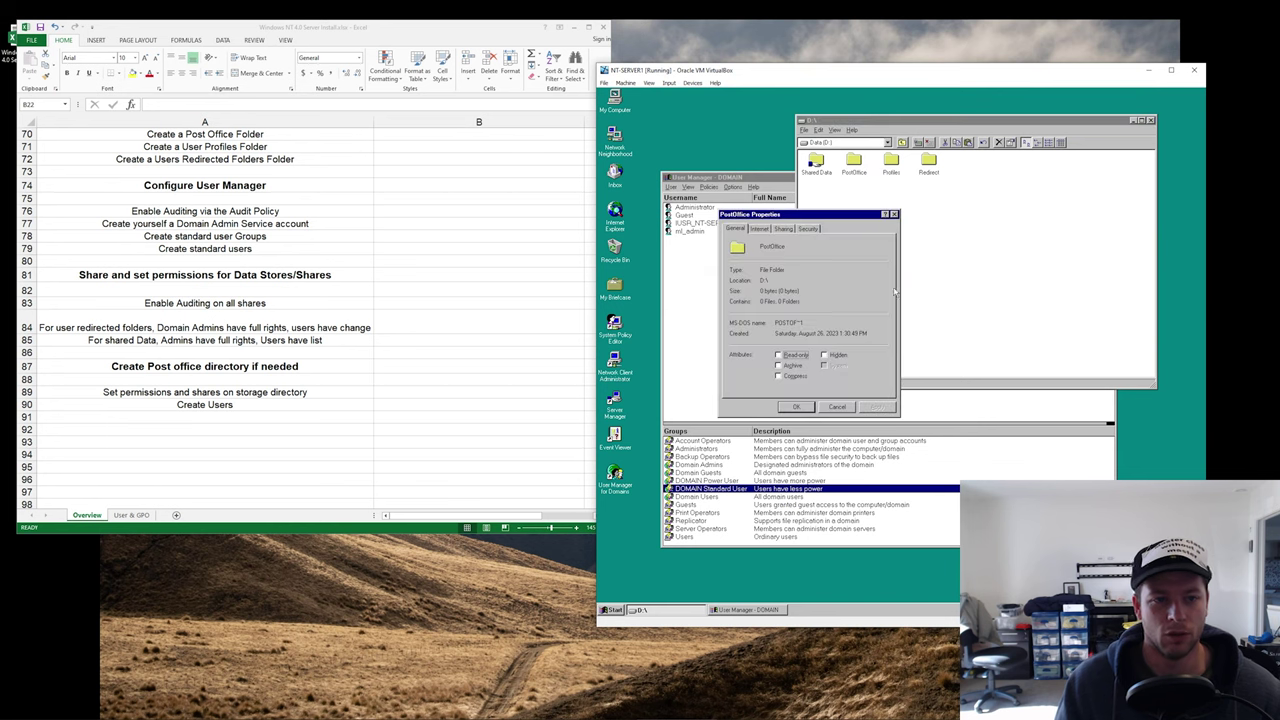
{"action": "left_click", "coordinate": [783, 228]}
{"action": "left_click", "coordinate": [755, 253]}
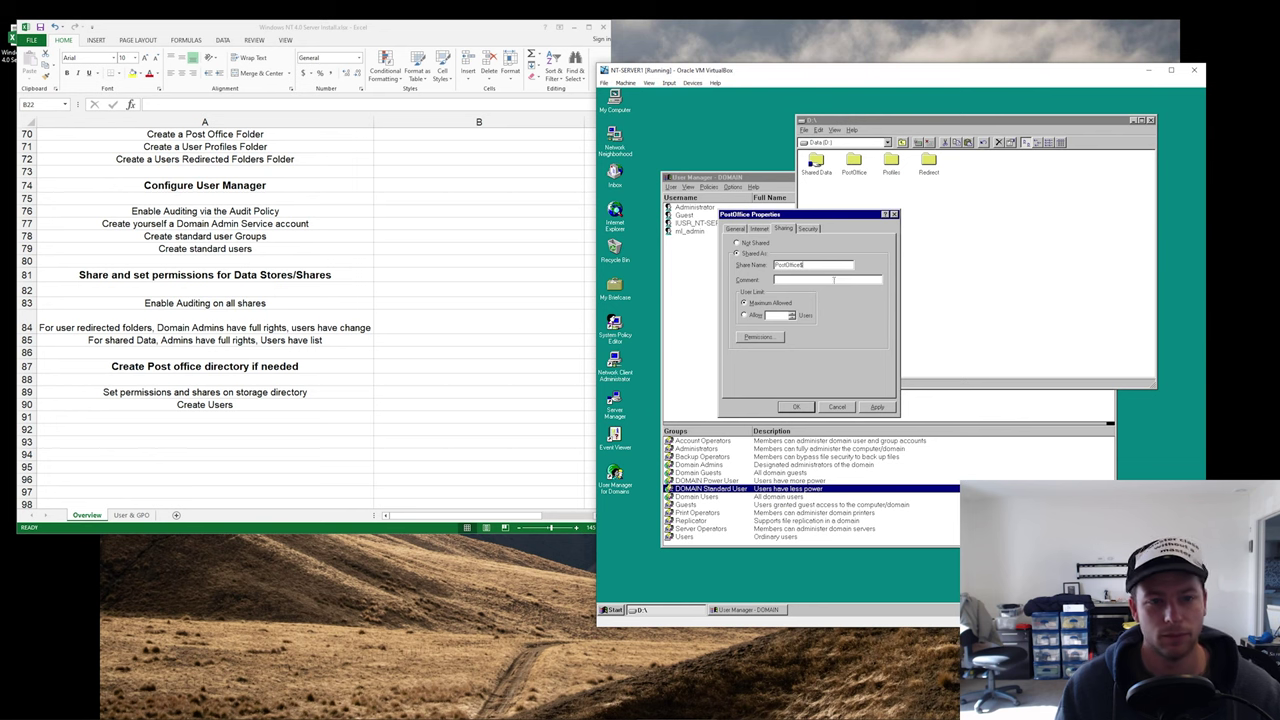
{"action": "left_click", "coordinate": [775, 337]}
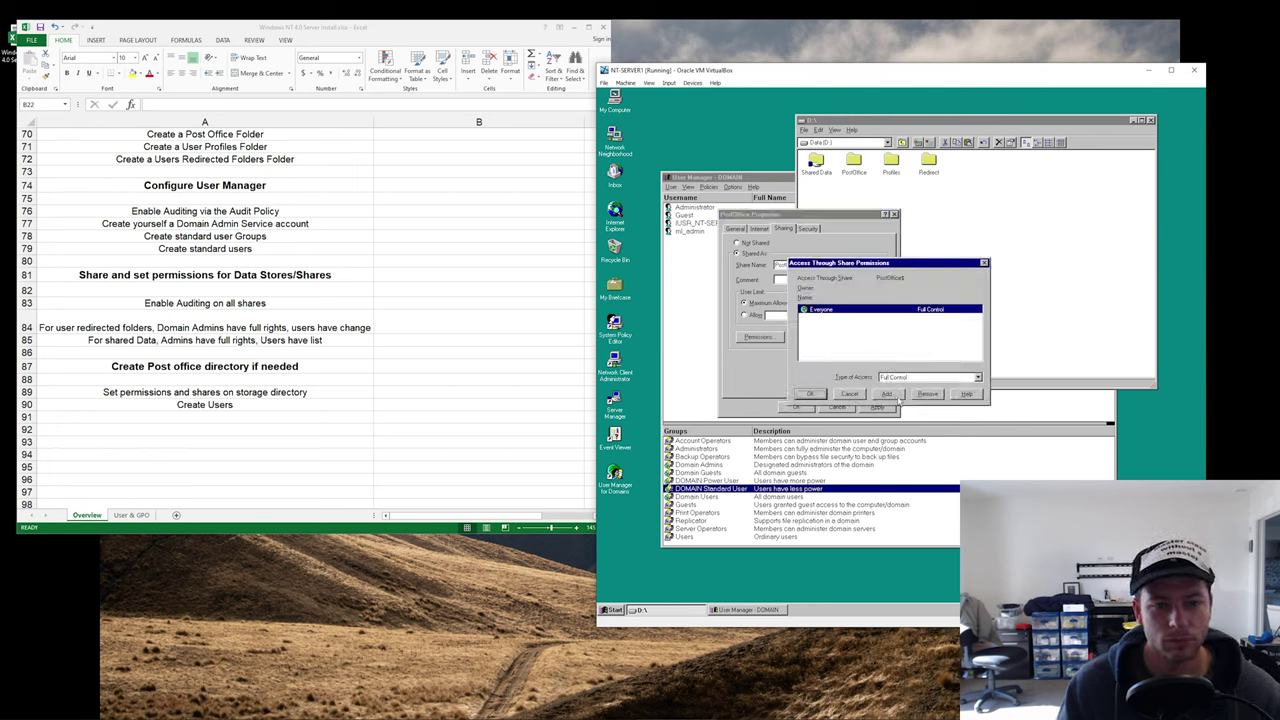
{"action": "scroll", "coordinate": [457, 299], "scroll_direction": "up", "scroll_amount": 20}
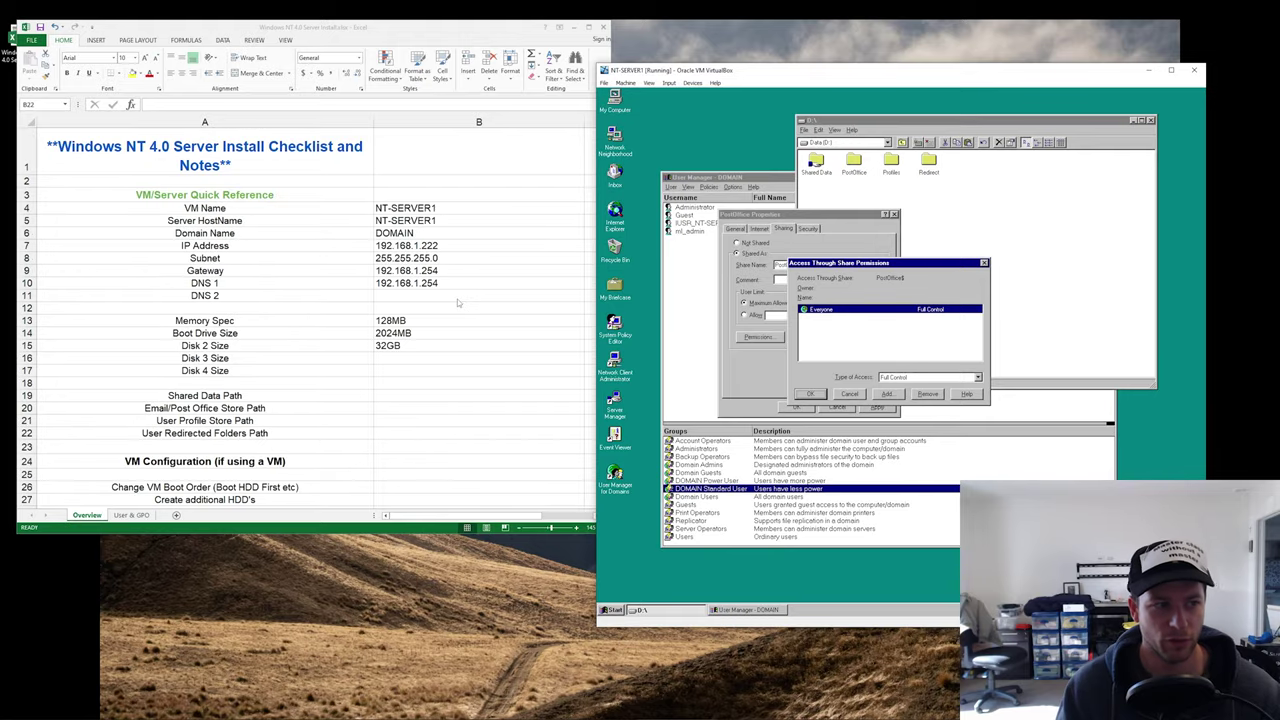
{"action": "scroll", "coordinate": [456, 296], "scroll_direction": "down", "scroll_amount": 2}
Enter \\nt-server1\shared$ in B19 and \\nt-server1\postoffice$ in B20 of the Excel checklist
{"action": "left_click", "coordinate": [428, 286]}
{"action": "left_click", "coordinate": [421, 285]}
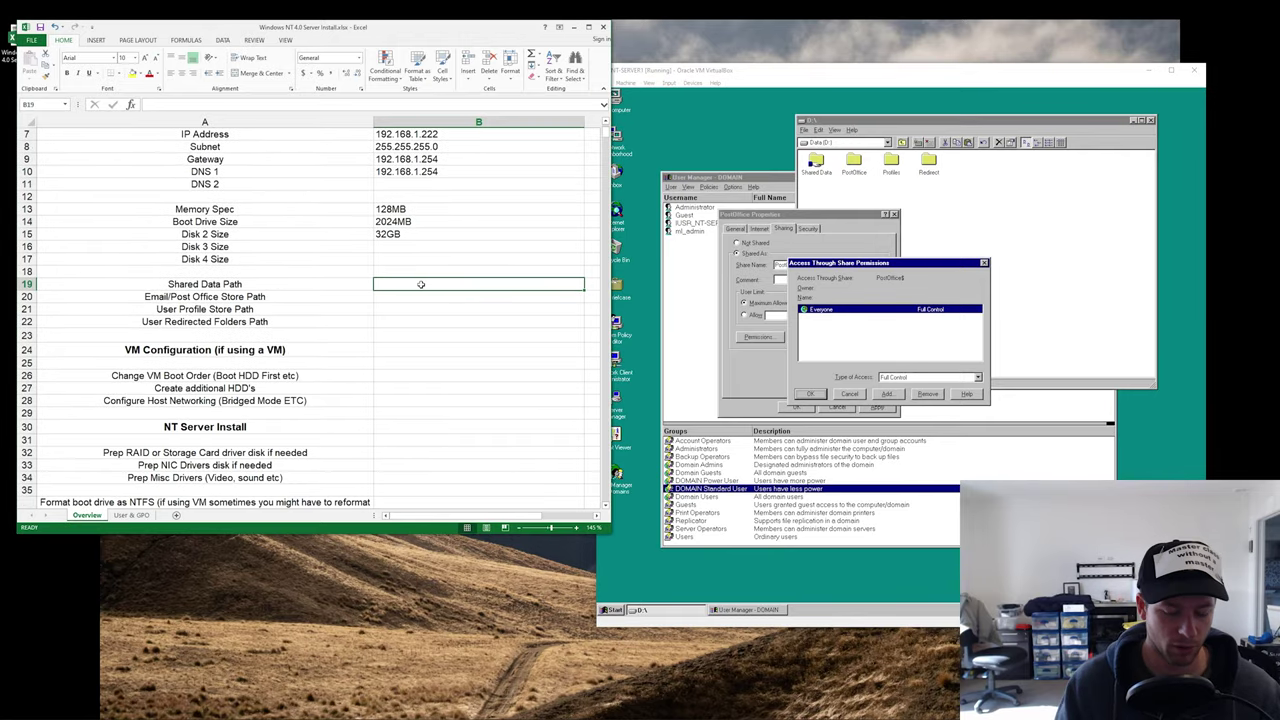
{"action": "type", "text": "\\"}
{"action": "key", "text": "Return"}
{"action": "left_click", "coordinate": [421, 285]}
{"action": "type", "text": "\\\\nt-server1\\shared$"}
{"action": "key", "text": "Return"}
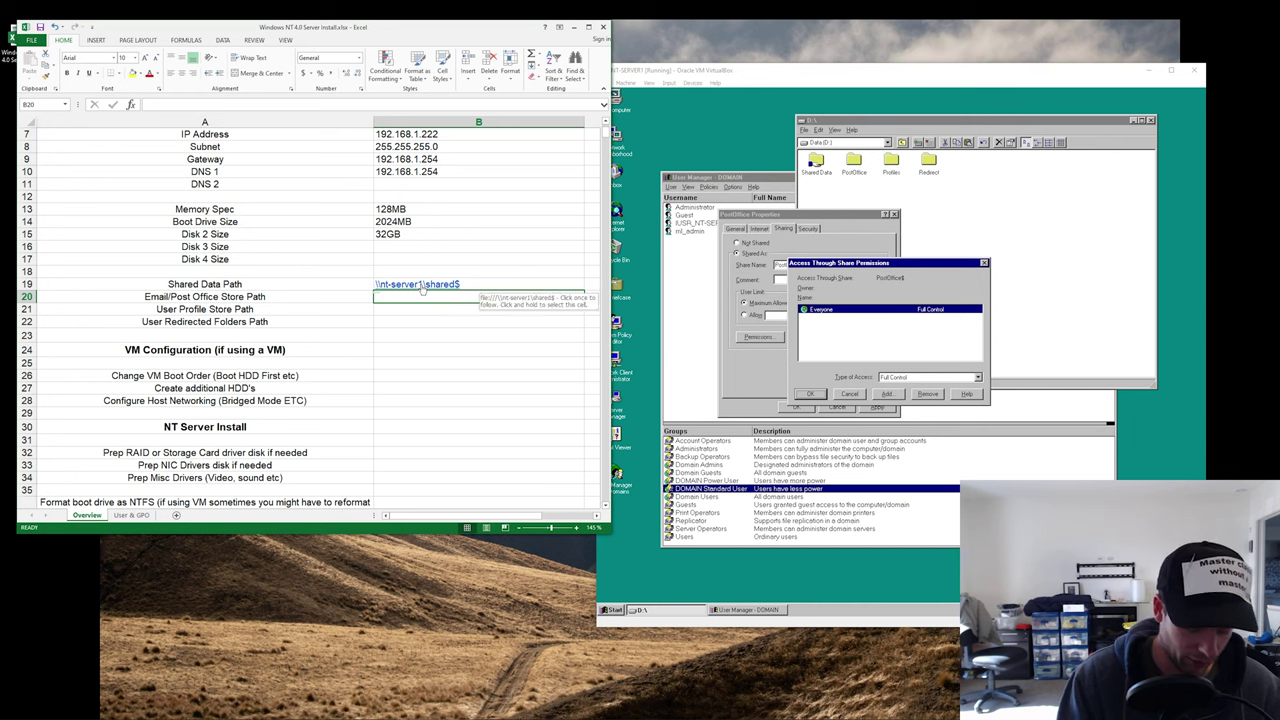
{"action": "type", "text": "\\\\nt-server1"}
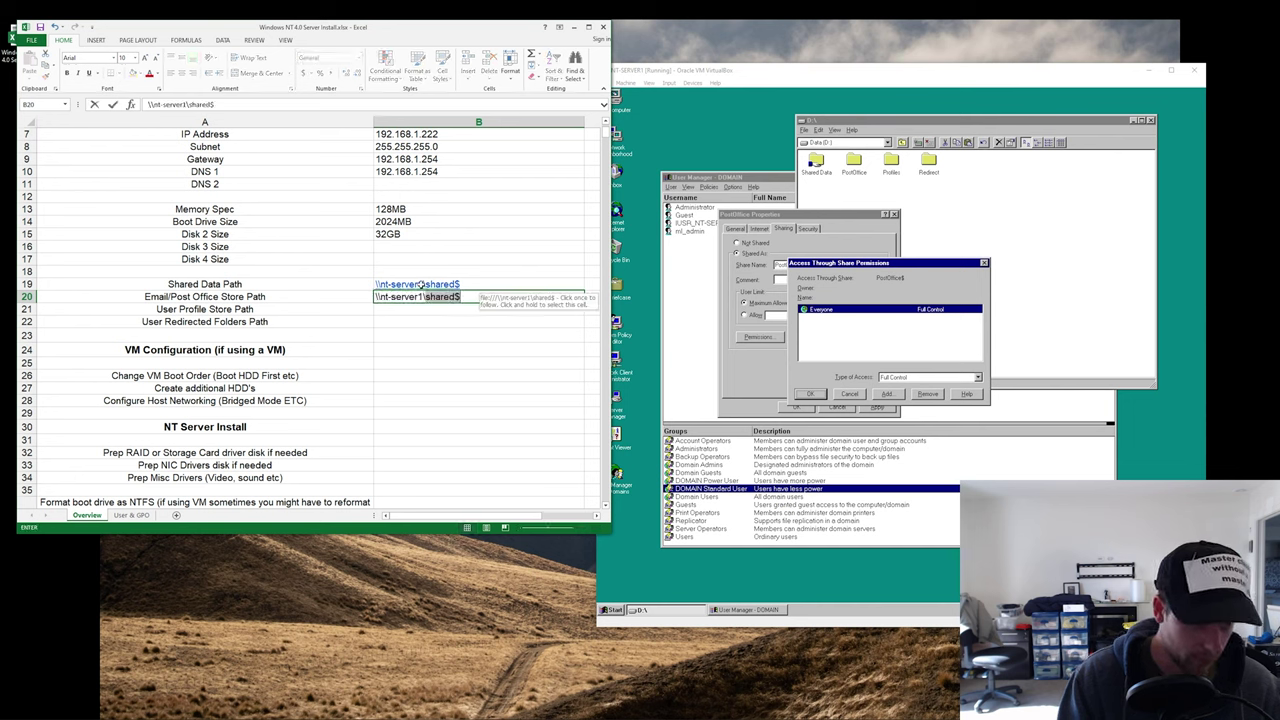
{"action": "type", "text": "\\postoffice$"}
{"action": "key", "text": "Return"}
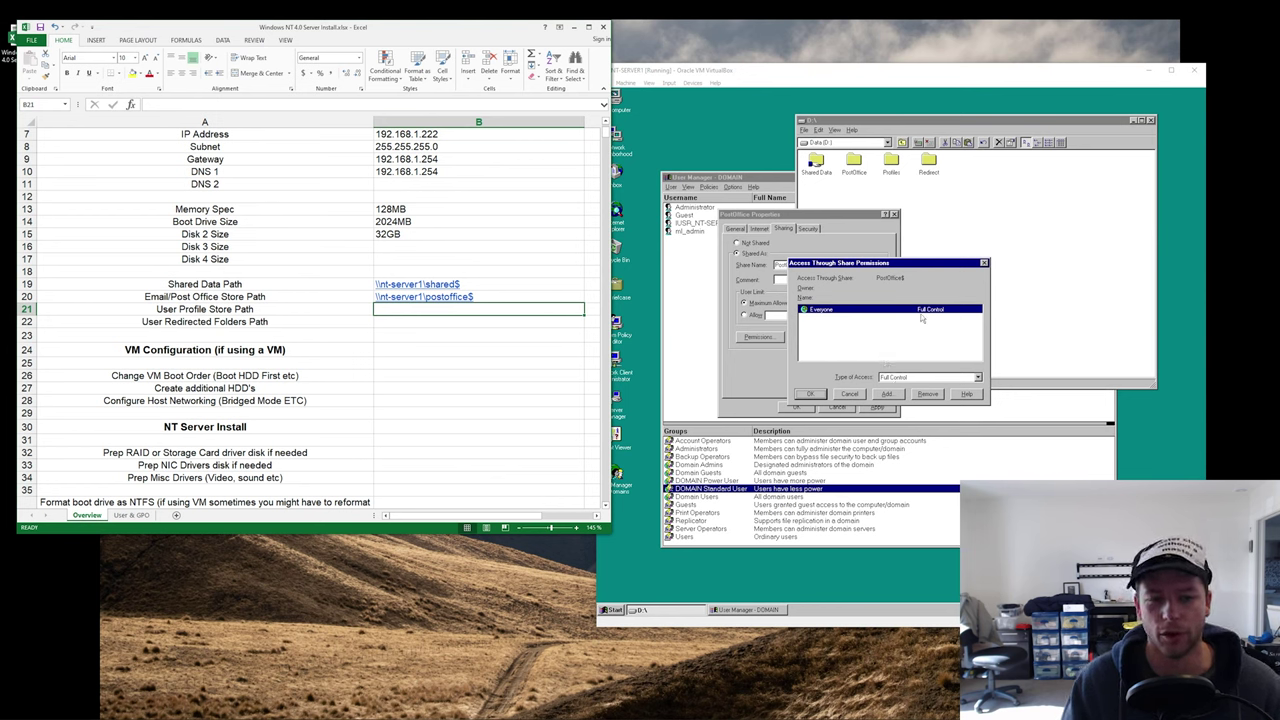
Add Domain Users to the PostOffice$ share permissions with Full Control access
{"action": "left_click", "coordinate": [928, 393]}
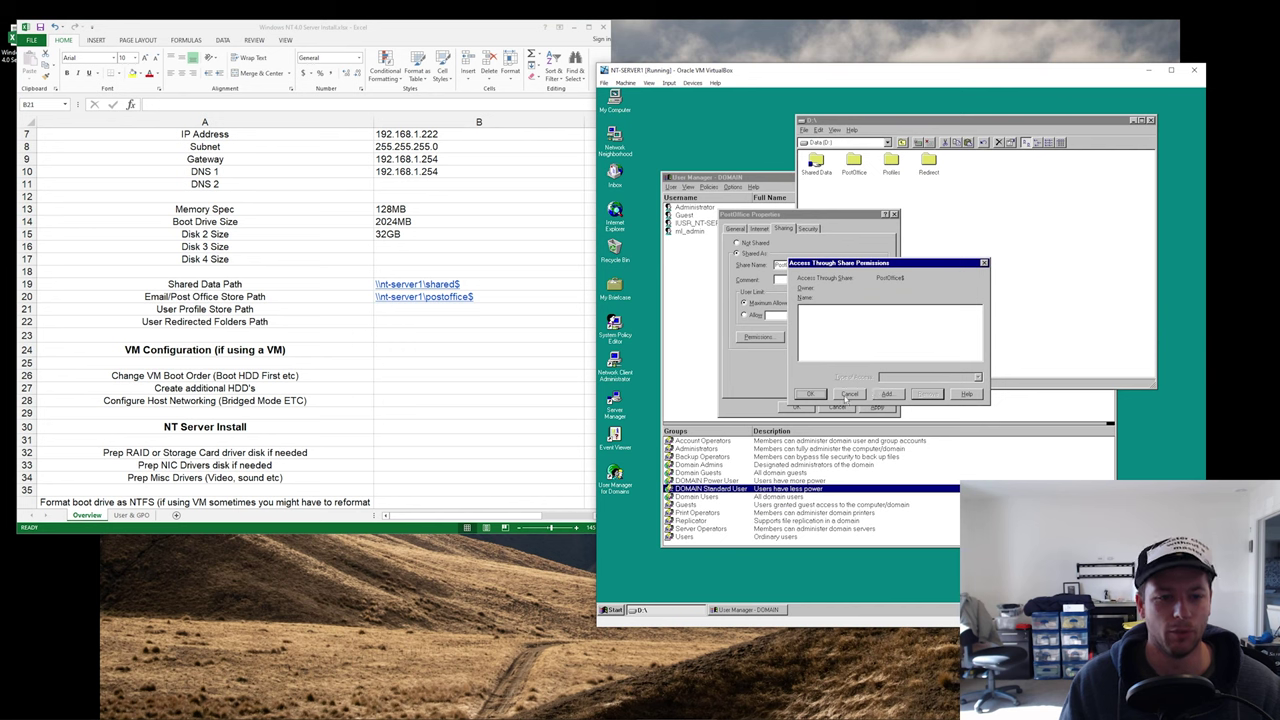
{"action": "left_click", "coordinate": [880, 395]}
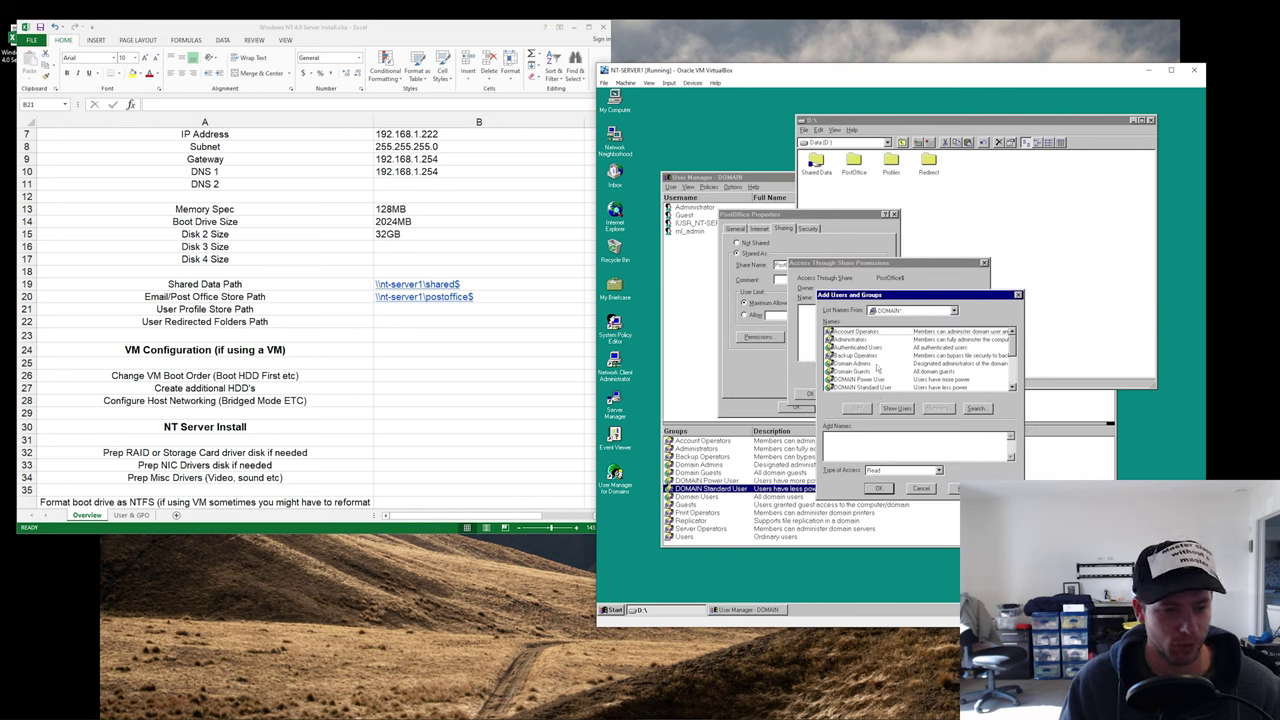
{"action": "scroll", "coordinate": [878, 368], "scroll_direction": "down", "scroll_amount": 1}
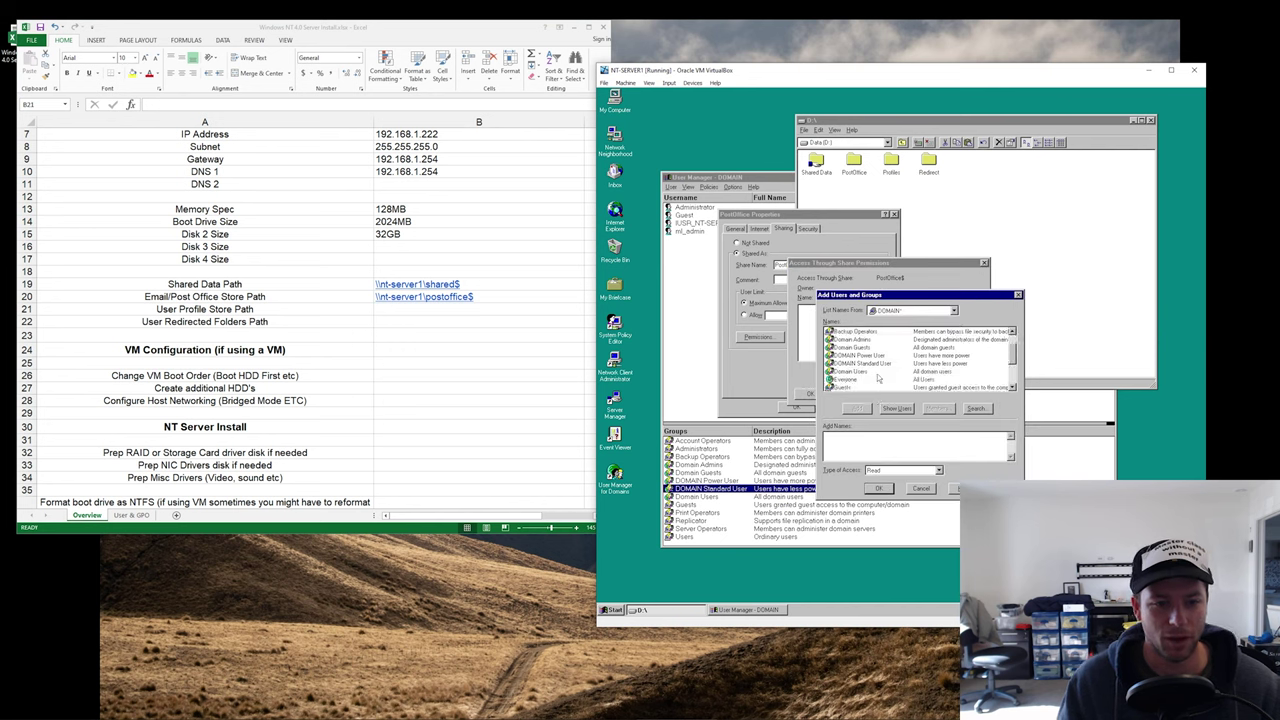
{"action": "left_click", "coordinate": [874, 372]}
{"action": "left_click", "coordinate": [905, 471]}
{"action": "left_click", "coordinate": [905, 480]}
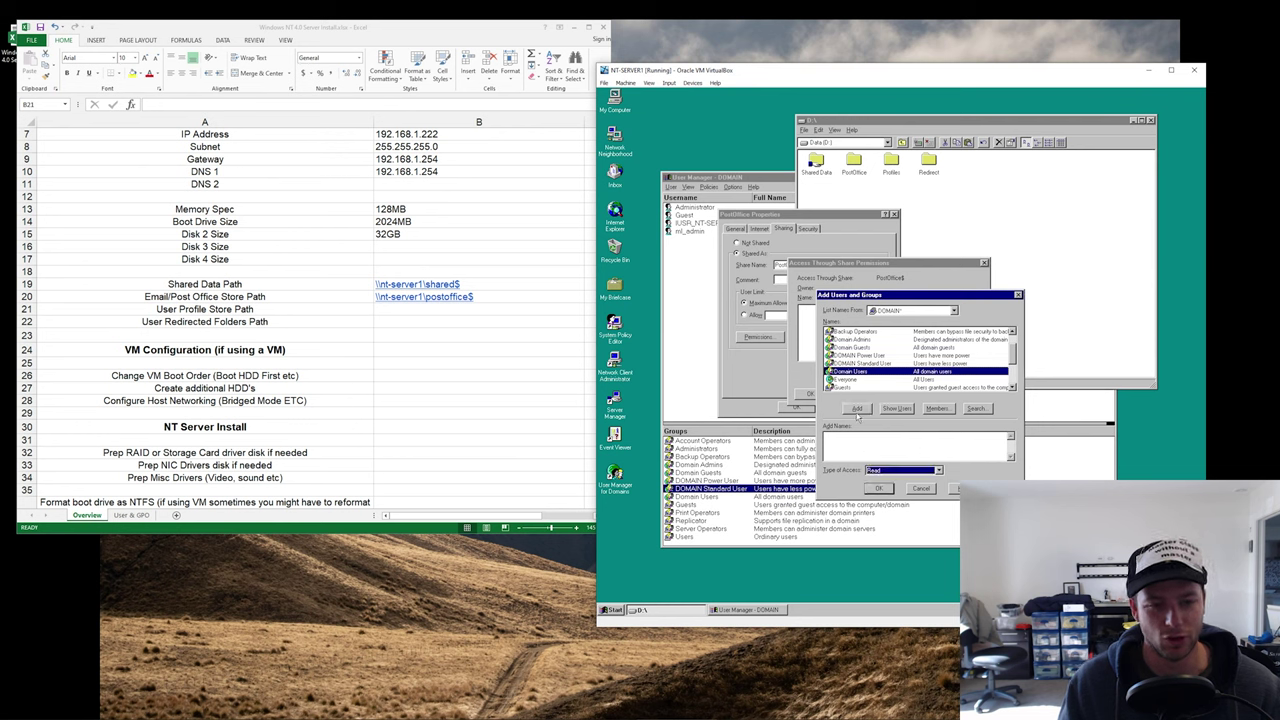
{"action": "left_click", "coordinate": [857, 409]}
{"action": "left_click", "coordinate": [905, 471]}
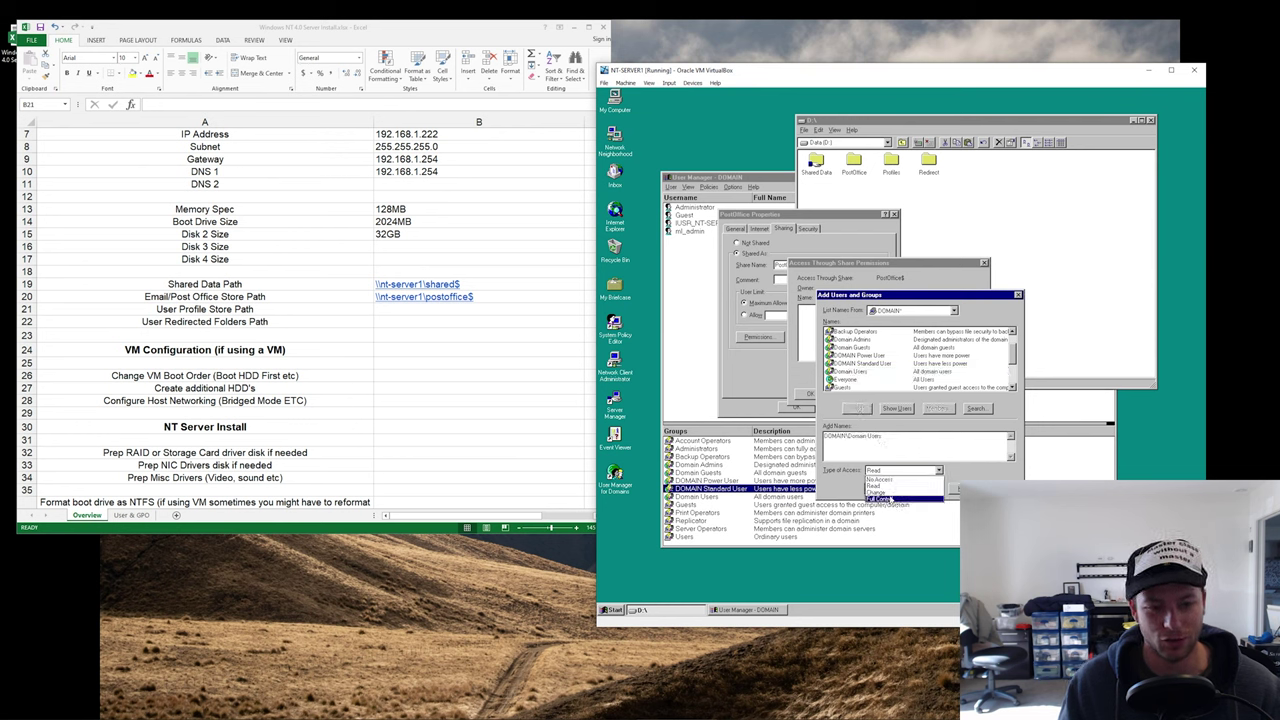
{"action": "left_click", "coordinate": [890, 503]}
{"action": "left_click", "coordinate": [878, 489]}
Confirm and apply the PostOffice$ sharing change, accepting the MS-DOS share-name warning
{"action": "left_click", "coordinate": [810, 394]}
{"action": "left_click", "coordinate": [878, 407]}
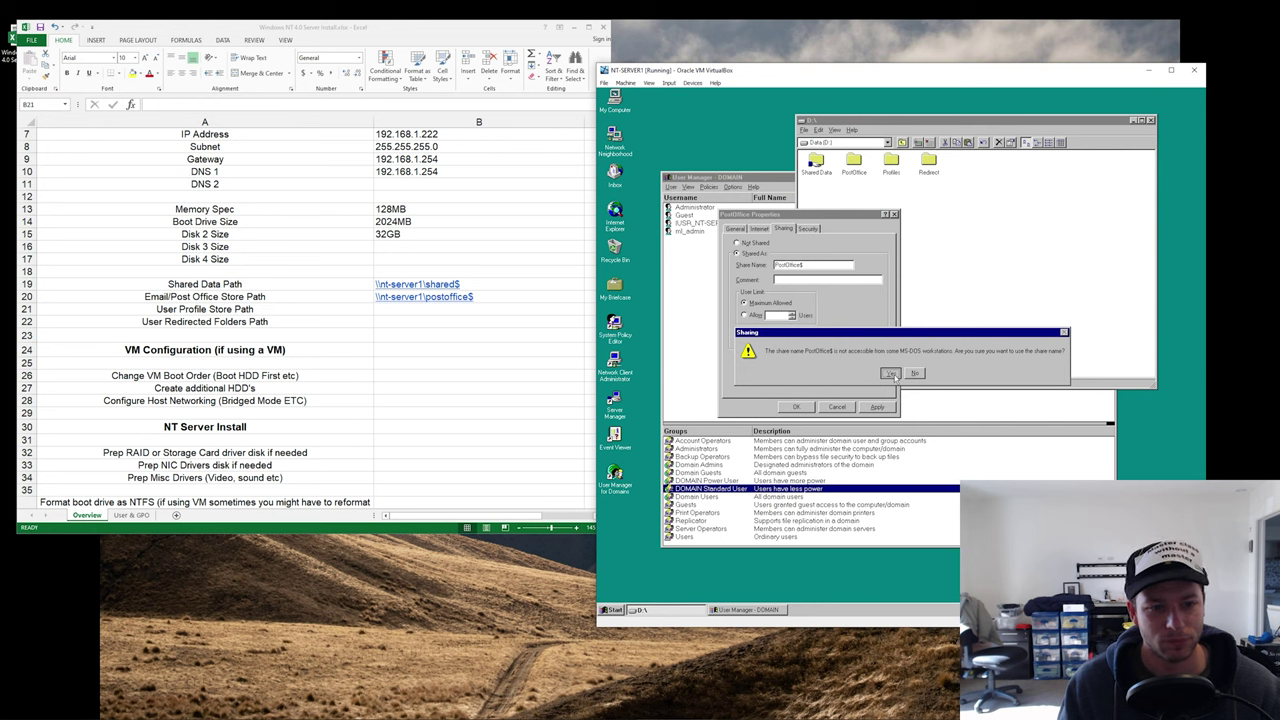
{"action": "left_click", "coordinate": [890, 373]}
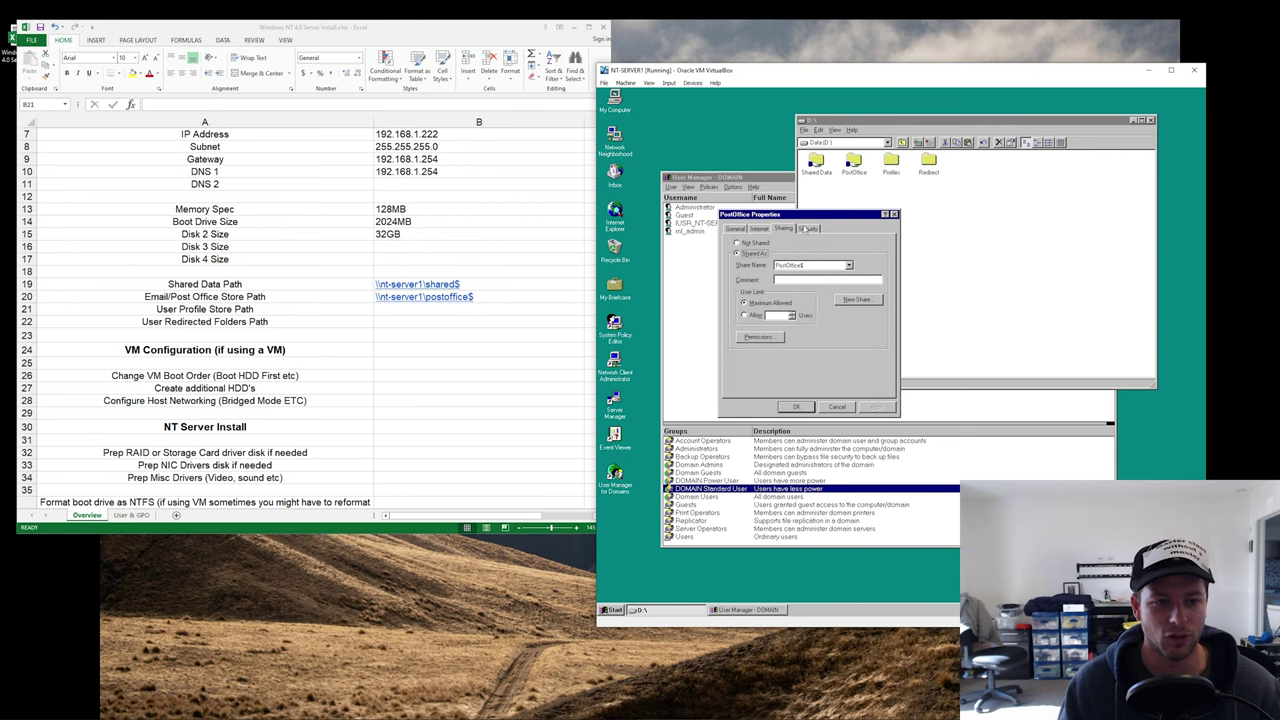
Set the PostOffice folder's directory permissions to replace permissions on subdirectories
{"action": "left_click", "coordinate": [807, 228]}
{"action": "left_click", "coordinate": [866, 273]}
{"action": "left_click", "coordinate": [888, 350]}
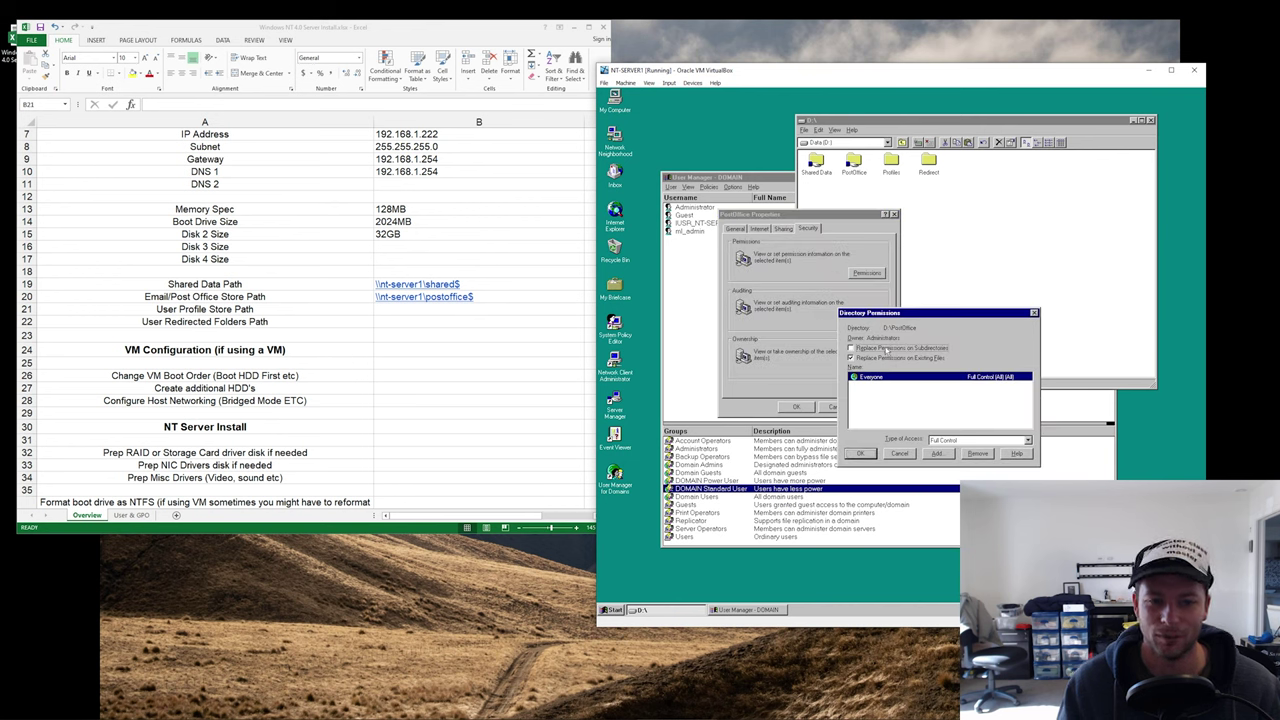
{"action": "left_click", "coordinate": [970, 454]}
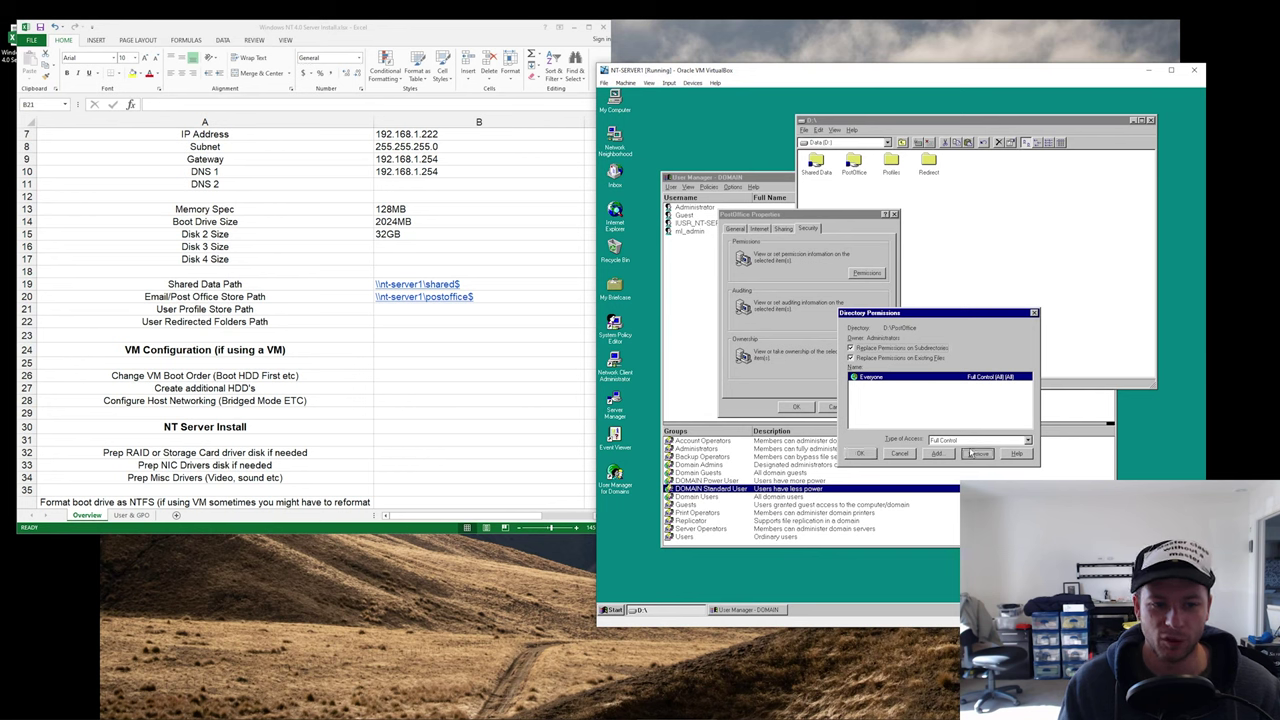
{"action": "left_click", "coordinate": [937, 454]}
Add Everyone to the PostOffice folder's auditing list
{"action": "left_click", "coordinate": [915, 429]}
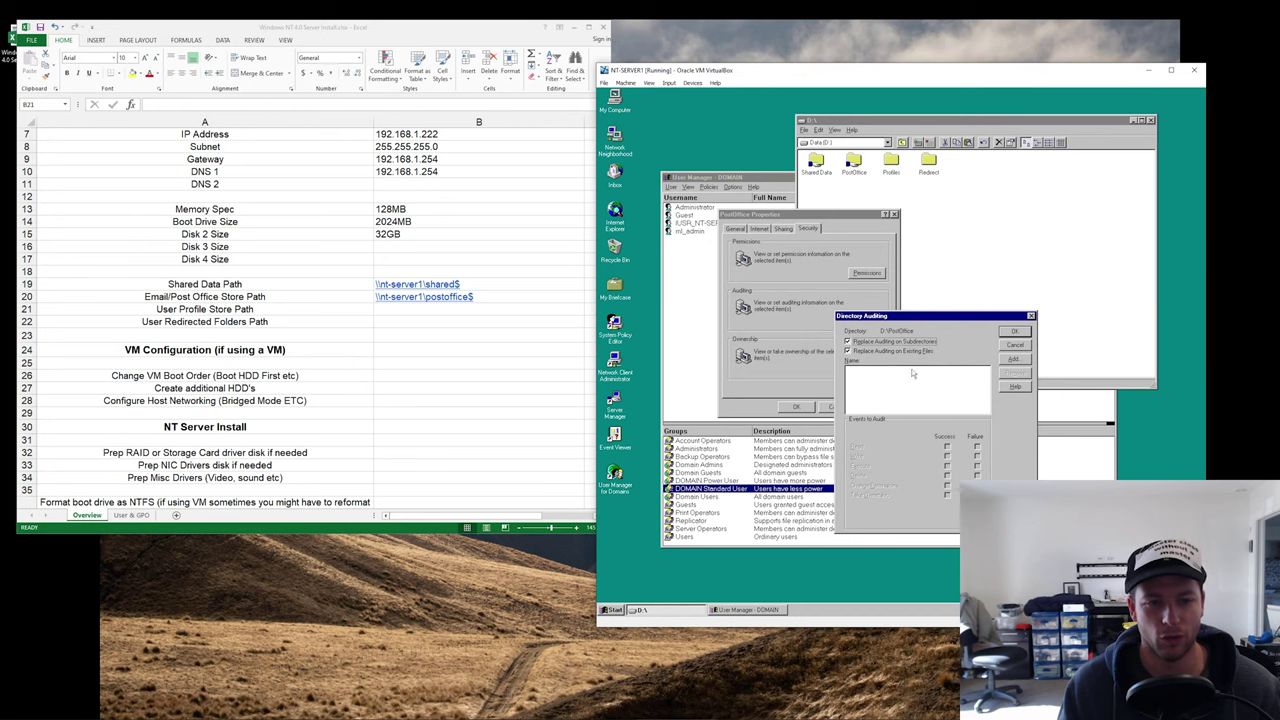
{"action": "left_click", "coordinate": [1012, 362]}
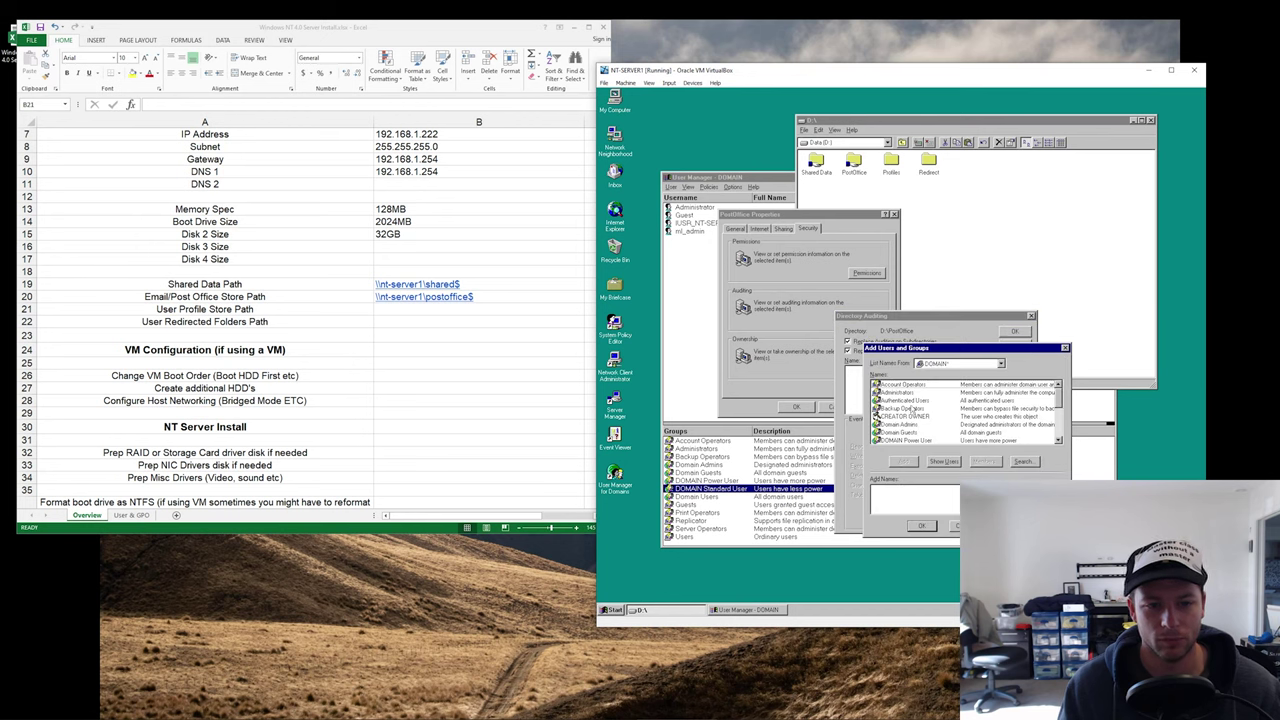
{"action": "scroll", "coordinate": [913, 410], "scroll_direction": "down", "scroll_amount": 3}
{"action": "double_click", "coordinate": [910, 420]}
{"action": "key", "text": "Return"}
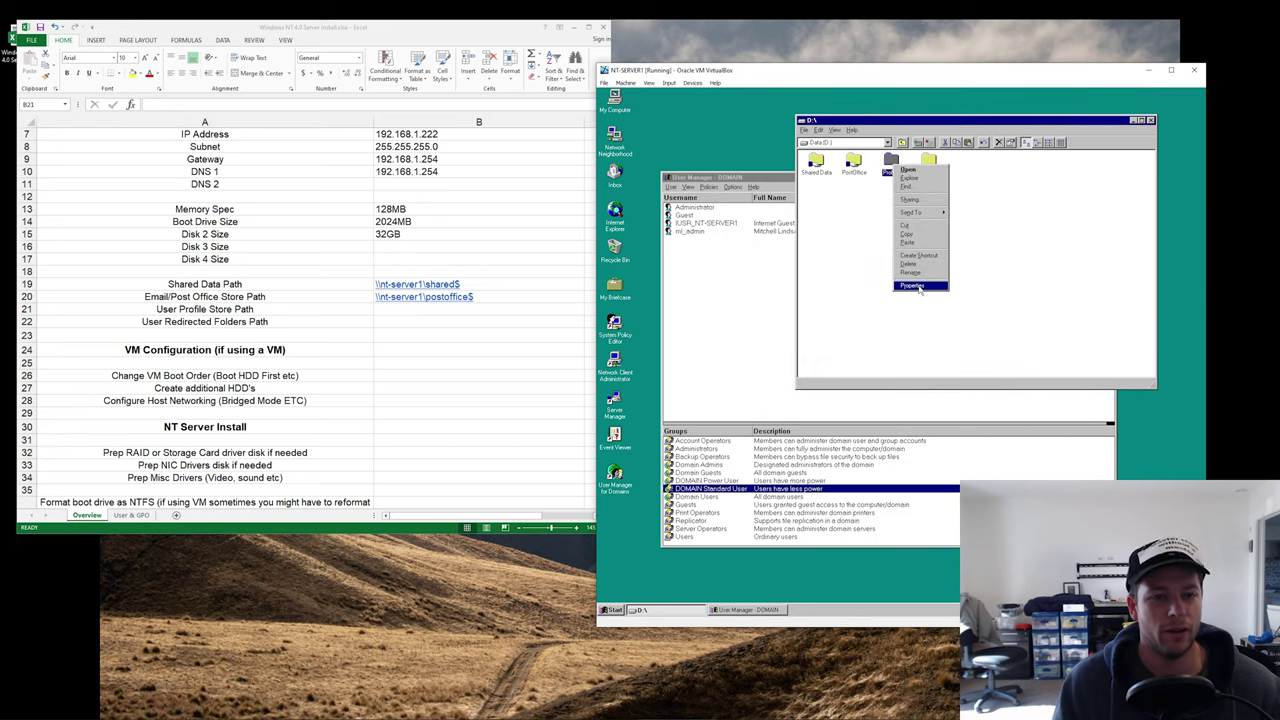
Share the Profiles folder under the hidden name Profiles$
{"action": "left_click", "coordinate": [912, 286]}
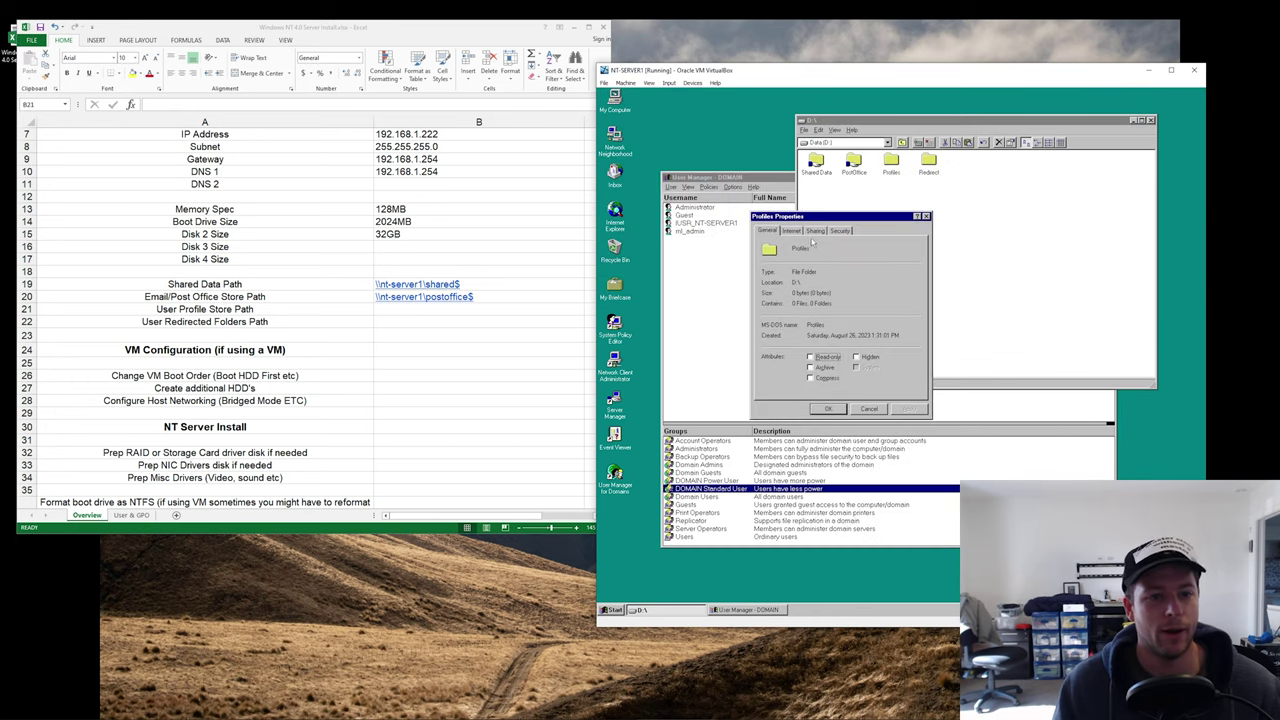
{"action": "left_click", "coordinate": [815, 231]}
{"action": "left_click", "coordinate": [769, 255]}
{"action": "type", "text": "$"}
Grant Domain Users Change access in the Profiles$ share permissions
{"action": "left_click", "coordinate": [790, 339]}
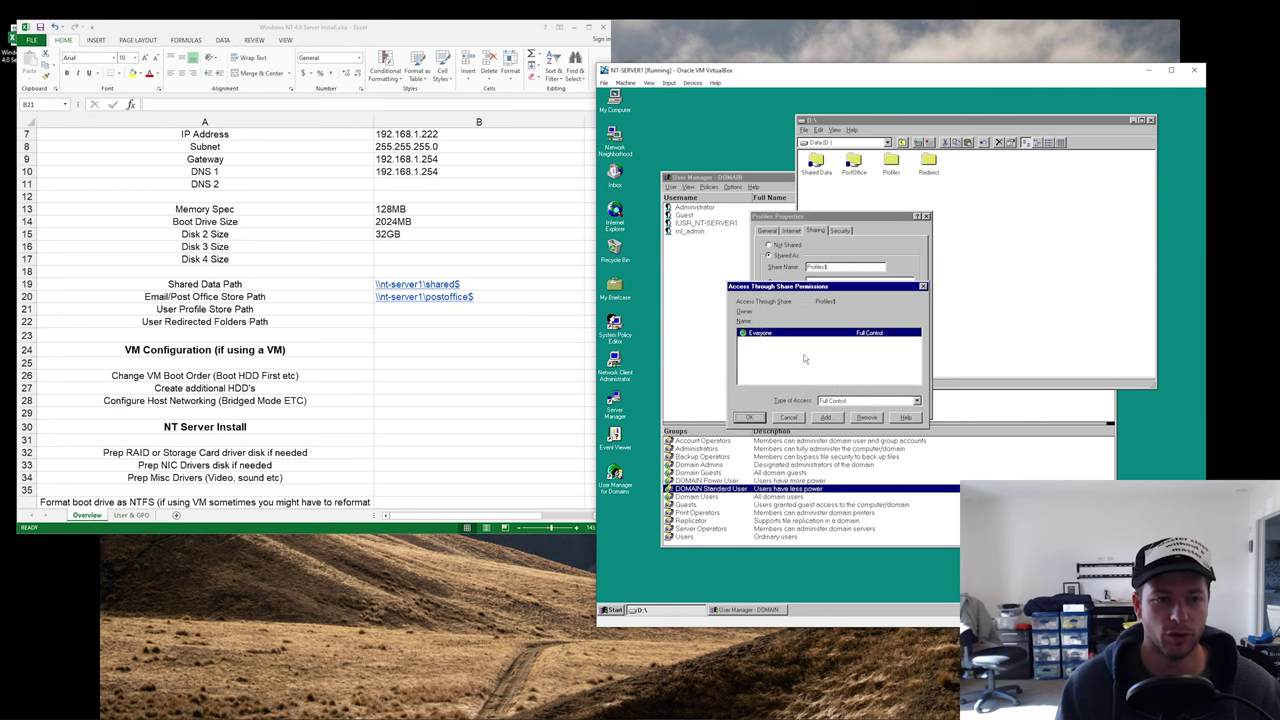
{"action": "left_click", "coordinate": [826, 417]}
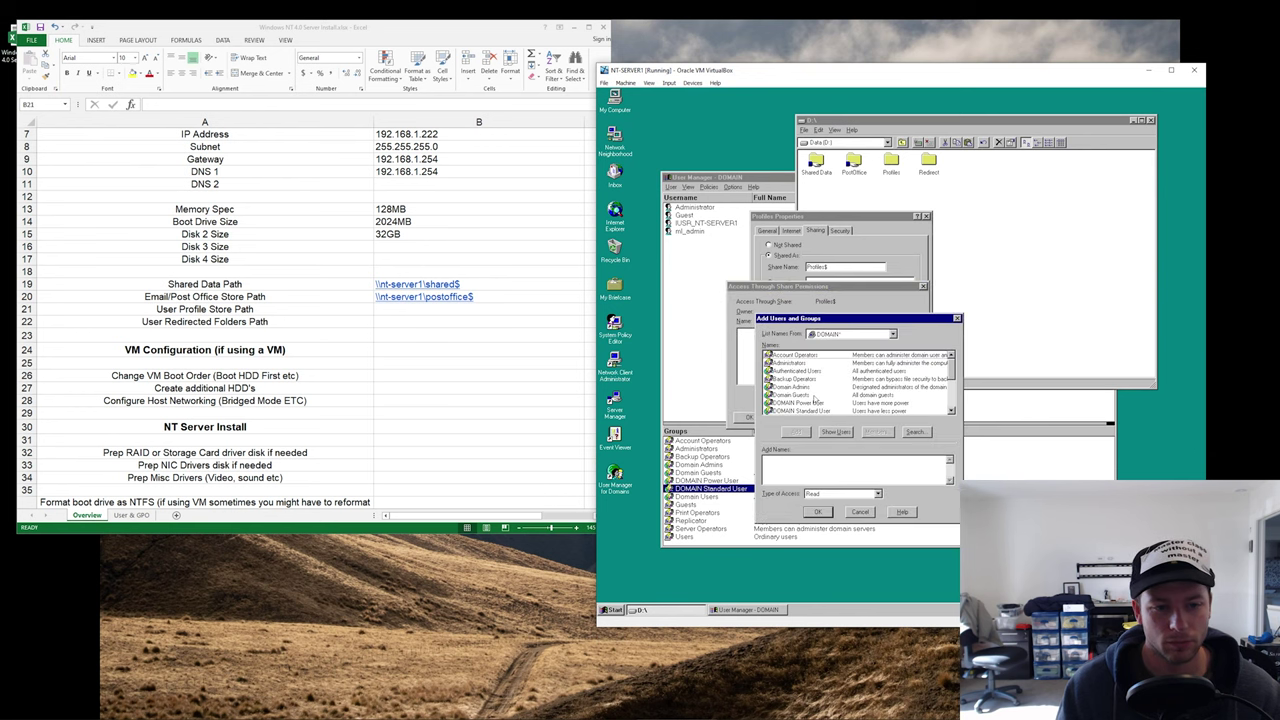
{"action": "left_click", "coordinate": [806, 387]}
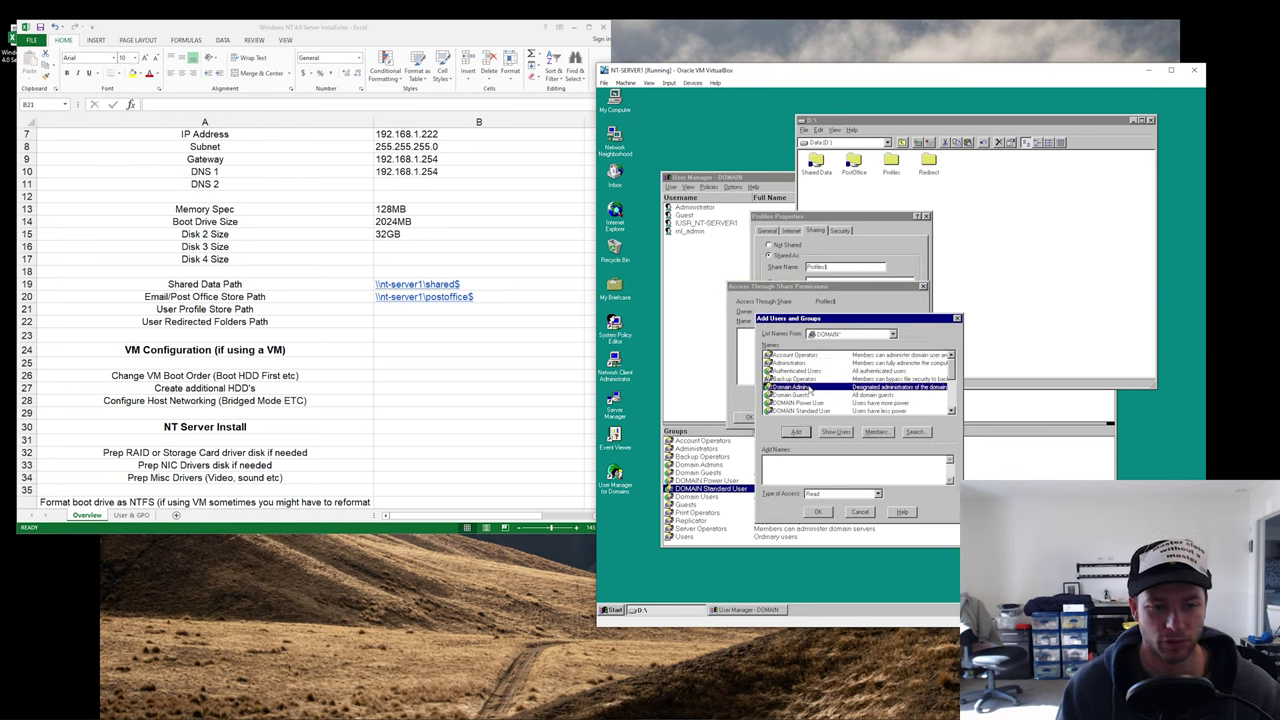
{"action": "scroll", "coordinate": [812, 398], "scroll_direction": "down", "scroll_amount": 1}
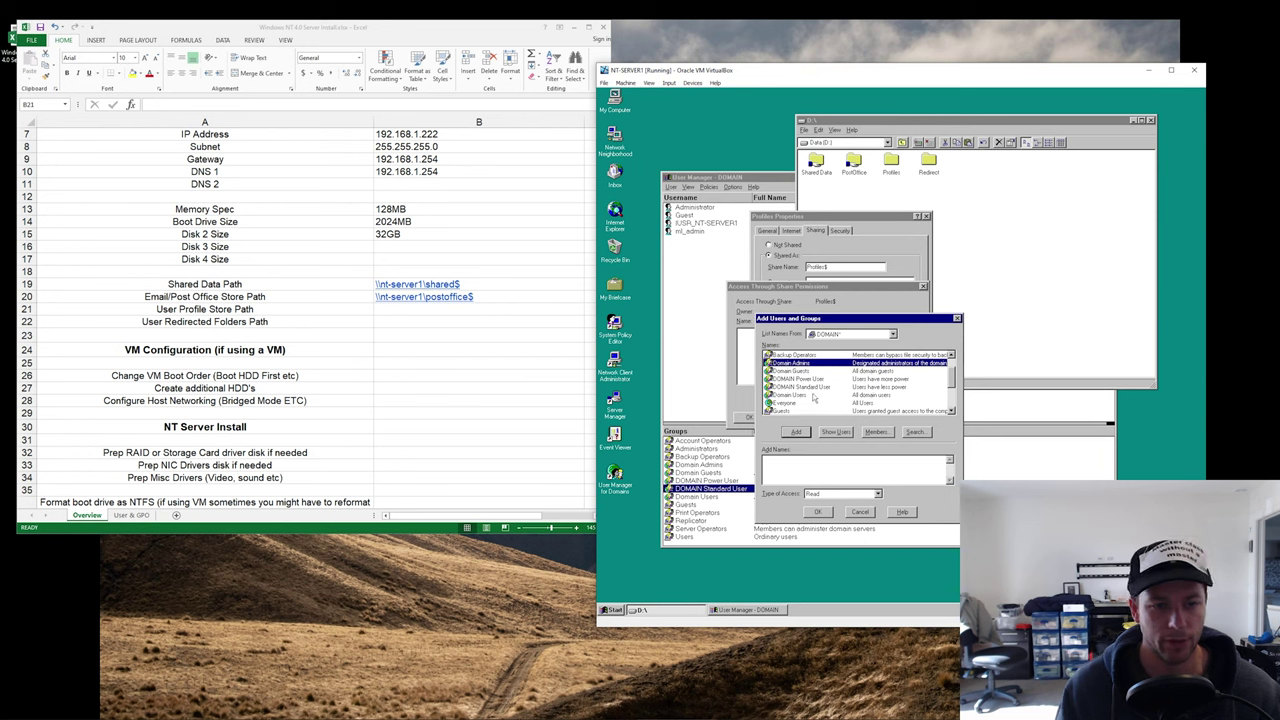
{"action": "left_click", "coordinate": [801, 403]}
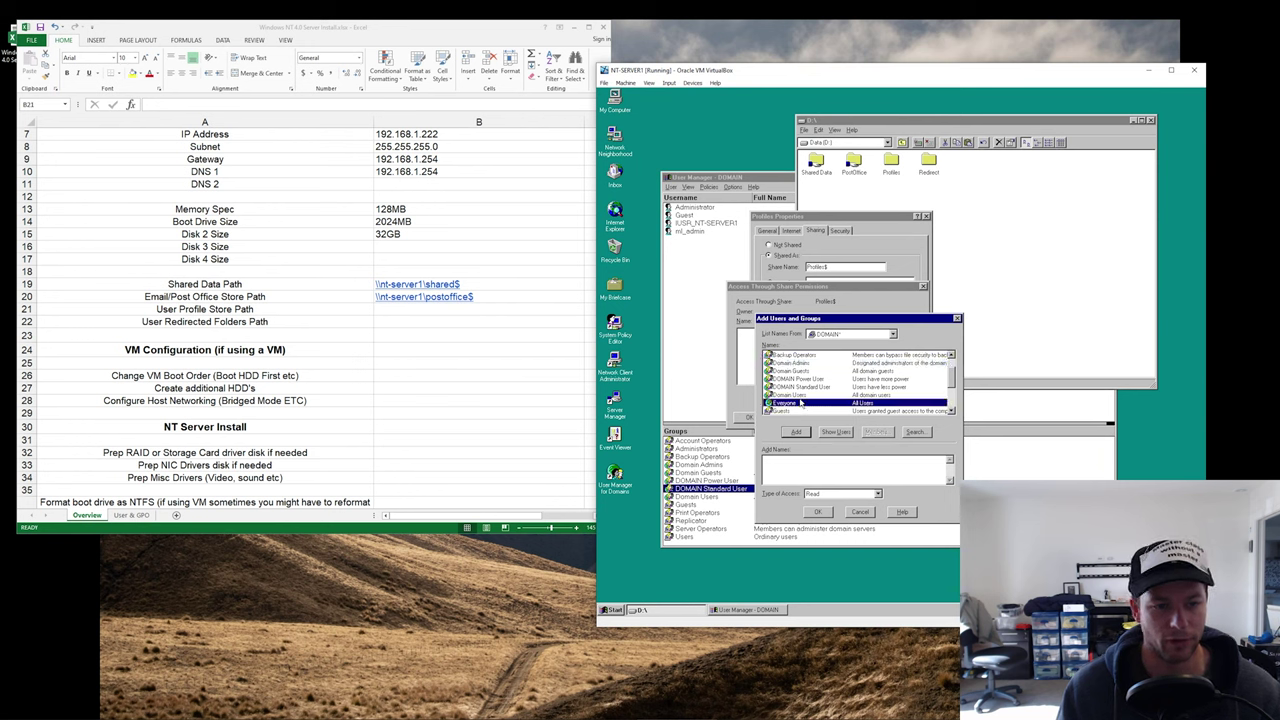
{"action": "left_click", "coordinate": [797, 395]}
{"action": "left_click", "coordinate": [850, 494]}
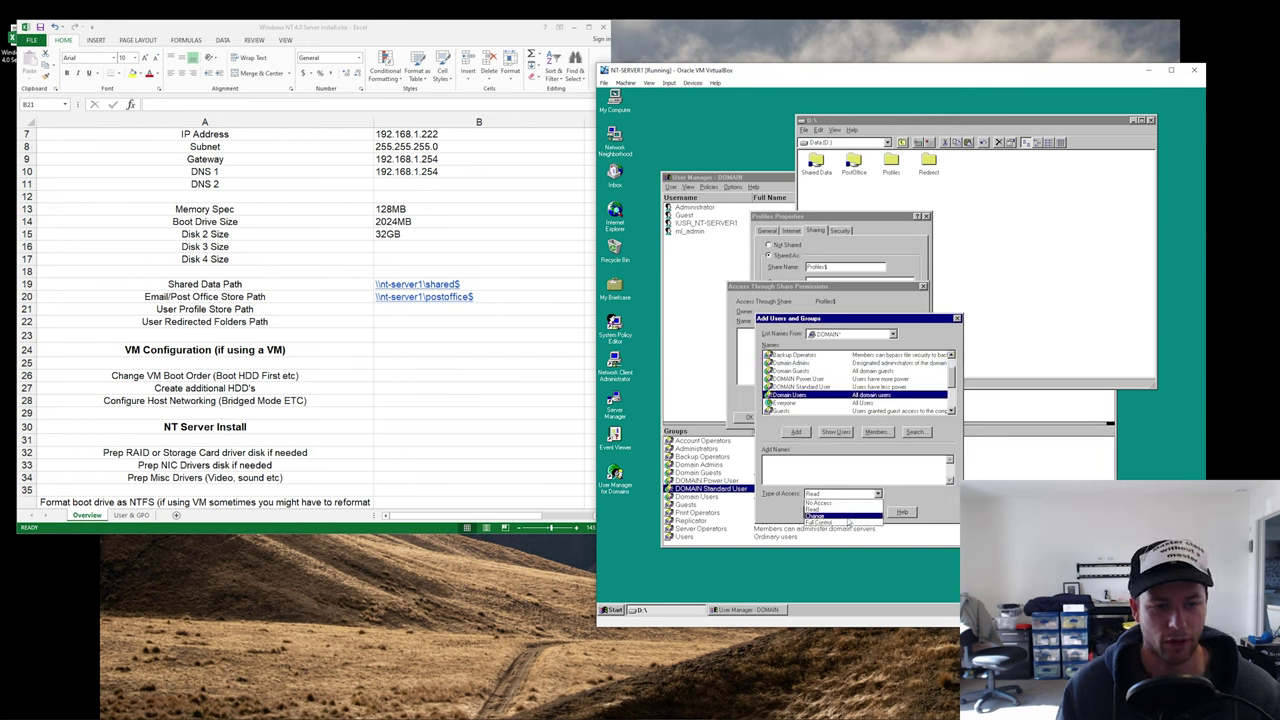
{"action": "left_click", "coordinate": [848, 516]}
{"action": "left_click", "coordinate": [797, 432]}
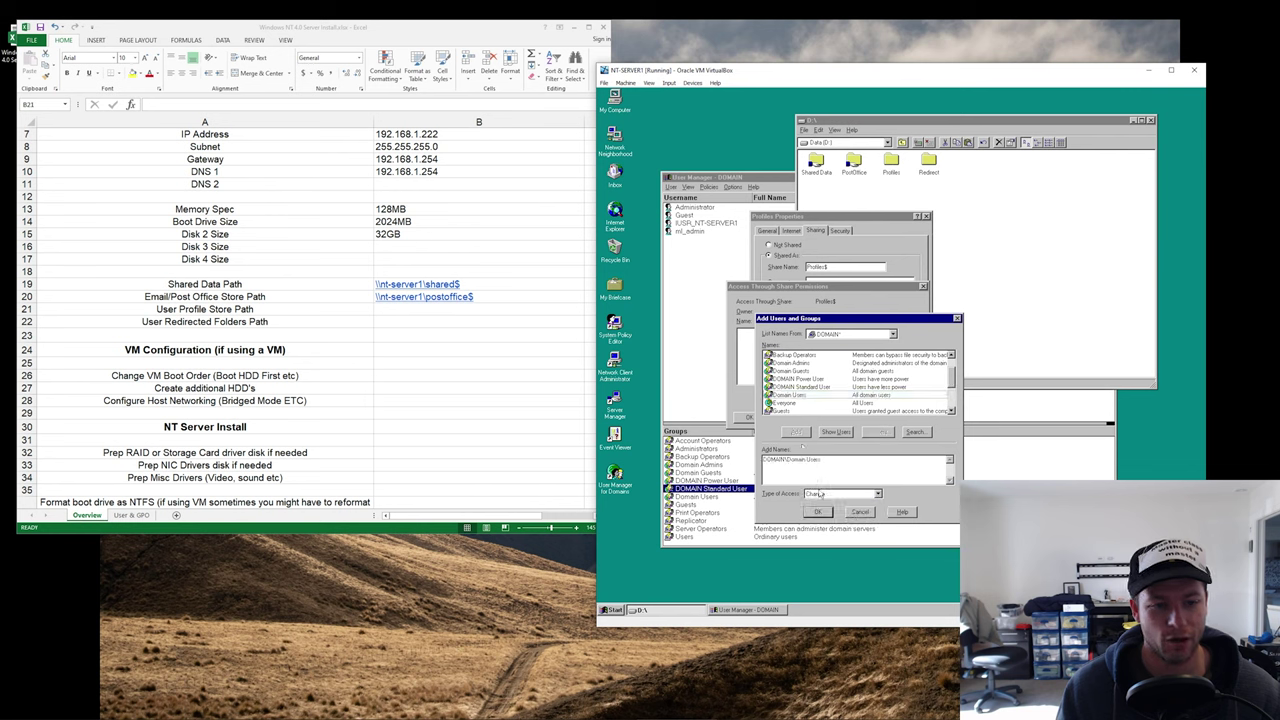
{"action": "left_click", "coordinate": [818, 512]}
Apply the Profiles$ sharing settings and accept the MS-DOS share-name warning
{"action": "left_click", "coordinate": [825, 416]}
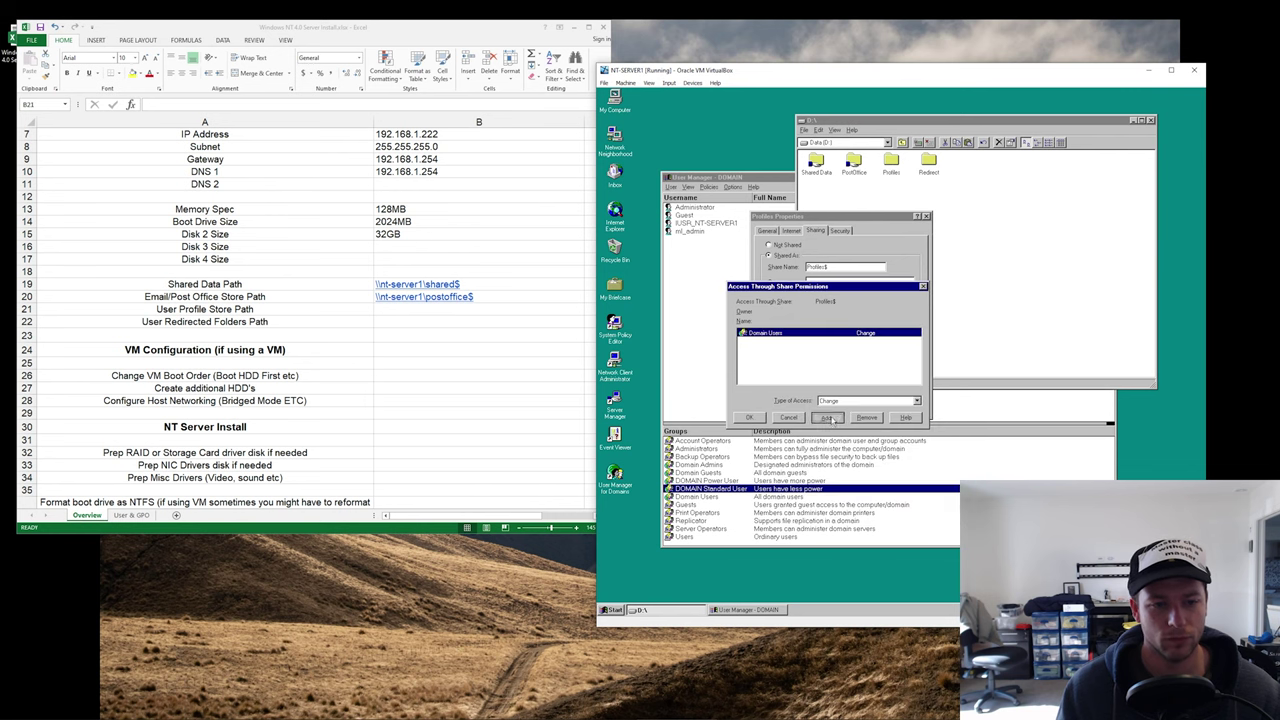
{"action": "left_click", "coordinate": [805, 389]}
{"action": "left_click", "coordinate": [848, 494]}
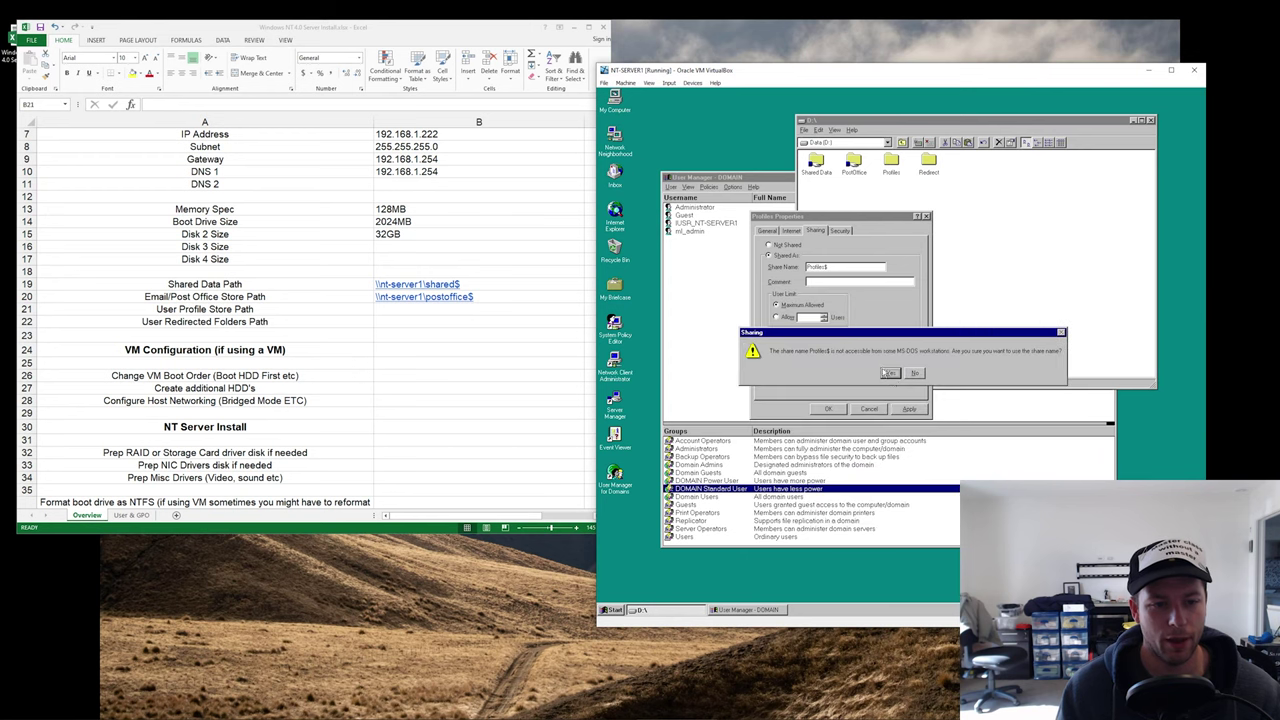
{"action": "left_click", "coordinate": [889, 372]}
Add Domain Users with Change access to the Profiles folder's NTFS permissions
{"action": "left_click", "coordinate": [840, 231]}
{"action": "left_click", "coordinate": [898, 276]}
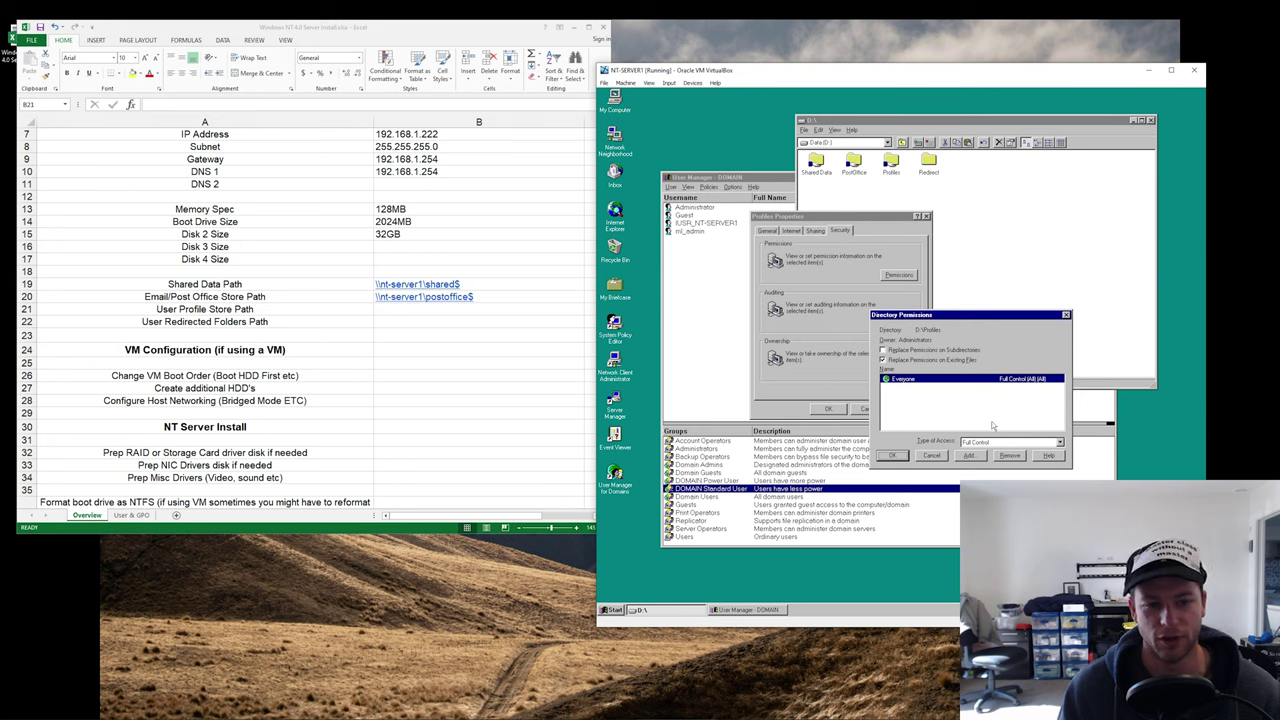
{"action": "left_click", "coordinate": [979, 459]}
{"action": "scroll", "coordinate": [959, 426], "scroll_direction": "down", "scroll_amount": 1}
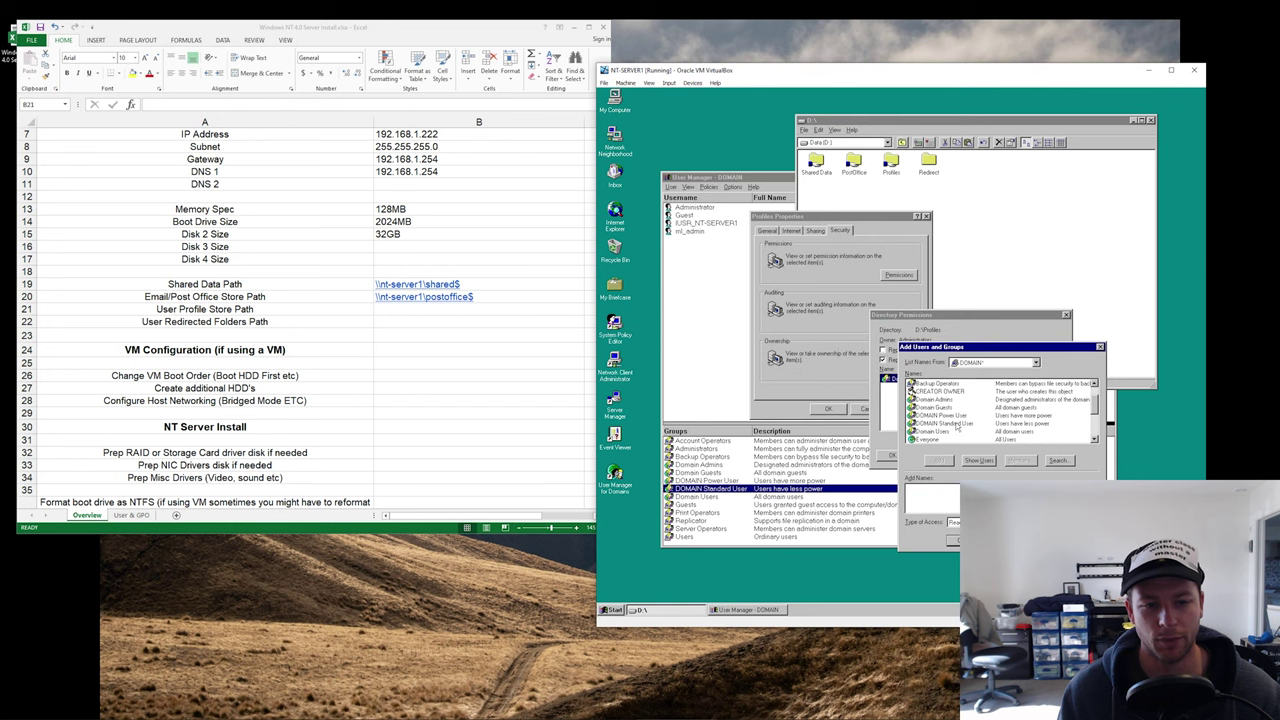
{"action": "left_click", "coordinate": [945, 432]}
{"action": "left_click", "coordinate": [950, 462]}
{"action": "left_click", "coordinate": [953, 541]}
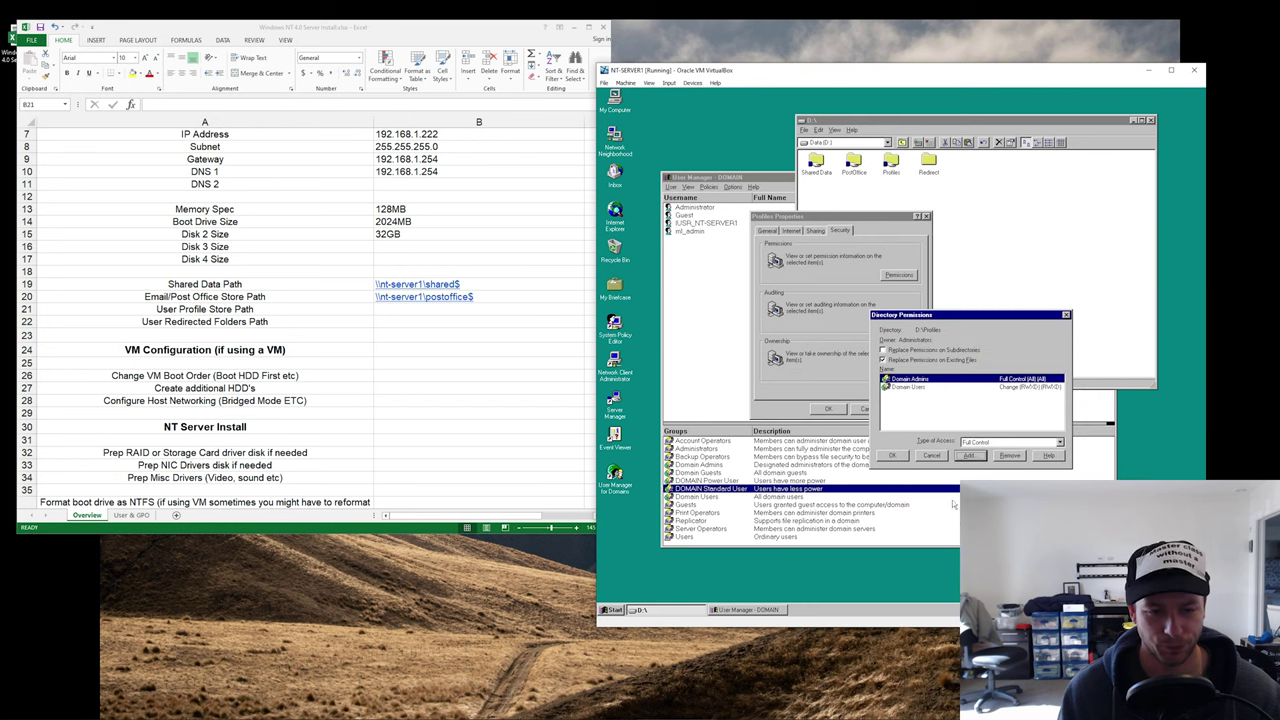
{"action": "left_click", "coordinate": [892, 456]}
Confirm auditing for the Profiles folder, including subdirectories, and close its properties
{"action": "left_click", "coordinate": [898, 322]}
{"action": "left_click", "coordinate": [1046, 333]}
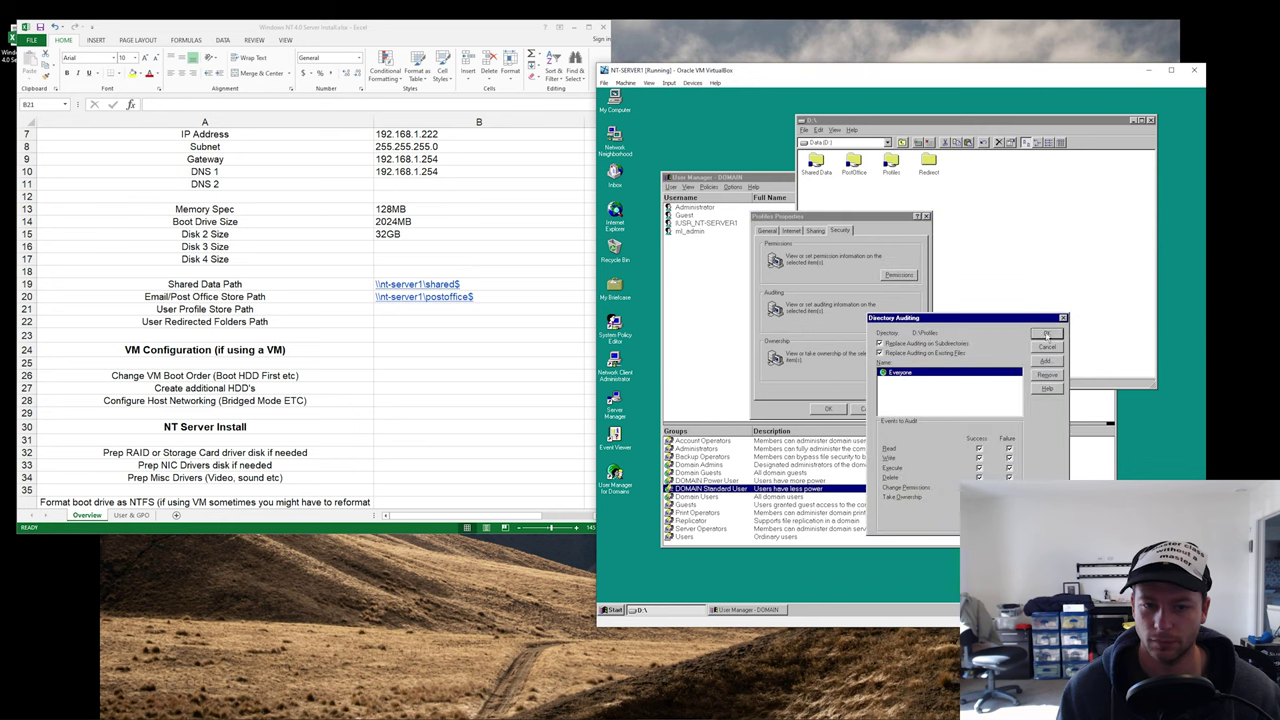
{"action": "left_click", "coordinate": [954, 439]}
{"action": "left_click", "coordinate": [830, 409]}
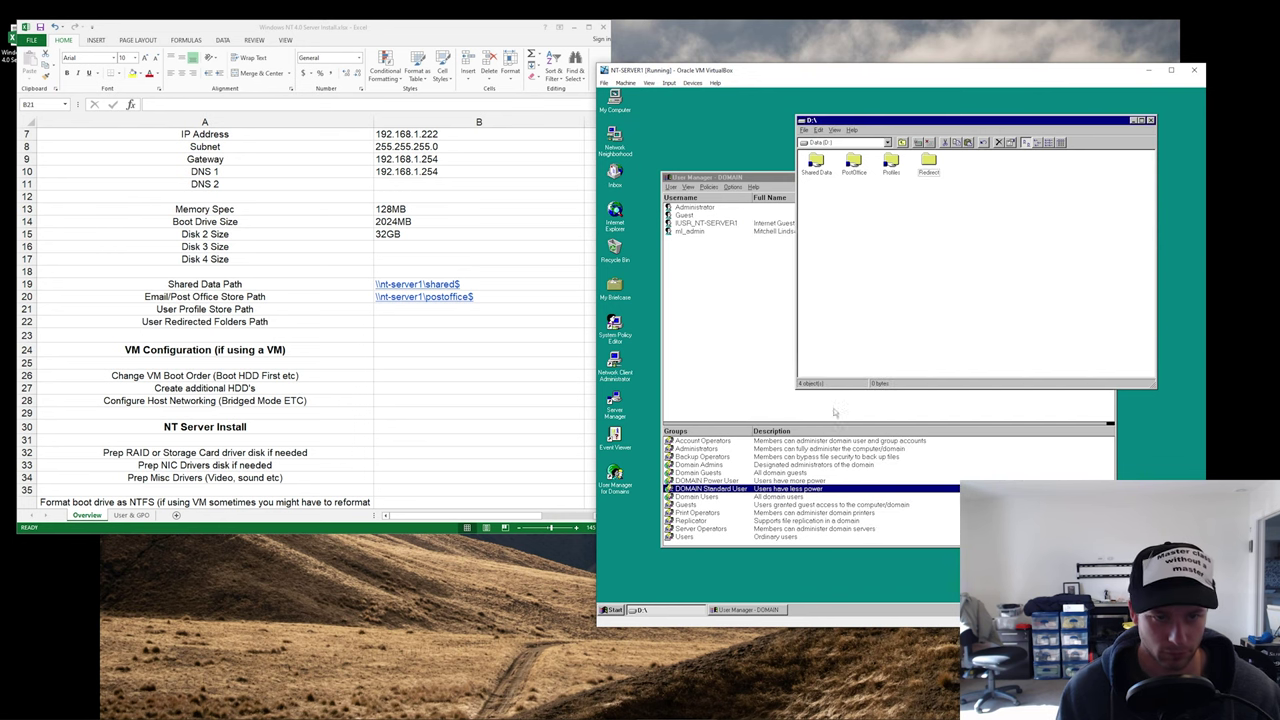
Share the Redirect folder under the hidden name Redirect$
{"action": "right_click", "coordinate": [930, 172]}
{"action": "left_click", "coordinate": [950, 295]}
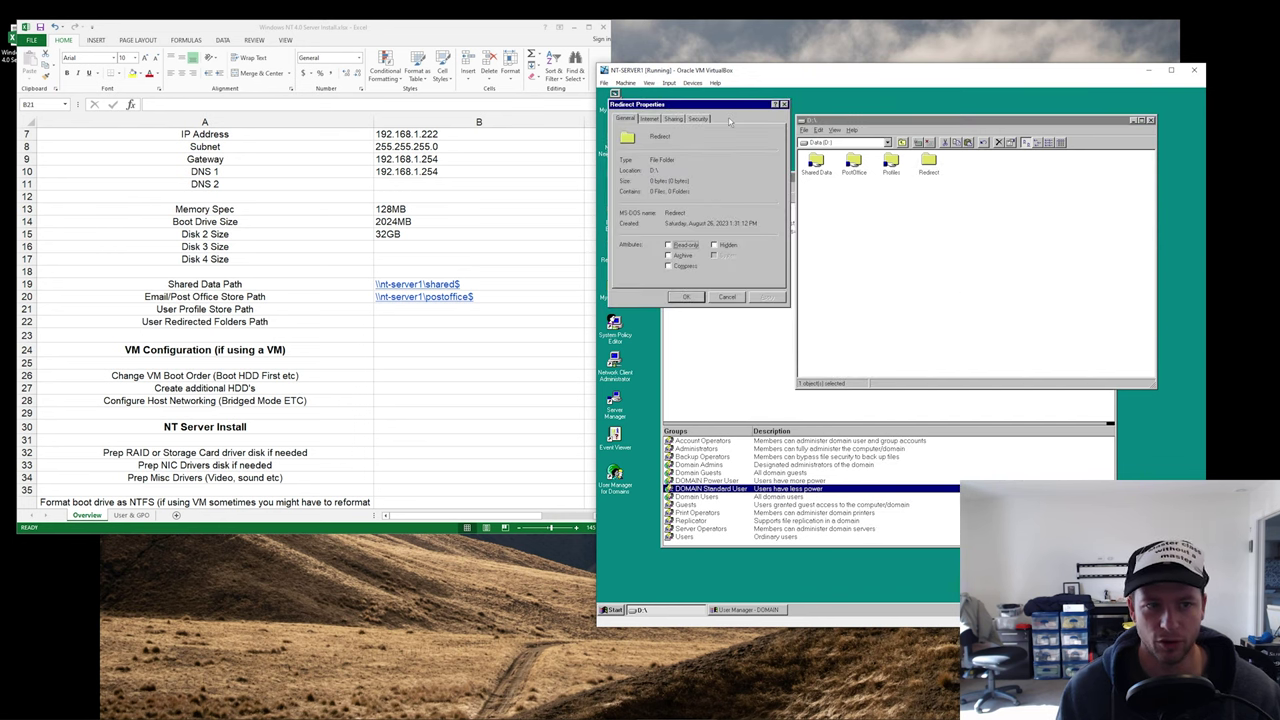
{"action": "left_click", "coordinate": [673, 119]}
{"action": "left_click", "coordinate": [642, 143]}
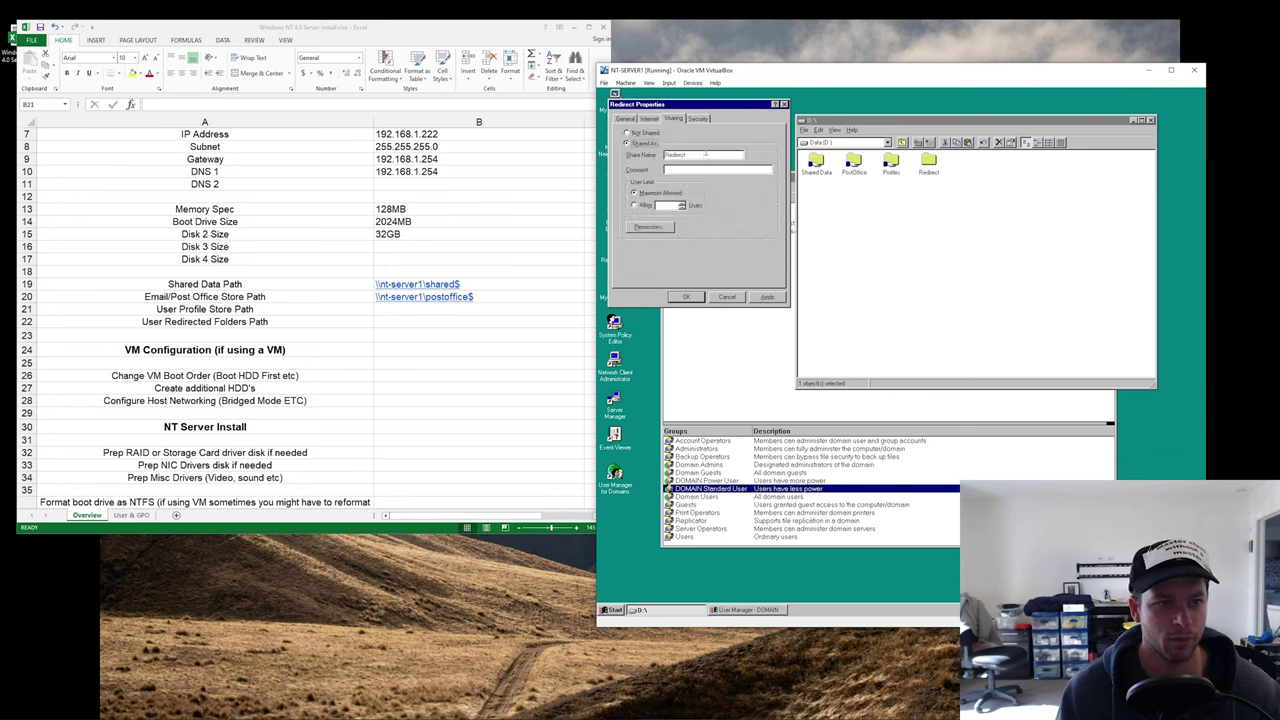
{"action": "type", "text": "$"}
Add Domain Admins to the Redirect$ share permissions with Full Control
{"action": "left_click", "coordinate": [648, 226]}
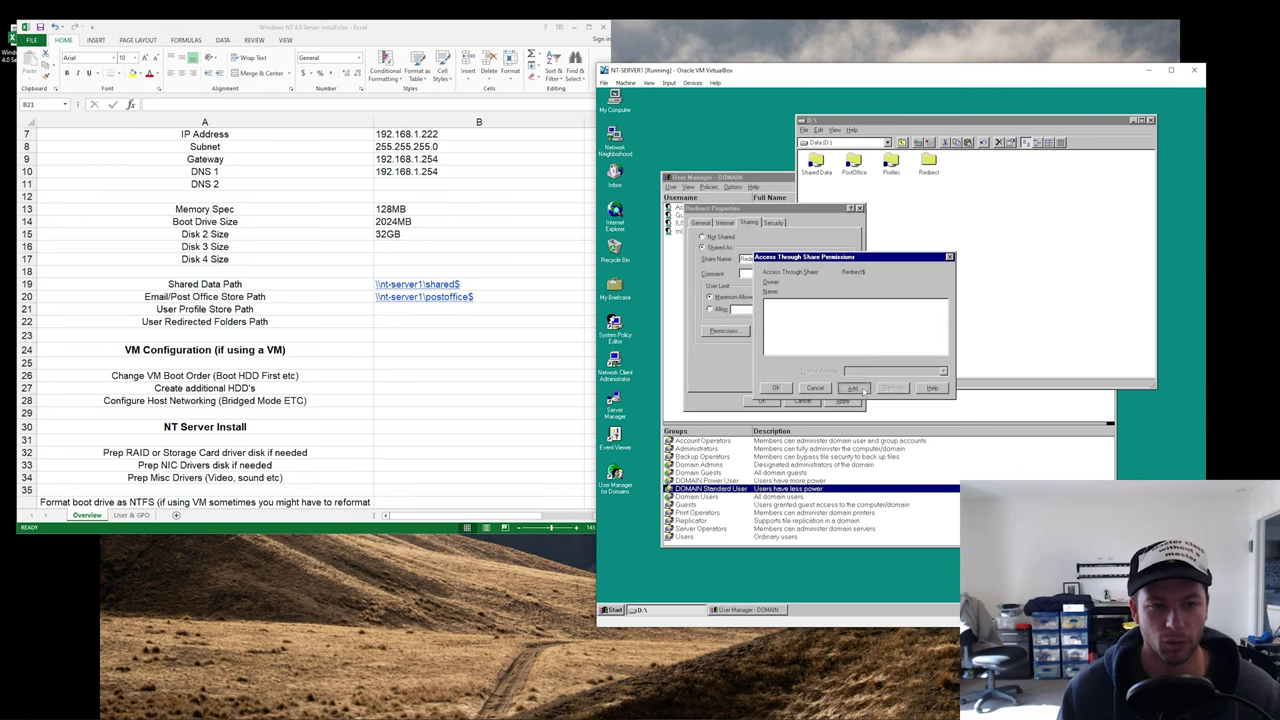
{"action": "left_click", "coordinate": [850, 385]}
{"action": "left_click", "coordinate": [818, 357]}
{"action": "left_click", "coordinate": [820, 402]}
{"action": "left_click", "coordinate": [862, 466]}
{"action": "left_click", "coordinate": [855, 493]}
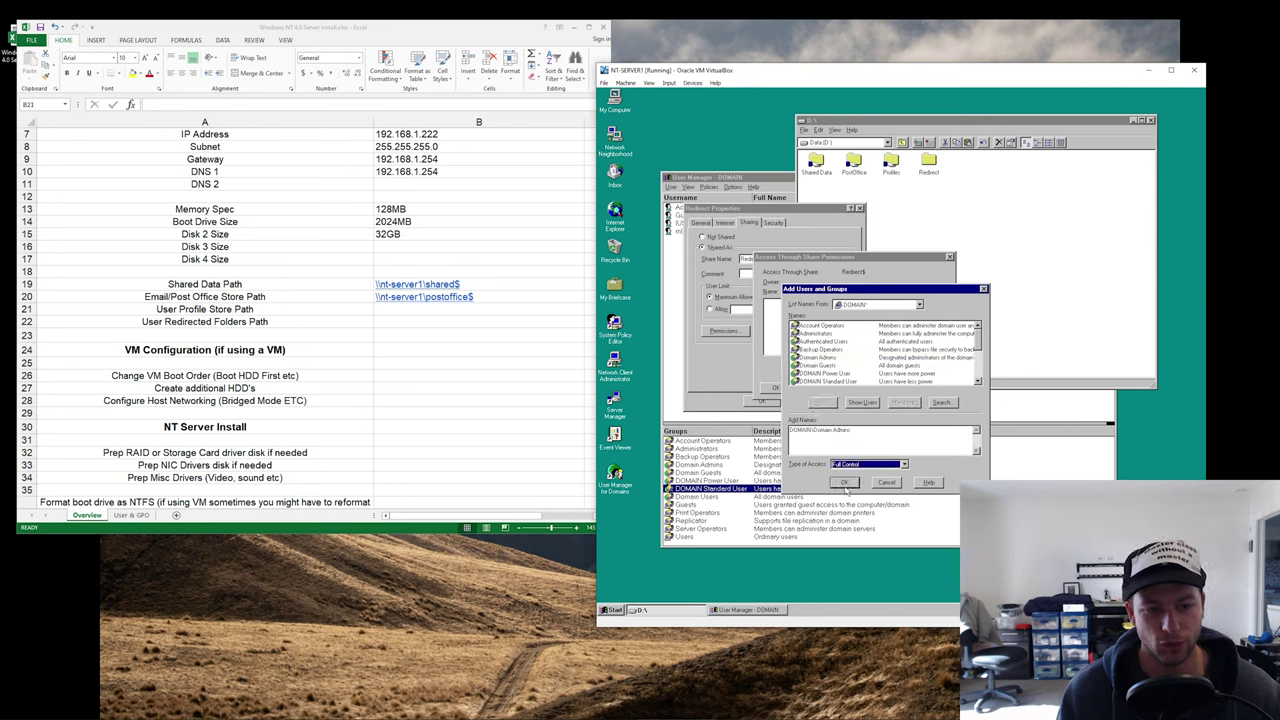
{"action": "left_click", "coordinate": [846, 482]}
Add Domain Users with Change access to the Redirect$ share and apply the permissions
{"action": "left_click", "coordinate": [852, 388]}
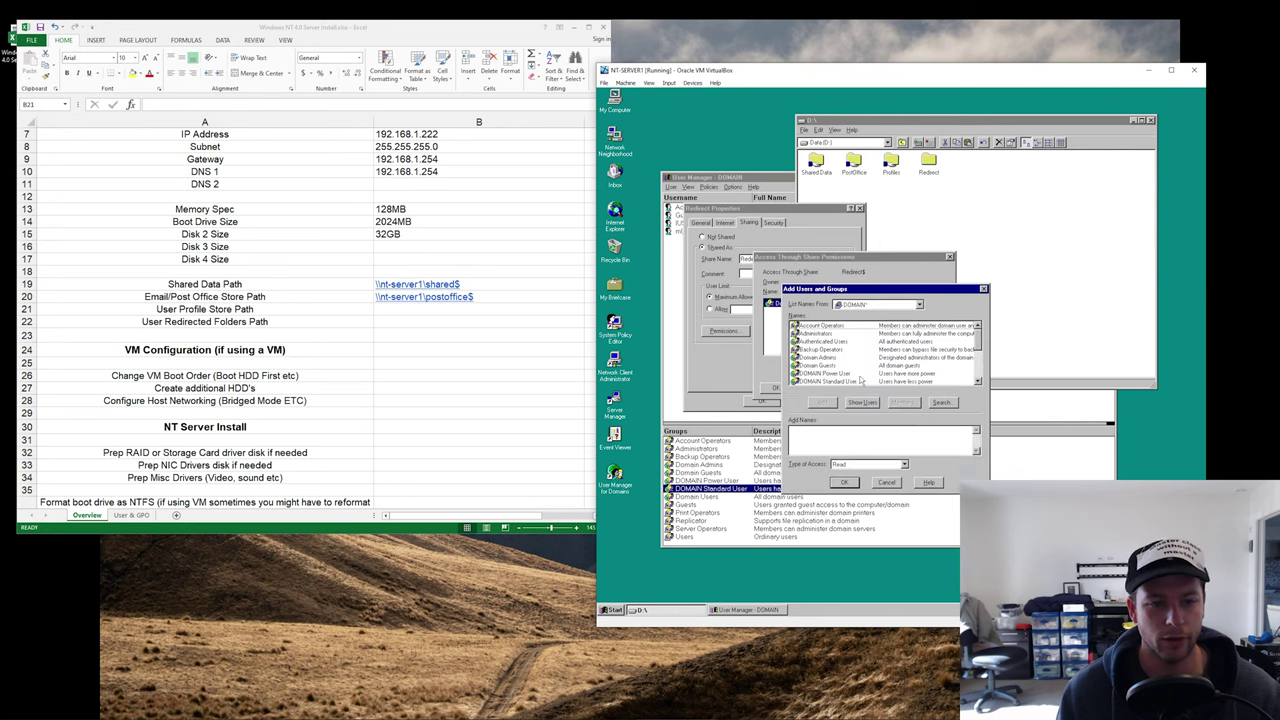
{"action": "left_click", "coordinate": [834, 341]}
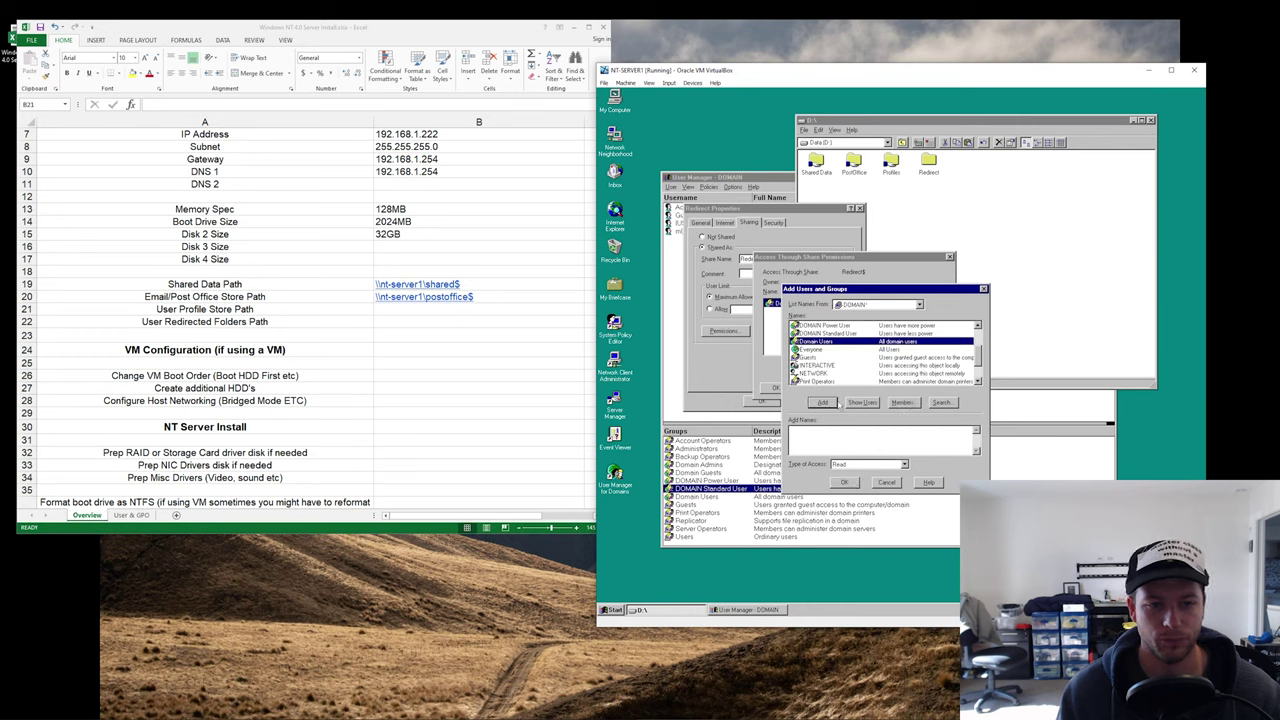
{"action": "left_click", "coordinate": [830, 402]}
{"action": "left_click", "coordinate": [868, 464]}
{"action": "left_click", "coordinate": [845, 485]}
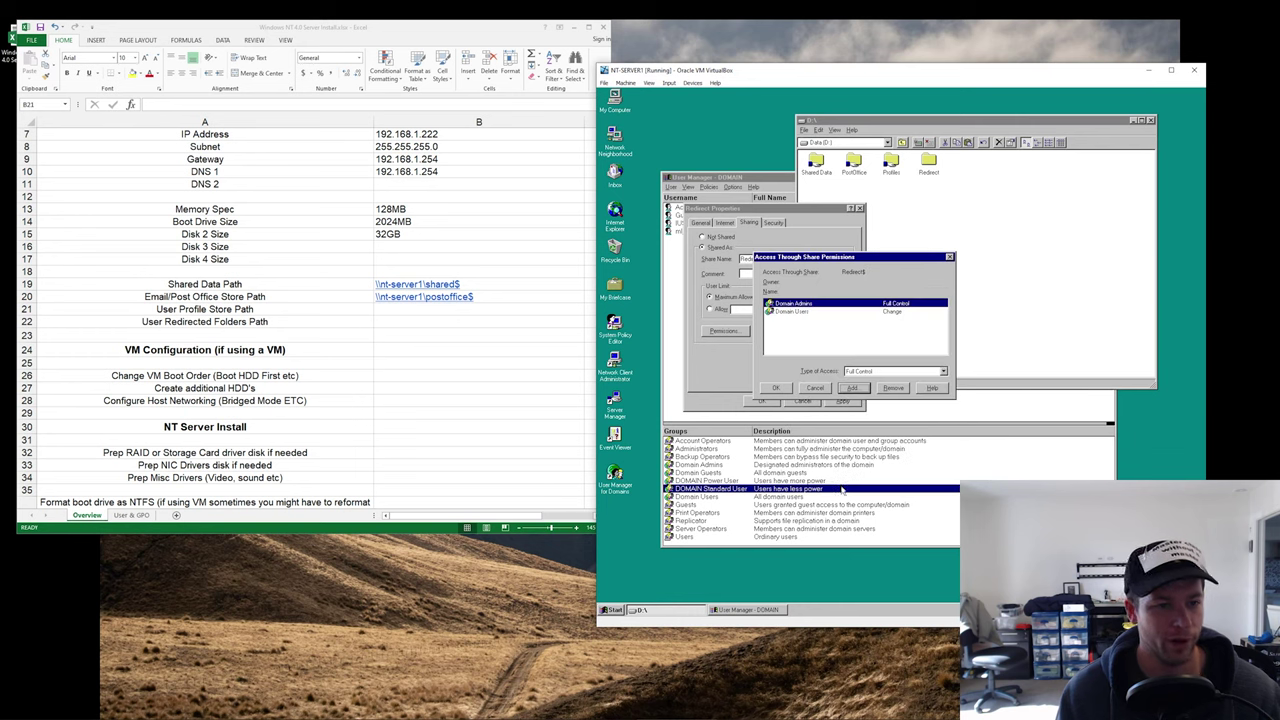
{"action": "left_click", "coordinate": [790, 390]}
{"action": "left_click", "coordinate": [773, 222]}
{"action": "left_click", "coordinate": [833, 267]}
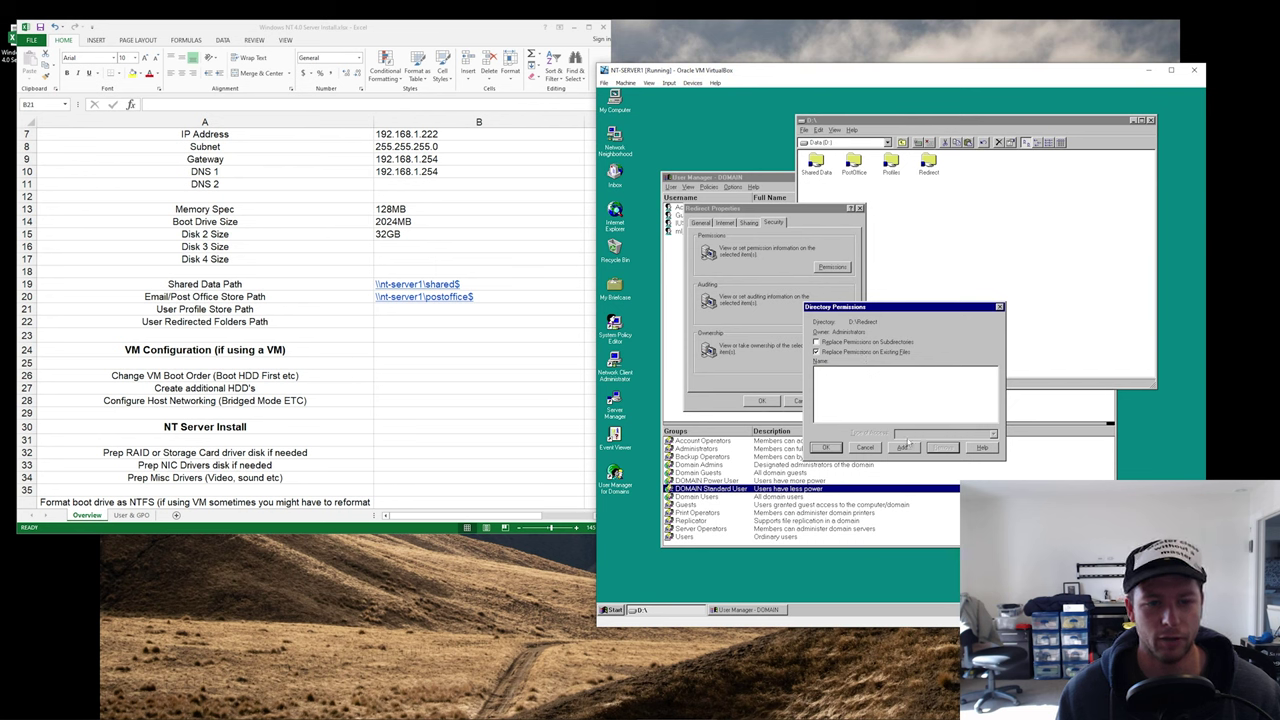
Give Domain Admins Full Control in the D:\Redirect folder permissions
{"action": "left_click", "coordinate": [904, 448]}
{"action": "scroll", "coordinate": [900, 420], "scroll_direction": "down", "scroll_amount": 2}
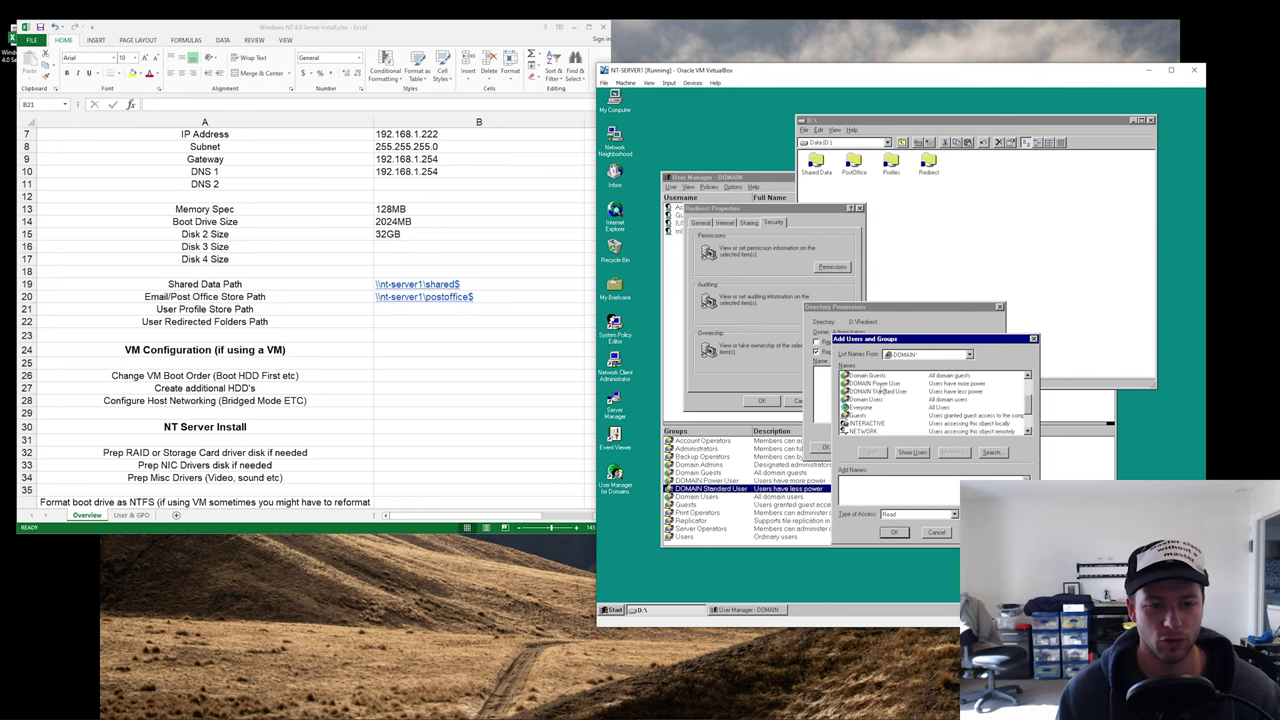
{"action": "scroll", "coordinate": [879, 400], "scroll_direction": "up", "scroll_amount": 1}
{"action": "left_click", "coordinate": [877, 392]}
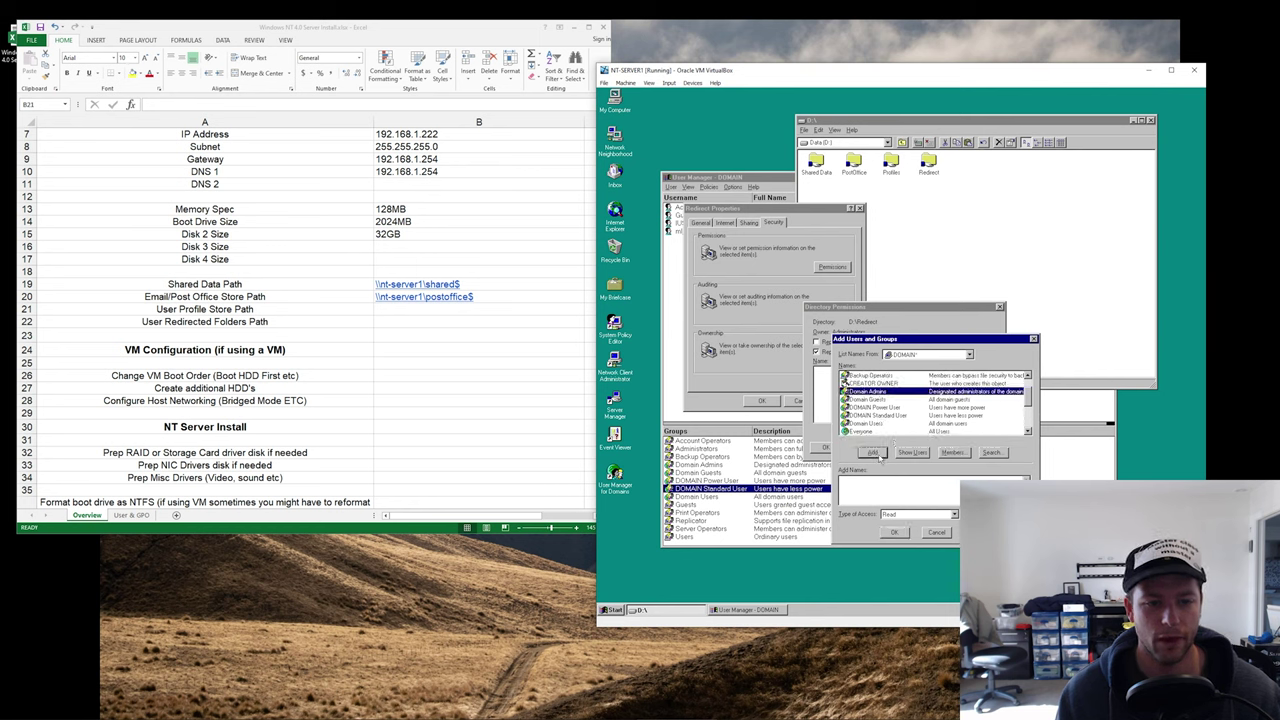
{"action": "left_click", "coordinate": [920, 515]}
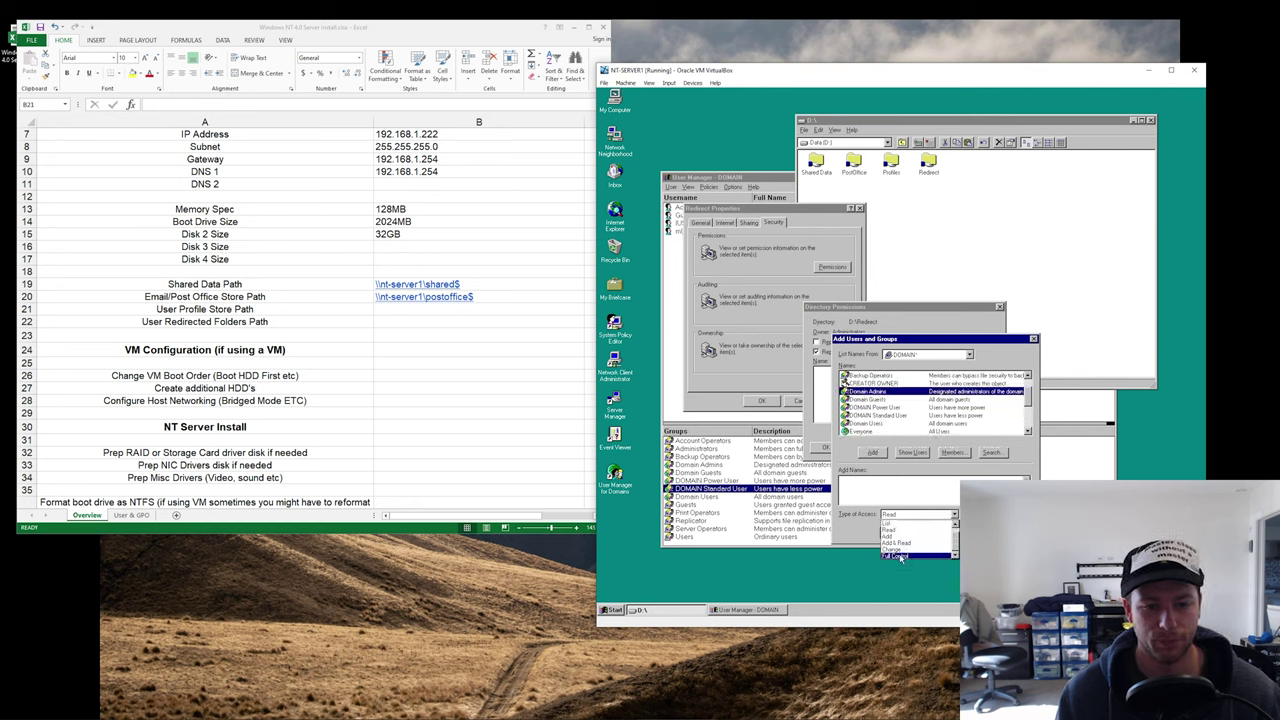
{"action": "left_click", "coordinate": [903, 558]}
{"action": "left_click", "coordinate": [874, 453]}
{"action": "left_click", "coordinate": [895, 532]}
Add Domain Users to the D:\Redirect folder permissions with their access level
{"action": "left_click", "coordinate": [904, 445]}
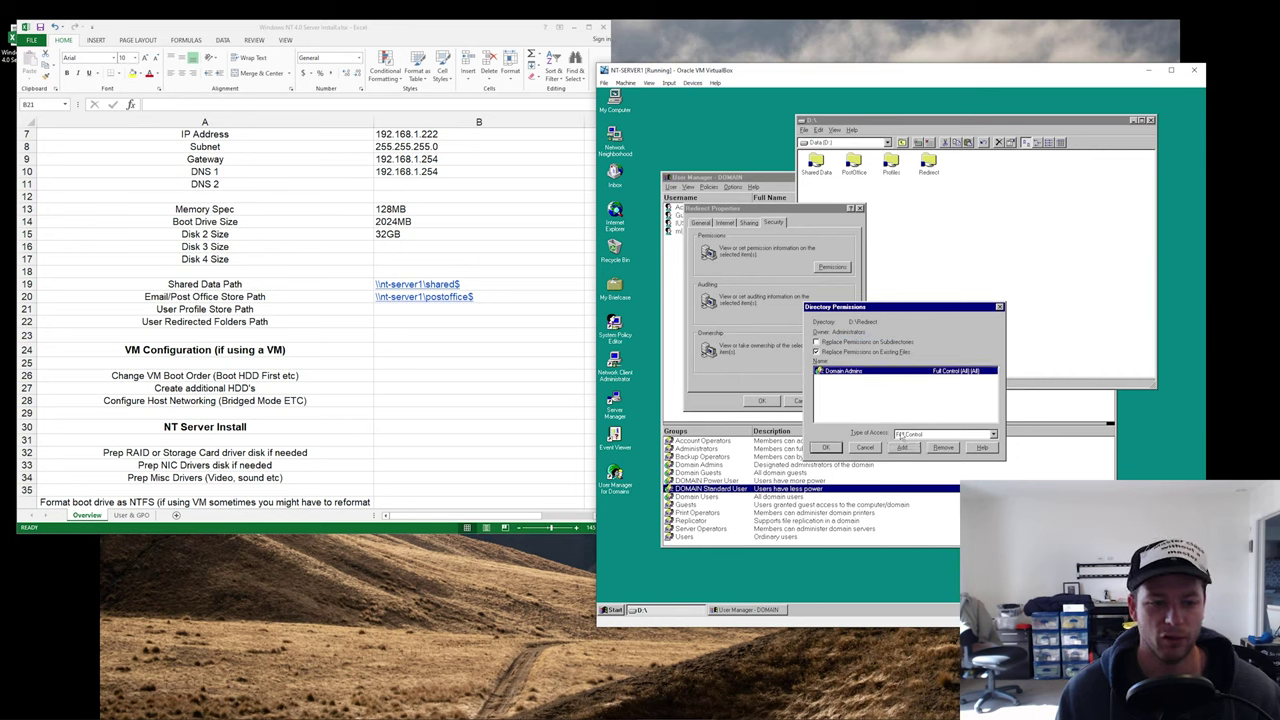
{"action": "scroll", "coordinate": [886, 425], "scroll_direction": "down", "scroll_amount": 2}
{"action": "left_click", "coordinate": [873, 407]}
{"action": "left_click", "coordinate": [866, 399]}
{"action": "left_click", "coordinate": [874, 453]}
{"action": "left_click", "coordinate": [920, 515]}
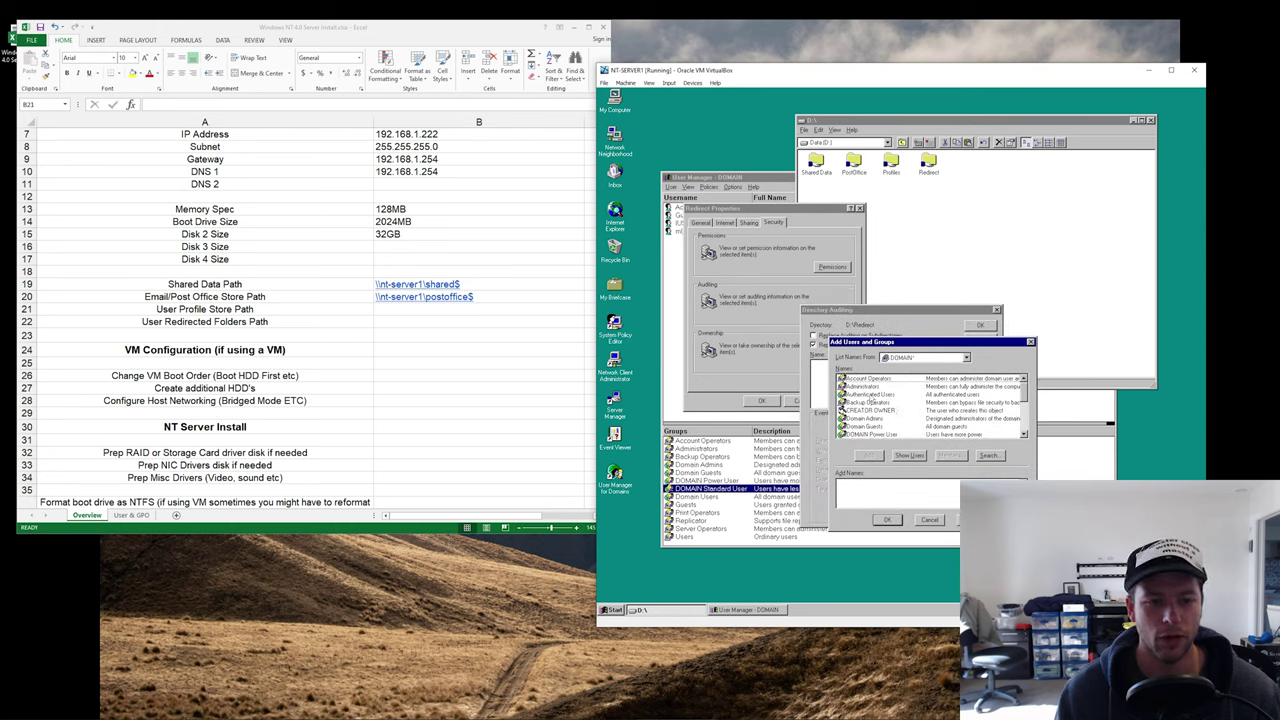
Audit Everyone on D:\Redirect with the chosen events ticked, then close the properties
{"action": "scroll", "coordinate": [870, 424], "scroll_direction": "down", "scroll_amount": 1}
{"action": "left_click", "coordinate": [865, 434]}
{"action": "left_click", "coordinate": [877, 455]}
{"action": "left_click", "coordinate": [888, 519]}
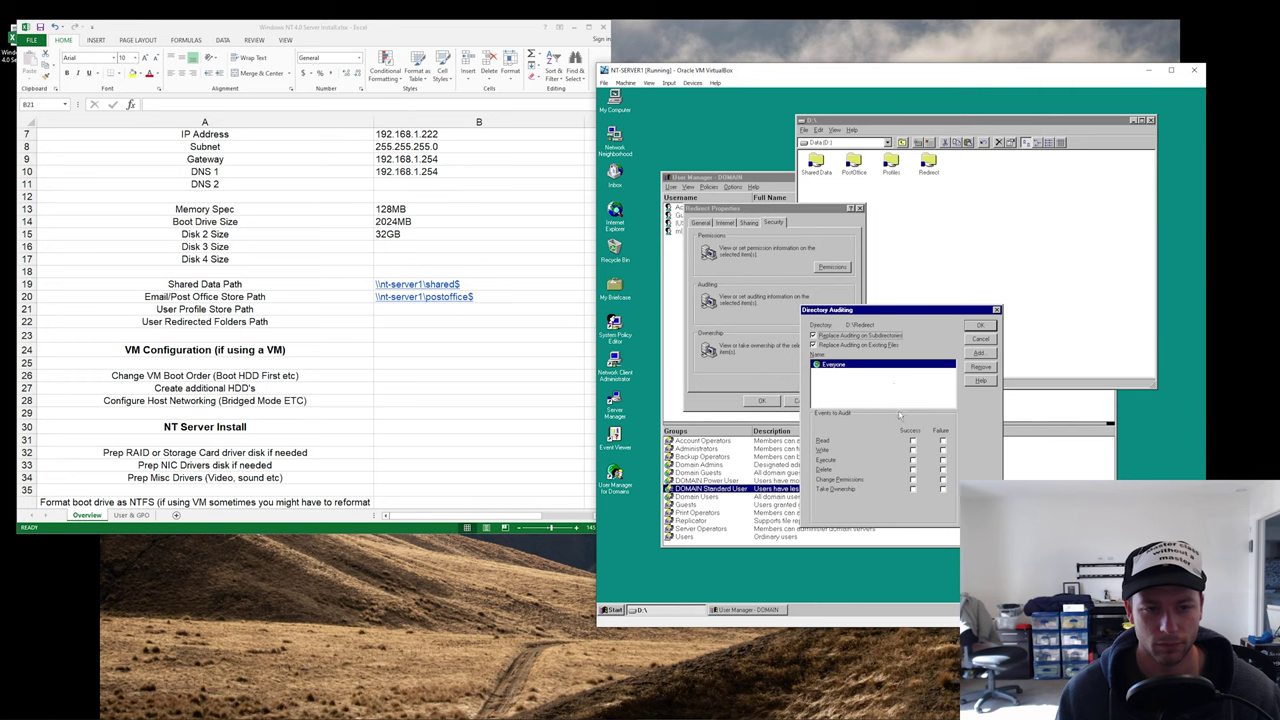
{"action": "left_click", "coordinate": [910, 448]}
{"action": "left_click", "coordinate": [943, 444]}
{"action": "left_click", "coordinate": [980, 325]}
{"action": "key", "text": "Return"}
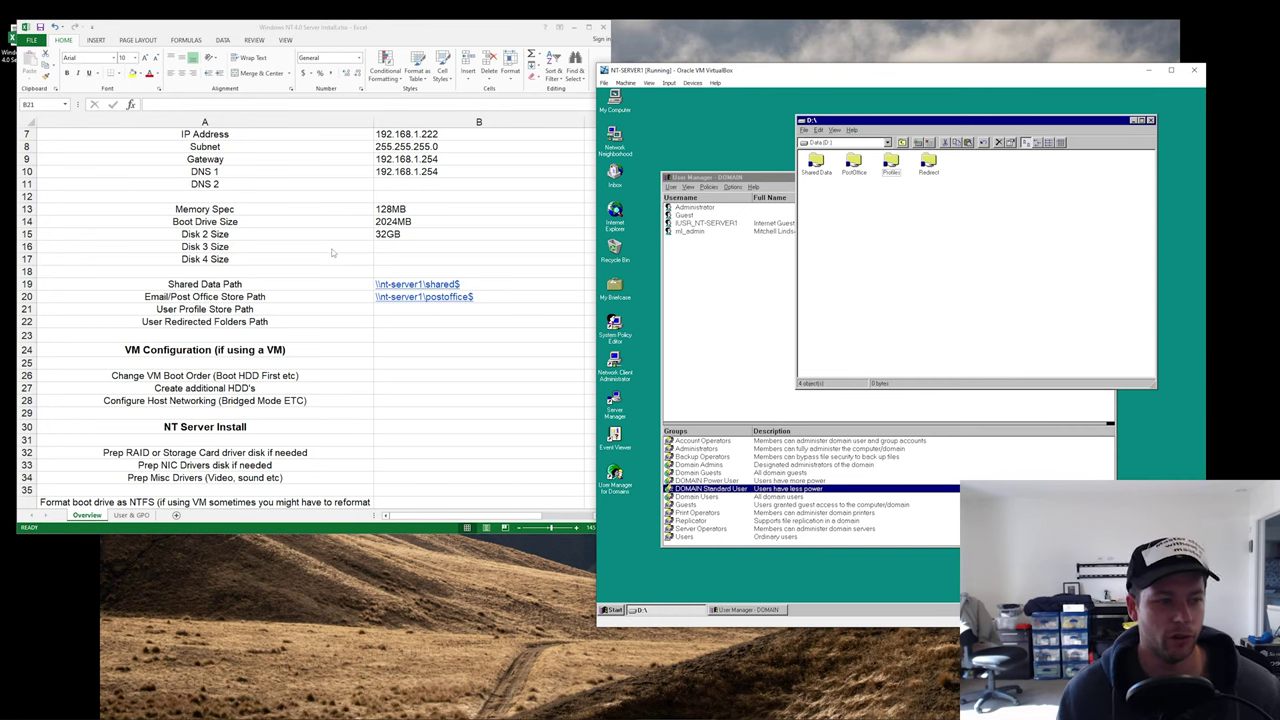
Enter \\nt-server1\profiles$ in B21 and \\nt-server1\redirect$ in B22
{"action": "scroll", "coordinate": [338, 246], "scroll_direction": "down", "scroll_amount": 3}
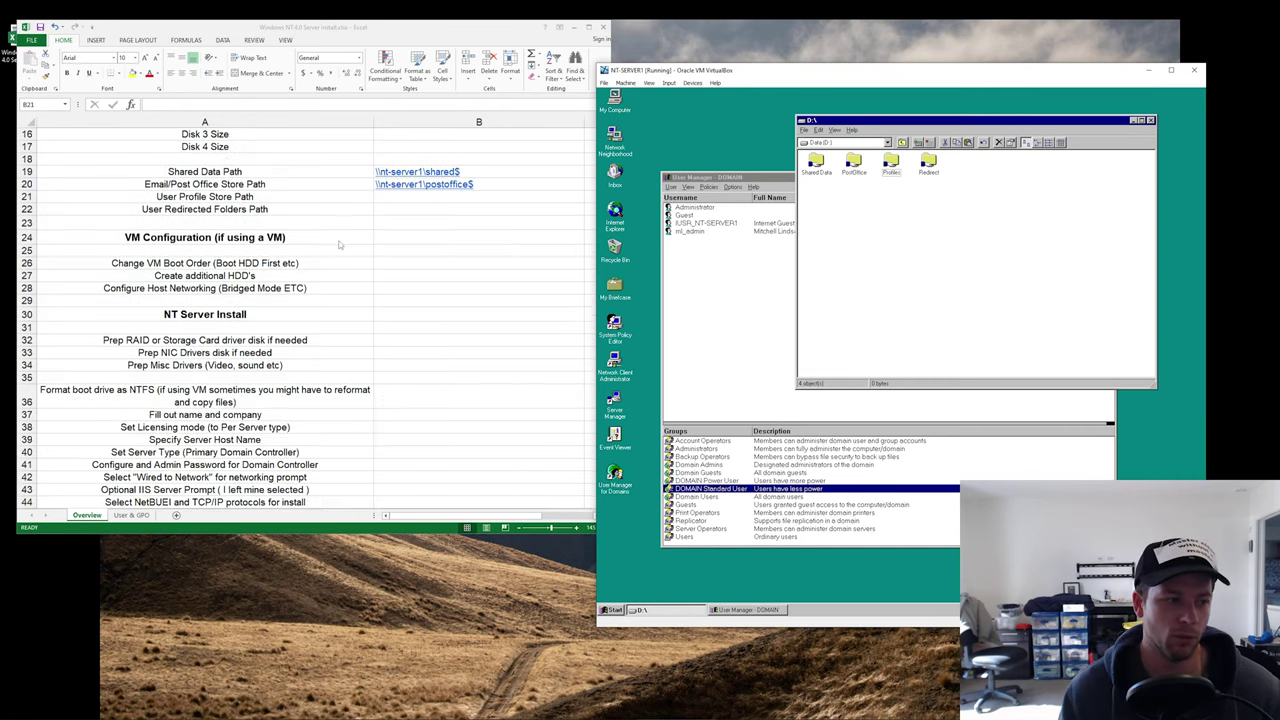
{"action": "scroll", "coordinate": [354, 276], "scroll_direction": "up", "scroll_amount": 5}
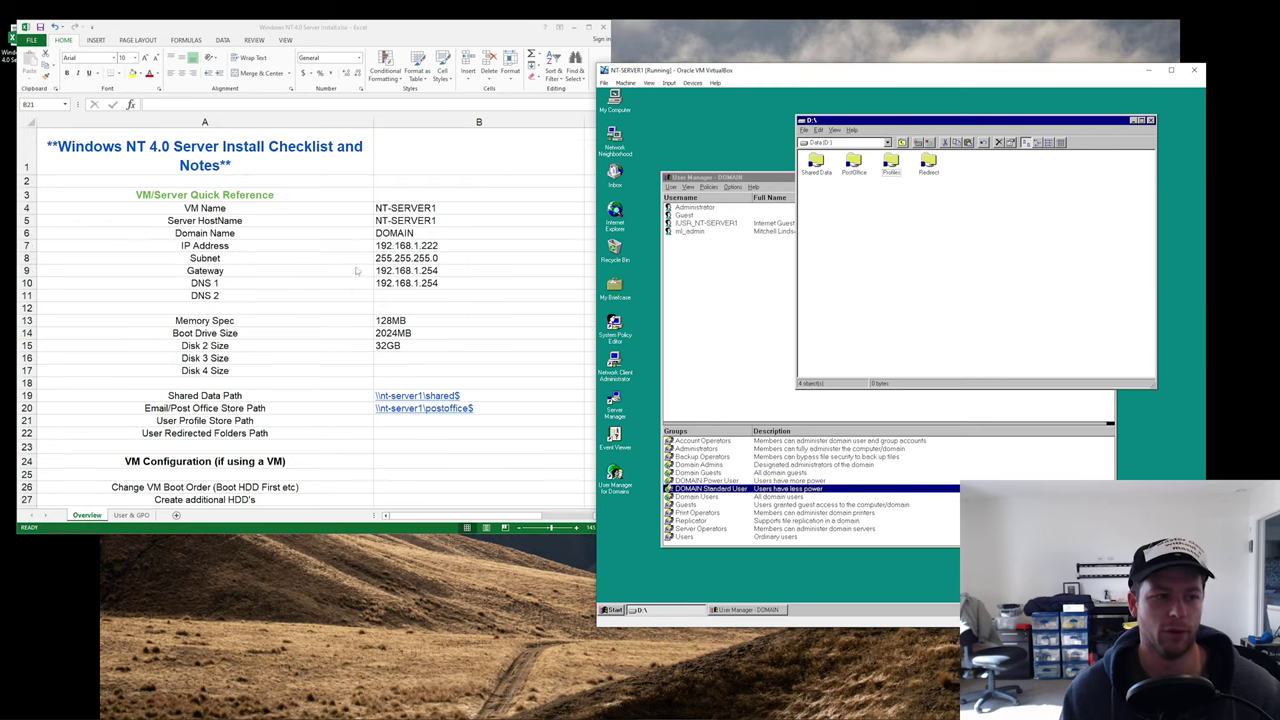
{"action": "scroll", "coordinate": [358, 262], "scroll_direction": "down", "scroll_amount": 5}
{"action": "left_click", "coordinate": [412, 199]}
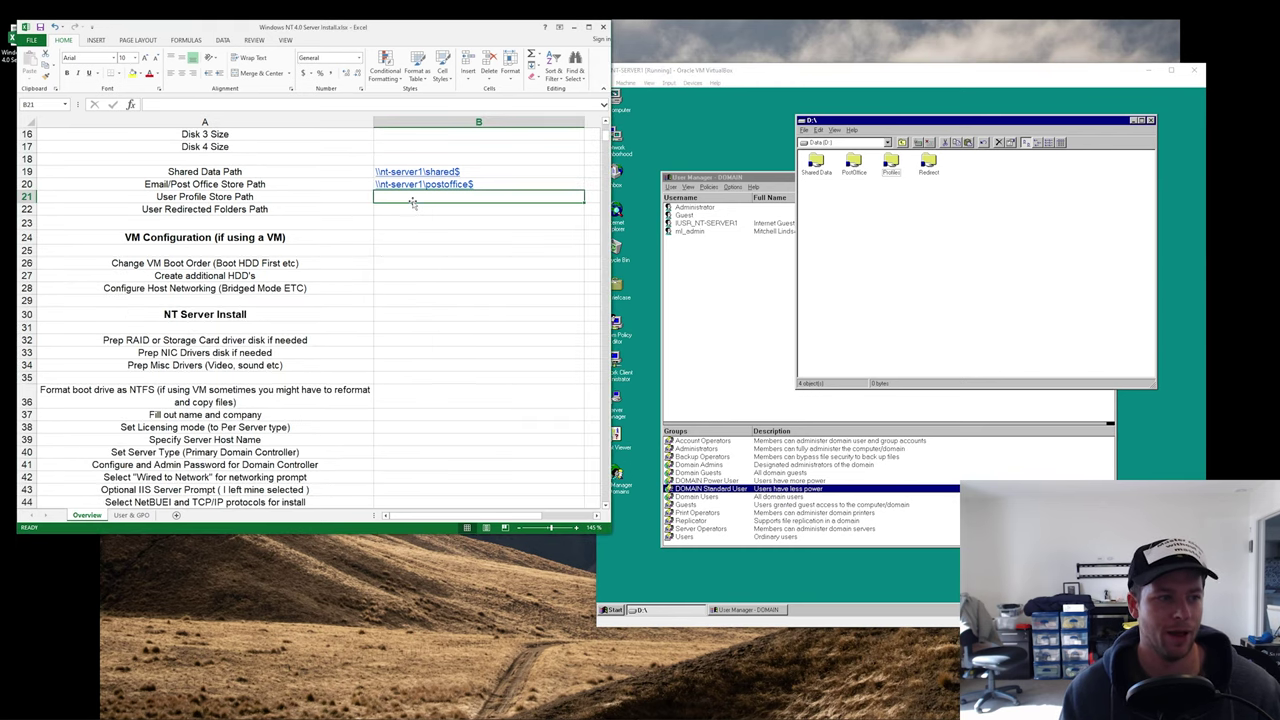
{"action": "type", "text": "\\\\nt-server"}
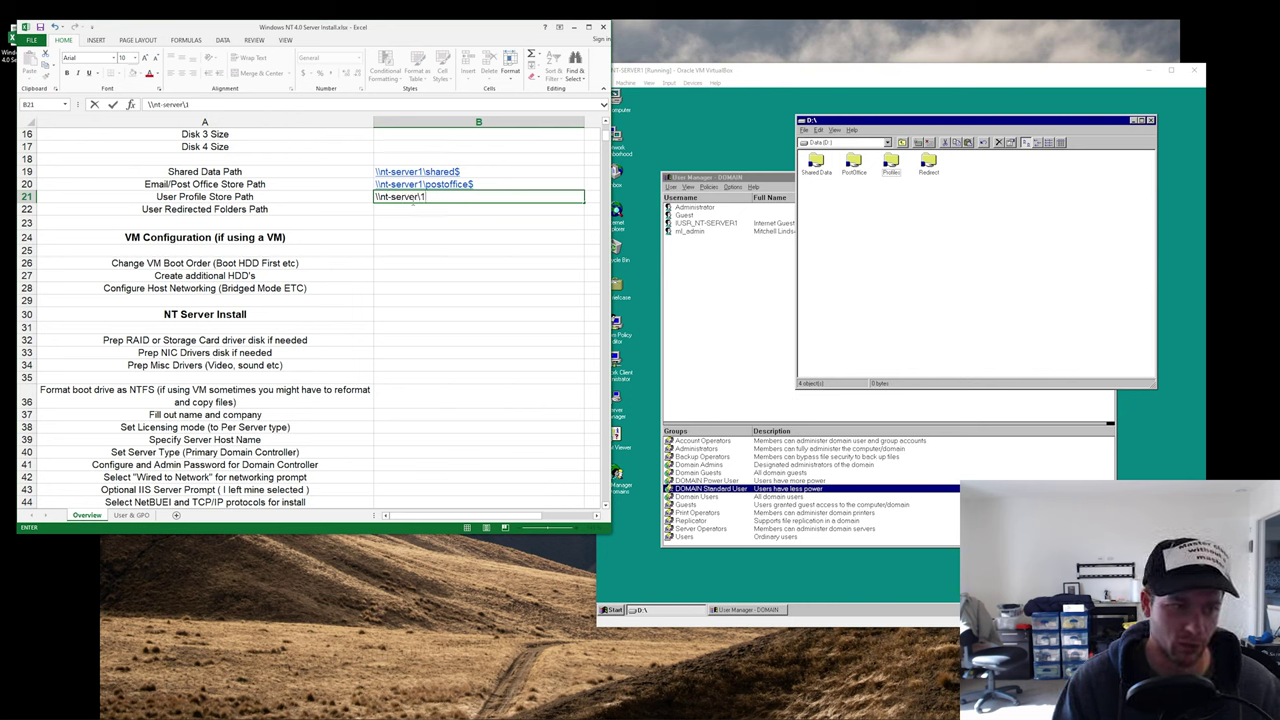
{"action": "type", "text": "1\\"}
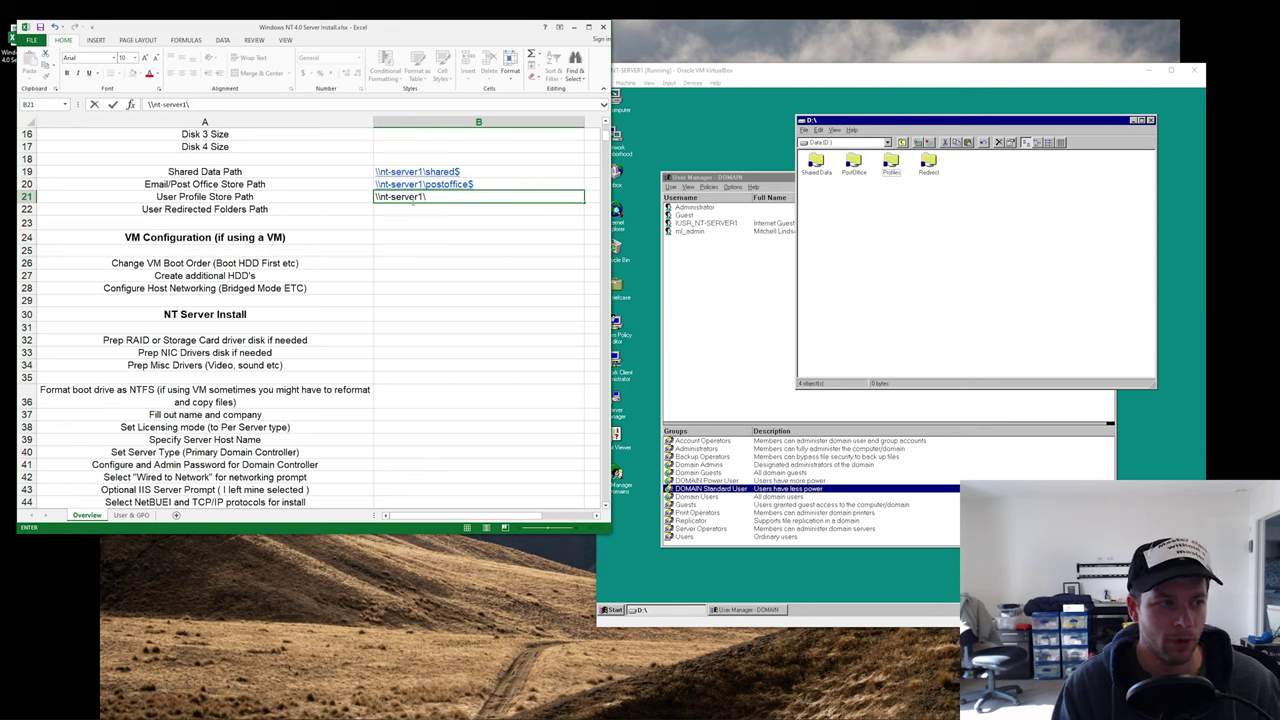
{"action": "type", "text": "profile"}
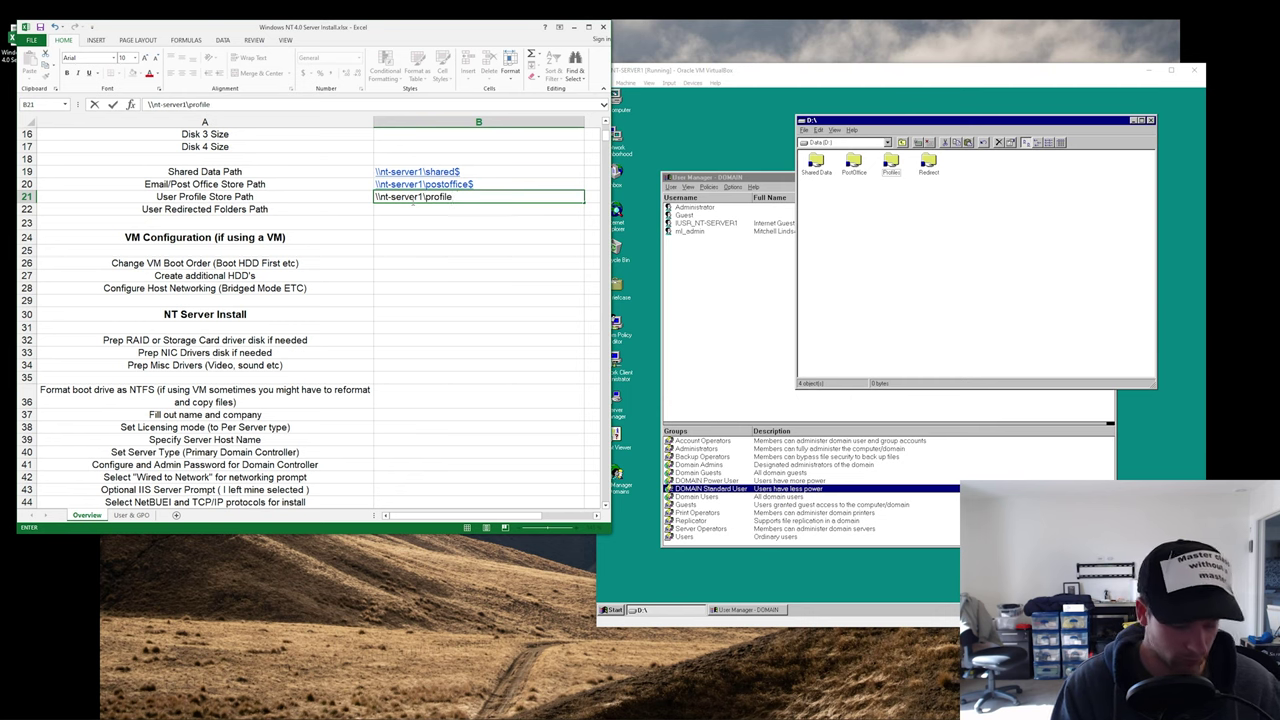
{"action": "type", "text": "s$"}
{"action": "key", "text": "Return"}
{"action": "type", "text": "\\\\"}
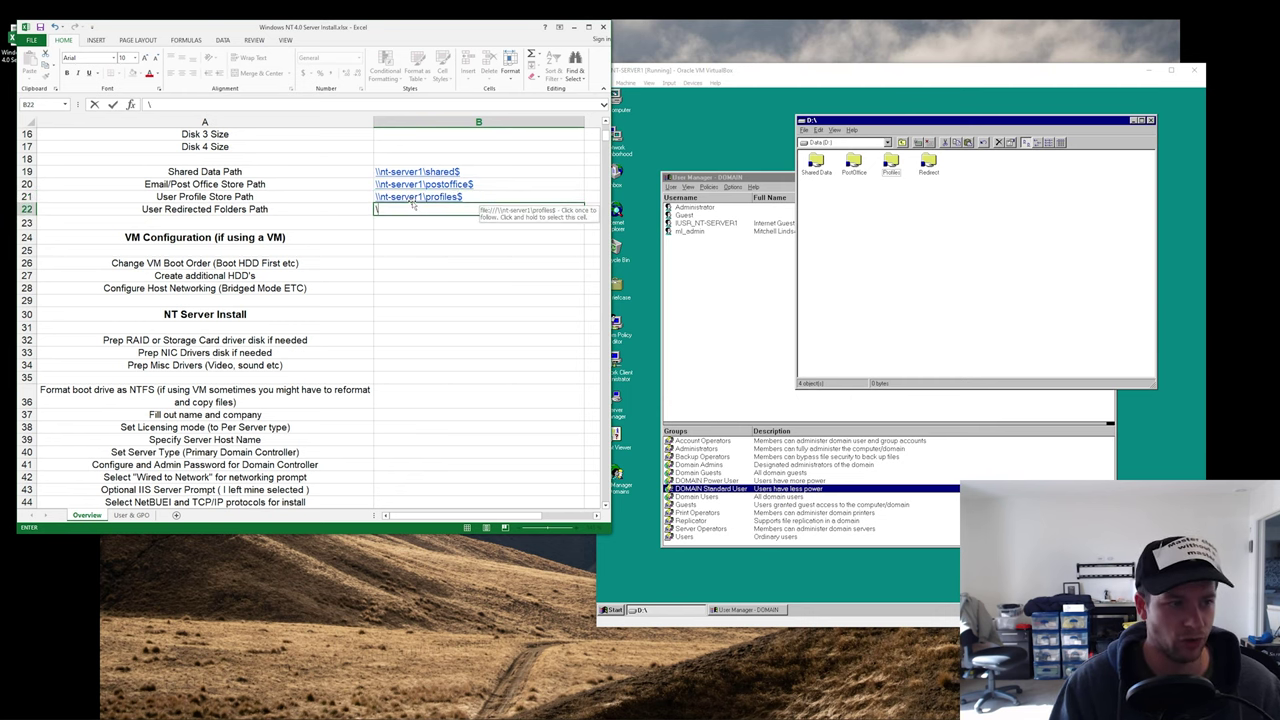
{"action": "type", "text": "nt-server1\\"}
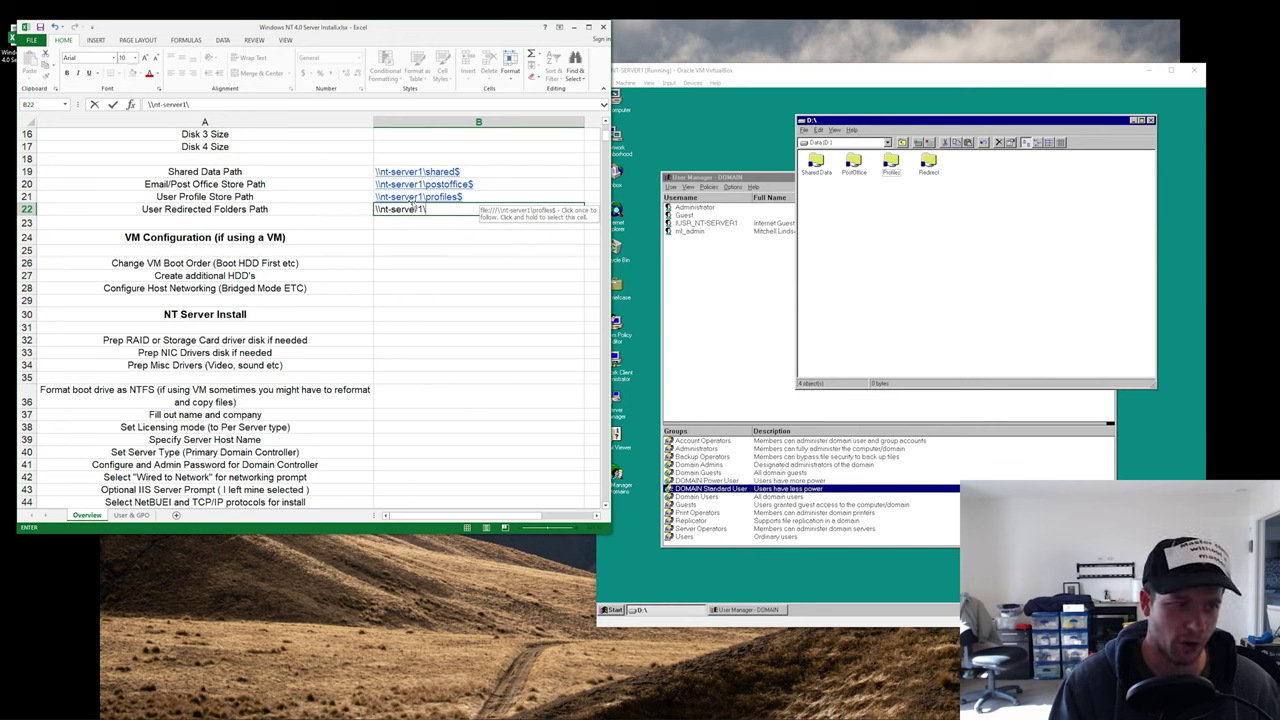
{"action": "type", "text": "r1\redirect$"}
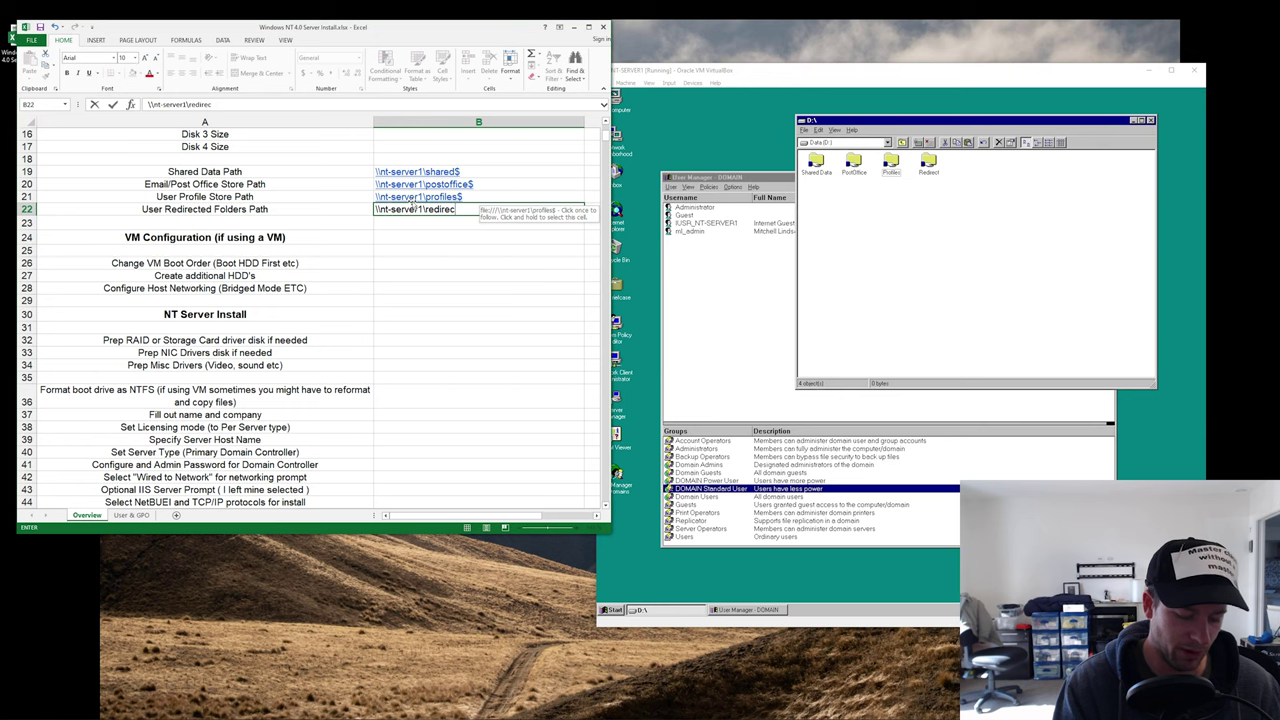
{"action": "left_click", "coordinate": [475, 342]}
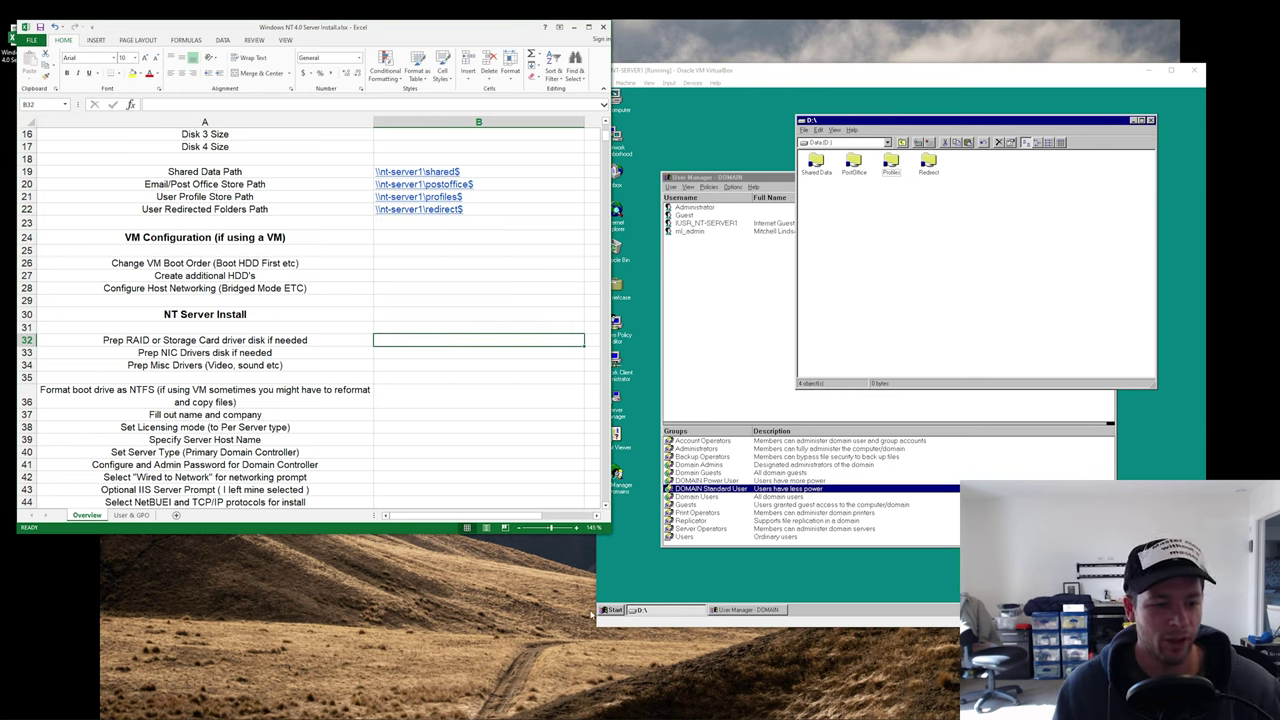
Return to the server VM and go to the Start menu's Settings submenu
{"action": "left_click", "coordinate": [626, 593]}
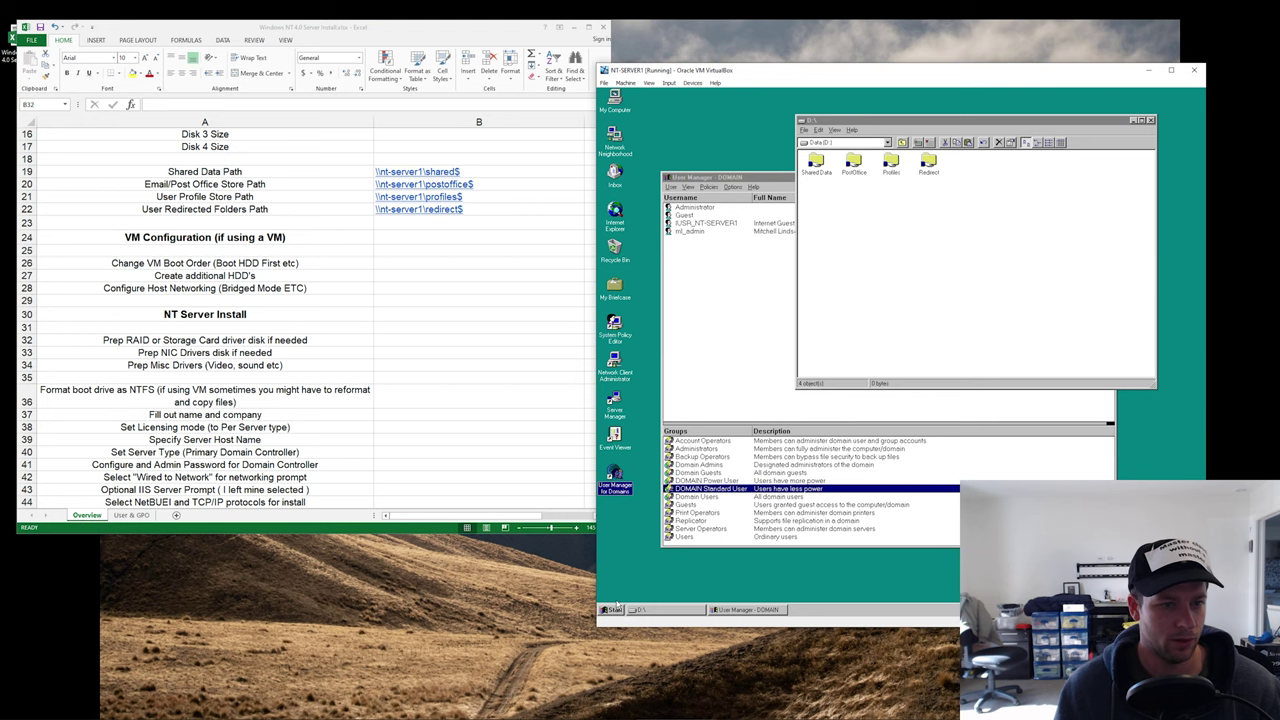
{"action": "scroll", "coordinate": [570, 482], "scroll_direction": "down", "scroll_amount": 17}
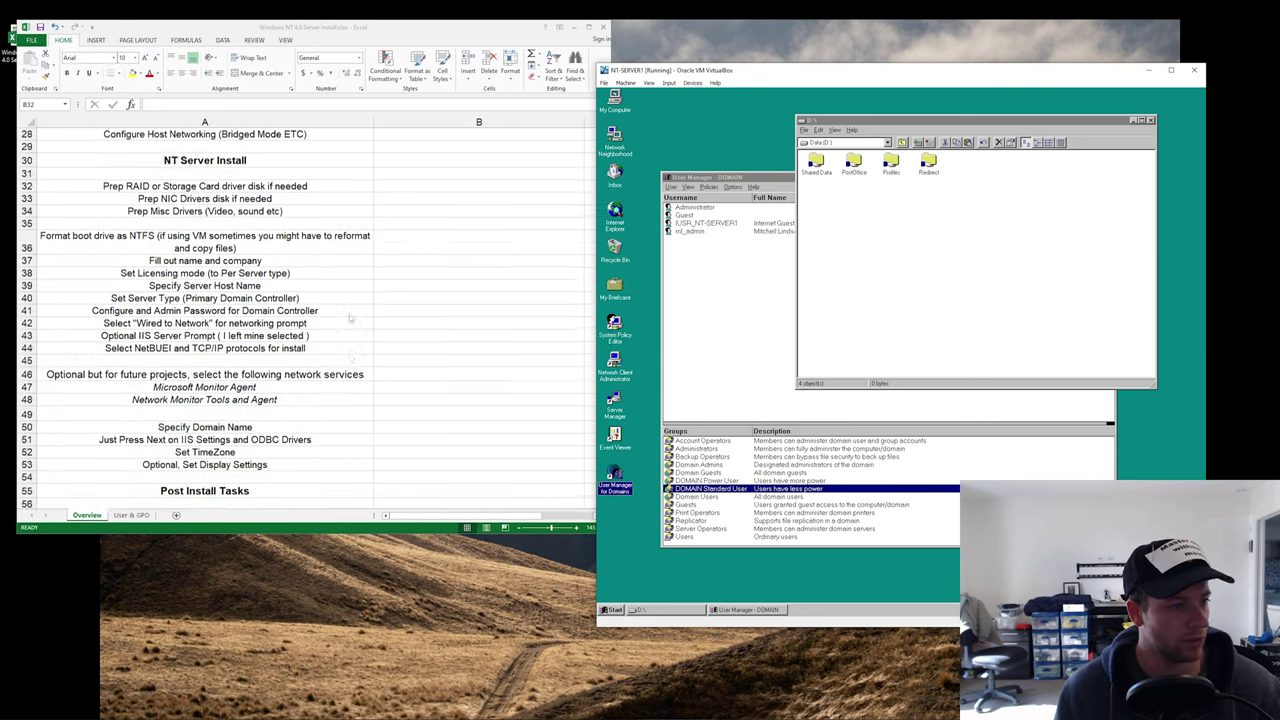
{"action": "scroll", "coordinate": [347, 325], "scroll_direction": "down", "scroll_amount": 4}
{"action": "left_click", "coordinate": [340, 225]}
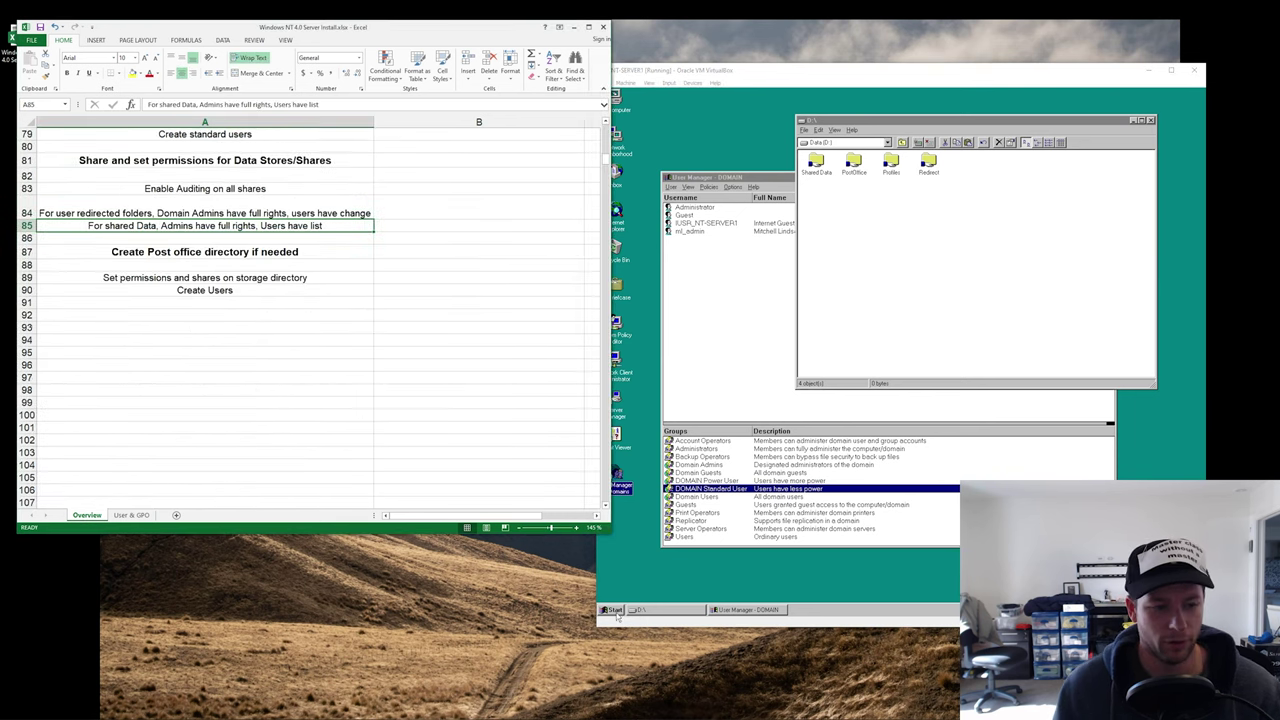
{"action": "left_click", "coordinate": [612, 610]}
Launch the Microsoft Mail Postoffice administration from the Control Panel
{"action": "mouse_move", "coordinate": [640, 559]}
{"action": "left_click", "coordinate": [705, 525]}
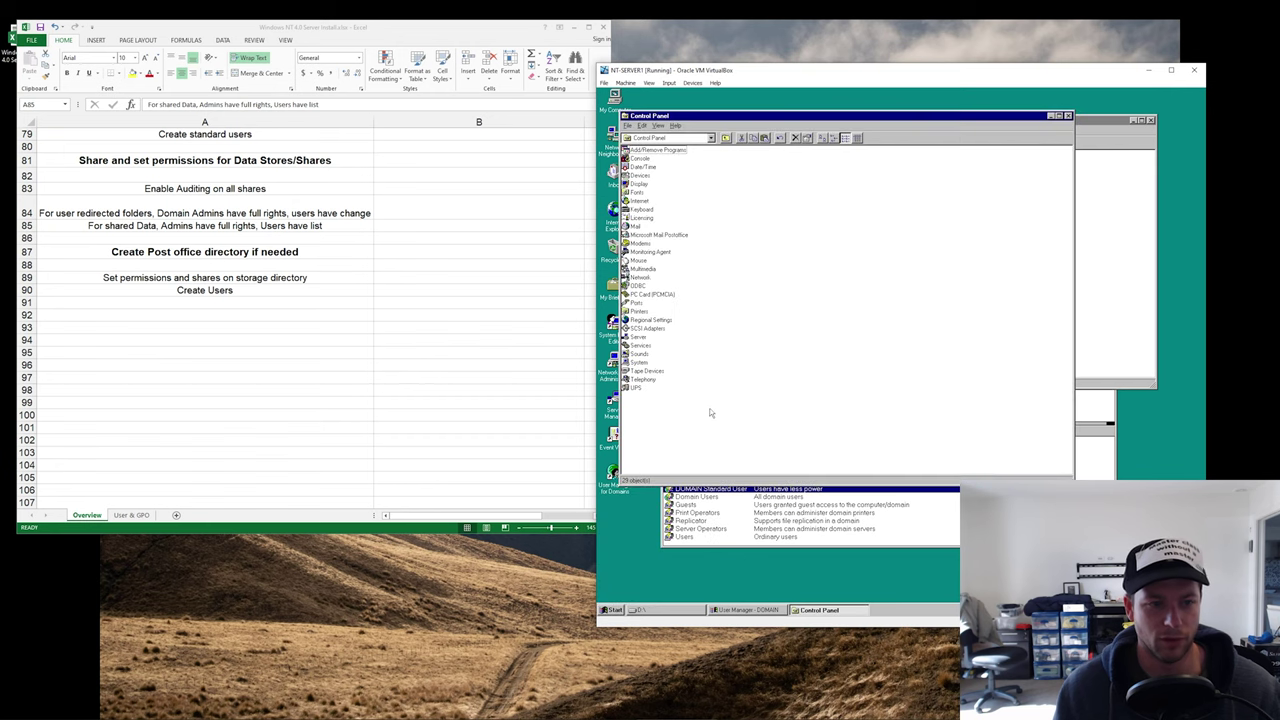
{"action": "double_click", "coordinate": [638, 227]}
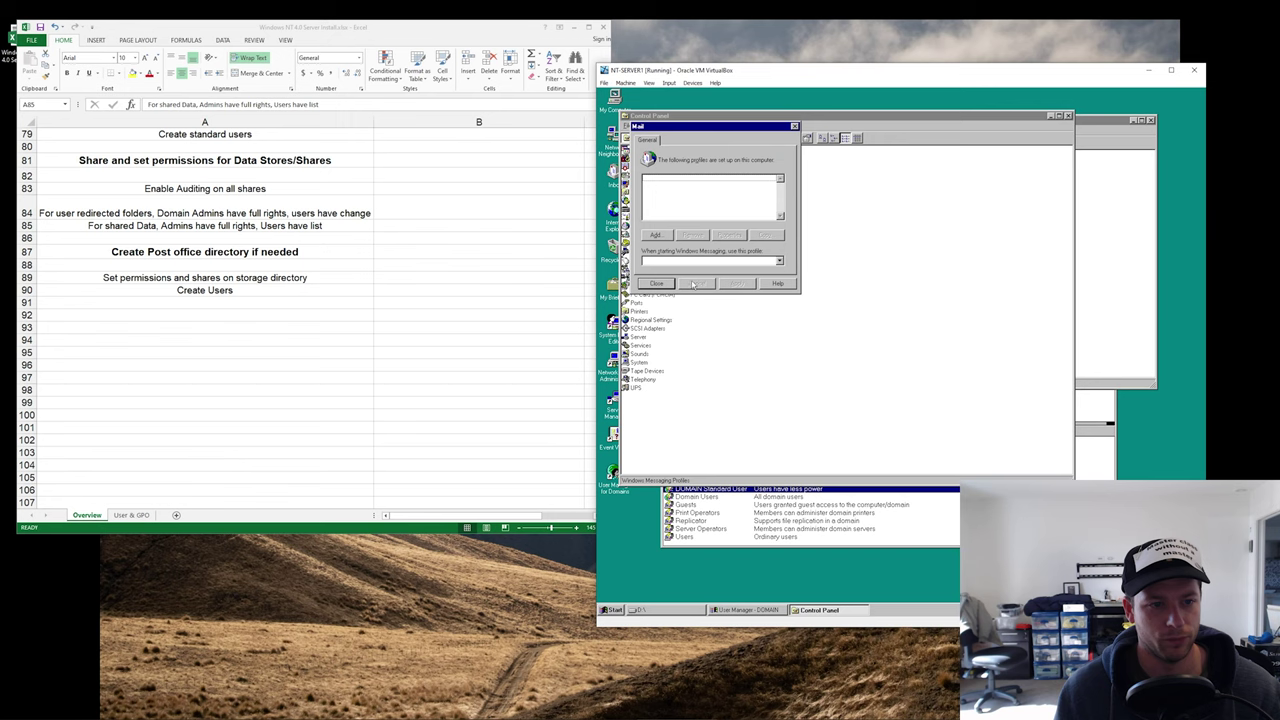
{"action": "left_click", "coordinate": [665, 284]}
{"action": "left_click", "coordinate": [643, 236]}
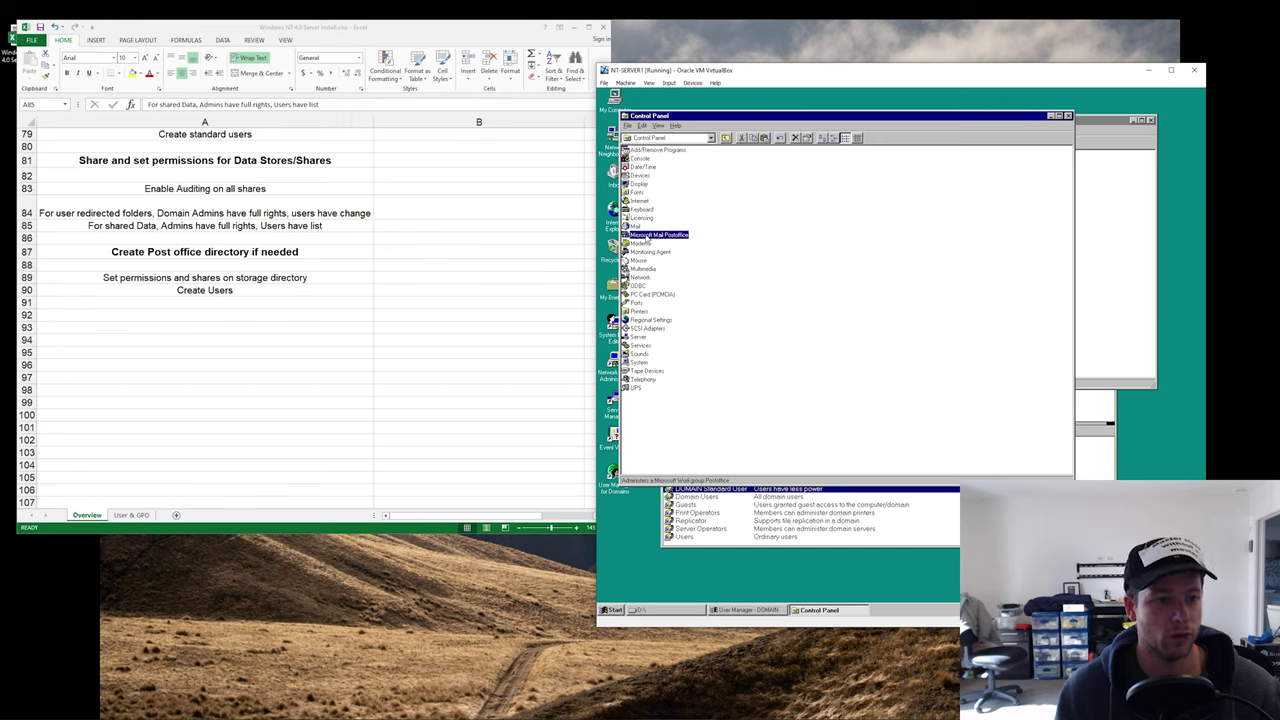
{"action": "double_click", "coordinate": [662, 238]}
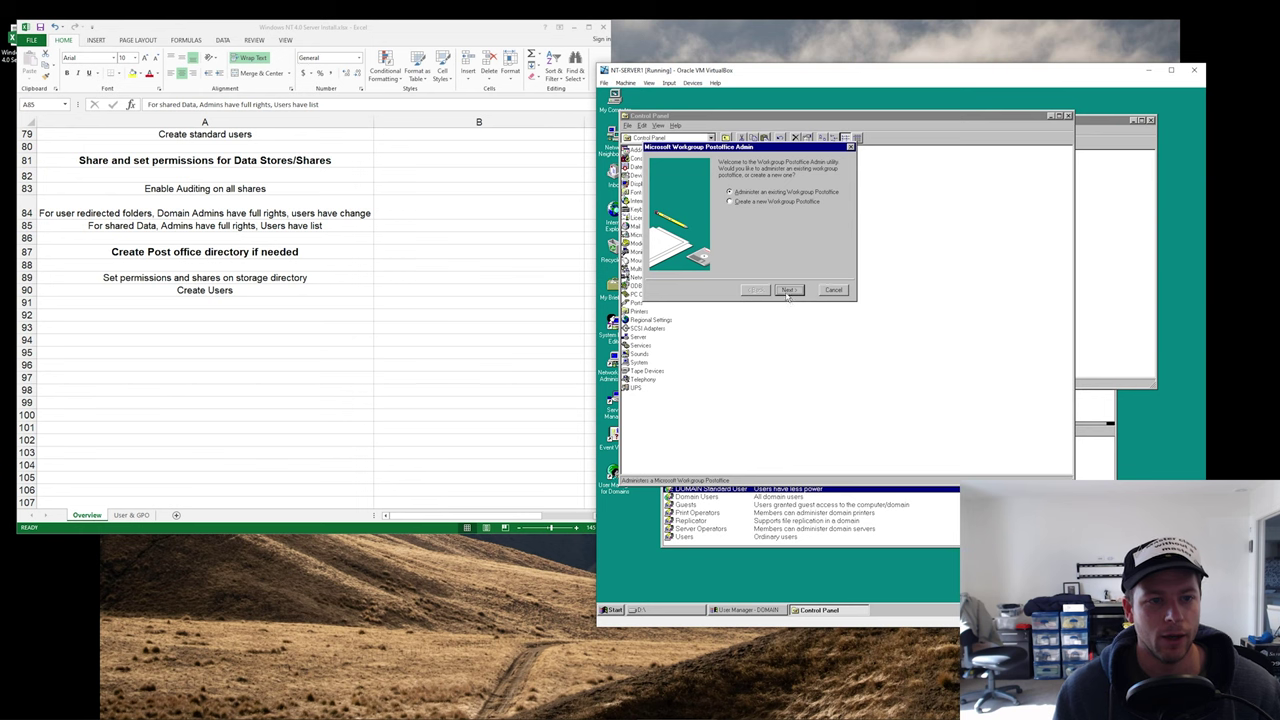
Choose to create a new Workgroup Postoffice located in D:\PostOffice
{"action": "left_click", "coordinate": [795, 202]}
{"action": "left_click", "coordinate": [785, 290]}
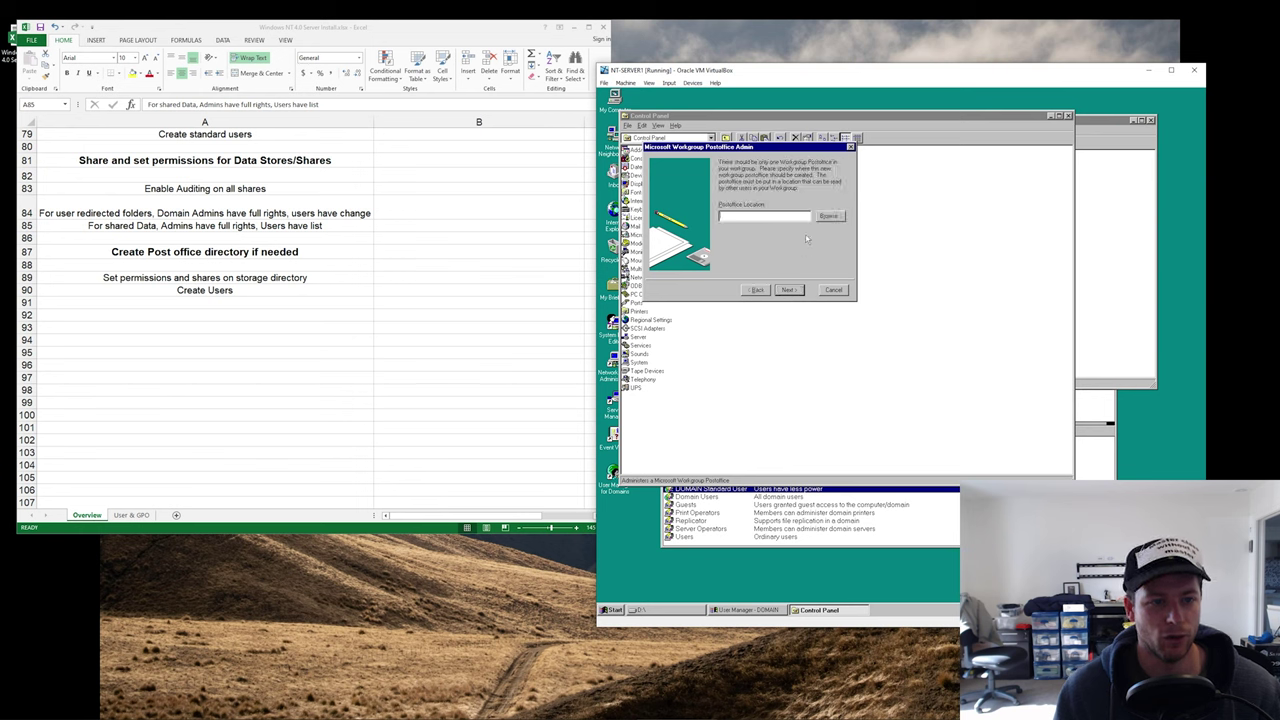
{"action": "left_click", "coordinate": [822, 220]}
{"action": "left_click", "coordinate": [709, 231]}
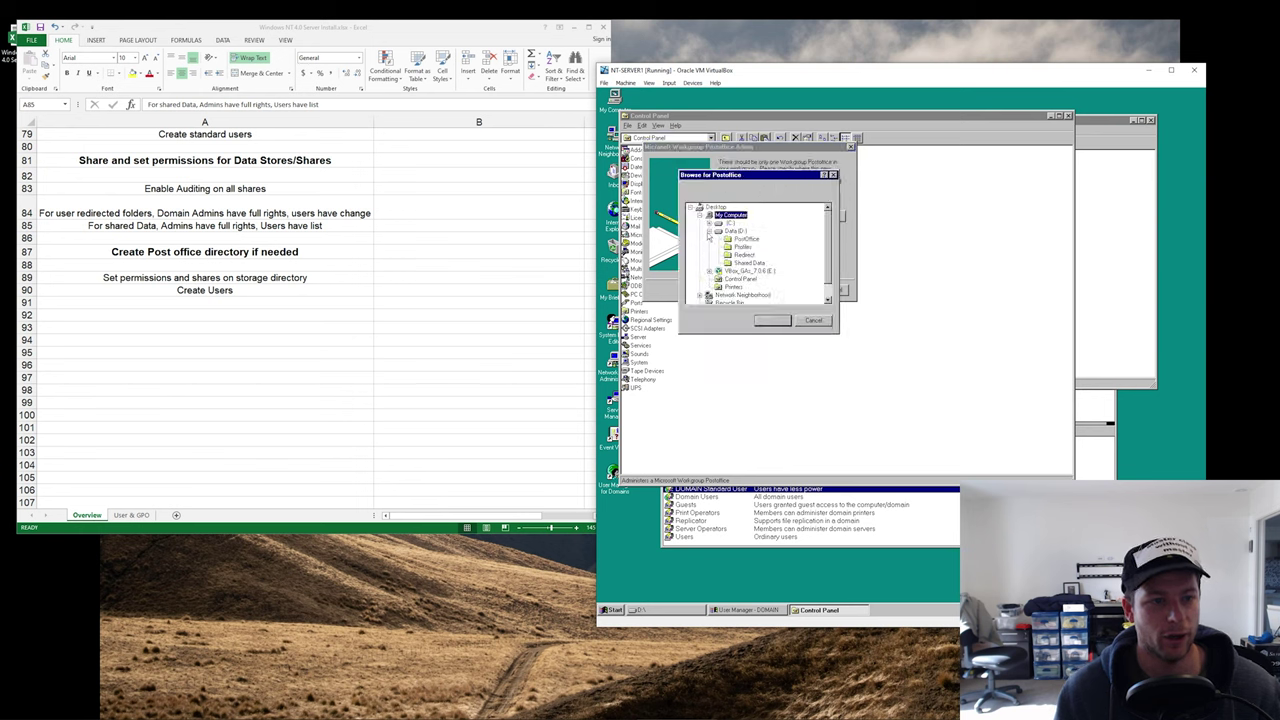
{"action": "left_click", "coordinate": [746, 239]}
{"action": "left_click", "coordinate": [771, 321]}
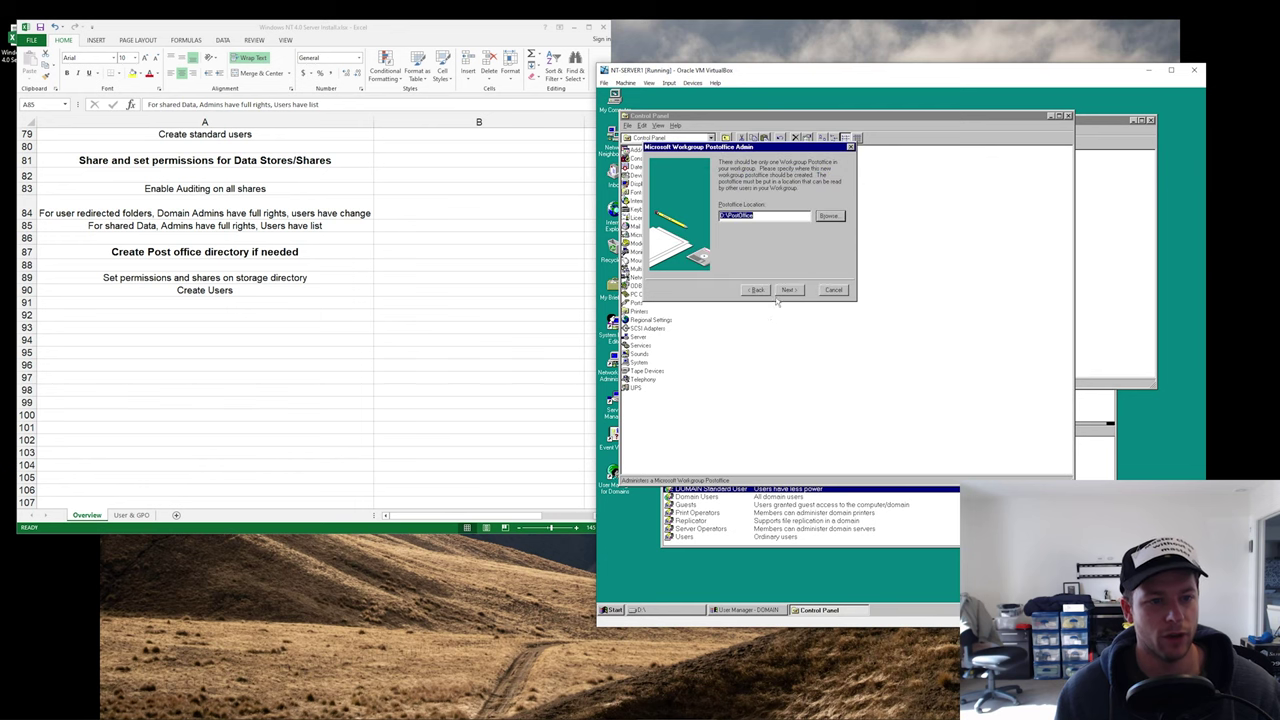
{"action": "left_click", "coordinate": [787, 290]}
{"action": "left_click", "coordinate": [786, 291]}
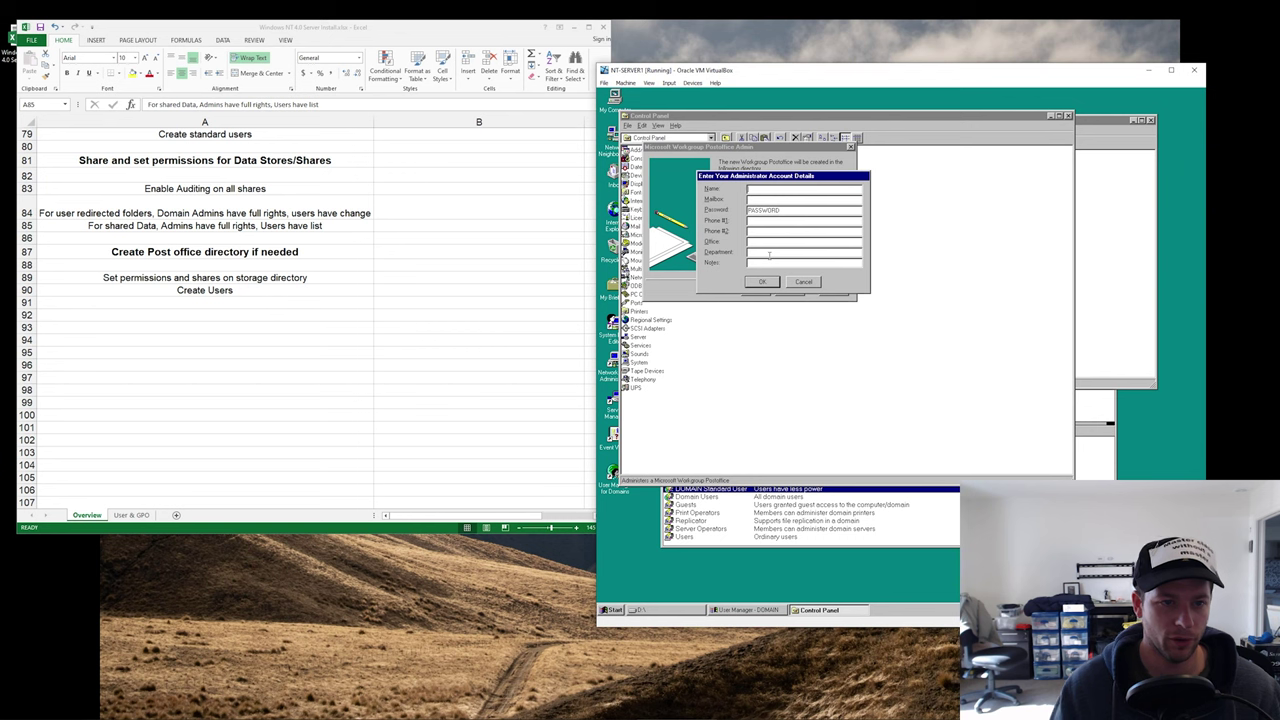
Fill in the Administrator account with mailbox Admin and department Admin, and confirm creation
{"action": "type", "text": "Adm"}
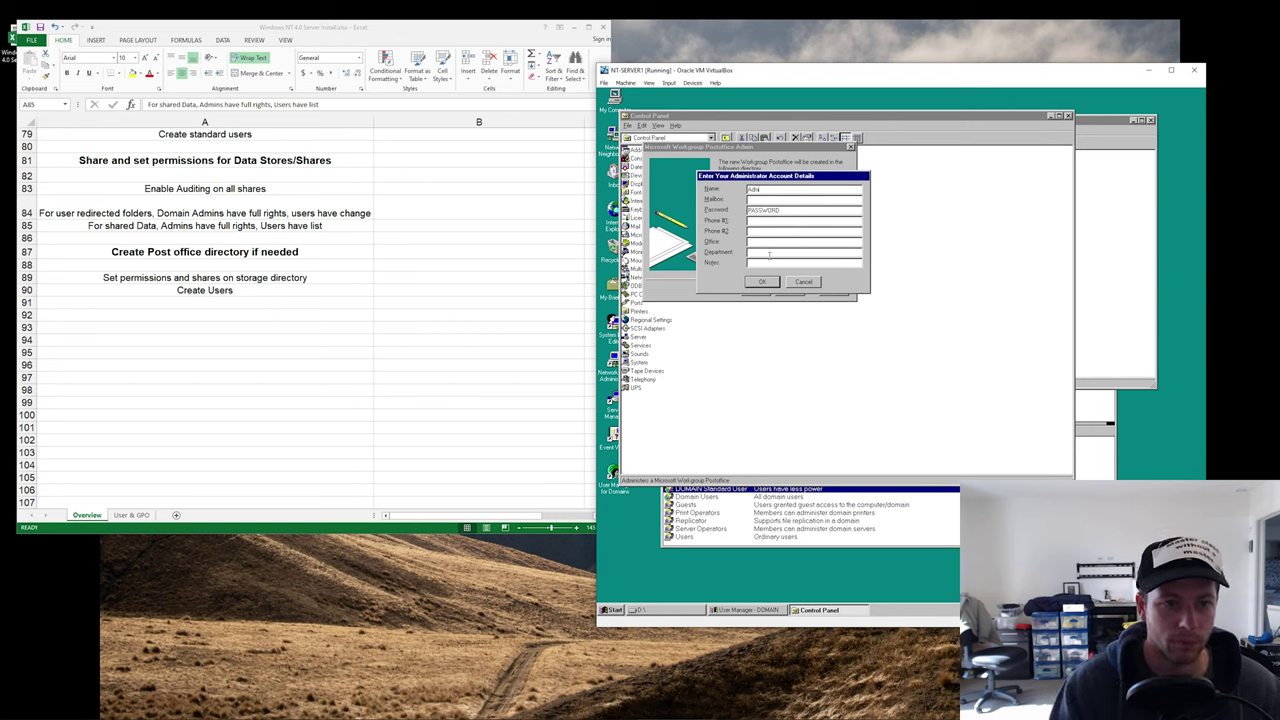
{"action": "type", "text": "inistrator"}
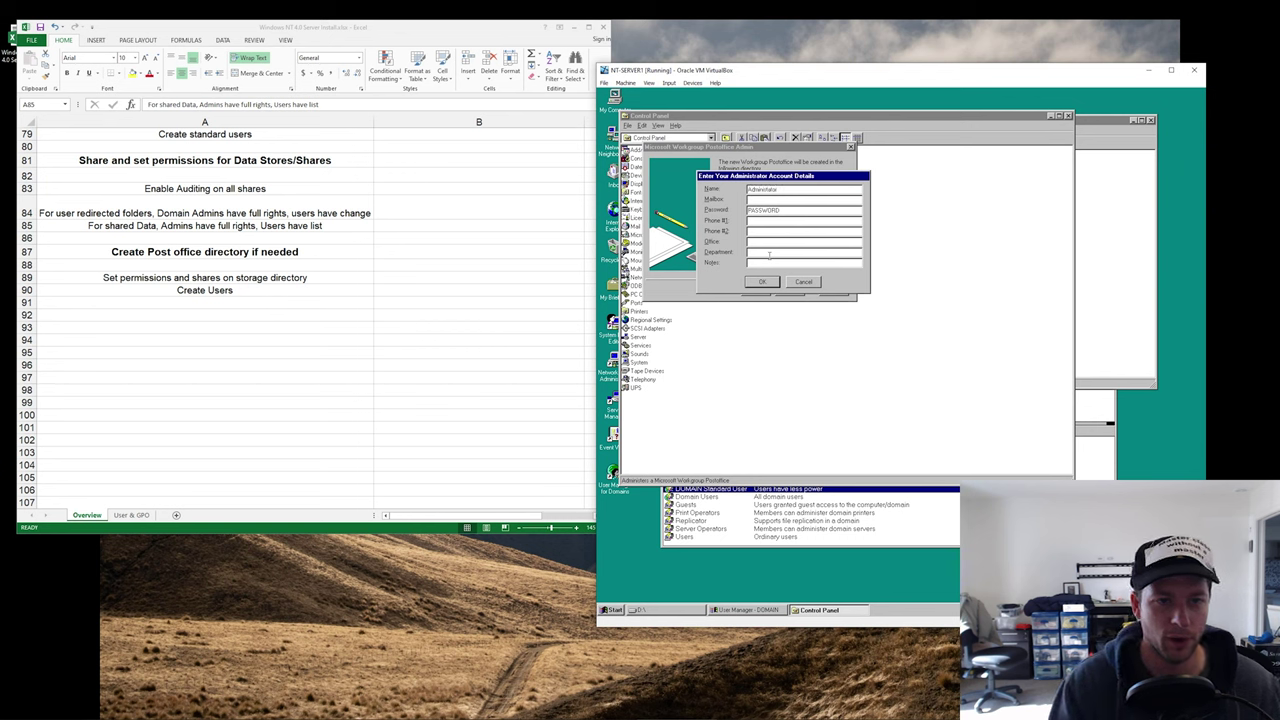
{"action": "key", "text": "Tab"}
{"action": "key", "text": "Tab"}
{"action": "left_click", "coordinate": [768, 254]}
{"action": "type", "text": "Admin"}
{"action": "key", "text": "Tab"}
{"action": "type", "text": "Admin"}
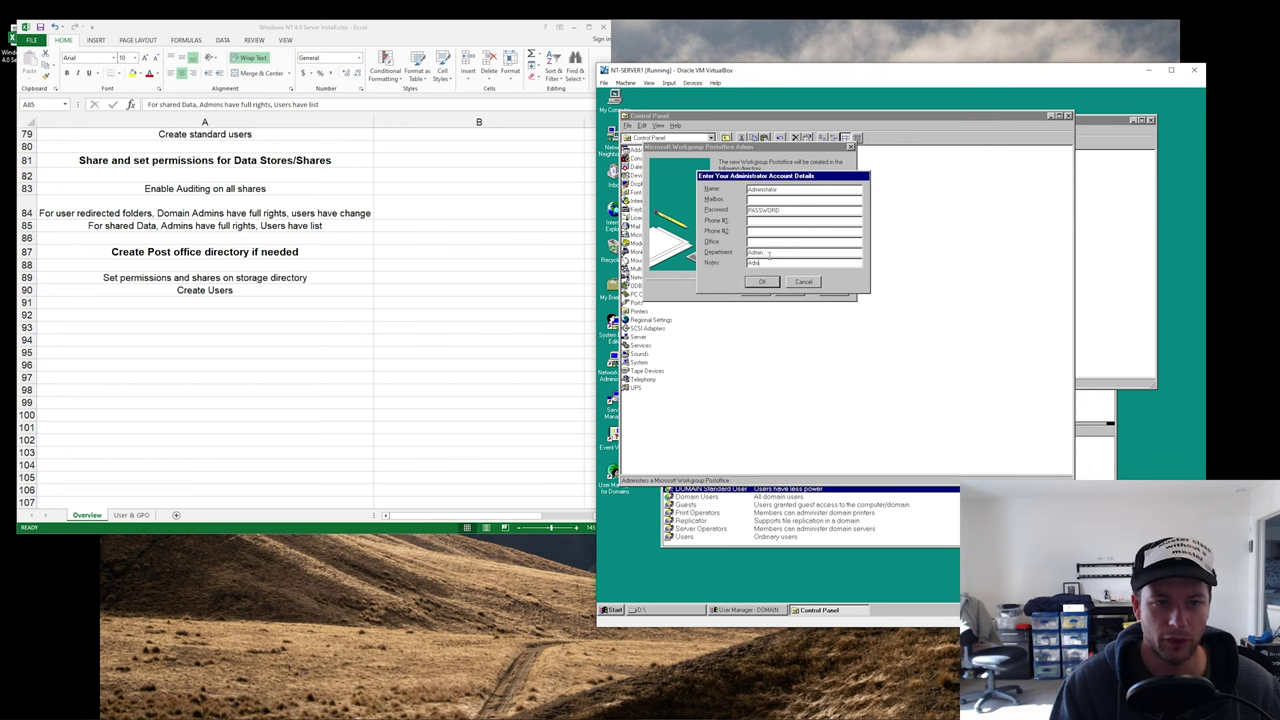
{"action": "key", "text": "Return"}
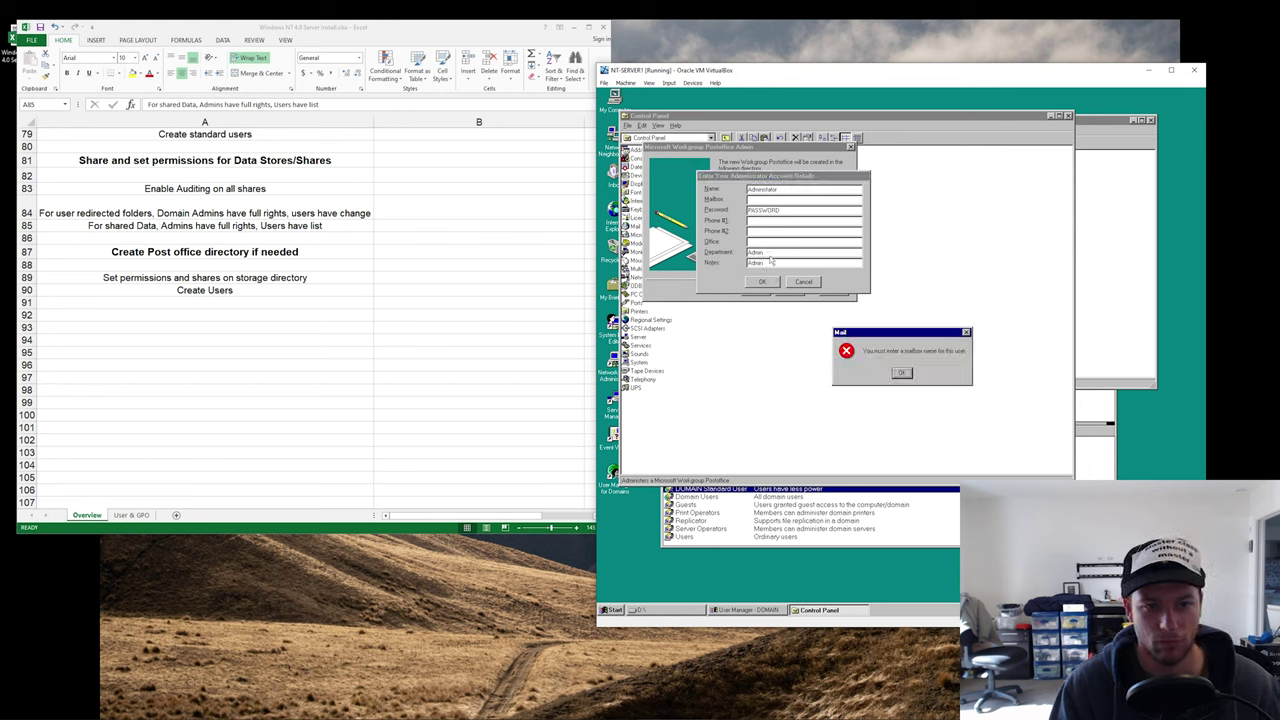
{"action": "key", "text": "Return"}
{"action": "type", "text": "Administra"}
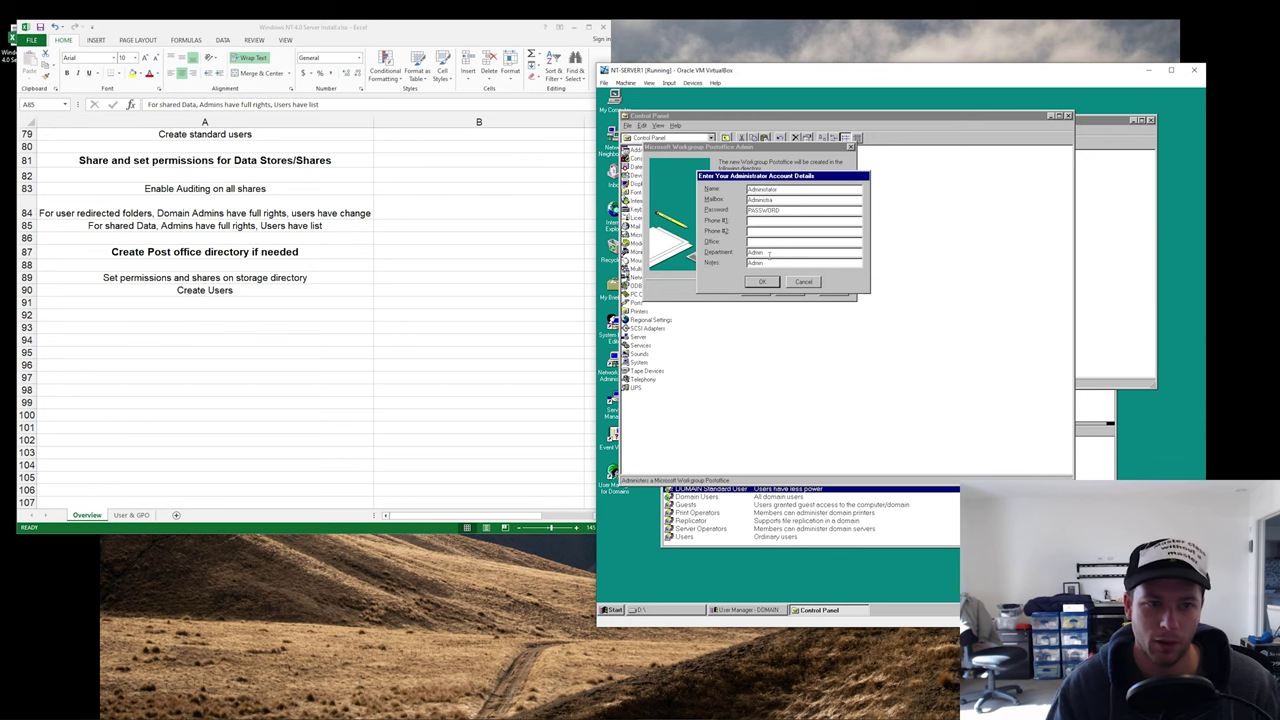
{"action": "key", "text": "BackSpace"}
{"action": "key", "text": "BackSpace"}
{"action": "key", "text": "BackSpace"}
{"action": "key", "text": "BackSpace"}
{"action": "key", "text": "BackSpace"}
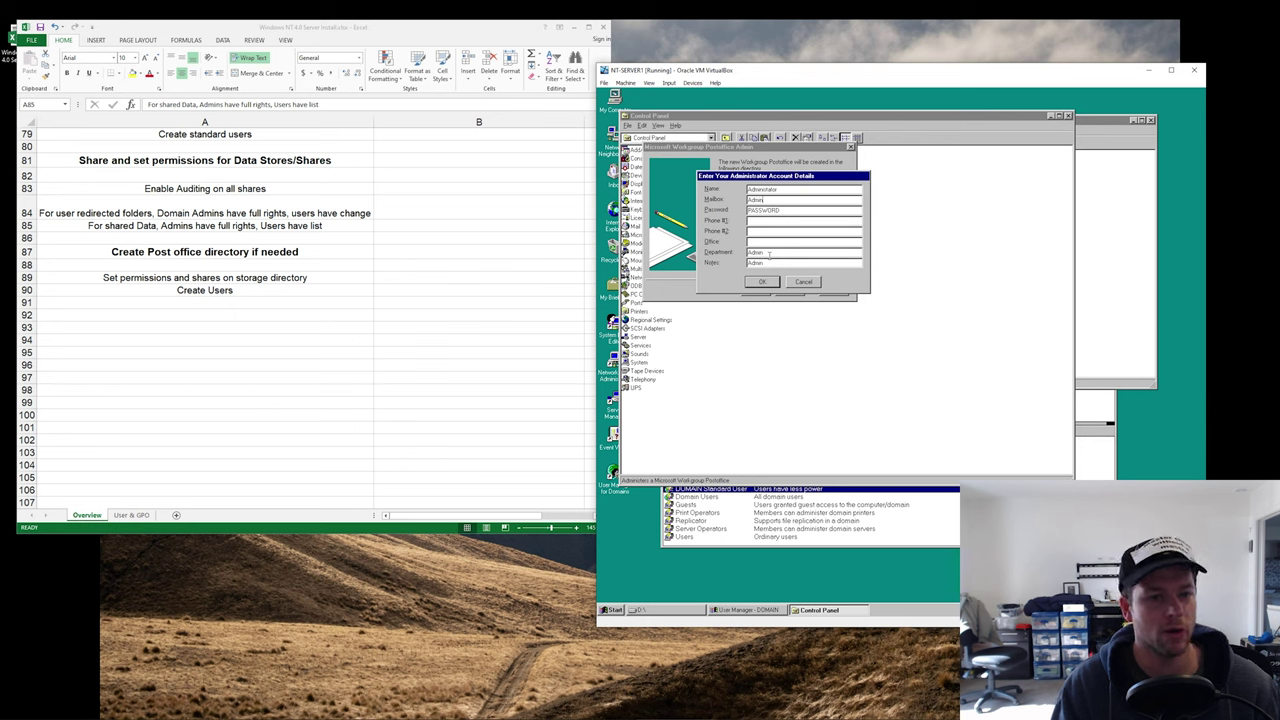
{"action": "key", "text": "Return"}
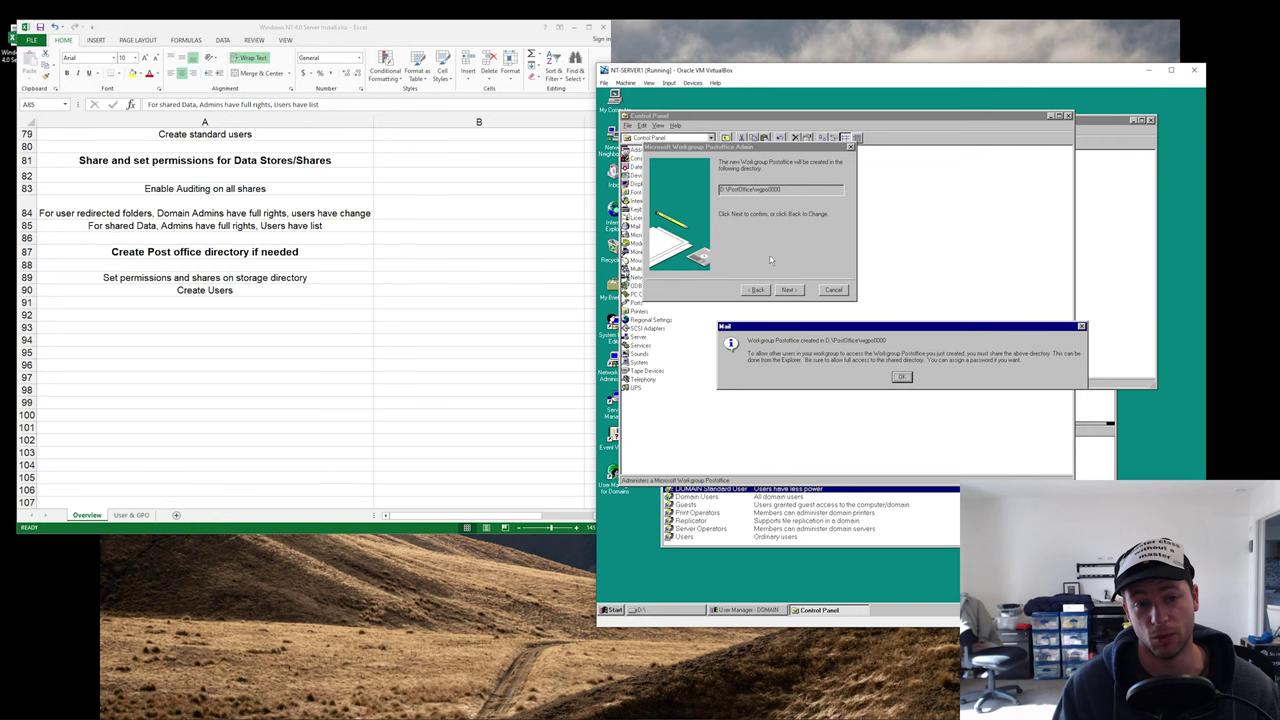
{"action": "key", "text": "Return"}
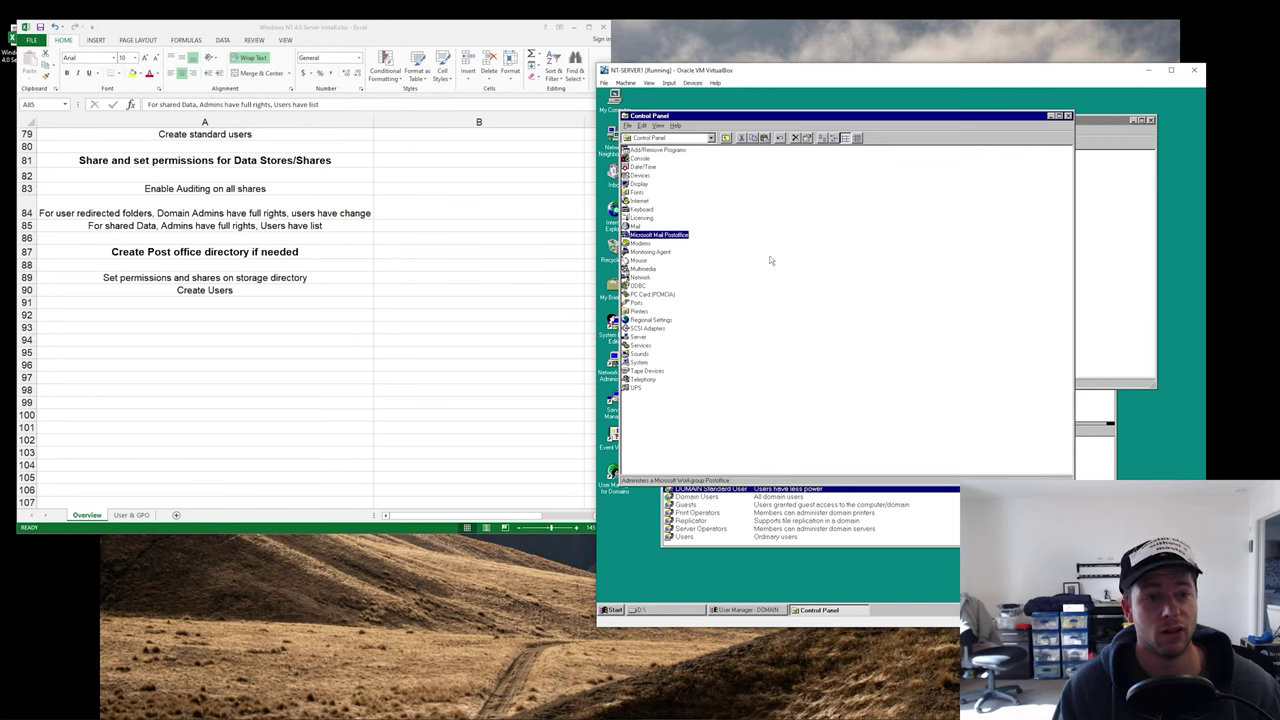
Start a Mail profile with only Microsoft Mail, using the postoffice path and the Administrator mailbox and password
{"action": "key", "text": "Up"}
{"action": "key", "text": "Return"}
{"action": "key", "text": "Return"}
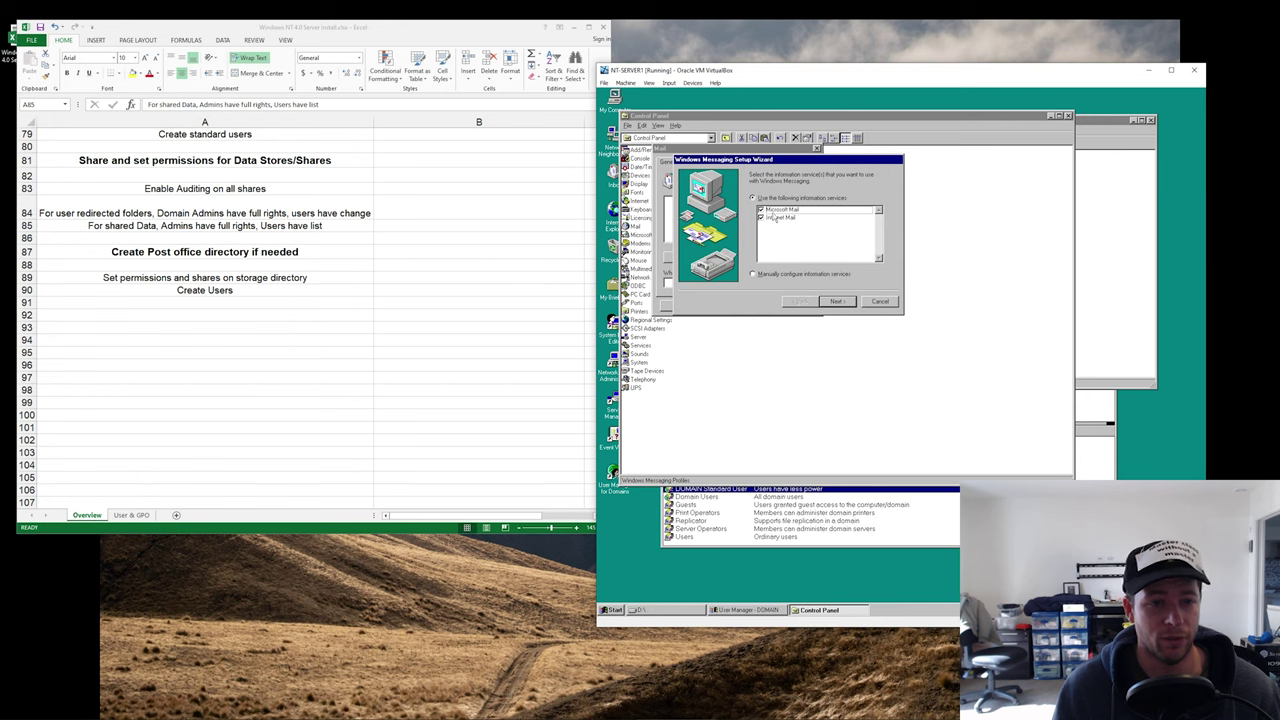
{"action": "left_click", "coordinate": [761, 219]}
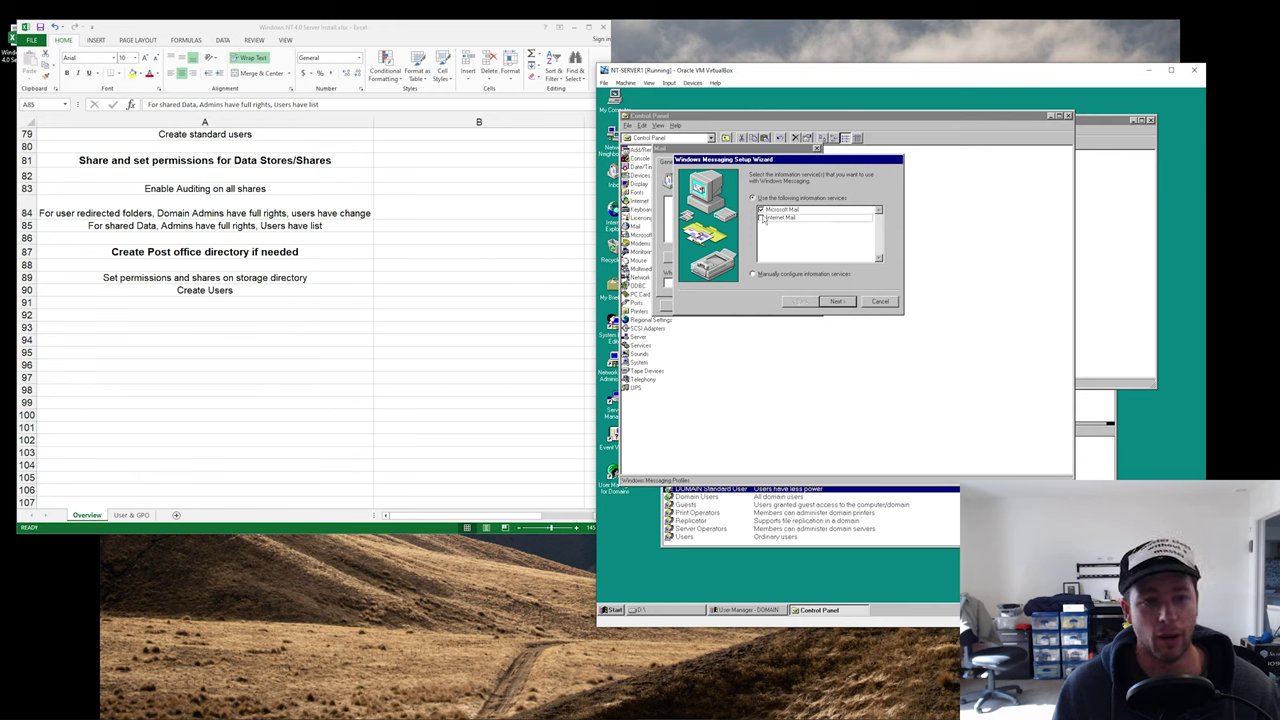
{"action": "left_click", "coordinate": [847, 303]}
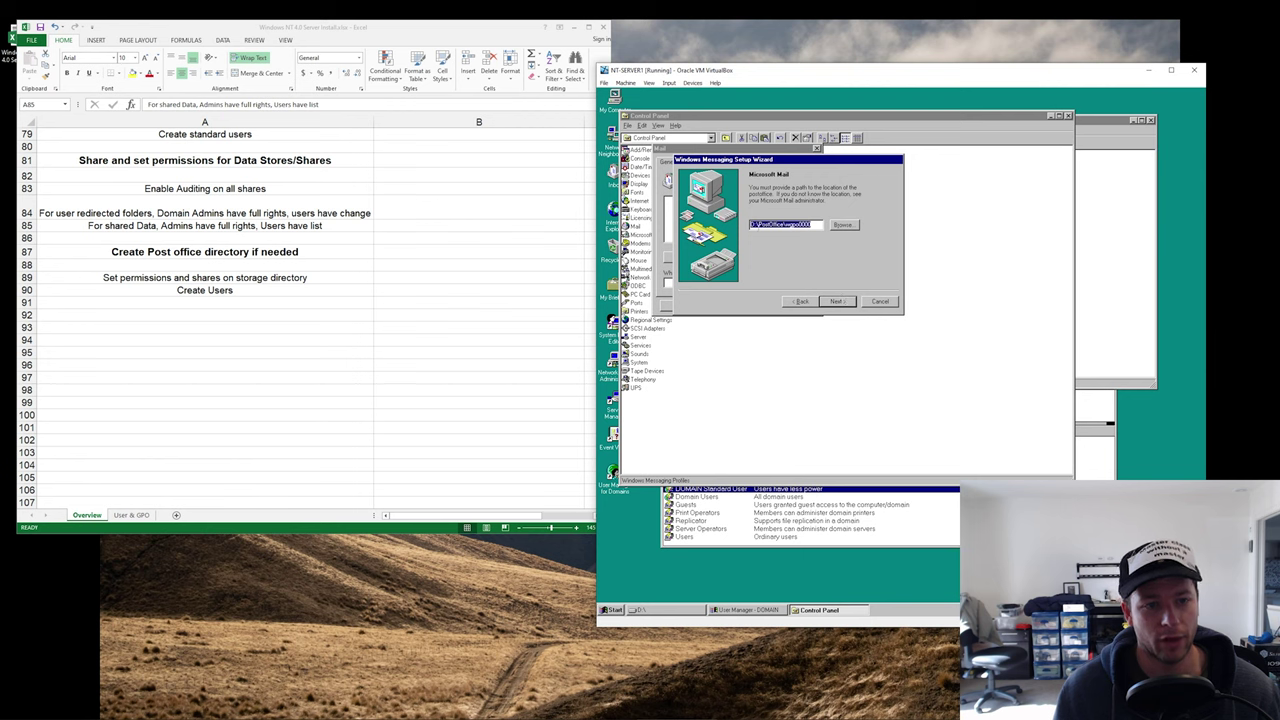
{"action": "left_click", "coordinate": [837, 303]}
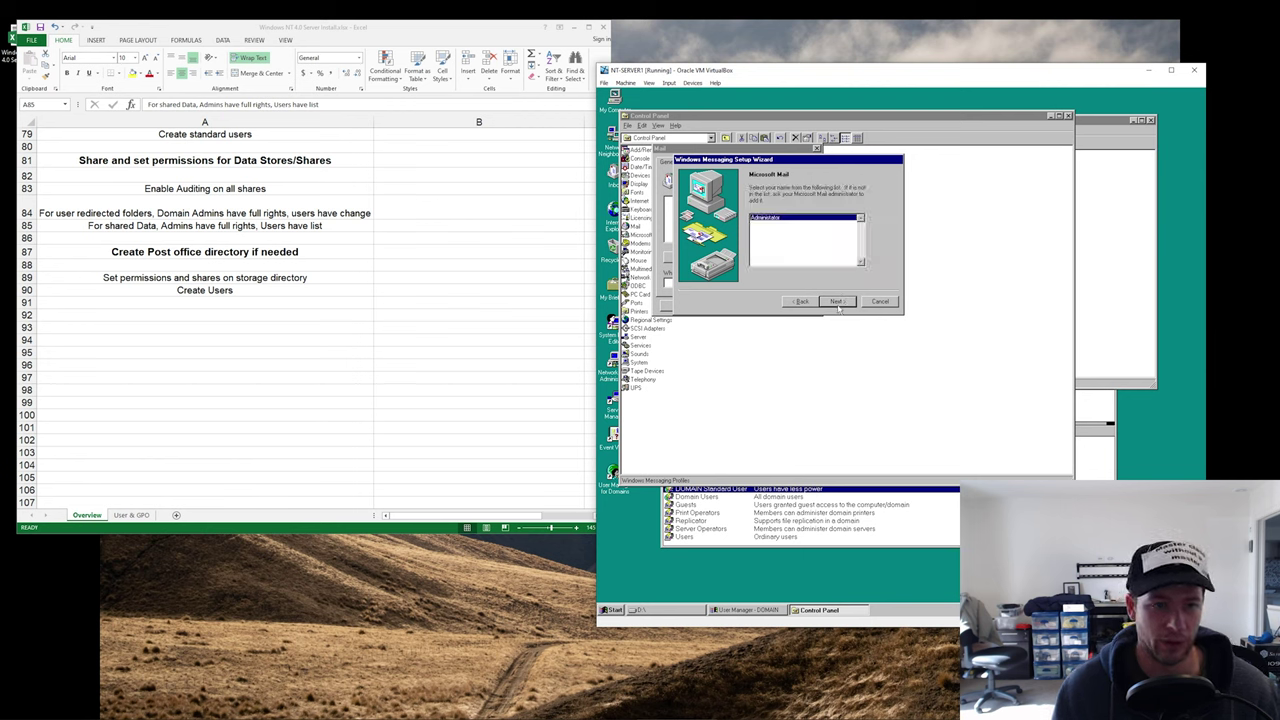
{"action": "left_click", "coordinate": [837, 303]}
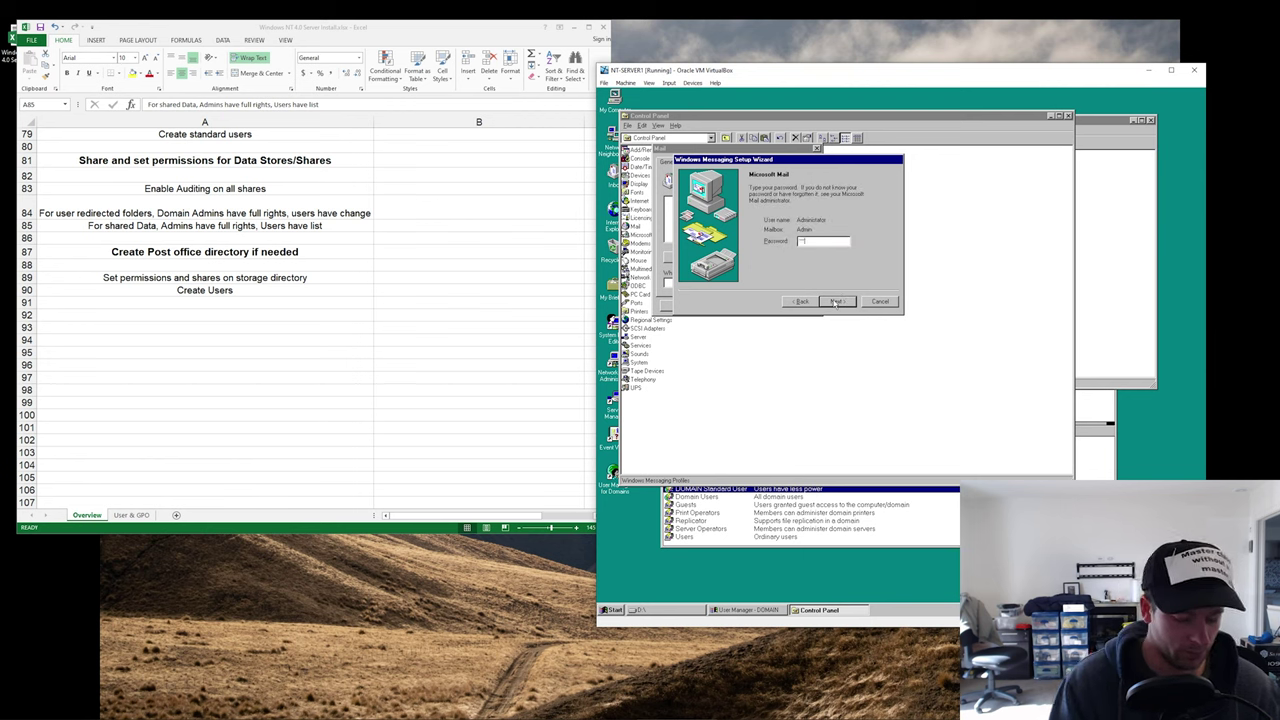
{"action": "left_click", "coordinate": [836, 302]}
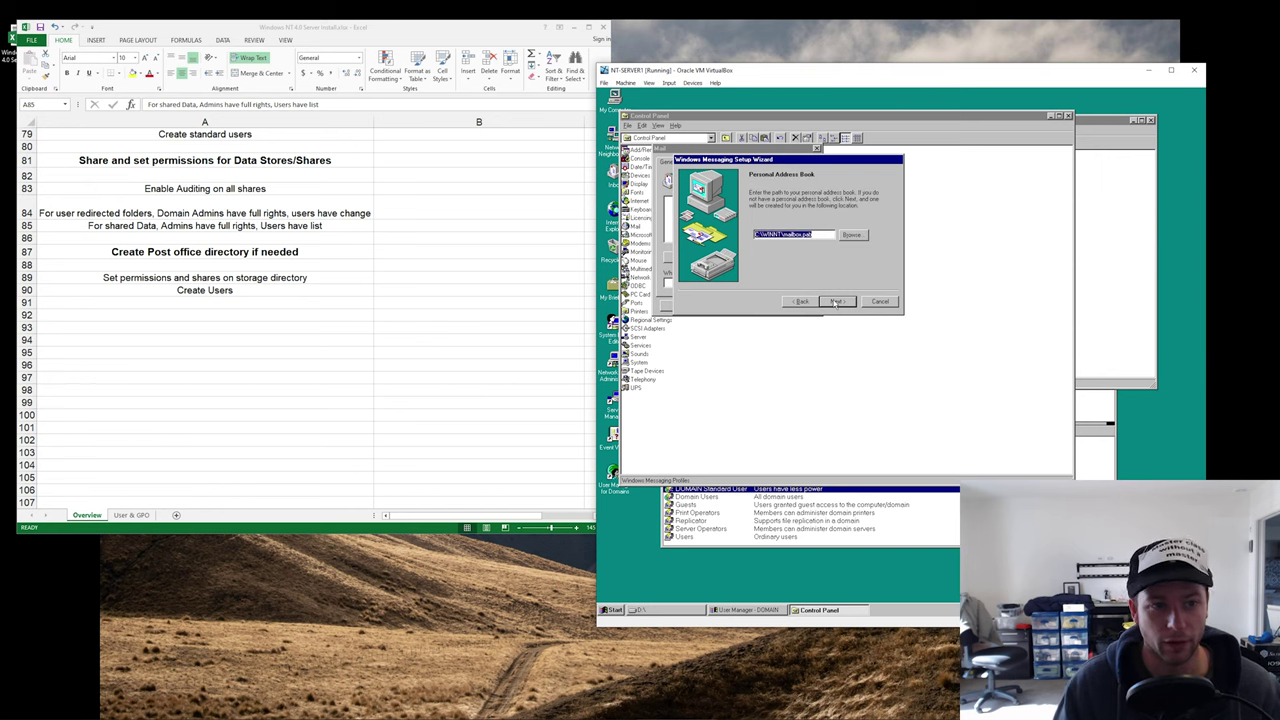
Accept the default personal address book and folders, finish the profile, and open the Inbox
{"action": "left_click", "coordinate": [836, 302]}
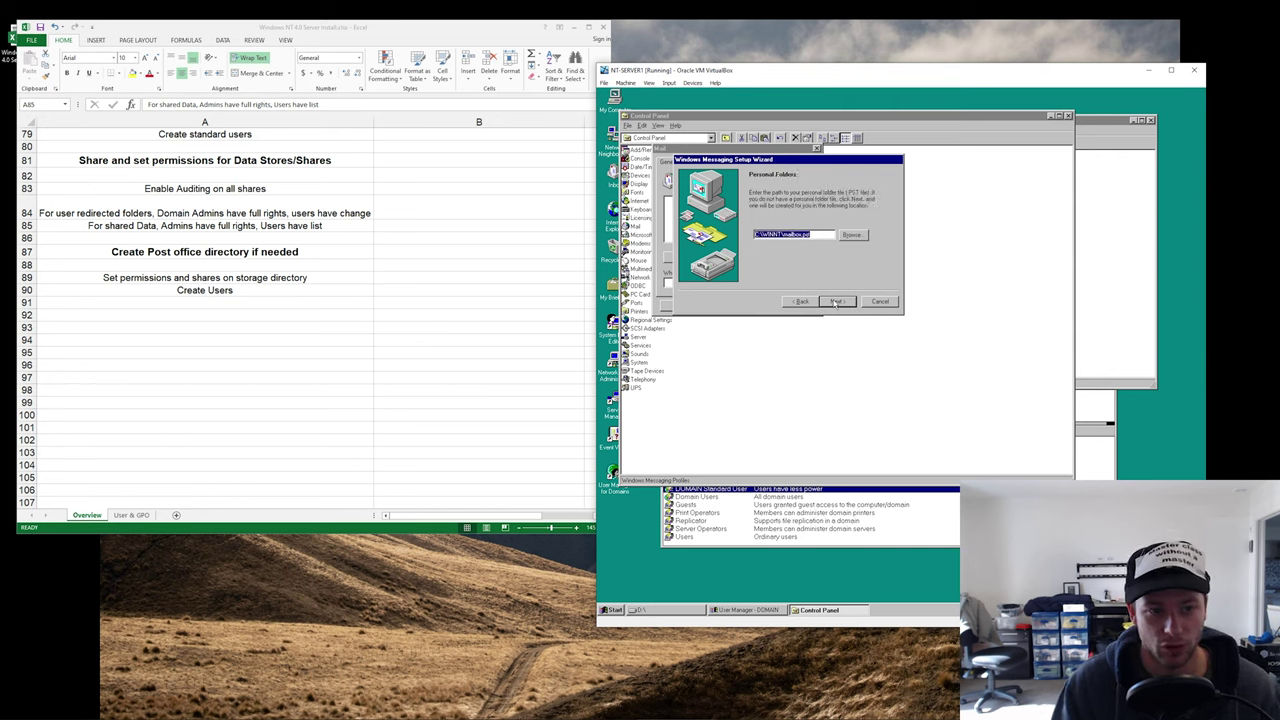
{"action": "left_click", "coordinate": [836, 302]}
{"action": "left_click", "coordinate": [836, 302]}
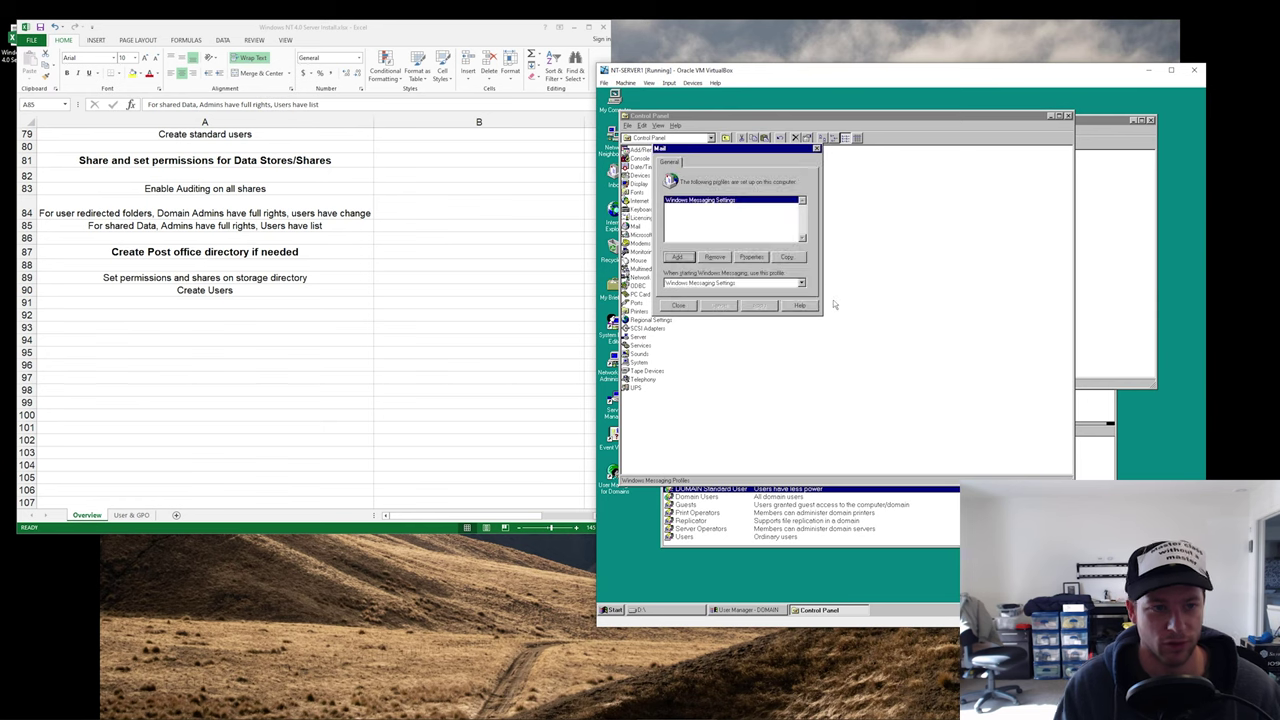
{"action": "left_click", "coordinate": [678, 309]}
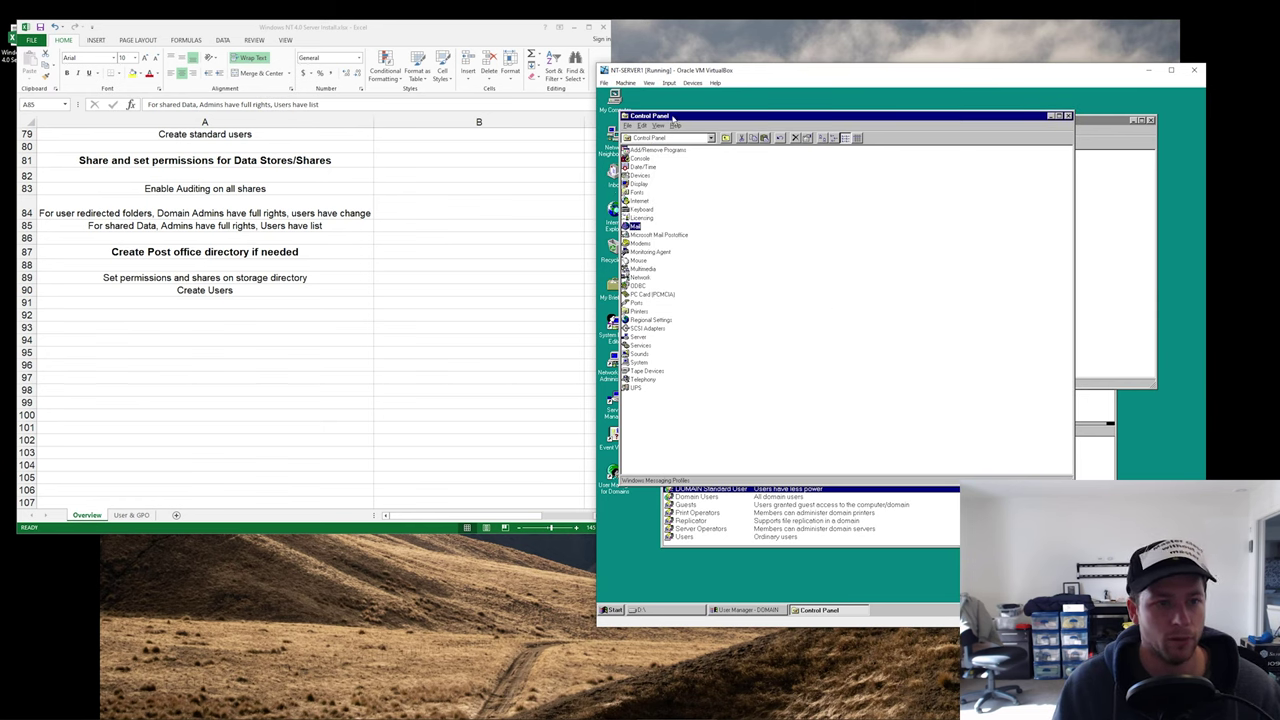
{"action": "left_click_drag", "start_coordinate": [640, 115], "coordinate": [676, 113]}
{"action": "double_click", "coordinate": [615, 174]}
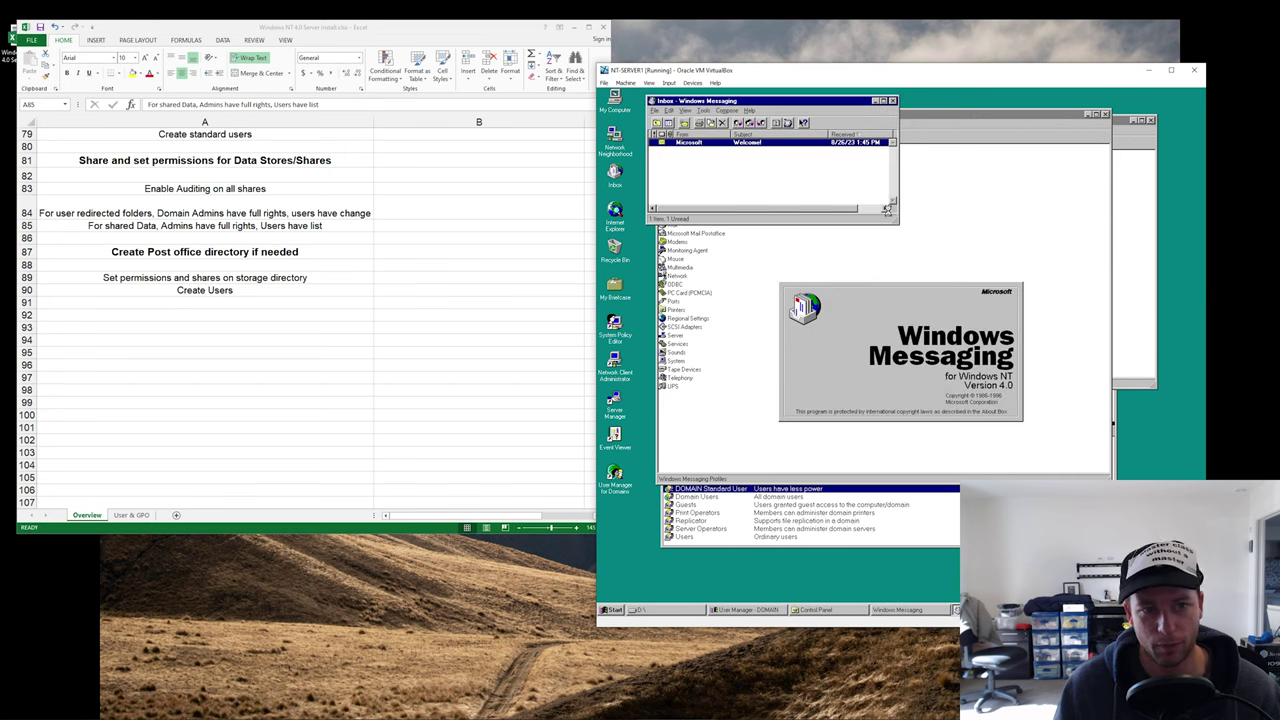
Enlarge the Inbox to show its folder list, then review User Manager's Policies menu
{"action": "left_click_drag", "start_coordinate": [897, 221], "coordinate": [1075, 396]}
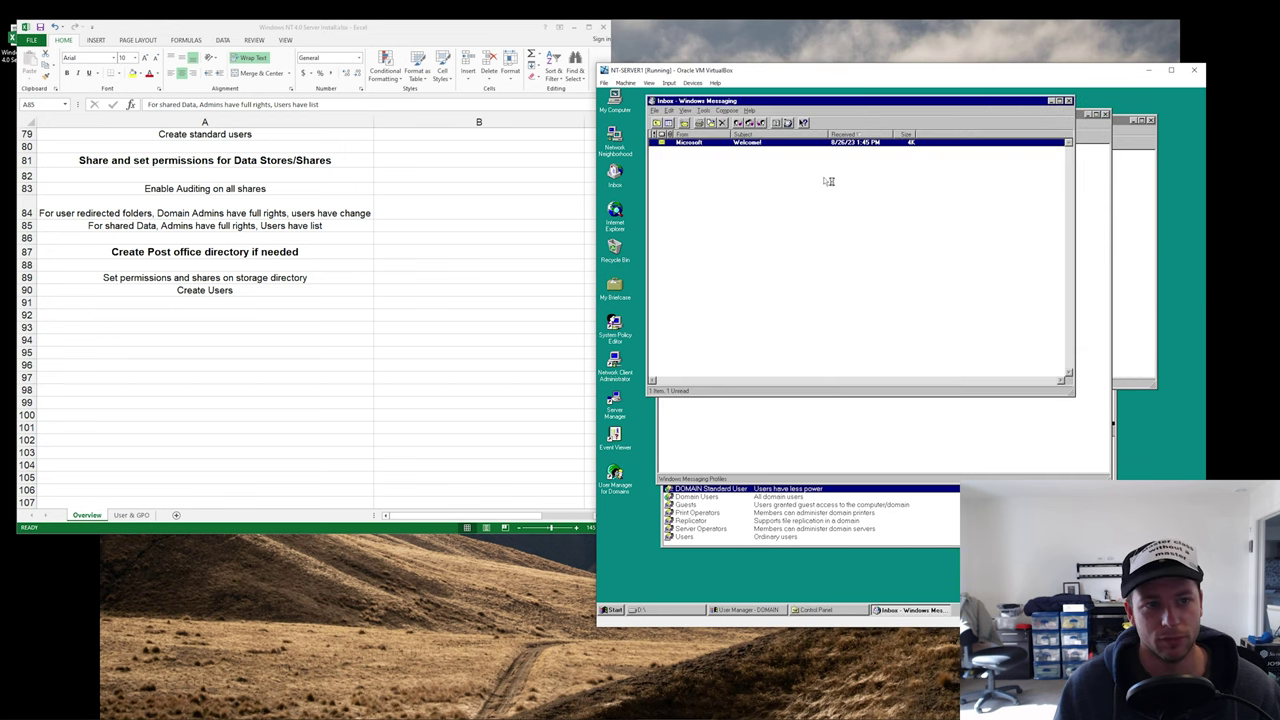
{"action": "left_click", "coordinate": [669, 123]}
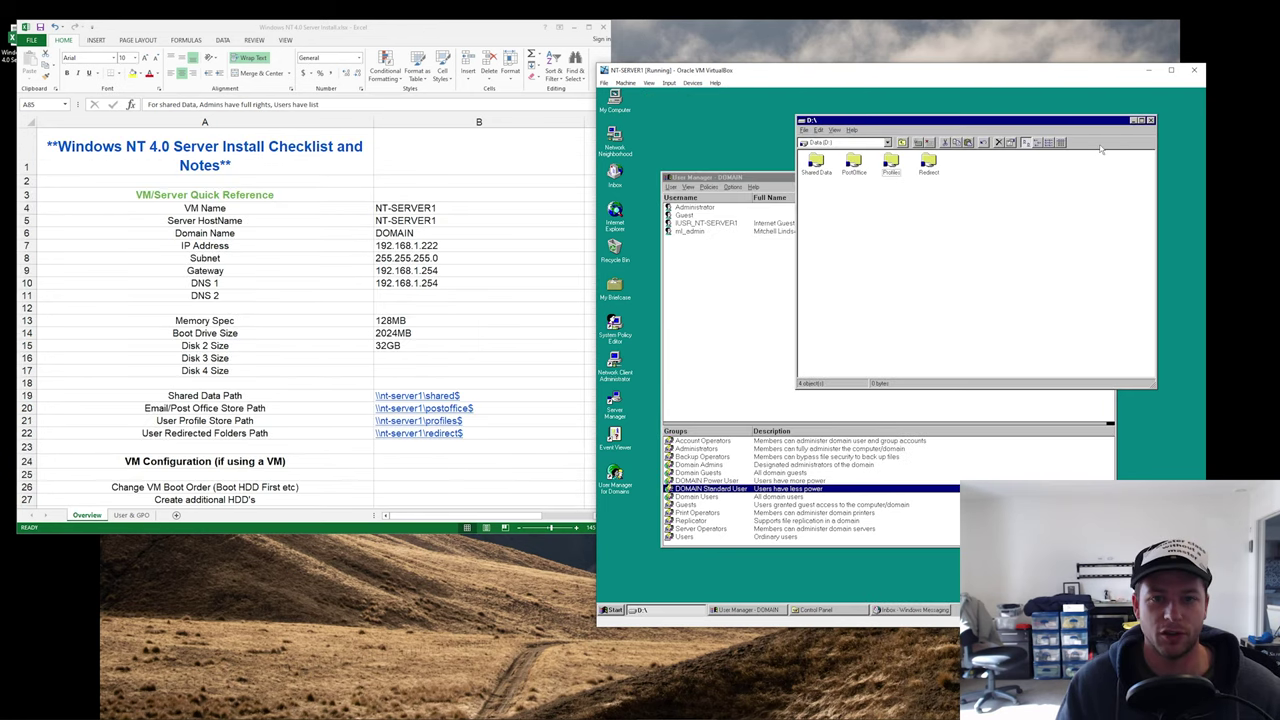
{"action": "left_click", "coordinate": [1133, 121]}
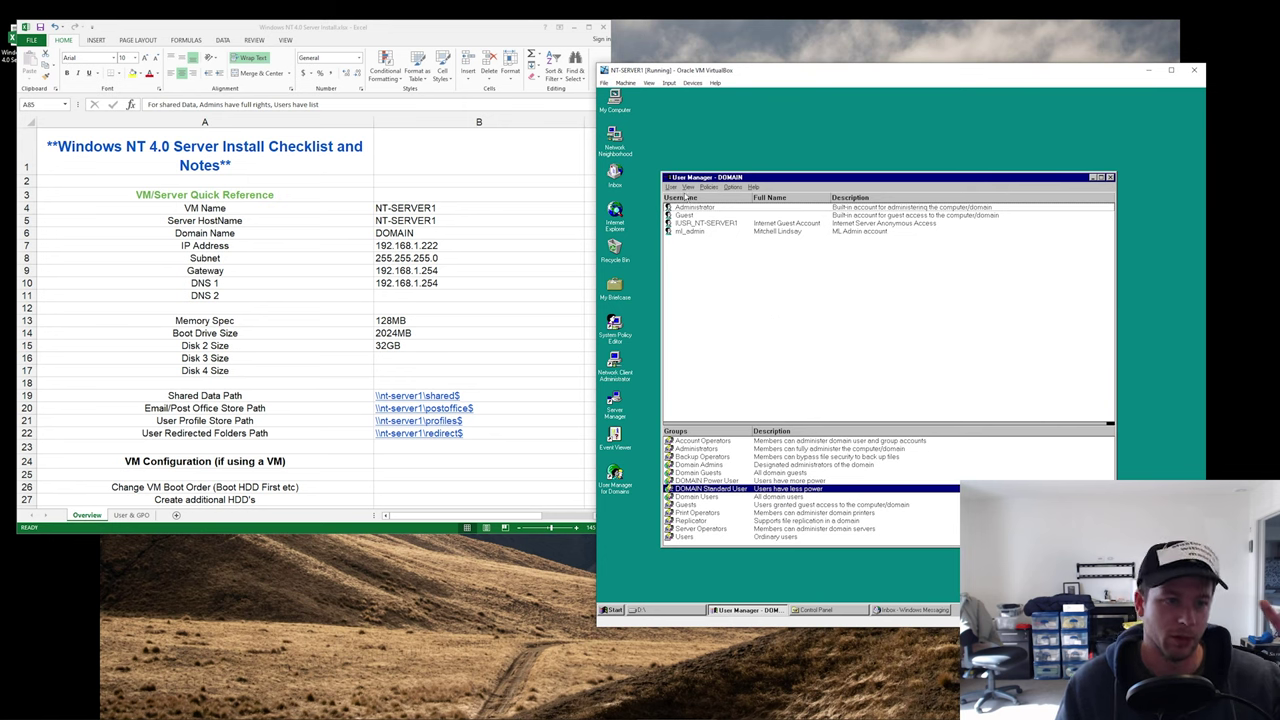
{"action": "left_click", "coordinate": [706, 188]}
Switch to the User & GPO sheet of the Excel checklist
{"action": "mouse_move", "coordinate": [670, 187]}
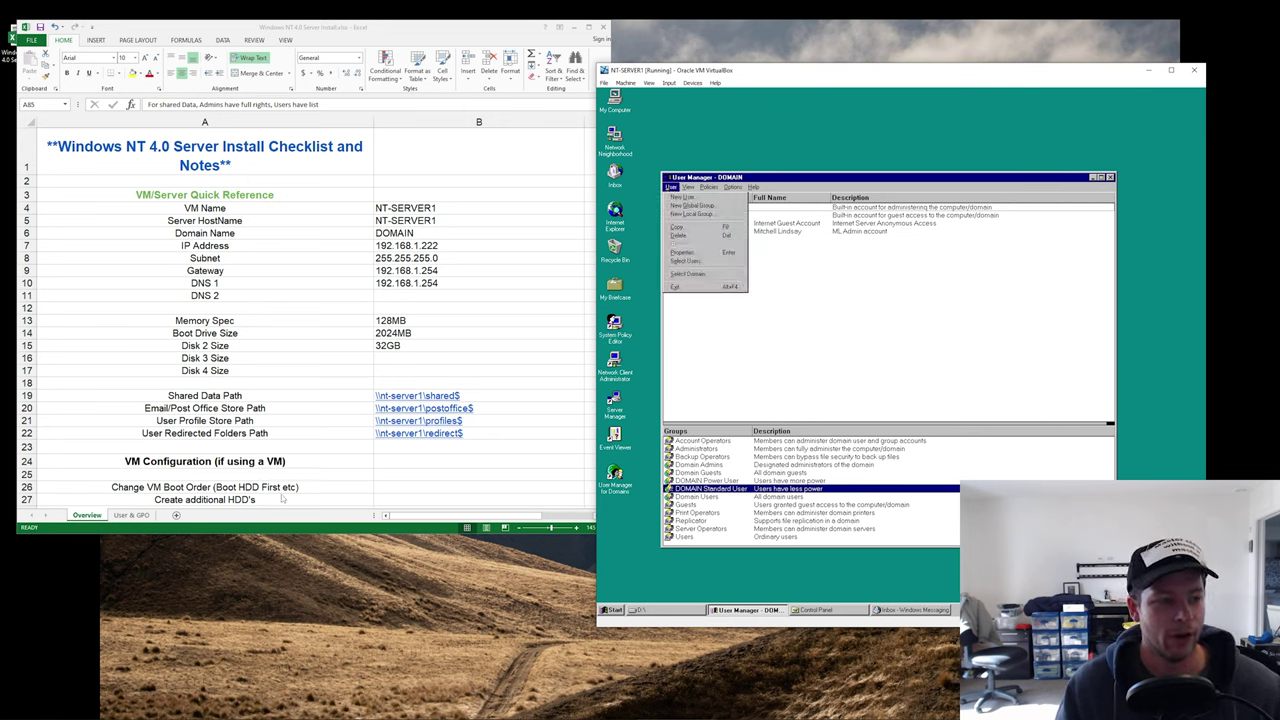
{"action": "left_click", "coordinate": [330, 482]}
{"action": "left_click", "coordinate": [131, 515]}
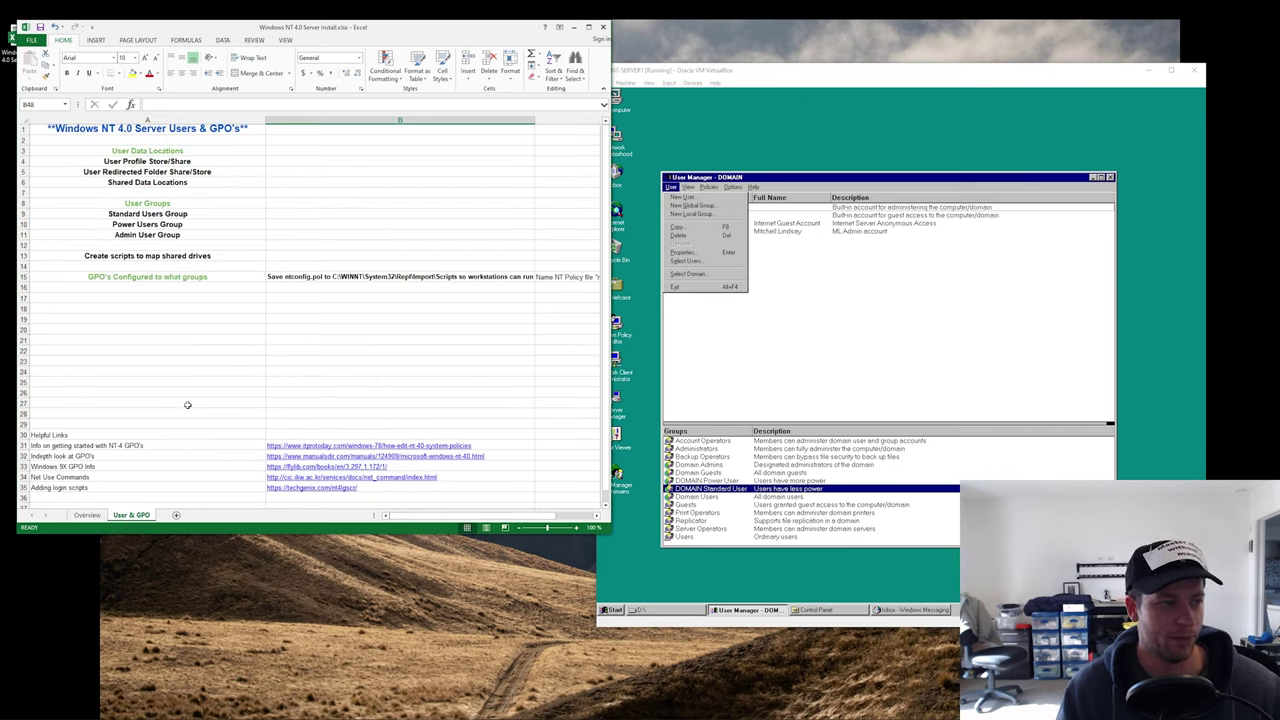
Make Excel taller and review the profile, redirected folder and shared data labels
{"action": "left_click_drag", "start_coordinate": [604, 531], "coordinate": [616, 634]}
{"action": "left_click", "coordinate": [260, 161]}
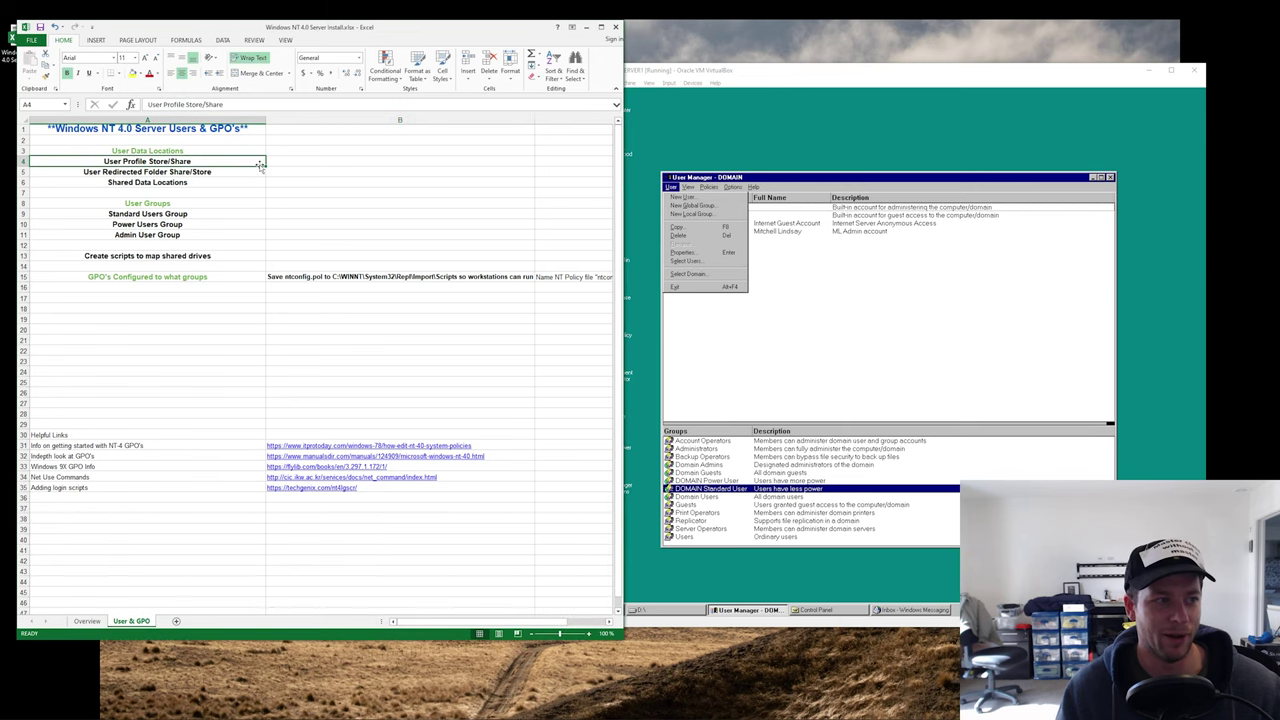
{"action": "left_click", "coordinate": [250, 182]}
{"action": "left_click", "coordinate": [280, 162]}
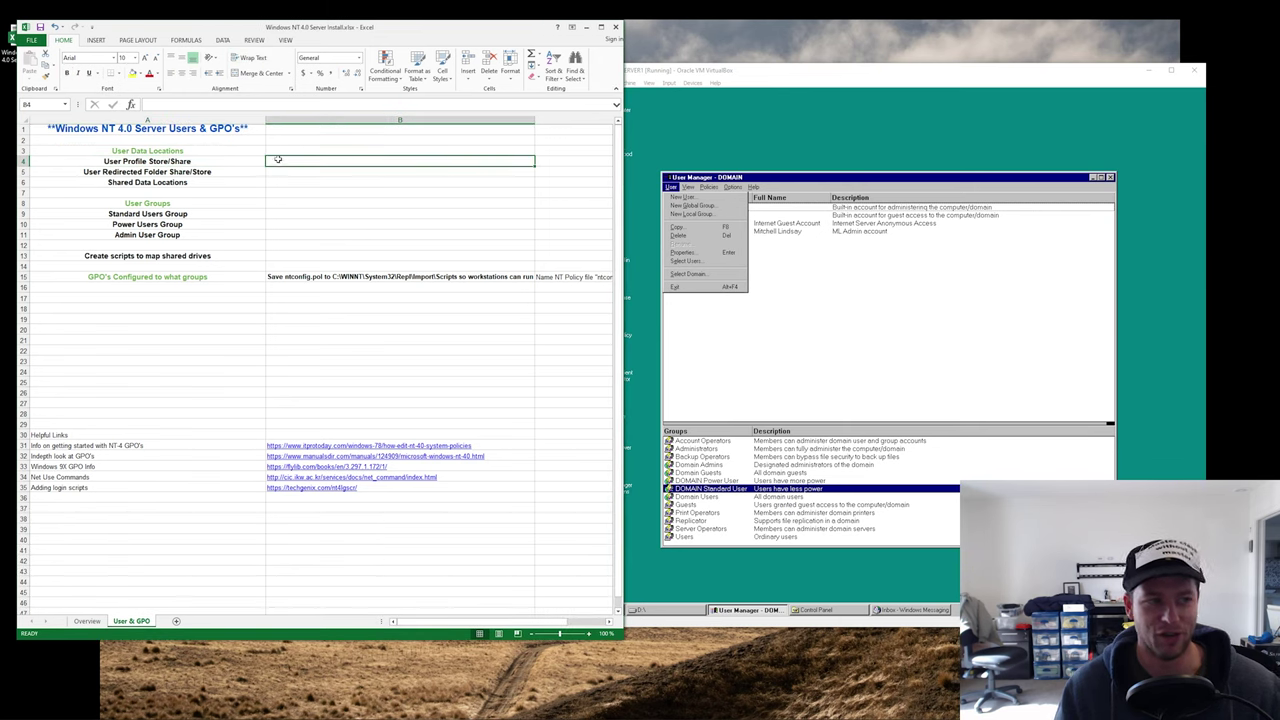
{"action": "left_click", "coordinate": [138, 162]}
{"action": "left_click", "coordinate": [247, 171]}
{"action": "left_click", "coordinate": [200, 184]}
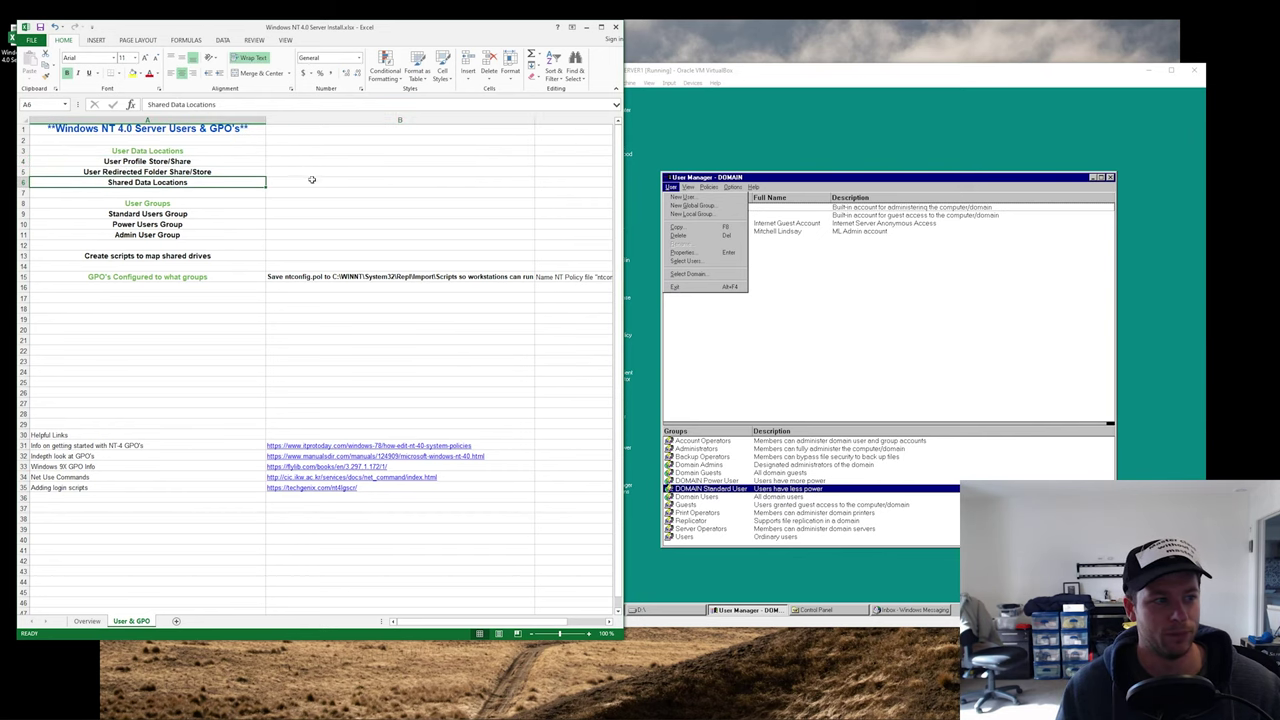
{"action": "left_click", "coordinate": [309, 160]}
Copy the share paths from Overview B19:B22 and put the profiles path in B4
{"action": "key", "text": "ctrl+Page_Up"}
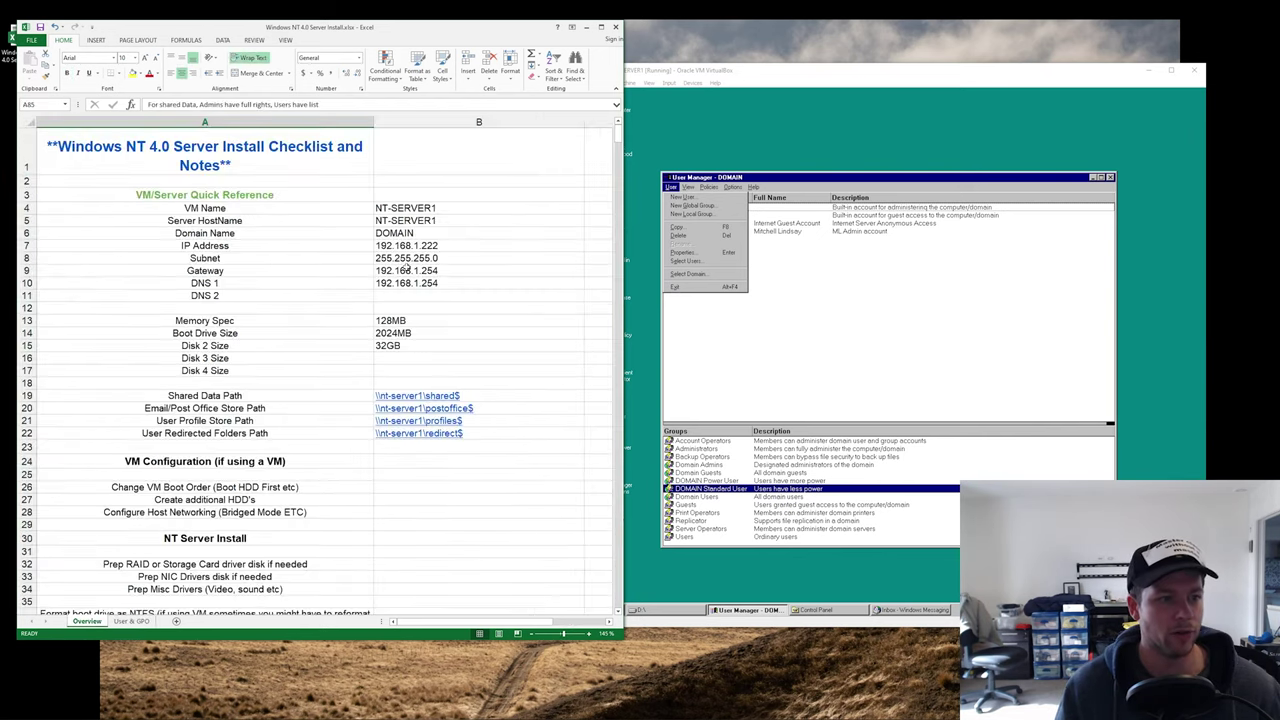
{"action": "left_click_drag", "start_coordinate": [505, 434], "coordinate": [487, 397]}
{"action": "key", "text": "ctrl+c"}
{"action": "key", "text": "ctrl+Page_Down"}
{"action": "left_click", "coordinate": [366, 181]}
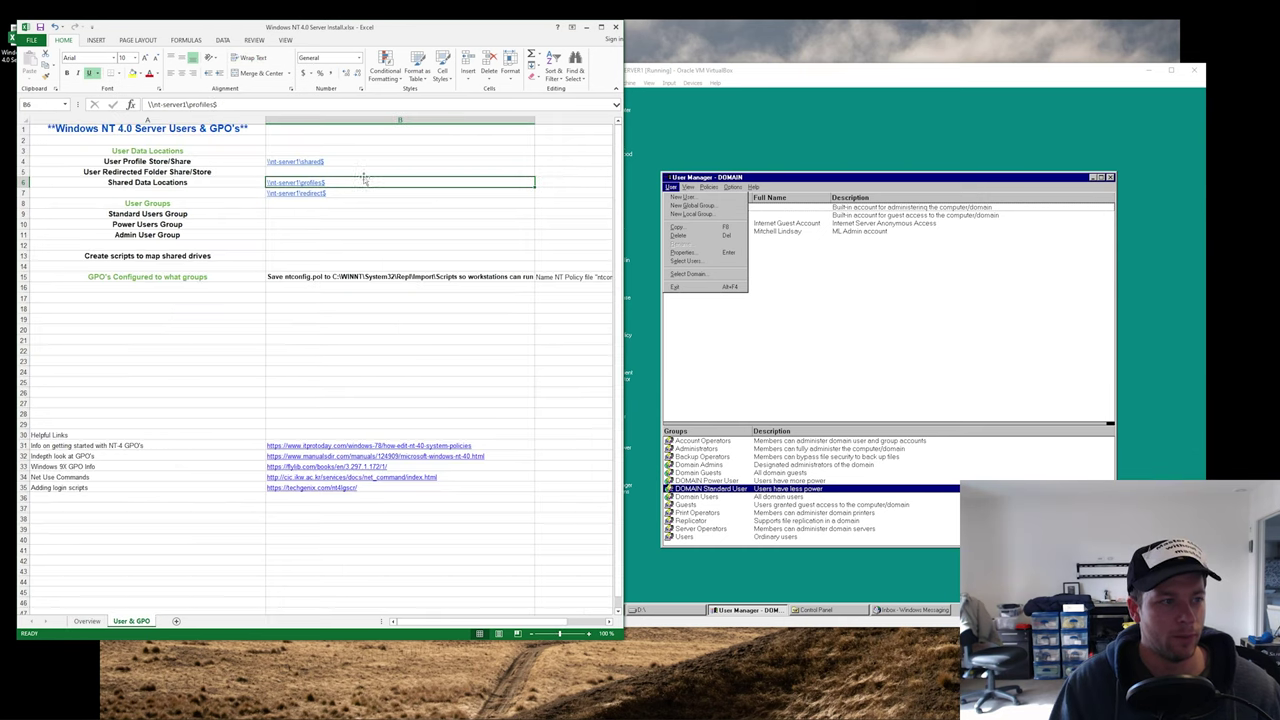
{"action": "key", "text": "ctrl+c"}
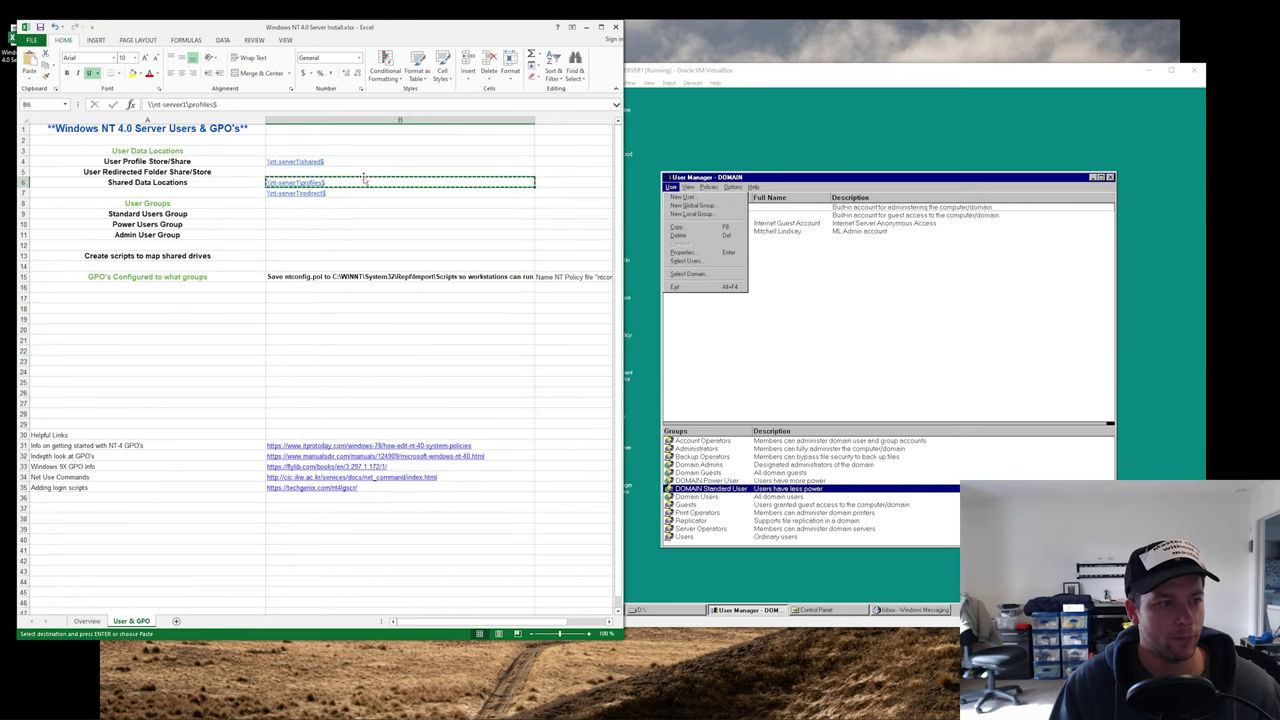
{"action": "key", "text": "Up"}
{"action": "key", "text": "Up"}
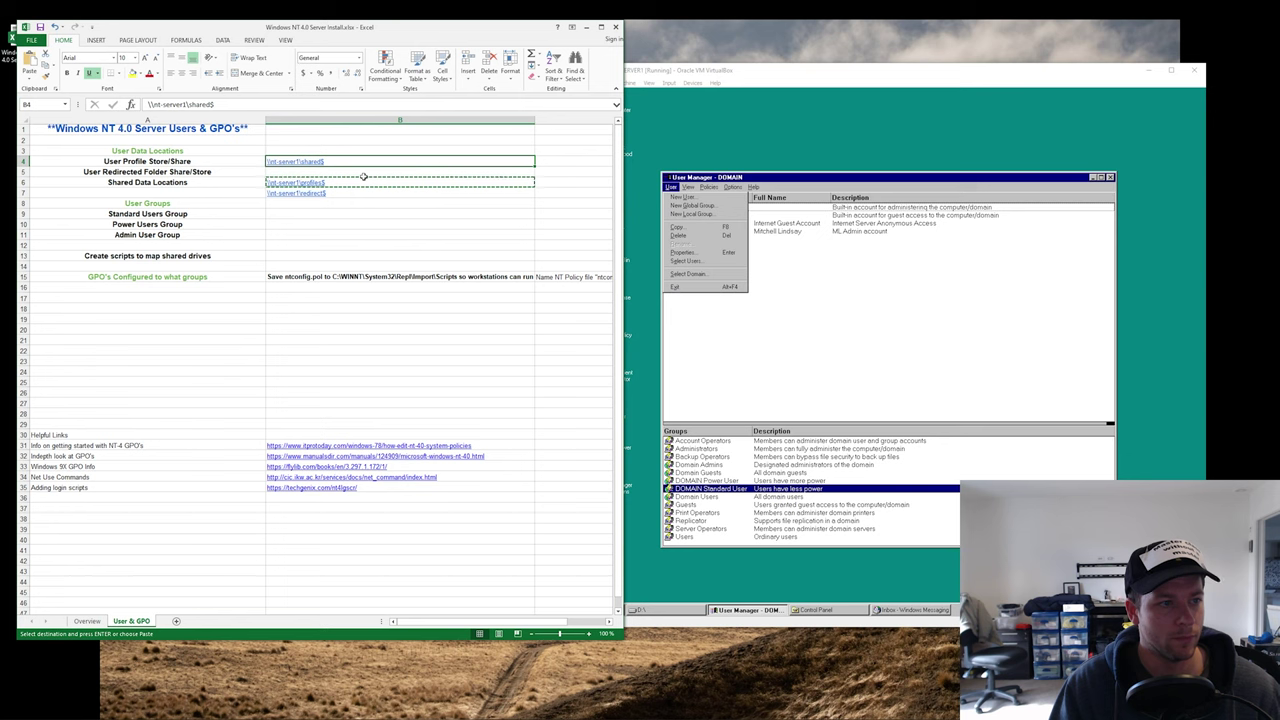
{"action": "key", "text": "Return"}
Put the redirect share path in B5 and copy it into B6
{"action": "key", "text": "Down"}
{"action": "key", "text": "Down"}
{"action": "key", "text": "Down"}
{"action": "key", "text": "ctrl+c"}
{"action": "key", "text": "Up"}
{"action": "key", "text": "Up"}
{"action": "key", "text": "Return"}
{"action": "key", "text": "Down"}
{"action": "key", "text": "Up"}
{"action": "key", "text": "ctrl+c"}
{"action": "key", "text": "Down"}
{"action": "key", "text": "ctrl+v"}
Change B6 to \\nt-server1\shared$ and enter DOMAIN Standard Users in B9
{"action": "double_click", "coordinate": [204, 104]}
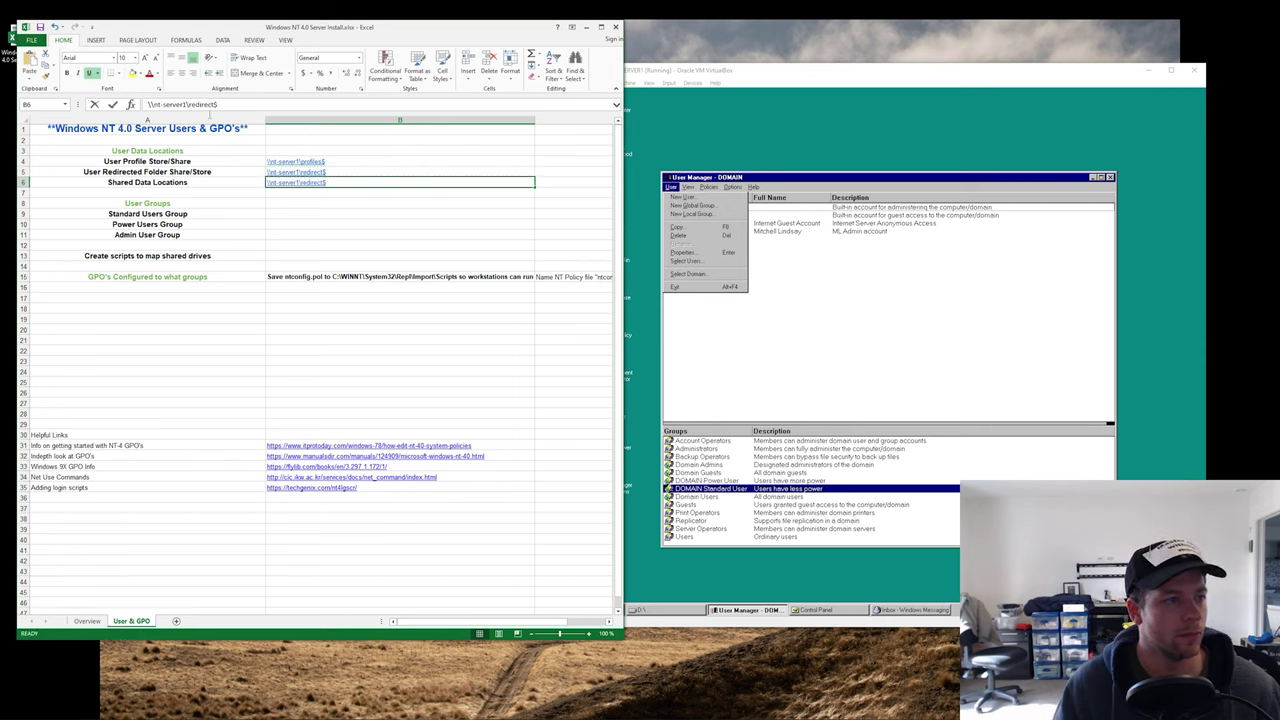
{"action": "type", "text": "shared"}
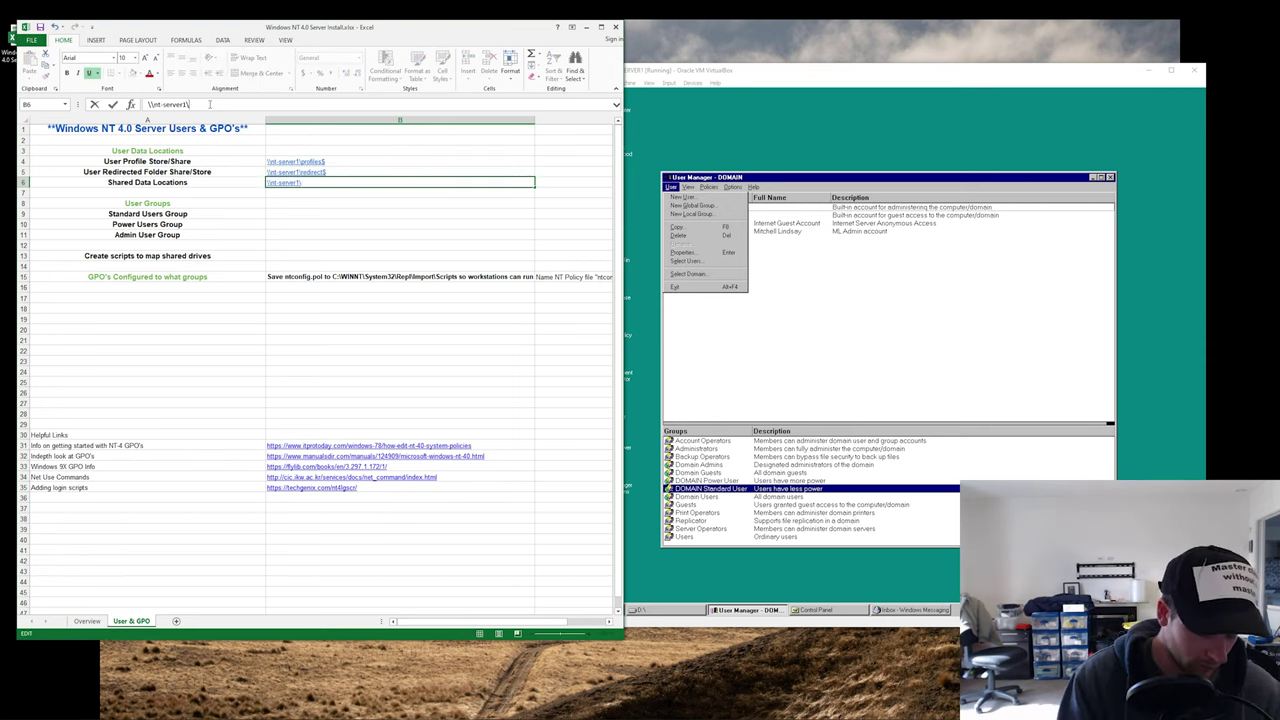
{"action": "type", "text": "$"}
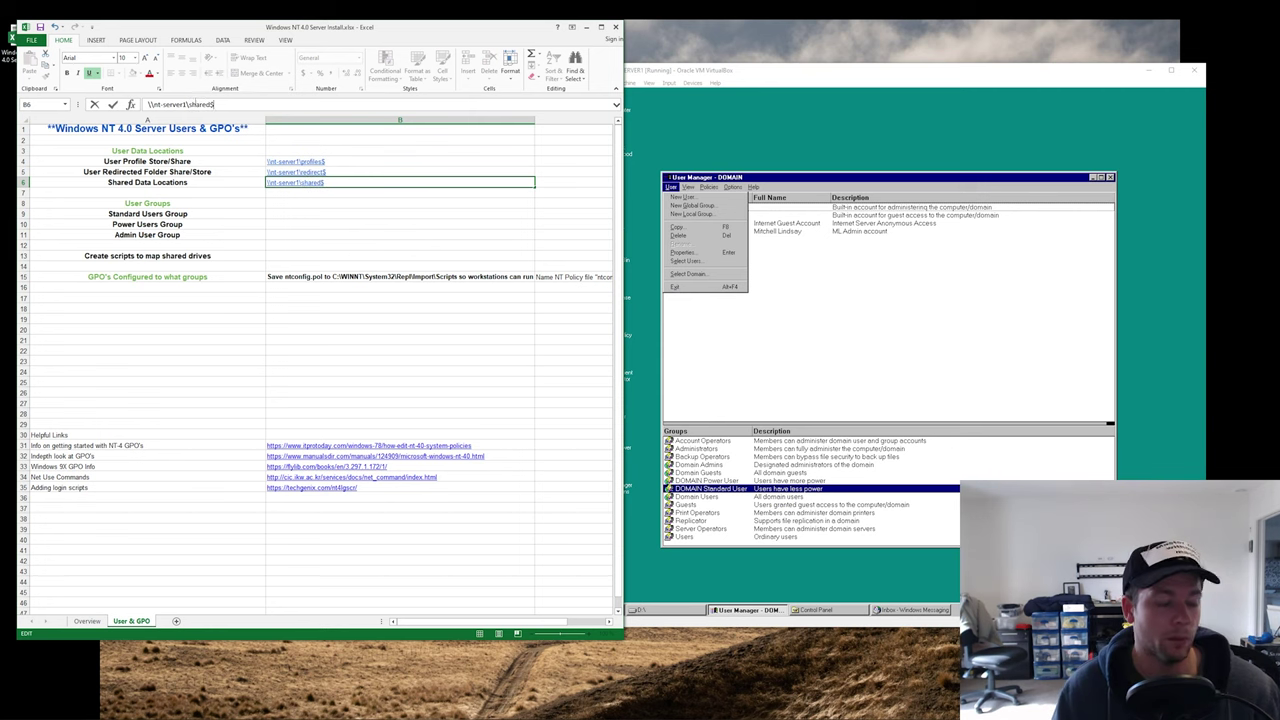
{"action": "left_click", "coordinate": [322, 213]}
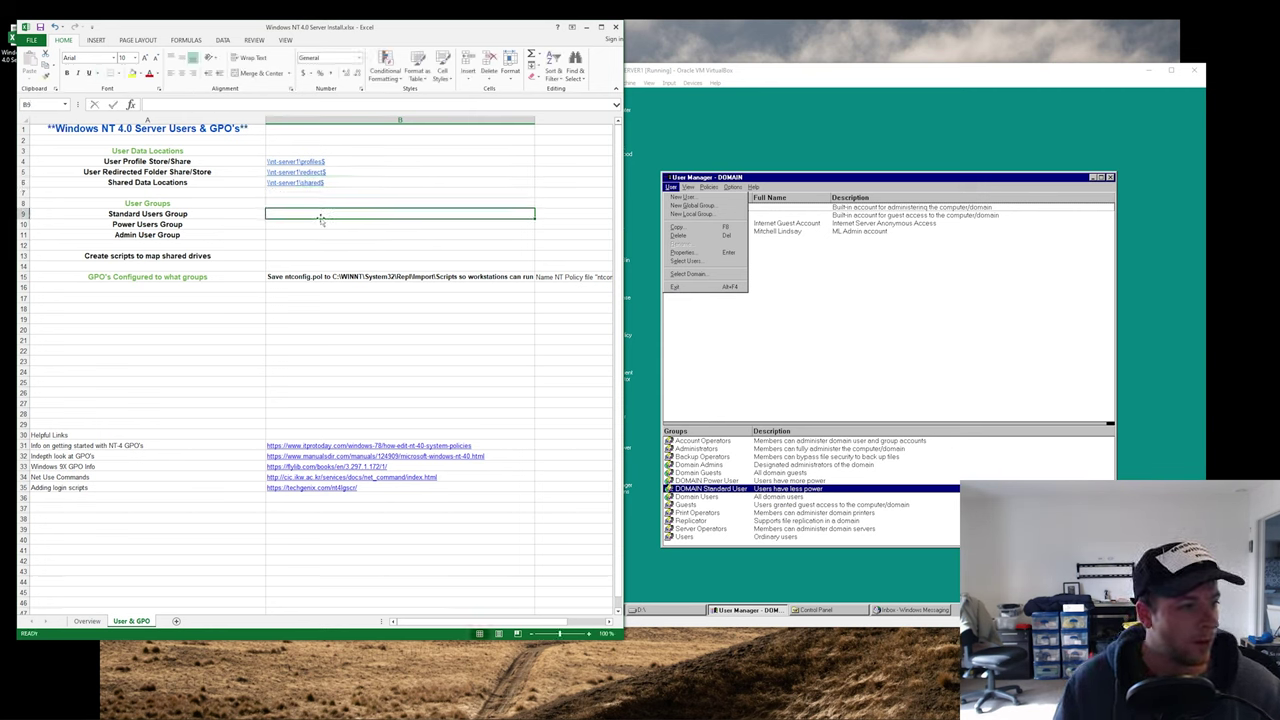
{"action": "type", "text": "DOMAIN "}
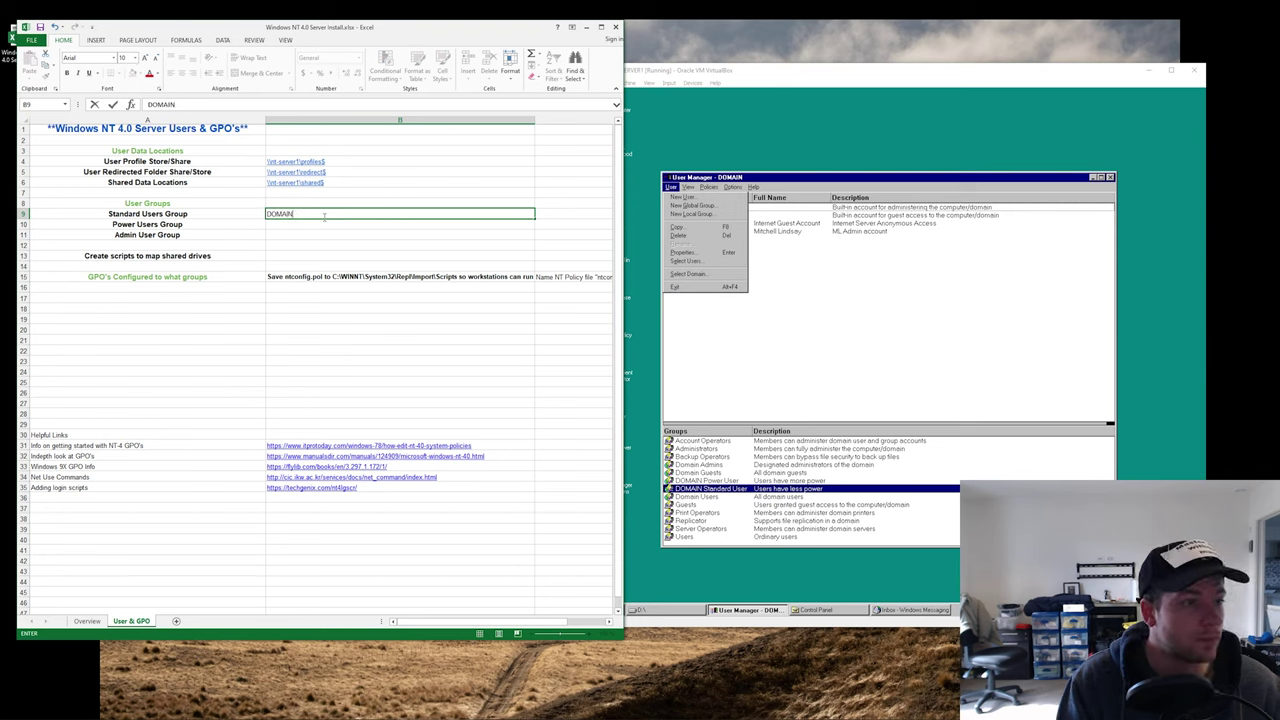
{"action": "type", "text": "Standard Users"}
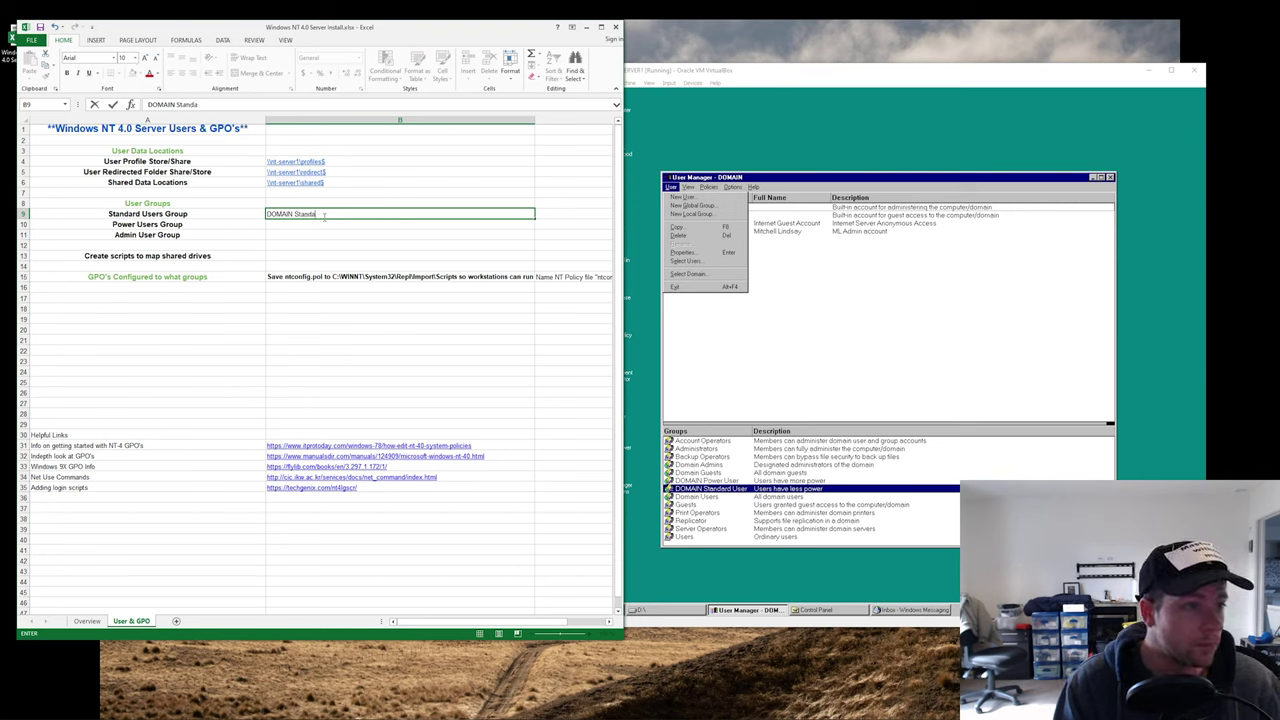
{"action": "key", "text": "Return"}
Enter DOMAIN Power Users and Domain Admins as the power and admin groups
{"action": "type", "text": "DOMAIN Power Us"}
{"action": "key", "text": "Return"}
{"action": "type", "text": "Domain Admins"}
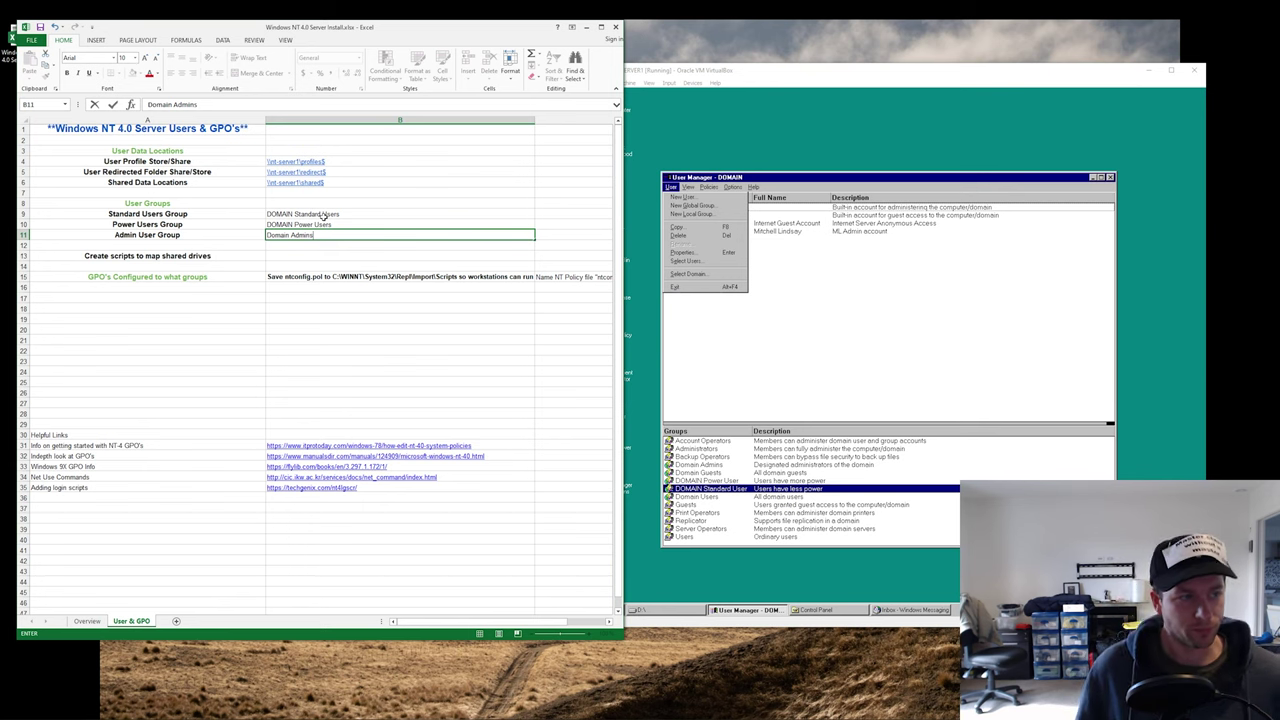
{"action": "left_click", "coordinate": [150, 163]}
{"action": "key", "text": "Down"}
{"action": "key", "text": "Down"}
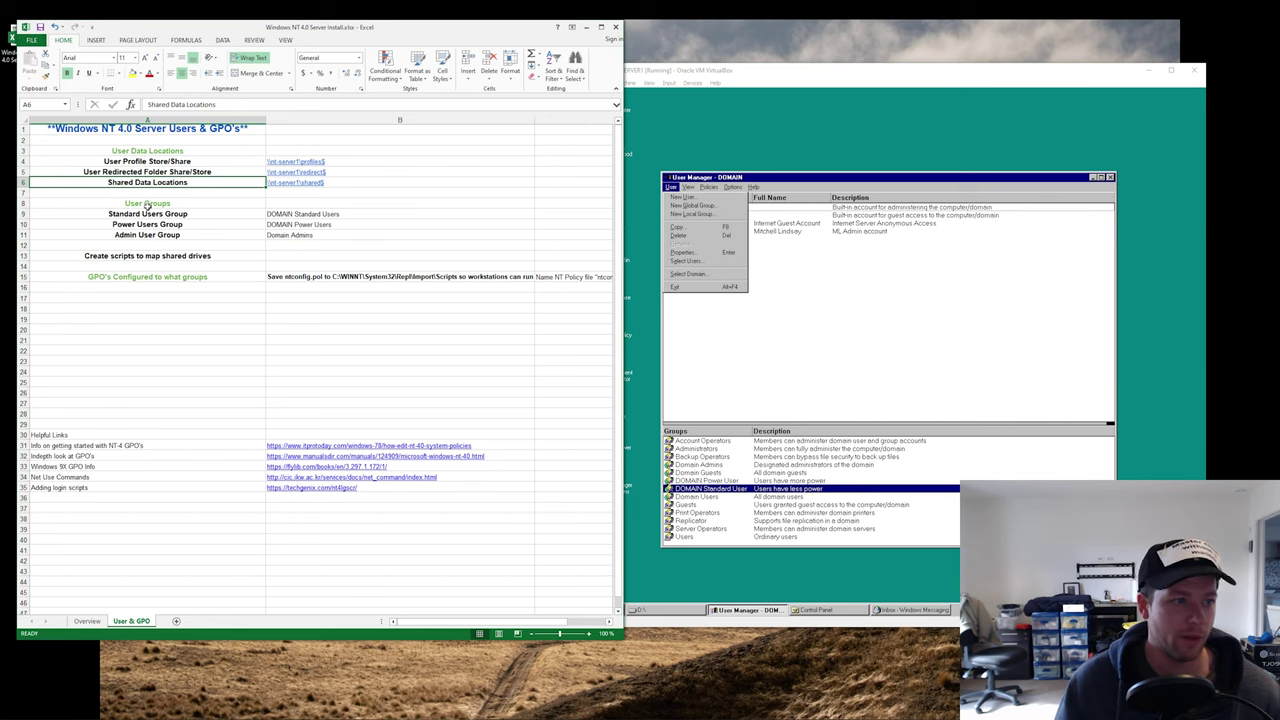
{"action": "left_click_drag", "start_coordinate": [410, 622], "coordinate": [464, 626]}
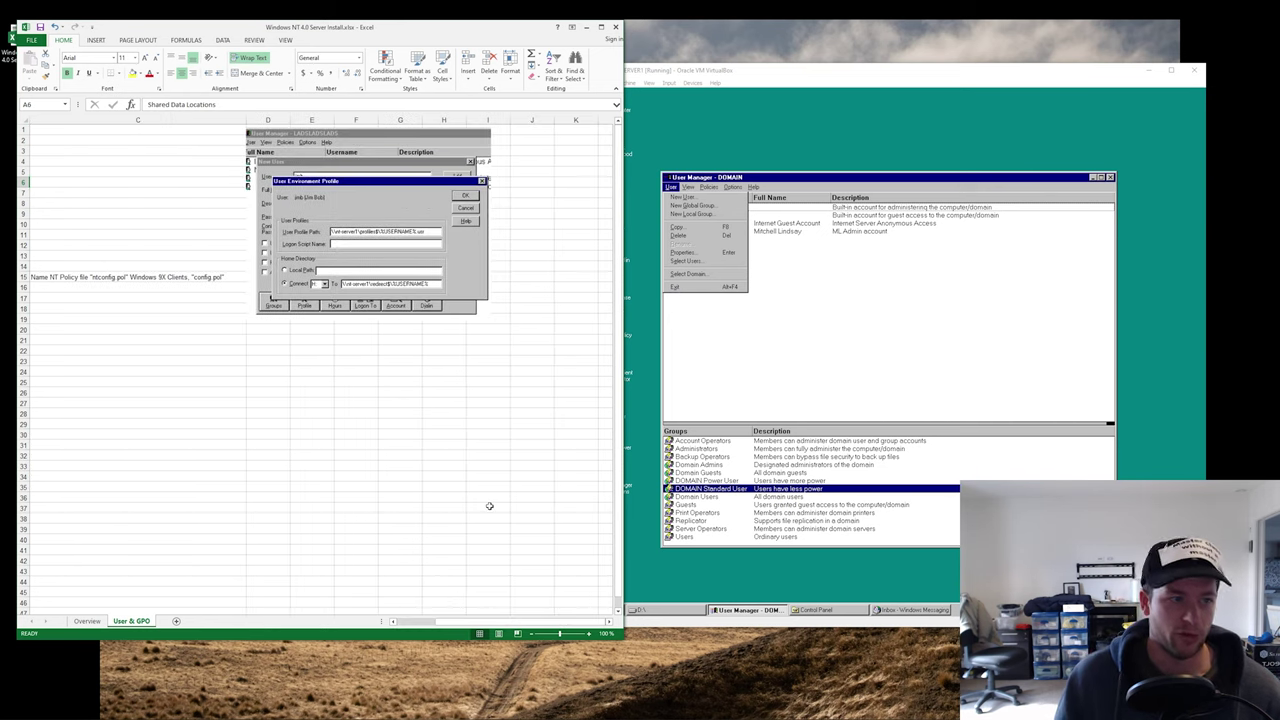
View the profiles$ and redirect$ path screenshot in Excel, then open User Manager's User menu
{"action": "left_click", "coordinate": [862, 338]}
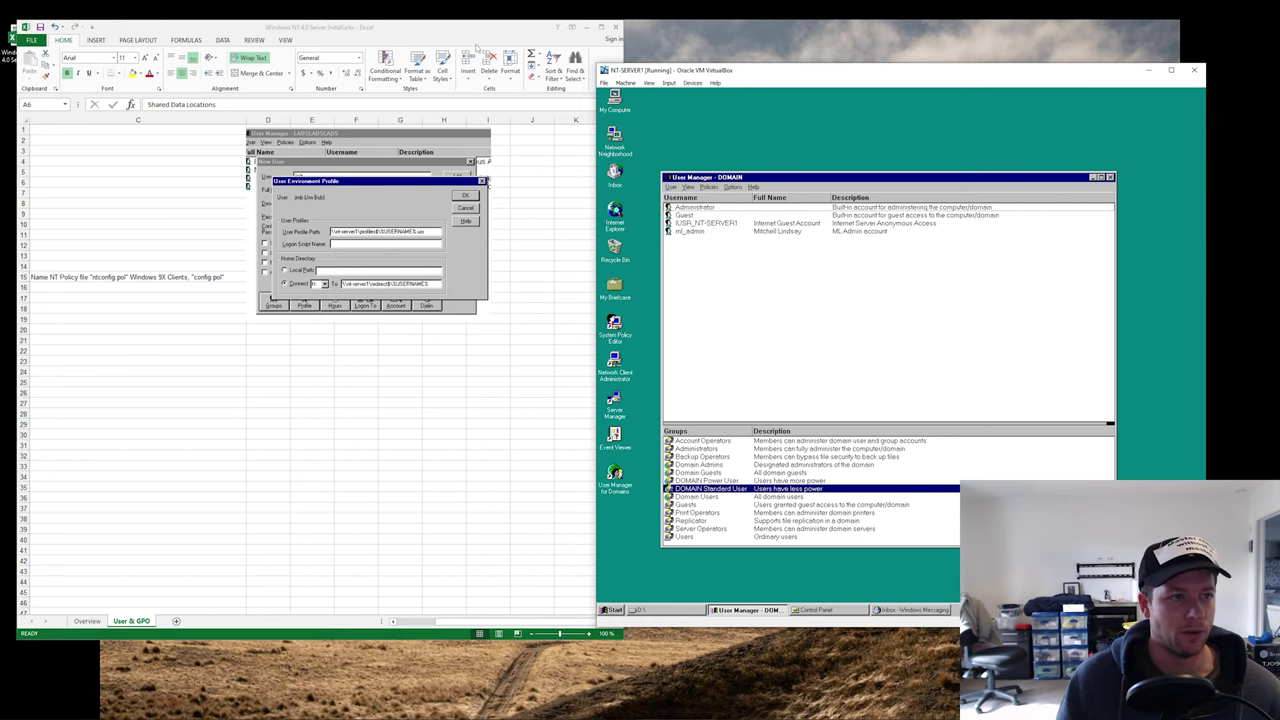
{"action": "left_click", "coordinate": [383, 255]}
{"action": "scroll", "coordinate": [414, 330], "scroll_direction": "up", "scroll_amount": 3}
{"action": "middle_click", "coordinate": [389, 377]}
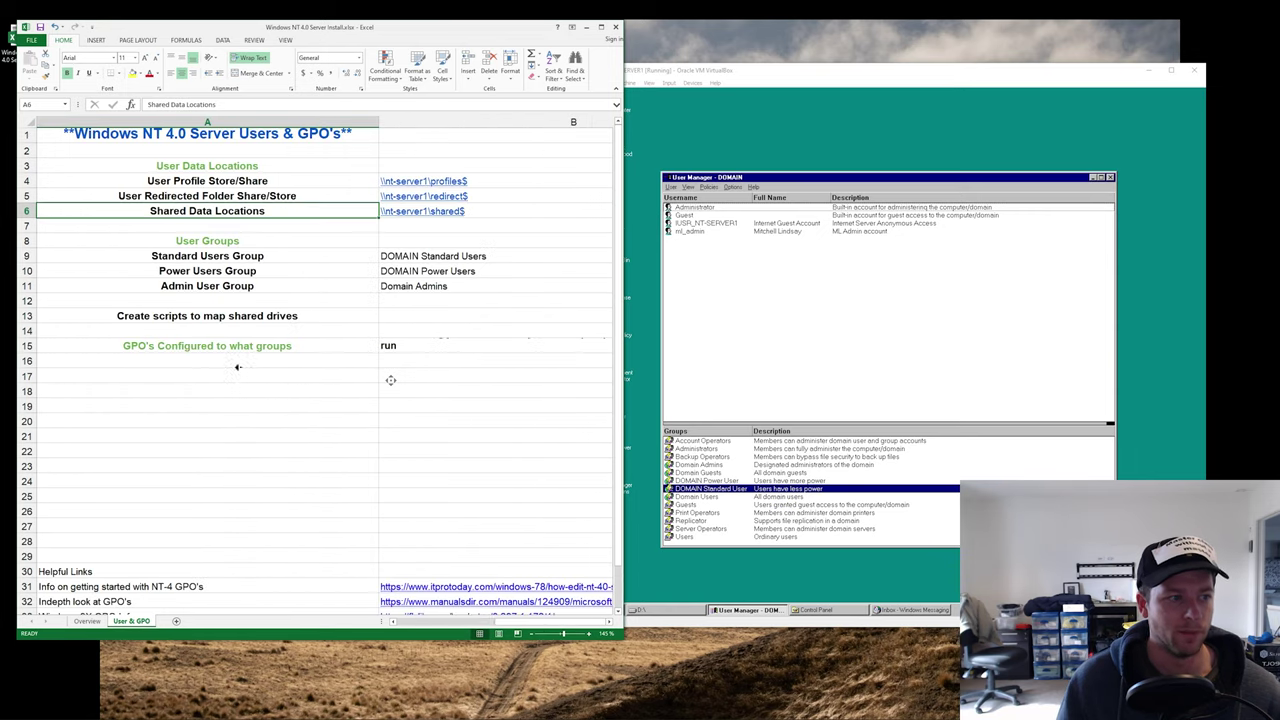
{"action": "left_click_drag", "start_coordinate": [455, 621], "coordinate": [490, 627]}
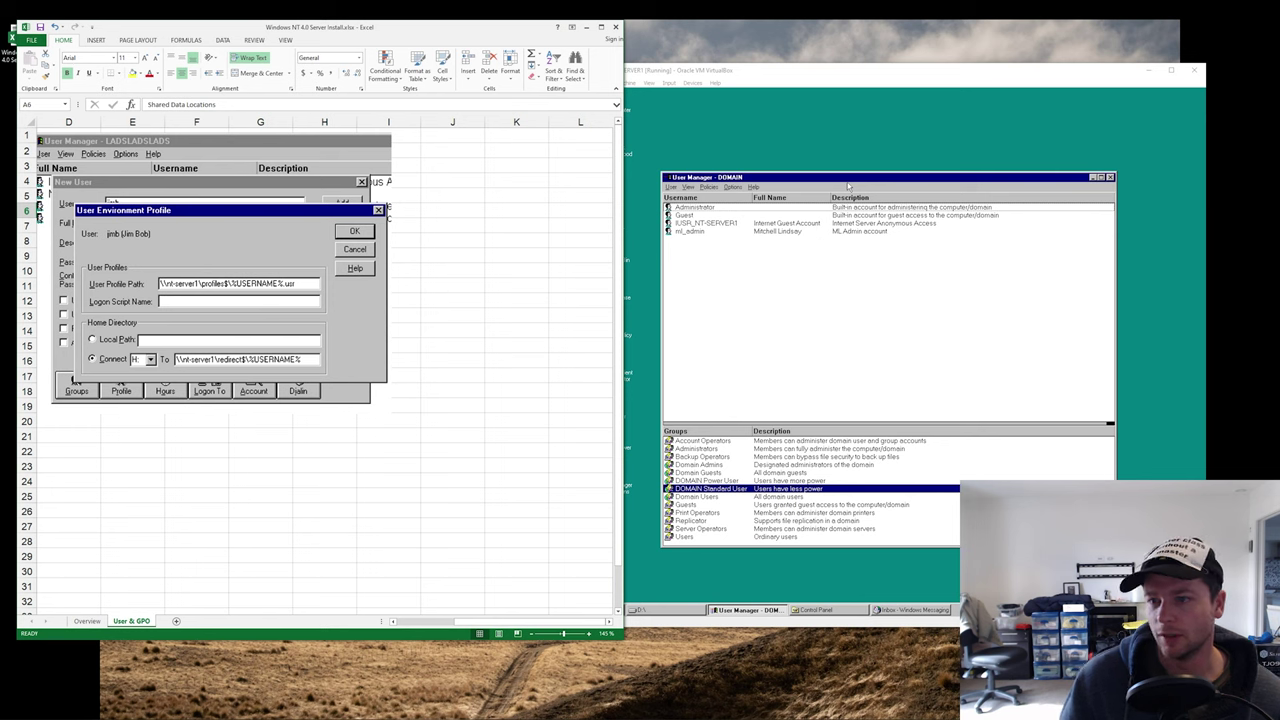
{"action": "left_click", "coordinate": [672, 187]}
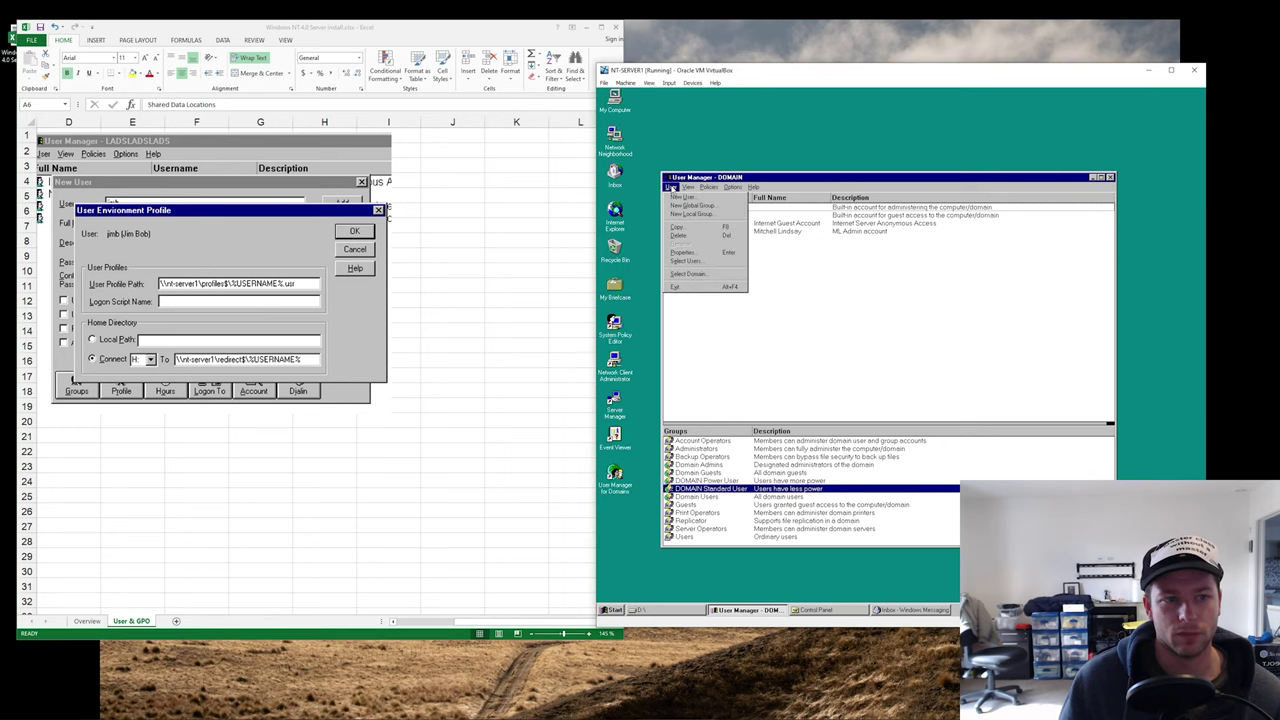
Create a new user with username, full name, description and password, not forcing a password change
{"action": "left_click", "coordinate": [685, 196]}
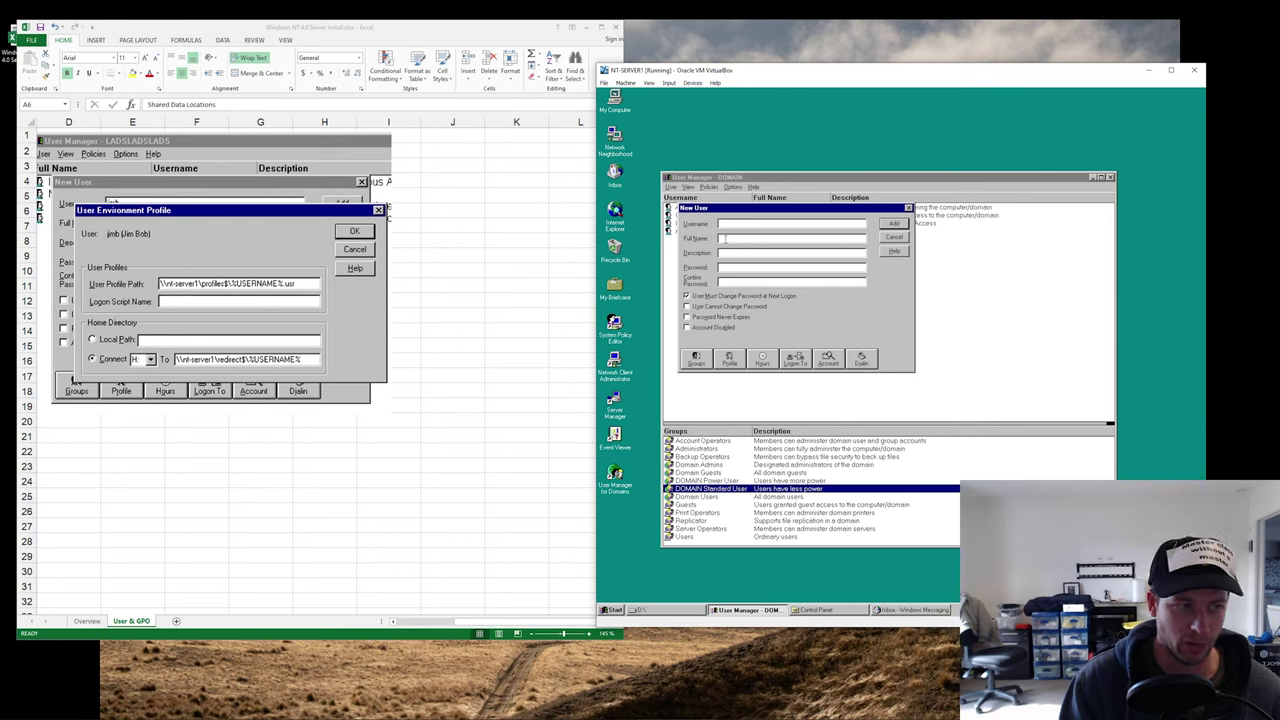
{"action": "type", "text": "jmb"}
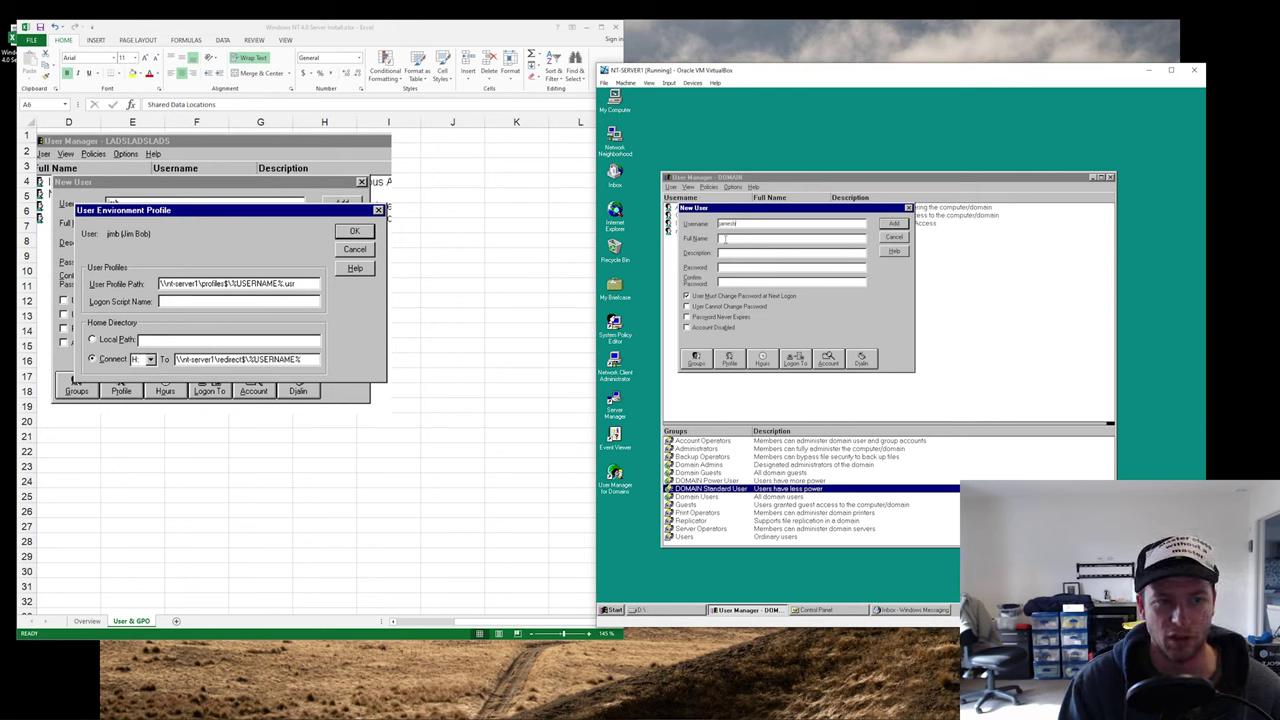
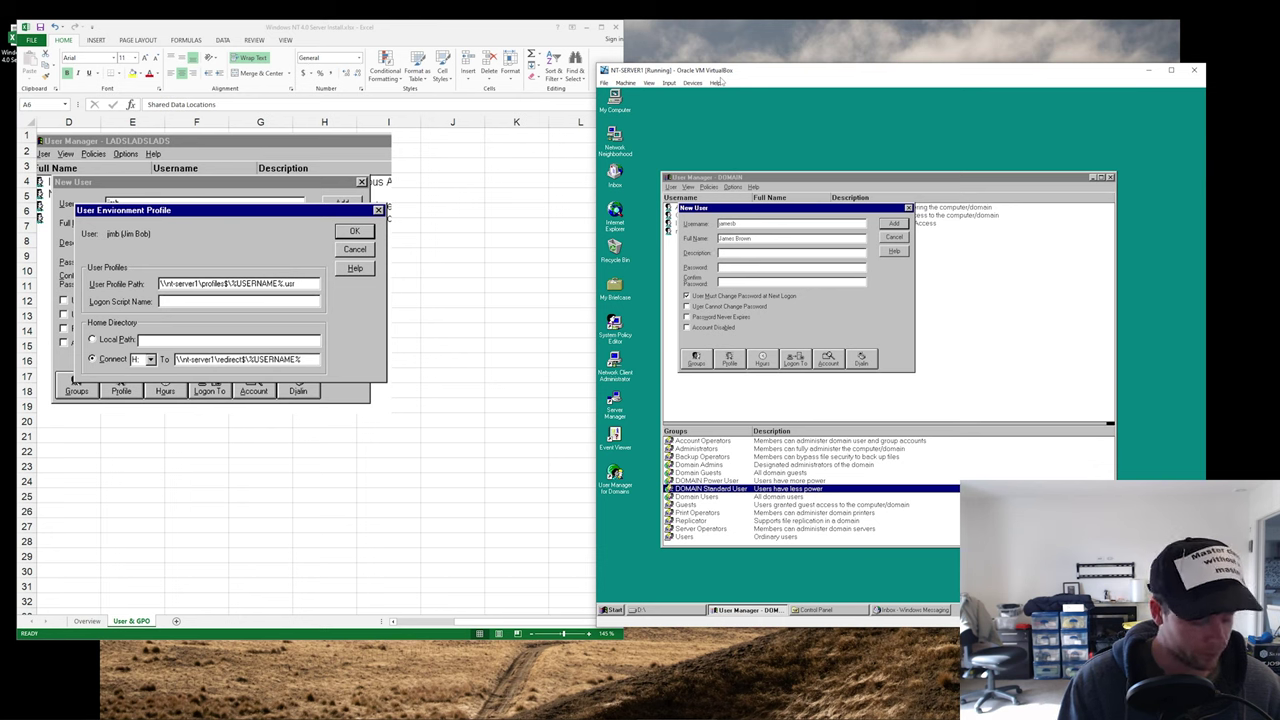
{"action": "type", "text": "Sal"}
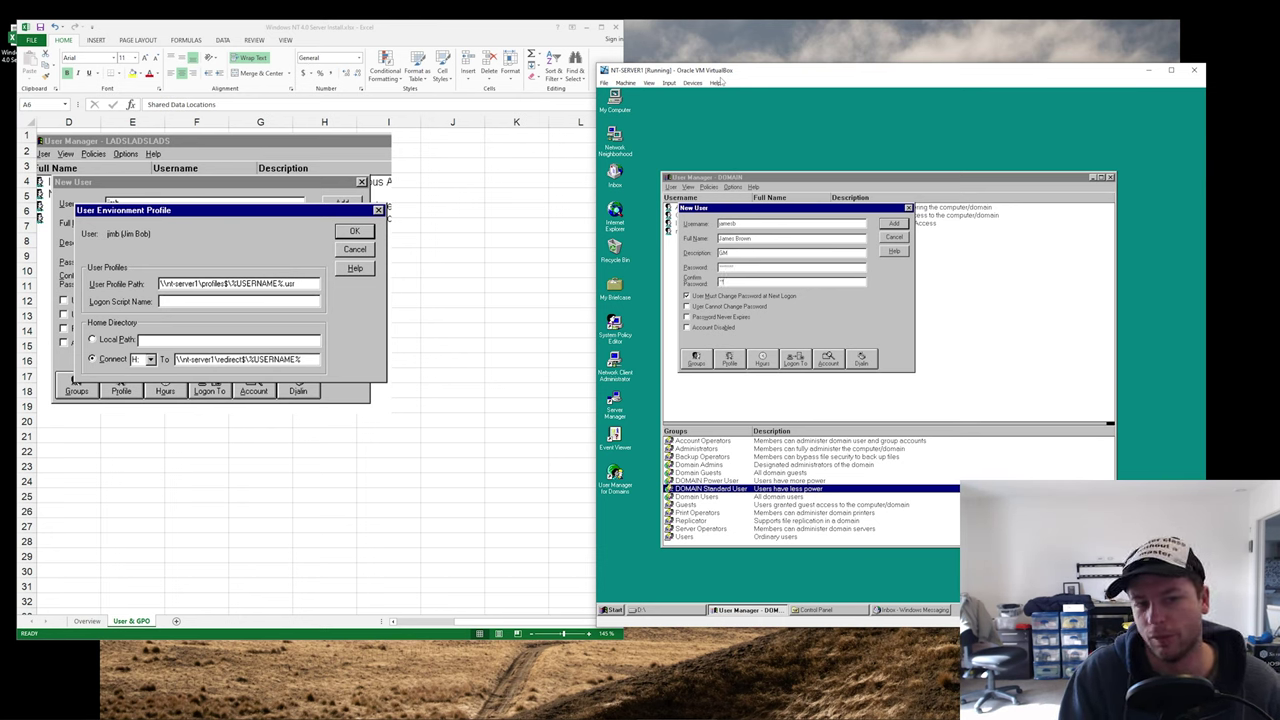
{"action": "key", "text": "Tab"}
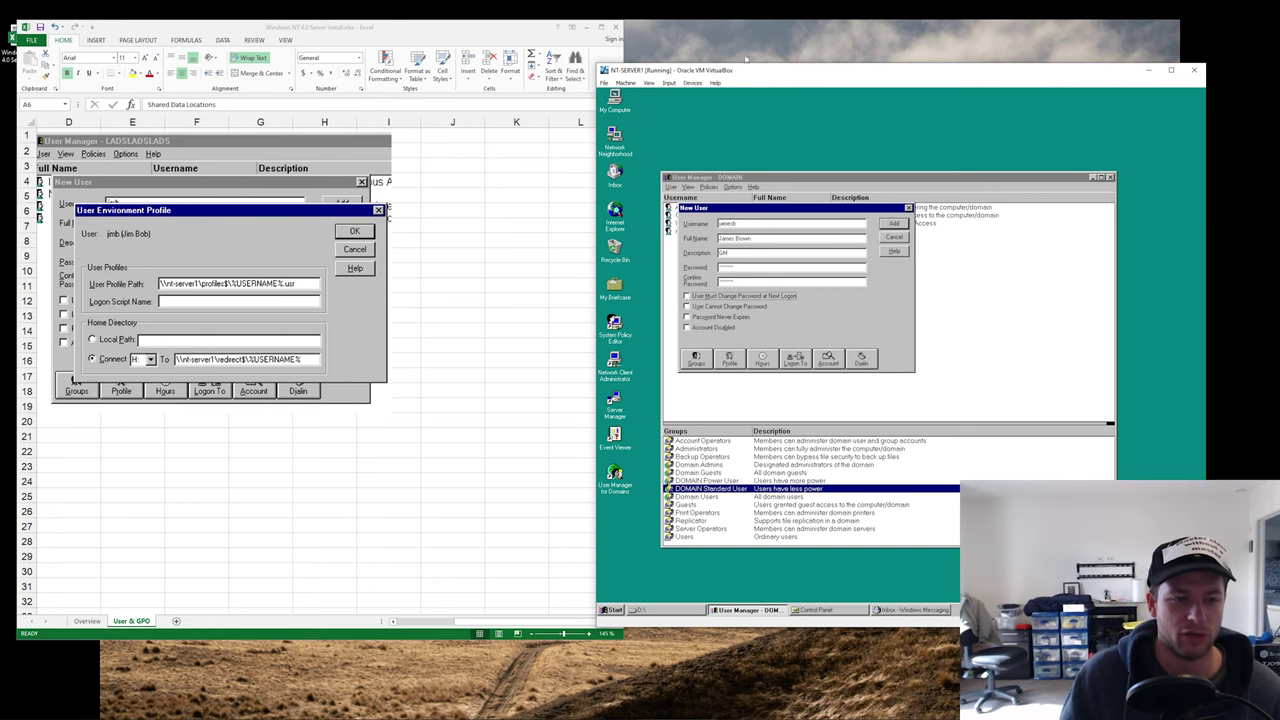
{"action": "left_click", "coordinate": [710, 329]}
Add the new user to the DOMAIN Power User group
{"action": "left_click", "coordinate": [697, 360]}
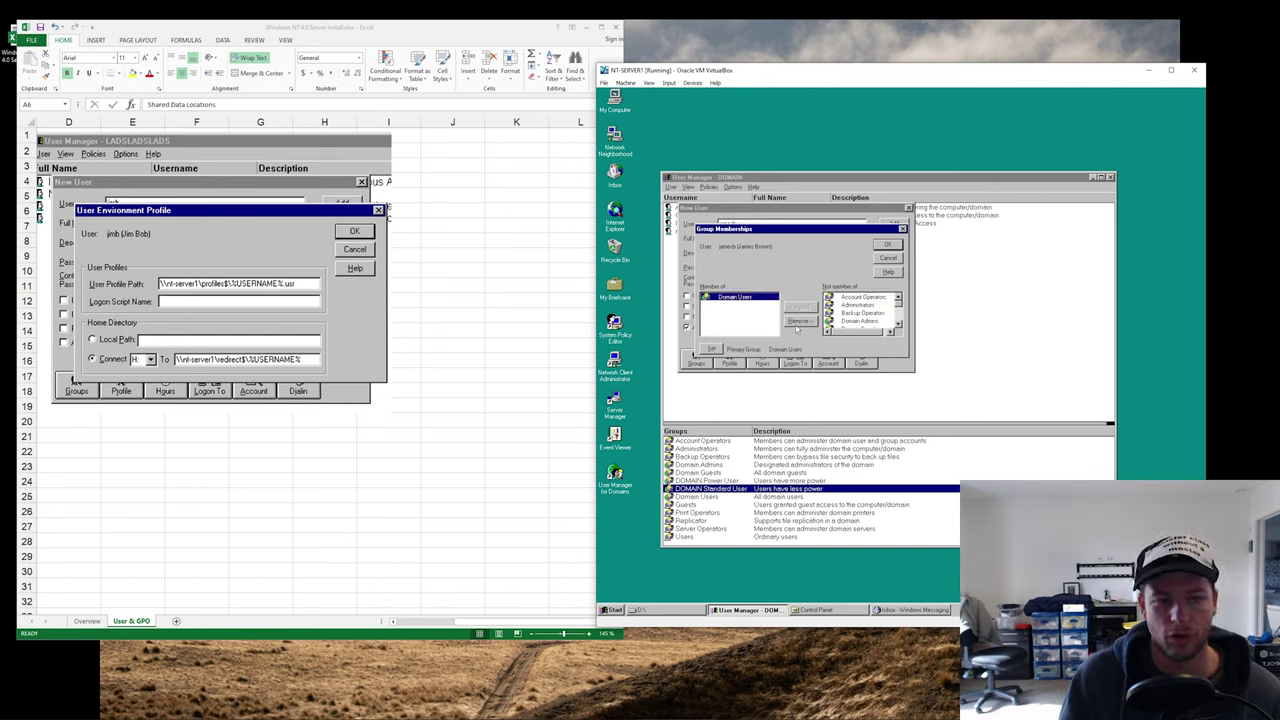
{"action": "left_click", "coordinate": [897, 325]}
{"action": "left_click", "coordinate": [897, 325]}
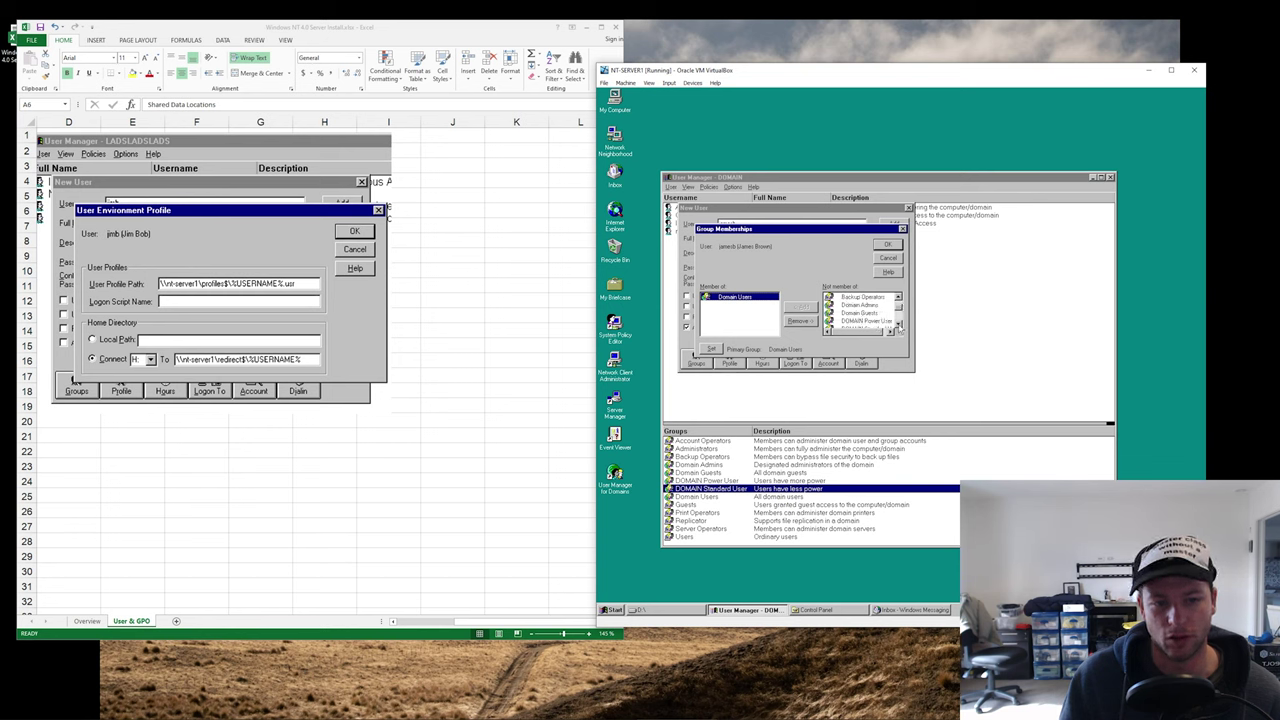
{"action": "left_click", "coordinate": [897, 325]}
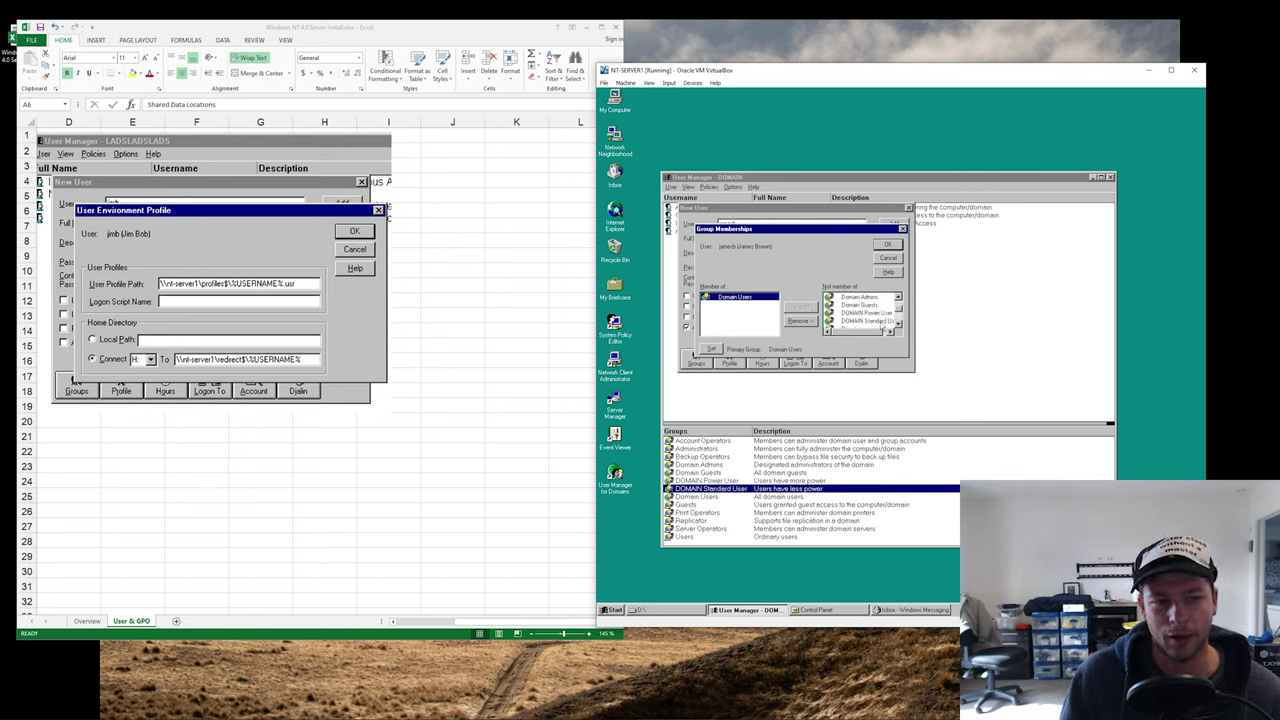
{"action": "left_click", "coordinate": [860, 313]}
{"action": "left_click", "coordinate": [805, 306]}
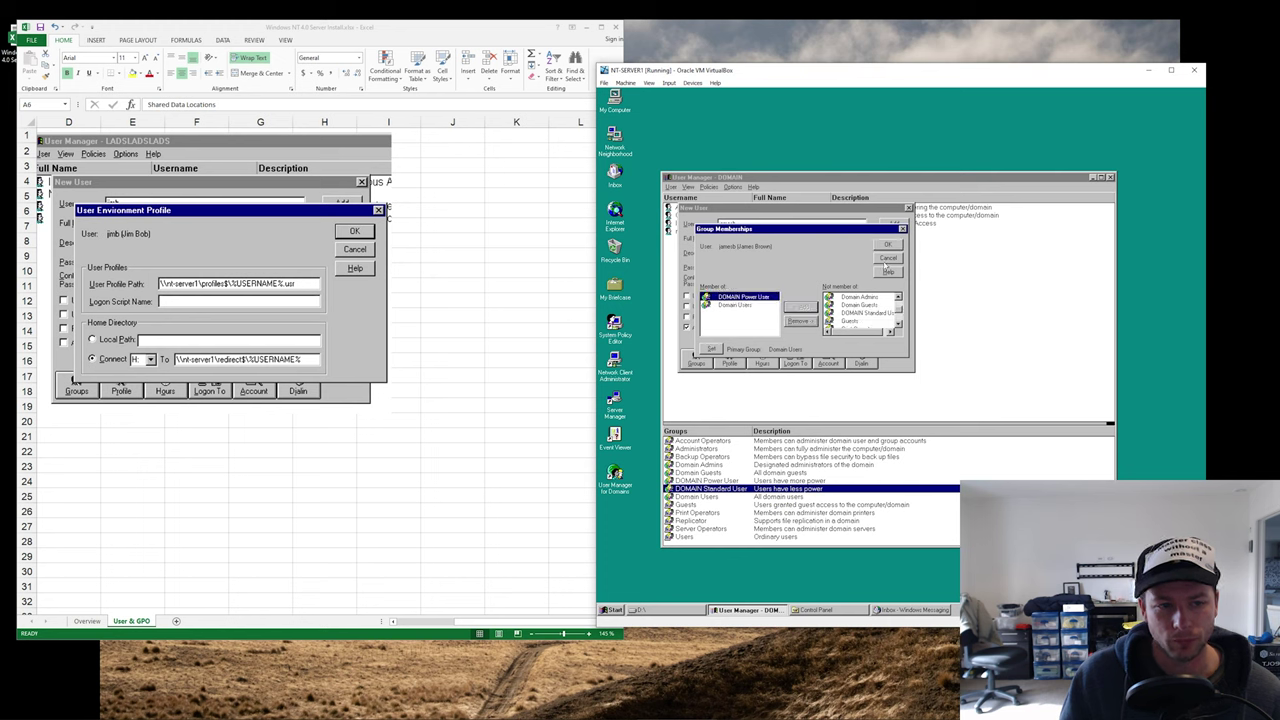
{"action": "left_click", "coordinate": [888, 245]}
{"action": "left_click", "coordinate": [729, 359]}
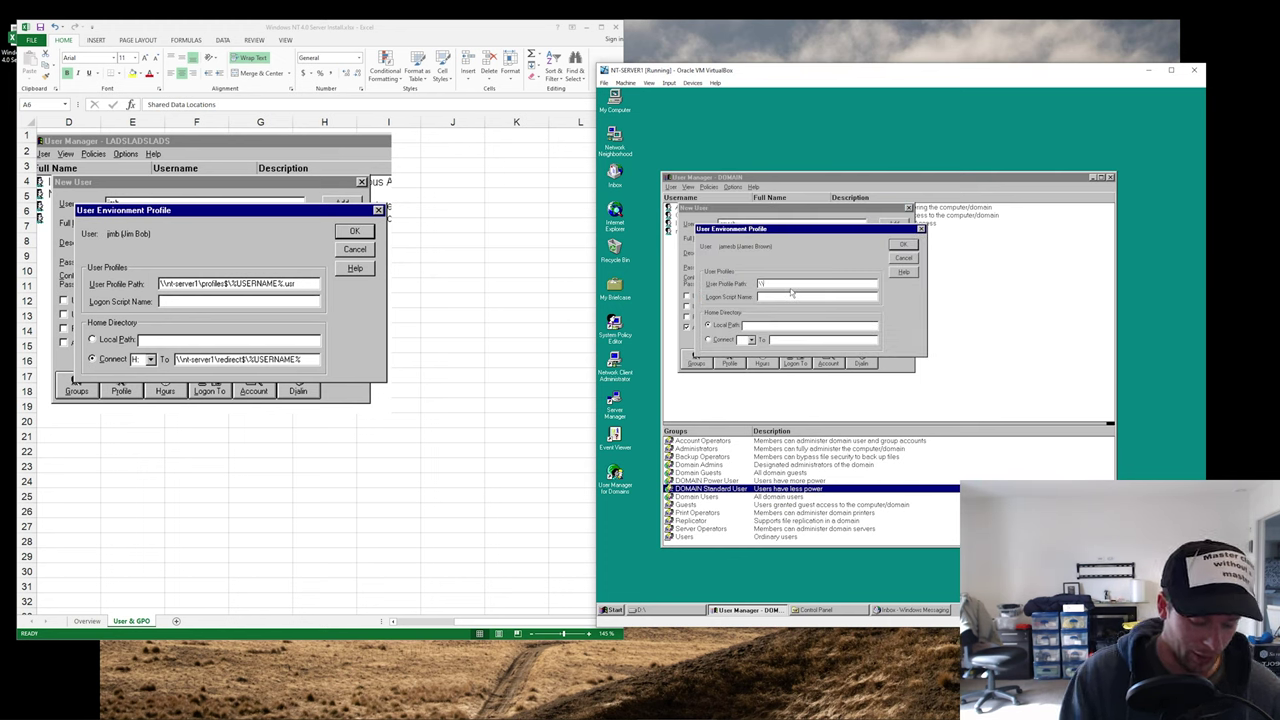
Enter \\nt-server1\profiles$\%USERNAME as the user's profile path
{"action": "type", "text": "\\nt-server1\\profiles$\\%US"}
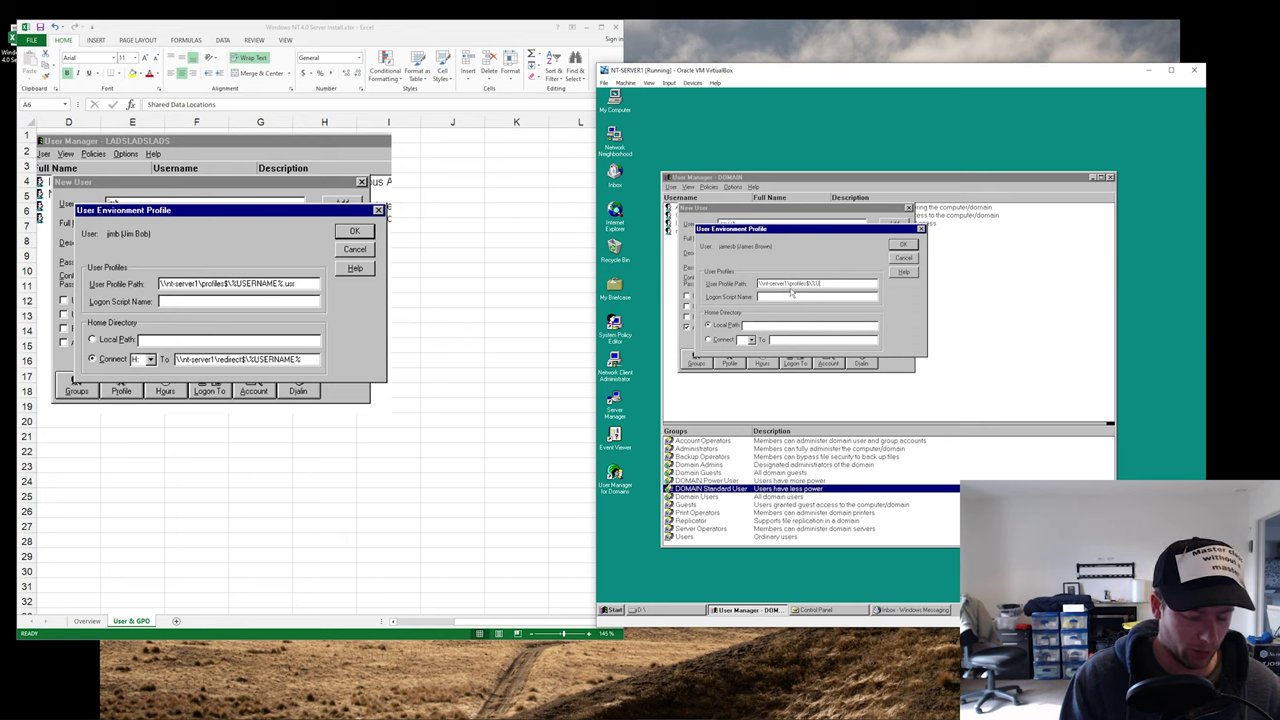
{"action": "type", "text": "RNAME%.usr"}
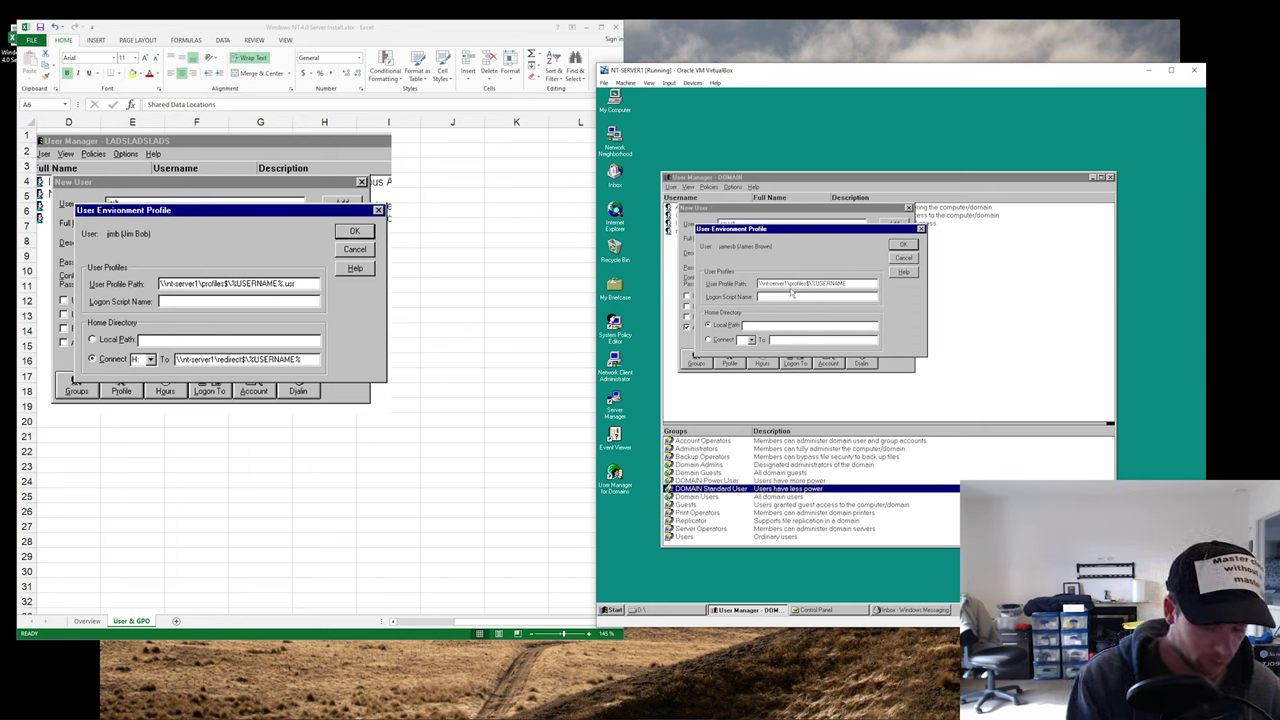
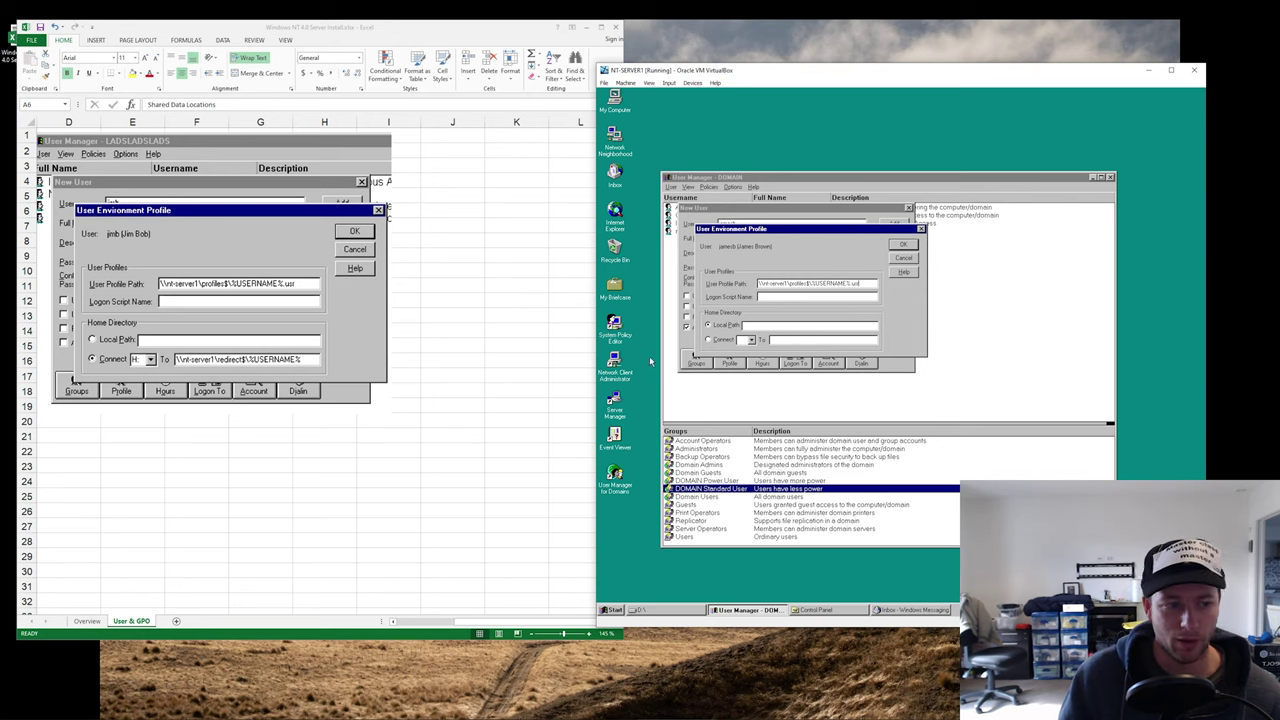
Review the GPO reference links in the Excel notes, stopping on the Indepth look at GPO's row
{"action": "left_click", "coordinate": [470, 628]}
{"action": "scroll", "coordinate": [340, 513], "scroll_direction": "down", "scroll_amount": 3}
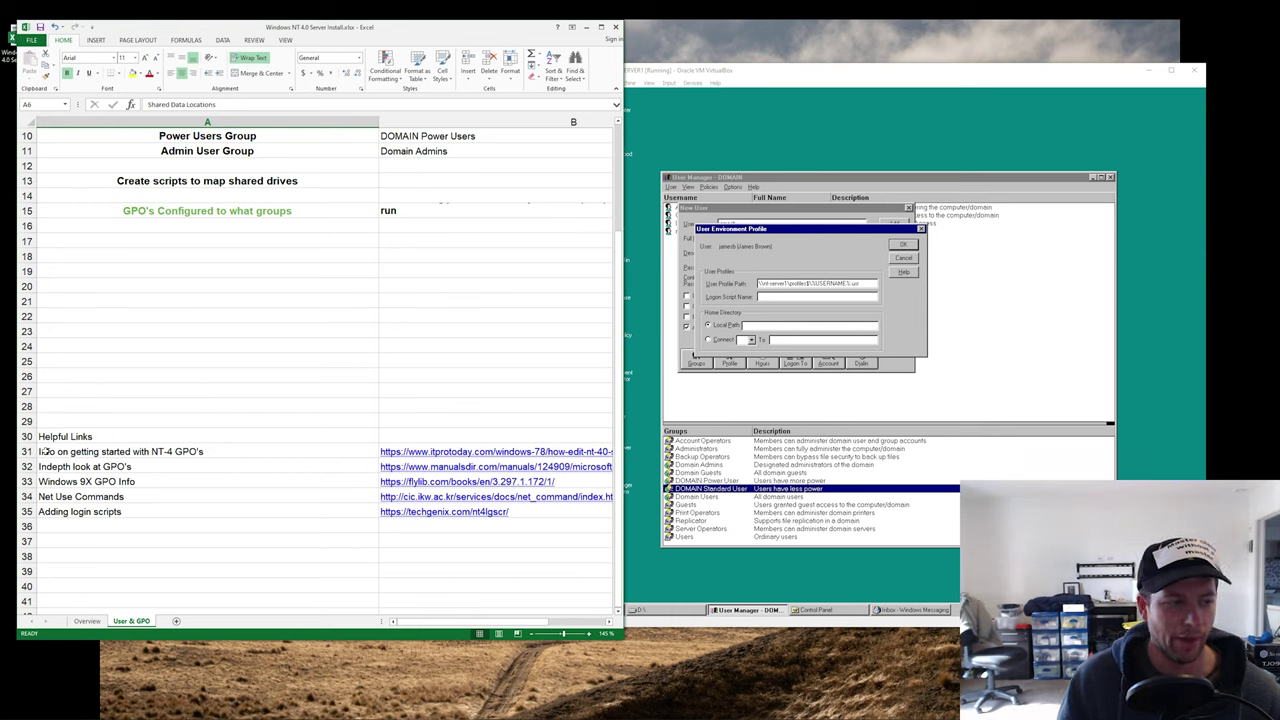
{"action": "left_click", "coordinate": [265, 437]}
{"action": "left_click", "coordinate": [240, 452]}
{"action": "left_click", "coordinate": [222, 467]}
{"action": "left_click", "coordinate": [214, 482]}
{"action": "left_click", "coordinate": [189, 507]}
{"action": "left_click", "coordinate": [190, 467]}
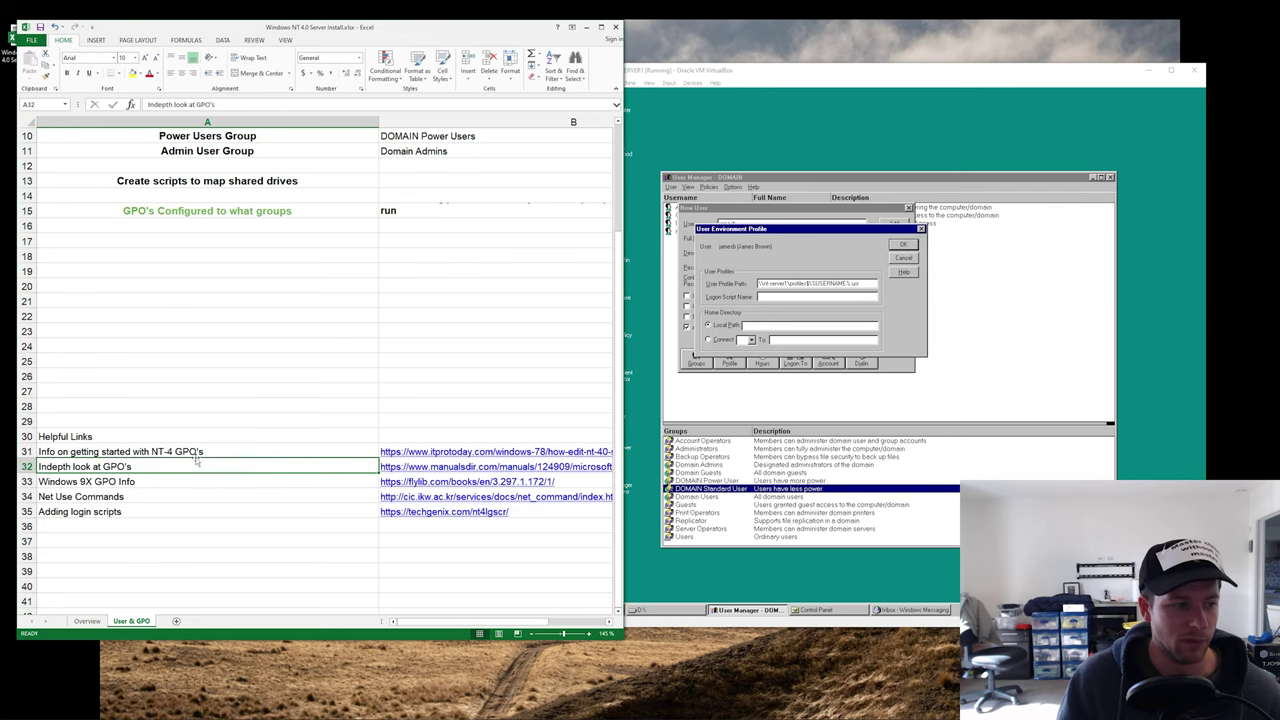
Scroll the sheet to show the User Manager profile screenshot, then return to the server
{"action": "left_click_drag", "start_coordinate": [539, 626], "coordinate": [570, 627]}
{"action": "scroll", "coordinate": [505, 457], "scroll_direction": "up", "scroll_amount": 3}
{"action": "left_click_drag", "start_coordinate": [470, 622], "coordinate": [510, 612]}
{"action": "left_click", "coordinate": [708, 340]}
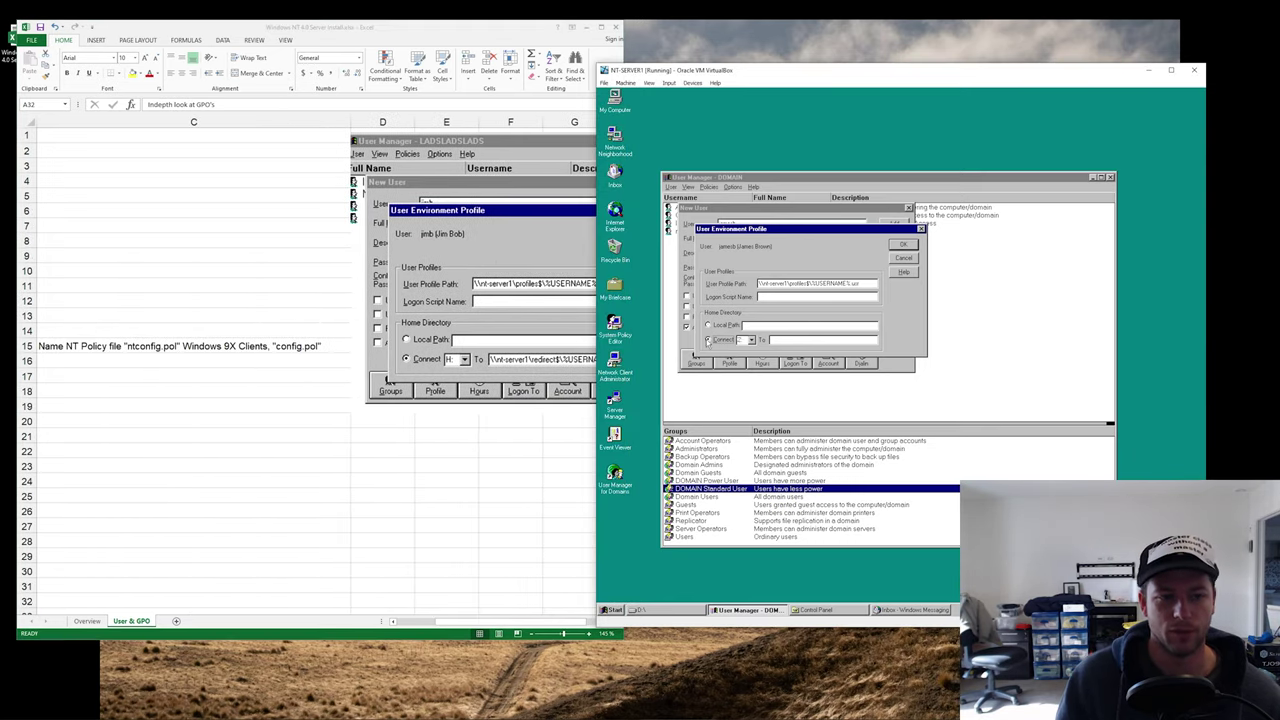
Connect the home drive to \\nt-server1\redirect$\%USERNAME%, end the profile path with .usr, and accept
{"action": "left_click", "coordinate": [748, 340]}
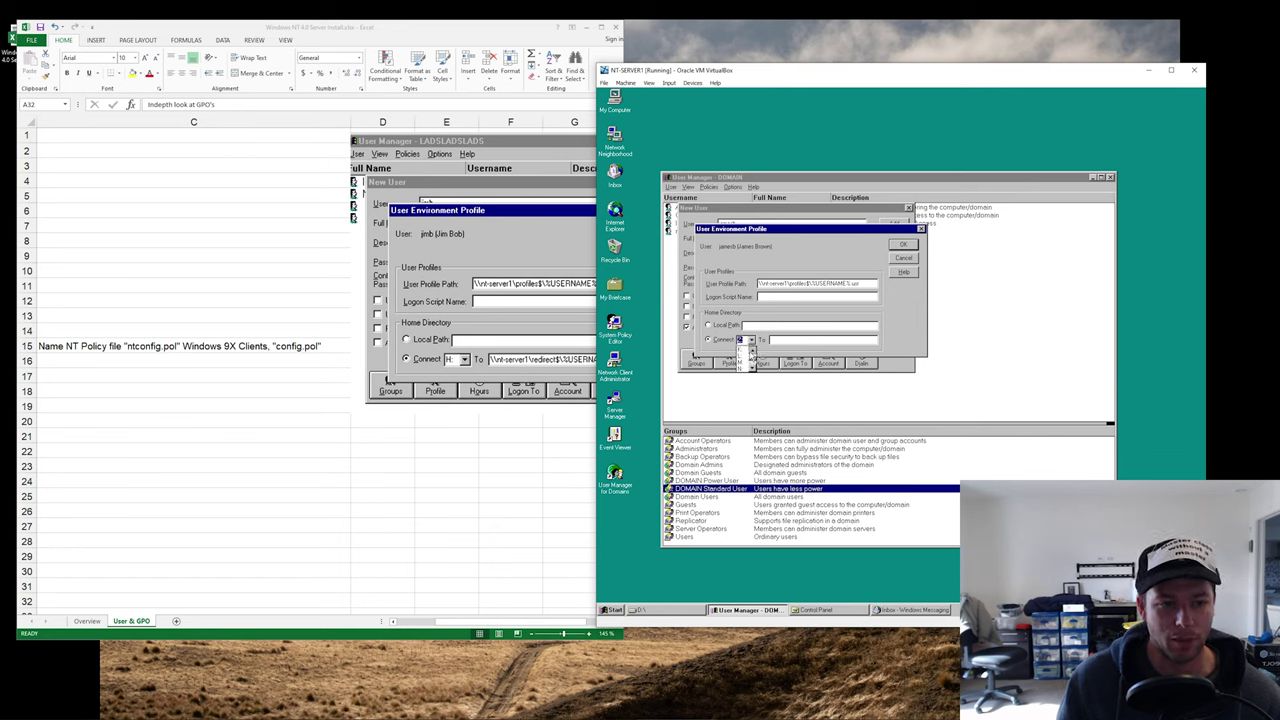
{"action": "left_click", "coordinate": [742, 350]}
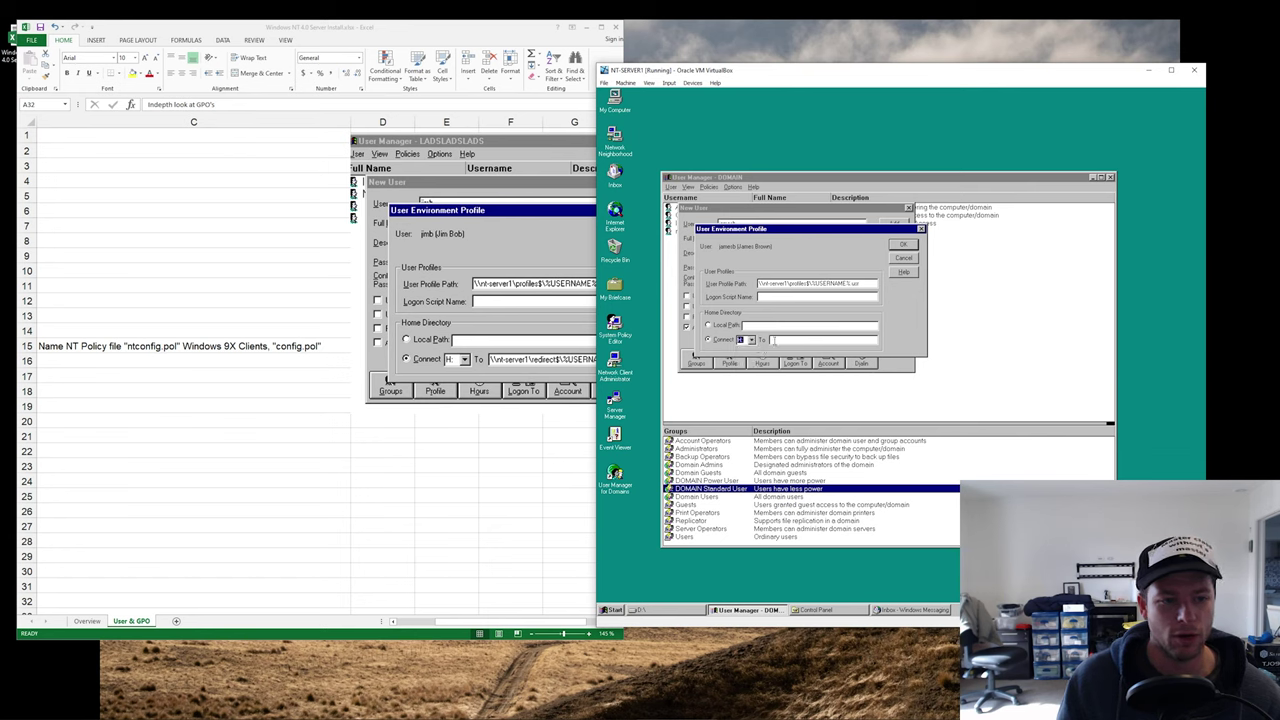
{"action": "type", "text": "\\\\nt-server1\\redire"}
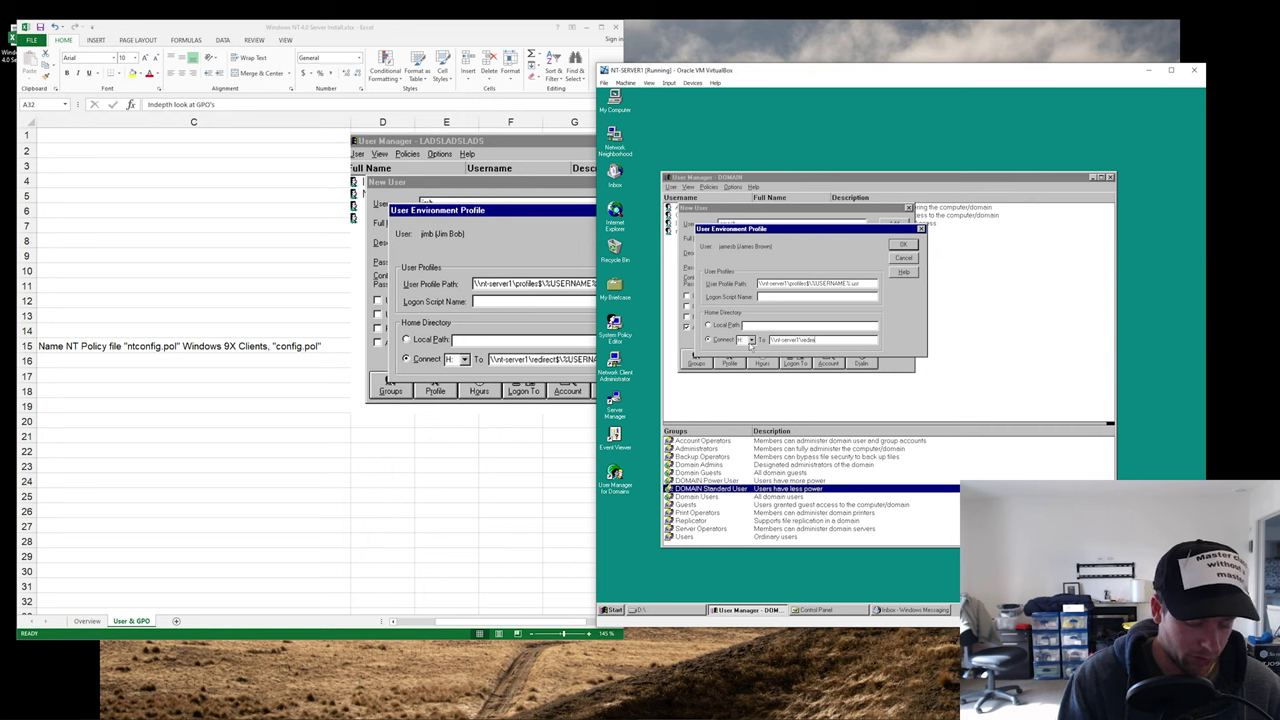
{"action": "type", "text": "ct$\\%"}
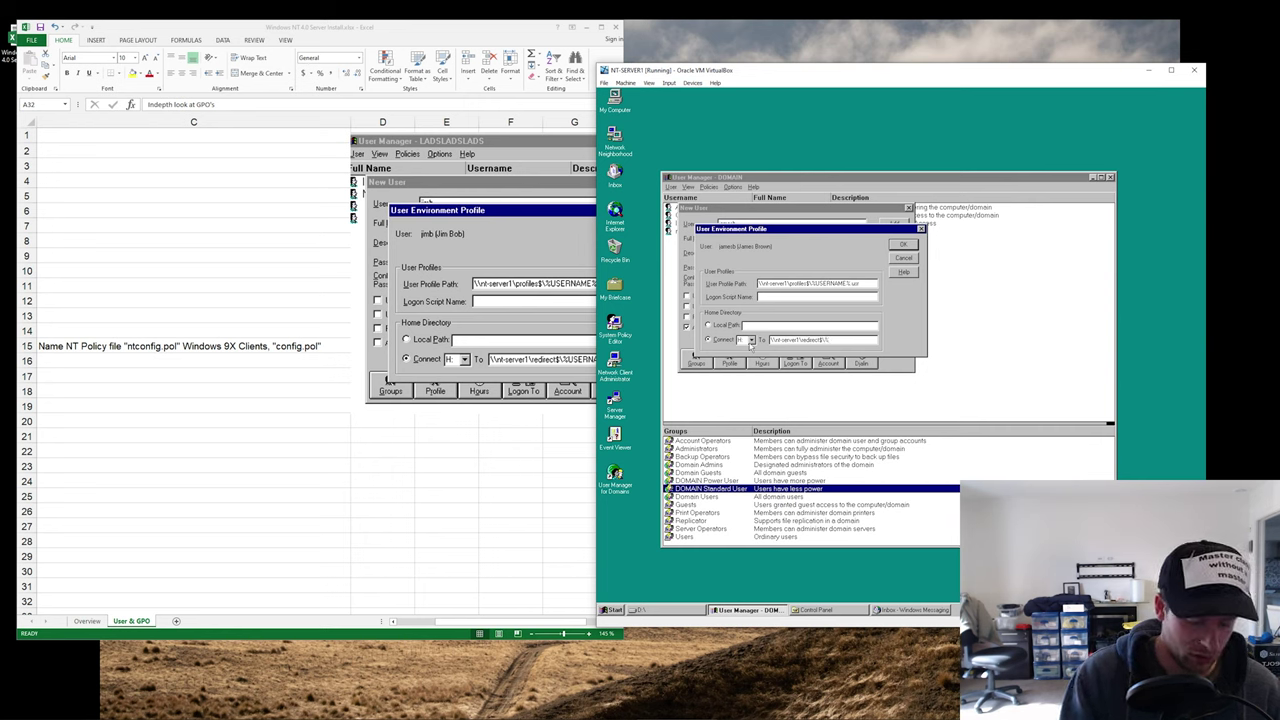
{"action": "type", "text": "USERNAME%"}
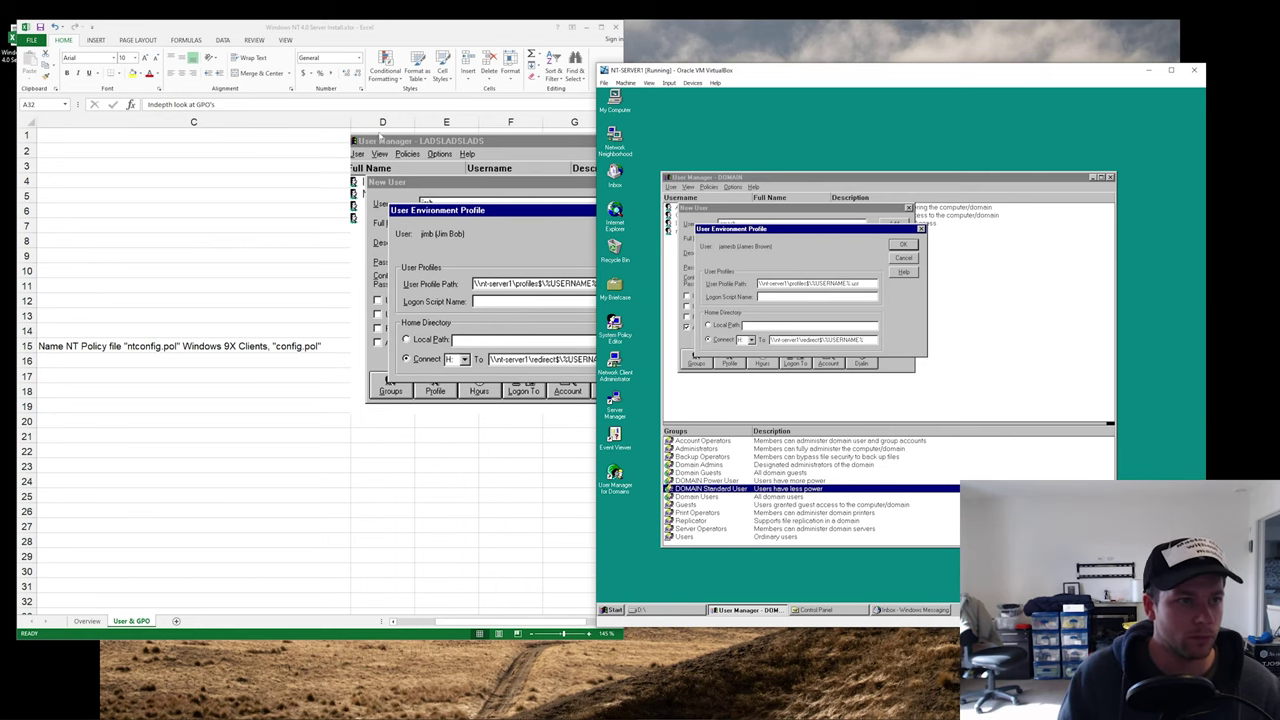
{"action": "left_click", "coordinate": [440, 46]}
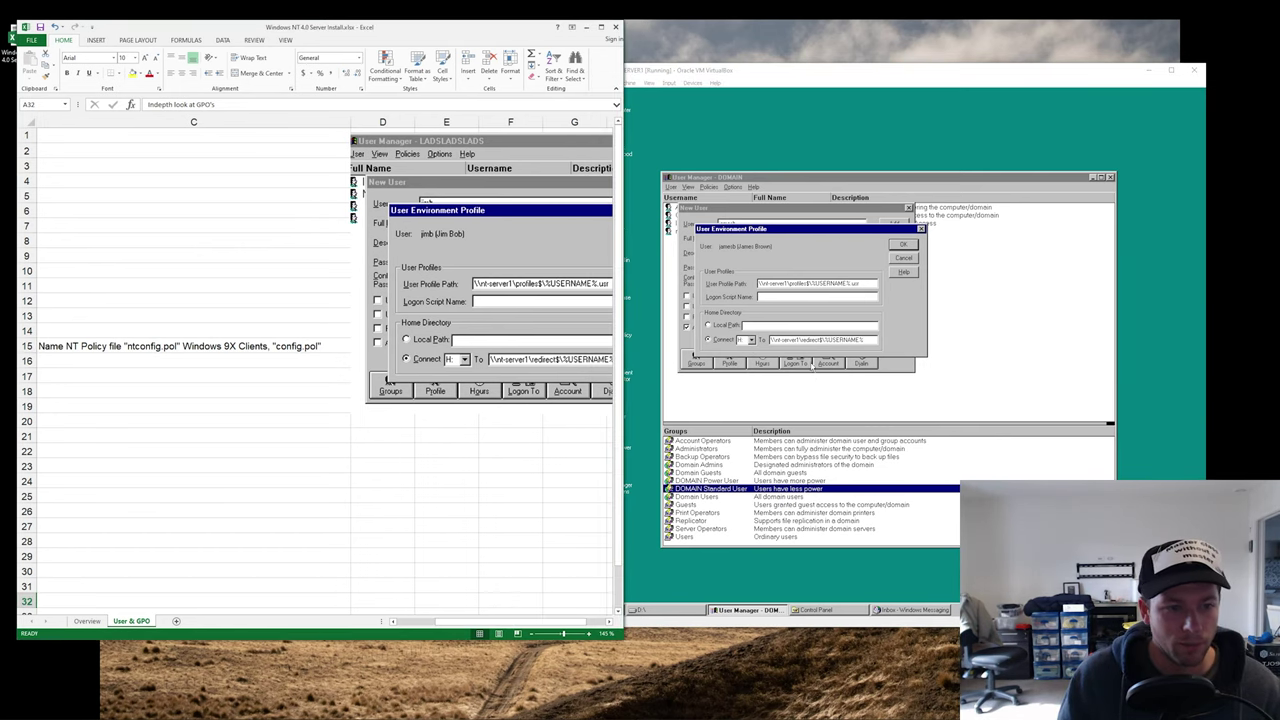
{"action": "left_click", "coordinate": [900, 335]}
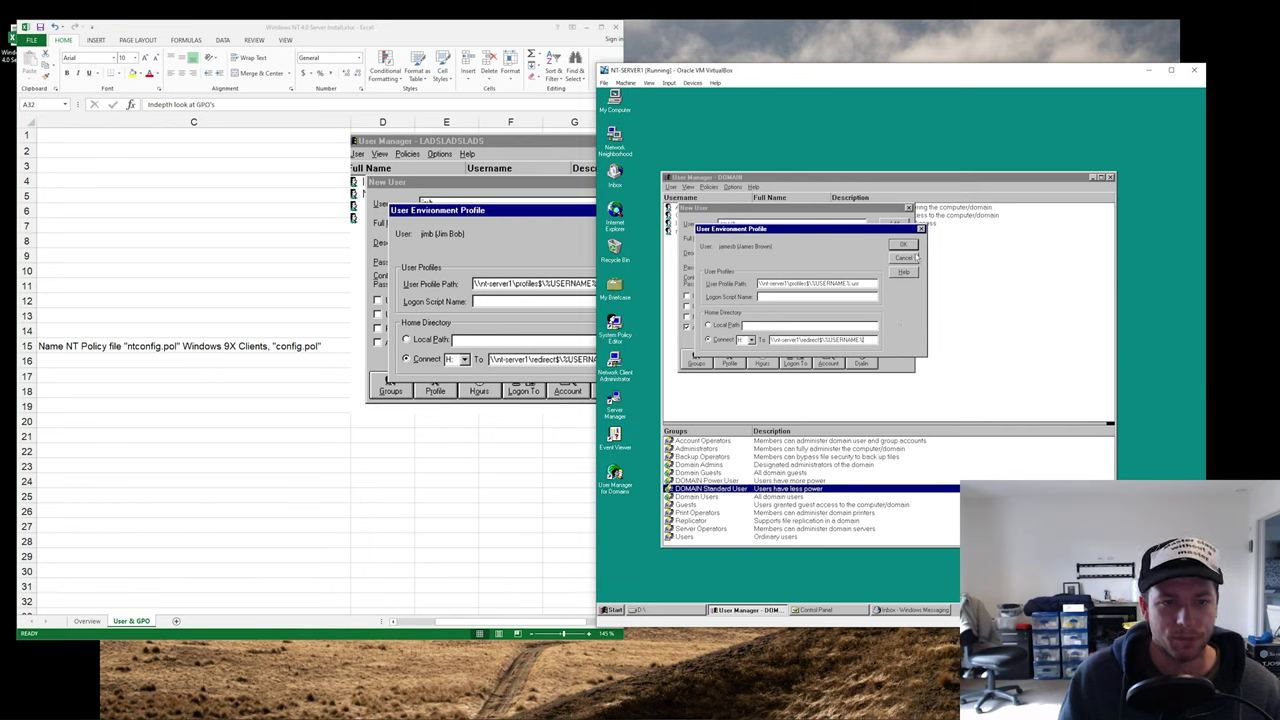
{"action": "type", "text": ".usr"}
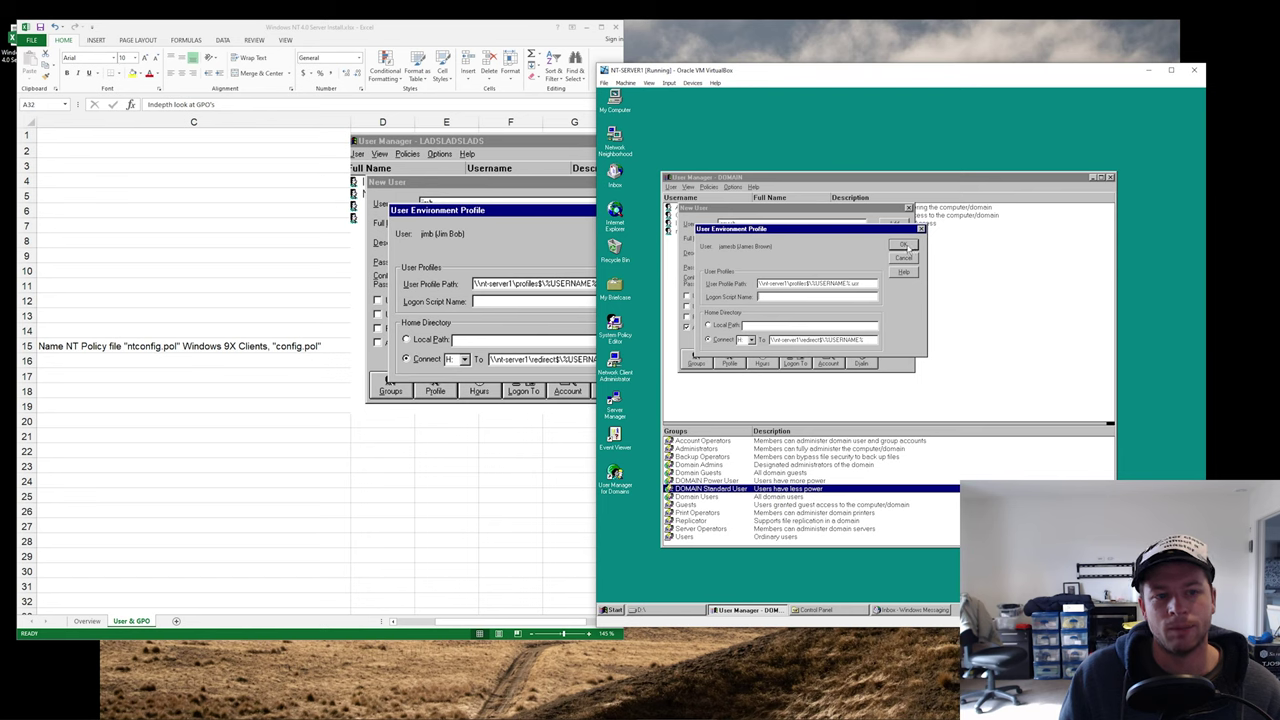
{"action": "left_click", "coordinate": [905, 245]}
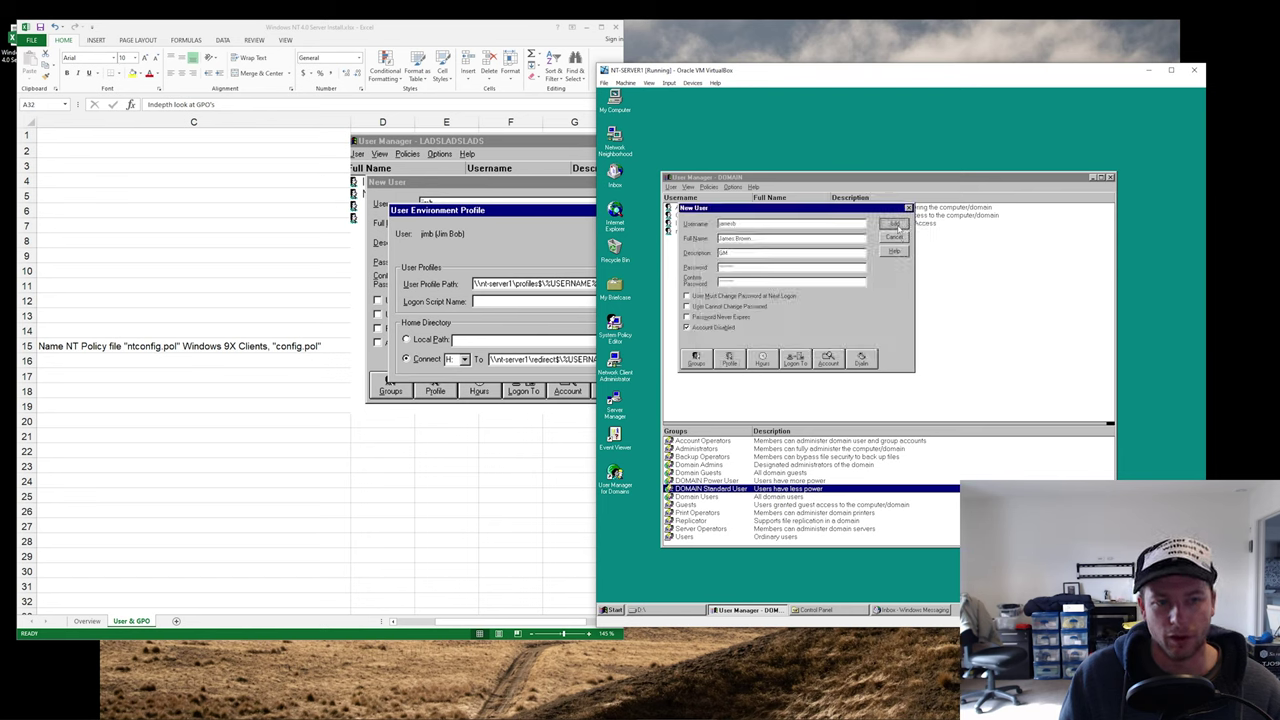
Create the user account, then browse My Computer to drive D's Profiles folder
{"action": "left_click", "coordinate": [896, 224]}
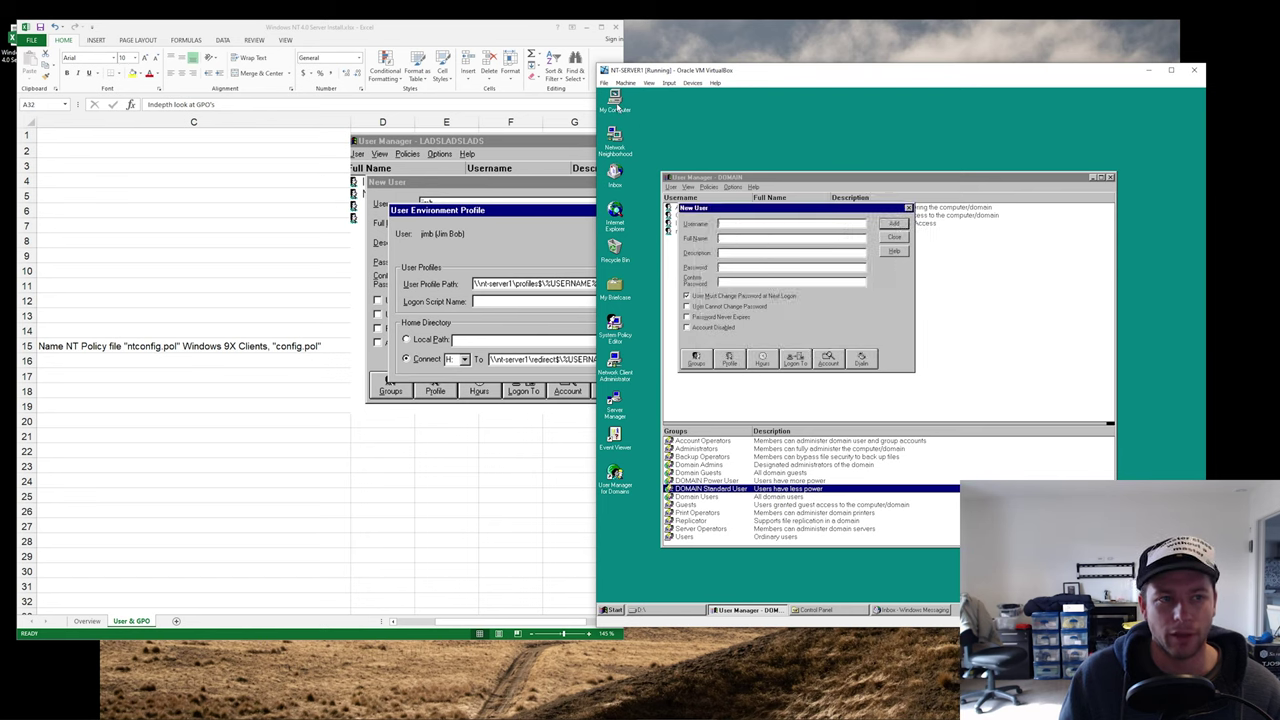
{"action": "double_click", "coordinate": [615, 100]}
{"action": "double_click", "coordinate": [700, 190]}
{"action": "left_click", "coordinate": [700, 190]}
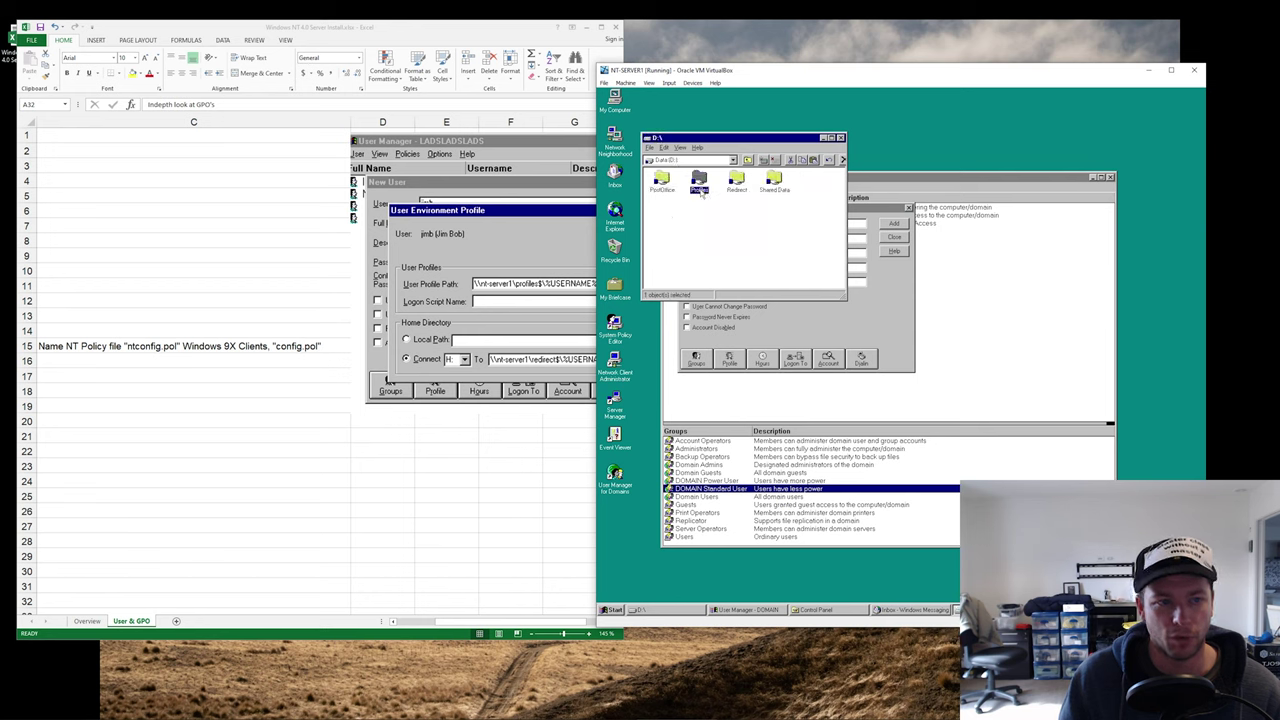
{"action": "double_click", "coordinate": [700, 188]}
Confirm the new user's home folder exists in D:\Redirect, dismiss the access-denied error, and close
{"action": "left_click", "coordinate": [747, 161]}
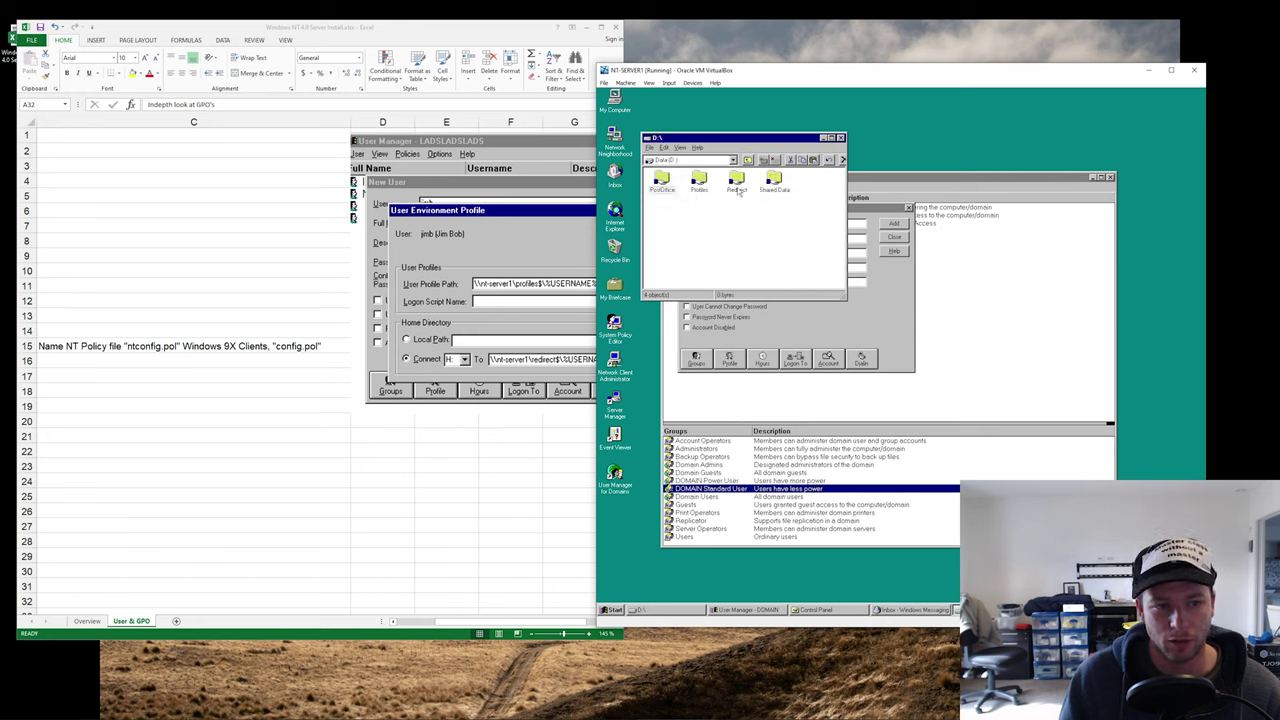
{"action": "double_click", "coordinate": [737, 190]}
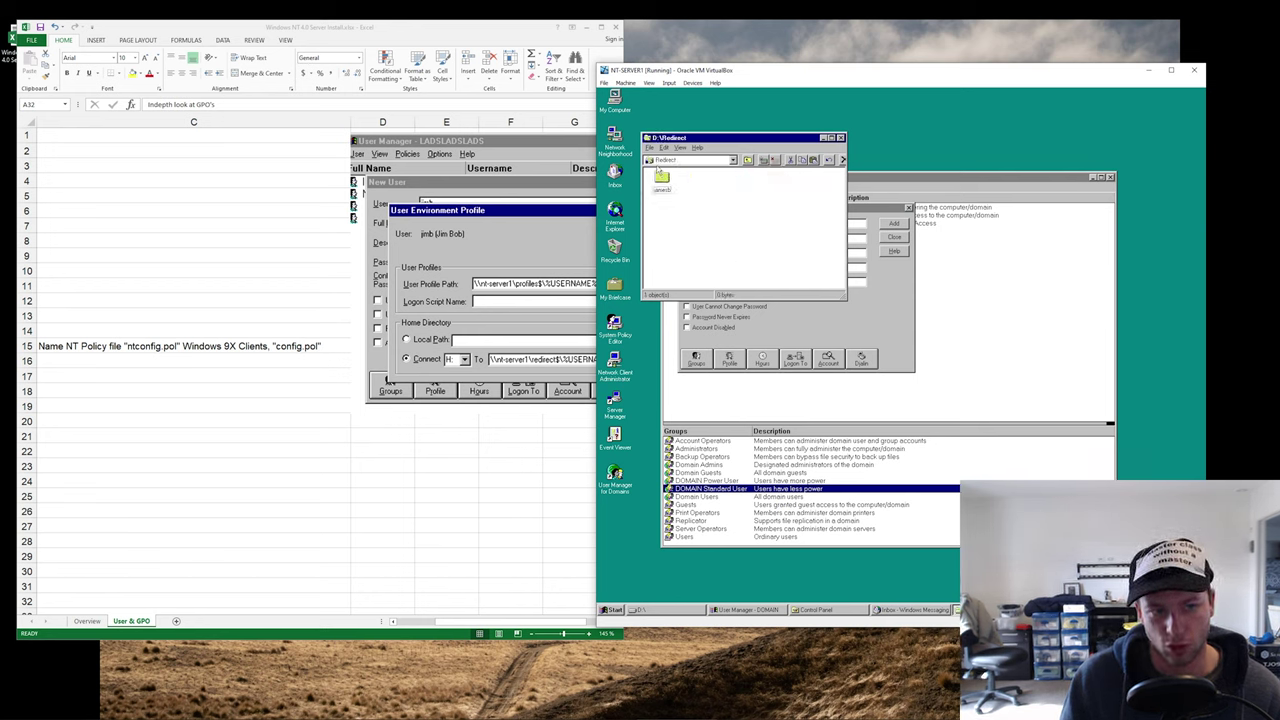
{"action": "double_click", "coordinate": [661, 185]}
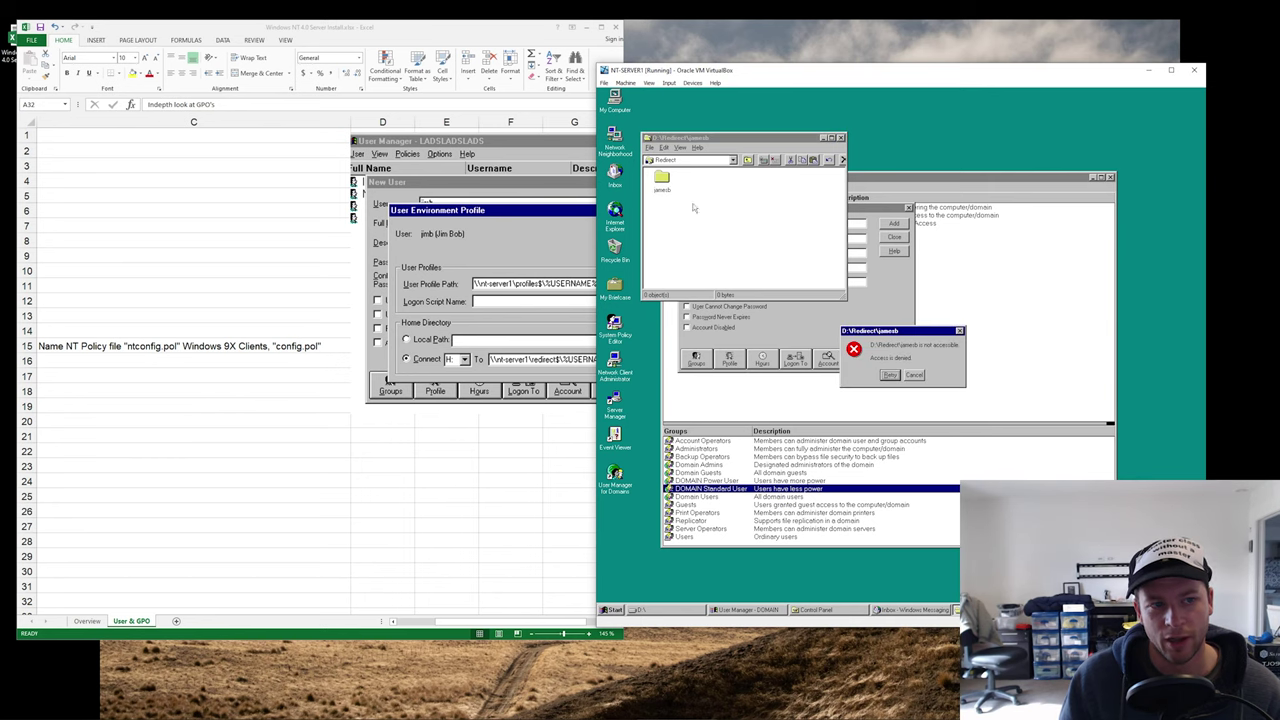
{"action": "left_click", "coordinate": [914, 376]}
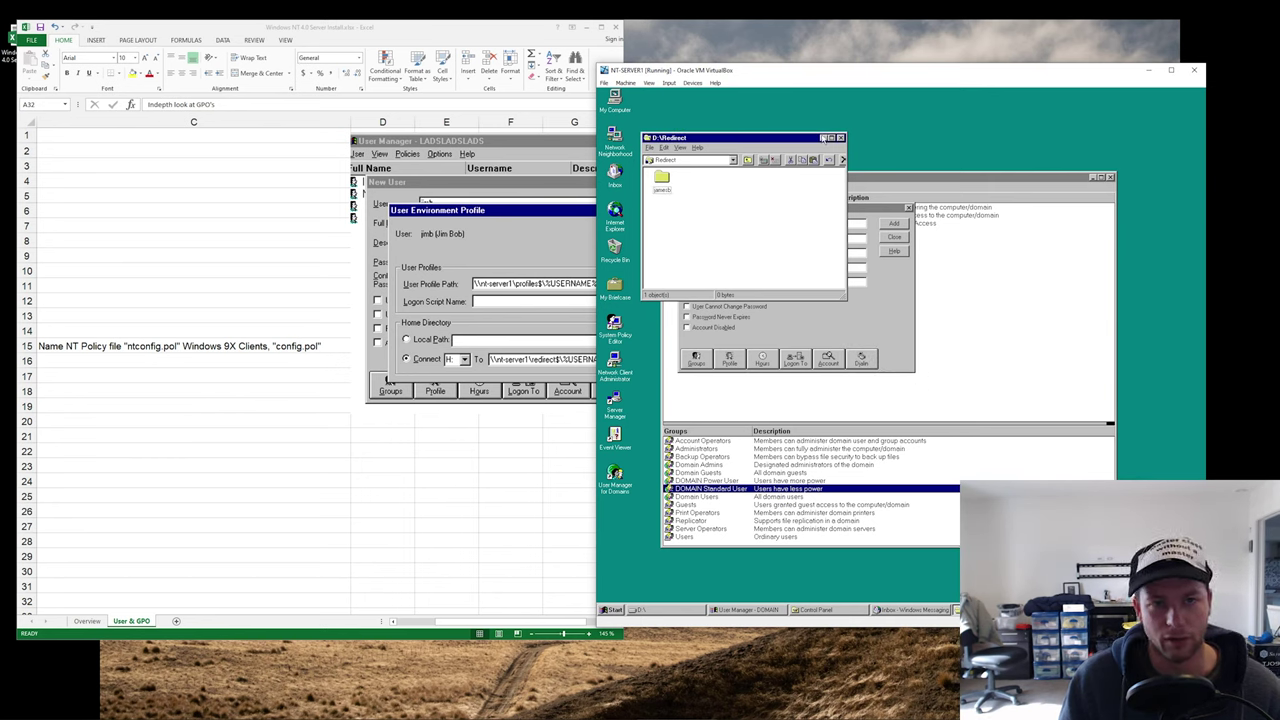
{"action": "left_click", "coordinate": [840, 137]}
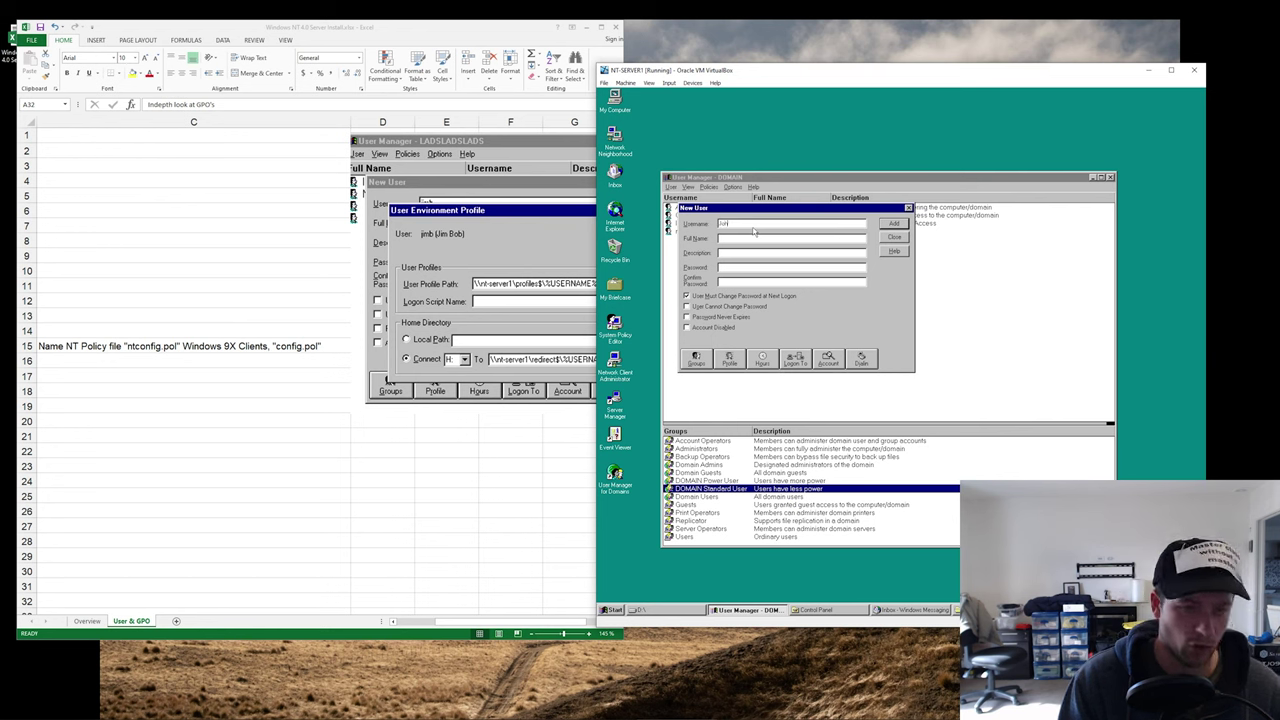
Make the new user a member of the DOMAIN Standard User group
{"action": "left_click", "coordinate": [697, 362]}
{"action": "left_click", "coordinate": [897, 322]}
{"action": "left_click", "coordinate": [897, 322]}
{"action": "left_click", "coordinate": [898, 325]}
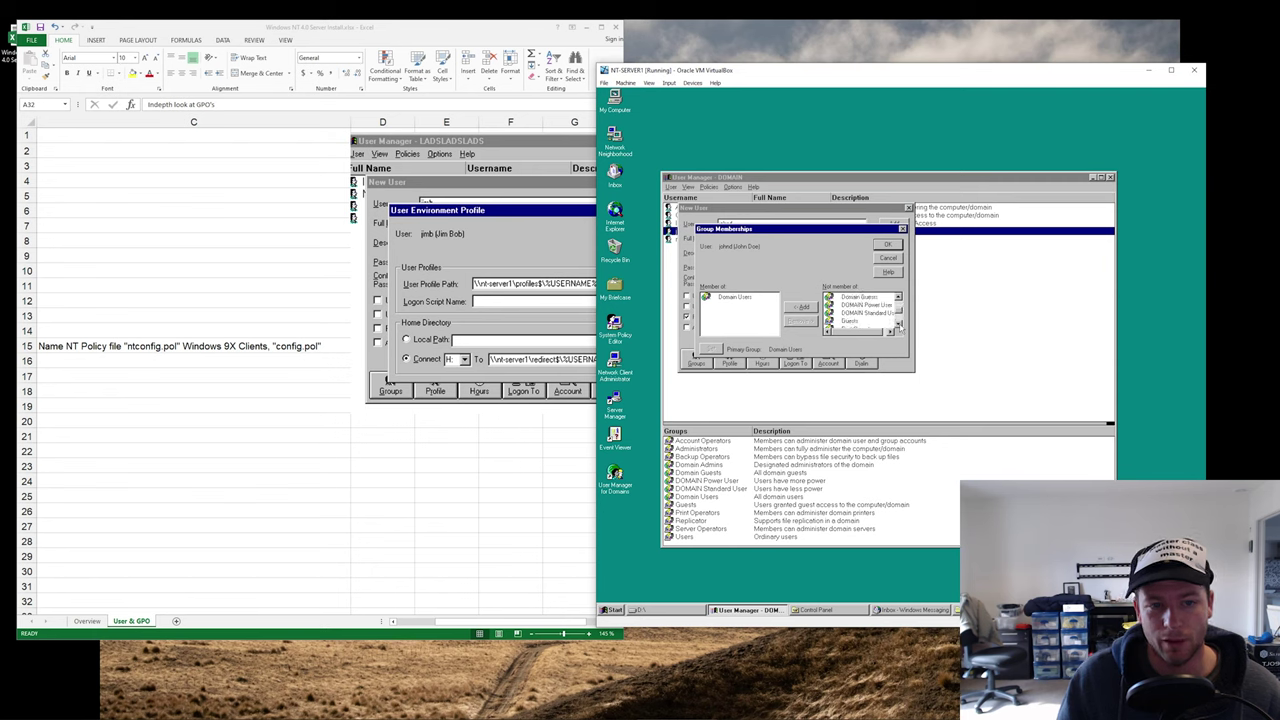
{"action": "left_click", "coordinate": [862, 312]}
{"action": "left_click", "coordinate": [803, 306]}
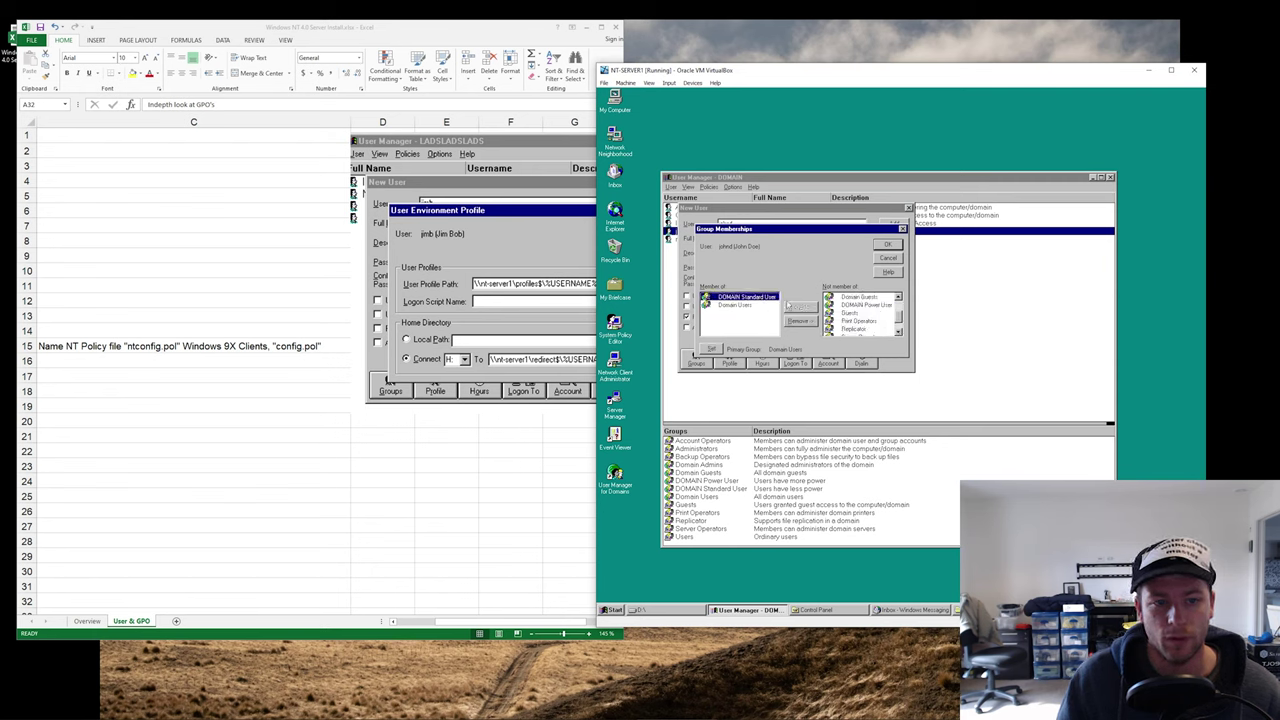
{"action": "left_click", "coordinate": [886, 245]}
Enter the roaming profile path on the profiles$ share ending \%USERNAME%
{"action": "left_click", "coordinate": [729, 363]}
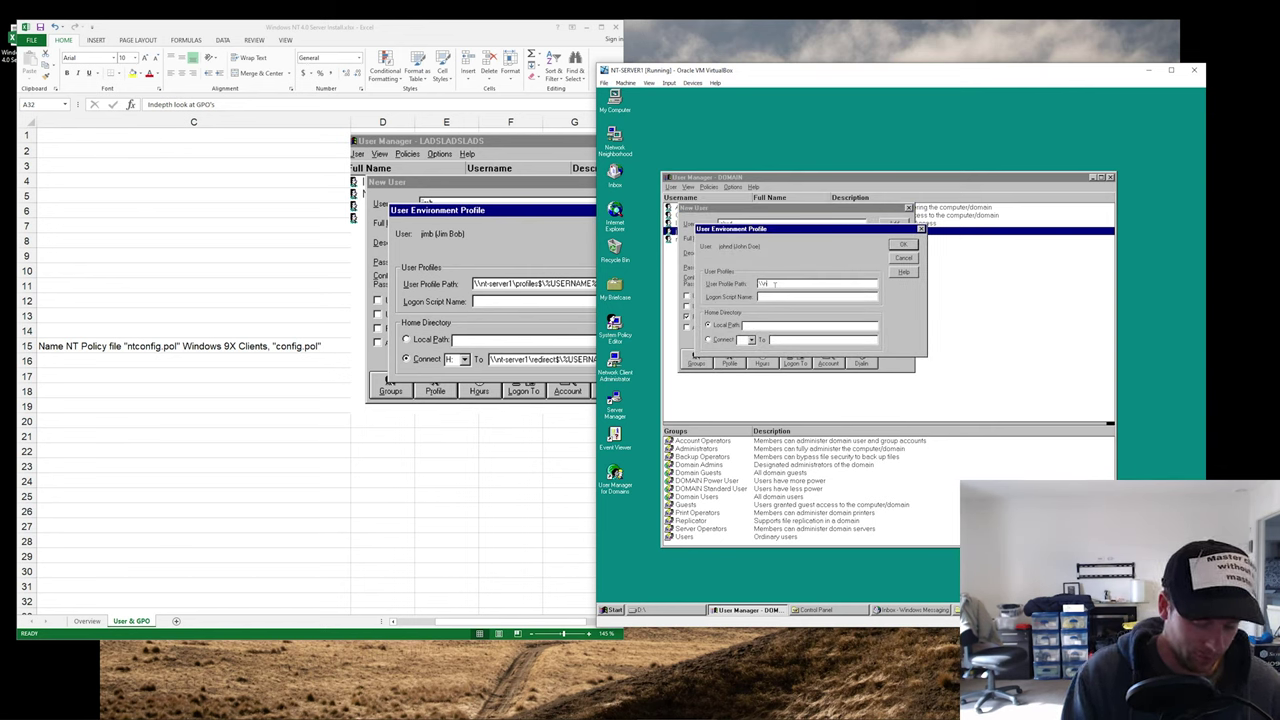
{"action": "type", "text": "1\\profiles"}
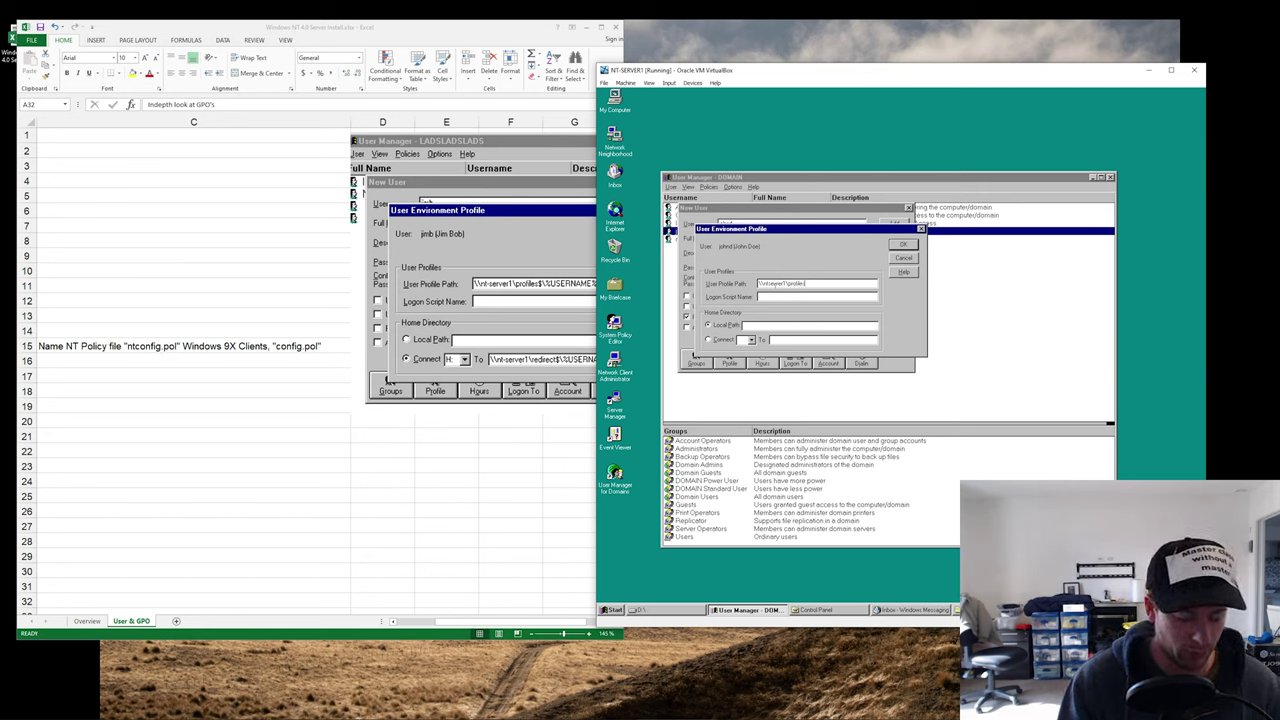
{"action": "type", "text": "$\\%USERNAME%"}
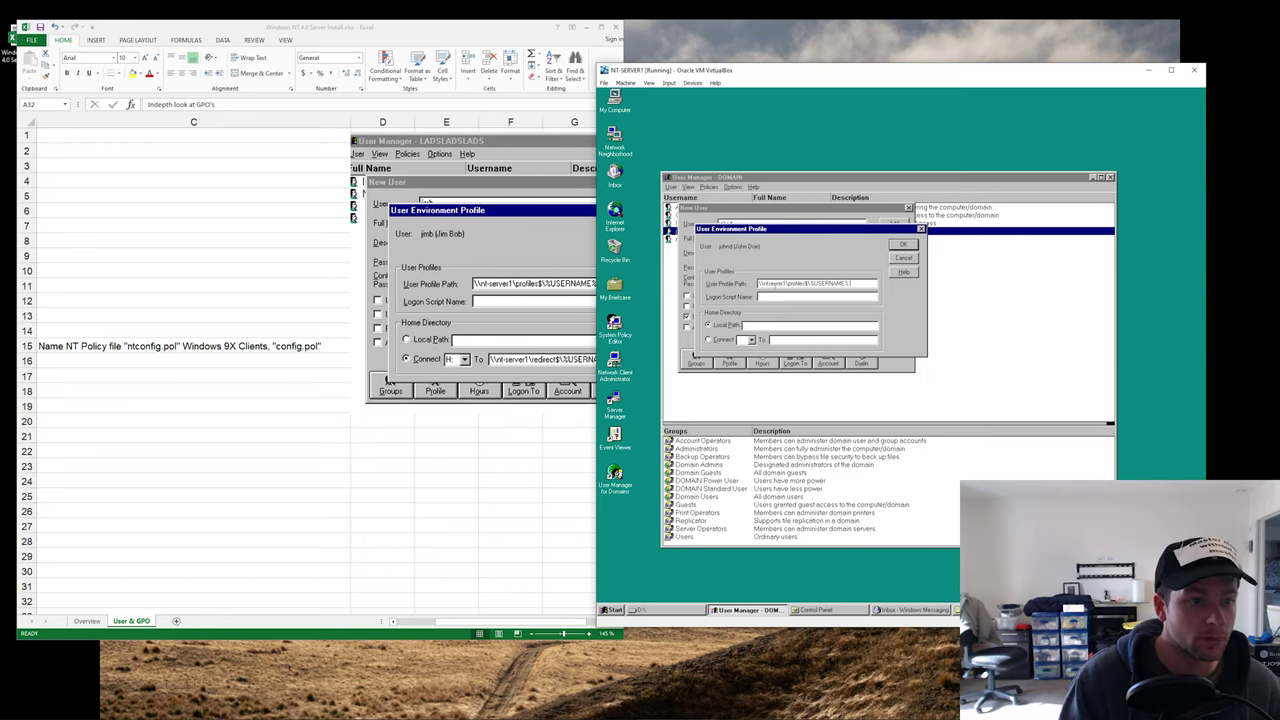
{"action": "left_click_drag", "start_coordinate": [455, 620], "coordinate": [490, 625]}
{"action": "left_click", "coordinate": [859, 283]}
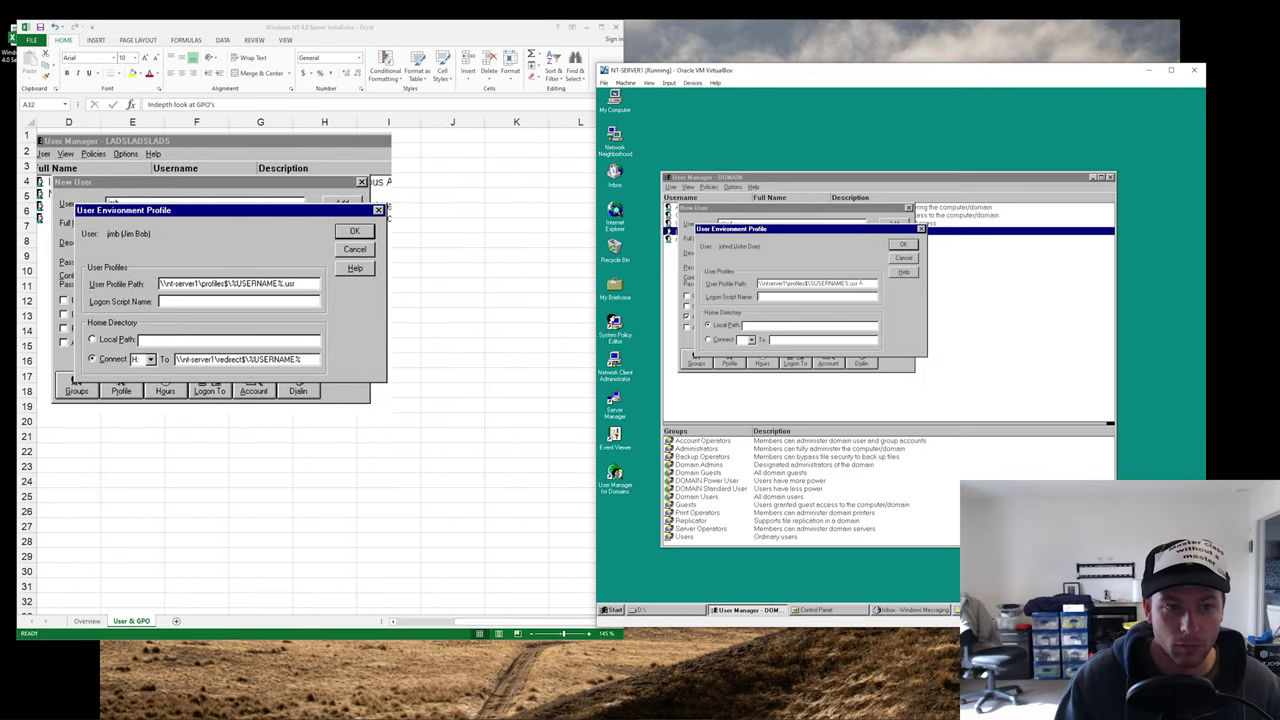
Connect the home drive to \\nt-server1\redirect$\%USERNAME%, accept, and add the account
{"action": "left_click", "coordinate": [751, 340]}
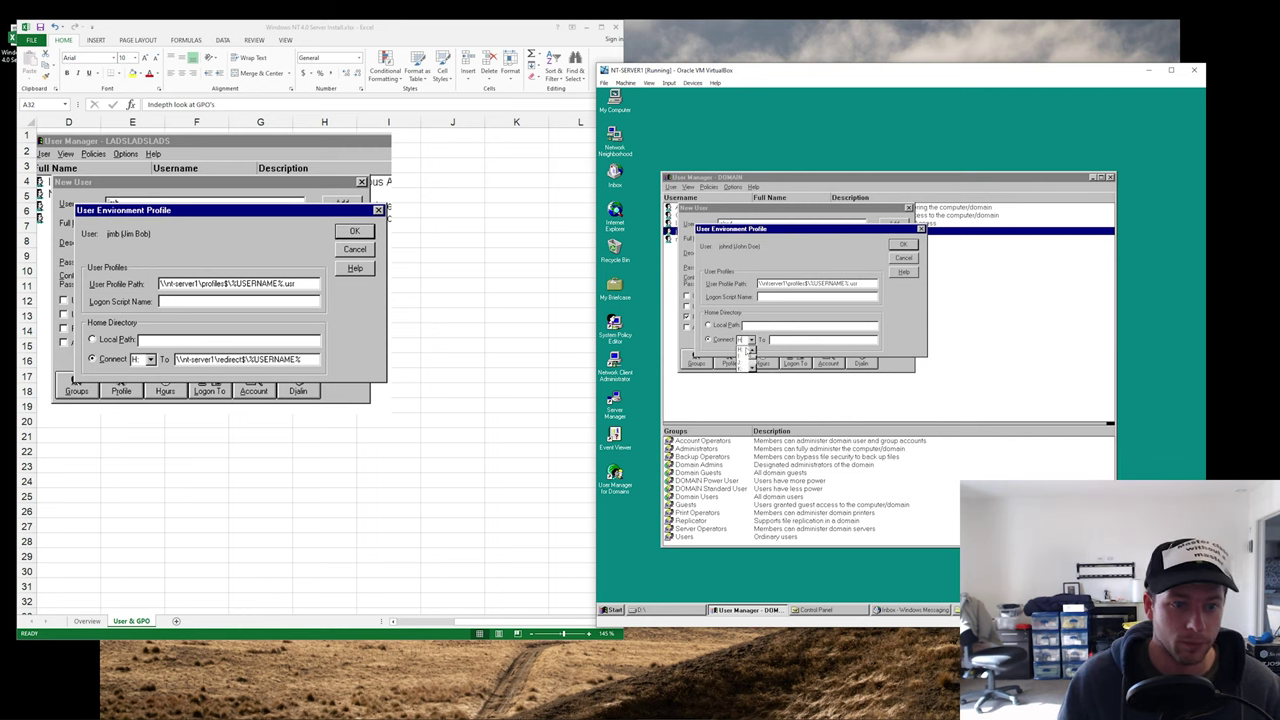
{"action": "left_click", "coordinate": [745, 352]}
{"action": "left_click", "coordinate": [780, 340]}
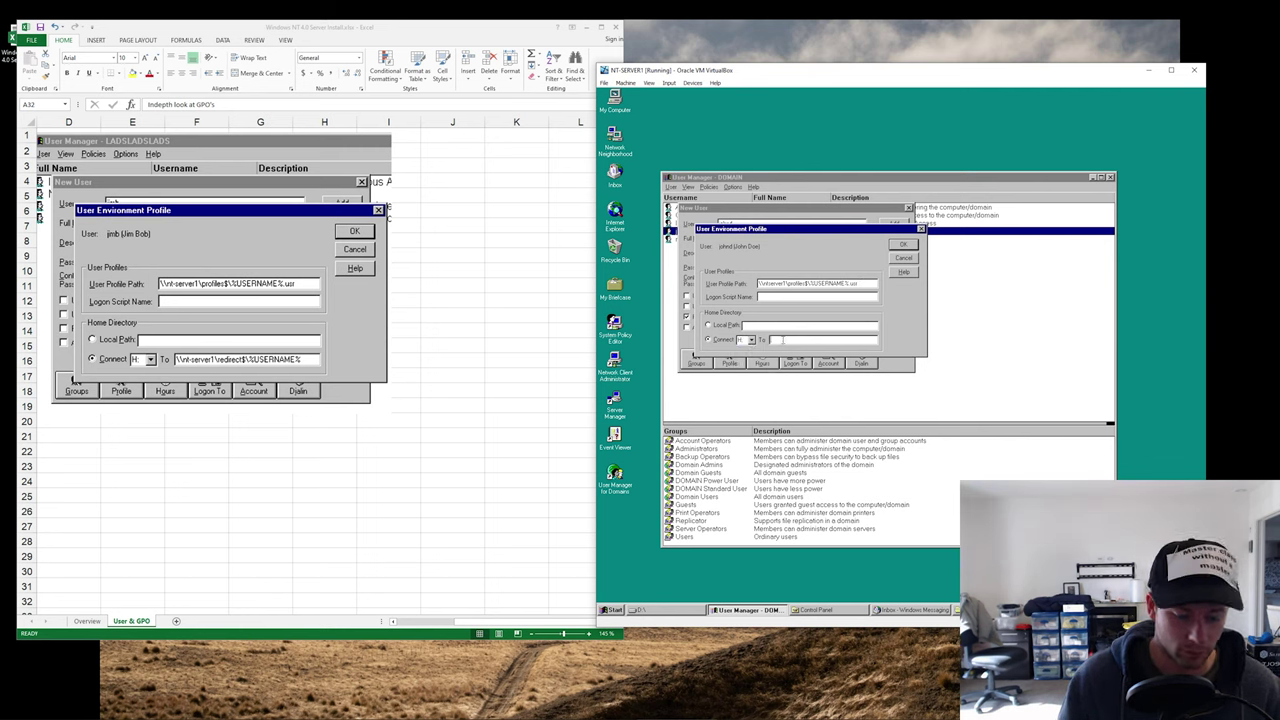
{"action": "type", "text": "\\nt-server1\\redirect$"}
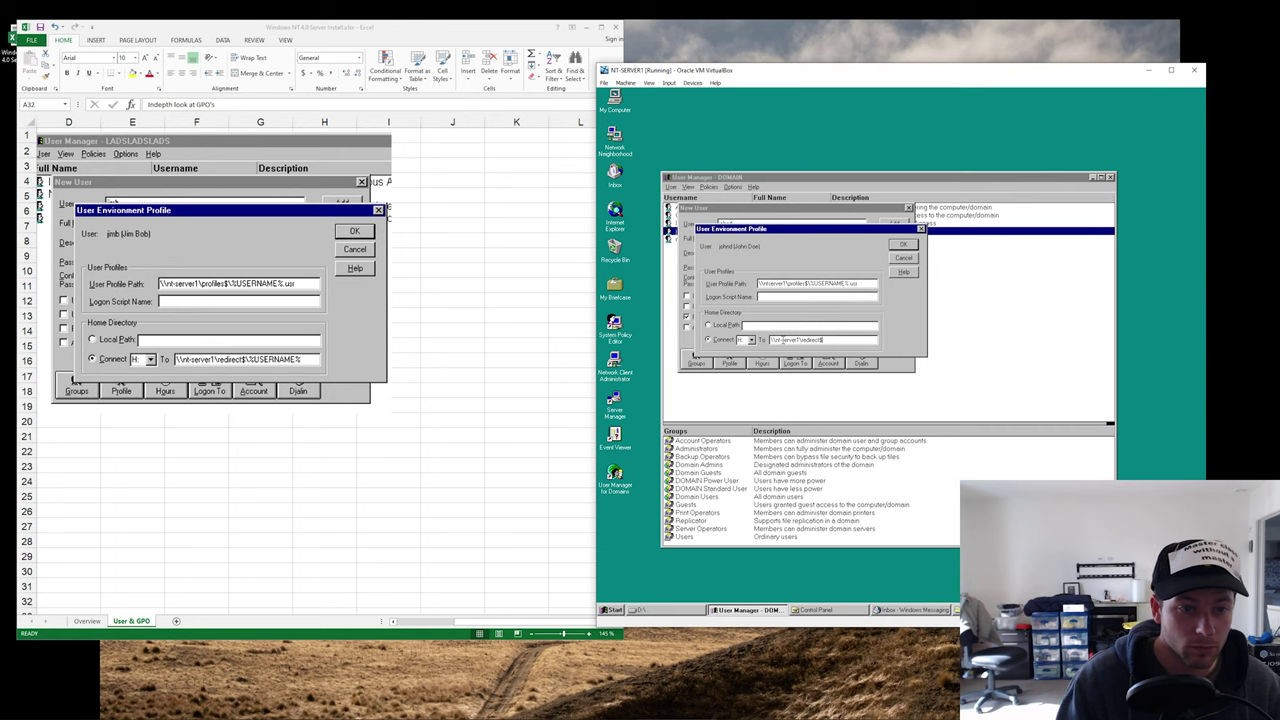
{"action": "type", "text": "\\%USERNAME"}
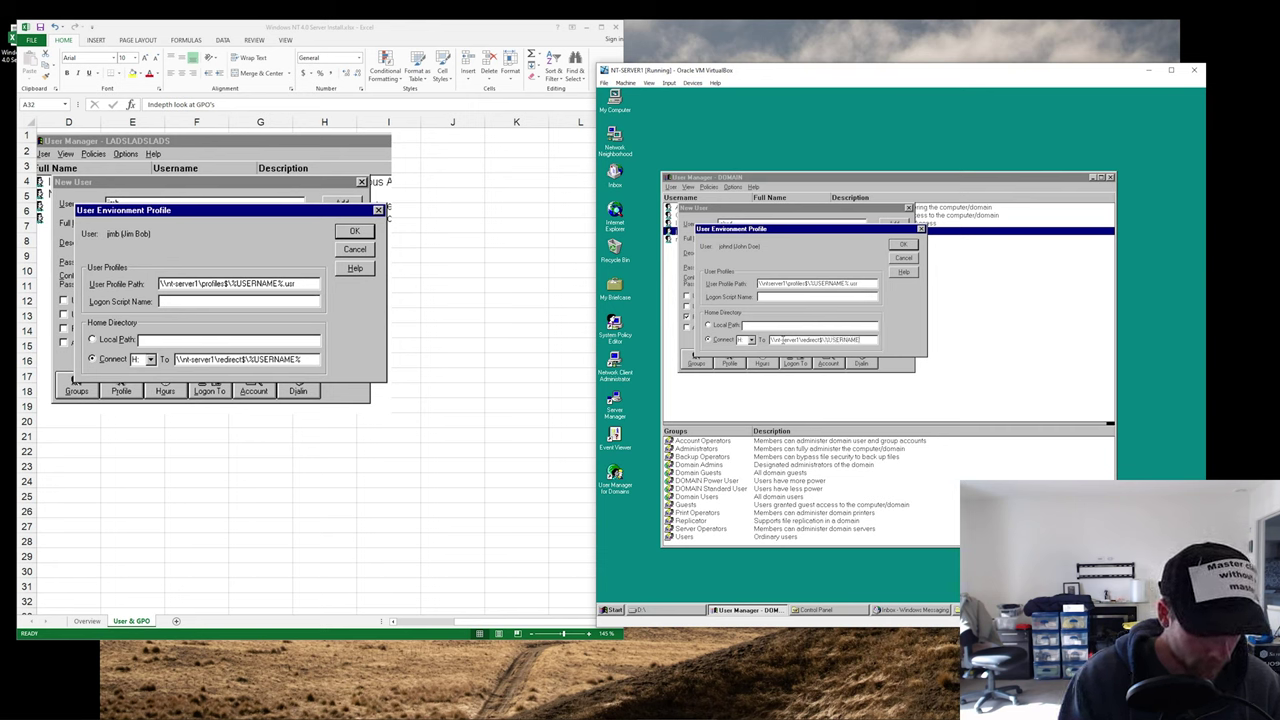
{"action": "type", "text": "%"}
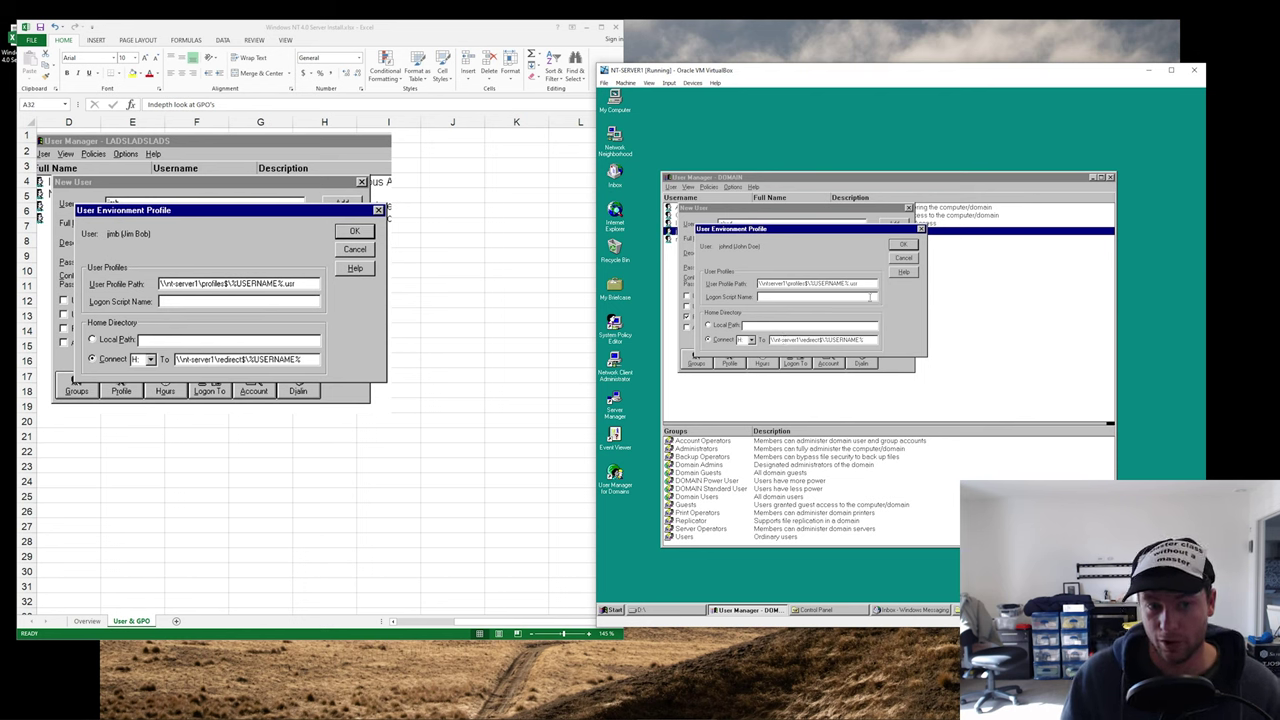
{"action": "left_click", "coordinate": [903, 244]}
{"action": "left_click", "coordinate": [893, 226]}
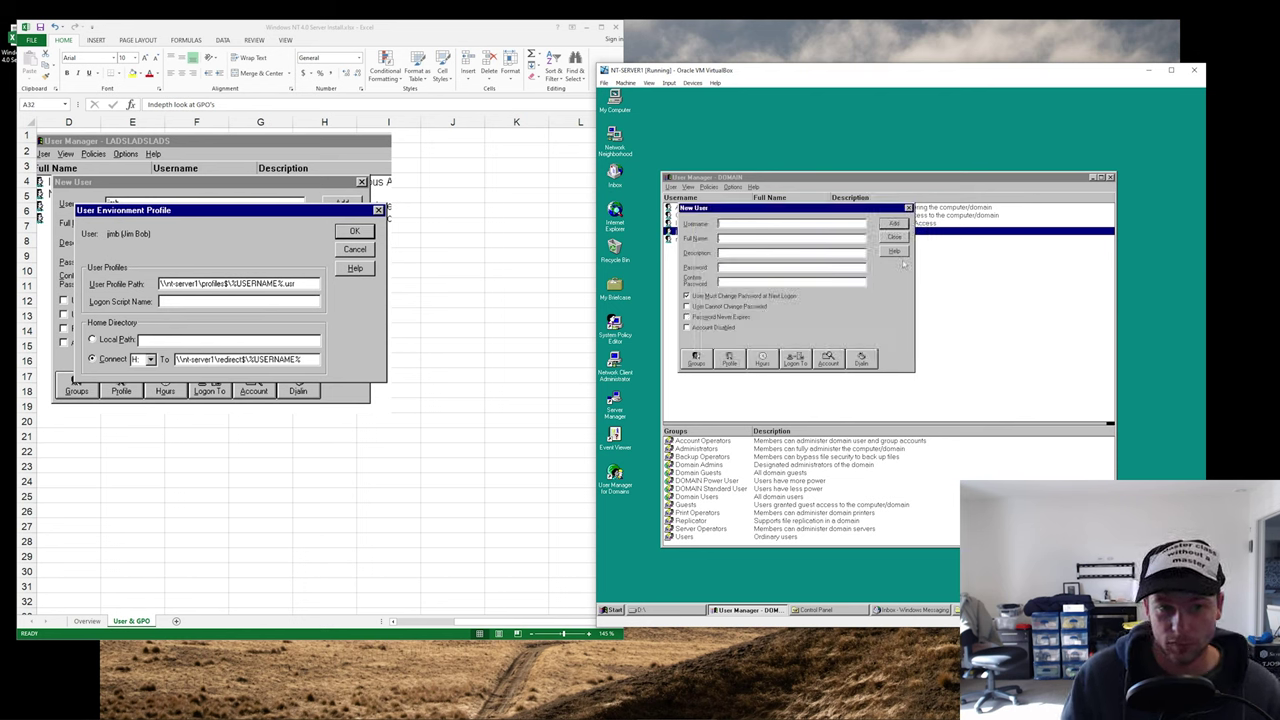
Close the empty New User form and inspect the Domain Admins and Domain Guests memberships
{"action": "left_click", "coordinate": [894, 237]}
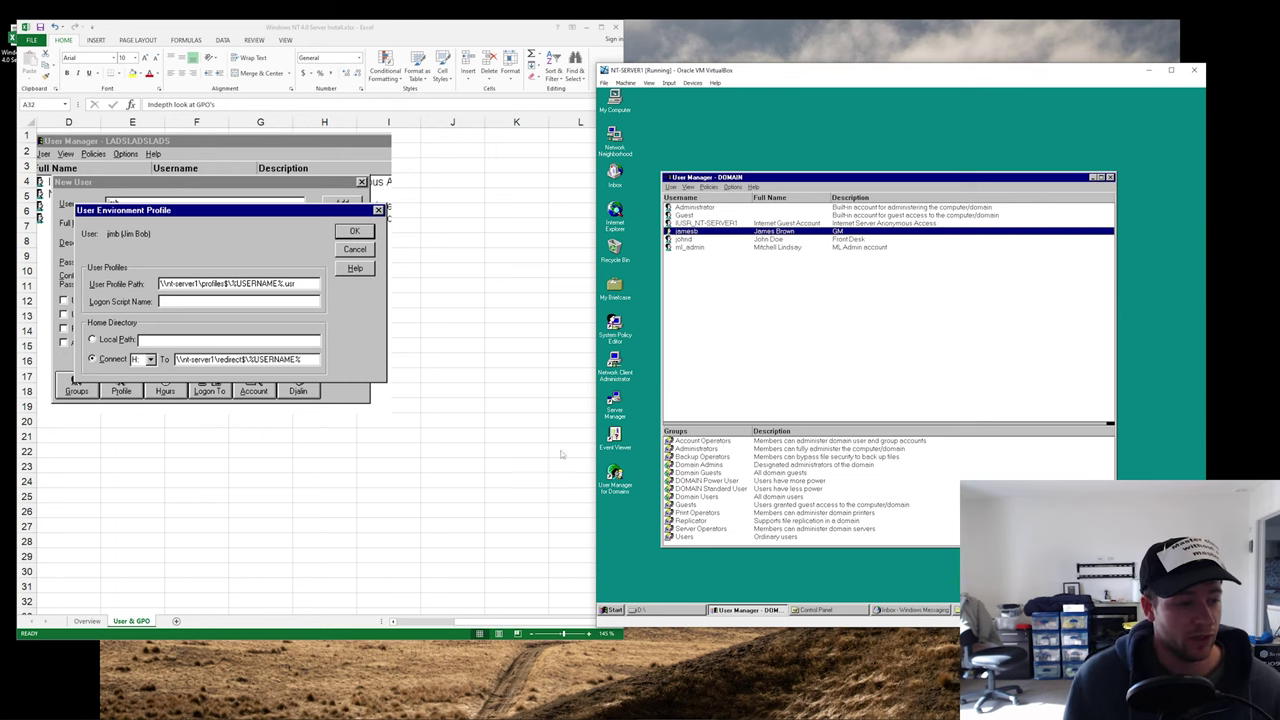
{"action": "left_click", "coordinate": [496, 614]}
{"action": "left_click_drag", "start_coordinate": [440, 622], "coordinate": [400, 626]}
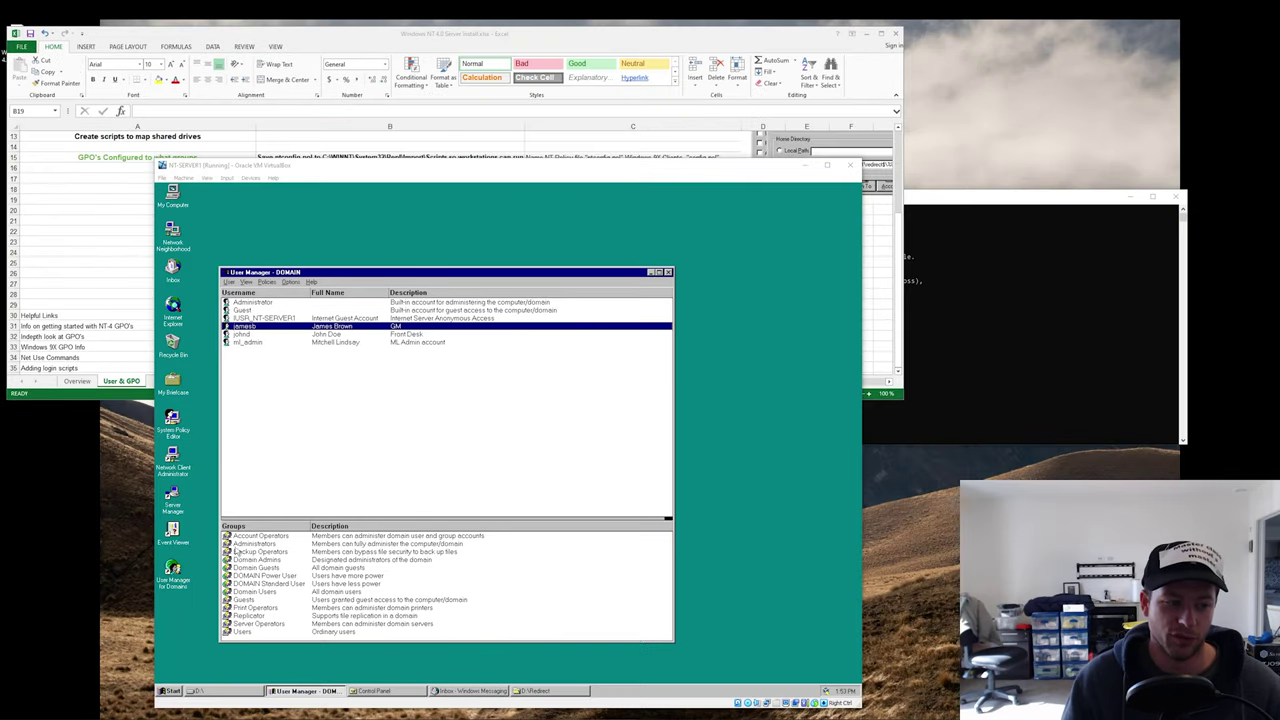
{"action": "double_click", "coordinate": [248, 562]}
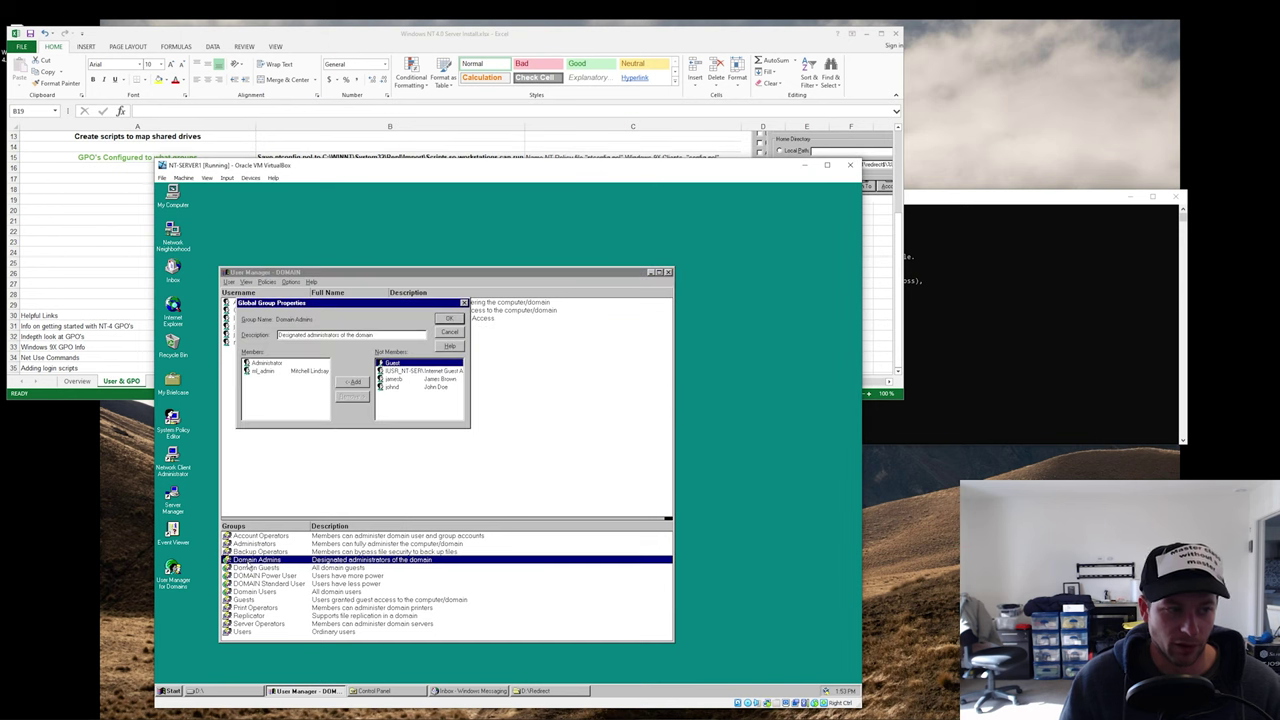
{"action": "key", "text": "Escape"}
{"action": "double_click", "coordinate": [251, 568]}
{"action": "key", "text": "Escape"}
Remove Administrator from both DOMAIN Power User and DOMAIN Standard User memberships
{"action": "double_click", "coordinate": [256, 576]}
{"action": "left_click", "coordinate": [262, 363]}
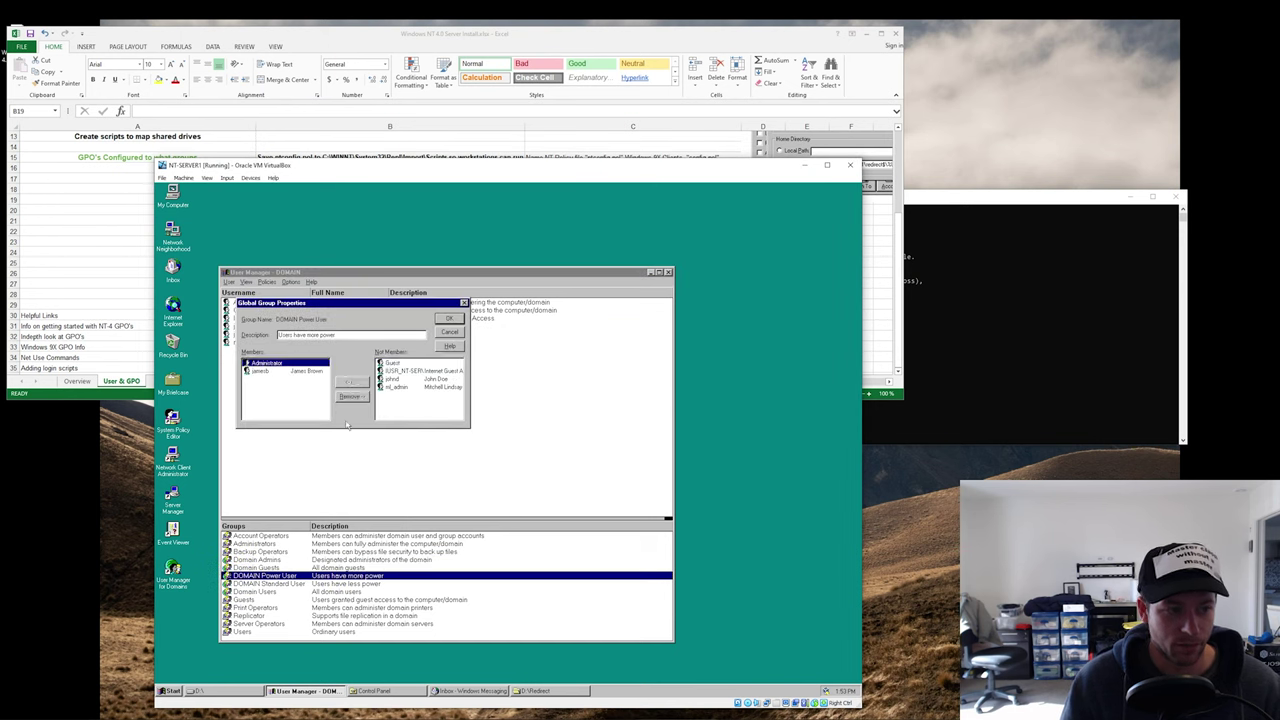
{"action": "left_click", "coordinate": [352, 397]}
{"action": "left_click", "coordinate": [458, 318]}
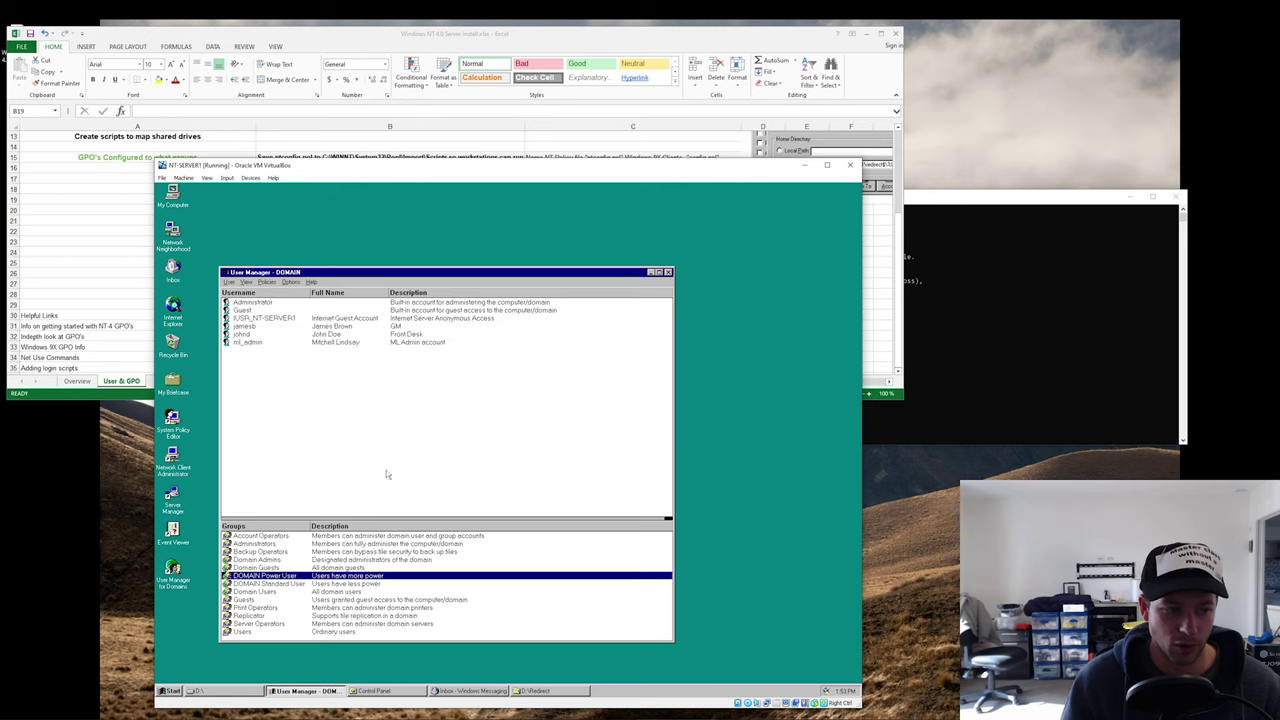
{"action": "double_click", "coordinate": [285, 584]}
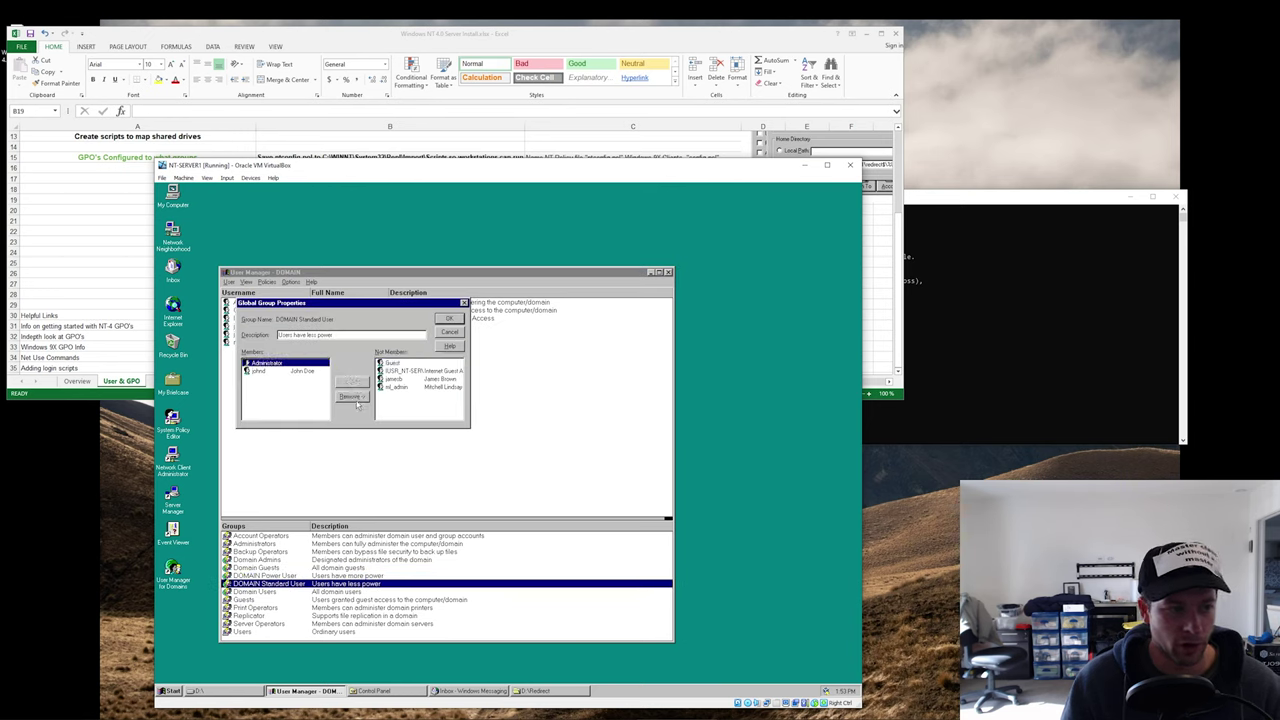
{"action": "left_click", "coordinate": [360, 398]}
{"action": "left_click", "coordinate": [457, 321]}
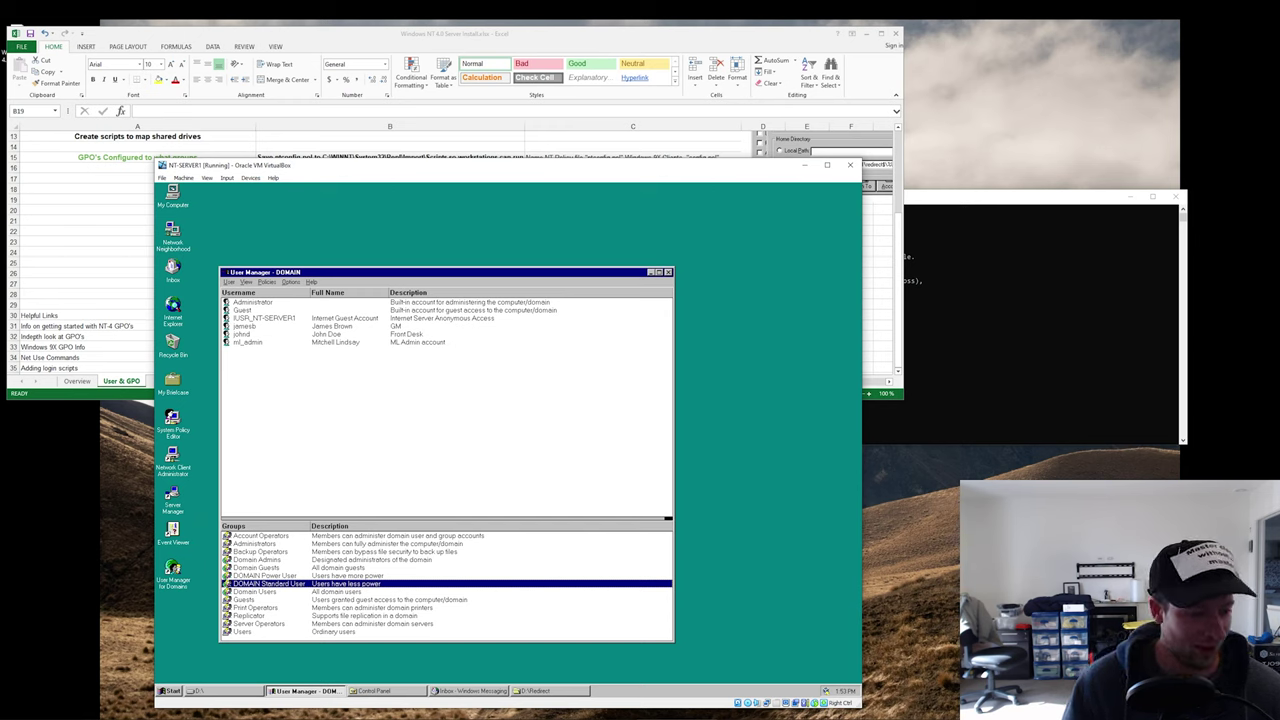
{"action": "left_click", "coordinate": [482, 696]}
Open Microsoft Mail Postoffice from Control Panel to administer the existing postoffice, entering mailbox admin
{"action": "left_click", "coordinate": [372, 691]}
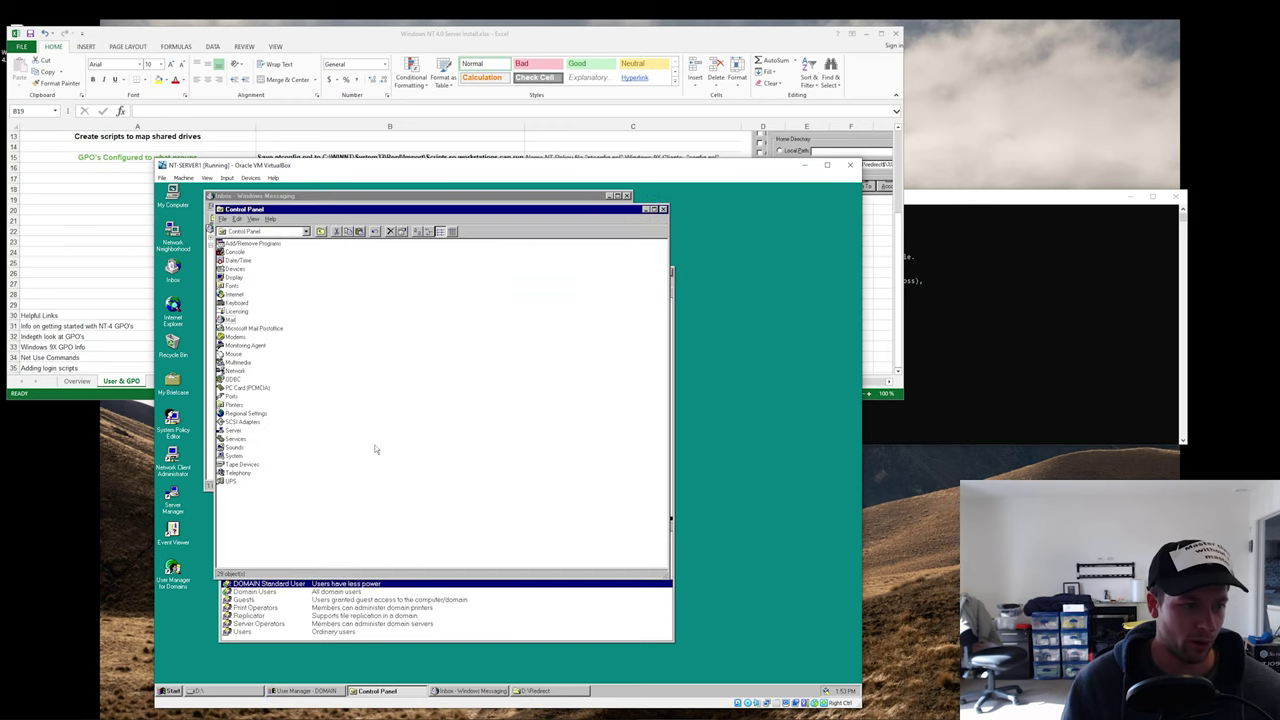
{"action": "double_click", "coordinate": [264, 330]}
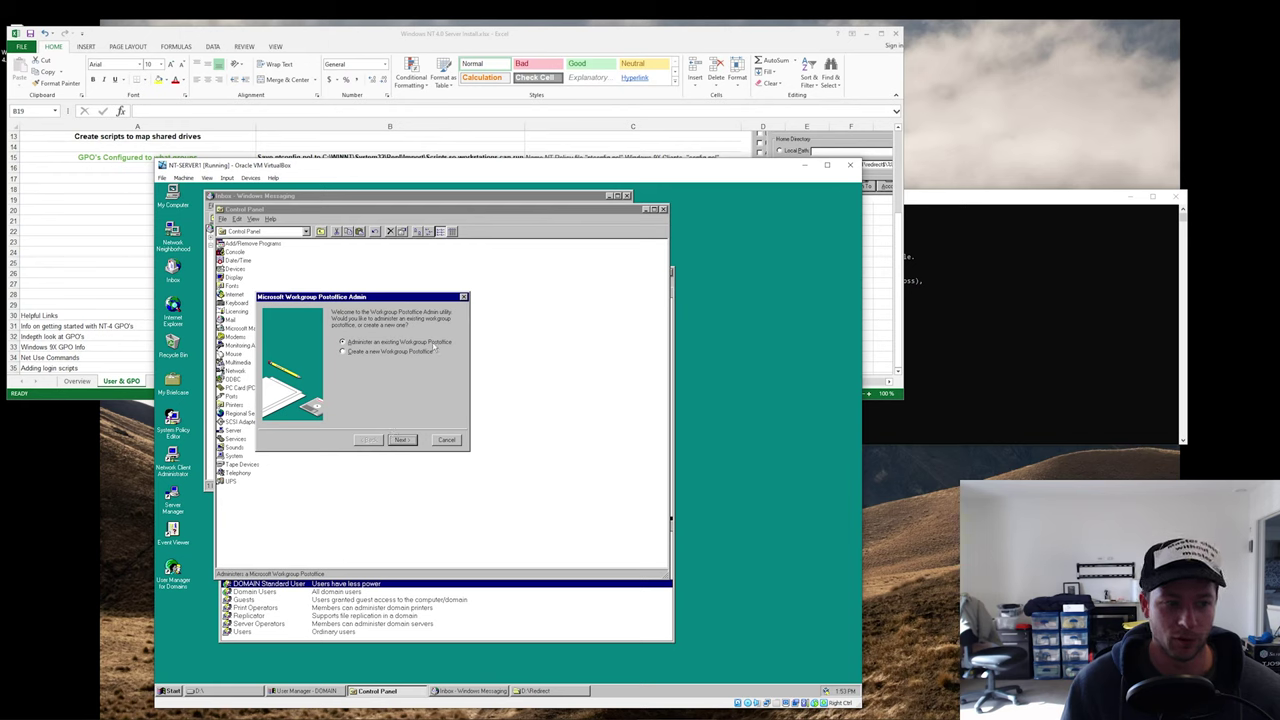
{"action": "left_click", "coordinate": [401, 440]}
{"action": "left_click", "coordinate": [401, 440]}
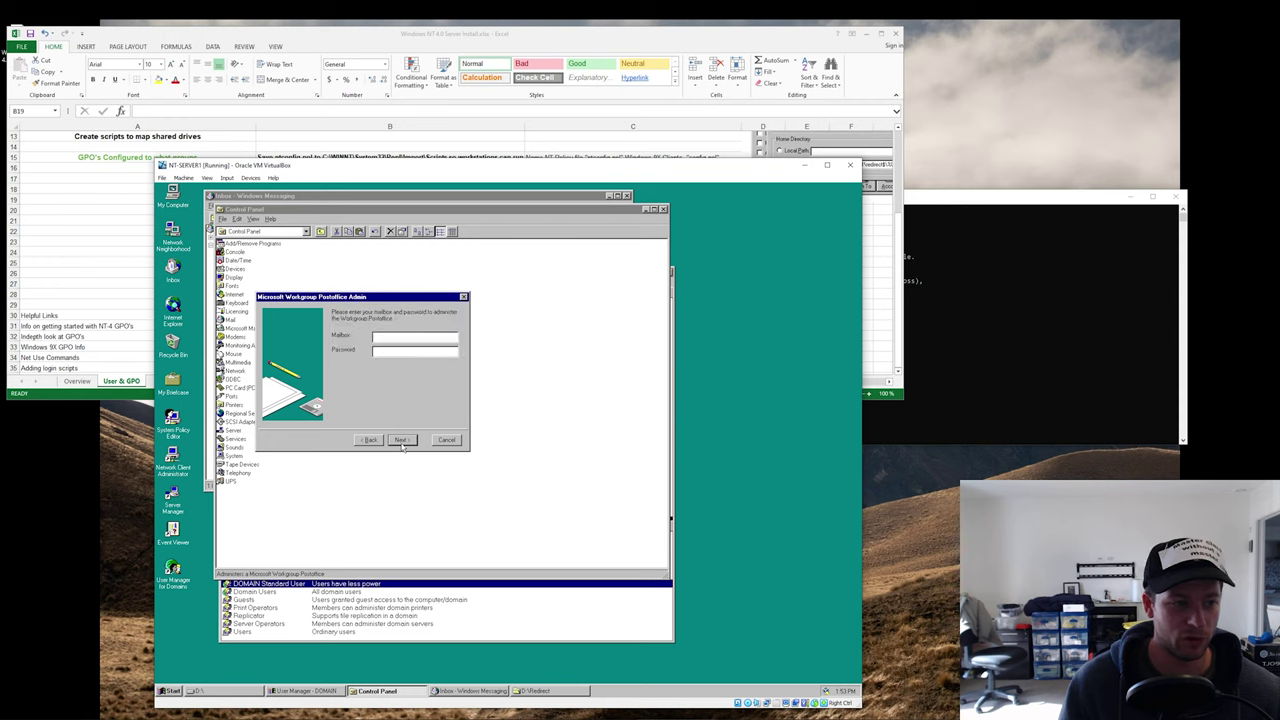
{"action": "type", "text": "admin"}
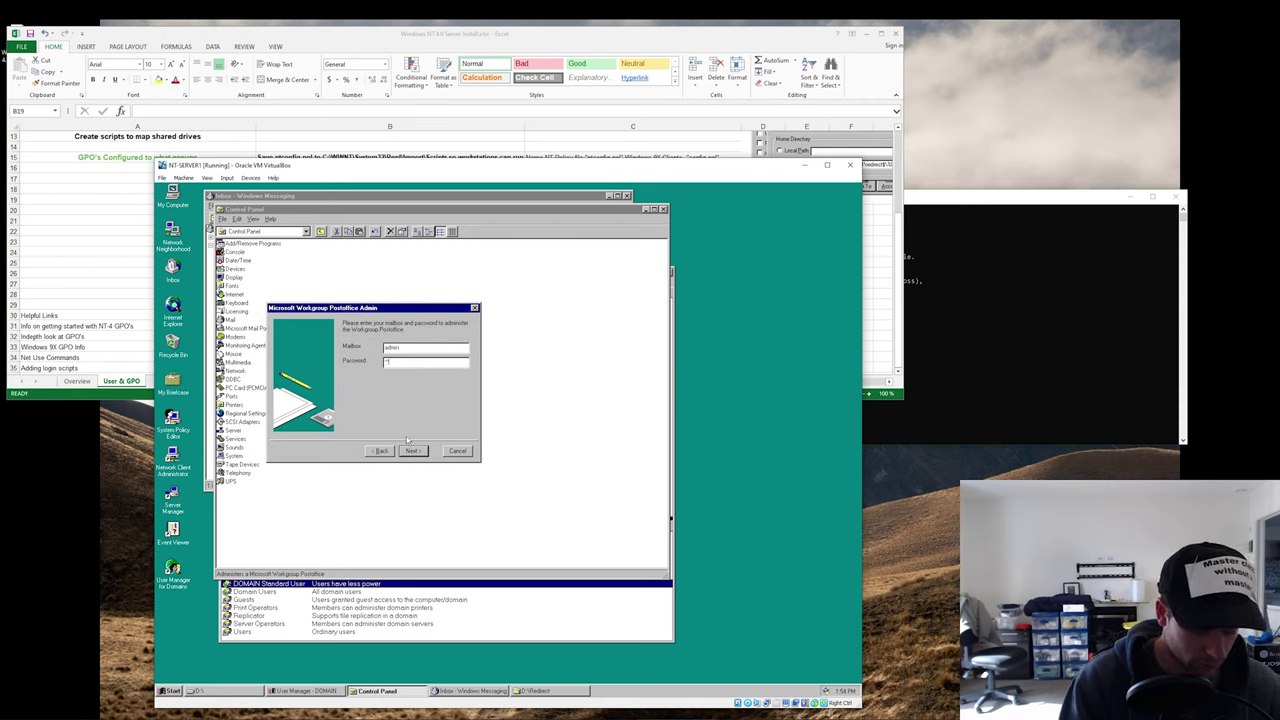
Sign in to the postoffice and add the GM's mailbox with department GM
{"action": "key", "text": "Return"}
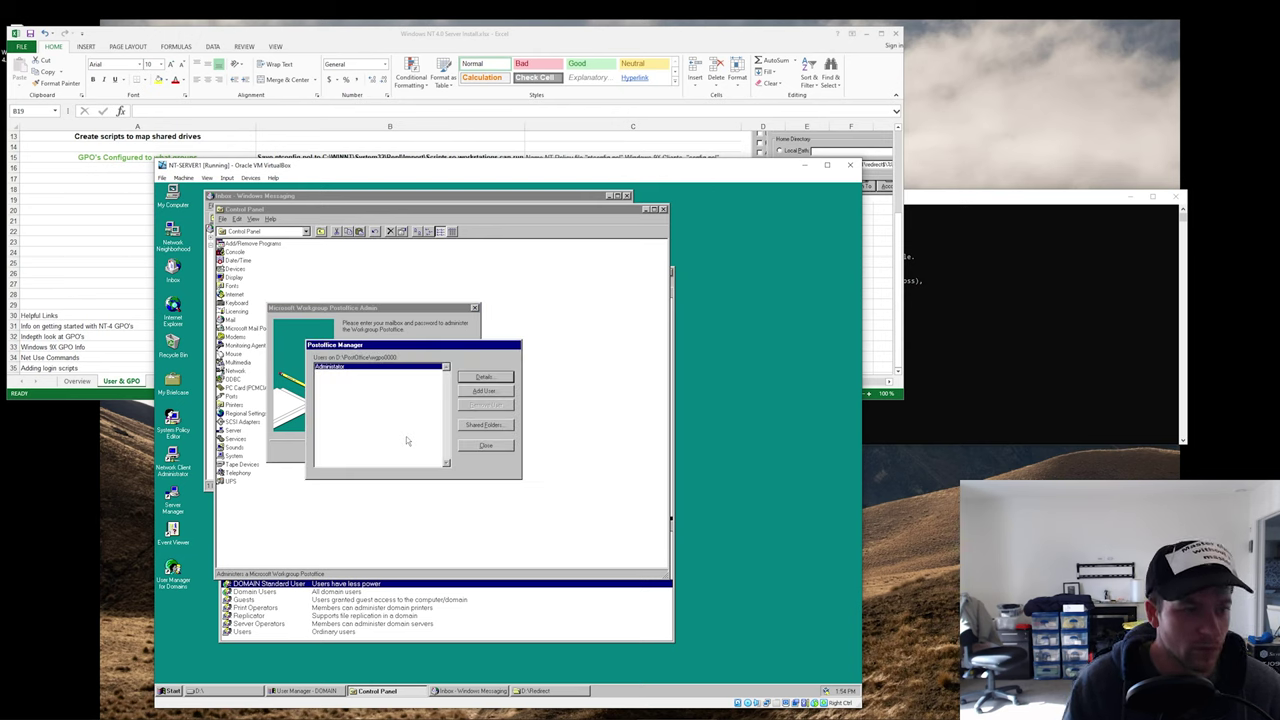
{"action": "mouse_move", "coordinate": [416, 348]}
{"action": "left_mouse_down"}
{"action": "mouse_move", "coordinate": [557, 314]}
{"action": "mouse_move", "coordinate": [489, 266]}
{"action": "mouse_move", "coordinate": [392, 344]}
{"action": "left_mouse_up"}
{"action": "left_click", "coordinate": [516, 389]}
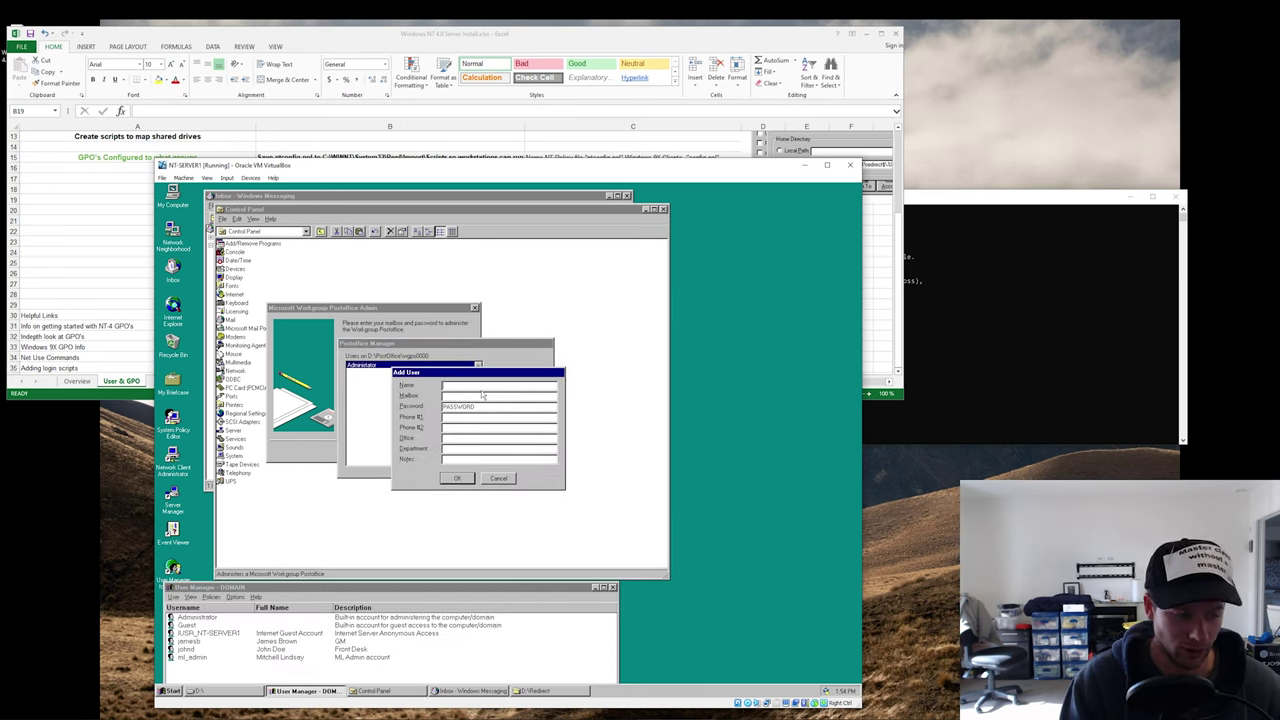
{"action": "type", "text": "james"}
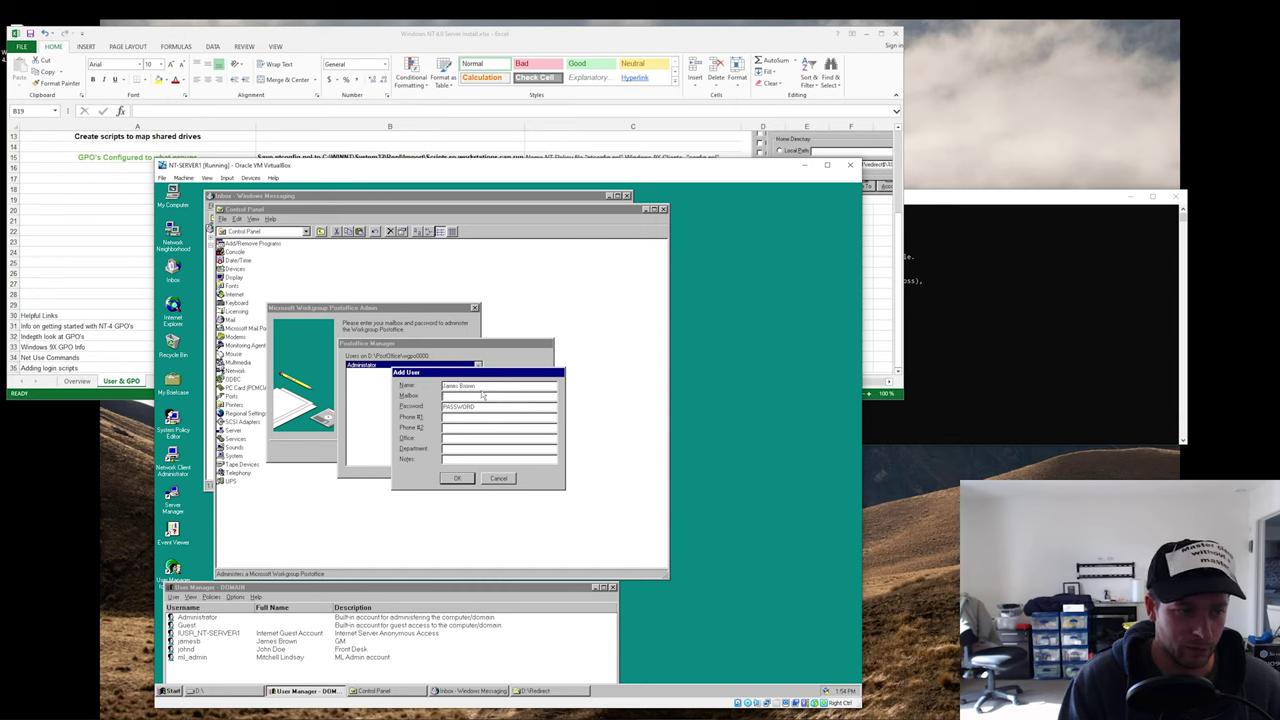
{"action": "key", "text": "Tab"}
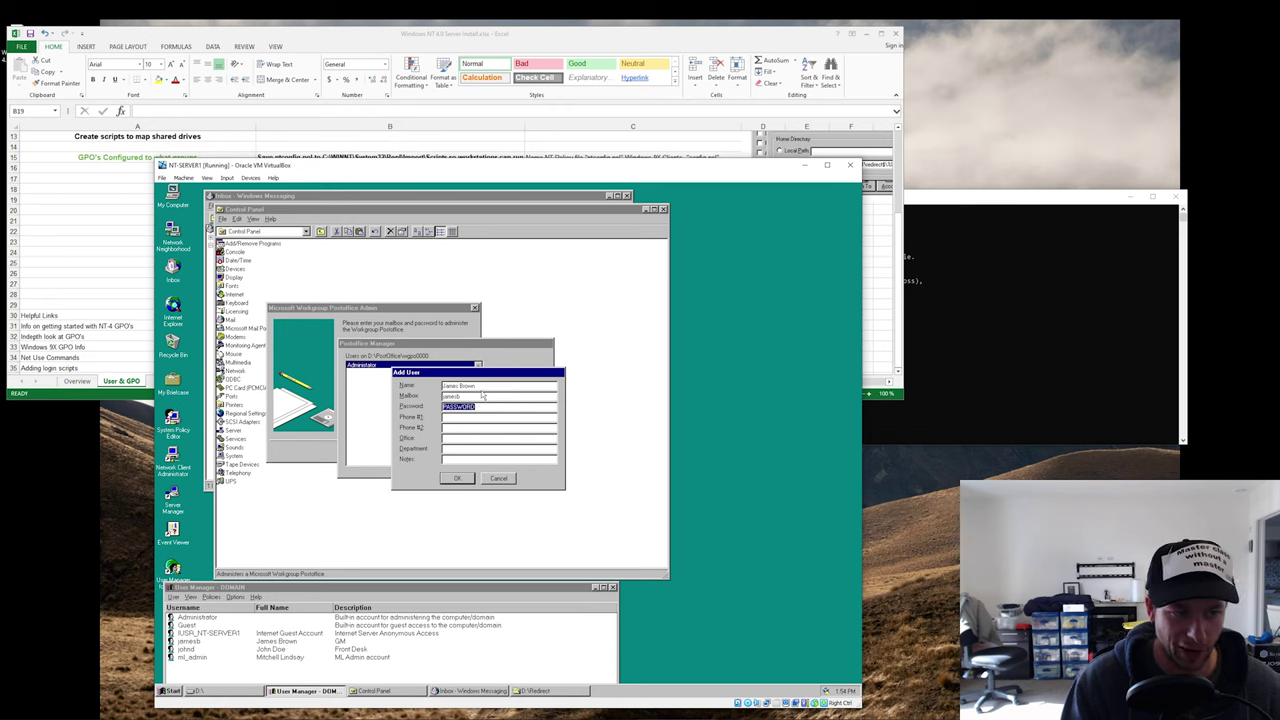
{"action": "key", "text": "Tab"}
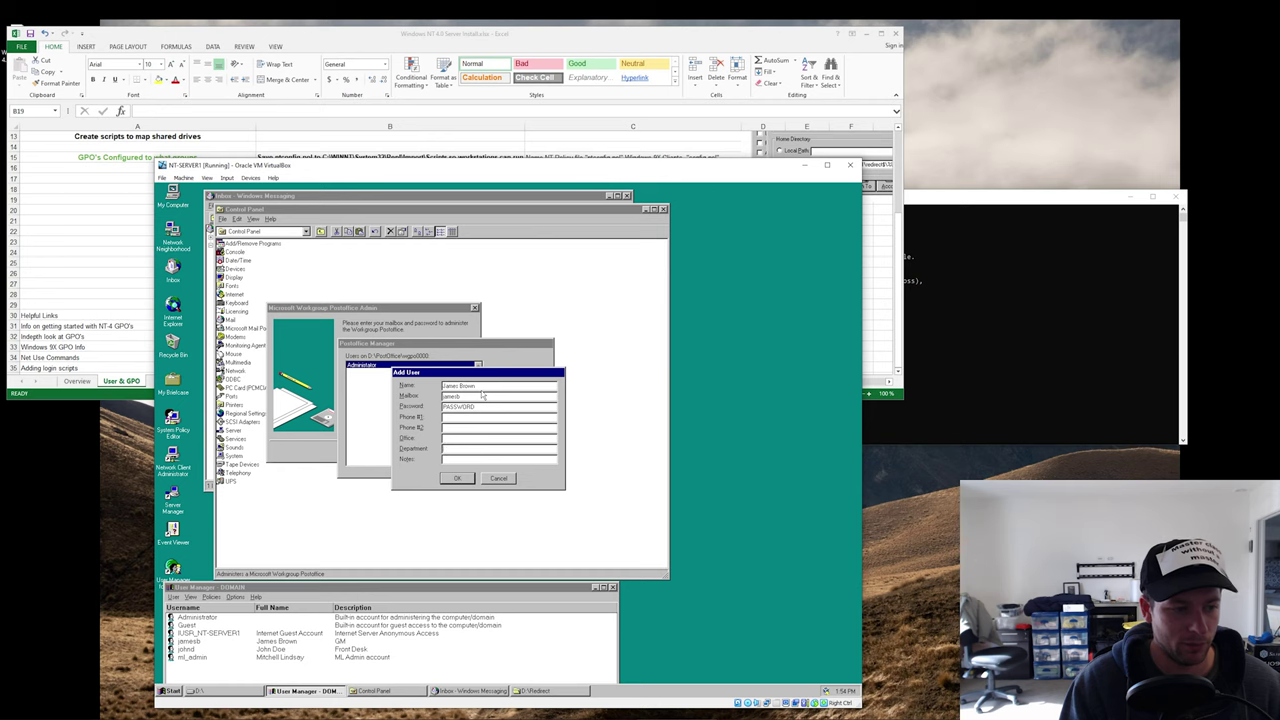
{"action": "type", "text": "GM"}
{"action": "left_click", "coordinate": [456, 479]}
Add the front-desk user's mailbox and ML Admin (mladmin, department Admin), then close Postoffice Manager
{"action": "left_click", "coordinate": [515, 400]}
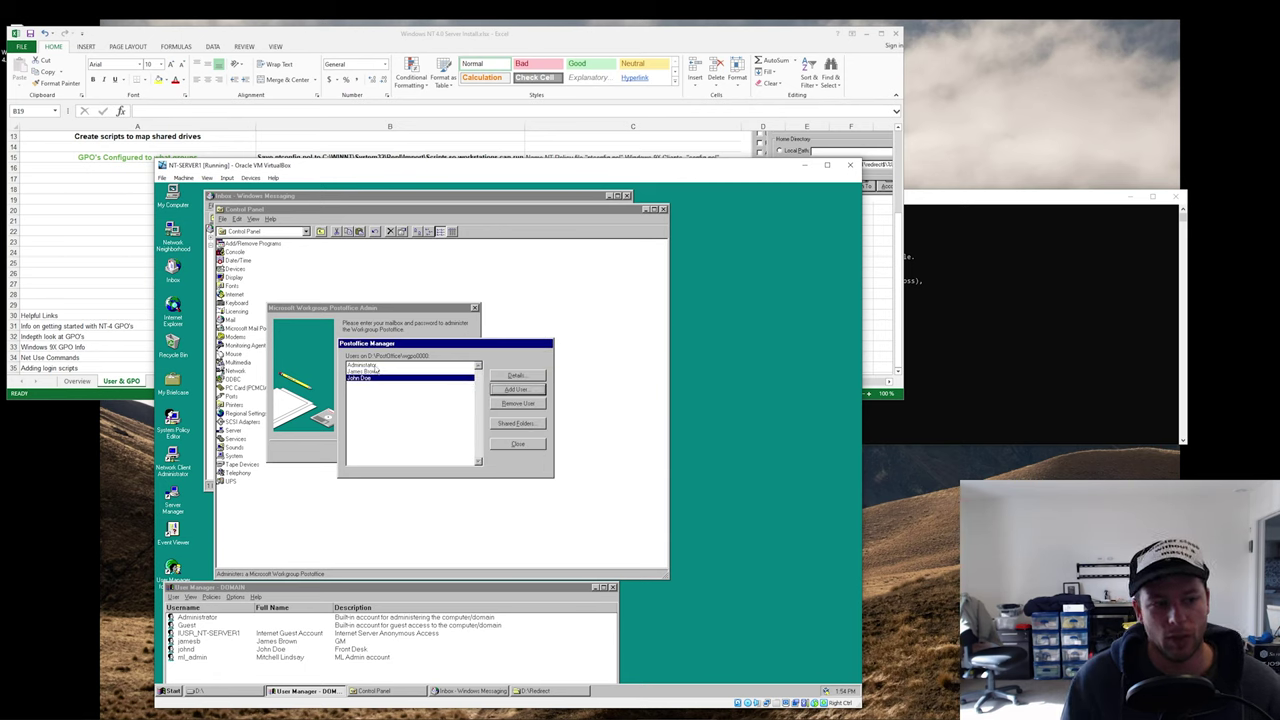
{"action": "left_click", "coordinate": [376, 371]}
{"action": "left_click", "coordinate": [519, 390]}
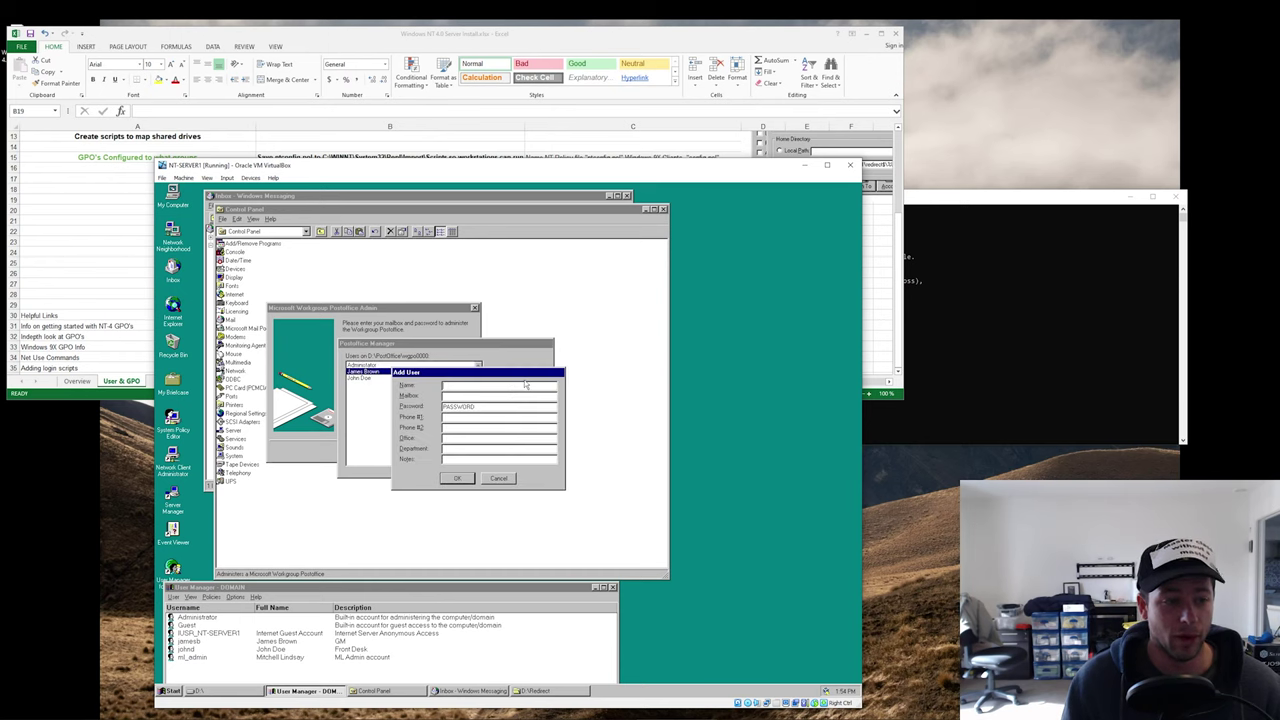
{"action": "type", "text": "ML Admin"}
{"action": "type", "text": "mladmin"}
{"action": "key", "text": "Tab"}
{"action": "key", "text": "Tab"}
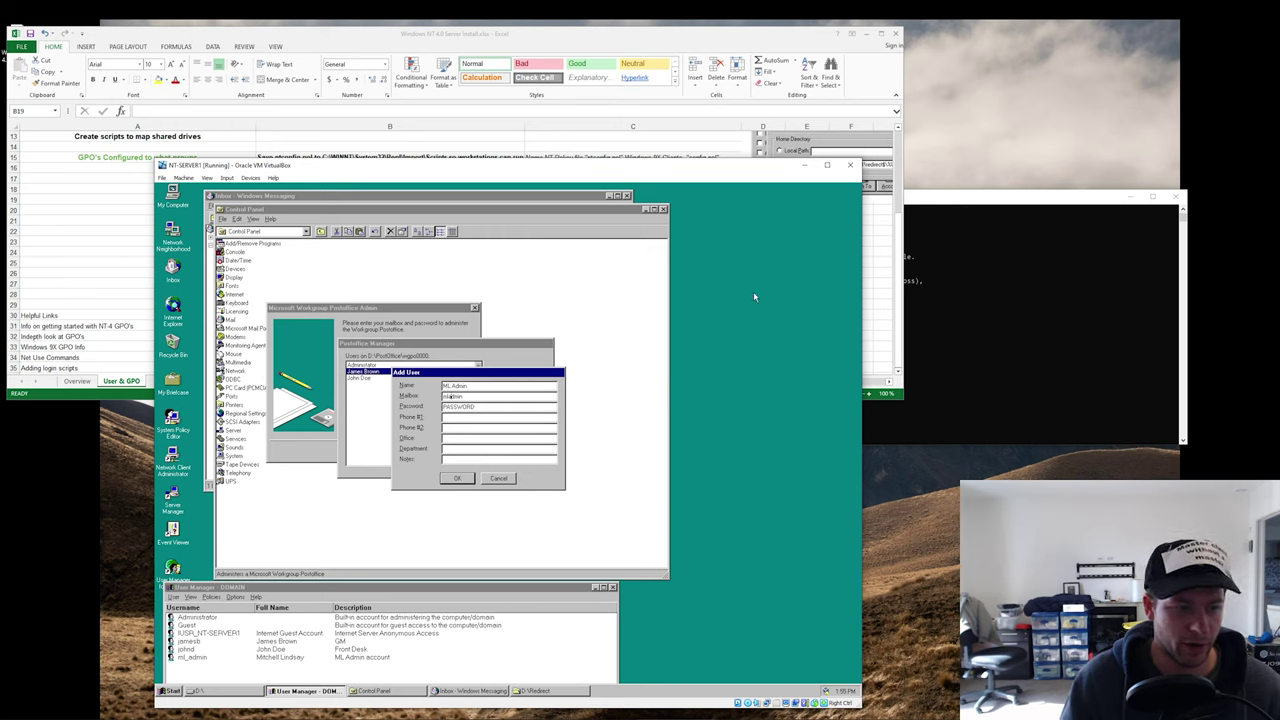
{"action": "key", "text": "Tab"}
{"action": "key", "text": "Tab"}
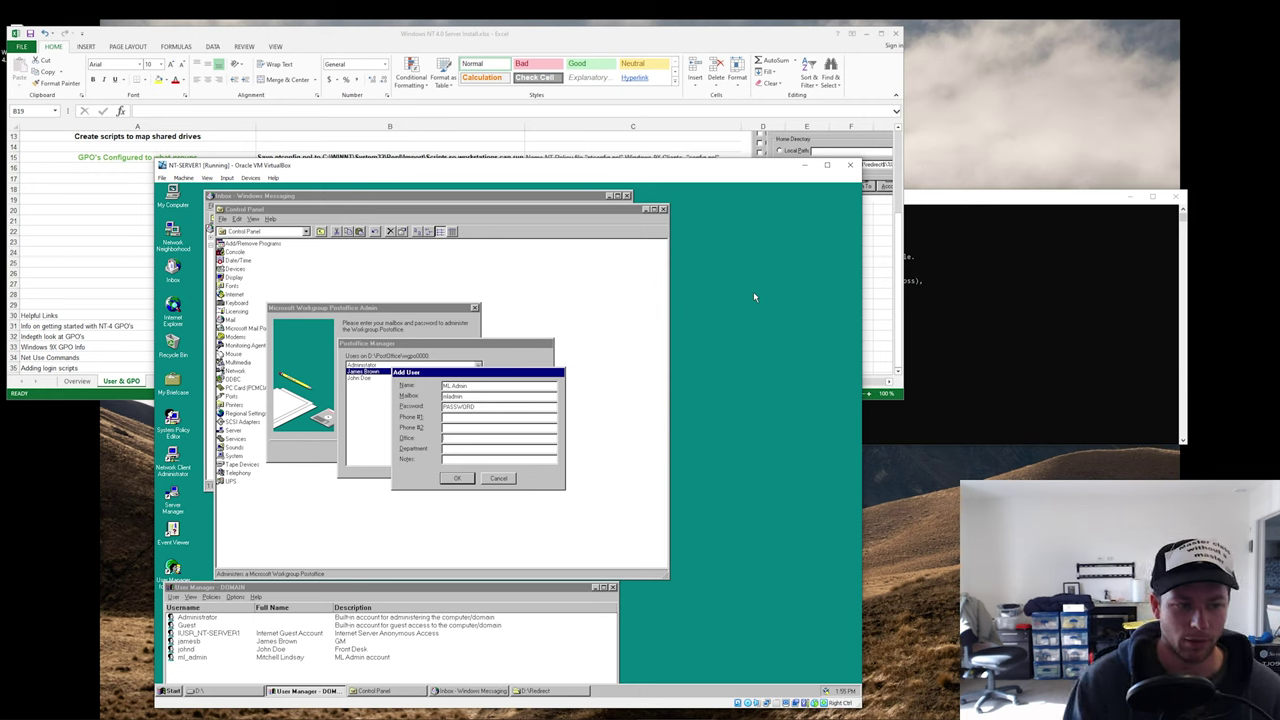
{"action": "type", "text": "Admin Users"}
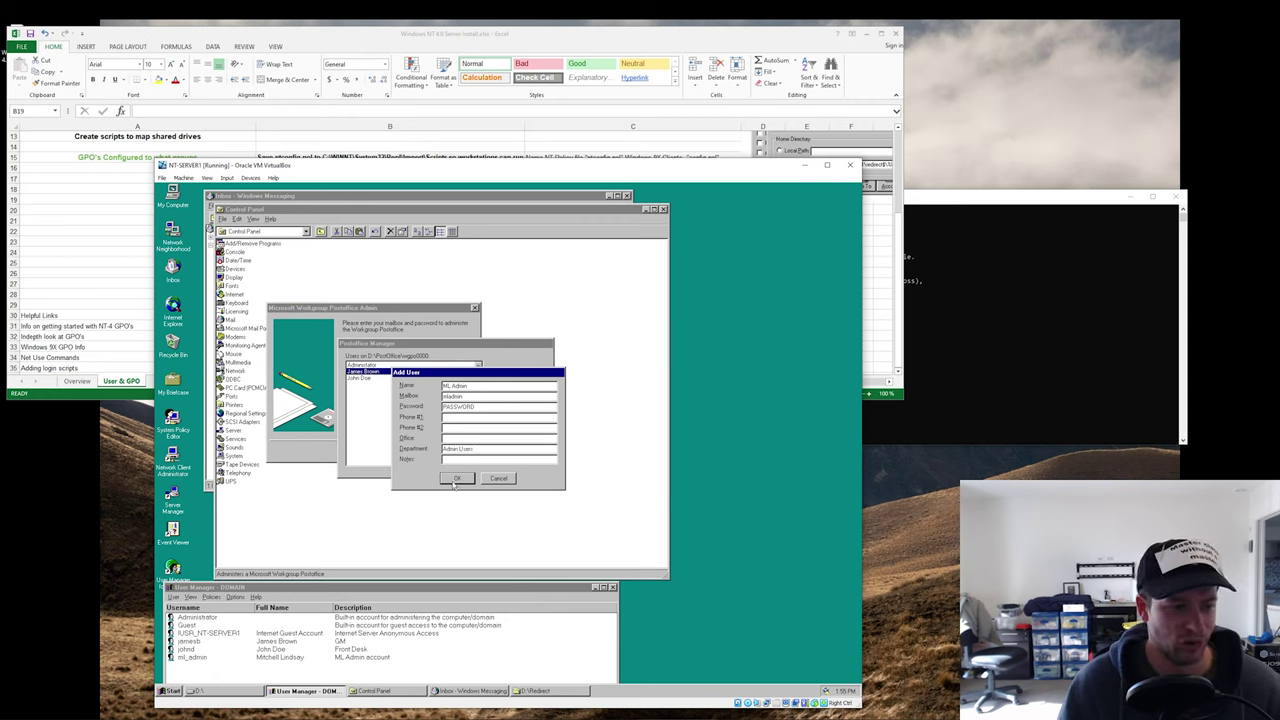
{"action": "left_click", "coordinate": [460, 479]}
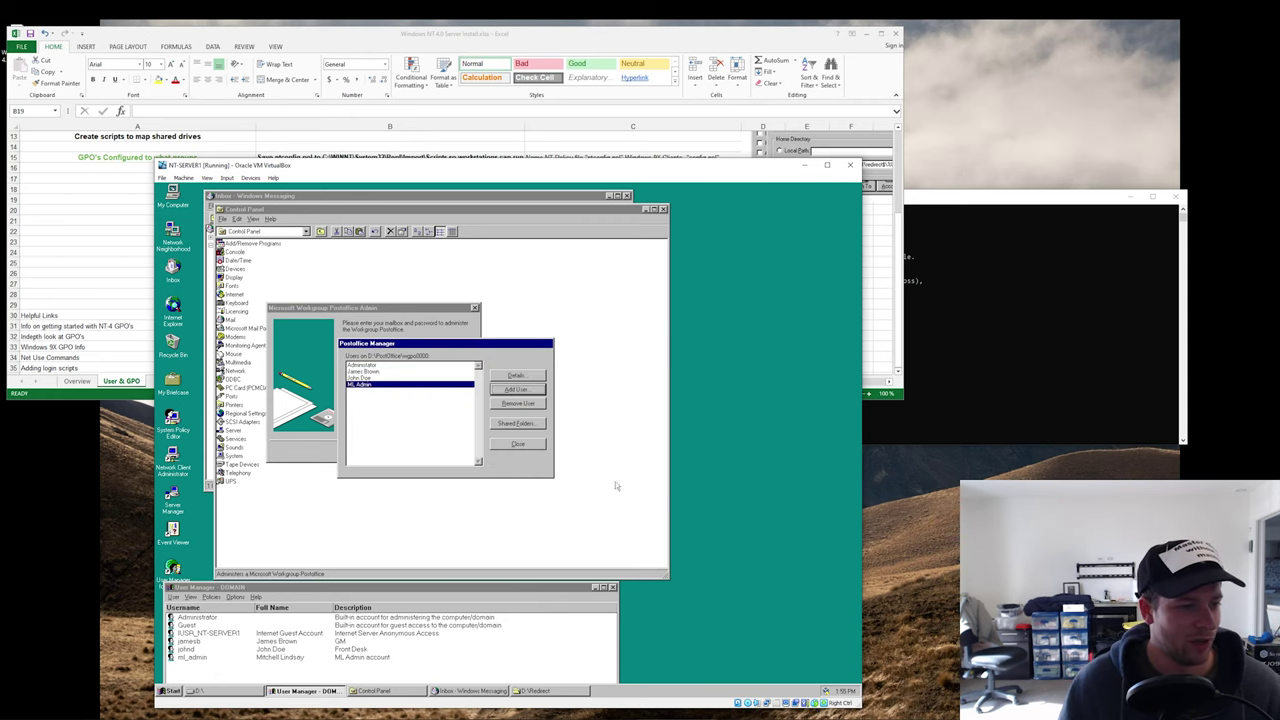
{"action": "left_click", "coordinate": [537, 448]}
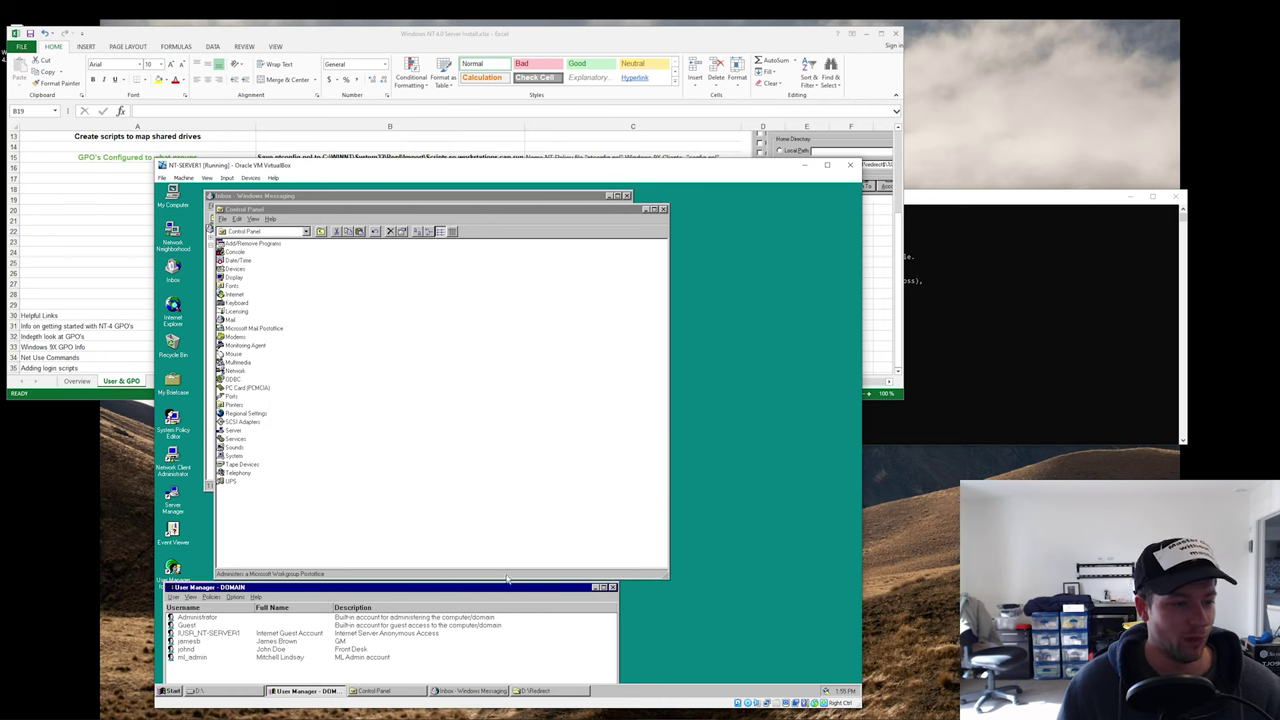
Move from the Overview sheet to the User & GPO sheet, then bring NT-SERVER1 forward
{"action": "left_click", "coordinate": [94, 245]}
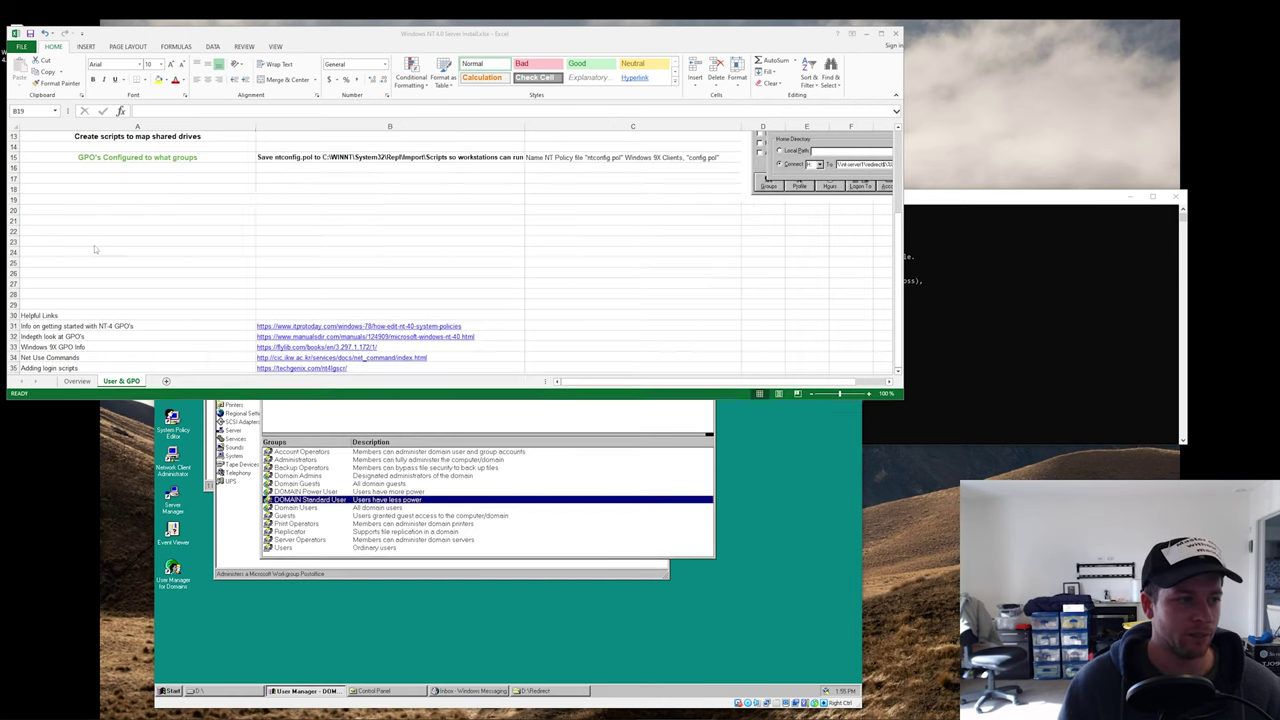
{"action": "scroll", "coordinate": [94, 245], "scroll_direction": "up", "scroll_amount": 4}
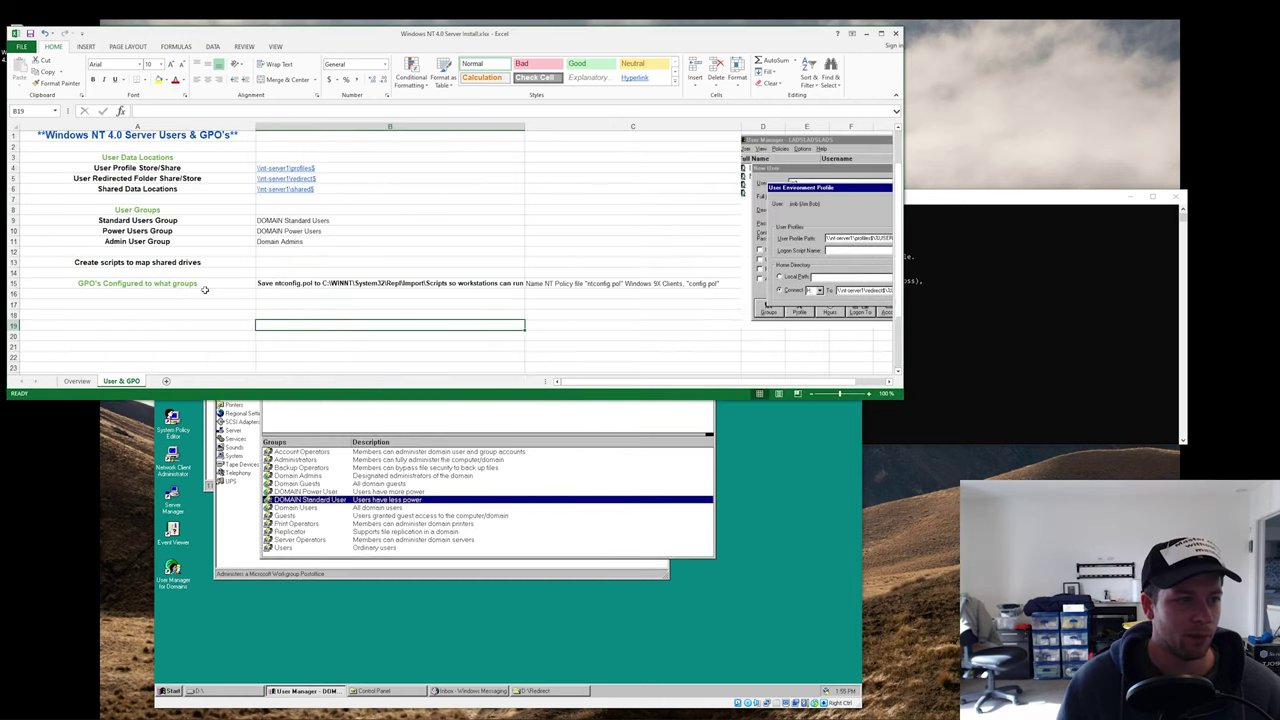
{"action": "left_click", "coordinate": [77, 381]}
{"action": "scroll", "coordinate": [212, 341], "scroll_direction": "down", "scroll_amount": 20}
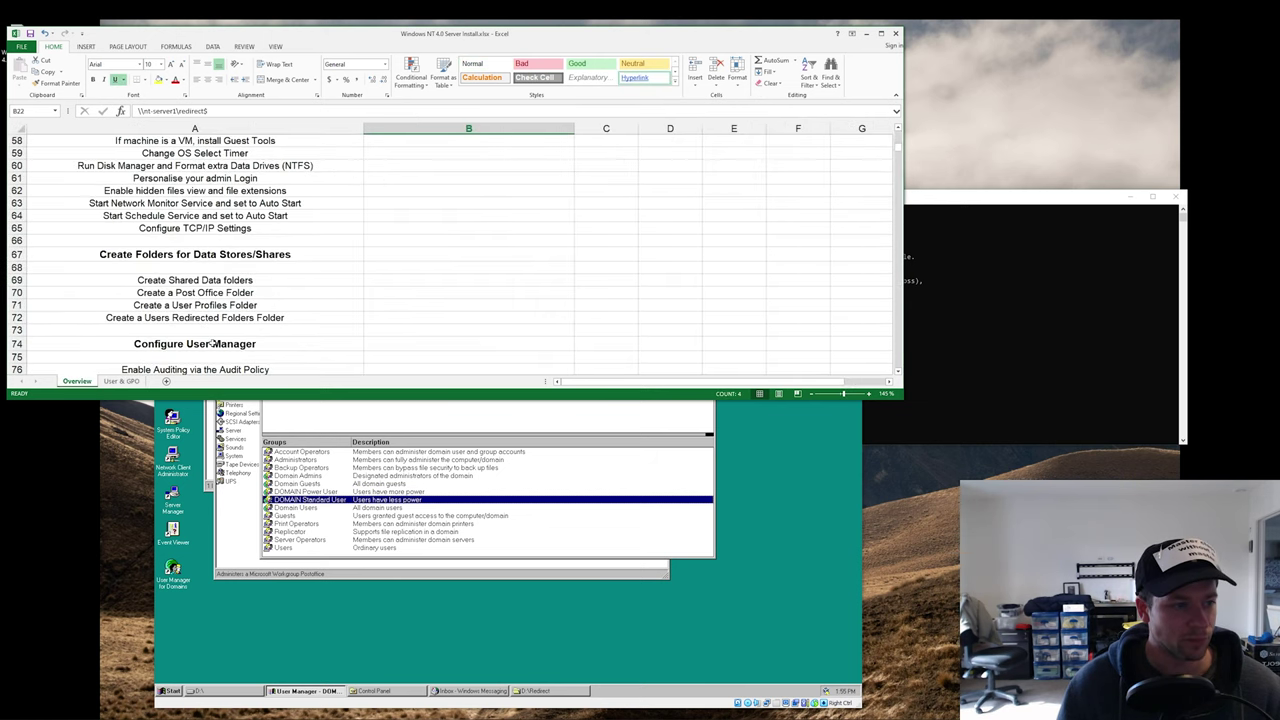
{"action": "scroll", "coordinate": [206, 340], "scroll_direction": "up", "scroll_amount": 8}
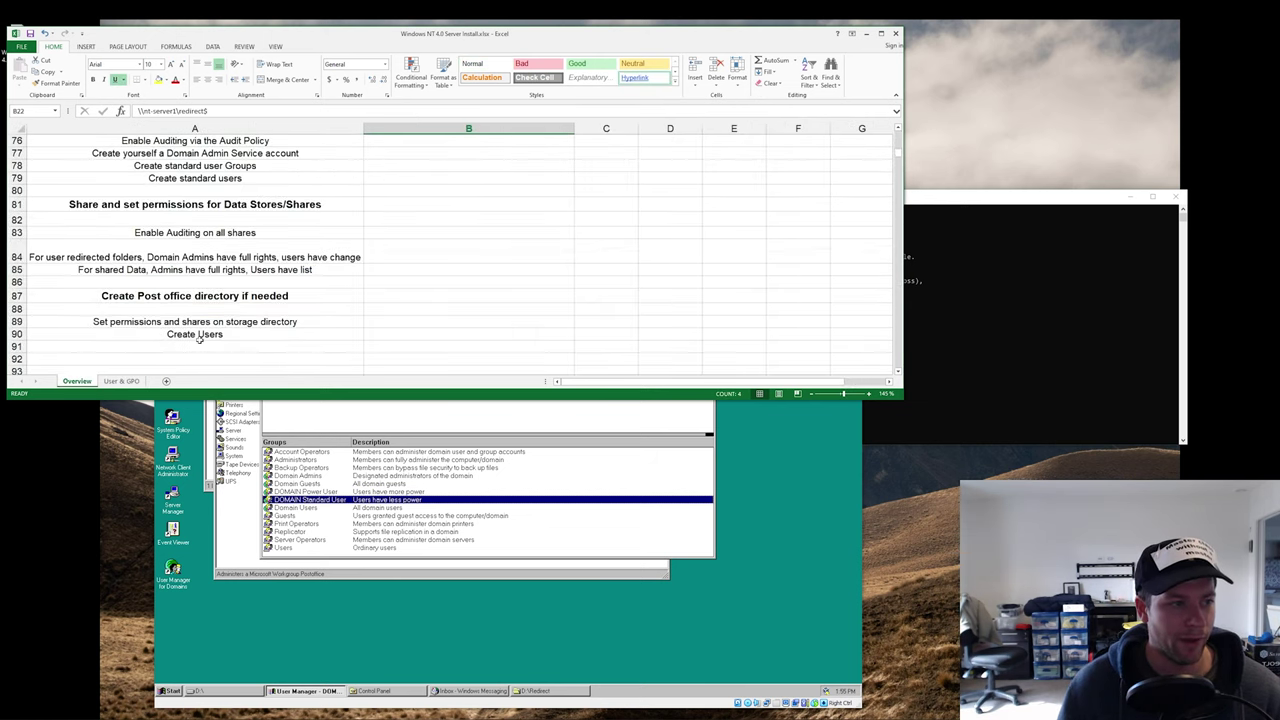
{"action": "left_click", "coordinate": [123, 382]}
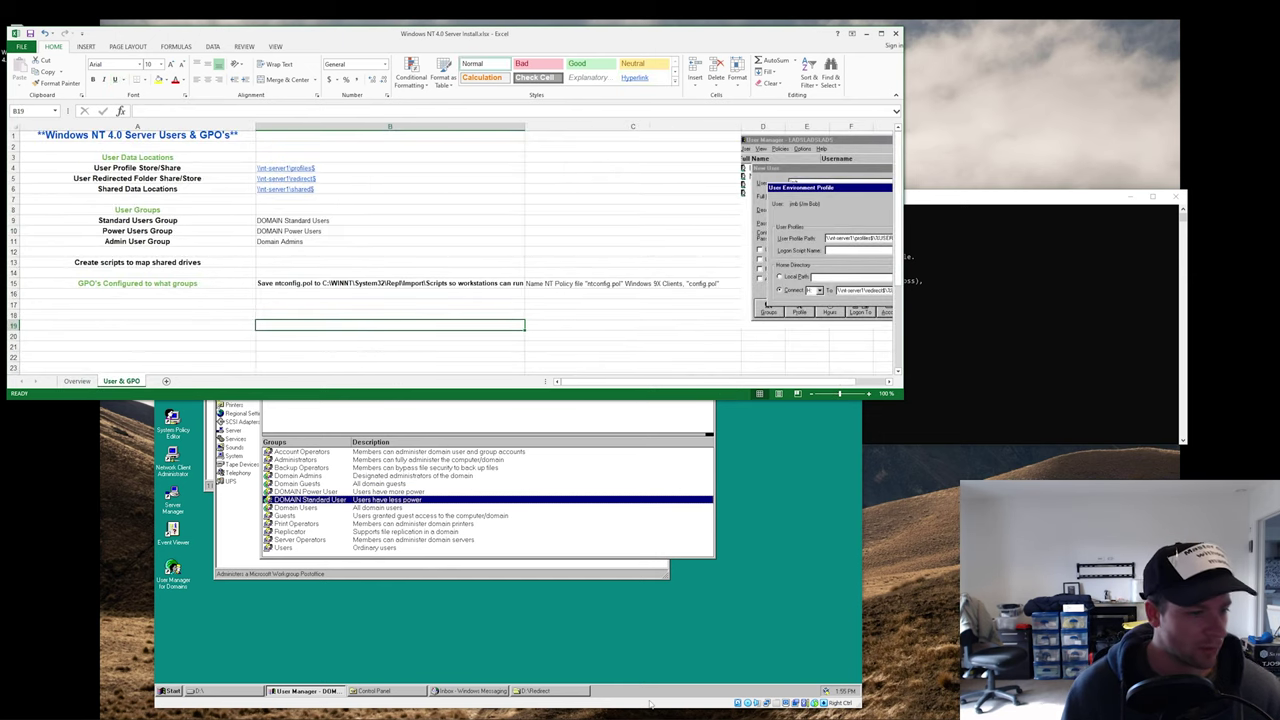
{"action": "left_click", "coordinate": [702, 598]}
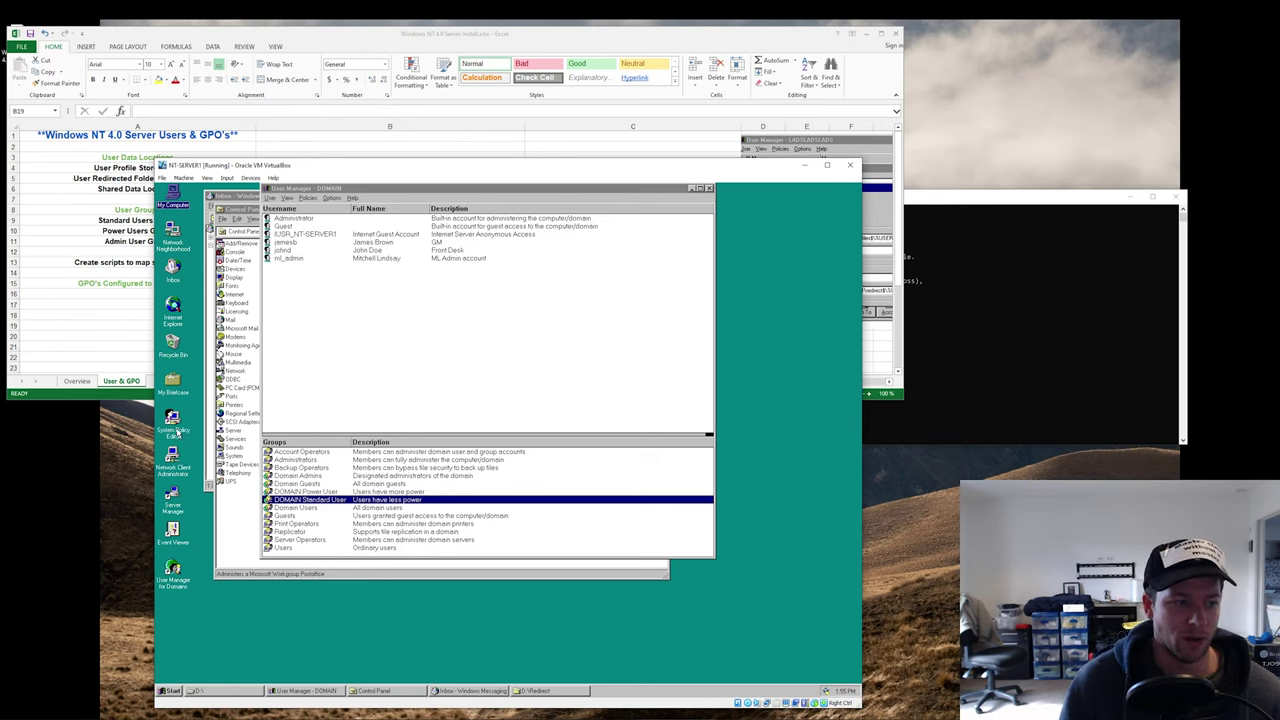
Launch System Policy Editor, dismiss the Explorer application error, and start a new policy
{"action": "double_click", "coordinate": [177, 430]}
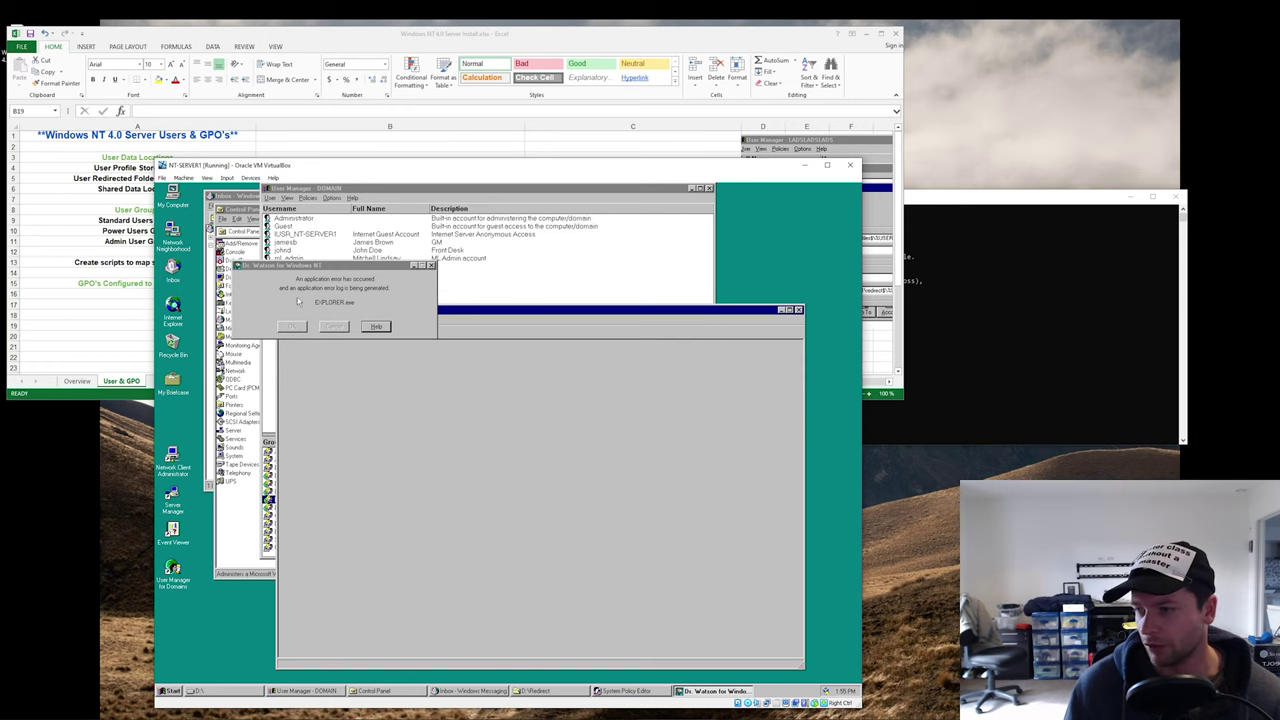
{"action": "left_click", "coordinate": [296, 328]}
{"action": "left_click", "coordinate": [294, 333]}
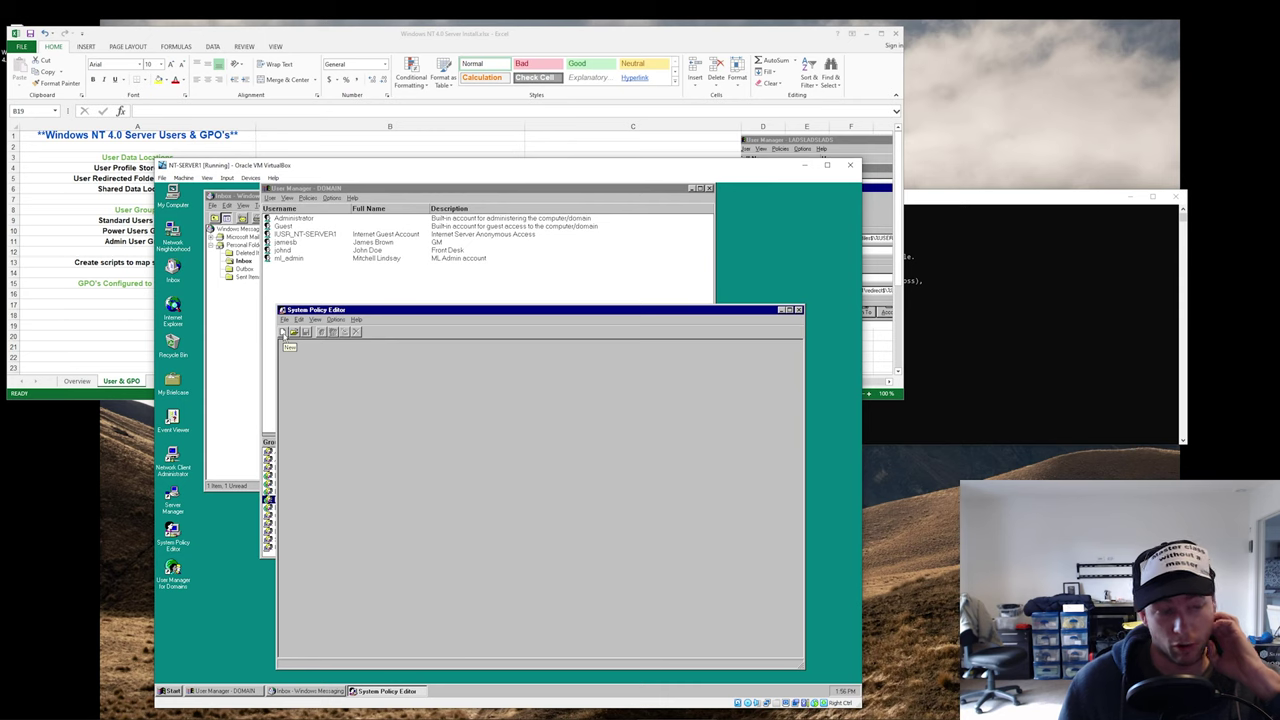
{"action": "left_click", "coordinate": [283, 333]}
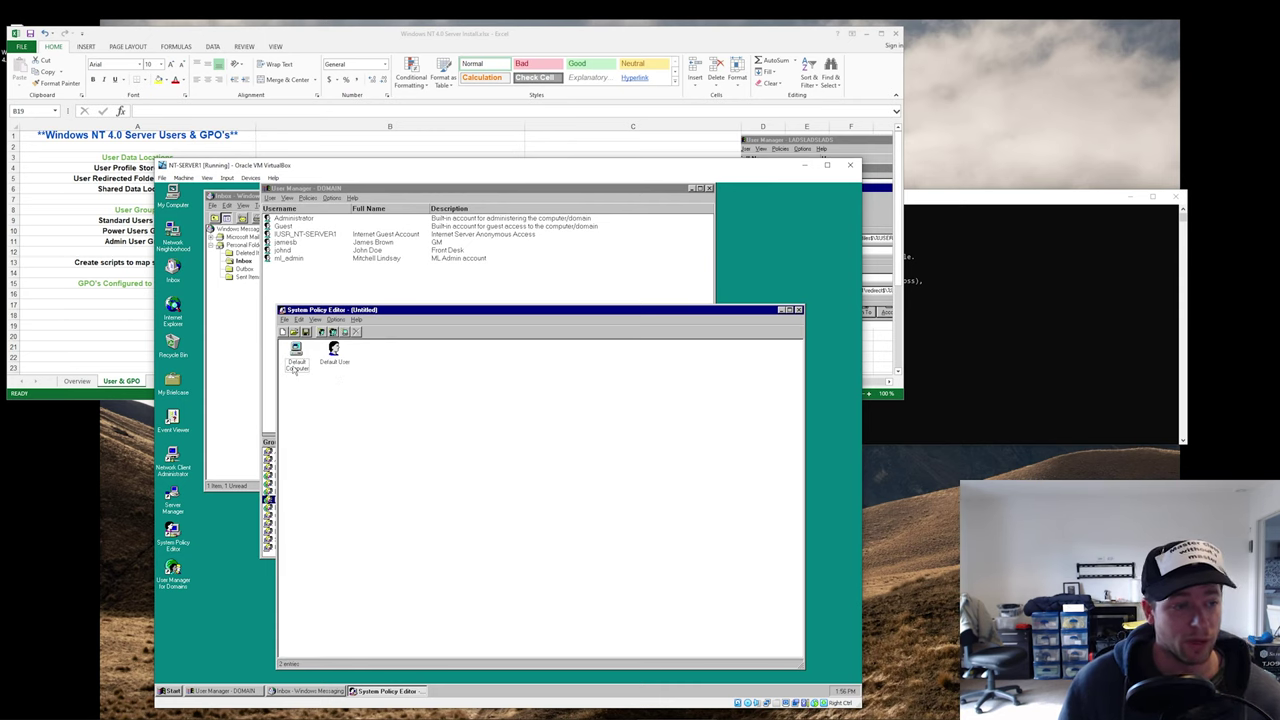
Open Default Computer properties and expand the System and Network categories to Remote update
{"action": "double_click", "coordinate": [294, 366]}
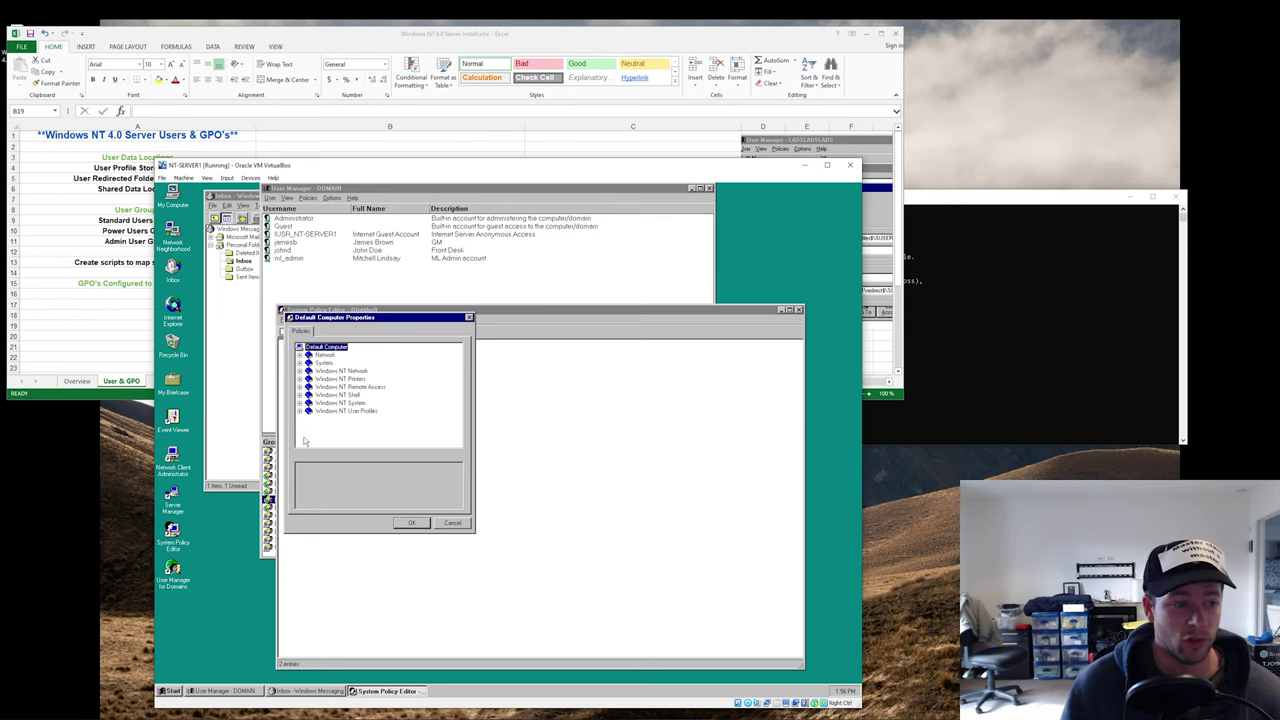
{"action": "left_click_drag", "start_coordinate": [326, 320], "coordinate": [414, 332]}
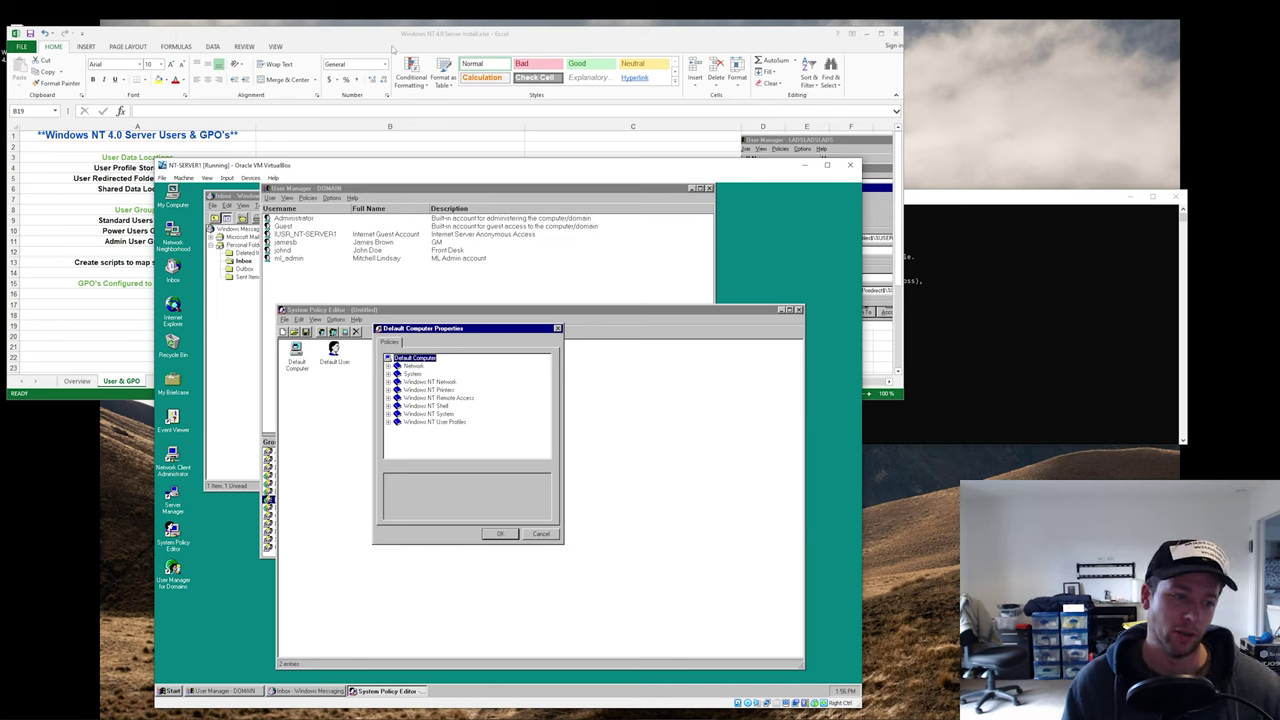
{"action": "left_click", "coordinate": [388, 374]}
{"action": "left_click", "coordinate": [388, 374]}
{"action": "left_click", "coordinate": [388, 366]}
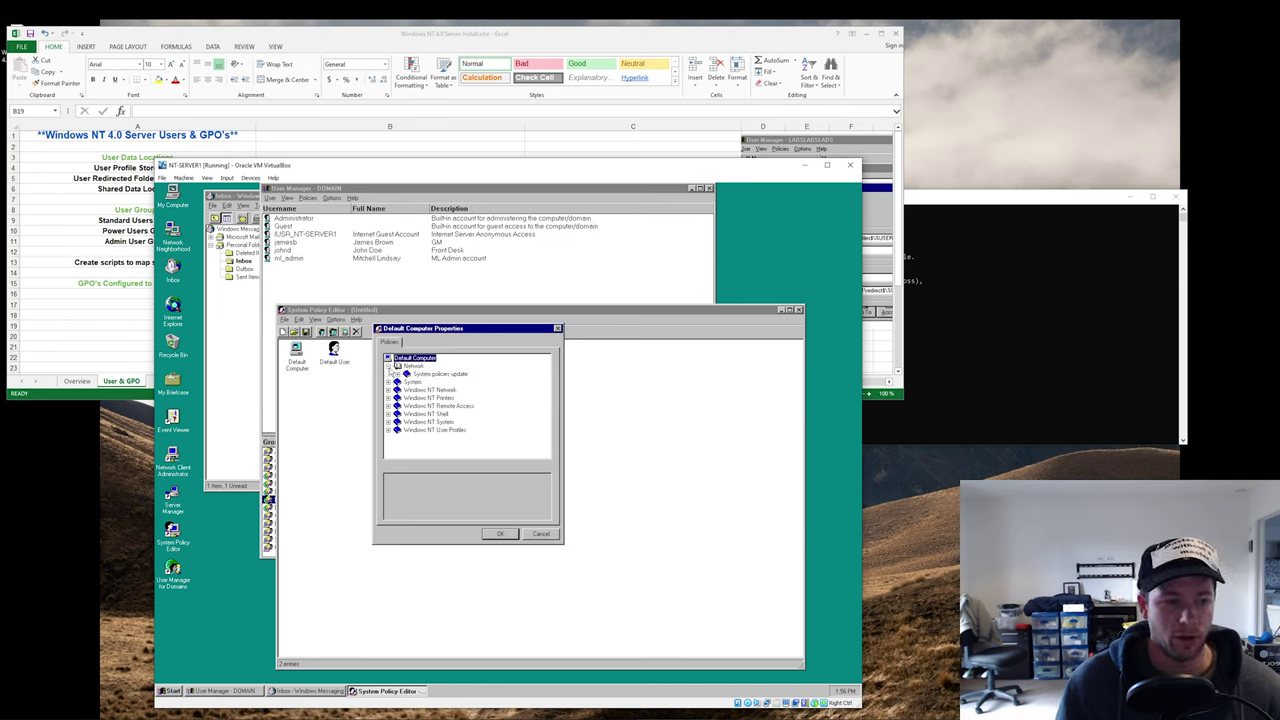
{"action": "left_click", "coordinate": [397, 374]}
{"action": "left_click", "coordinate": [397, 374]}
{"action": "left_click", "coordinate": [397, 374]}
Try Remote update in automatic mode with the default path, then turn it back off
{"action": "left_click", "coordinate": [438, 382]}
{"action": "left_click", "coordinate": [416, 382]}
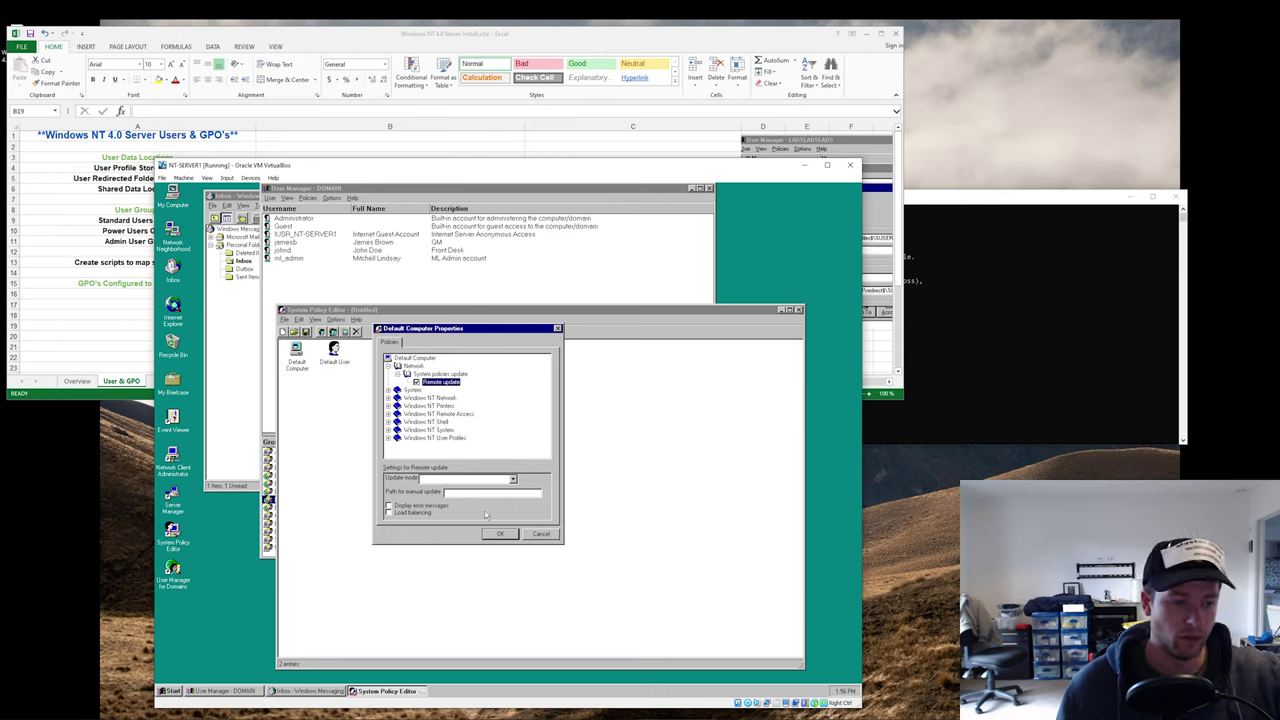
{"action": "left_click", "coordinate": [513, 479]}
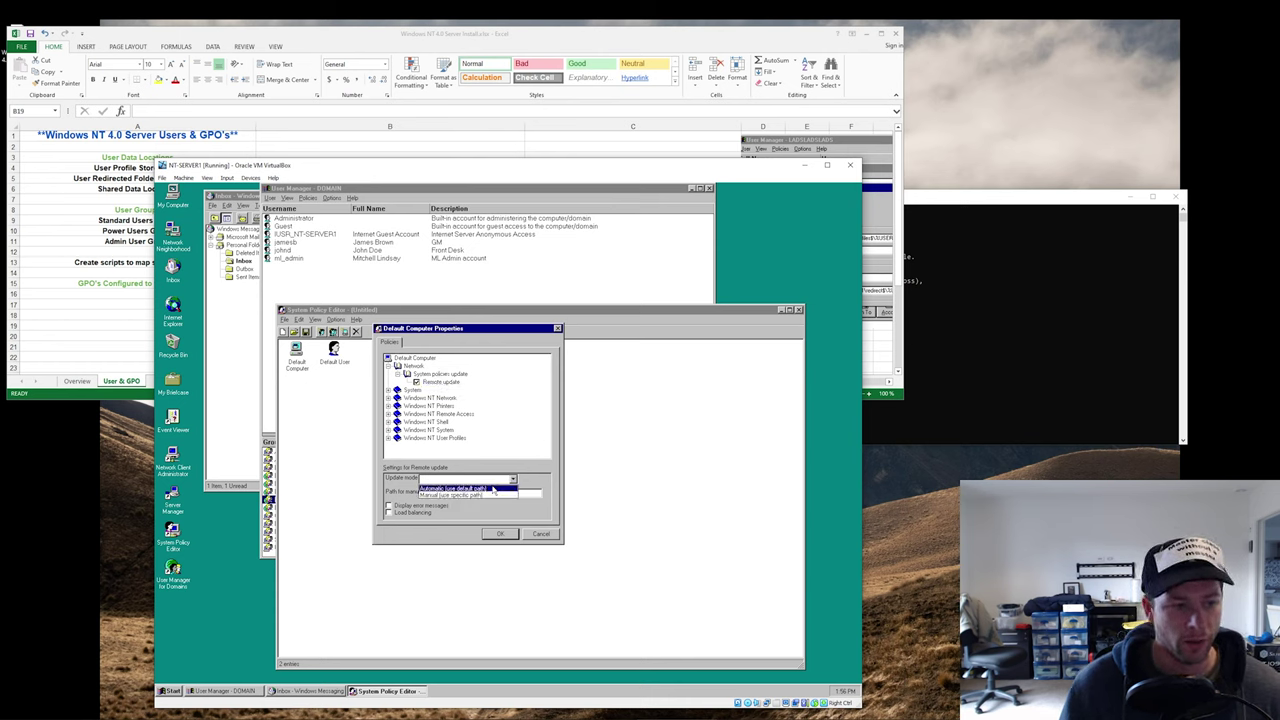
{"action": "left_click", "coordinate": [492, 489]}
{"action": "left_click", "coordinate": [416, 382]}
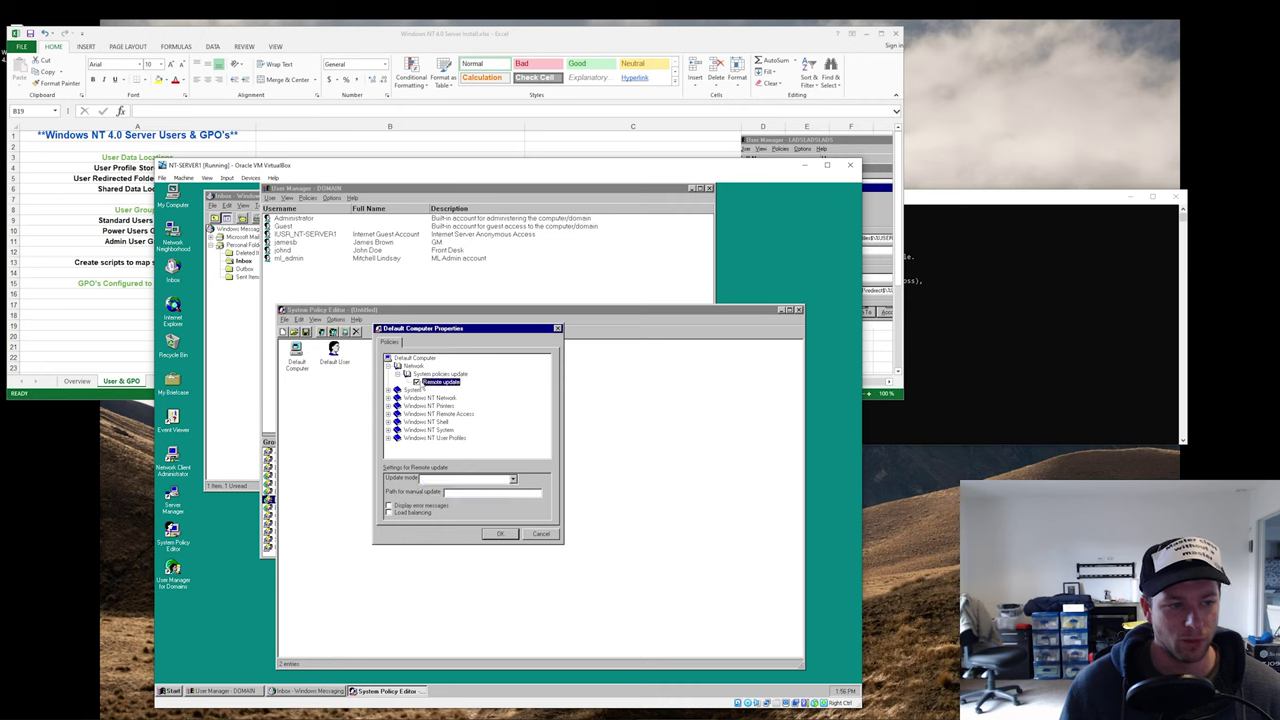
{"action": "double_click", "coordinate": [405, 375]}
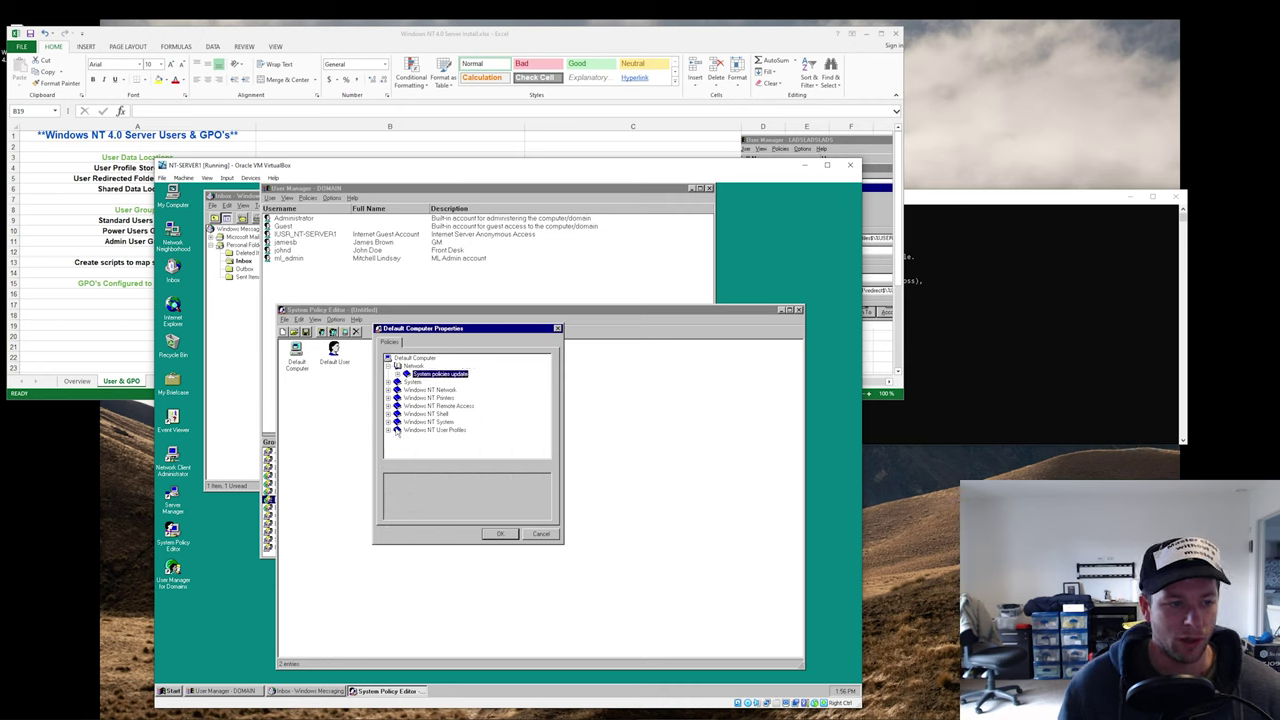
Enable the Logon banner under Windows NT System > Logon and accept the Default Computer settings
{"action": "double_click", "coordinate": [428, 421]}
{"action": "double_click", "coordinate": [420, 429]}
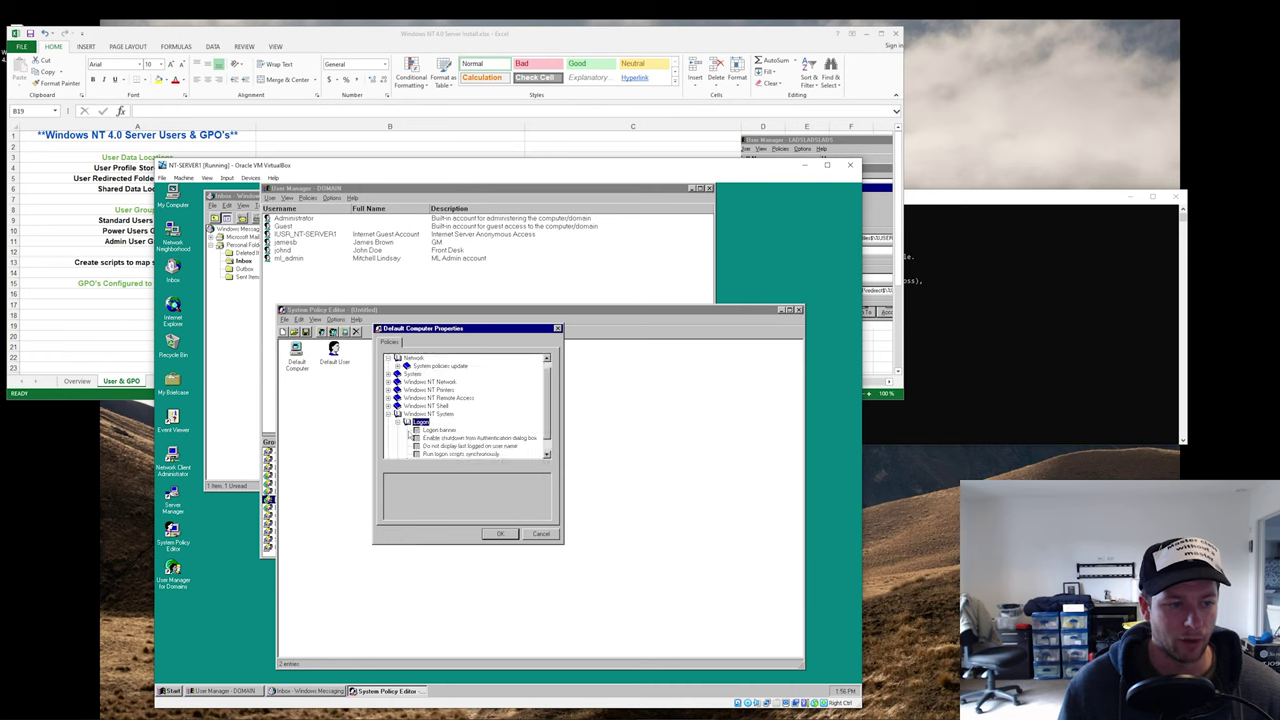
{"action": "left_click", "coordinate": [417, 429]}
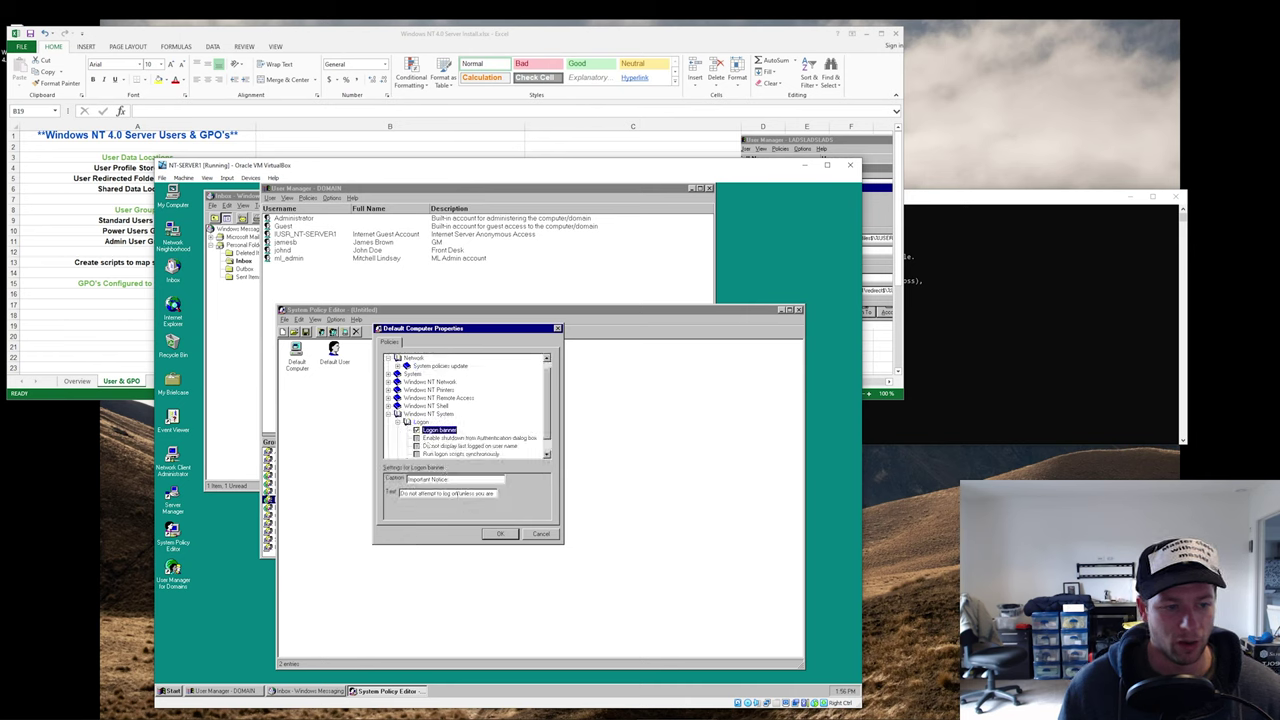
{"action": "left_click", "coordinate": [501, 534]}
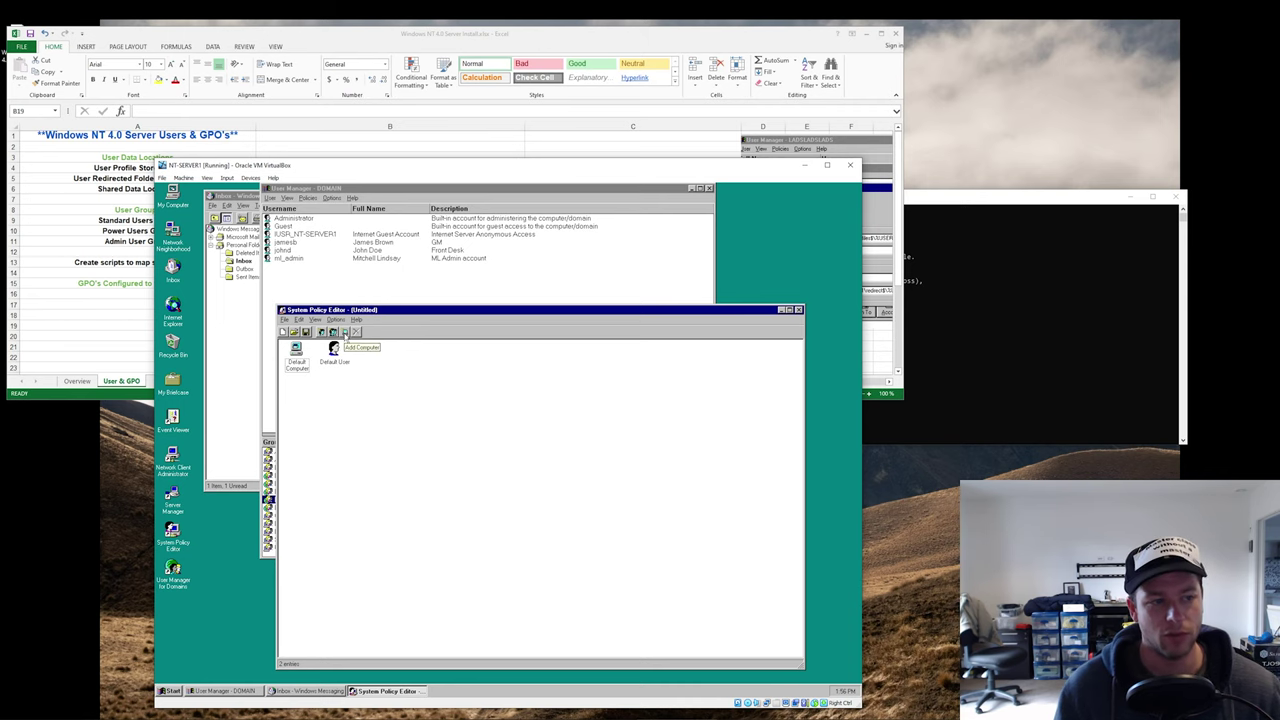
{"action": "left_click_drag", "start_coordinate": [367, 420], "coordinate": [286, 340]}
Add the DOMAIN Standard User group to the policy through Add Group and Browse
{"action": "left_click", "coordinate": [330, 413]}
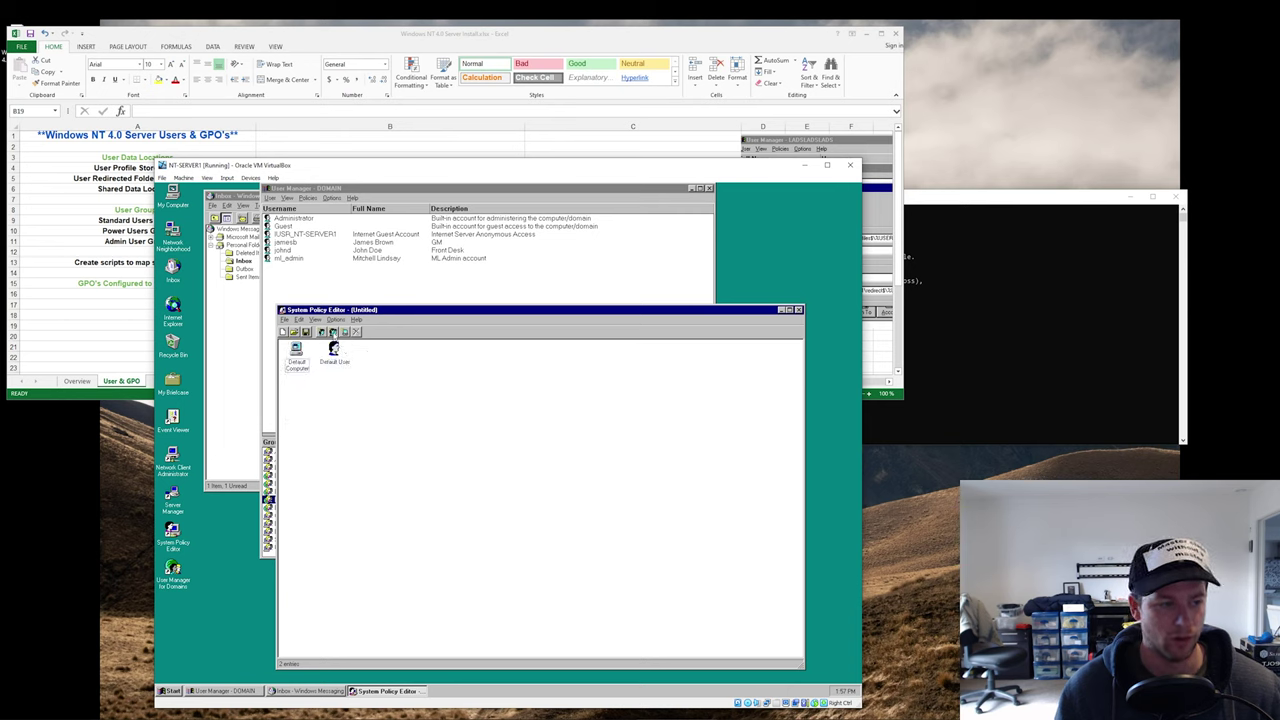
{"action": "left_click", "coordinate": [334, 332]}
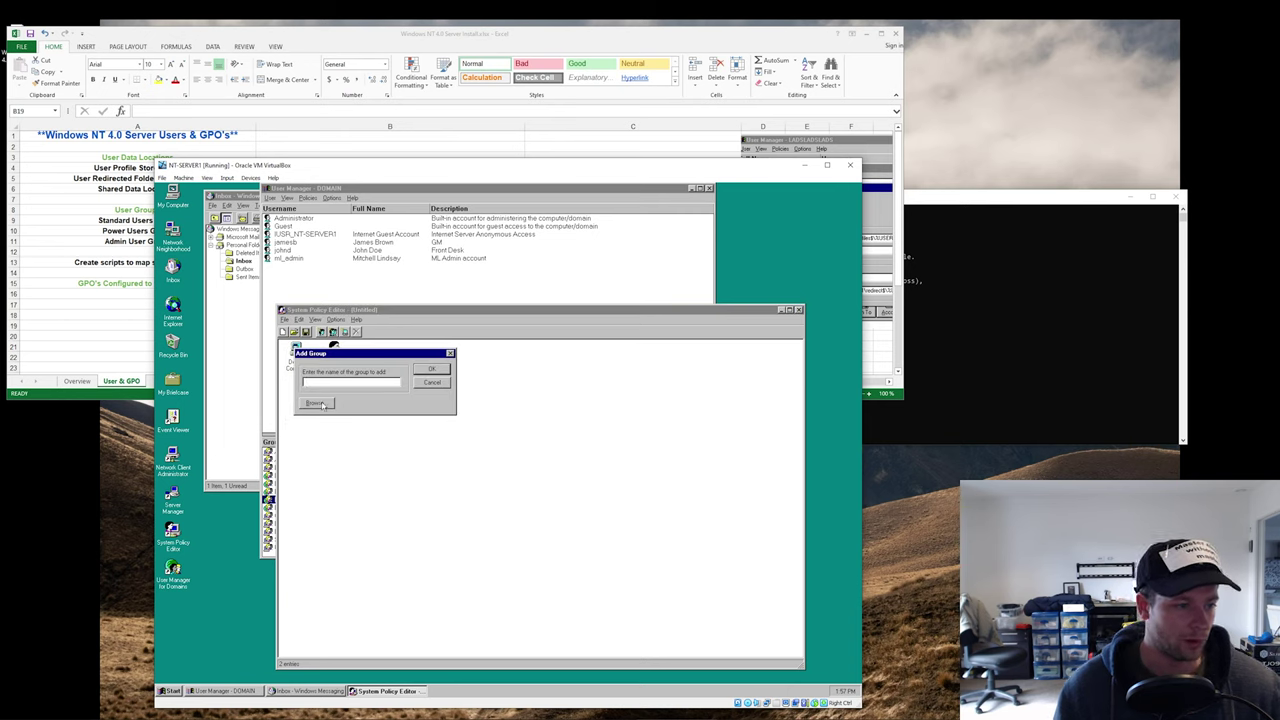
{"action": "left_click", "coordinate": [318, 402]}
{"action": "left_click", "coordinate": [368, 446]}
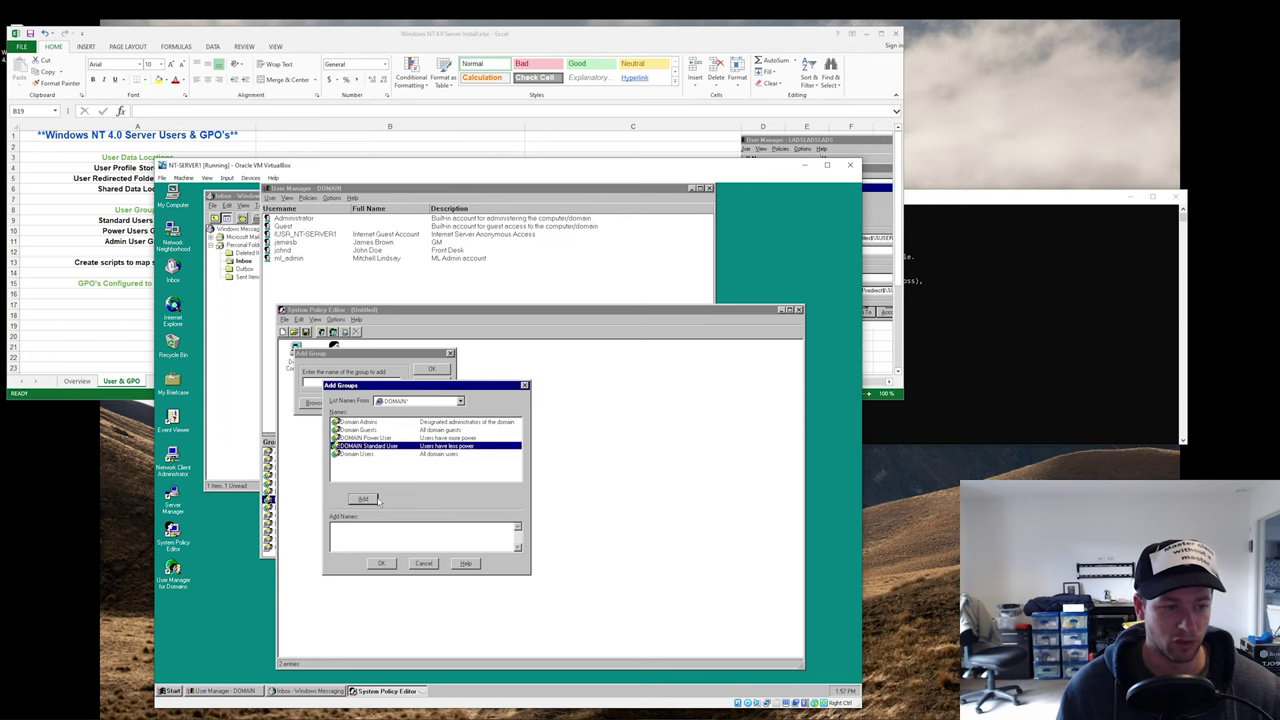
{"action": "left_click", "coordinate": [362, 499]}
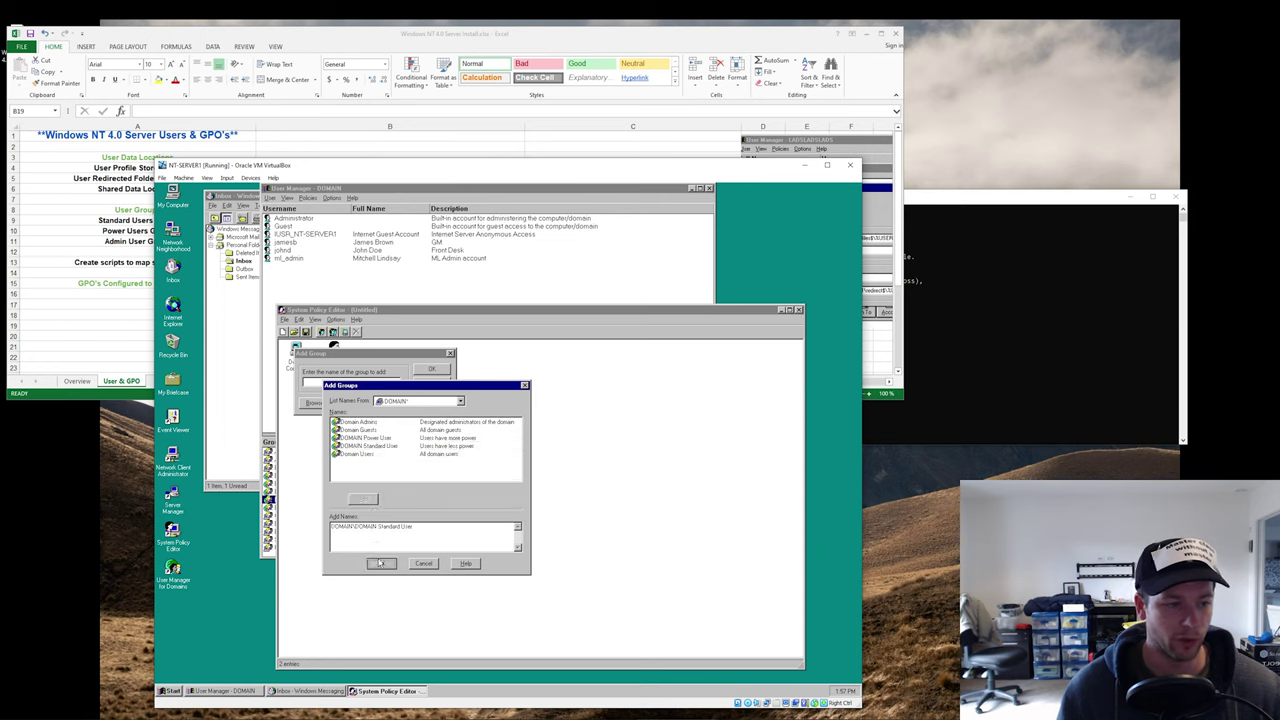
{"action": "left_click", "coordinate": [380, 563]}
In DOMAIN Standard User's settings, expand Control Panel > Desktop and enable the Color scheme policy
{"action": "double_click", "coordinate": [374, 360]}
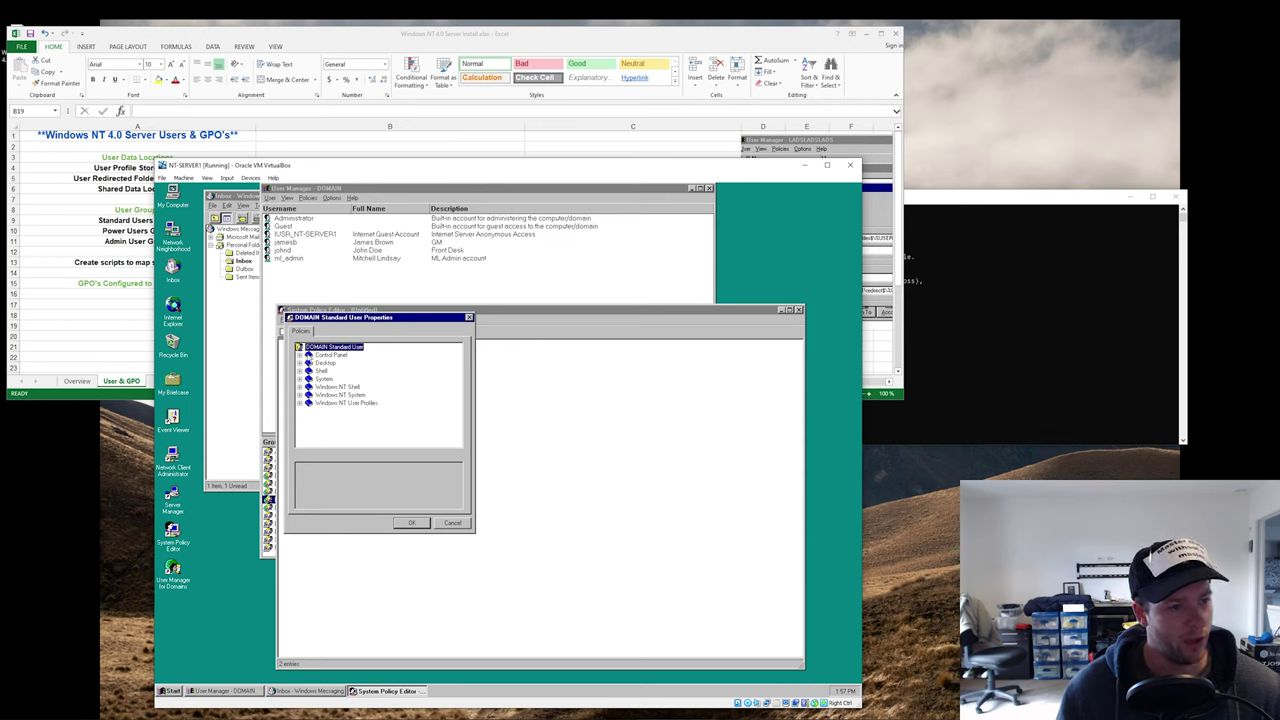
{"action": "left_click", "coordinate": [299, 355]}
{"action": "left_click", "coordinate": [299, 371]}
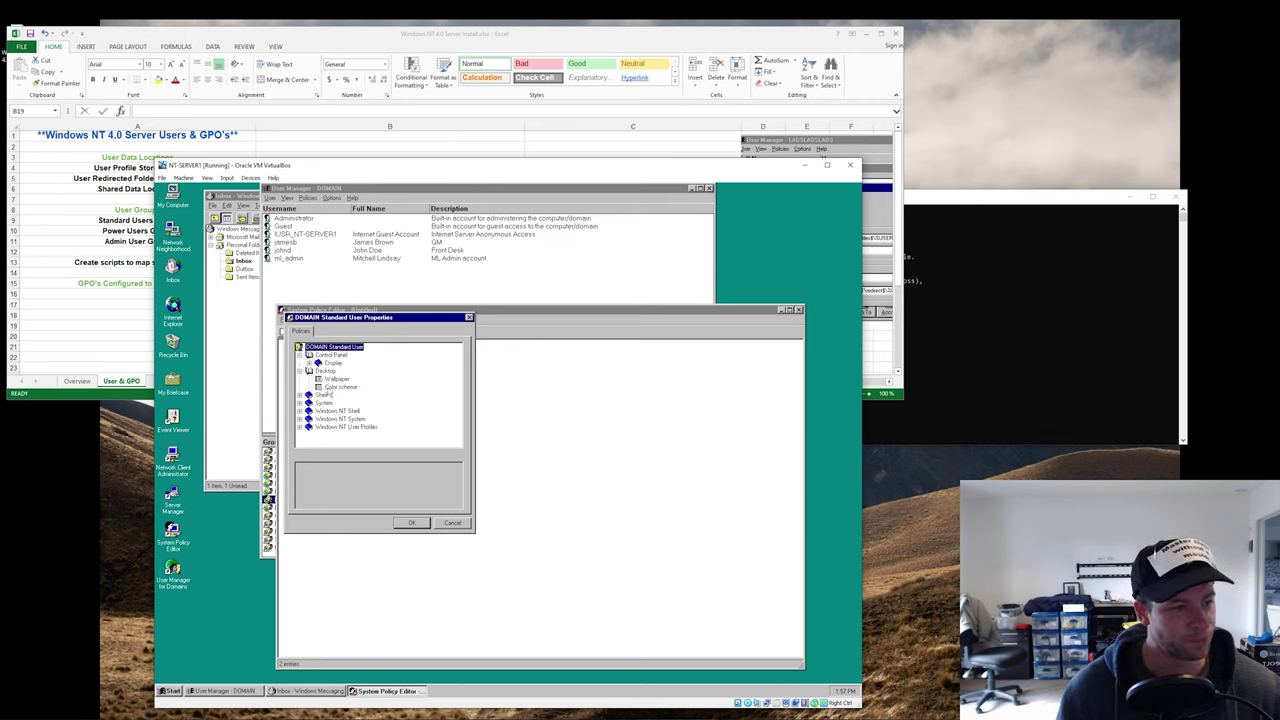
{"action": "left_click", "coordinate": [339, 380]}
{"action": "left_click", "coordinate": [340, 387]}
{"action": "left_click", "coordinate": [318, 387]}
{"action": "left_click", "coordinate": [426, 467]}
{"action": "scroll", "coordinate": [427, 482], "scroll_direction": "down", "scroll_amount": 5}
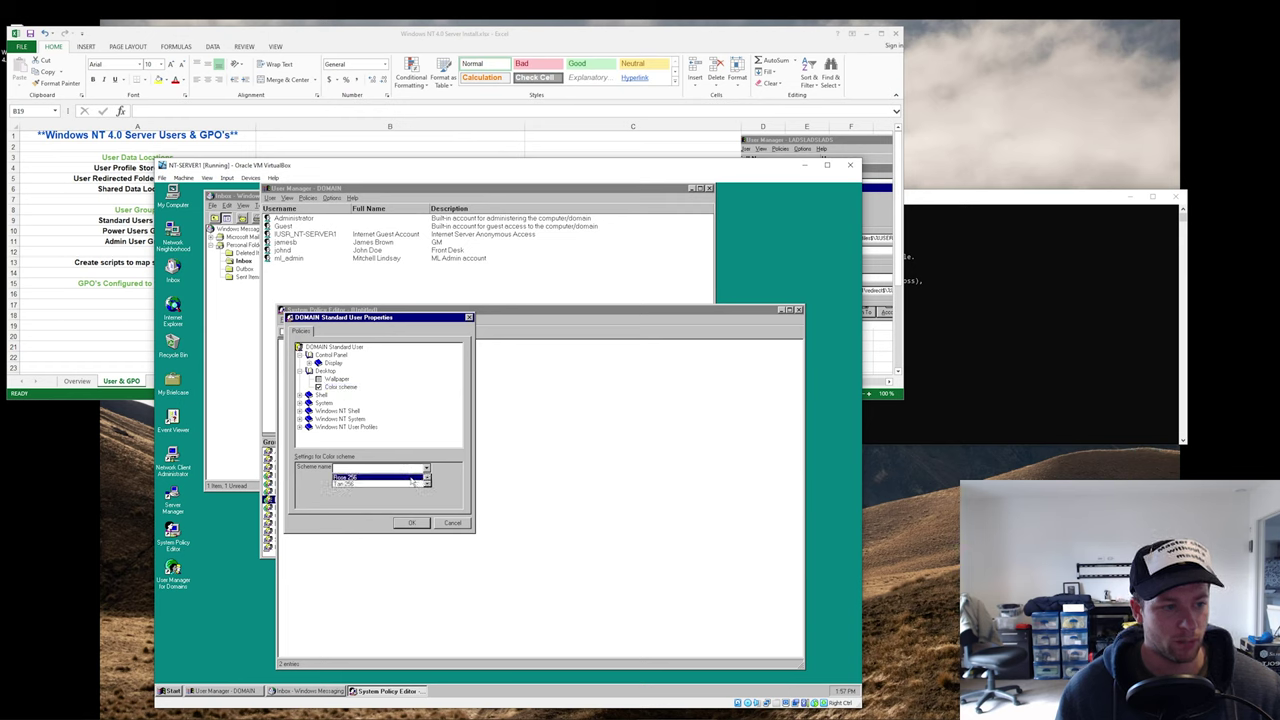
{"action": "left_click", "coordinate": [413, 482]}
Enable the Wallpaper policy and set the color scheme to Rose 256
{"action": "left_click", "coordinate": [336, 379]}
{"action": "left_click", "coordinate": [318, 379]}
{"action": "left_click", "coordinate": [318, 387]}
{"action": "left_click", "coordinate": [318, 387]}
{"action": "left_click", "coordinate": [426, 468]}
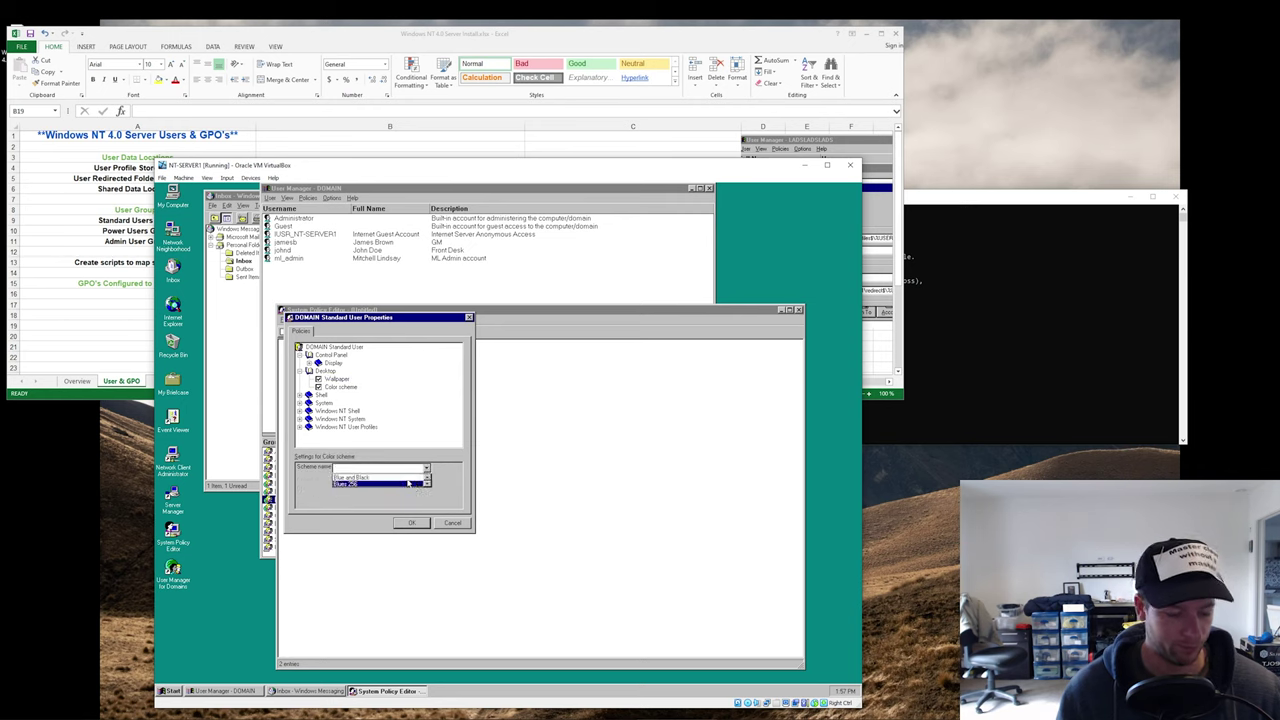
{"action": "left_click", "coordinate": [400, 484]}
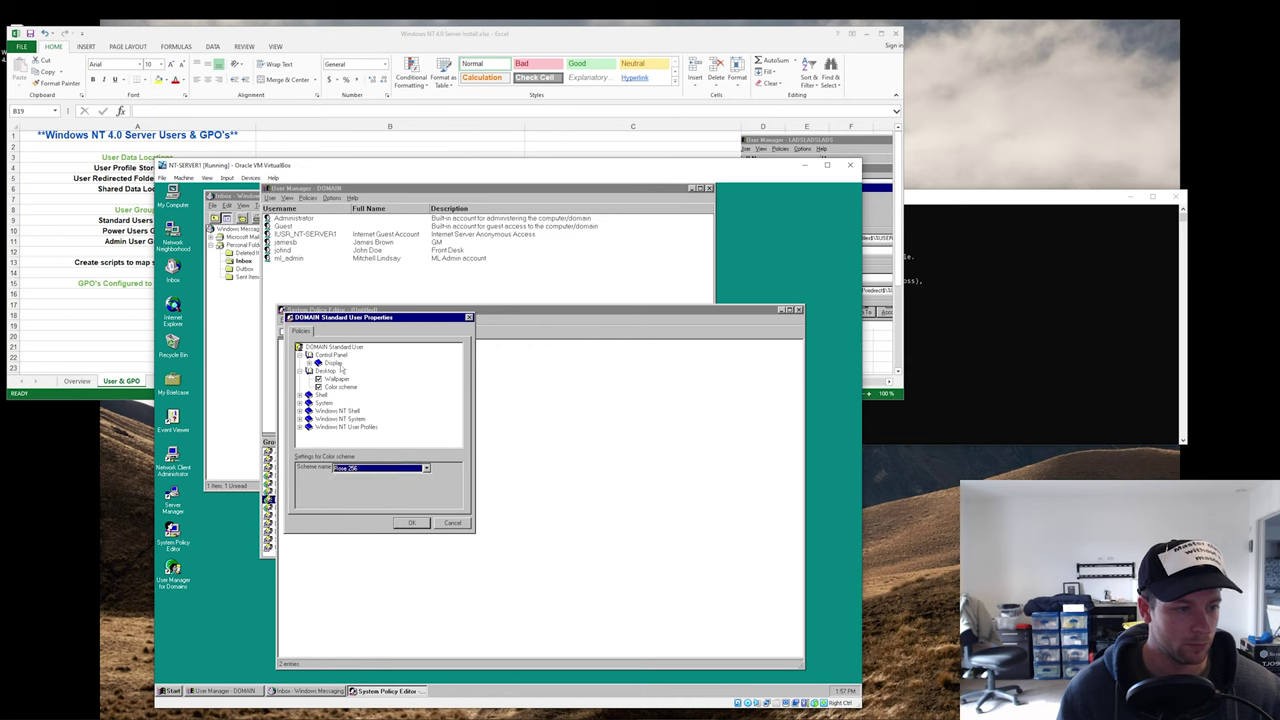
{"action": "left_click", "coordinate": [338, 379]}
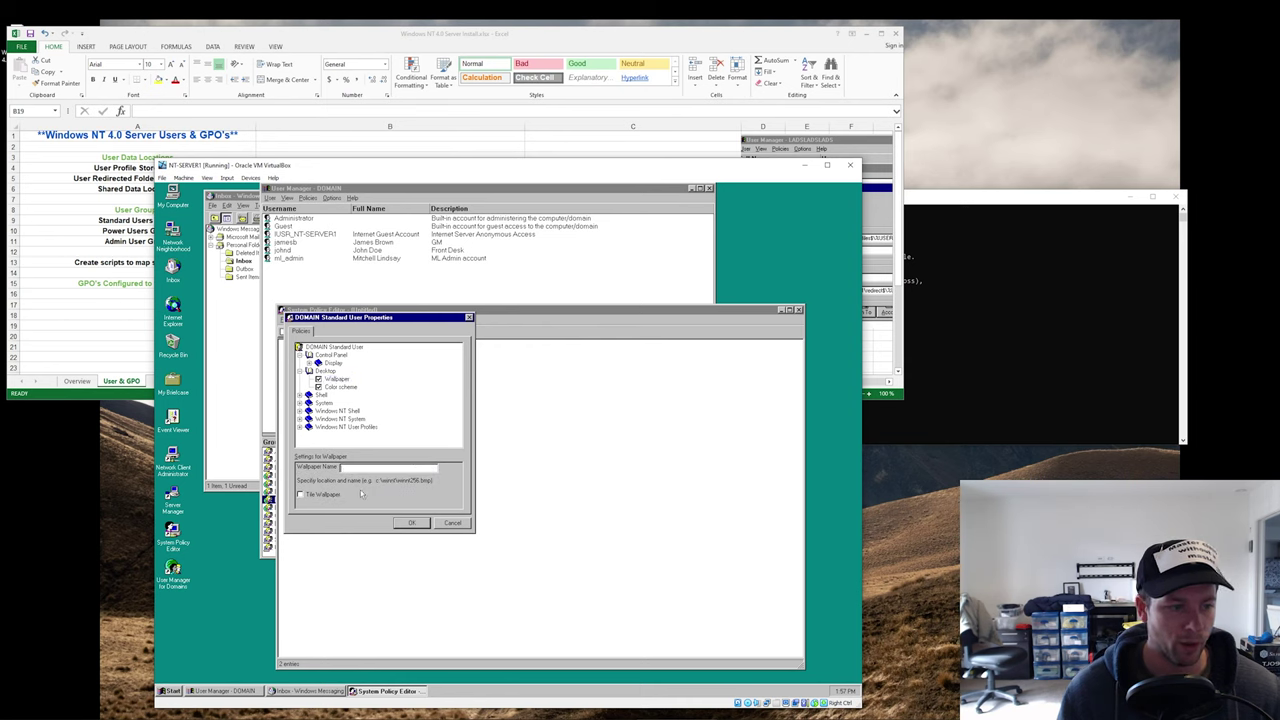
{"action": "left_click", "coordinate": [172, 690]}
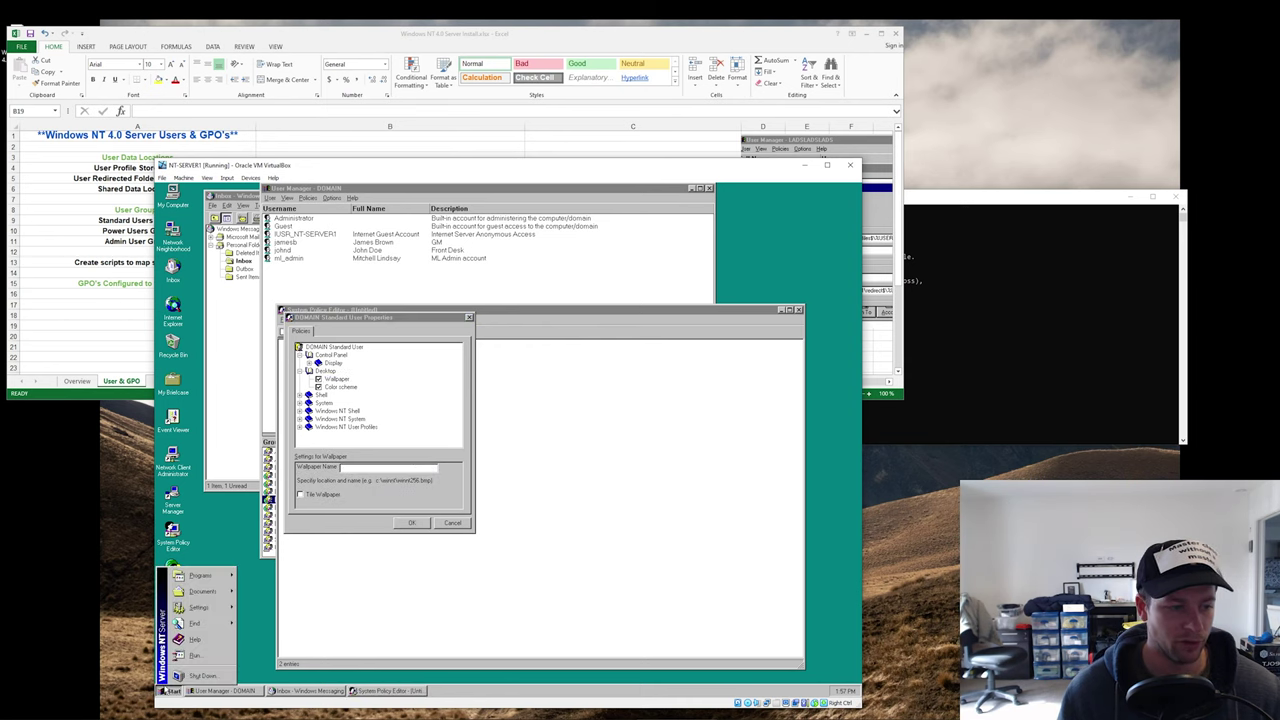
{"action": "left_click", "coordinate": [200, 655]}
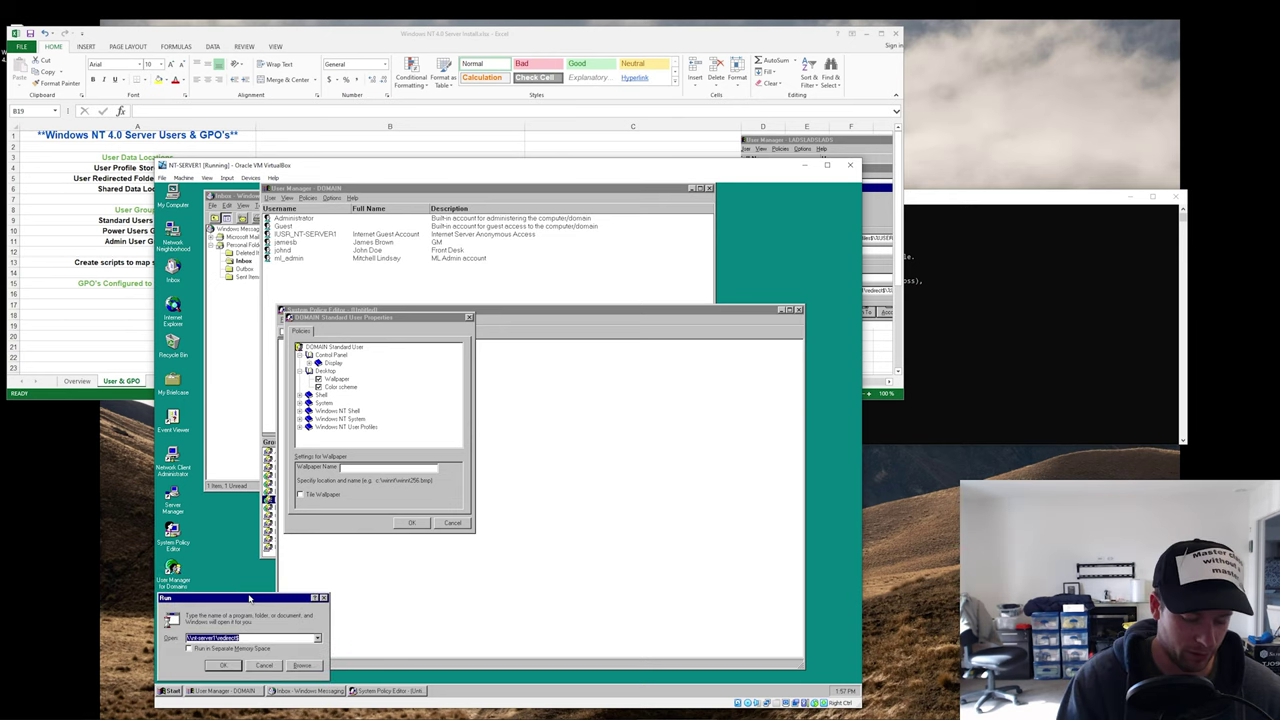
Launch Paint and spray airbrush speckles all over the blue canvas
{"action": "type", "text": "\\\\"}
{"action": "type", "text": "nt"}
{"action": "key", "text": "Return"}
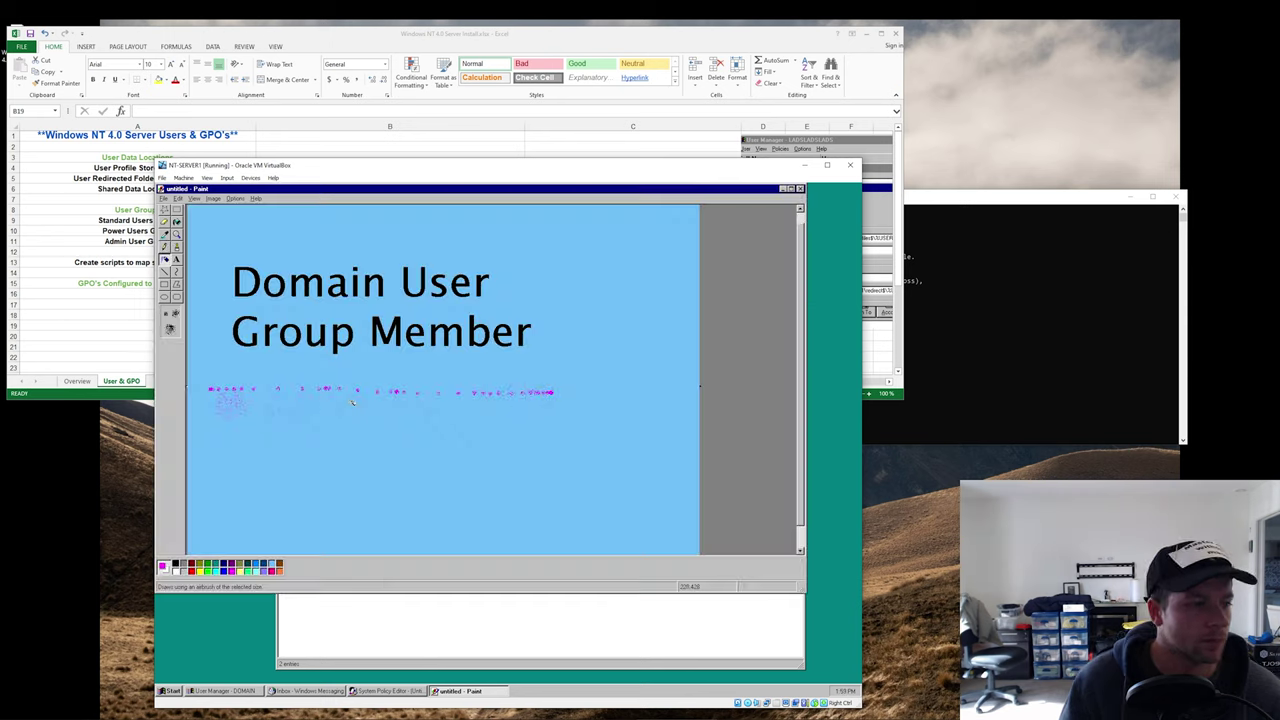
{"action": "left_click", "coordinate": [544, 392]}
{"action": "left_click", "coordinate": [416, 469]}
{"action": "left_click", "coordinate": [480, 467]}
{"action": "left_click", "coordinate": [655, 380]}
{"action": "left_click", "coordinate": [625, 218]}
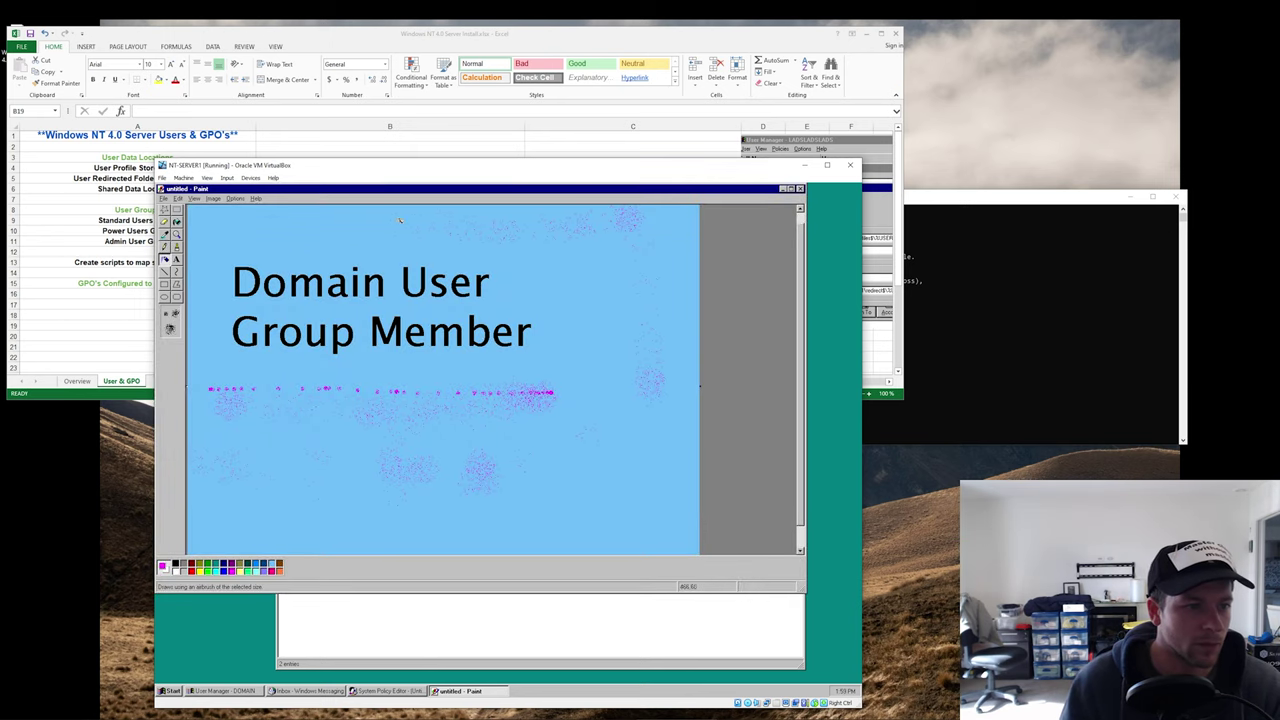
{"action": "left_click", "coordinate": [300, 235]}
{"action": "left_click", "coordinate": [237, 455]}
{"action": "left_click", "coordinate": [648, 280]}
{"action": "left_click", "coordinate": [600, 437]}
{"action": "left_click", "coordinate": [545, 490]}
Save the picture as domainuser in D:\Shared Data and close Paint
{"action": "left_click", "coordinate": [165, 199]}
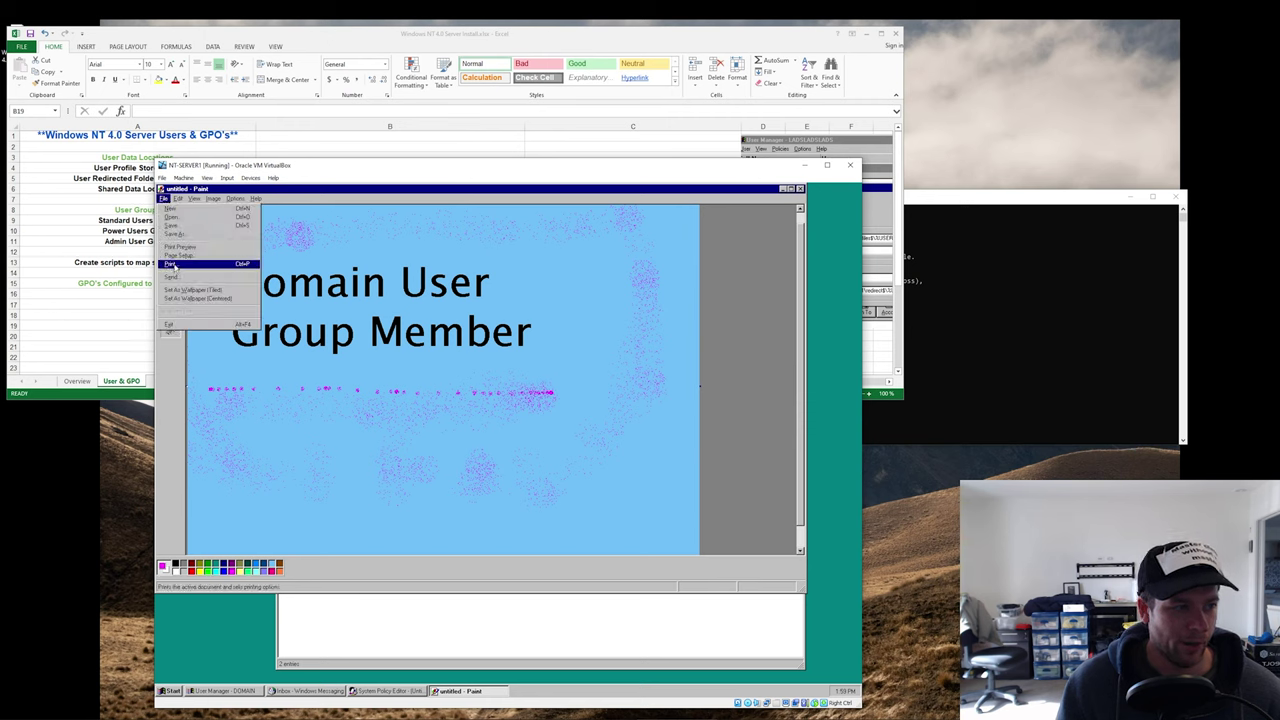
{"action": "left_click", "coordinate": [190, 233]}
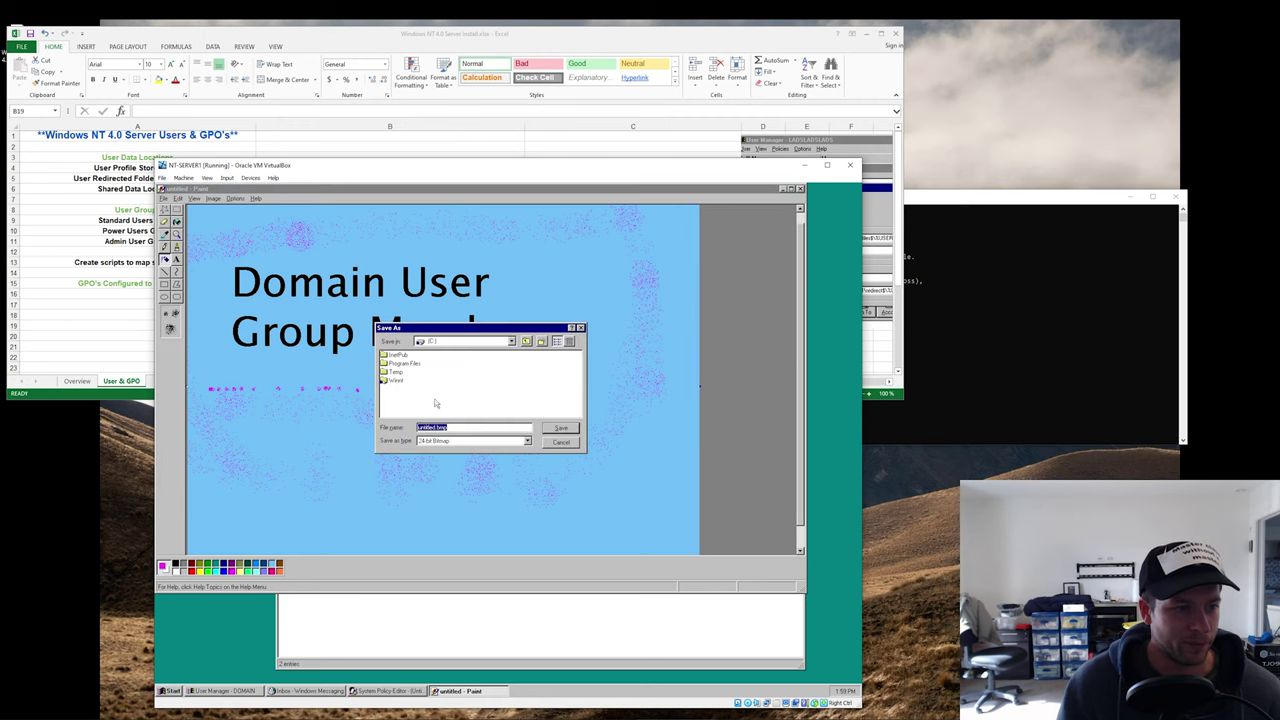
{"action": "left_click", "coordinate": [465, 341]}
{"action": "left_click", "coordinate": [412, 390]}
{"action": "double_click", "coordinate": [406, 381]}
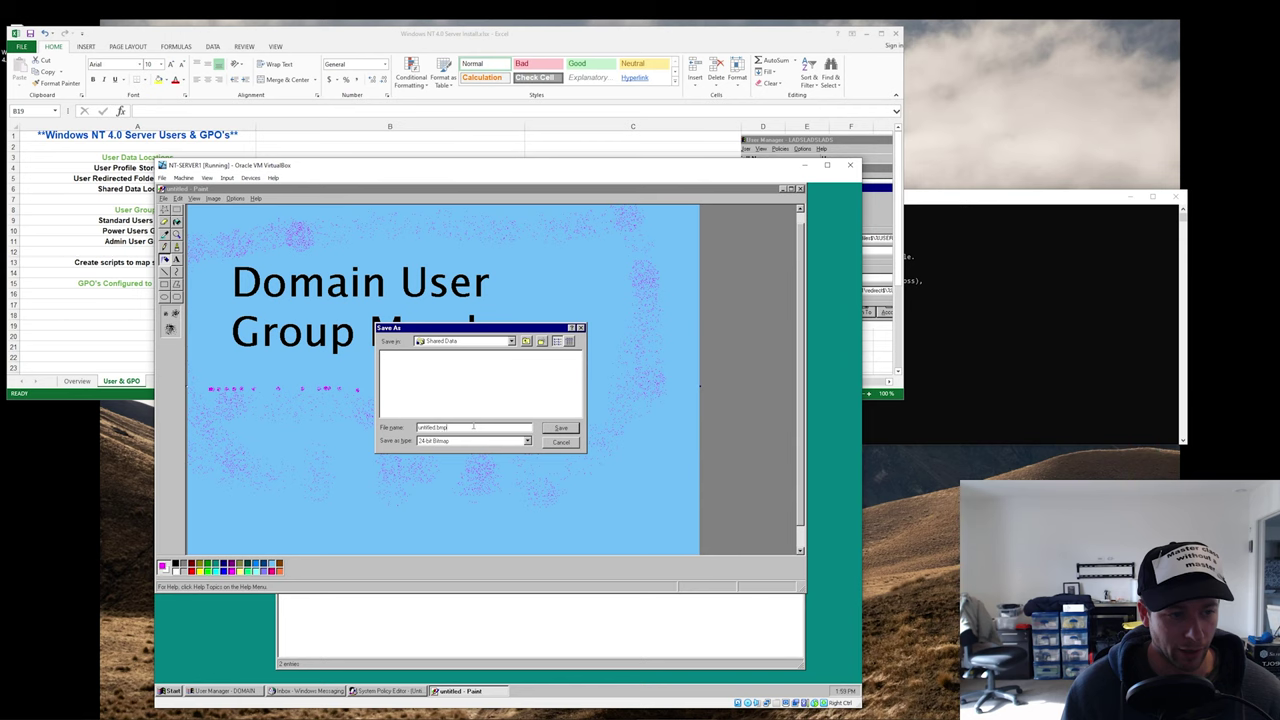
{"action": "left_click_drag", "start_coordinate": [470, 427], "coordinate": [402, 416]}
{"action": "type", "text": "domainuser"}
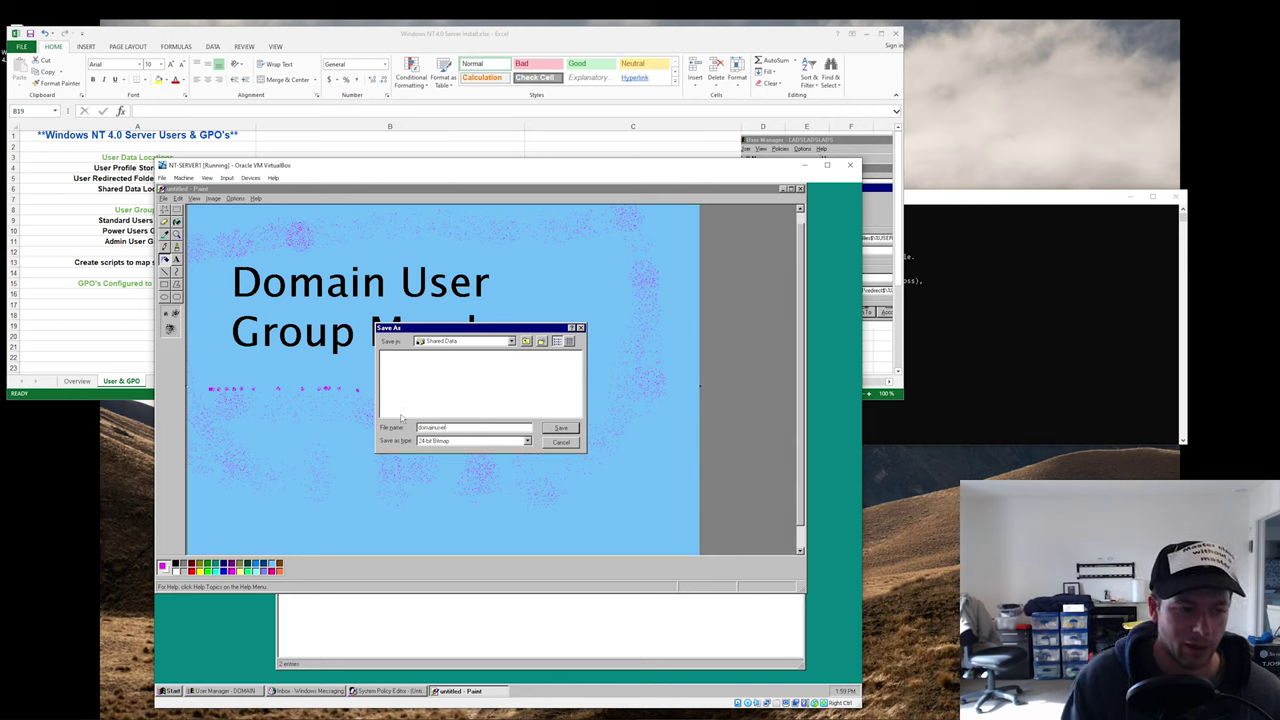
{"action": "key", "text": "Return"}
{"action": "left_click", "coordinate": [800, 188]}
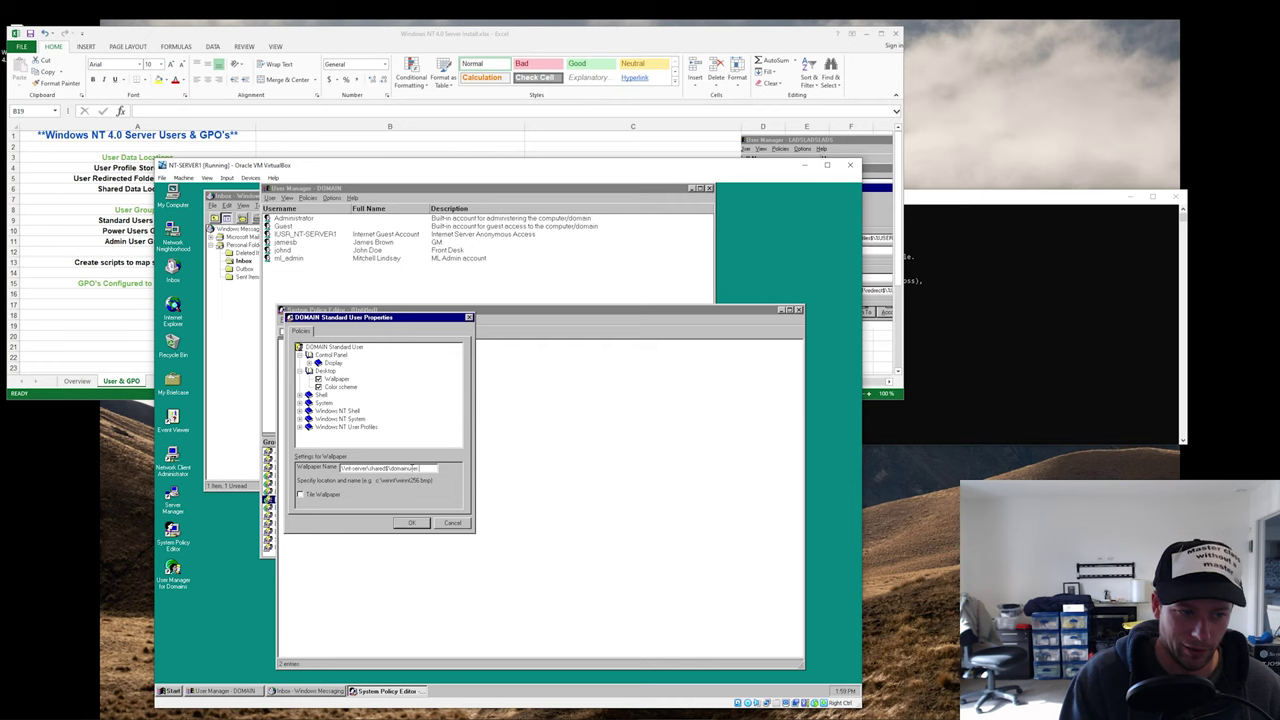
Expand the Shell Restrictions policies, then open My Computer and the Data (D:) drive
{"action": "left_click", "coordinate": [415, 525]}
{"action": "left_click", "coordinate": [318, 395]}
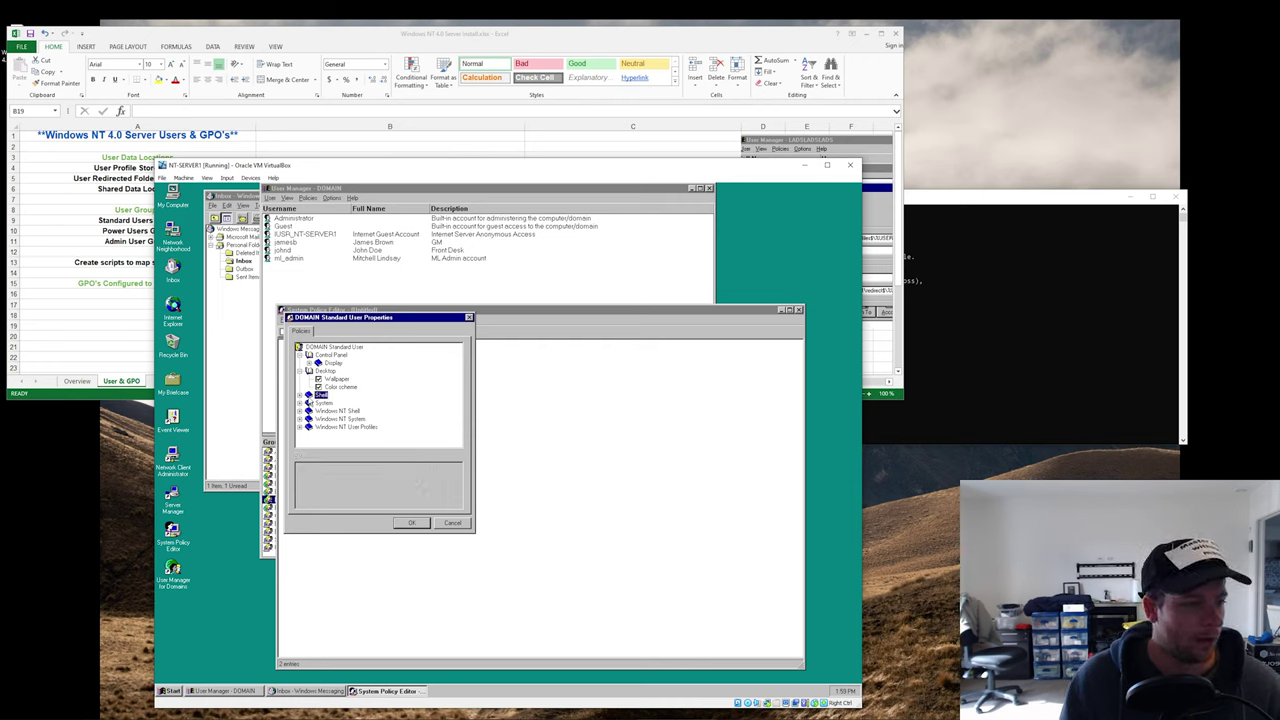
{"action": "double_click", "coordinate": [316, 404]}
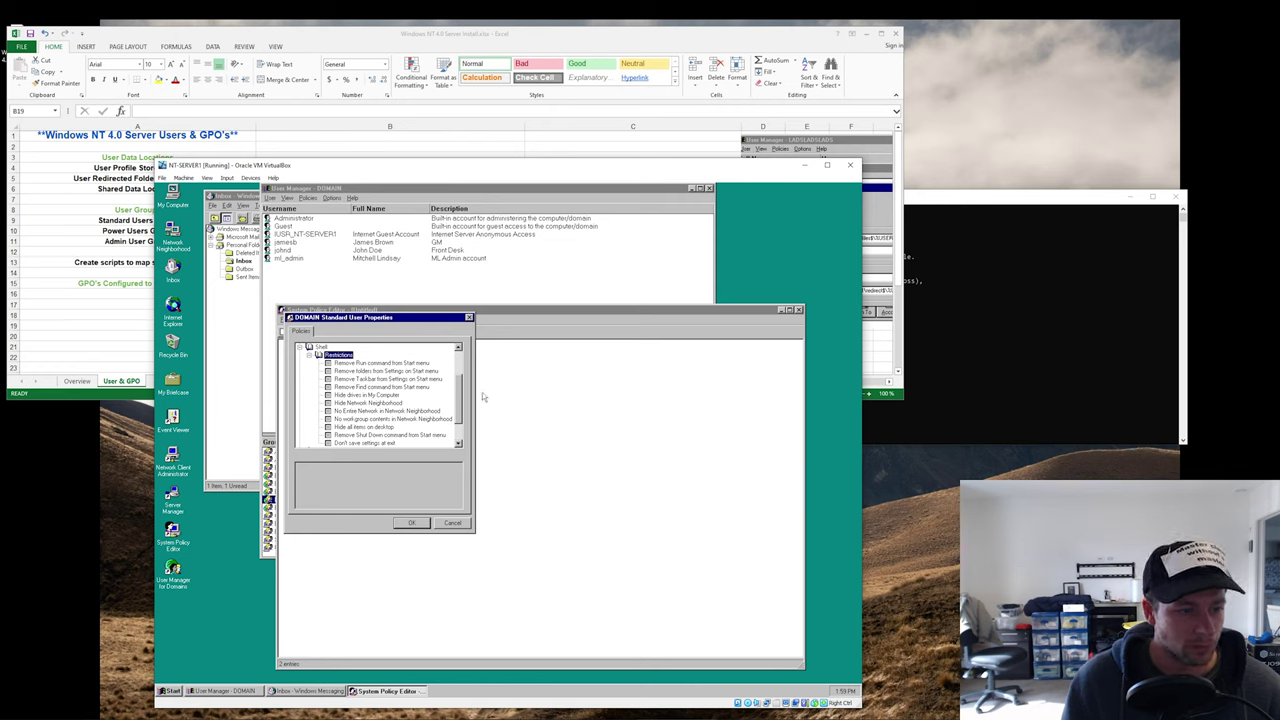
{"action": "scroll", "coordinate": [462, 400], "scroll_direction": "down", "scroll_amount": 2}
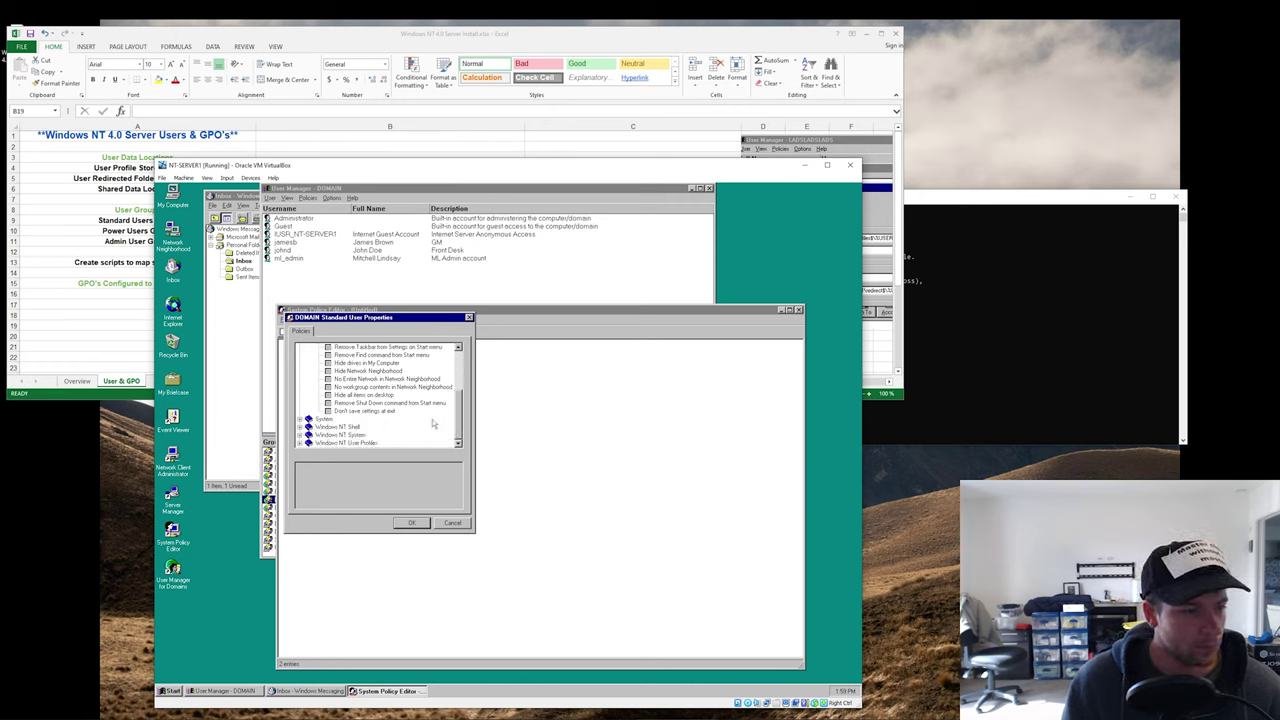
{"action": "left_click_drag", "start_coordinate": [456, 422], "coordinate": [458, 410]}
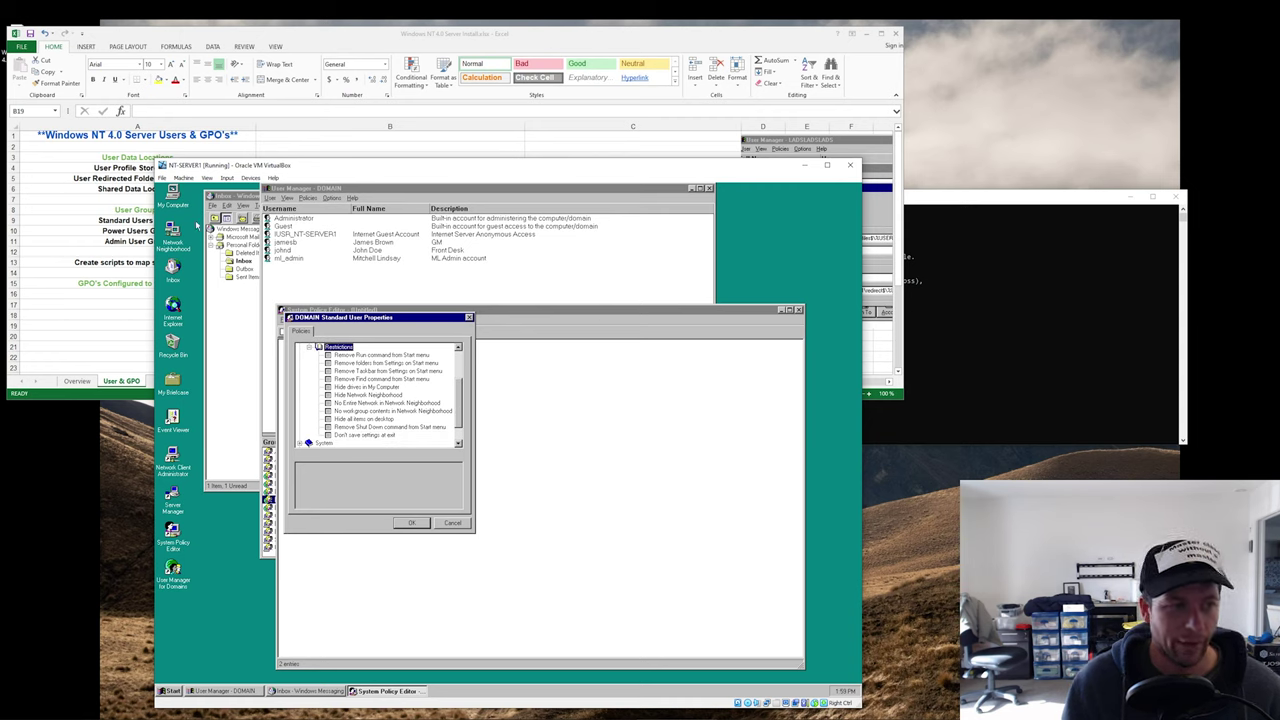
{"action": "double_click", "coordinate": [178, 204]}
{"action": "double_click", "coordinate": [262, 280]}
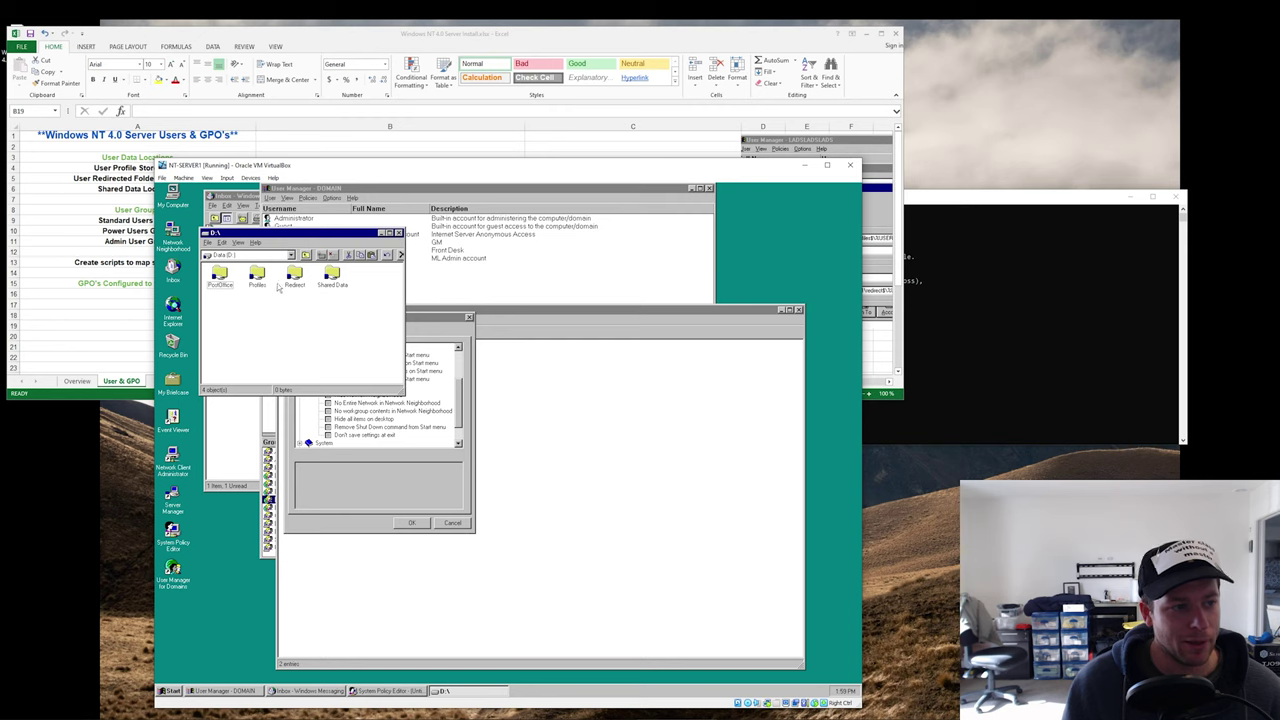
Create a new folder named ntapps inside D:\Shared Data
{"action": "double_click", "coordinate": [328, 282]}
{"action": "left_click_drag", "start_coordinate": [403, 392], "coordinate": [673, 497]}
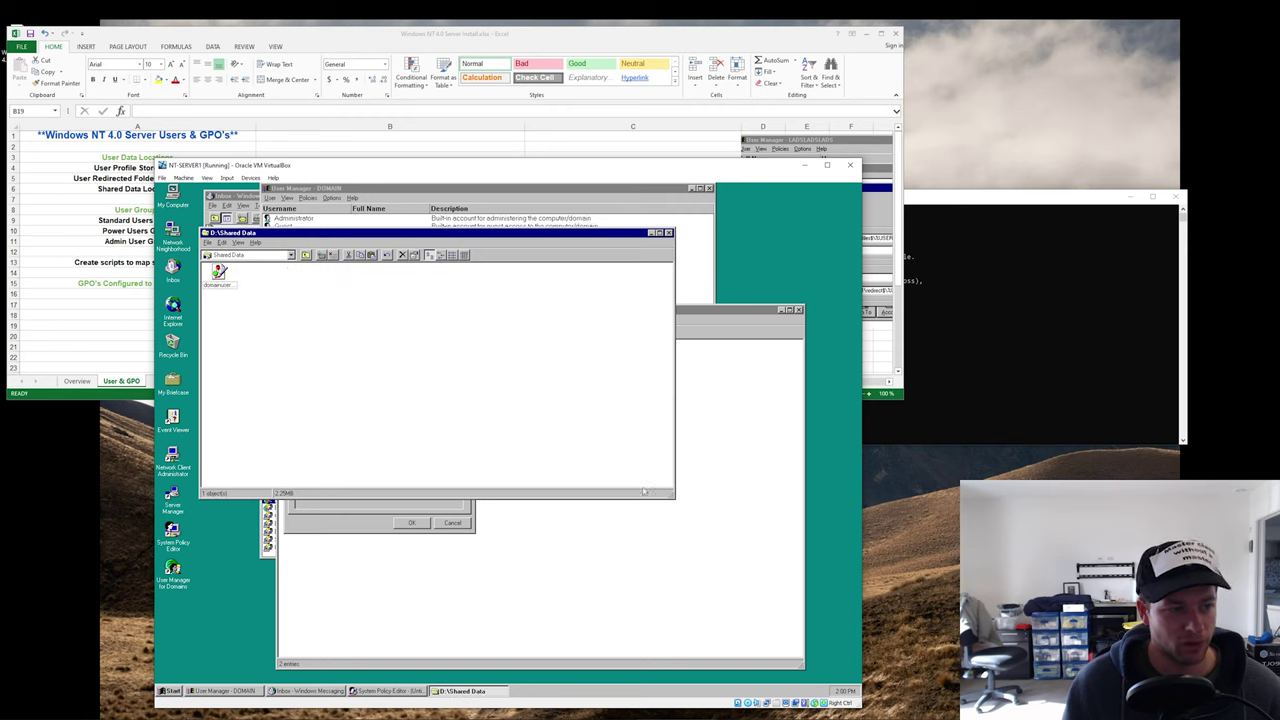
{"action": "right_click", "coordinate": [266, 301]}
{"action": "mouse_move", "coordinate": [294, 366]}
{"action": "left_click", "coordinate": [332, 362]}
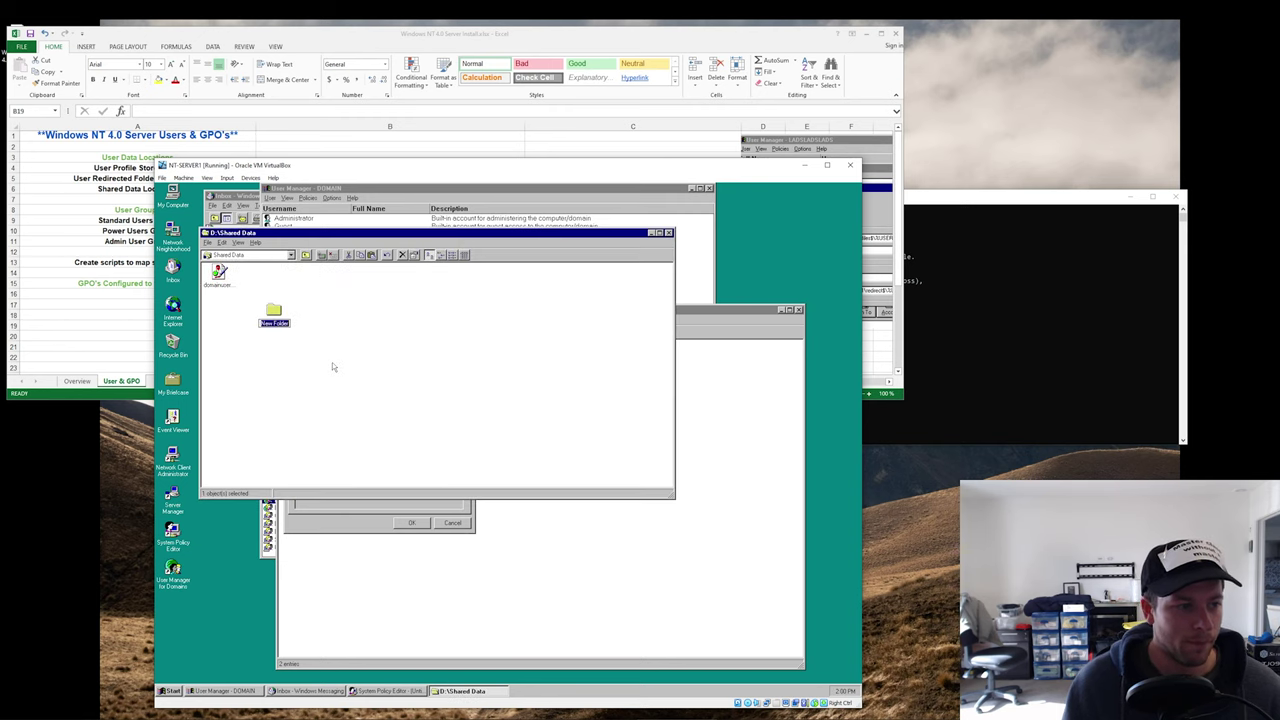
{"action": "type", "text": "rtapps"}
{"action": "key", "text": "Return"}
{"action": "key", "text": "Return"}
Copy the four Games shortcuts from the Administrator's Start Menu into ntapps
{"action": "key", "text": "super"}
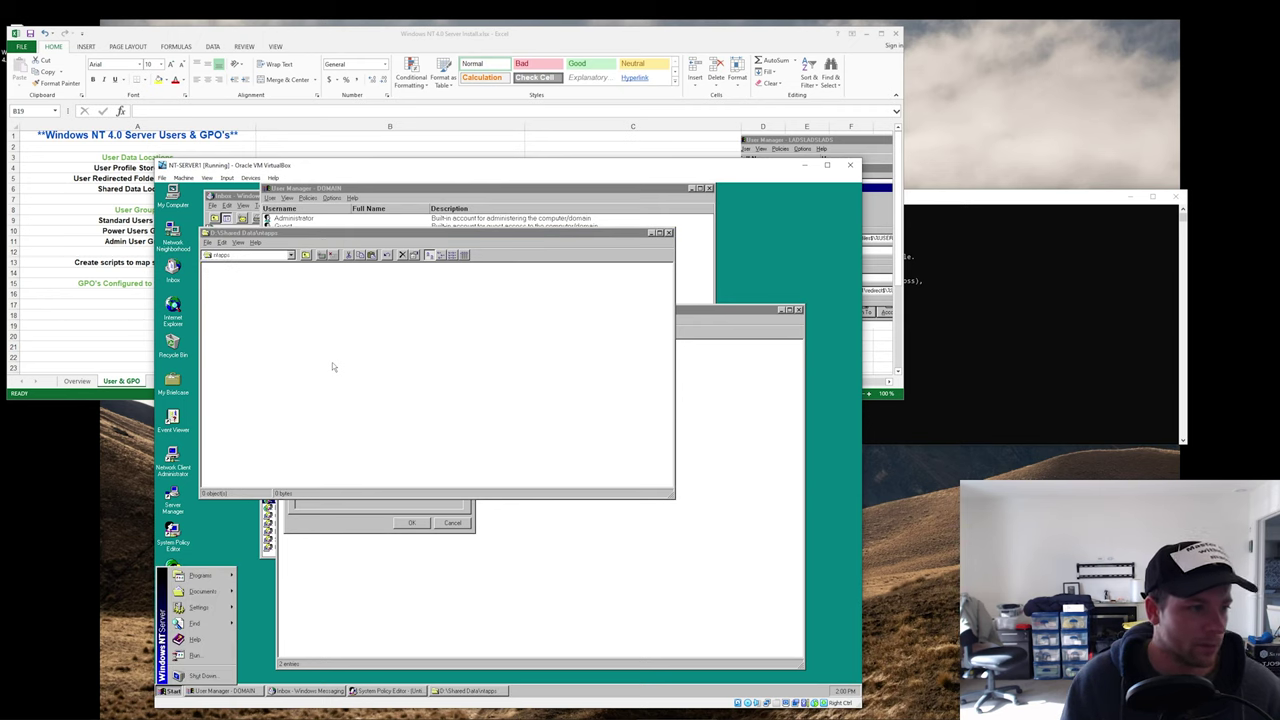
{"action": "right_click", "coordinate": [165, 695]}
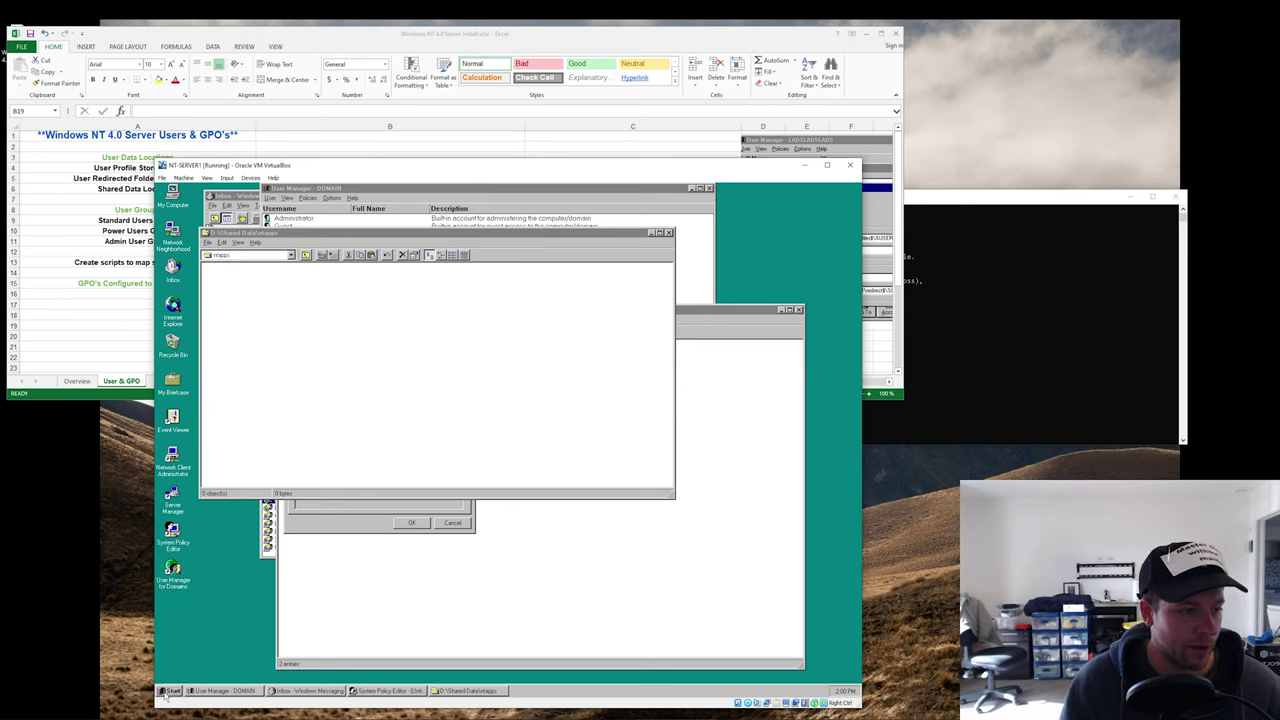
{"action": "left_click", "coordinate": [190, 662]}
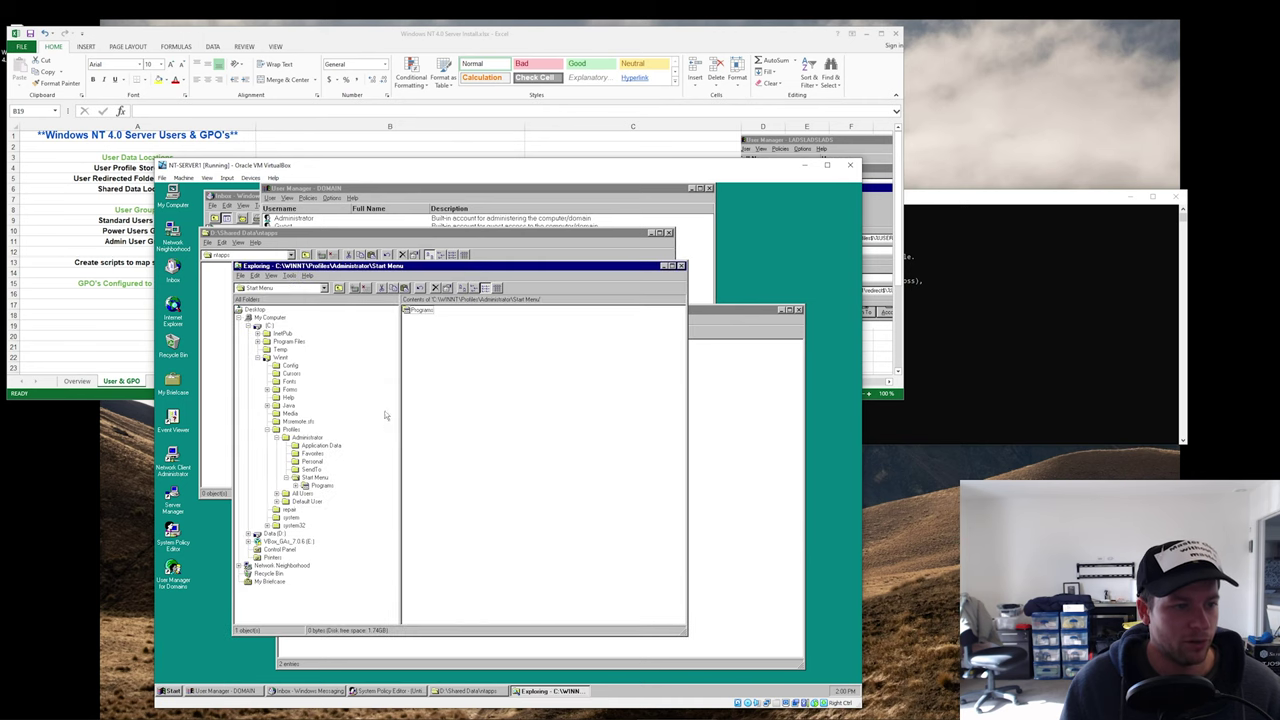
{"action": "double_click", "coordinate": [421, 312]}
{"action": "double_click", "coordinate": [422, 313]}
{"action": "left_click", "coordinate": [420, 335]}
{"action": "left_click", "coordinate": [418, 310], "text": "shift"}
{"action": "left_click", "coordinate": [212, 310]}
{"action": "key", "text": "ctrl+v"}
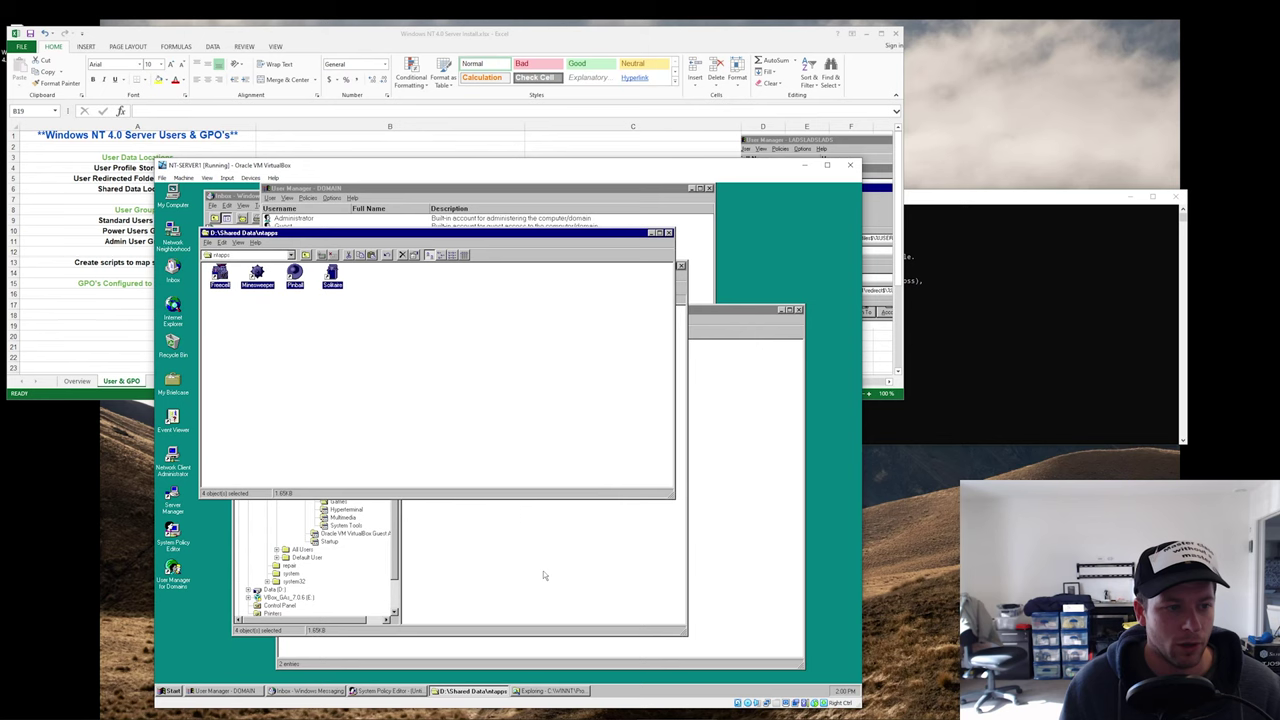
Copy the Calculator, Object Packager, Notepad and WordPad shortcuts from Accessories into ntapps
{"action": "left_click", "coordinate": [516, 520]}
{"action": "left_click", "coordinate": [434, 376]}
{"action": "left_click", "coordinate": [340, 288]}
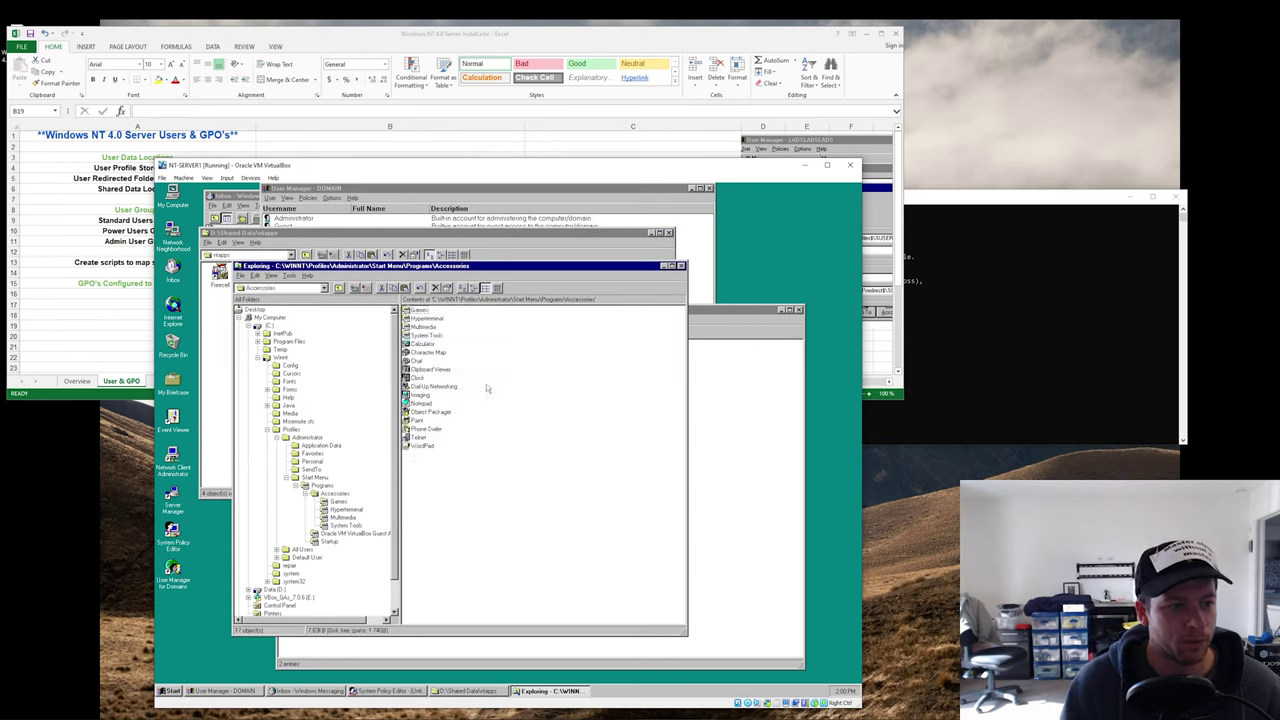
{"action": "left_click", "coordinate": [421, 344]}
{"action": "left_click", "coordinate": [421, 412], "text": "ctrl"}
{"action": "left_click", "coordinate": [421, 403], "text": "ctrl"}
{"action": "left_click", "coordinate": [423, 446], "text": "ctrl"}
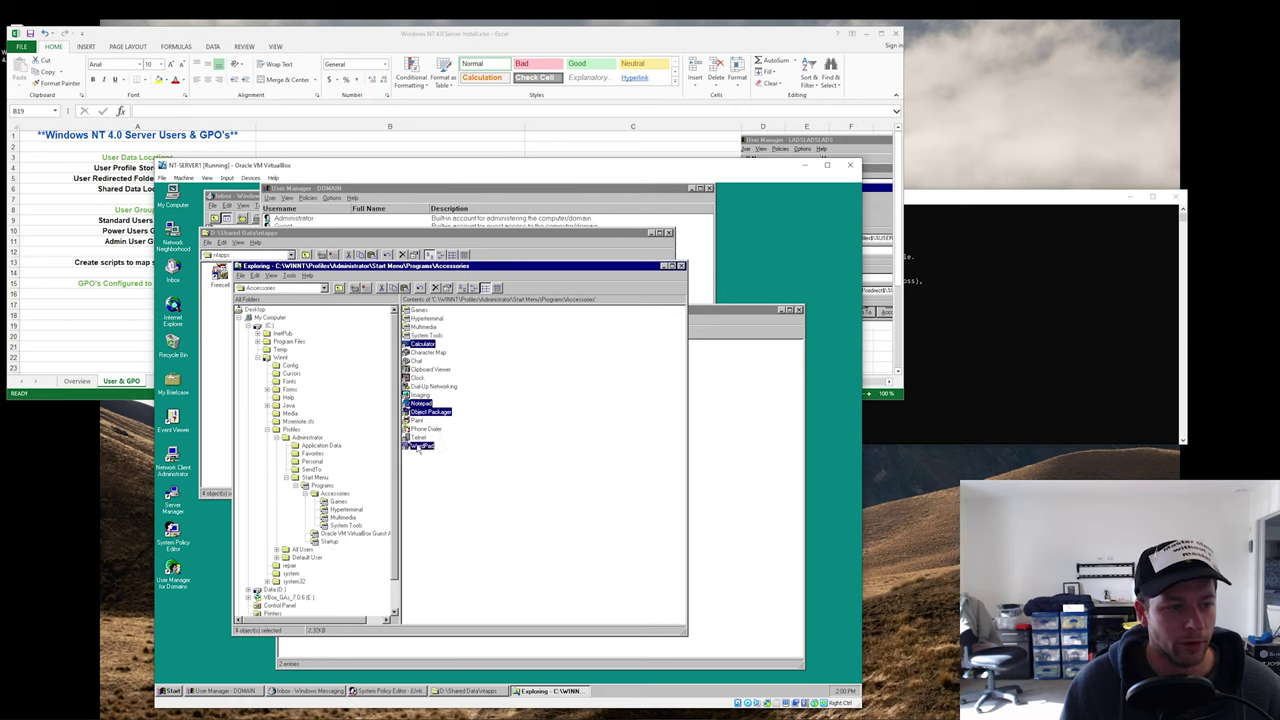
{"action": "key", "text": "ctrl+c"}
{"action": "key", "text": "alt+Tab"}
{"action": "key", "text": "ctrl+v"}
{"action": "left_click", "coordinate": [527, 457]}
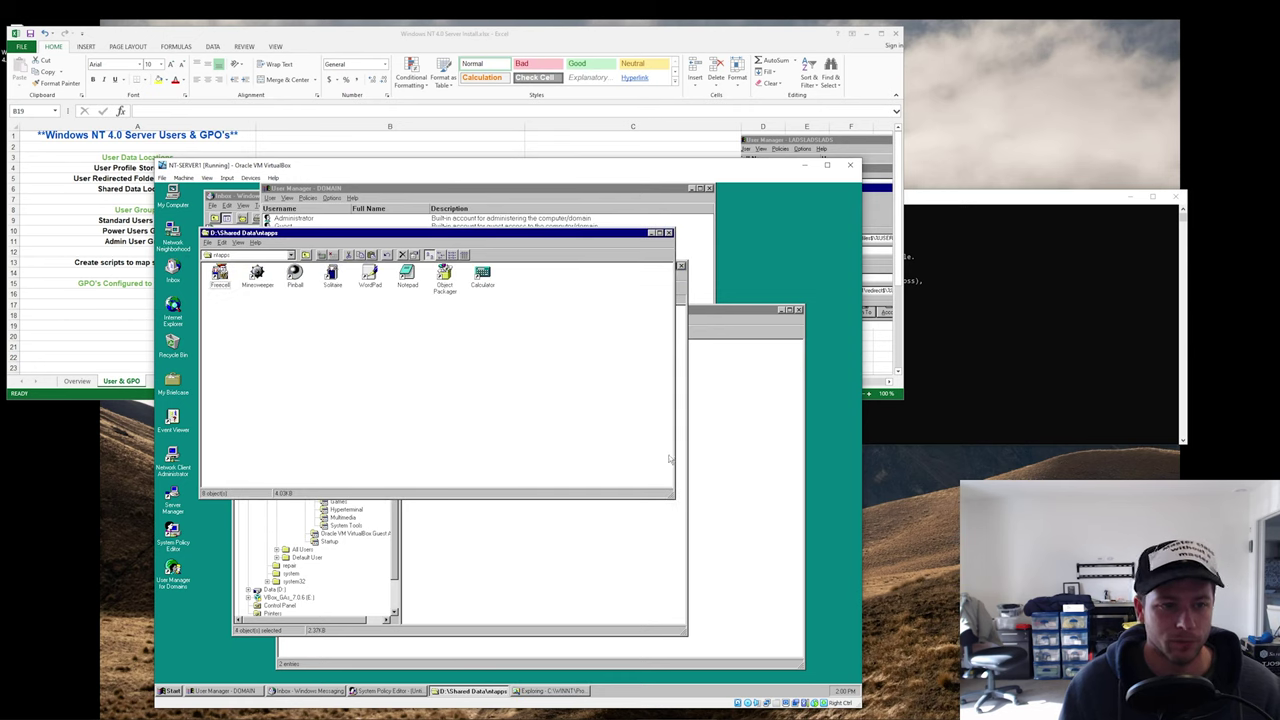
{"action": "left_click", "coordinate": [730, 622]}
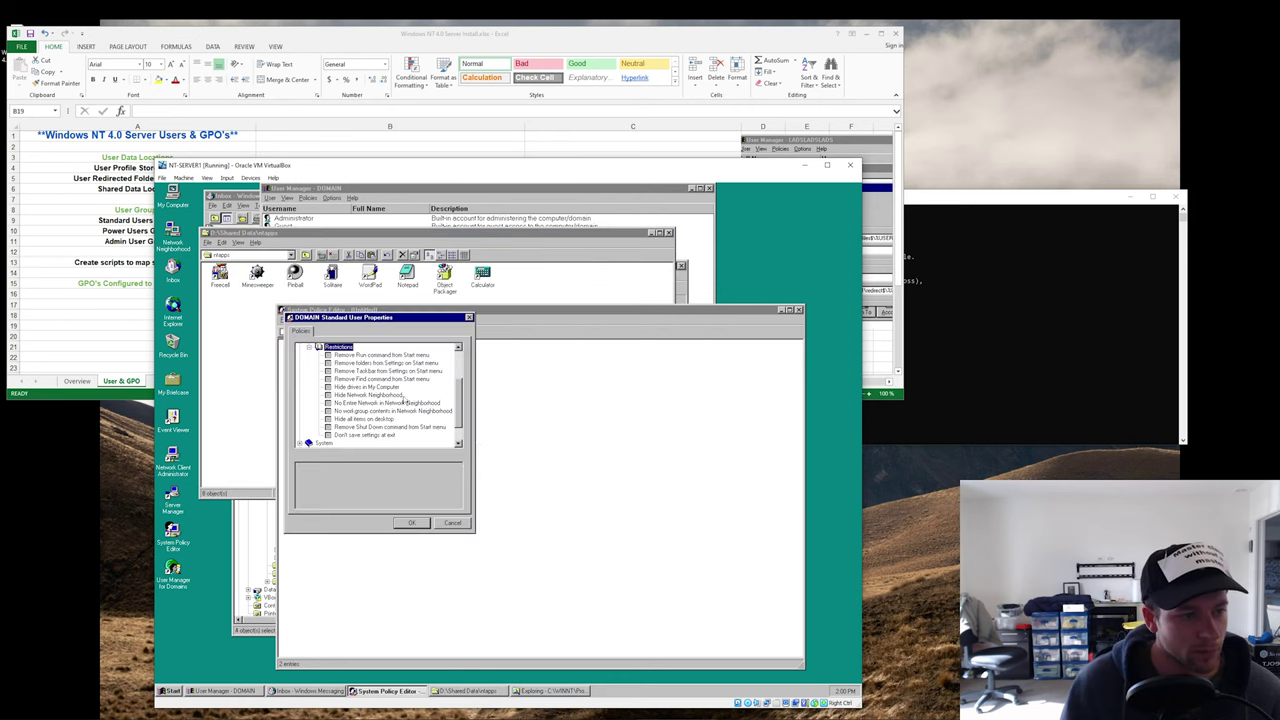
Expand the Windows NT Shell policies down to Custom folders
{"action": "left_click_drag", "start_coordinate": [462, 421], "coordinate": [474, 440]}
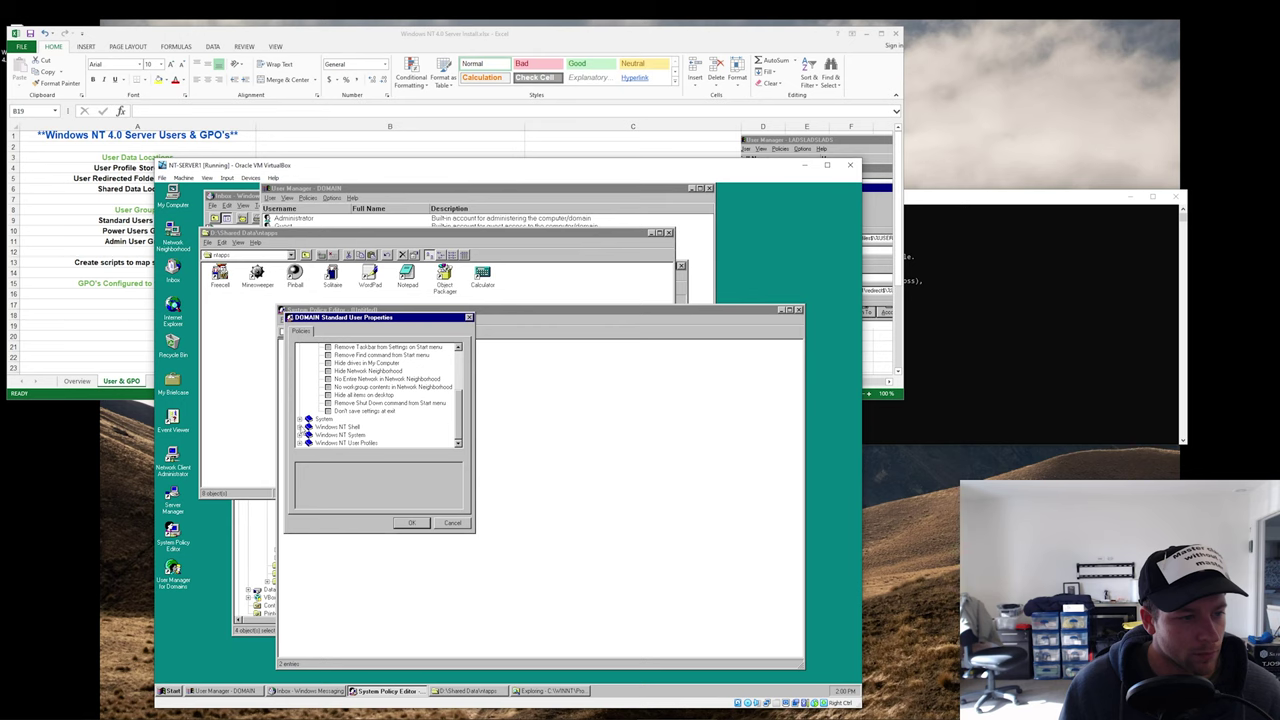
{"action": "left_click", "coordinate": [300, 427]}
{"action": "left_click_drag", "start_coordinate": [457, 413], "coordinate": [458, 420]}
{"action": "left_click", "coordinate": [309, 411]}
{"action": "left_click", "coordinate": [345, 418]}
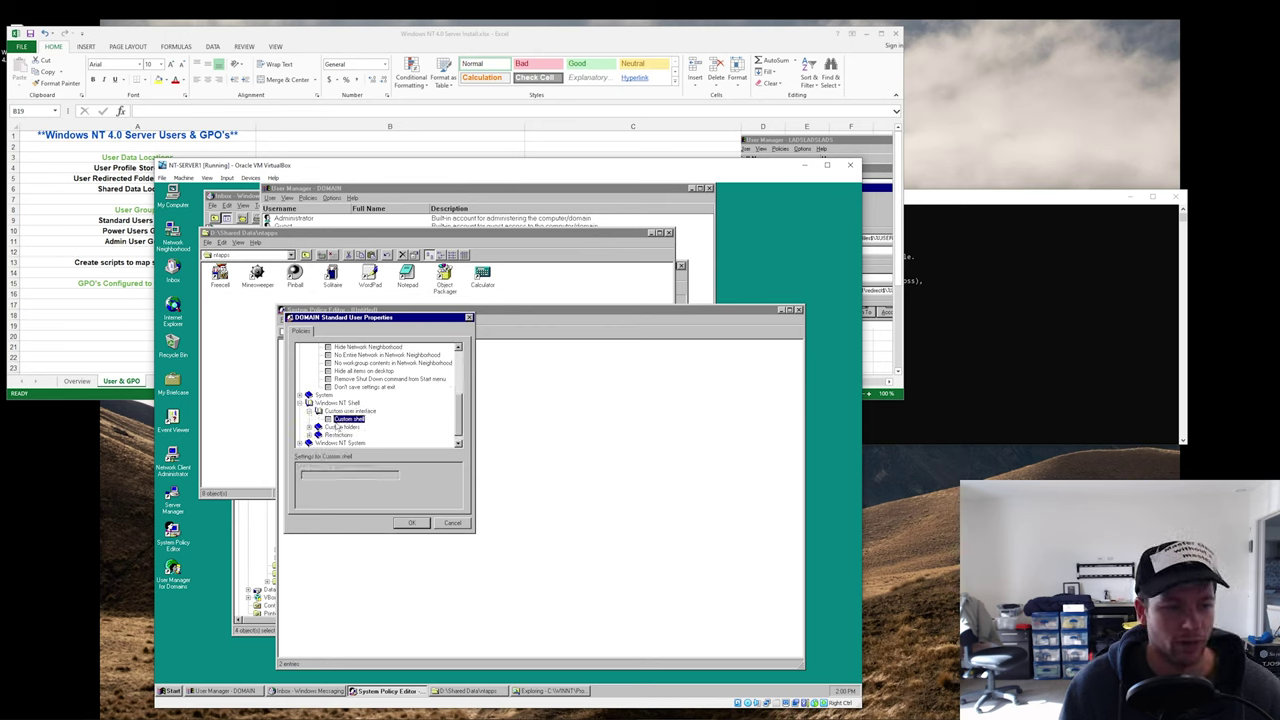
{"action": "left_click", "coordinate": [310, 427]}
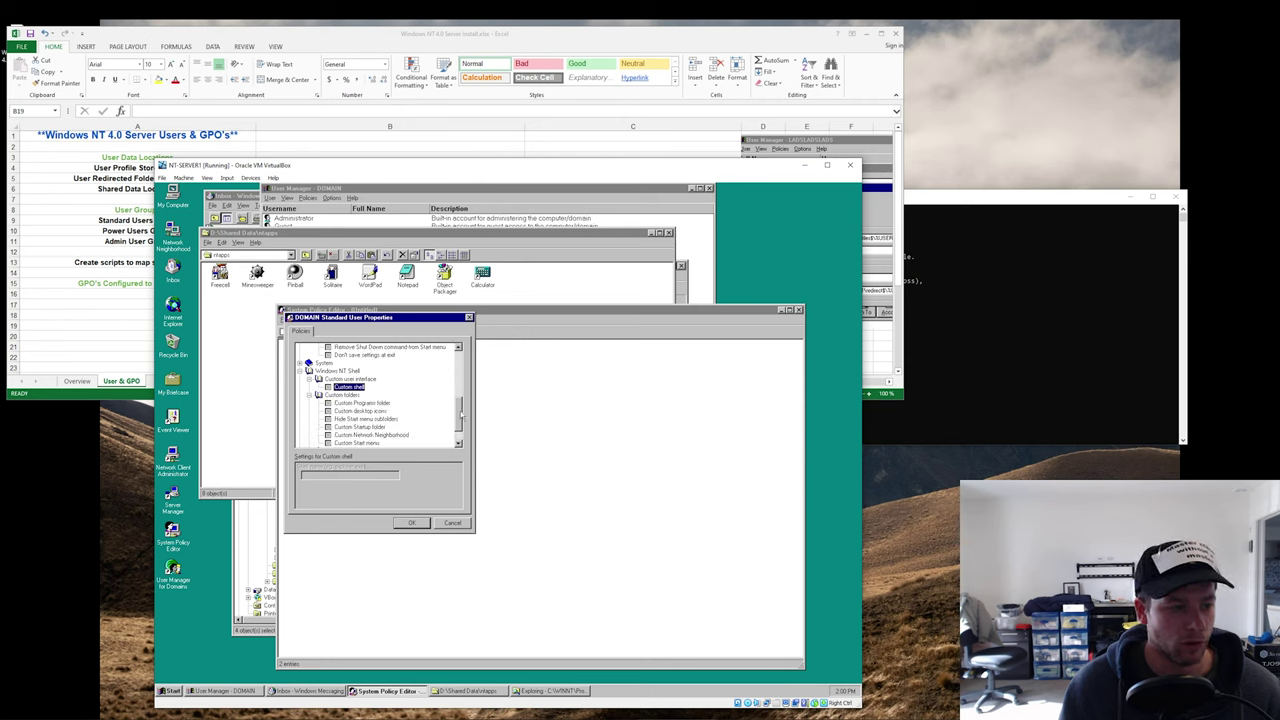
{"action": "left_click_drag", "start_coordinate": [461, 417], "coordinate": [461, 426]}
Enable Custom Programs folder and set its path to \\nt-server1\shared$\ntapps
{"action": "left_click", "coordinate": [378, 381]}
{"action": "left_click", "coordinate": [327, 379]}
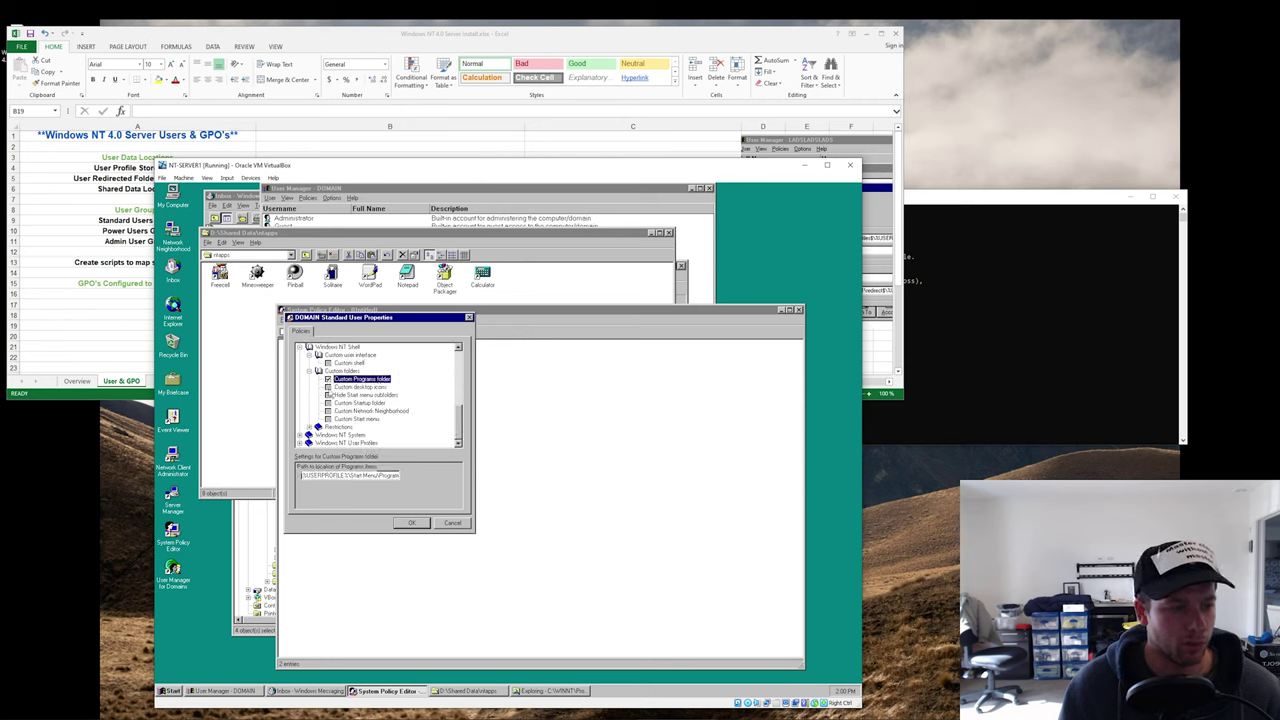
{"action": "left_click_drag", "start_coordinate": [341, 475], "coordinate": [399, 475]}
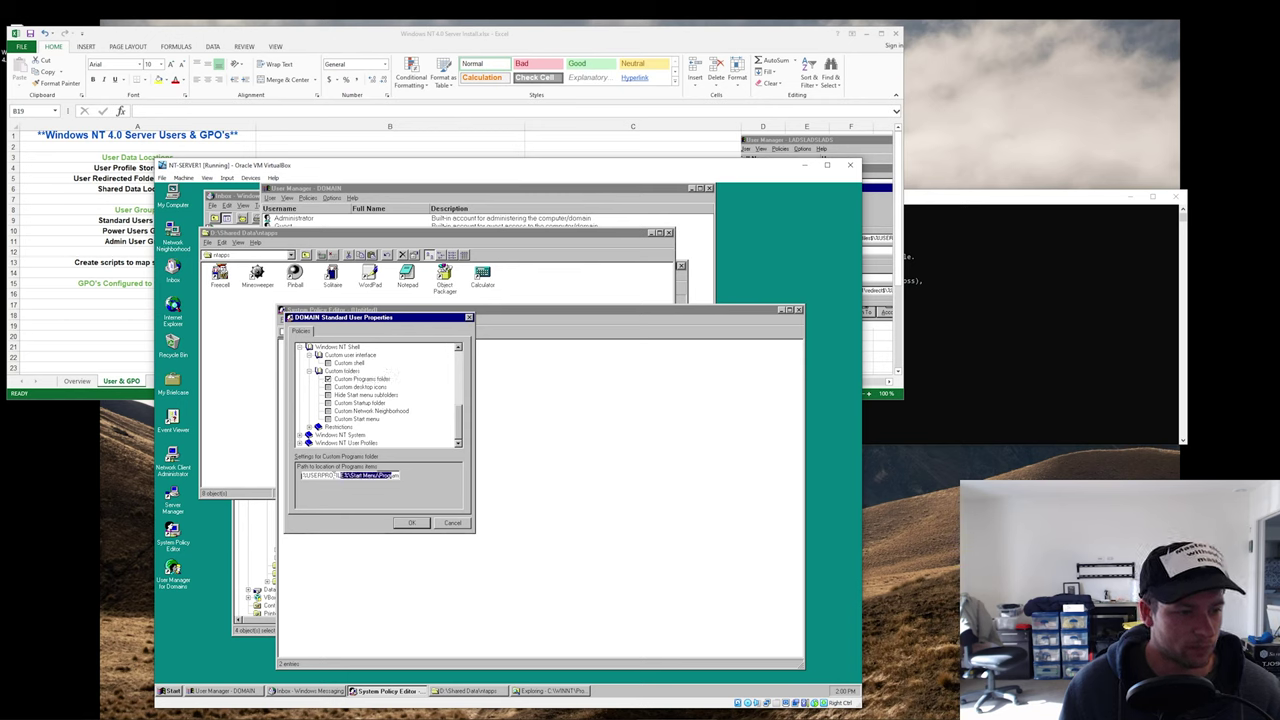
{"action": "key", "text": "BackSpace"}
{"action": "key", "text": "BackSpace"}
{"action": "key", "text": "BackSpace"}
{"action": "key", "text": "BackSpace"}
{"action": "key", "text": "BackSpace"}
{"action": "key", "text": "BackSpace"}
{"action": "key", "text": "BackSpace"}
{"action": "key", "text": "BackSpace"}
{"action": "key", "text": "BackSpace"}
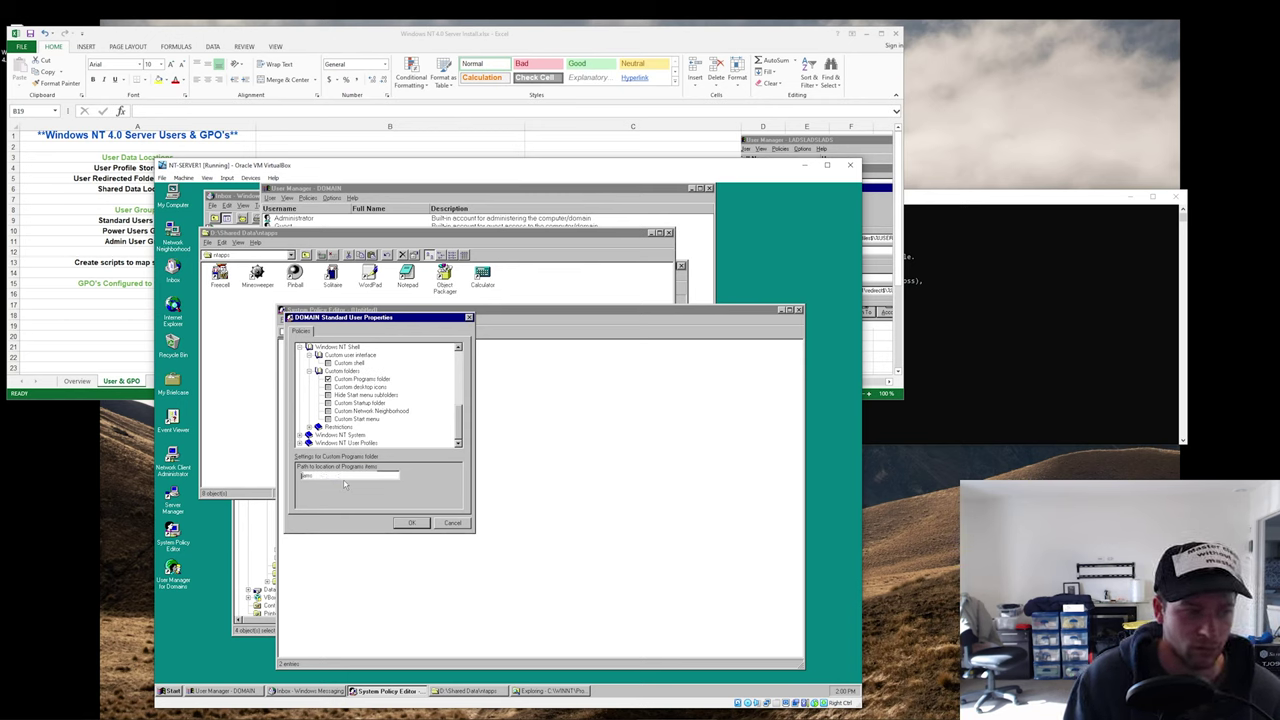
{"action": "type", "text": "nt-server1\\shared$\\ntapps"}
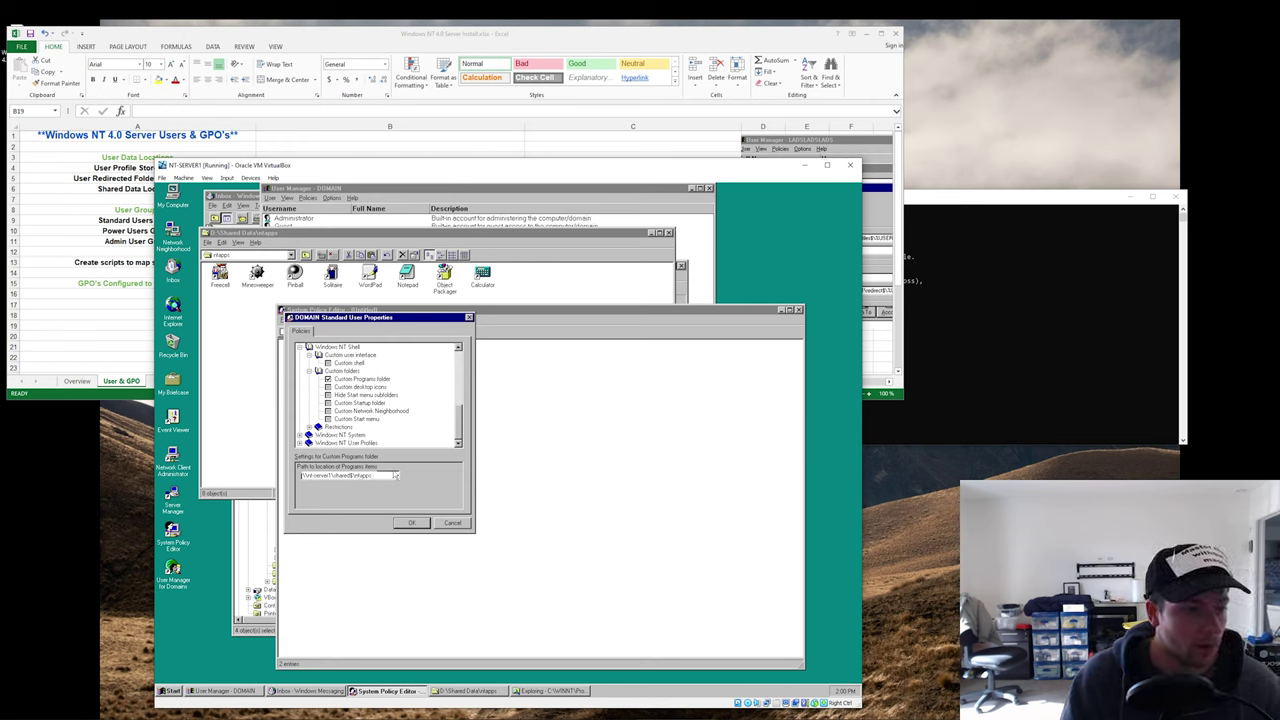
{"action": "double_click", "coordinate": [350, 476]}
{"action": "right_click", "coordinate": [170, 689]}
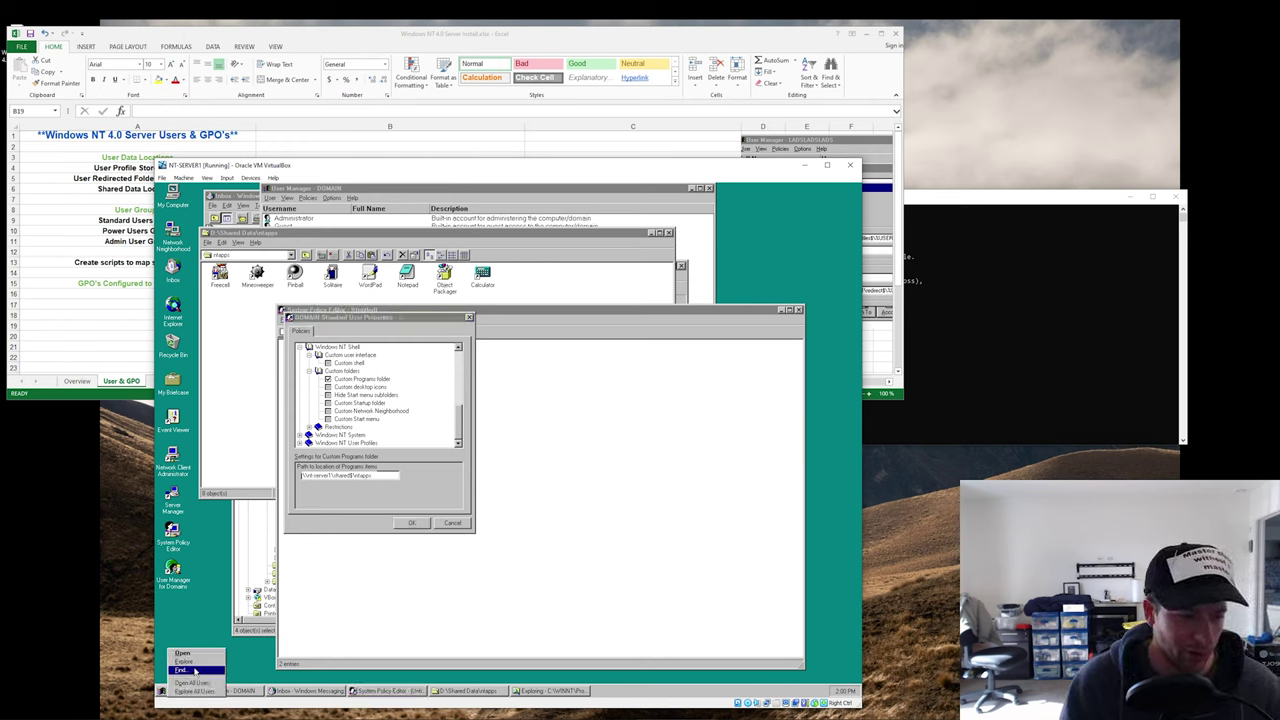
Open the ntapps share by its network path and go up to Shared Data
{"action": "key", "text": "Escape"}
{"action": "left_click", "coordinate": [170, 690]}
{"action": "left_click", "coordinate": [190, 662]}
{"action": "key", "text": "ctrl+v"}
{"action": "left_click", "coordinate": [220, 666]}
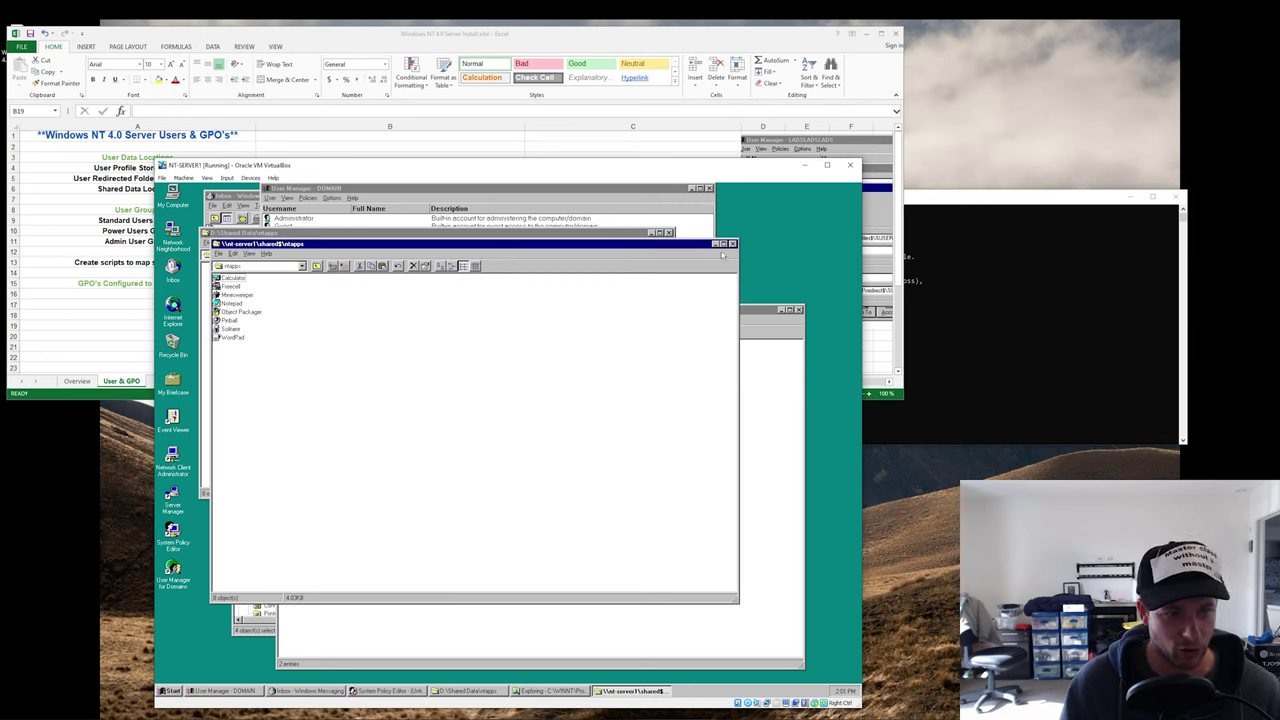
{"action": "left_click", "coordinate": [409, 523]}
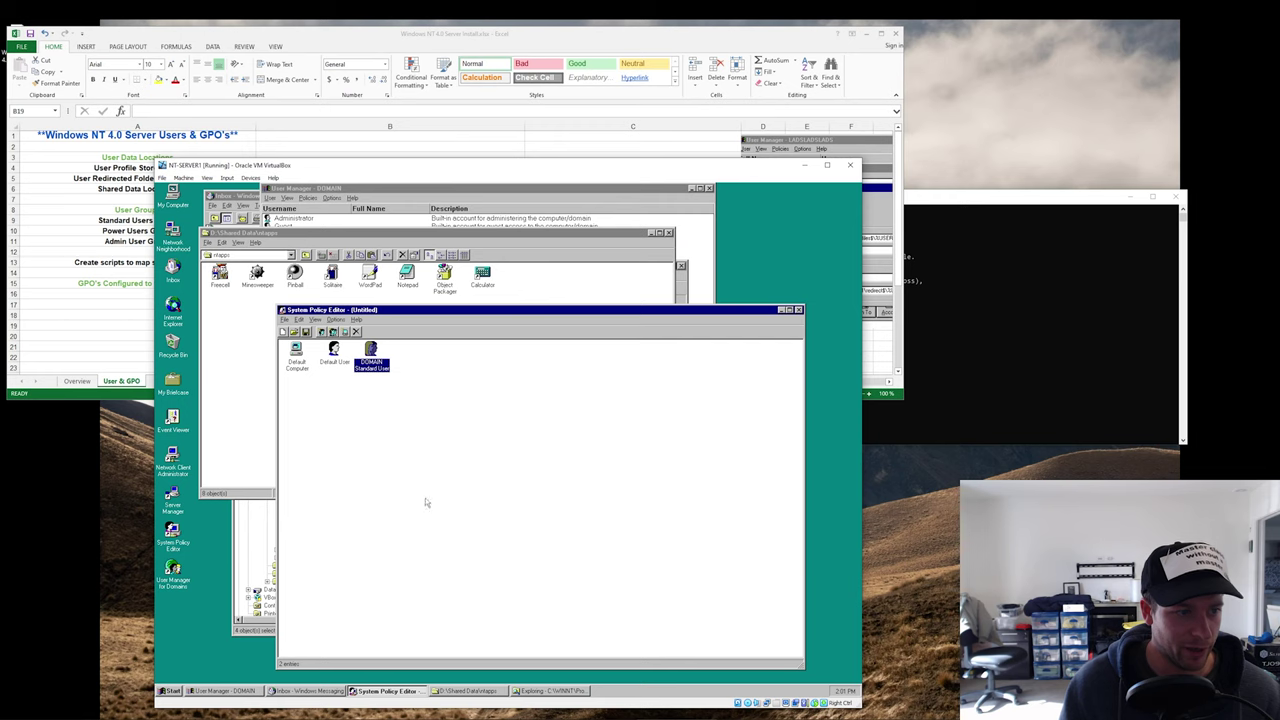
{"action": "left_click", "coordinate": [458, 289]}
{"action": "left_click", "coordinate": [306, 255]}
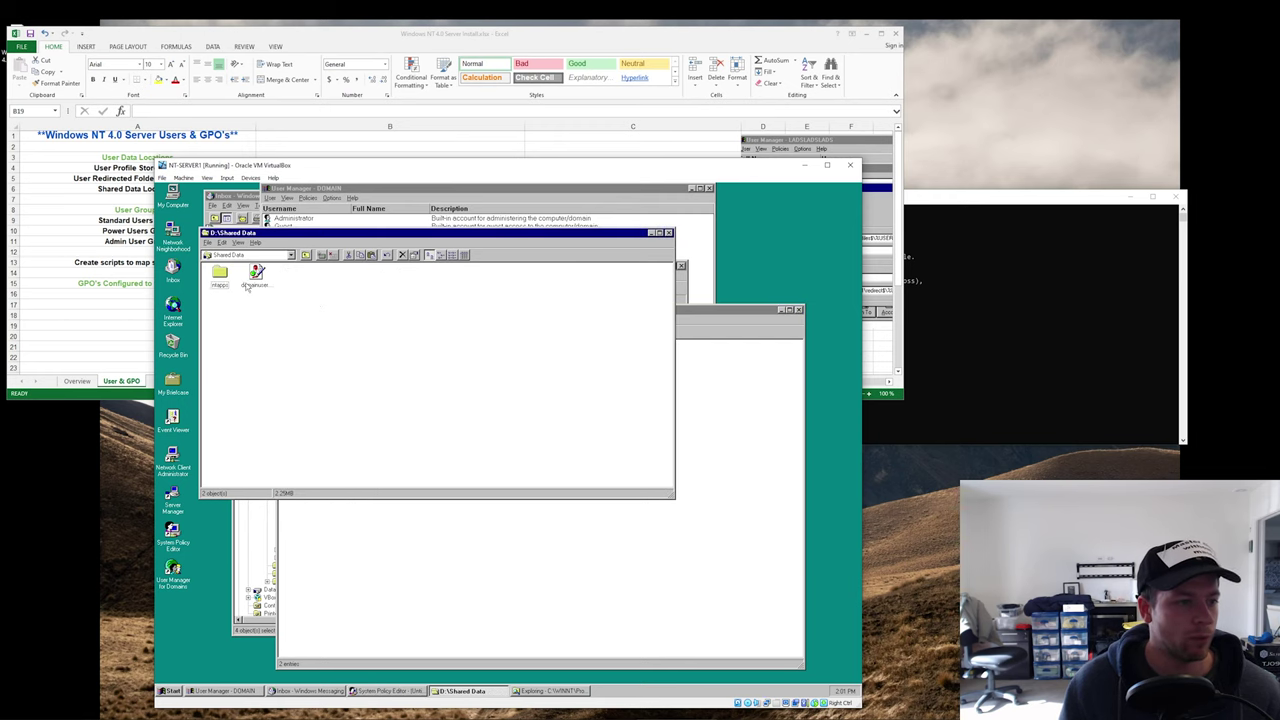
Review ntapps permissions for DOMAIN Power User, DOMAIN Standard User and Domain Admins, cancel, and close the window
{"action": "right_click", "coordinate": [230, 280]}
{"action": "left_click", "coordinate": [255, 391]}
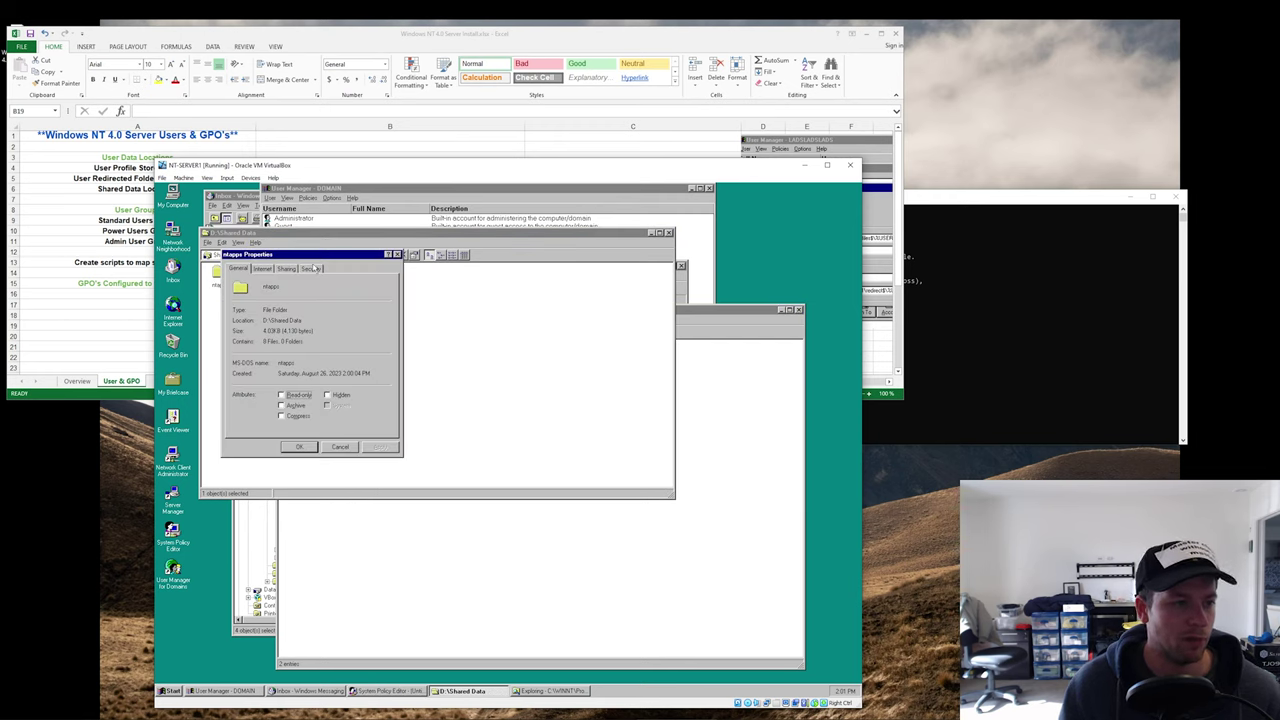
{"action": "left_click", "coordinate": [312, 269]}
{"action": "left_click", "coordinate": [286, 269]}
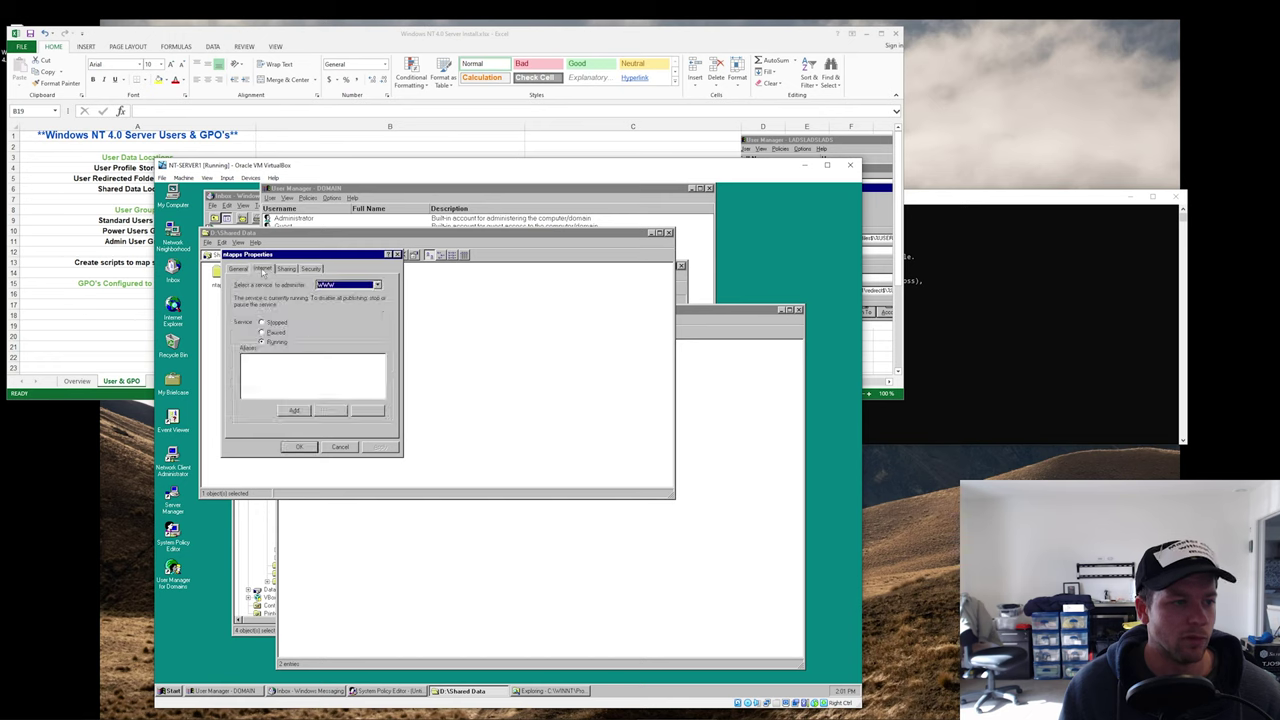
{"action": "left_click", "coordinate": [311, 269]}
{"action": "left_click", "coordinate": [383, 314]}
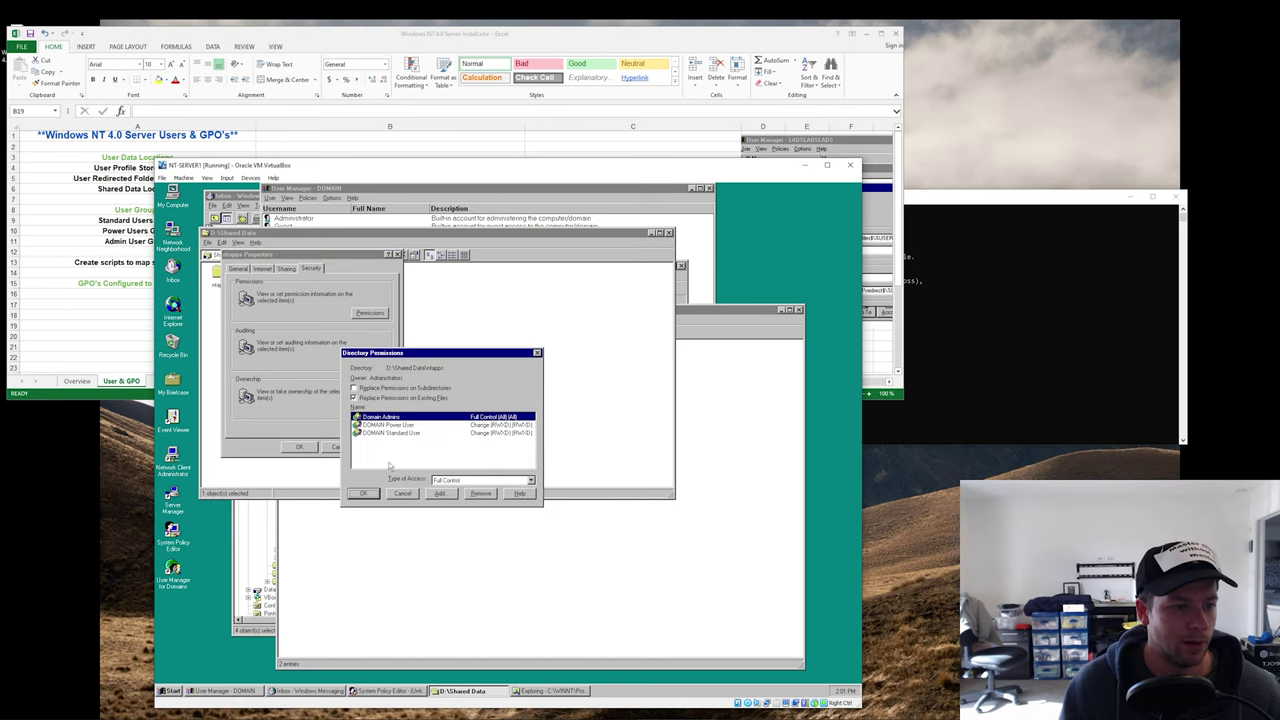
{"action": "left_click", "coordinate": [395, 425]}
{"action": "left_click", "coordinate": [399, 433]}
{"action": "left_click", "coordinate": [381, 418]}
{"action": "left_click", "coordinate": [401, 493]}
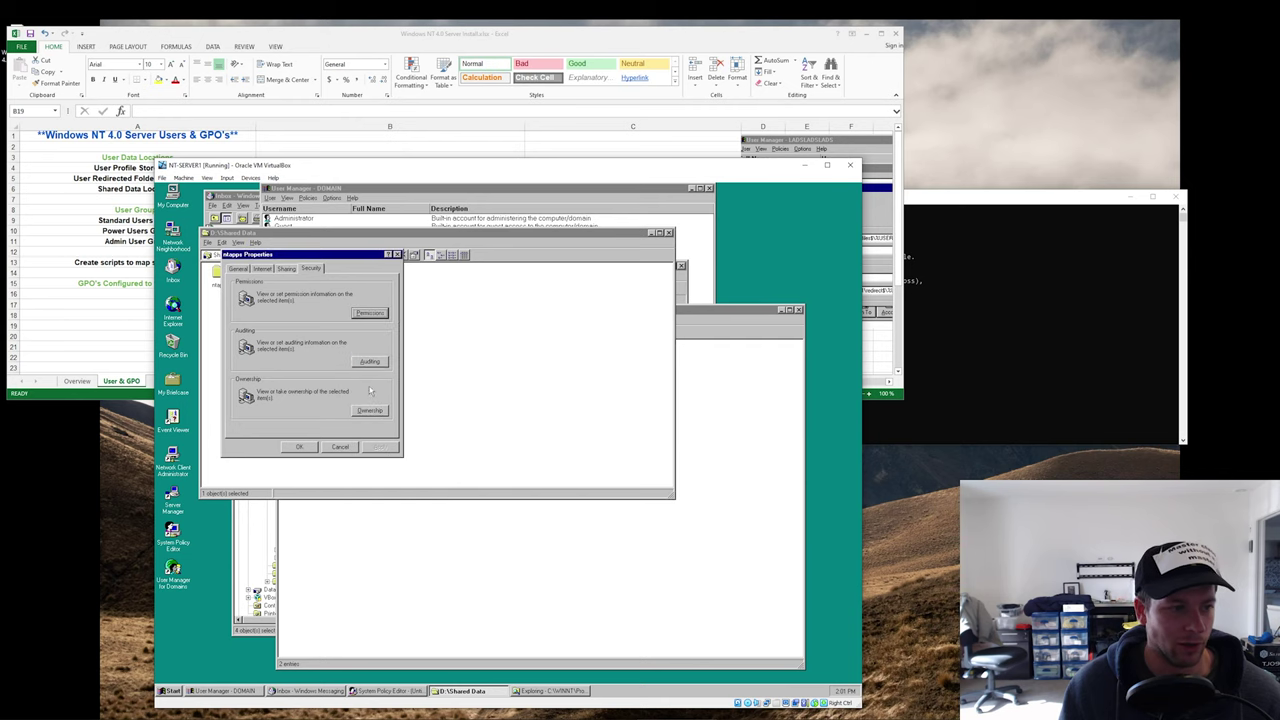
{"action": "left_click", "coordinate": [340, 447]}
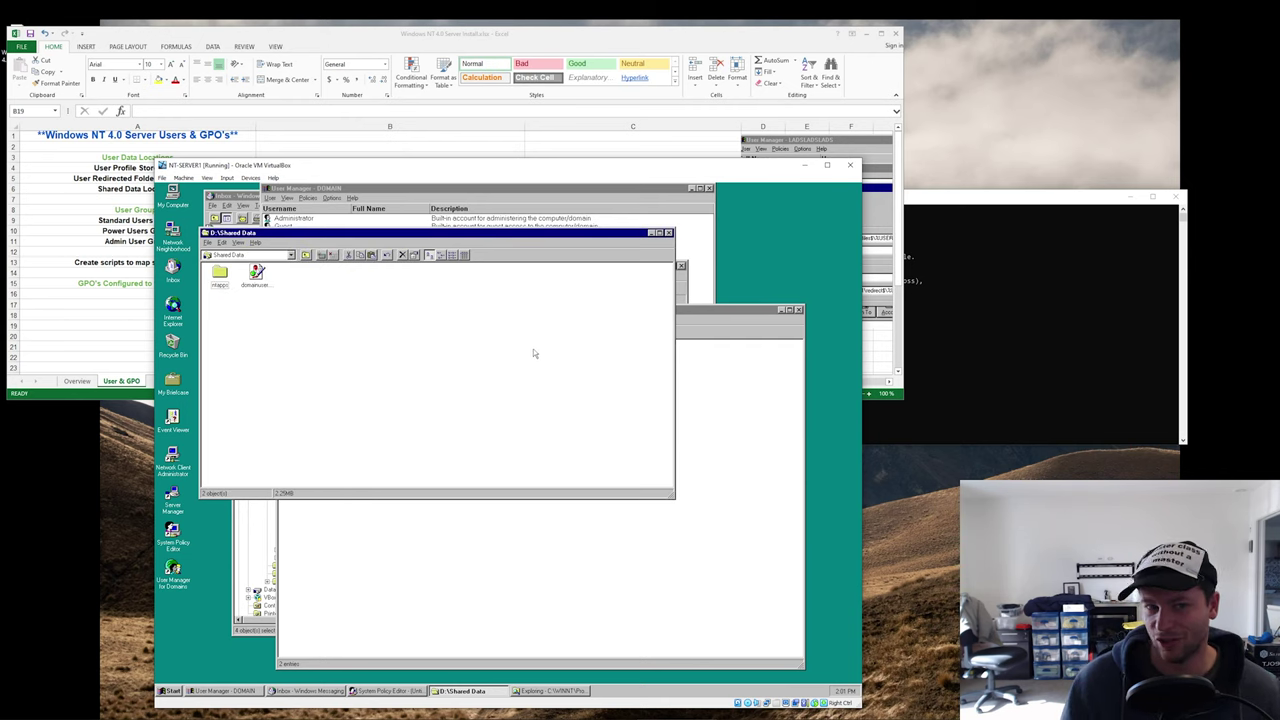
{"action": "left_click", "coordinate": [668, 233]}
{"action": "left_click", "coordinate": [662, 354]}
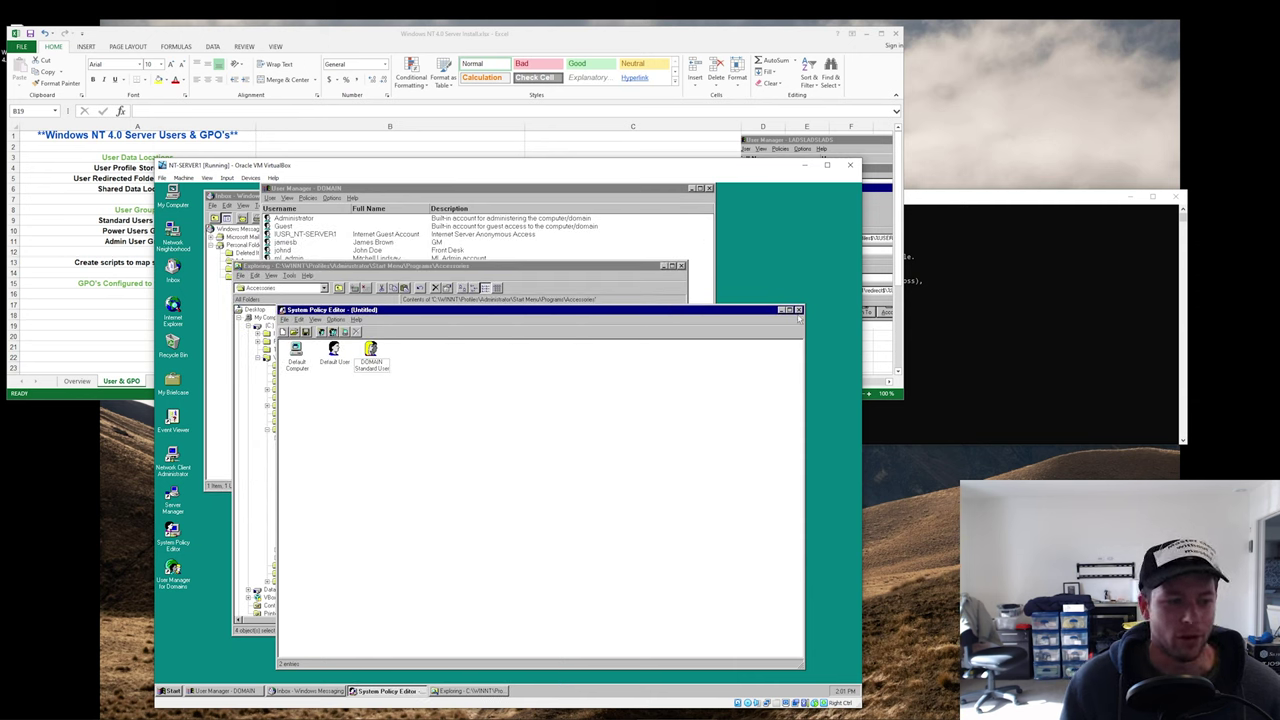
Add the DOMAIN Power User group to the policy
{"action": "left_click", "coordinate": [345, 331]}
{"action": "left_click", "coordinate": [316, 403]}
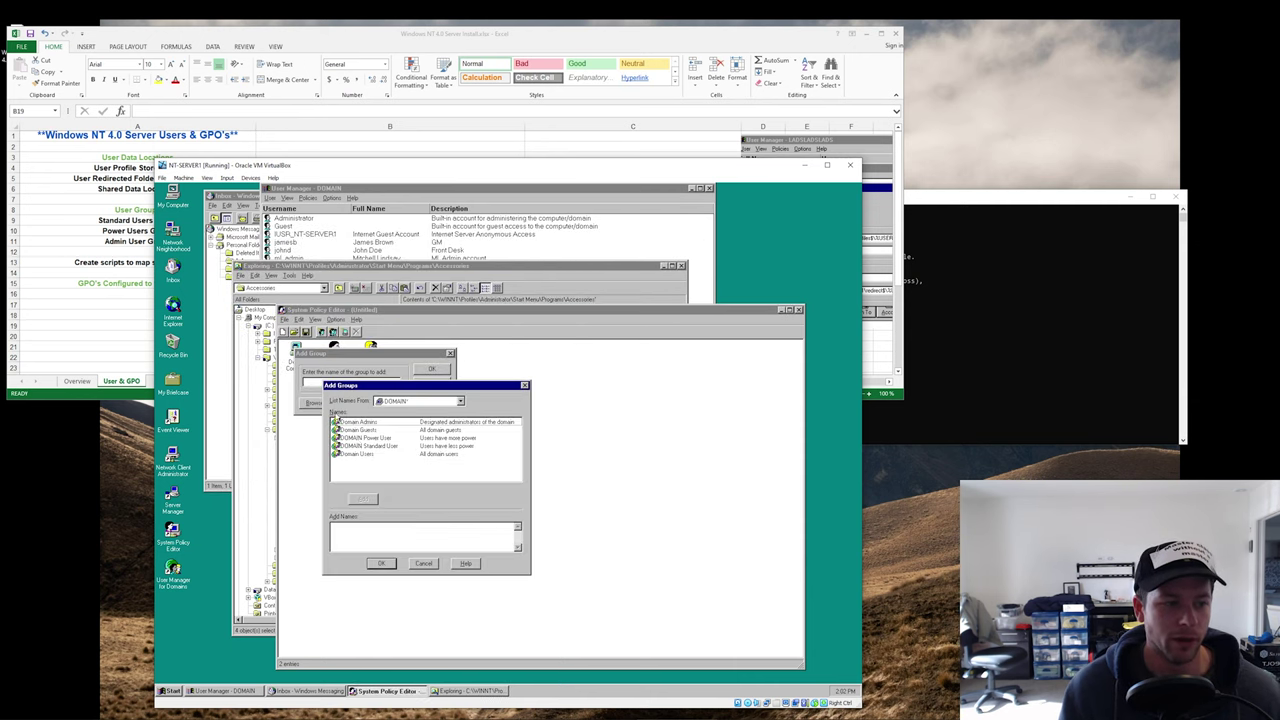
{"action": "key", "text": "Escape"}
{"action": "key", "text": "Escape"}
{"action": "left_click", "coordinate": [338, 336]}
{"action": "left_click", "coordinate": [316, 403]}
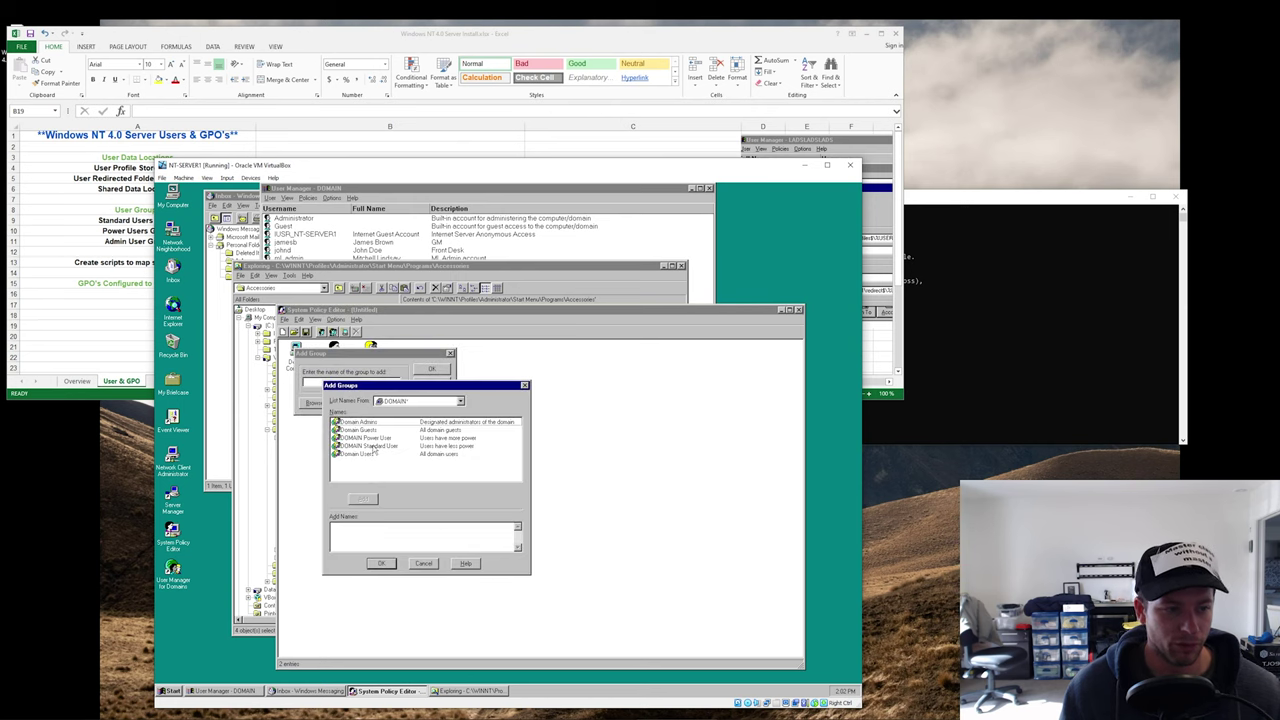
{"action": "double_click", "coordinate": [366, 440]}
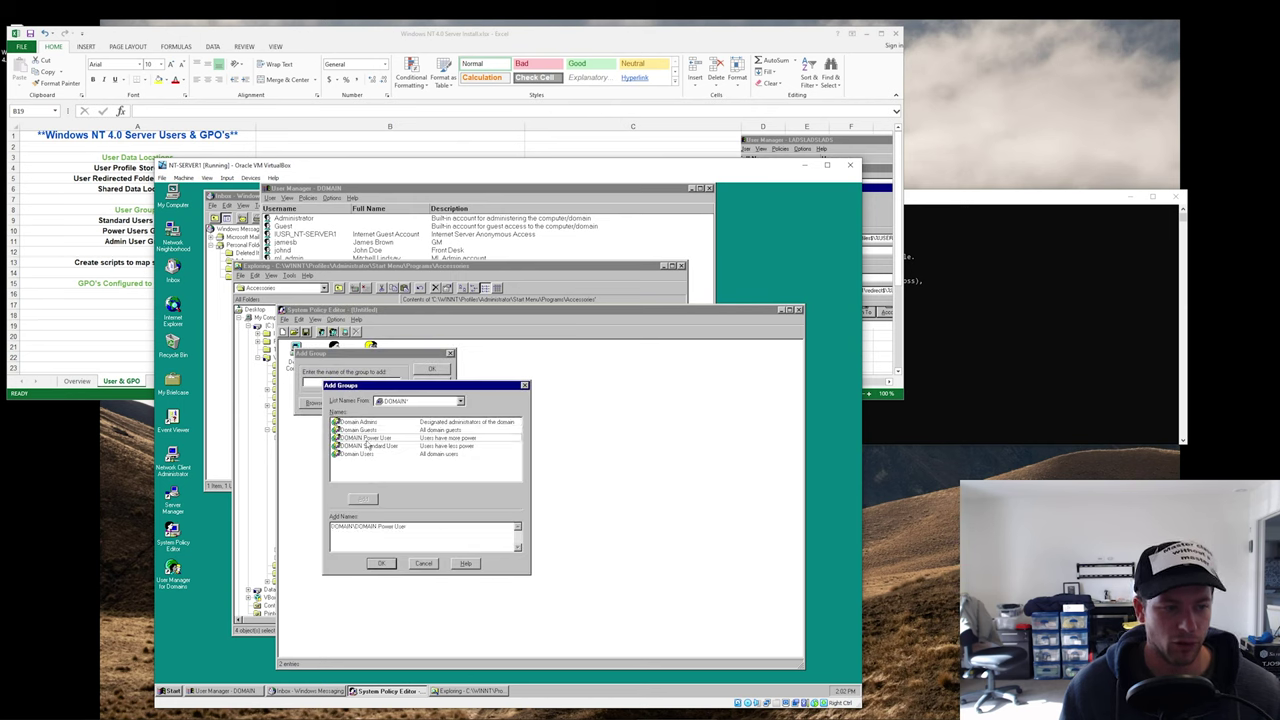
{"action": "left_click", "coordinate": [381, 563]}
Enable the Desktop Color scheme policy for DOMAIN Power User with a chosen scheme
{"action": "double_click", "coordinate": [405, 368]}
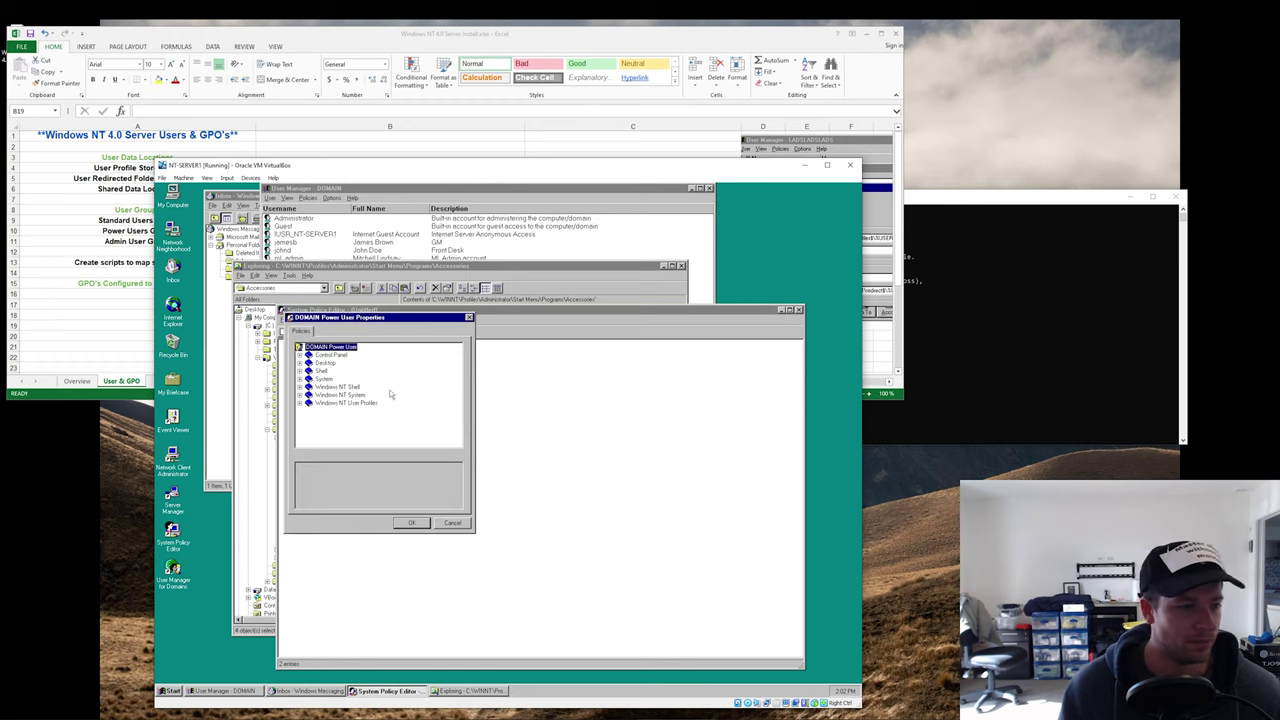
{"action": "left_click", "coordinate": [300, 363]}
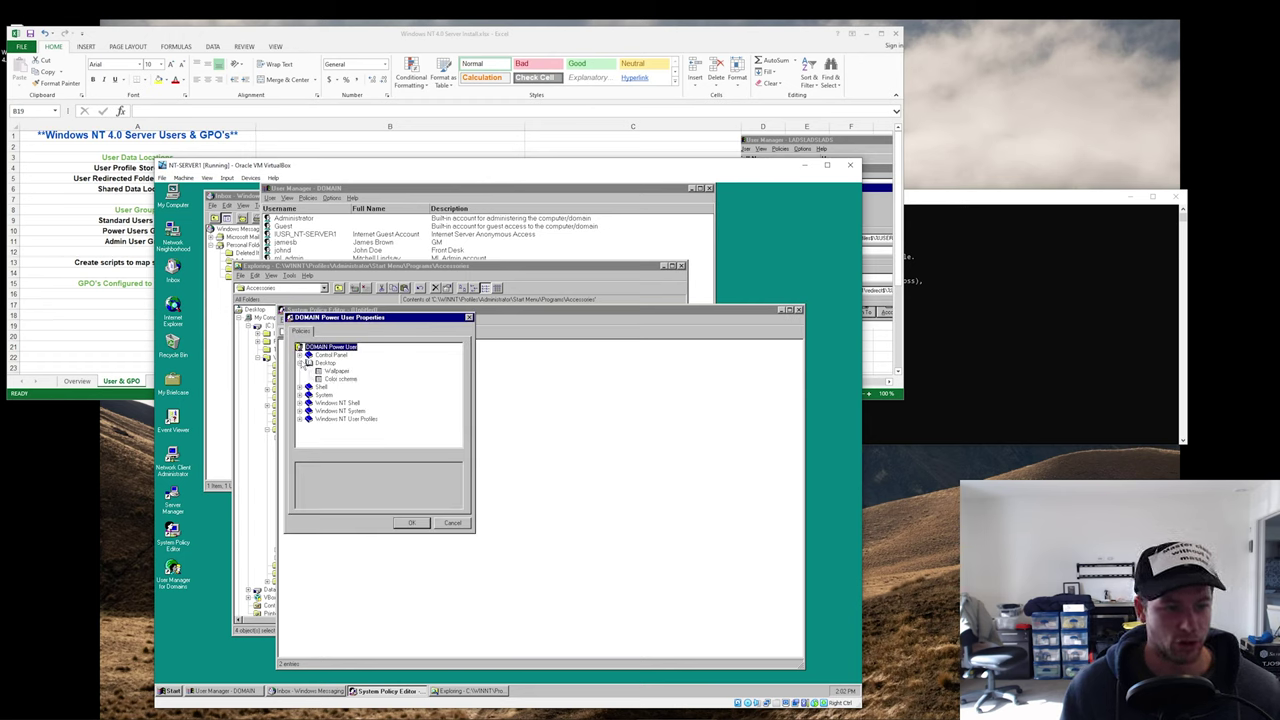
{"action": "left_click", "coordinate": [331, 380]}
{"action": "left_click", "coordinate": [426, 468]}
{"action": "scroll", "coordinate": [428, 483], "scroll_direction": "down", "scroll_amount": 10}
{"action": "left_click", "coordinate": [355, 483]}
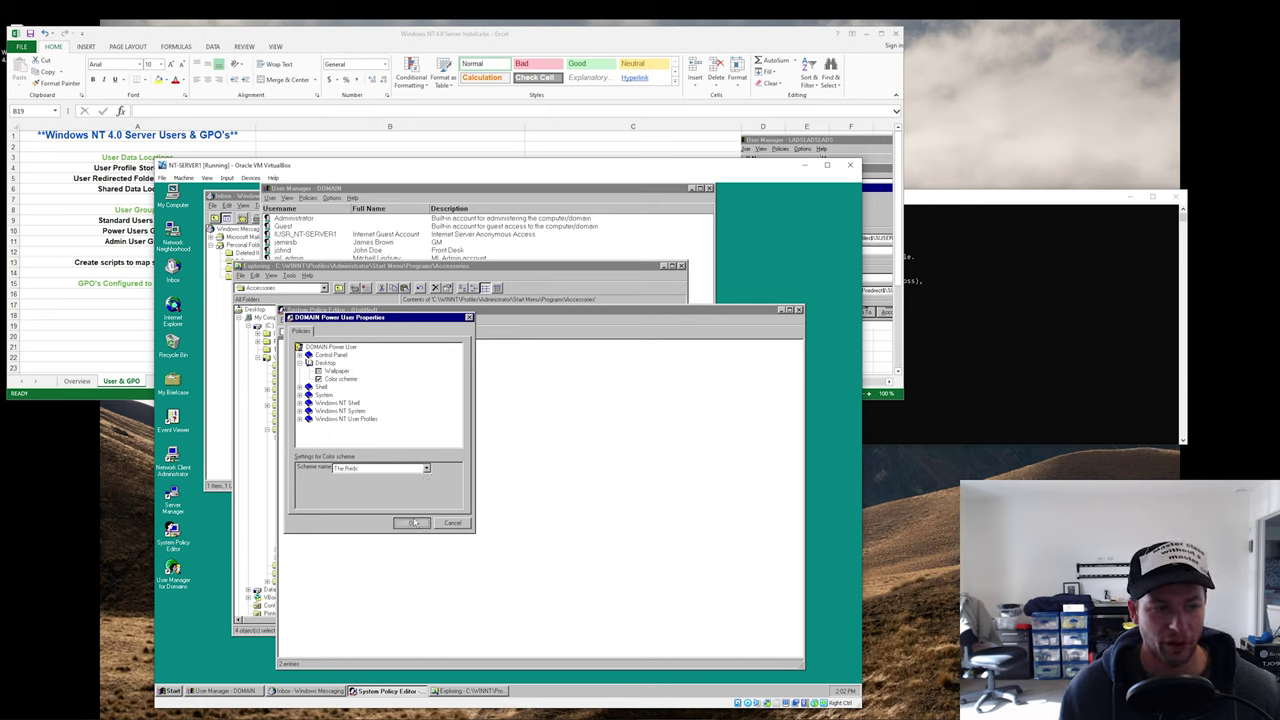
{"action": "left_click", "coordinate": [412, 522]}
{"action": "left_click", "coordinate": [380, 403]}
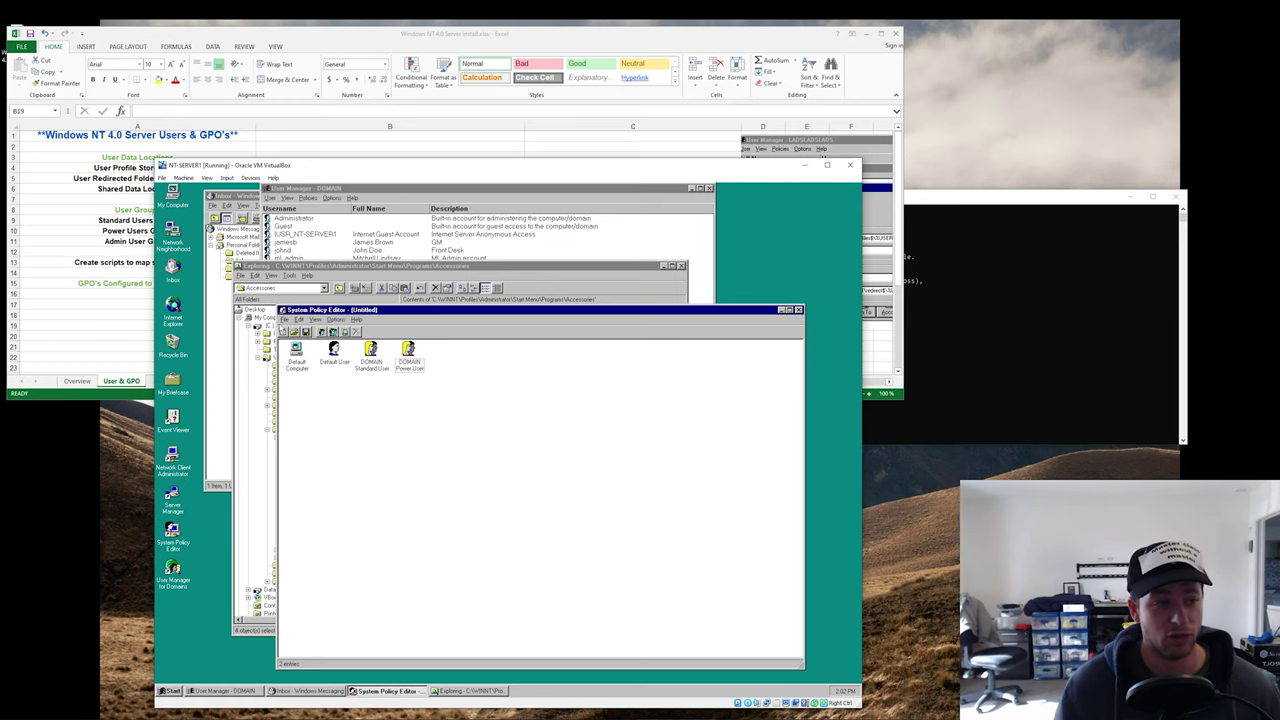
{"action": "left_click", "coordinate": [287, 320]}
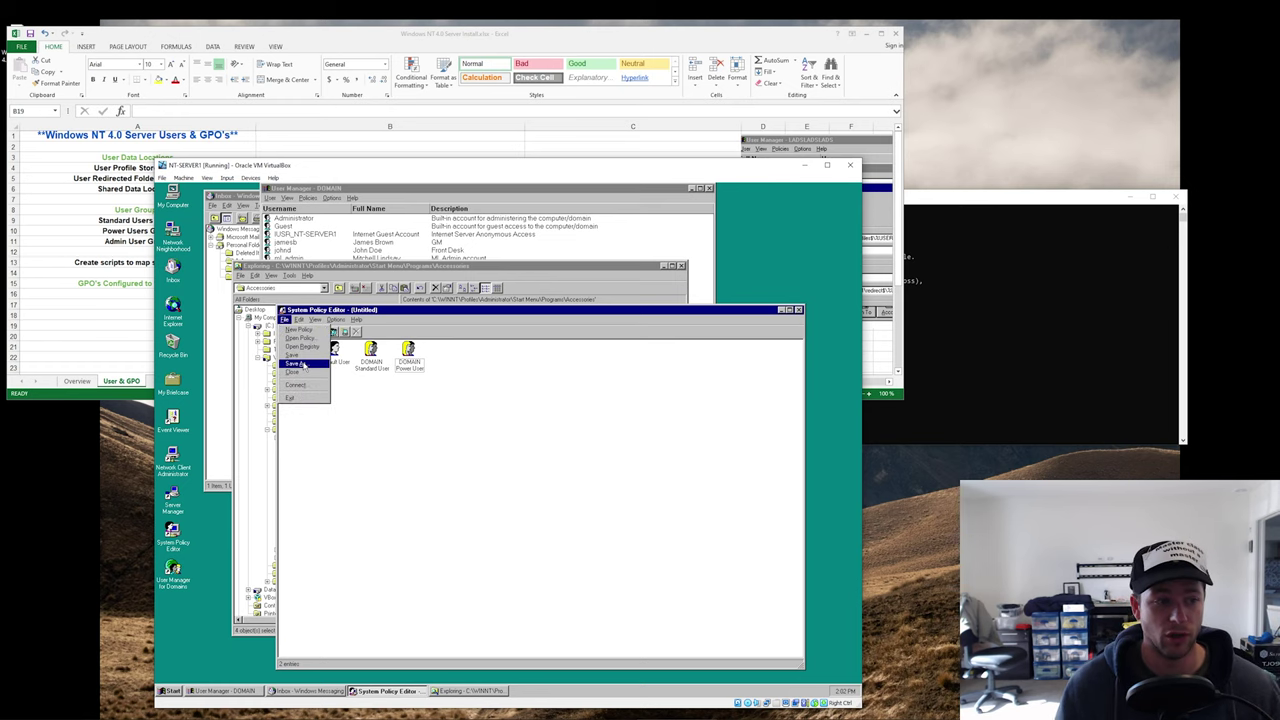
Save the policy file as ntconfig.pol on the Desktop
{"action": "left_click", "coordinate": [307, 364]}
{"action": "left_click", "coordinate": [328, 343]}
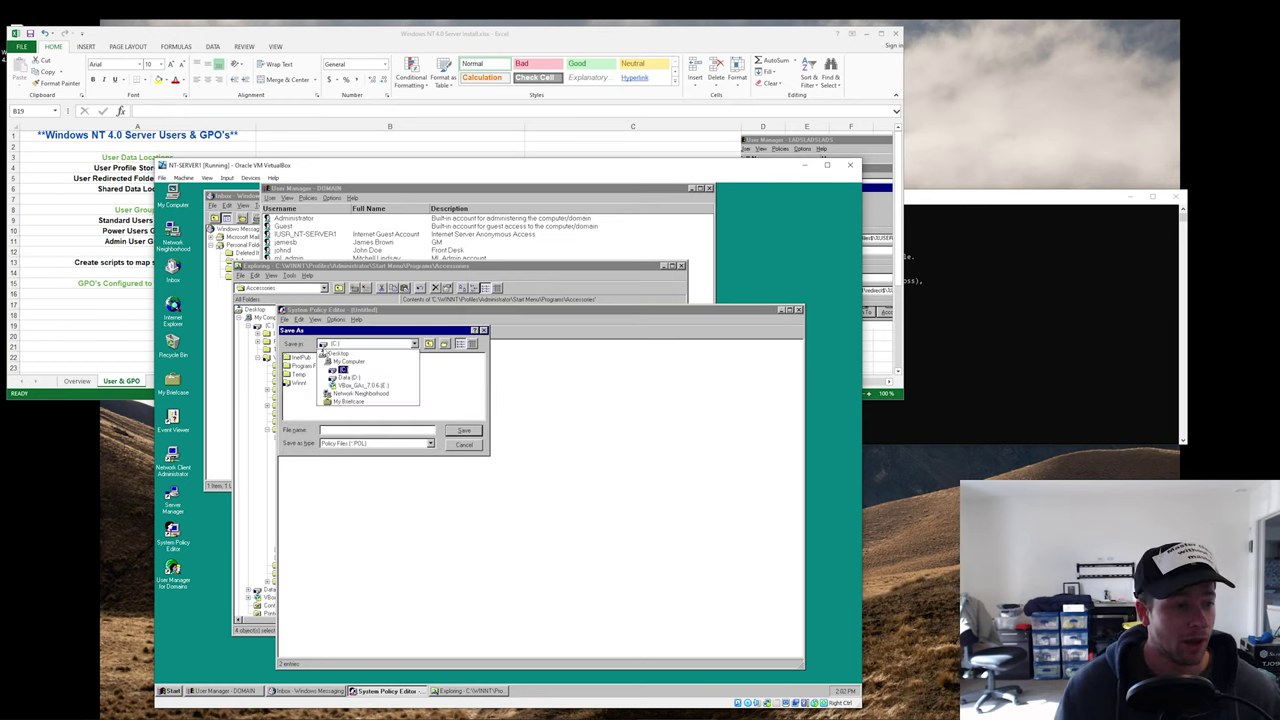
{"action": "left_click", "coordinate": [328, 355]}
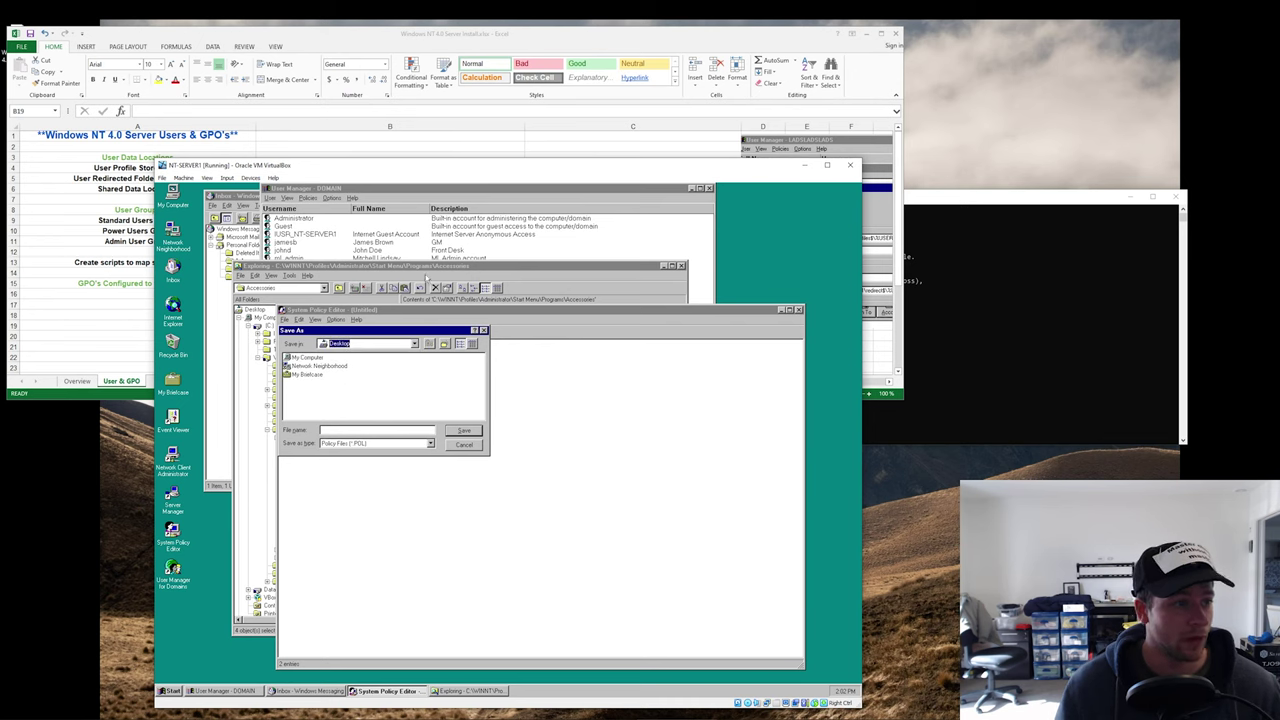
{"action": "key", "text": "alt+Tab"}
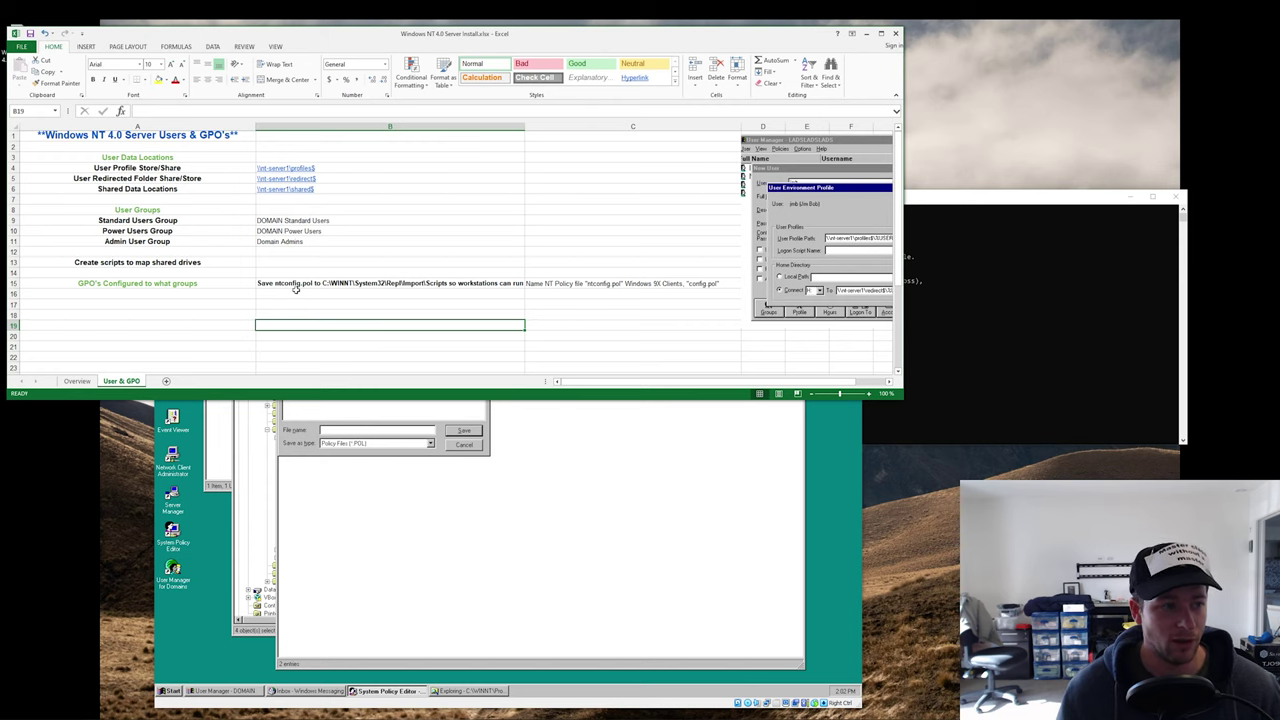
{"action": "left_click", "coordinate": [351, 429]}
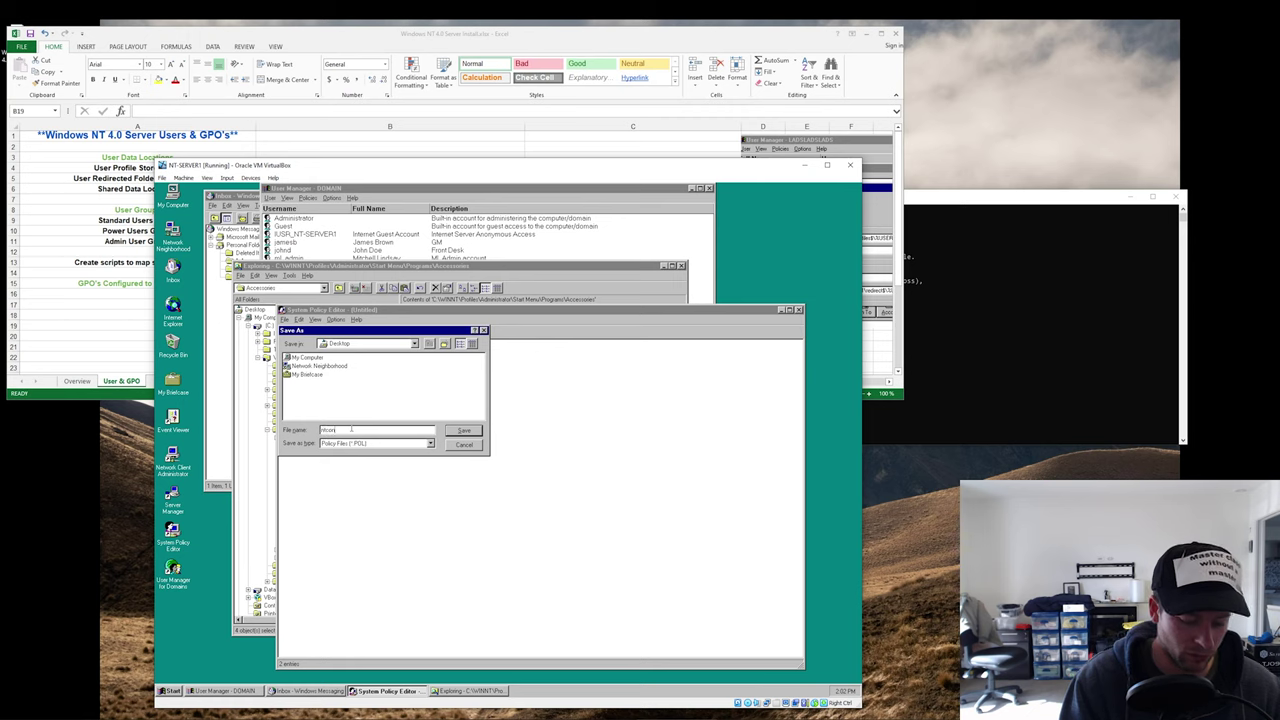
{"action": "key", "text": "Return"}
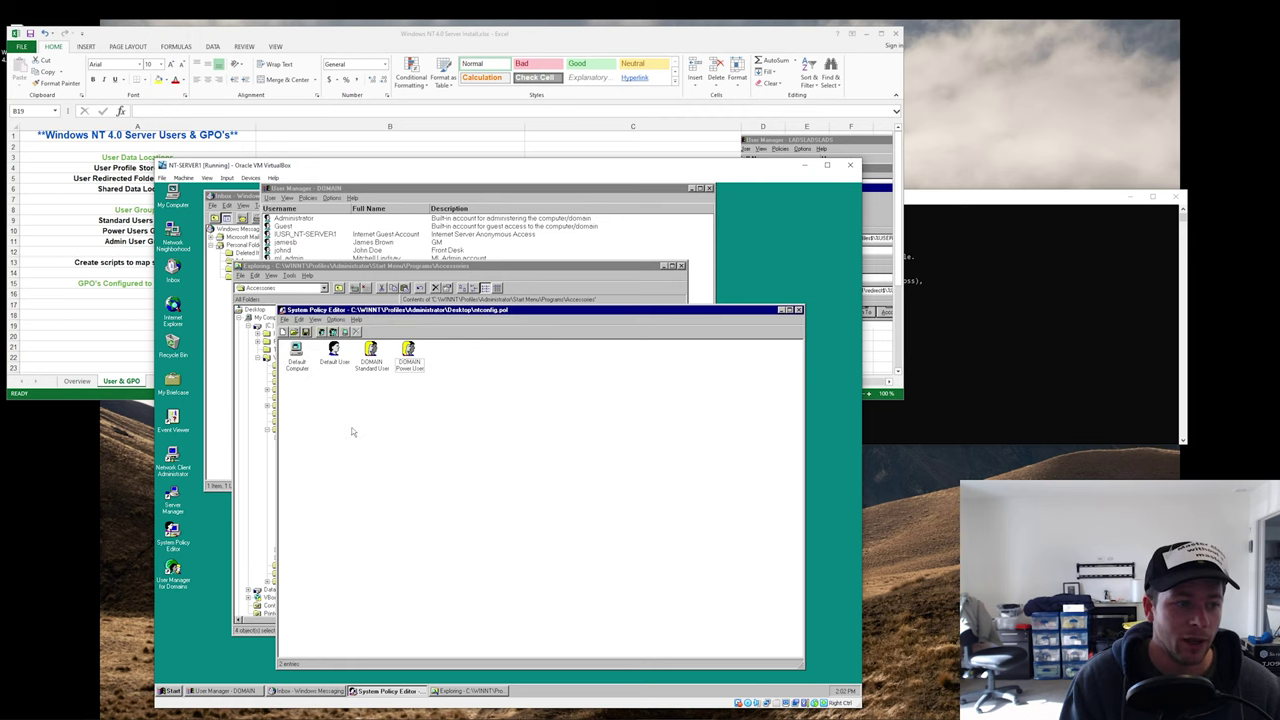
Select the two ntconfig.pol files on the desktop and close System Policy Editor
{"action": "left_click", "coordinate": [186, 651]}
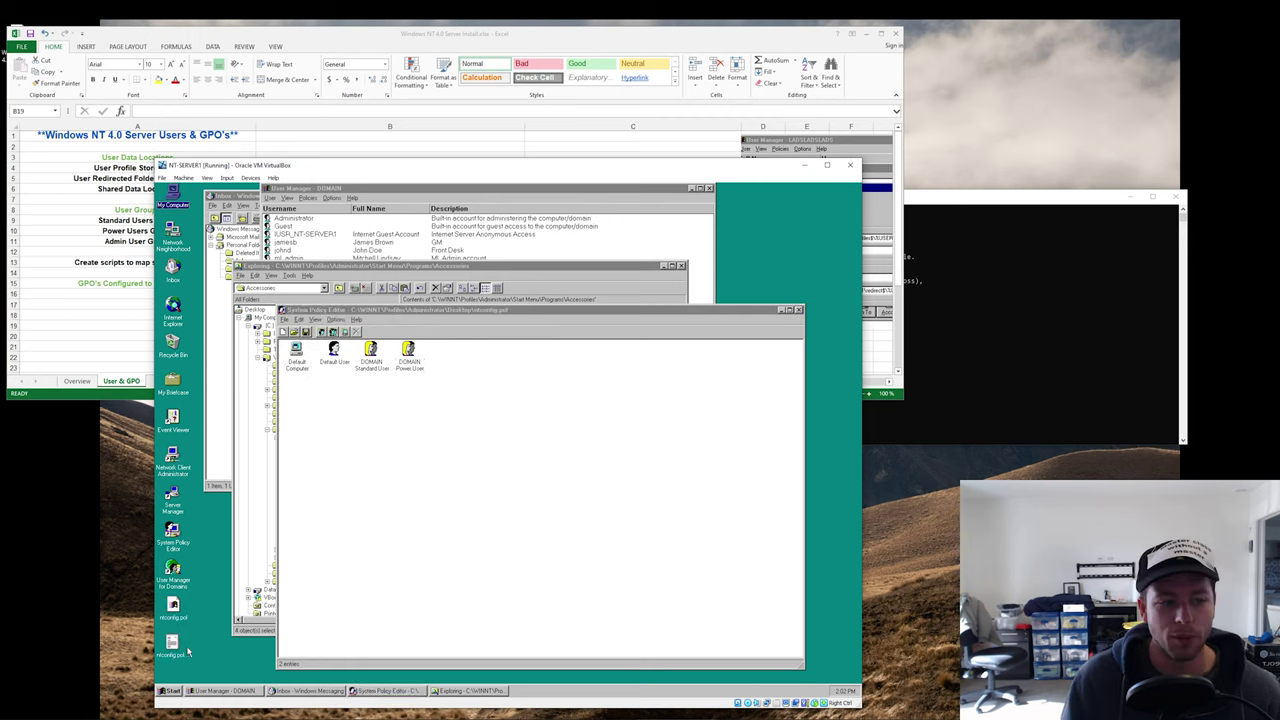
{"action": "left_click_drag", "start_coordinate": [209, 673], "coordinate": [176, 614]}
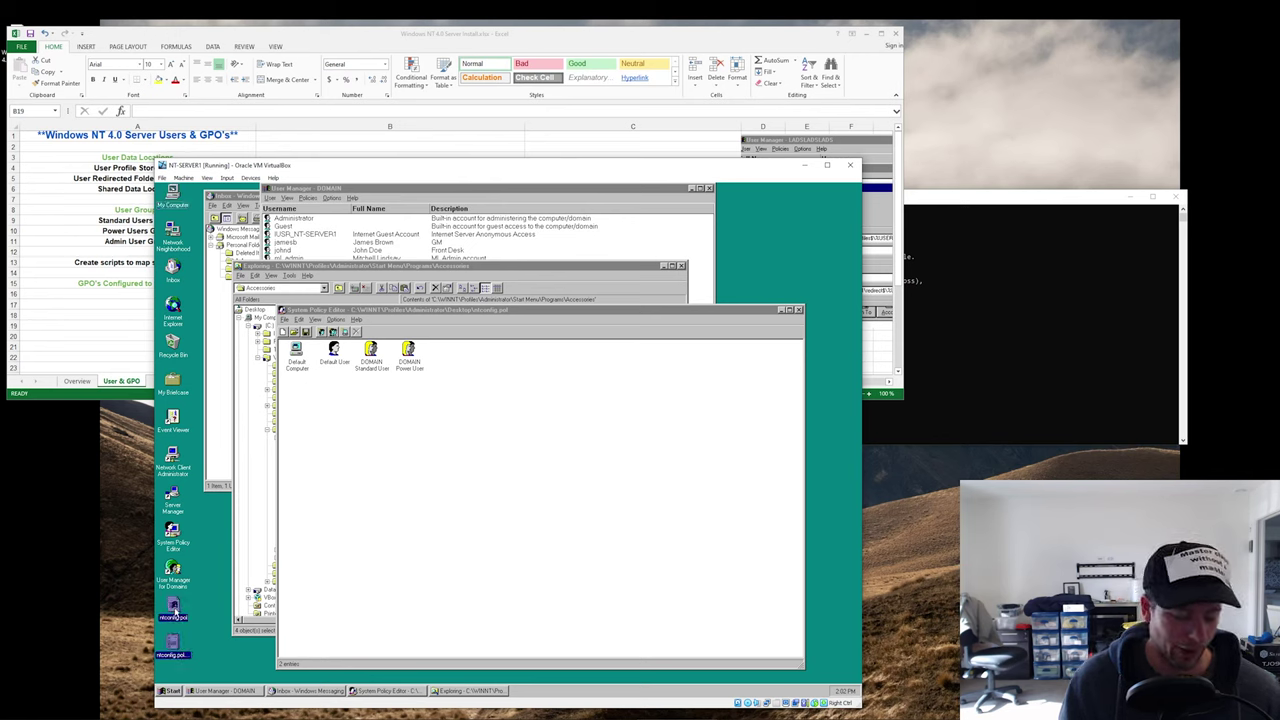
{"action": "left_click", "coordinate": [797, 310]}
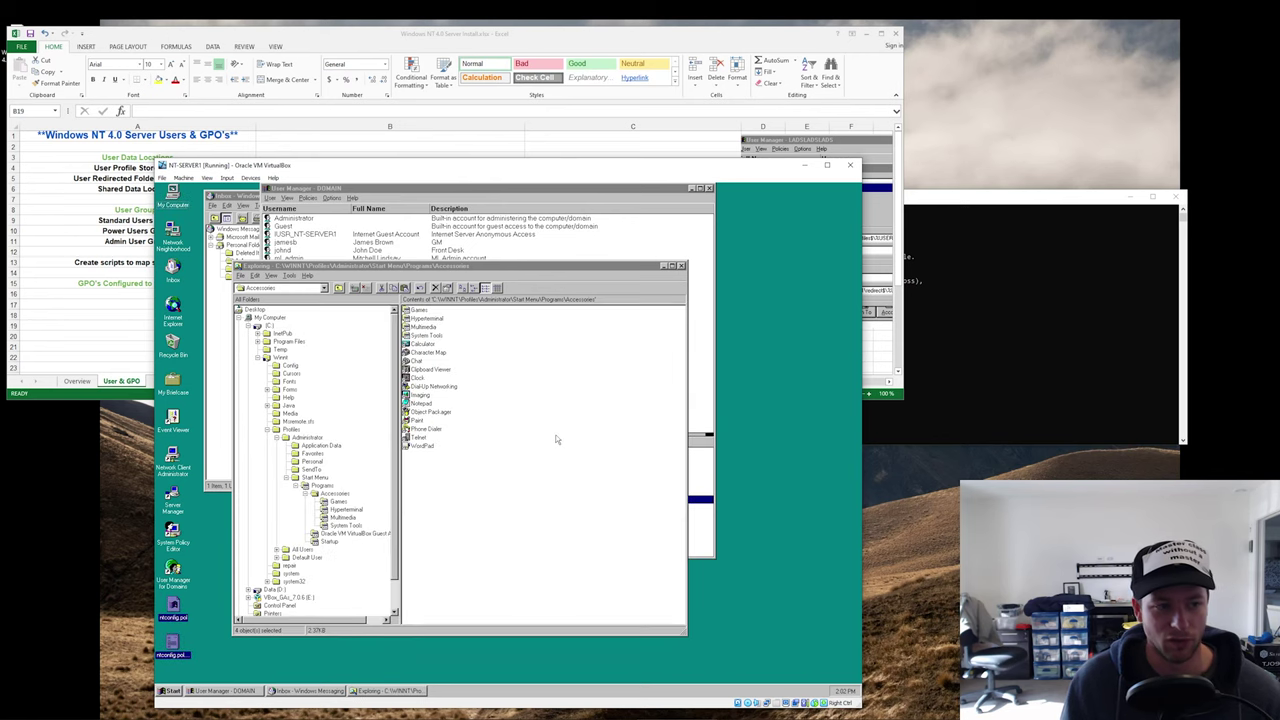
{"action": "left_click", "coordinate": [222, 565]}
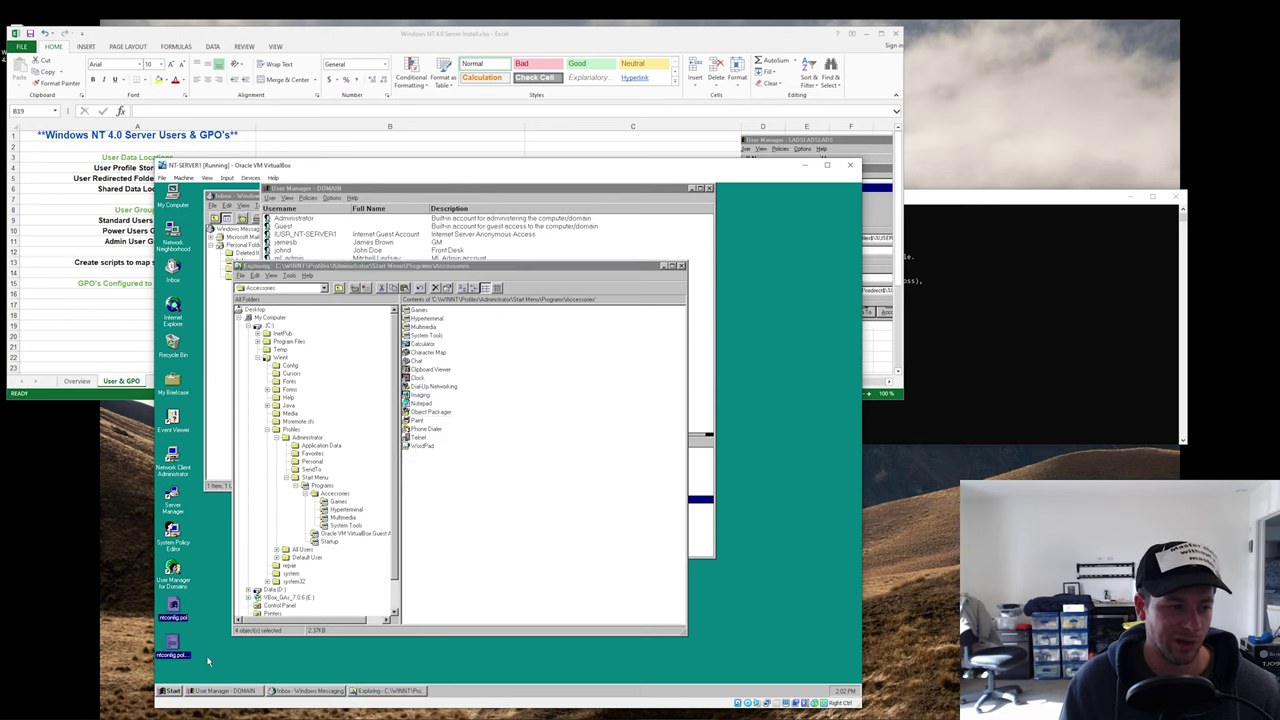
Browse to C:\WINNT\system32\Repl\Import\Scripts to confirm ntconfig.pol was replicated there
{"action": "left_click", "coordinate": [266, 317]}
{"action": "double_click", "coordinate": [418, 316]}
{"action": "left_click", "coordinate": [416, 335]}
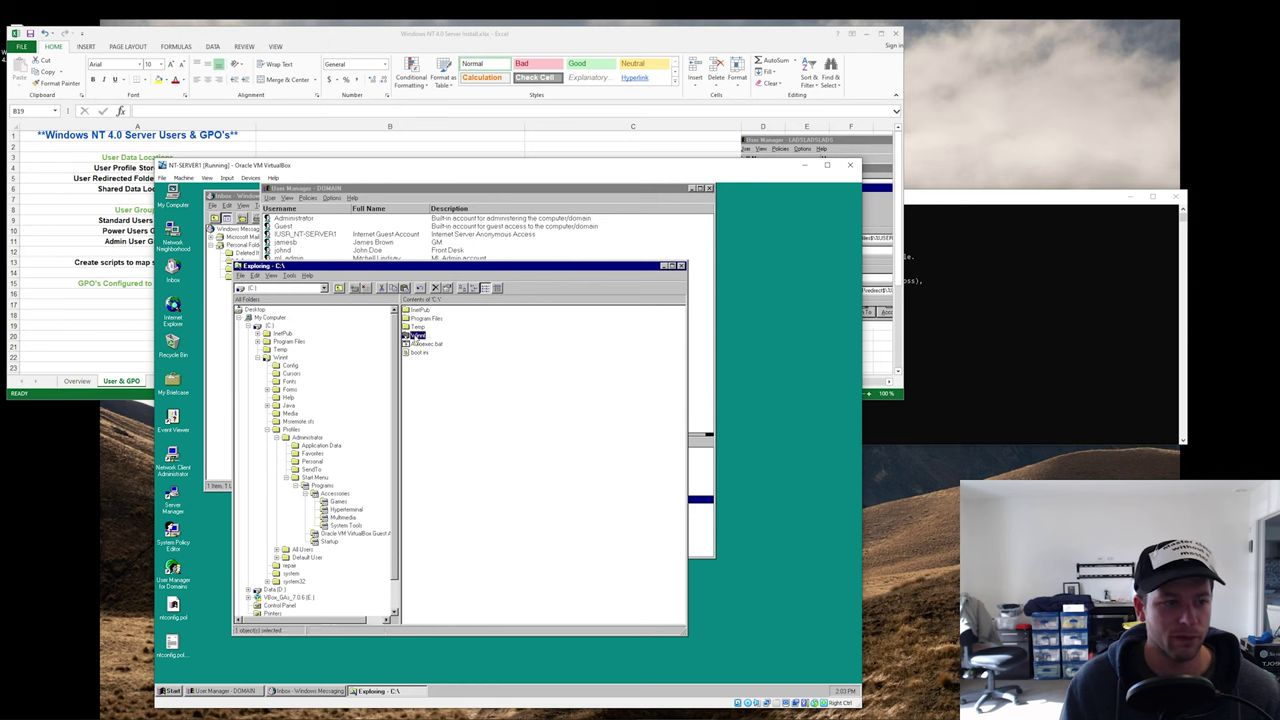
{"action": "double_click", "coordinate": [416, 335]}
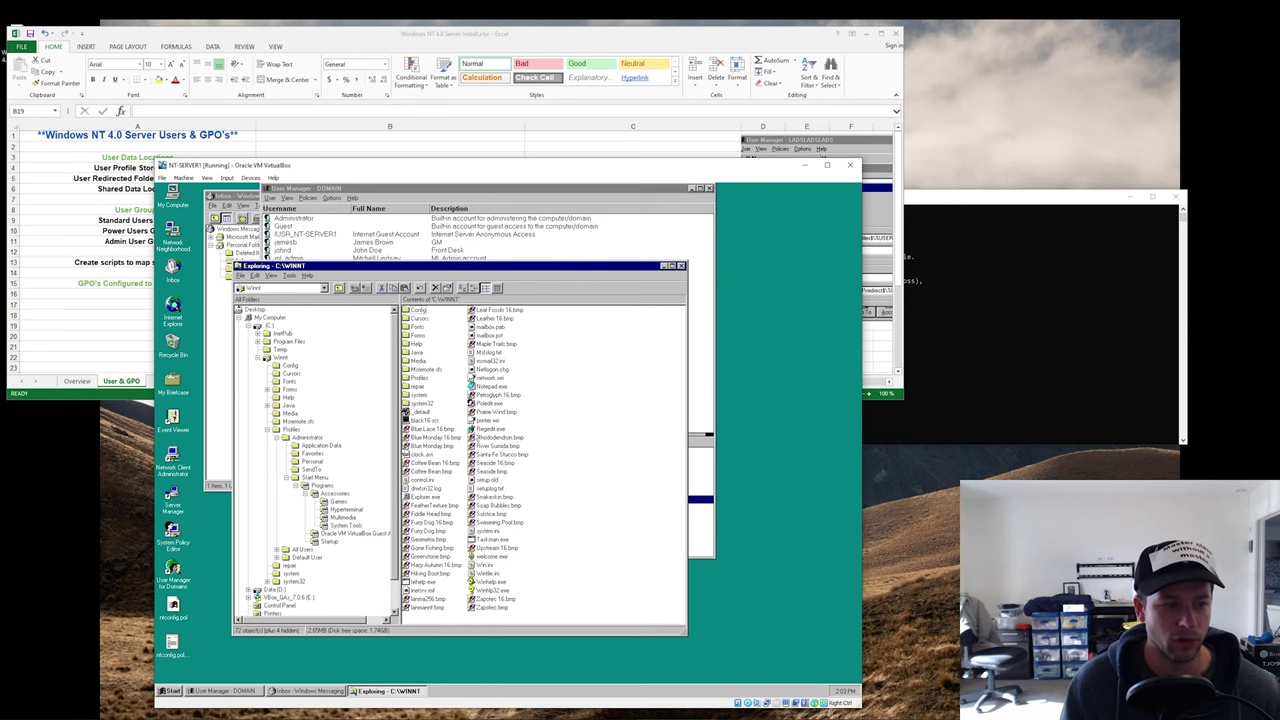
{"action": "double_click", "coordinate": [421, 403]}
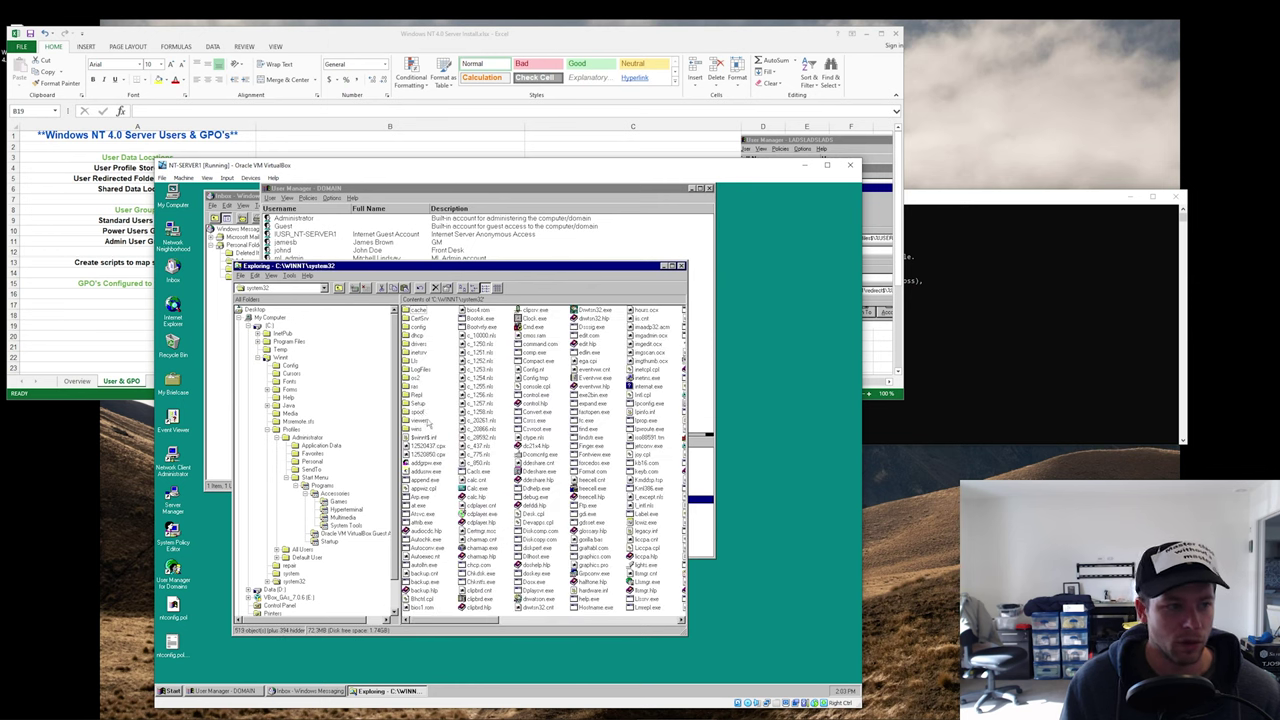
{"action": "double_click", "coordinate": [416, 395]}
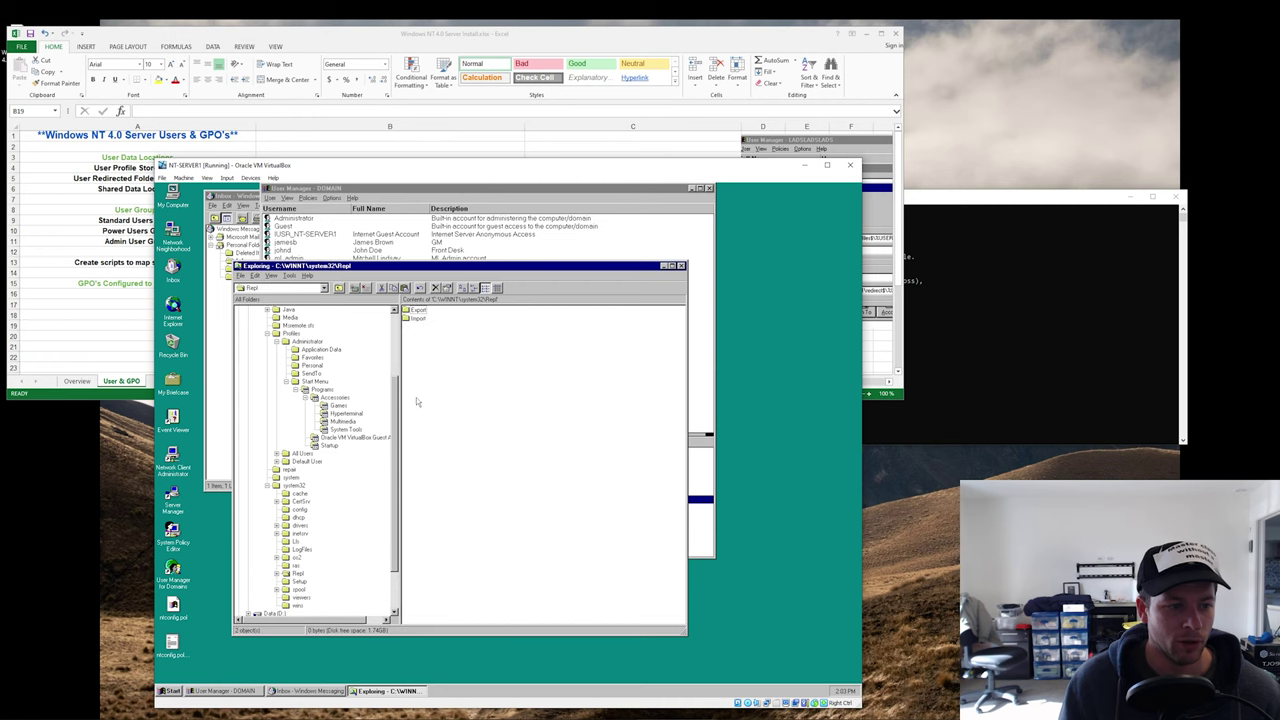
{"action": "double_click", "coordinate": [418, 318]}
{"action": "double_click", "coordinate": [416, 311]}
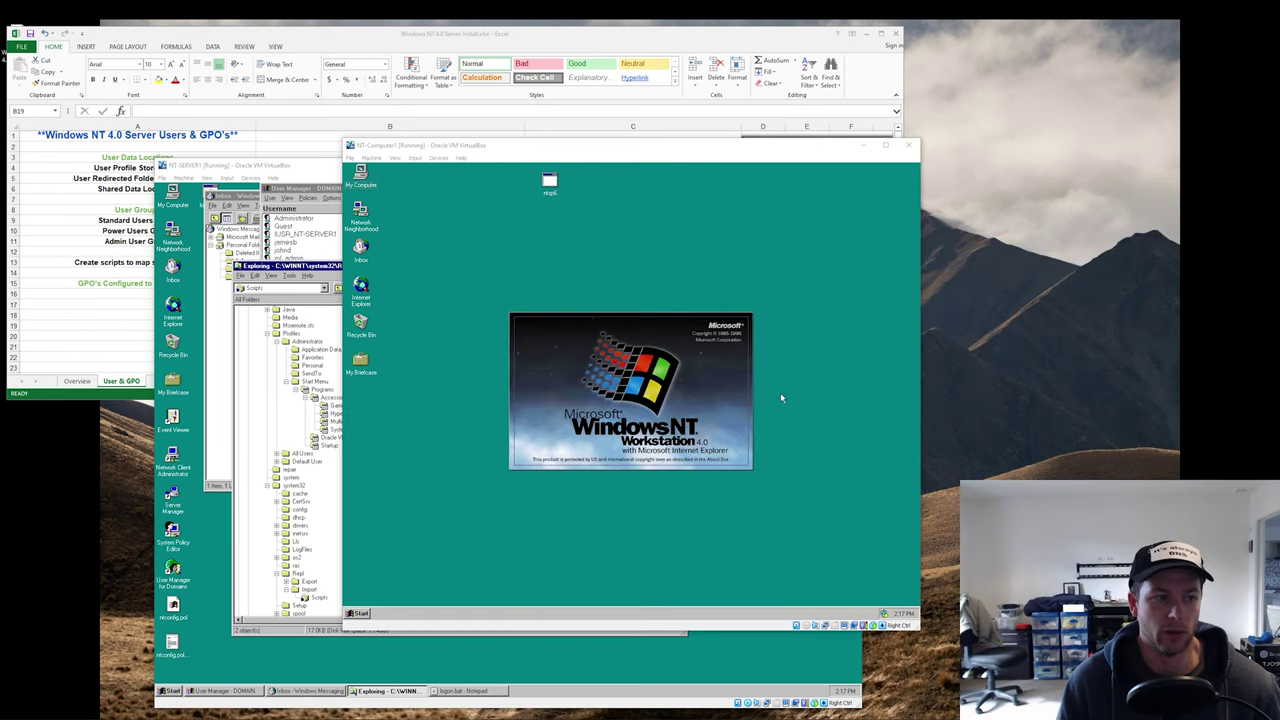
Delete the ntop6 desktop icon on the workstation and open the Control Panel
{"action": "left_click_drag", "start_coordinate": [564, 150], "coordinate": [718, 170]}
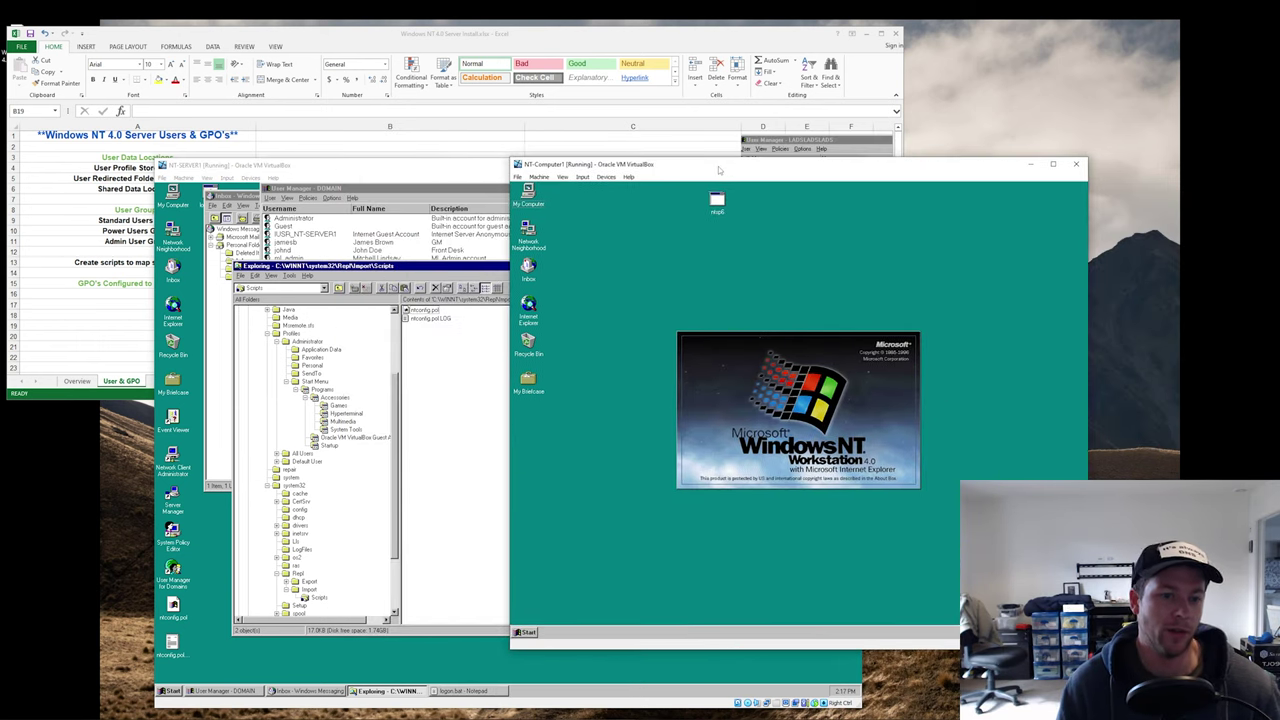
{"action": "left_click", "coordinate": [527, 632]}
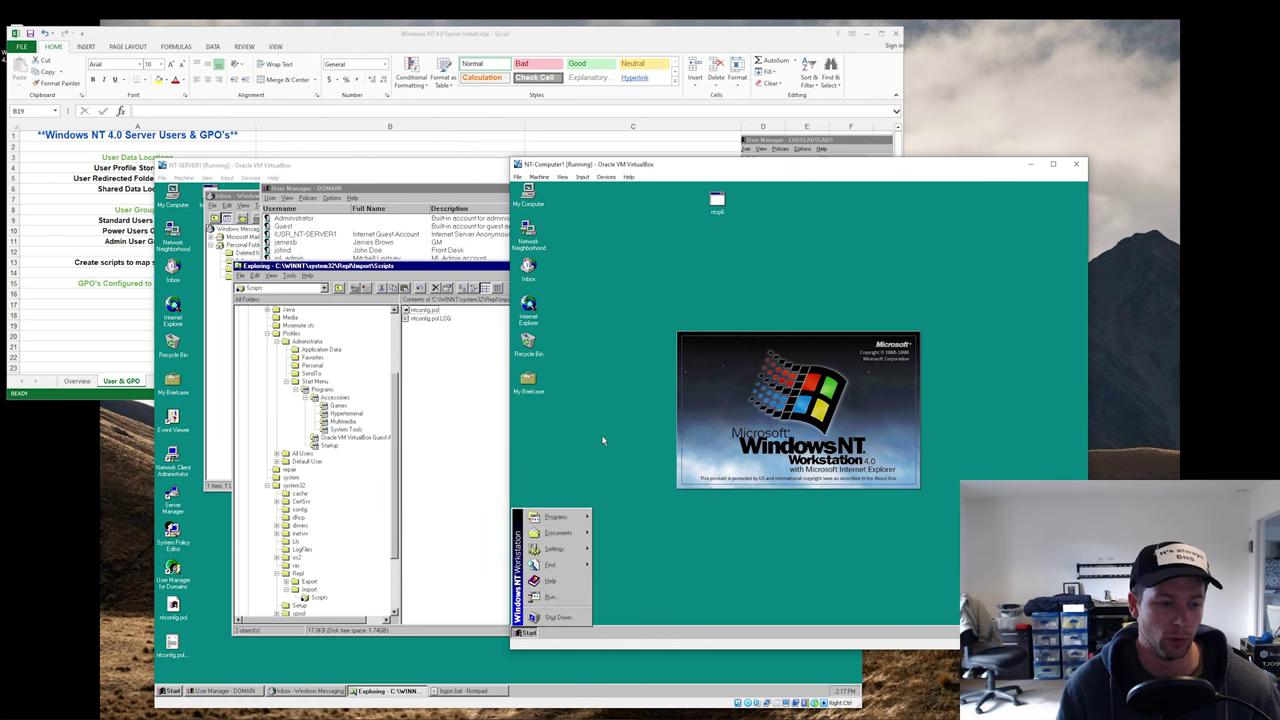
{"action": "left_click", "coordinate": [546, 205]}
{"action": "mouse_move", "coordinate": [558, 168]}
{"action": "left_mouse_down"}
{"action": "mouse_move", "coordinate": [598, 195]}
{"action": "mouse_move", "coordinate": [561, 174]}
{"action": "left_mouse_up"}
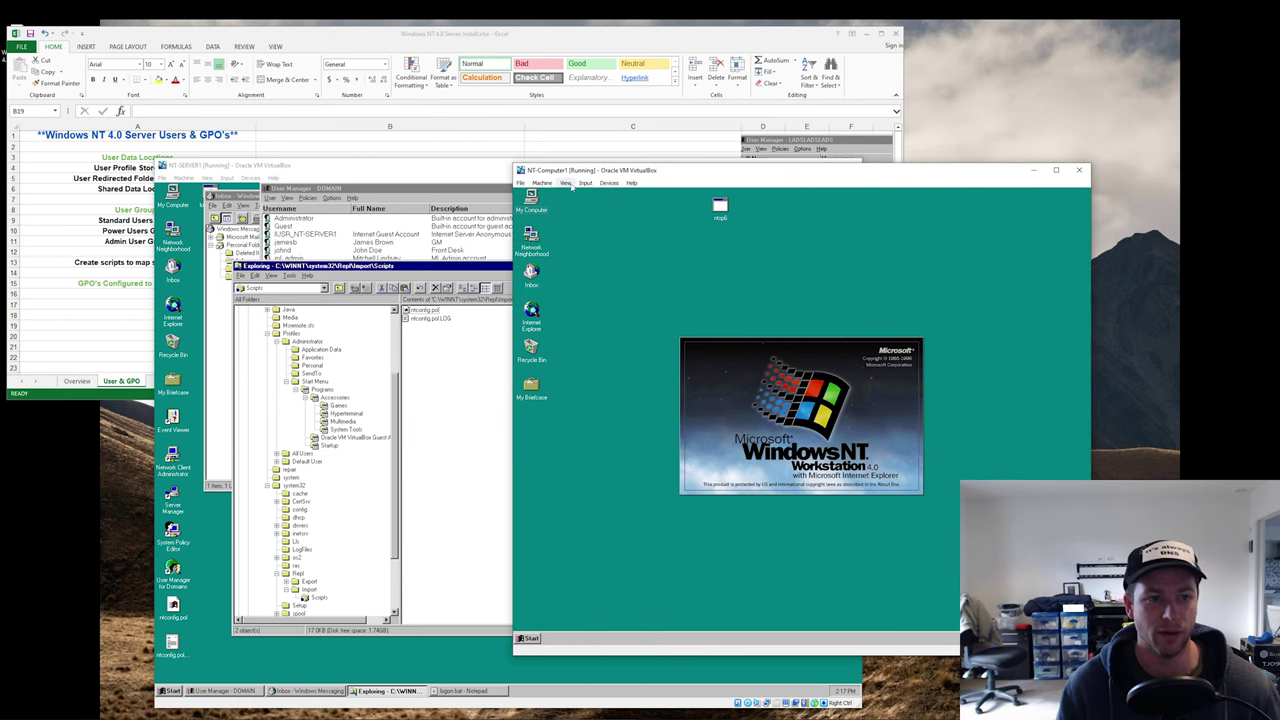
{"action": "left_click", "coordinate": [718, 203]}
{"action": "left_click_drag", "start_coordinate": [717, 203], "coordinate": [532, 350]}
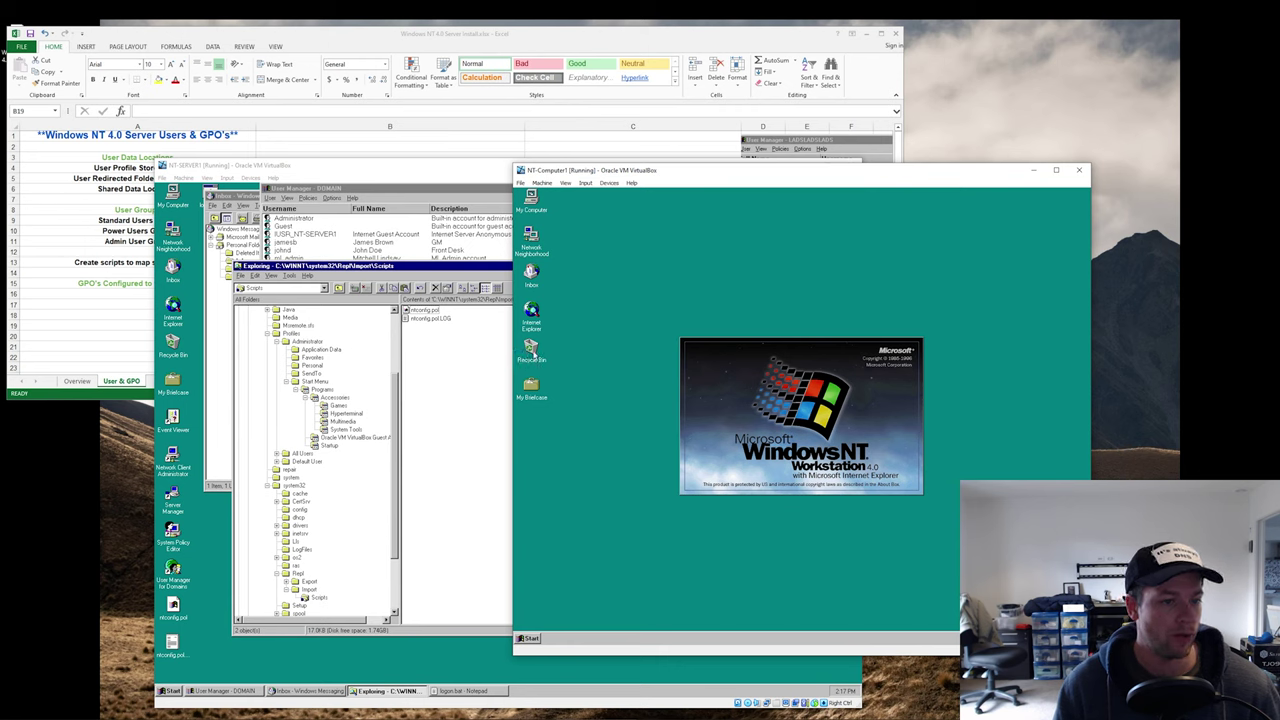
{"action": "left_click", "coordinate": [528, 638]}
{"action": "mouse_move", "coordinate": [560, 570]}
{"action": "left_click", "coordinate": [620, 553]}
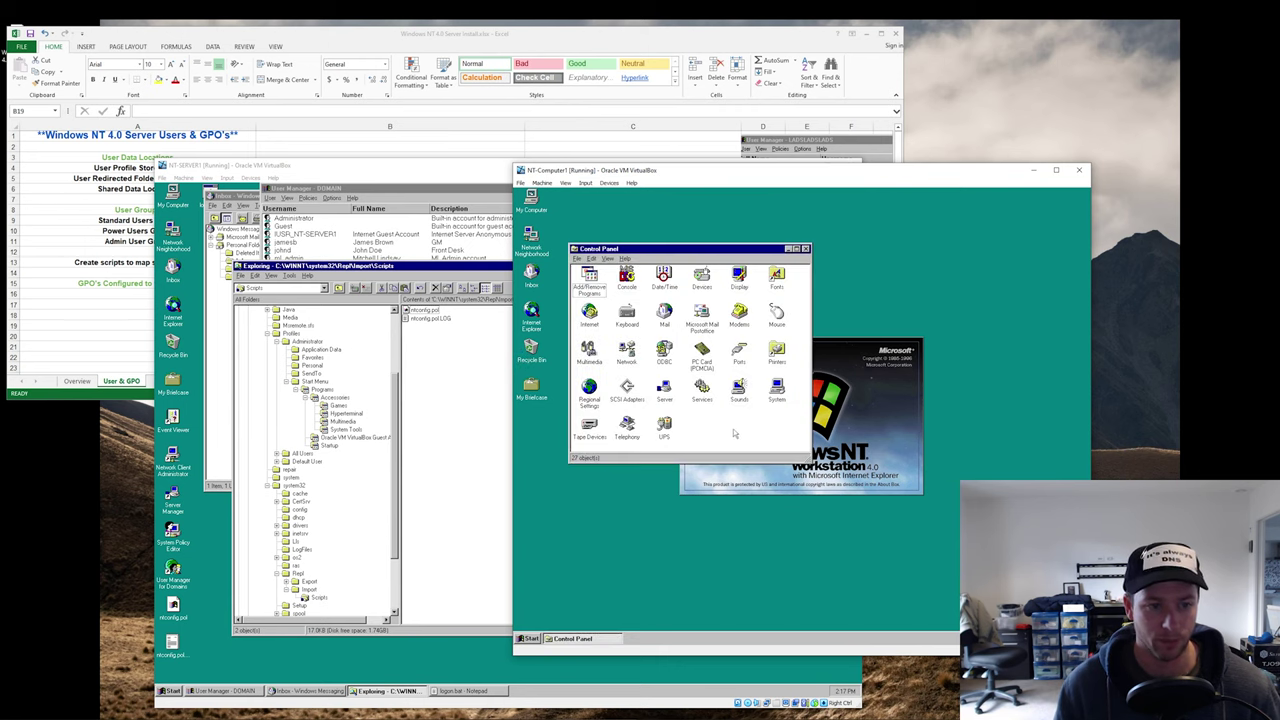
From a cmd prompt, run ipconfig and ping nt-server1, then close the prompt
{"action": "left_click", "coordinate": [555, 605]}
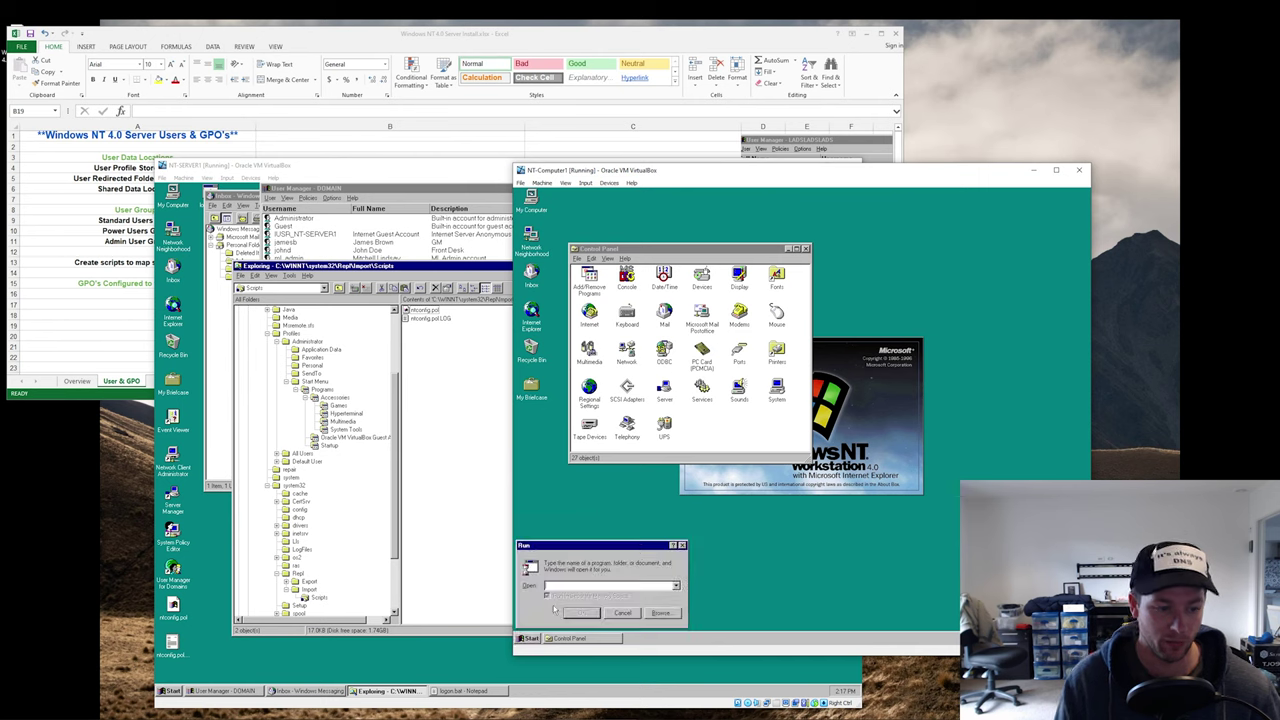
{"action": "key", "text": "Return"}
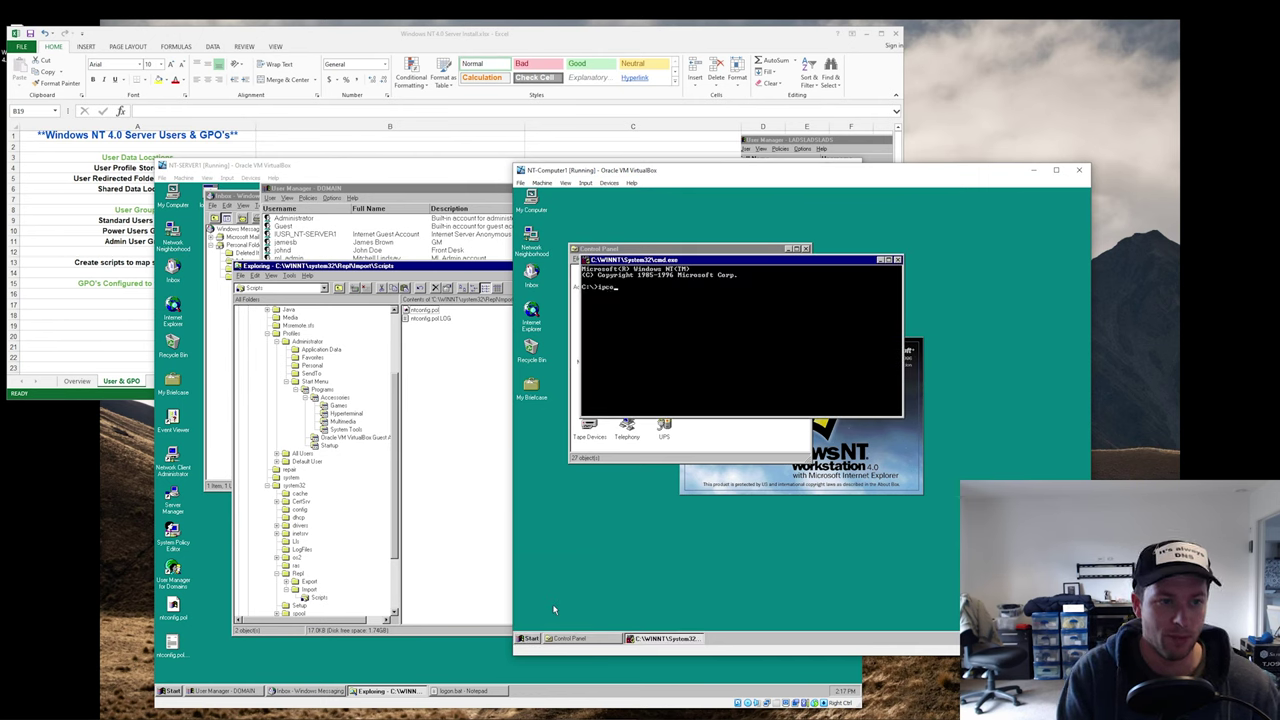
{"action": "type", "text": "ipconfig"}
{"action": "key", "text": "Return"}
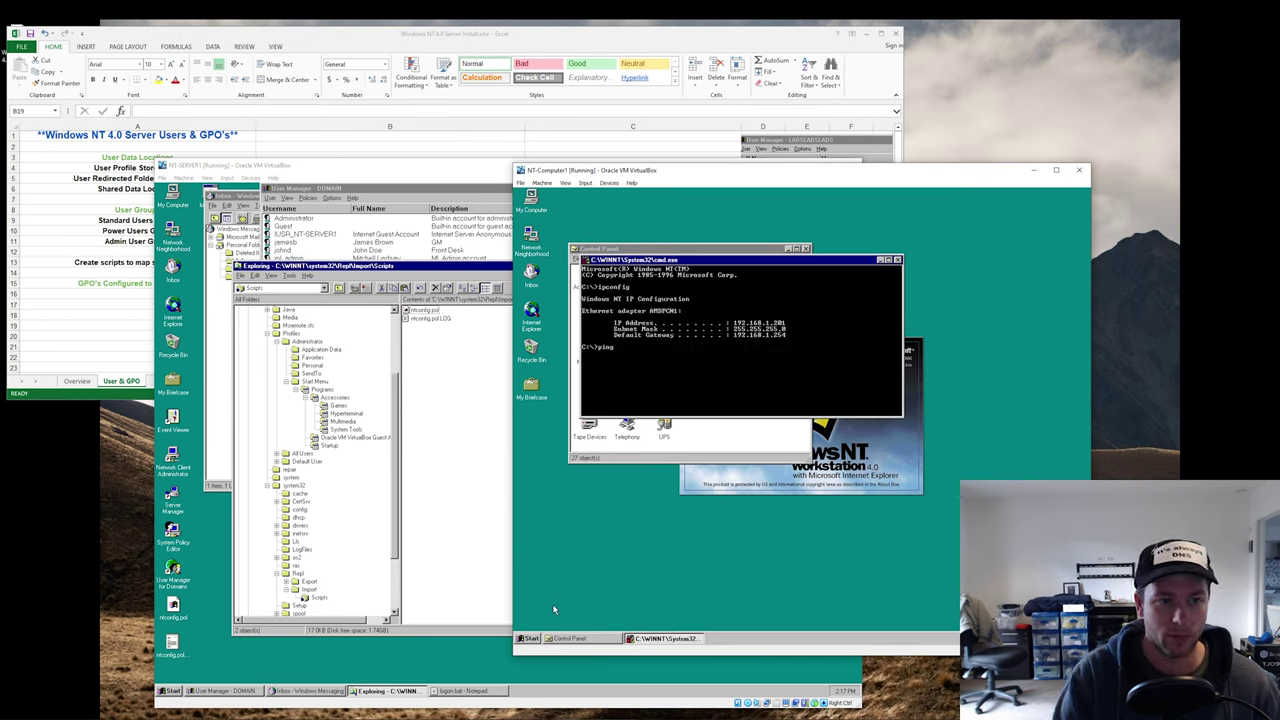
{"action": "type", "text": "ping nt-serv"}
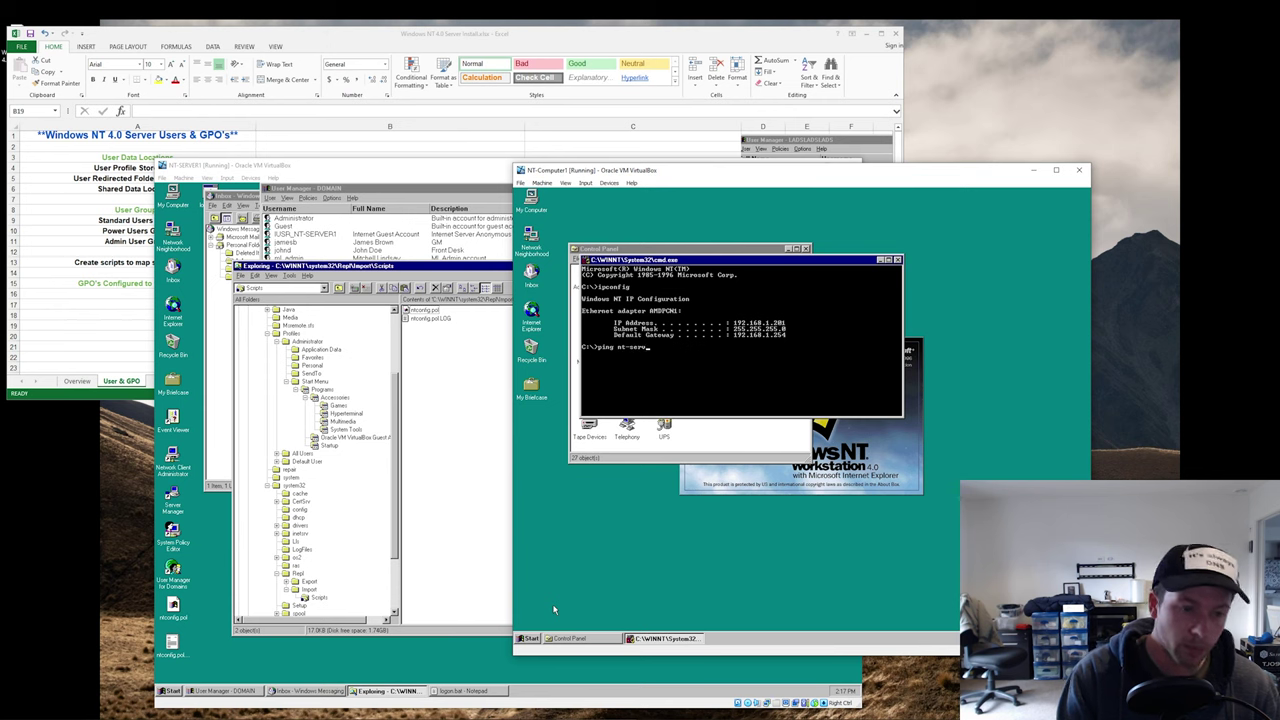
{"action": "type", "text": "er1"}
{"action": "key", "text": "Return"}
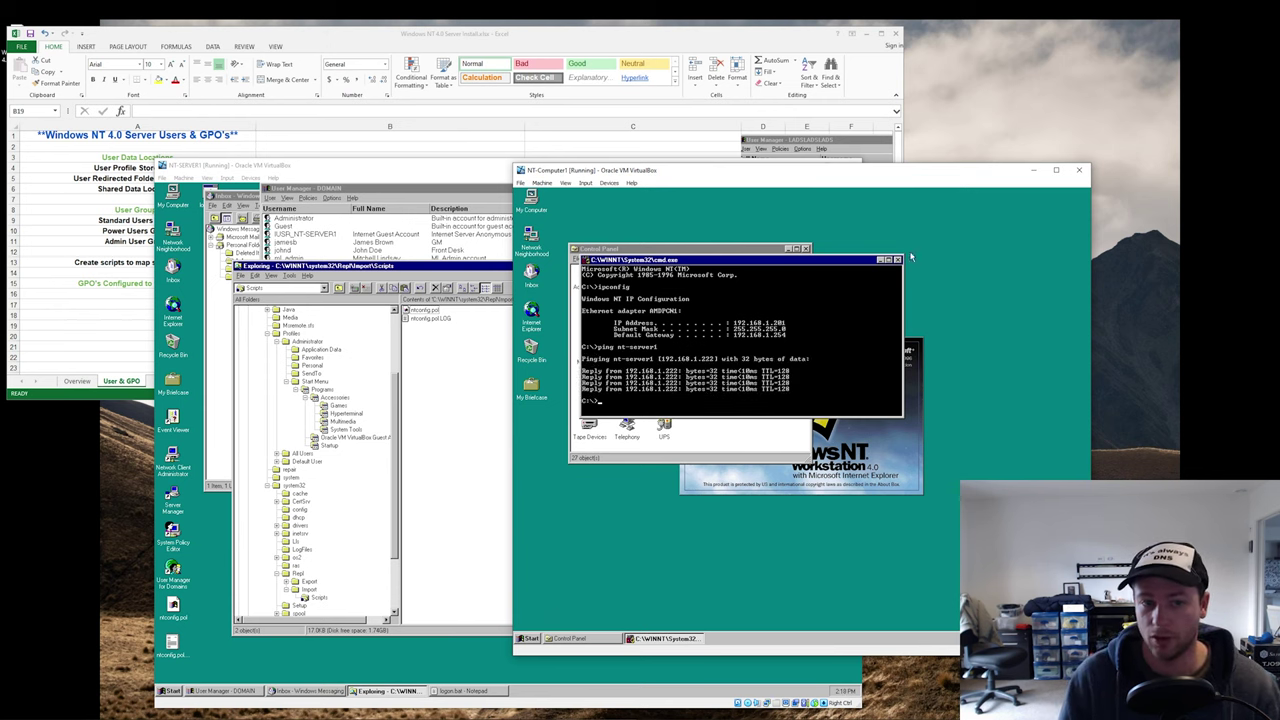
{"action": "left_click", "coordinate": [898, 260]}
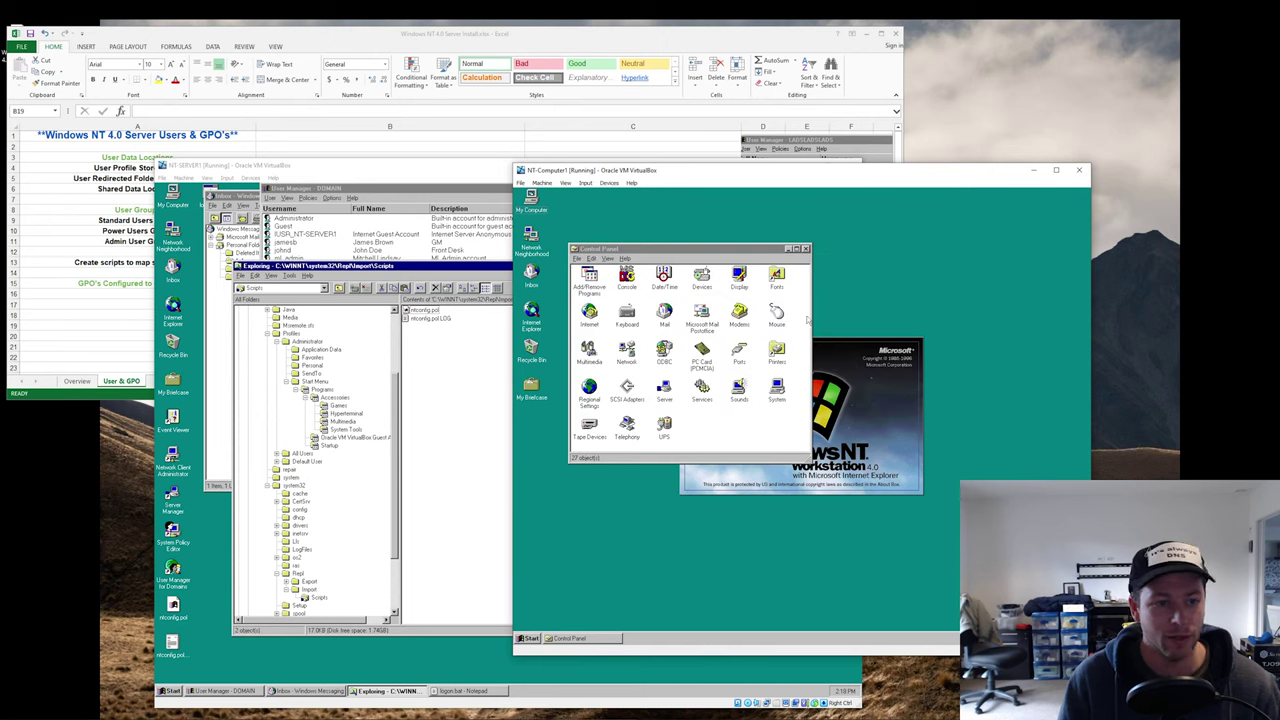
In Network Identification, make PC1 a member of domain DOMAIN with Create a Computer Account ticked
{"action": "left_click", "coordinate": [754, 424]}
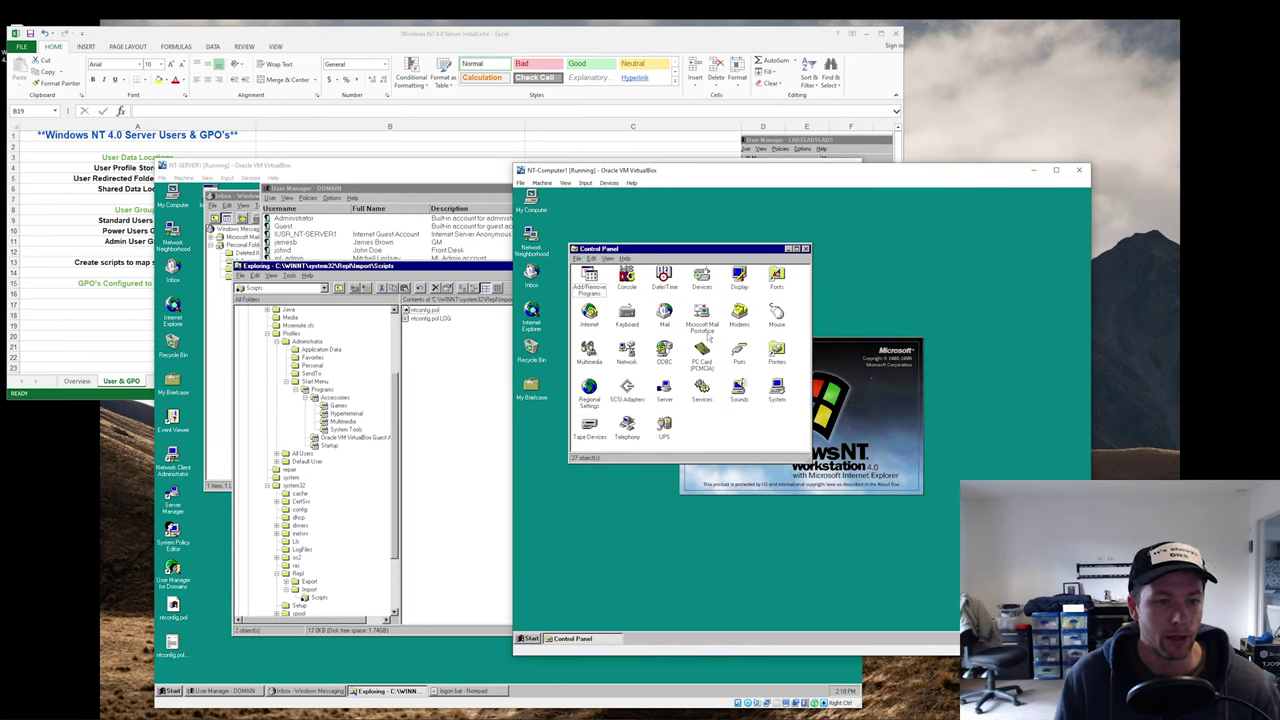
{"action": "double_click", "coordinate": [637, 355]}
{"action": "left_click", "coordinate": [726, 341]}
{"action": "left_click", "coordinate": [622, 344]}
{"action": "key", "text": "Tab"}
{"action": "left_click", "coordinate": [682, 364]}
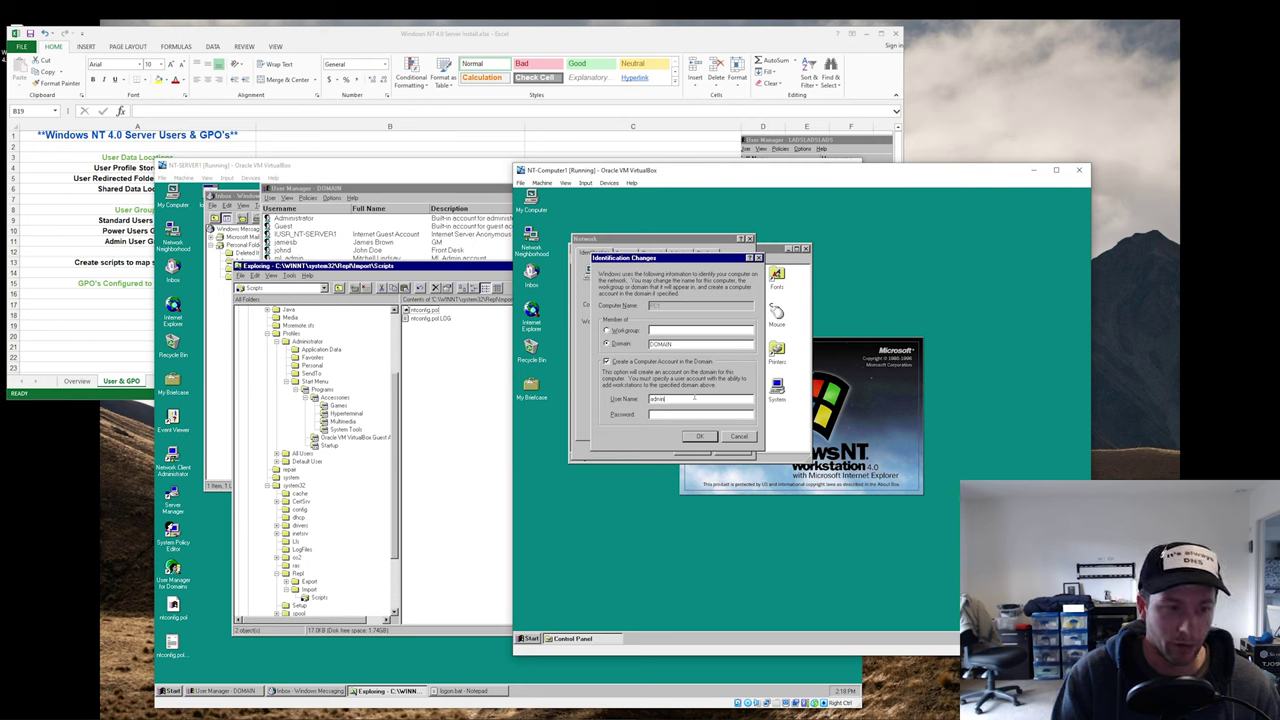
Enter the administrator name and password to join DOMAIN, accept the welcome, and close Network settings
{"action": "left_click_drag", "start_coordinate": [694, 398], "coordinate": [602, 403]}
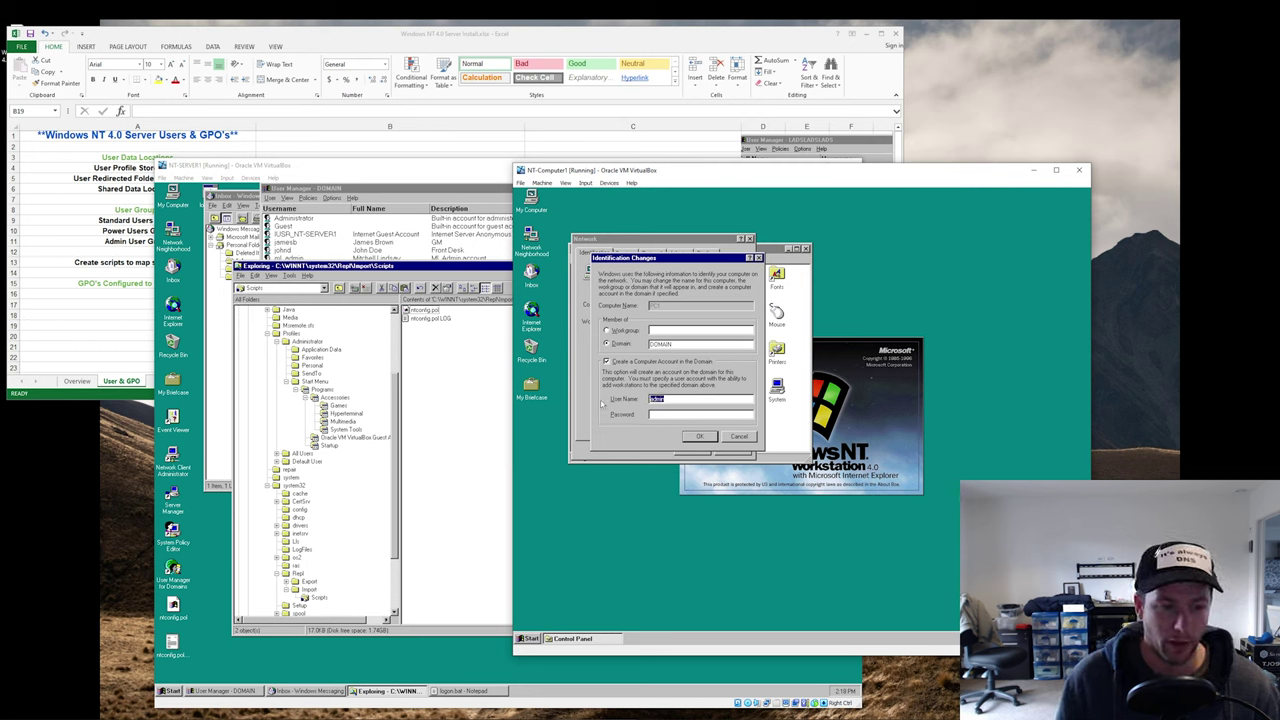
{"action": "type", "text": "a"}
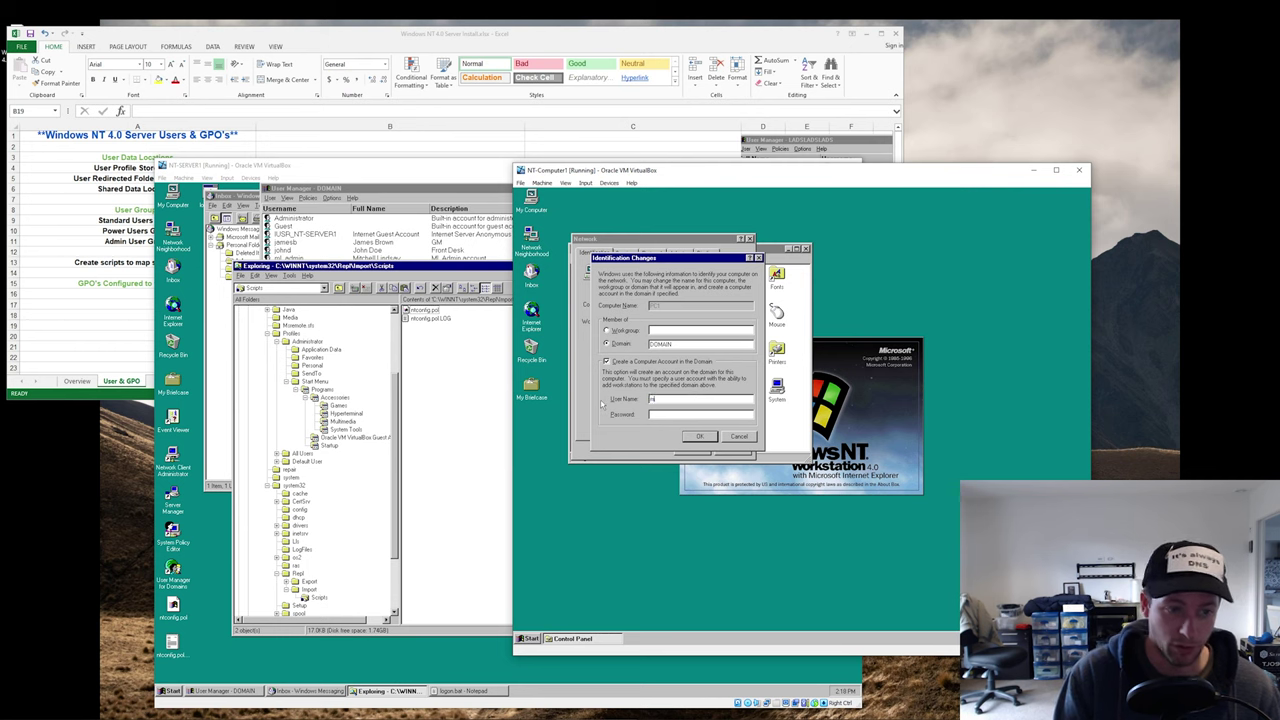
{"action": "type", "text": "dministrator"}
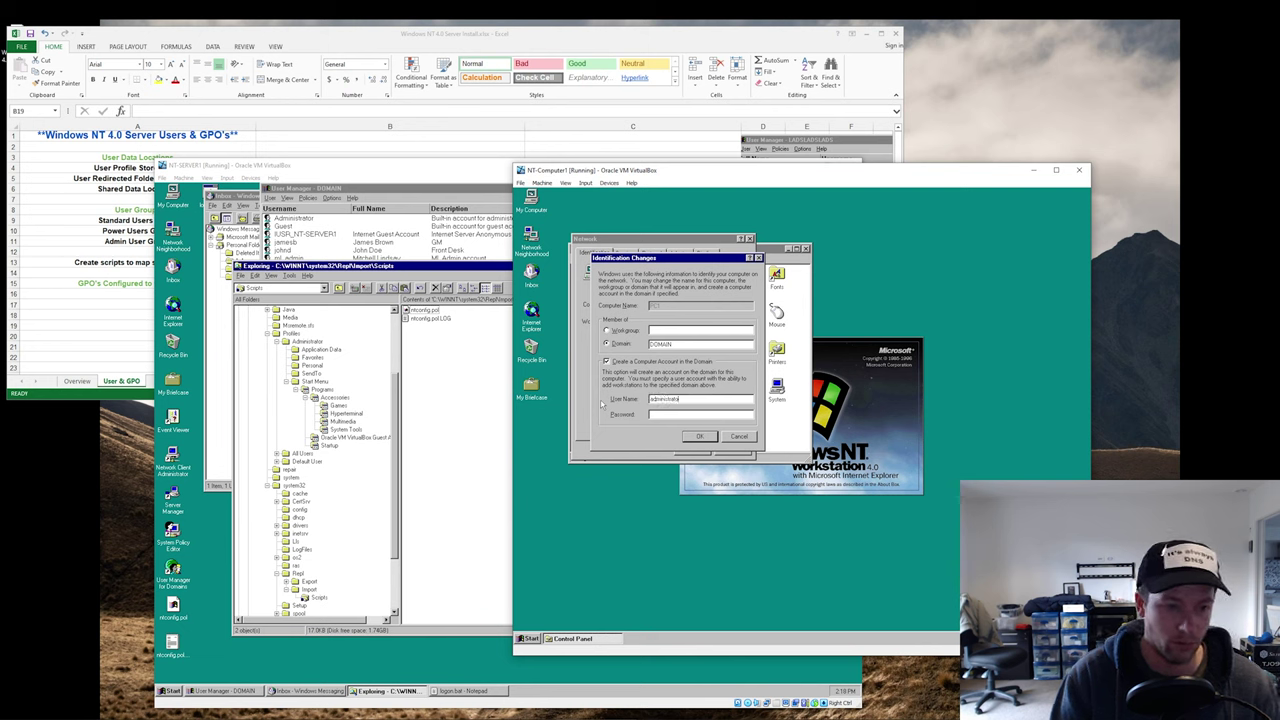
{"action": "type", "text": "********"}
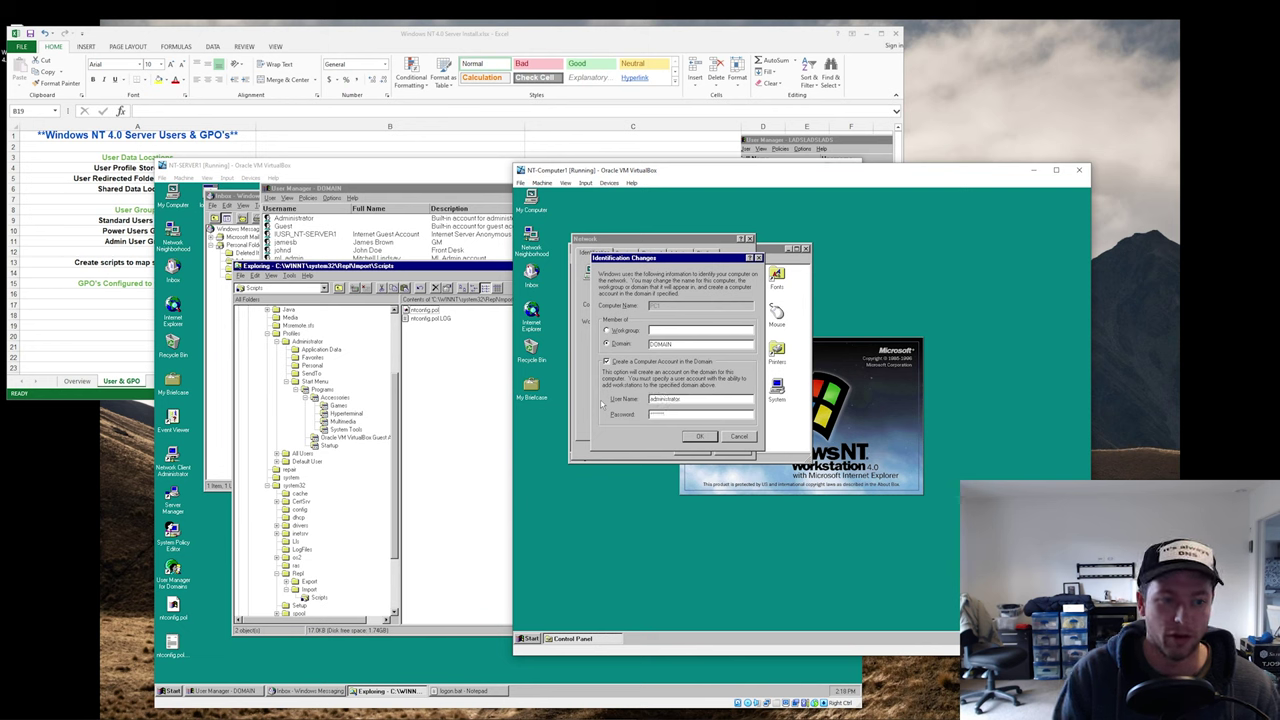
{"action": "key", "text": "Return"}
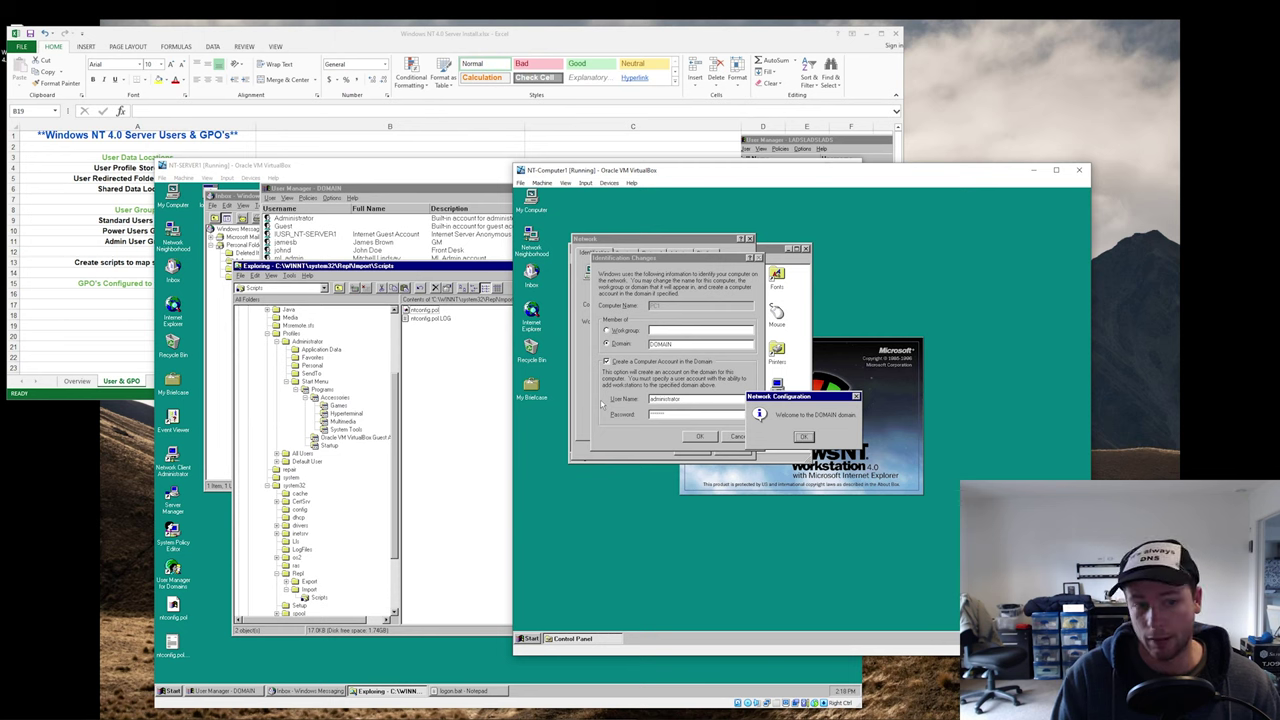
{"action": "key", "text": "Return"}
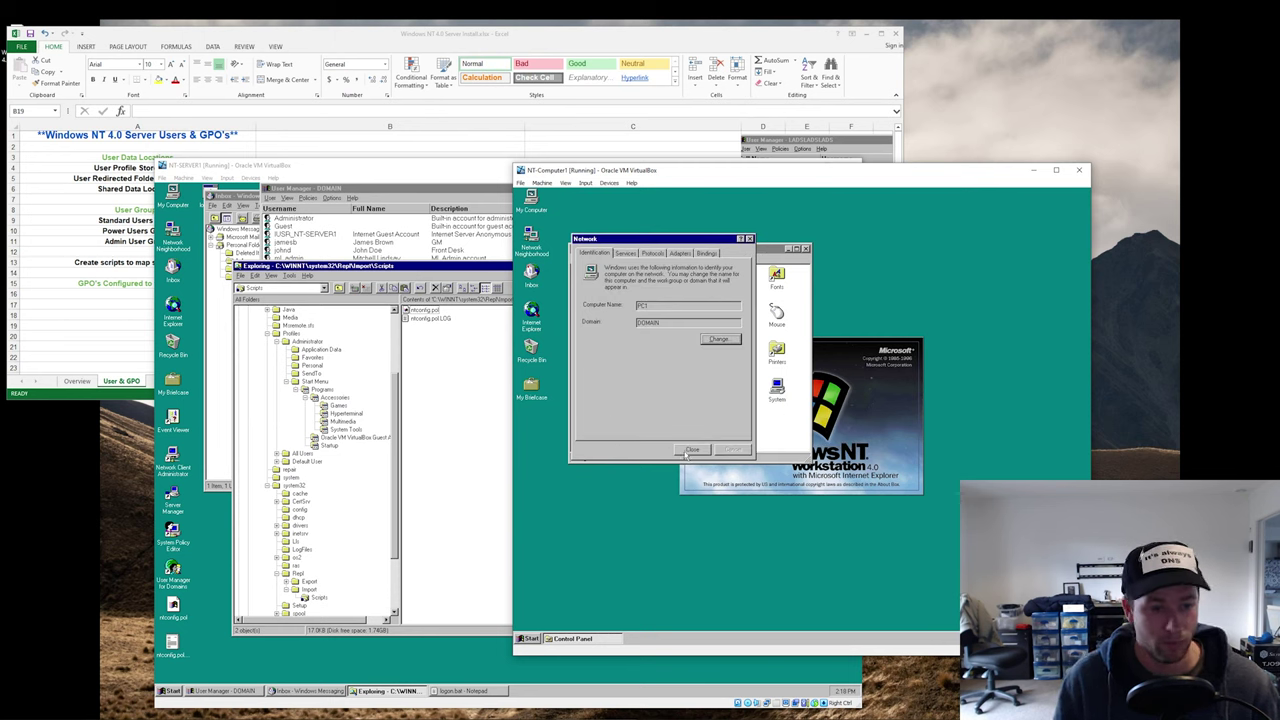
{"action": "left_click", "coordinate": [690, 450]}
{"action": "left_click", "coordinate": [783, 437]}
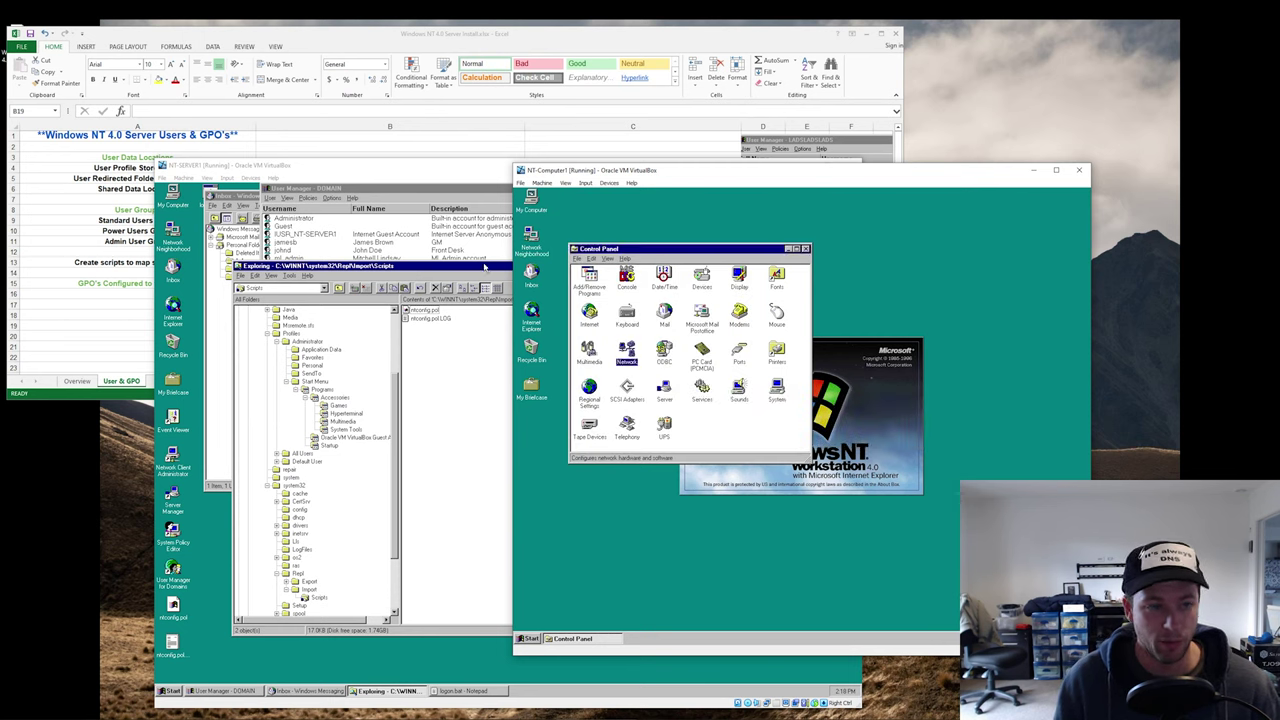
{"action": "left_click", "coordinate": [322, 176]}
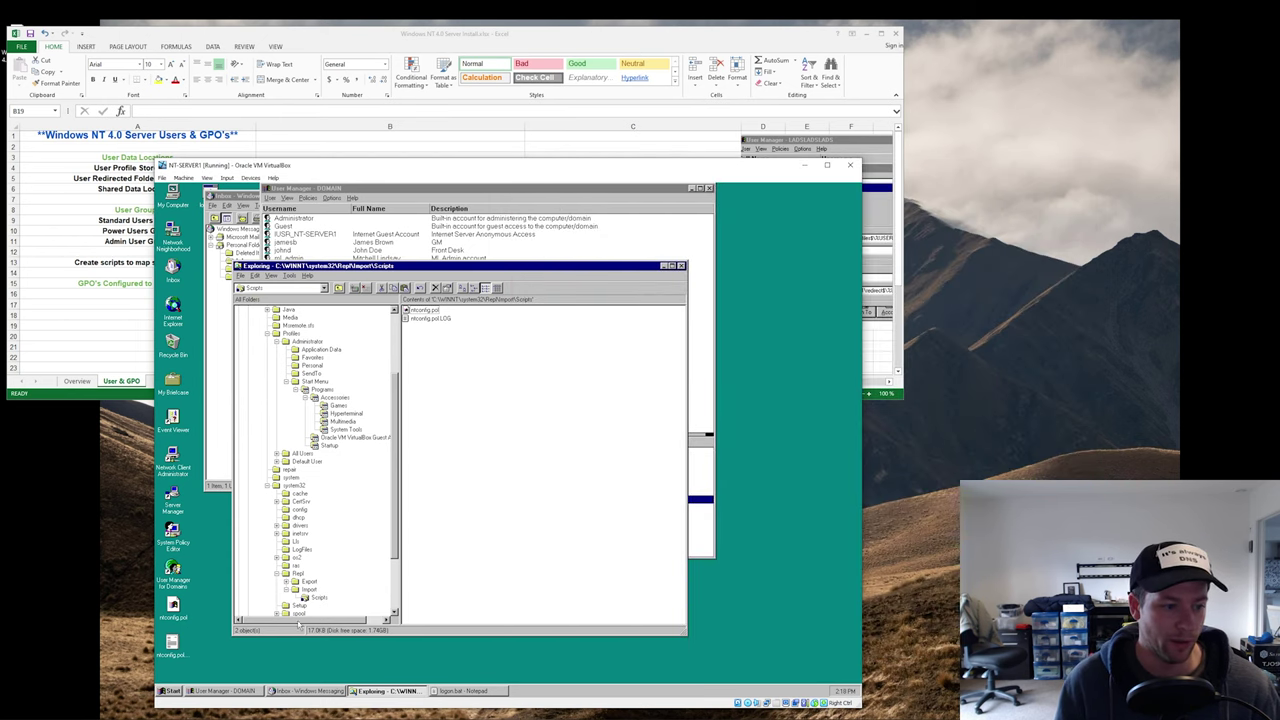
Open Server Manager, enlarge its window and select PC1 in the domain computer list
{"action": "left_click", "coordinate": [243, 693]}
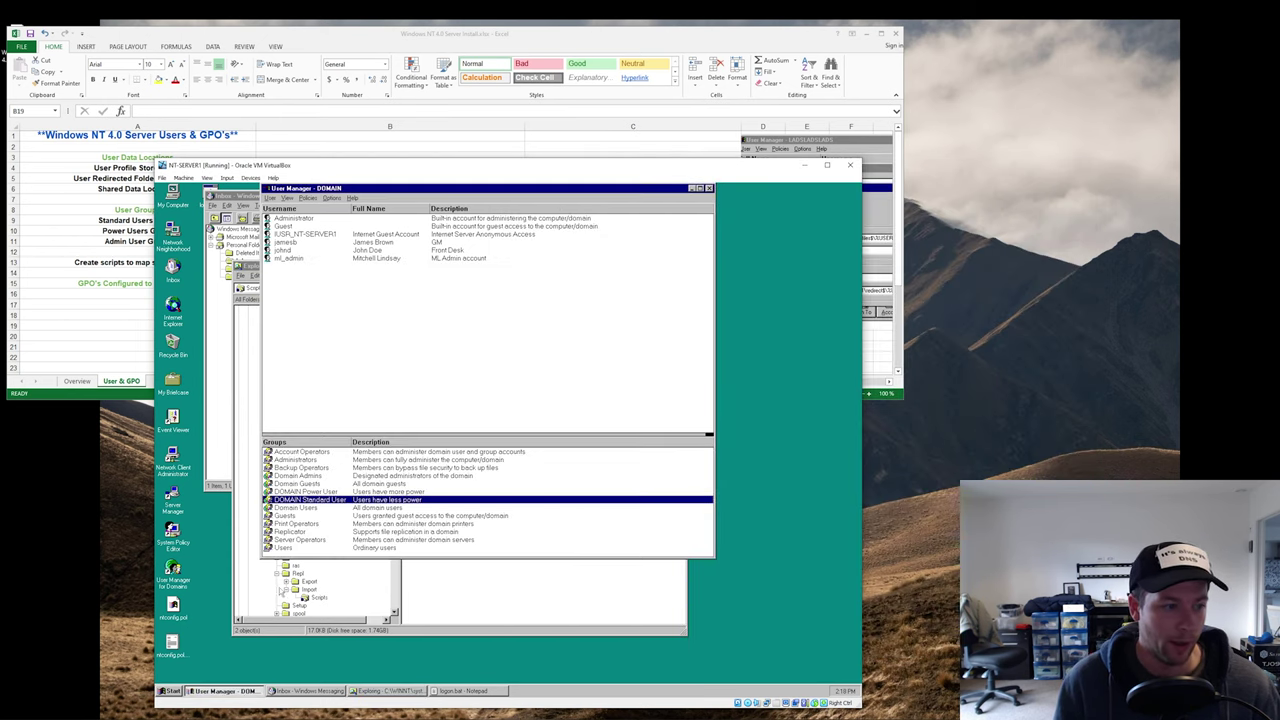
{"action": "left_click", "coordinate": [173, 508]}
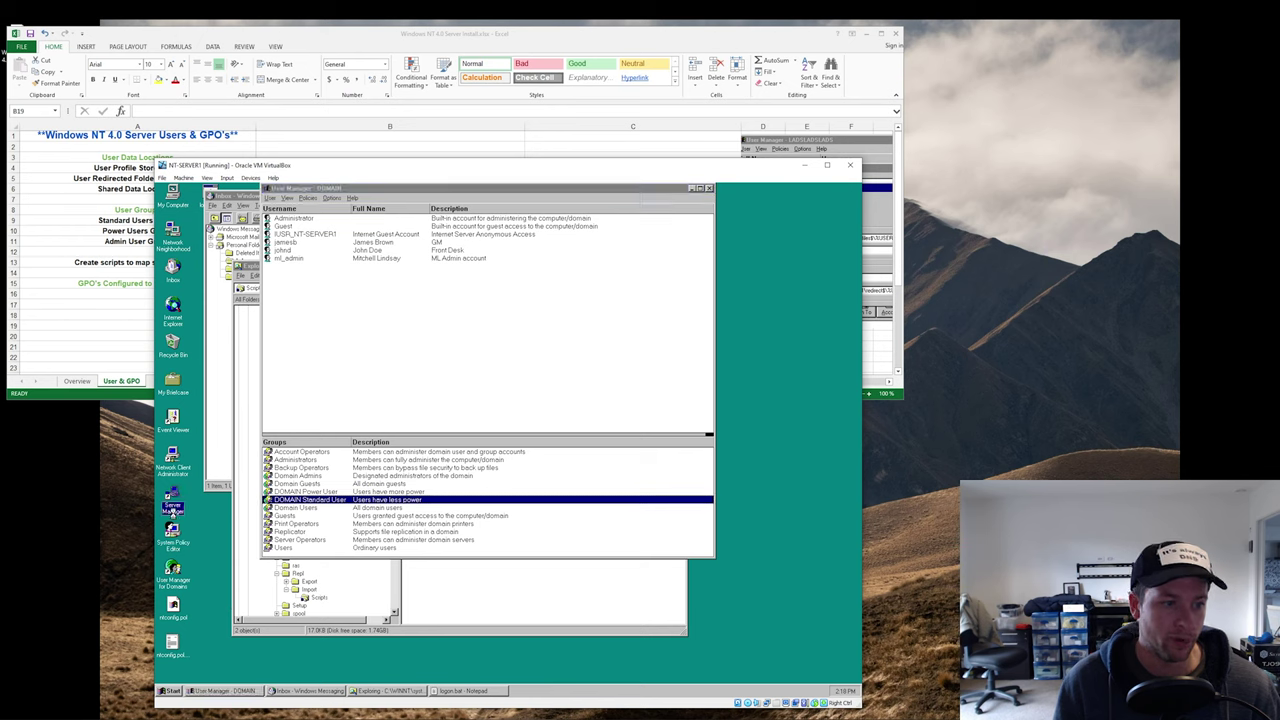
{"action": "double_click", "coordinate": [173, 508]}
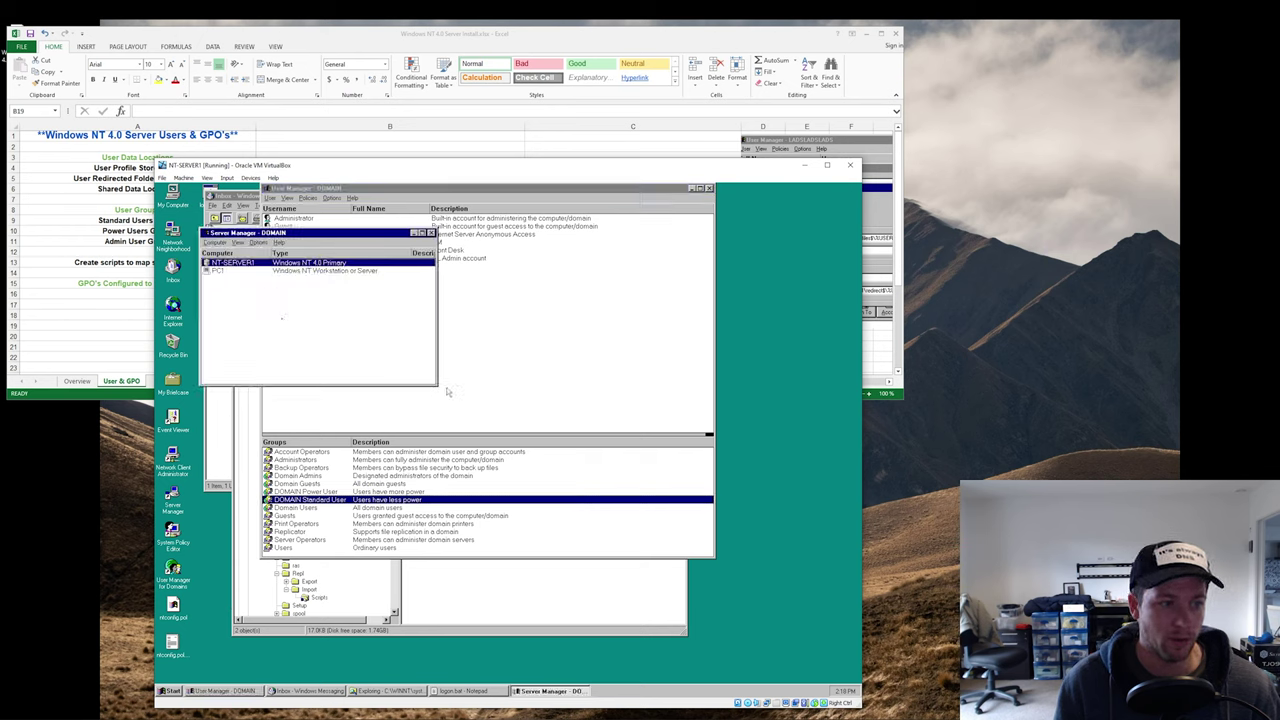
{"action": "left_click_drag", "start_coordinate": [437, 384], "coordinate": [636, 424]}
{"action": "left_click", "coordinate": [229, 272]}
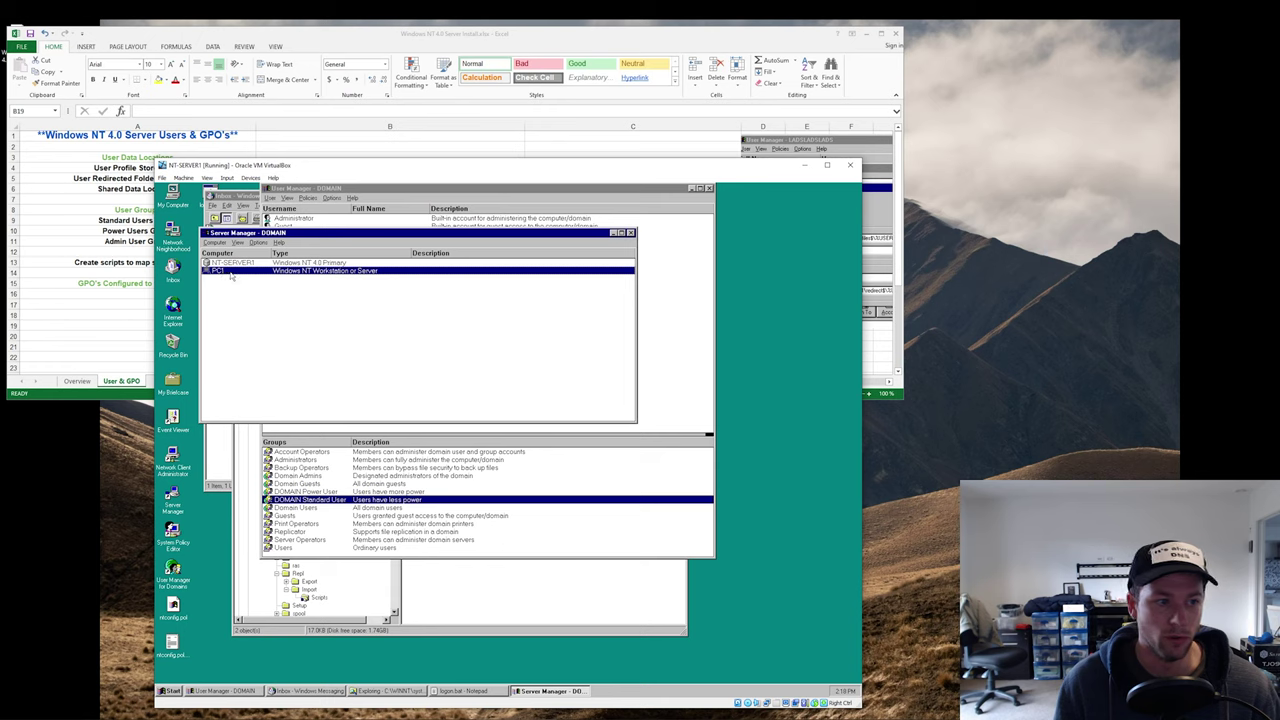
{"action": "left_click", "coordinate": [238, 243]}
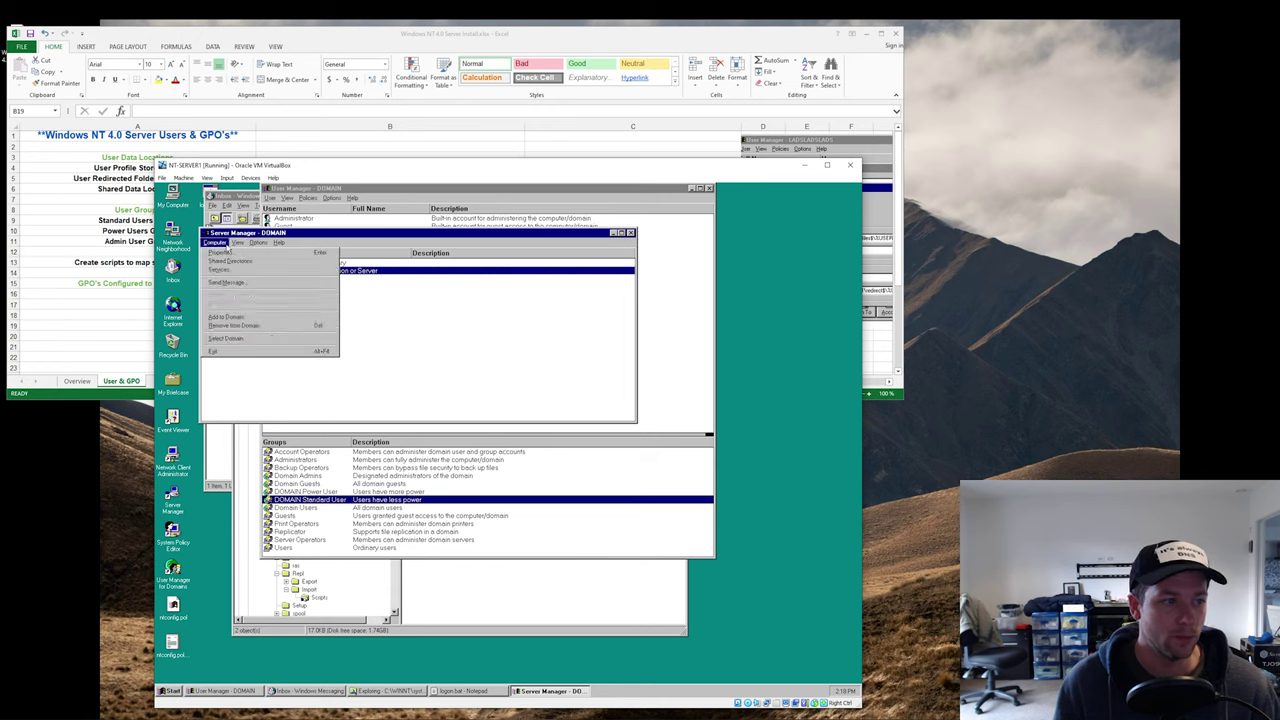
{"action": "mouse_move", "coordinate": [258, 243]}
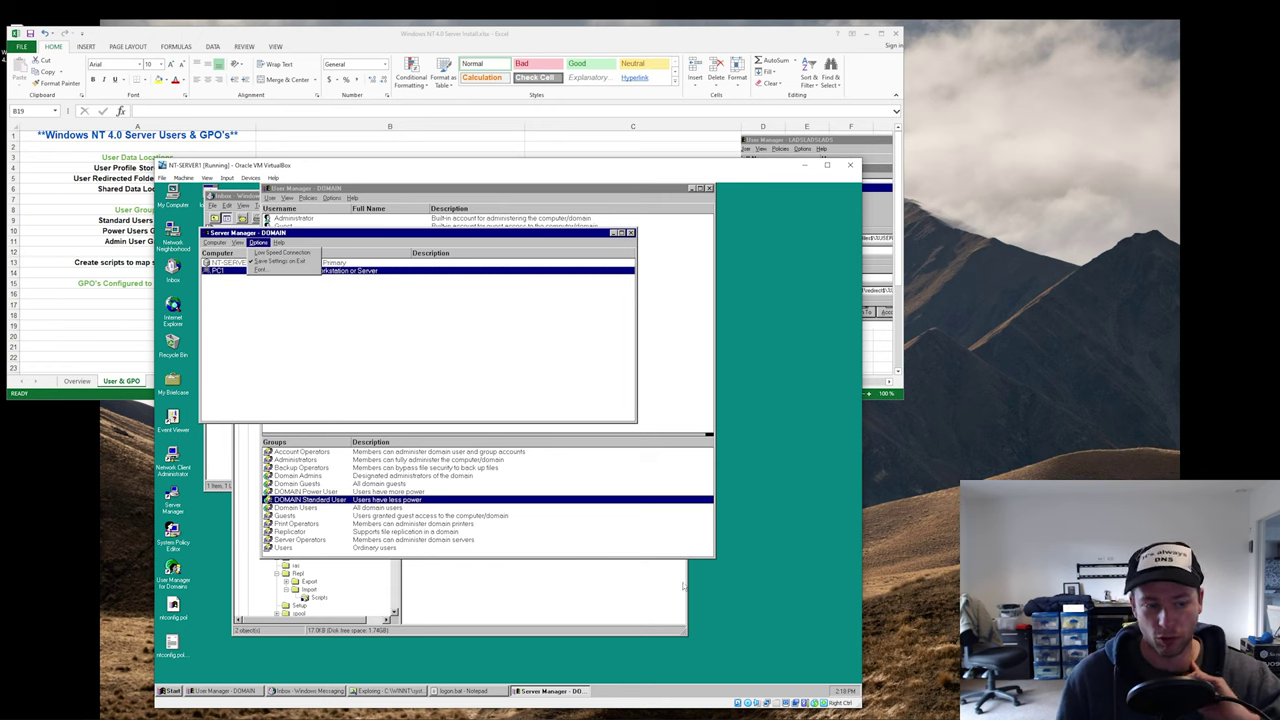
{"action": "left_click_drag", "start_coordinate": [595, 172], "coordinate": [508, 152]}
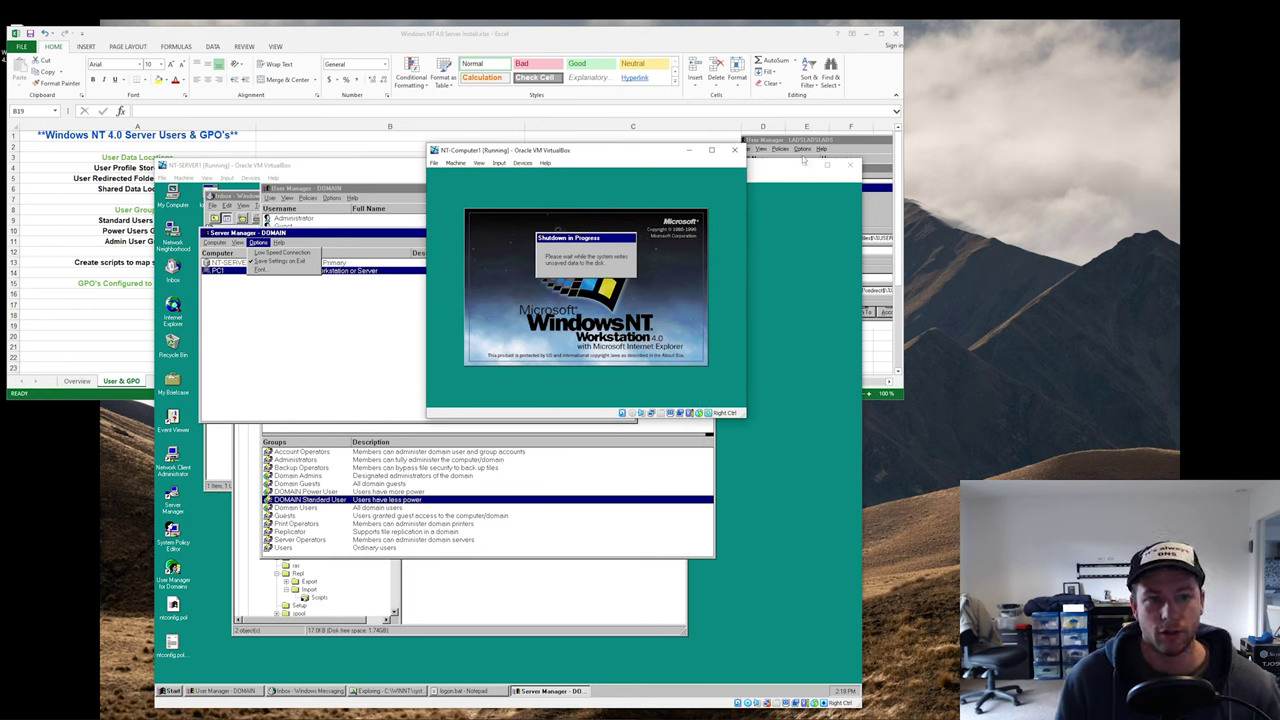
Log PC1 on to DOMAIN via Ctrl+Alt+Del and dismiss the welcome tips
{"action": "left_click", "coordinate": [805, 168]}
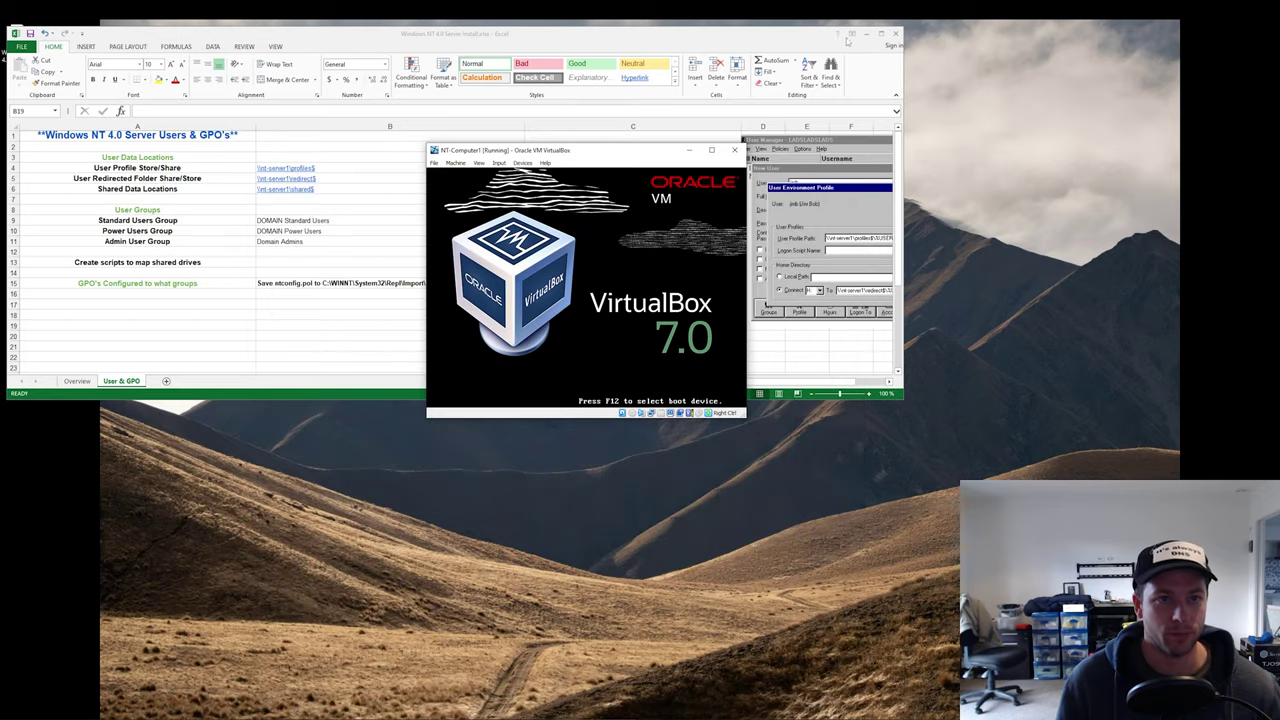
{"action": "left_click", "coordinate": [865, 34]}
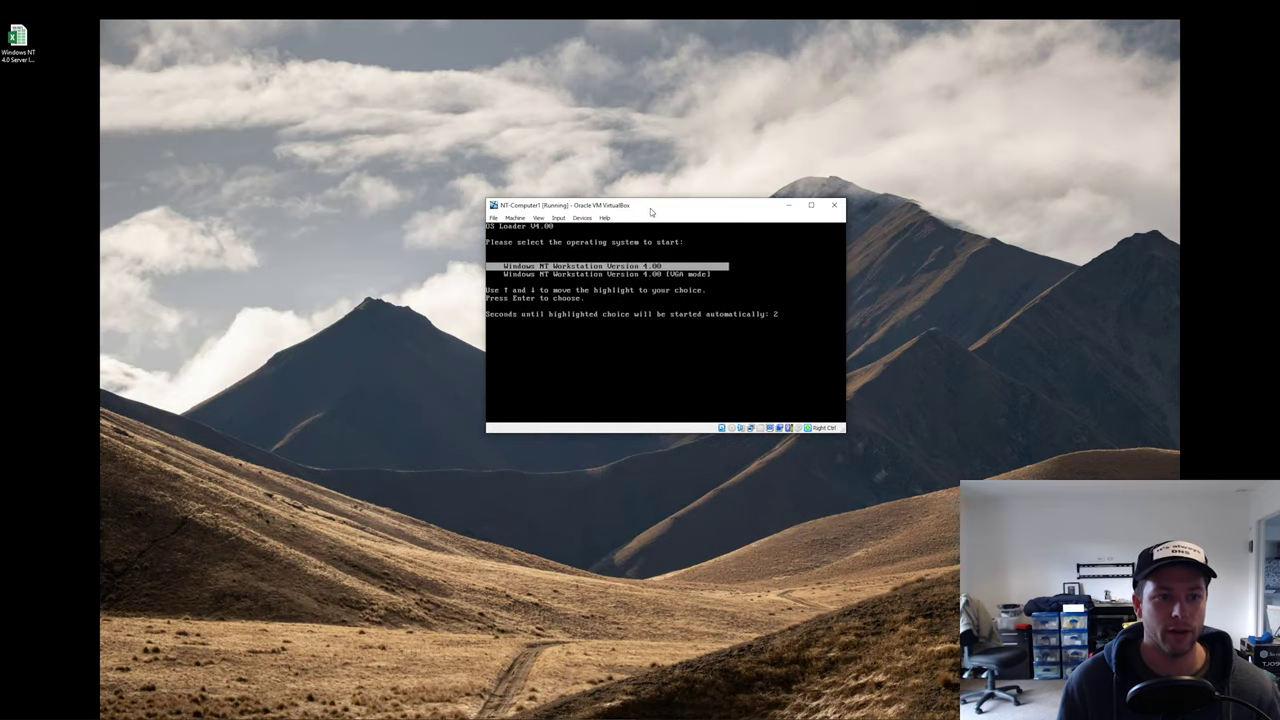
{"action": "left_click", "coordinate": [647, 374]}
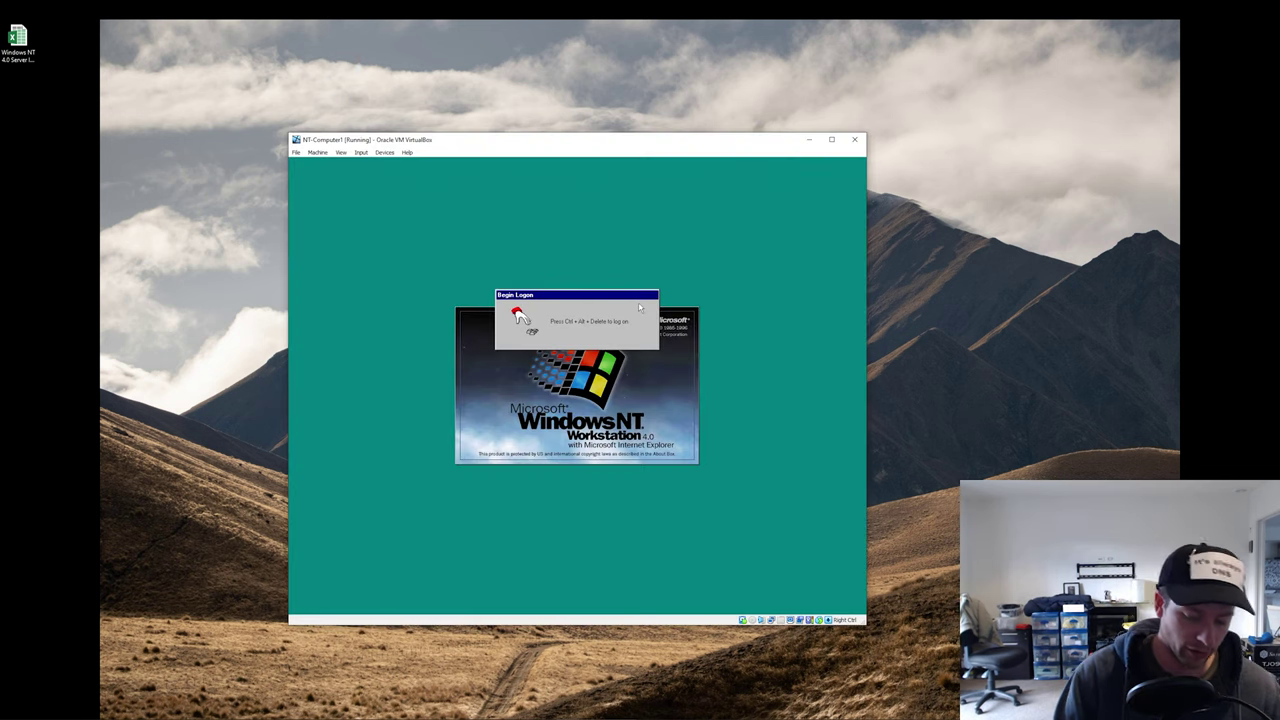
{"action": "key", "text": "ctrl+alt+Delete"}
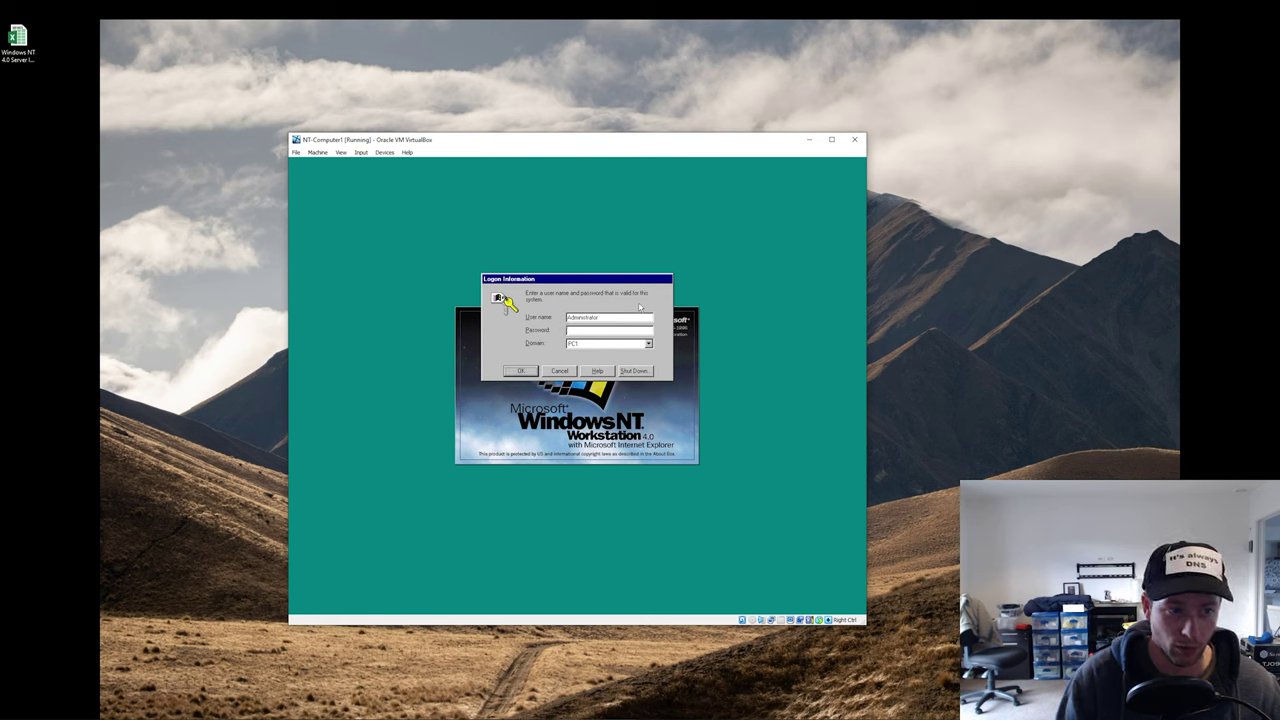
{"action": "left_click", "coordinate": [632, 345]}
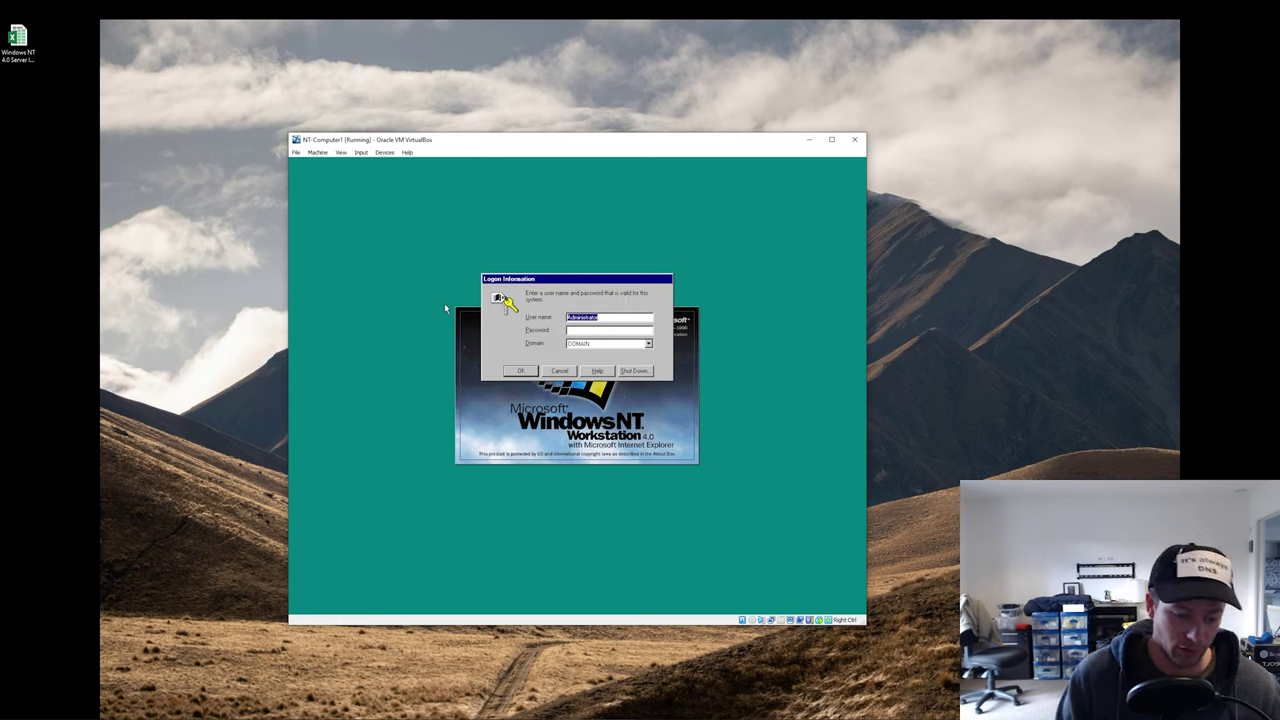
{"action": "type", "text": "h"}
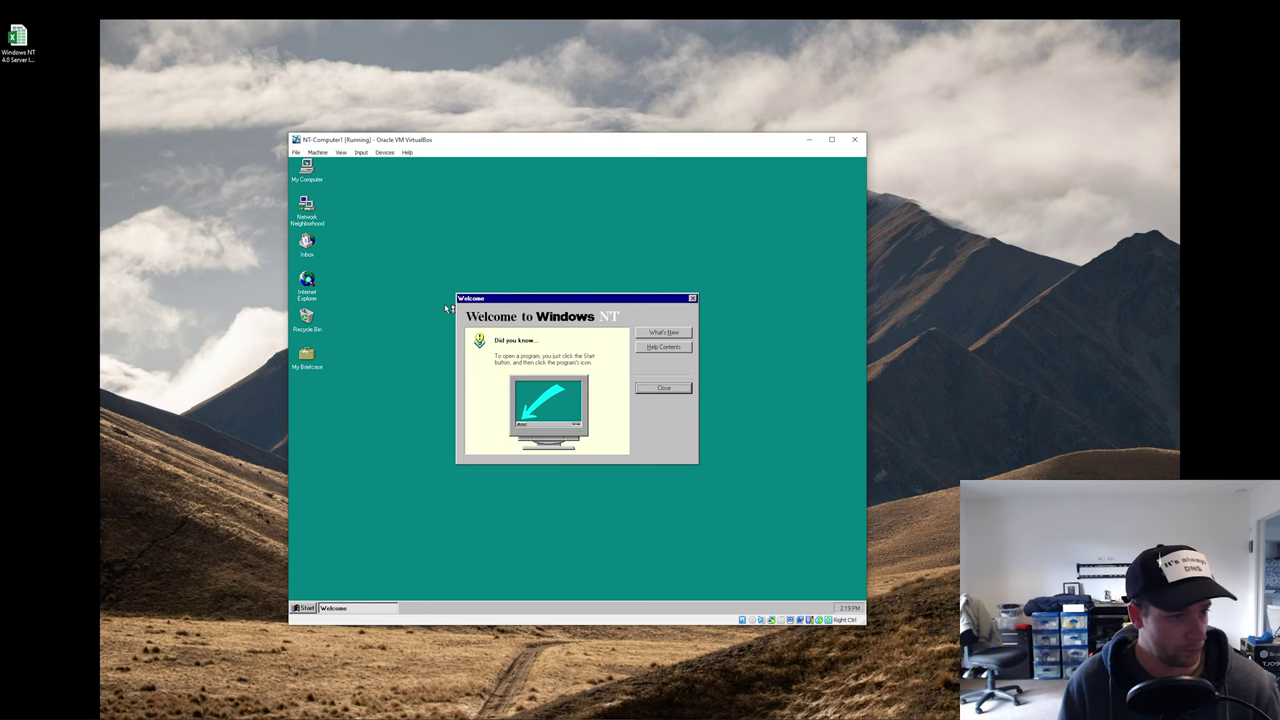
{"action": "left_click", "coordinate": [667, 389]}
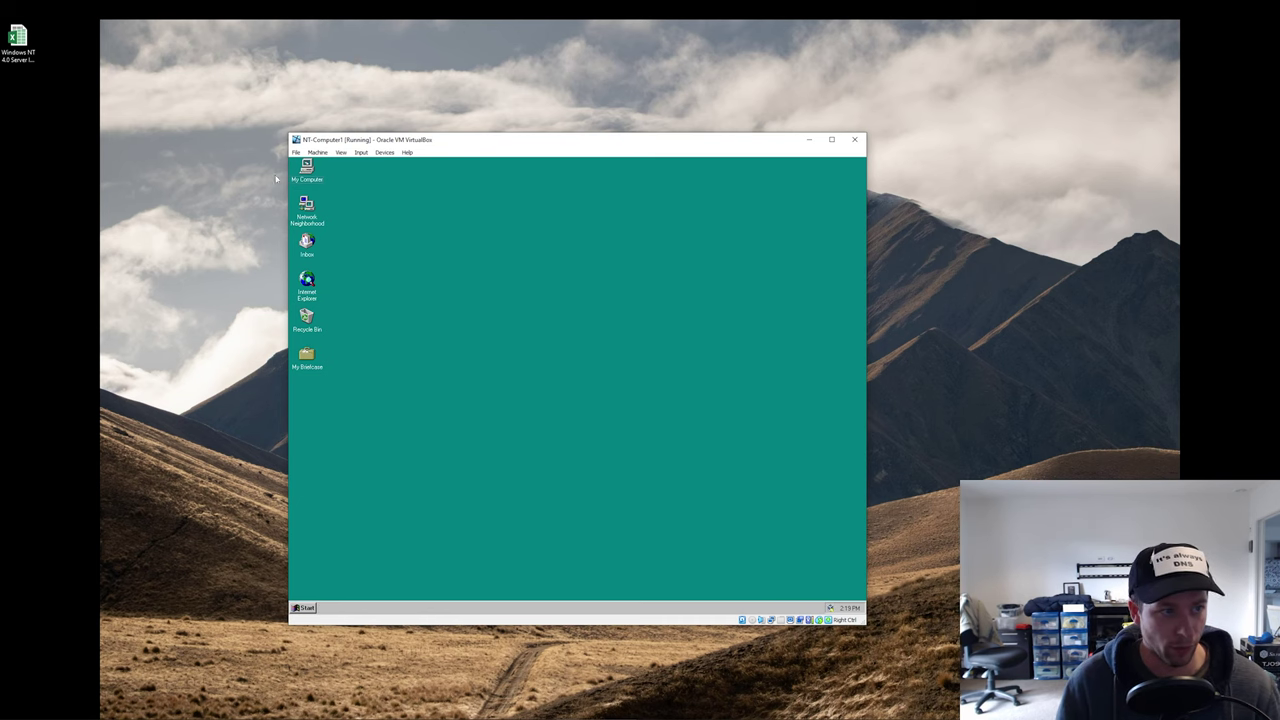
Log off PC1 using Shut Down's 'log on as a different user' option
{"action": "double_click", "coordinate": [305, 182]}
{"action": "left_click", "coordinate": [510, 185]}
{"action": "left_click", "coordinate": [303, 608]}
{"action": "left_click", "coordinate": [360, 570]}
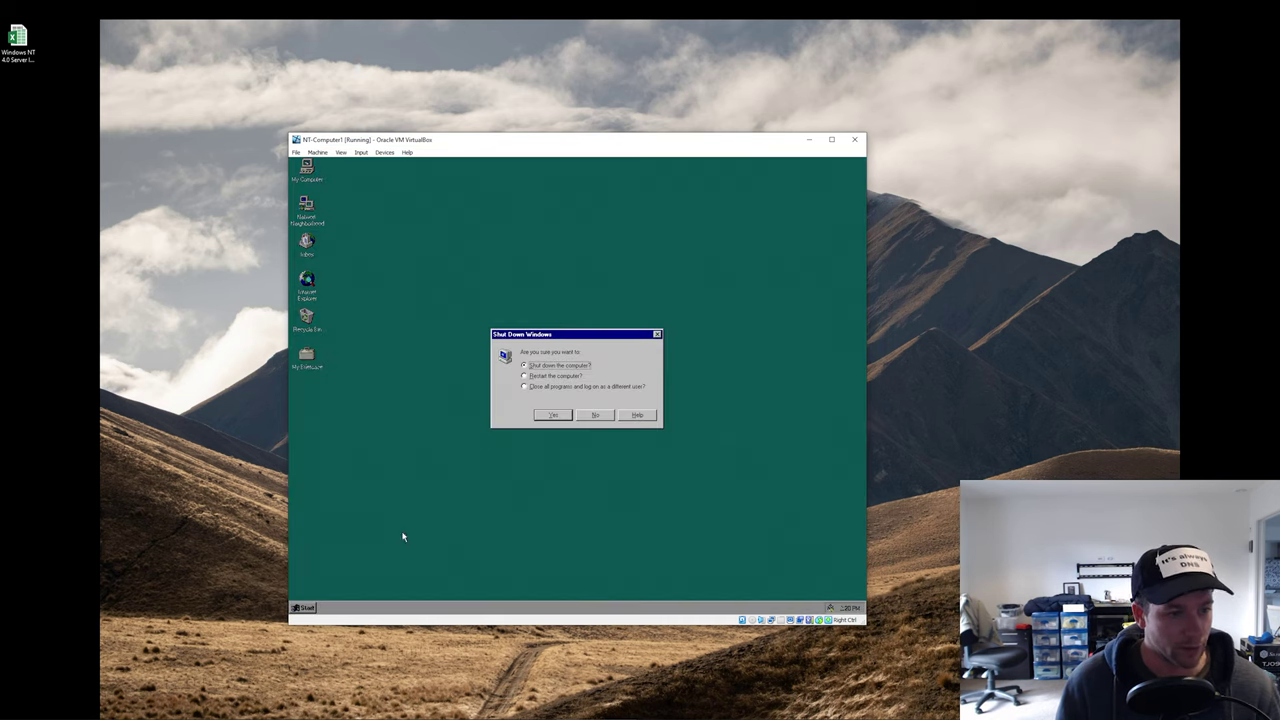
{"action": "left_click", "coordinate": [526, 387]}
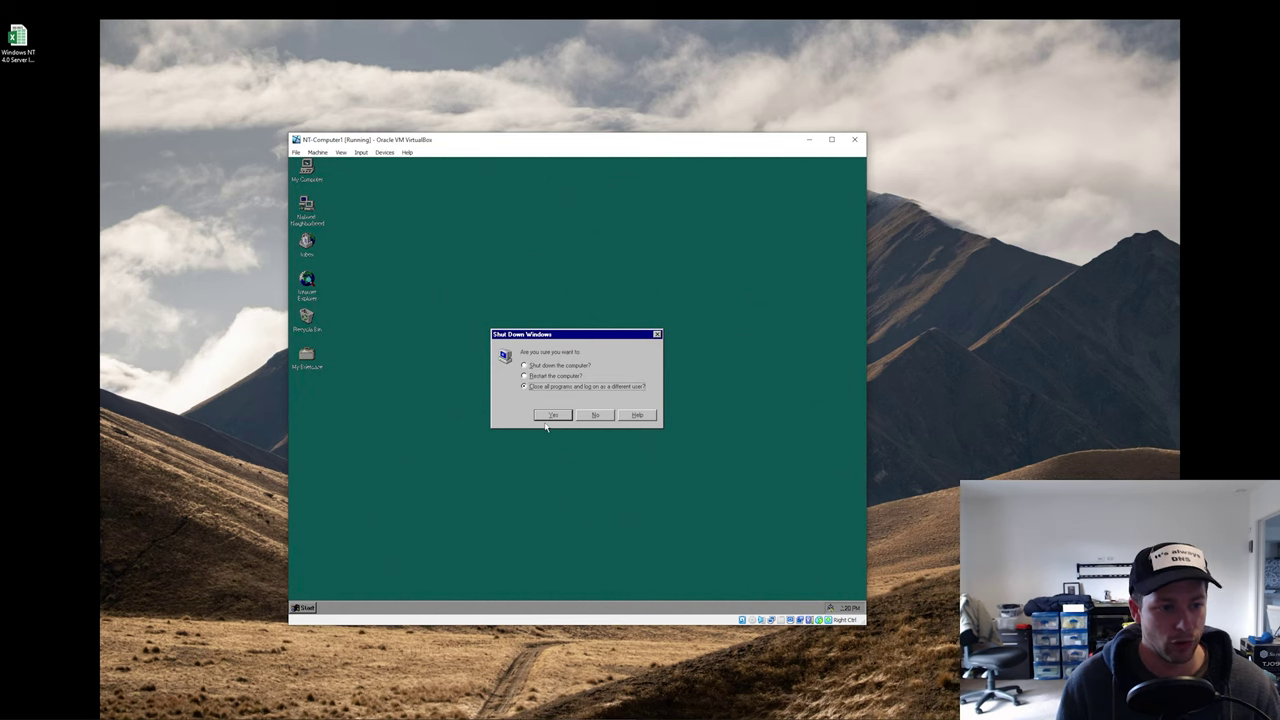
{"action": "left_click", "coordinate": [552, 415]}
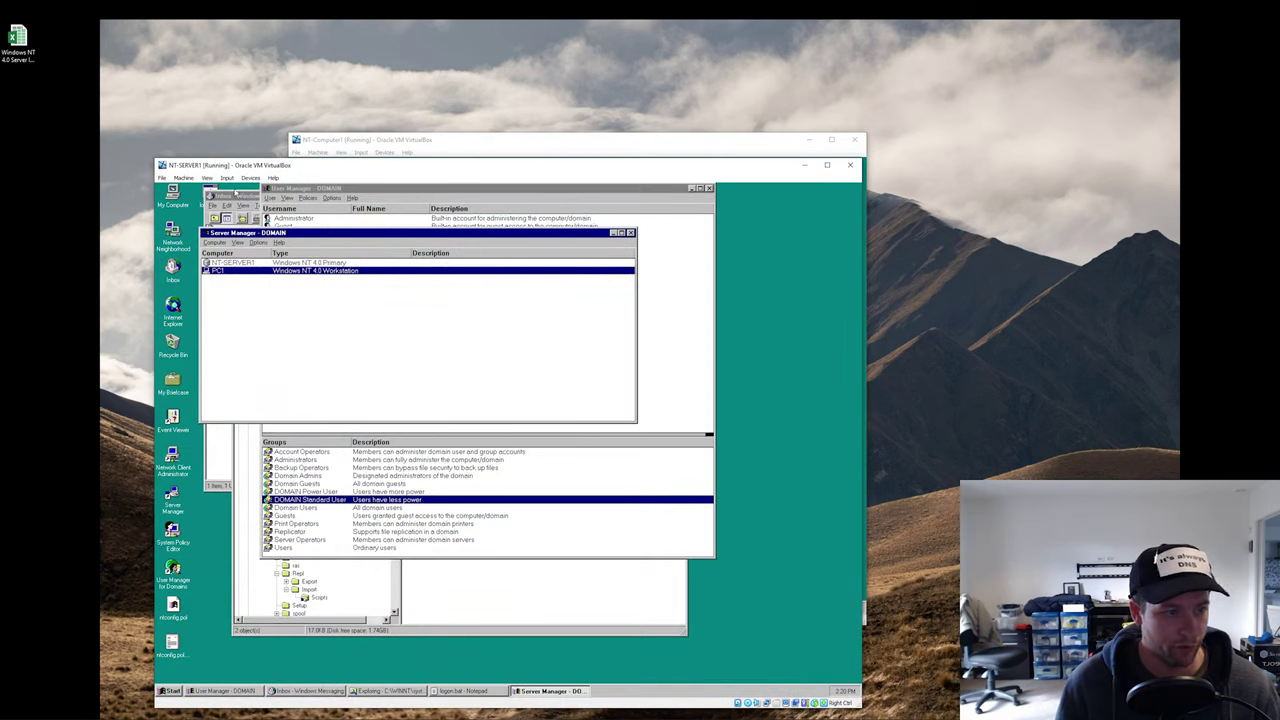
Review and close logon.bat in Notepad, then open Server Manager's Computer menu
{"action": "left_click", "coordinate": [486, 691]}
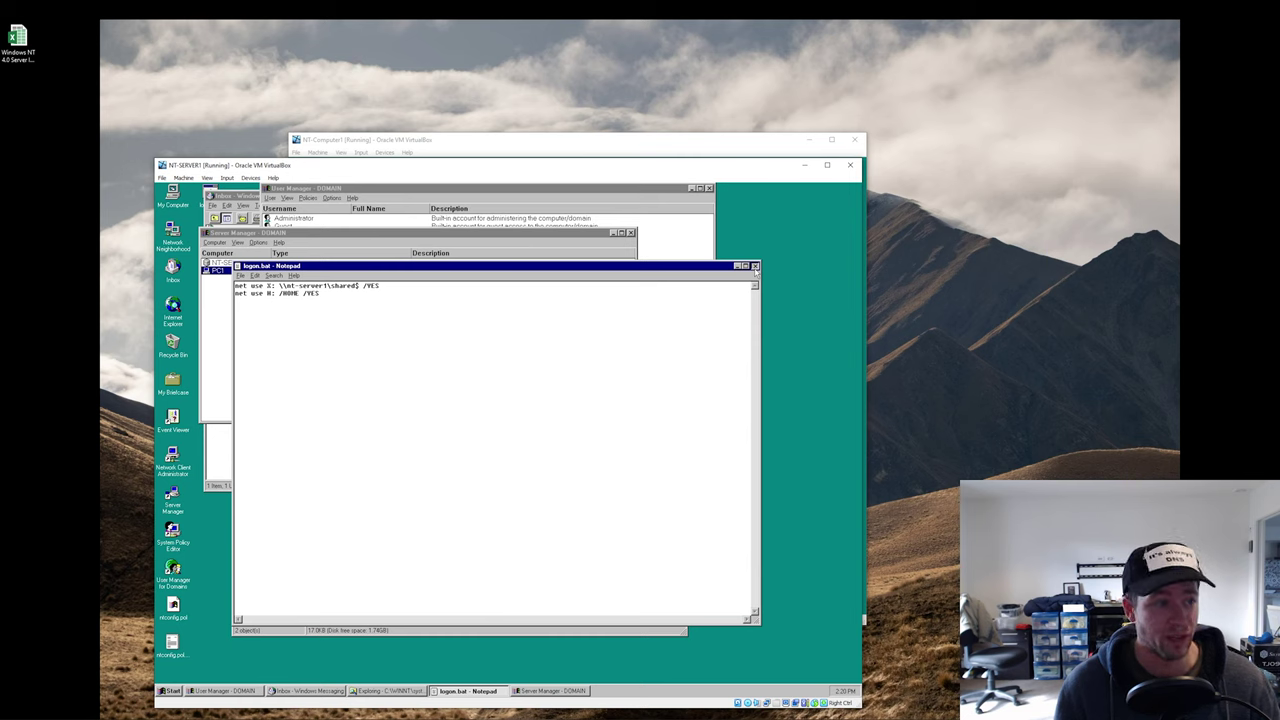
{"action": "left_click", "coordinate": [754, 266]}
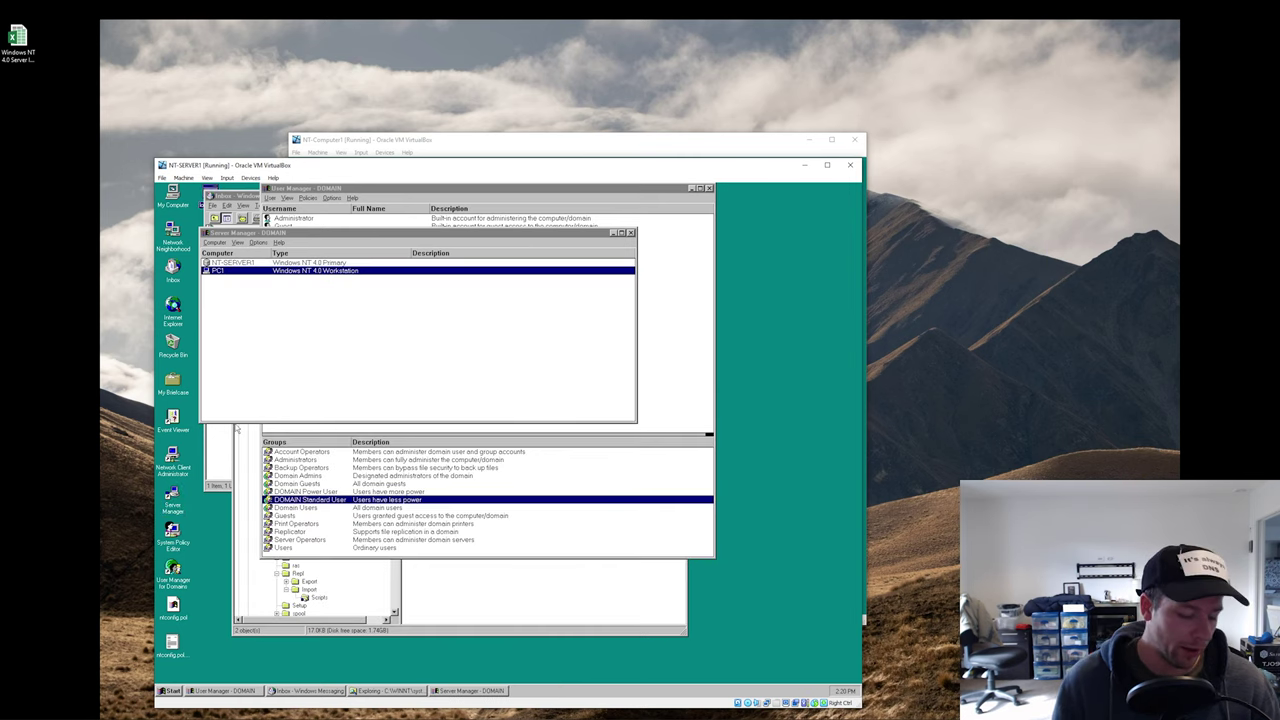
{"action": "left_click", "coordinate": [402, 692]}
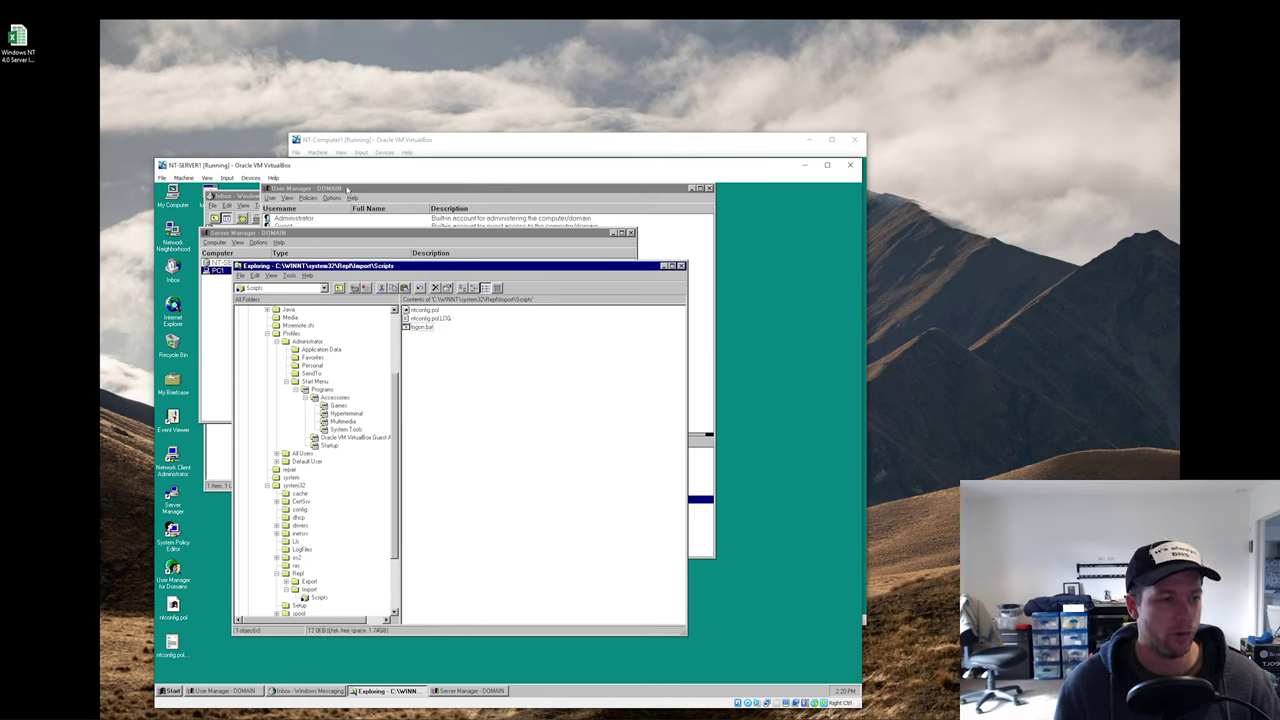
{"action": "left_click", "coordinate": [358, 190]}
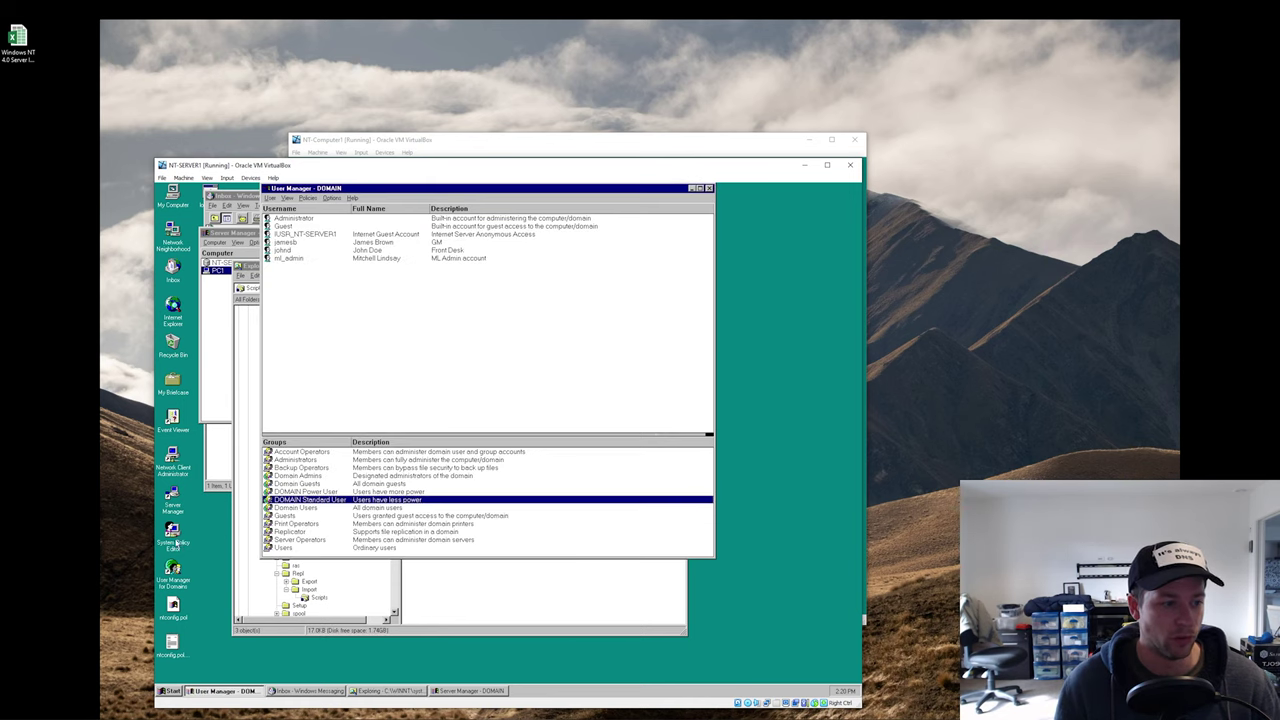
{"action": "double_click", "coordinate": [172, 505]}
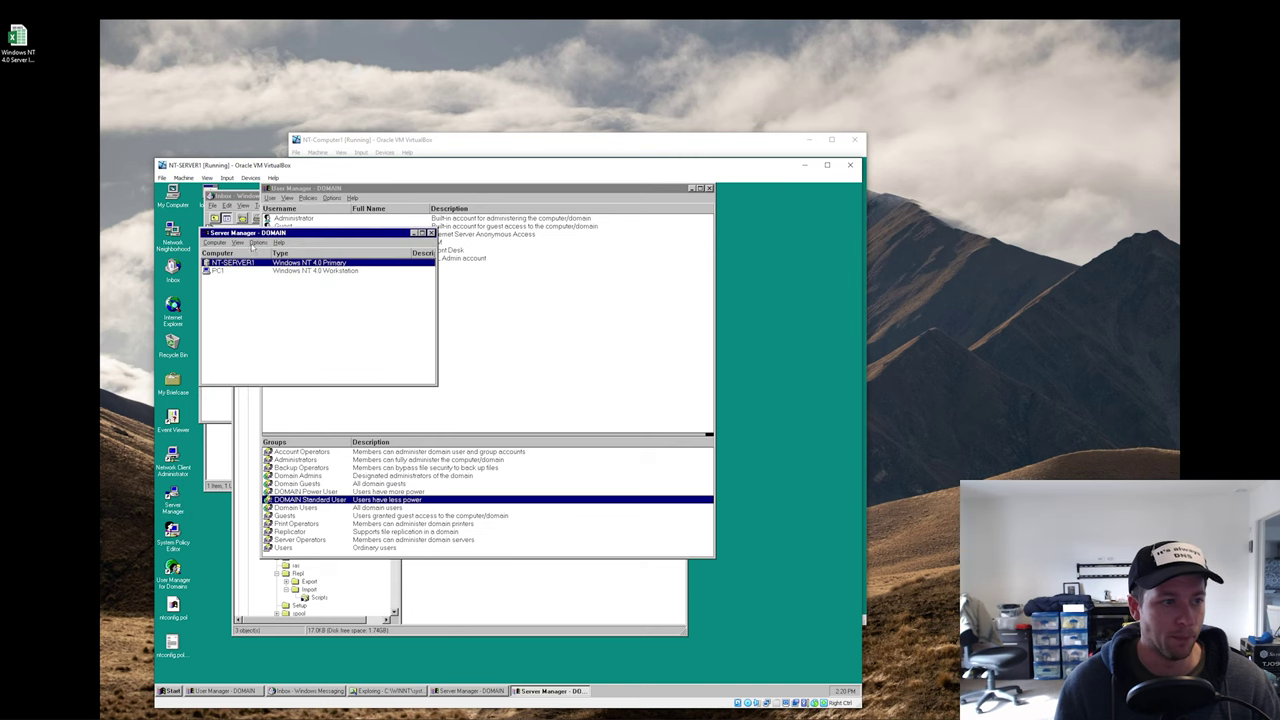
{"action": "left_click", "coordinate": [214, 242]}
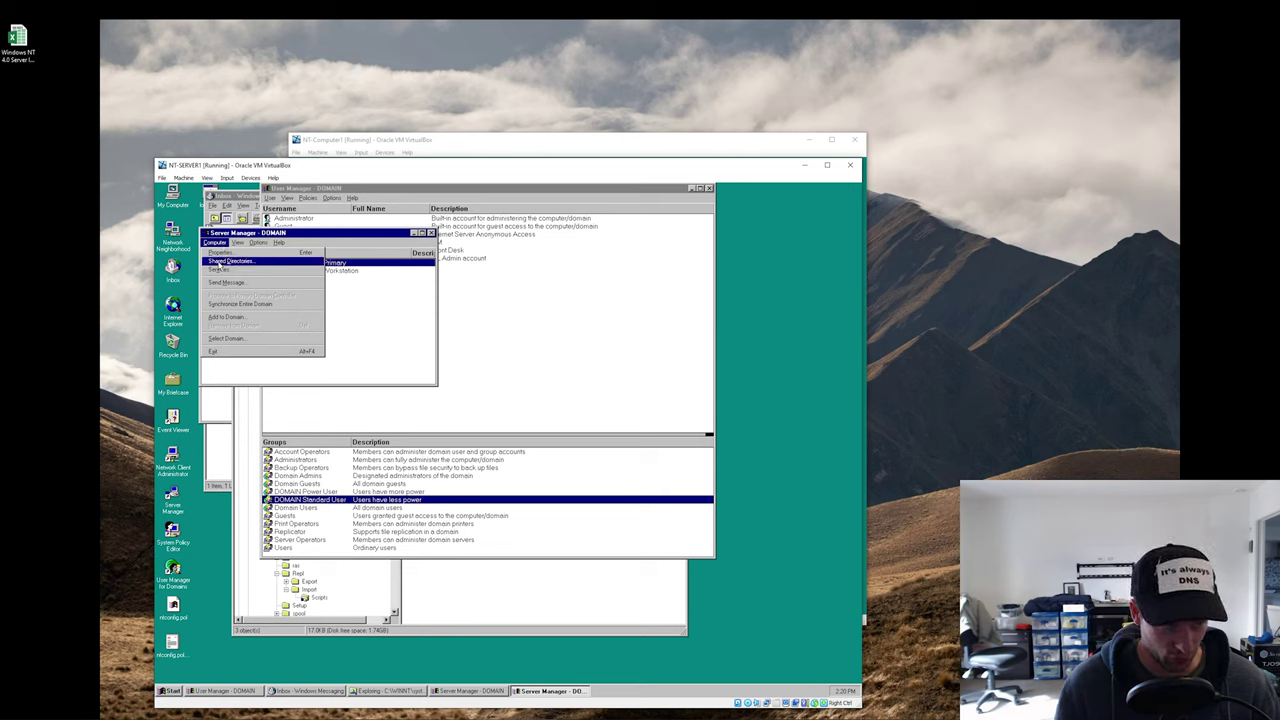
Check NETLOGON's path under Shared Directories, grab logon.bat's name, and open ml_admin's properties
{"action": "left_click", "coordinate": [225, 261]}
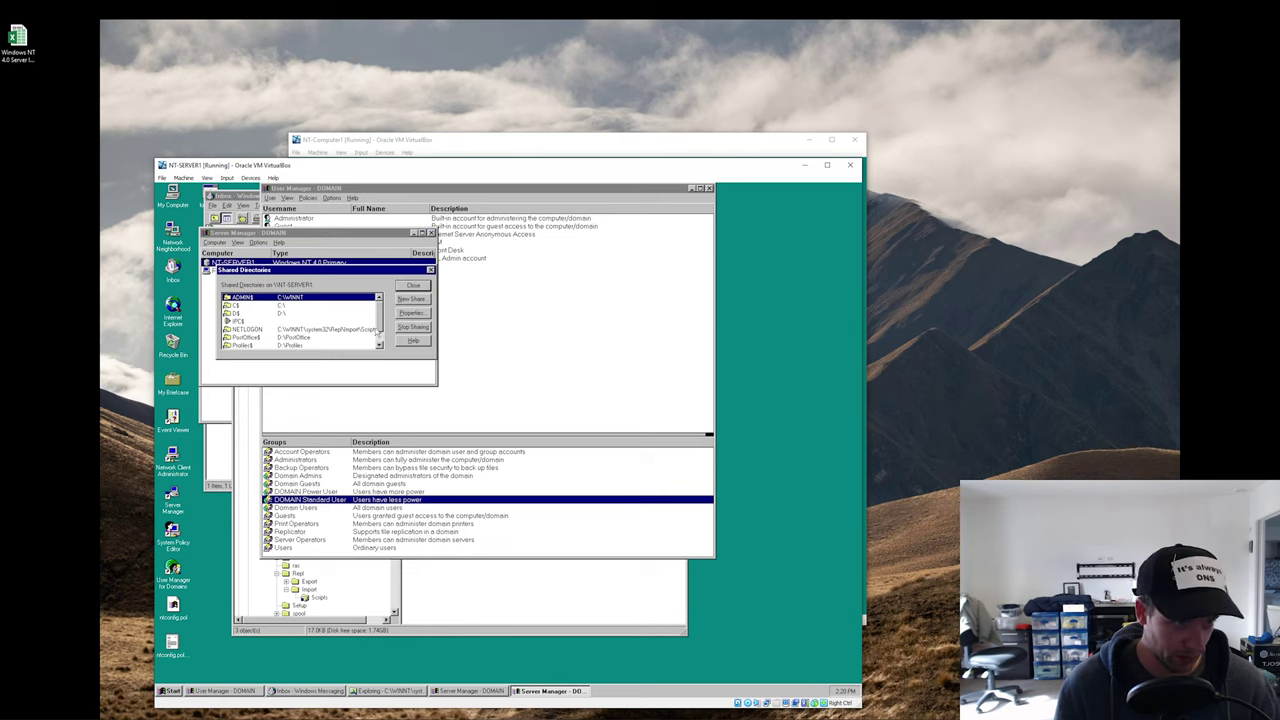
{"action": "left_click", "coordinate": [257, 331]}
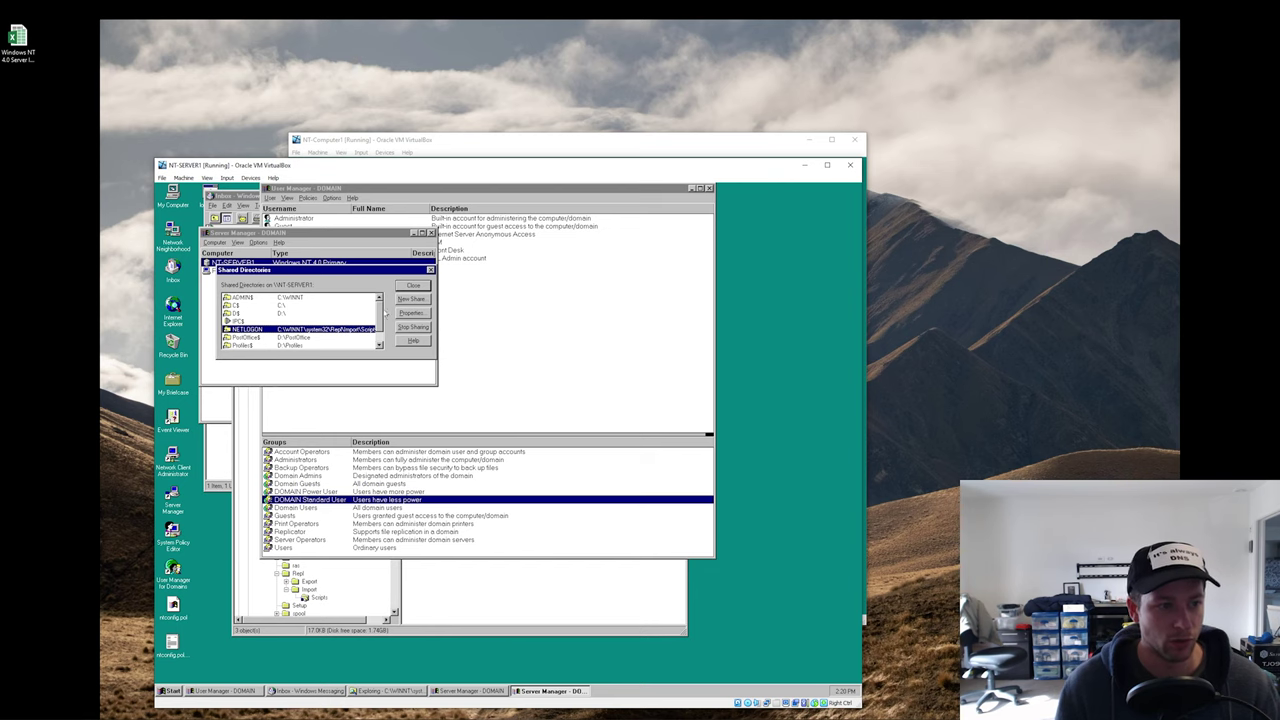
{"action": "left_click_drag", "start_coordinate": [386, 310], "coordinate": [380, 327]}
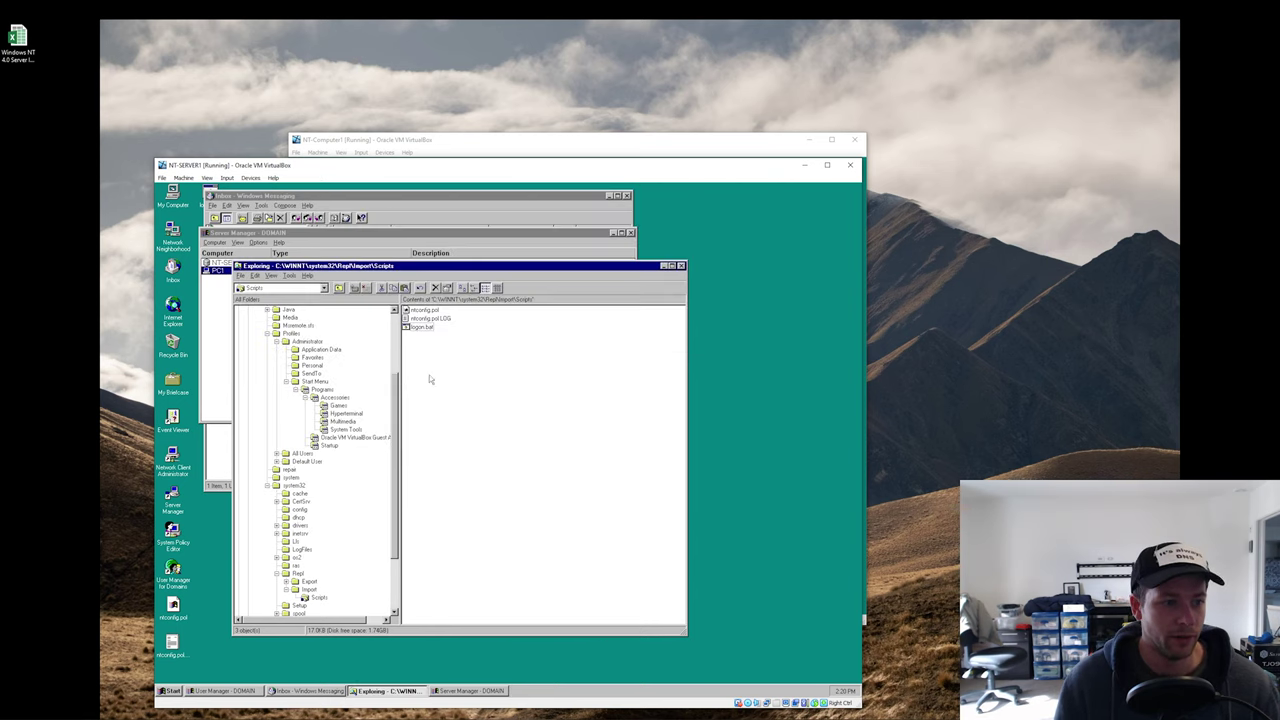
{"action": "left_click", "coordinate": [425, 331]}
{"action": "right_click", "coordinate": [425, 331]}
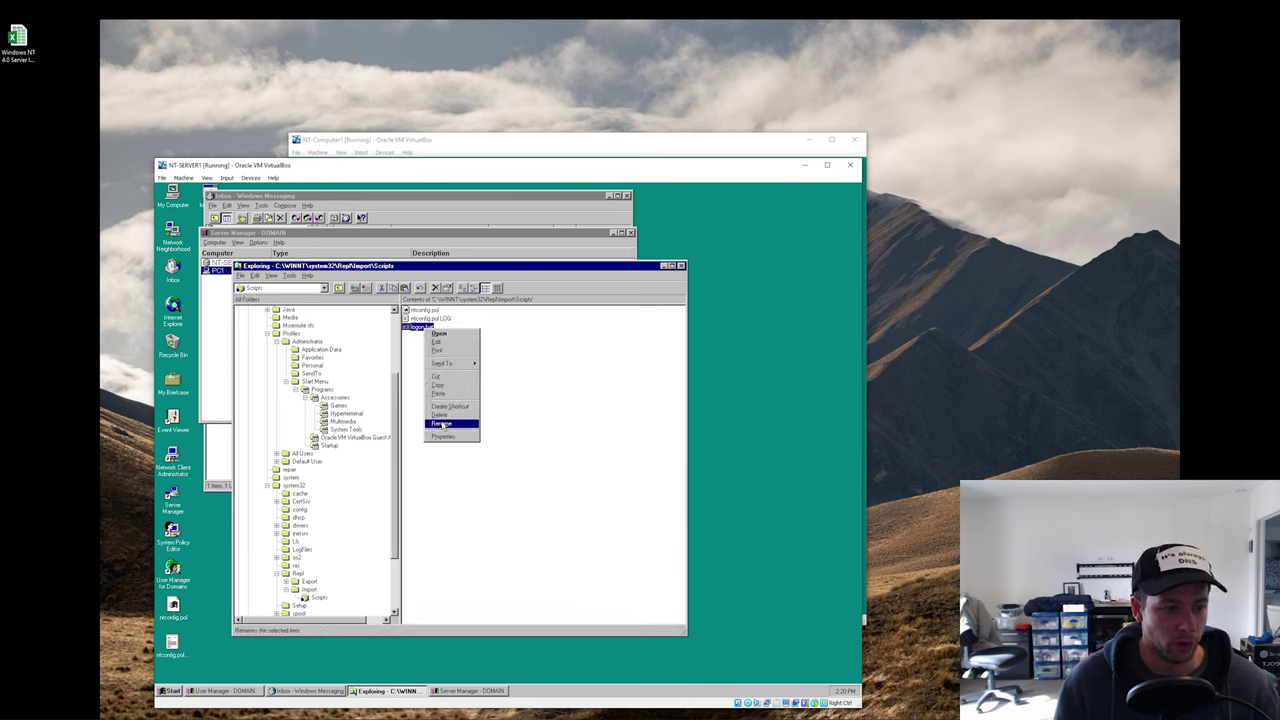
{"action": "left_click", "coordinate": [442, 425]}
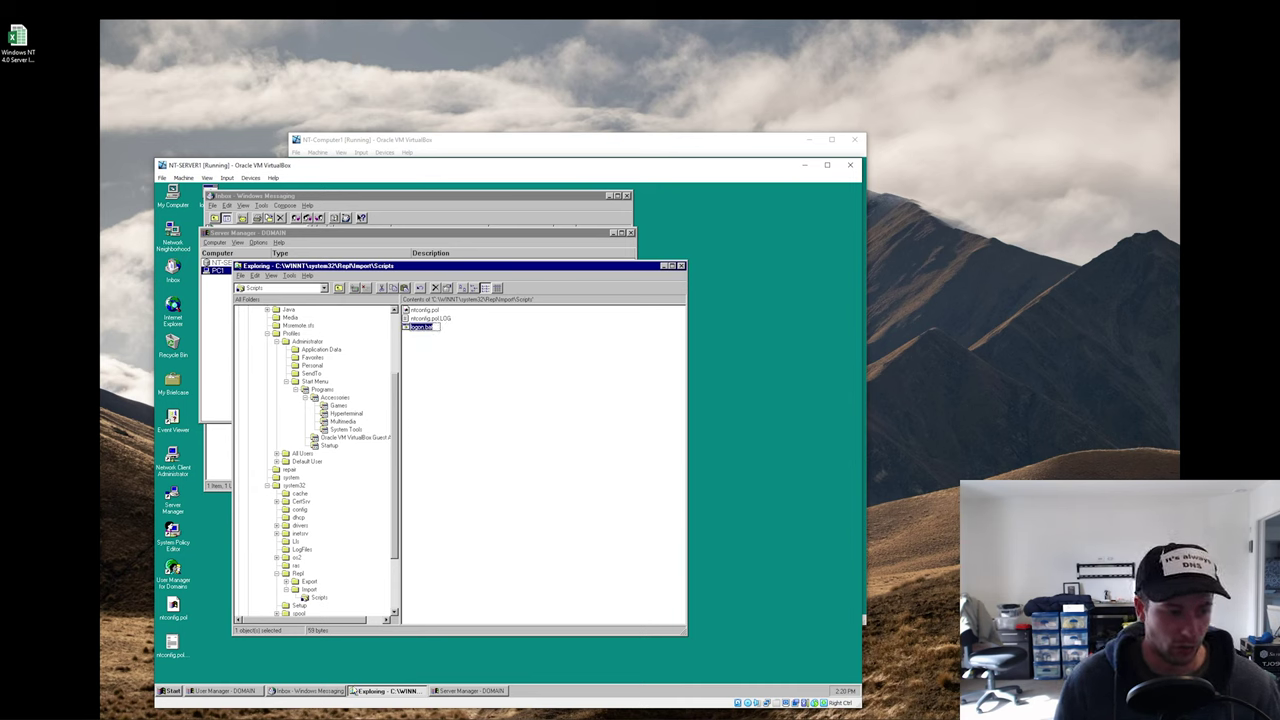
{"action": "left_click", "coordinate": [250, 690]}
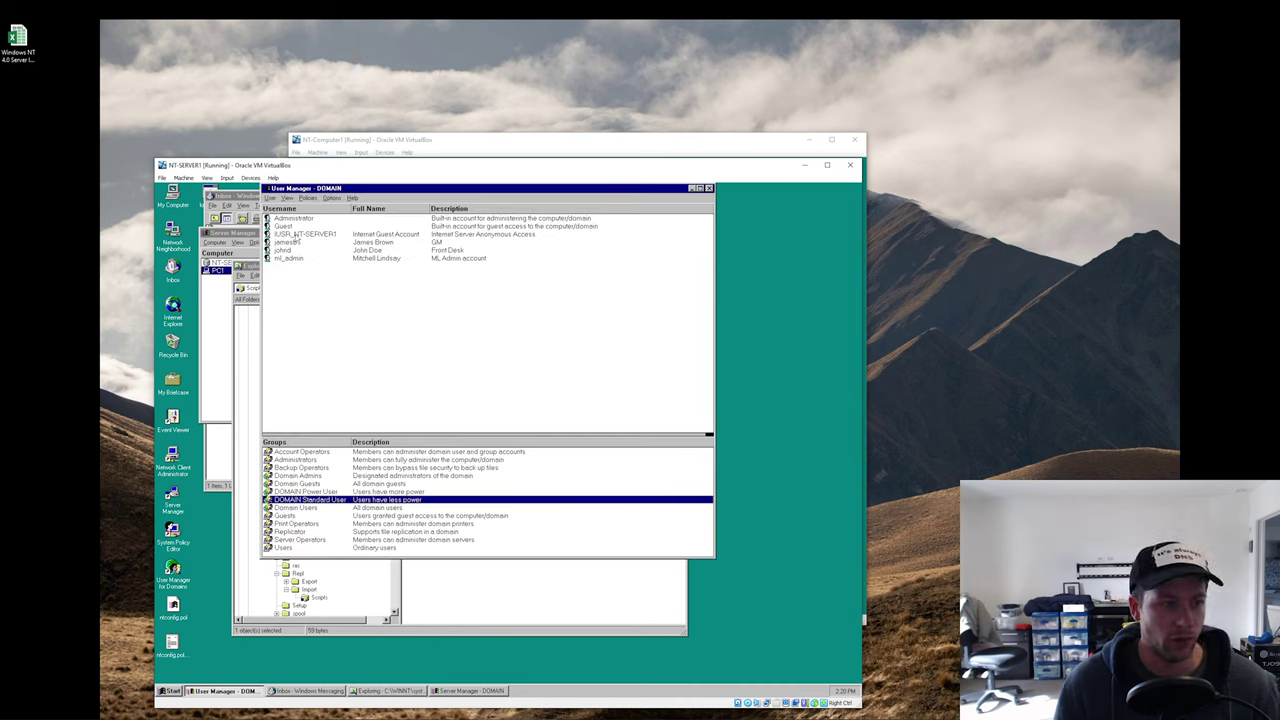
{"action": "double_click", "coordinate": [285, 259]}
Clear ml_admin's misplaced profile path, keeping logon.bat as the logon script, and save
{"action": "left_click", "coordinate": [334, 384]}
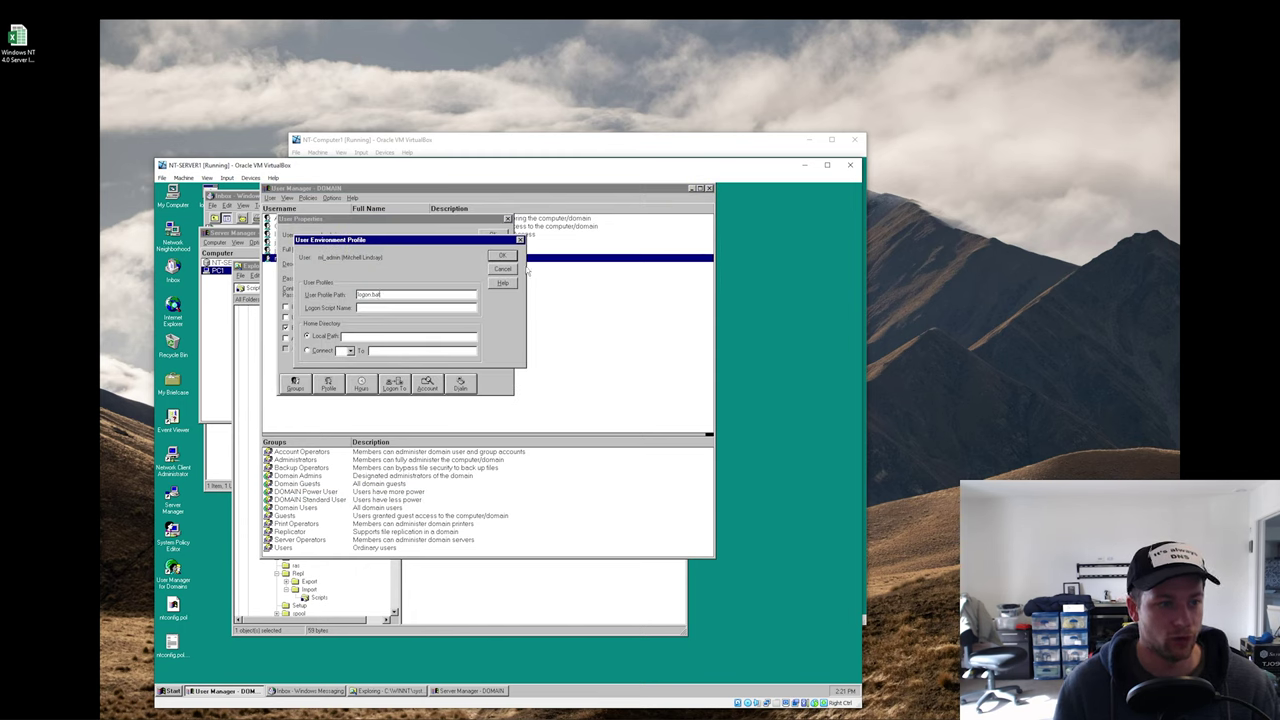
{"action": "left_click_drag", "start_coordinate": [410, 295], "coordinate": [272, 290]}
{"action": "key", "text": "BackSpace"}
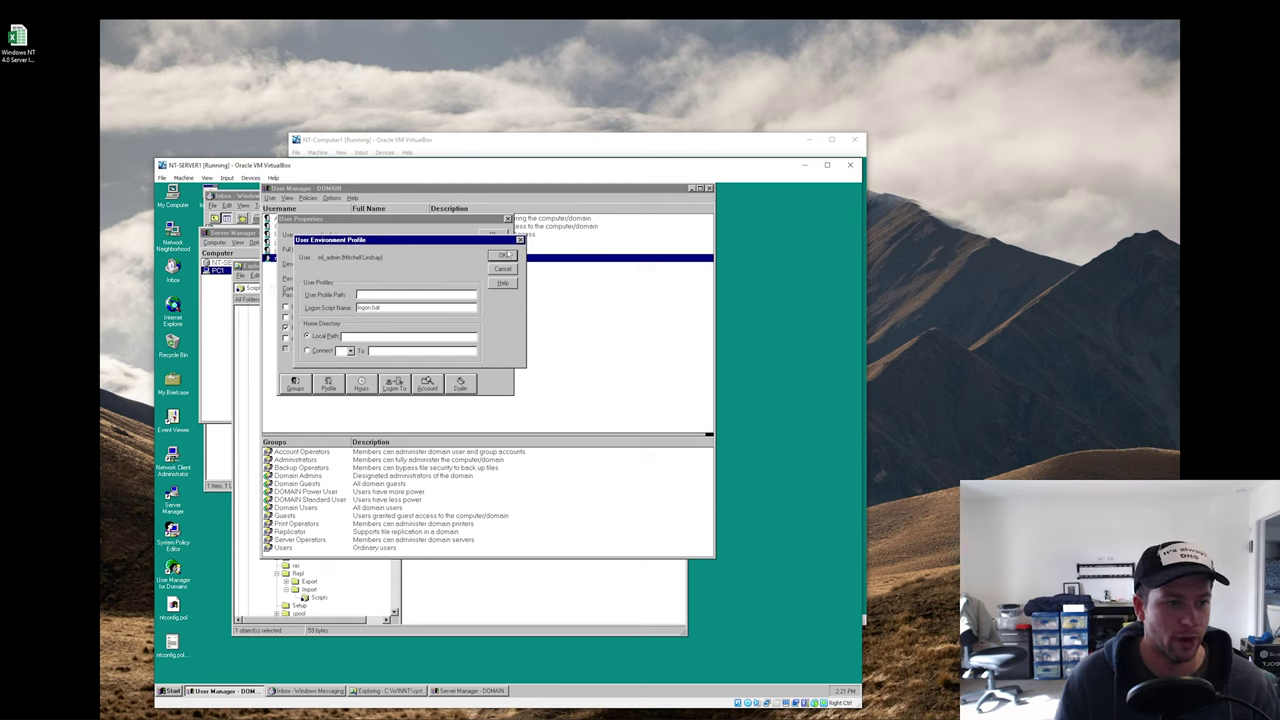
{"action": "left_click", "coordinate": [502, 255]}
{"action": "left_click", "coordinate": [494, 237]}
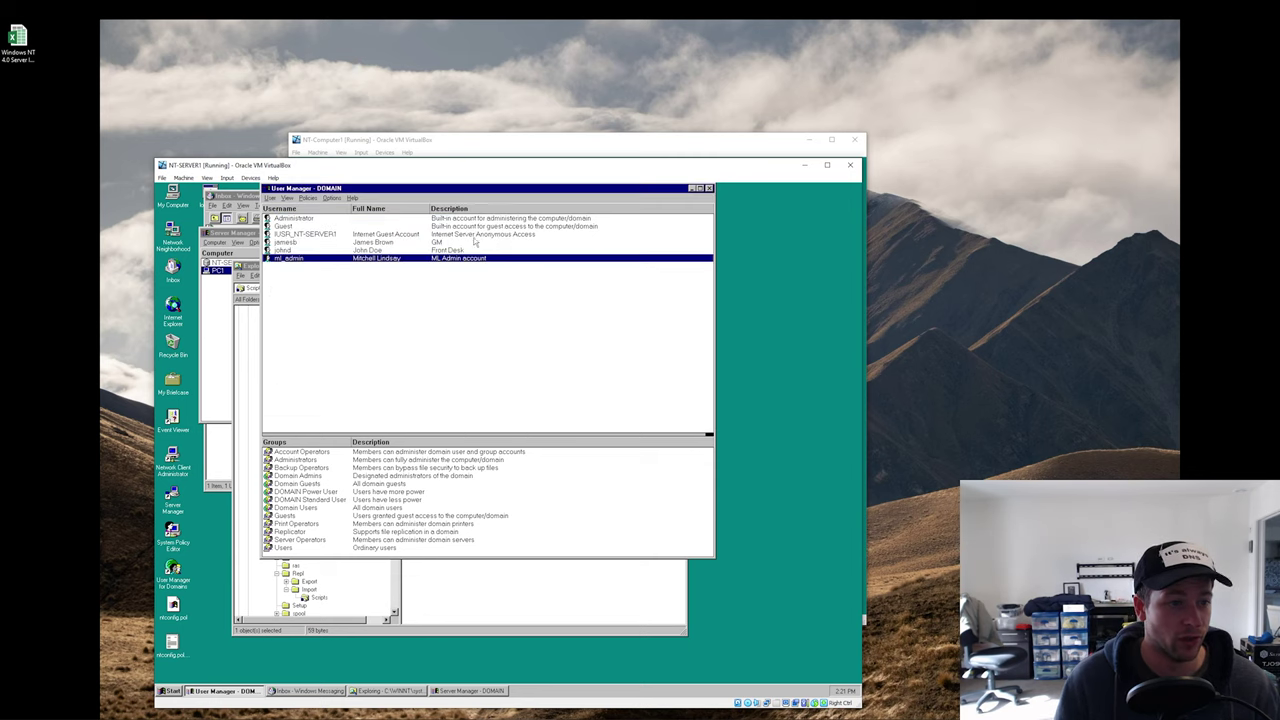
Check the Front Desk user's profile settings and close them unchanged
{"action": "double_click", "coordinate": [270, 251]}
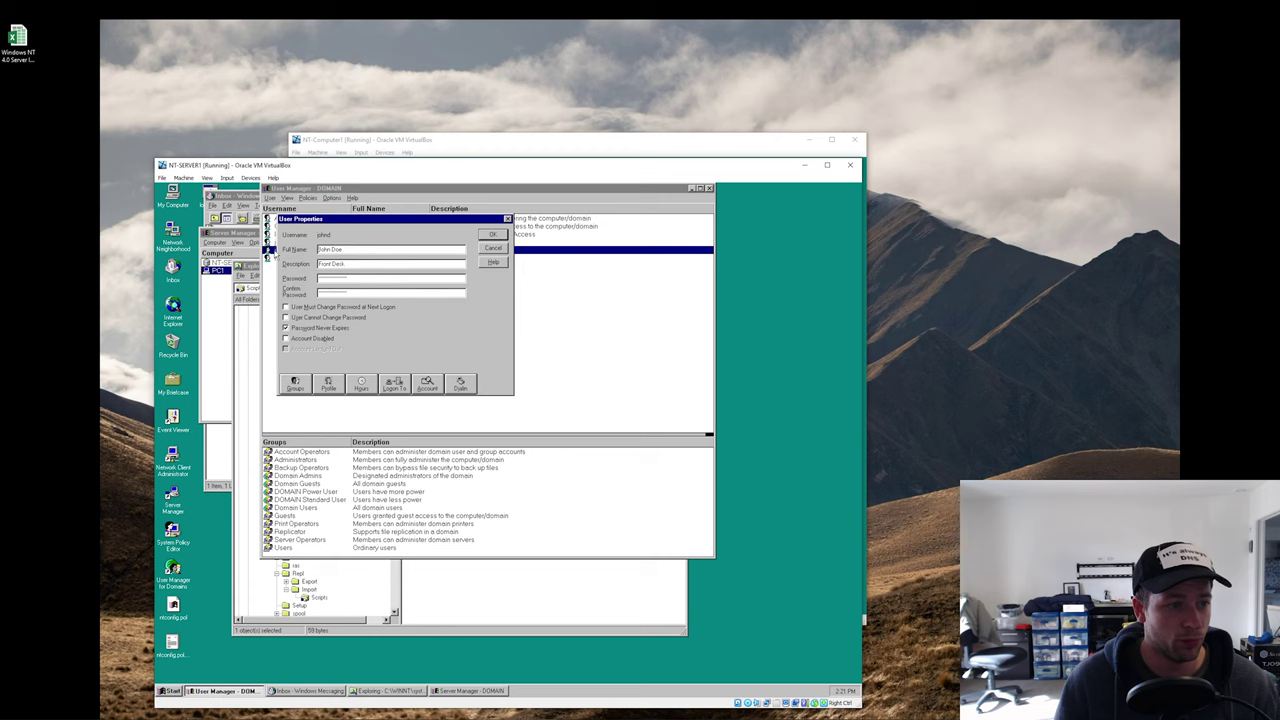
{"action": "left_click", "coordinate": [336, 387]}
{"action": "left_click", "coordinate": [498, 258]}
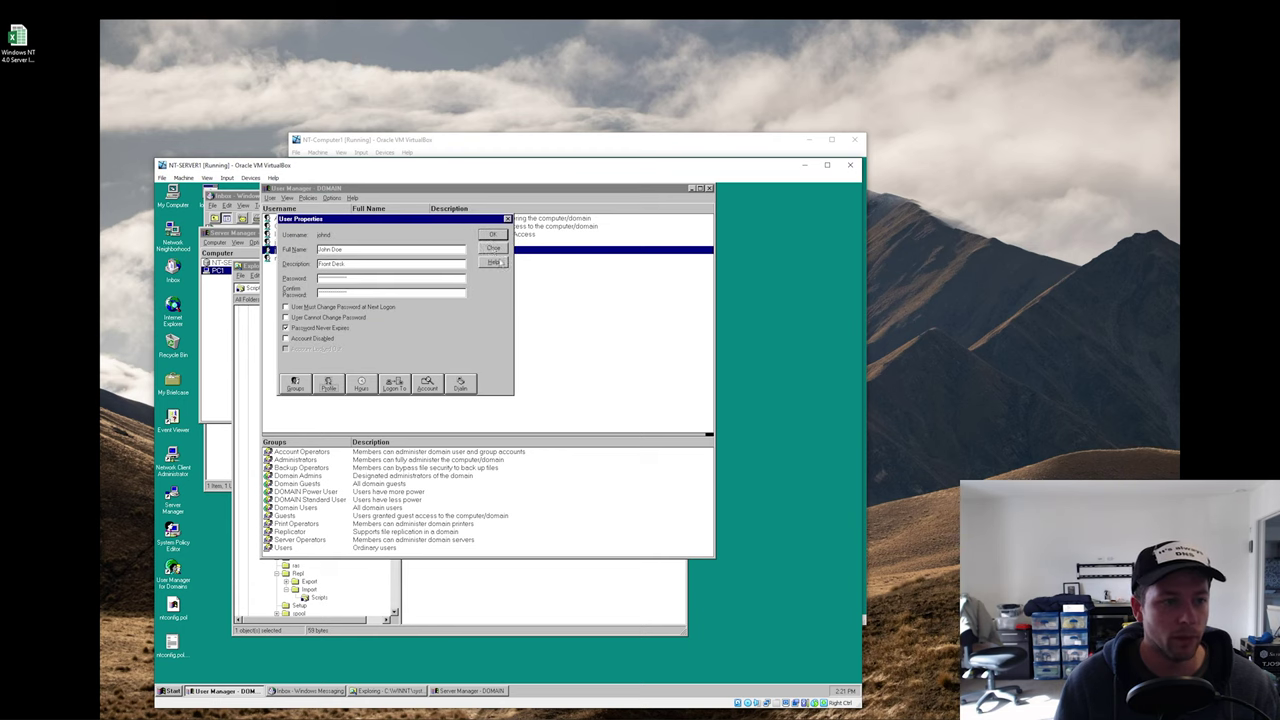
{"action": "left_click", "coordinate": [494, 236]}
Confirm the GM user's profile settings and save the account properties
{"action": "double_click", "coordinate": [298, 243]}
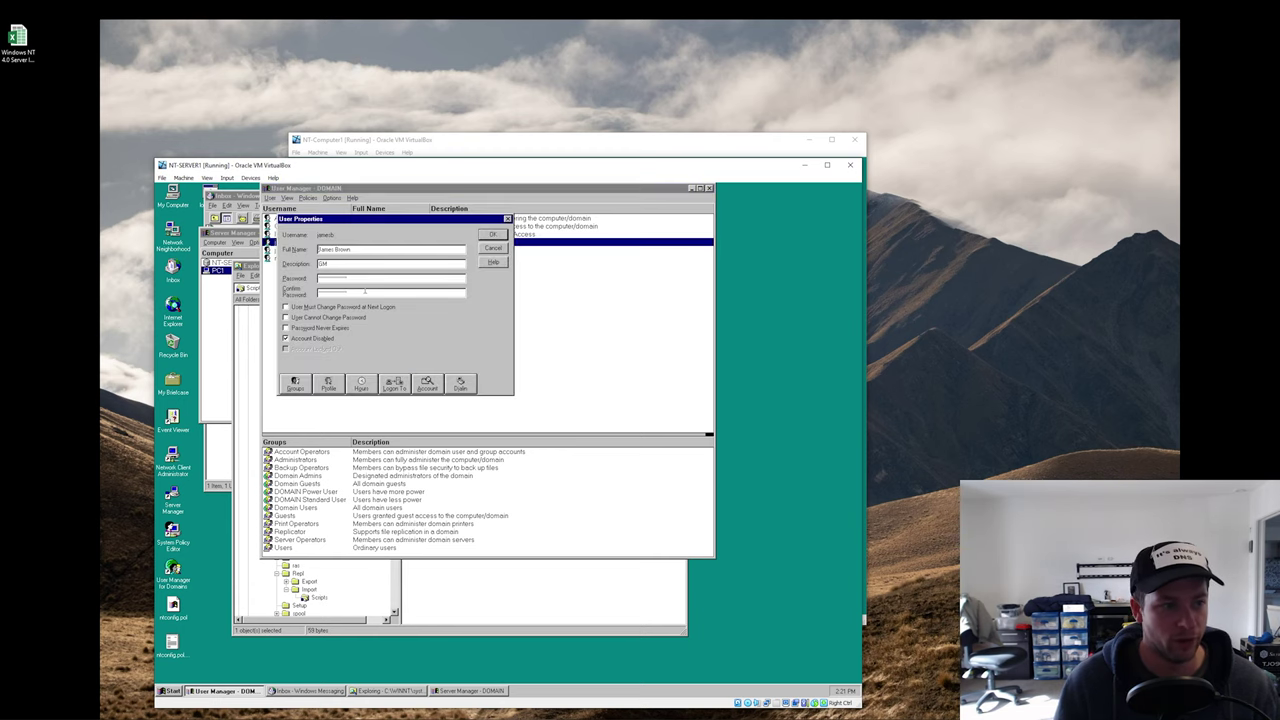
{"action": "left_click", "coordinate": [340, 386]}
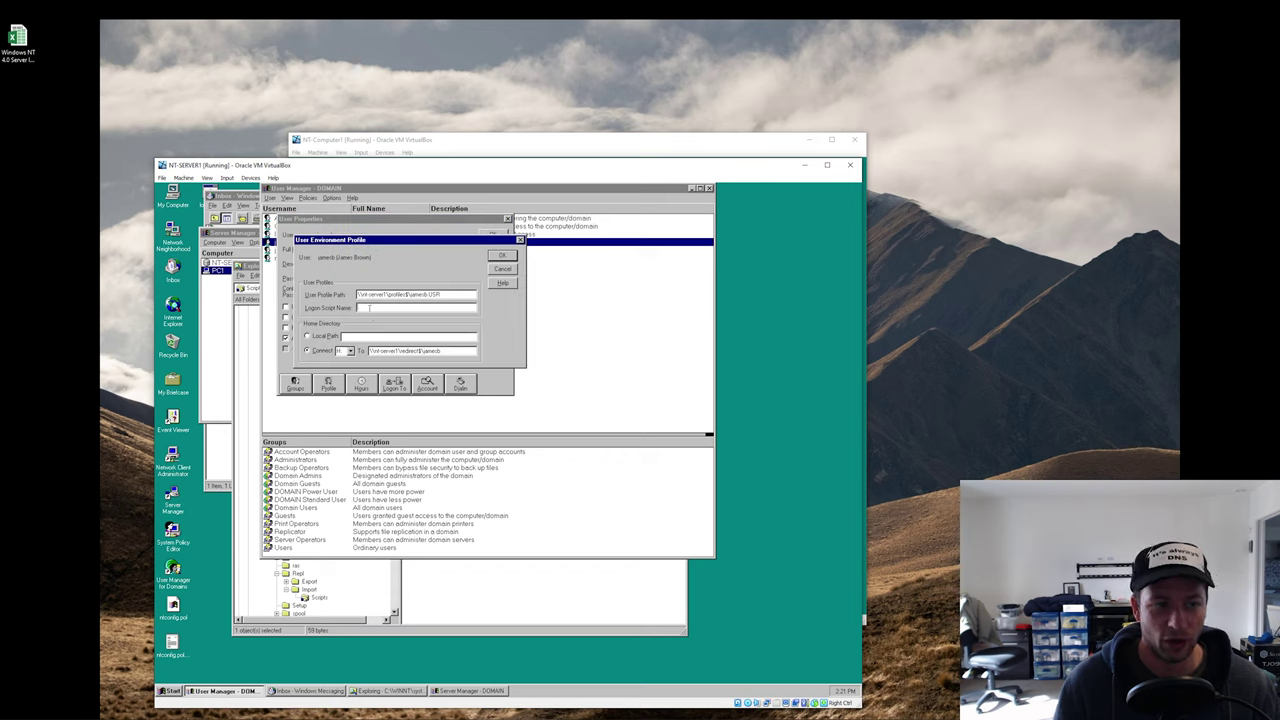
{"action": "left_click", "coordinate": [503, 268]}
{"action": "left_click", "coordinate": [501, 237]}
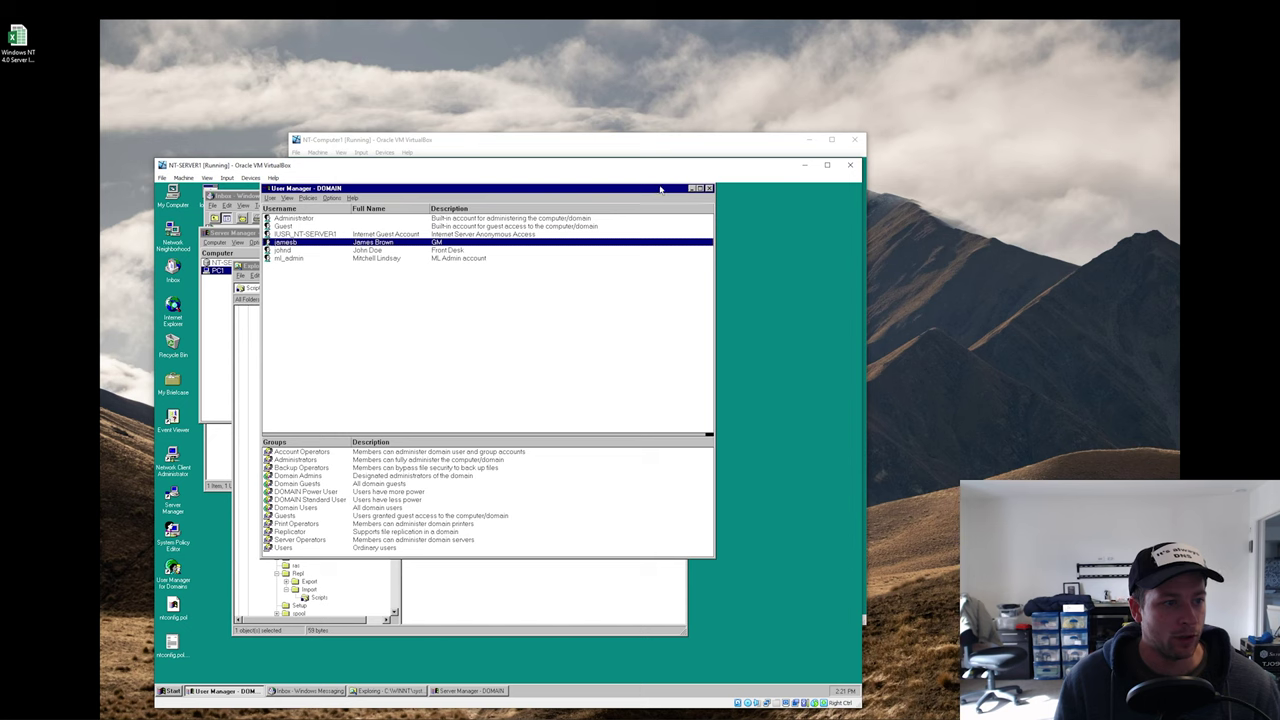
{"action": "left_click_drag", "start_coordinate": [586, 171], "coordinate": [689, 141]}
Try logging PC1 on as the GM user and dismiss the account-disabled message
{"action": "key", "text": "ctrl+alt+Delete"}
{"action": "key", "text": "Return"}
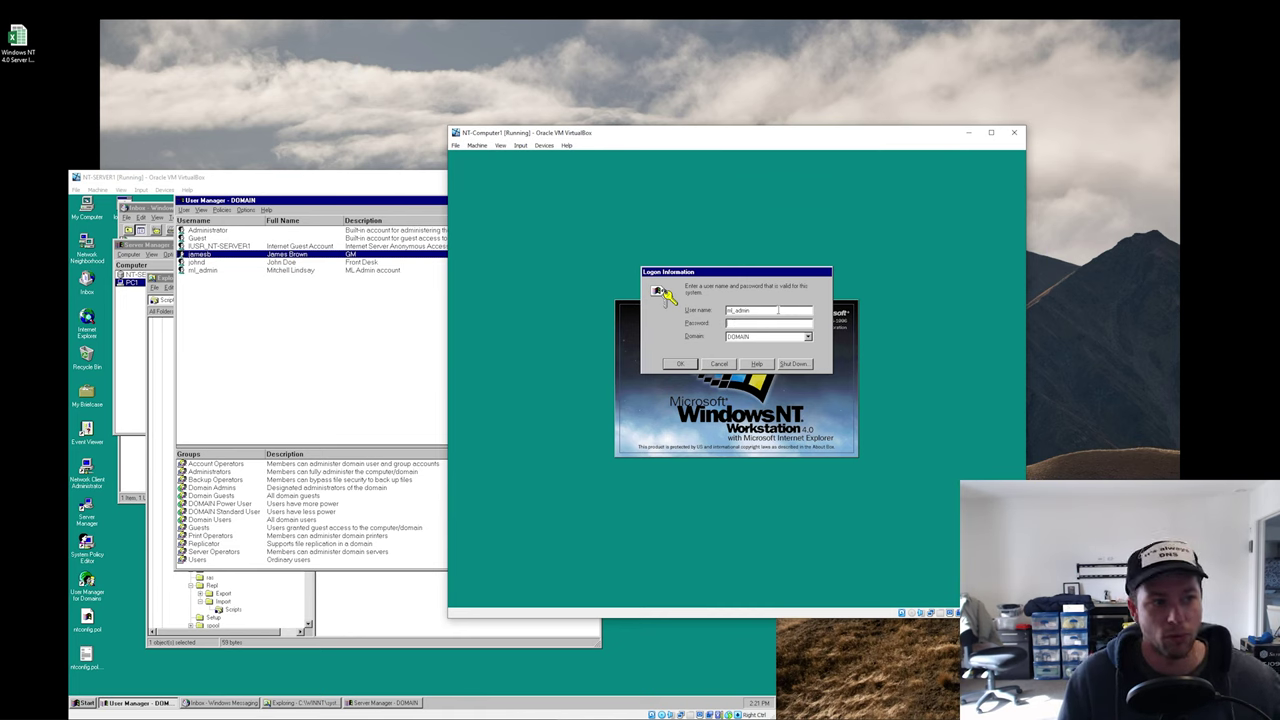
{"action": "left_click_drag", "start_coordinate": [777, 310], "coordinate": [681, 323]}
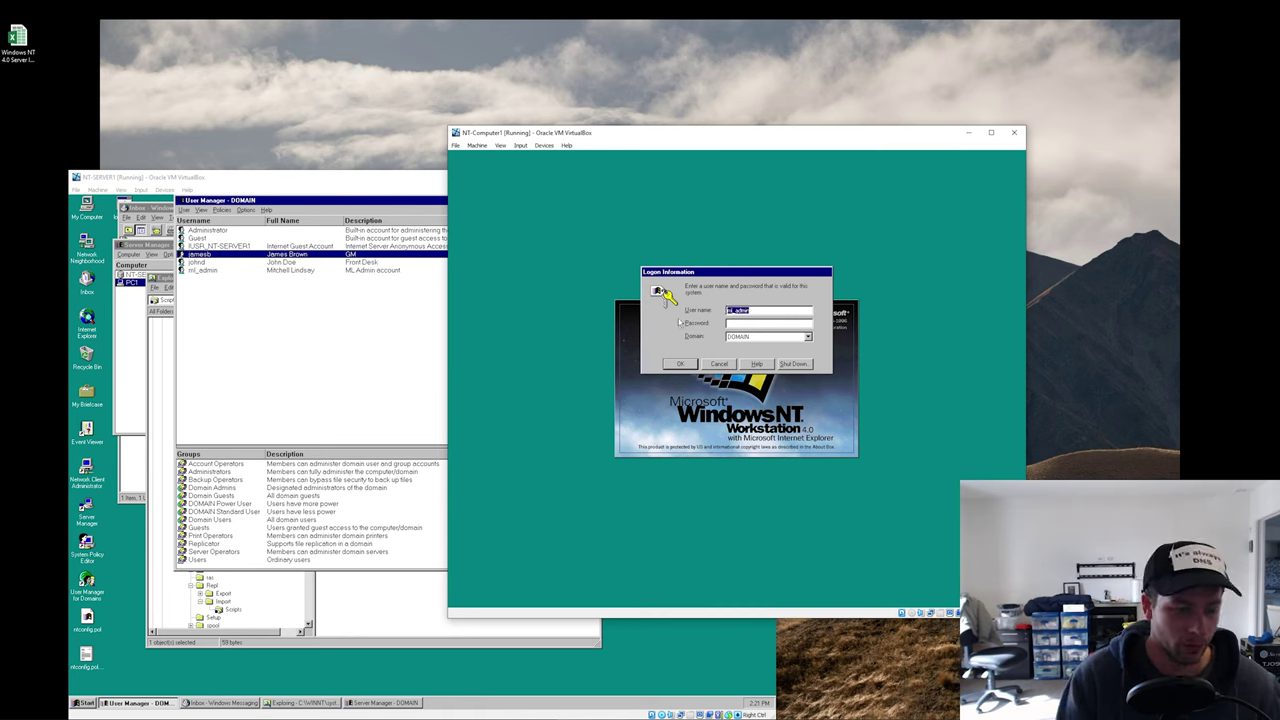
{"action": "type", "text": "jamesb"}
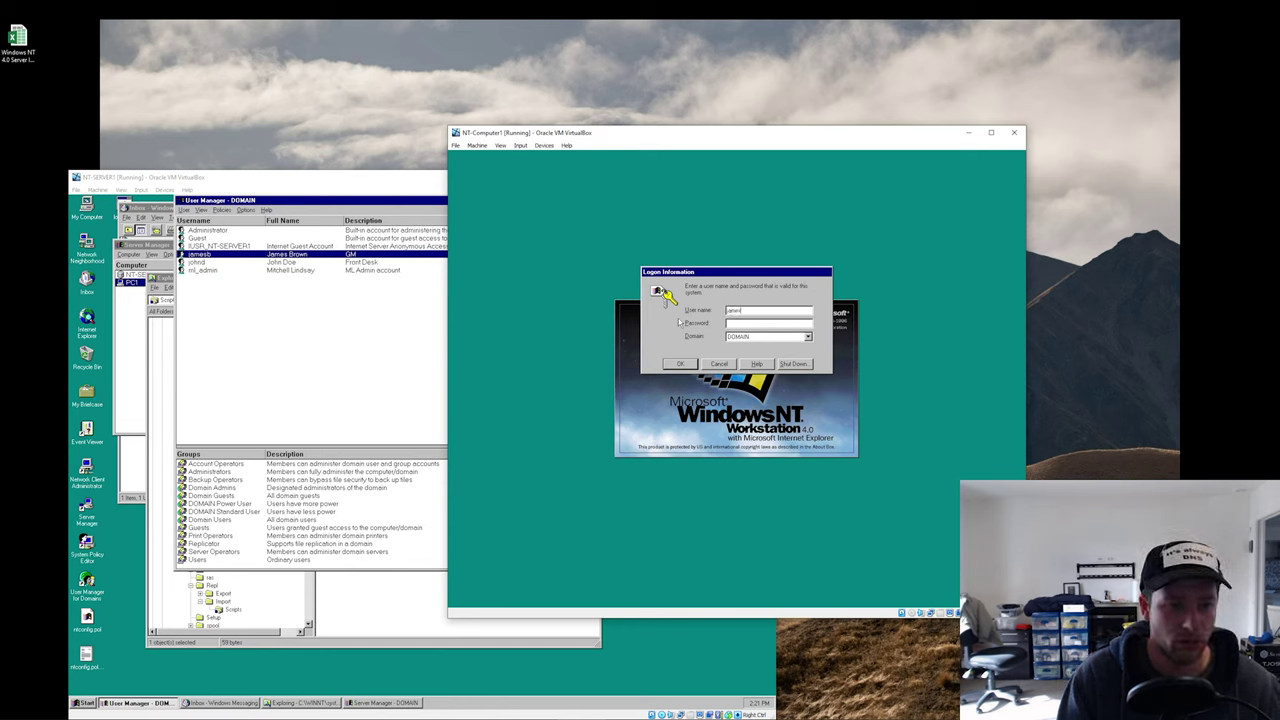
{"action": "key", "text": "Return"}
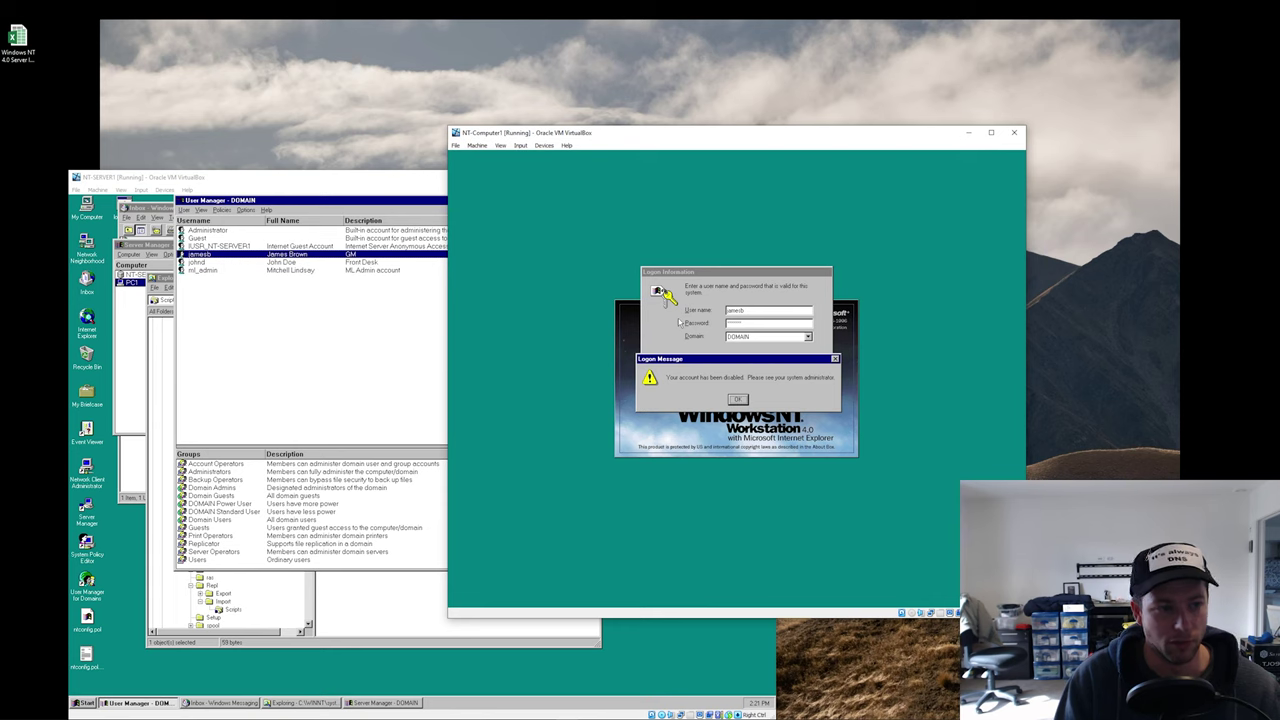
{"action": "key", "text": "Return"}
On the server, re-enable the GM account and set Password Never Expires
{"action": "left_click", "coordinate": [193, 261]}
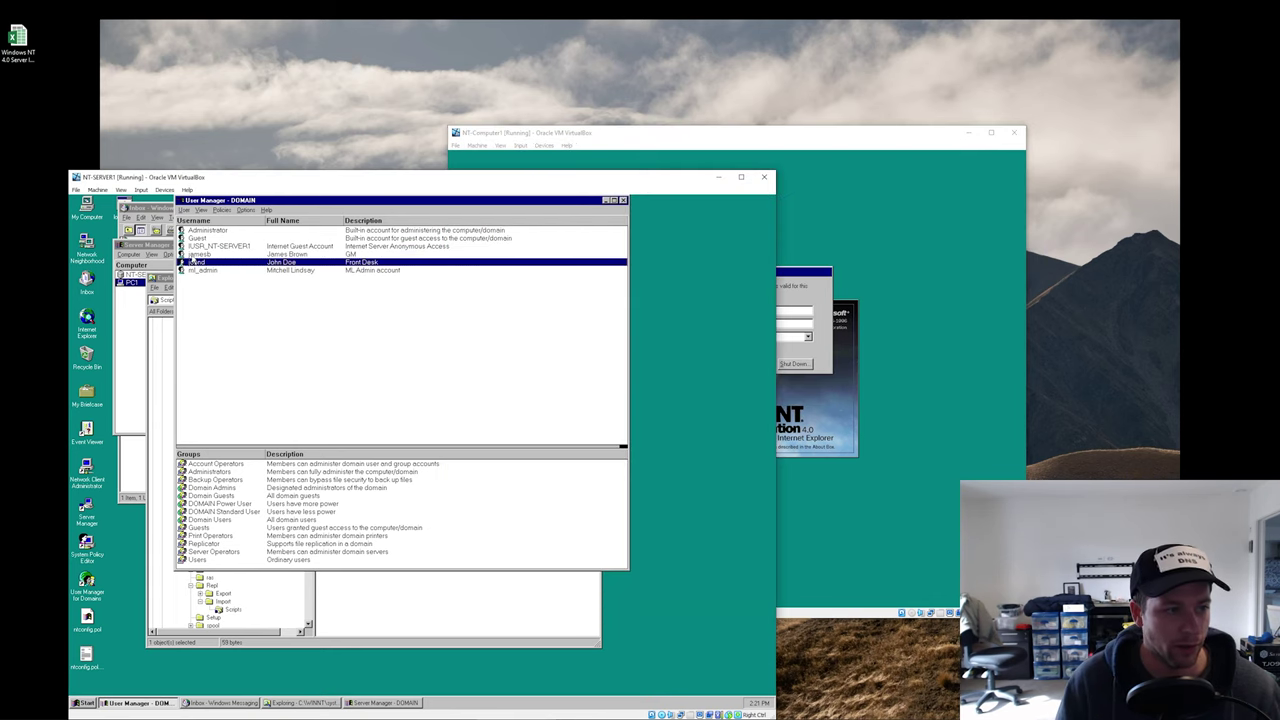
{"action": "double_click", "coordinate": [193, 254]}
{"action": "left_click", "coordinate": [232, 352]}
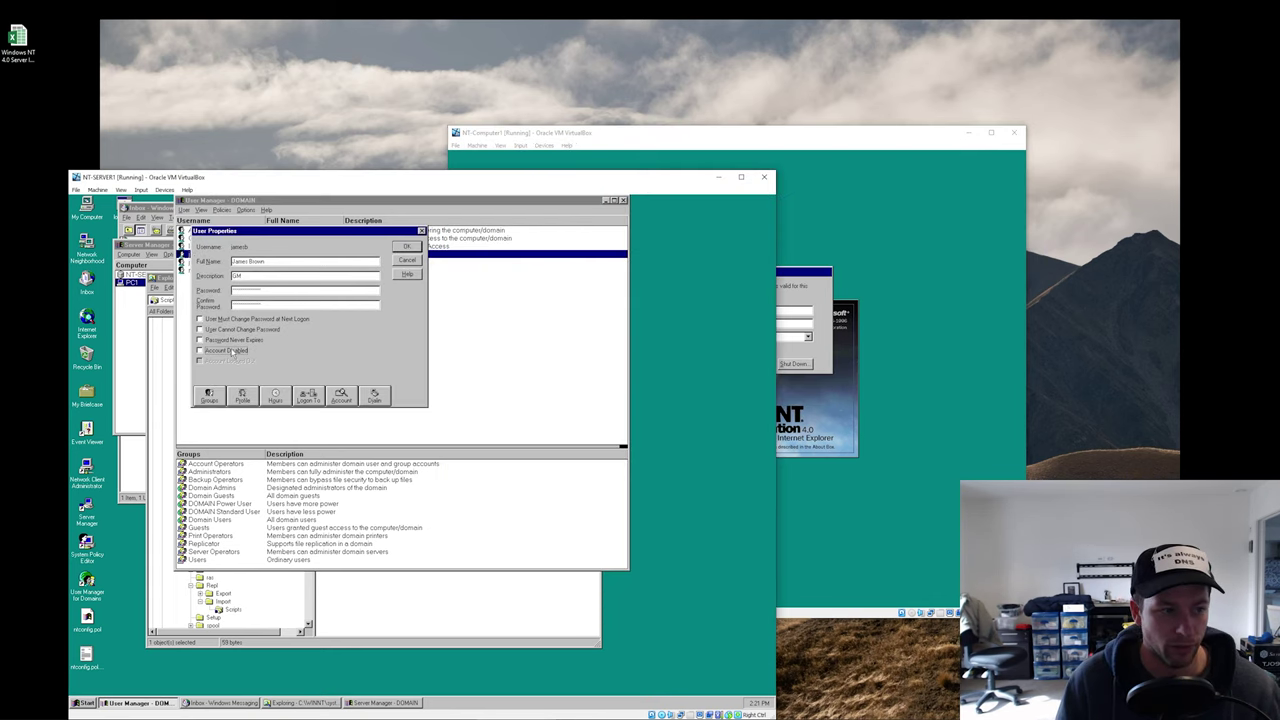
{"action": "left_click", "coordinate": [216, 340]}
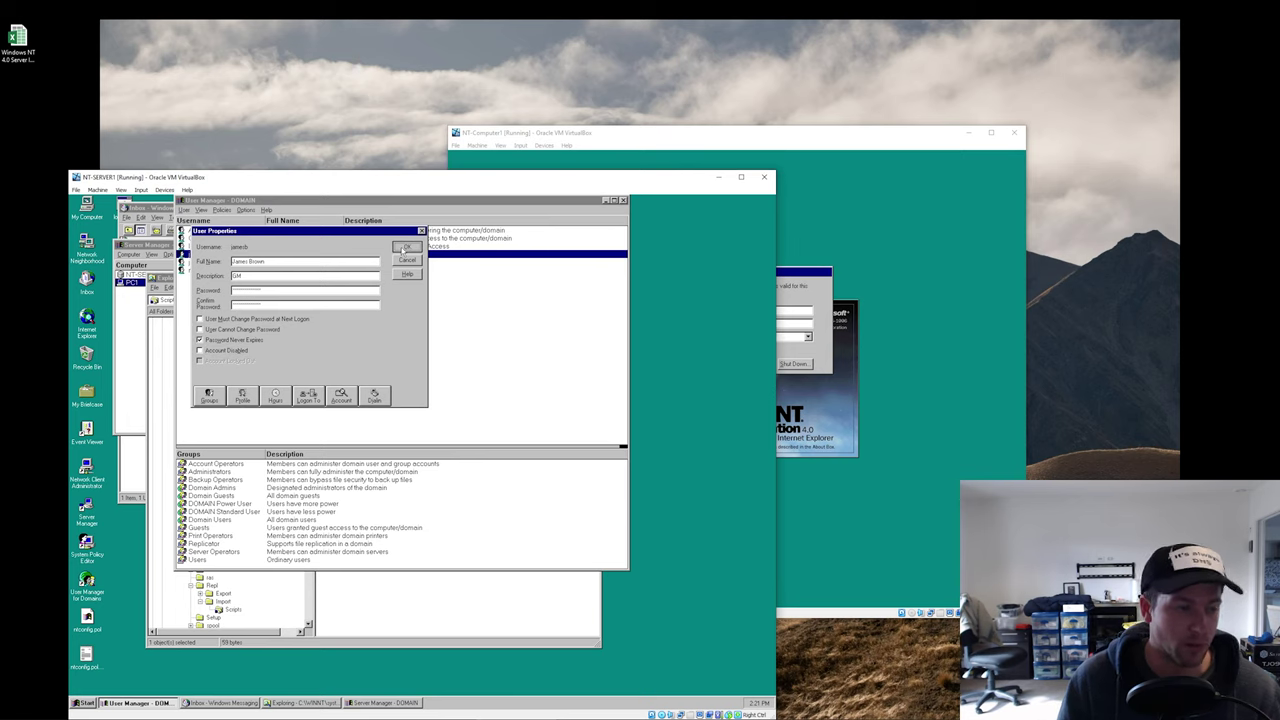
{"action": "left_click", "coordinate": [403, 247]}
Log on to PC1 as the GM user and close the Welcome screen
{"action": "left_click", "coordinate": [812, 300]}
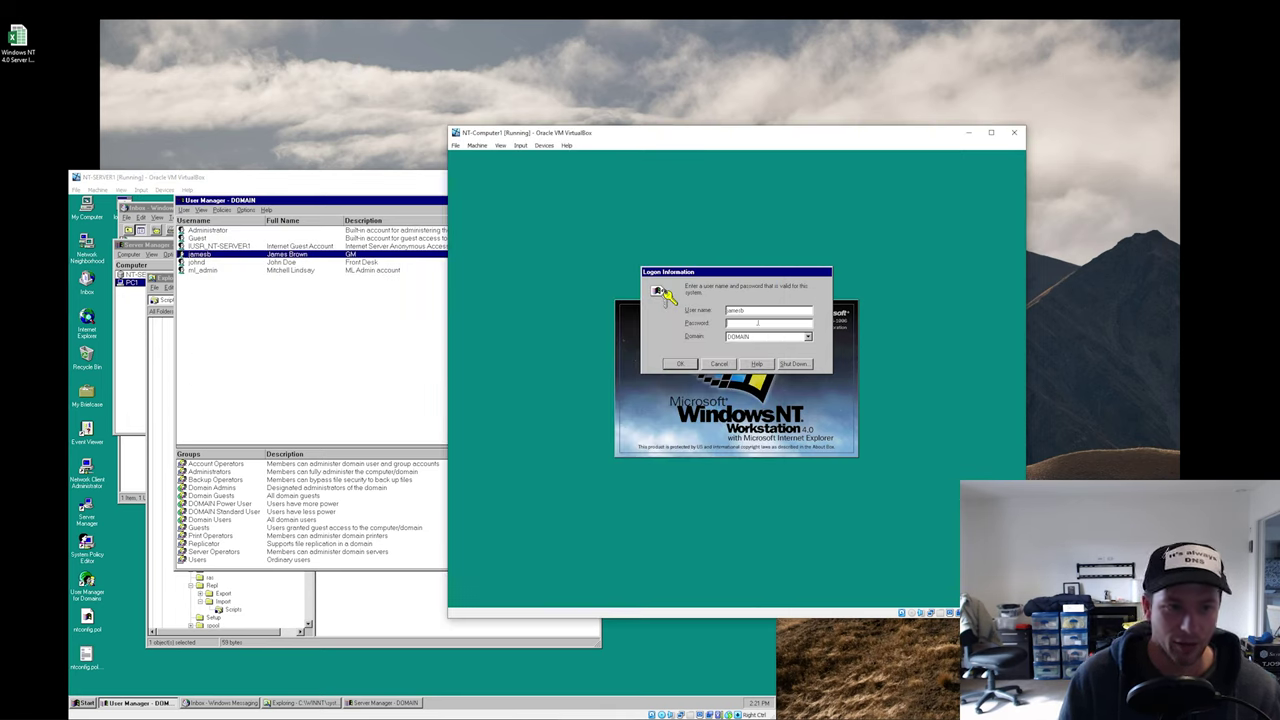
{"action": "type", "text": "***"}
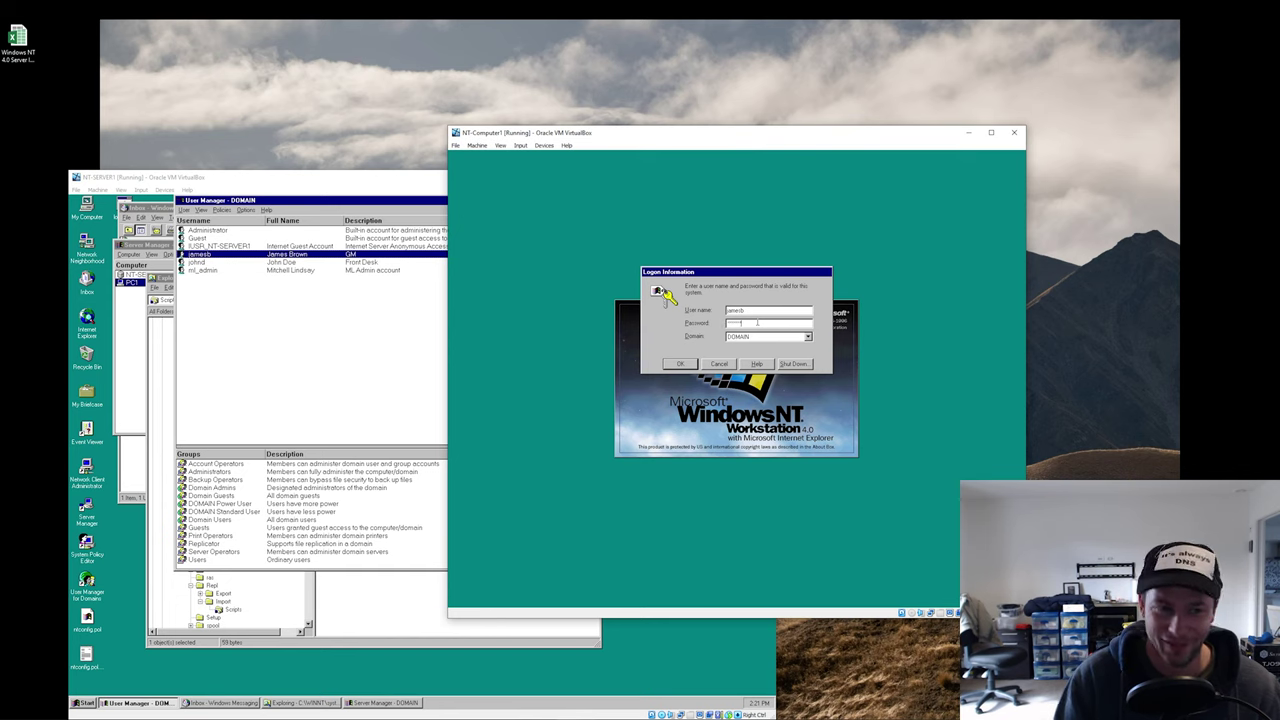
{"action": "key", "text": "Return"}
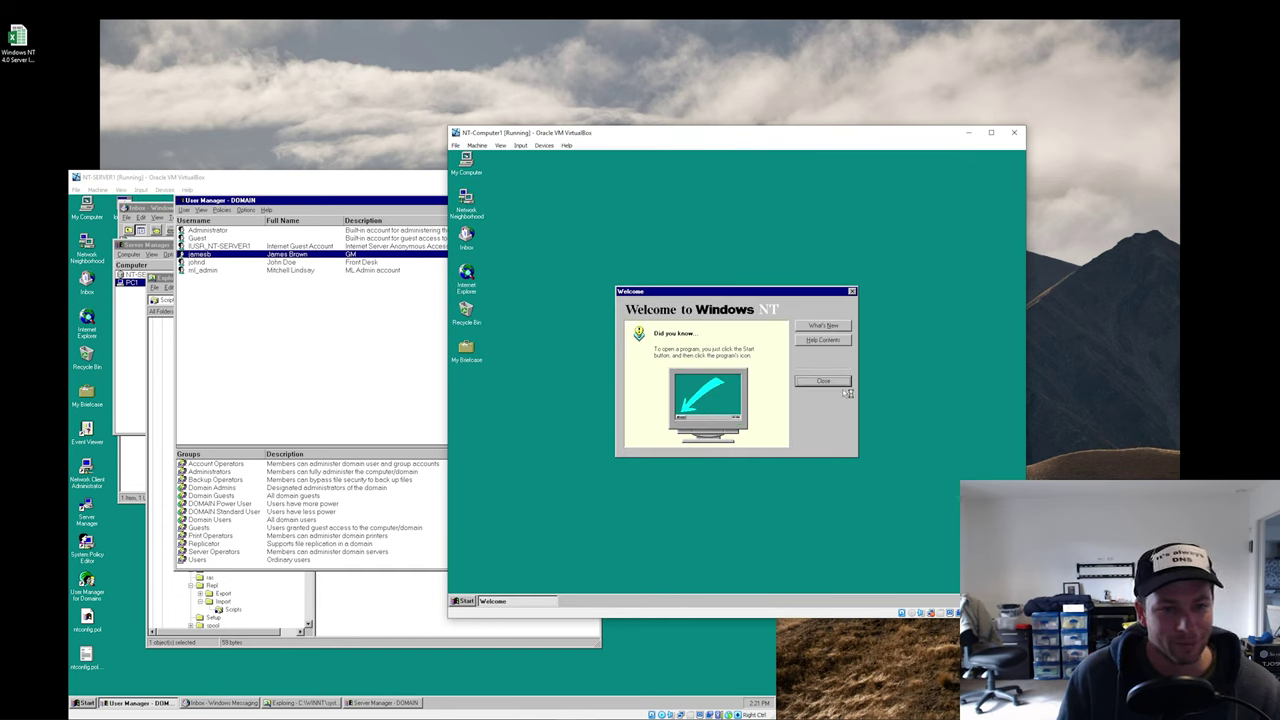
{"action": "left_click", "coordinate": [828, 380]}
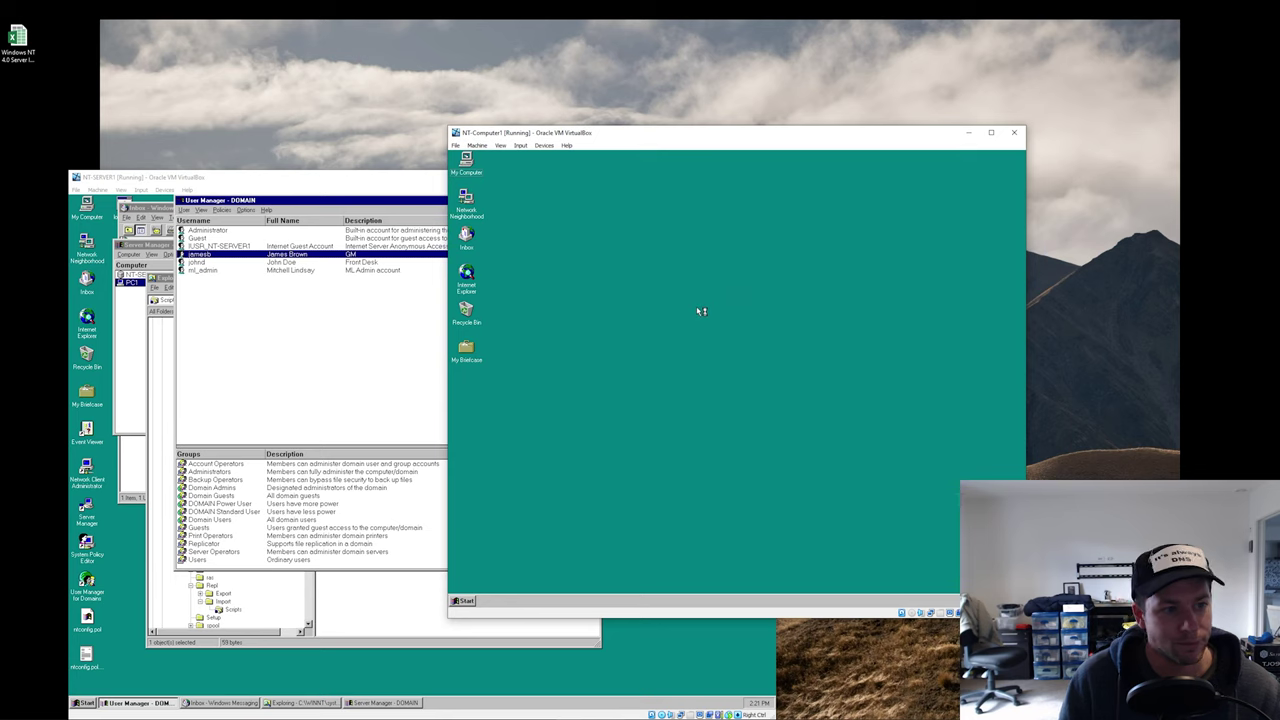
Open My Computer on PC1 and turn on its toolbar
{"action": "double_click", "coordinate": [466, 160]}
{"action": "left_click", "coordinate": [553, 232]}
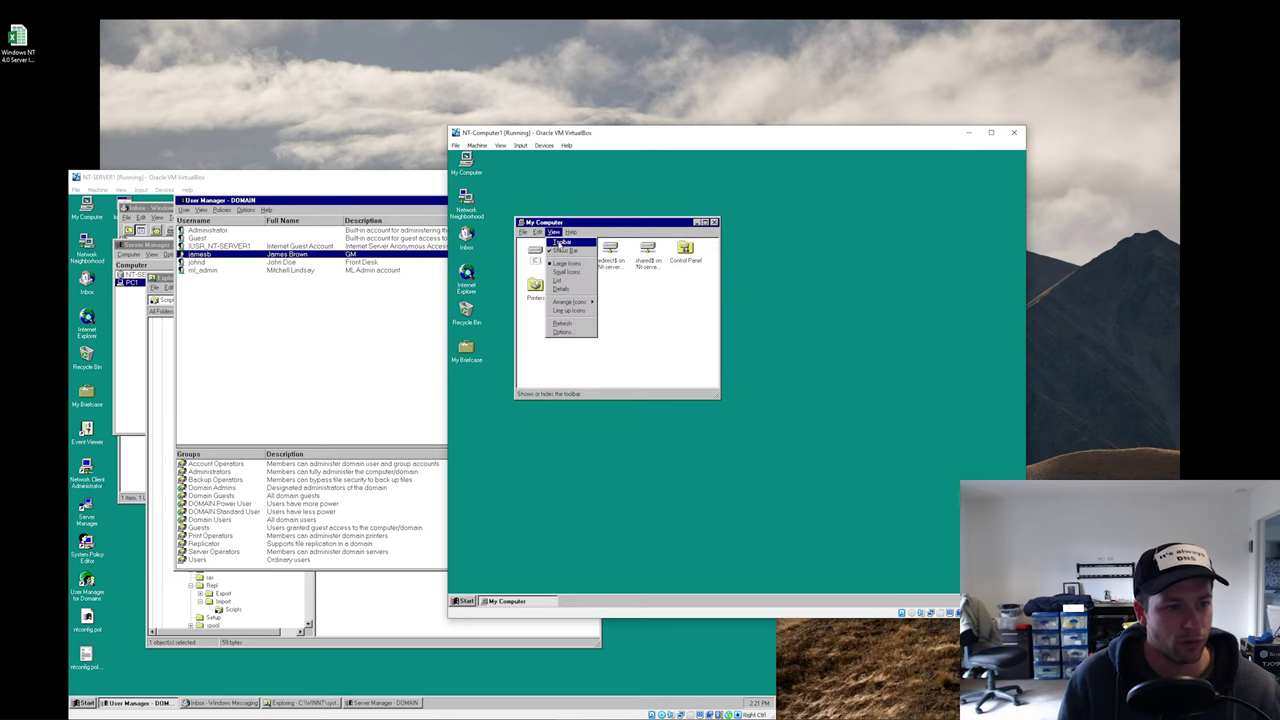
{"action": "left_click", "coordinate": [562, 242]}
{"action": "left_click", "coordinate": [553, 232]}
{"action": "left_click", "coordinate": [578, 320]}
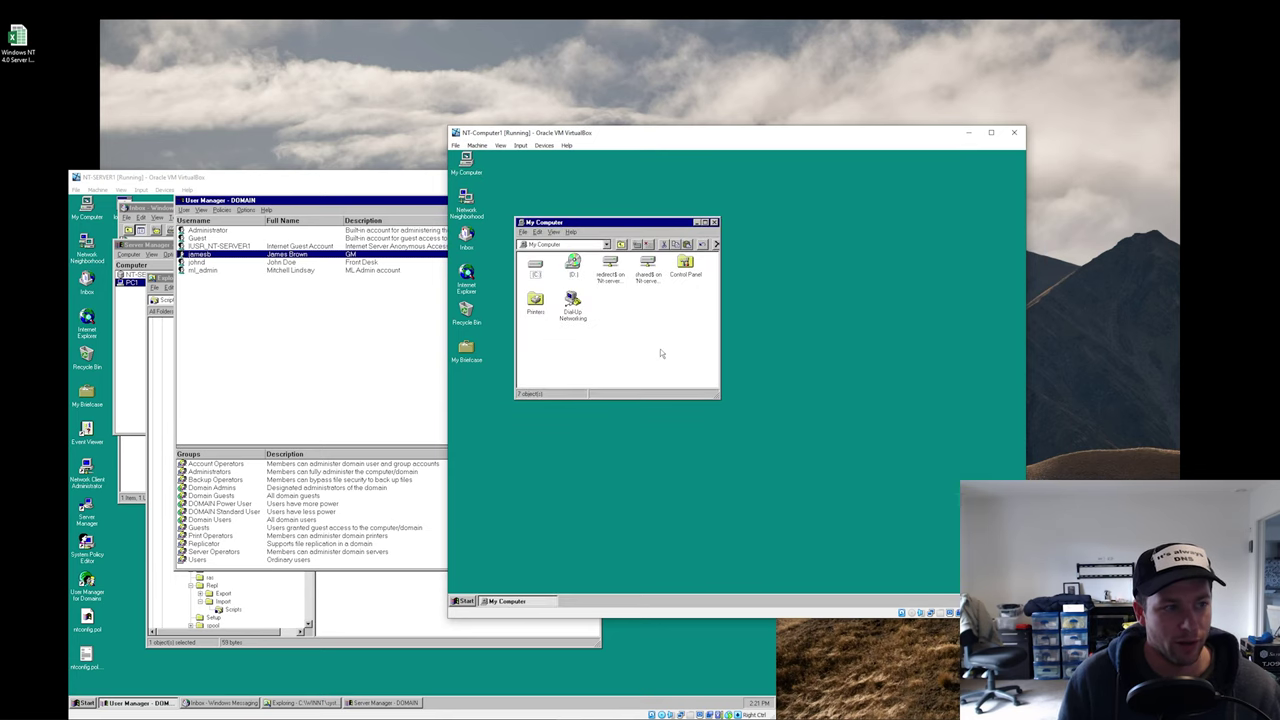
Review the Front Desk and GM accounts on the server, then close My Computer and start logging off PC1
{"action": "left_click", "coordinate": [265, 270]}
{"action": "left_click", "coordinate": [266, 262]}
{"action": "left_click", "coordinate": [268, 254]}
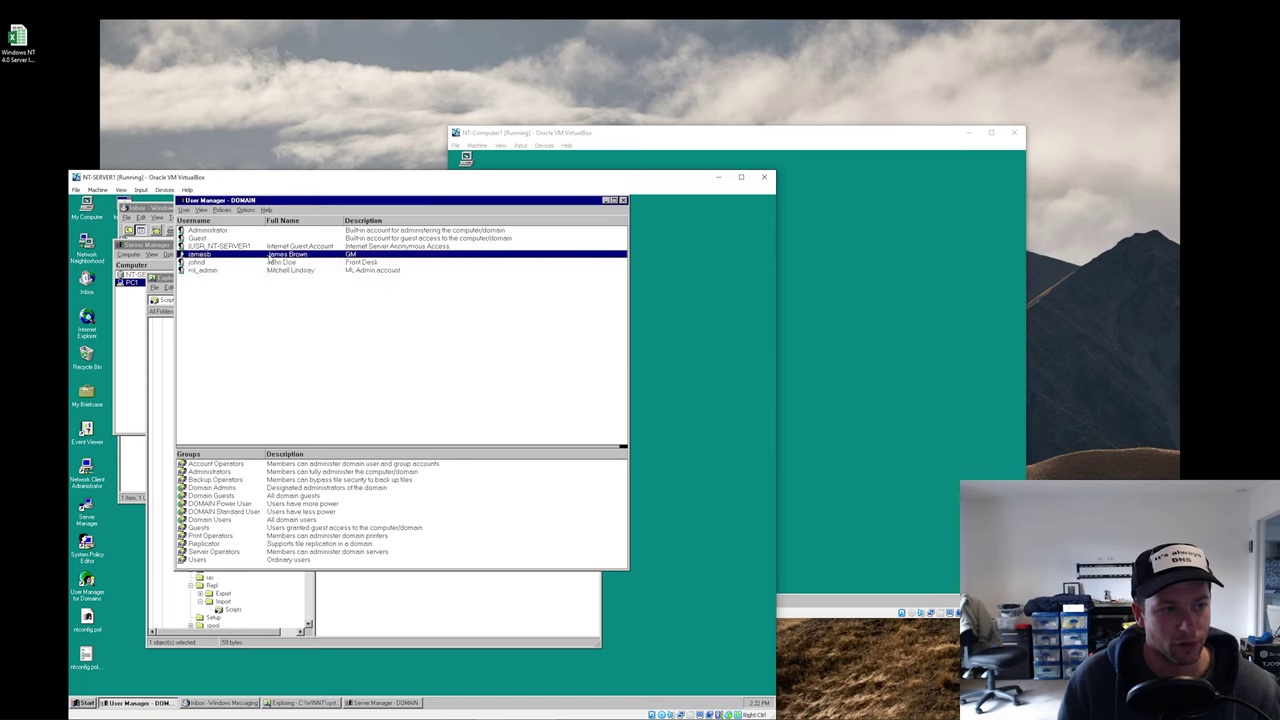
{"action": "left_click", "coordinate": [891, 343]}
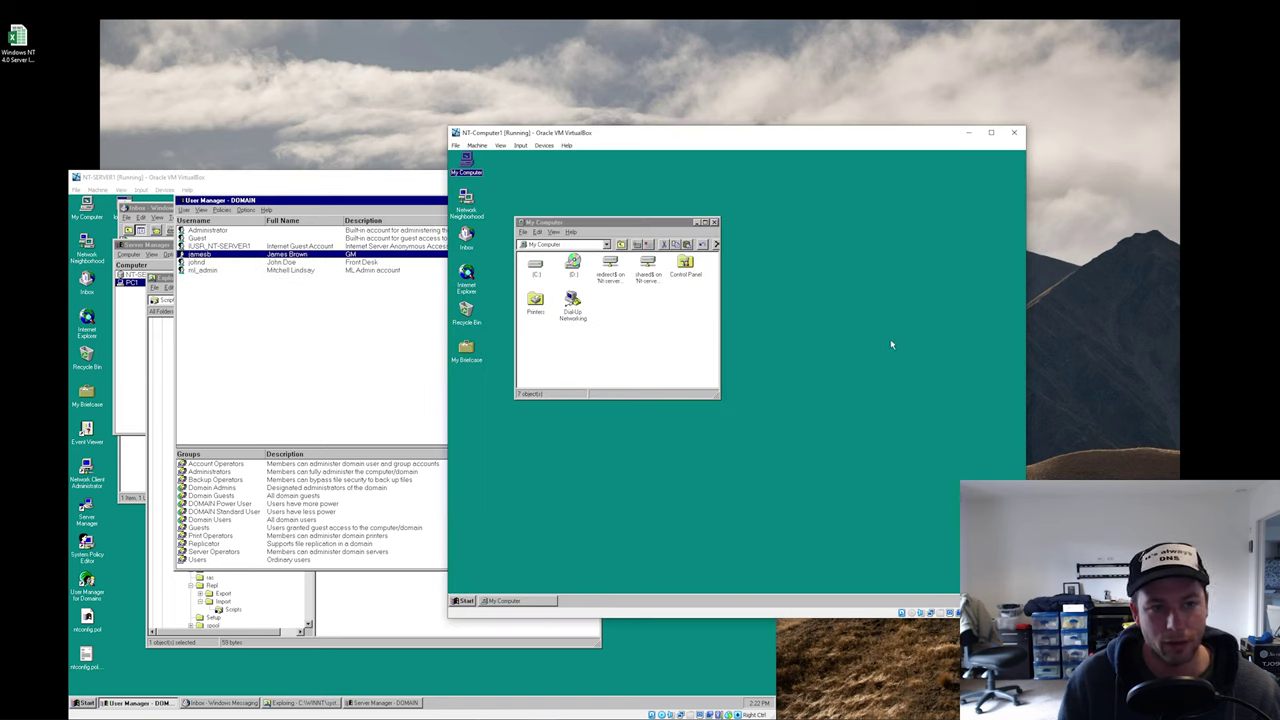
{"action": "left_click", "coordinate": [714, 222]}
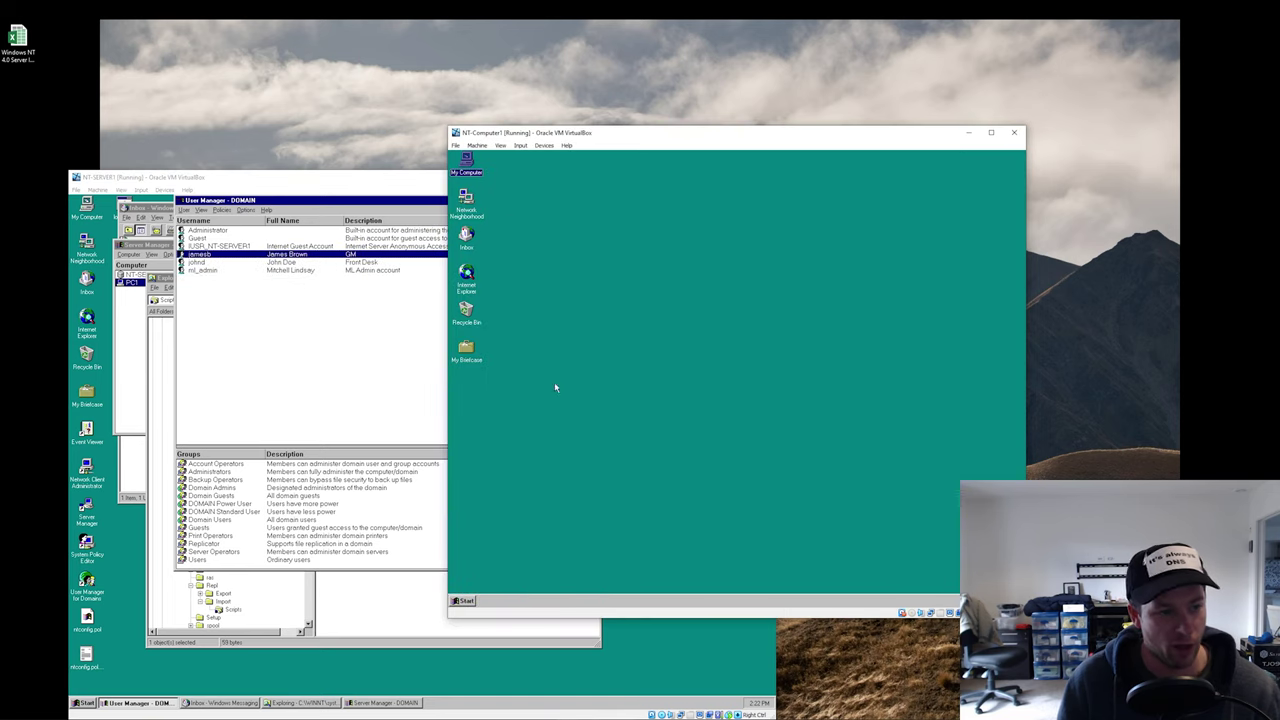
{"action": "left_click", "coordinate": [463, 601]}
{"action": "left_click", "coordinate": [497, 586]}
Log off the GM session and log PC1 on as the Front Desk user
{"action": "left_click", "coordinate": [698, 388]}
{"action": "left_click", "coordinate": [701, 409]}
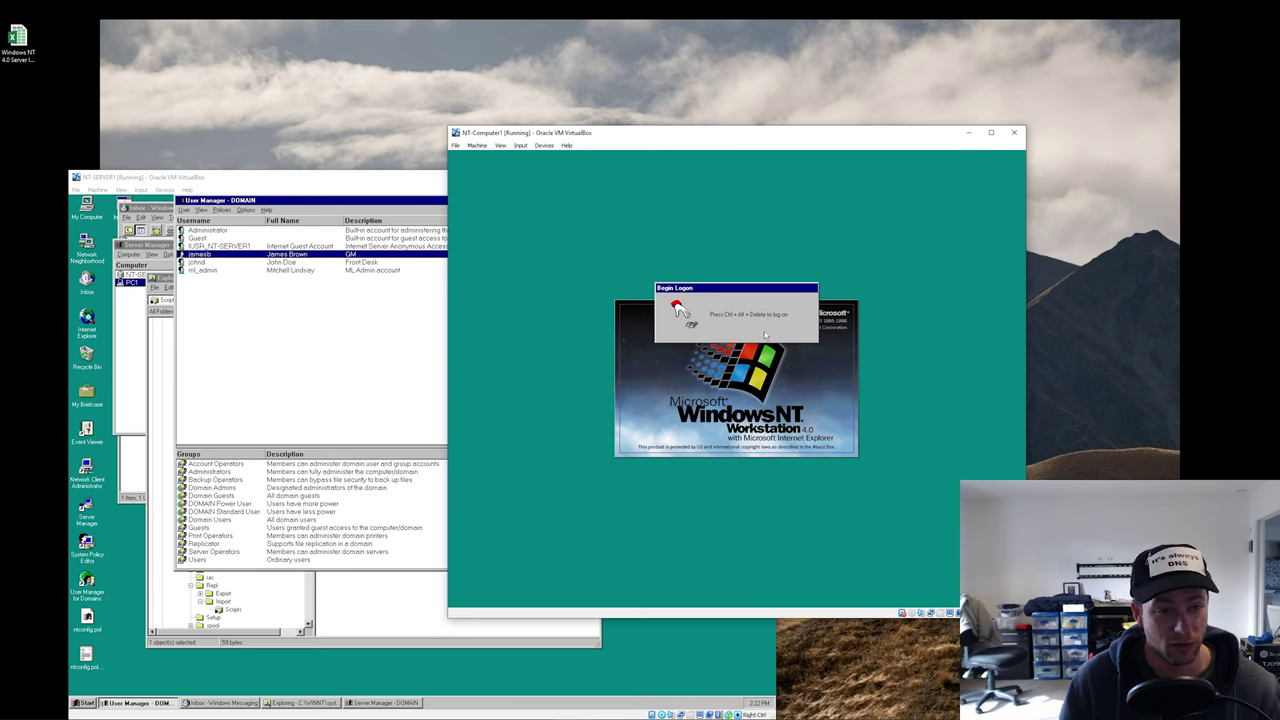
{"action": "key", "text": "ctrl+Delete"}
{"action": "key", "text": "Return"}
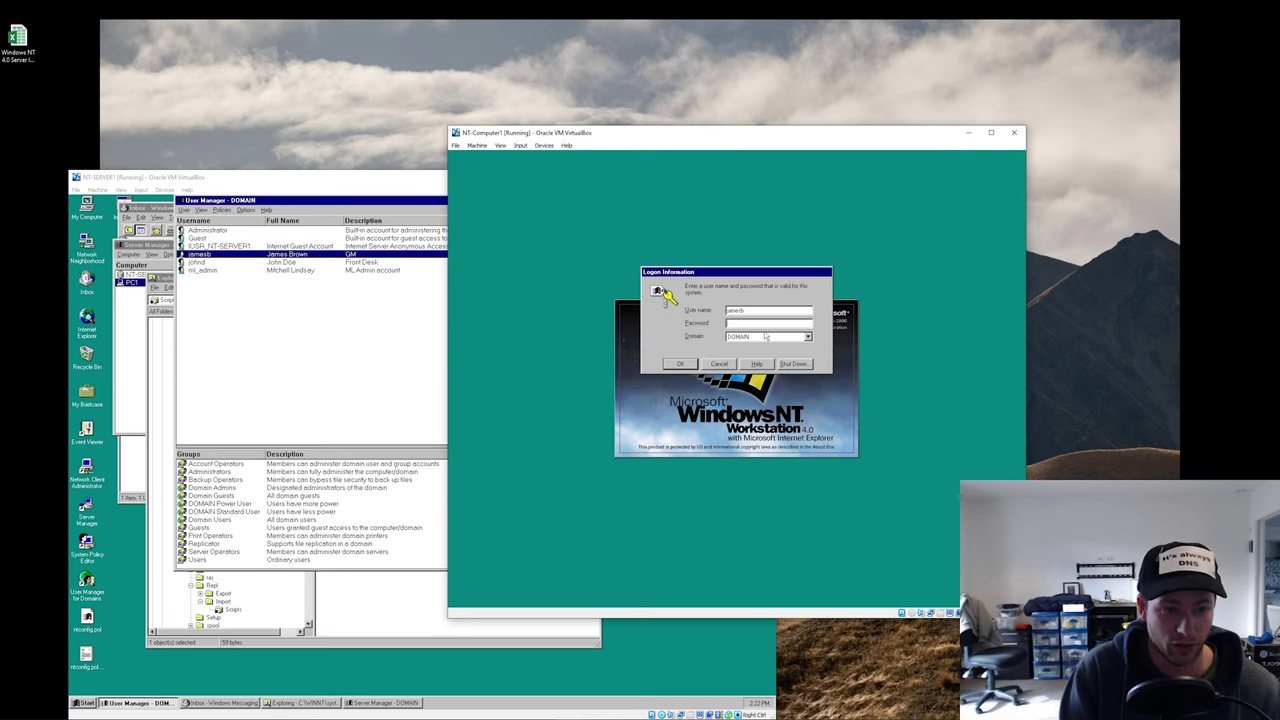
{"action": "key", "text": "Tab"}
{"action": "key", "text": "Tab"}
{"action": "key", "text": "Tab"}
{"action": "key", "text": "Tab"}
{"action": "key", "text": "Tab"}
{"action": "key", "text": "Tab"}
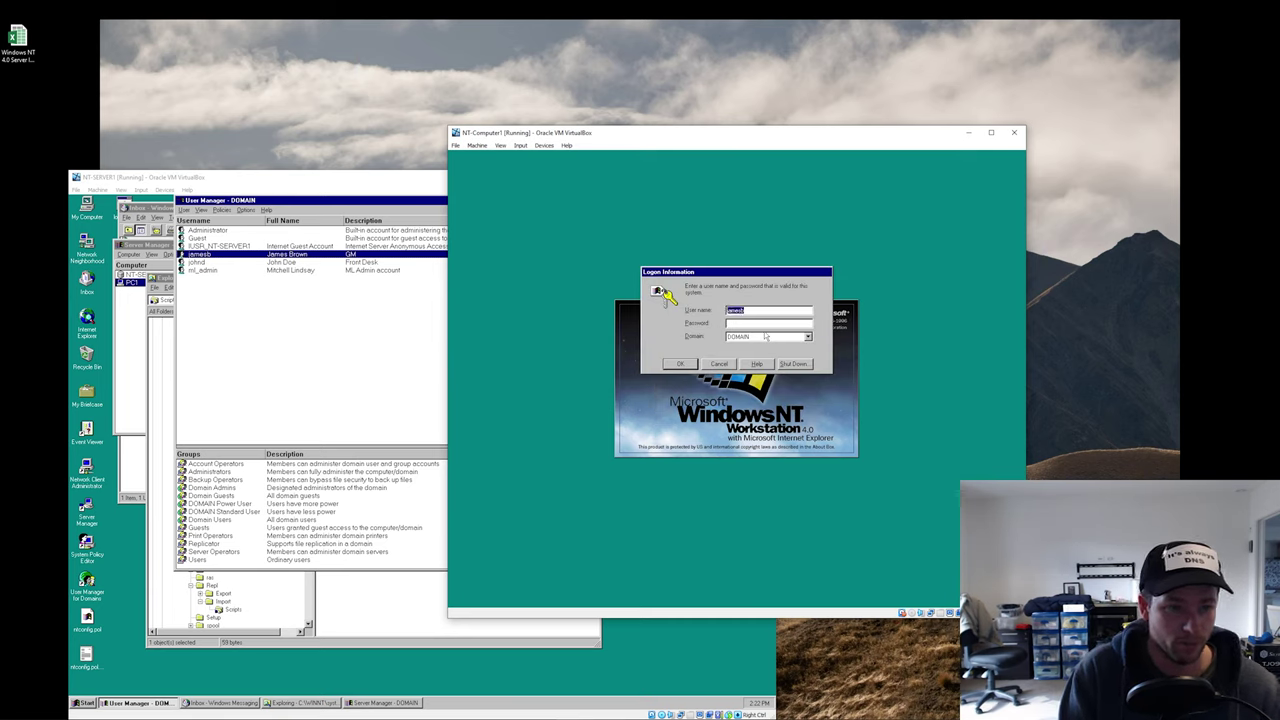
{"action": "type", "text": "m"}
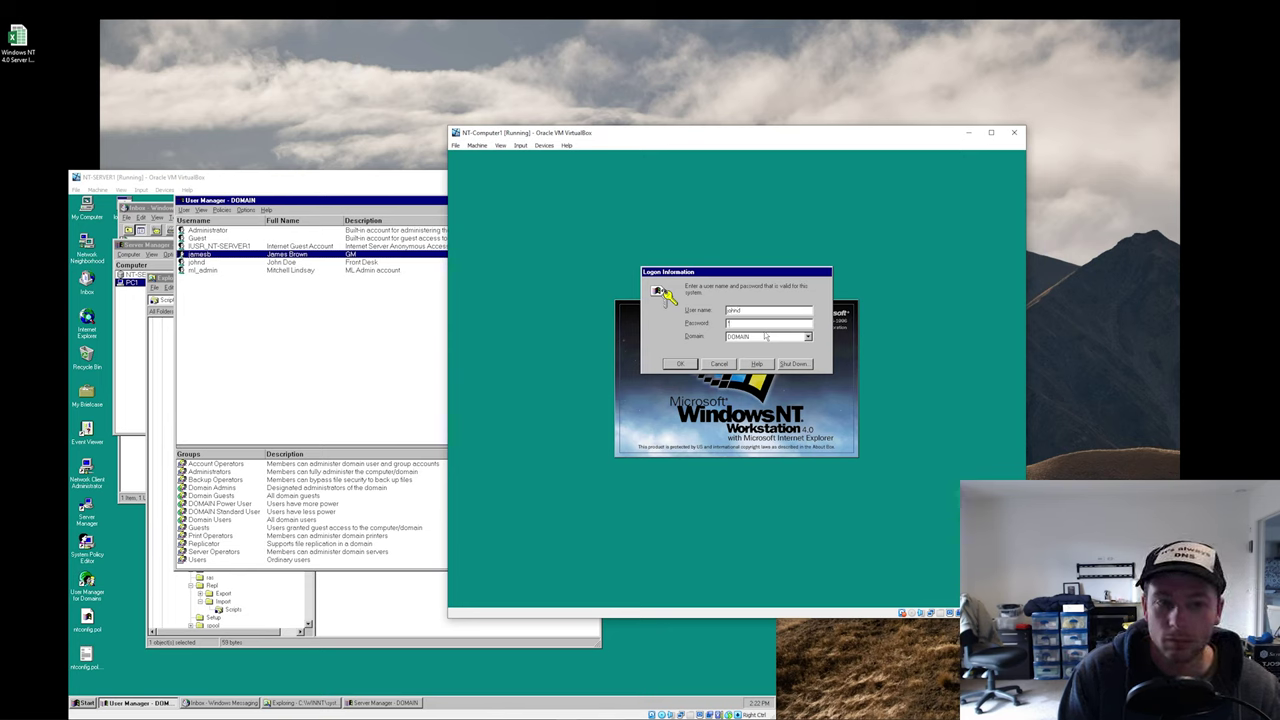
{"action": "key", "text": "Return"}
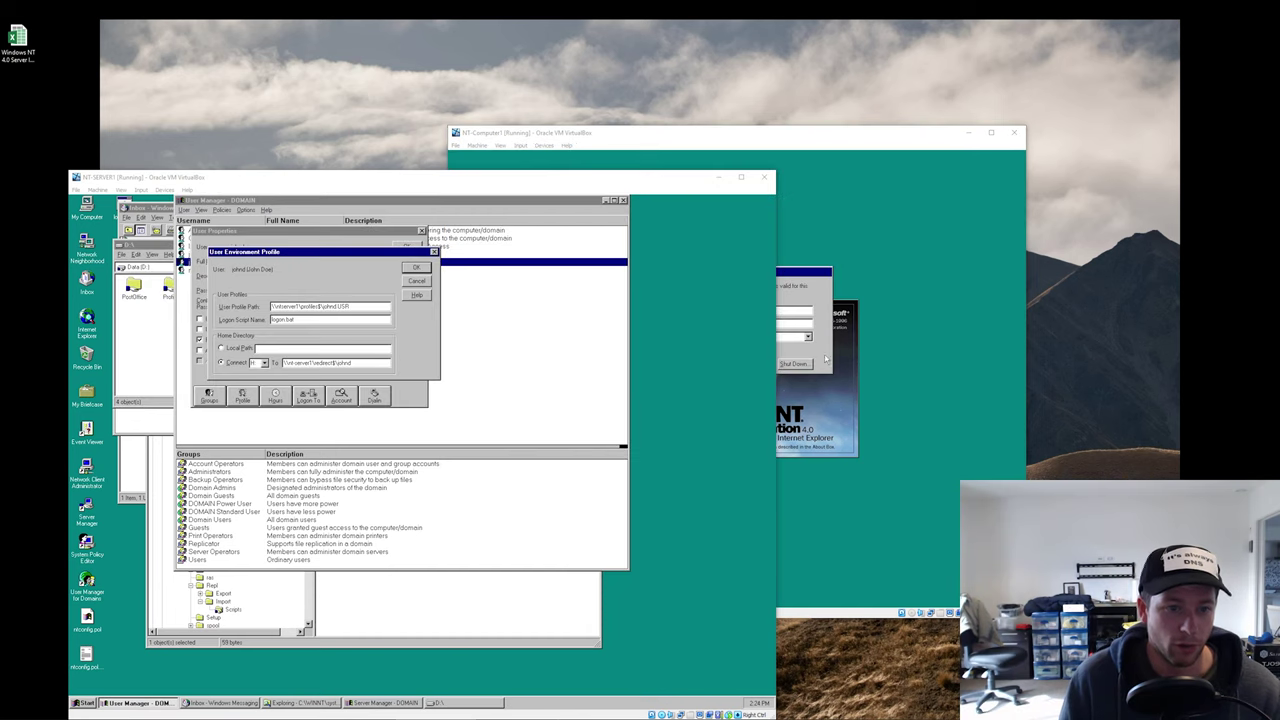
{"action": "left_click", "coordinate": [826, 358]}
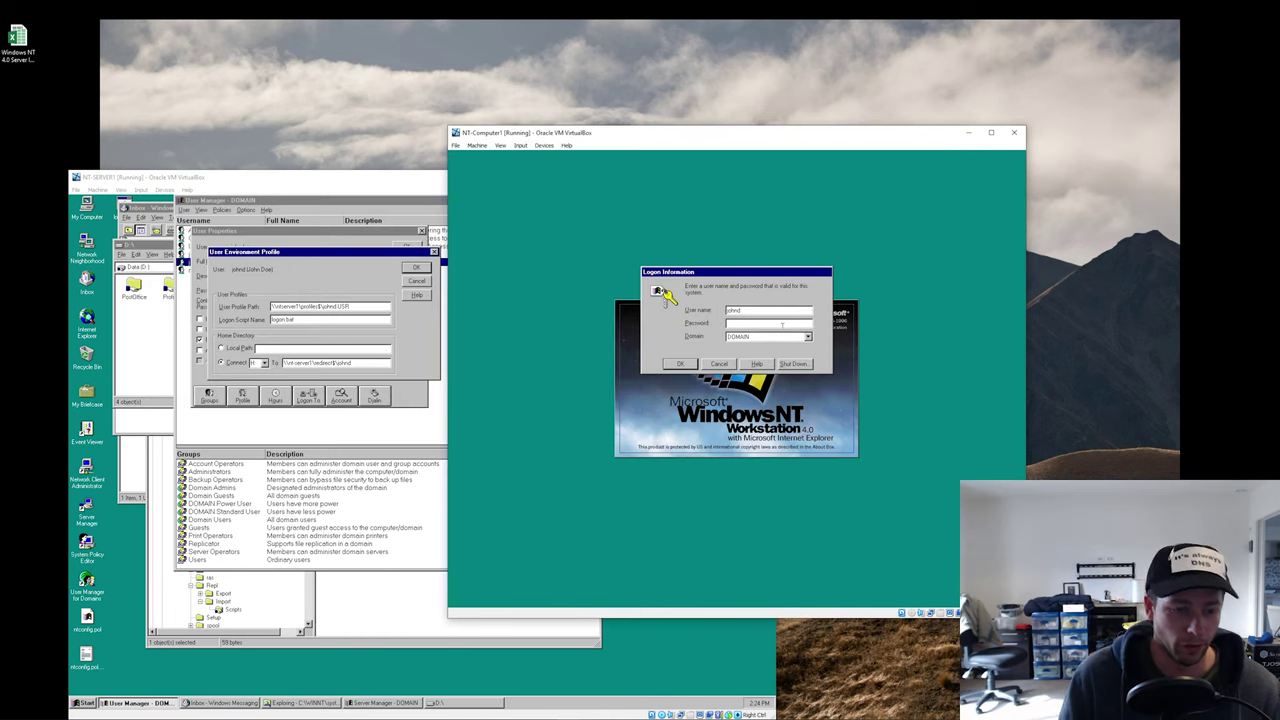
{"action": "key", "text": "Return"}
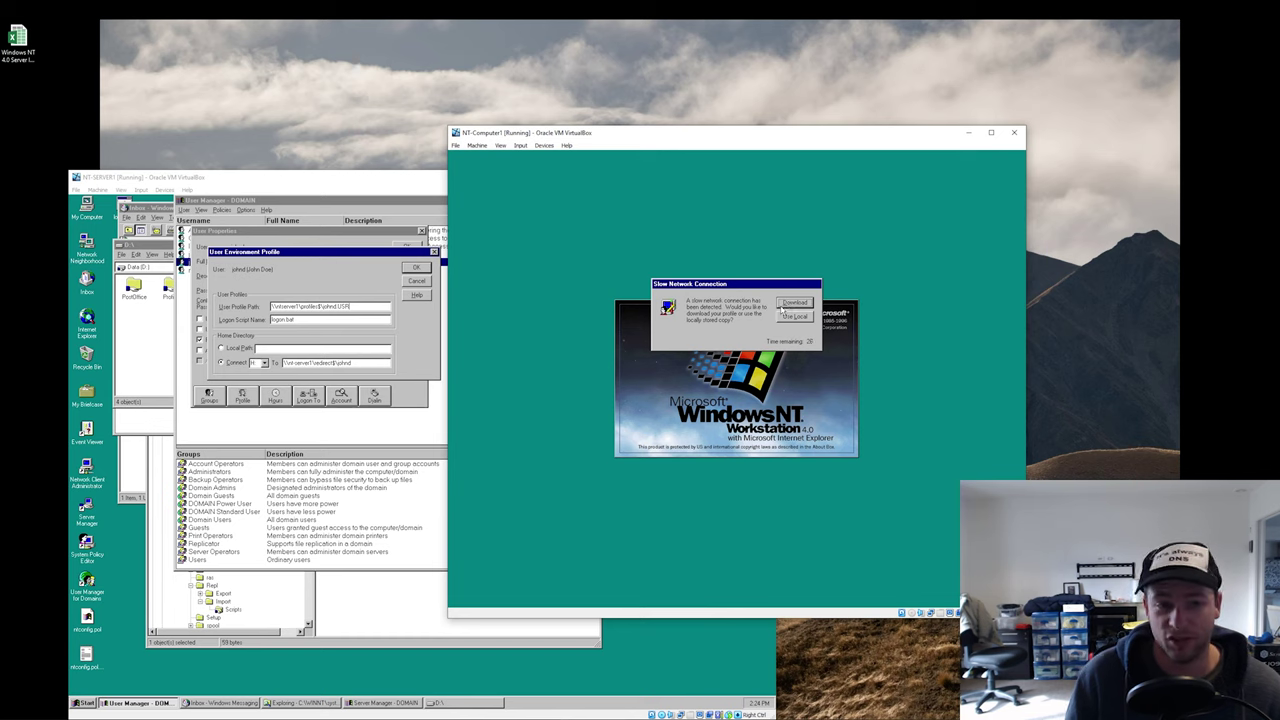
Download the roaming profile, log off PC1, and close the Front Desk user's properties on the server
{"action": "left_click", "coordinate": [786, 304]}
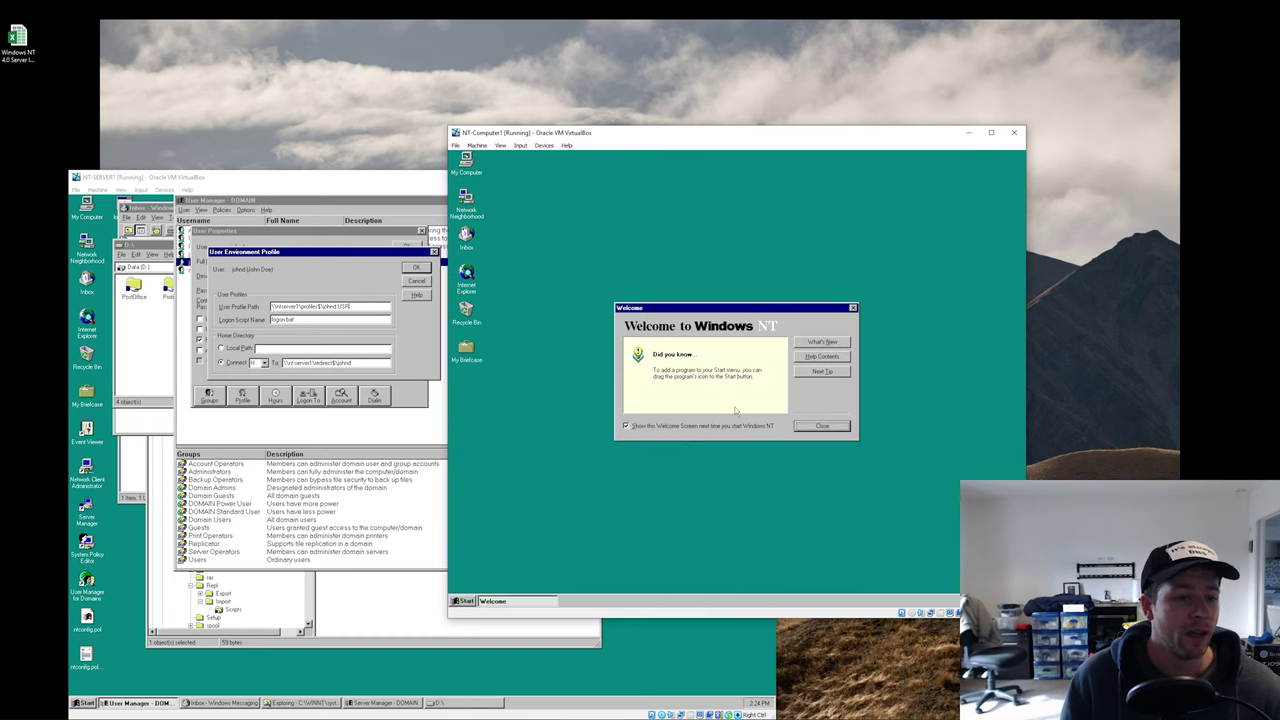
{"action": "left_click", "coordinate": [821, 426]}
{"action": "left_click", "coordinate": [468, 601]}
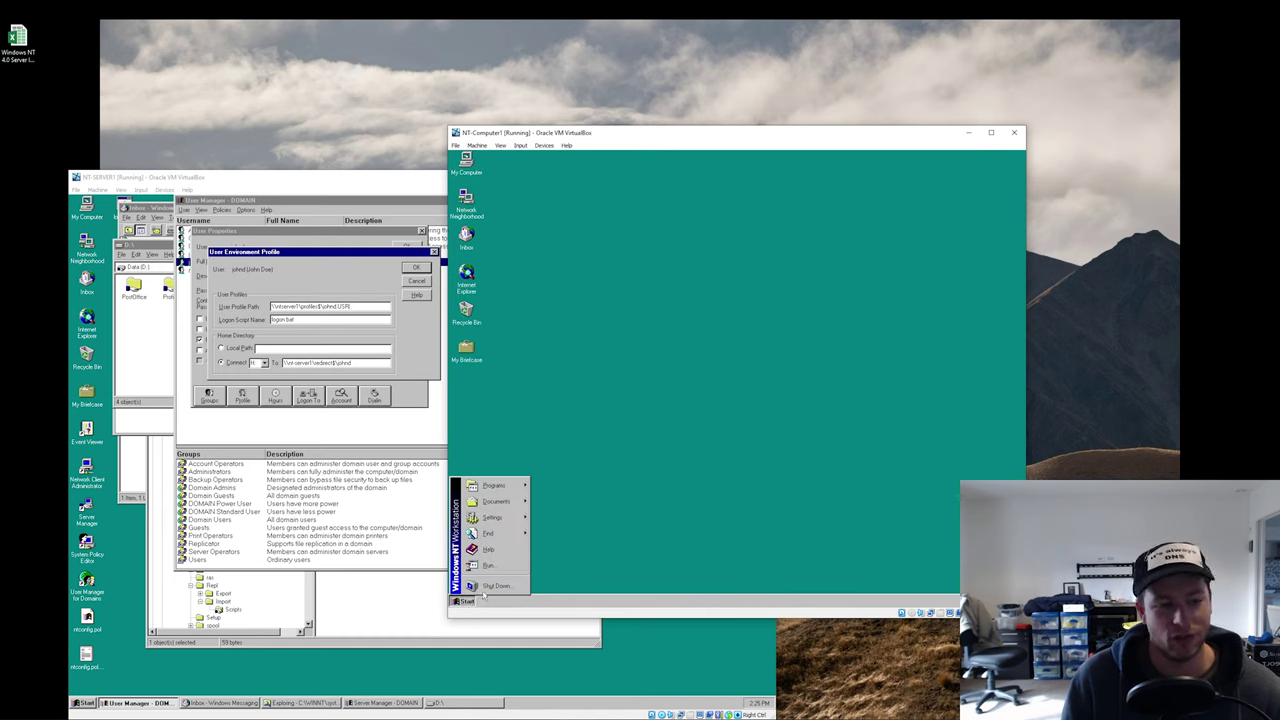
{"action": "left_click", "coordinate": [495, 588]}
{"action": "left_click", "coordinate": [706, 414]}
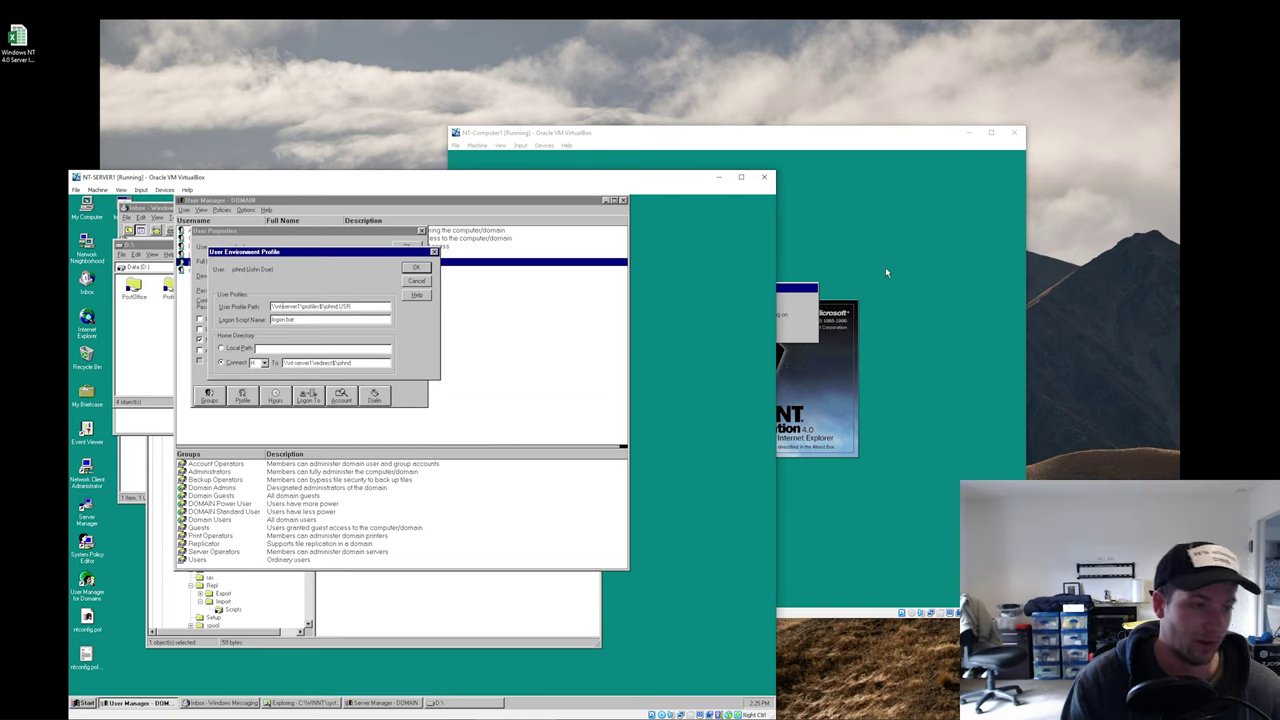
{"action": "left_click", "coordinate": [414, 270]}
{"action": "left_click", "coordinate": [407, 246]}
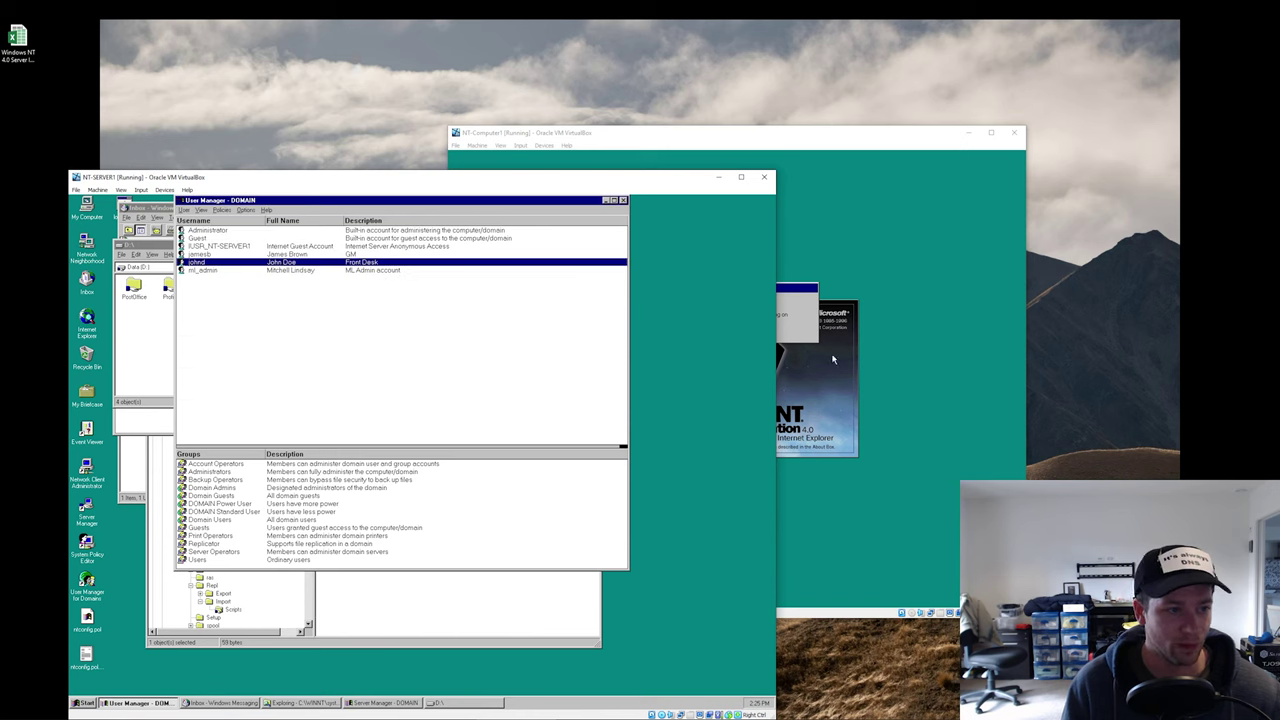
Log on to DOMAIN on the workstation as the Front Desk user and dismiss the Welcome screen
{"action": "left_click", "coordinate": [805, 336]}
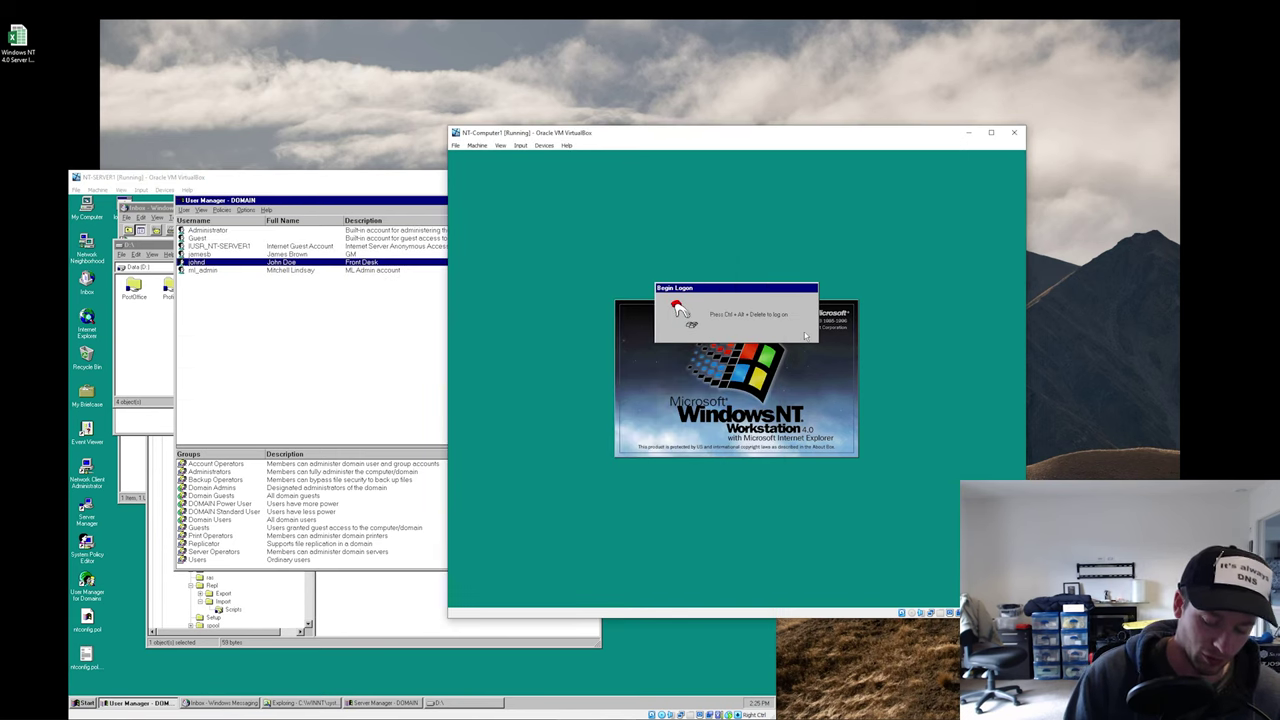
{"action": "key", "text": "ctrl+Delete"}
{"action": "key", "text": "Return"}
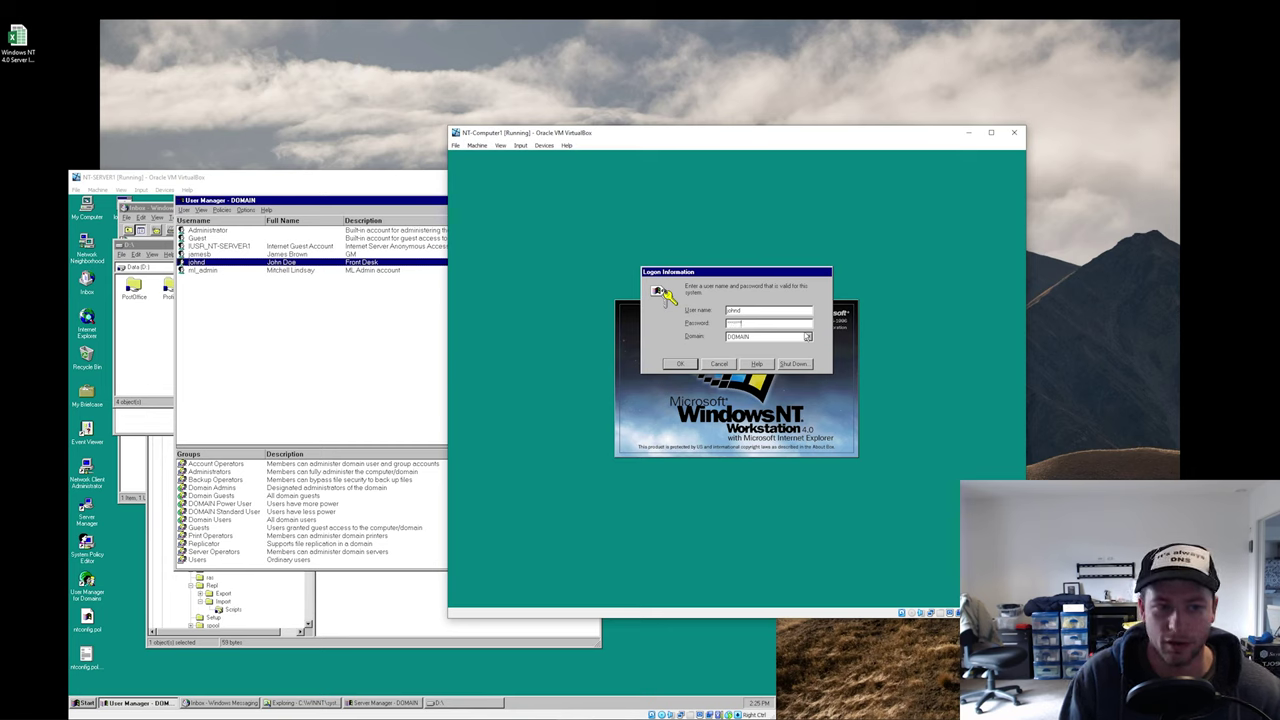
{"action": "key", "text": "Return"}
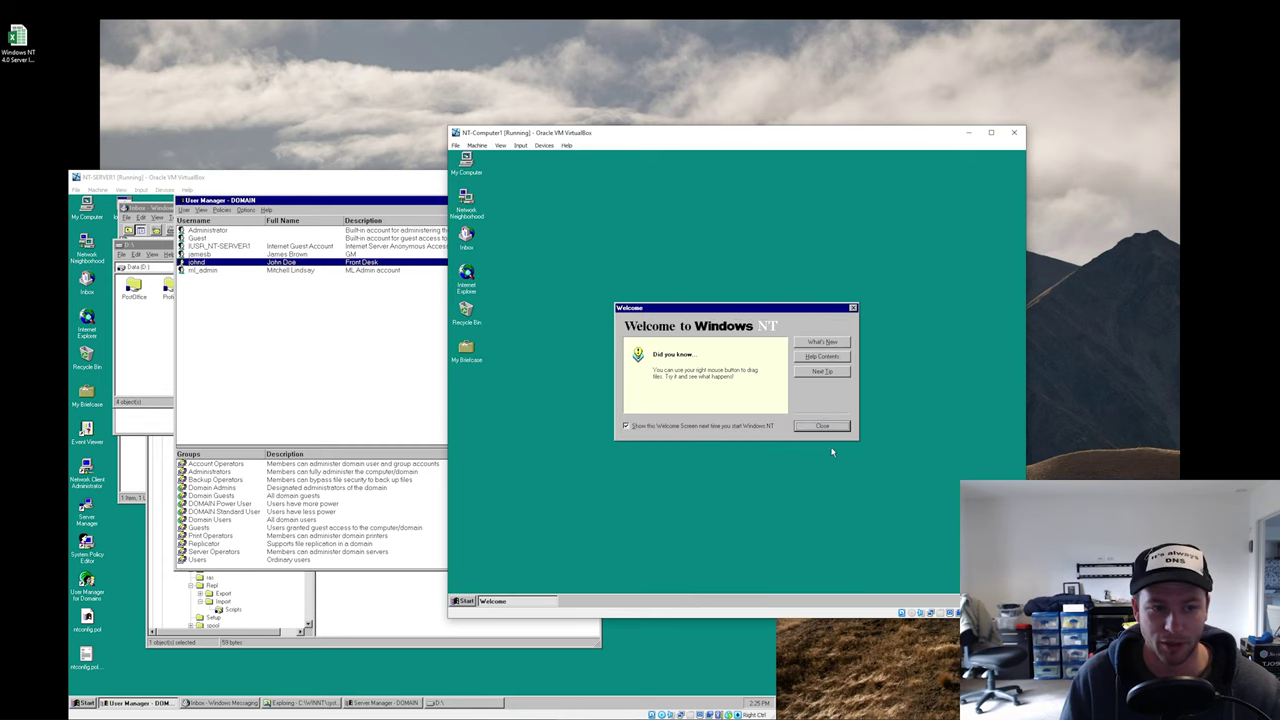
{"action": "left_click", "coordinate": [808, 426]}
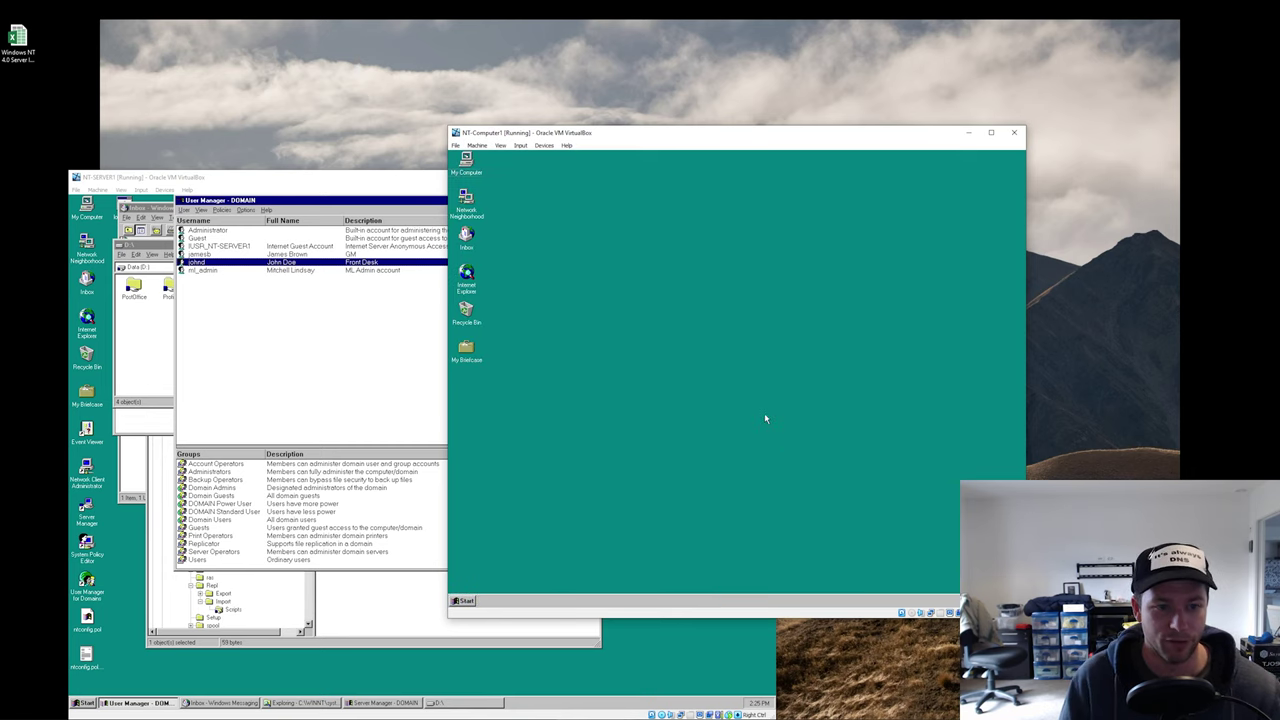
Browse shared$ and redirect$ in My Computer: another user's folder is denied, its own opens
{"action": "double_click", "coordinate": [466, 162]}
{"action": "left_click", "coordinate": [577, 220]}
{"action": "left_click", "coordinate": [615, 225]}
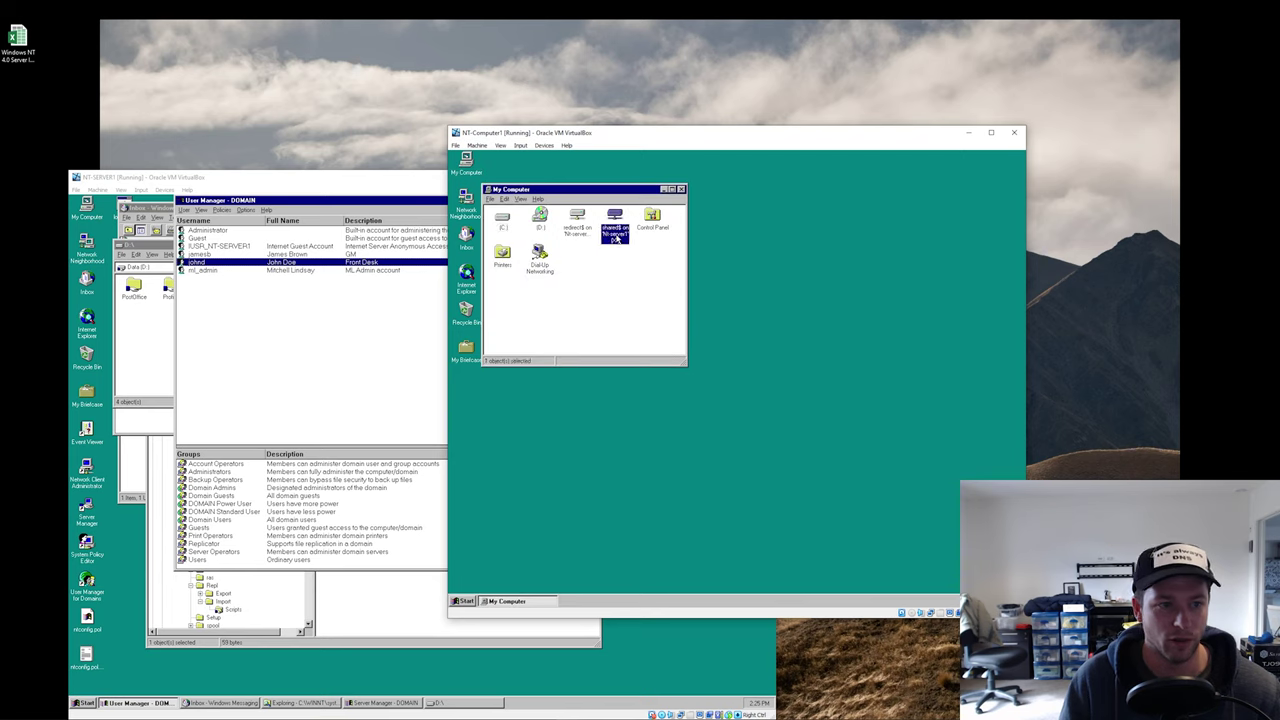
{"action": "double_click", "coordinate": [615, 232]}
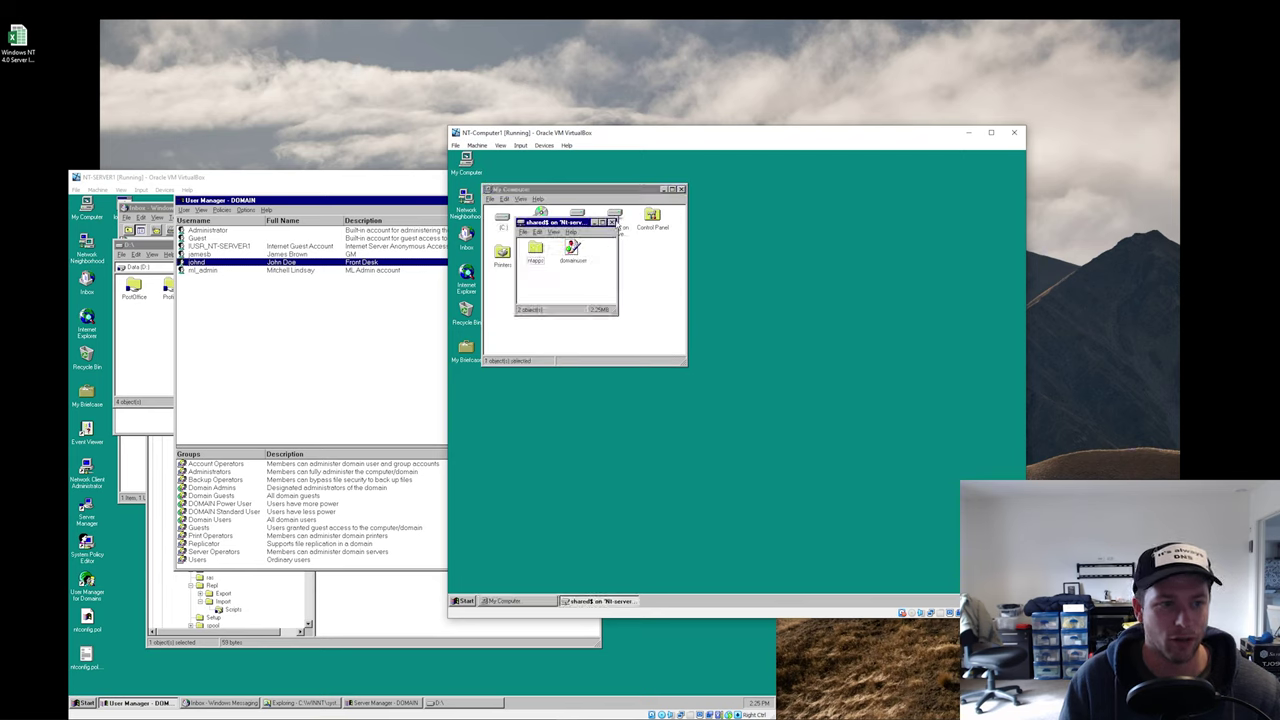
{"action": "left_click", "coordinate": [611, 222]}
{"action": "double_click", "coordinate": [577, 218]}
{"action": "double_click", "coordinate": [548, 262]}
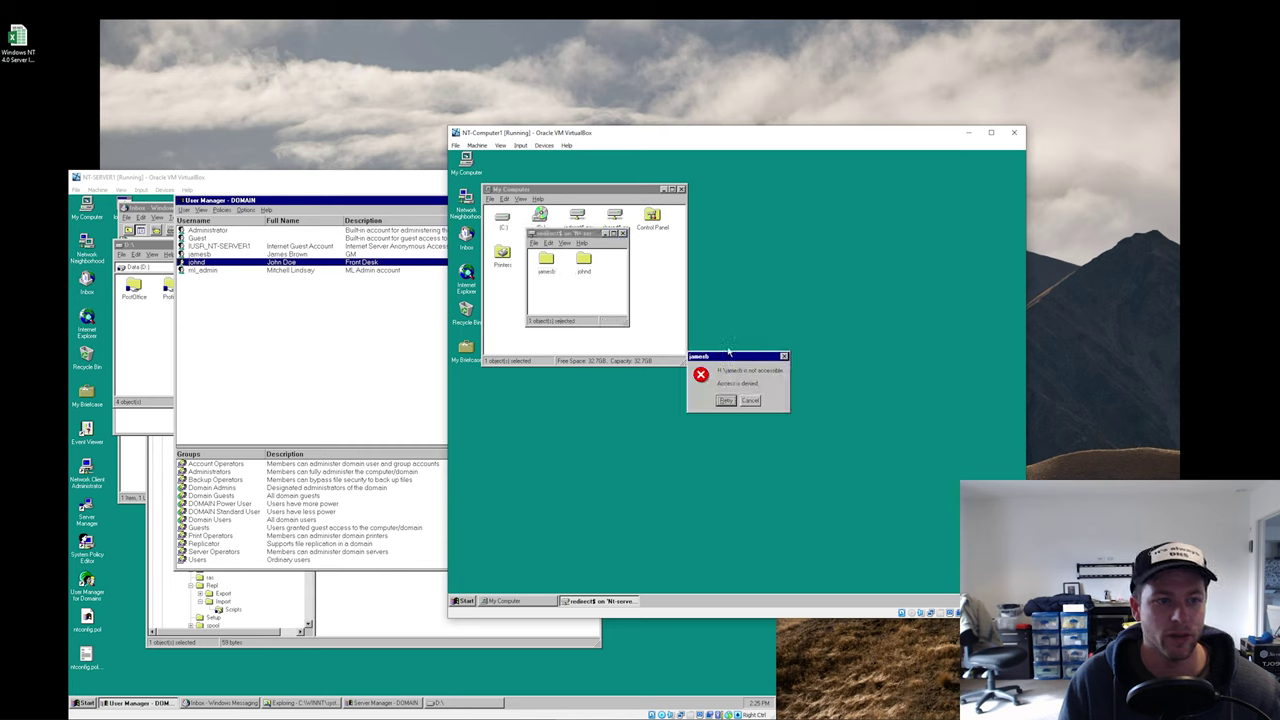
{"action": "left_click", "coordinate": [750, 400]}
{"action": "double_click", "coordinate": [584, 260]}
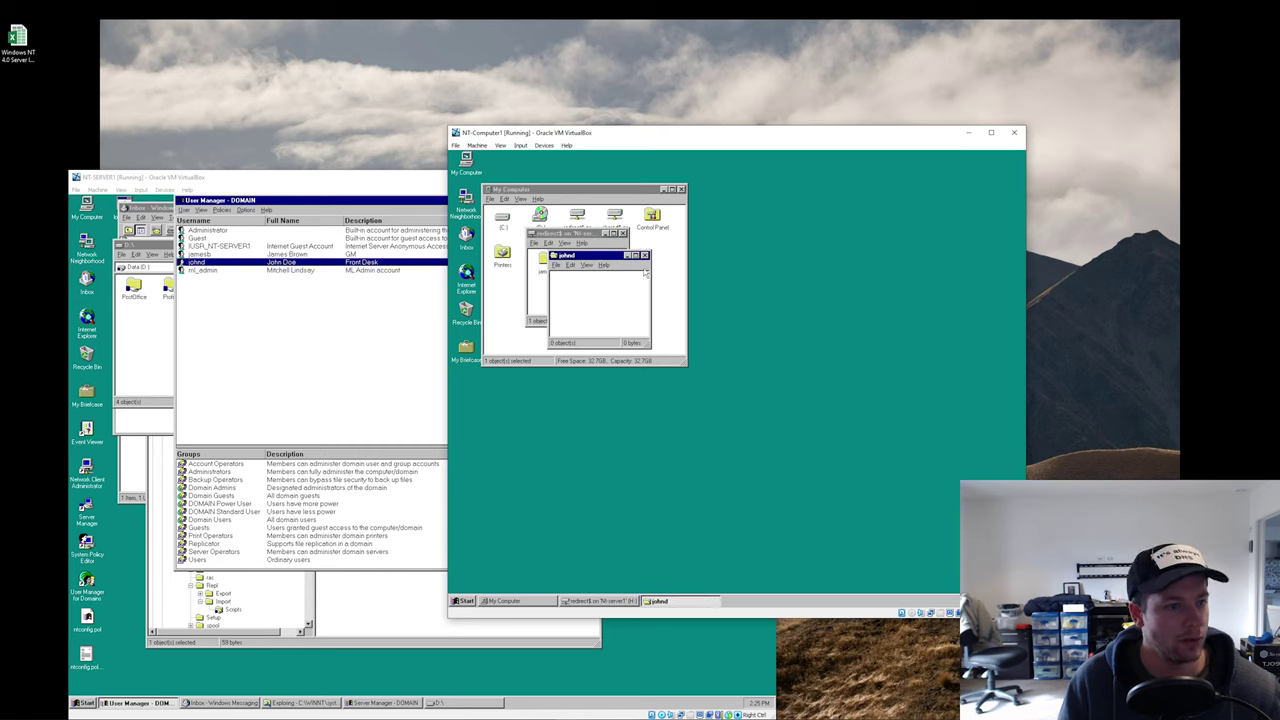
{"action": "left_click", "coordinate": [645, 255]}
{"action": "left_click", "coordinate": [623, 234]}
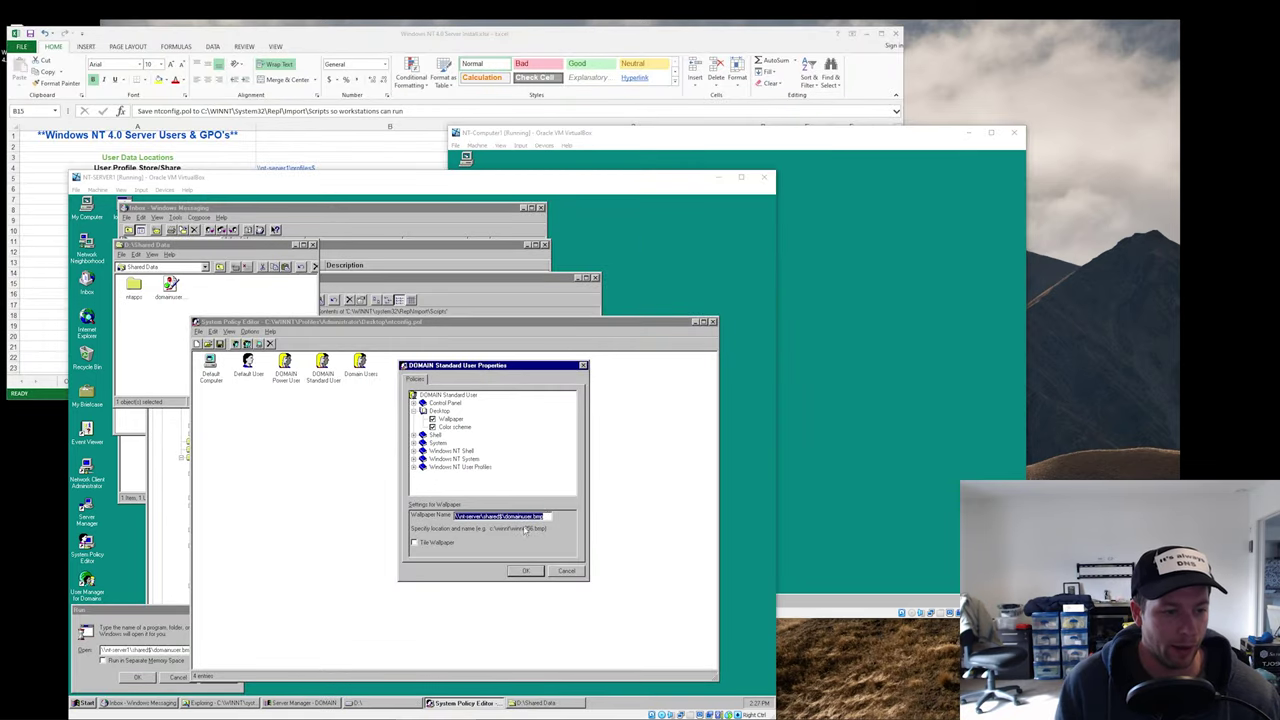
Accept the Standard User wallpaper policy and review the Power User wallpaper settings without changes
{"action": "left_click", "coordinate": [523, 531]}
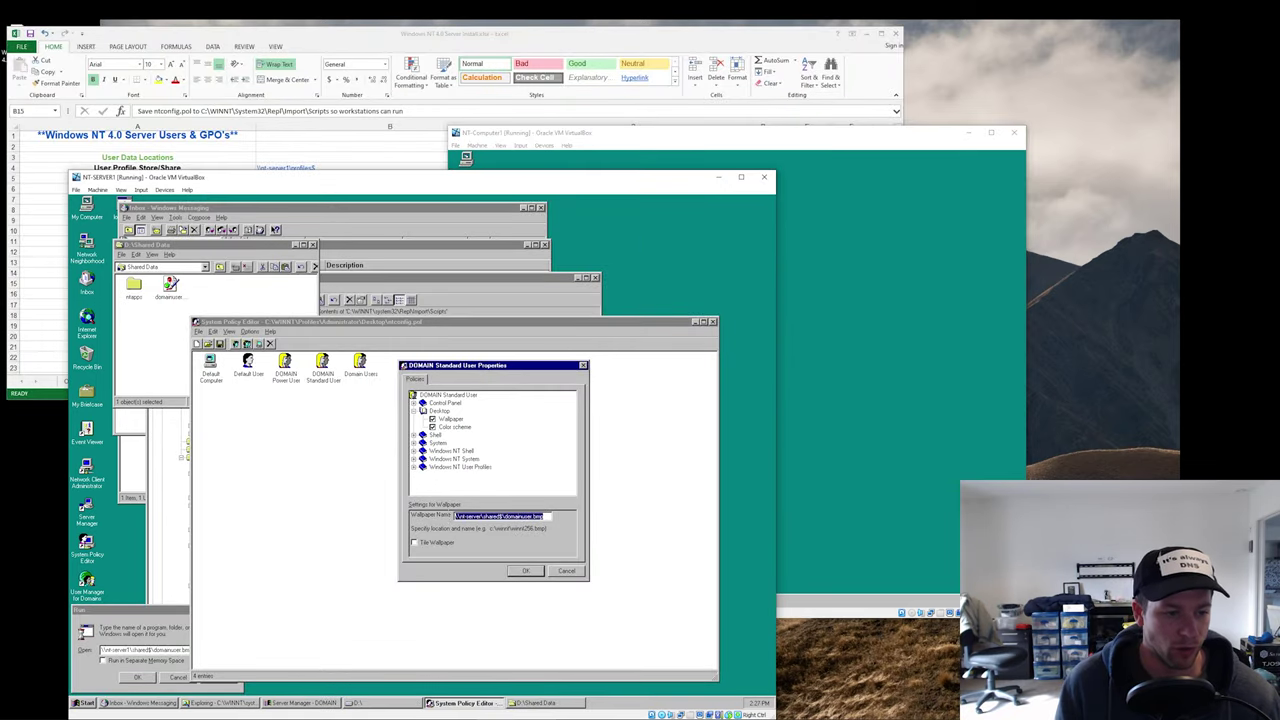
{"action": "left_click", "coordinate": [453, 515]}
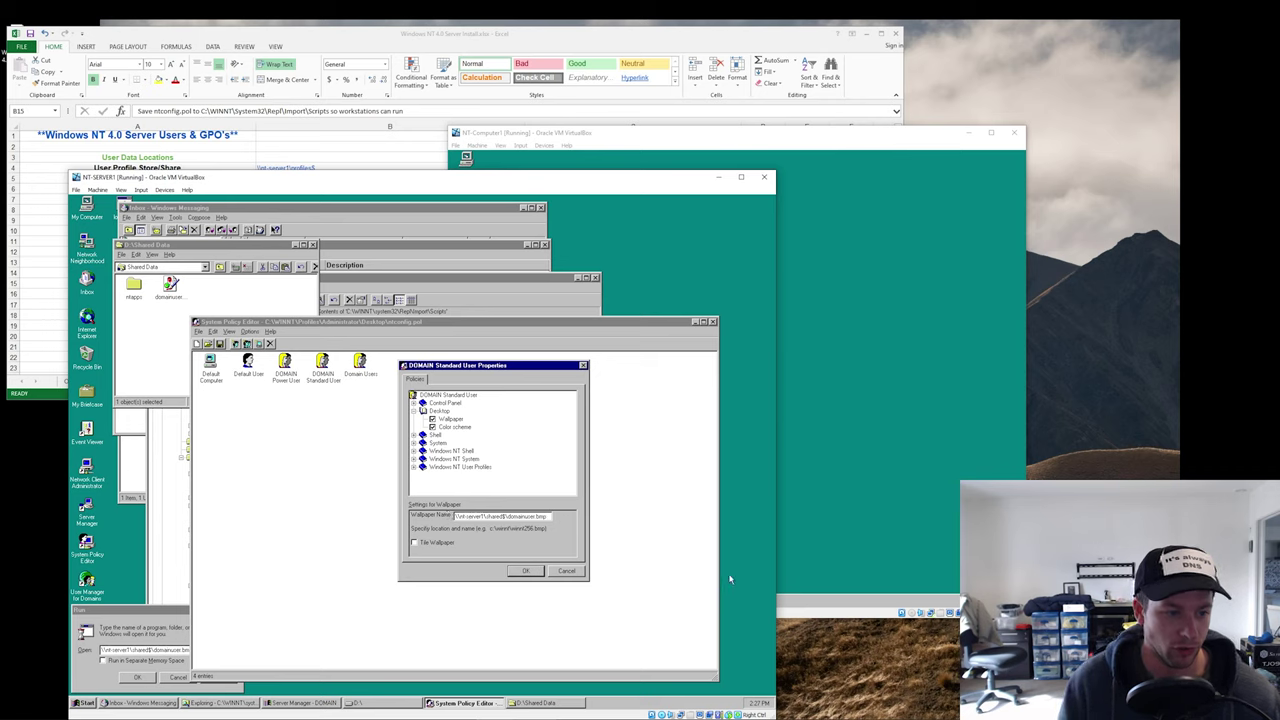
{"action": "left_click", "coordinate": [525, 570]}
{"action": "double_click", "coordinate": [288, 380]}
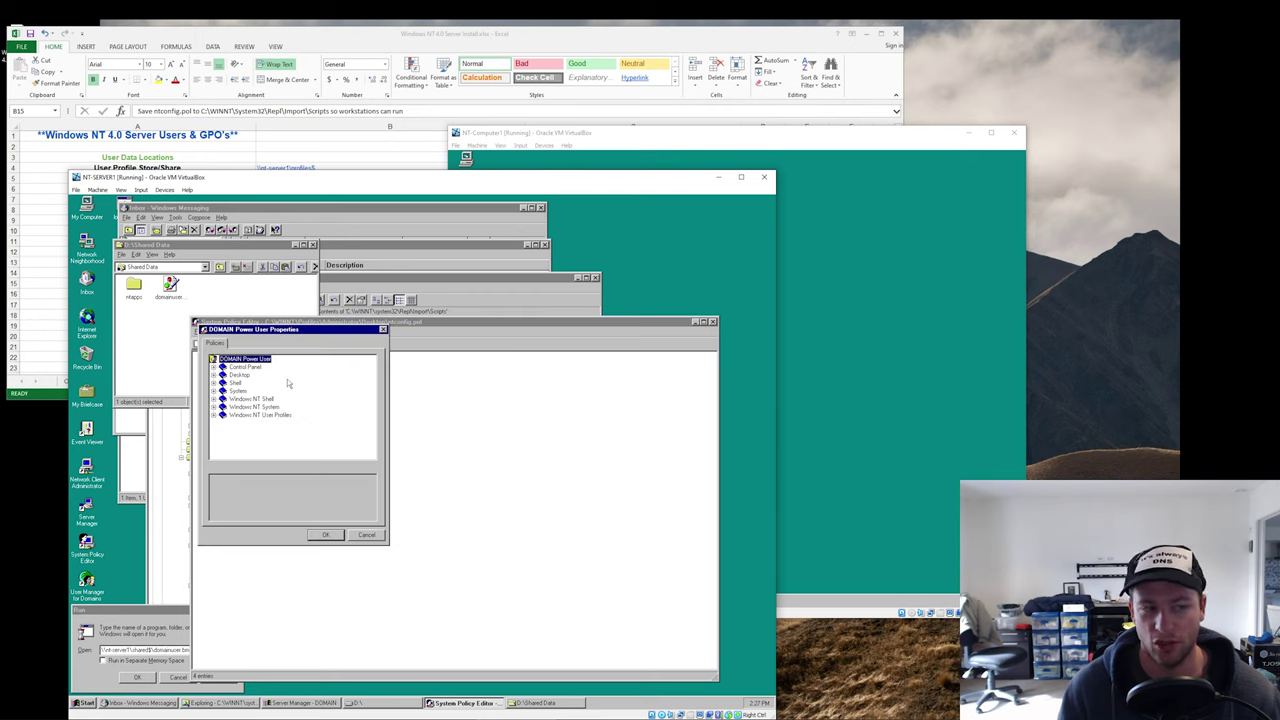
{"action": "double_click", "coordinate": [234, 375]}
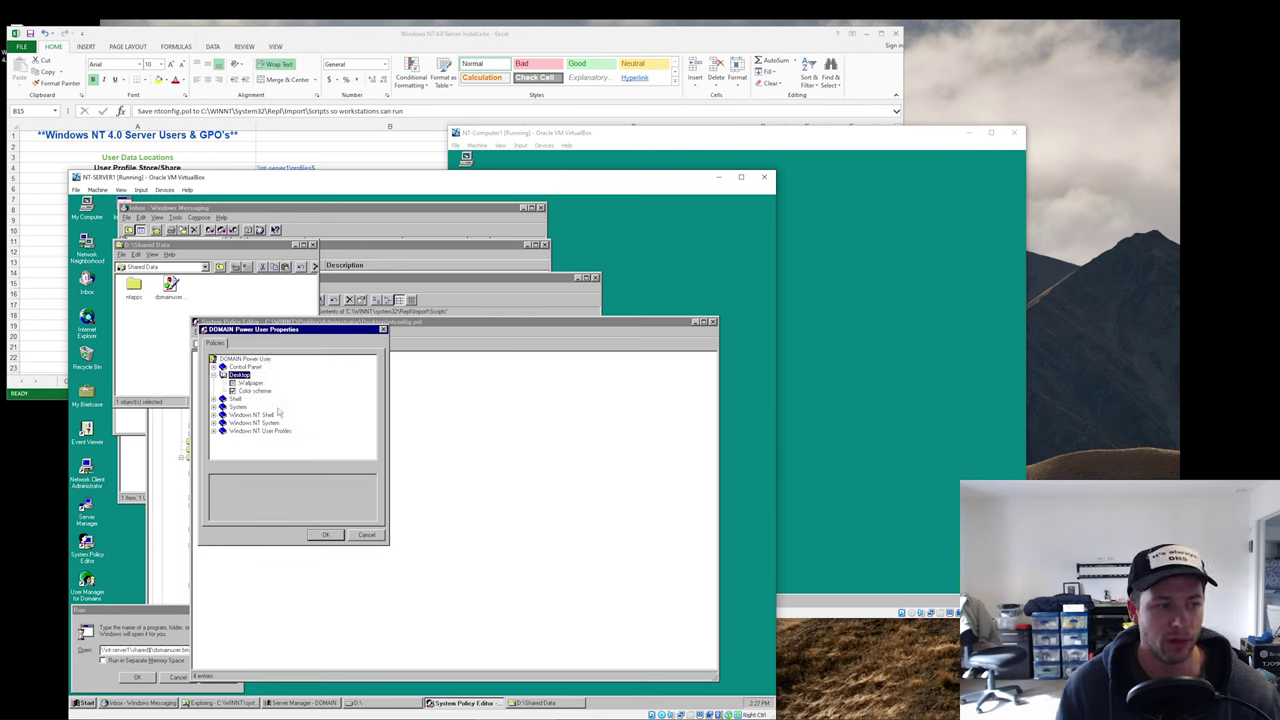
{"action": "left_click", "coordinate": [243, 385]}
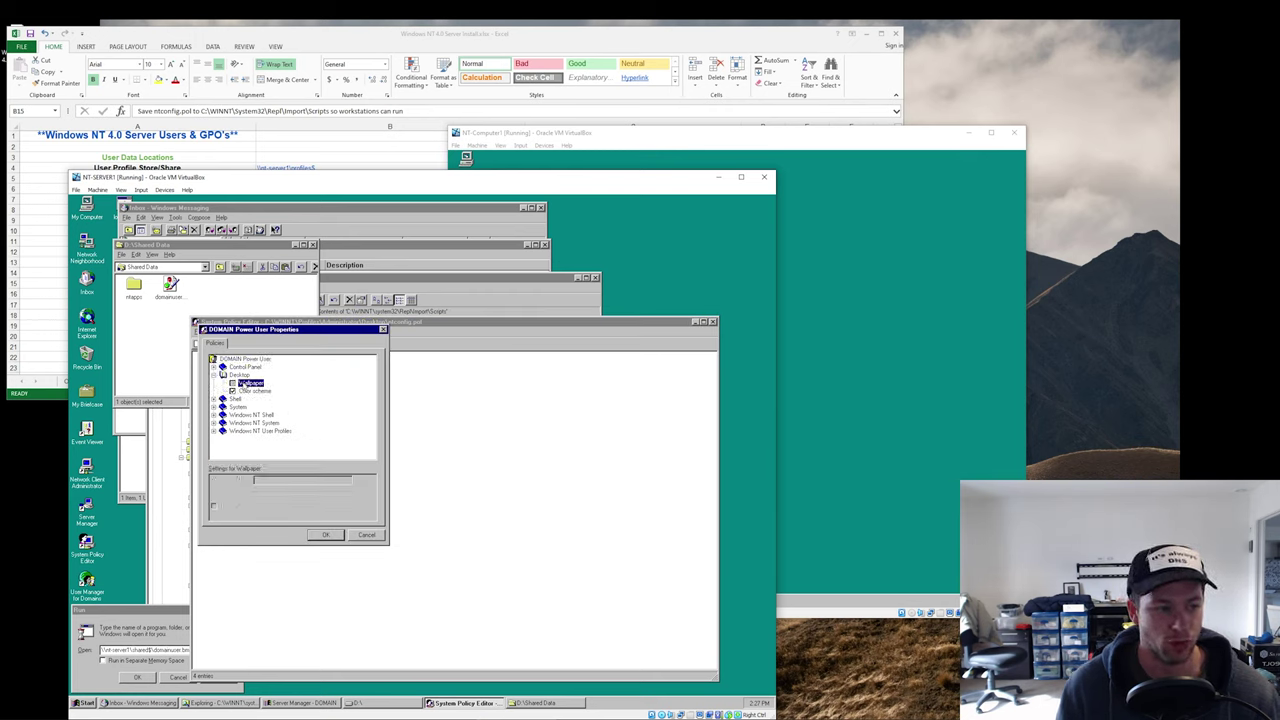
{"action": "left_click", "coordinate": [372, 537]}
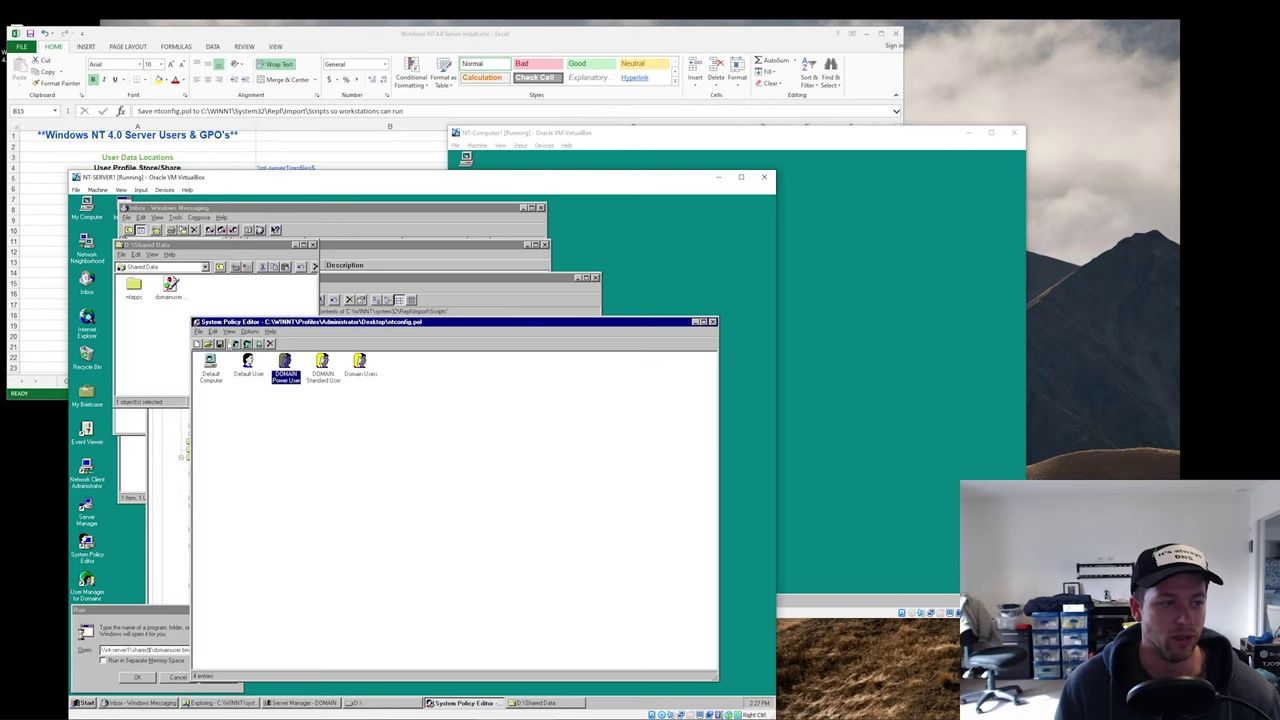
Cancel the leftover Run prompt and browse the Shared Data window to C:\WINNT\system32\Repl\Import
{"action": "left_click", "coordinate": [170, 649]}
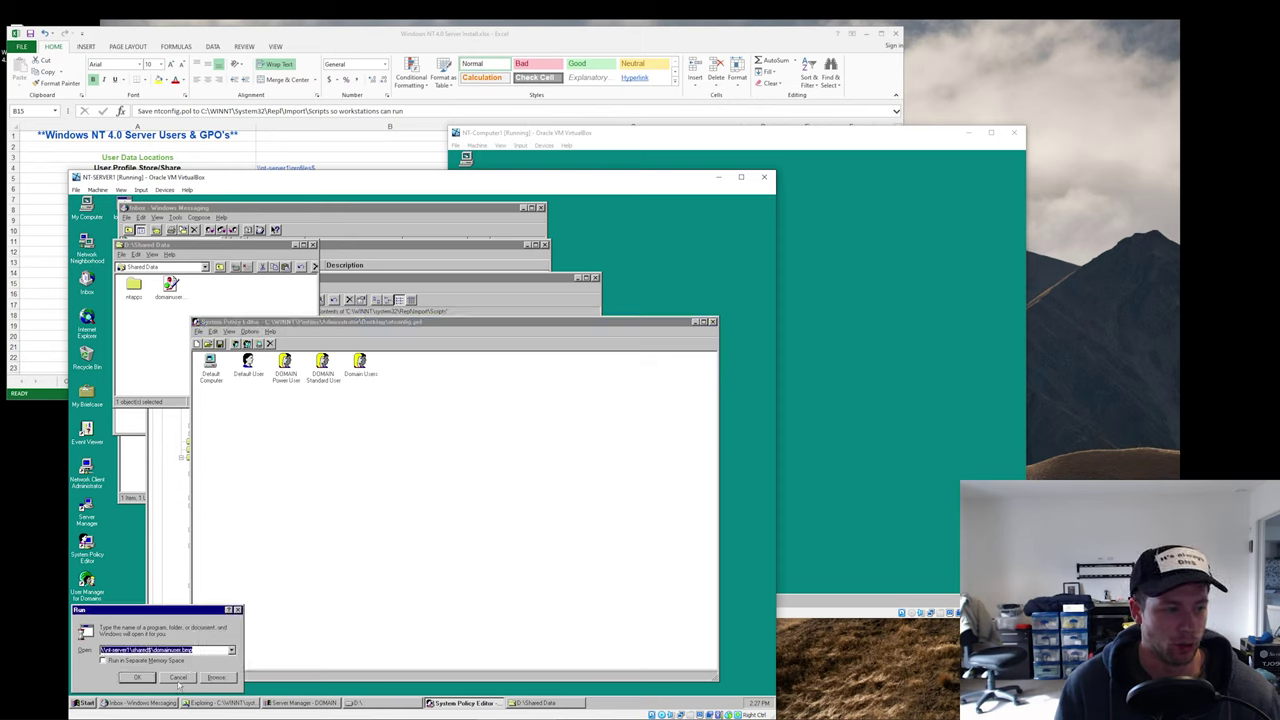
{"action": "left_click", "coordinate": [178, 678]}
{"action": "left_click", "coordinate": [88, 625]}
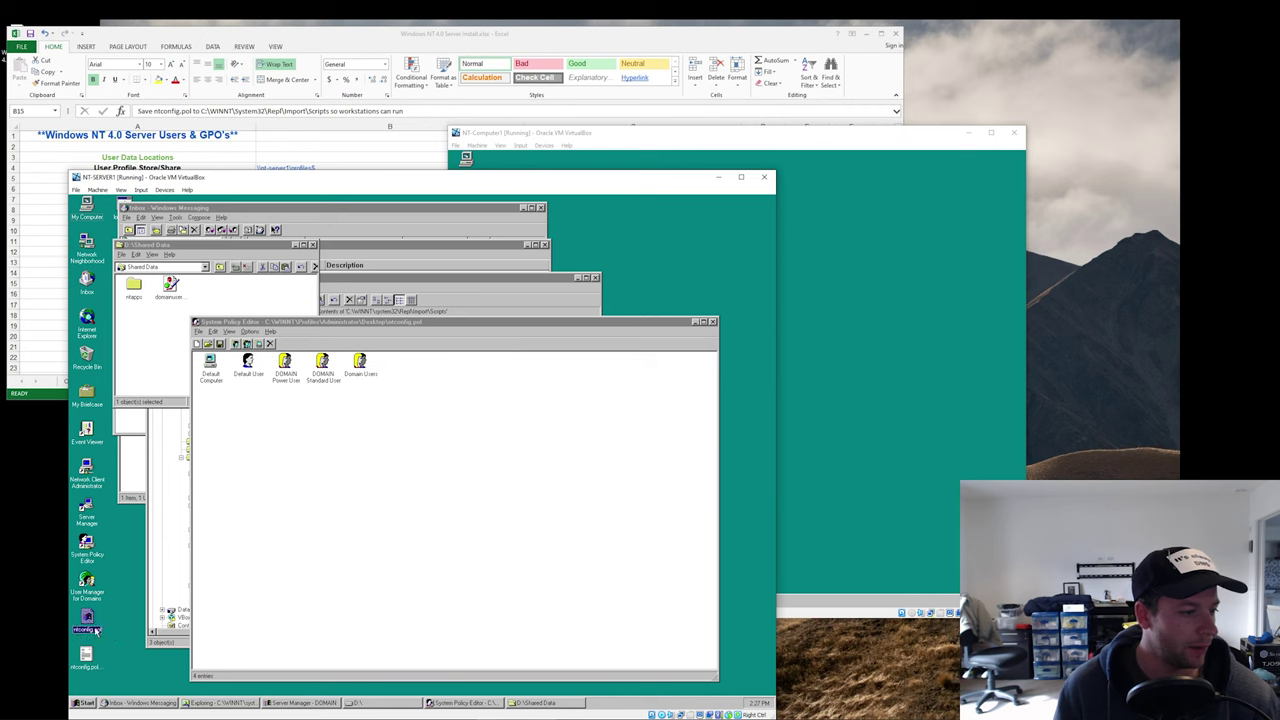
{"action": "left_click", "coordinate": [536, 703]}
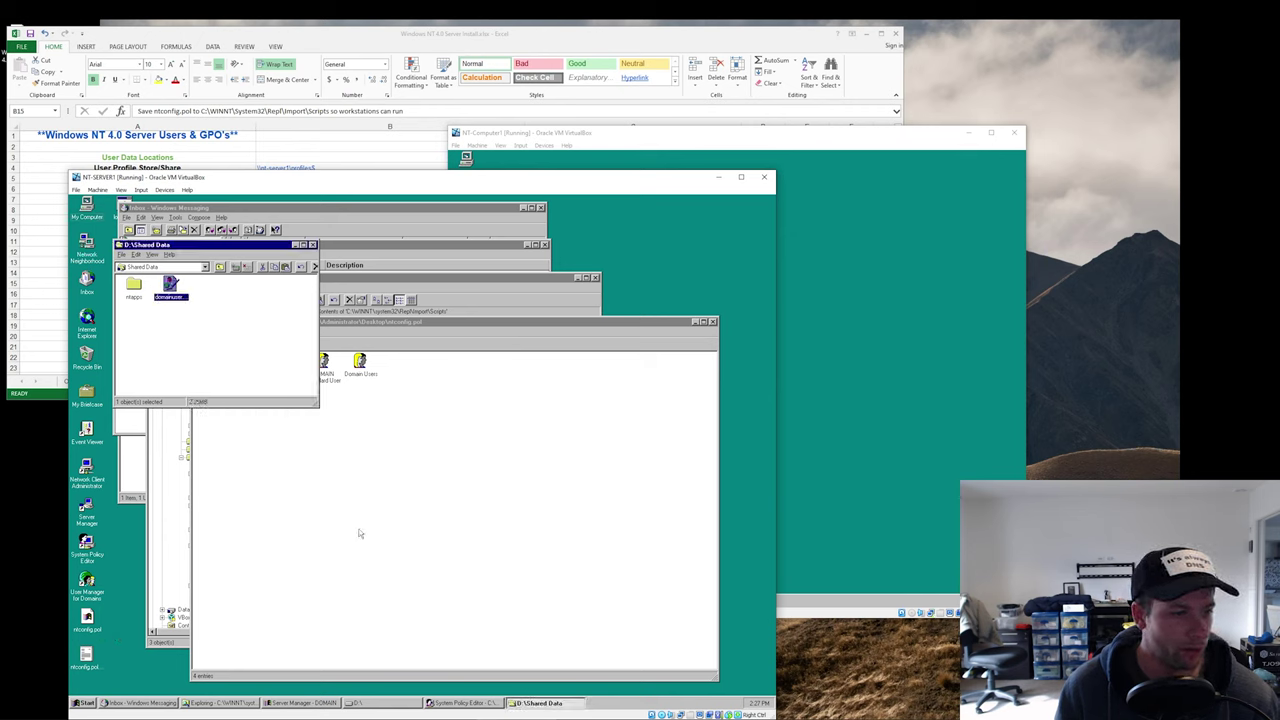
{"action": "left_click", "coordinate": [204, 267]}
{"action": "left_click", "coordinate": [165, 296]}
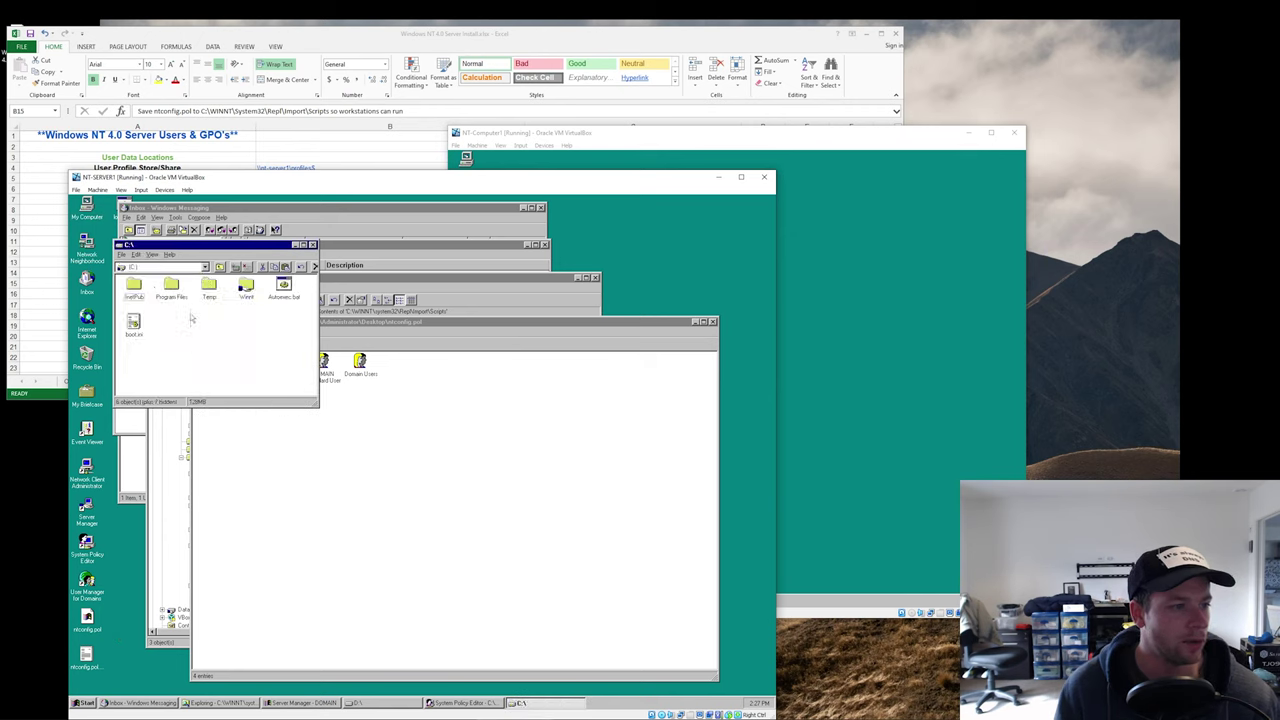
{"action": "double_click", "coordinate": [244, 288]}
{"action": "double_click", "coordinate": [176, 368]}
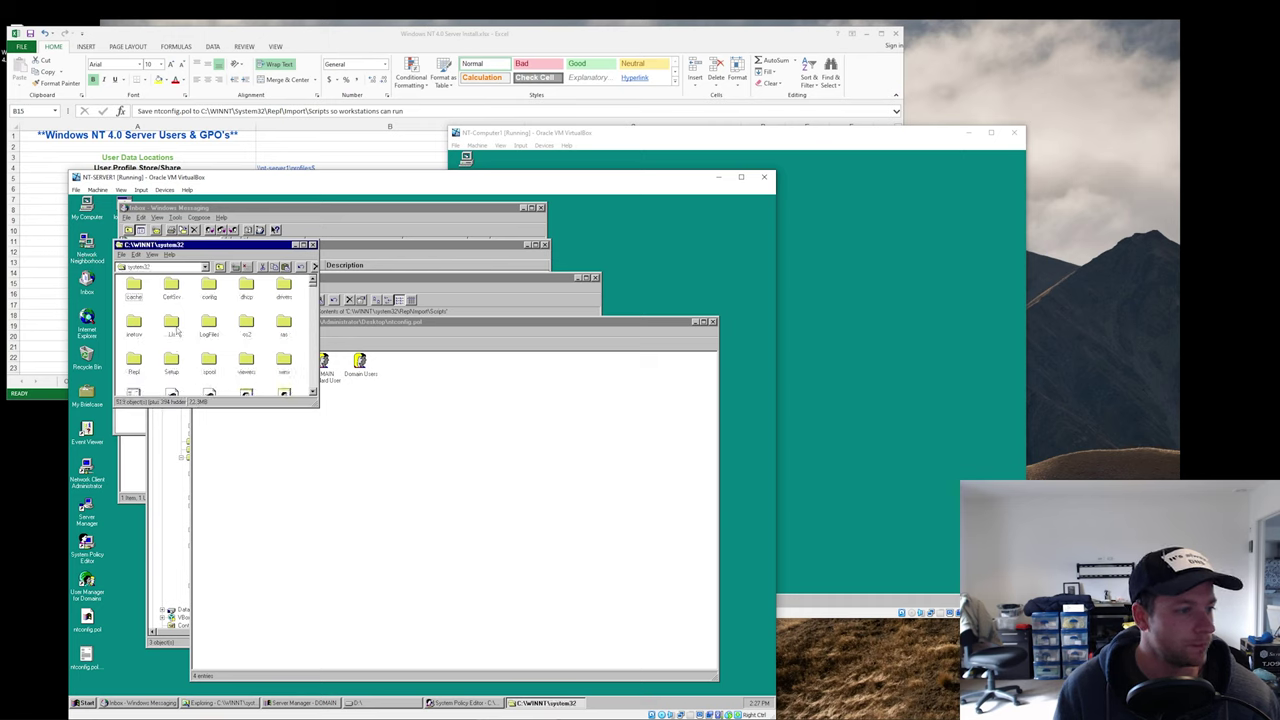
{"action": "double_click", "coordinate": [140, 364]}
{"action": "left_click", "coordinate": [136, 288]}
{"action": "double_click", "coordinate": [171, 286]}
Create a desktop shortcut to Scripts, open it, and copy ntconfig.pol in, replacing the old copy
{"action": "right_click", "coordinate": [135, 288]}
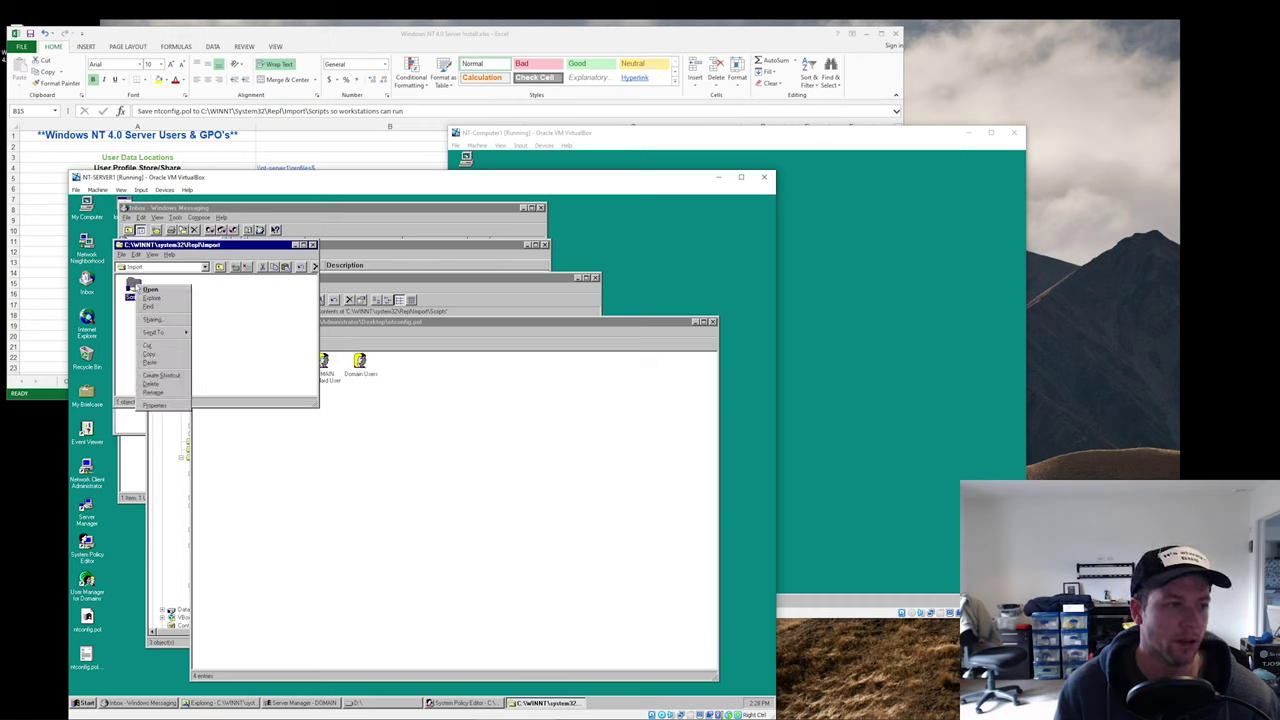
{"action": "left_click", "coordinate": [148, 355]}
{"action": "right_click", "coordinate": [135, 549]}
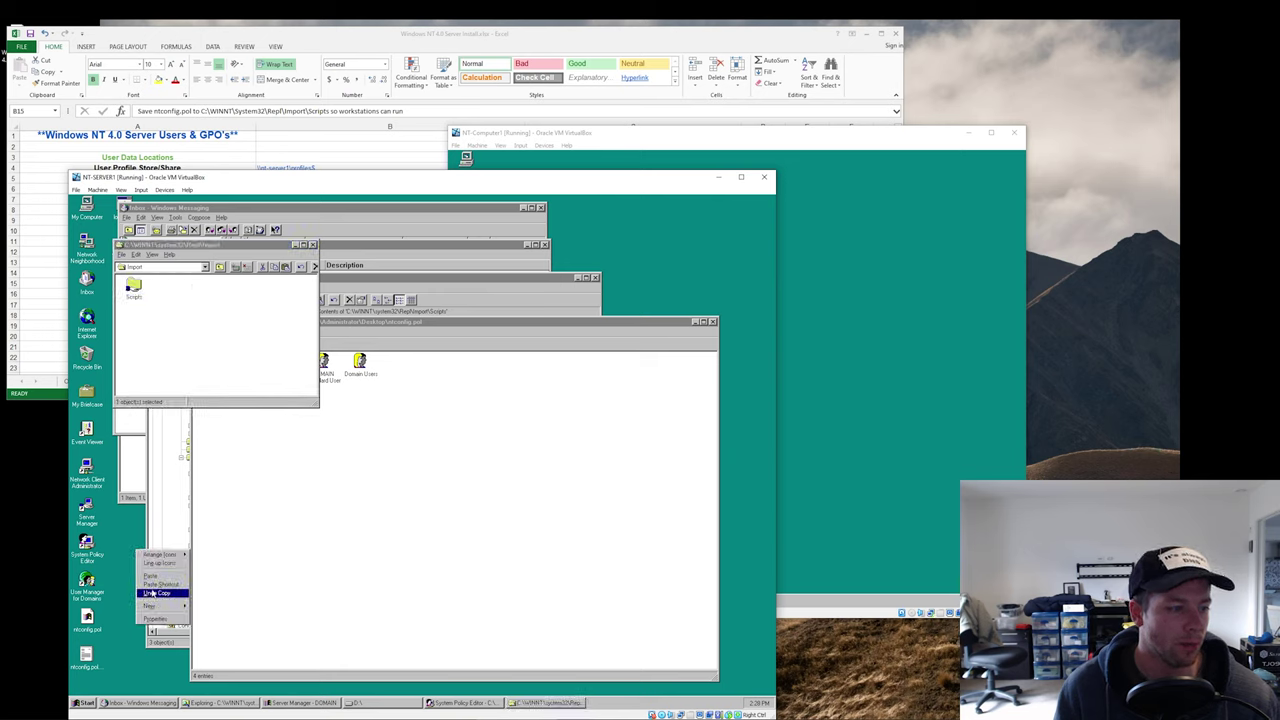
{"action": "left_click", "coordinate": [155, 593]}
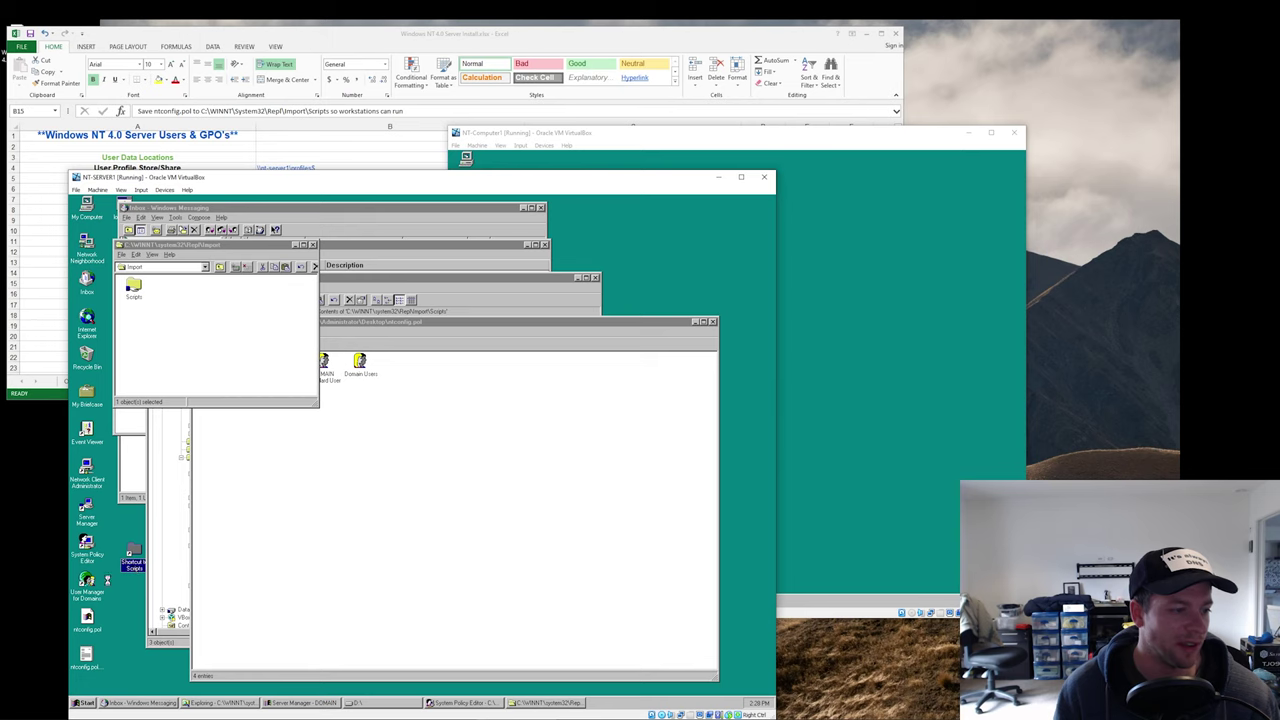
{"action": "double_click", "coordinate": [128, 566]}
{"action": "left_click_drag", "start_coordinate": [86, 620], "coordinate": [320, 443]}
{"action": "left_click", "coordinate": [449, 500]}
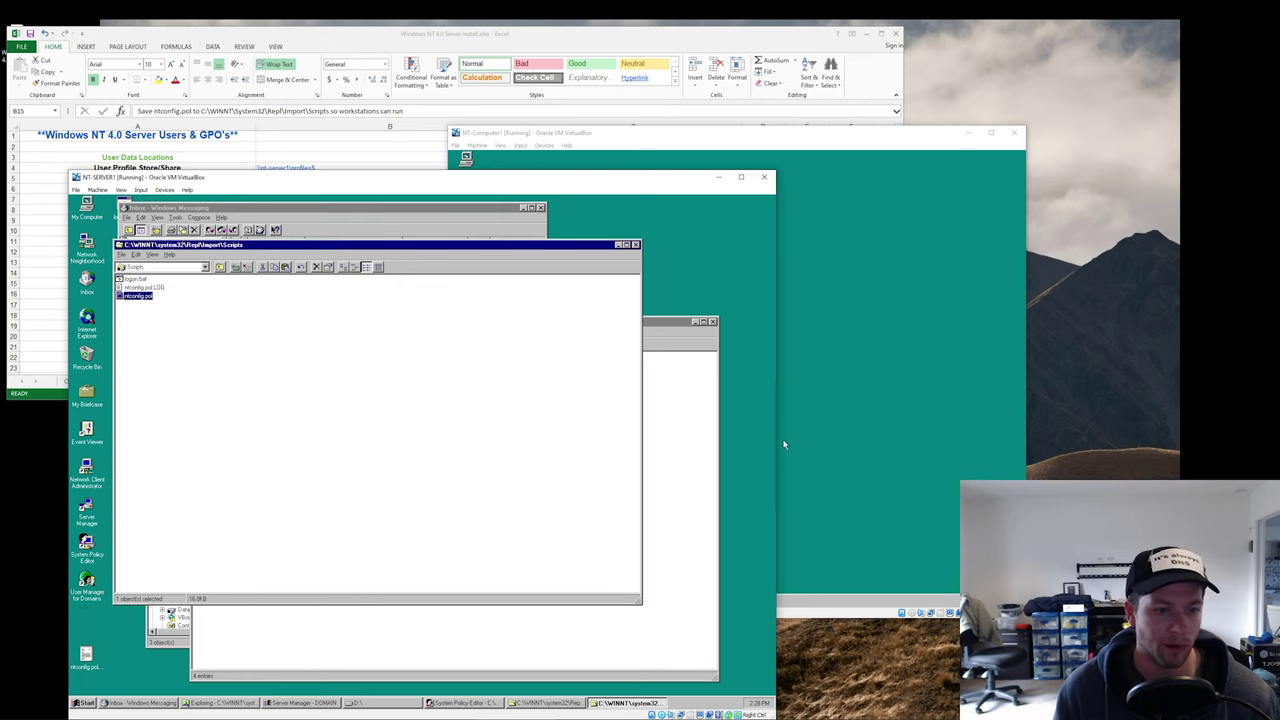
Shut down the session on the workstation from its Start menu
{"action": "left_click", "coordinate": [585, 542]}
{"action": "left_click", "coordinate": [464, 600]}
{"action": "left_click", "coordinate": [492, 586]}
{"action": "left_click", "coordinate": [712, 412]}
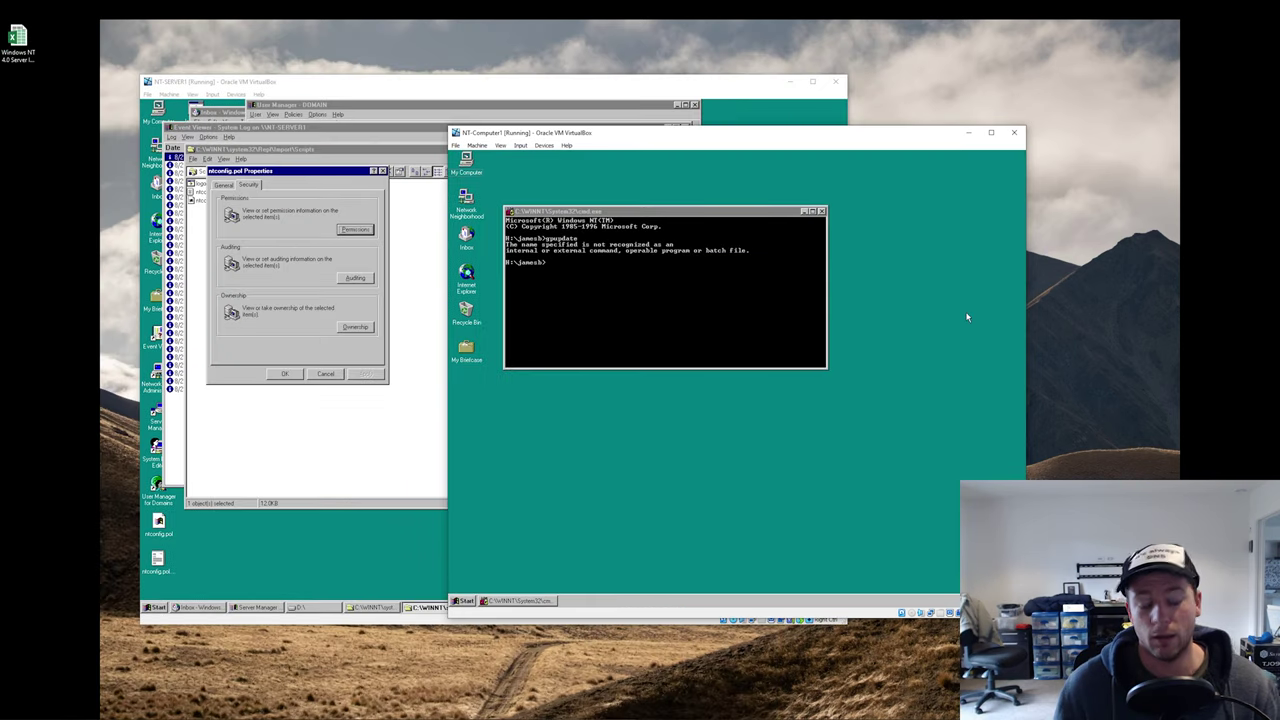
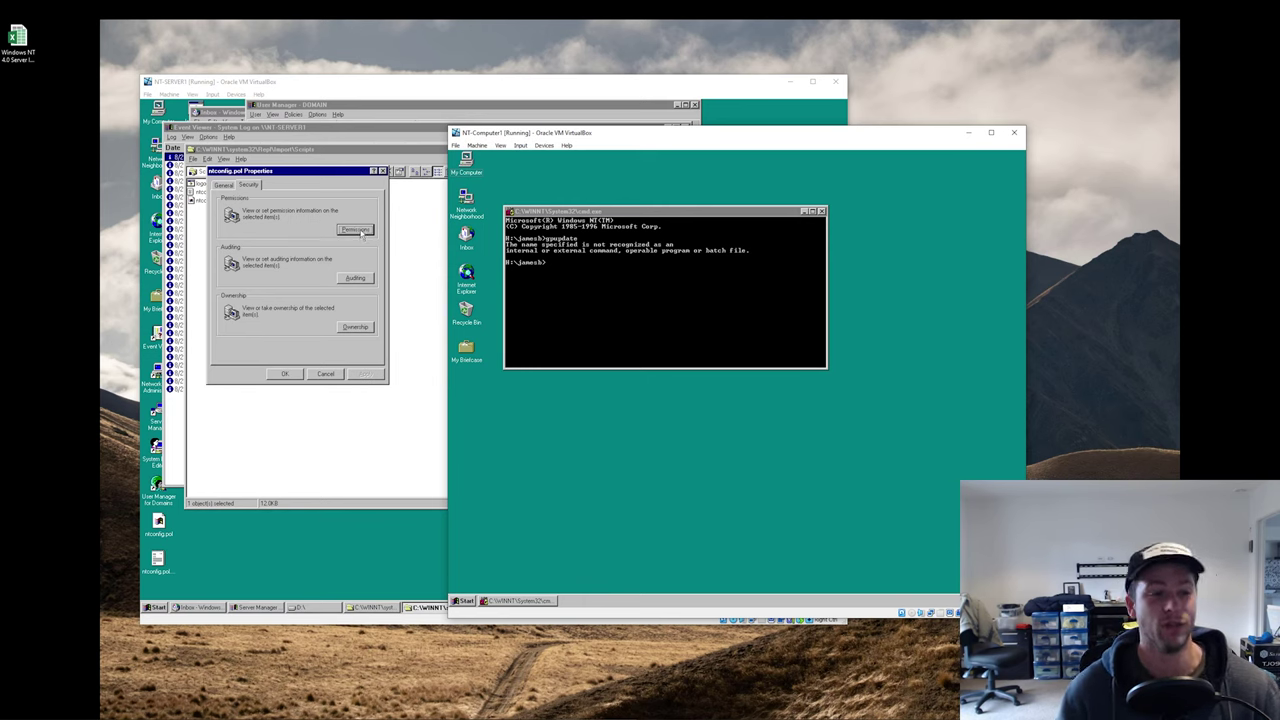
Close the command prompt and log the workstation off to the logon prompt, then return to the server
{"action": "left_click", "coordinate": [796, 309]}
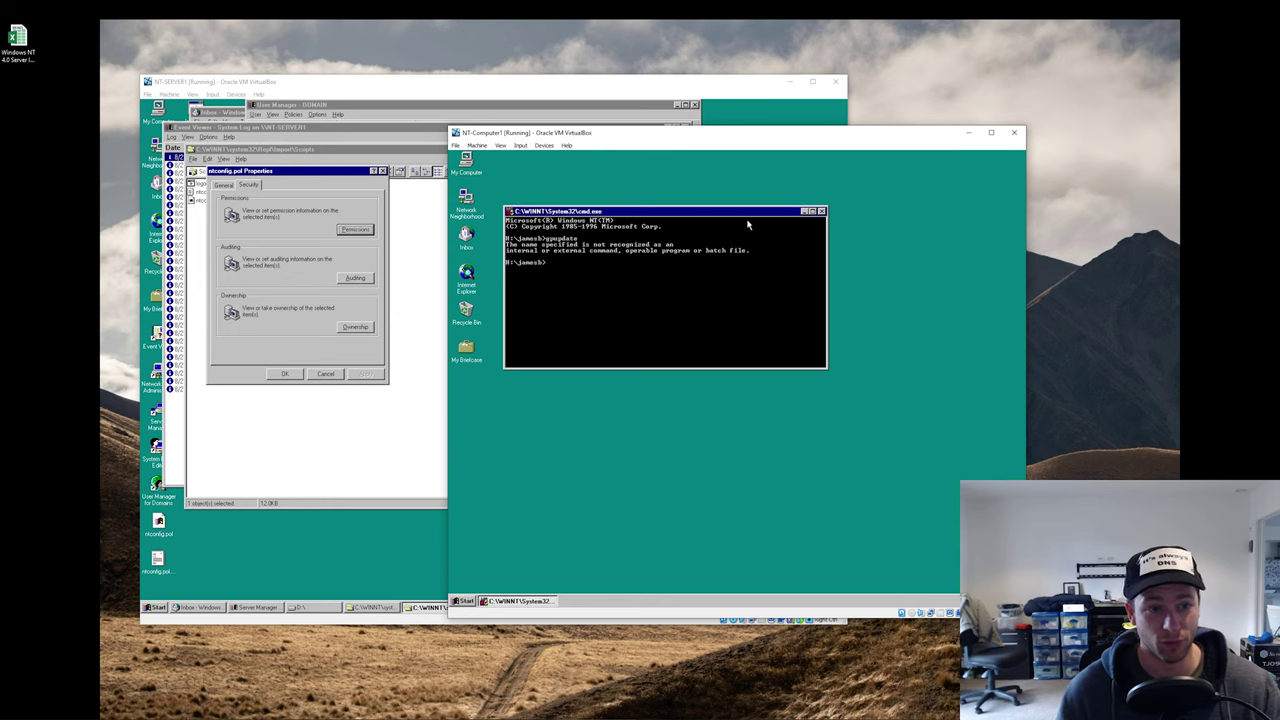
{"action": "left_click", "coordinate": [822, 211]}
{"action": "left_click", "coordinate": [465, 601]}
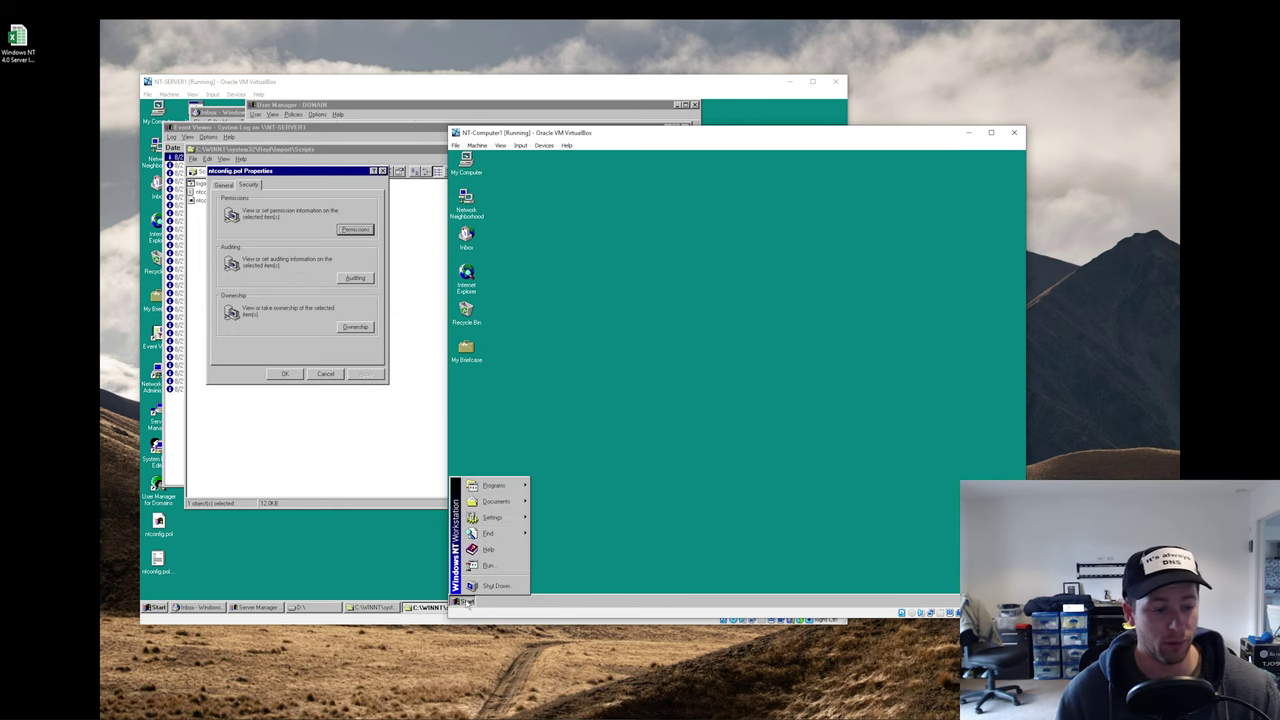
{"action": "left_click", "coordinate": [483, 586]}
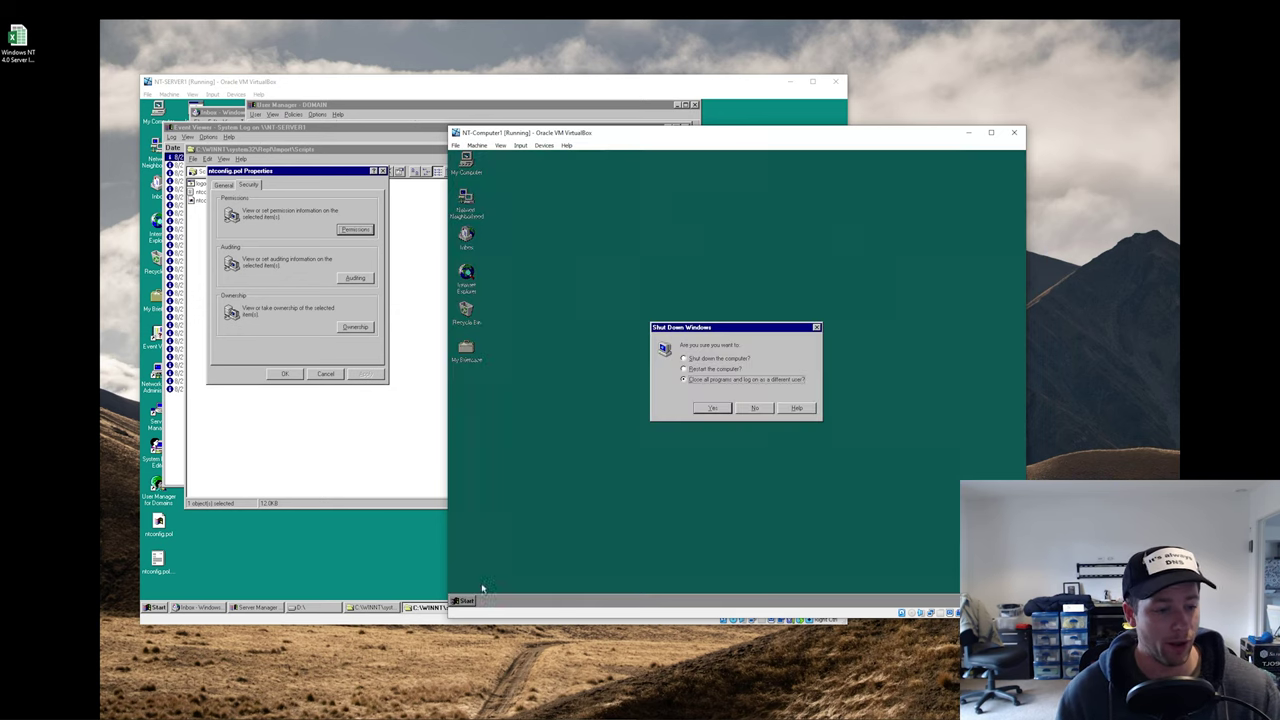
{"action": "left_click", "coordinate": [710, 408]}
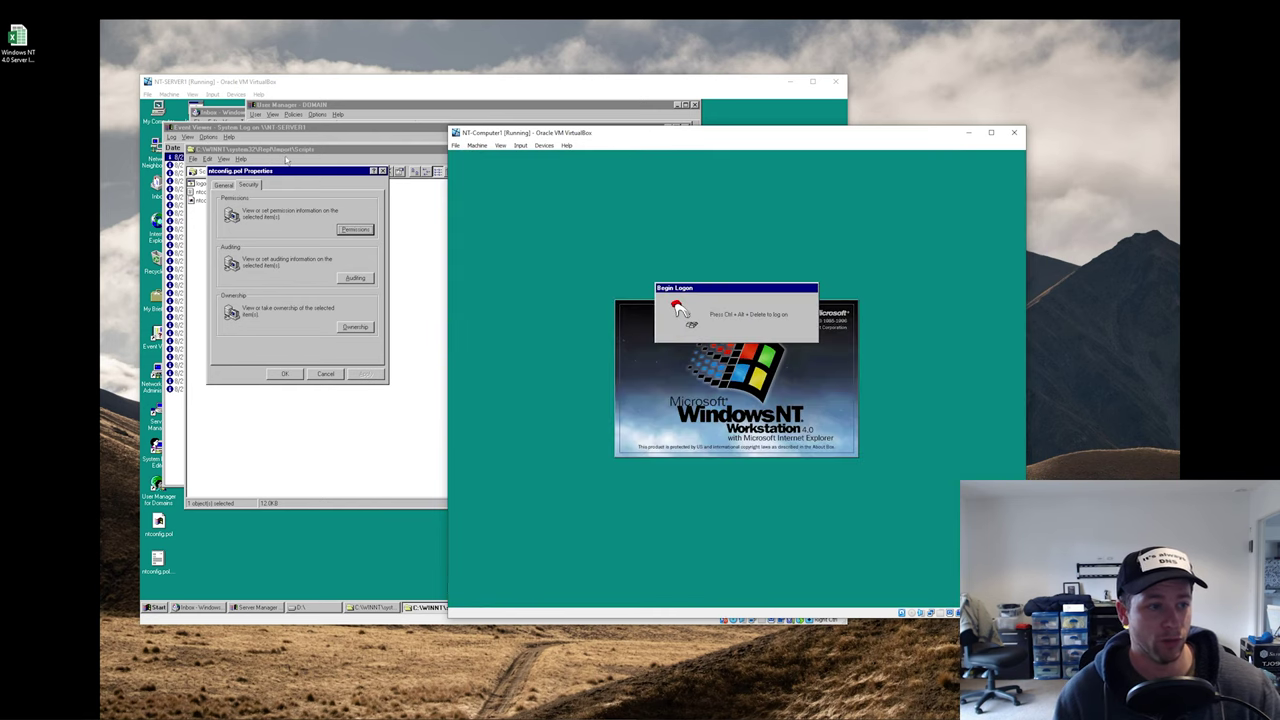
{"action": "left_click", "coordinate": [290, 179]}
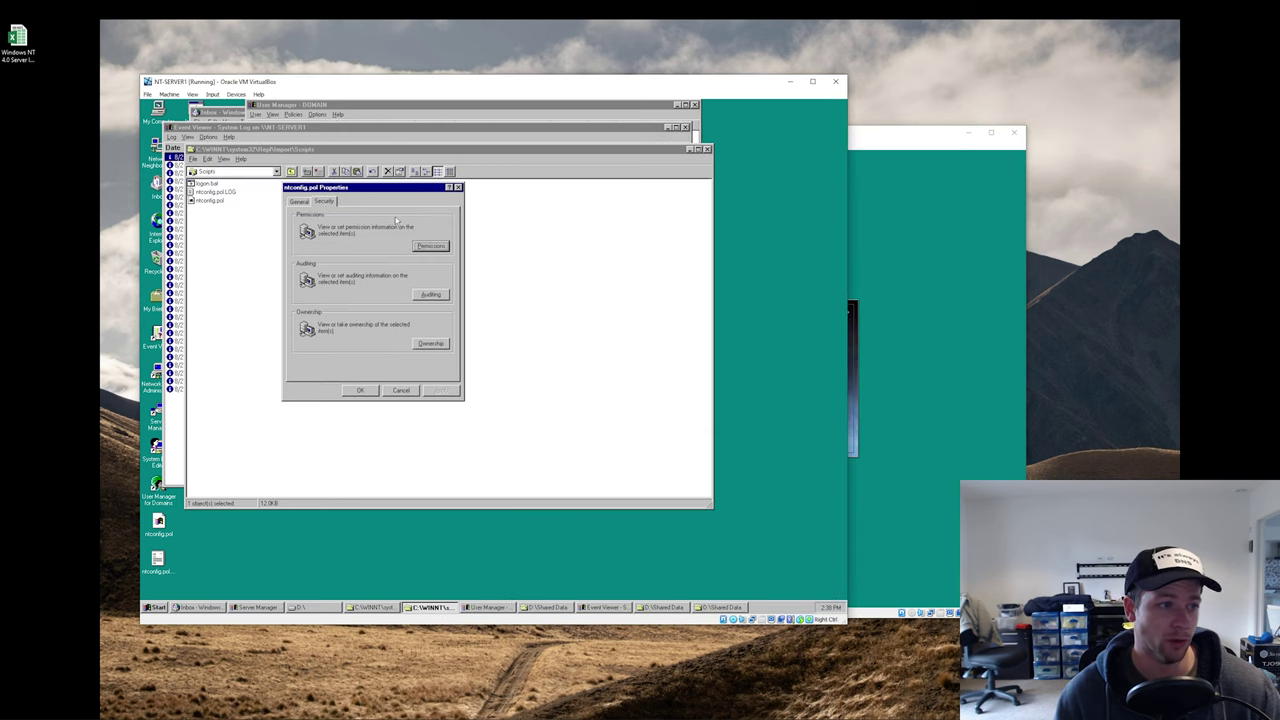
Inspect the existing file permissions on logon.bat and ntconfig.pol.LOG
{"action": "left_click", "coordinate": [400, 389]}
{"action": "right_click", "coordinate": [199, 184]}
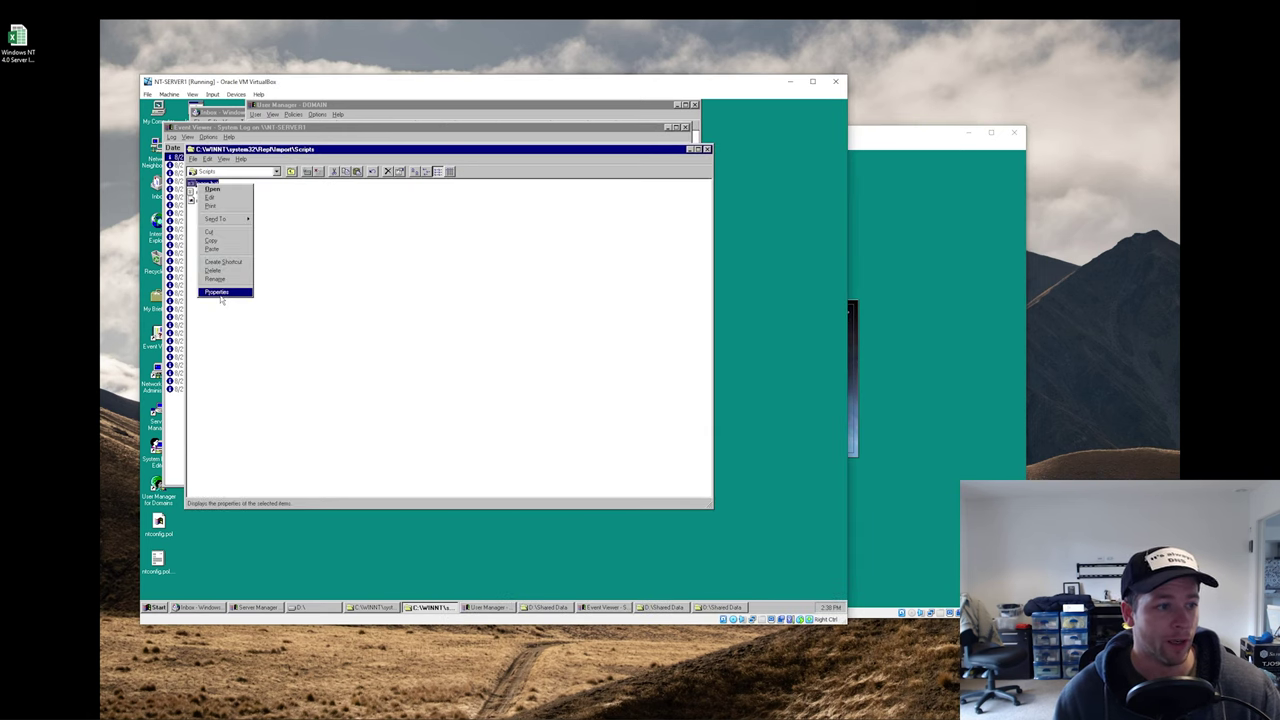
{"action": "left_click", "coordinate": [218, 292]}
{"action": "left_click", "coordinate": [259, 195]}
{"action": "left_click", "coordinate": [366, 241]}
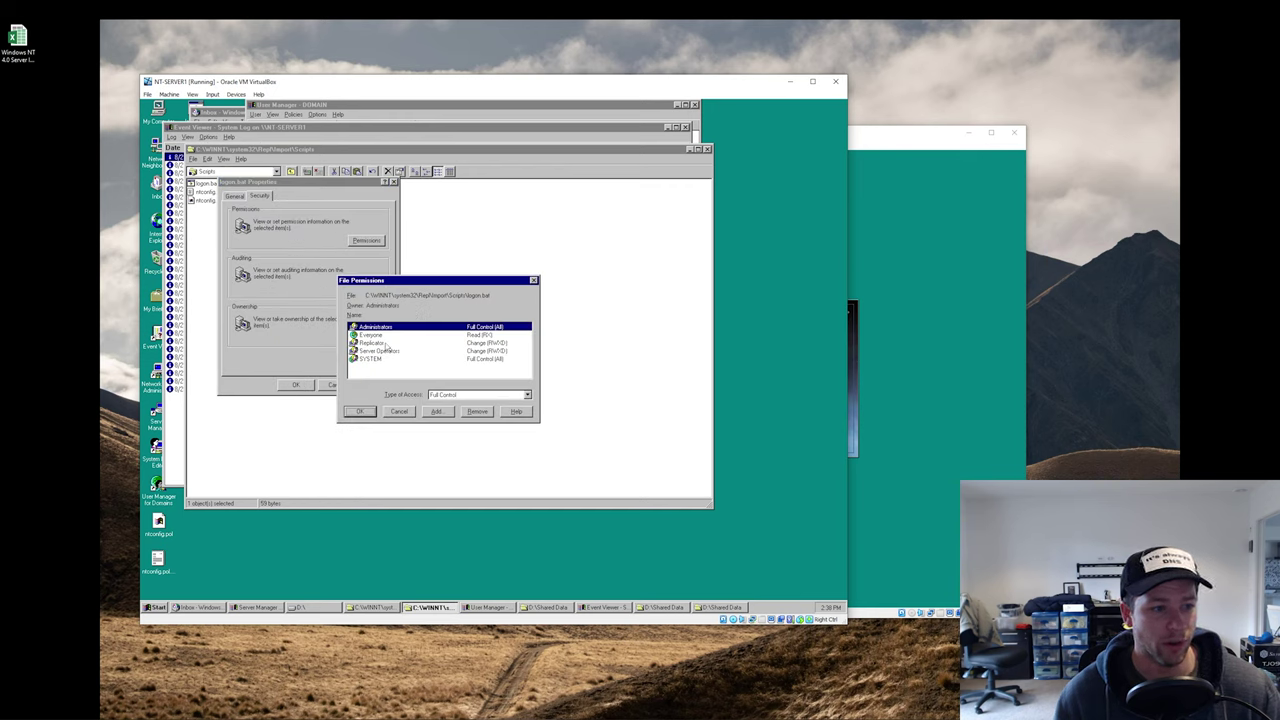
{"action": "key", "text": "Escape"}
{"action": "key", "text": "Escape"}
{"action": "right_click", "coordinate": [206, 191]}
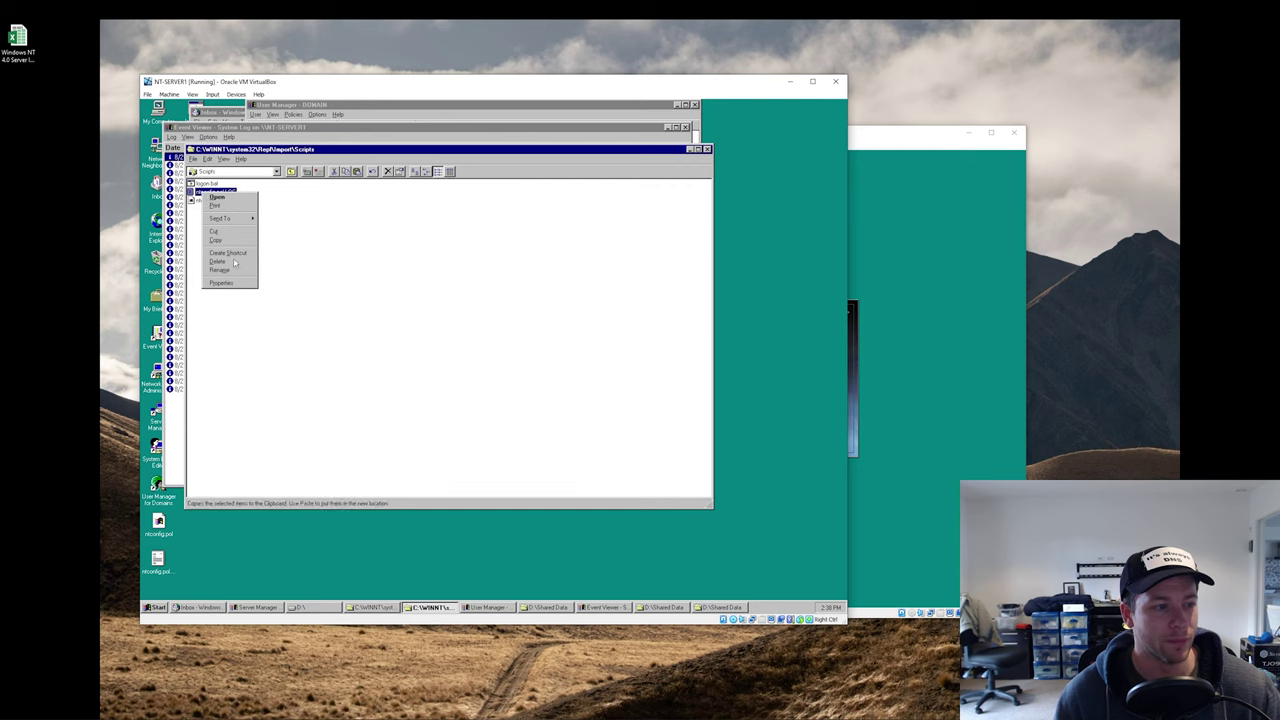
{"action": "left_click", "coordinate": [221, 283]}
{"action": "left_click", "coordinate": [271, 207]}
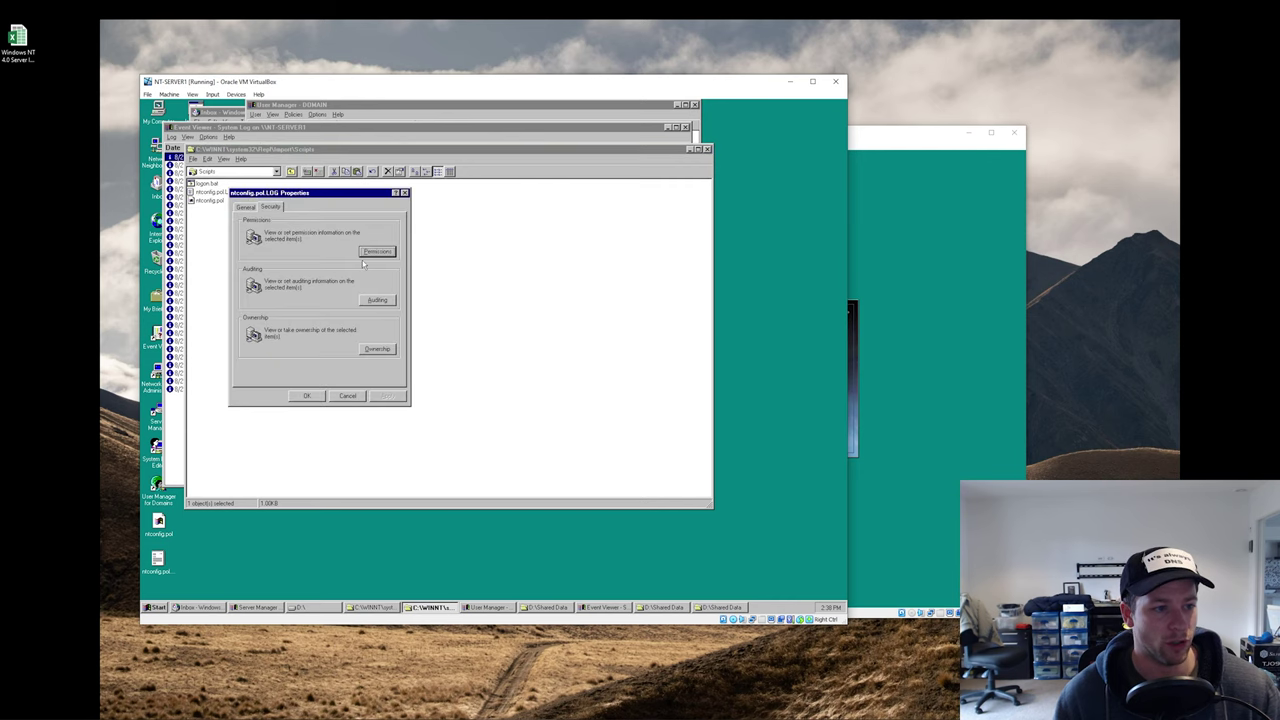
{"action": "left_click", "coordinate": [370, 254]}
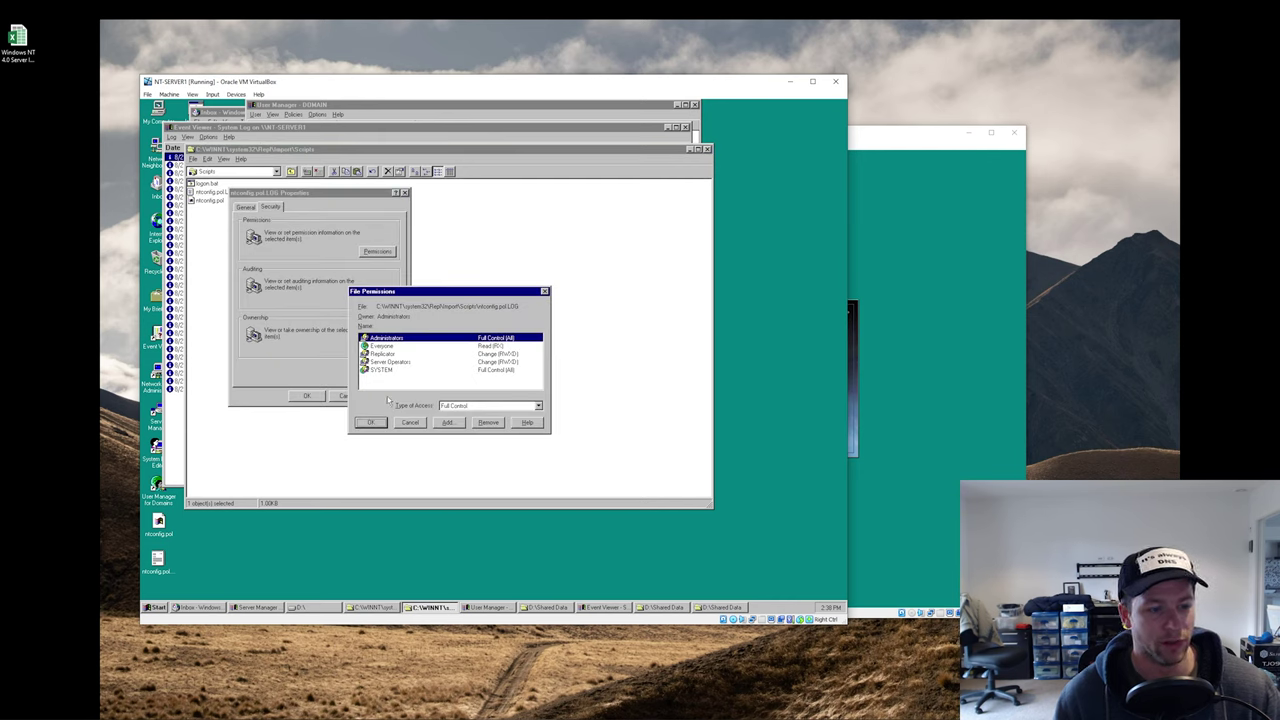
{"action": "key", "text": "Escape"}
{"action": "key", "text": "Escape"}
Add Domain Users with Read access to ntconfig.pol's security permissions
{"action": "right_click", "coordinate": [208, 200]}
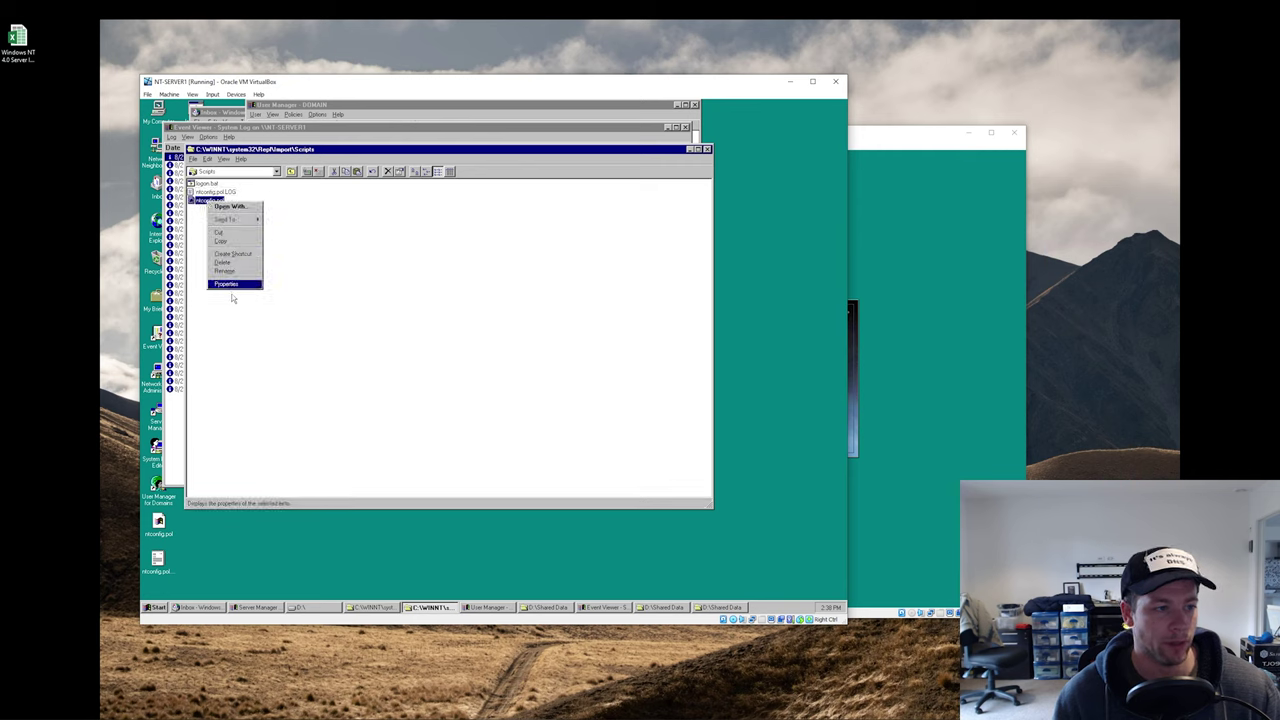
{"action": "left_click", "coordinate": [226, 284]}
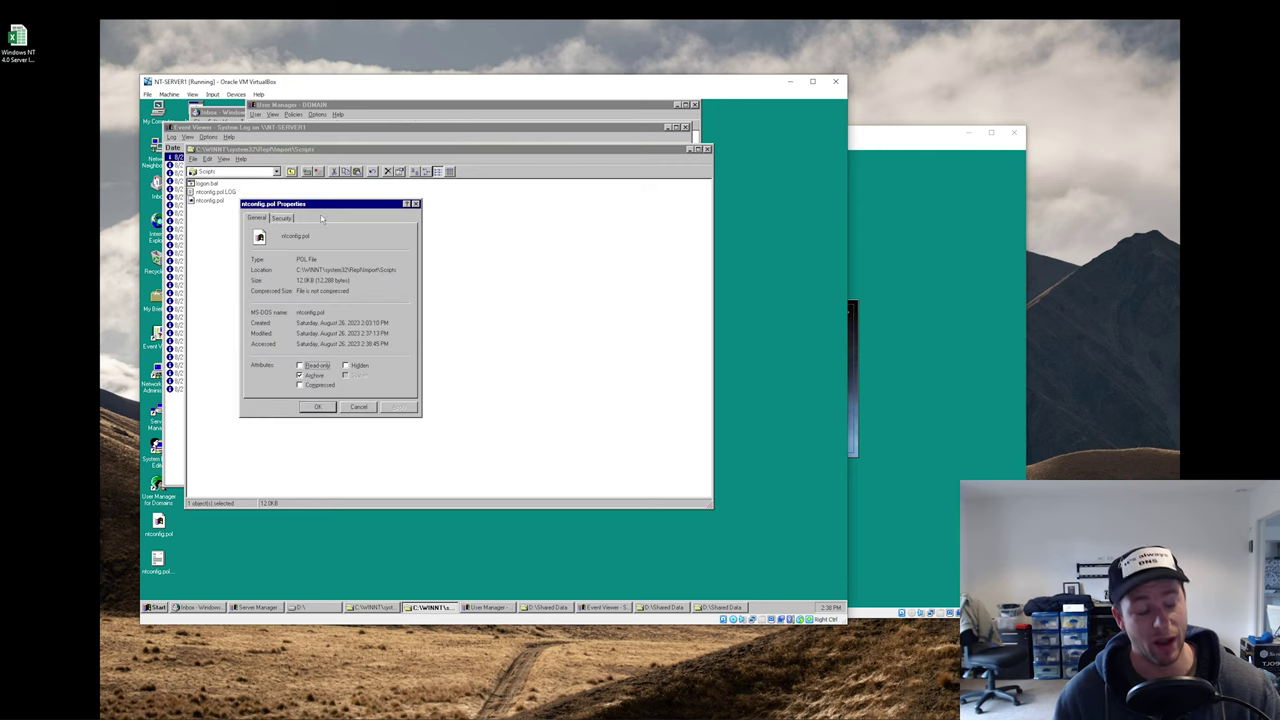
{"action": "left_click", "coordinate": [288, 218]}
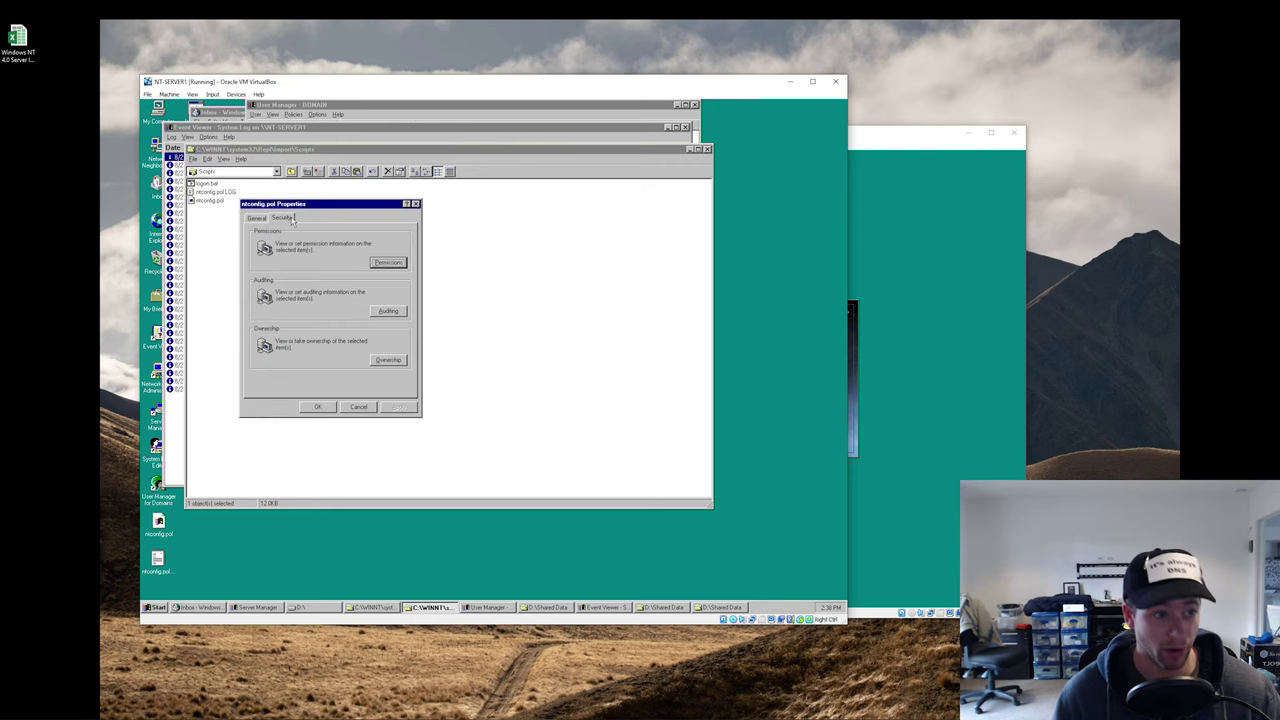
{"action": "left_click", "coordinate": [390, 262]}
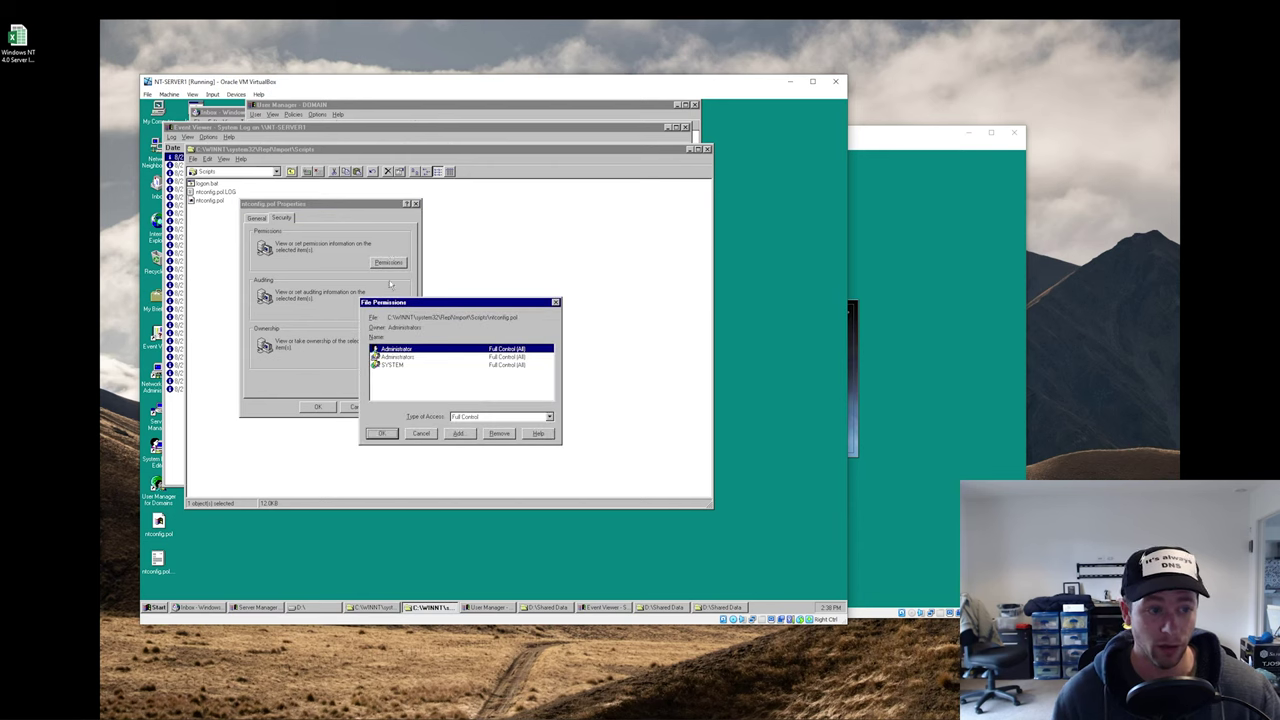
{"action": "left_click", "coordinate": [454, 432]}
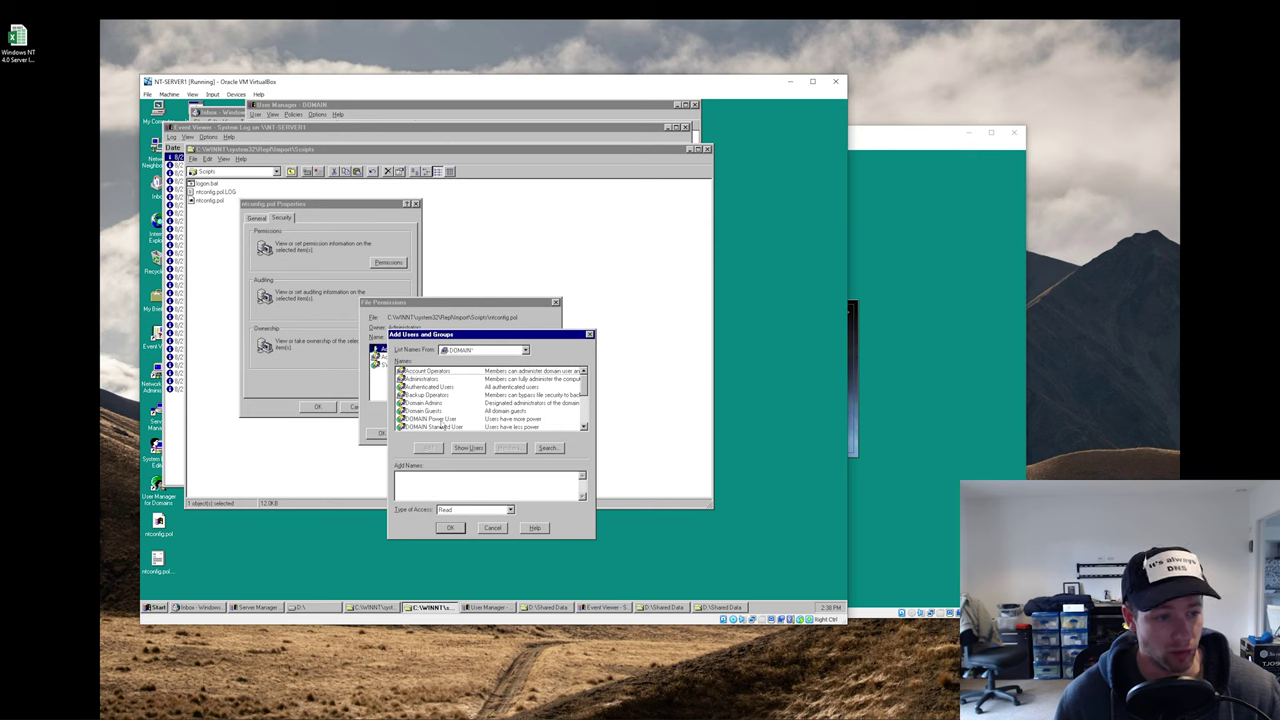
{"action": "left_click", "coordinate": [441, 427]}
{"action": "scroll", "coordinate": [440, 400], "scroll_direction": "down", "scroll_amount": 2}
{"action": "left_click", "coordinate": [438, 387]}
{"action": "left_click", "coordinate": [430, 448]}
{"action": "left_click", "coordinate": [449, 527]}
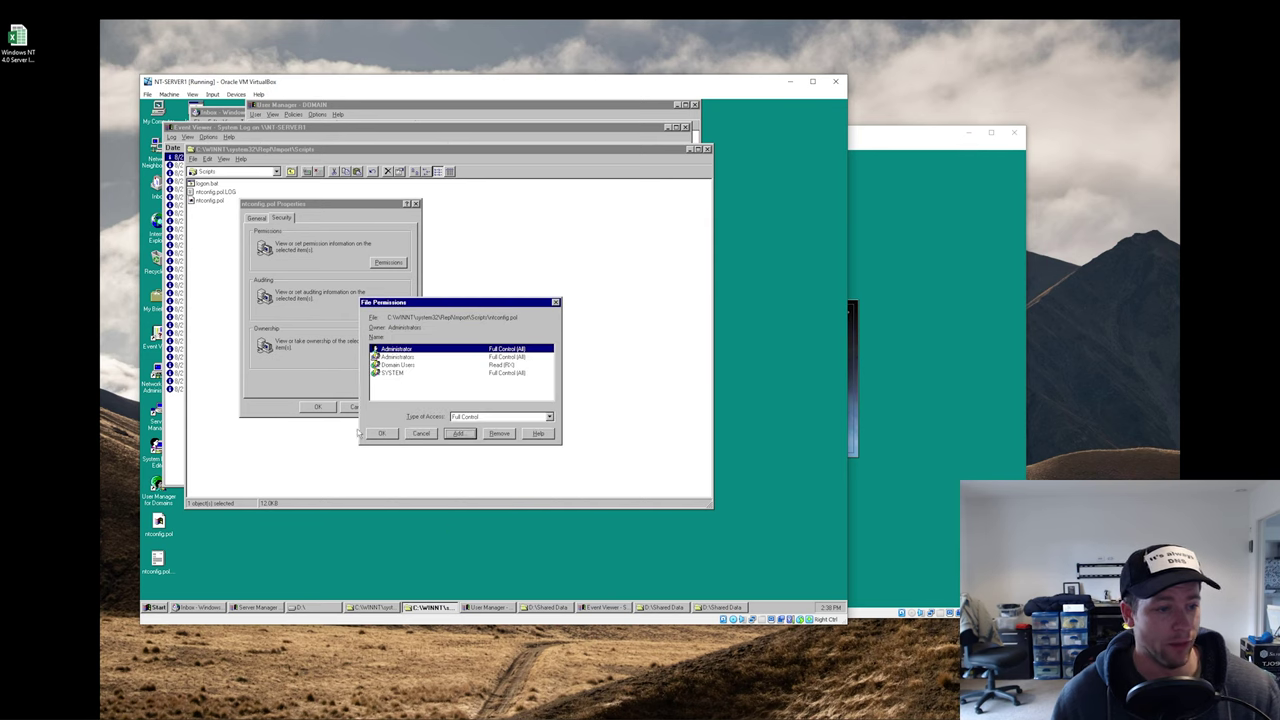
{"action": "left_click", "coordinate": [382, 433]}
{"action": "left_click", "coordinate": [320, 407]}
{"action": "left_click", "coordinate": [855, 445]}
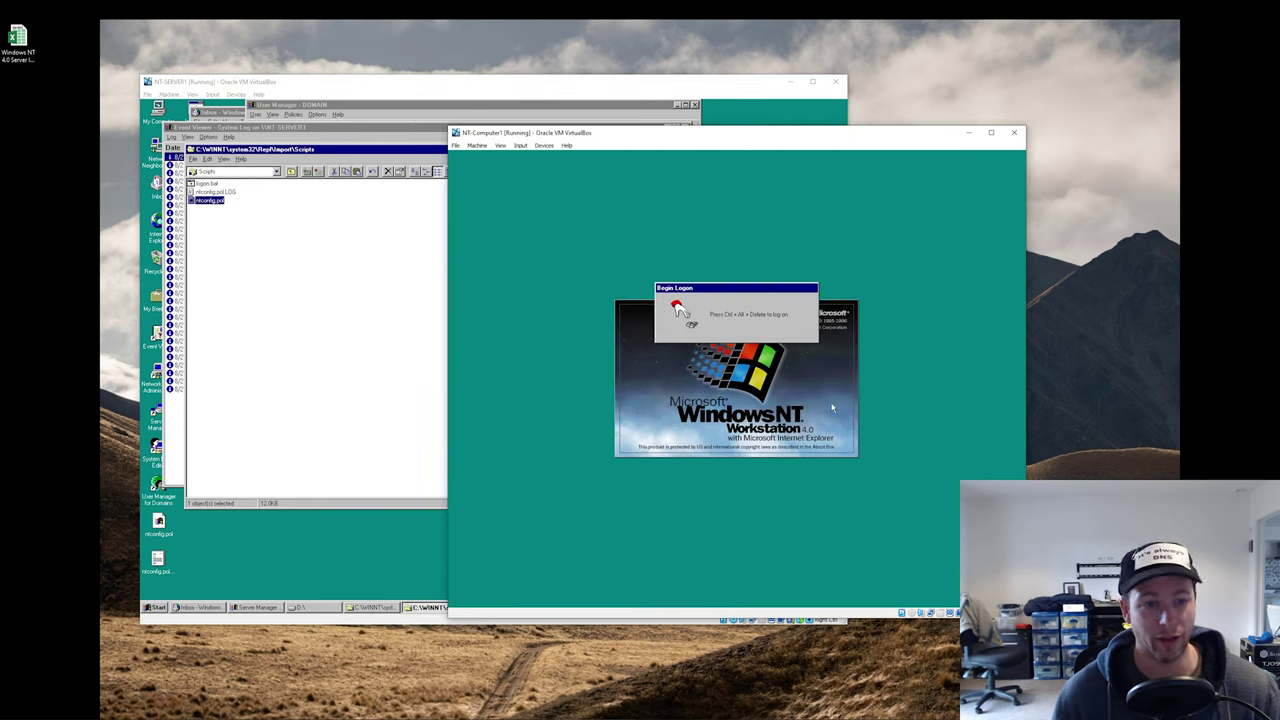
Log the workstation on with the other user account after dismissing the logon notice
{"action": "key", "text": "ctrl+alt+Delete"}
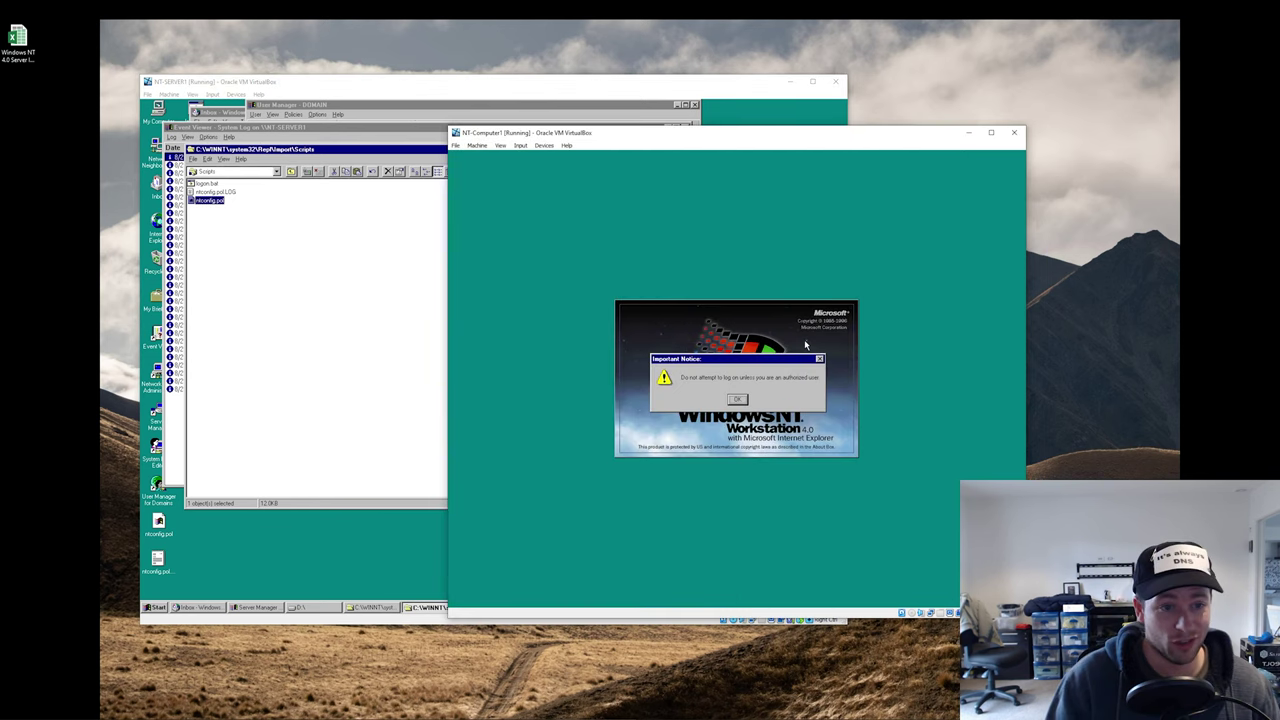
{"action": "key", "text": "Return"}
{"action": "key", "text": "Tab"}
{"action": "key", "text": "Tab"}
{"action": "key", "text": "Tab"}
{"action": "key", "text": "Tab"}
{"action": "key", "text": "Tab"}
{"action": "key", "text": "Tab"}
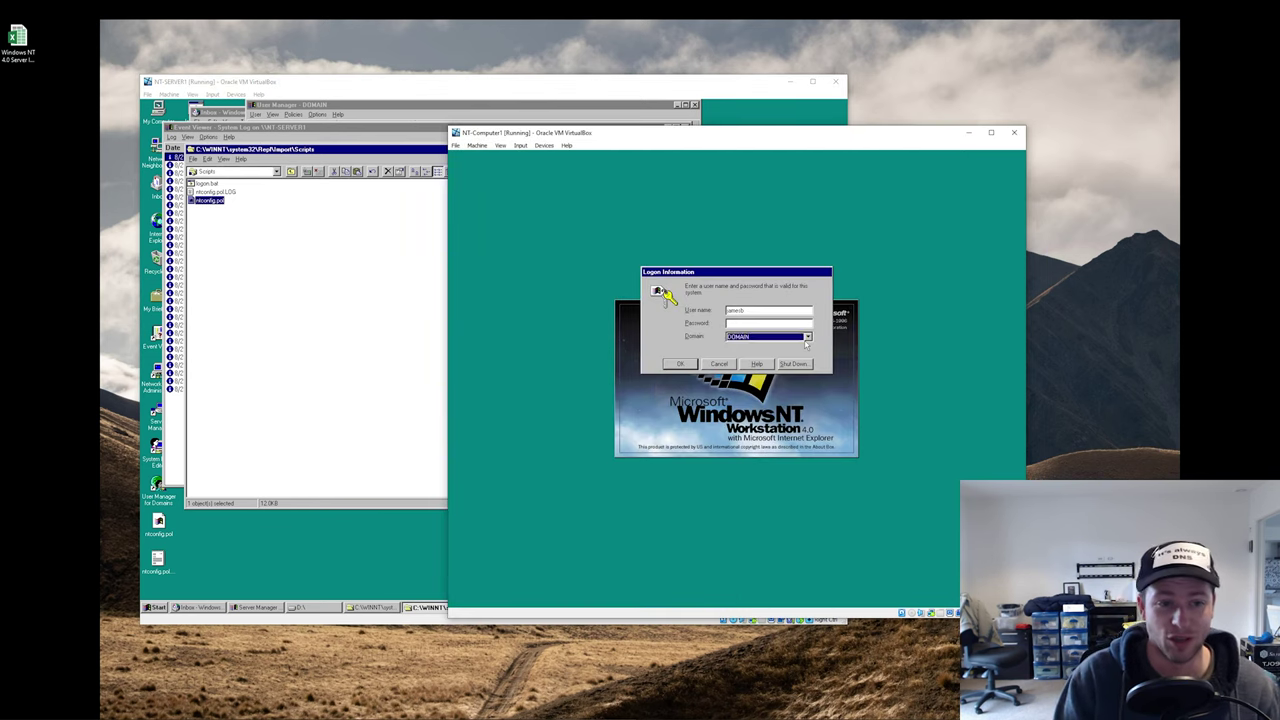
{"action": "key", "text": "BackSpace"}
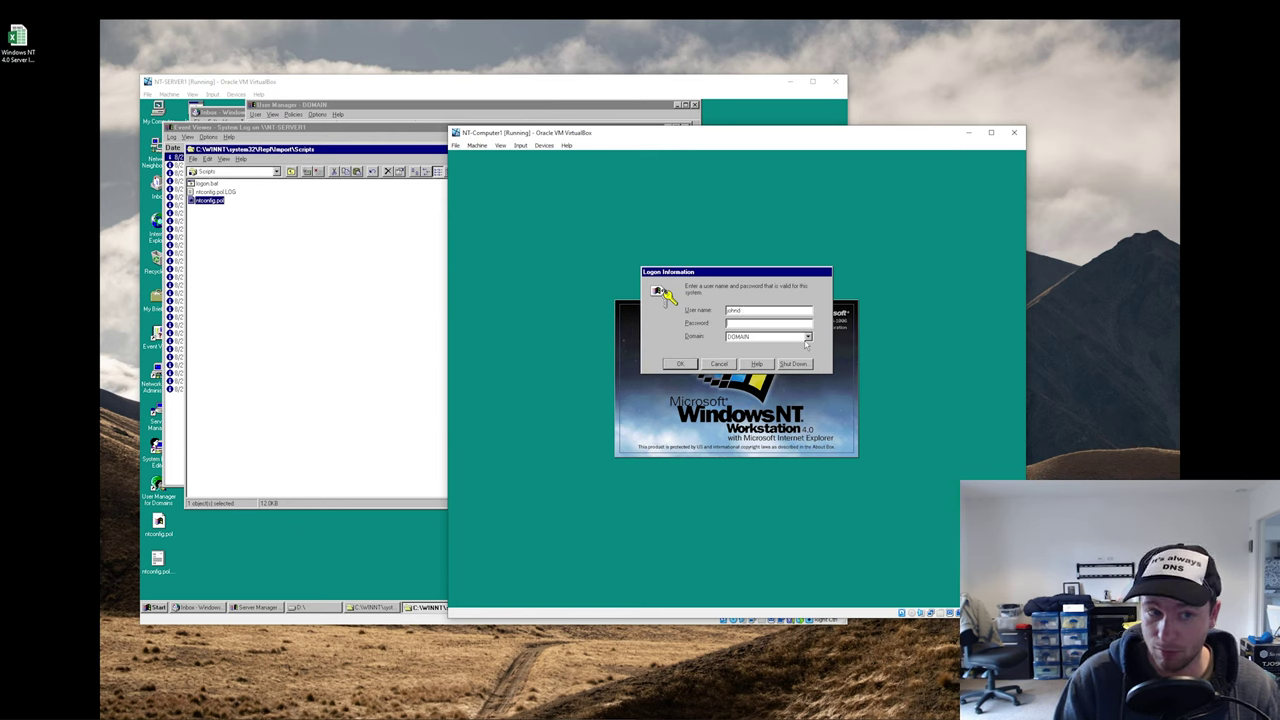
{"action": "key", "text": "Return"}
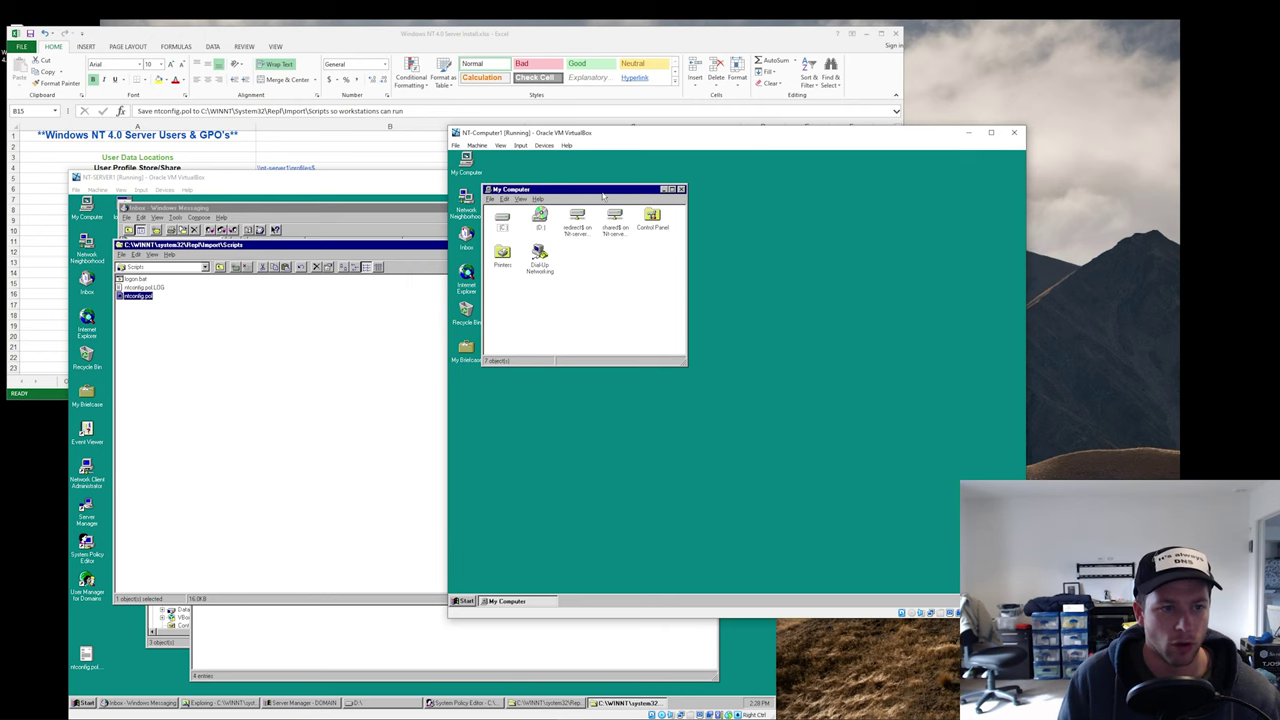
Check the domain's users and groups in Server Manager, then select the workstation's redirected share drive
{"action": "left_click_drag", "start_coordinate": [603, 196], "coordinate": [817, 237]}
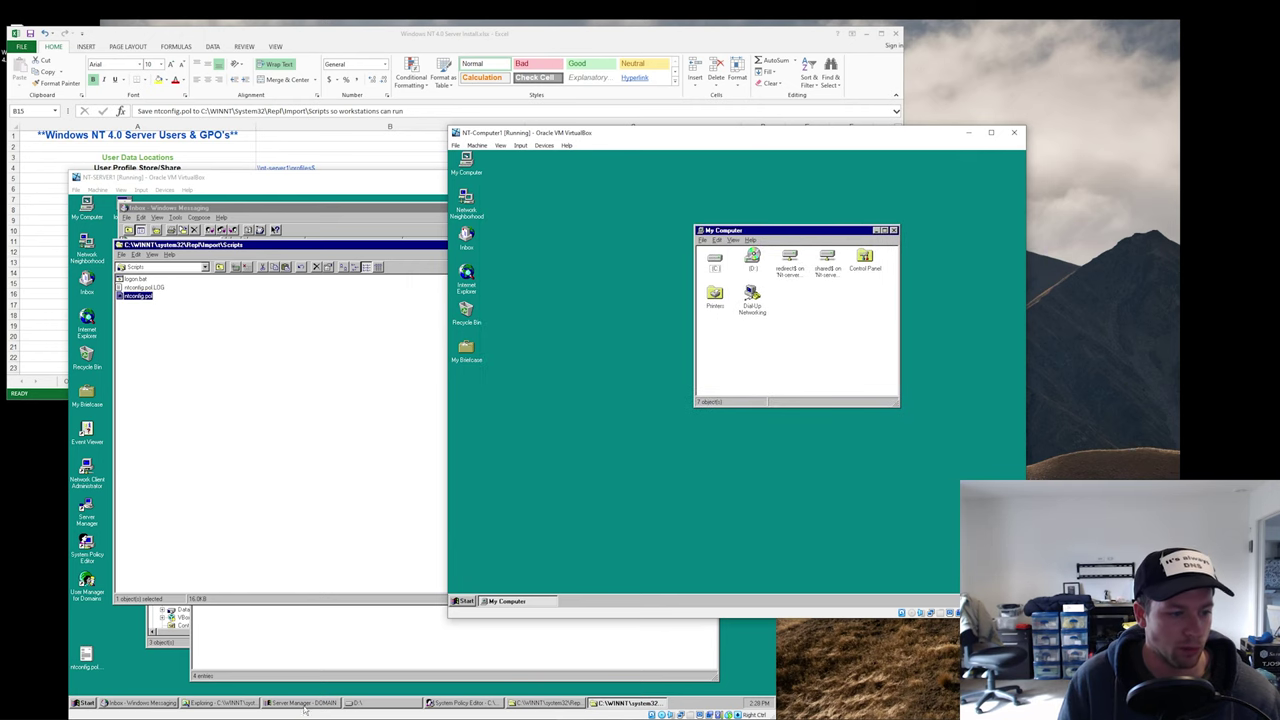
{"action": "left_click", "coordinate": [310, 704]}
{"action": "left_click", "coordinate": [478, 704]}
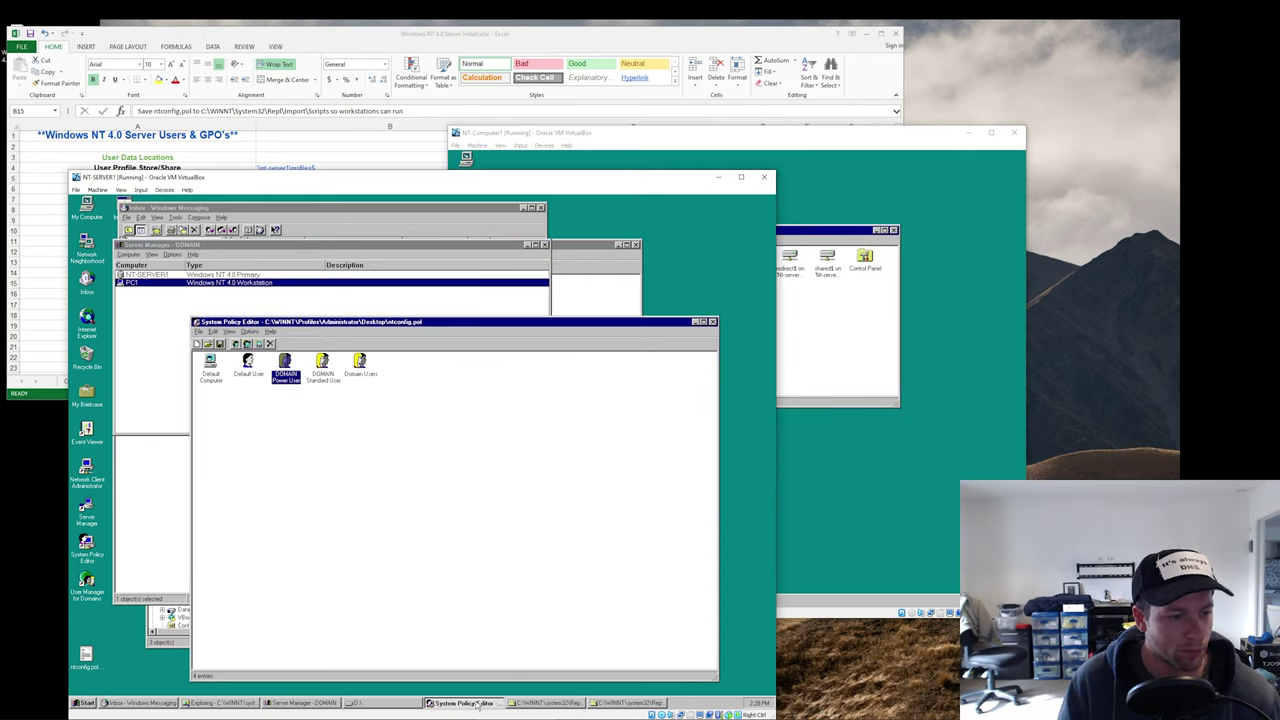
{"action": "left_click", "coordinate": [305, 704]}
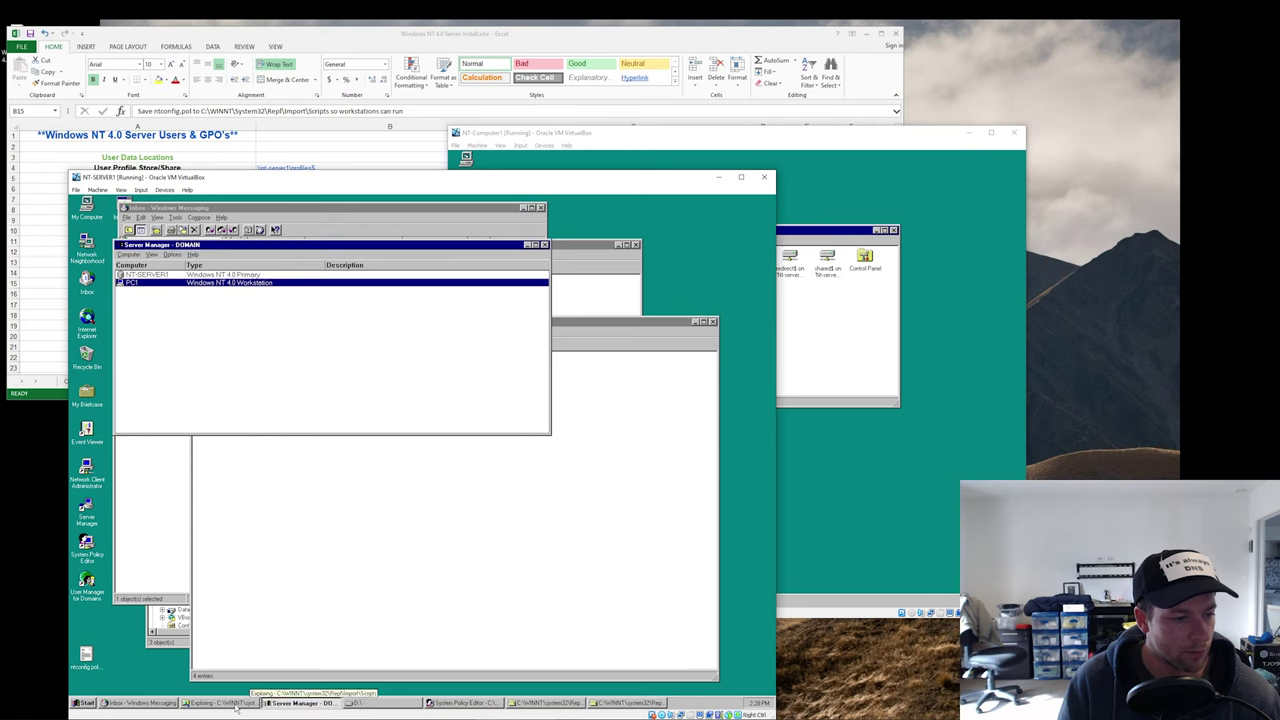
{"action": "left_click", "coordinate": [86, 478]}
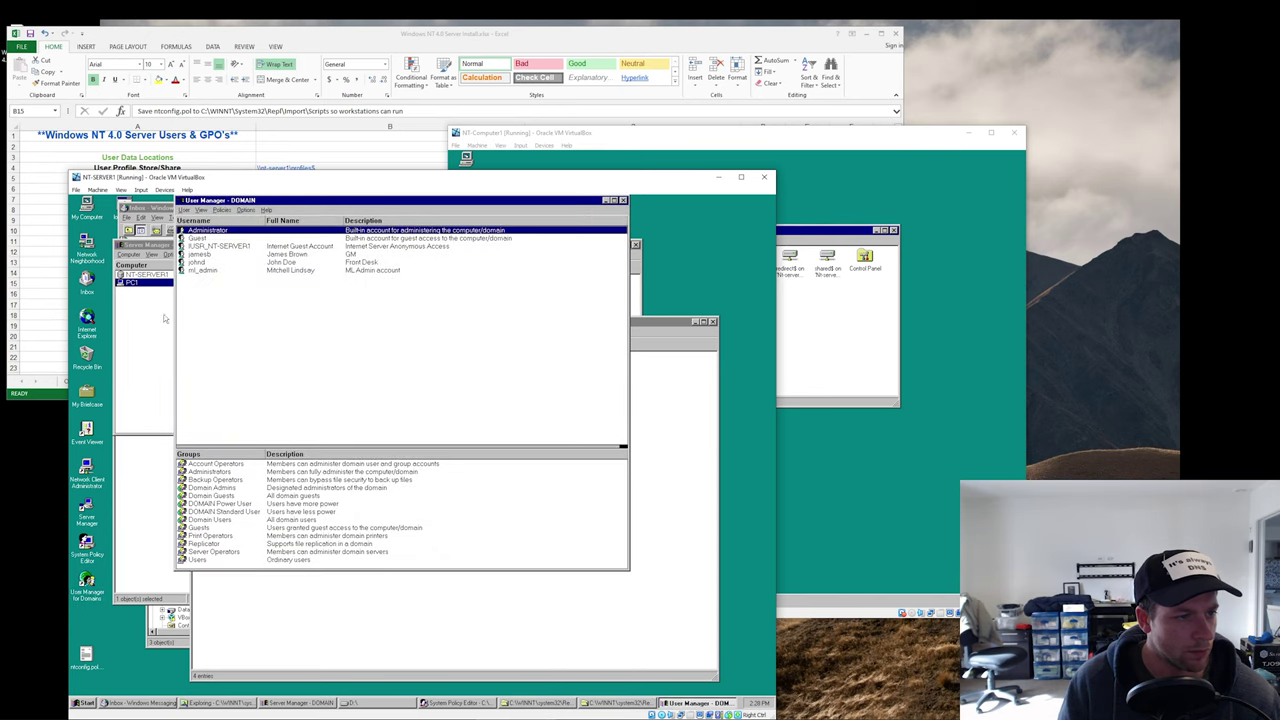
{"action": "left_click", "coordinate": [845, 320]}
{"action": "left_click", "coordinate": [789, 262]}
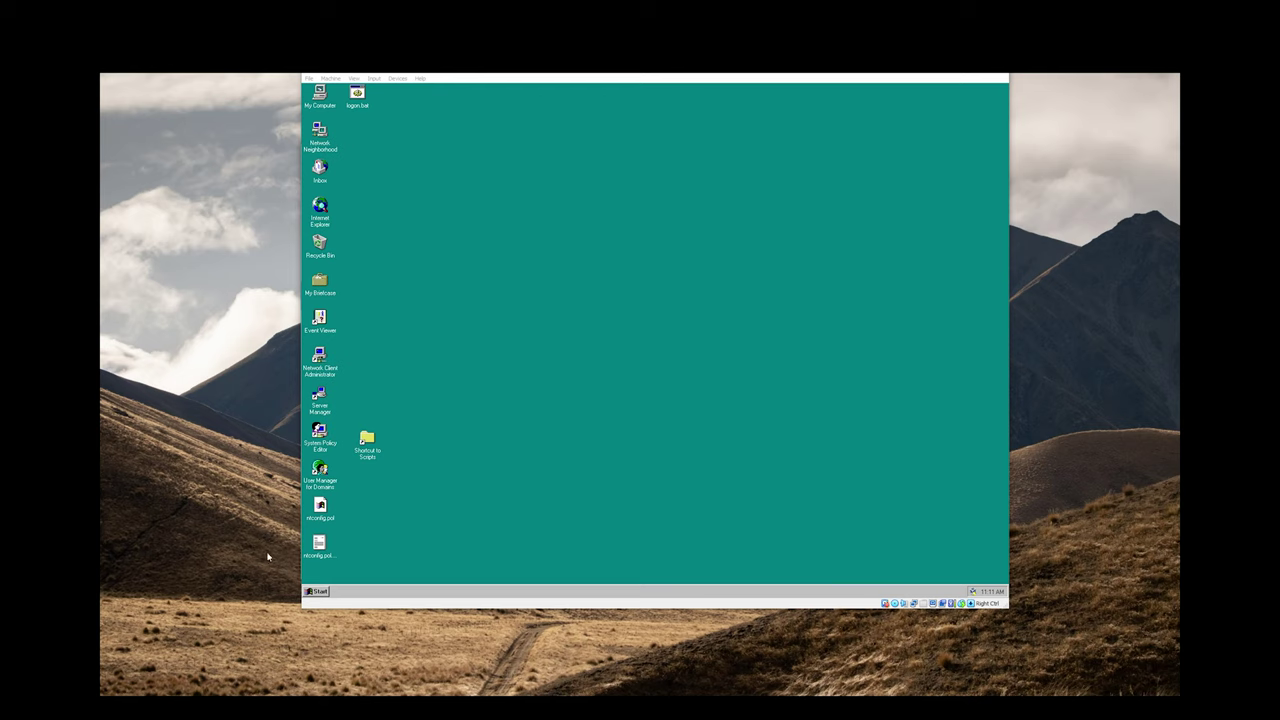
{"action": "double_click", "coordinate": [320, 438]}
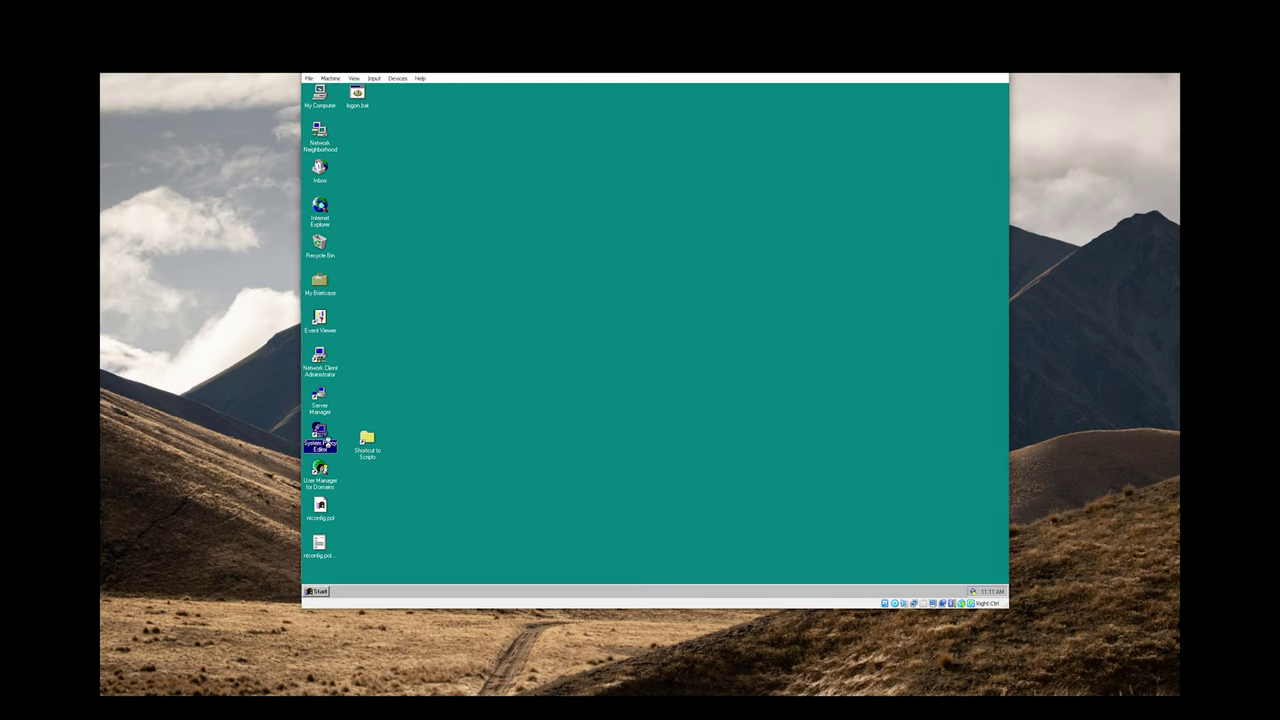
{"action": "left_click", "coordinate": [441, 232]}
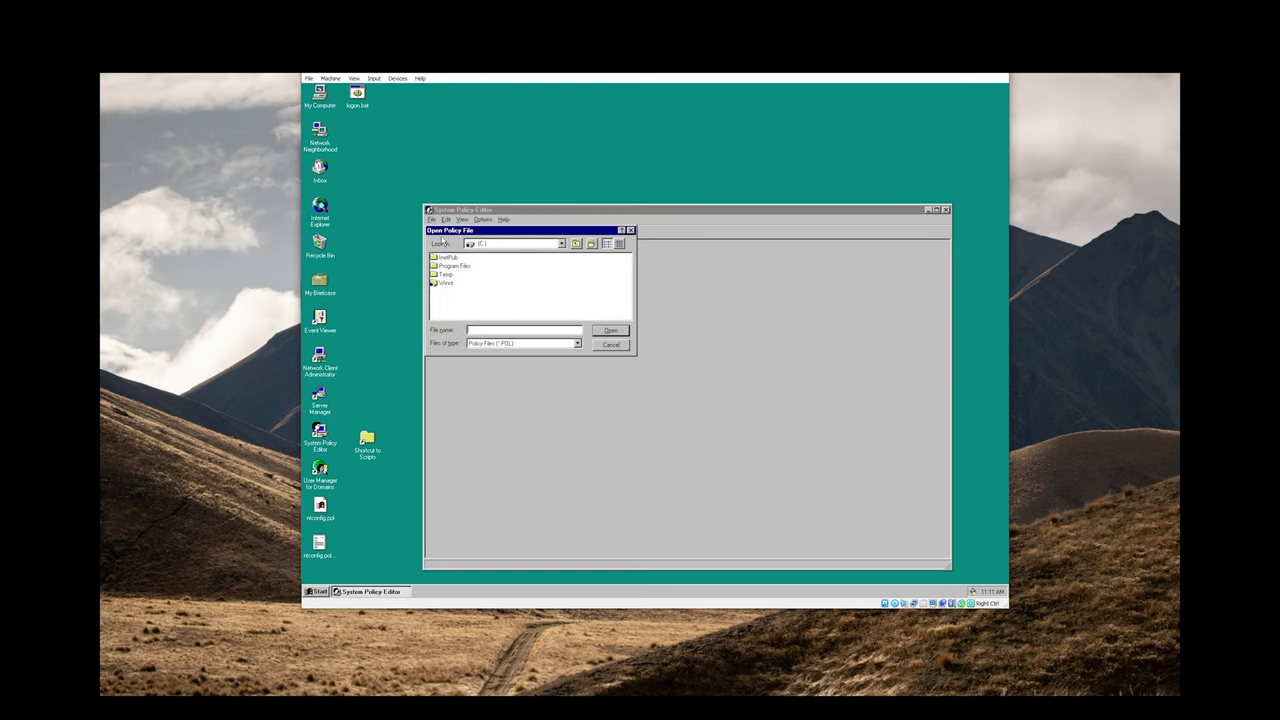
{"action": "left_click", "coordinate": [476, 246]}
{"action": "left_click", "coordinate": [480, 253]}
{"action": "double_click", "coordinate": [456, 290]}
{"action": "left_click", "coordinate": [485, 220]}
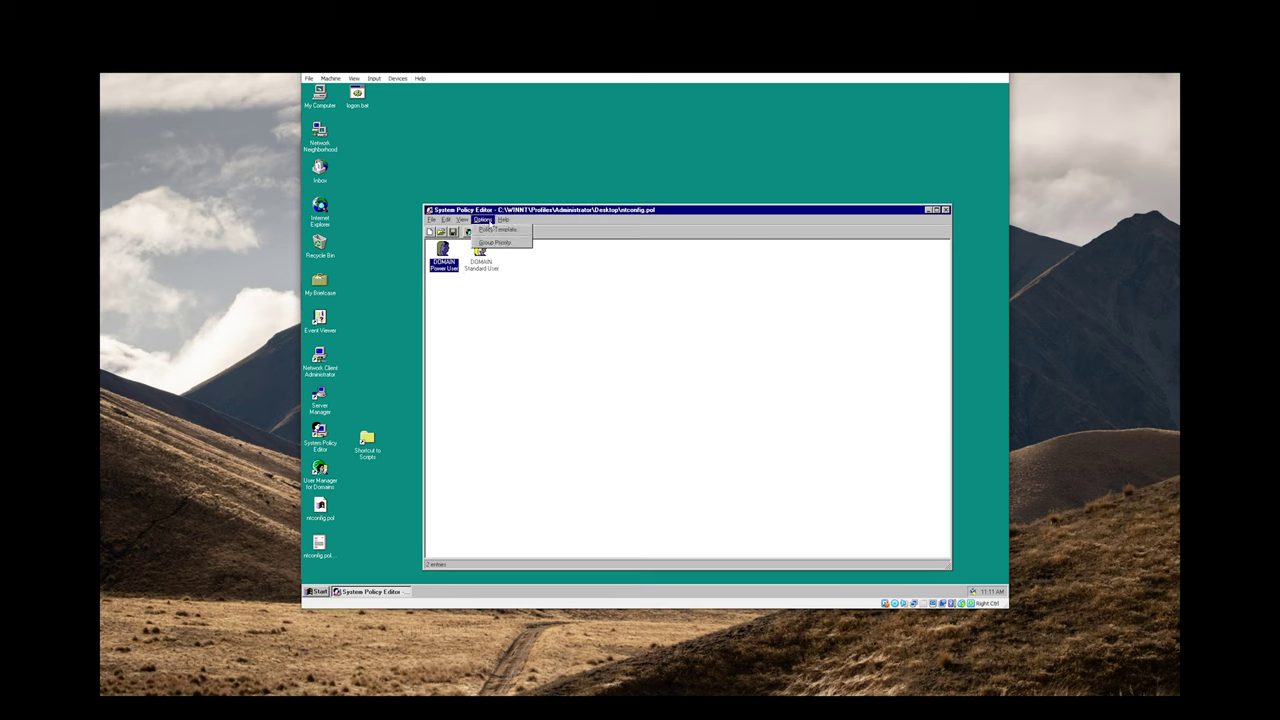
{"action": "left_click", "coordinate": [597, 297]}
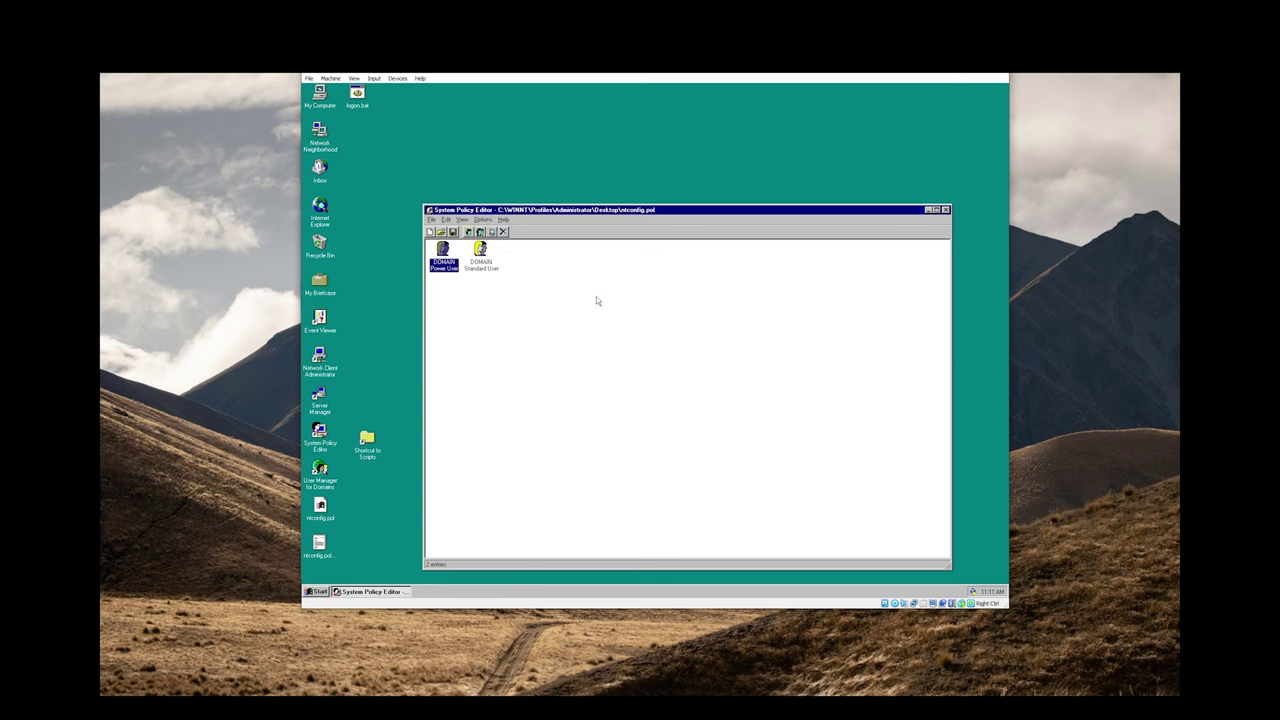
{"action": "key", "text": "alt+o"}
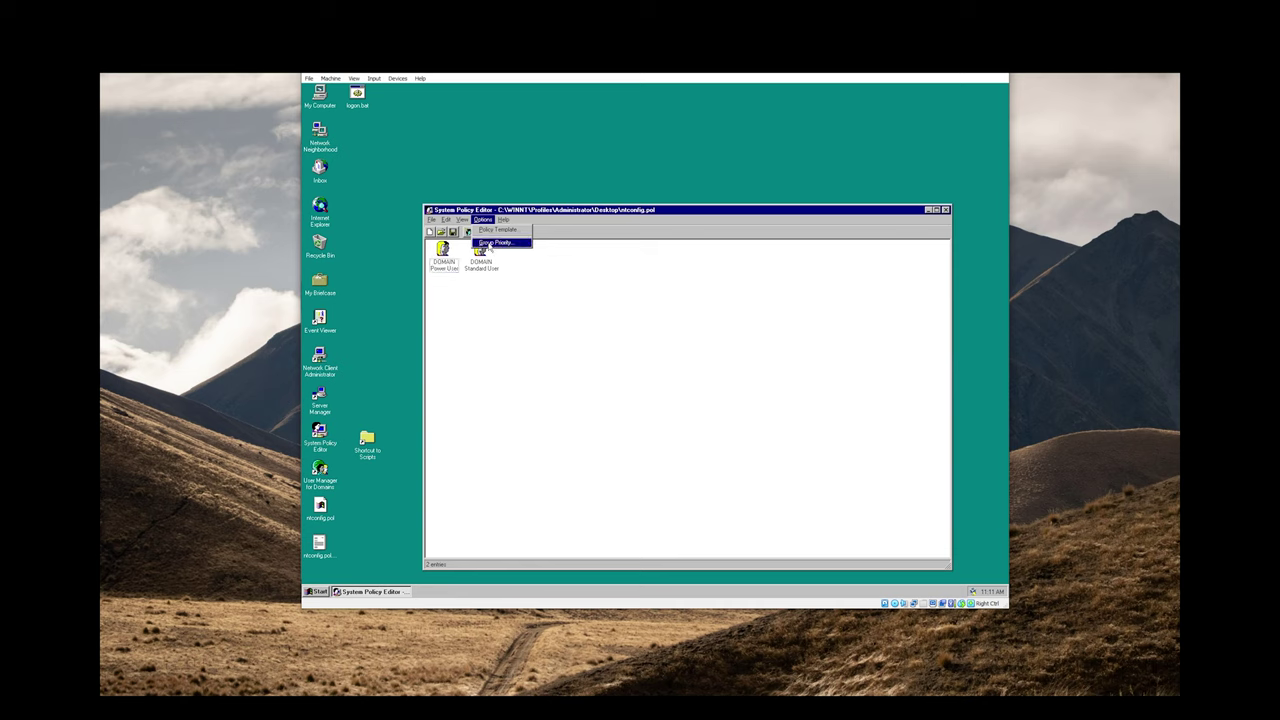
{"action": "left_click", "coordinate": [494, 242]}
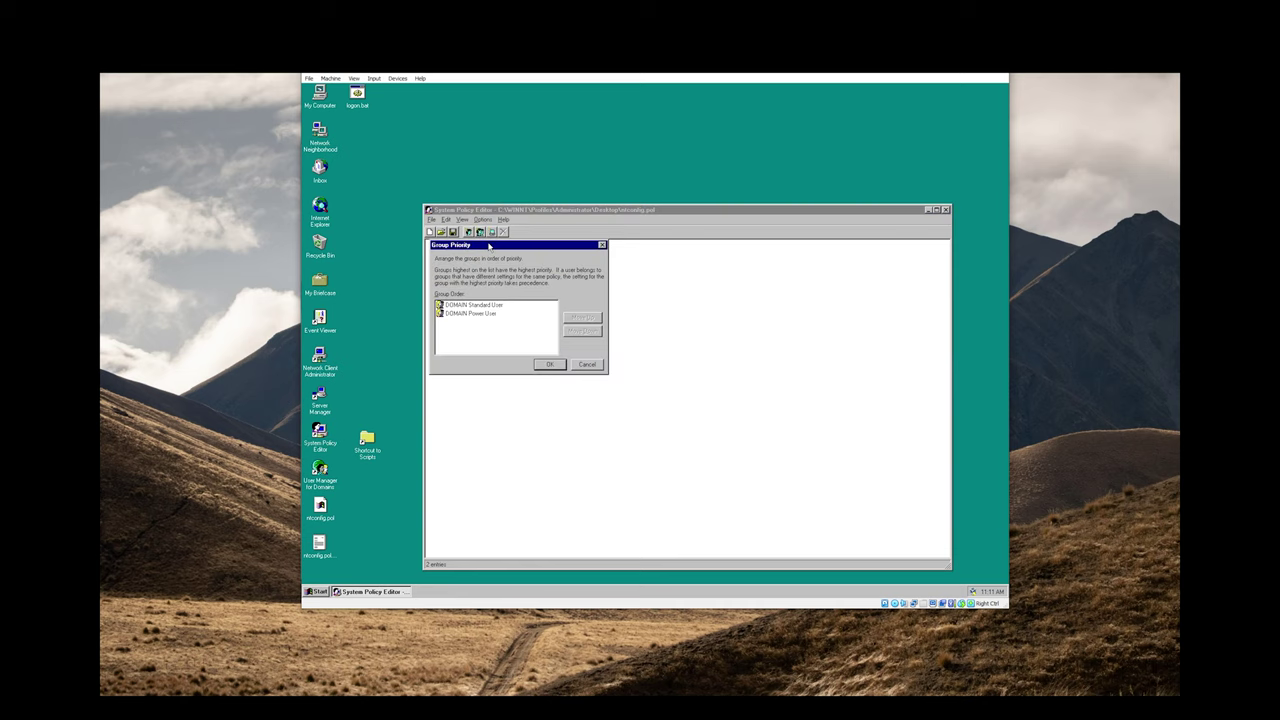
{"action": "left_click", "coordinate": [594, 365]}
{"action": "left_click", "coordinate": [482, 219]}
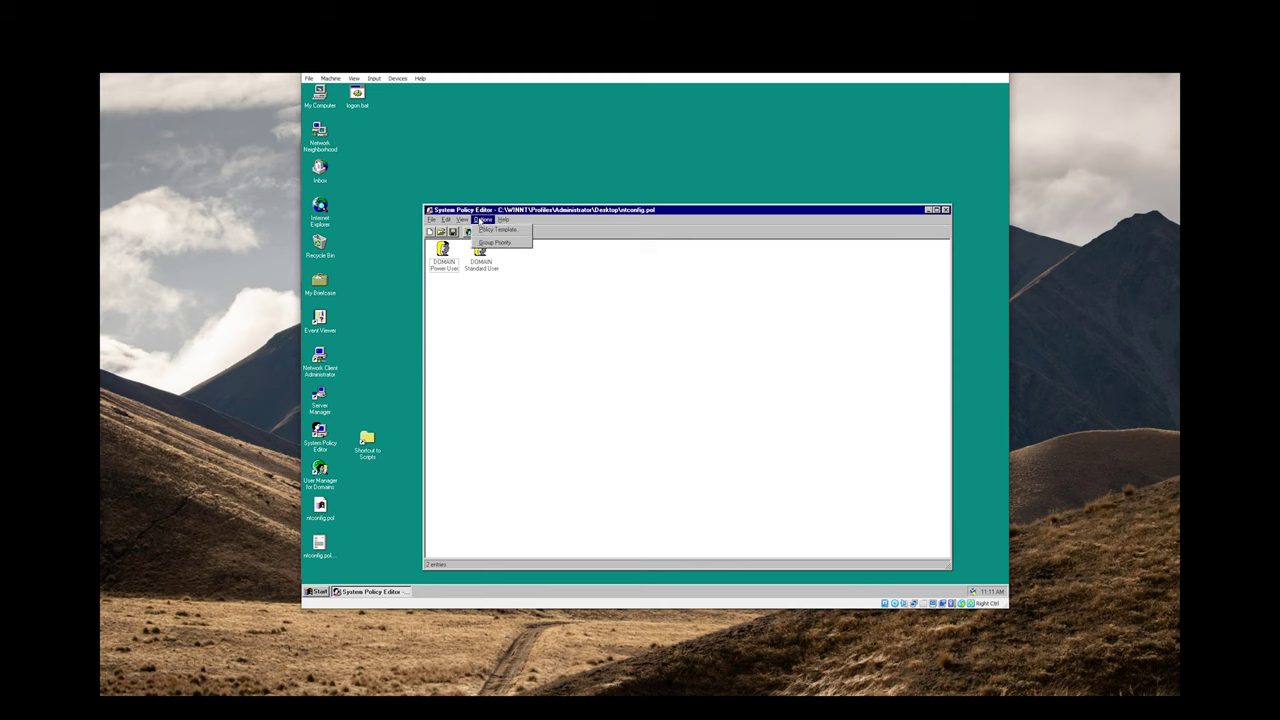
{"action": "left_click", "coordinate": [516, 244]}
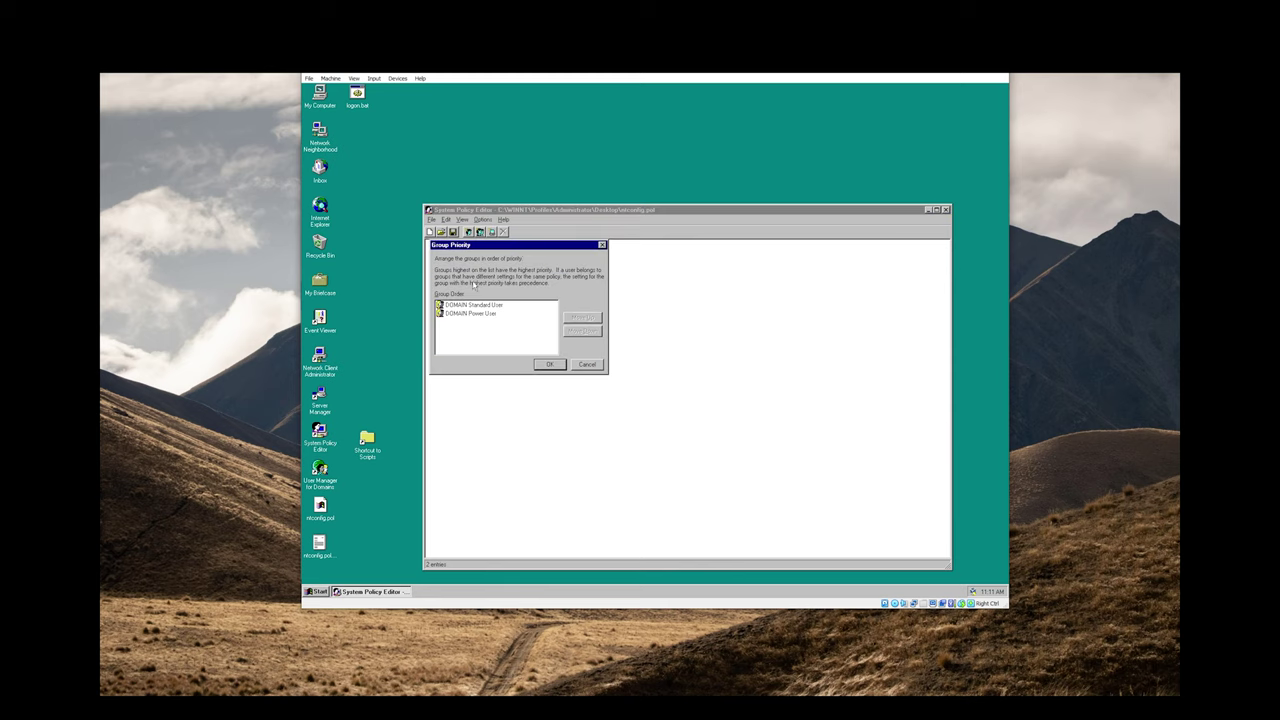
{"action": "left_click", "coordinate": [474, 304]}
{"action": "left_click", "coordinate": [473, 314]}
{"action": "left_click", "coordinate": [475, 304]}
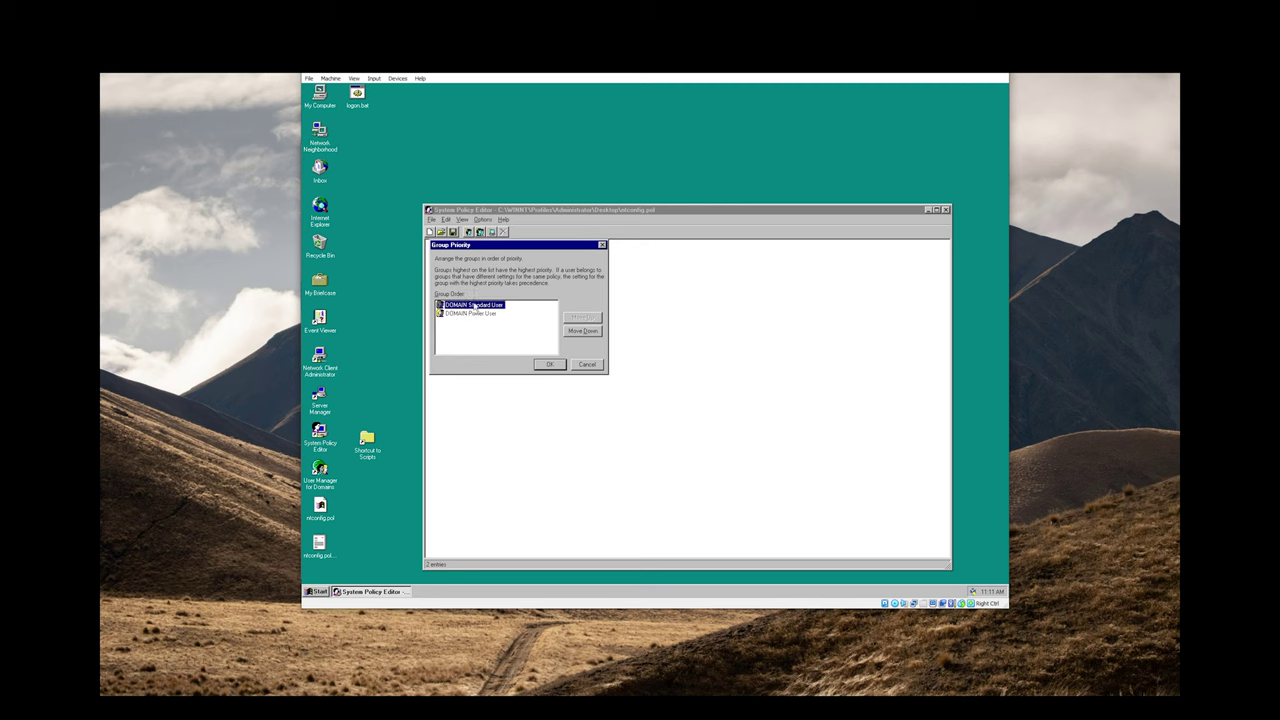
{"action": "left_click", "coordinate": [589, 368]}
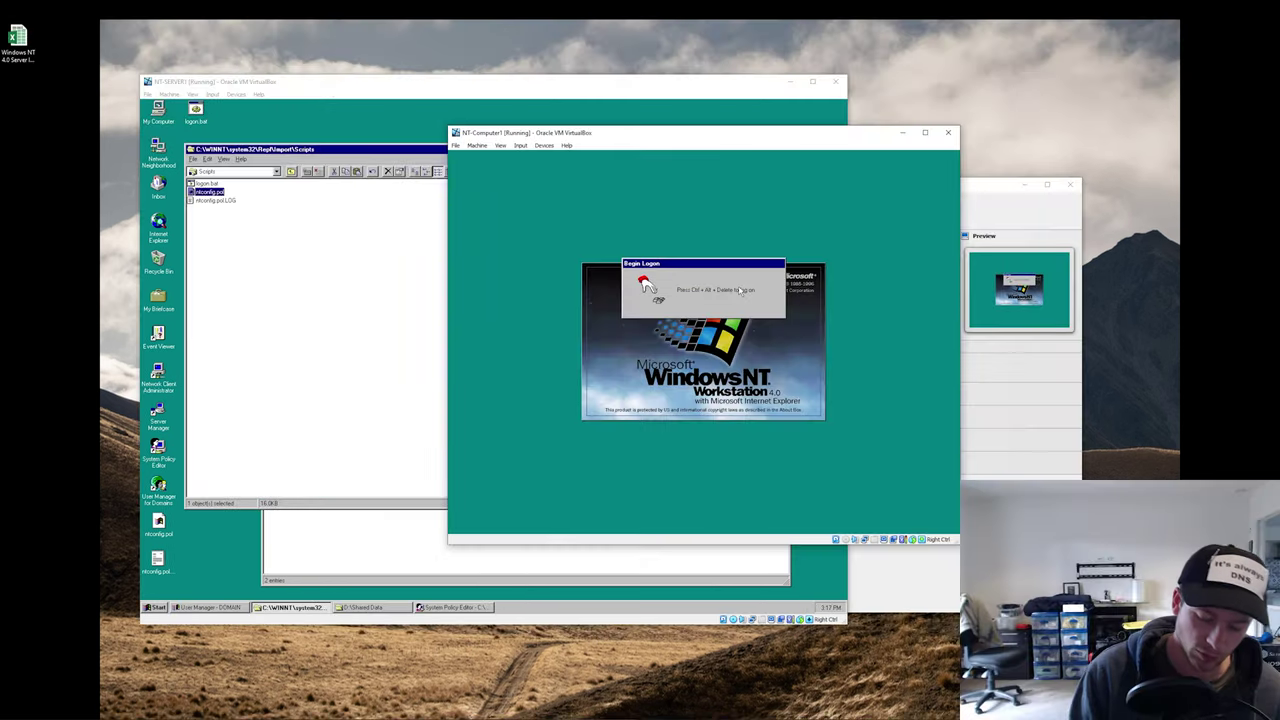
{"action": "key", "text": "ctrl+alt+Delete"}
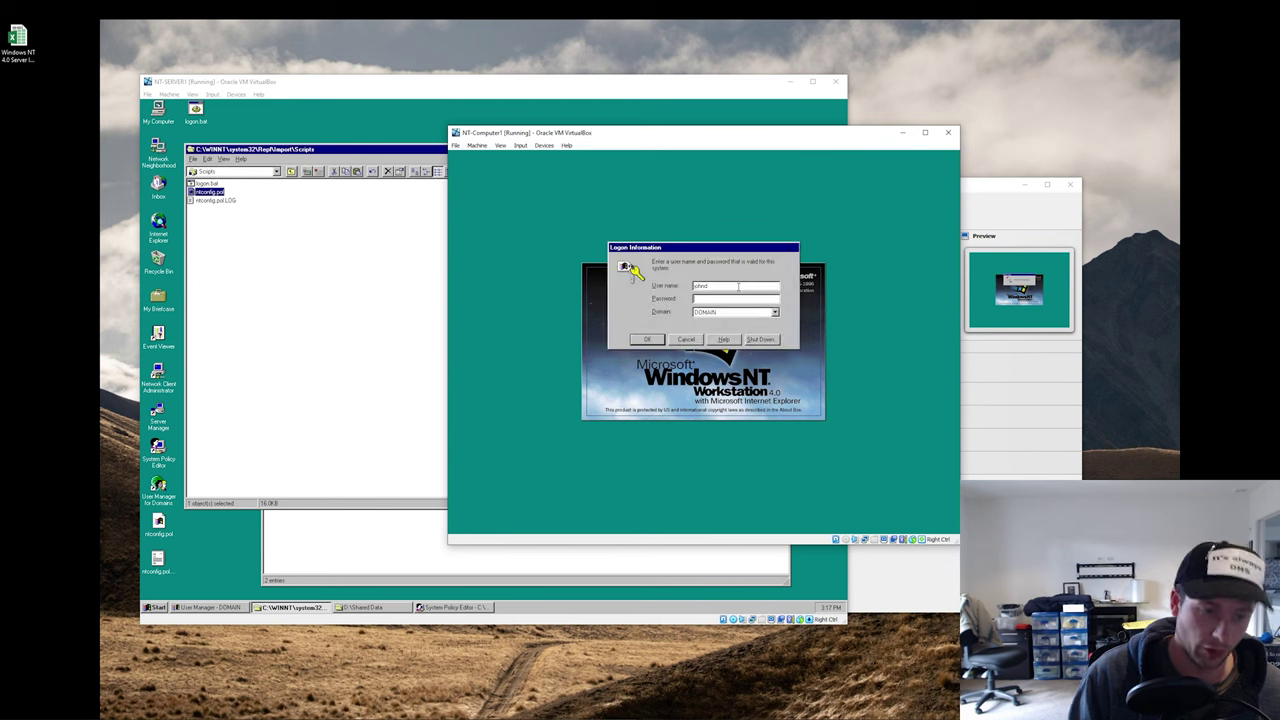
Log the workstation on to the domain with the domain user's password
{"action": "key", "text": "Tab"}
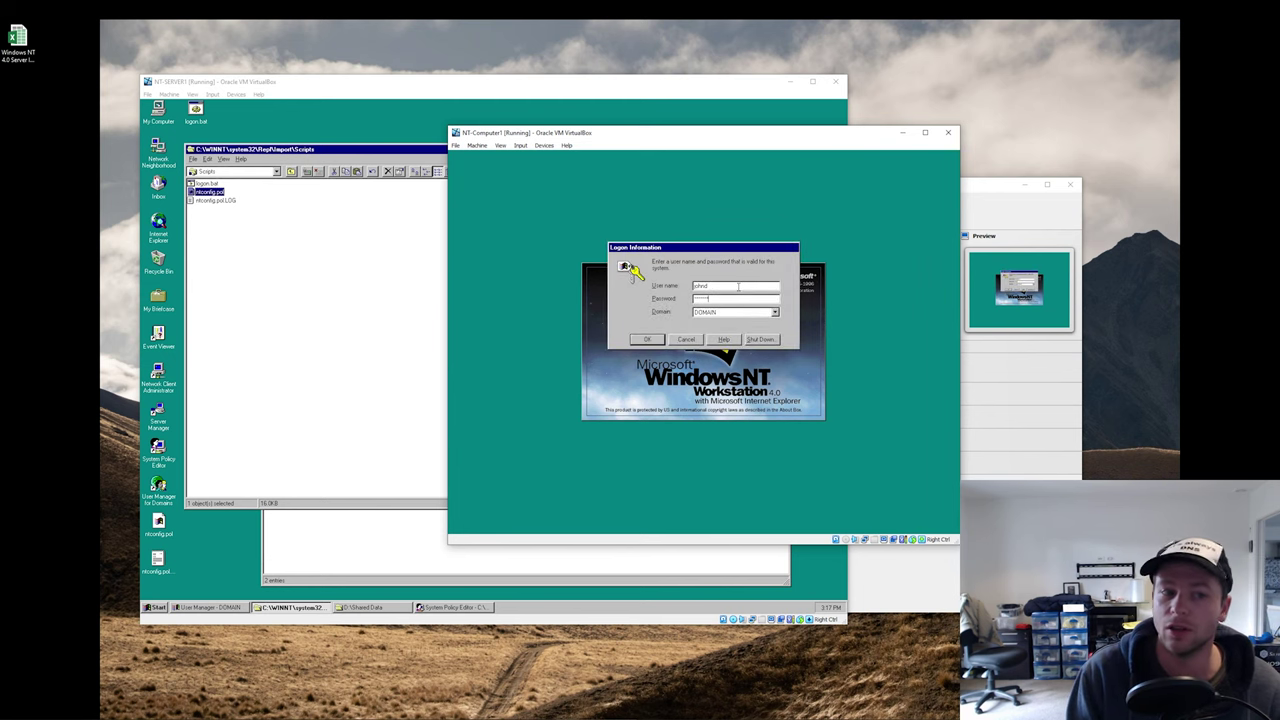
{"action": "key", "text": "Return"}
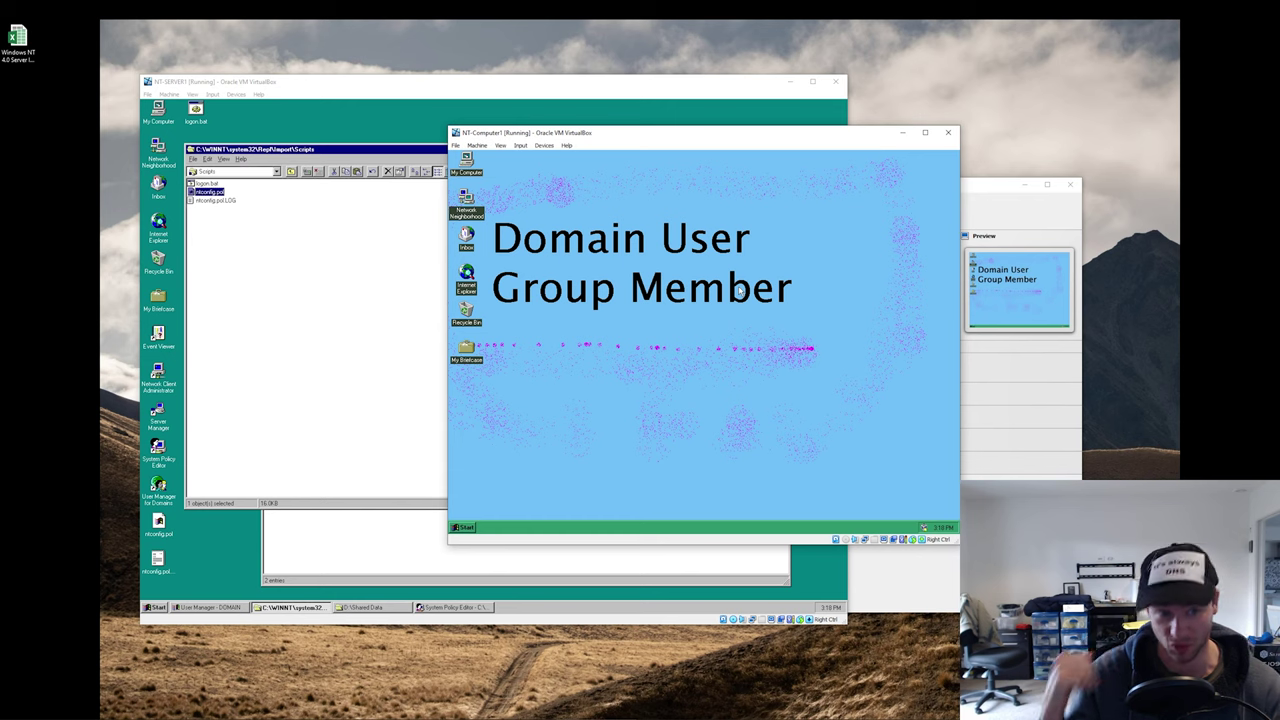
{"action": "left_click", "coordinate": [174, 562]}
Open ntconfig.pol from the server desktop in System Policy Editor and select both DOMAIN groups
{"action": "left_click", "coordinate": [158, 455]}
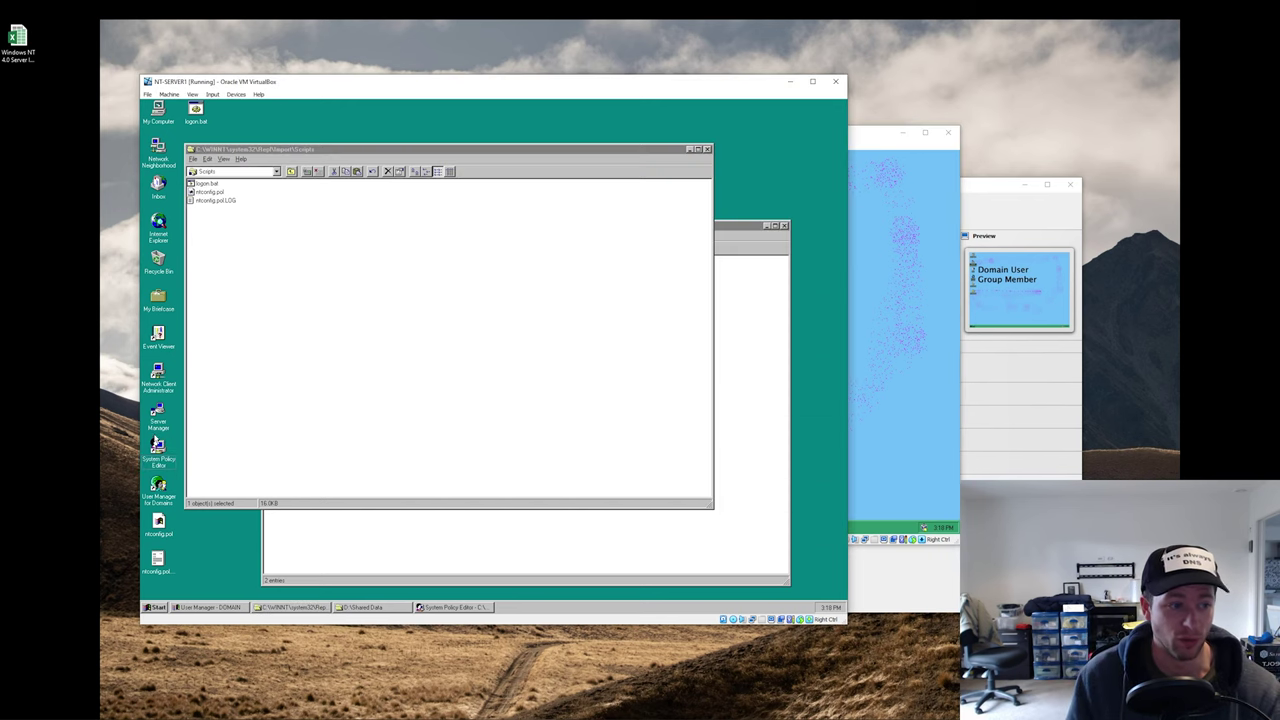
{"action": "double_click", "coordinate": [158, 452]}
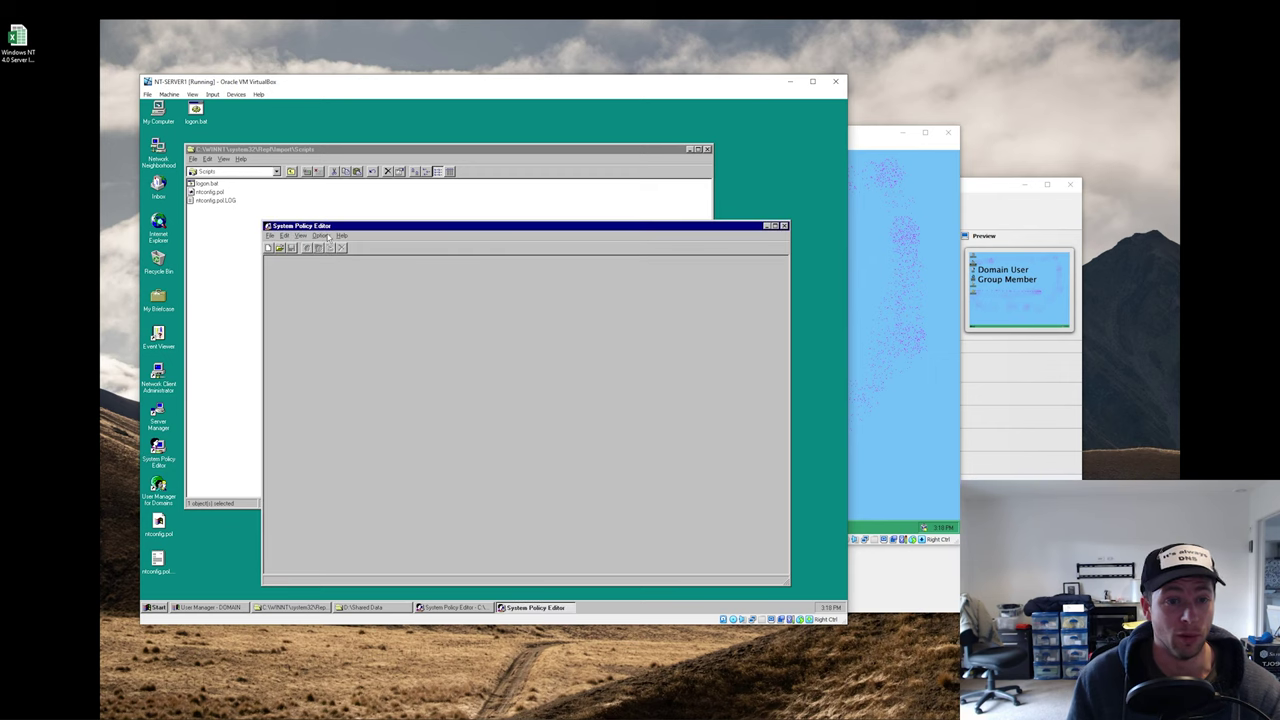
{"action": "left_click", "coordinate": [287, 251]}
{"action": "left_click", "coordinate": [328, 262]}
{"action": "left_click", "coordinate": [318, 272]}
{"action": "double_click", "coordinate": [292, 300]}
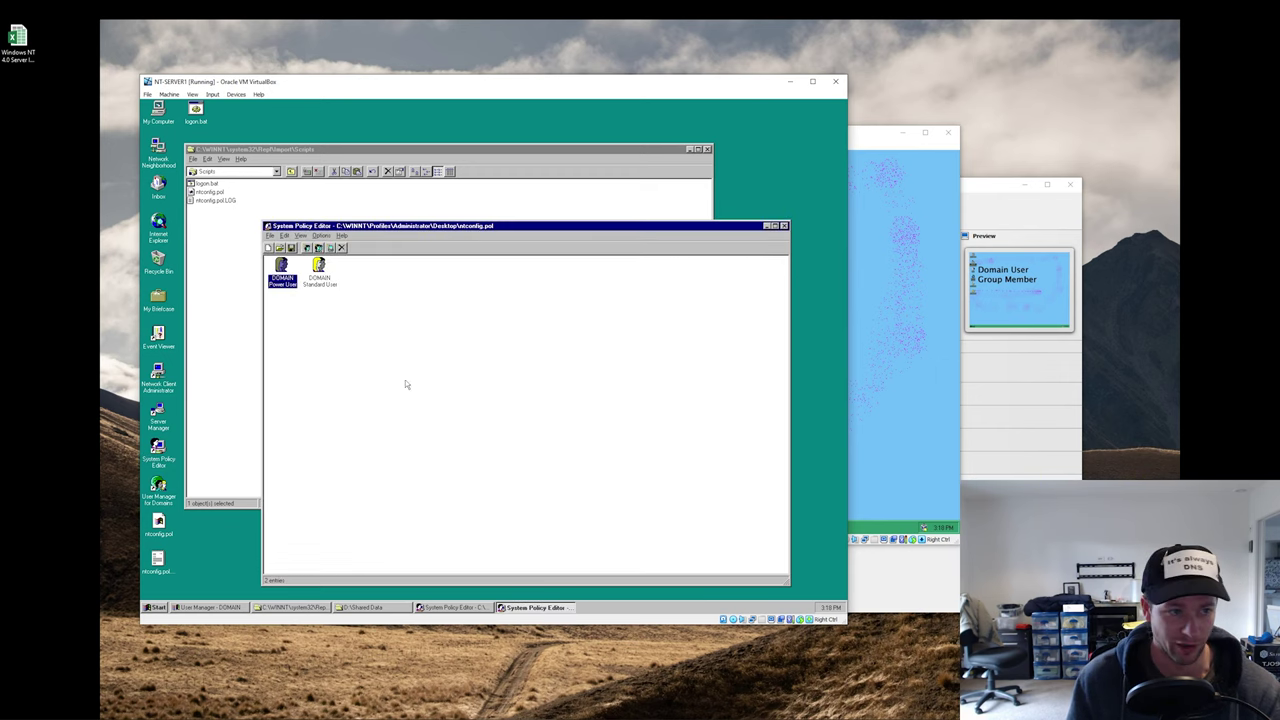
{"action": "left_click_drag", "start_coordinate": [446, 383], "coordinate": [269, 246]}
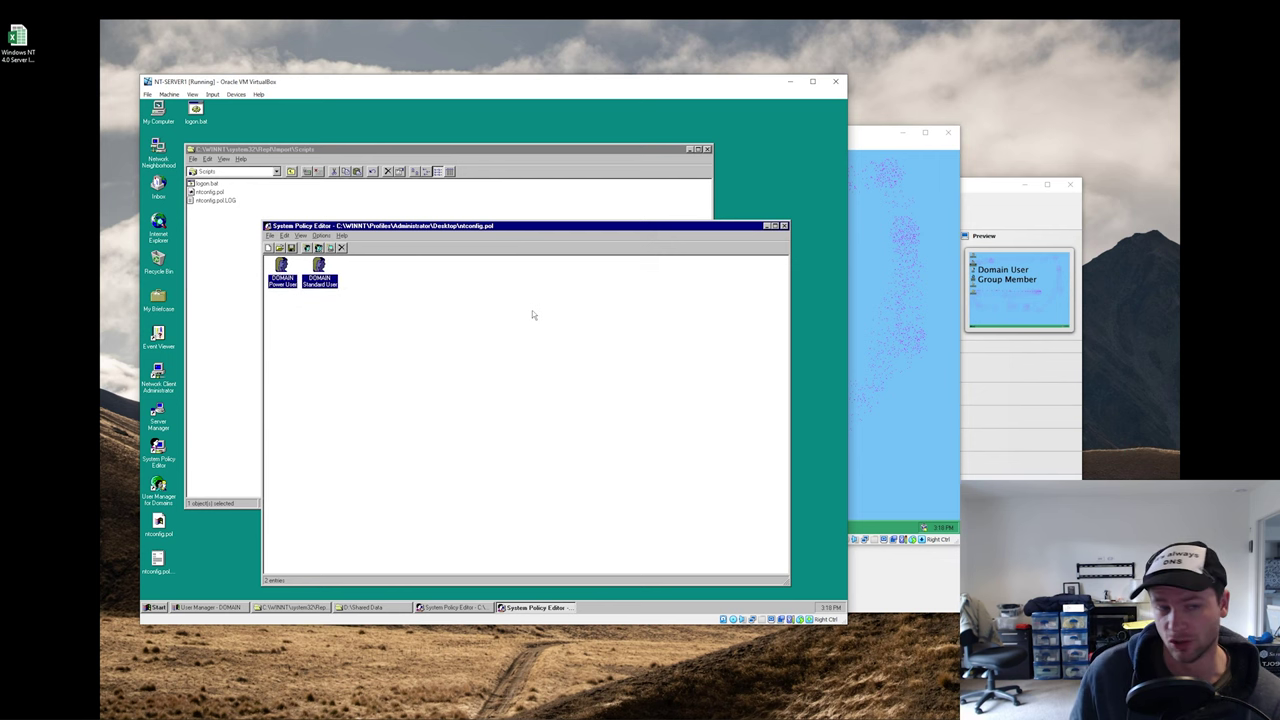
{"action": "key", "text": "alt+Tab"}
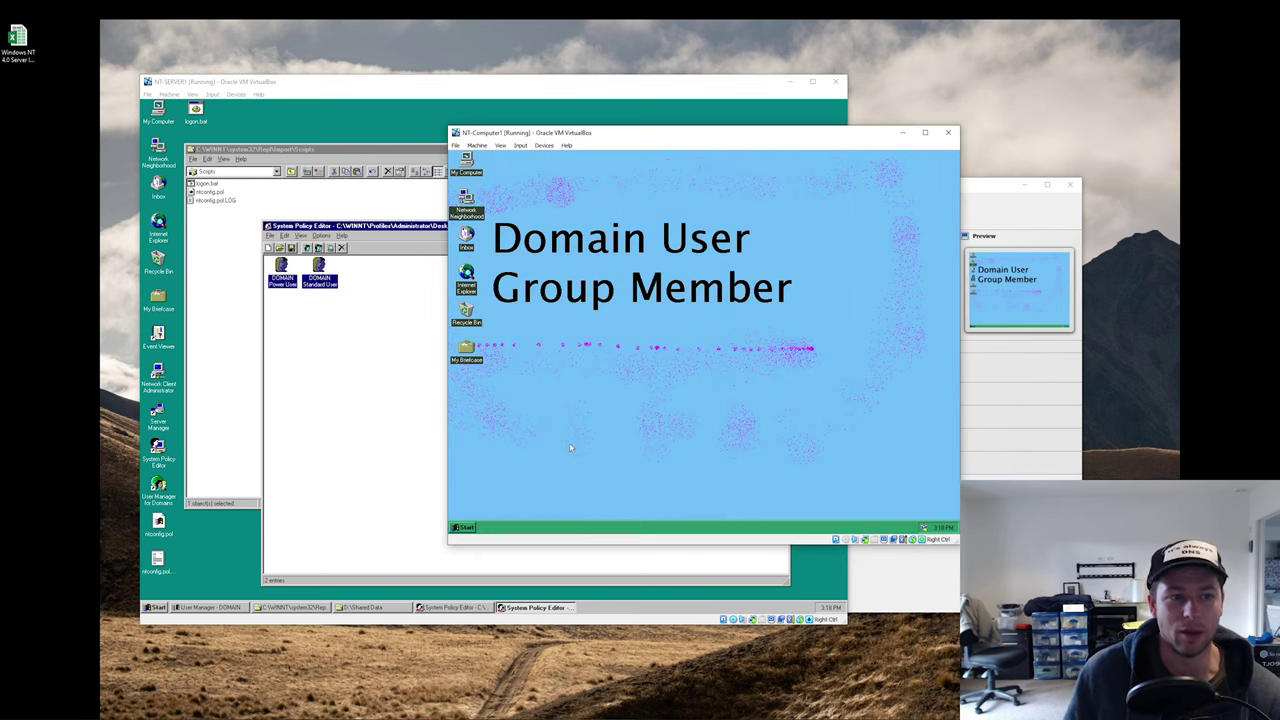
Check from the Start menu whether this user may shut down, then cancel
{"action": "left_click", "coordinate": [463, 527]}
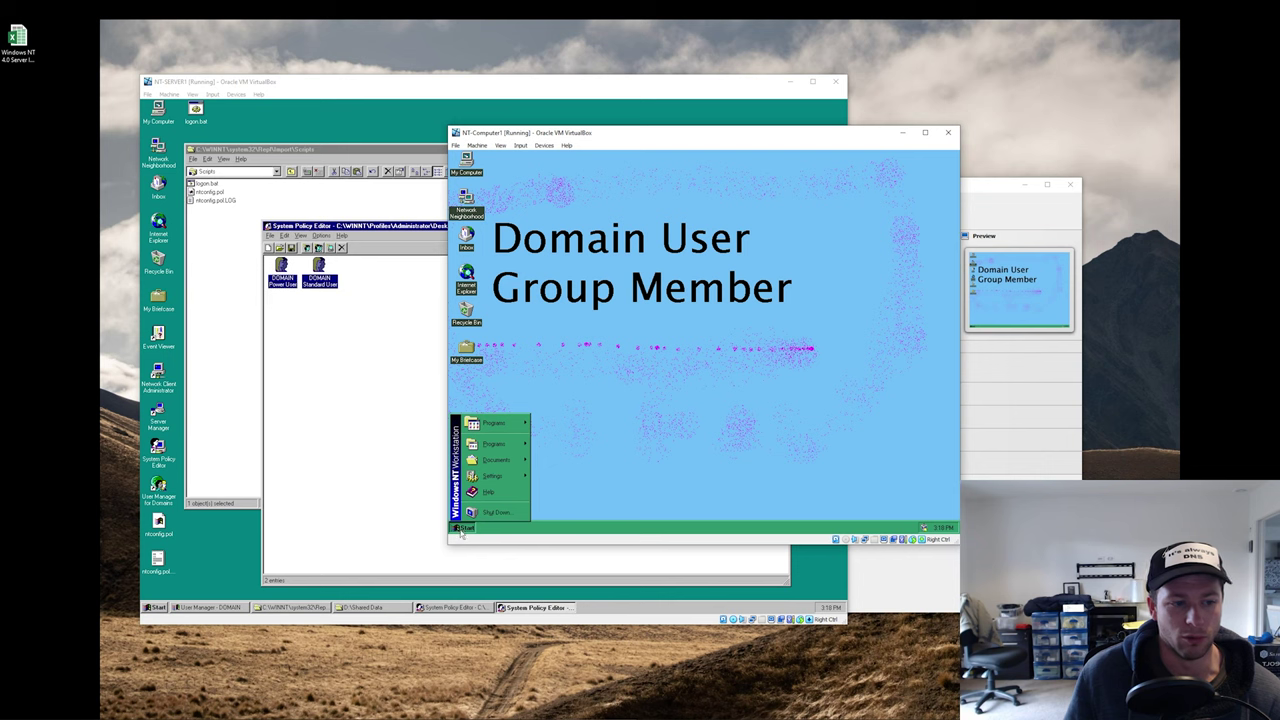
{"action": "mouse_move", "coordinate": [491, 443]}
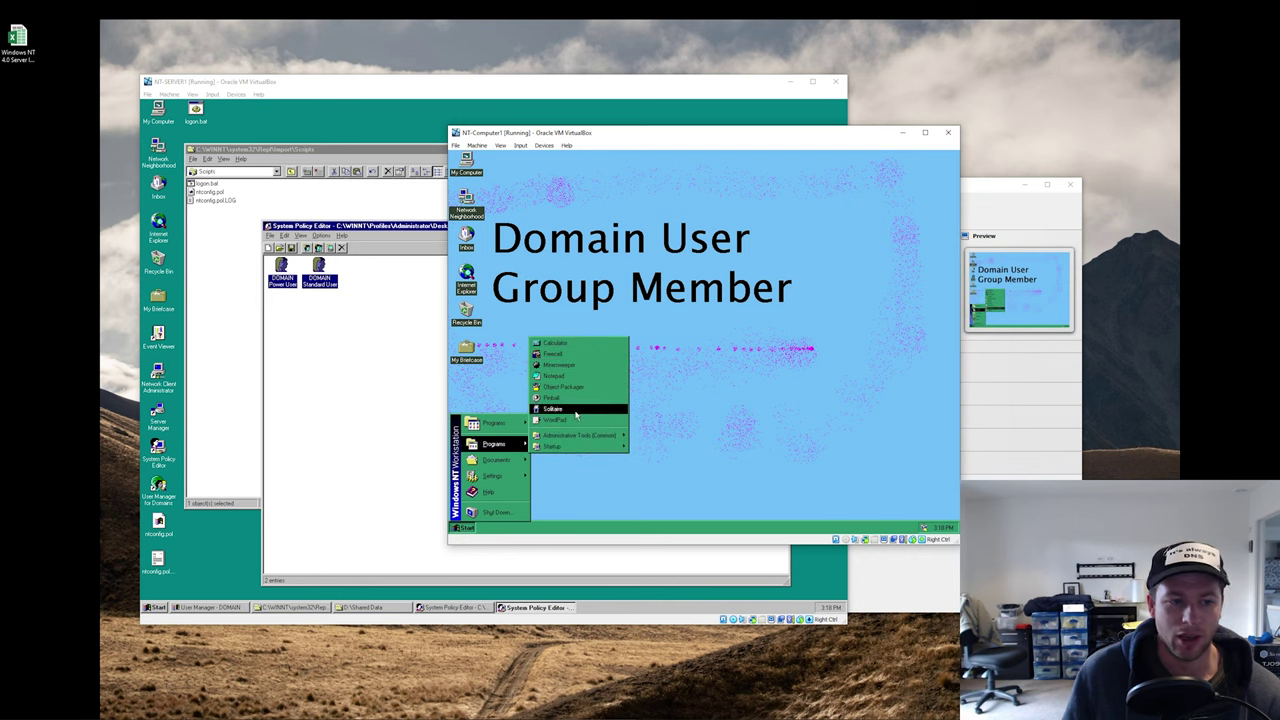
{"action": "left_click", "coordinate": [483, 513]}
{"action": "left_click", "coordinate": [678, 370]}
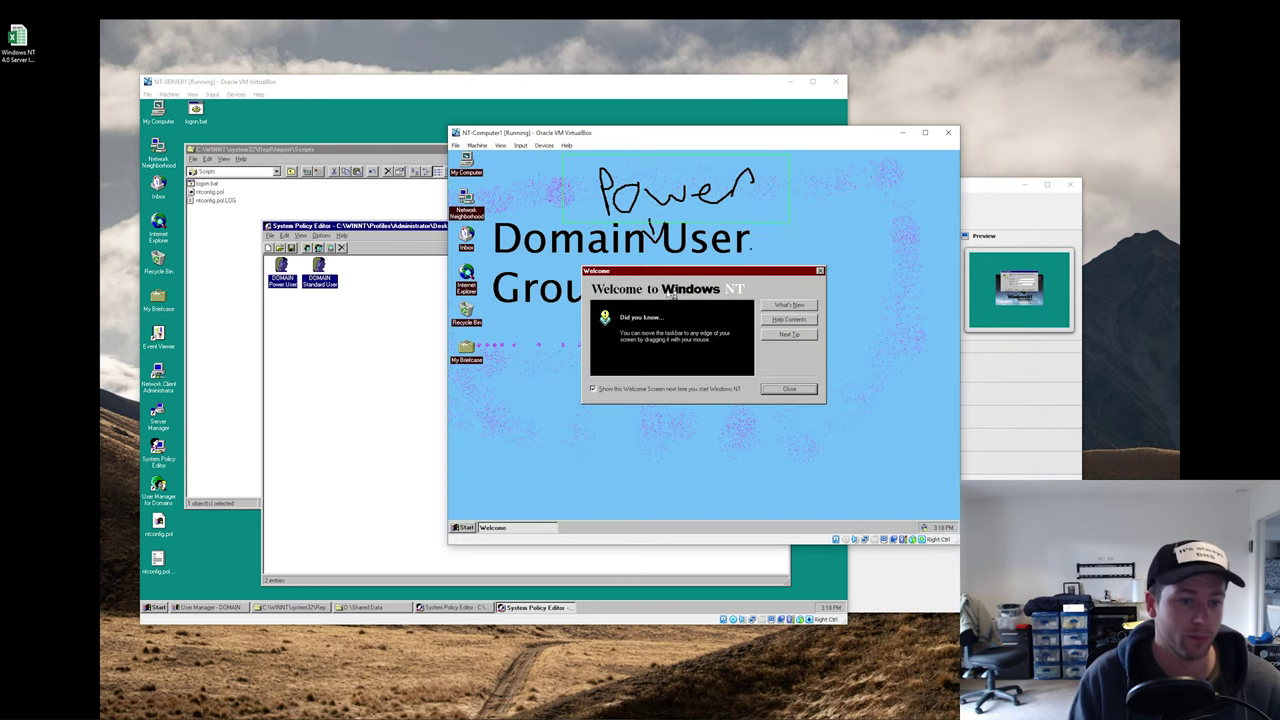
Close the Welcome to Windows NT tips and look through the Start menu's Programs list
{"action": "left_click", "coordinate": [651, 388]}
{"action": "left_click", "coordinate": [786, 389]}
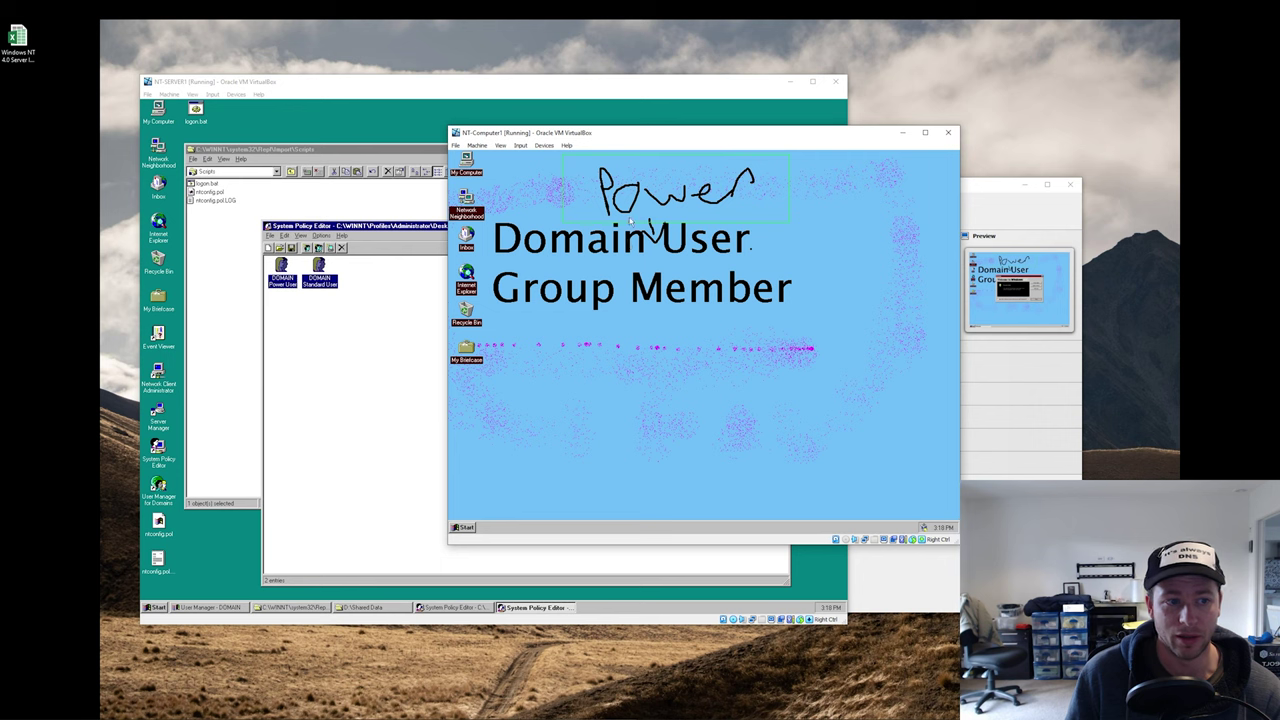
{"action": "left_click", "coordinate": [464, 527]}
{"action": "mouse_move", "coordinate": [500, 443]}
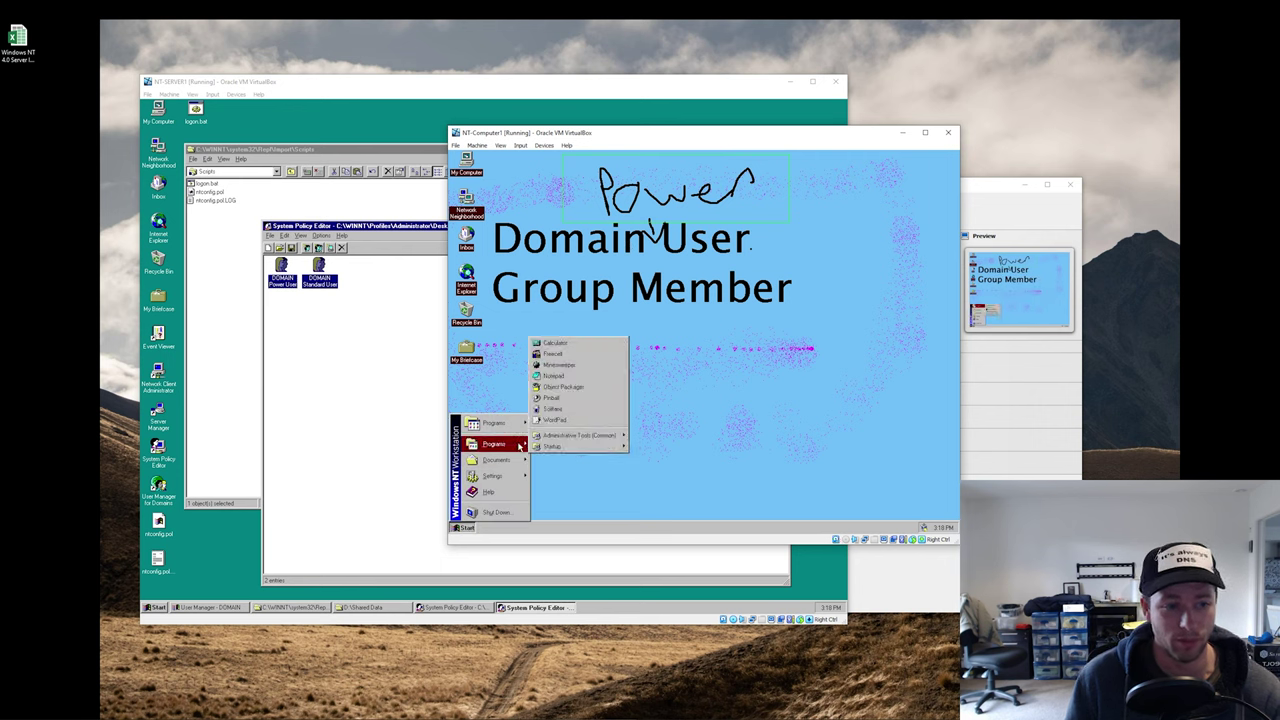
{"action": "left_click", "coordinate": [583, 413]}
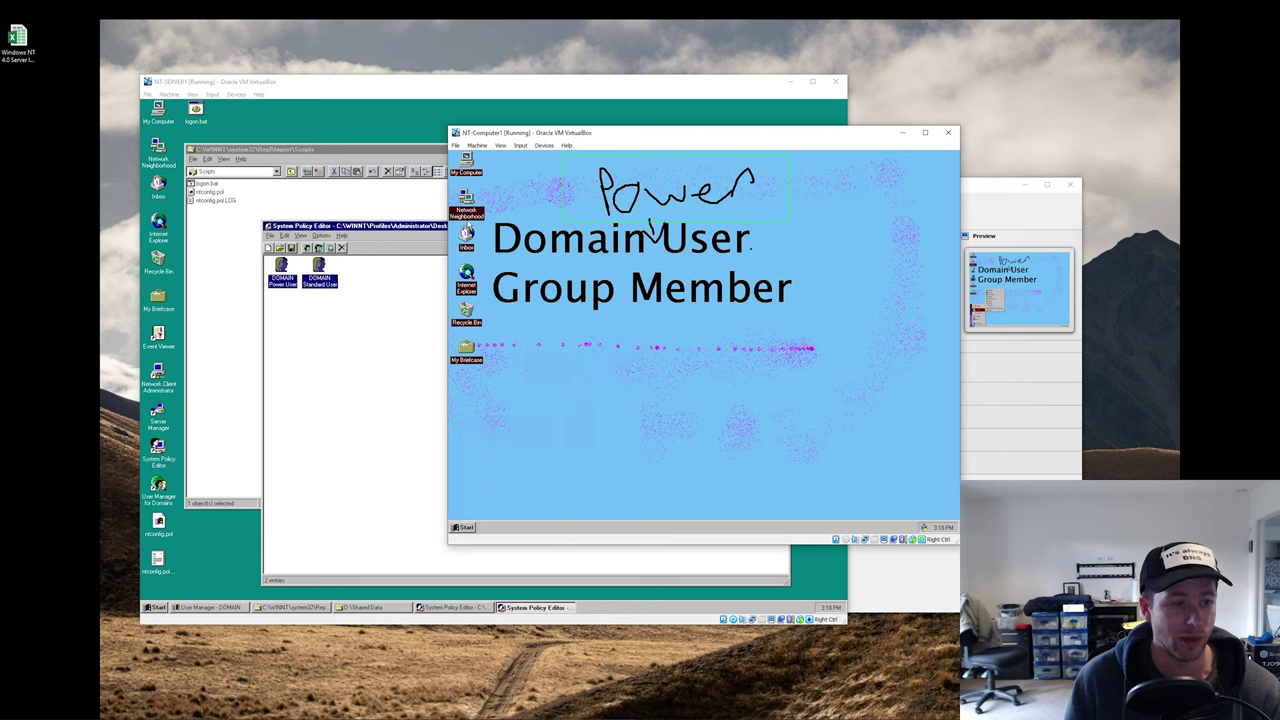
Open My Computer and inspect the mapped redirect$ and shared$ drives
{"action": "double_click", "coordinate": [466, 162]}
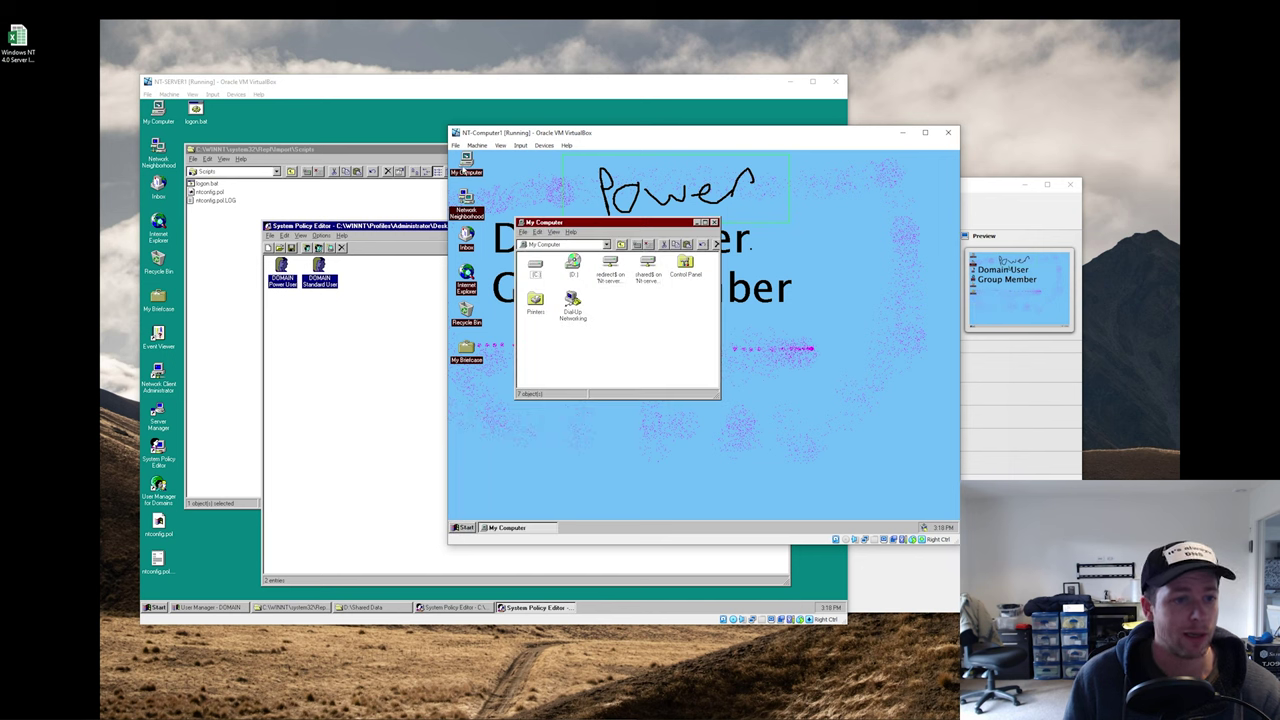
{"action": "left_click", "coordinate": [641, 275]}
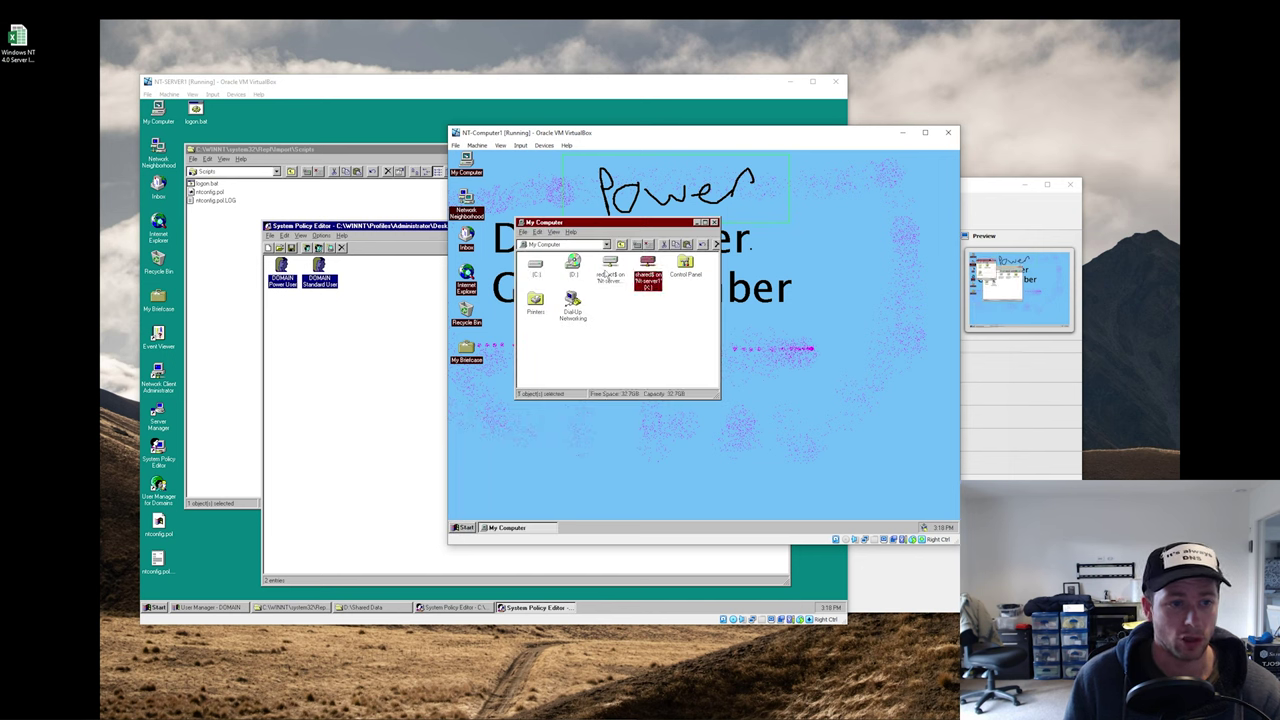
{"action": "double_click", "coordinate": [608, 270]}
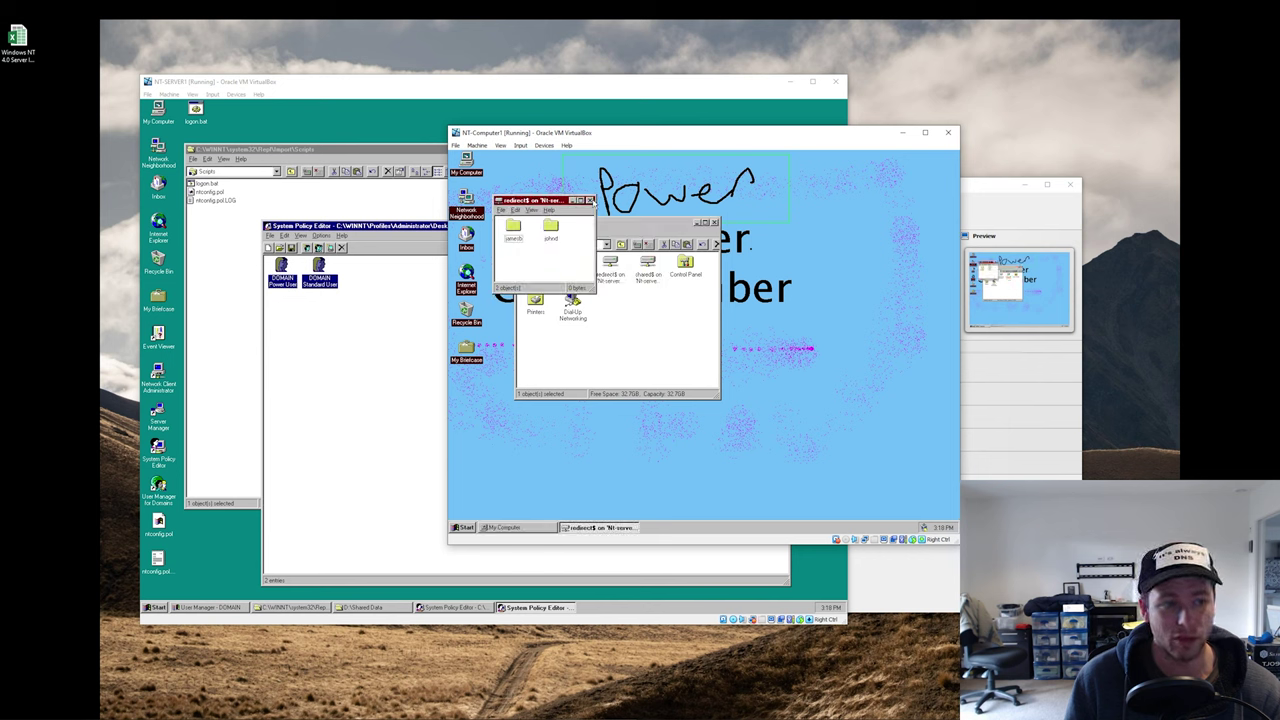
{"action": "left_click", "coordinate": [589, 200]}
{"action": "left_click", "coordinate": [466, 528]}
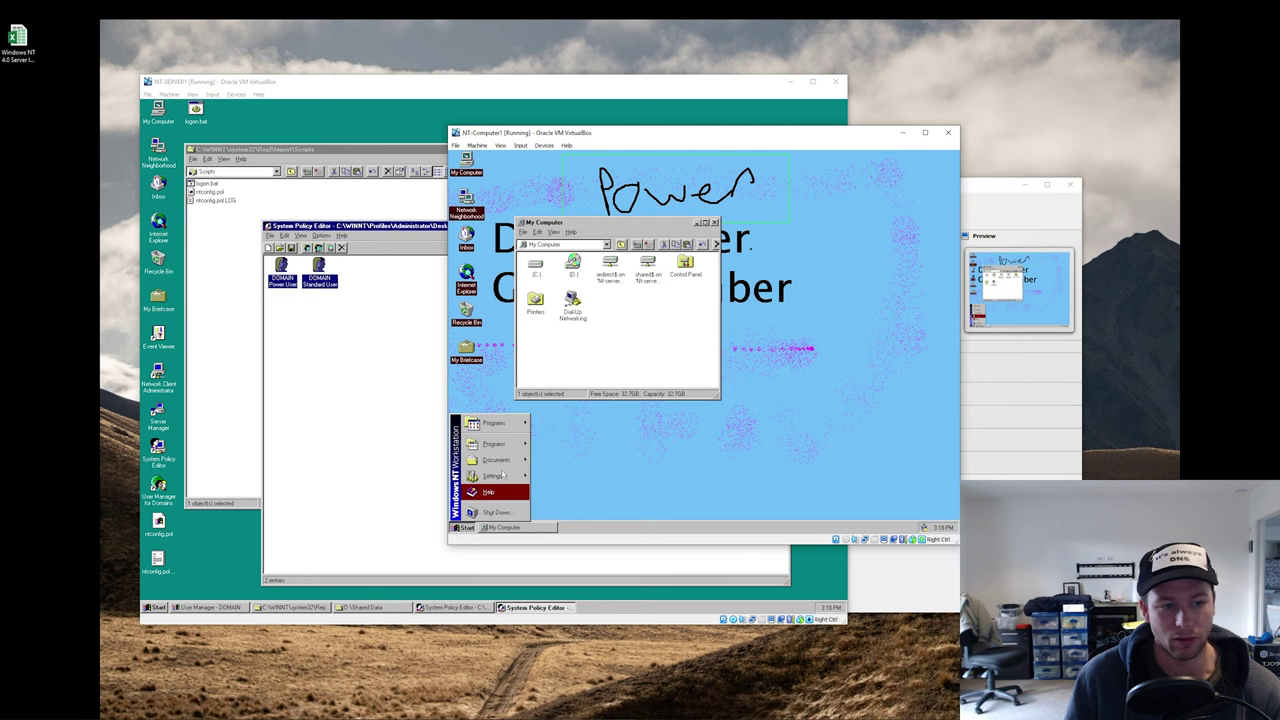
{"action": "mouse_move", "coordinate": [494, 422]}
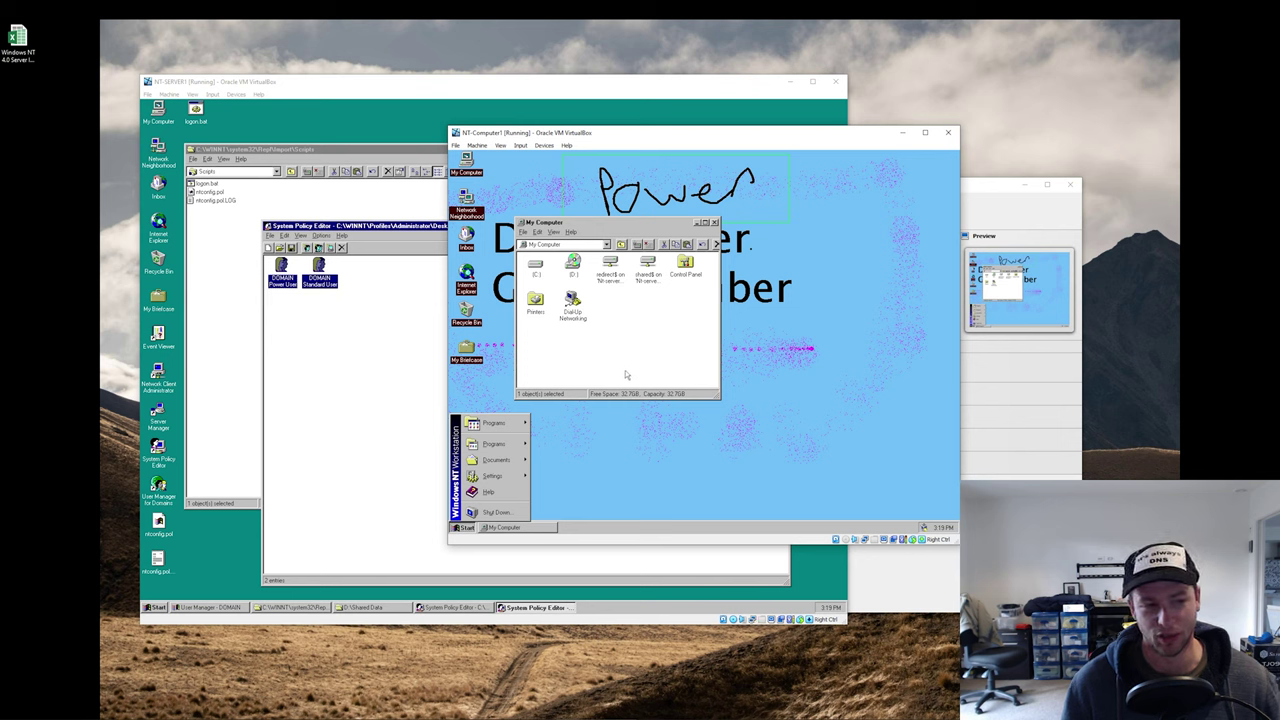
{"action": "double_click", "coordinate": [610, 268]}
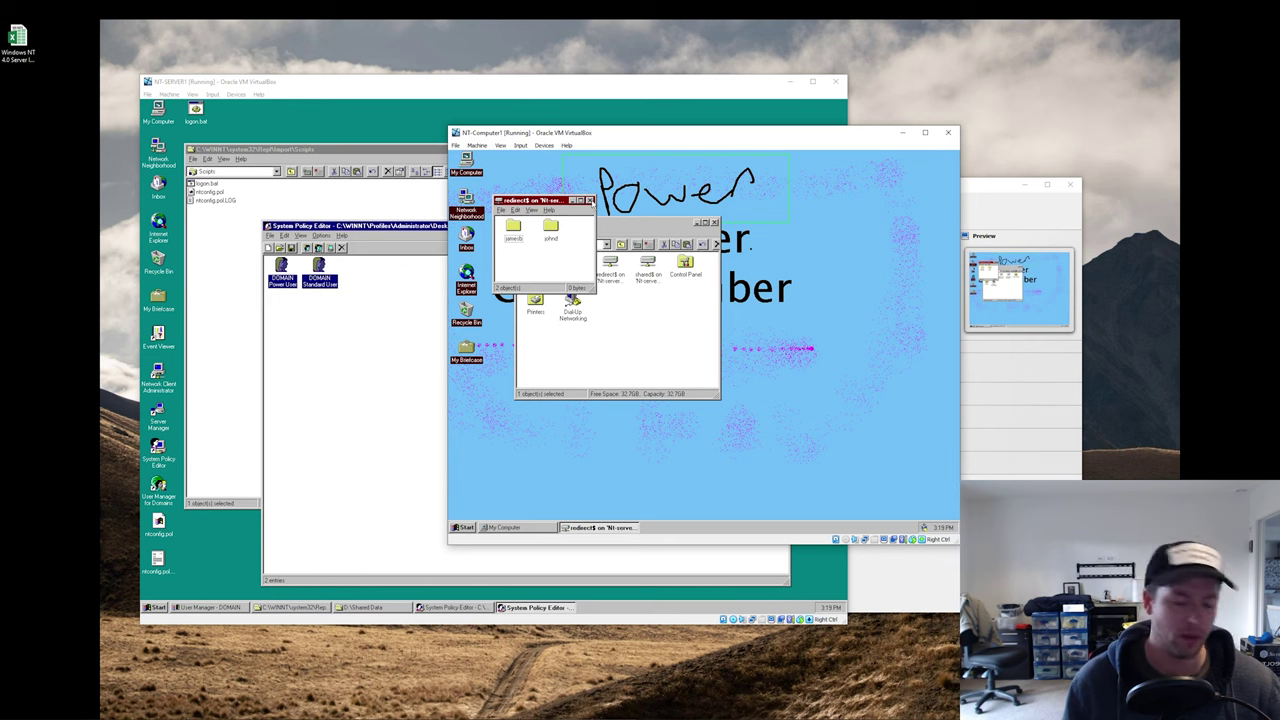
{"action": "left_click", "coordinate": [590, 201]}
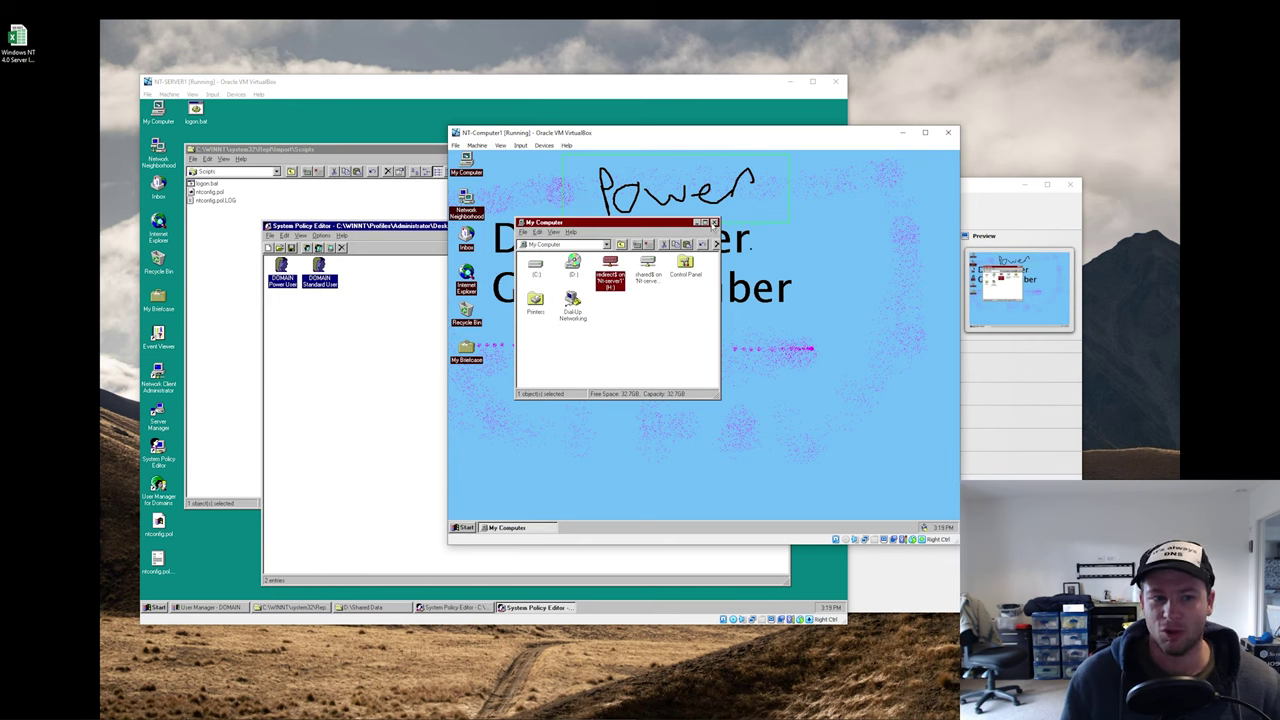
{"action": "left_click", "coordinate": [714, 222]}
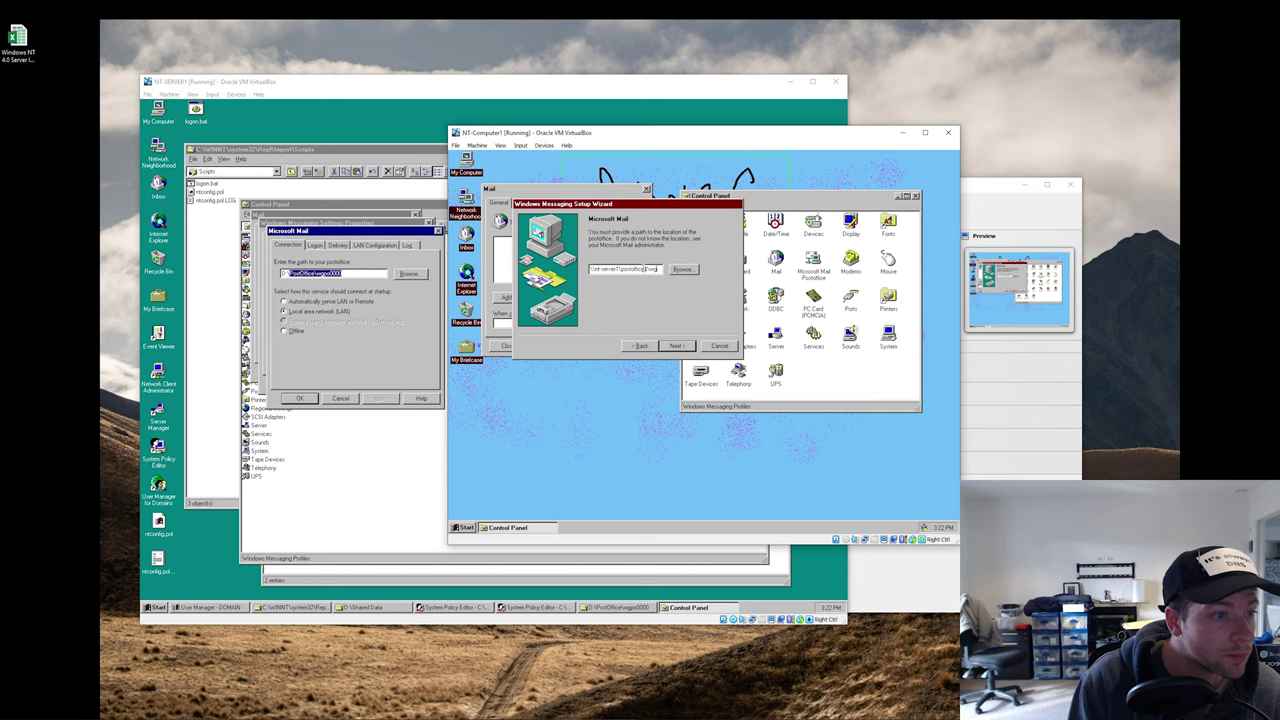
Finish the postoffice path with 'o000', try Browse, then select wgpo0000 in the server's path
{"action": "type", "text": "o000"}
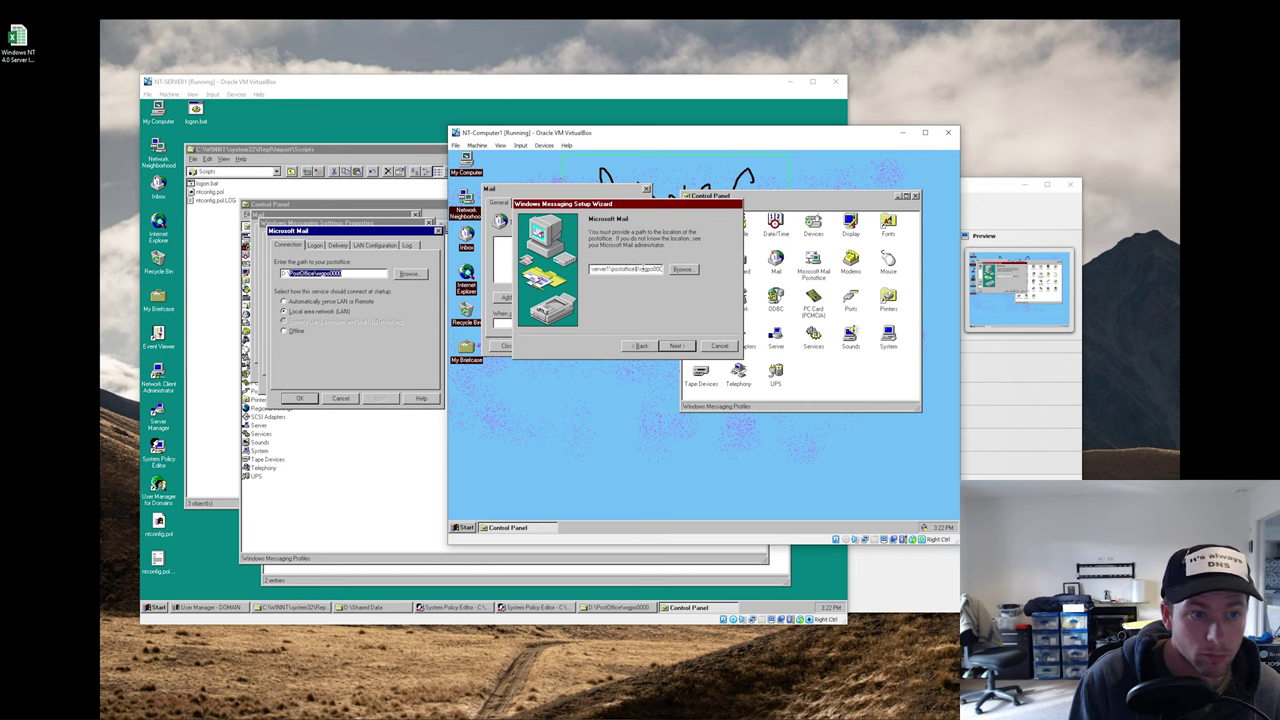
{"action": "left_click", "coordinate": [684, 269]}
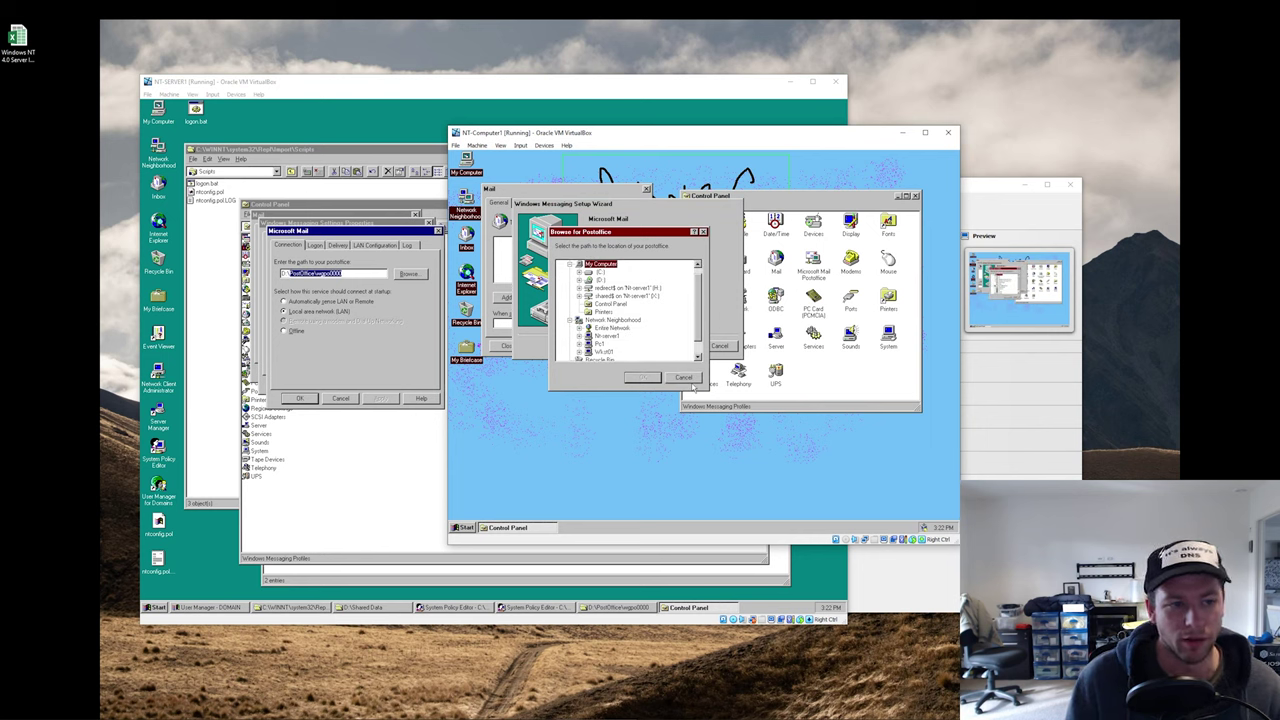
{"action": "left_click", "coordinate": [685, 378]}
{"action": "left_click", "coordinate": [645, 268]}
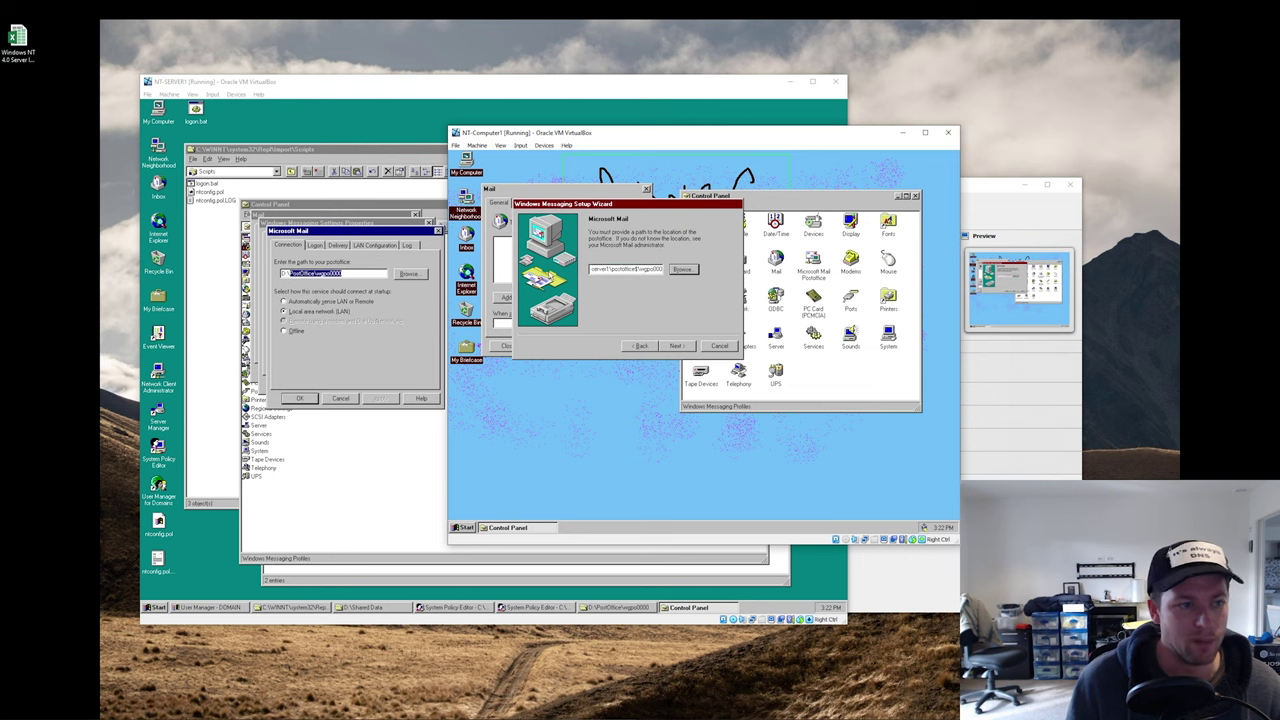
{"action": "left_click", "coordinate": [358, 272]}
{"action": "left_click_drag", "start_coordinate": [342, 273], "coordinate": [316, 273]}
{"action": "key", "text": "ctrl+c"}
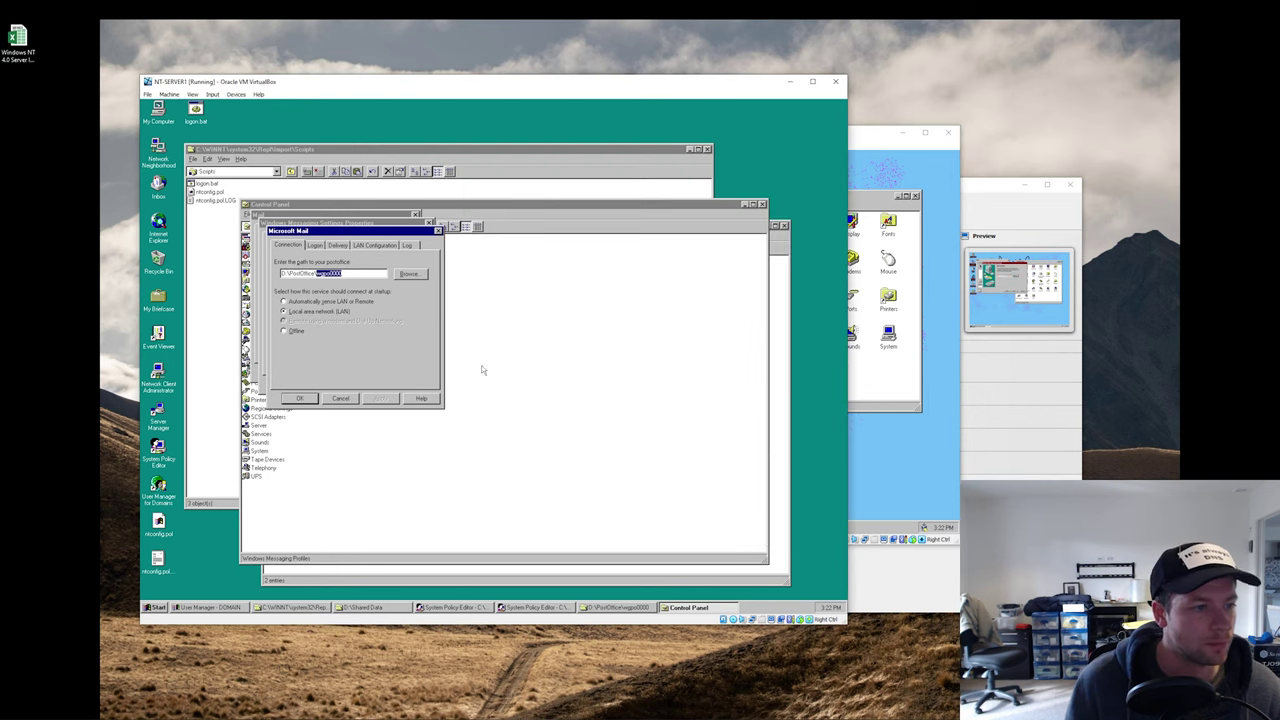
Launch Notepad from Run and paste wgpo0000 into it
{"action": "left_click", "coordinate": [160, 607]}
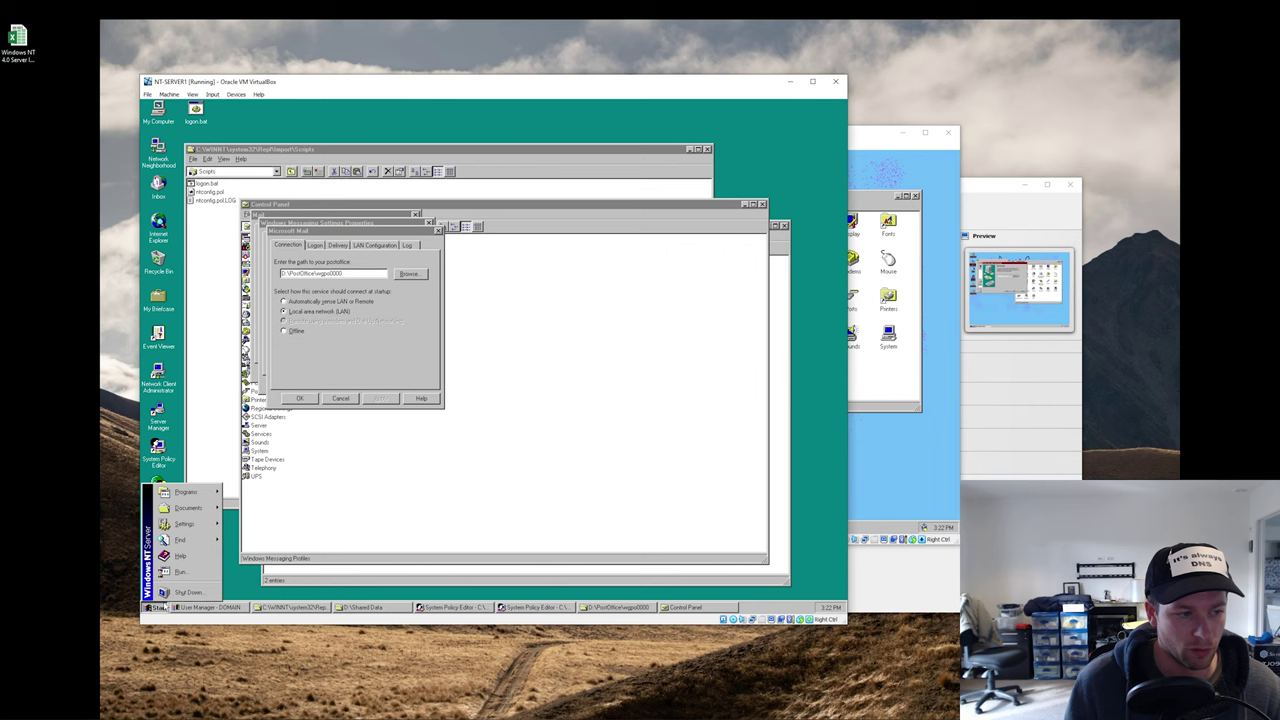
{"action": "left_click", "coordinate": [190, 578]}
{"action": "type", "text": "r"}
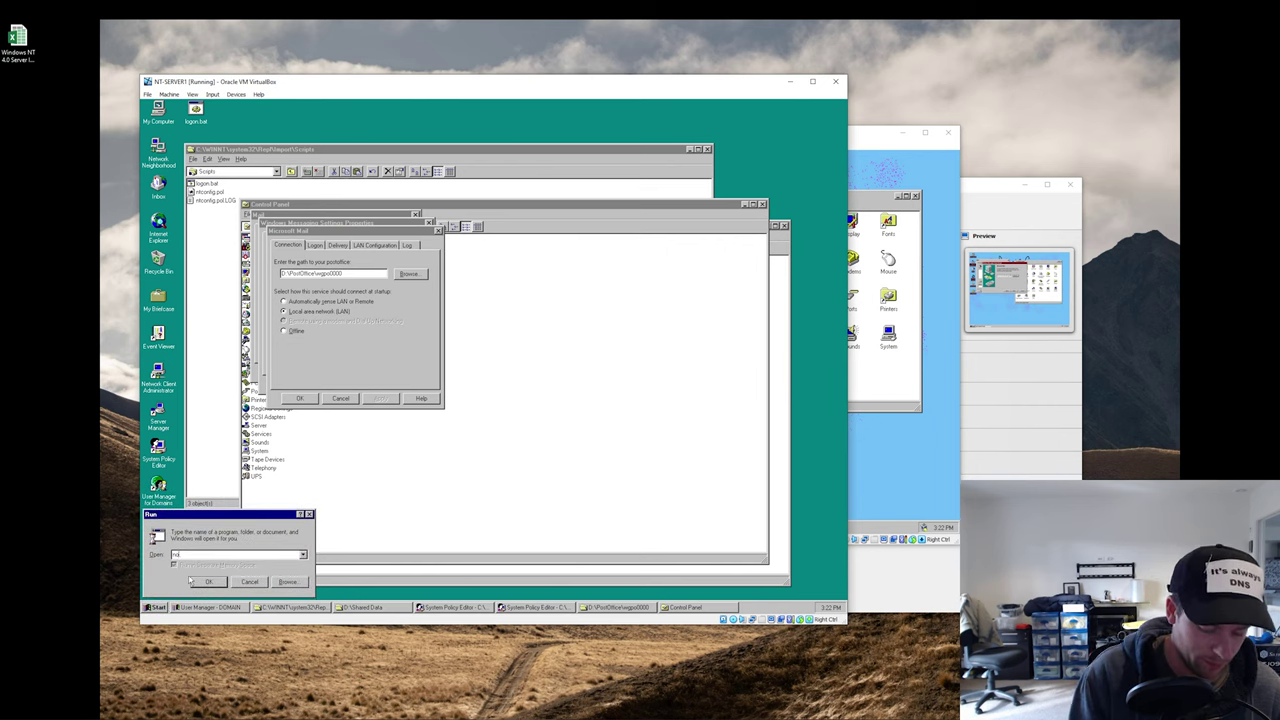
{"action": "key", "text": "Return"}
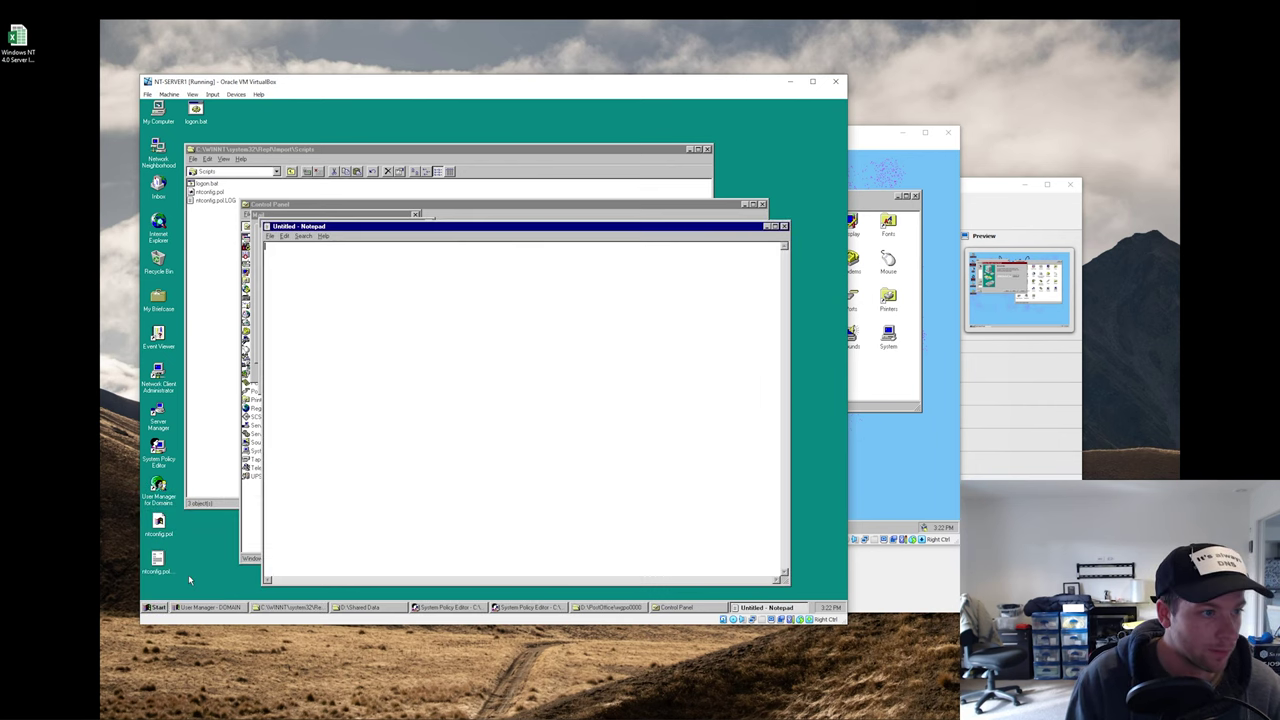
{"action": "key", "text": "ctrl+v"}
Save the note as post office path.txt in the Shared Data folder
{"action": "left_click", "coordinate": [269, 236]}
{"action": "left_click", "coordinate": [285, 270]}
{"action": "left_click", "coordinate": [334, 261]}
{"action": "left_click", "coordinate": [342, 302]}
{"action": "double_click", "coordinate": [300, 301]}
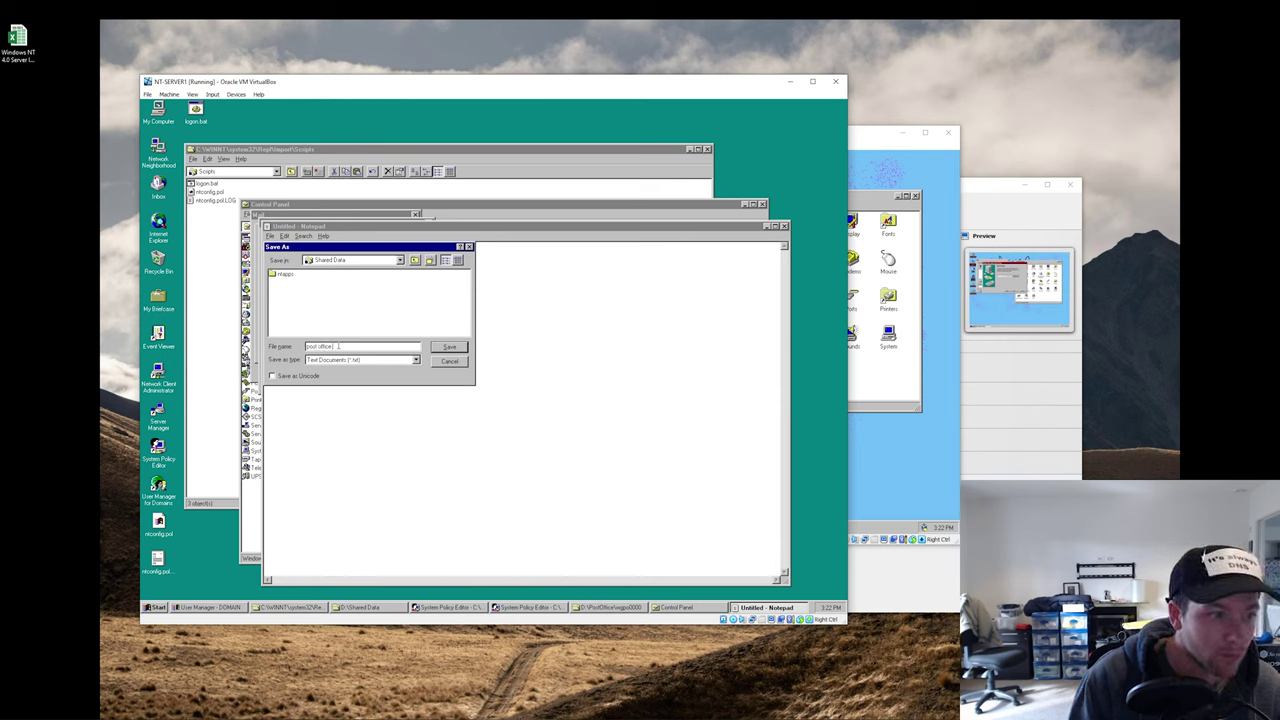
{"action": "key", "text": "Return"}
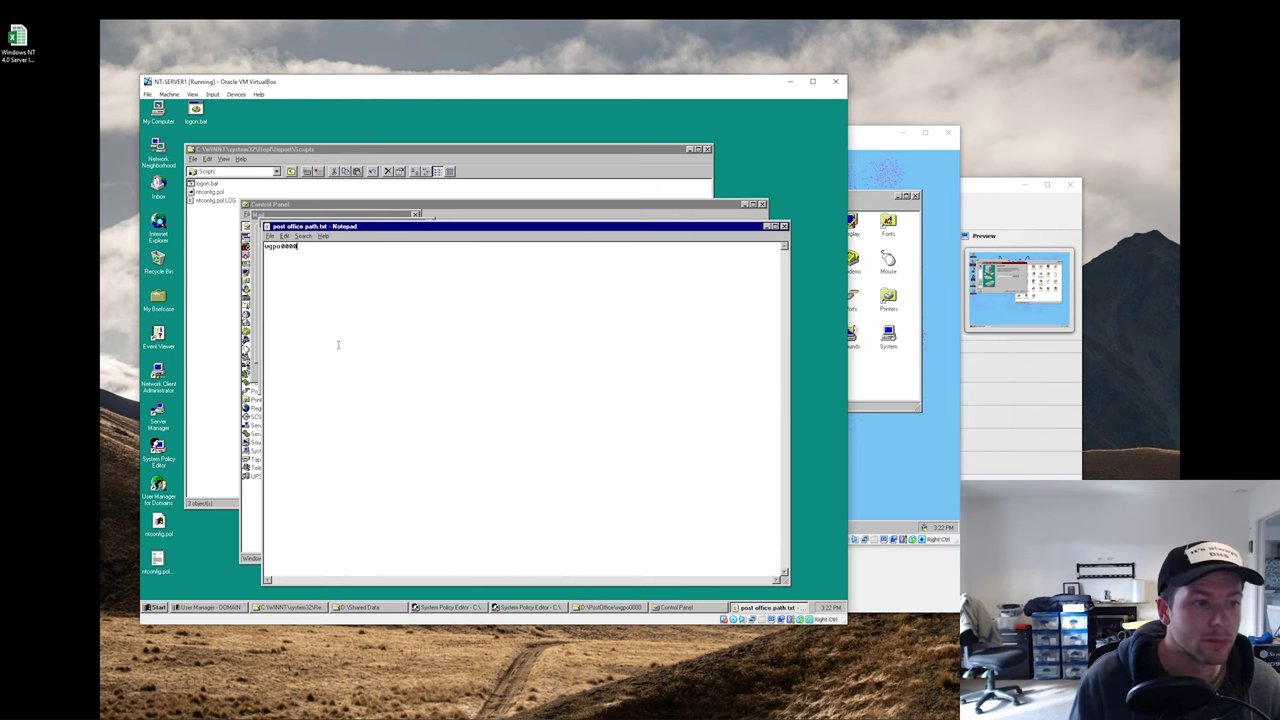
{"action": "left_click", "coordinate": [910, 388]}
Open post office path.txt from the shared$ drive and select the wgpo0000 text
{"action": "double_click", "coordinate": [470, 175]}
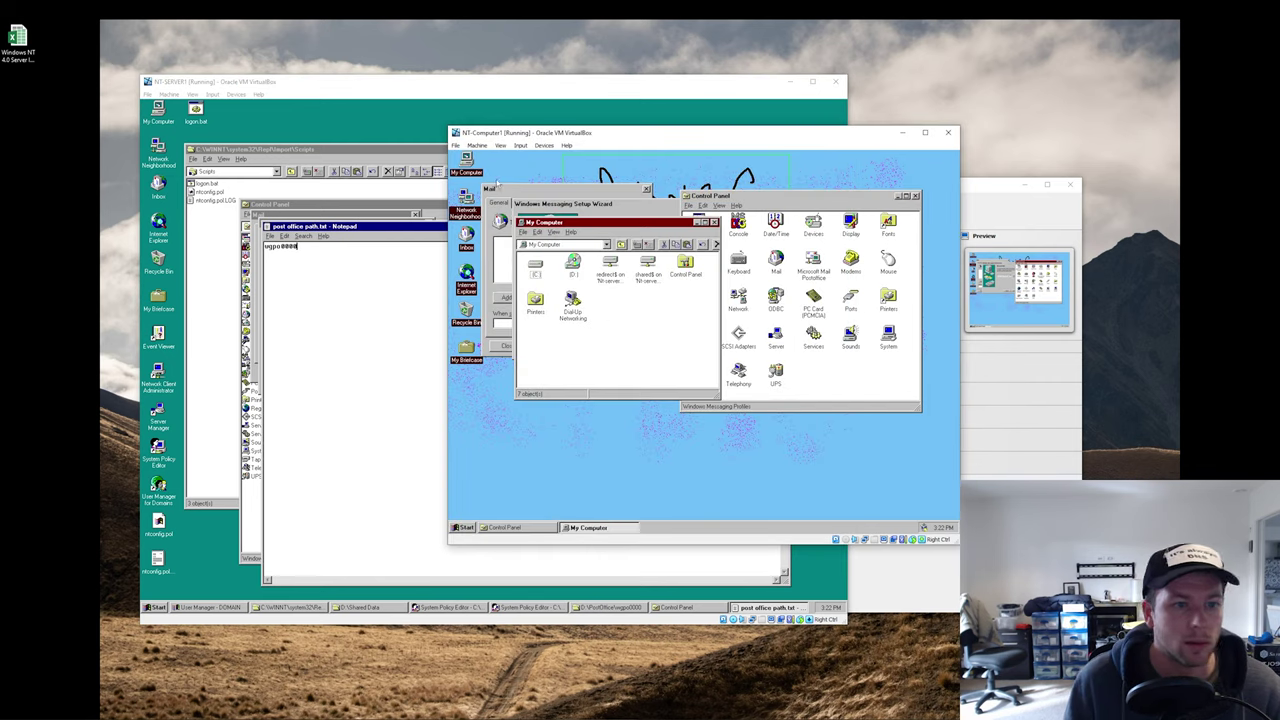
{"action": "double_click", "coordinate": [648, 265]}
{"action": "double_click", "coordinate": [541, 257]}
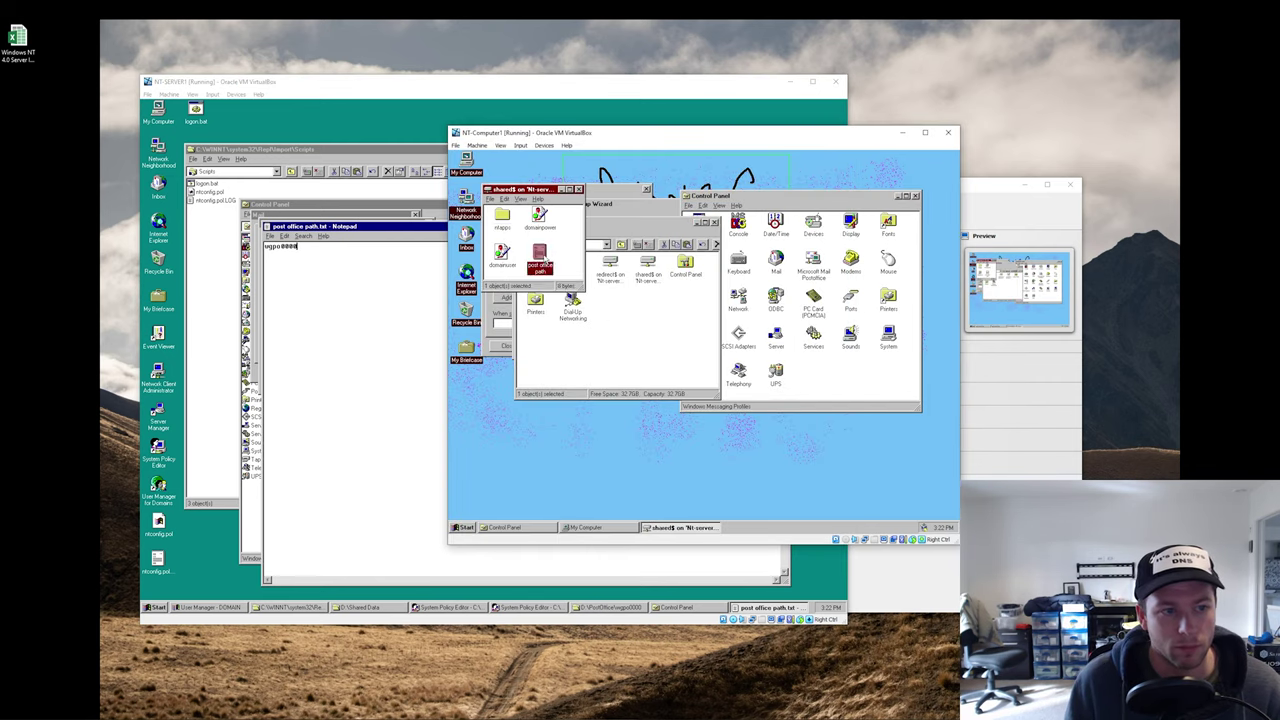
{"action": "left_click_drag", "start_coordinate": [533, 296], "coordinate": [835, 291]}
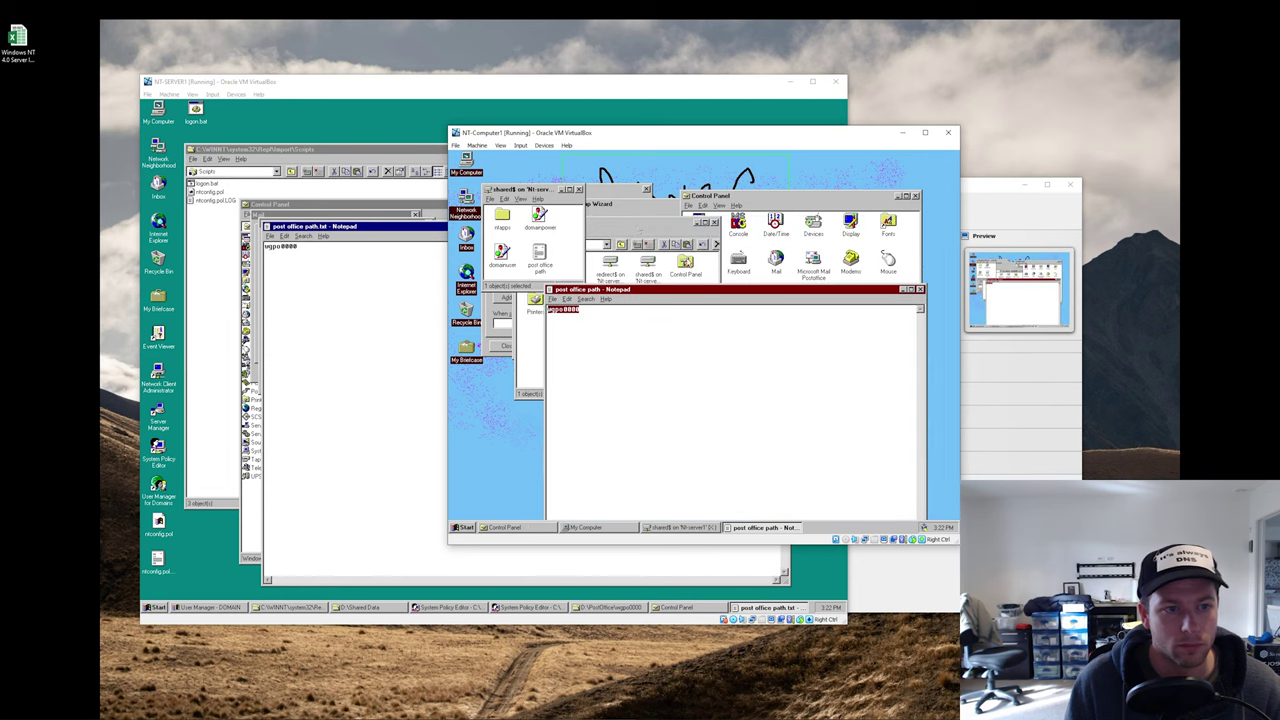
{"action": "left_click", "coordinate": [687, 261]}
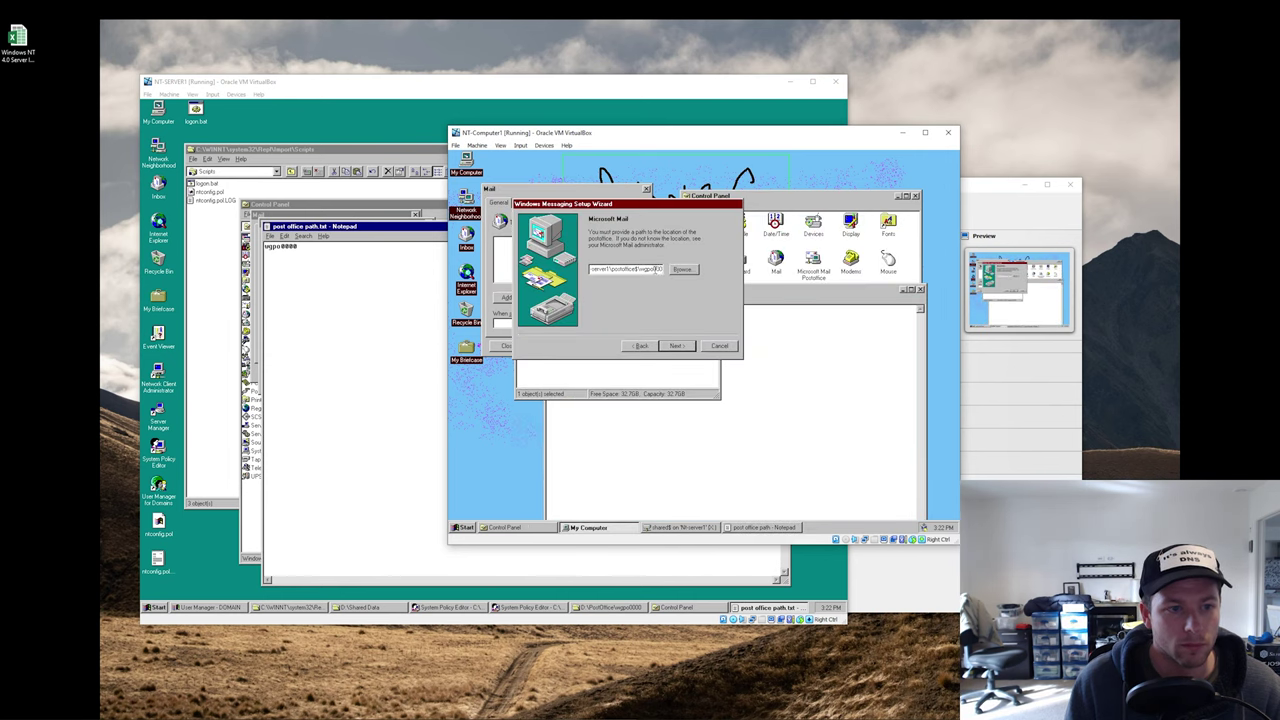
{"action": "left_click", "coordinate": [643, 268]}
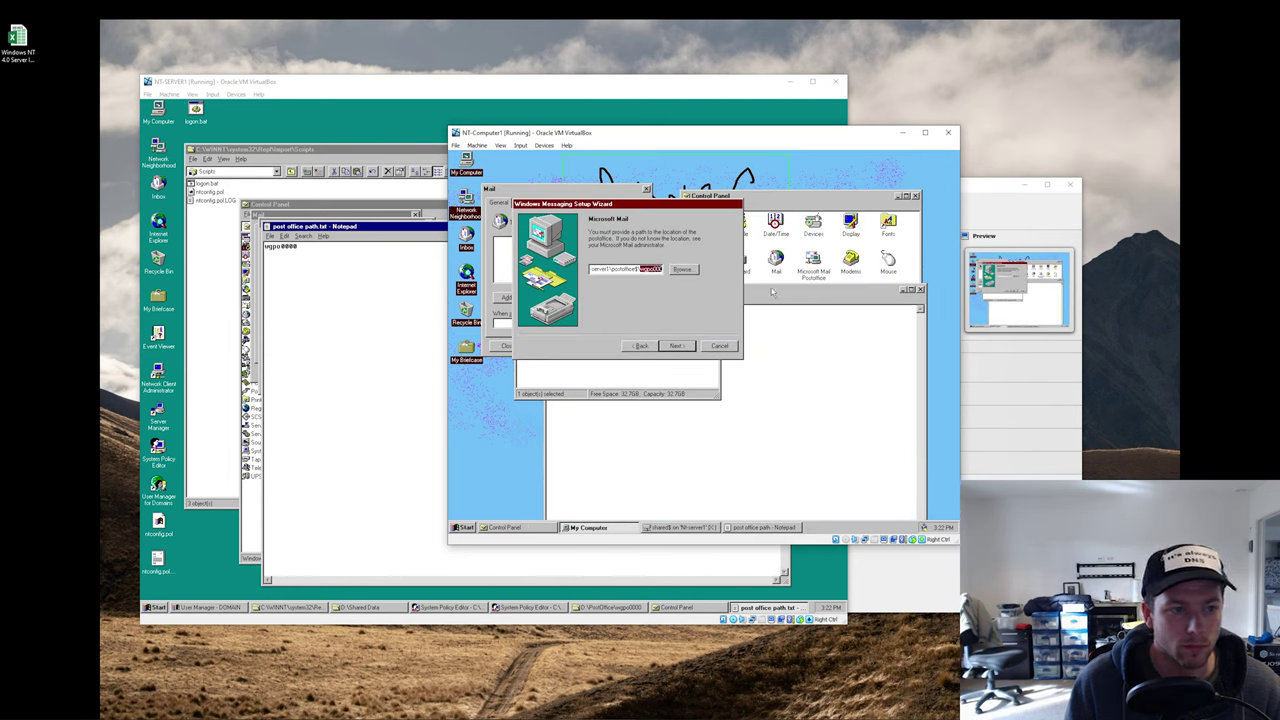
Recheck the wizard's postoffice path, pasting the full path into the note before closing it
{"action": "left_click", "coordinate": [677, 346]}
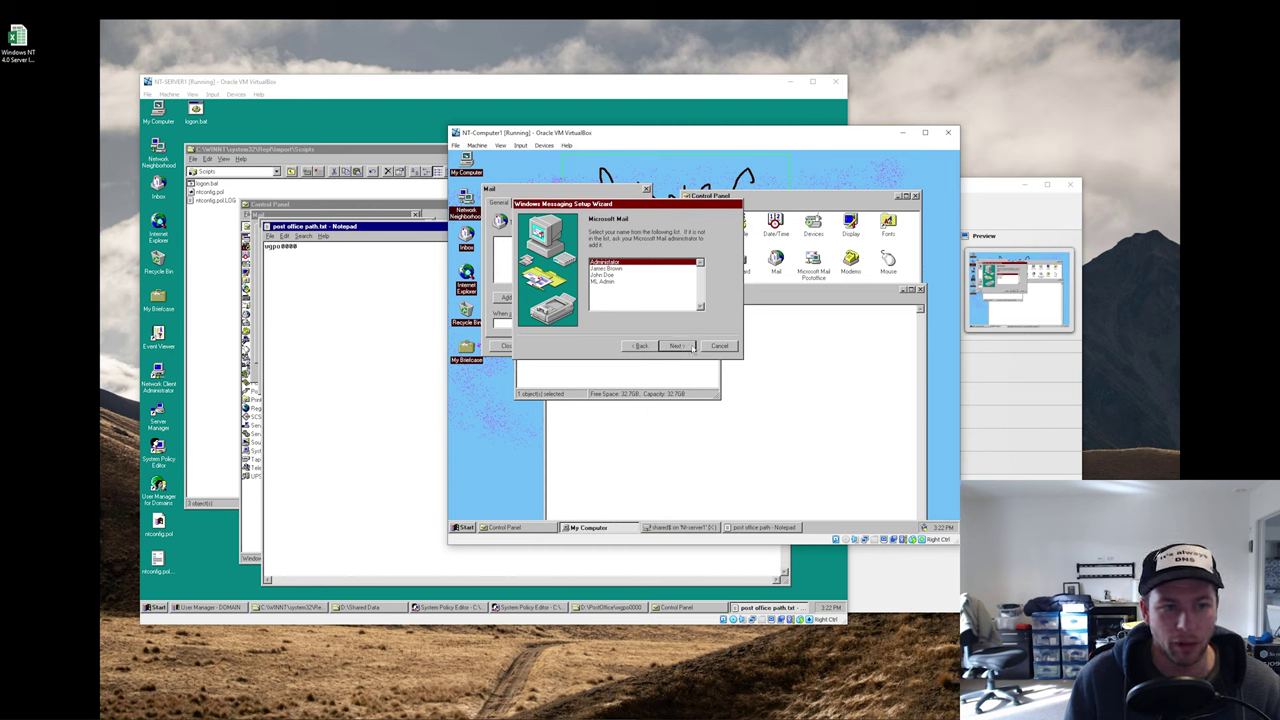
{"action": "left_click", "coordinate": [737, 429]}
{"action": "left_click", "coordinate": [640, 221]}
{"action": "left_click", "coordinate": [640, 346]}
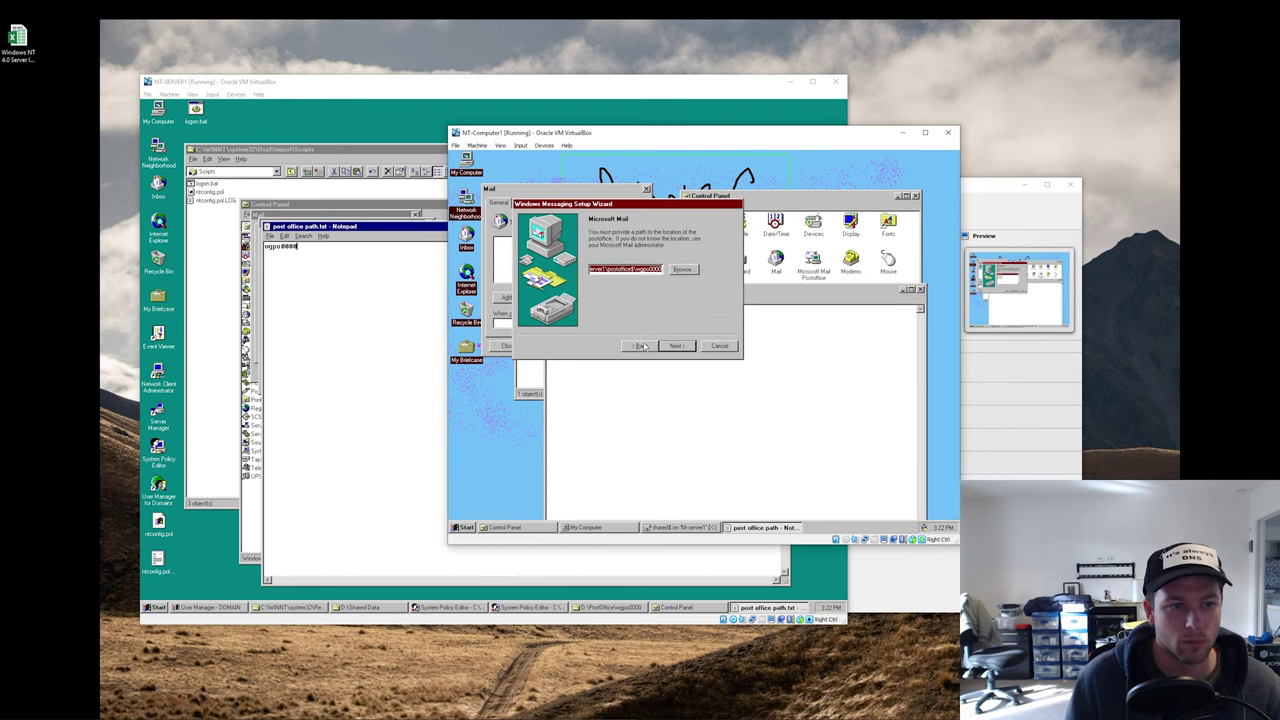
{"action": "left_click", "coordinate": [773, 397]}
{"action": "type", "text": "\\\\nt-server1\\postoffice$\\wgpo0000"}
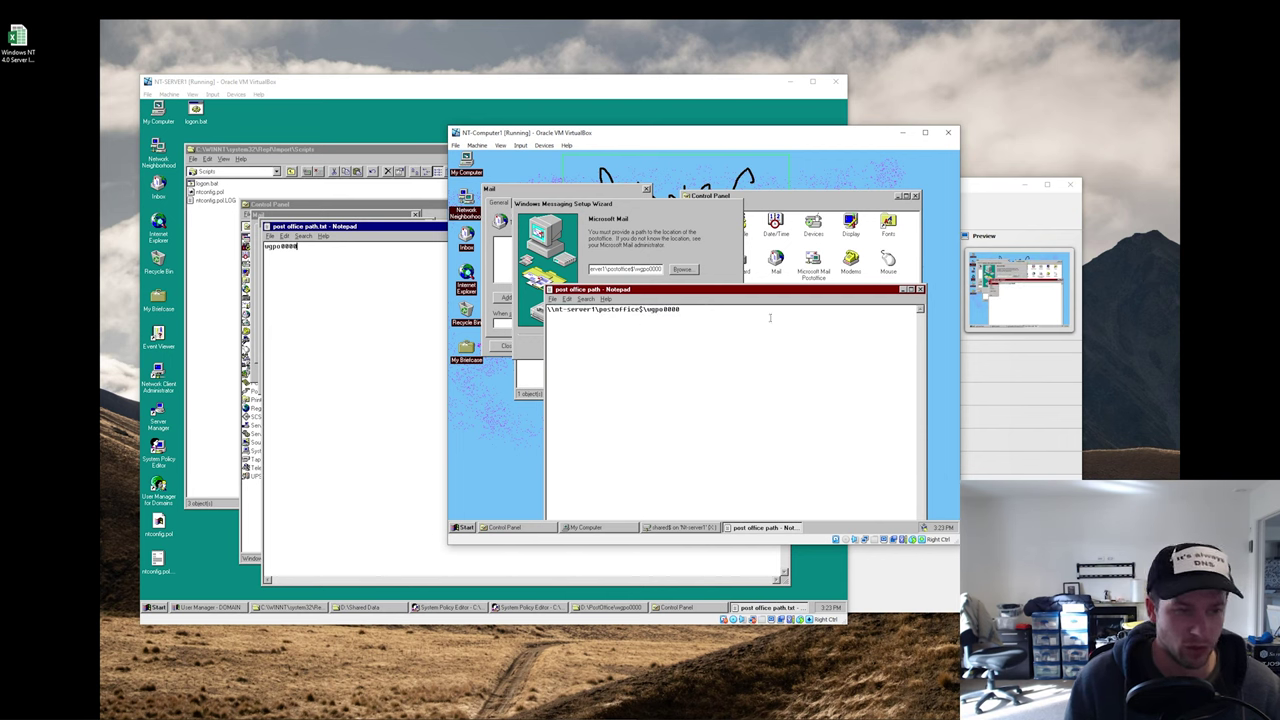
{"action": "left_click", "coordinate": [919, 289]}
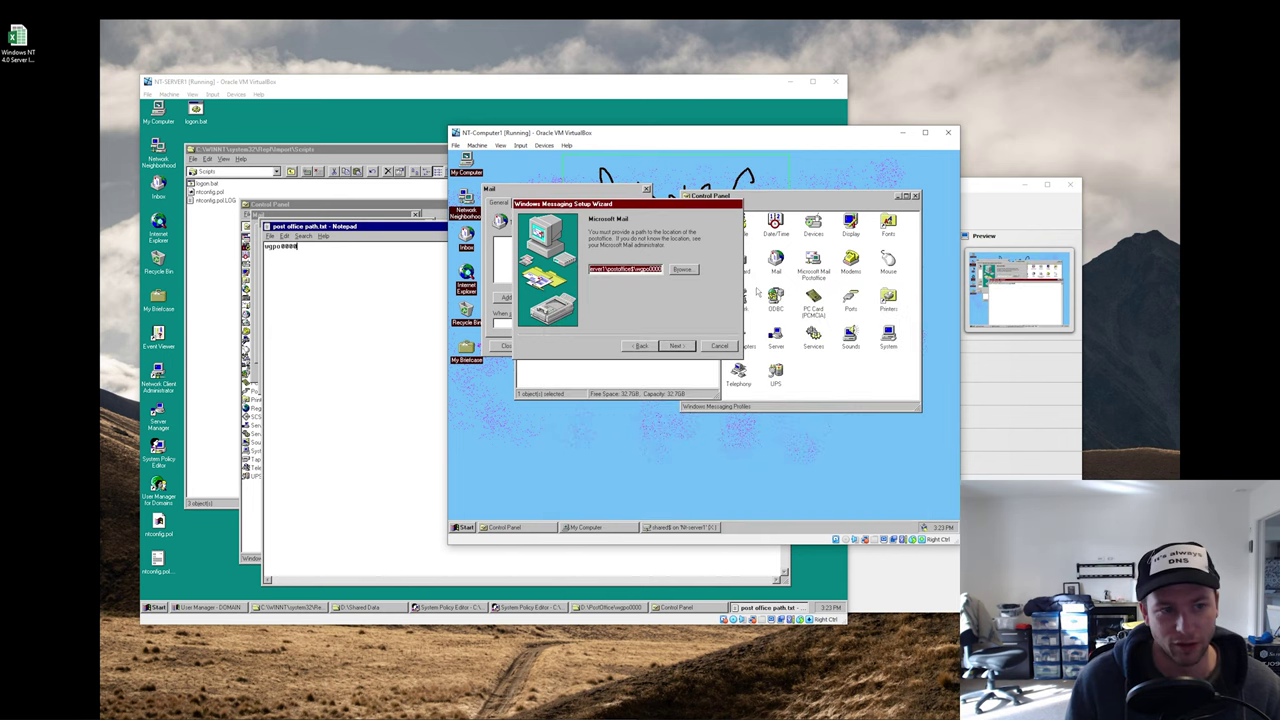
Pick the second mail user, accept password and address book, then open Inbox maximized
{"action": "left_click", "coordinate": [676, 346]}
{"action": "left_click", "coordinate": [602, 269]}
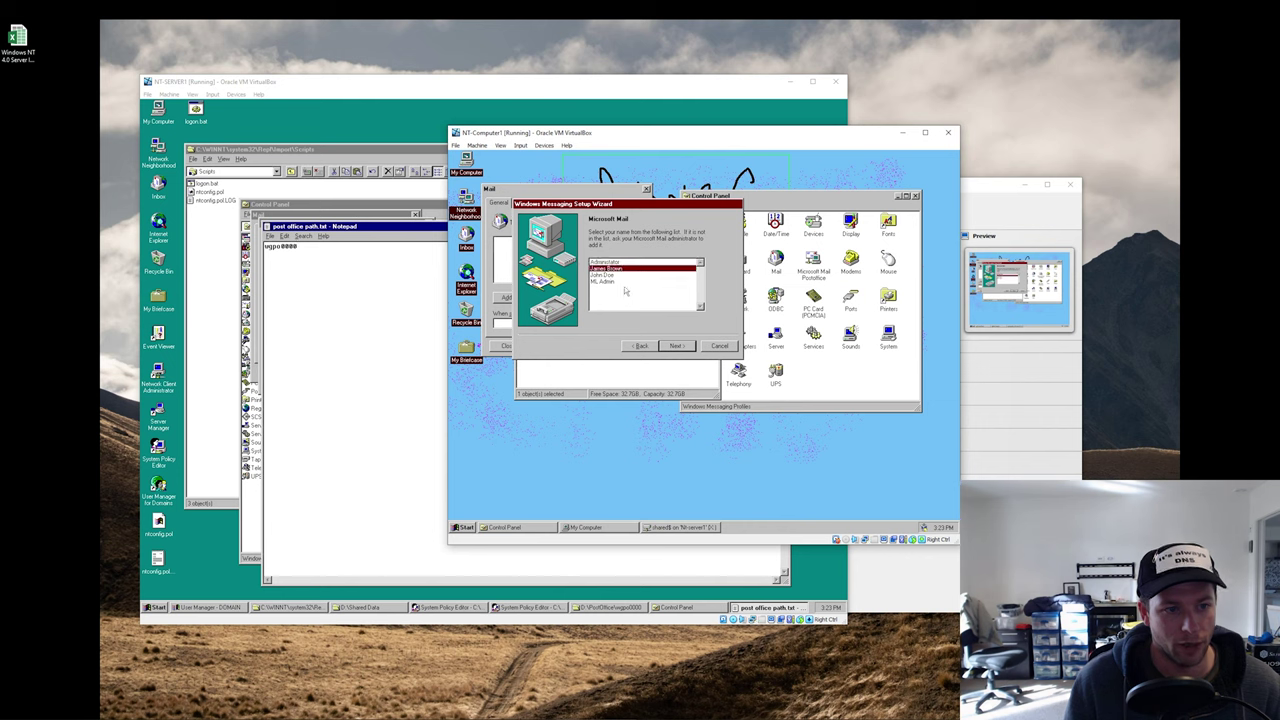
{"action": "left_click", "coordinate": [678, 346]}
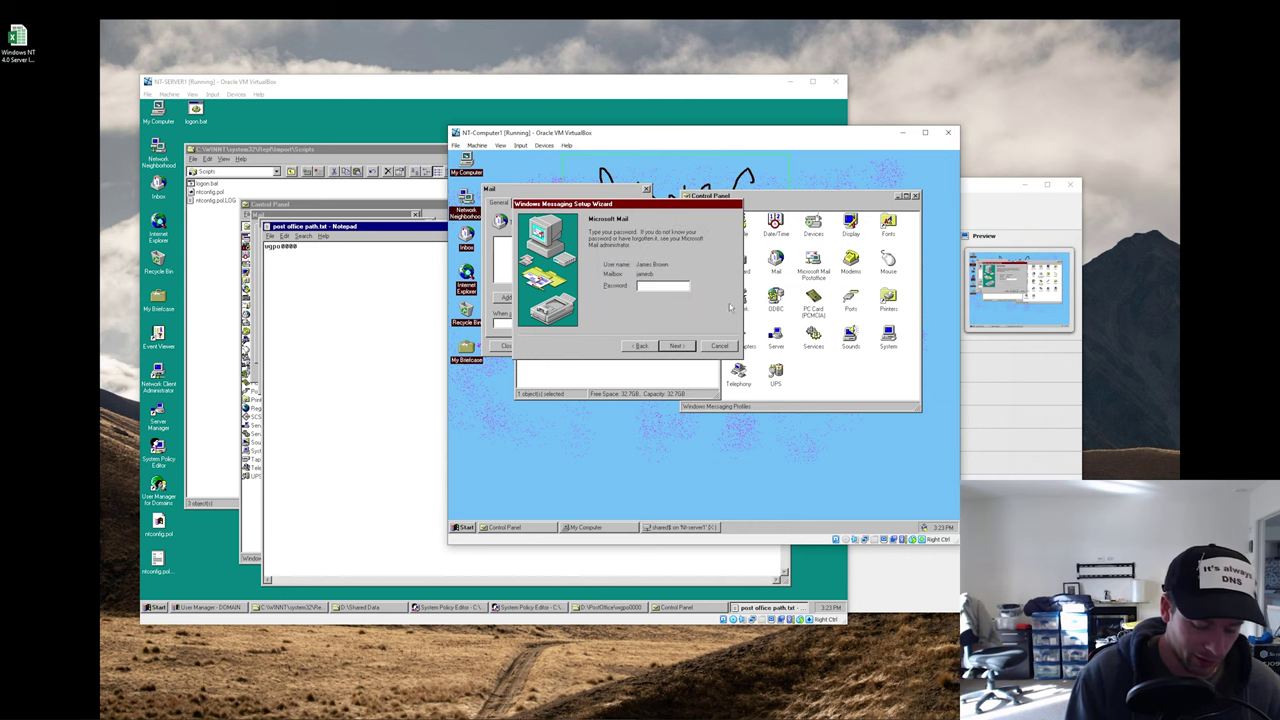
{"action": "key", "text": "Return"}
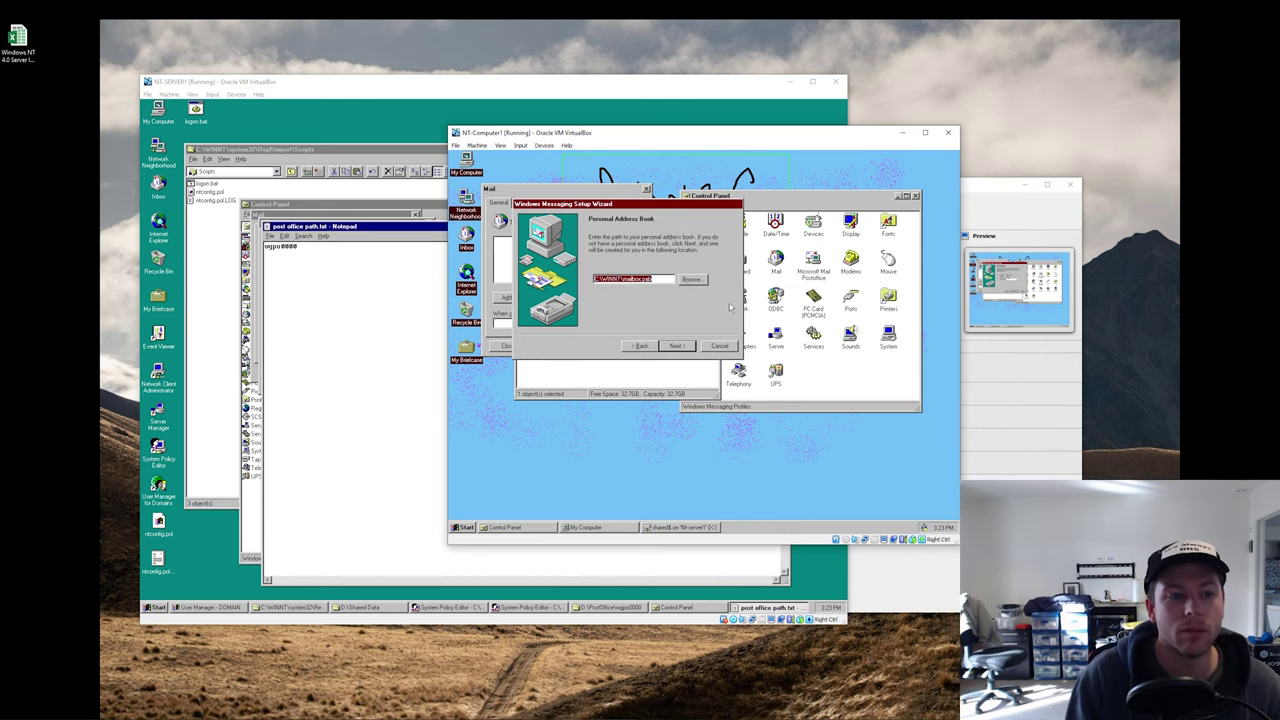
{"action": "key", "text": "Return"}
{"action": "key", "text": "Return"}
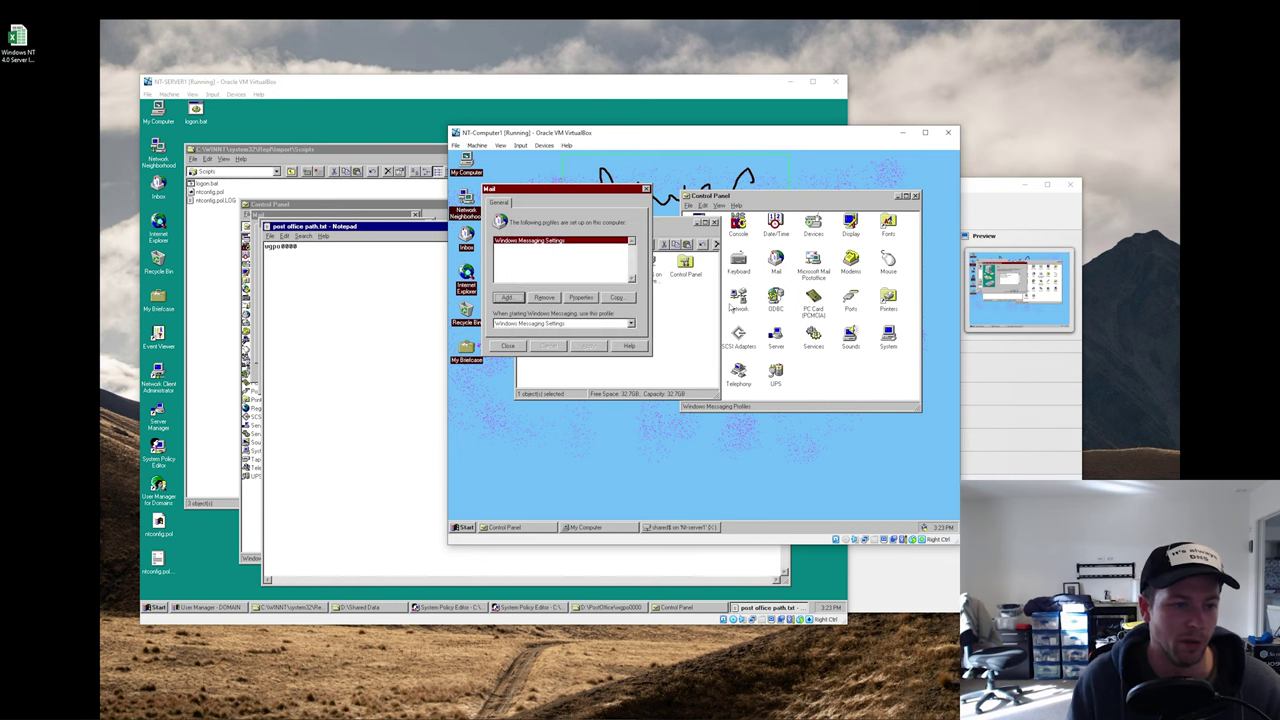
{"action": "left_click", "coordinate": [505, 346]}
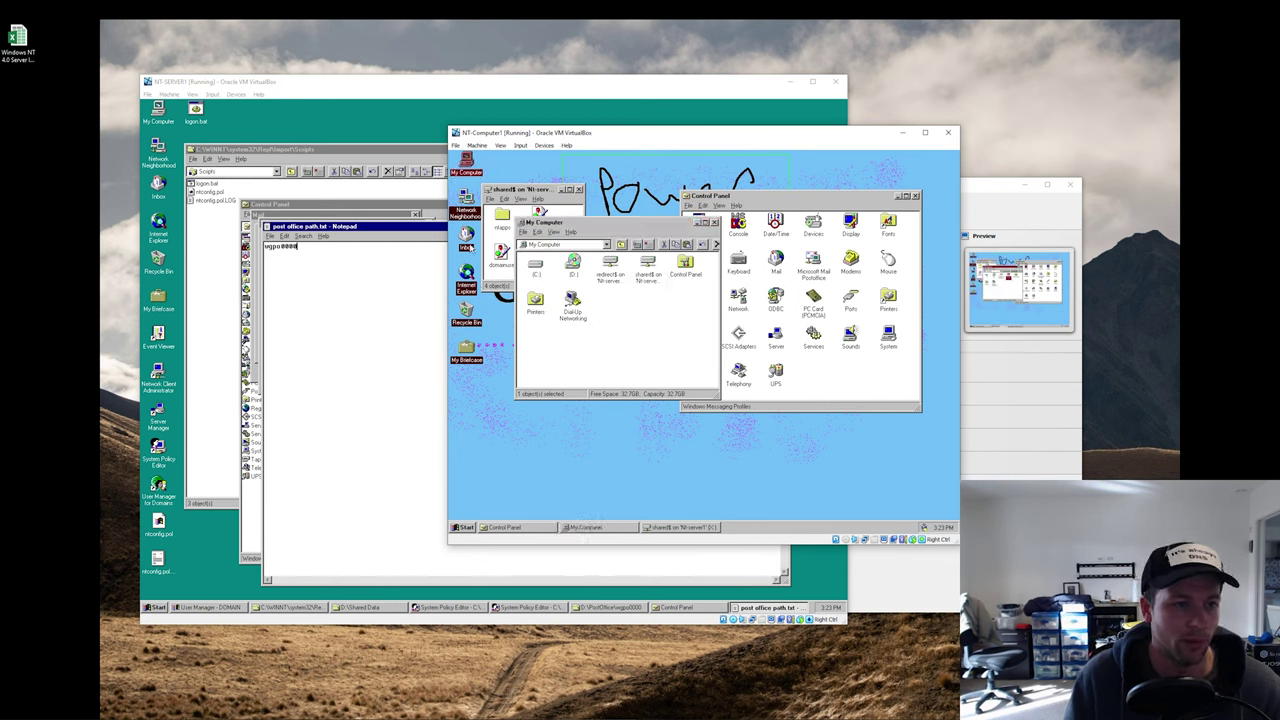
{"action": "double_click", "coordinate": [466, 238]}
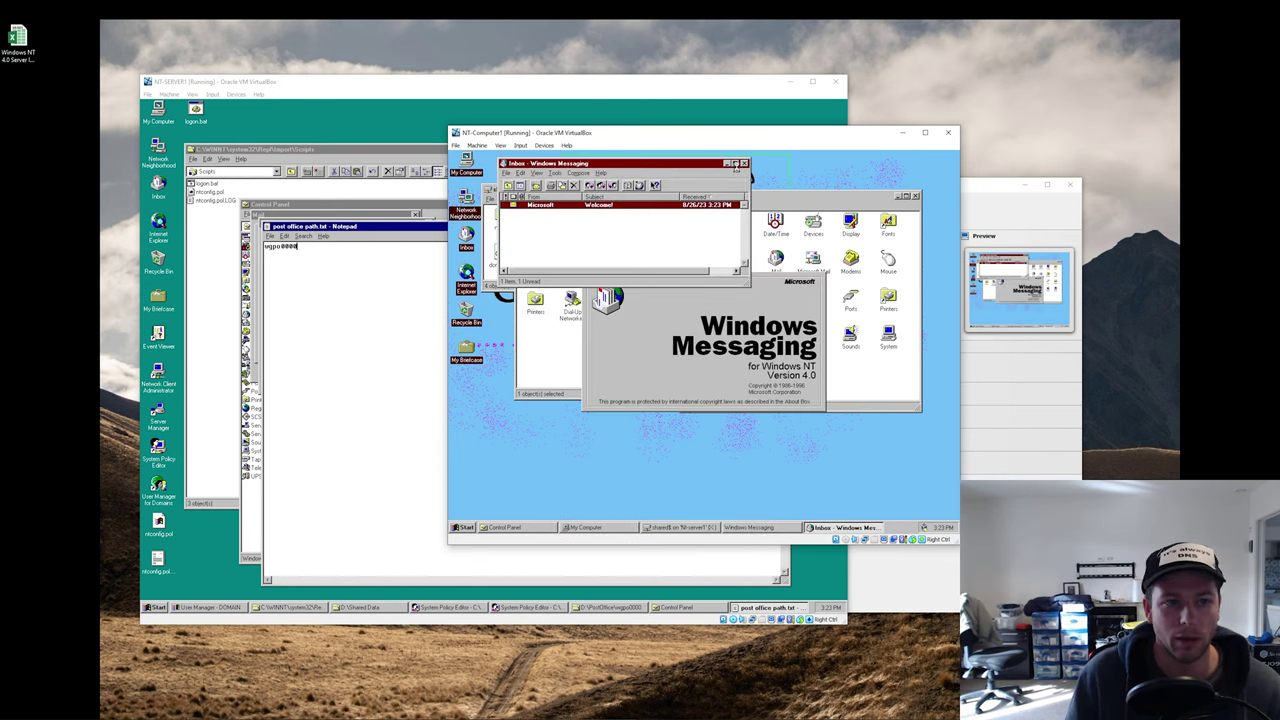
{"action": "left_click", "coordinate": [735, 163]}
Show the folder list, open Inbox, and address a new message to Administrator
{"action": "left_click", "coordinate": [468, 178]}
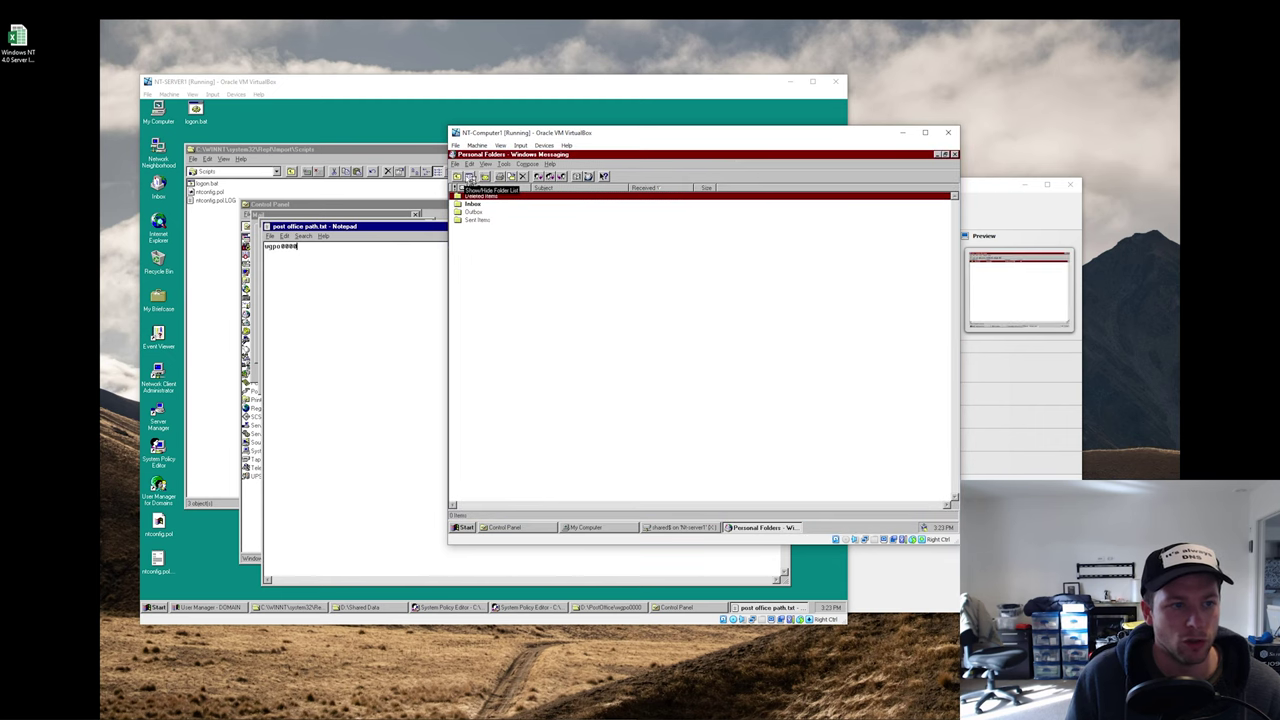
{"action": "left_click", "coordinate": [462, 178]}
{"action": "double_click", "coordinate": [575, 204]}
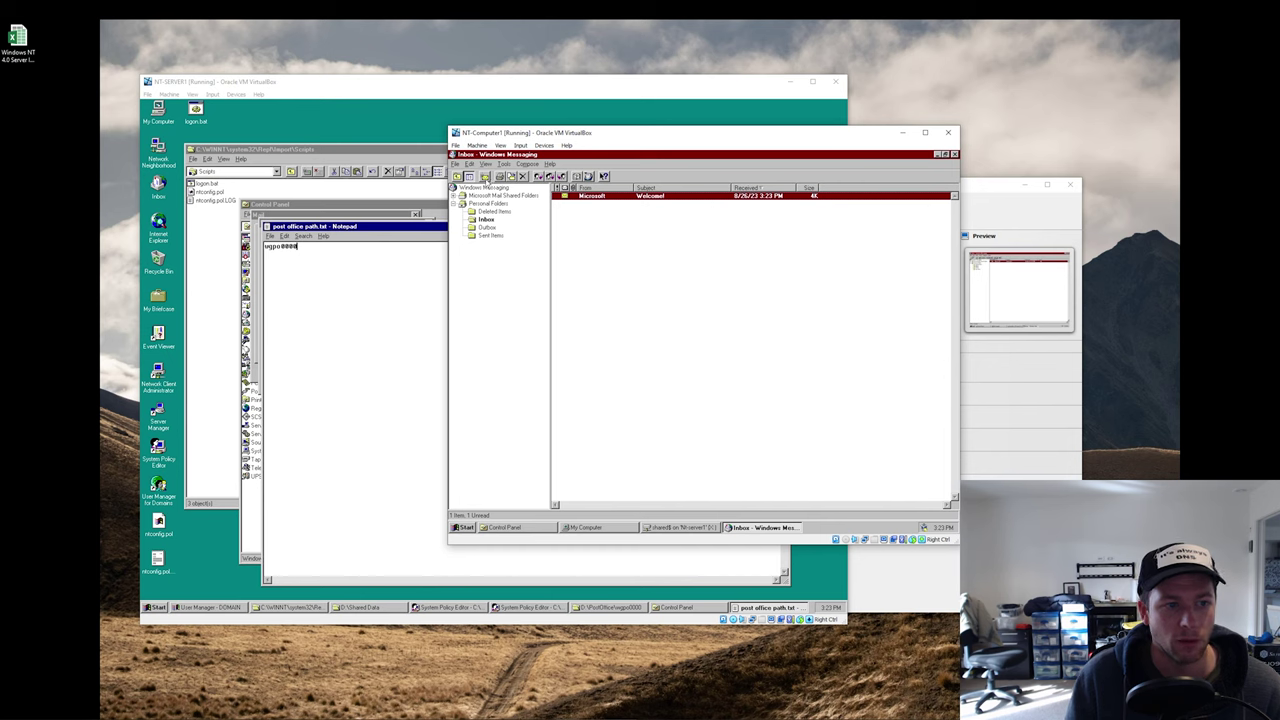
{"action": "left_click", "coordinate": [484, 177]}
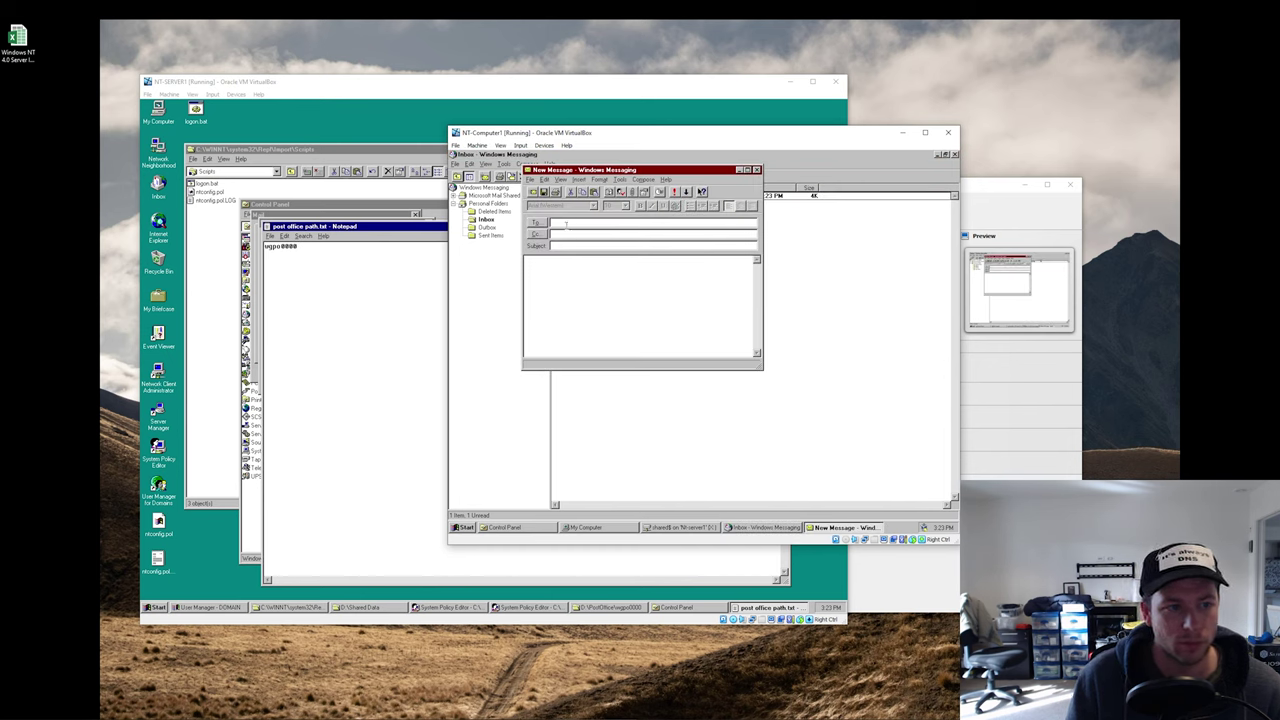
{"action": "left_click", "coordinate": [540, 217]}
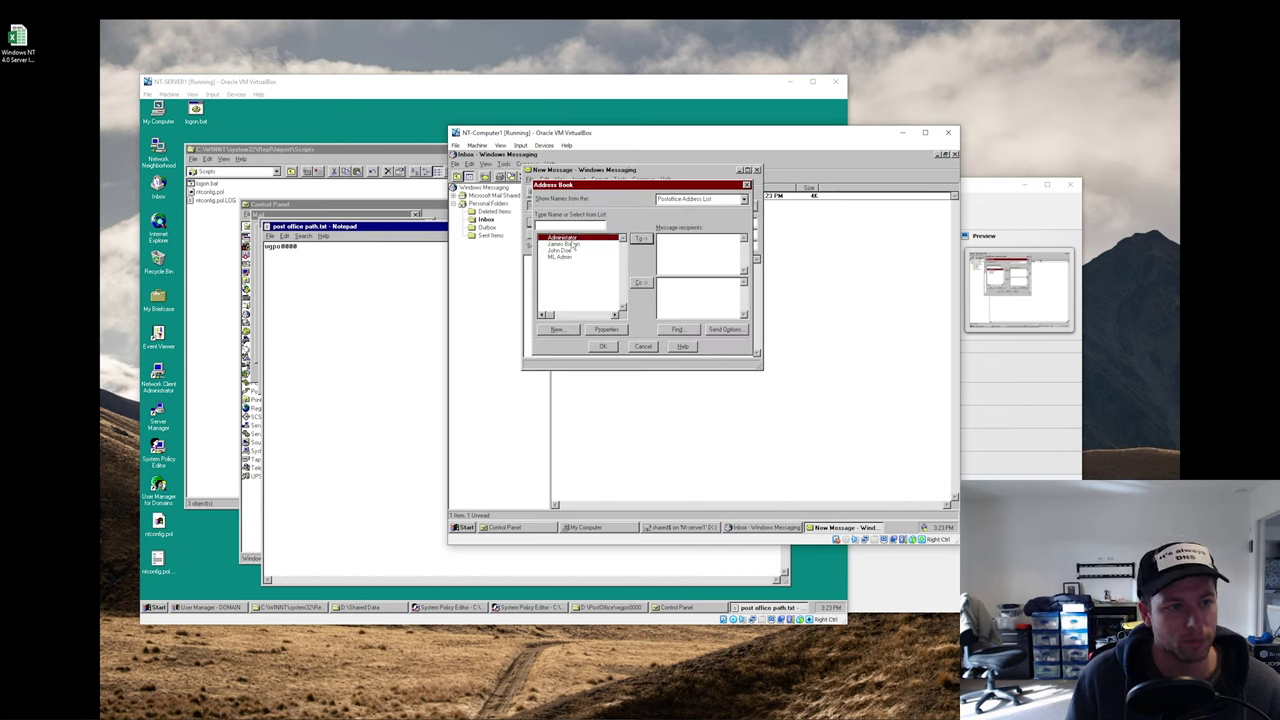
{"action": "left_click", "coordinate": [638, 239]}
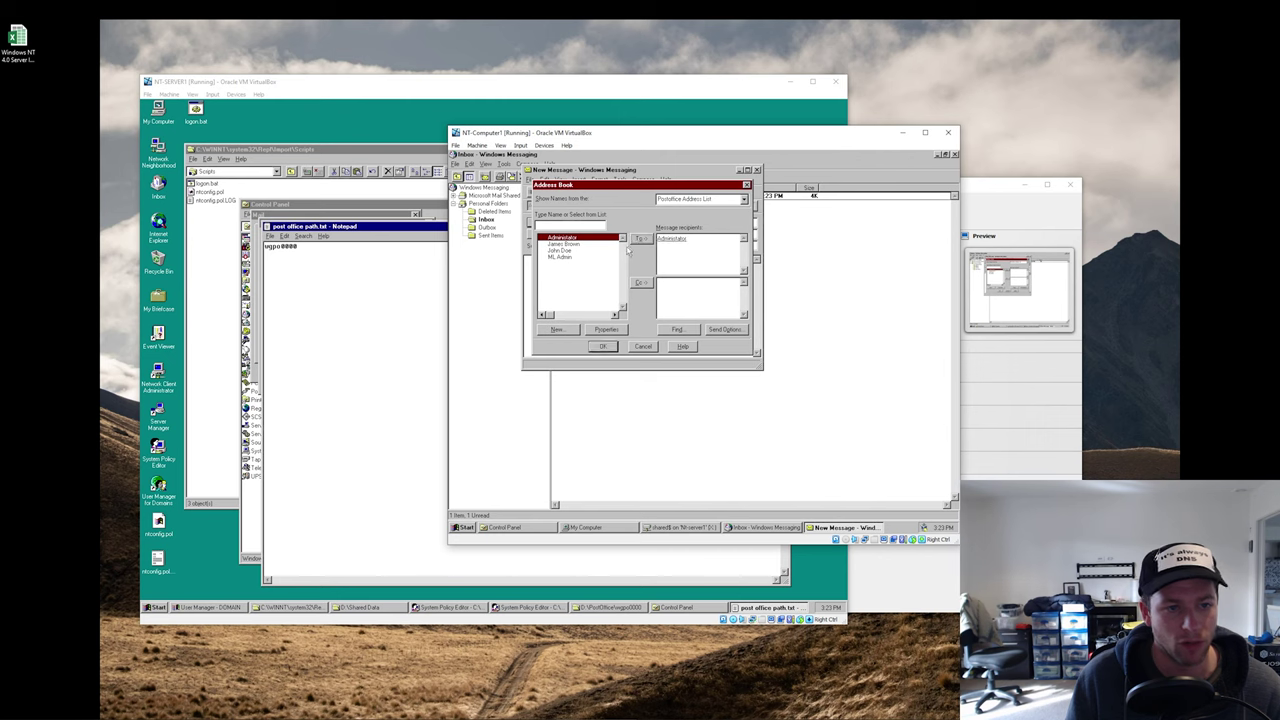
{"action": "left_click", "coordinate": [602, 347]}
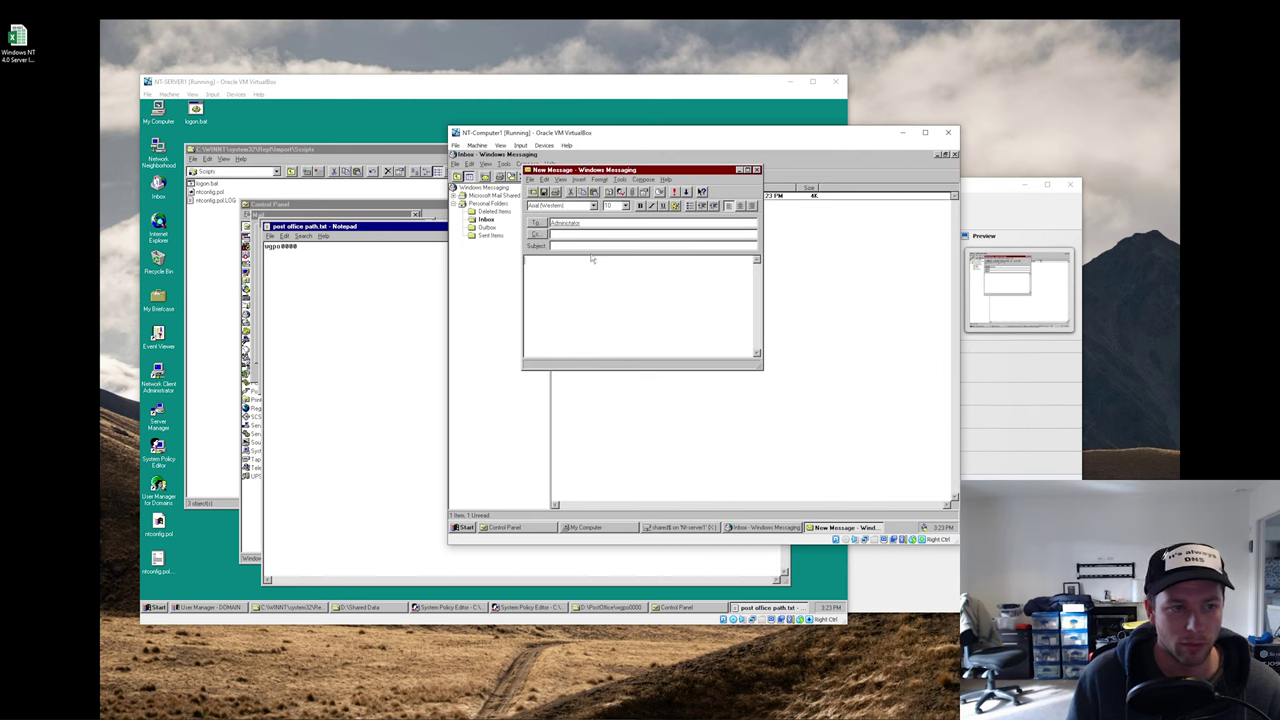
Give the message the subject 'Yo', send it, and run Deliver Now
{"action": "left_click", "coordinate": [589, 246]}
{"action": "type", "text": "Yo"}
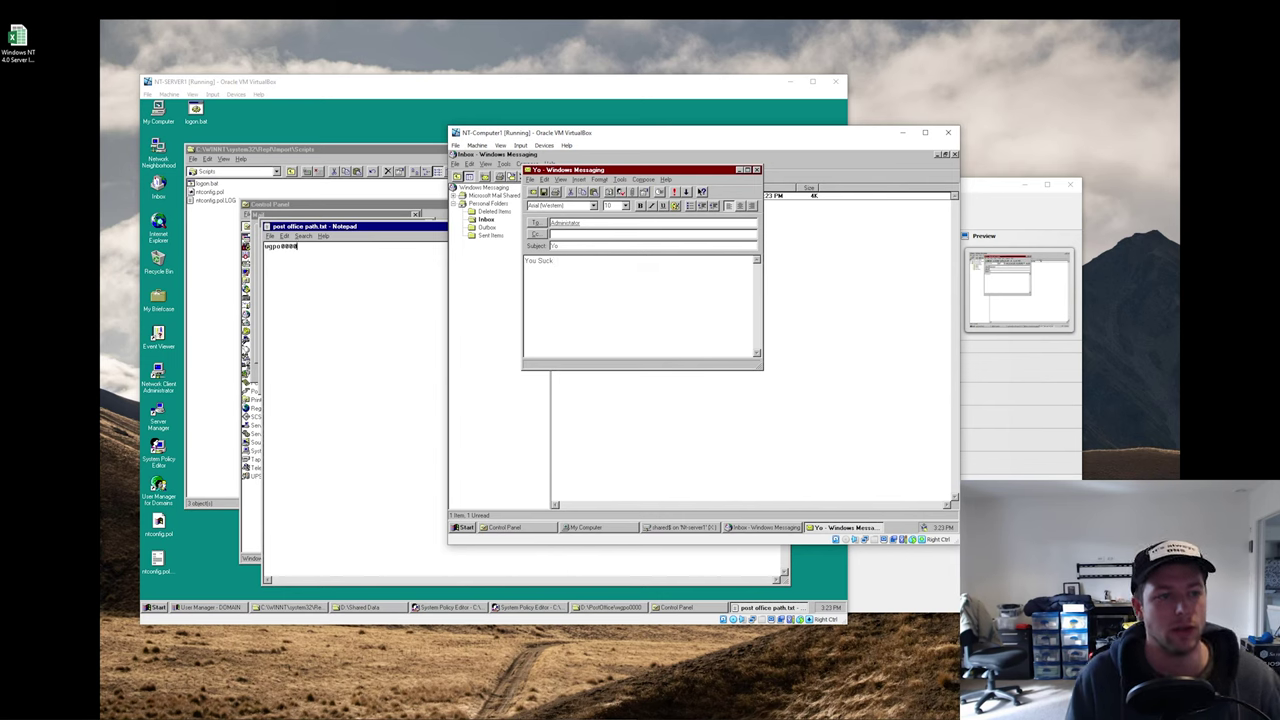
{"action": "left_click", "coordinate": [533, 192]}
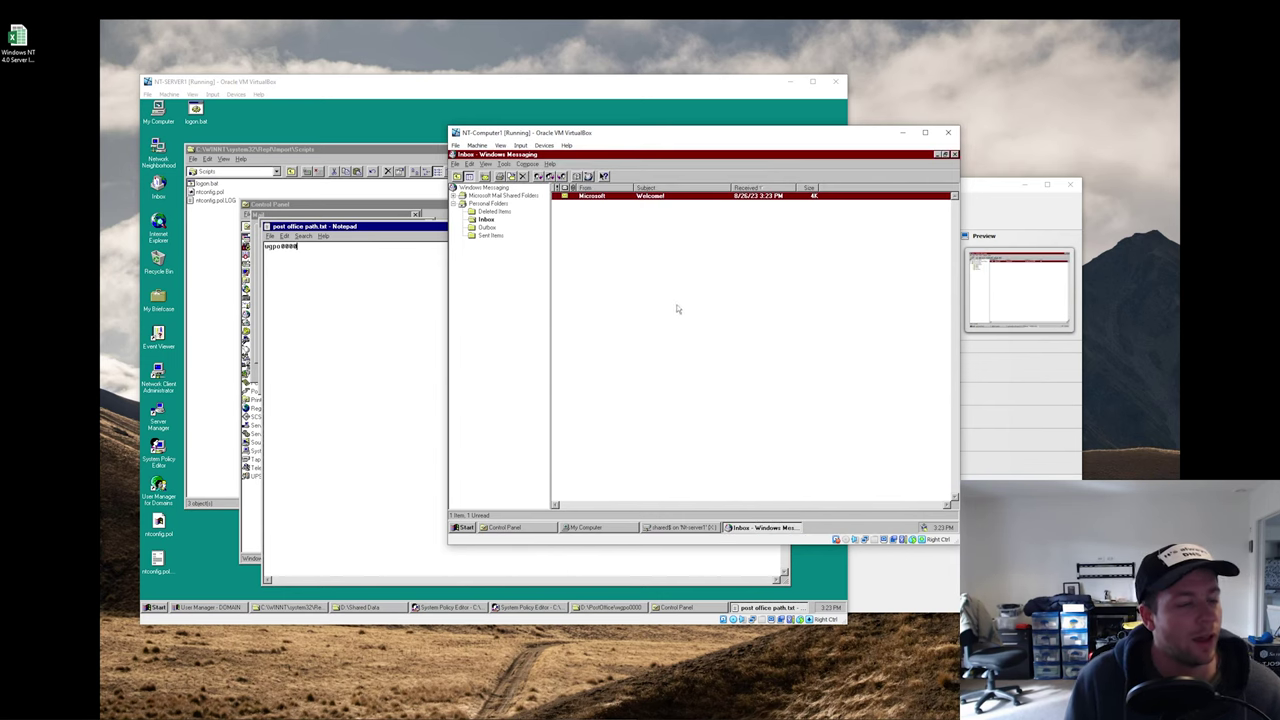
{"action": "left_click", "coordinate": [505, 164]}
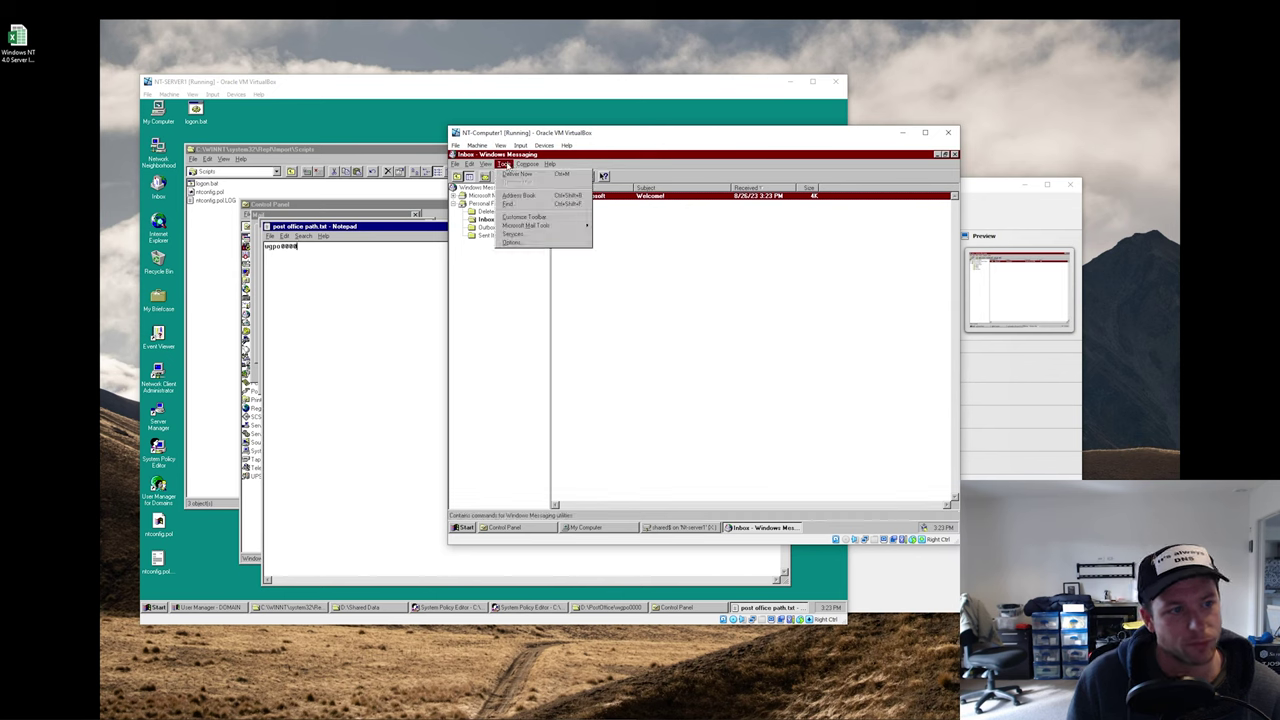
{"action": "left_click", "coordinate": [519, 175]}
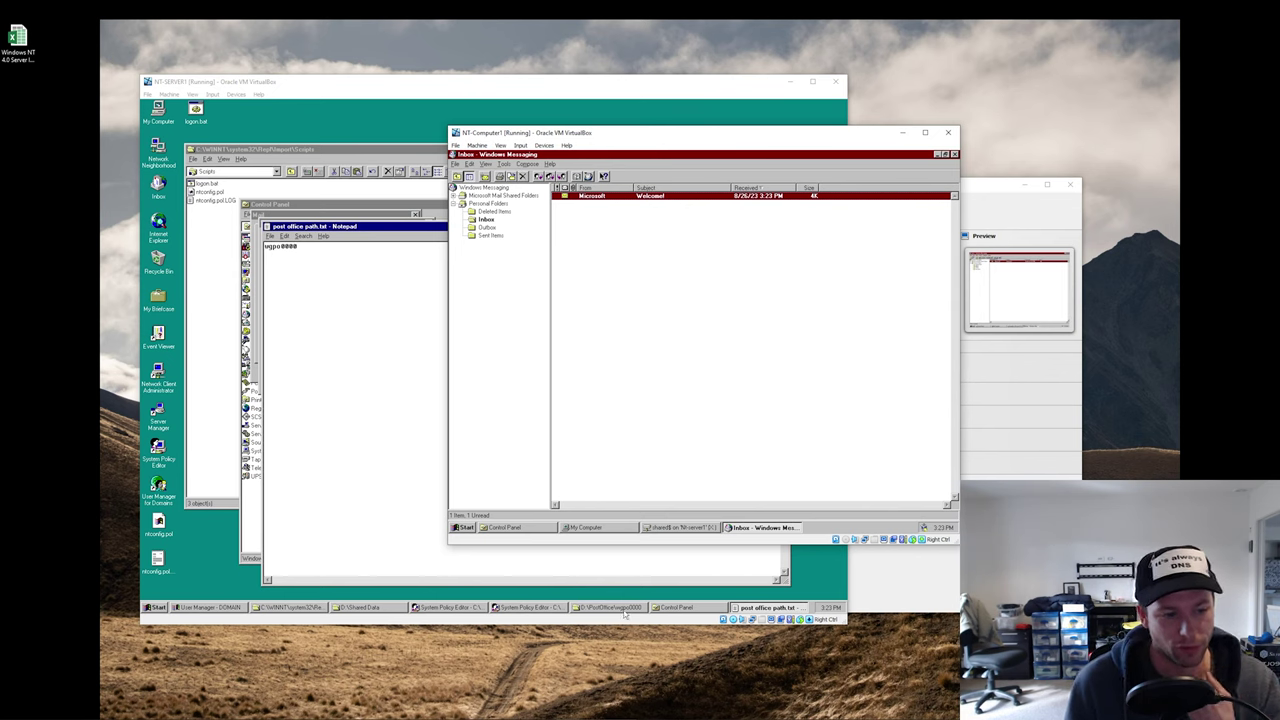
Open the server's Inbox and close the Scripts folder and post office notes windows
{"action": "left_click", "coordinate": [190, 207]}
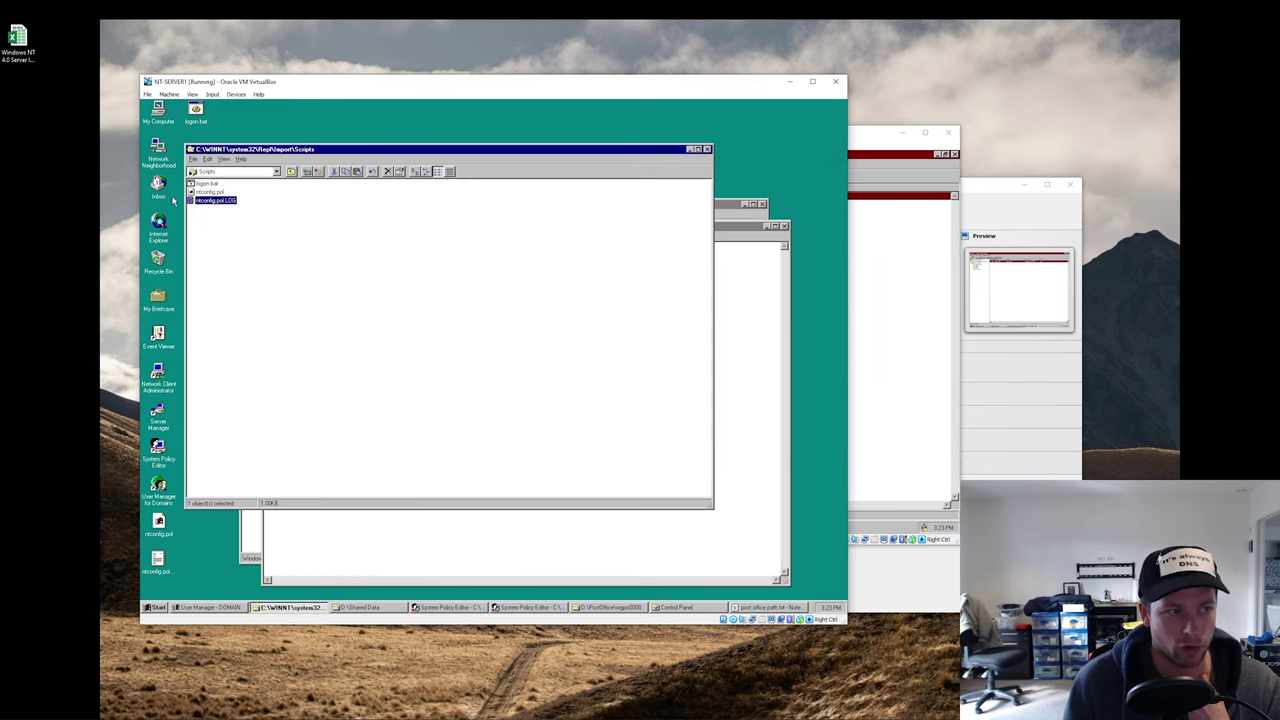
{"action": "double_click", "coordinate": [160, 188]}
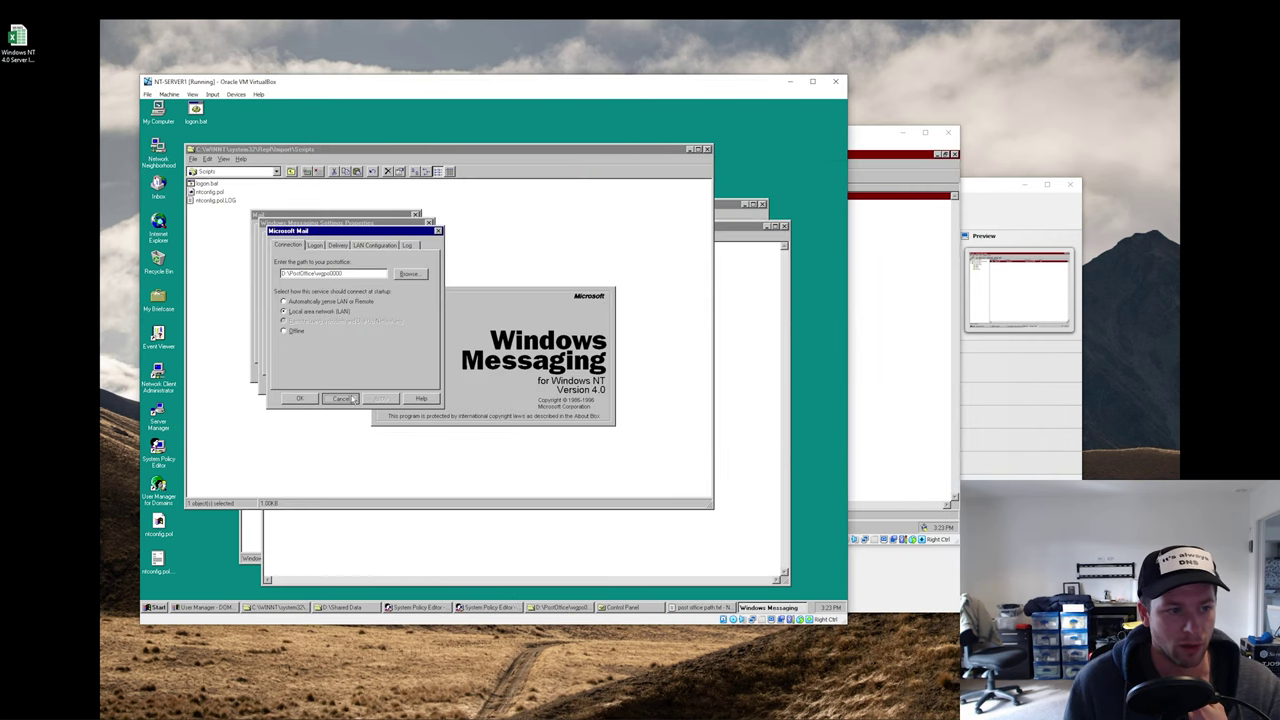
{"action": "left_click", "coordinate": [299, 398]}
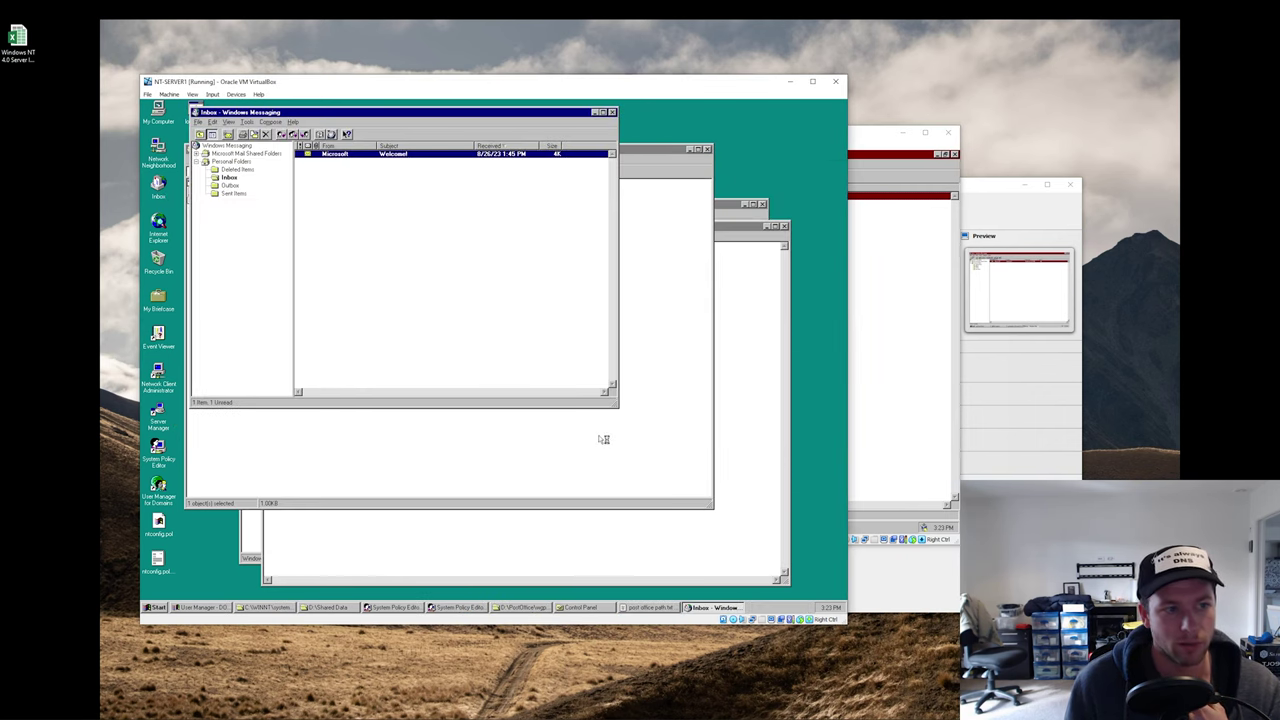
{"action": "left_click", "coordinate": [668, 474]}
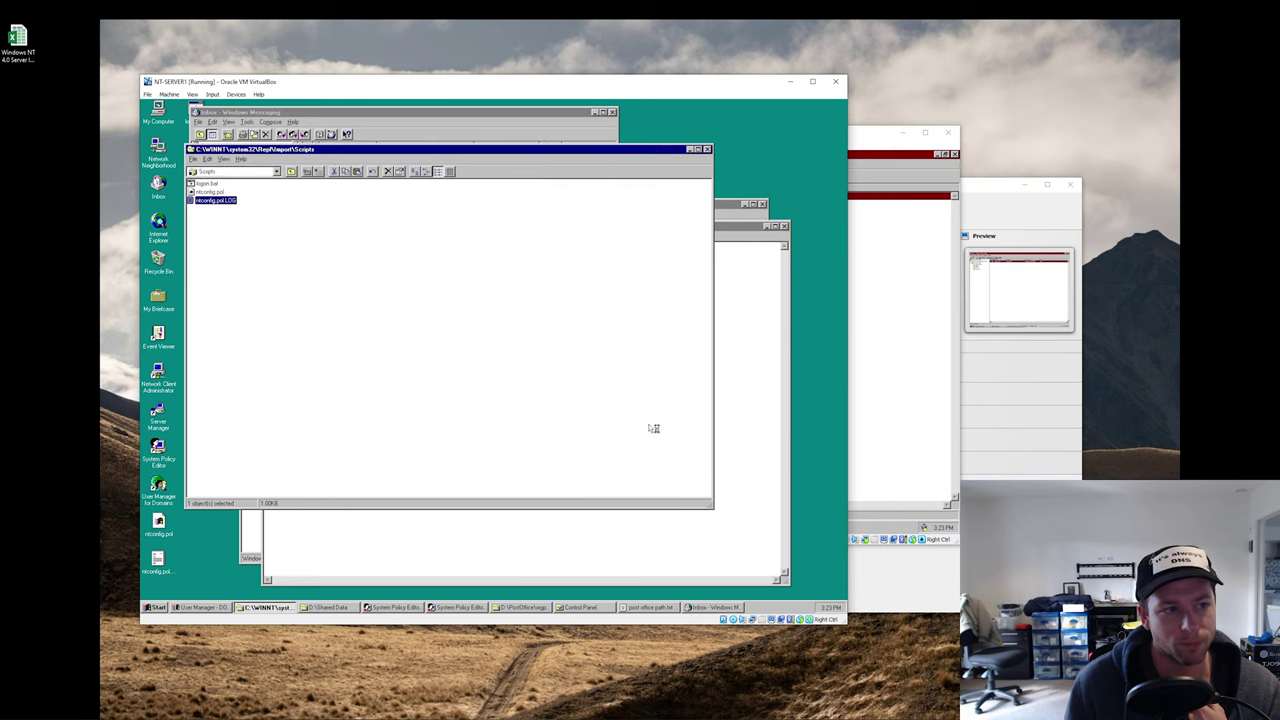
{"action": "left_click", "coordinate": [697, 148]}
{"action": "left_click", "coordinate": [842, 103]}
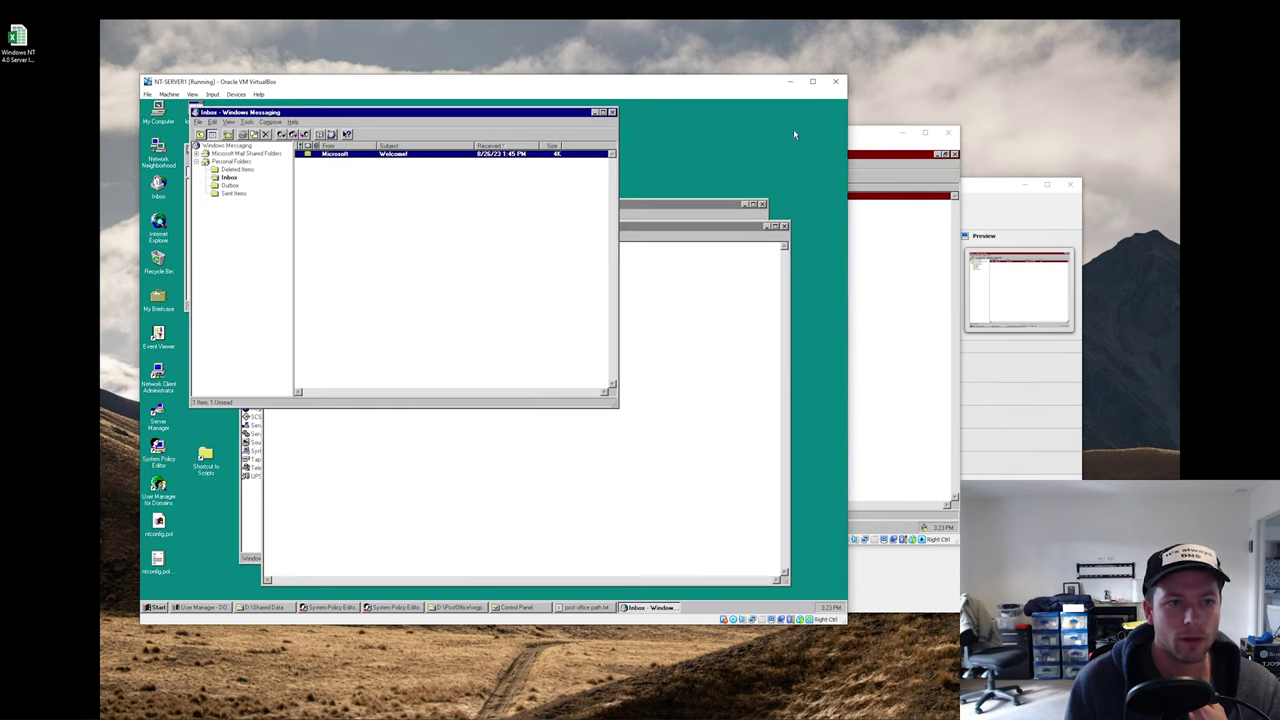
{"action": "left_click", "coordinate": [616, 266]}
{"action": "left_click", "coordinate": [784, 226]}
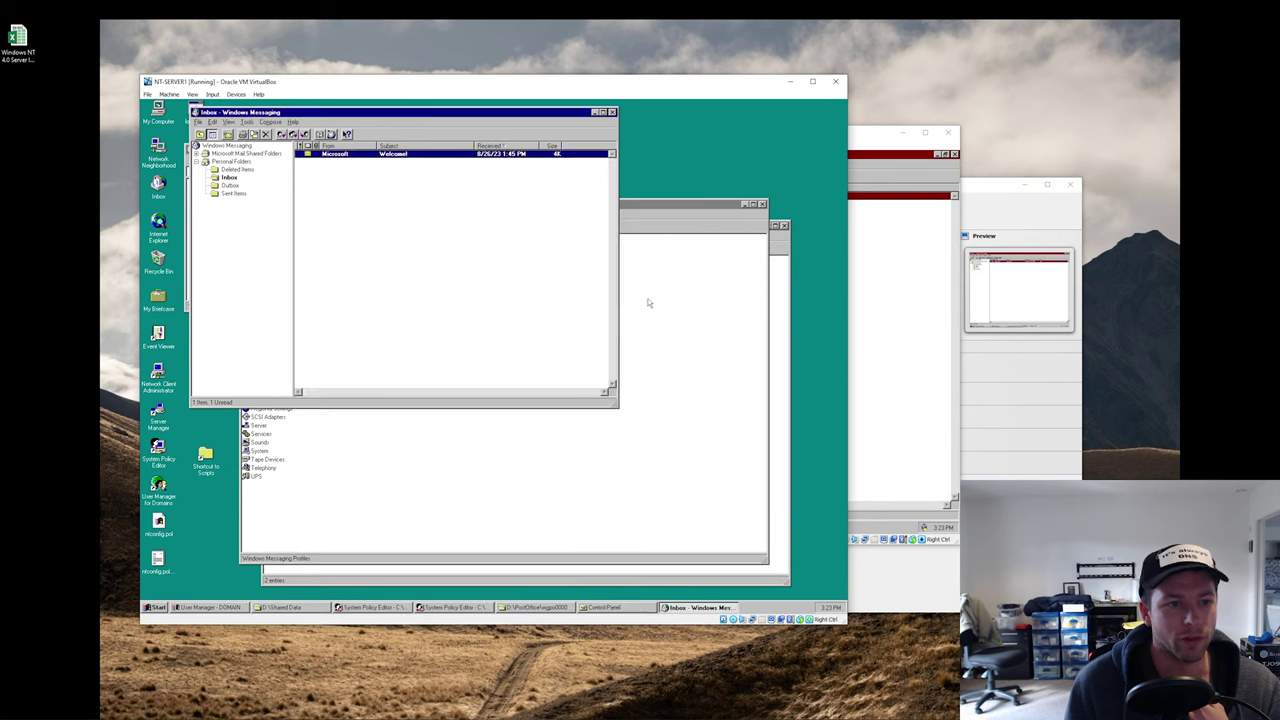
Close the Control Panel, messaging settings, mail profiles and PostOffice windows, moving the Inbox aside
{"action": "left_click", "coordinate": [666, 272]}
{"action": "left_click", "coordinate": [762, 205]}
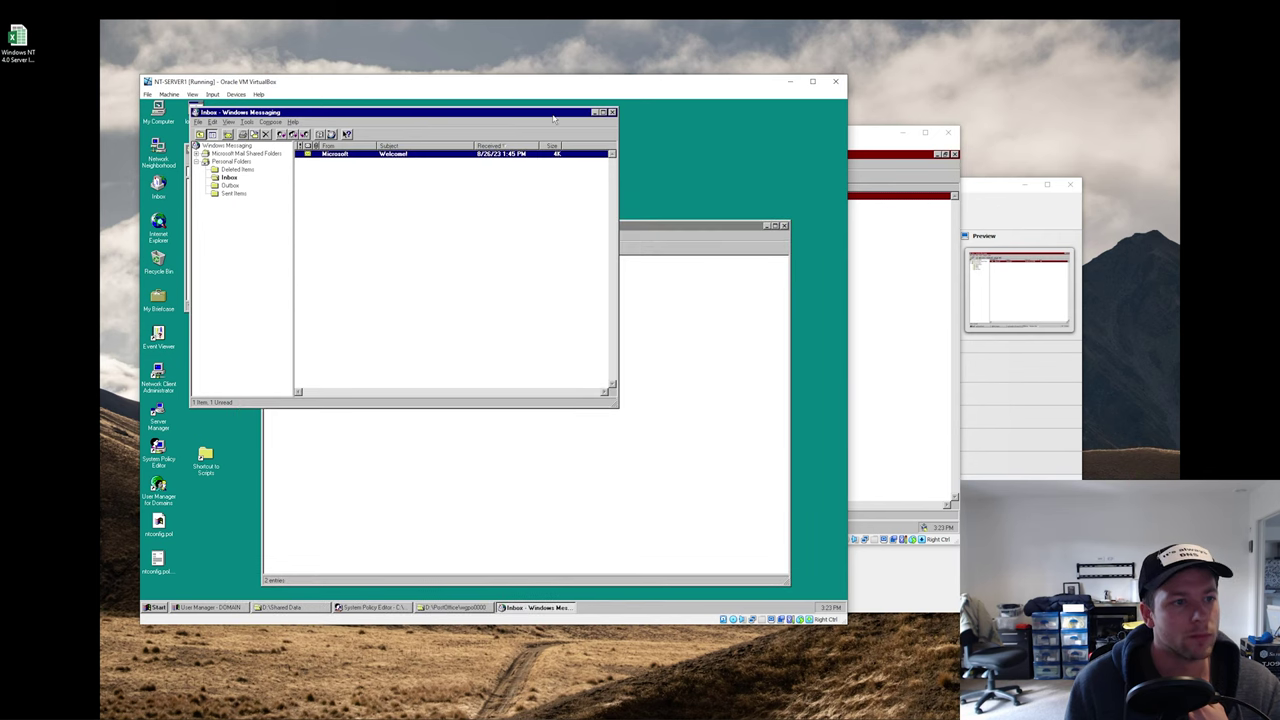
{"action": "left_click_drag", "start_coordinate": [381, 112], "coordinate": [524, 186]}
{"action": "left_click", "coordinate": [376, 215]}
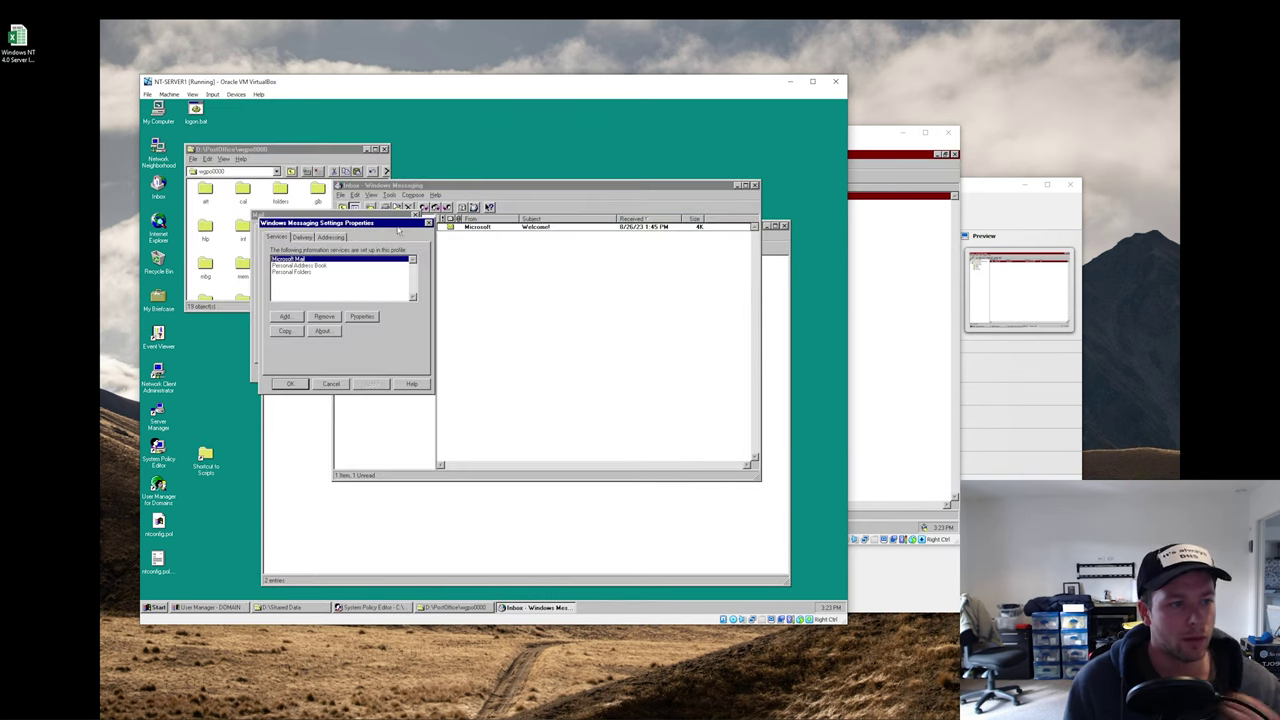
{"action": "key", "text": "Escape"}
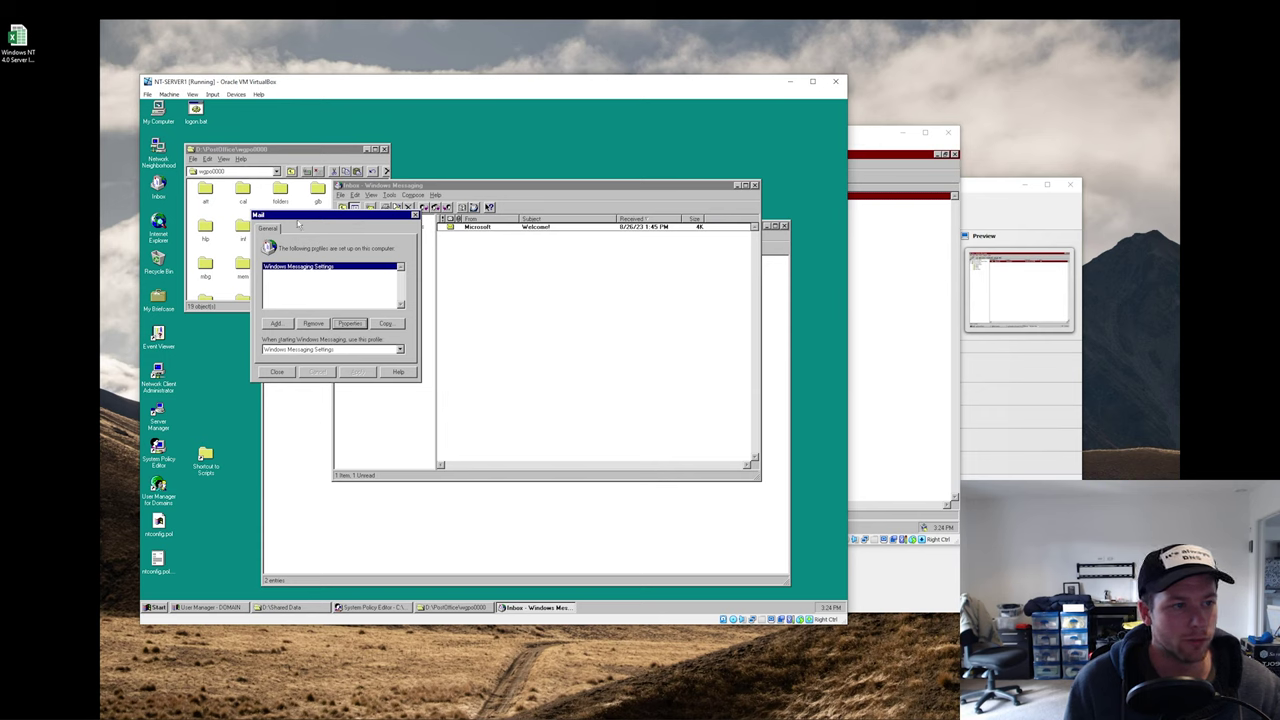
{"action": "left_click", "coordinate": [414, 215]}
{"action": "left_click", "coordinate": [383, 149]}
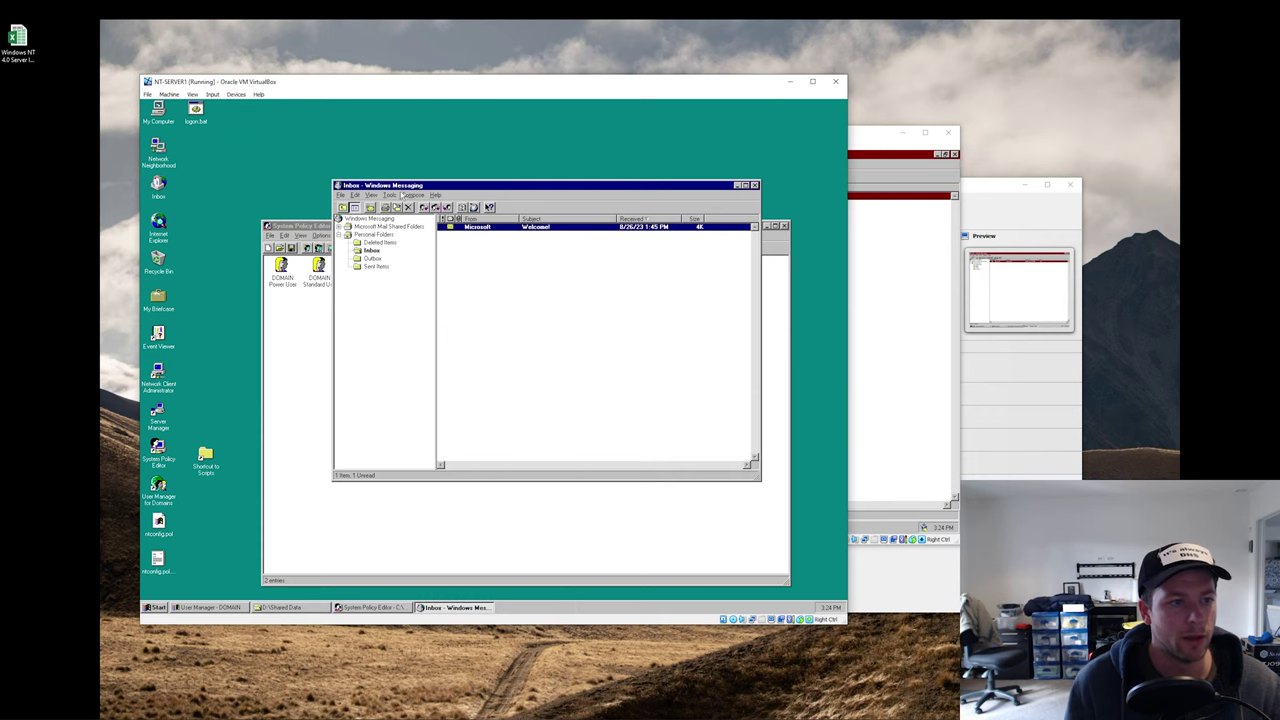
Deliver mail now and open the newly arrived Yo message
{"action": "left_click", "coordinate": [390, 195]}
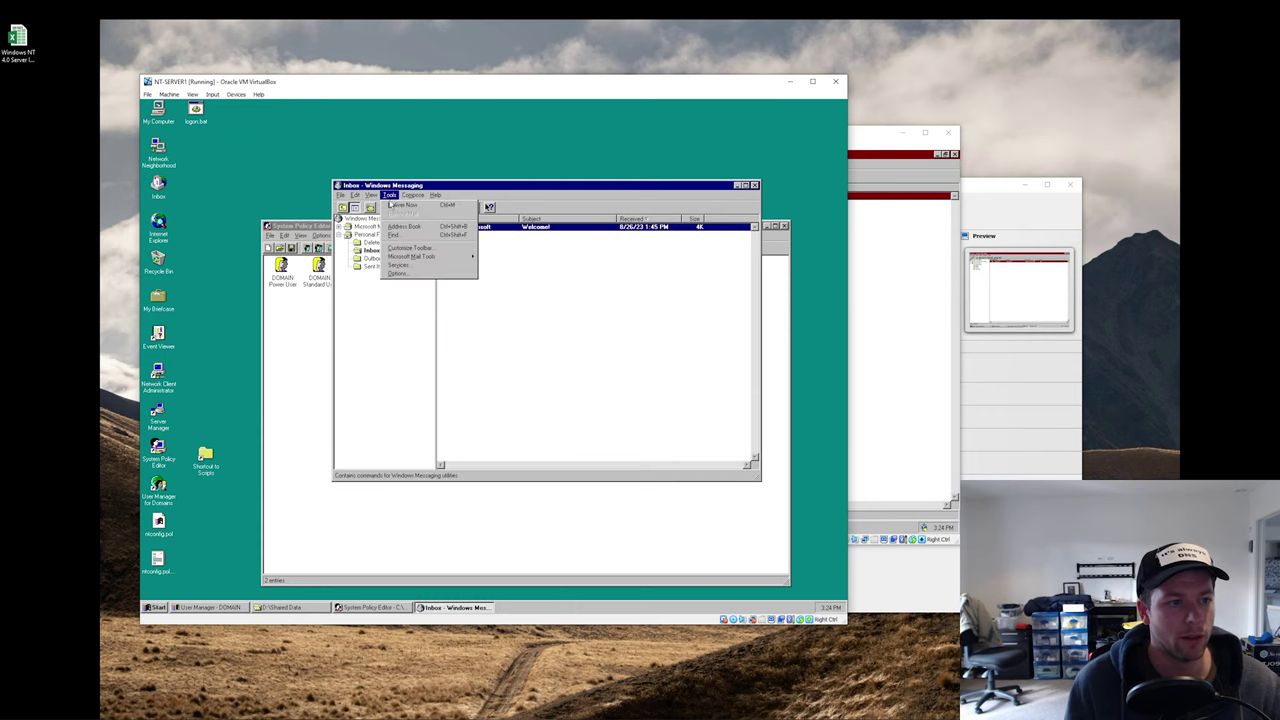
{"action": "left_click", "coordinate": [395, 205]}
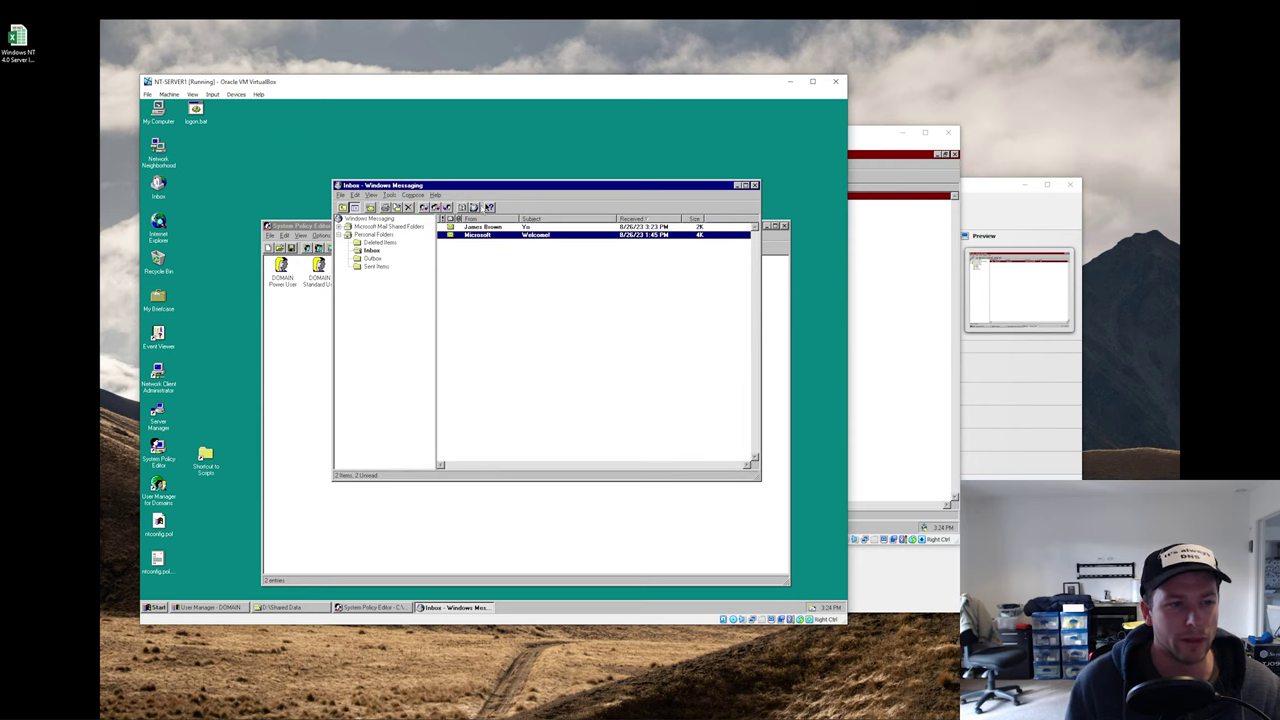
{"action": "double_click", "coordinate": [472, 227]}
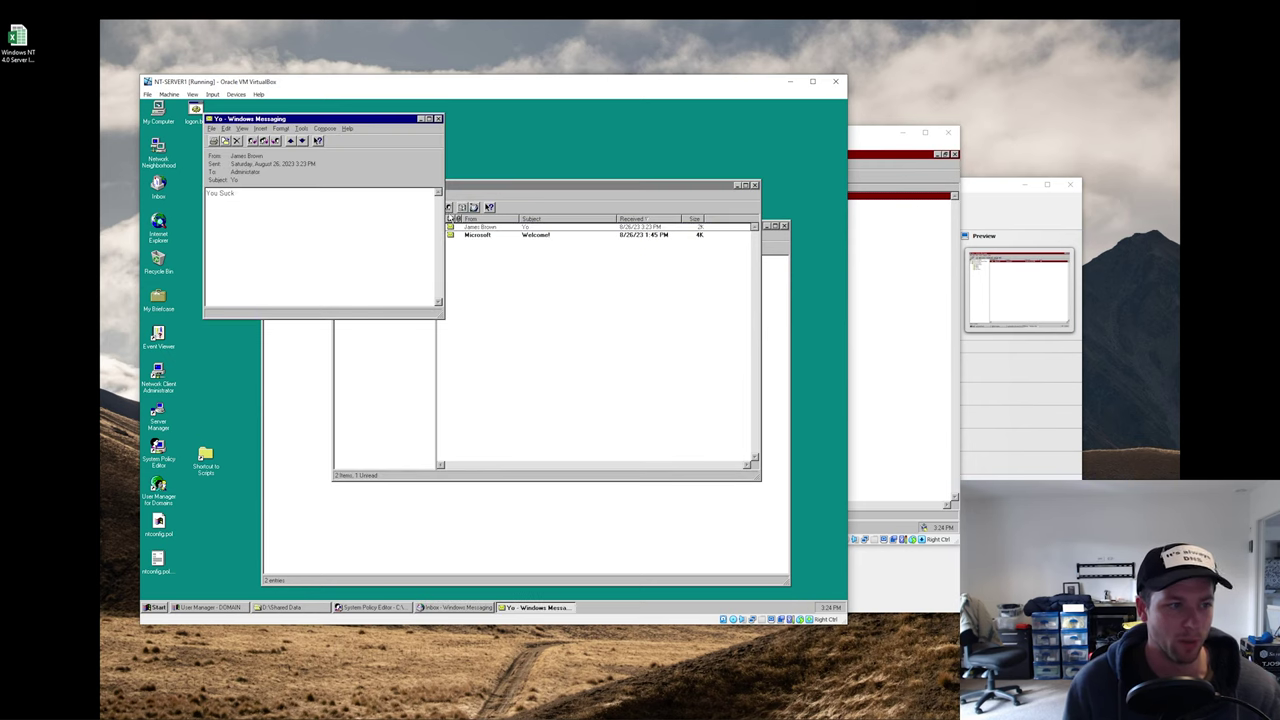
Reply to the Yo message with 'Nooooooo' and send it
{"action": "left_click", "coordinate": [263, 140]}
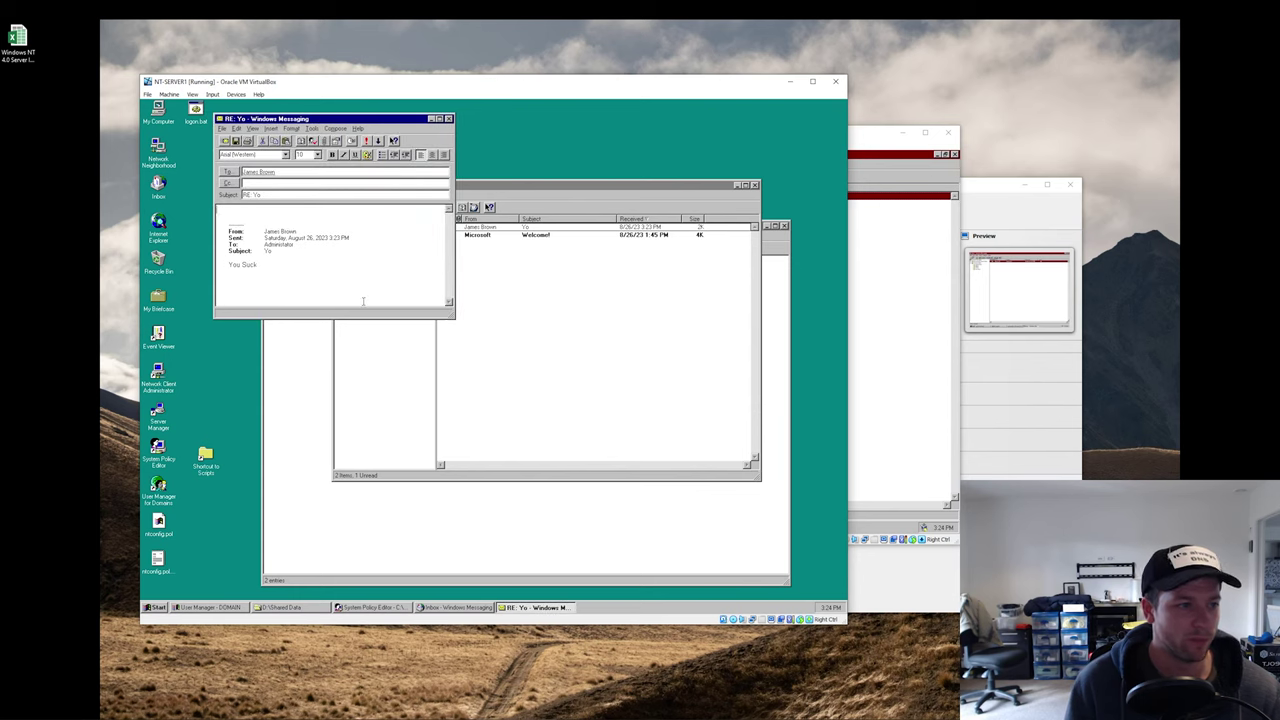
{"action": "type", "text": "Nooooooo"}
{"action": "key", "text": "ctrl+Return"}
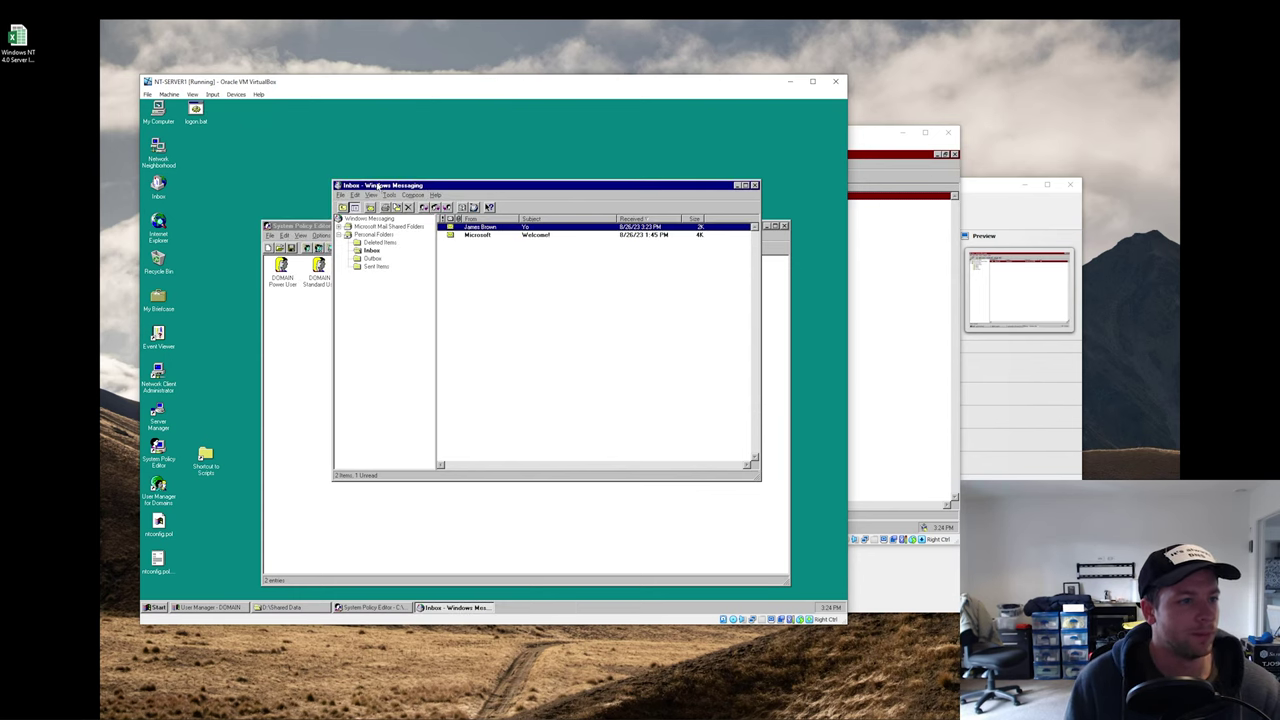
{"action": "left_click", "coordinate": [389, 195]}
{"action": "left_click", "coordinate": [389, 195]}
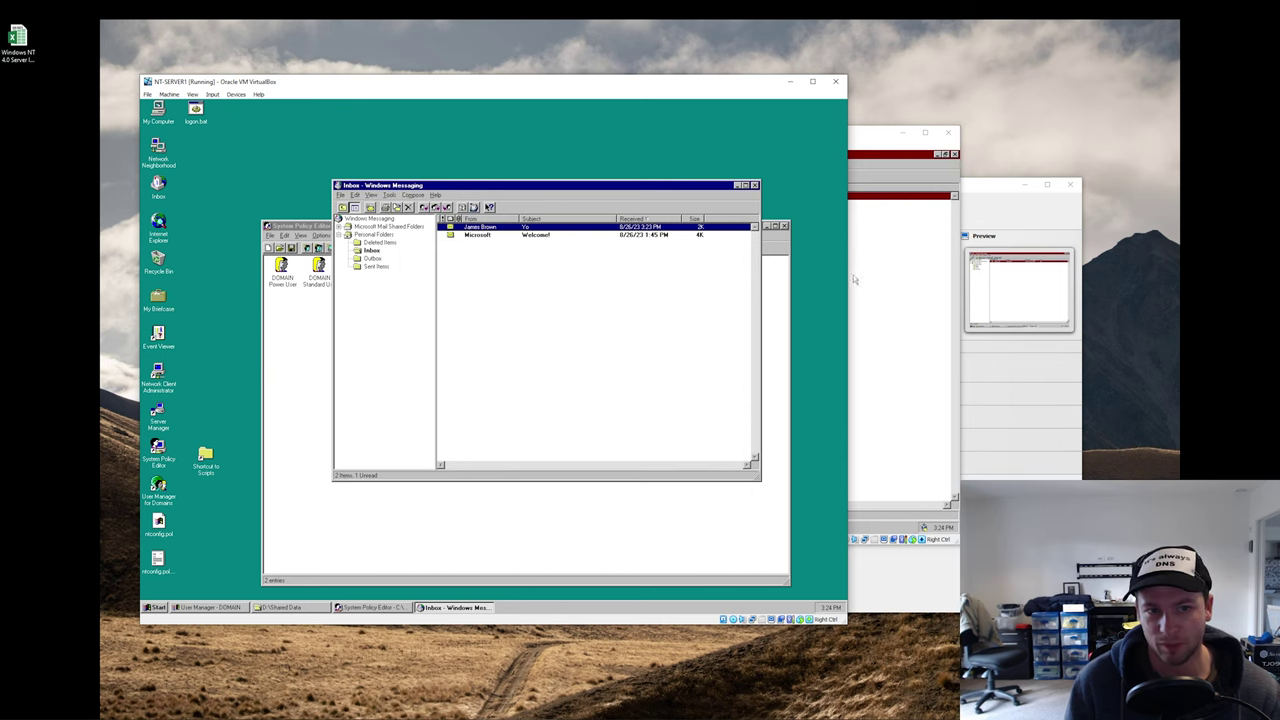
{"action": "left_click", "coordinate": [900, 160]}
On the workstation, deliver mail, read the Administrator's RE: Yo reply, then restore the Inbox window
{"action": "left_click", "coordinate": [504, 164]}
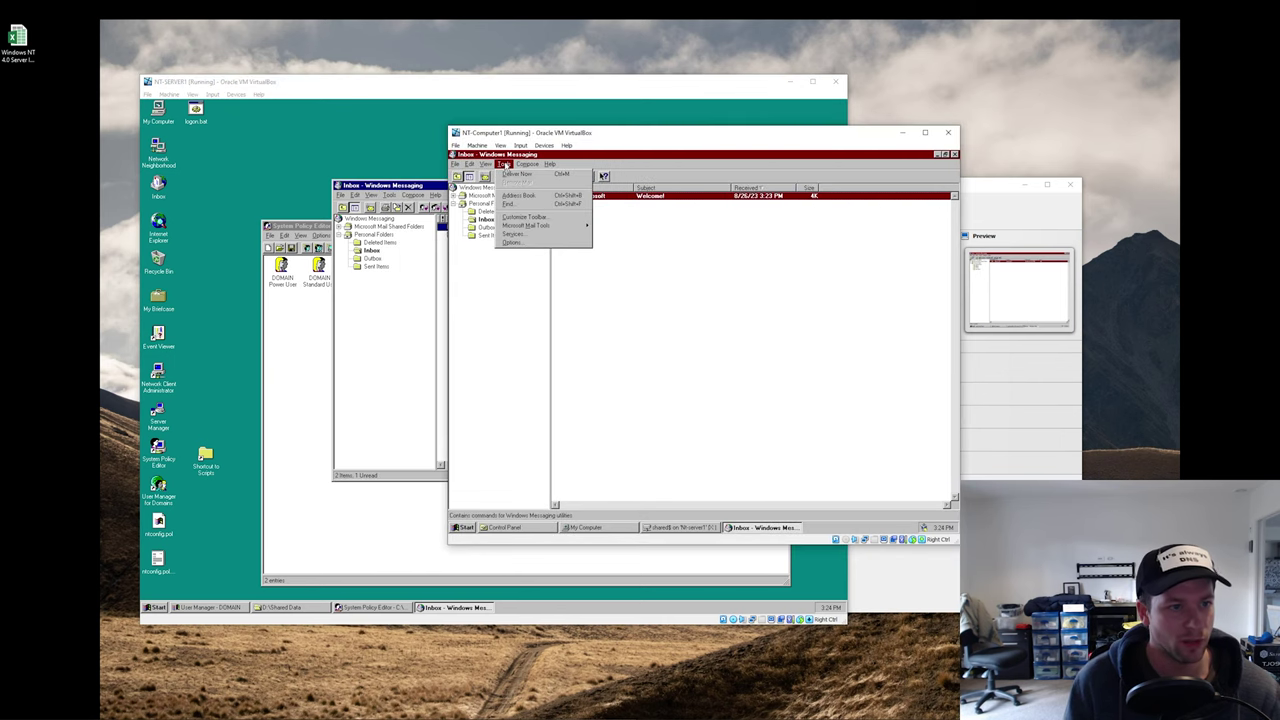
{"action": "left_click", "coordinate": [506, 176]}
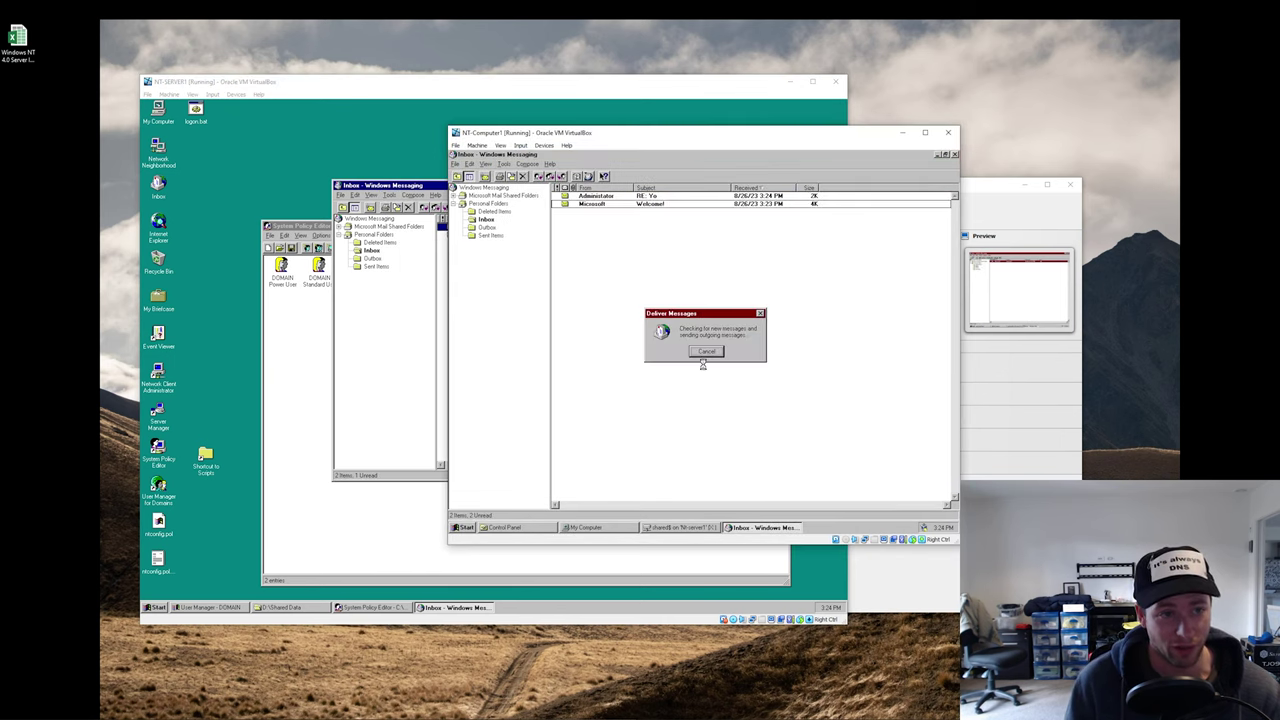
{"action": "double_click", "coordinate": [640, 196]}
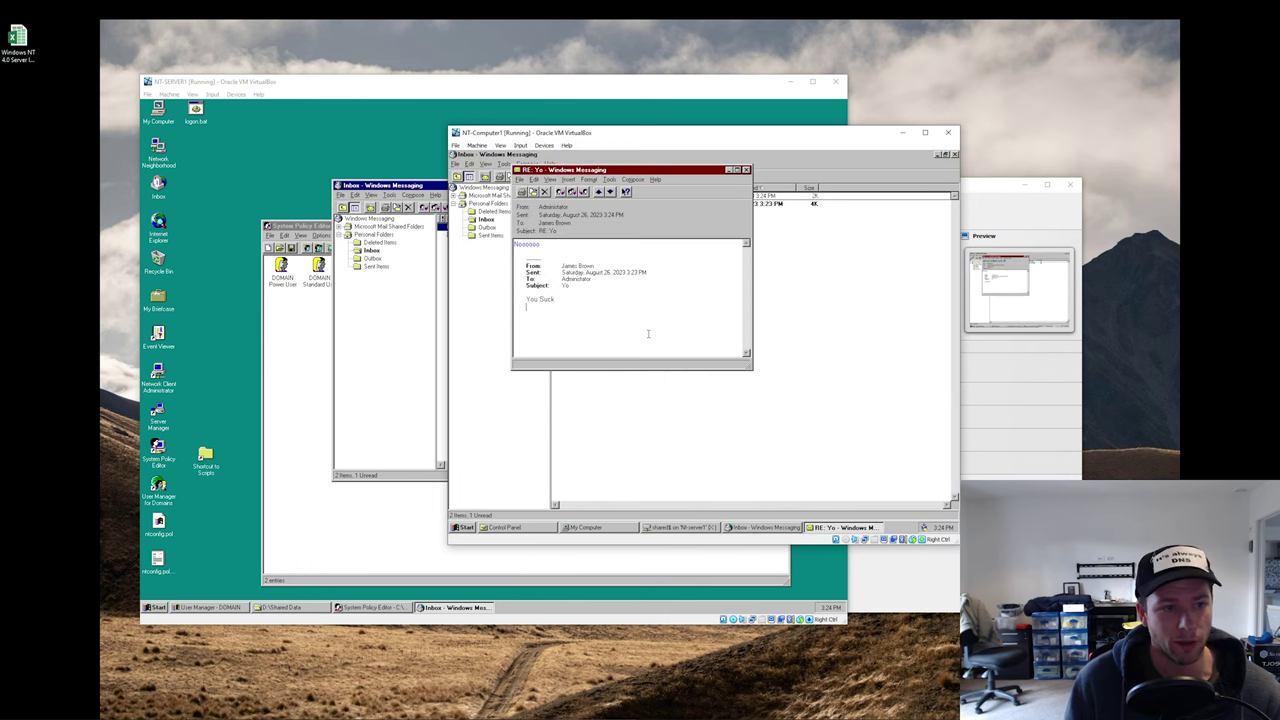
{"action": "left_click_drag", "start_coordinate": [564, 251], "coordinate": [514, 244]}
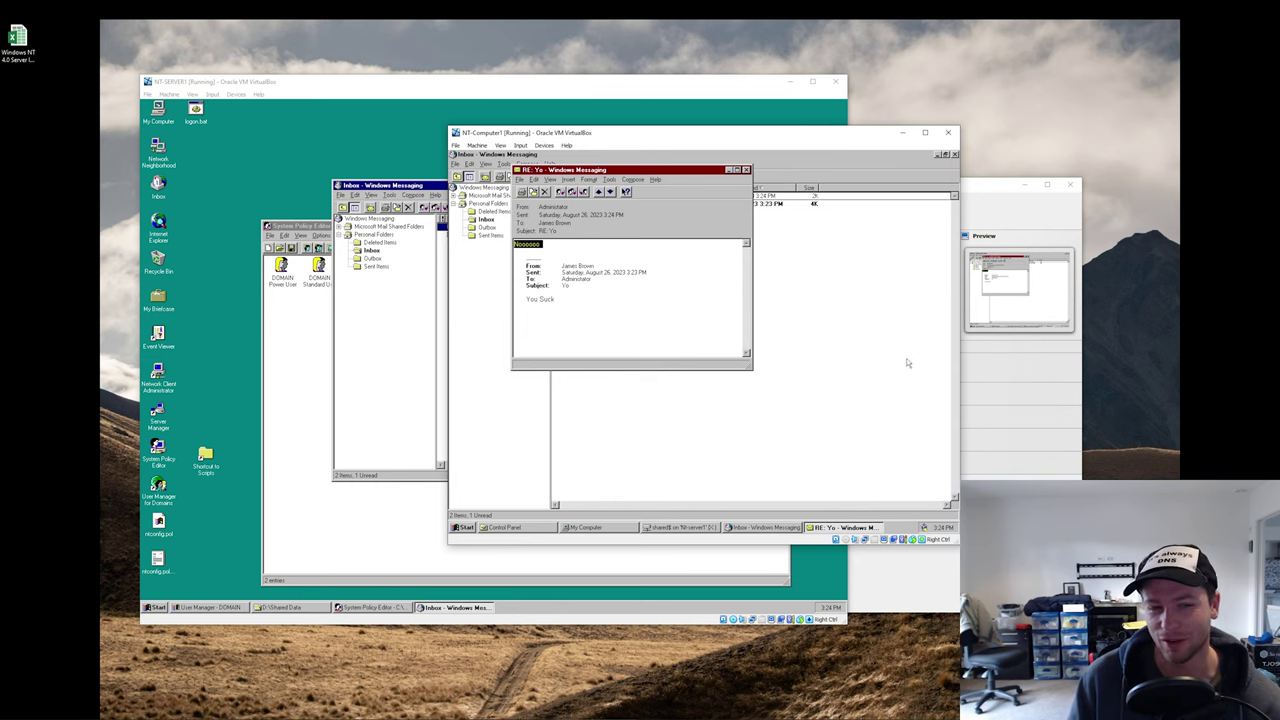
{"action": "left_click", "coordinate": [745, 169]}
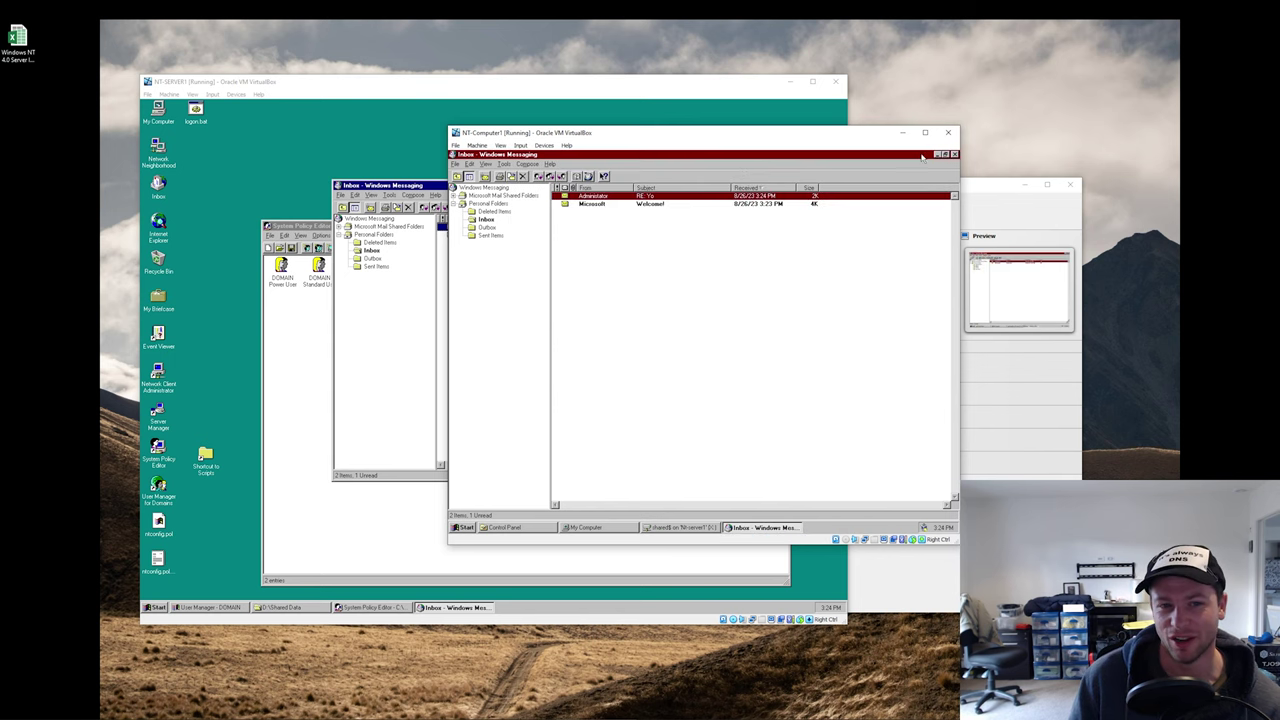
{"action": "left_click", "coordinate": [946, 155]}
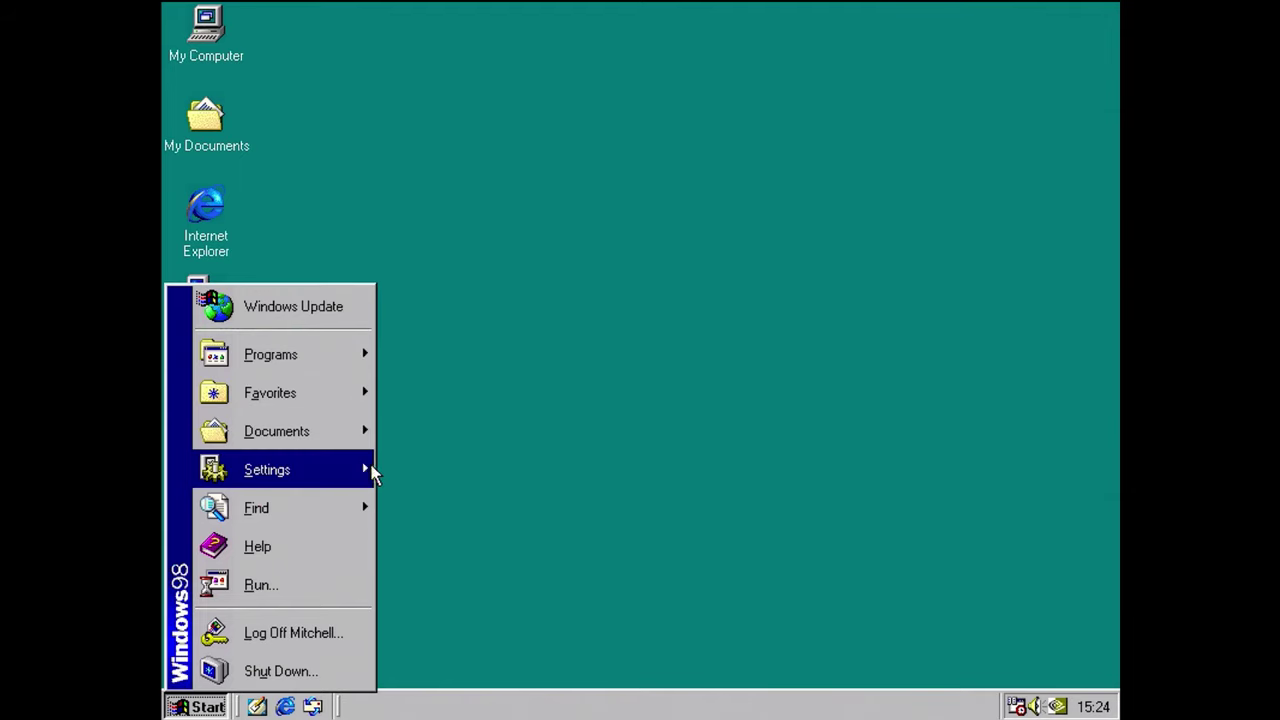
Set Client for Microsoft Networks to log on to the Windows NT domain DOMAIN
{"action": "mouse_move", "coordinate": [372, 474]}
{"action": "left_click", "coordinate": [414, 463]}
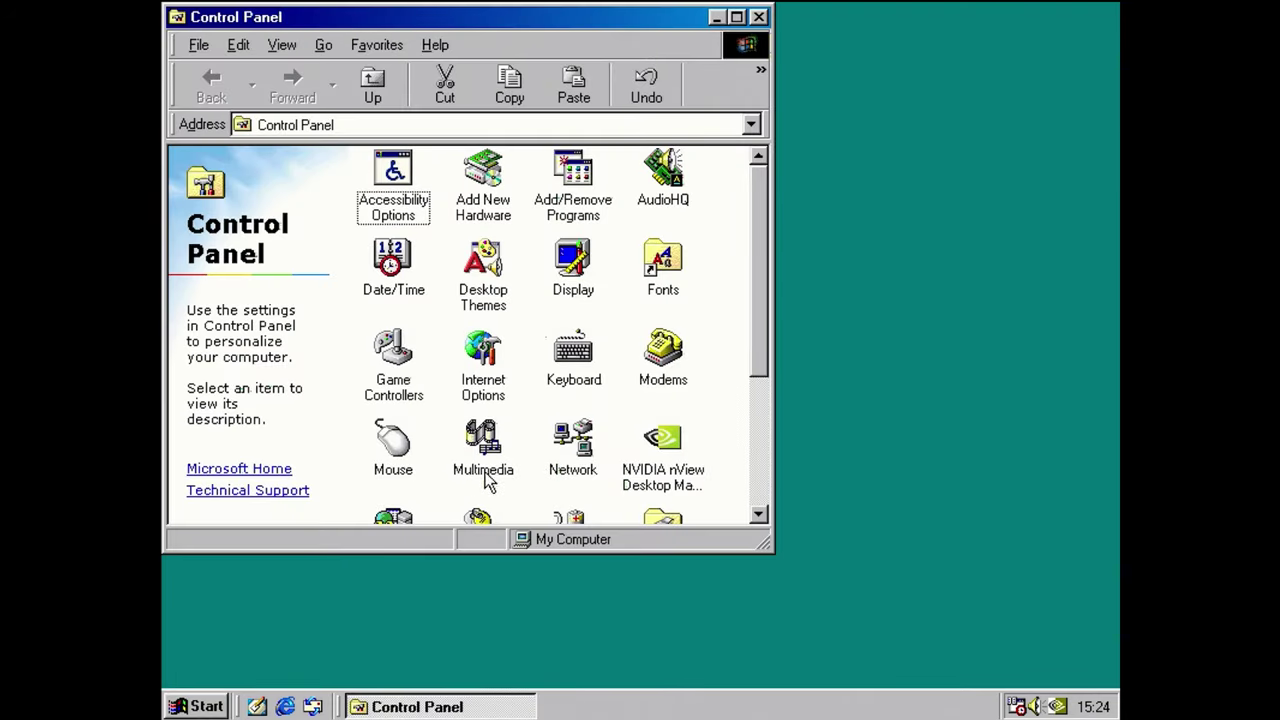
{"action": "left_click_drag", "start_coordinate": [766, 547], "coordinate": [938, 558]}
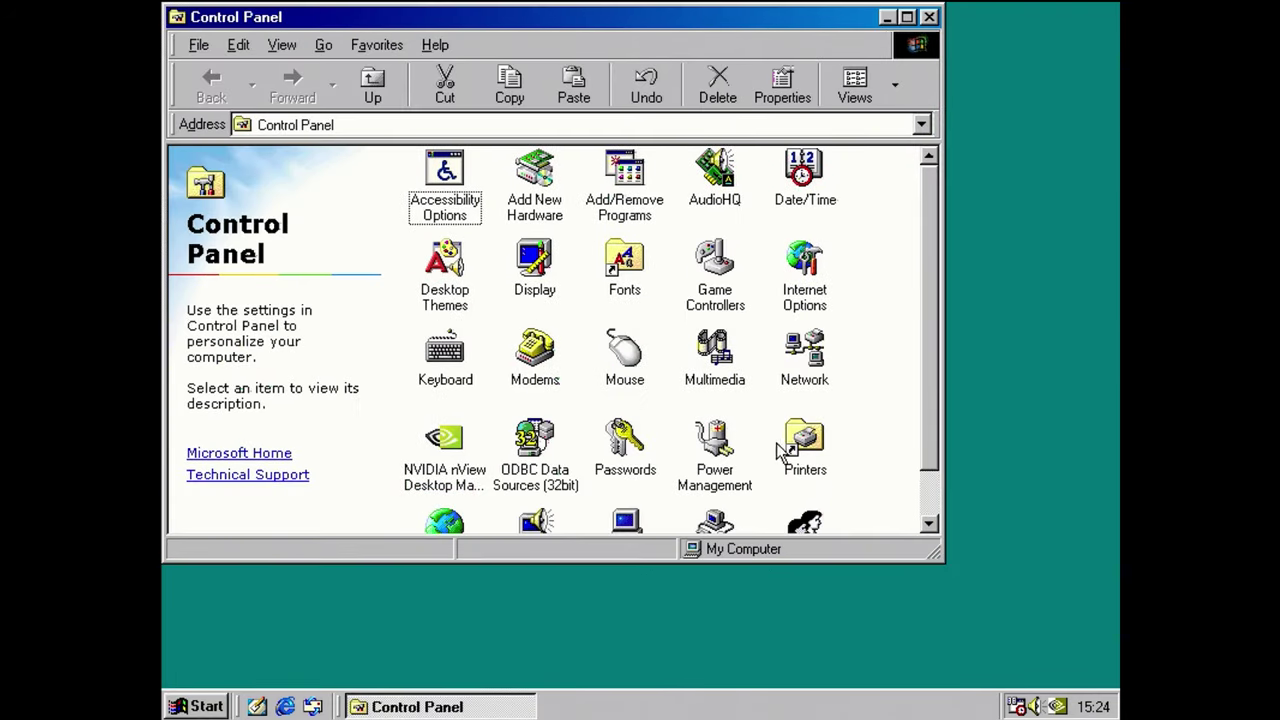
{"action": "double_click", "coordinate": [820, 365]}
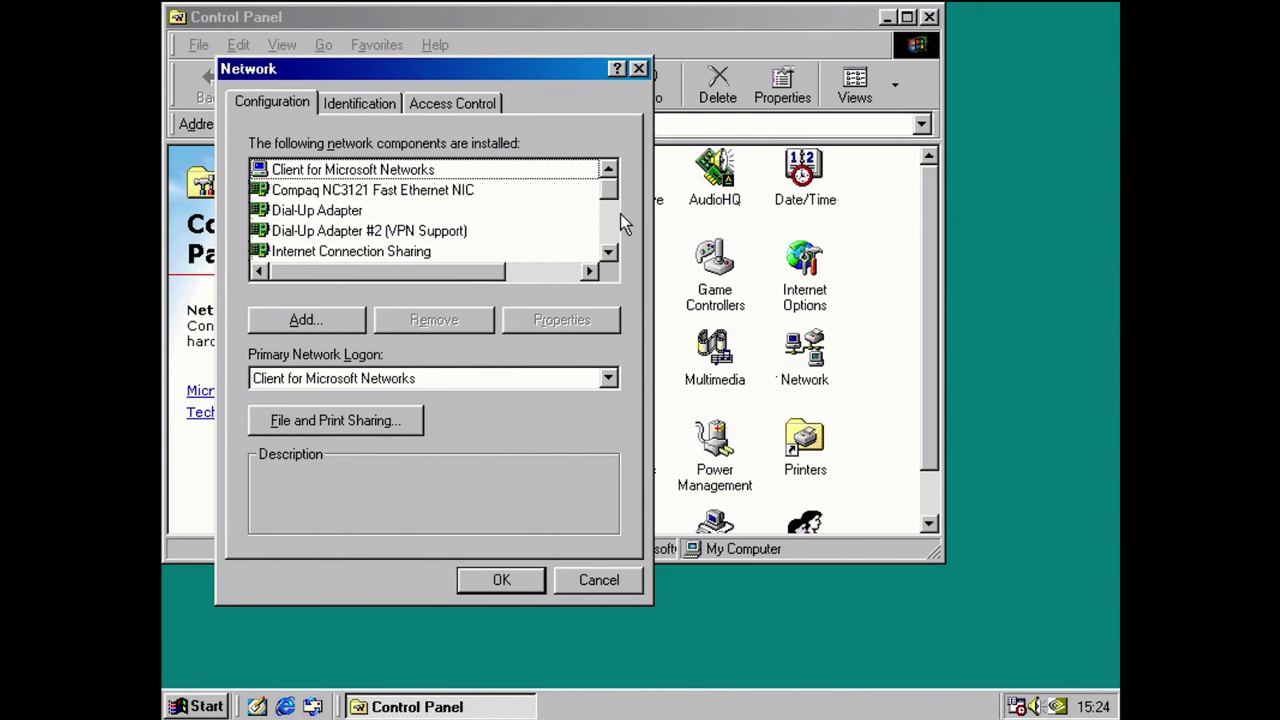
{"action": "left_click", "coordinate": [433, 173]}
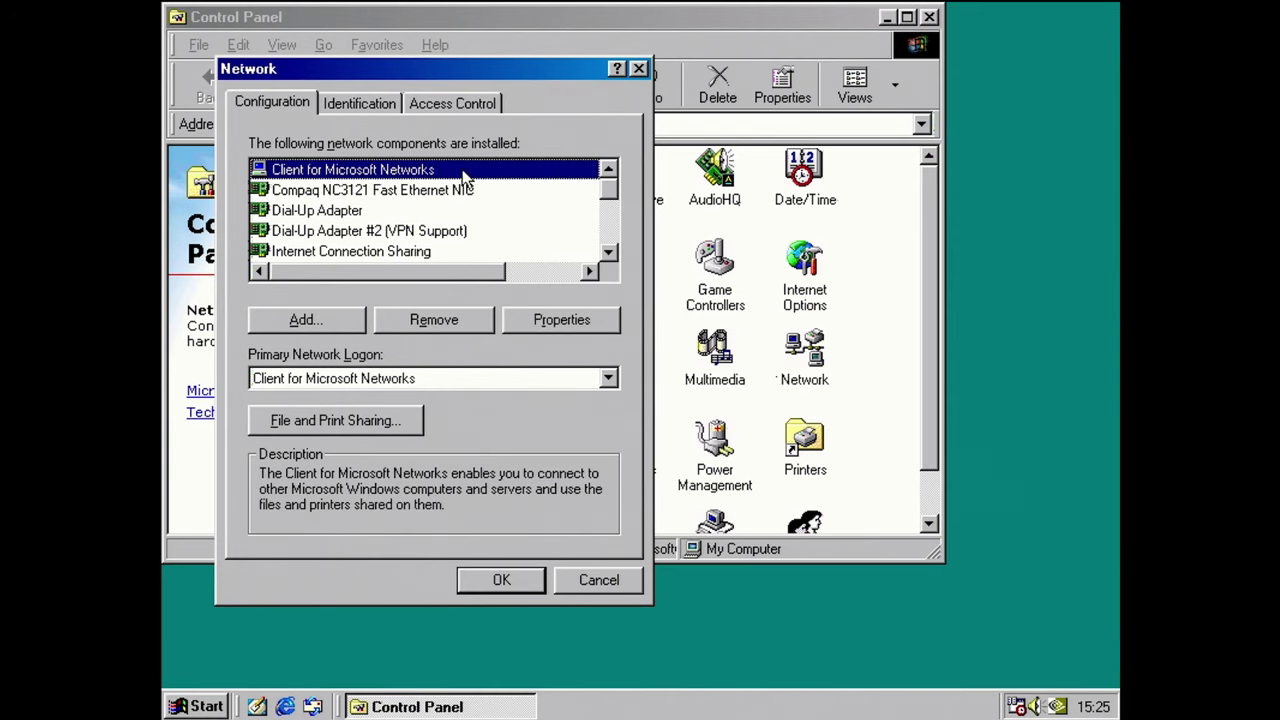
{"action": "left_click", "coordinate": [558, 318]}
{"action": "left_click", "coordinate": [432, 259]}
{"action": "left_click", "coordinate": [412, 348]}
{"action": "type", "text": "DOMAIN"}
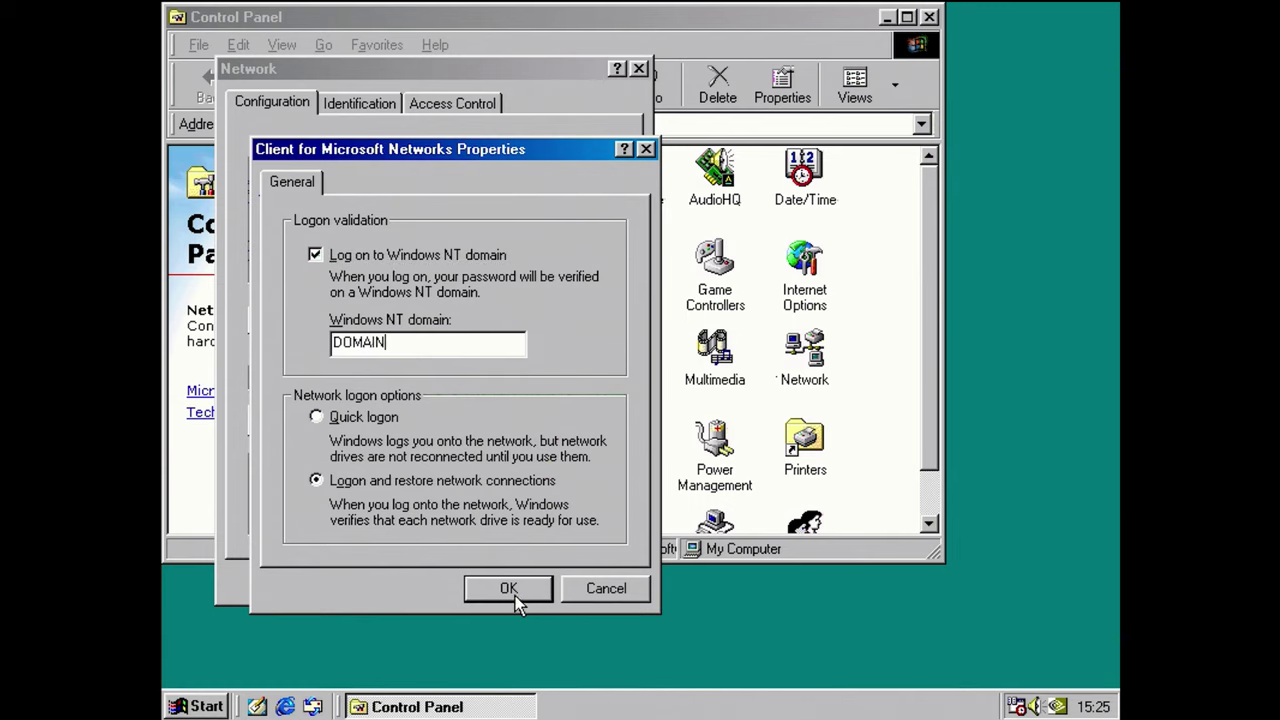
{"action": "left_click", "coordinate": [508, 590]}
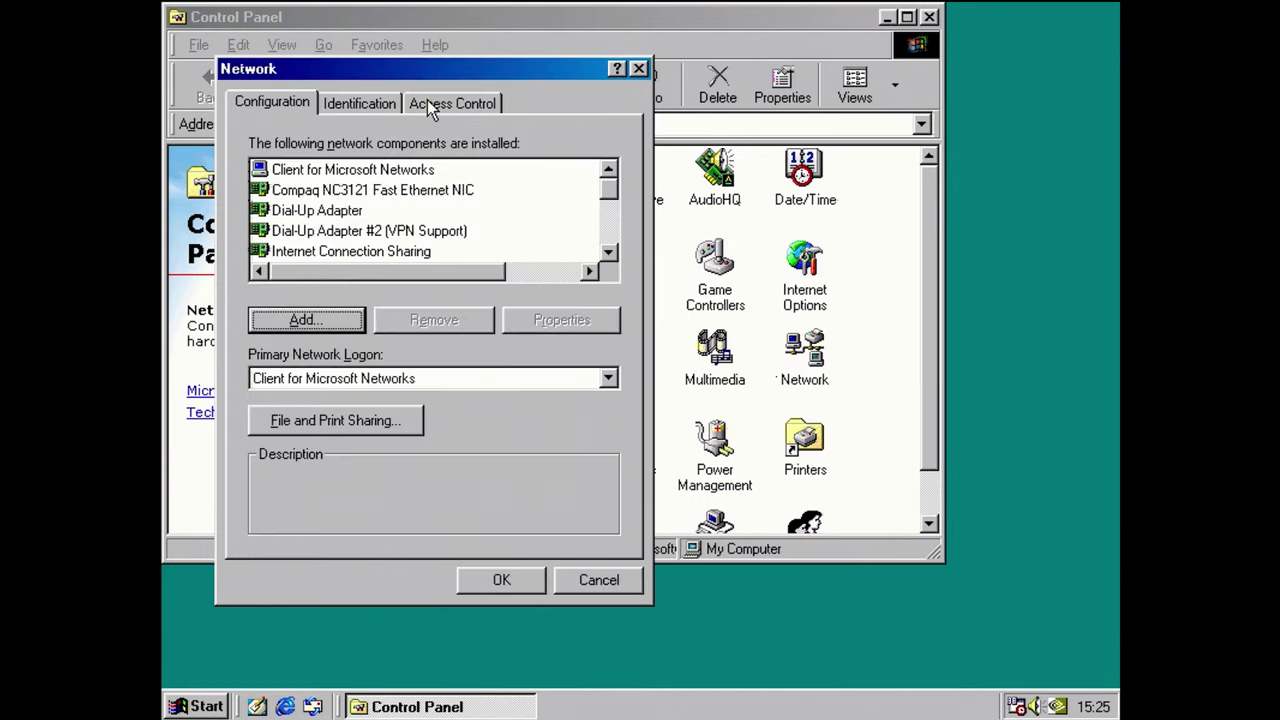
{"action": "key", "text": "Return"}
Restart and log on to the network as Administrator with the account password
{"action": "left_click", "coordinate": [608, 415]}
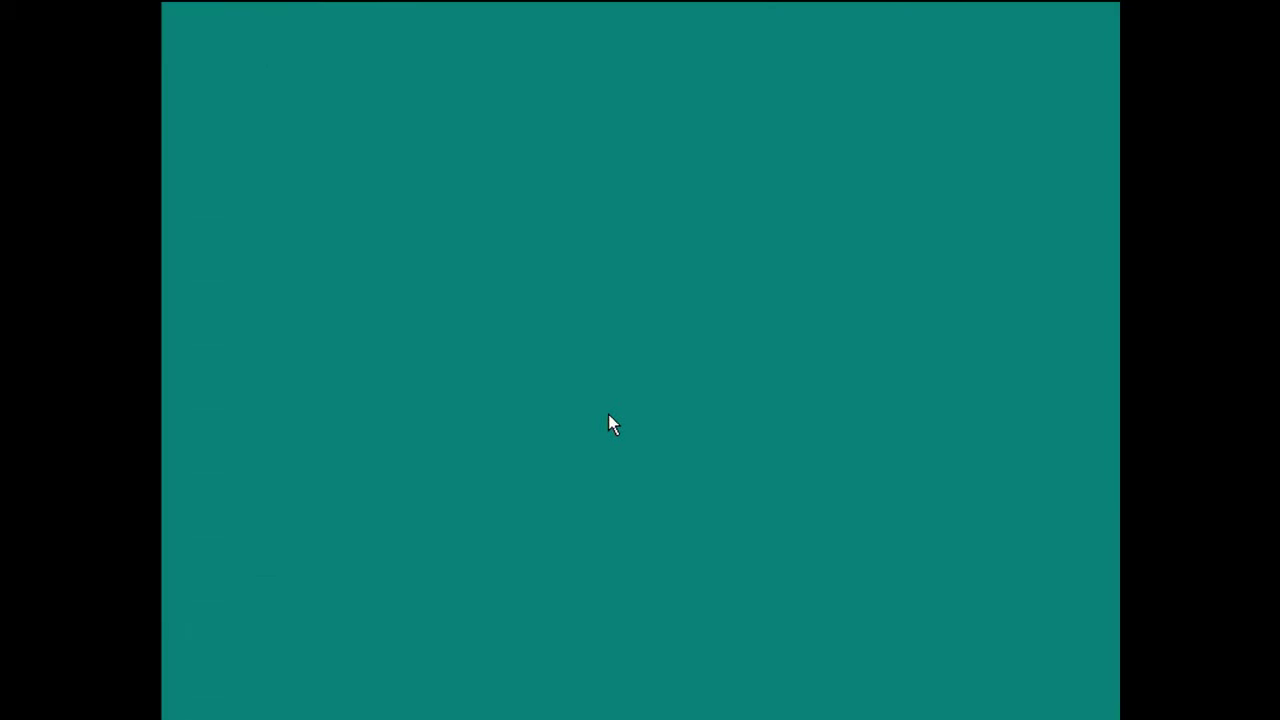
{"action": "type", "text": "Admini"}
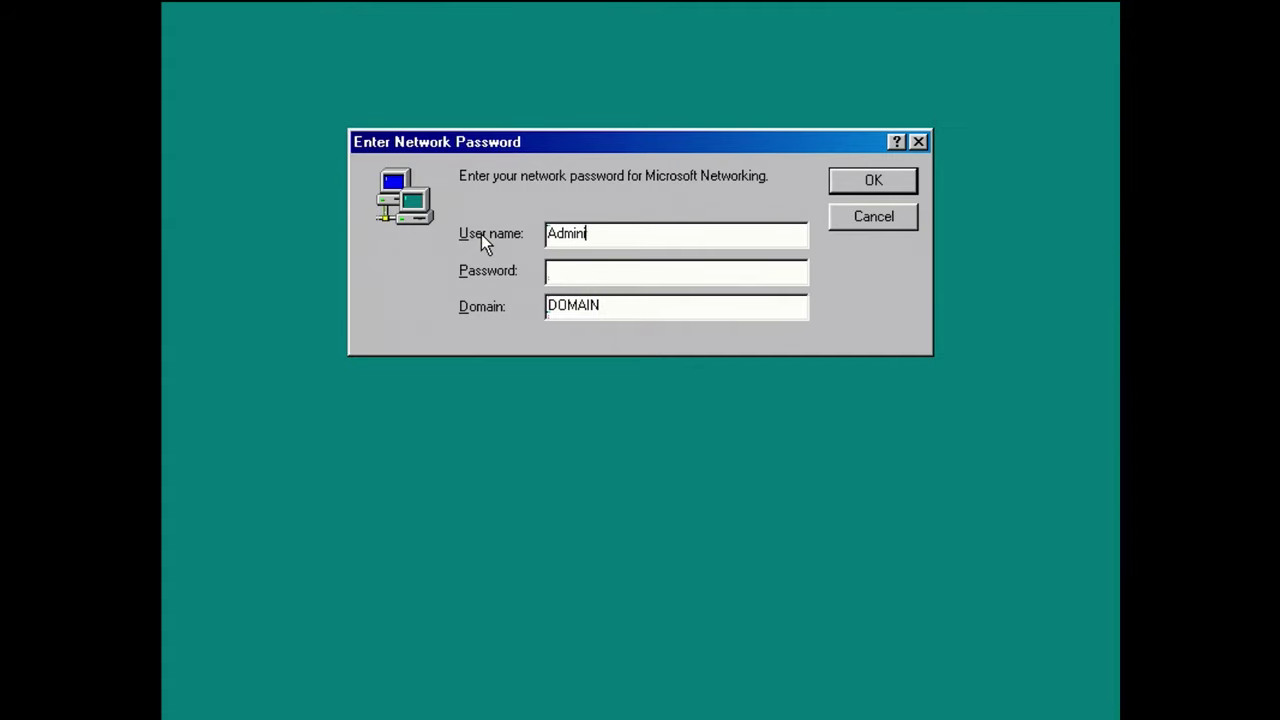
{"action": "type", "text": "strator"}
{"action": "key", "text": "Tab"}
{"action": "type", "text": "*******"}
{"action": "key", "text": "Return"}
{"action": "type", "text": "*******"}
{"action": "key", "text": "Return"}
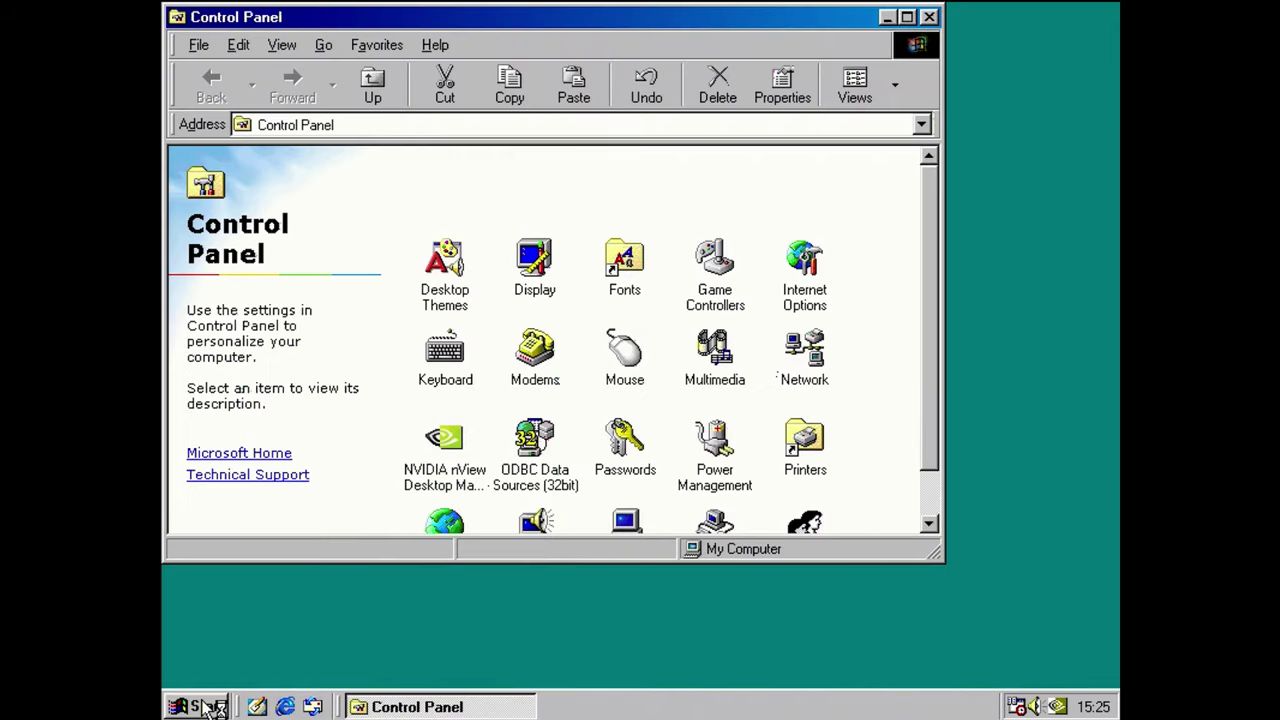
Switch shared-resource access control to user-level, declining the restart for now
{"action": "double_click", "coordinate": [808, 364]}
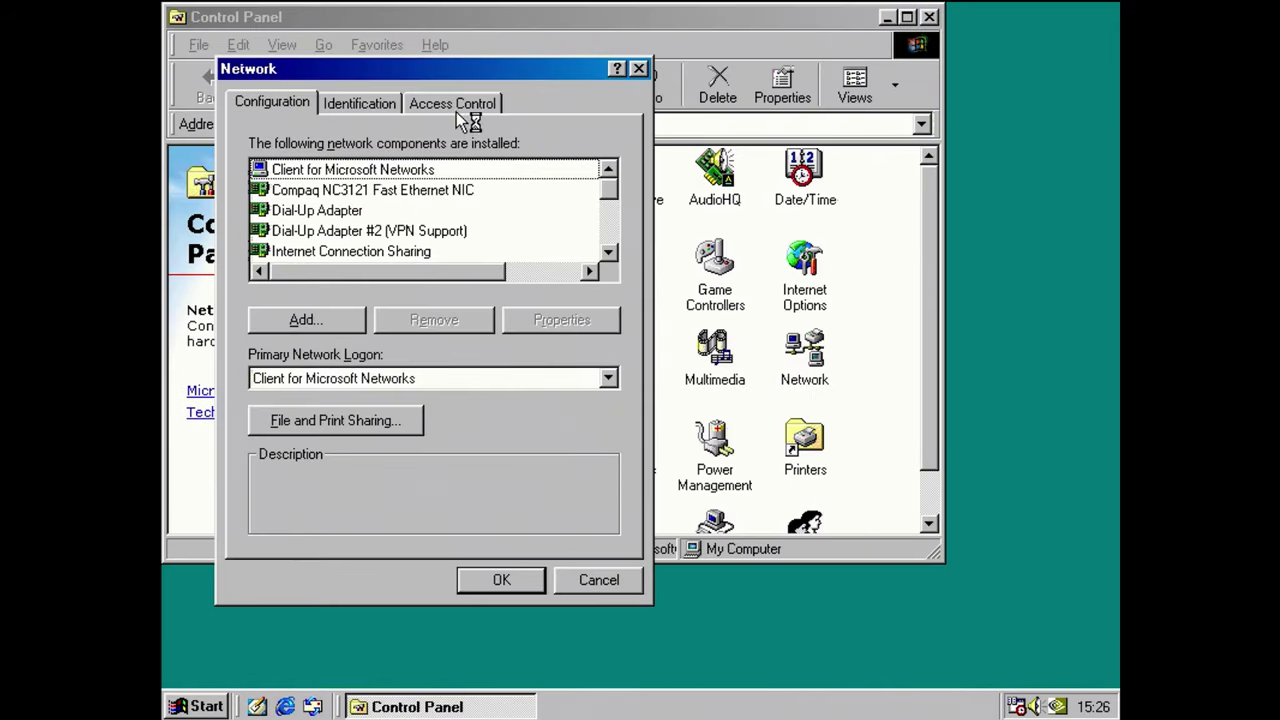
{"action": "left_click", "coordinate": [455, 106]}
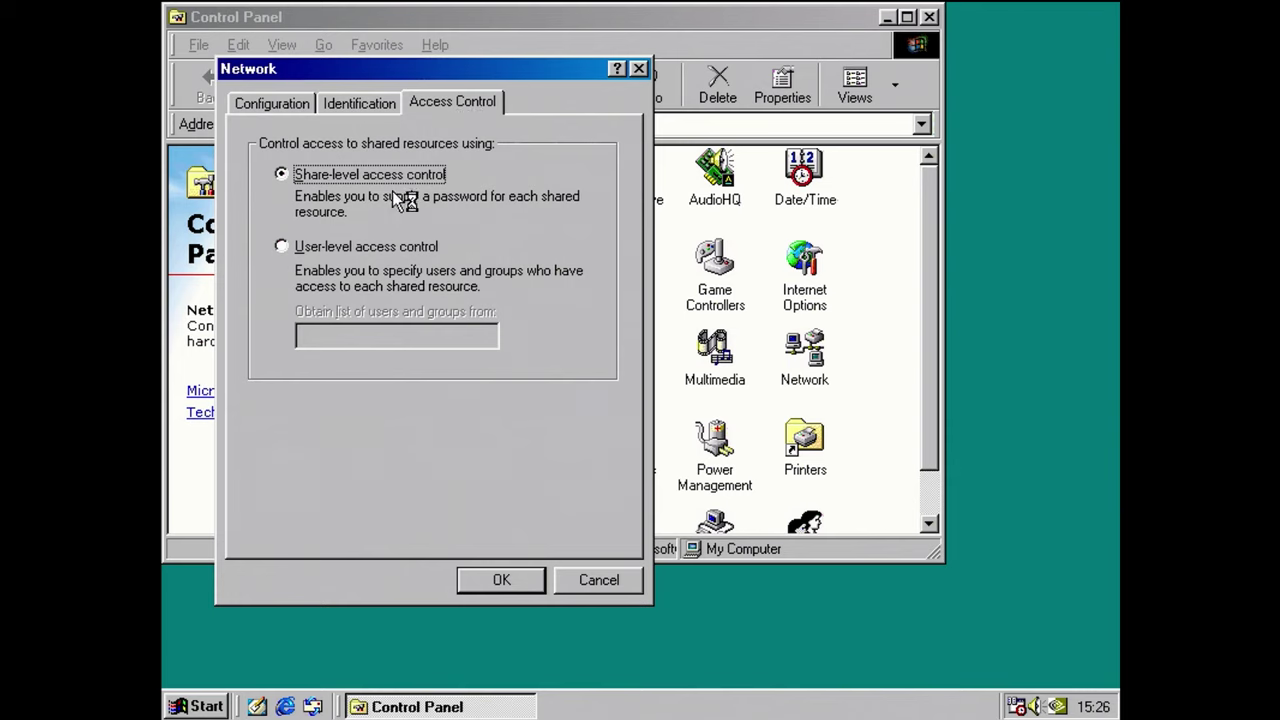
{"action": "left_click", "coordinate": [390, 247]}
{"action": "left_click", "coordinate": [521, 582]}
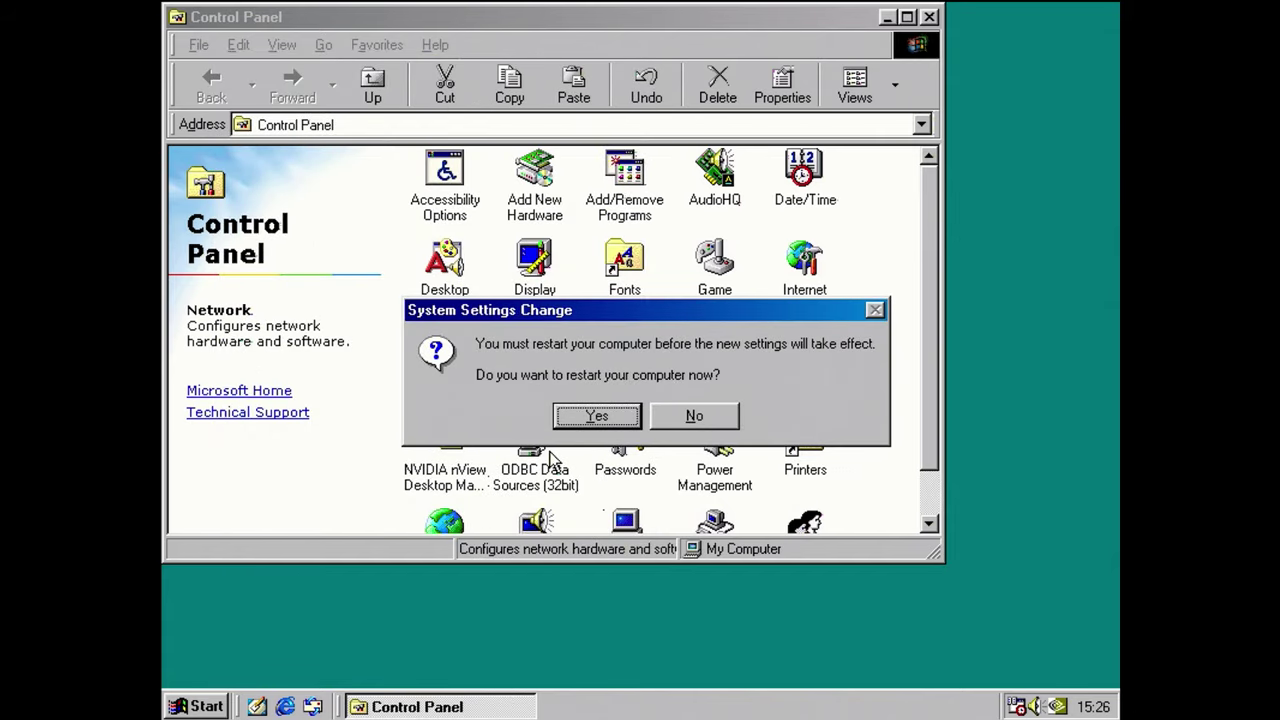
{"action": "left_click", "coordinate": [697, 420]}
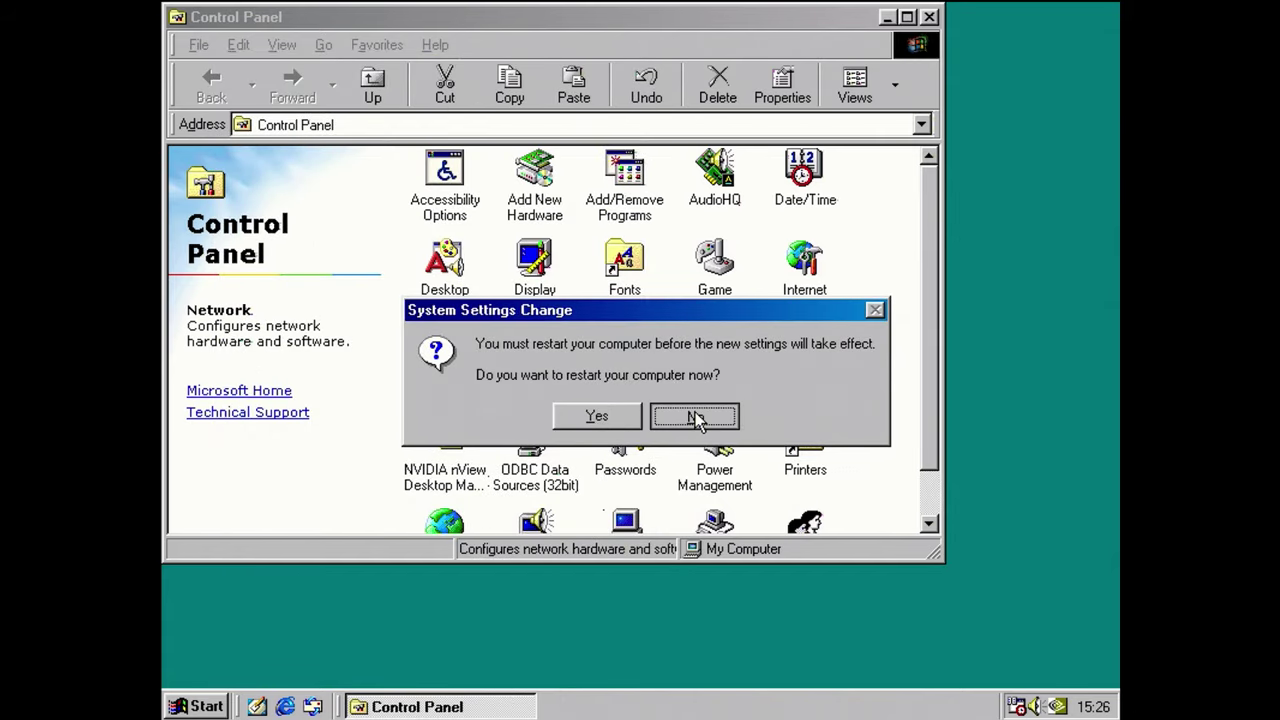
{"action": "scroll", "coordinate": [926, 429], "scroll_direction": "down", "scroll_amount": 1}
{"action": "left_click", "coordinate": [627, 428]}
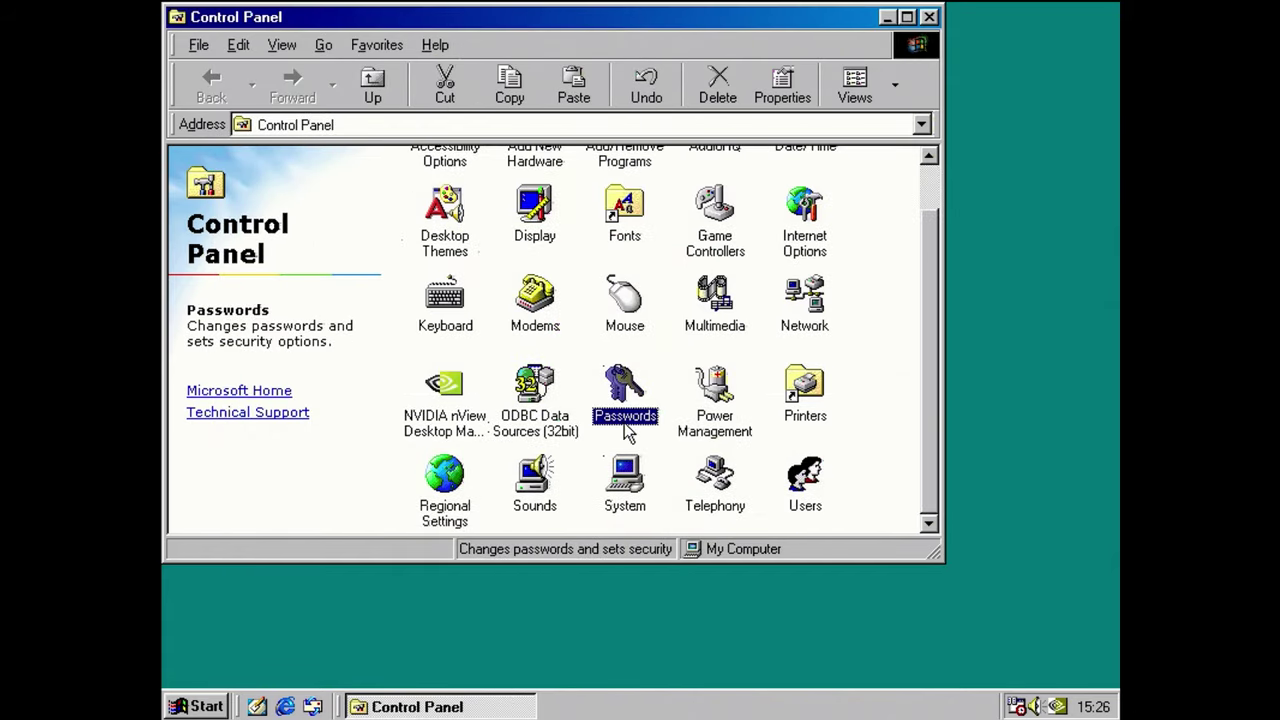
Enable per-user profiles that include the Start menu and program groups
{"action": "double_click", "coordinate": [627, 428]}
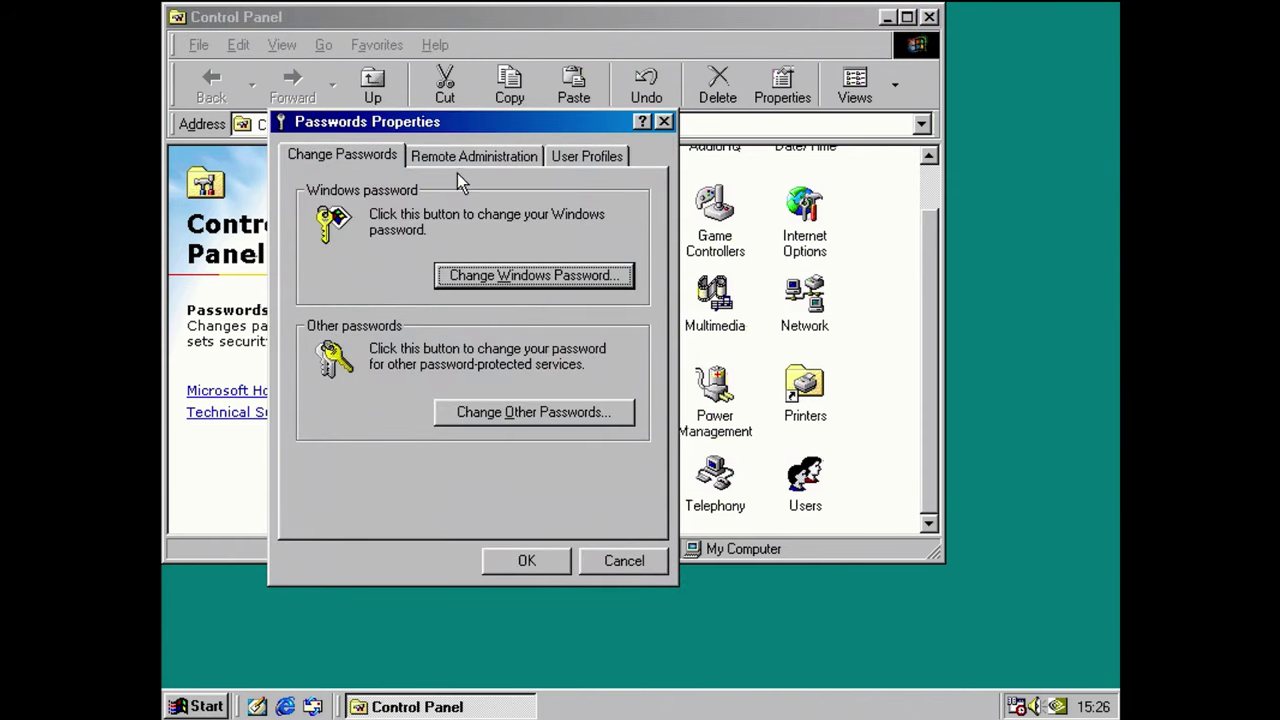
{"action": "left_click", "coordinate": [462, 158]}
{"action": "left_click", "coordinate": [630, 428]}
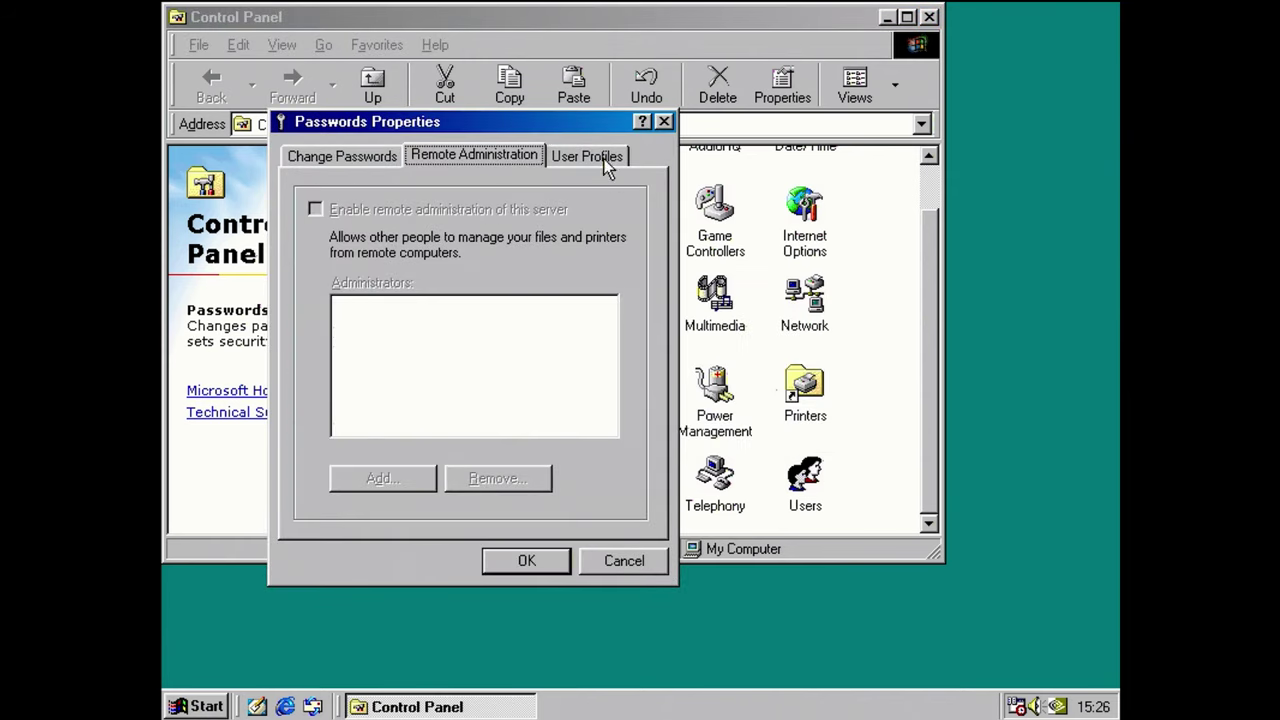
{"action": "left_click", "coordinate": [600, 157]}
{"action": "left_click", "coordinate": [428, 254]}
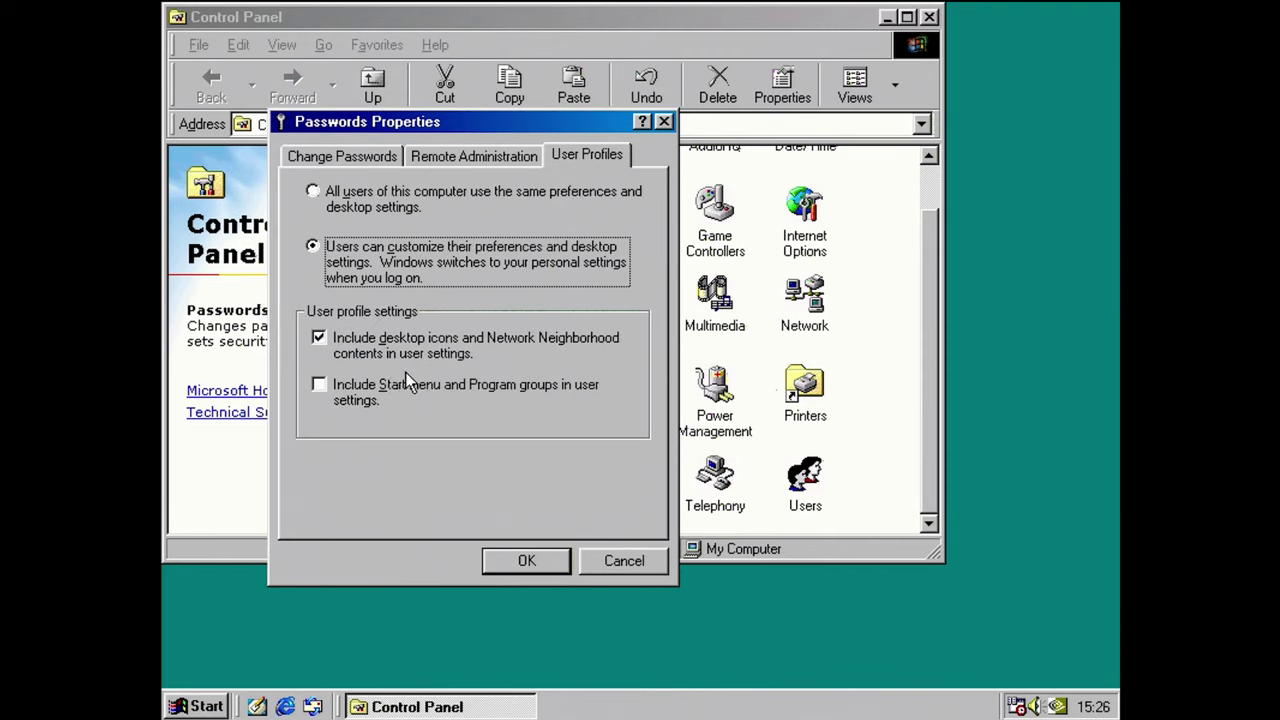
{"action": "left_click", "coordinate": [365, 390]}
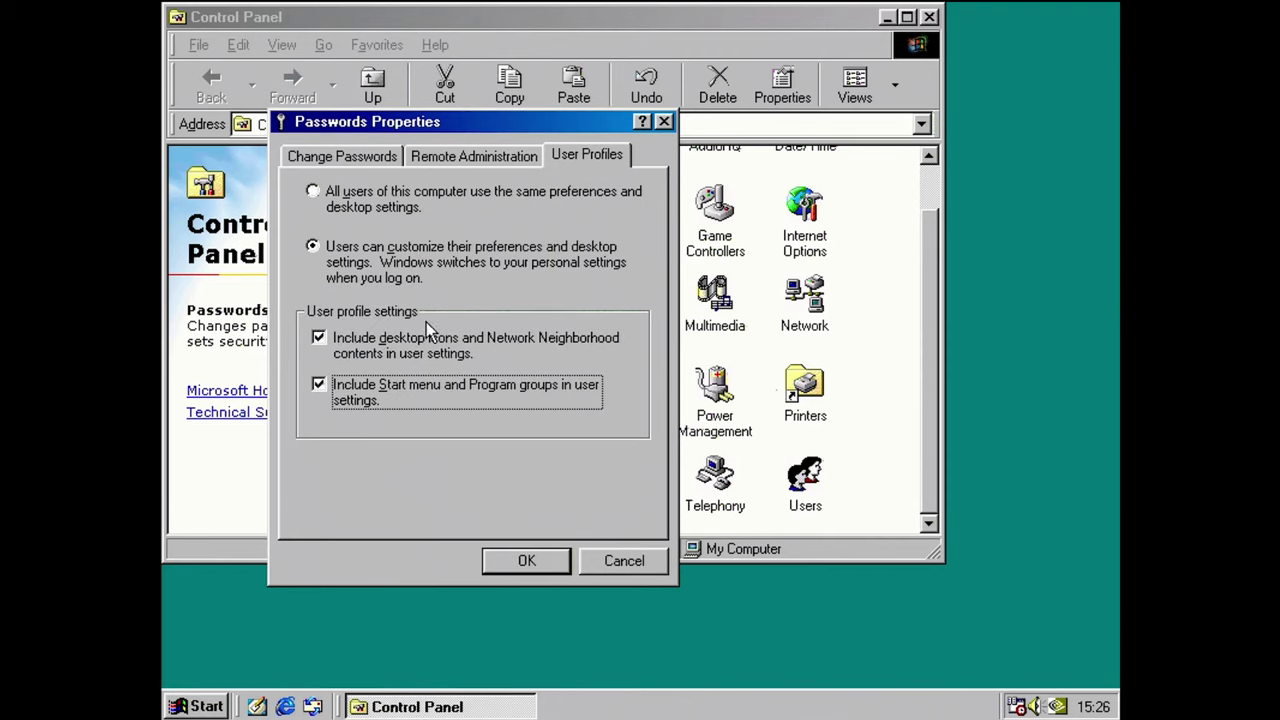
{"action": "left_click", "coordinate": [529, 566]}
Restart, log back on with the password keeping individual settings, and reopen Control Panel
{"action": "left_click", "coordinate": [598, 416]}
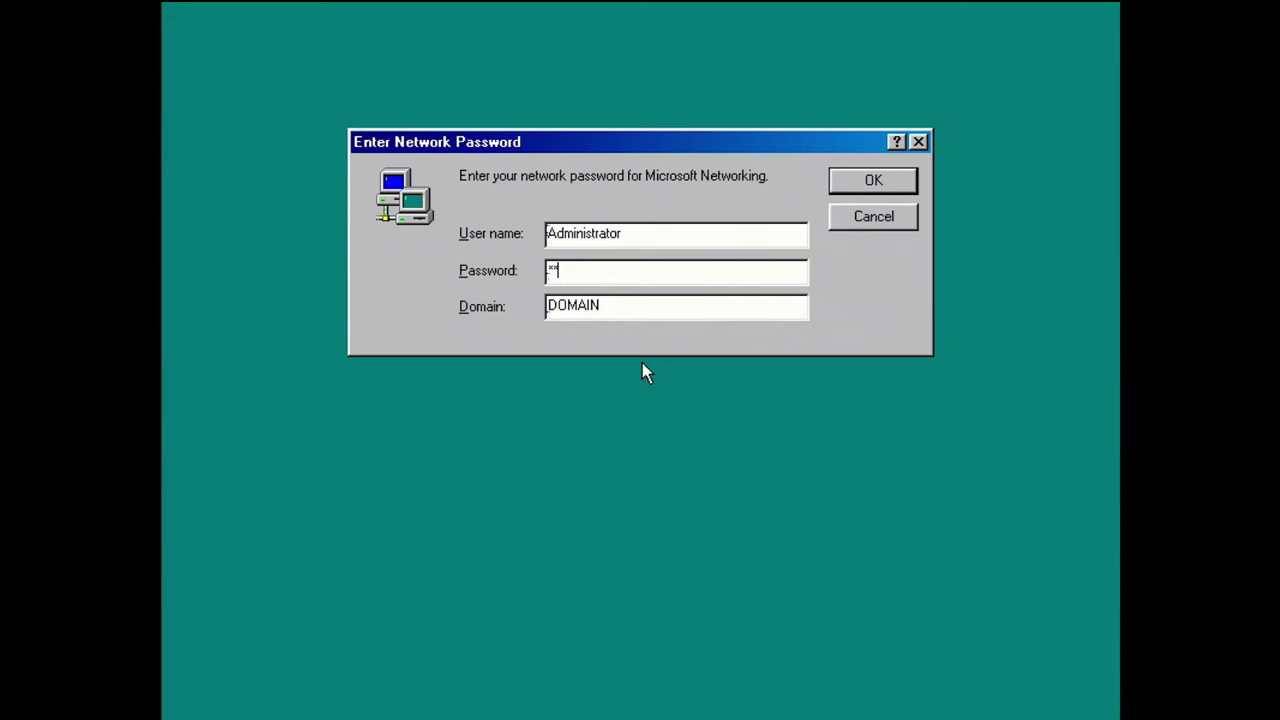
{"action": "type", "text": "password"}
{"action": "key", "text": "Return"}
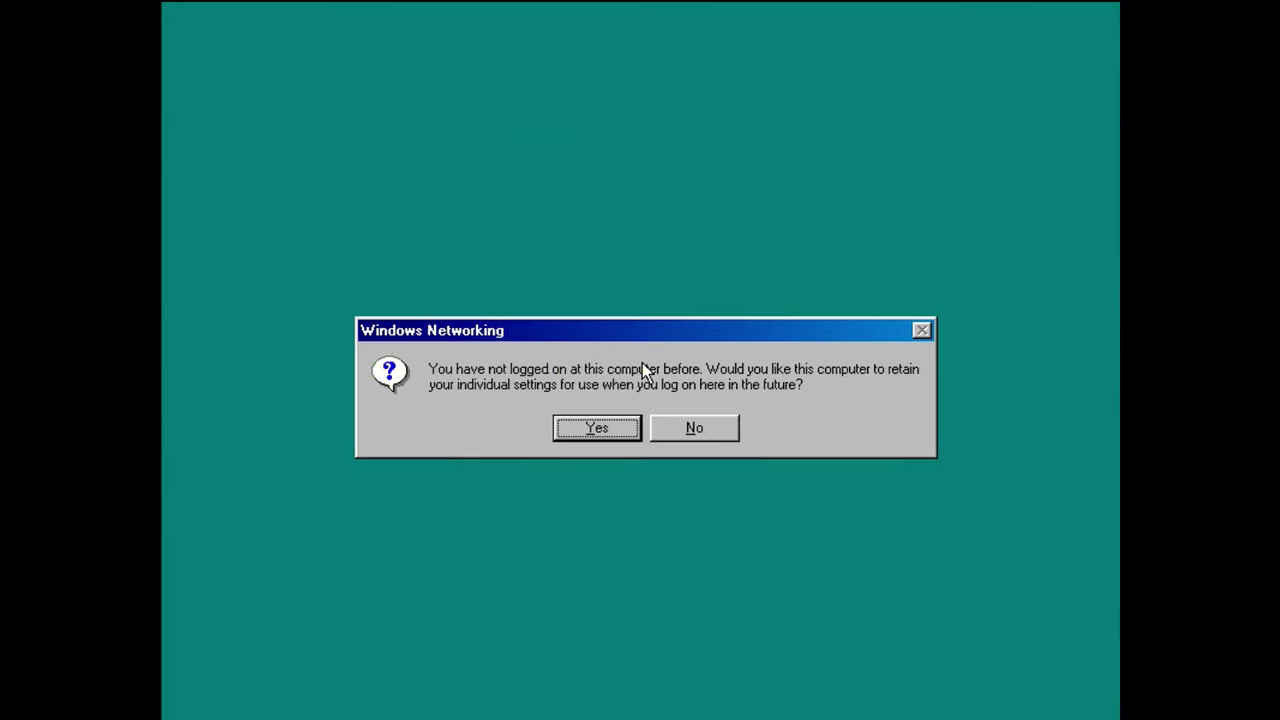
{"action": "left_click", "coordinate": [614, 427]}
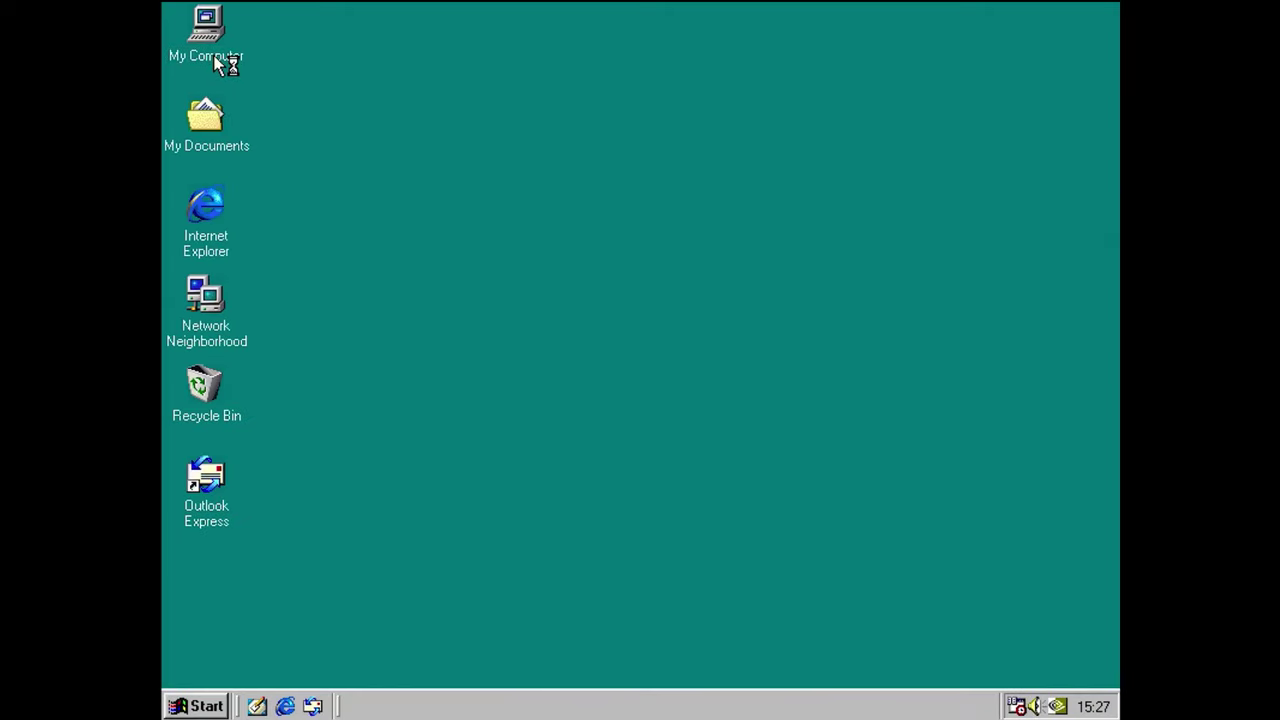
{"action": "double_click", "coordinate": [216, 62]}
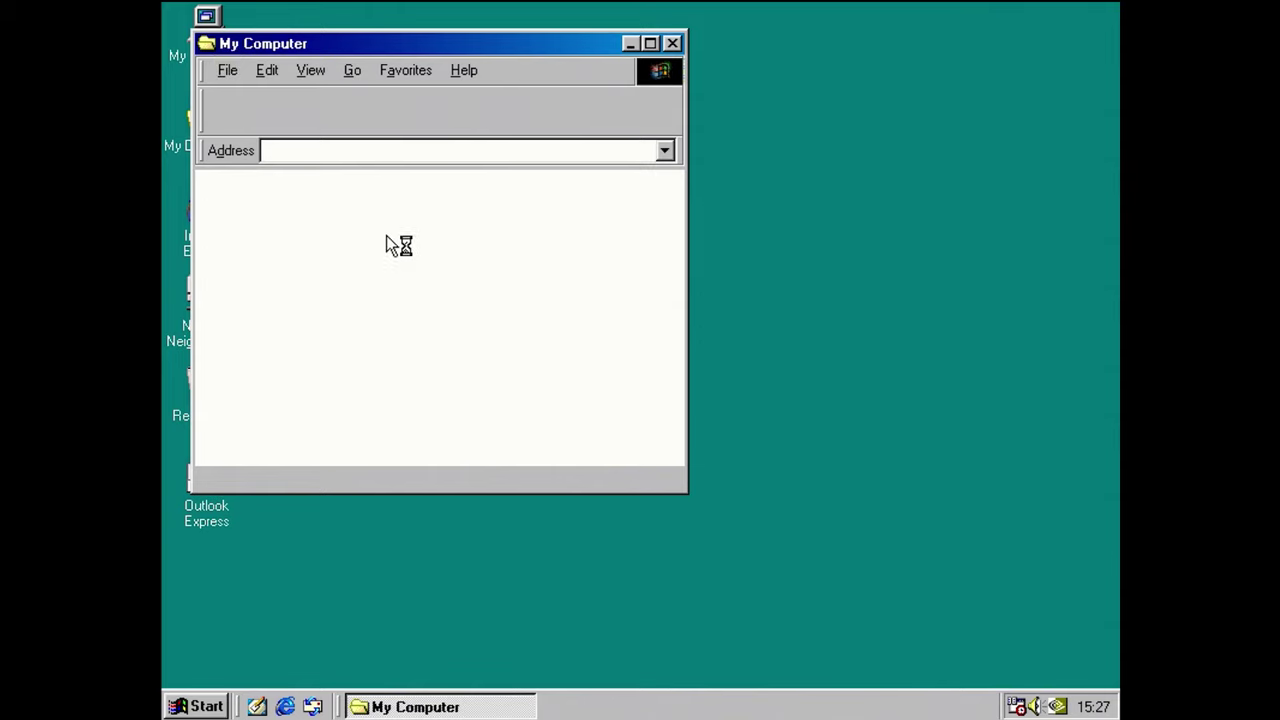
{"action": "left_click", "coordinate": [196, 706]}
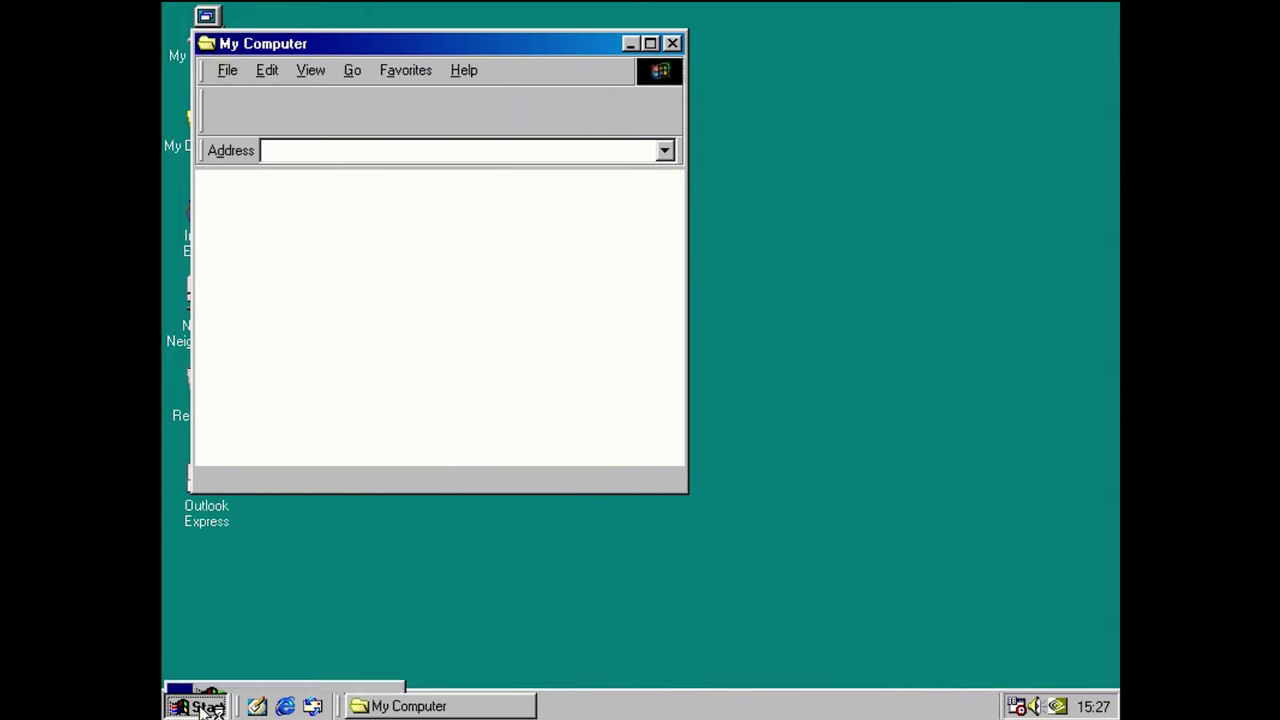
{"action": "double_click", "coordinate": [477, 290]}
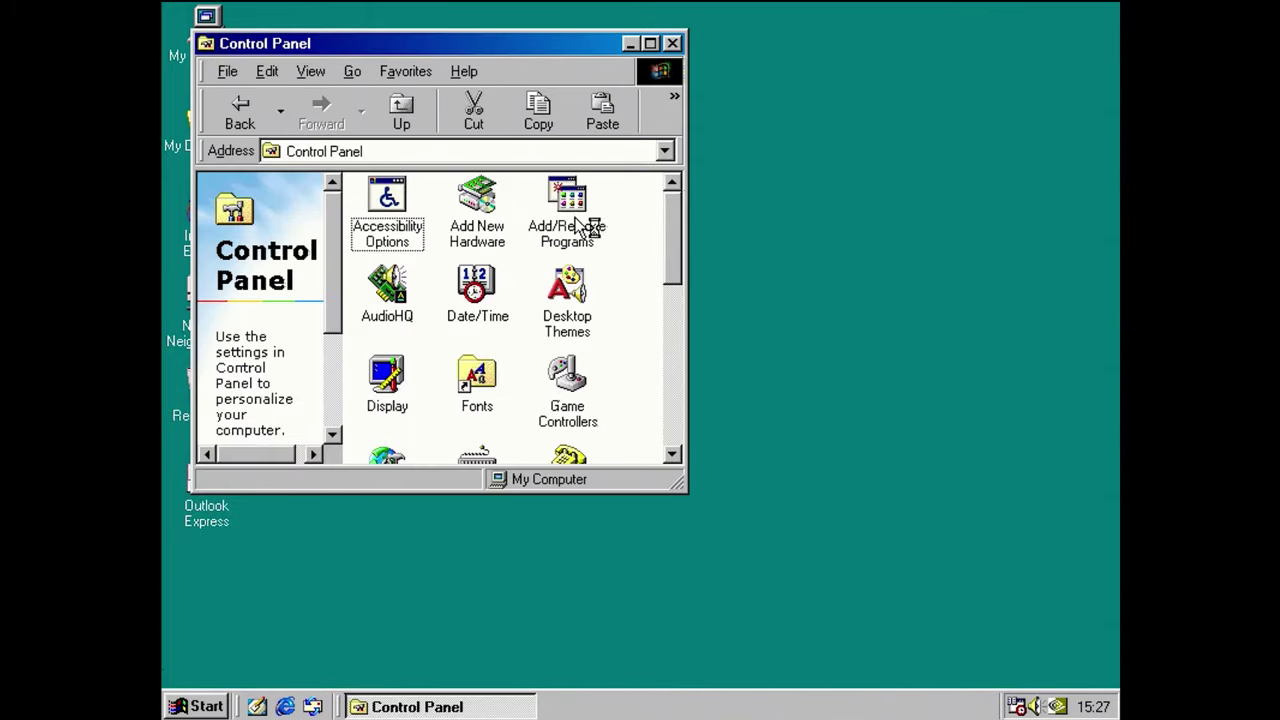
In Windows Setup's Have Disk, browse to the tools folder on CD drive D:
{"action": "double_click", "coordinate": [571, 232]}
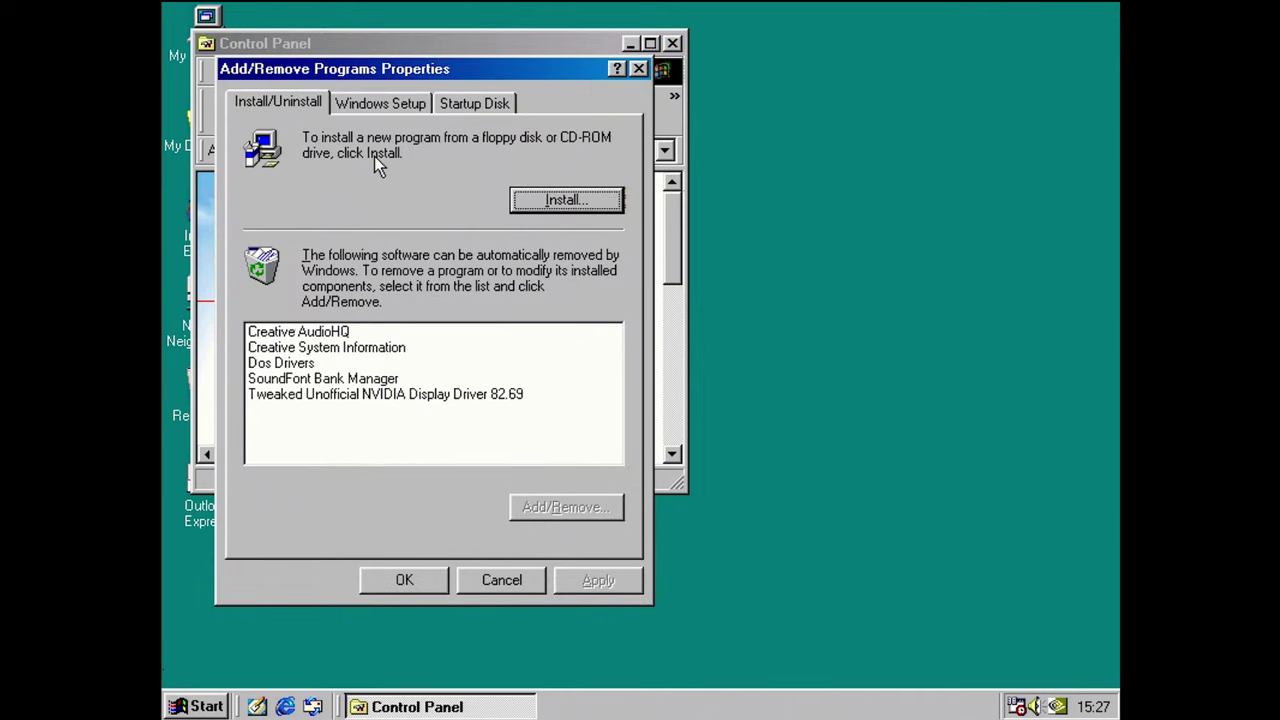
{"action": "left_click", "coordinate": [409, 106]}
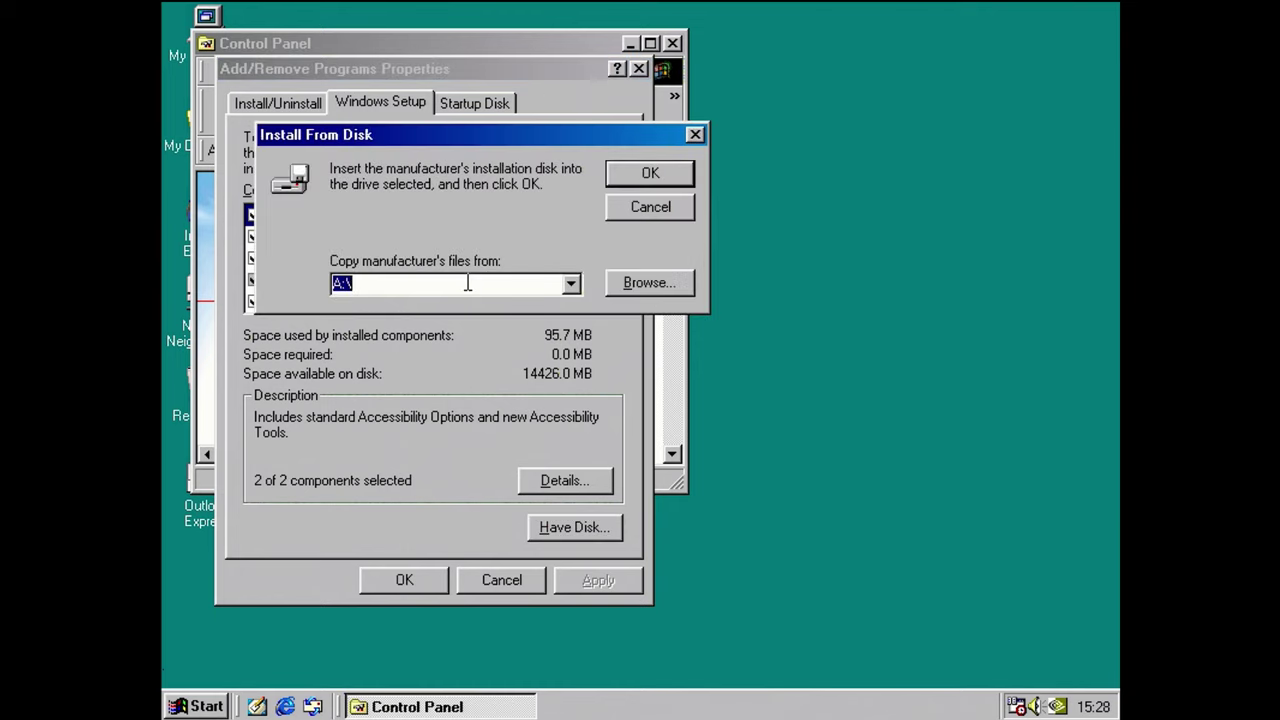
{"action": "left_click", "coordinate": [612, 286]}
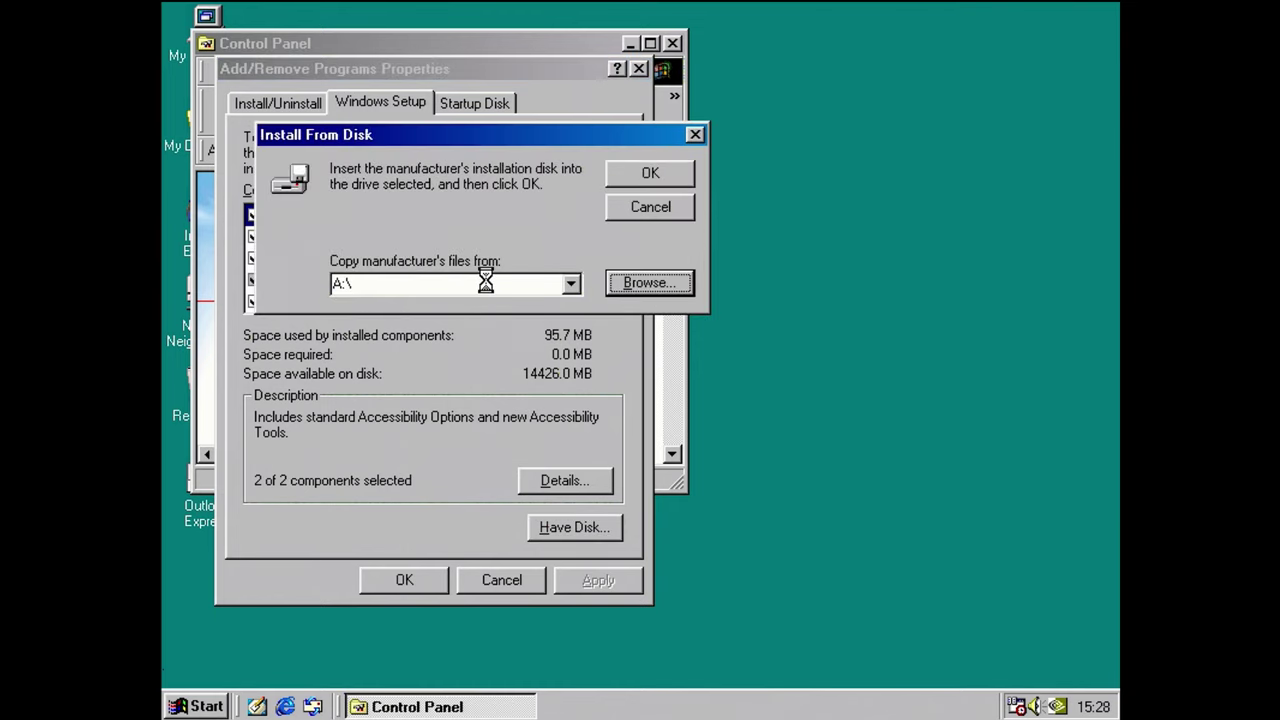
{"action": "left_click", "coordinate": [606, 455]}
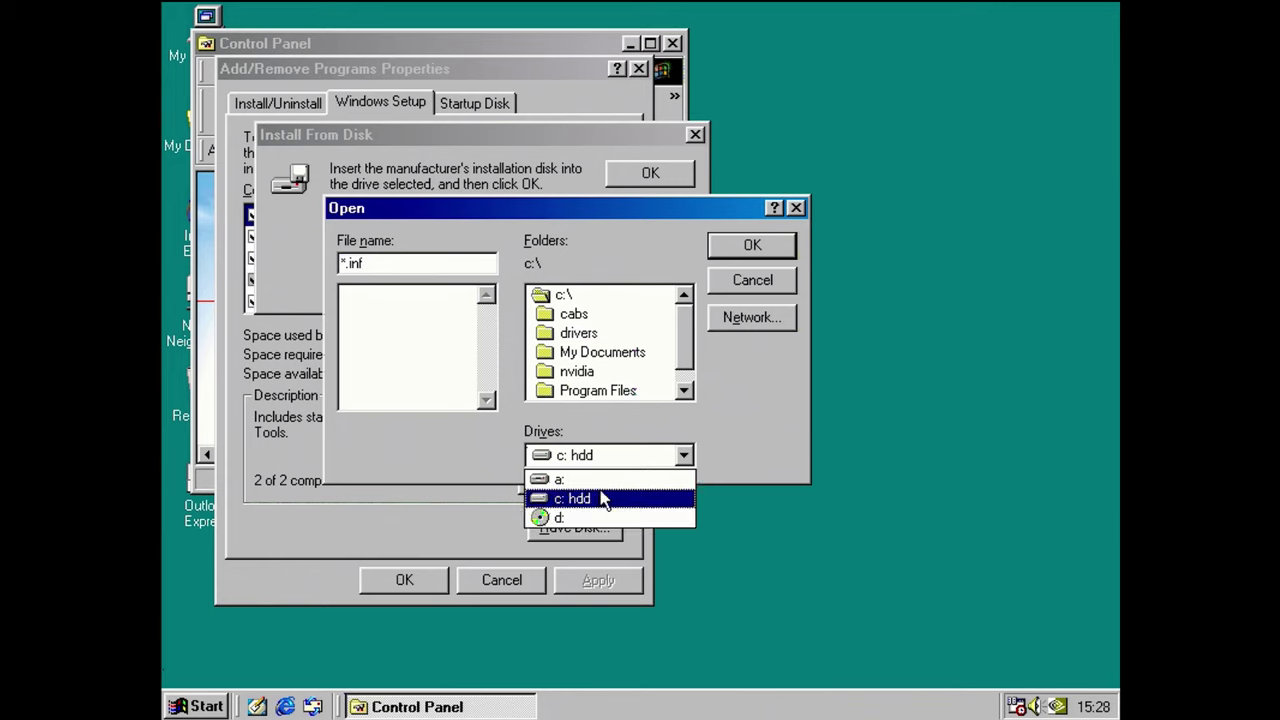
{"action": "left_click", "coordinate": [593, 510]}
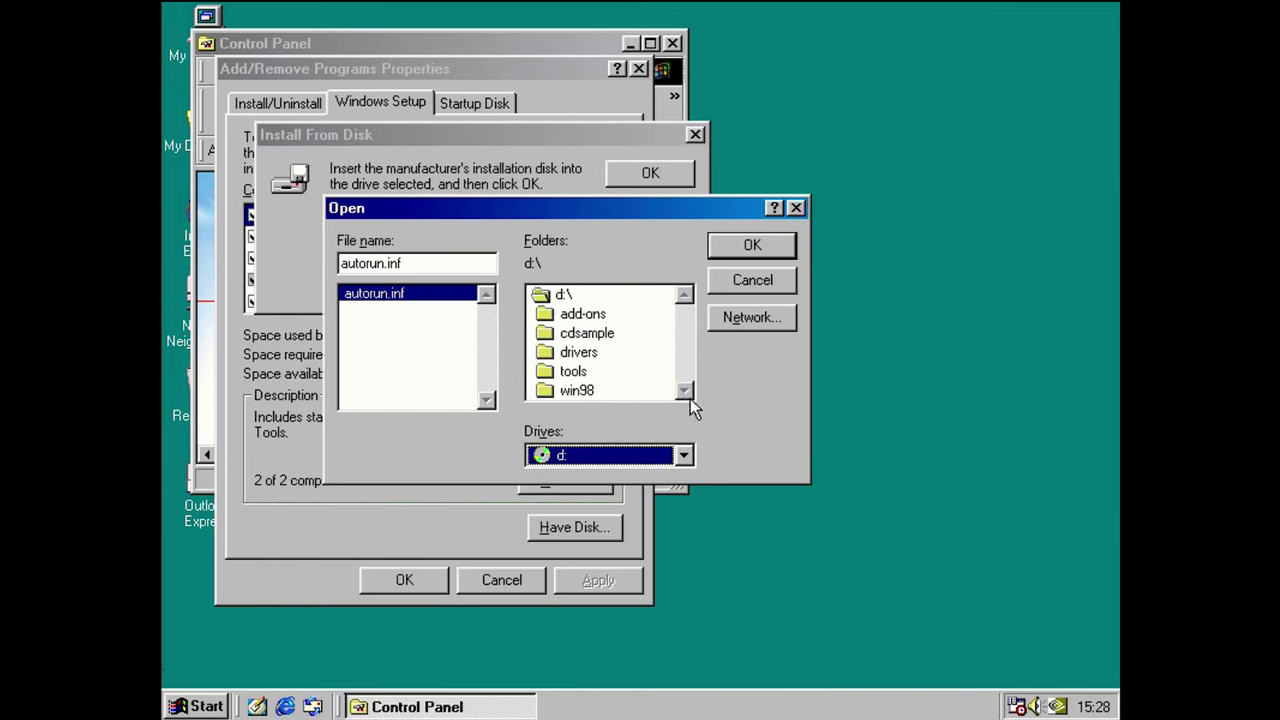
{"action": "left_click", "coordinate": [574, 378]}
{"action": "double_click", "coordinate": [576, 383]}
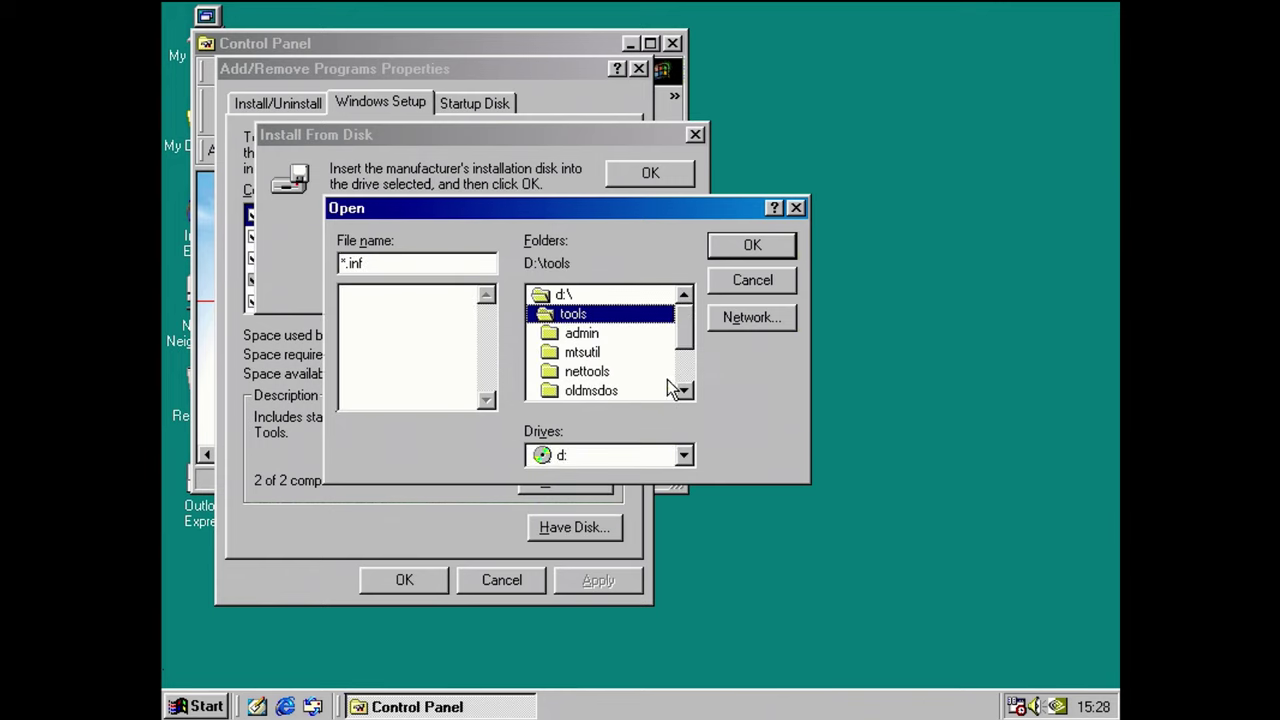
Select D:\tools\reskit\netadmin\poledit\poledit.inf as the setup source
{"action": "left_click_drag", "start_coordinate": [680, 329], "coordinate": [680, 336]}
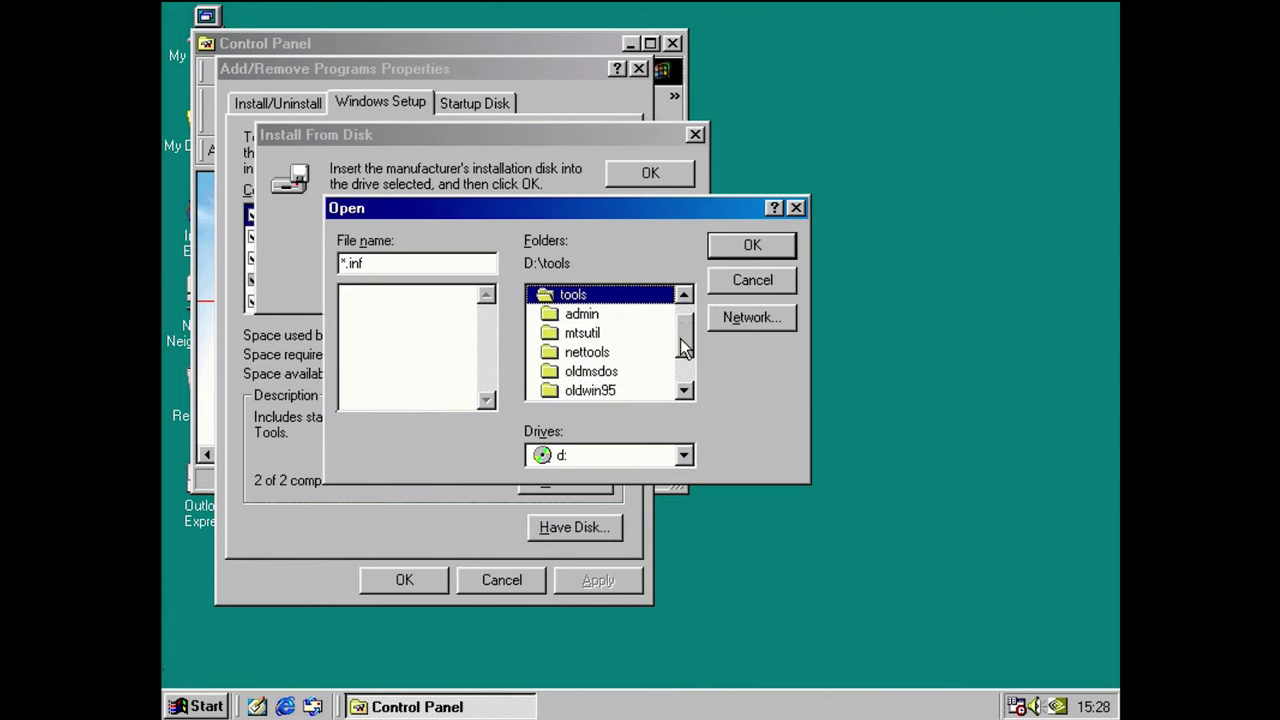
{"action": "double_click", "coordinate": [593, 314]}
{"action": "double_click", "coordinate": [606, 316]}
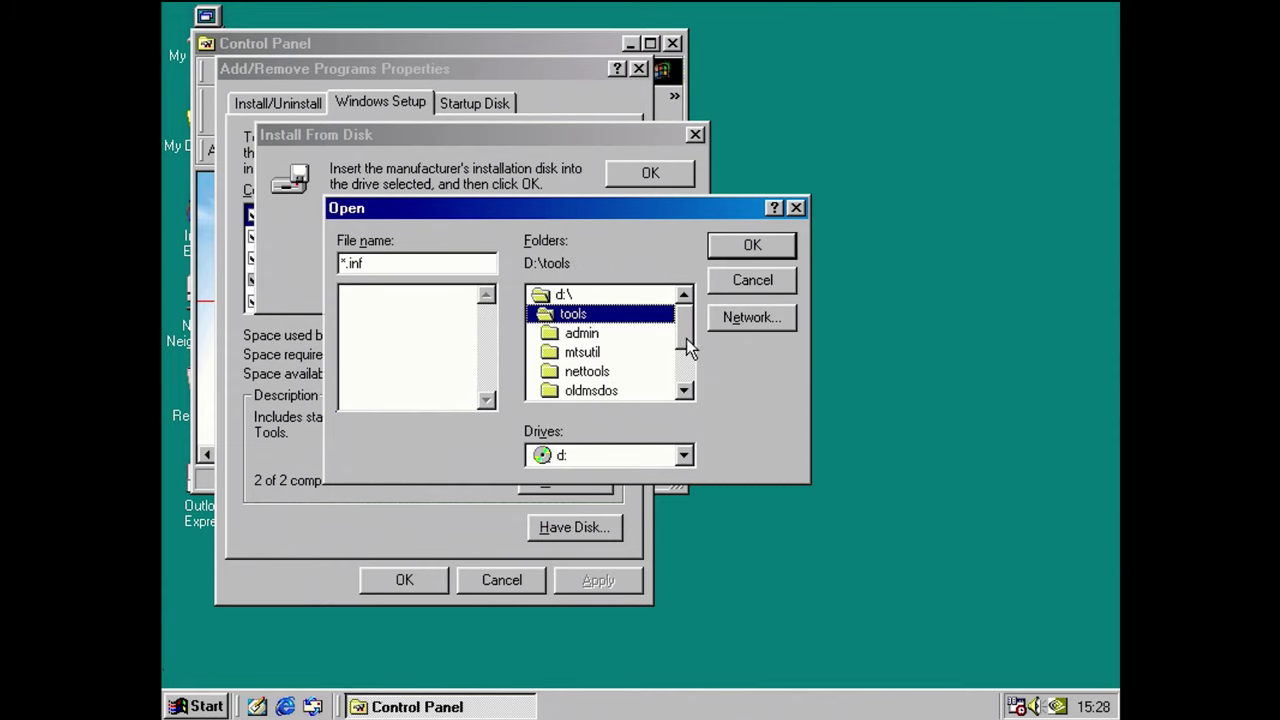
{"action": "left_click_drag", "start_coordinate": [686, 338], "coordinate": [686, 359]}
{"action": "double_click", "coordinate": [592, 372]}
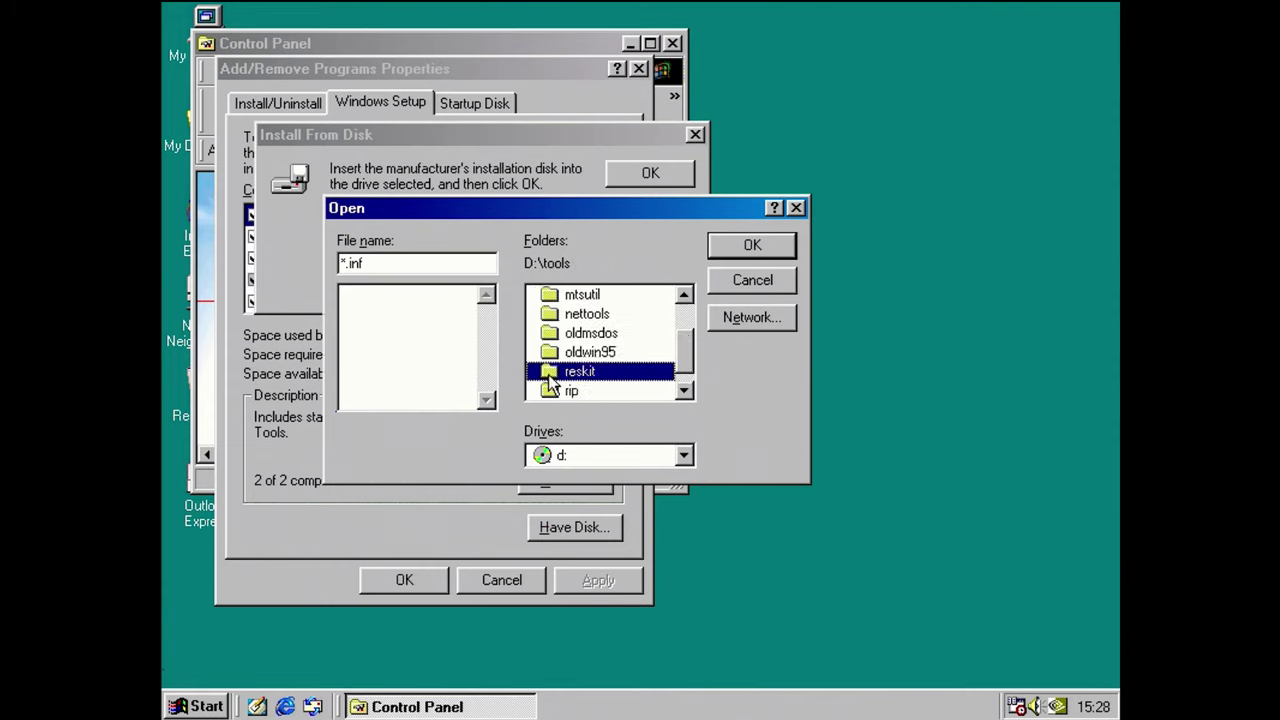
{"action": "left_click", "coordinate": [674, 336]}
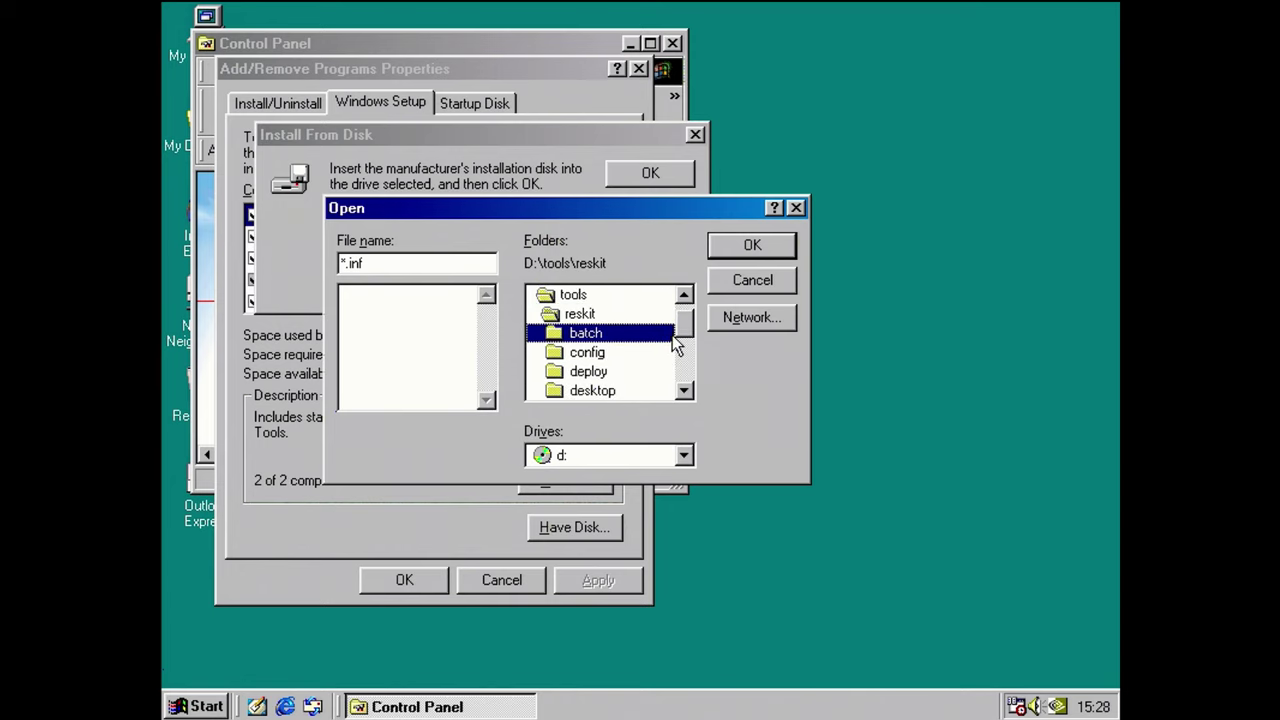
{"action": "left_click_drag", "start_coordinate": [680, 333], "coordinate": [630, 371]}
{"action": "double_click", "coordinate": [608, 371]}
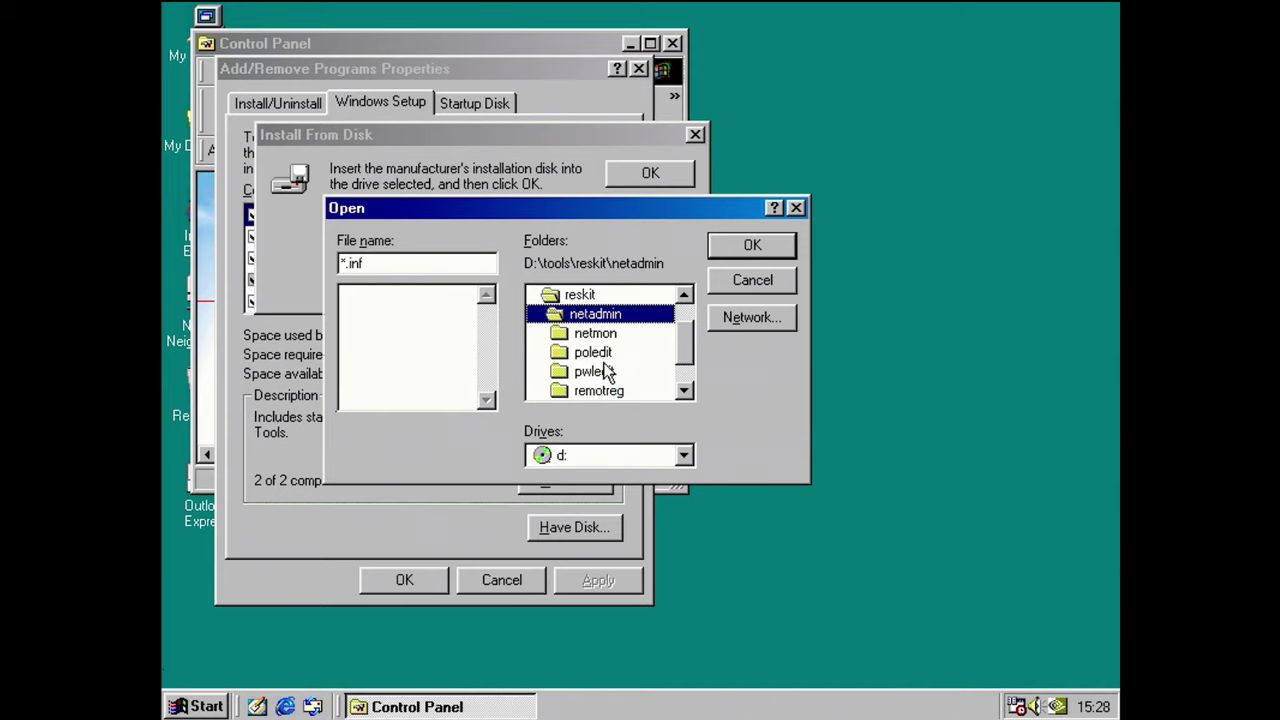
{"action": "double_click", "coordinate": [604, 354]}
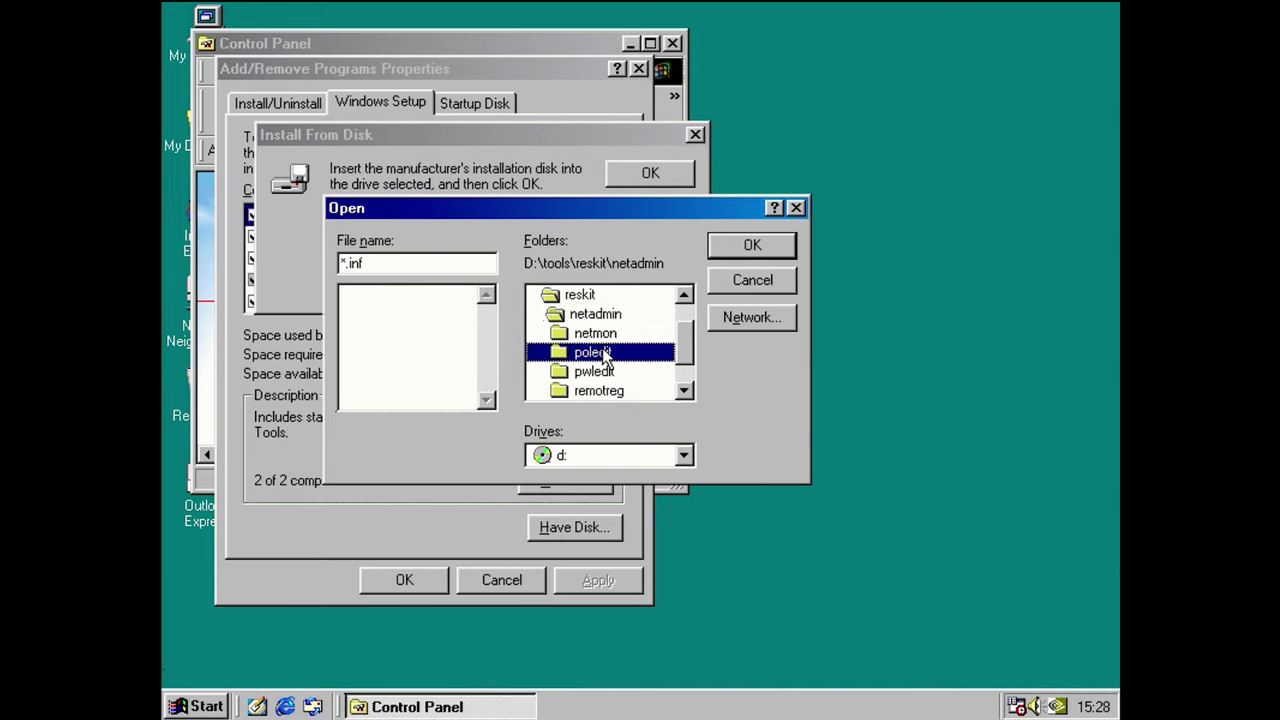
{"action": "left_click", "coordinate": [366, 310]}
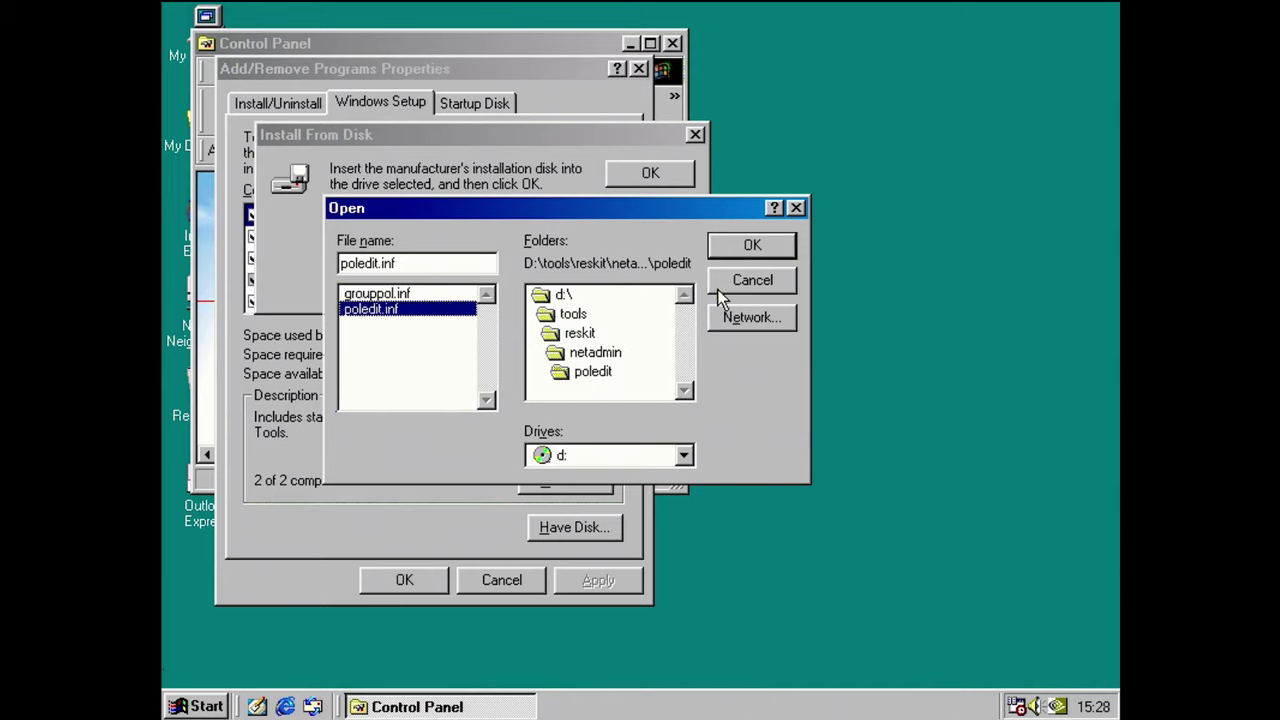
{"action": "left_click", "coordinate": [752, 246]}
{"action": "left_click", "coordinate": [678, 179]}
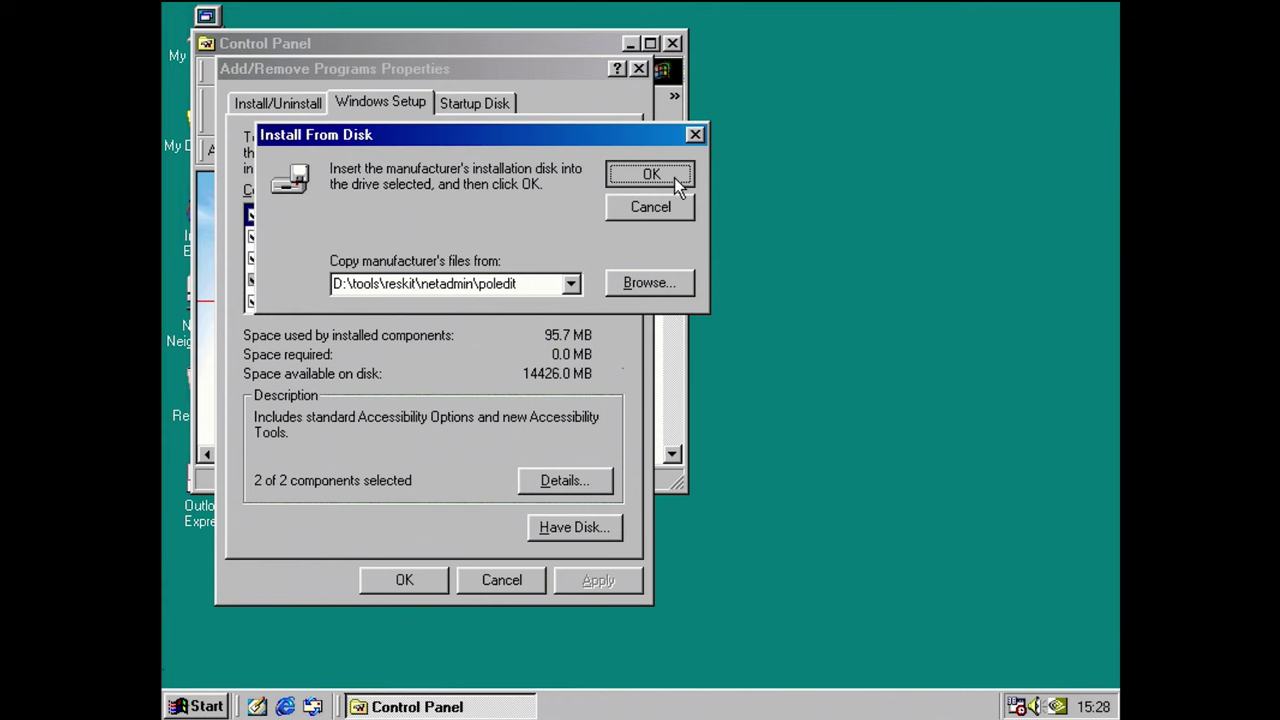
Install Group Policies and System Policy Editor, then close Add/Remove Programs and Control Panel
{"action": "left_click", "coordinate": [462, 258]}
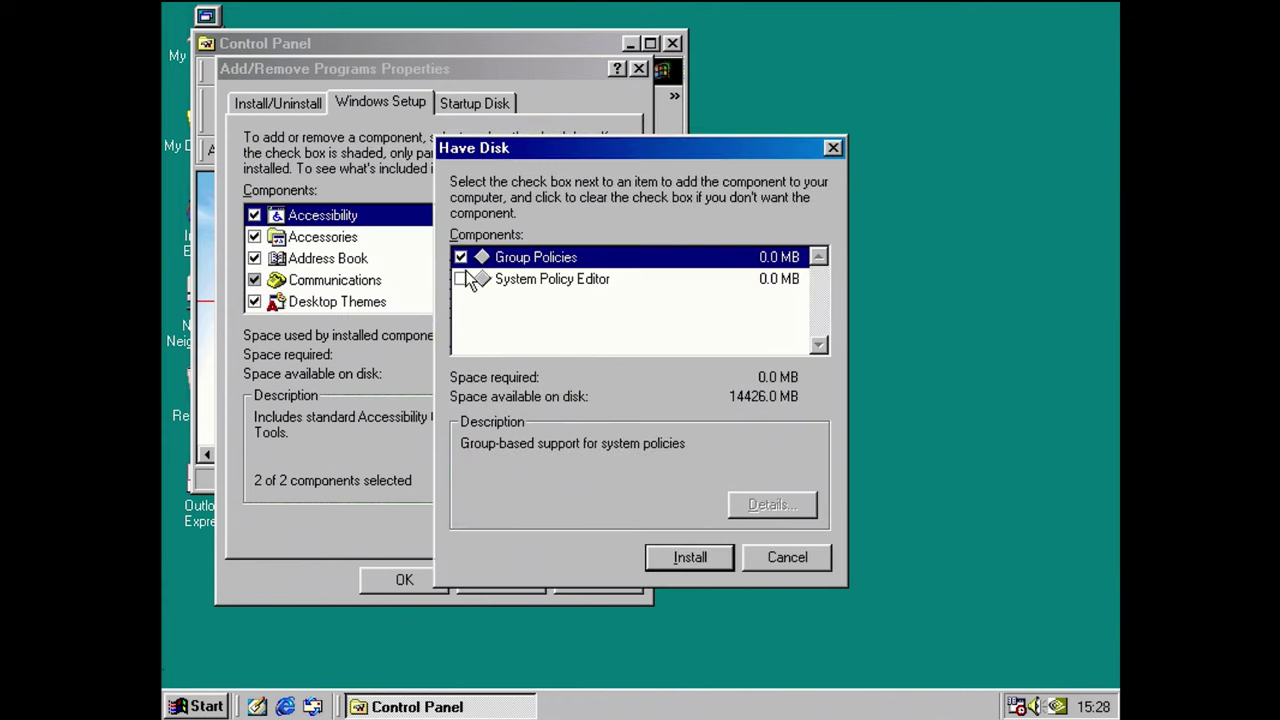
{"action": "left_click", "coordinate": [463, 279]}
{"action": "left_click", "coordinate": [686, 565]}
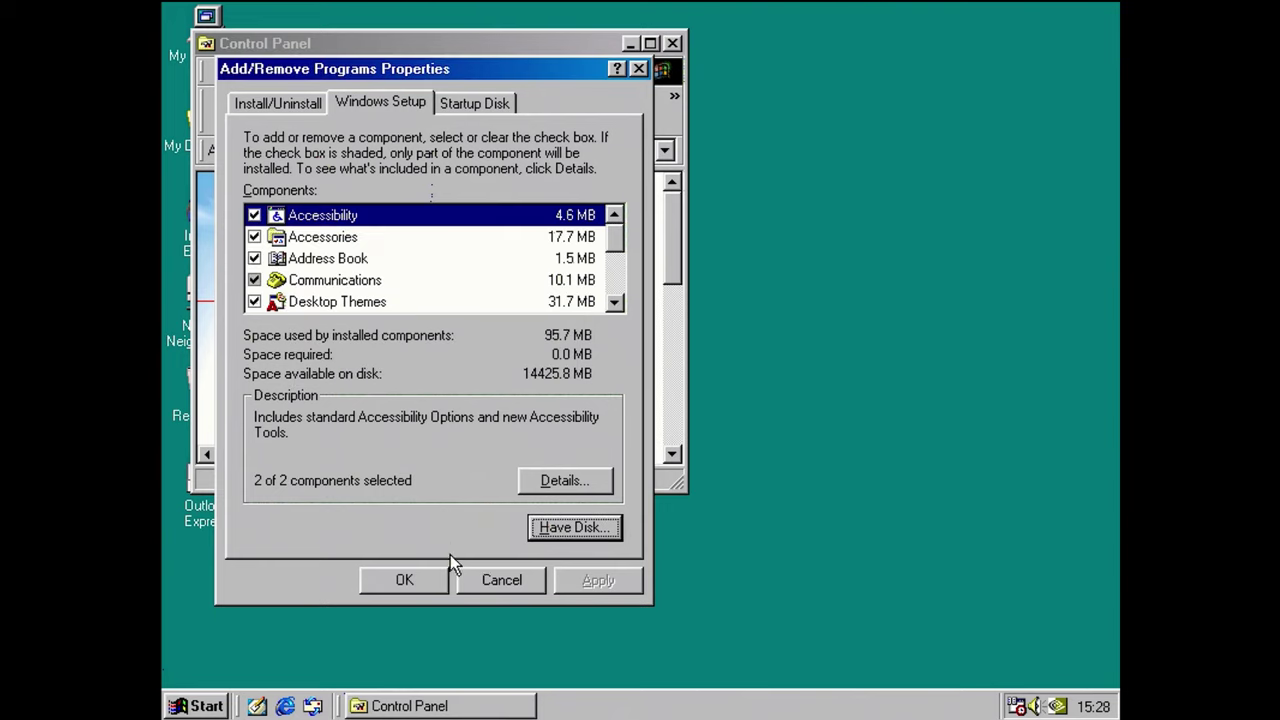
{"action": "left_click", "coordinate": [405, 579]}
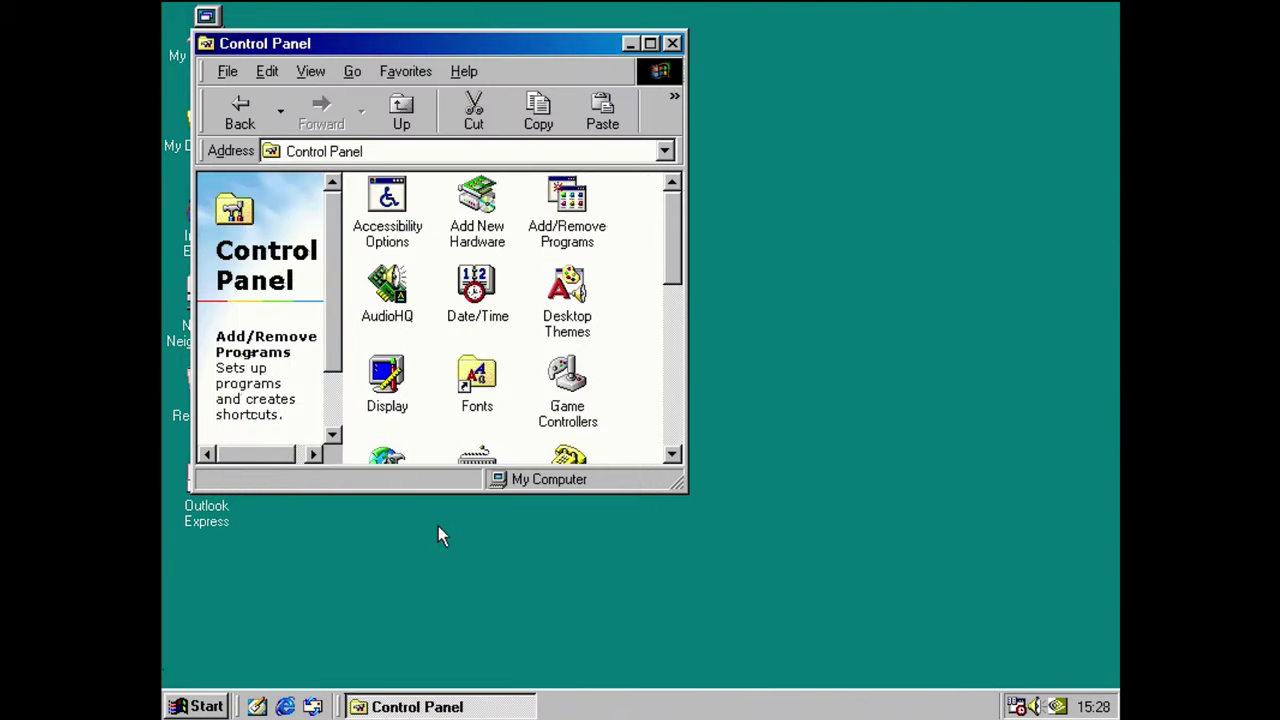
{"action": "left_click", "coordinate": [671, 44]}
{"action": "key", "text": "super"}
Send a System Policy Editor shortcut from System Tools to the desktop
{"action": "mouse_move", "coordinate": [363, 345]}
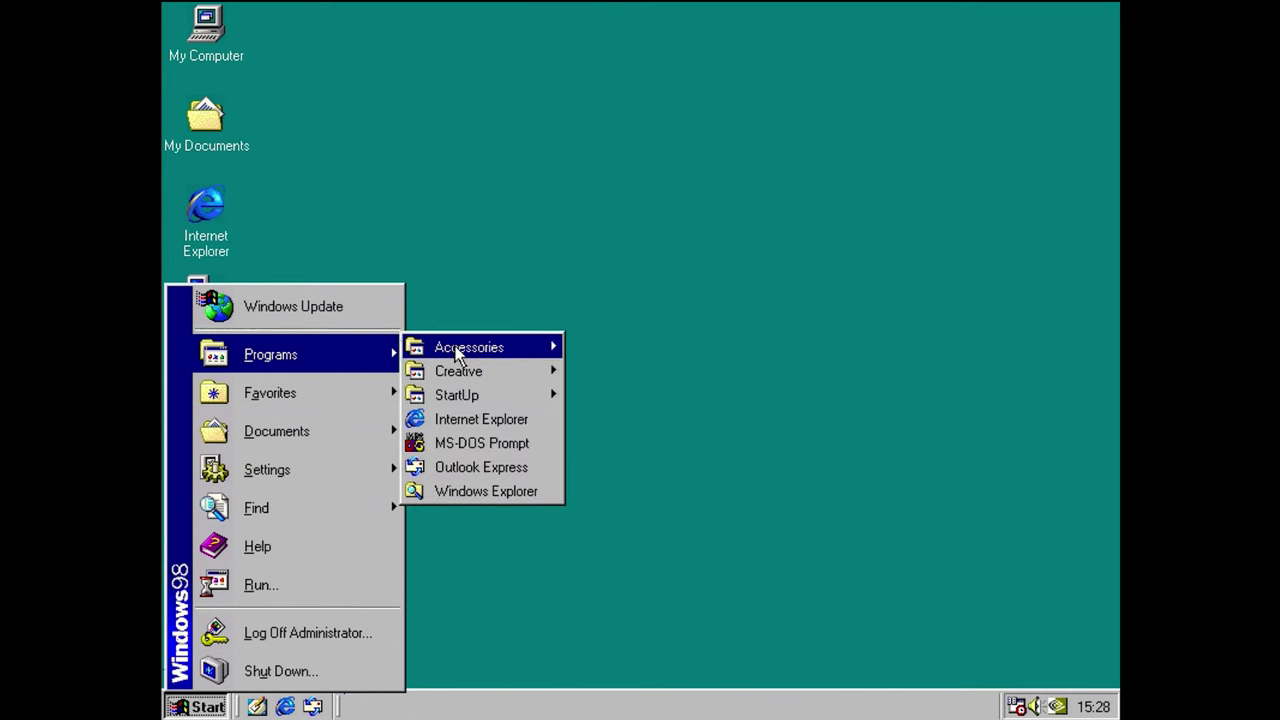
{"action": "mouse_move", "coordinate": [458, 352]}
{"action": "mouse_move", "coordinate": [645, 472]}
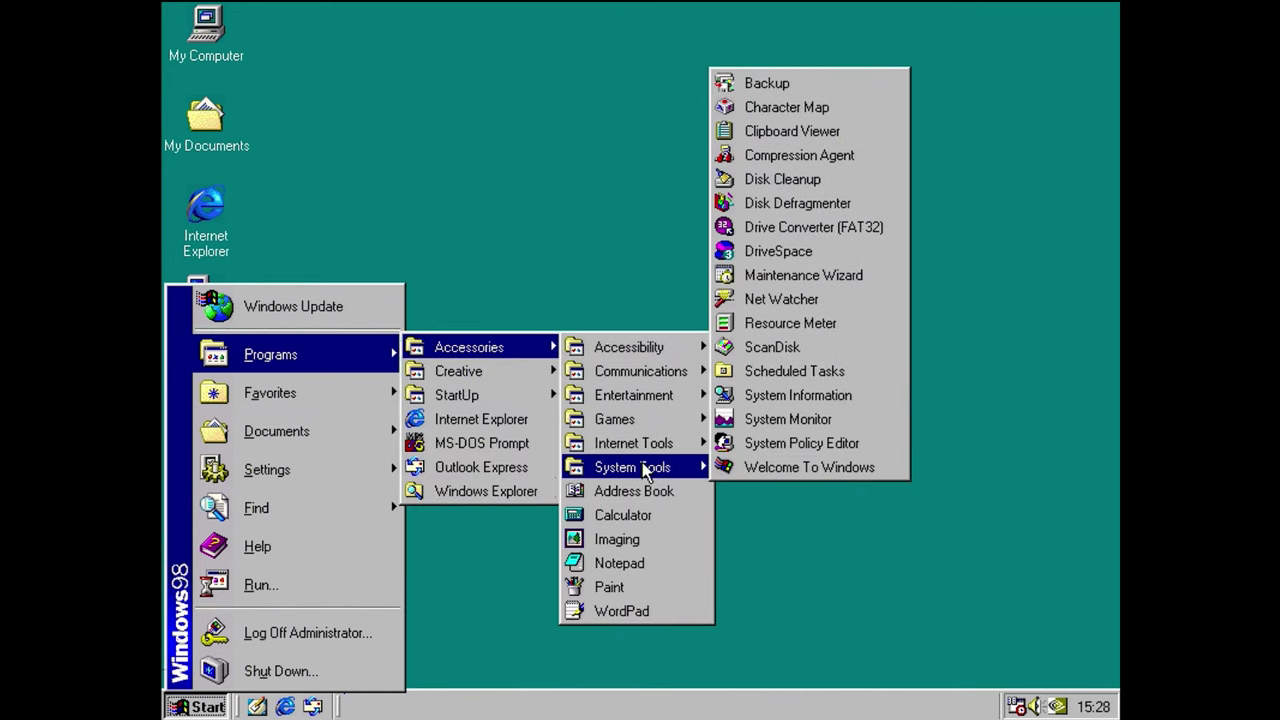
{"action": "right_click", "coordinate": [880, 452]}
{"action": "mouse_move", "coordinate": [950, 505]}
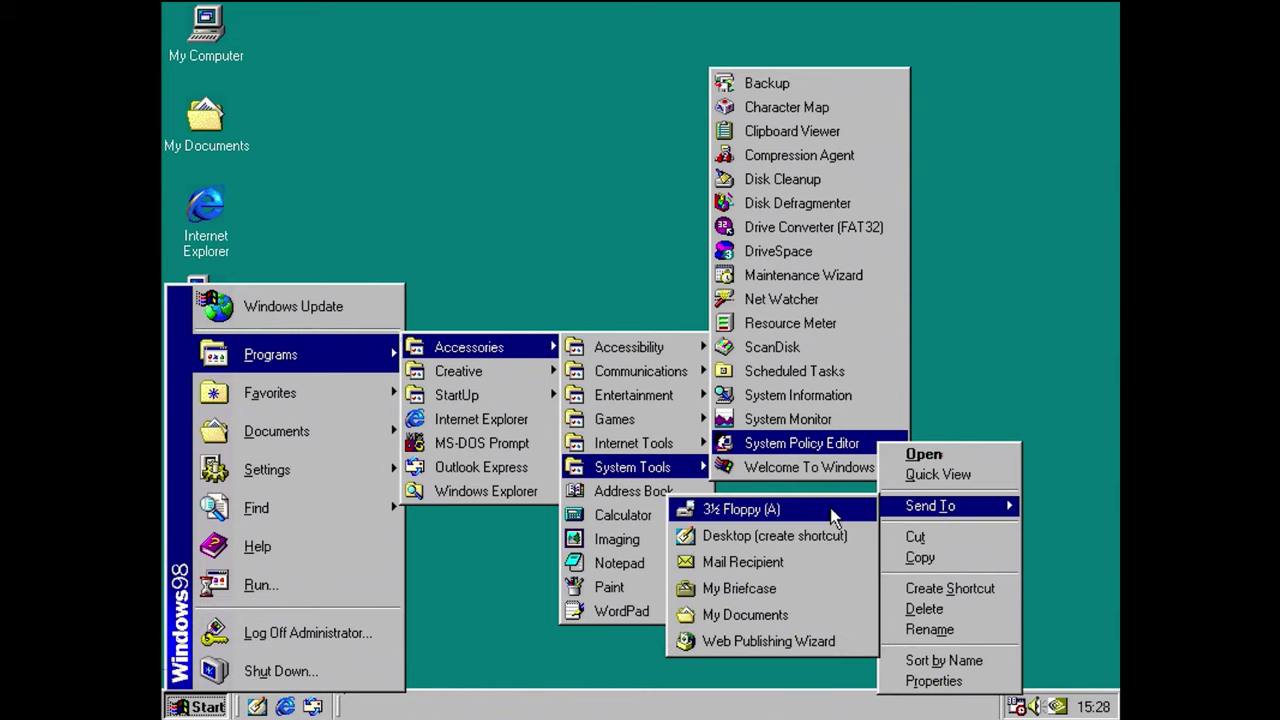
{"action": "left_click", "coordinate": [828, 535]}
{"action": "left_click", "coordinate": [265, 477]}
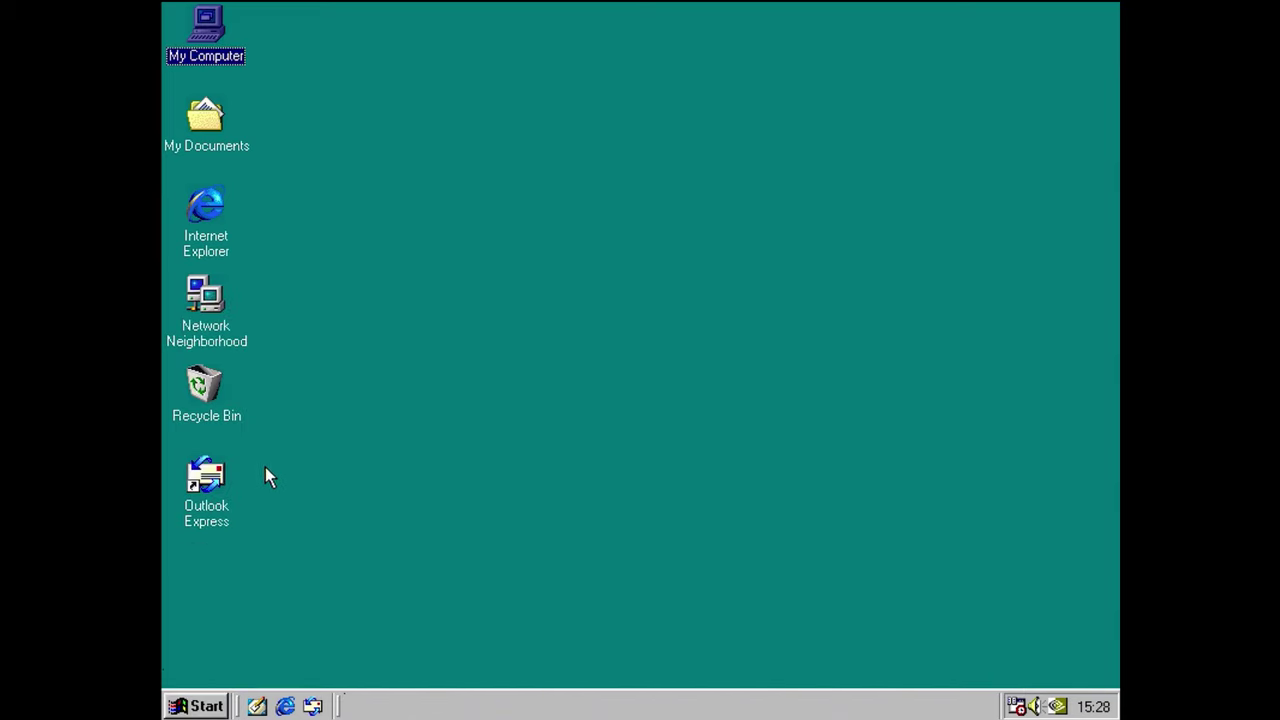
{"action": "left_click", "coordinate": [410, 268]}
Launch System Policy Editor, start a new policy and add the DOMAIN Standard User group
{"action": "double_click", "coordinate": [210, 585]}
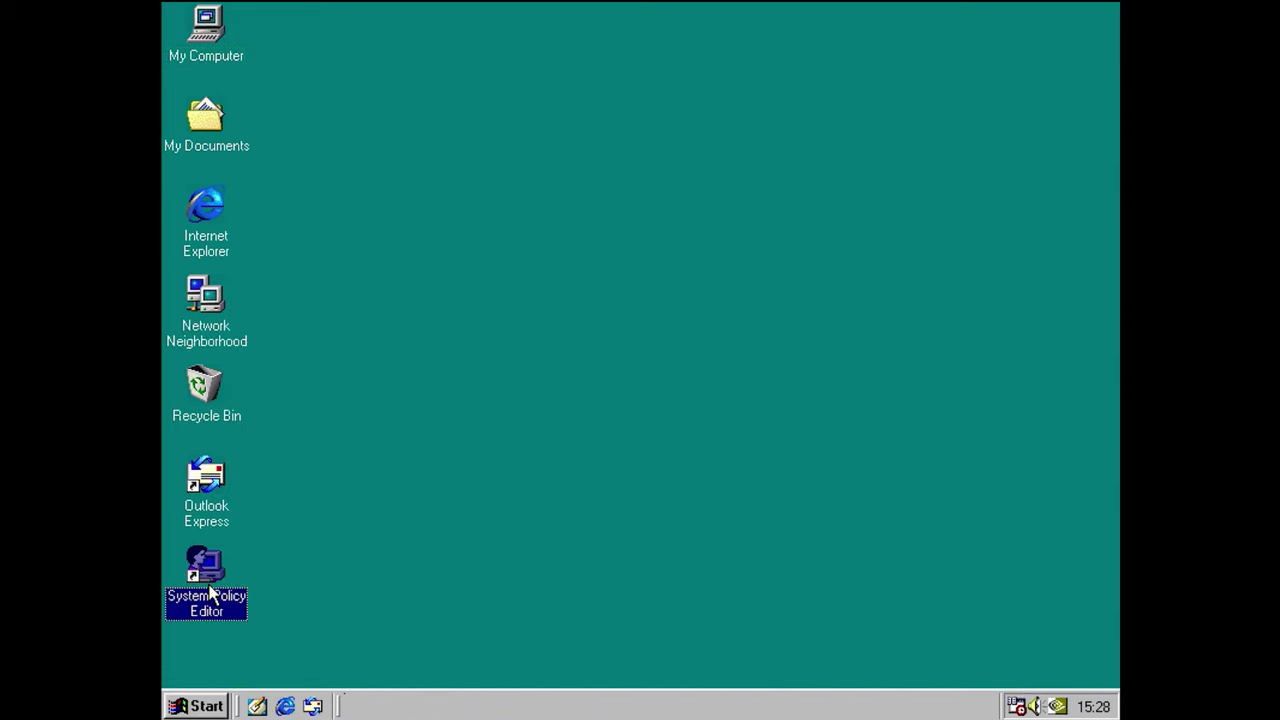
{"action": "left_click", "coordinate": [258, 150]}
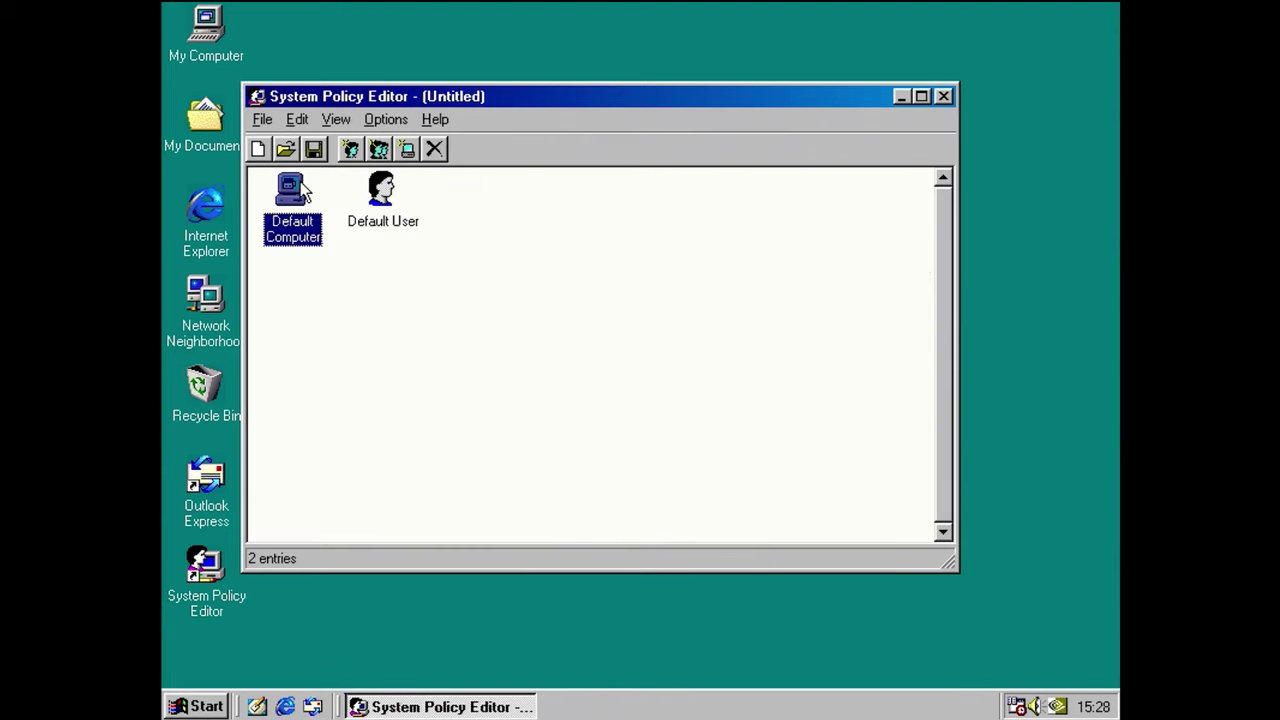
{"action": "left_click", "coordinate": [371, 286]}
{"action": "left_click", "coordinate": [374, 149]}
{"action": "left_click", "coordinate": [364, 331]}
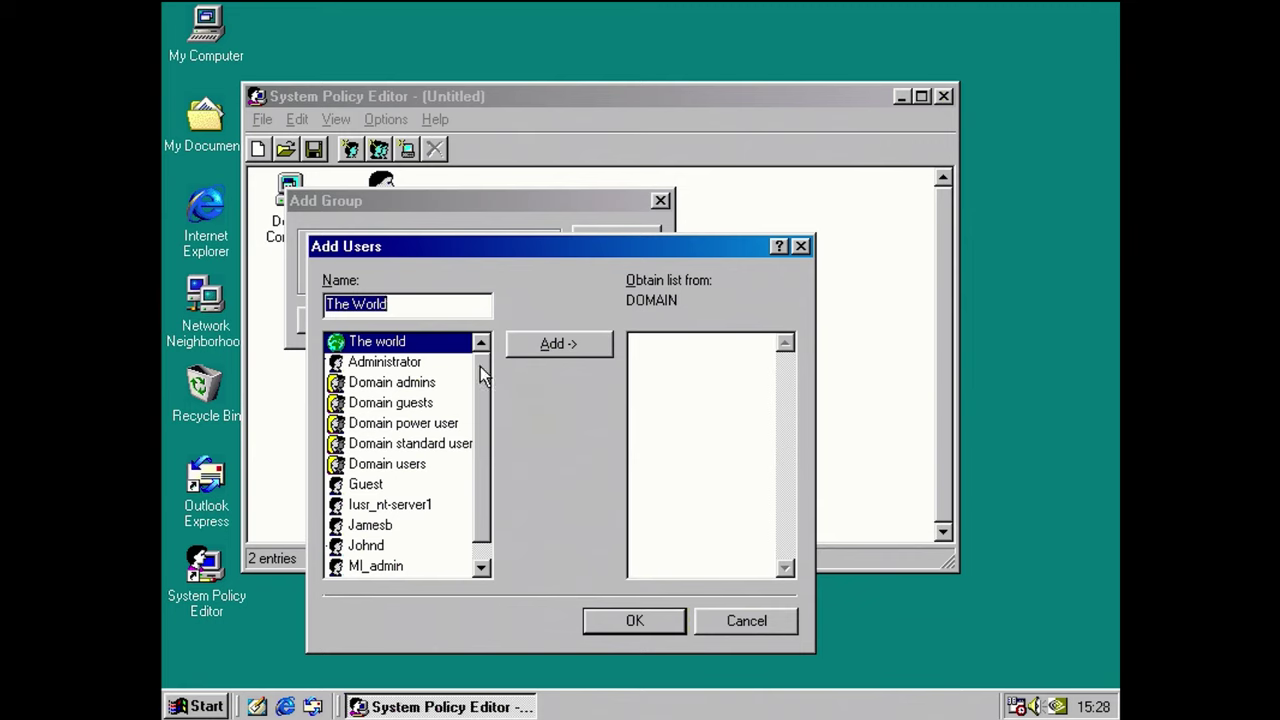
{"action": "left_click", "coordinate": [422, 446]}
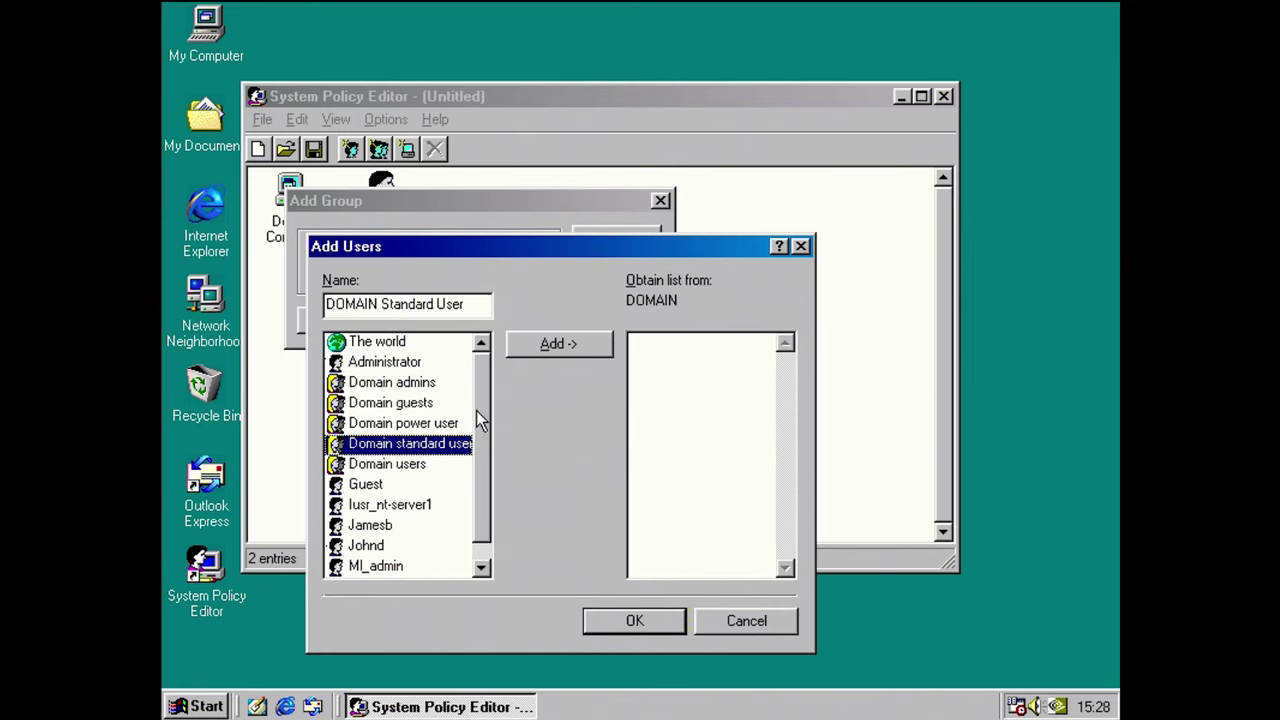
{"action": "left_click", "coordinate": [545, 346]}
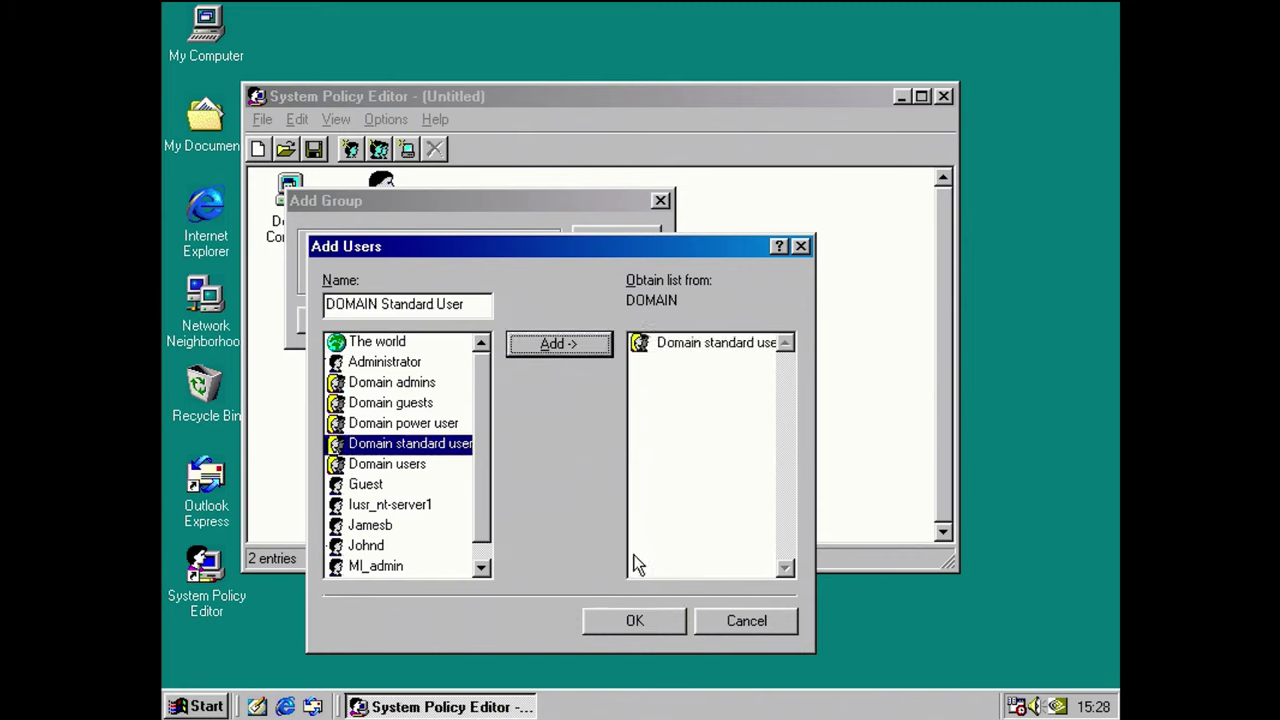
{"action": "left_click", "coordinate": [620, 622]}
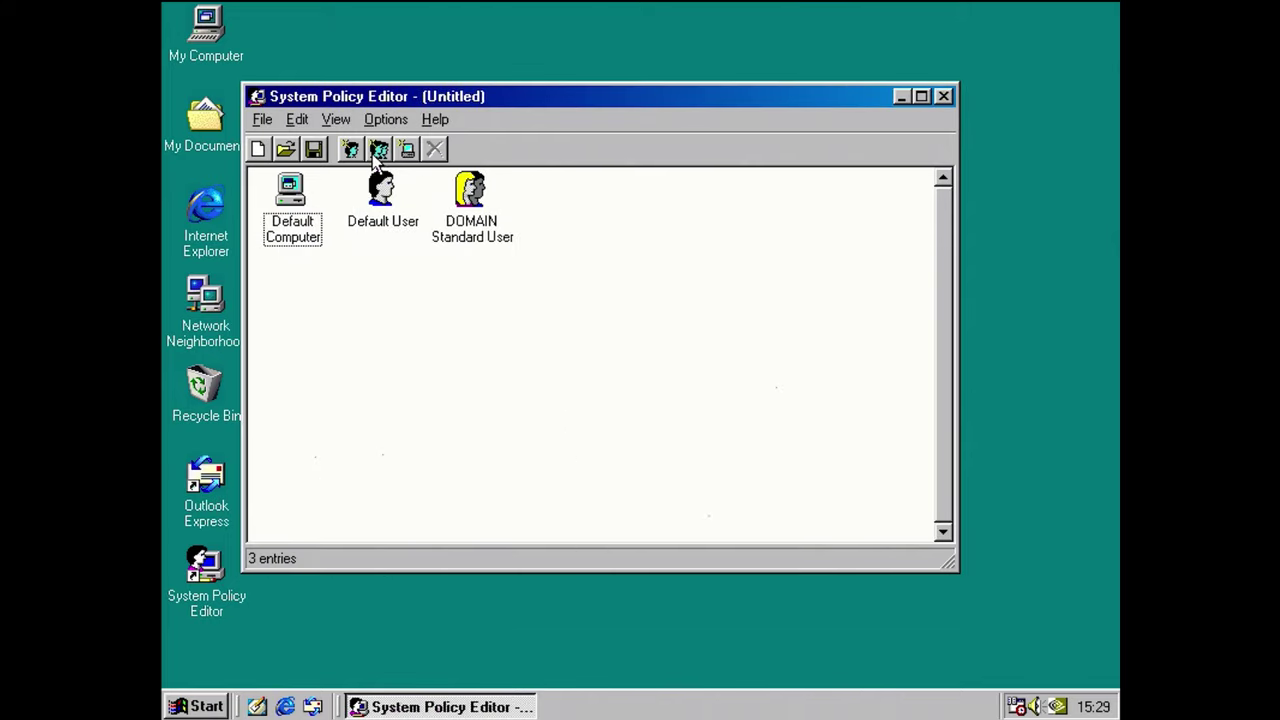
Add the DOMAIN Power User group to the policy
{"action": "left_click", "coordinate": [379, 150]}
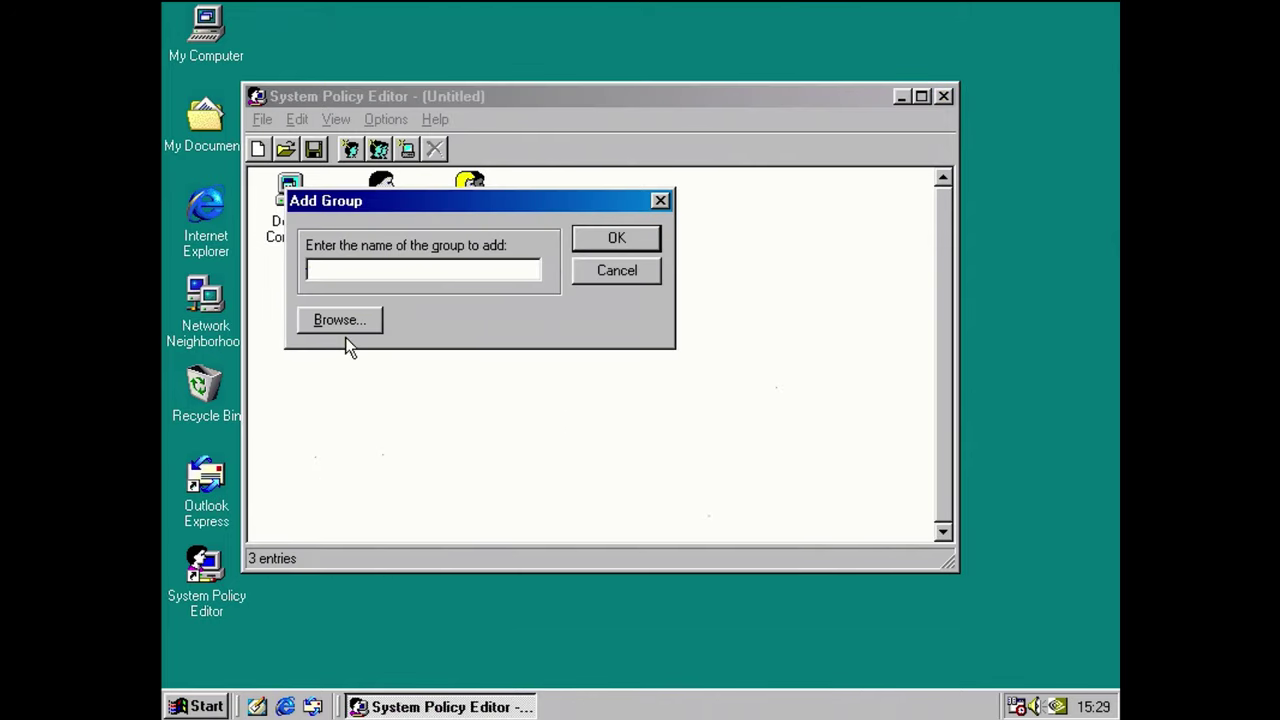
{"action": "left_click", "coordinate": [345, 330]}
{"action": "left_click", "coordinate": [434, 430]}
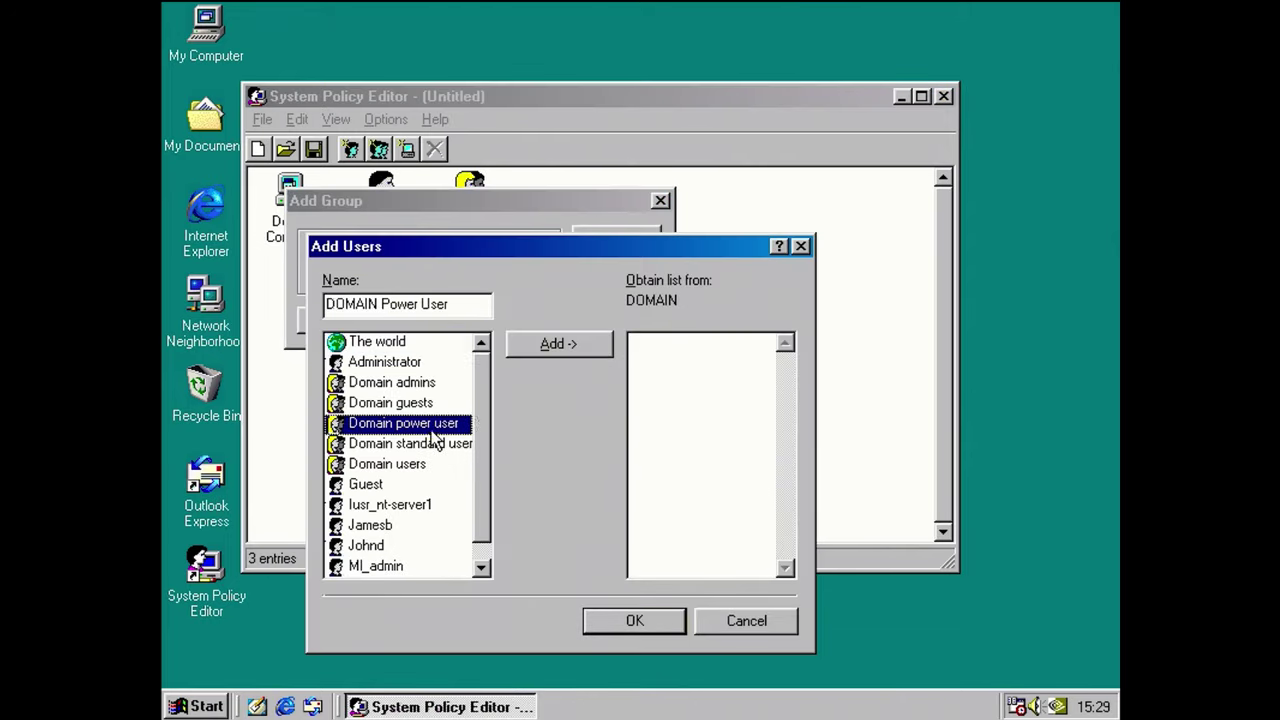
{"action": "left_click", "coordinate": [533, 347]}
{"action": "left_click", "coordinate": [617, 624]}
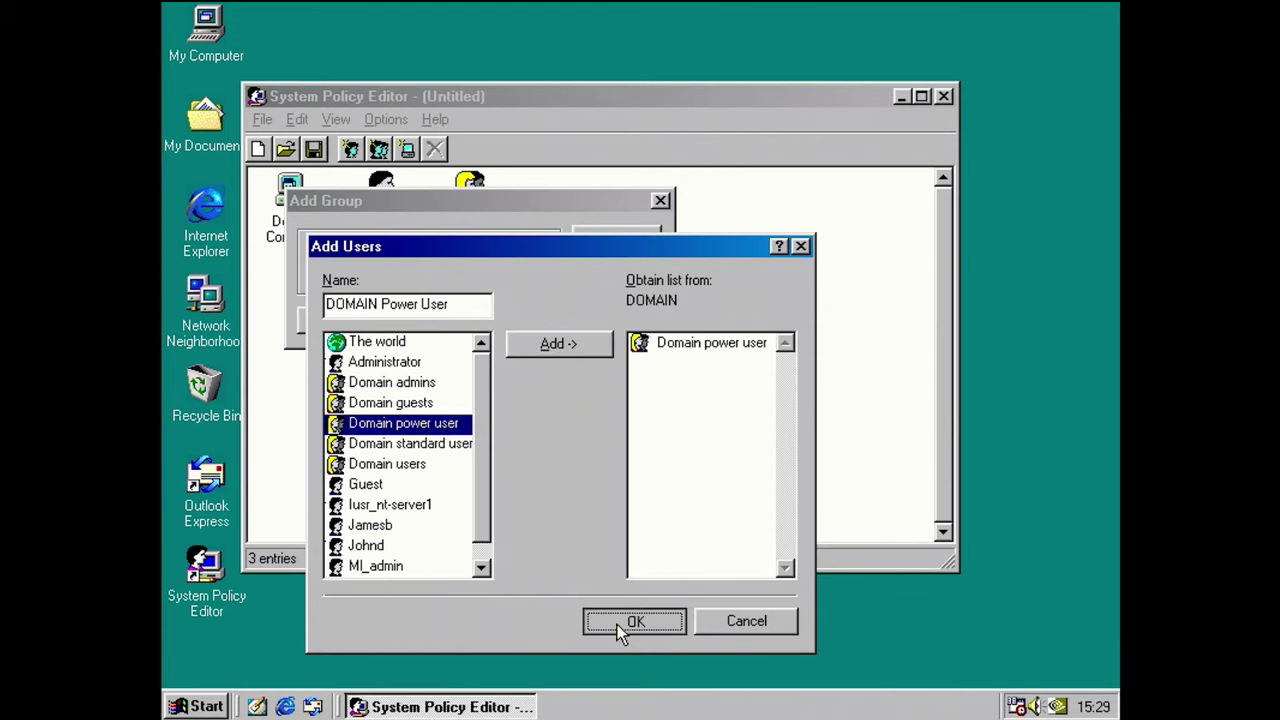
{"action": "double_click", "coordinate": [480, 240]}
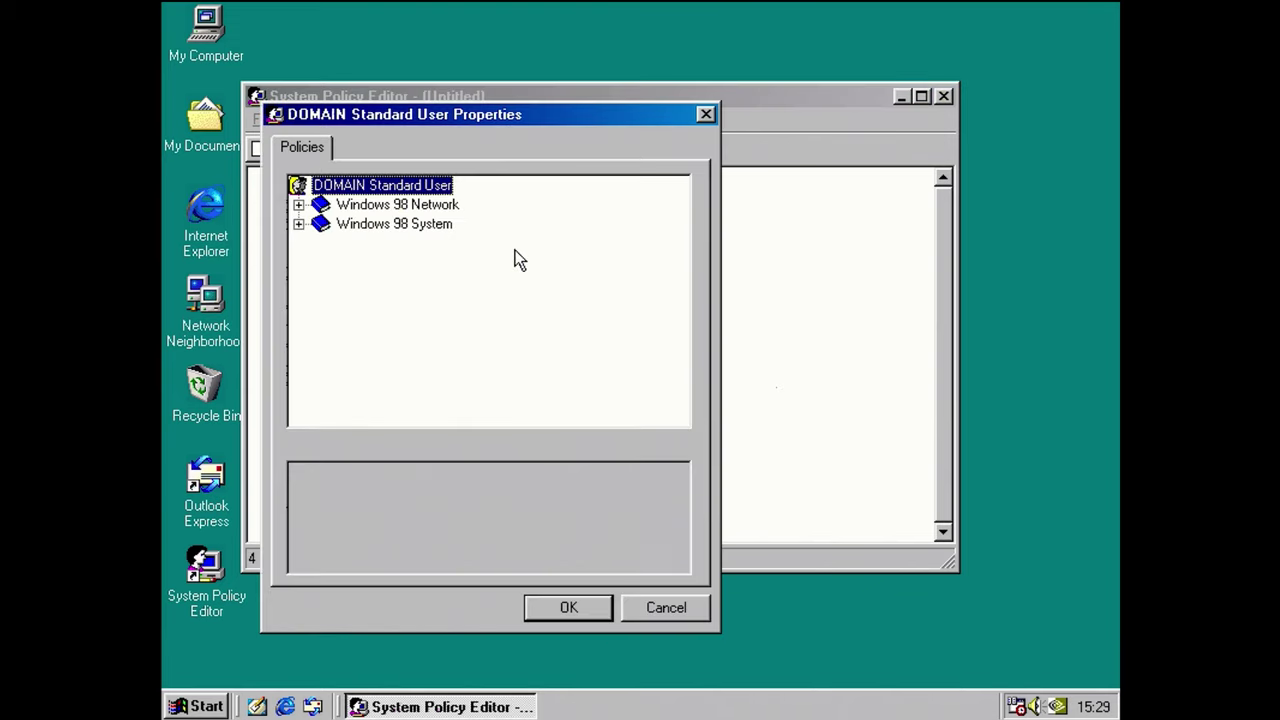
Set DOMAIN Standard User's Custom Programs Folder to \\nt-server1\shared$\9xapps
{"action": "left_click", "coordinate": [300, 224]}
{"action": "left_click", "coordinate": [298, 204]}
{"action": "left_click", "coordinate": [321, 262]}
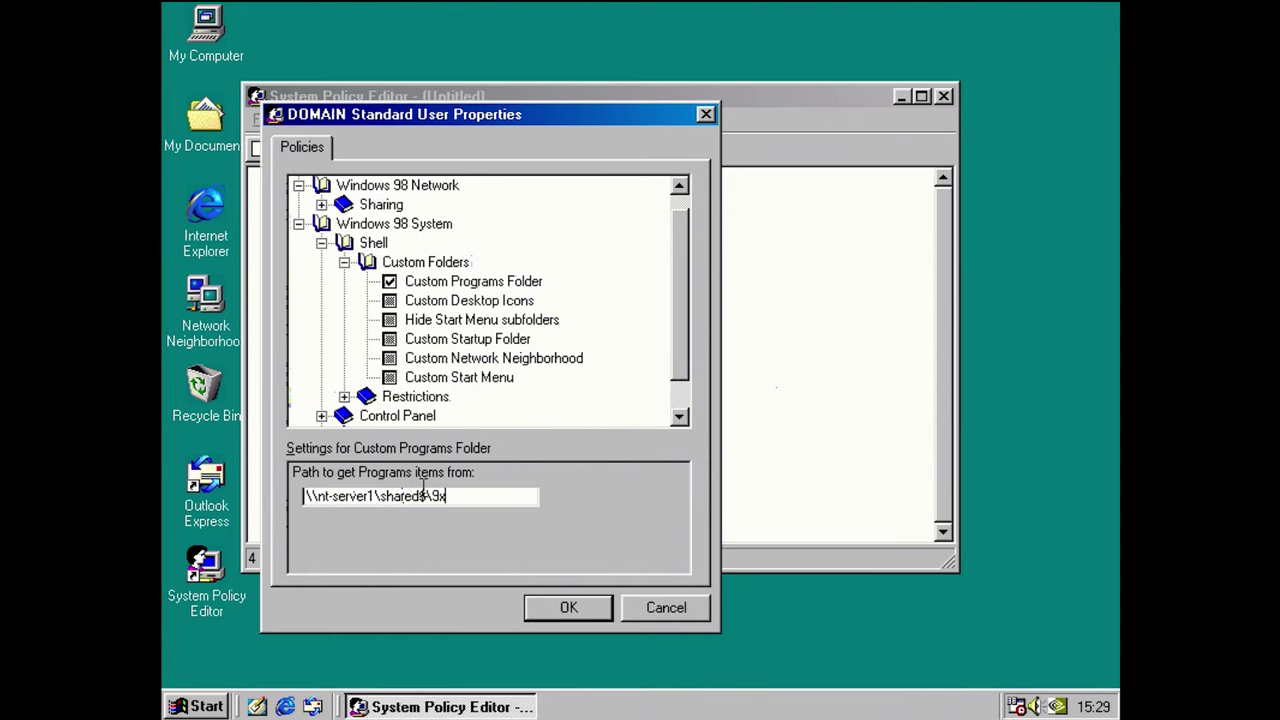
{"action": "left_click_drag", "start_coordinate": [485, 497], "coordinate": [278, 515]}
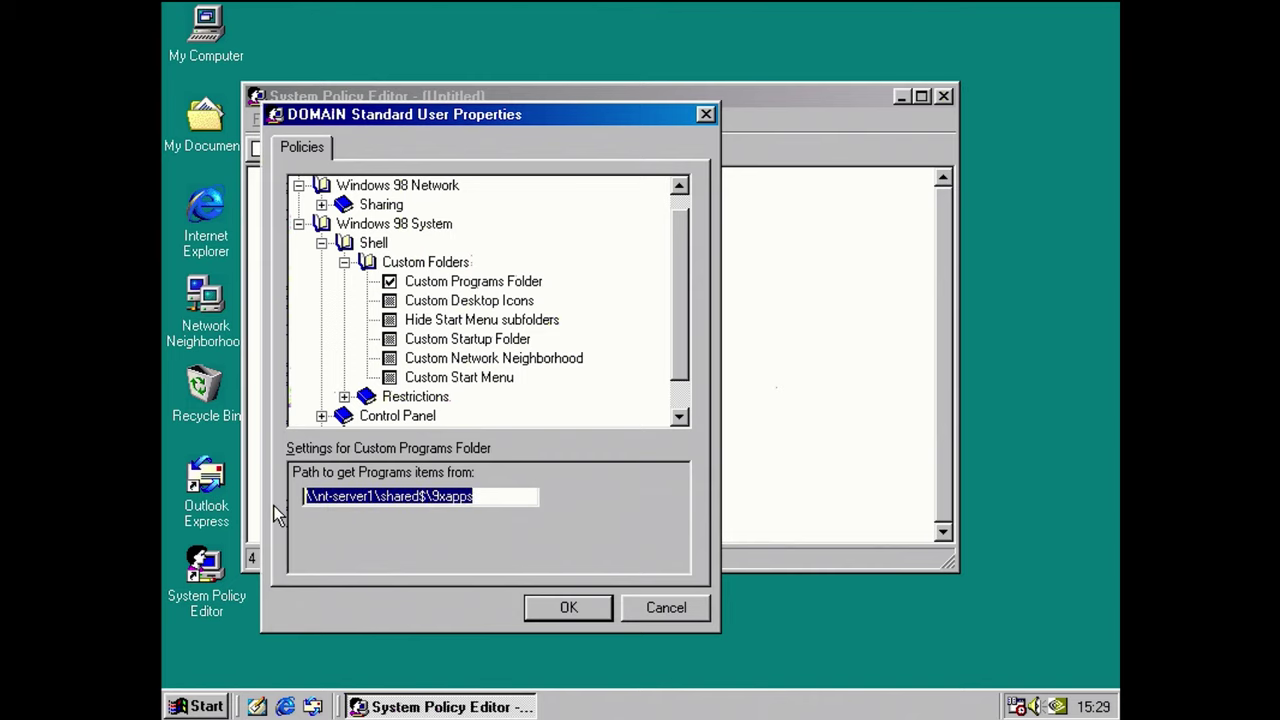
{"action": "left_click", "coordinate": [598, 602]}
Enable DOMAIN Power User's Custom Programs Folder pointing to \\nt-server1\shared$\9xapps
{"action": "double_click", "coordinate": [568, 212]}
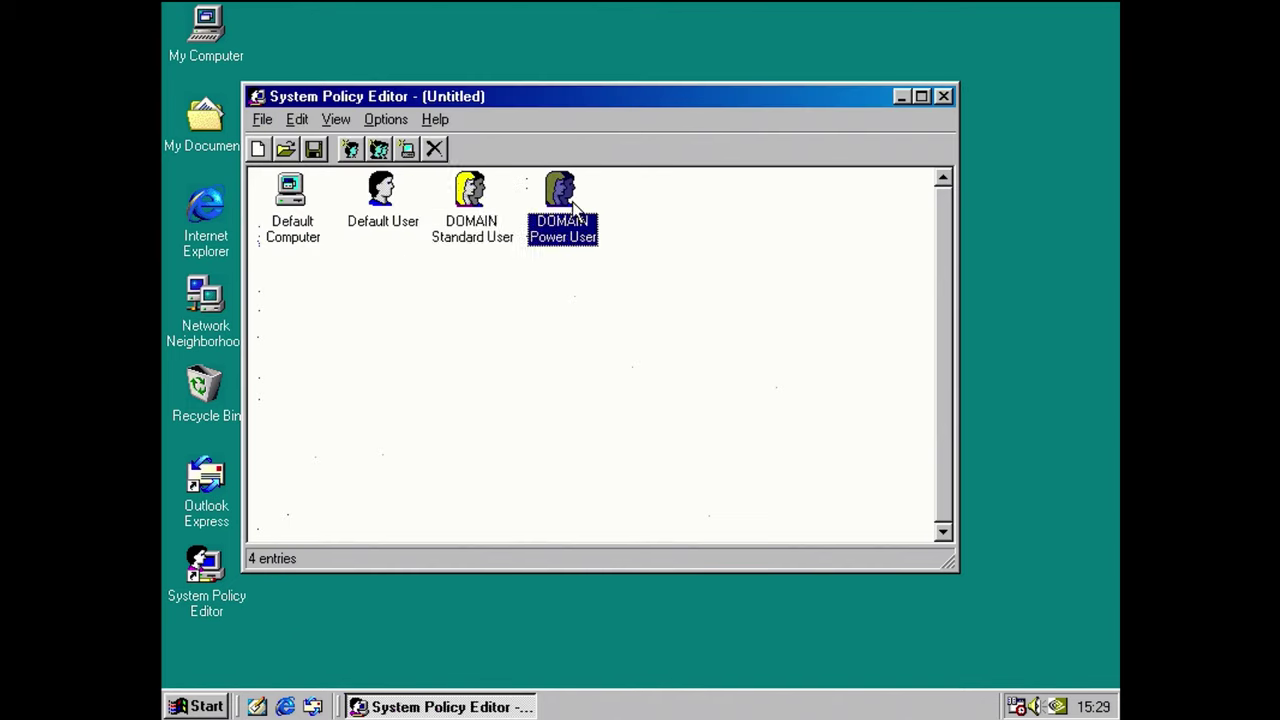
{"action": "left_click", "coordinate": [408, 206]}
{"action": "double_click", "coordinate": [391, 243]}
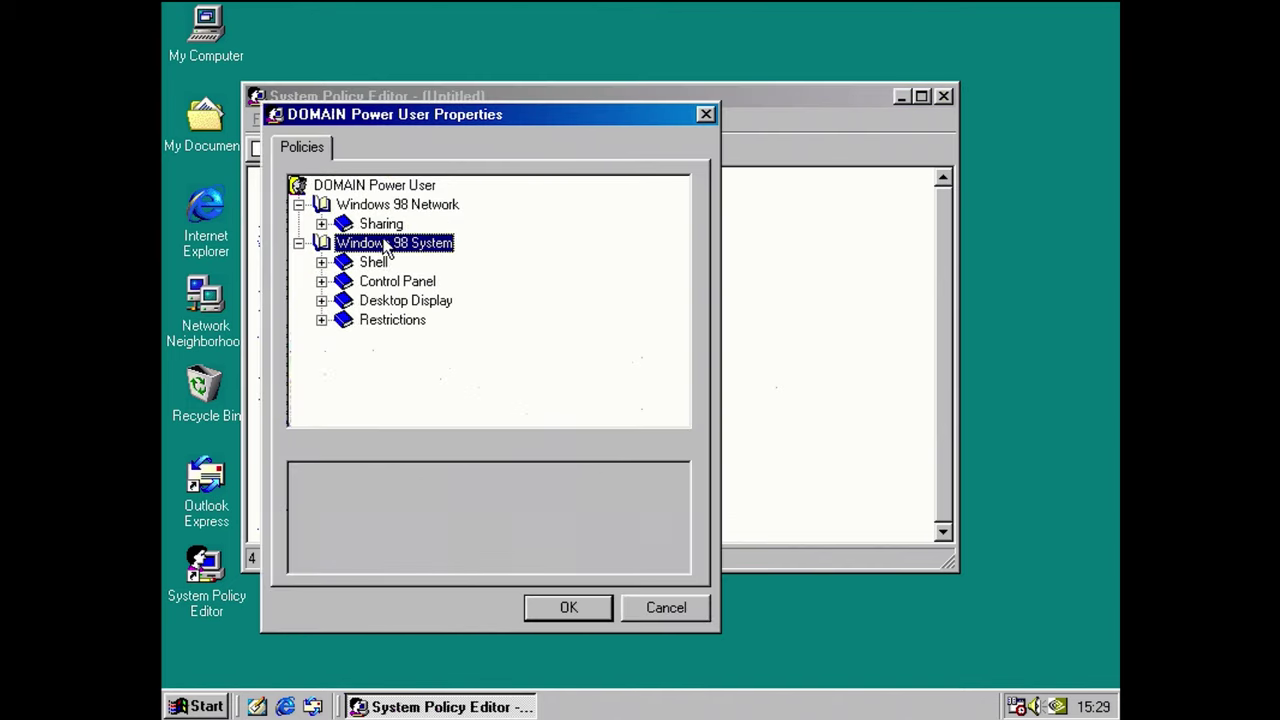
{"action": "double_click", "coordinate": [373, 262]}
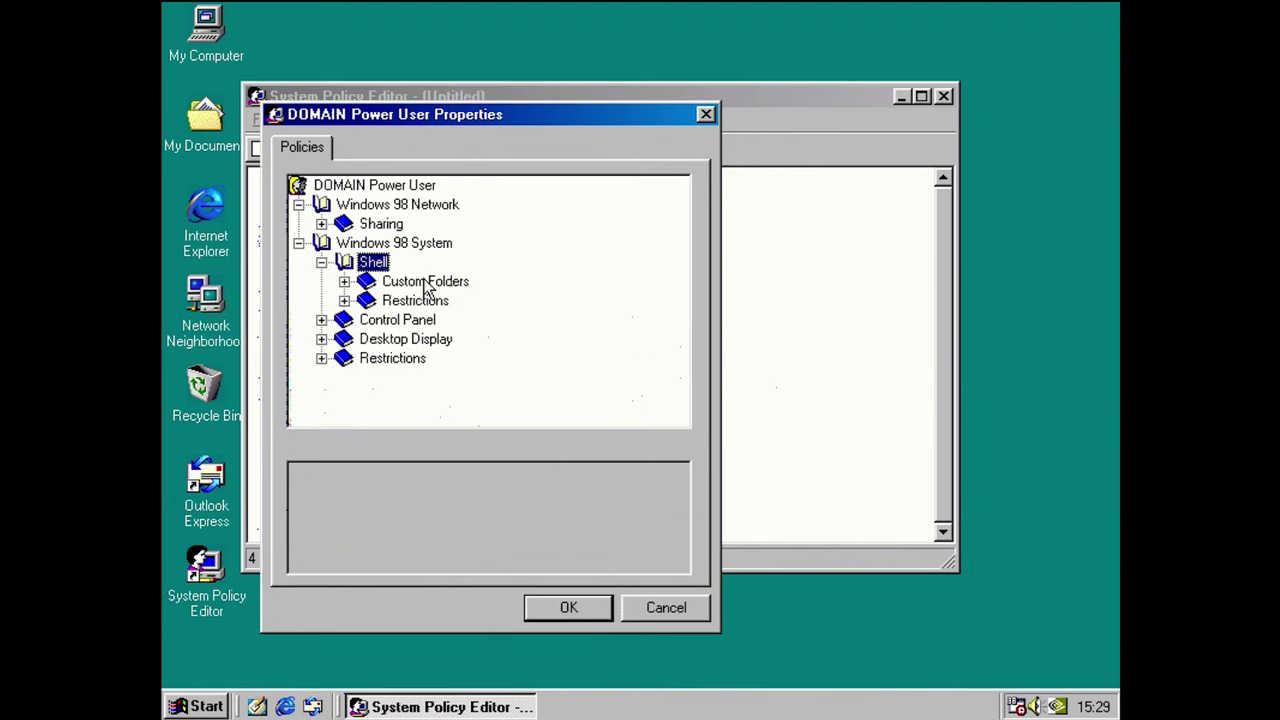
{"action": "double_click", "coordinate": [425, 283]}
{"action": "left_click", "coordinate": [470, 300]}
{"action": "left_click", "coordinate": [389, 300]}
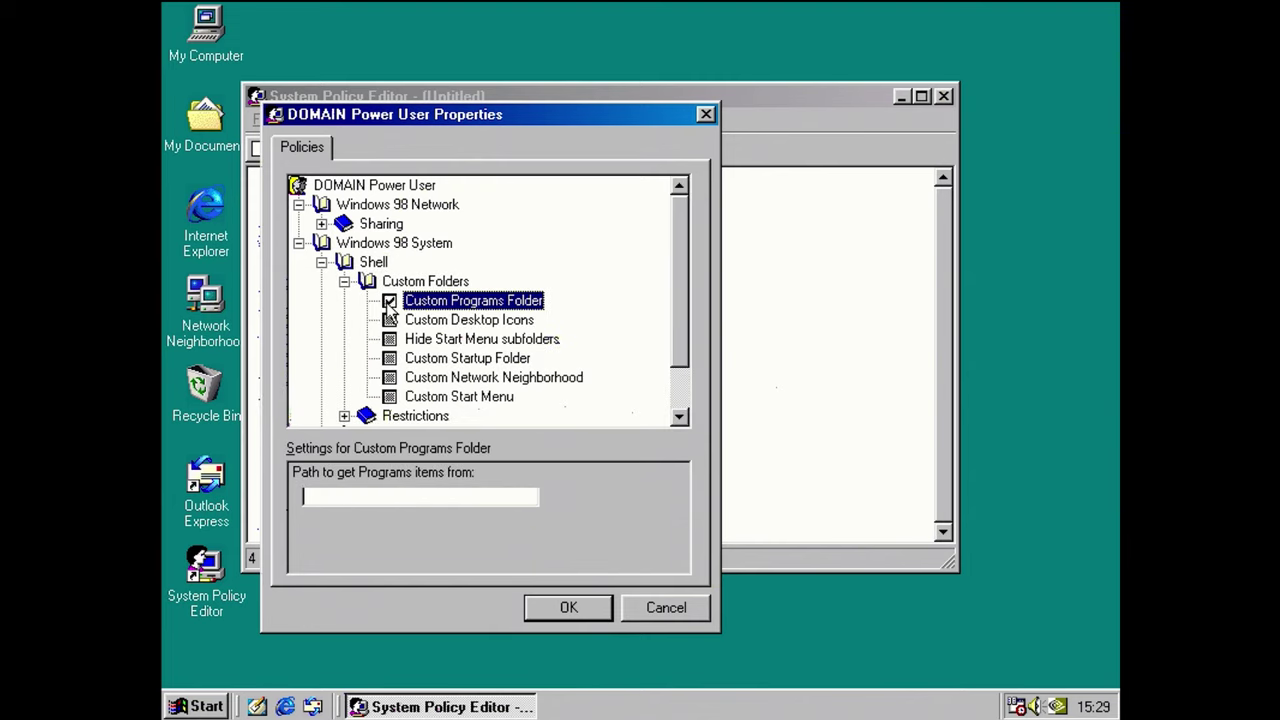
{"action": "left_click", "coordinate": [416, 487]}
{"action": "type", "text": "\\nt-server1\\shared$\\9xapps"}
{"action": "left_click", "coordinate": [549, 608]}
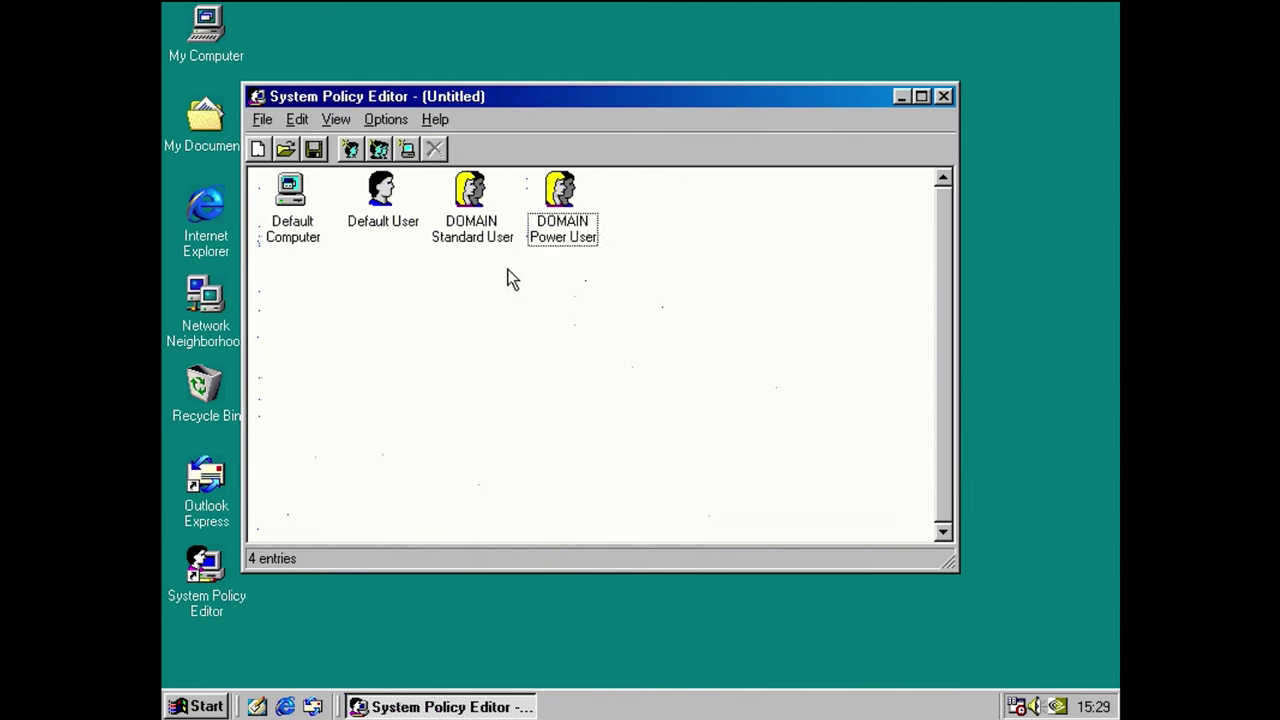
Enable the Control Panel > Display Wallpaper policy for DOMAIN Power User
{"action": "double_click", "coordinate": [474, 238]}
{"action": "double_click", "coordinate": [377, 227]}
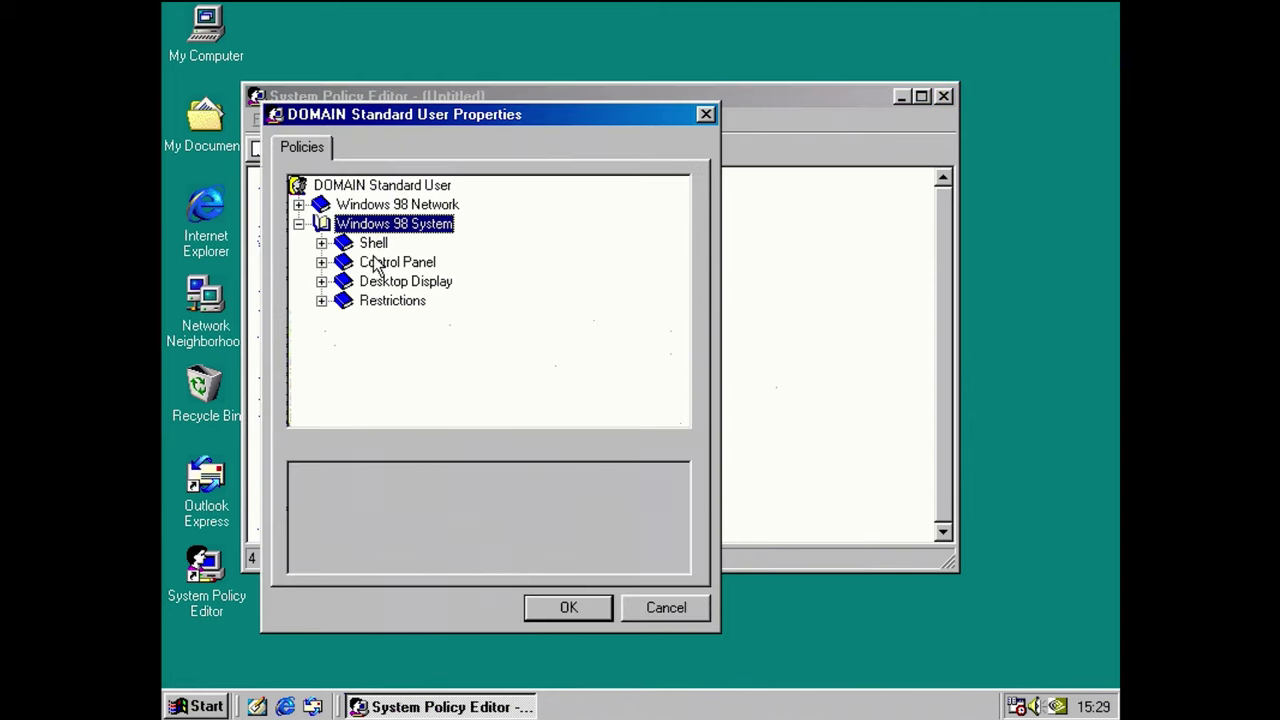
{"action": "double_click", "coordinate": [373, 244]}
{"action": "double_click", "coordinate": [402, 302]}
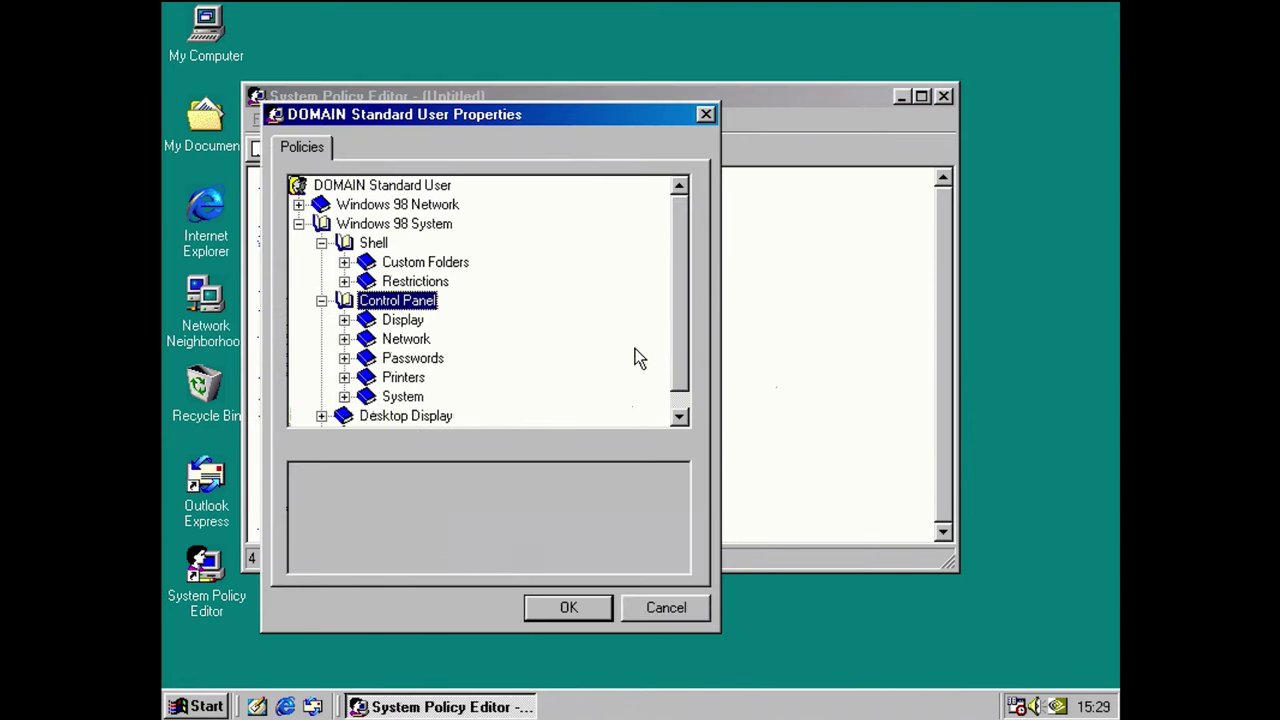
{"action": "left_click", "coordinate": [440, 416]}
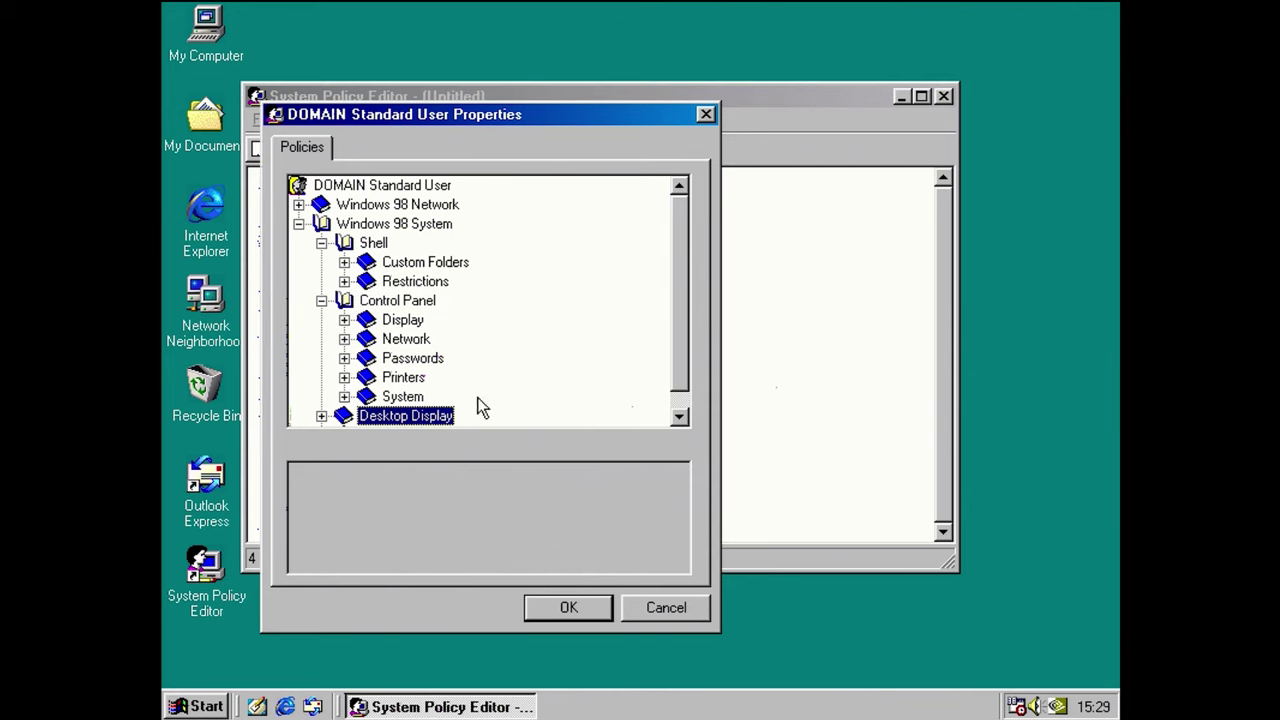
{"action": "double_click", "coordinate": [412, 418]}
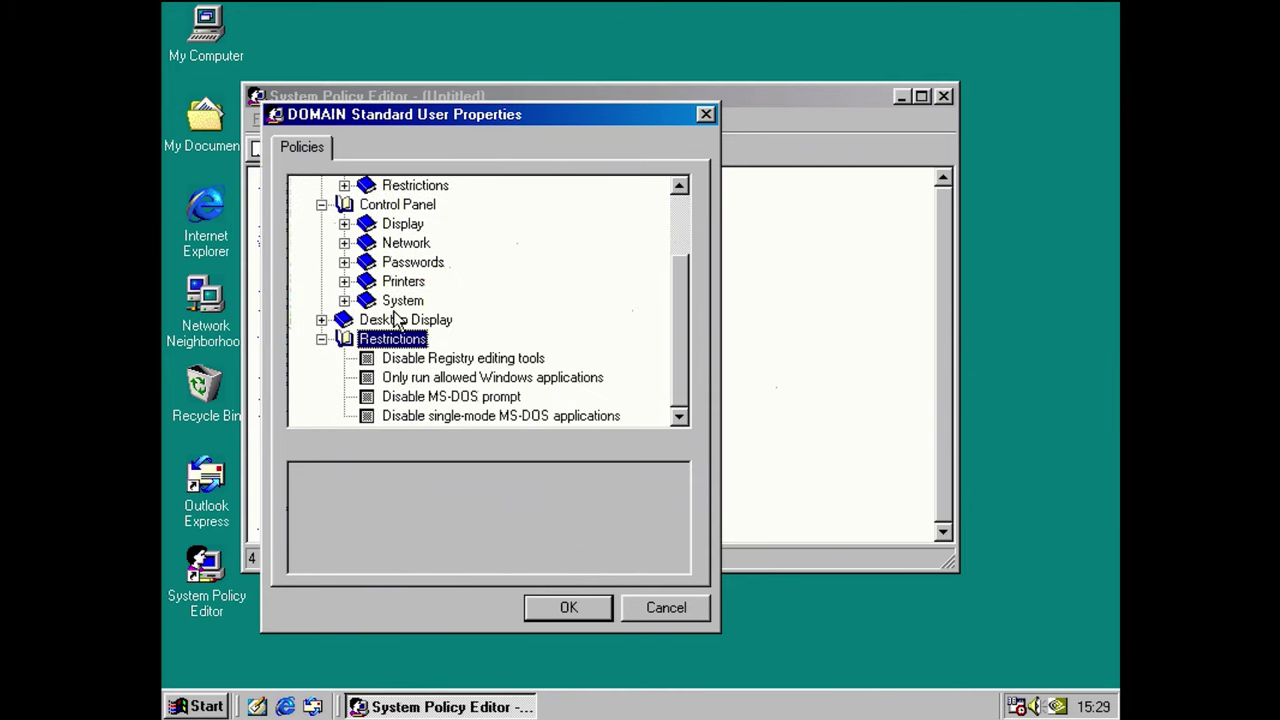
{"action": "double_click", "coordinate": [393, 320]}
{"action": "left_click", "coordinate": [420, 340]}
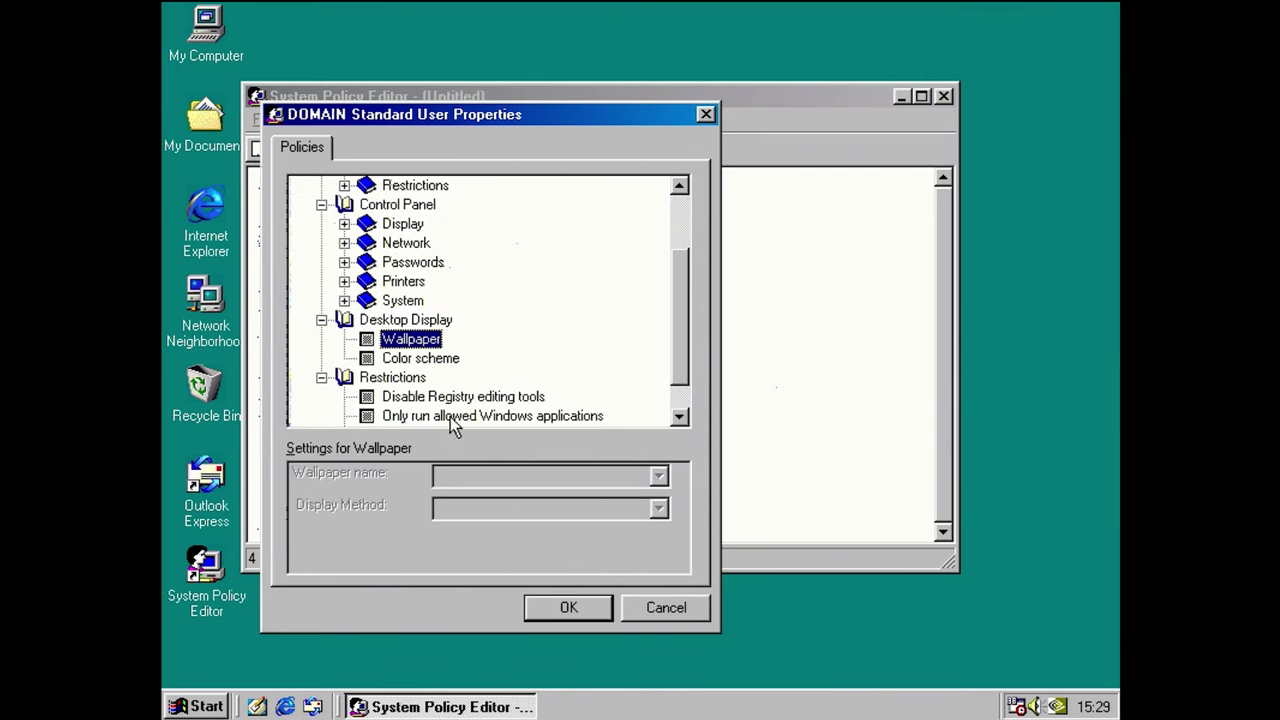
{"action": "left_click", "coordinate": [369, 340]}
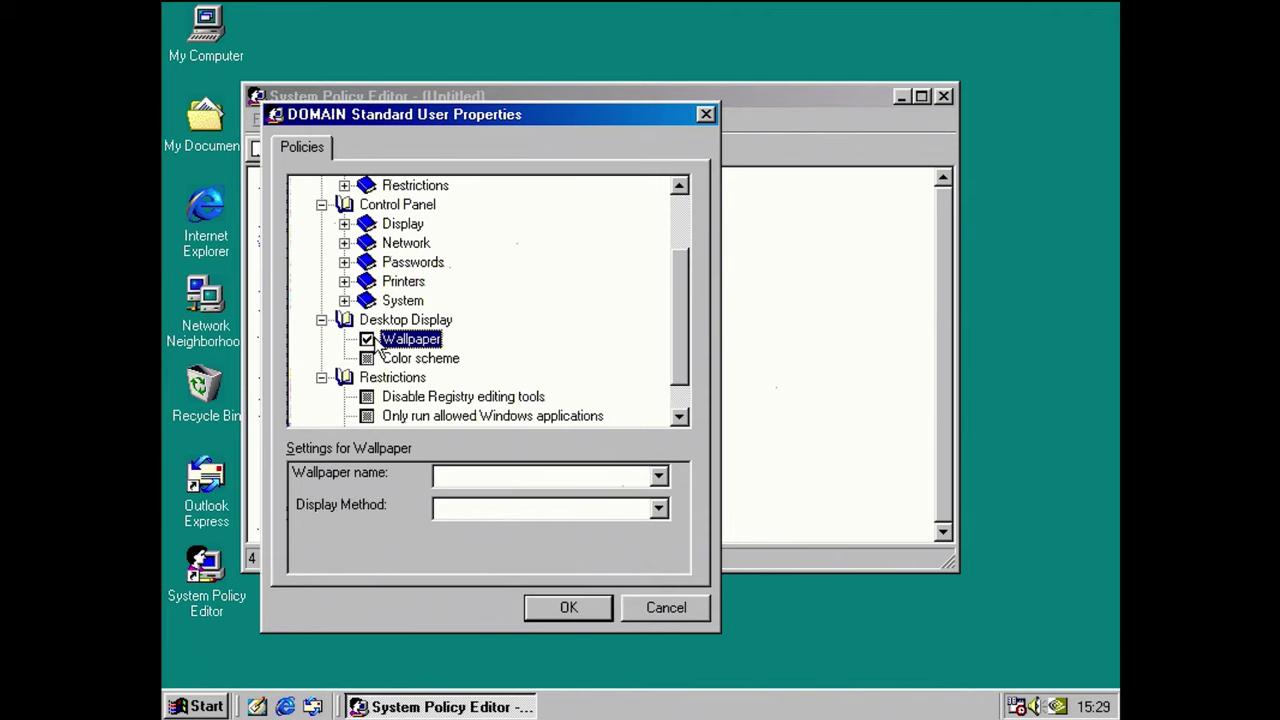
Replace the wallpaper name with the copied \\Nt-server1\shared$ network path plus '\domain'
{"action": "left_click", "coordinate": [659, 477]}
{"action": "left_click", "coordinate": [652, 474]}
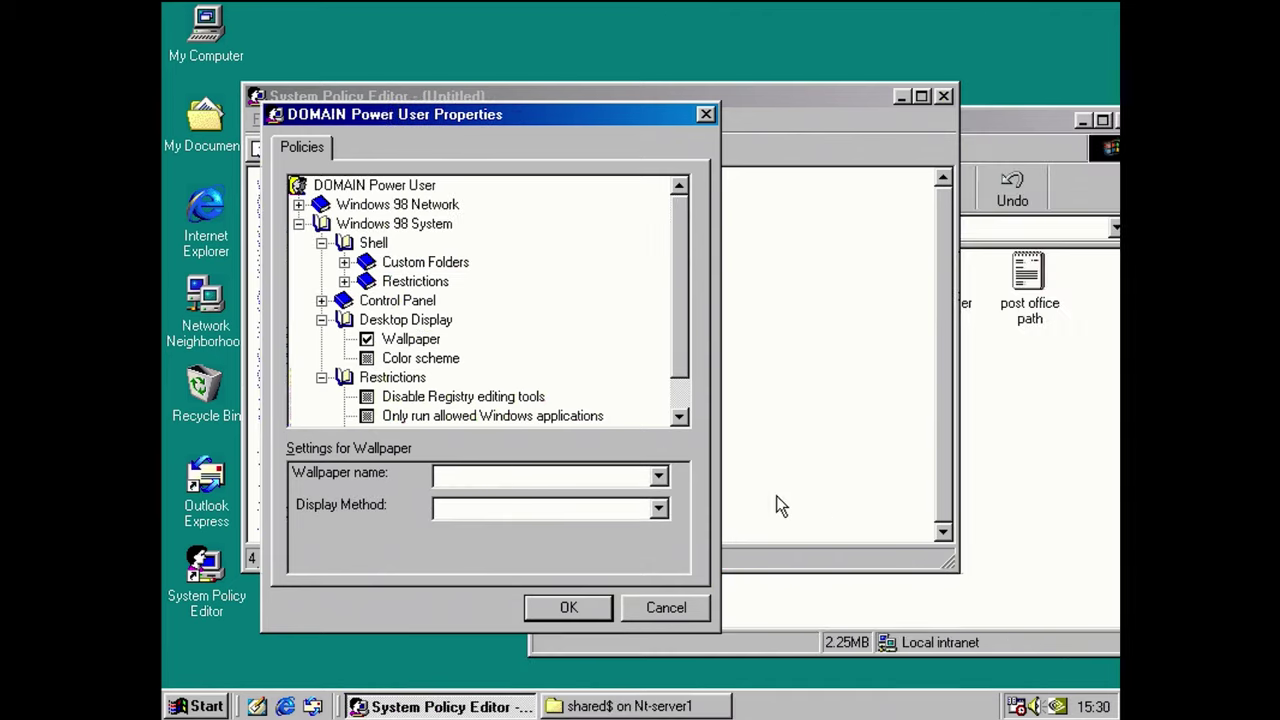
{"action": "type", "text": "domainuser"}
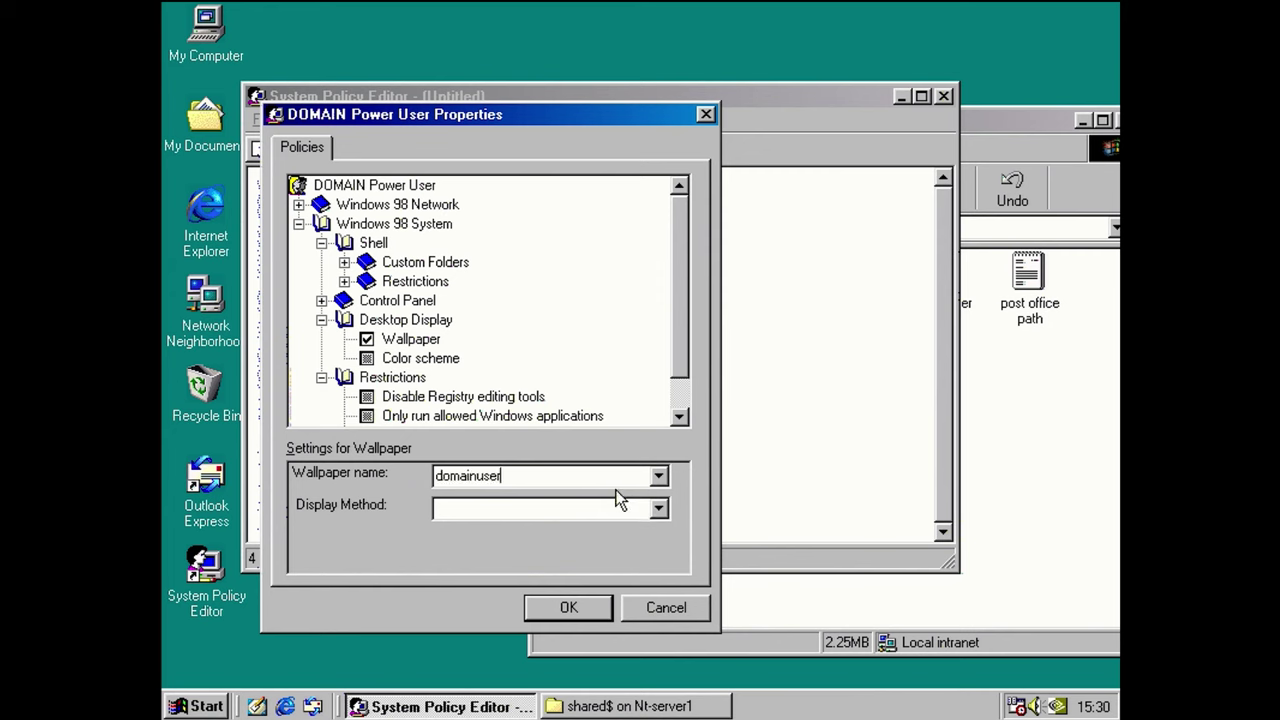
{"action": "left_click", "coordinate": [971, 483]}
{"action": "left_click", "coordinate": [813, 235]}
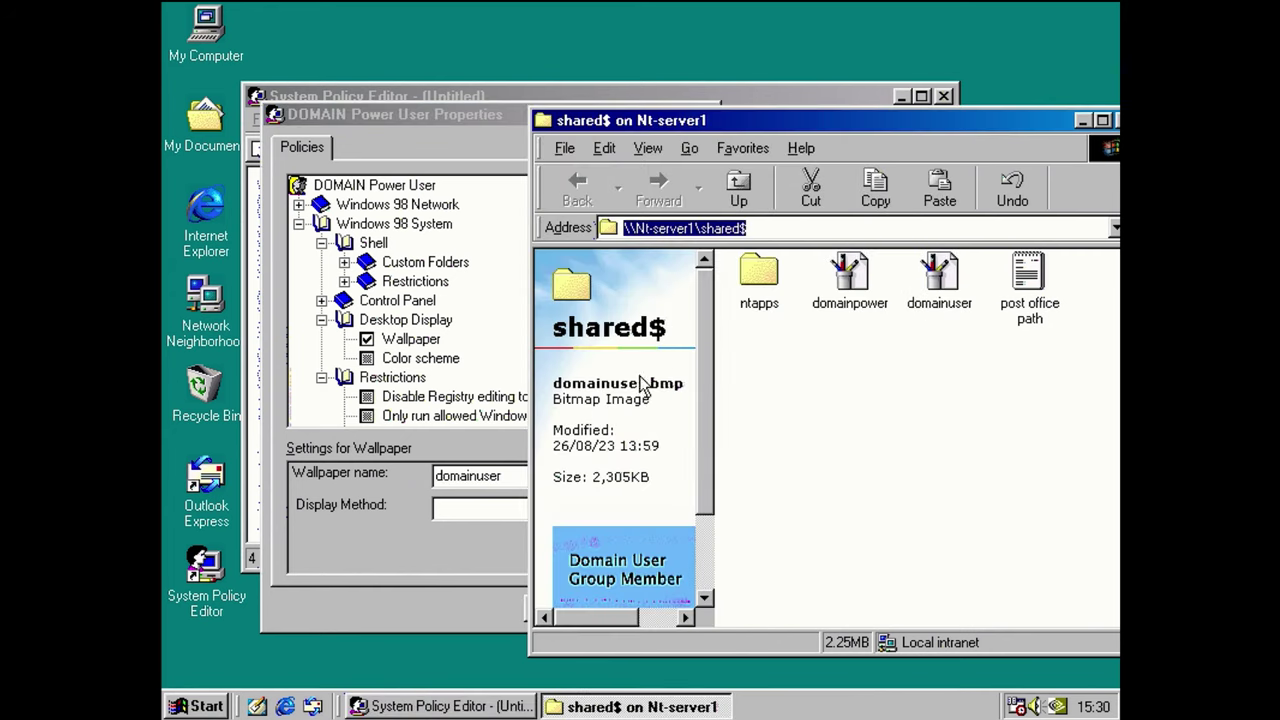
{"action": "key", "text": "ctrl+c"}
{"action": "left_click", "coordinate": [513, 478]}
{"action": "left_click_drag", "start_coordinate": [541, 478], "coordinate": [409, 476]}
{"action": "key", "text": "ctrl+v"}
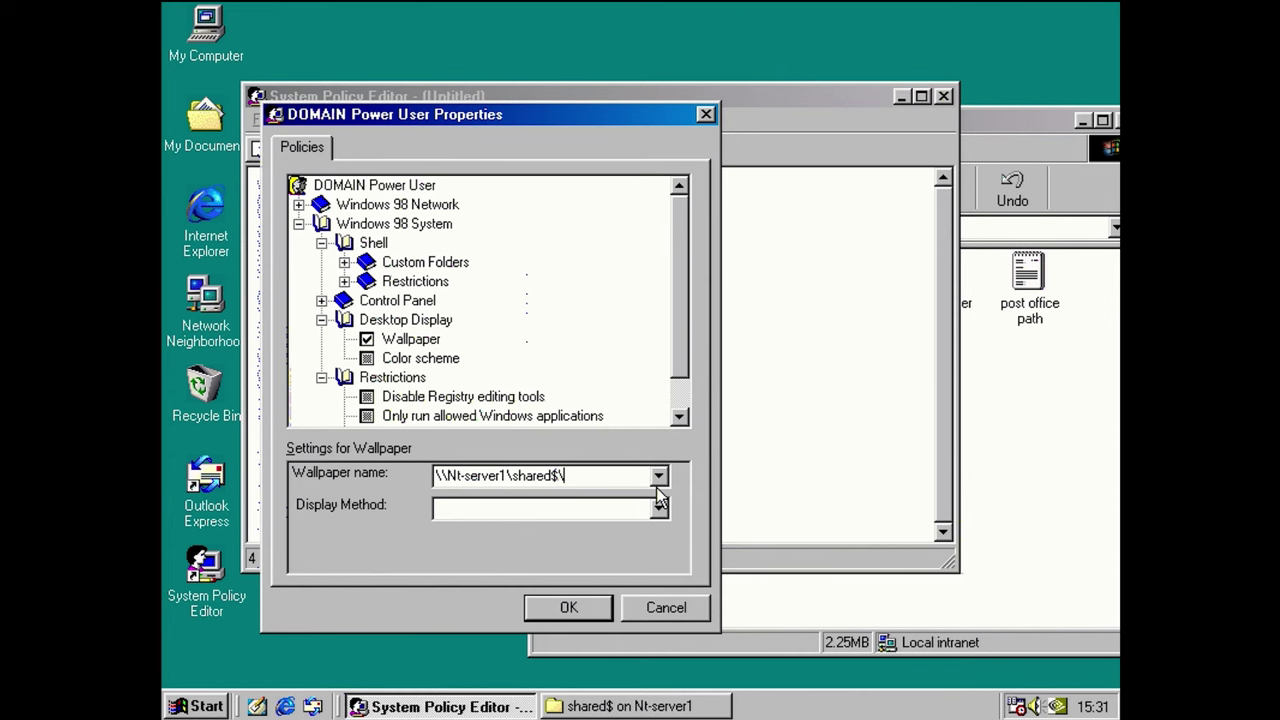
{"action": "type", "text": "\\domain"}
Complete the path as \\Nt-server1\shared$\domainpower.bmp and set Display Method to Center Wallpaper
{"action": "left_click", "coordinate": [914, 440]}
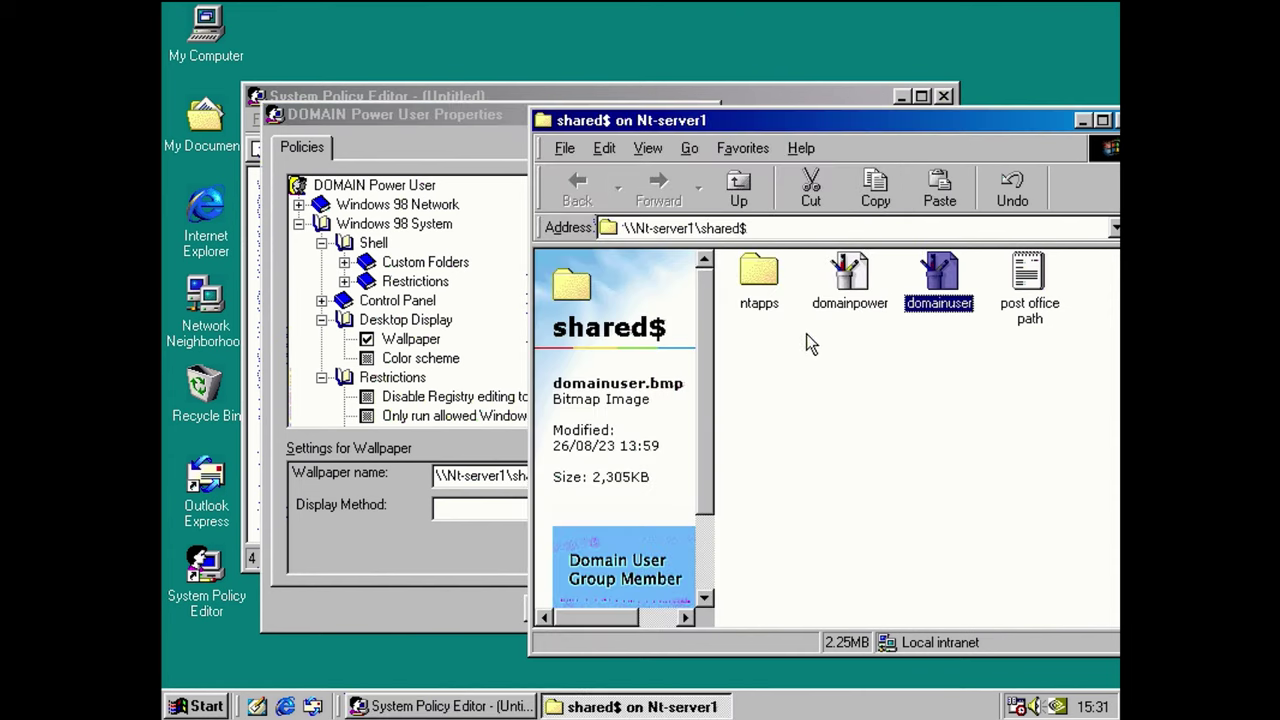
{"action": "right_click", "coordinate": [836, 303]}
{"action": "left_click", "coordinate": [886, 511]}
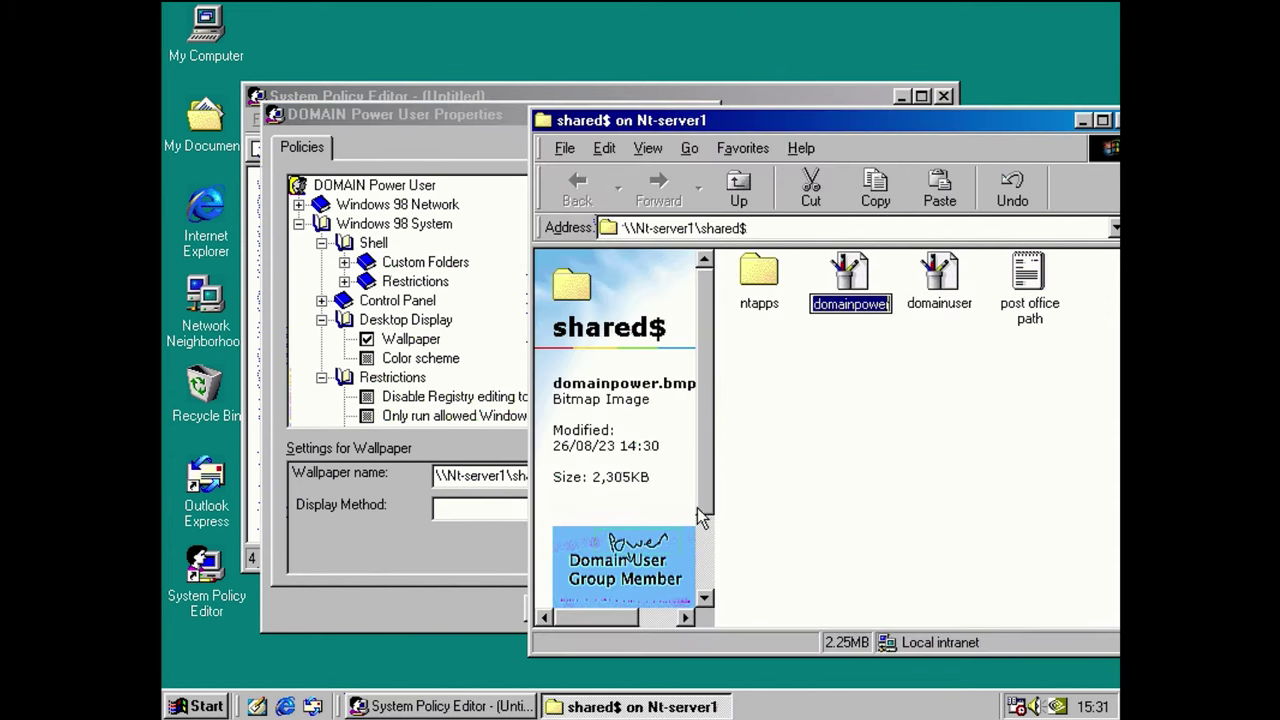
{"action": "left_click", "coordinate": [350, 504]}
{"action": "left_click_drag", "start_coordinate": [606, 476], "coordinate": [577, 479]}
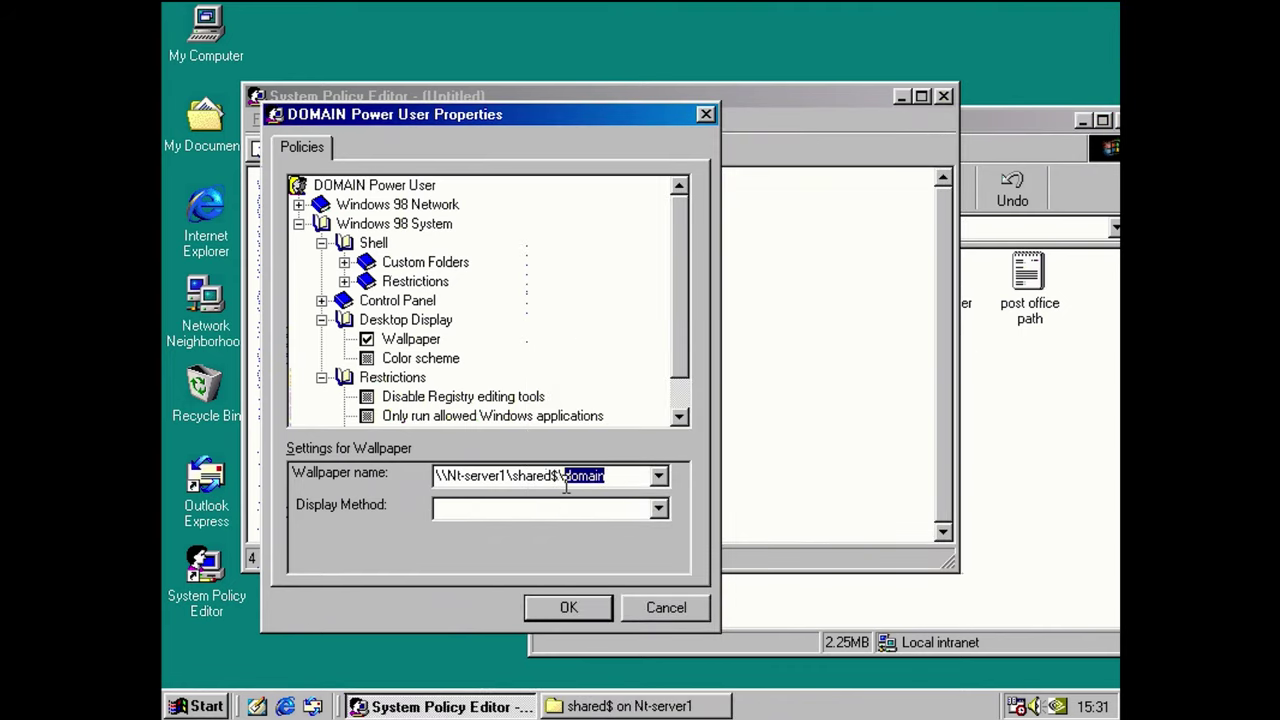
{"action": "key", "text": "ctrl+v"}
{"action": "type", "text": "bmp"}
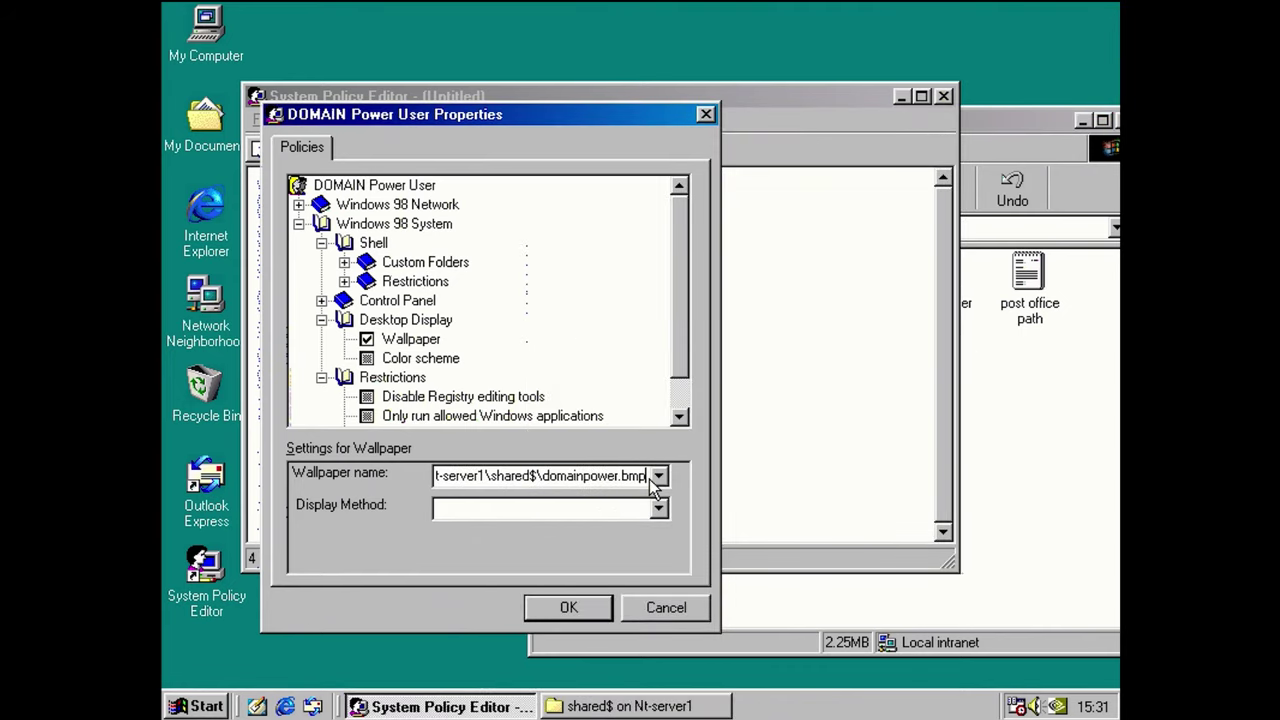
{"action": "left_click", "coordinate": [659, 509]}
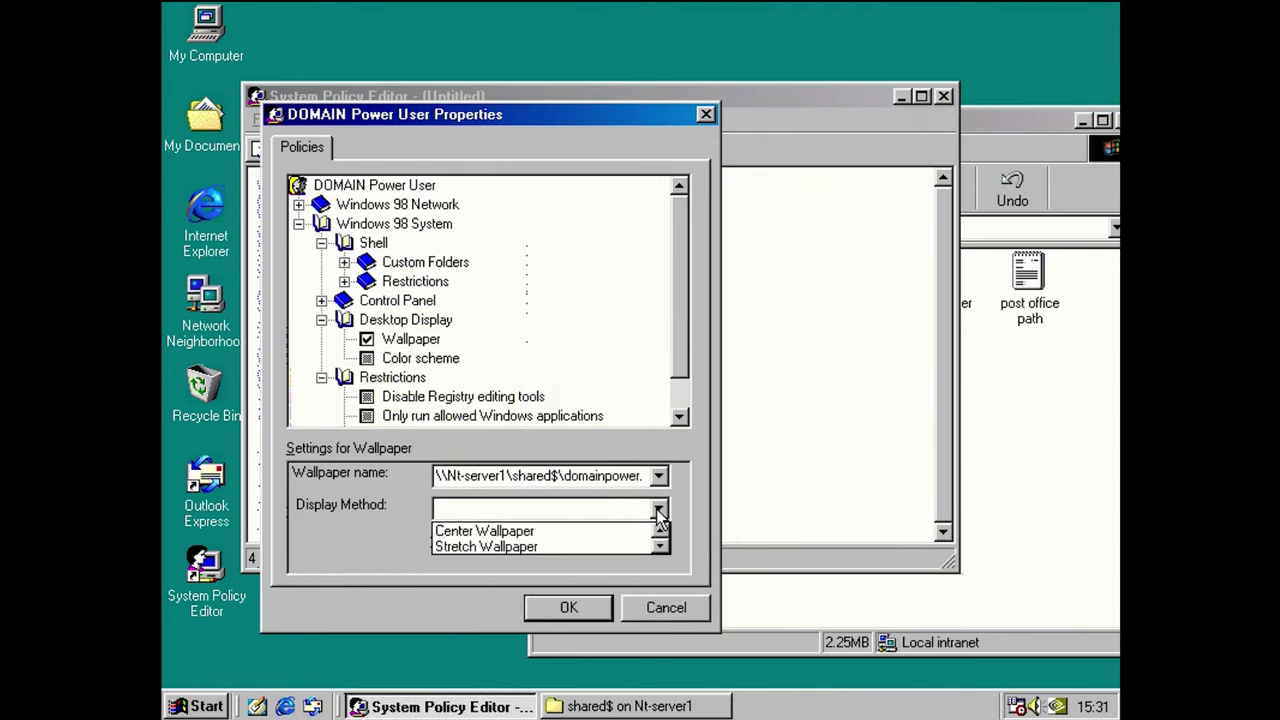
{"action": "left_click", "coordinate": [612, 537]}
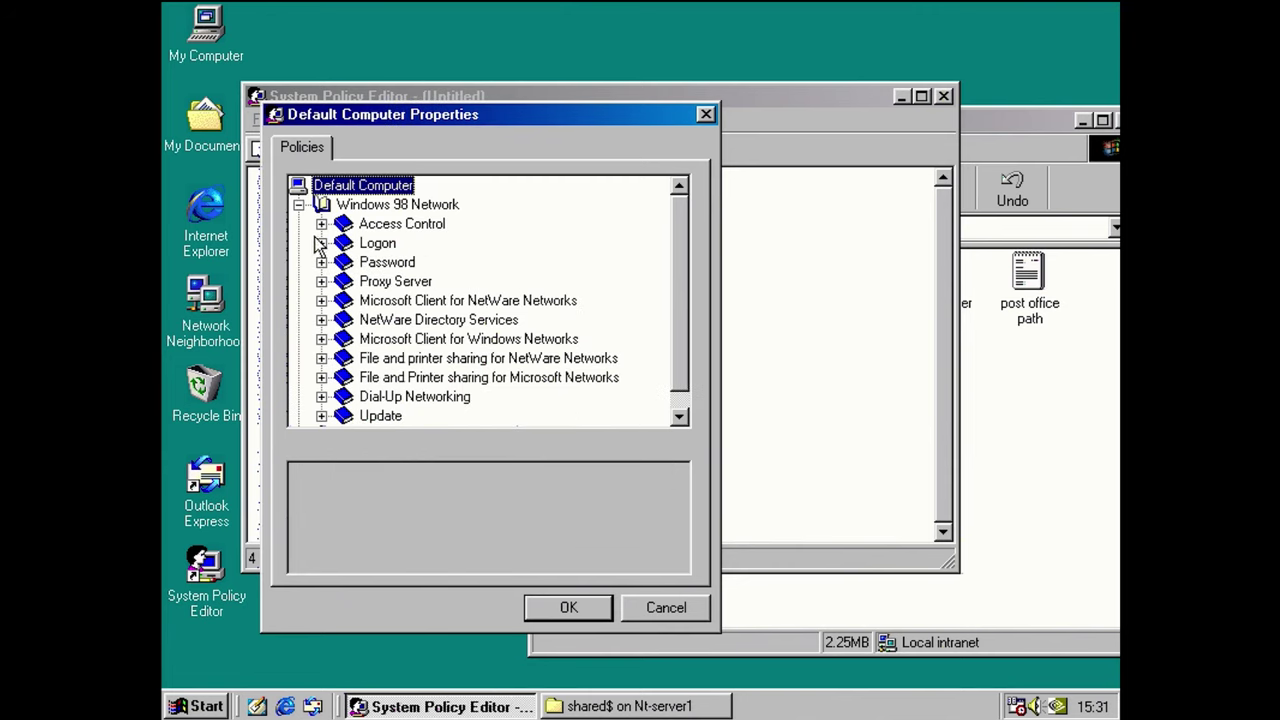
Enable the Logon Banner and Log on to Windows NT with domain DOMAIN for Default Computer
{"action": "left_click", "coordinate": [372, 263]}
{"action": "left_click", "coordinate": [368, 263]}
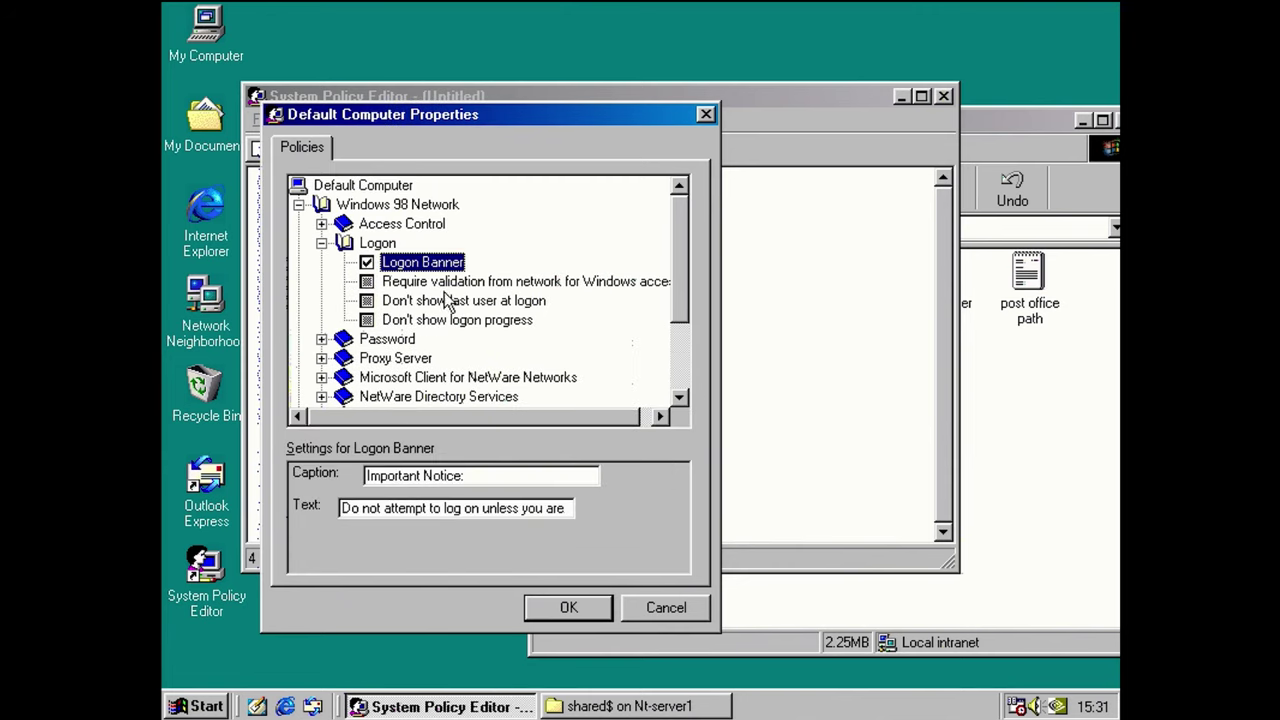
{"action": "left_click", "coordinate": [321, 224]}
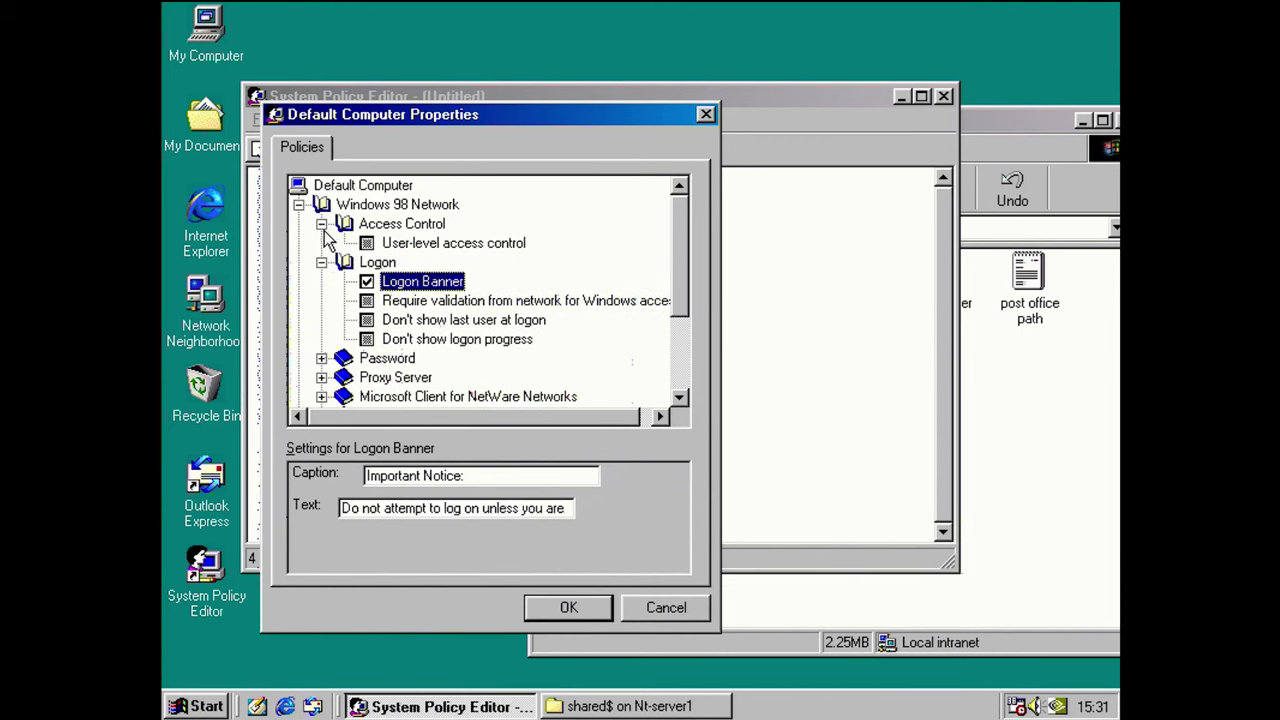
{"action": "scroll", "coordinate": [519, 300], "scroll_direction": "down", "scroll_amount": 2}
{"action": "double_click", "coordinate": [430, 322]}
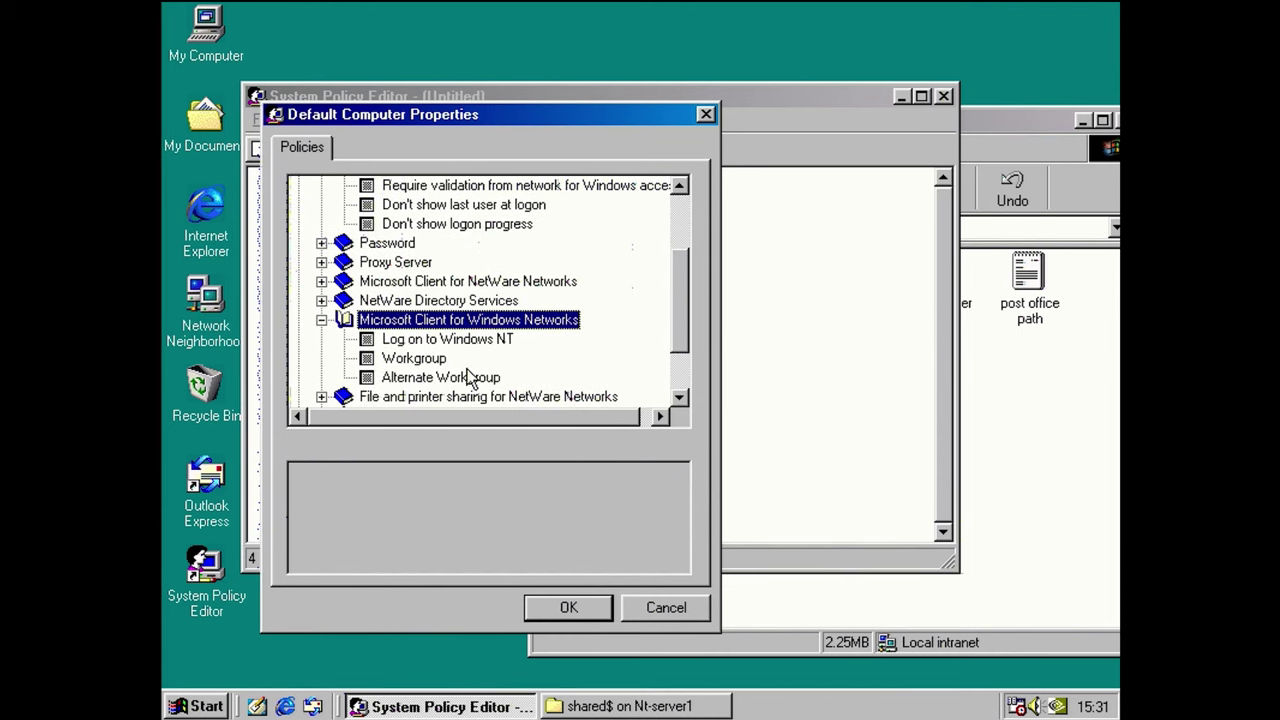
{"action": "left_click", "coordinate": [425, 340]}
{"action": "left_click", "coordinate": [368, 340]}
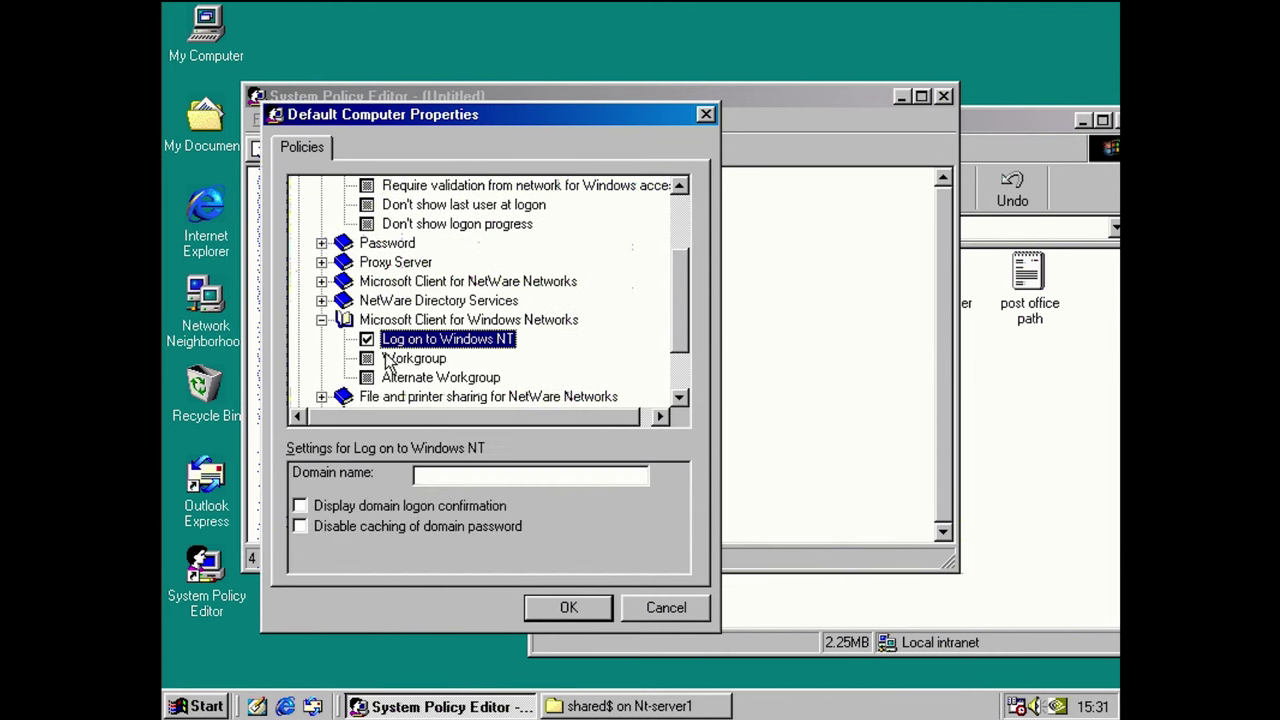
{"action": "left_click", "coordinate": [513, 473]}
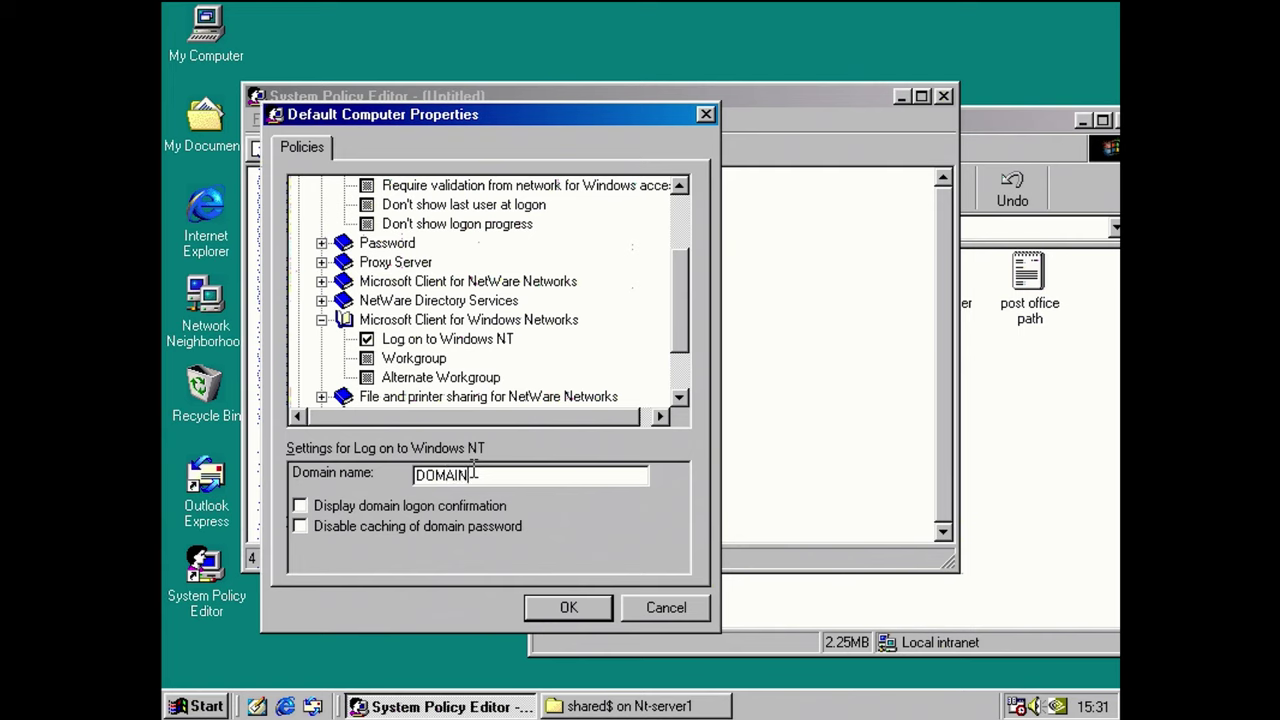
{"action": "left_click_drag", "start_coordinate": [680, 290], "coordinate": [645, 350]}
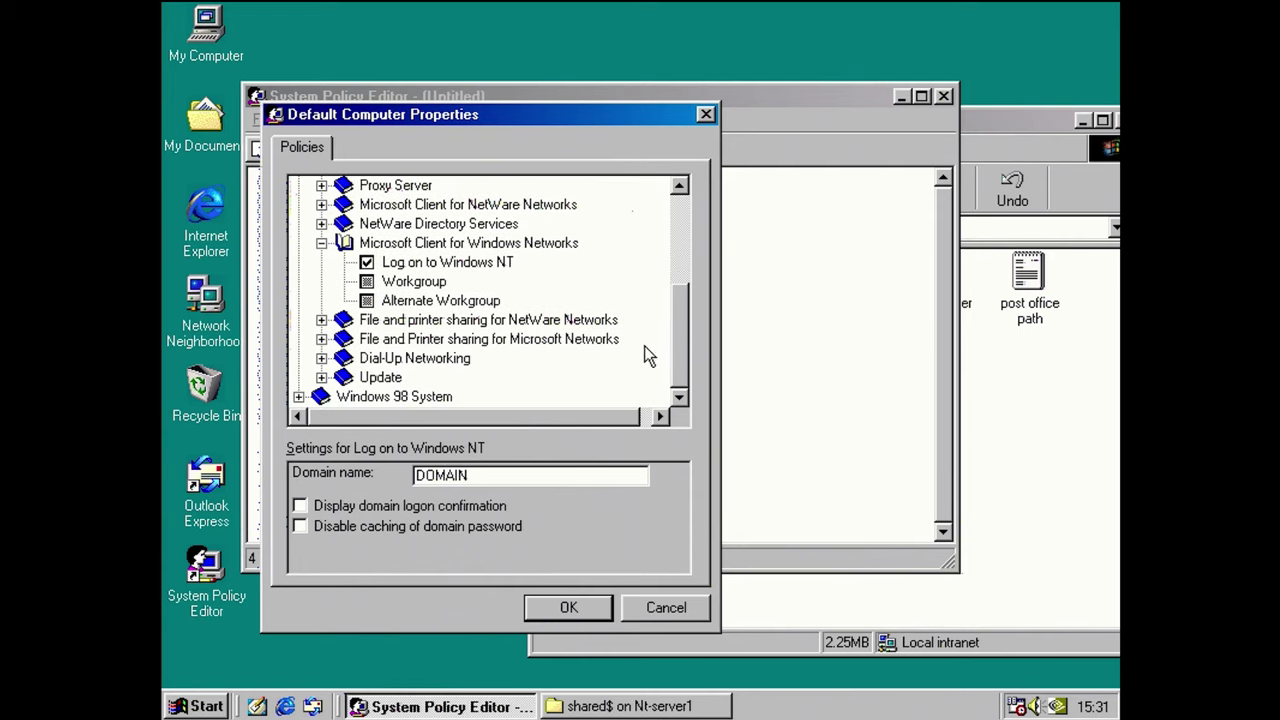
Enable Remote Update with path \\nt-server1\NETLOGON and error messages displayed
{"action": "double_click", "coordinate": [443, 340]}
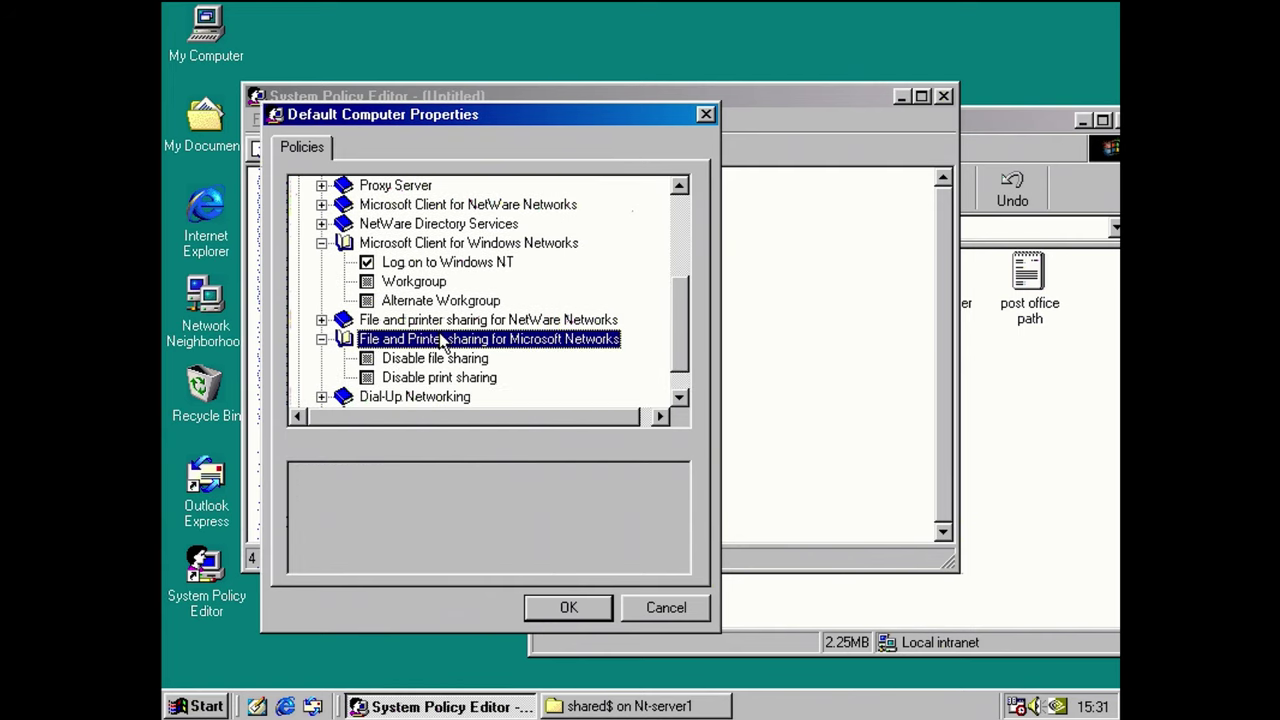
{"action": "scroll", "coordinate": [680, 317], "scroll_direction": "down", "scroll_amount": 3}
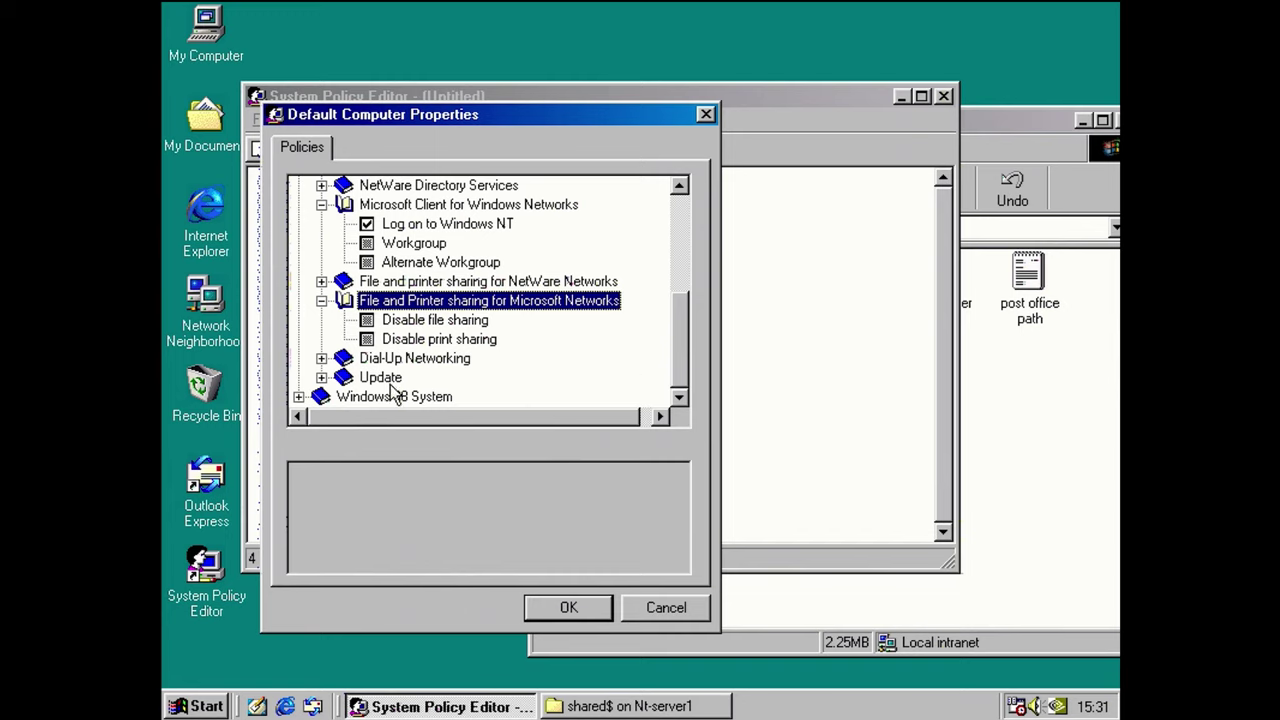
{"action": "double_click", "coordinate": [391, 379]}
{"action": "left_click", "coordinate": [455, 397]}
{"action": "left_click", "coordinate": [367, 397]}
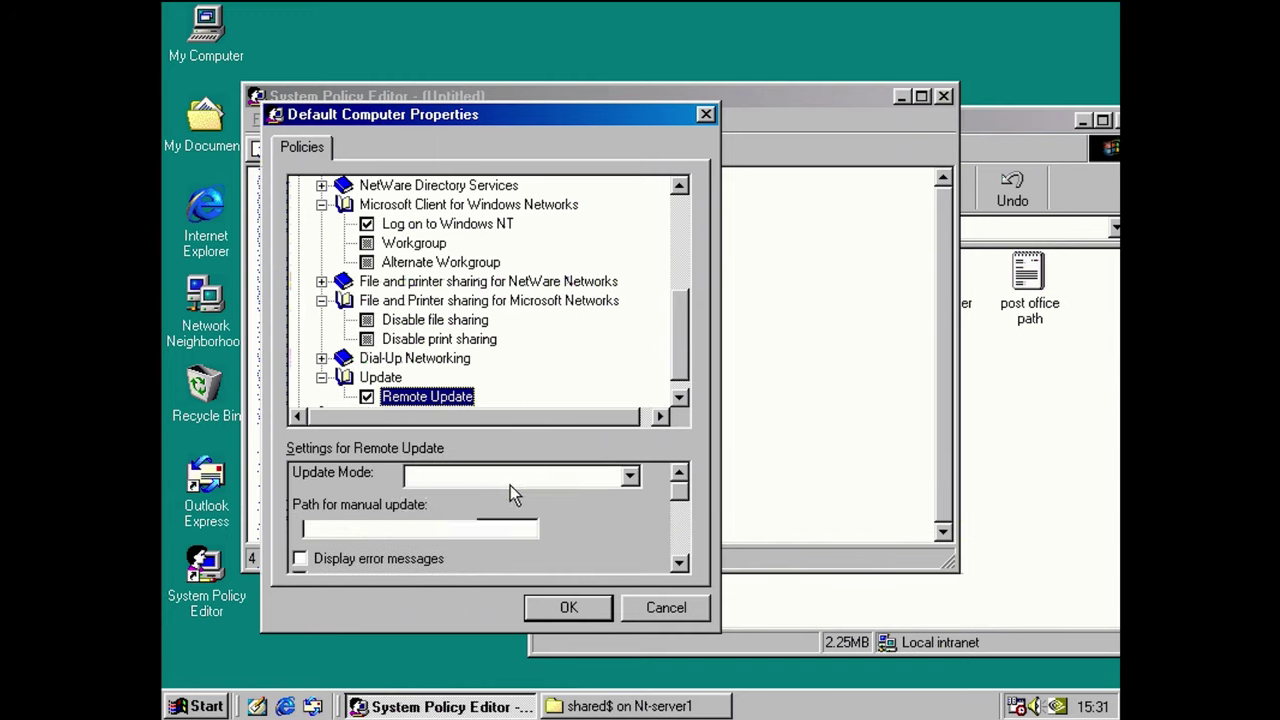
{"action": "left_click", "coordinate": [510, 477]}
{"action": "left_click", "coordinate": [490, 494]}
{"action": "left_click", "coordinate": [456, 524]}
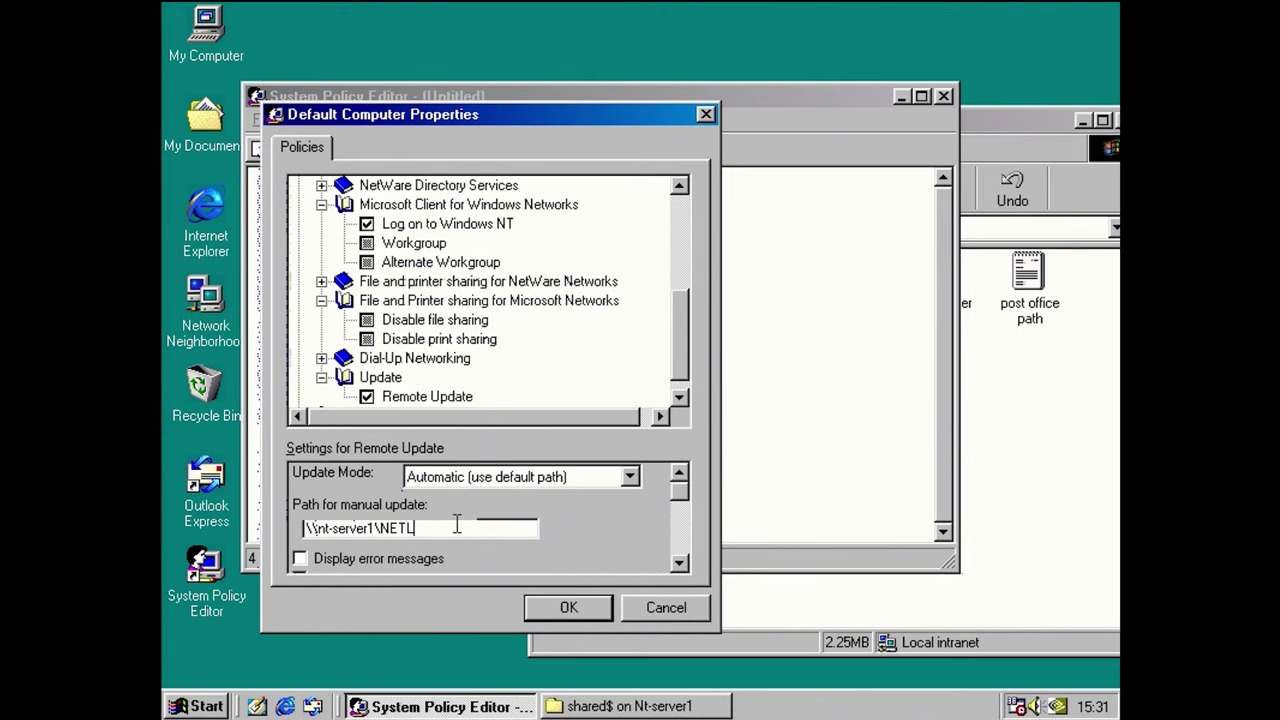
{"action": "left_click", "coordinate": [410, 560]}
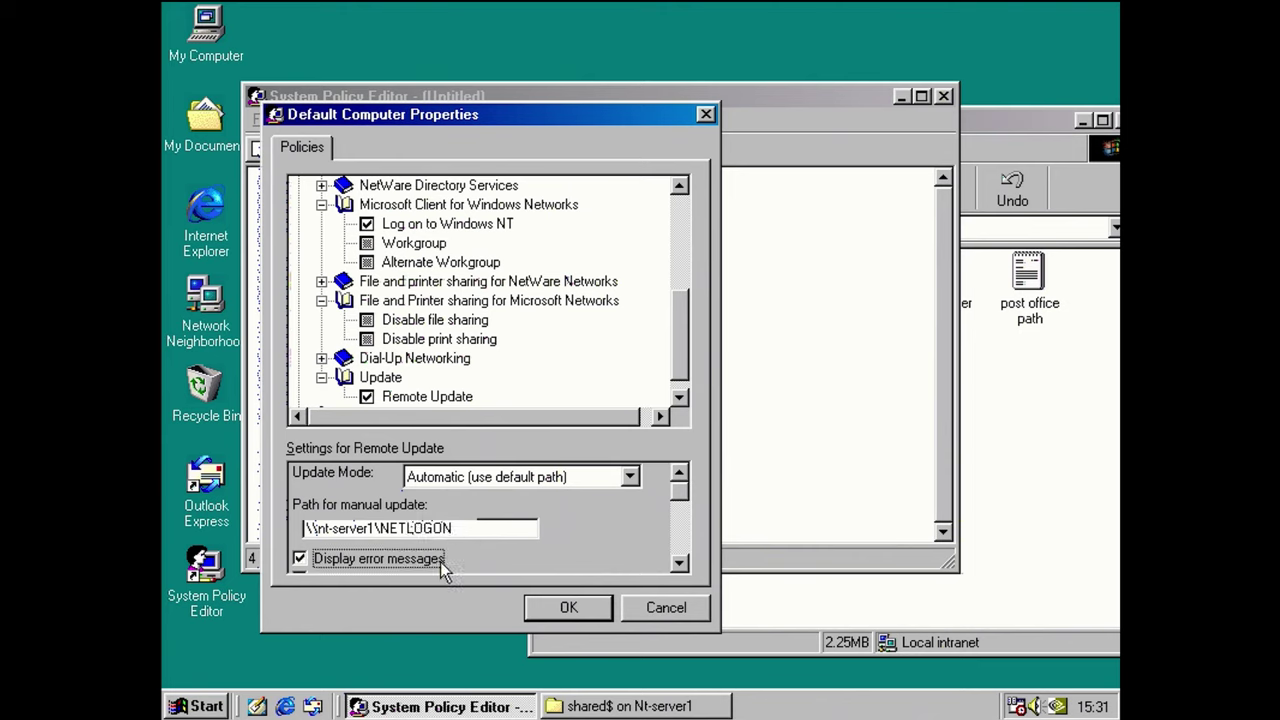
{"action": "left_click_drag", "start_coordinate": [686, 497], "coordinate": [690, 556]}
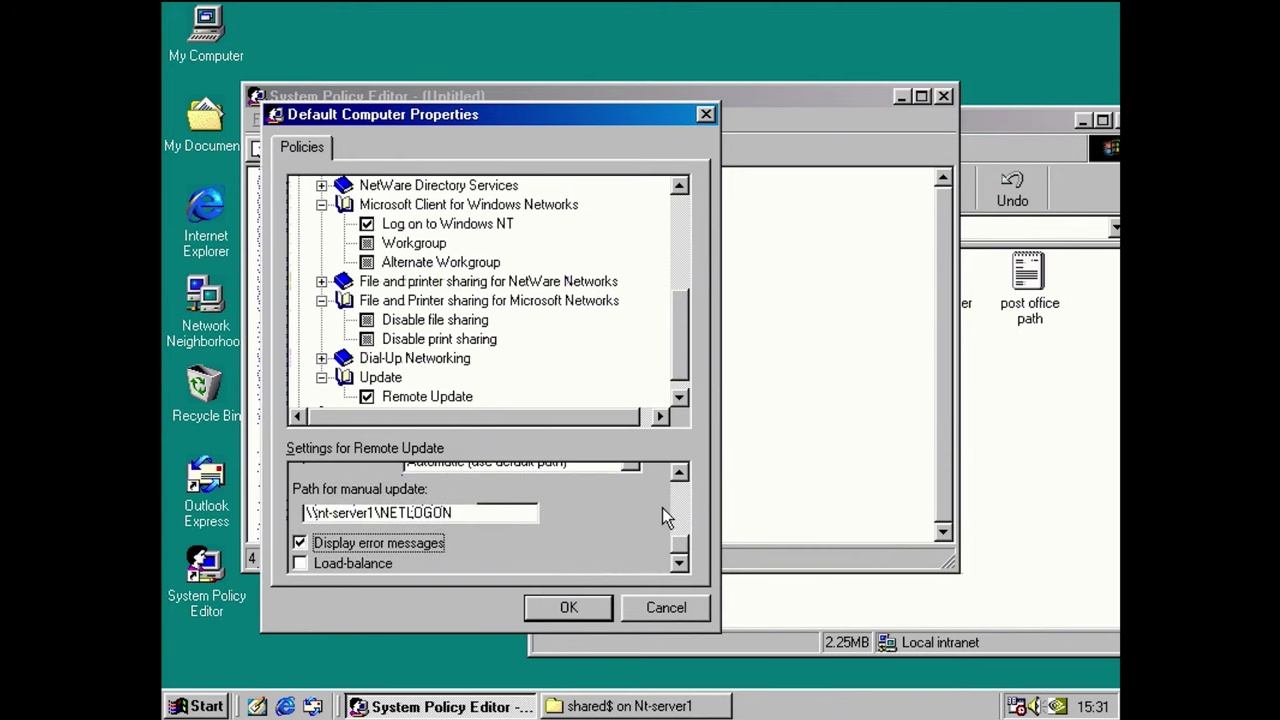
{"action": "left_click_drag", "start_coordinate": [686, 350], "coordinate": [686, 372]}
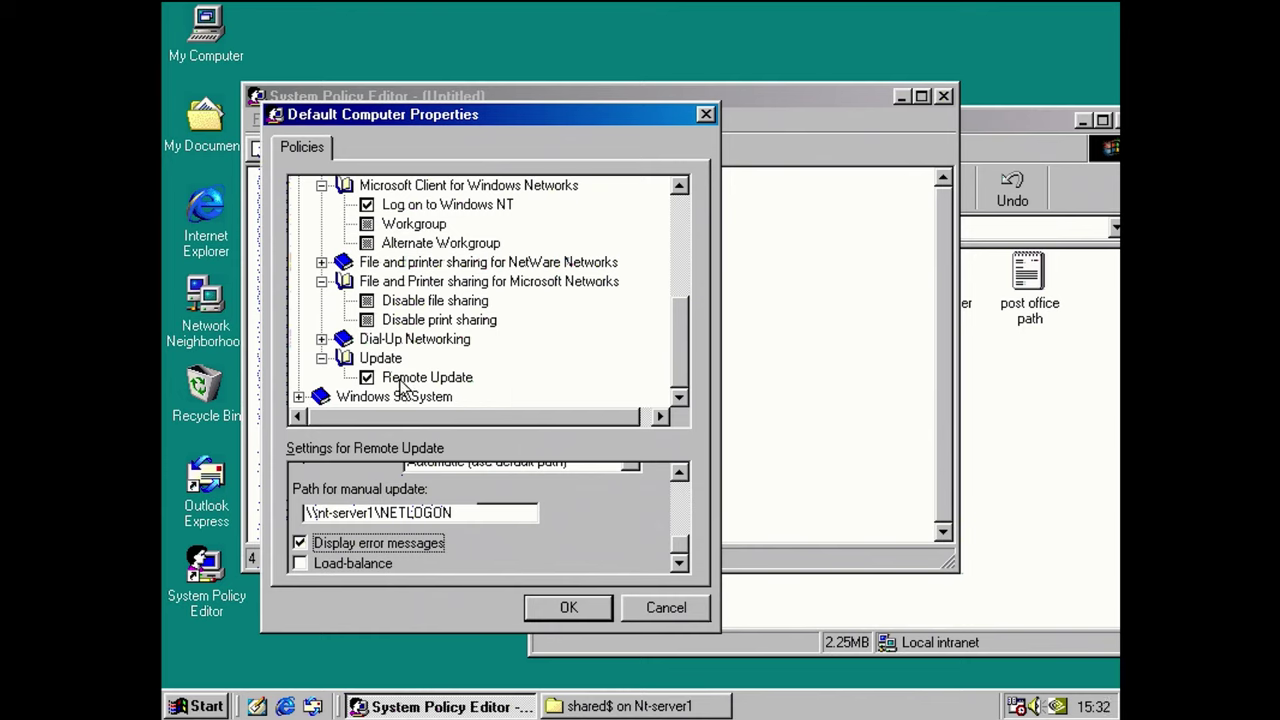
Select Override Windows Update Site URL, then name the policy file config.pol
{"action": "left_click", "coordinate": [299, 396]}
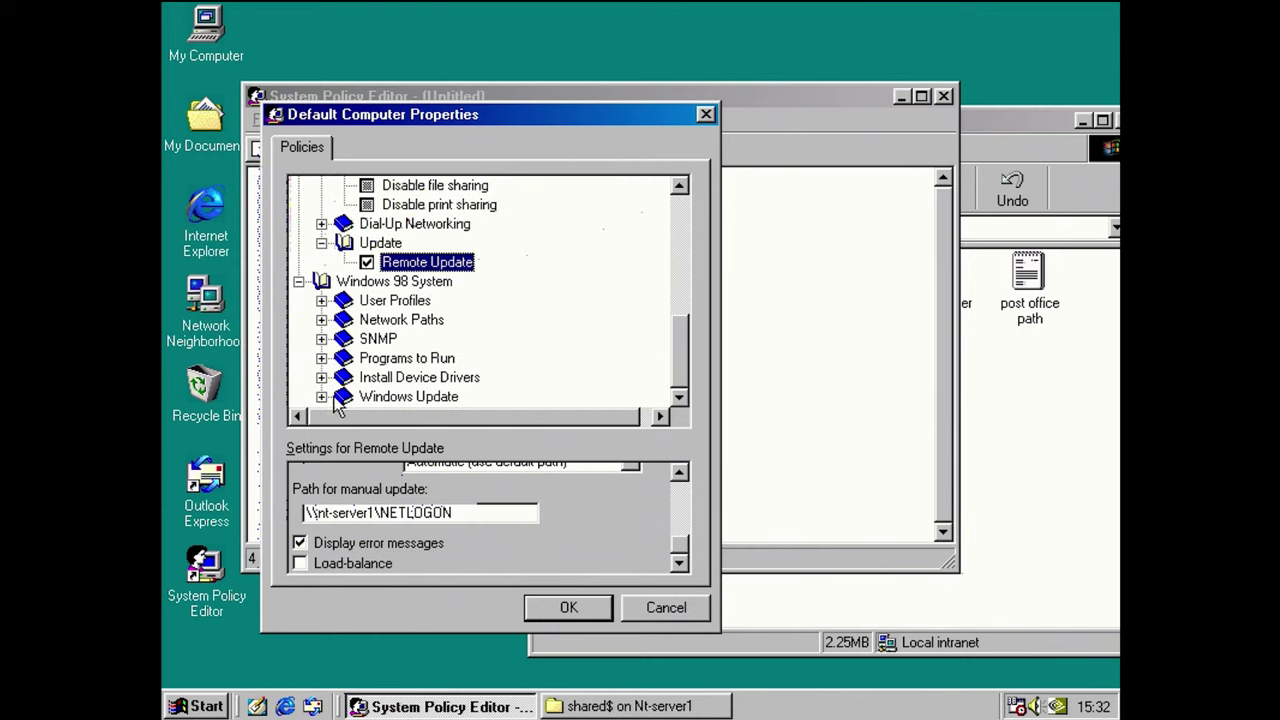
{"action": "double_click", "coordinate": [410, 397]}
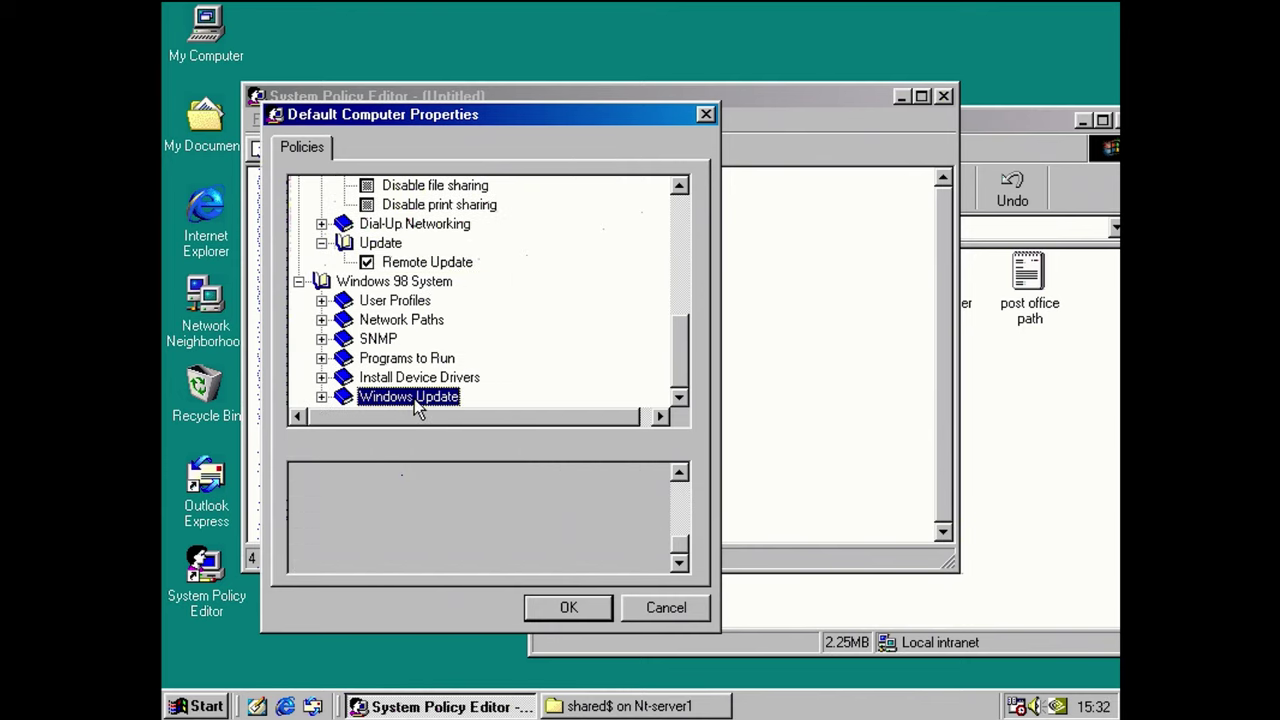
{"action": "left_click", "coordinate": [418, 398]}
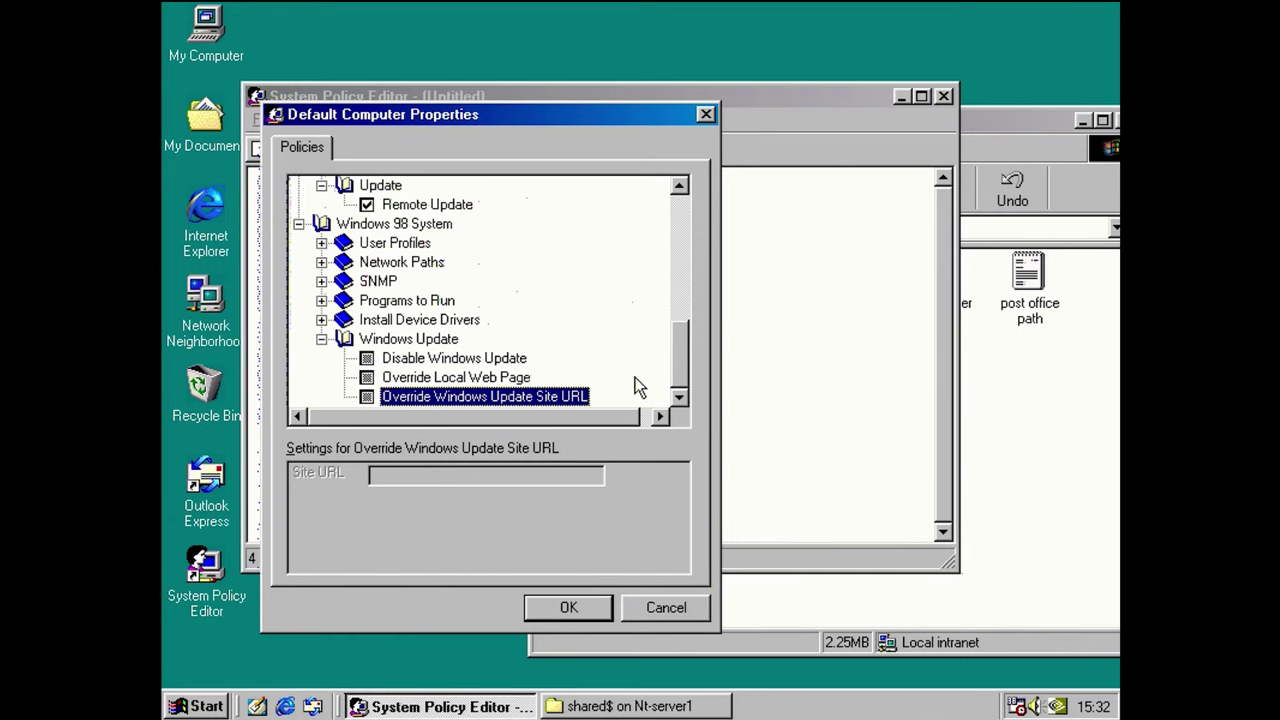
{"action": "type", "text": "g.pol"}
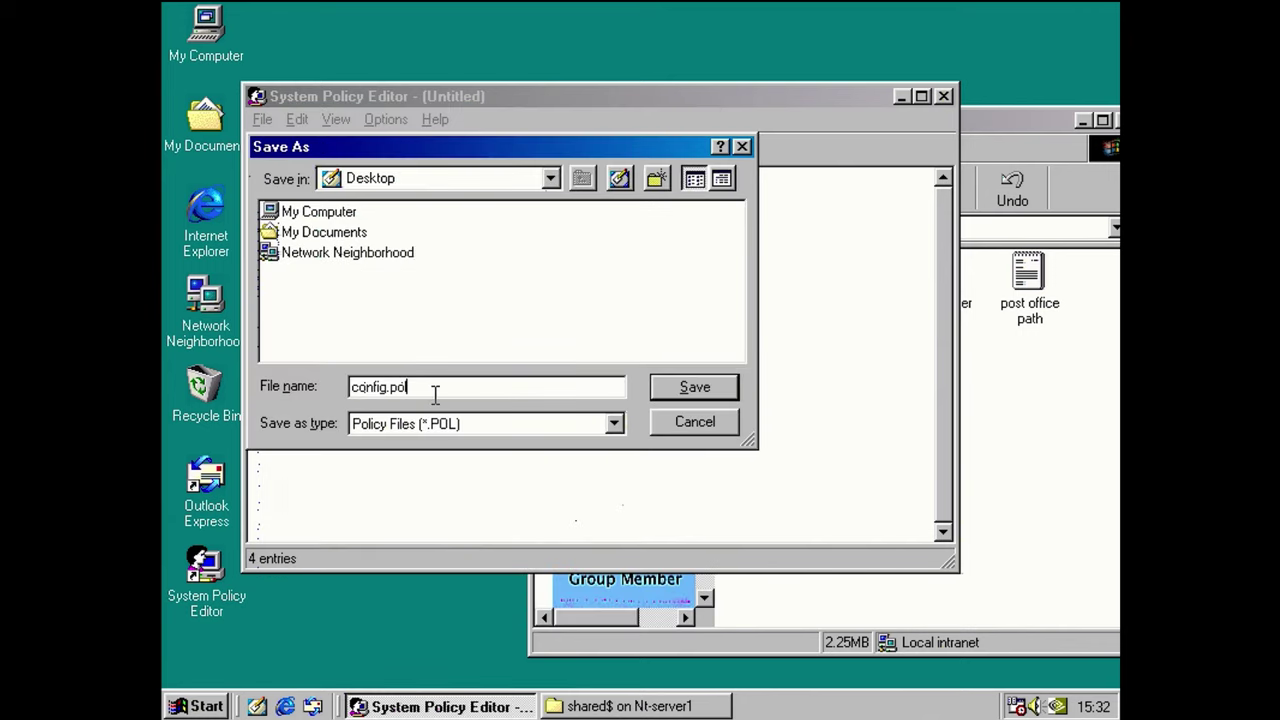
Save config.pol to the desktop, exit System Policy Editor, and paste config.pol into shared$
{"action": "key", "text": "Return"}
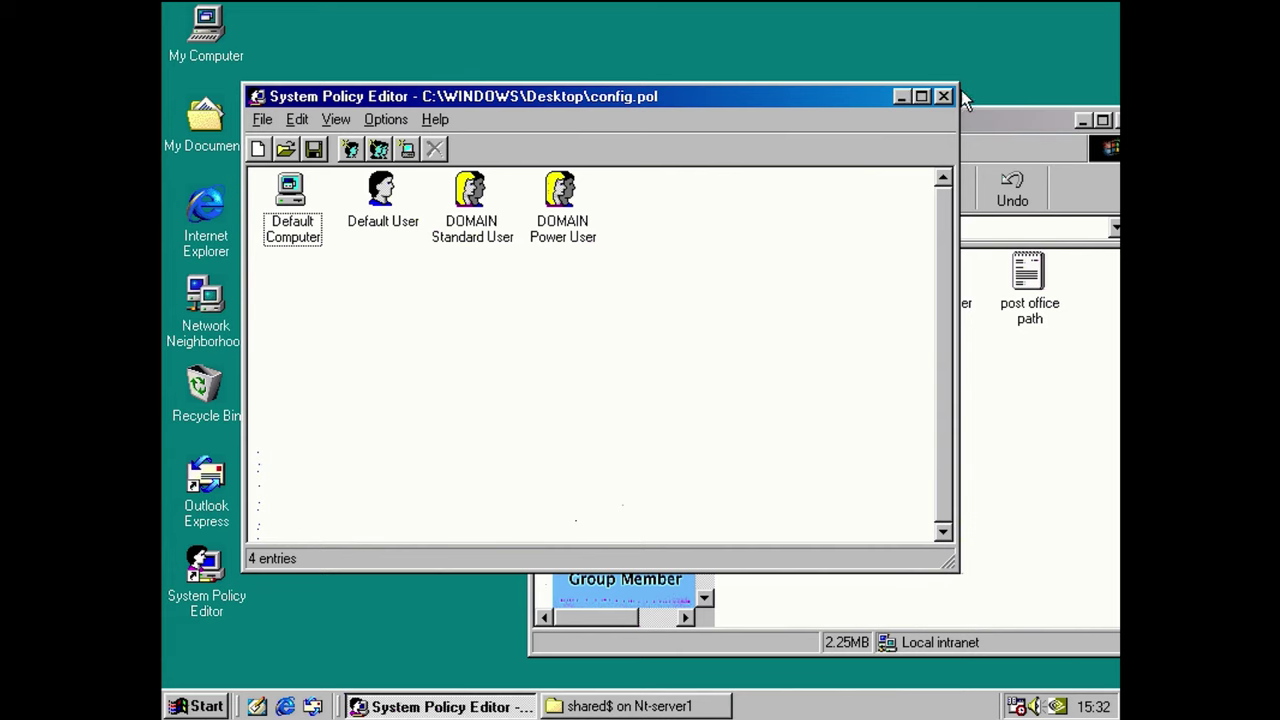
{"action": "left_click", "coordinate": [943, 96]}
{"action": "left_click", "coordinate": [310, 44]}
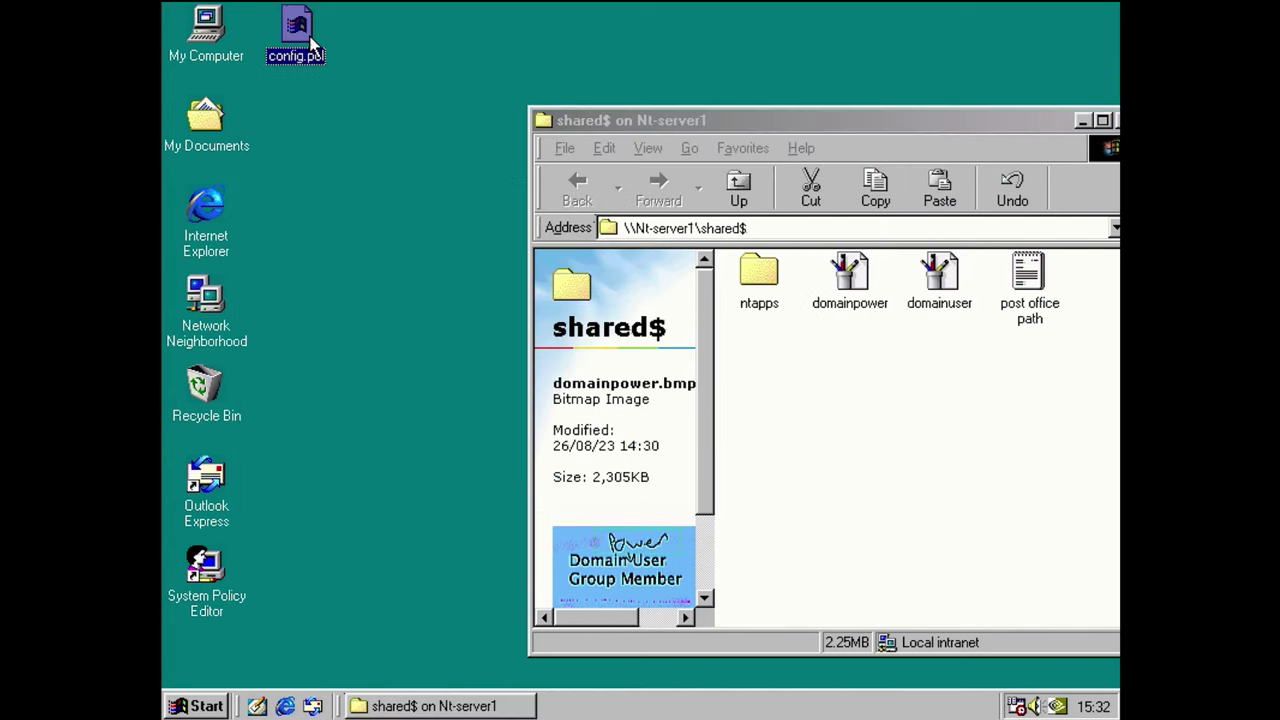
{"action": "left_click", "coordinate": [838, 426]}
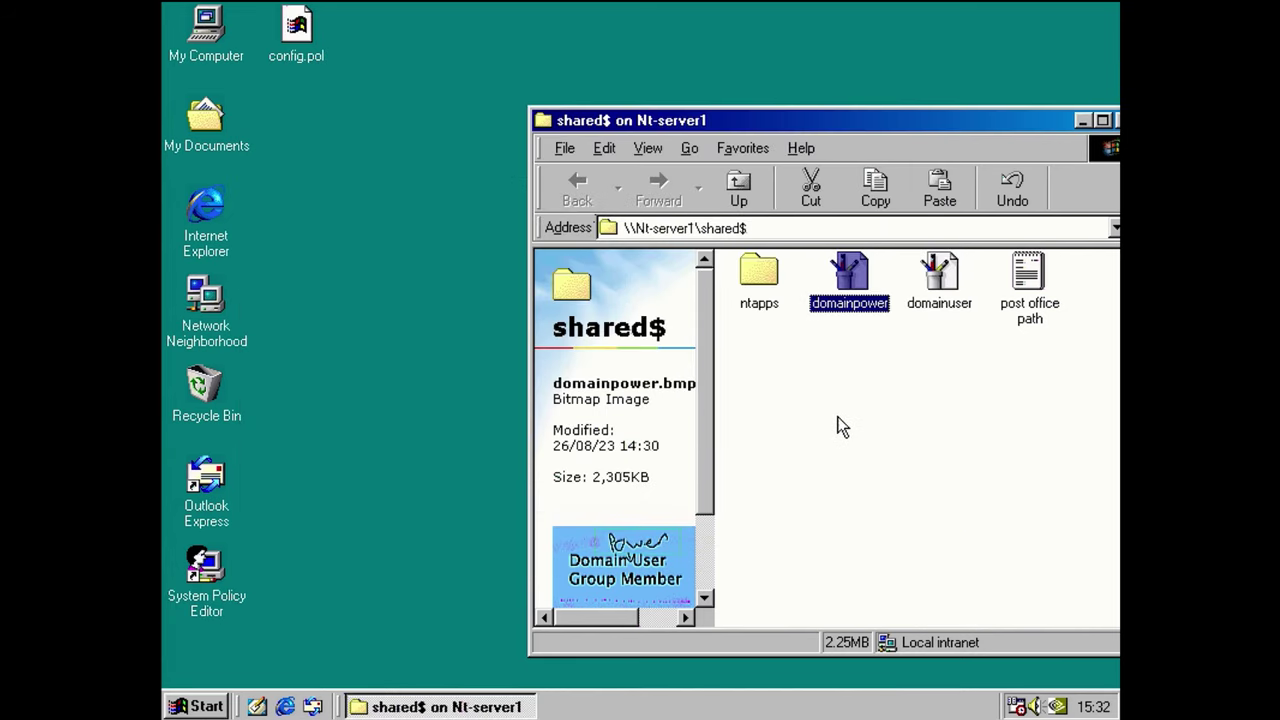
{"action": "key", "text": "ctrl+v"}
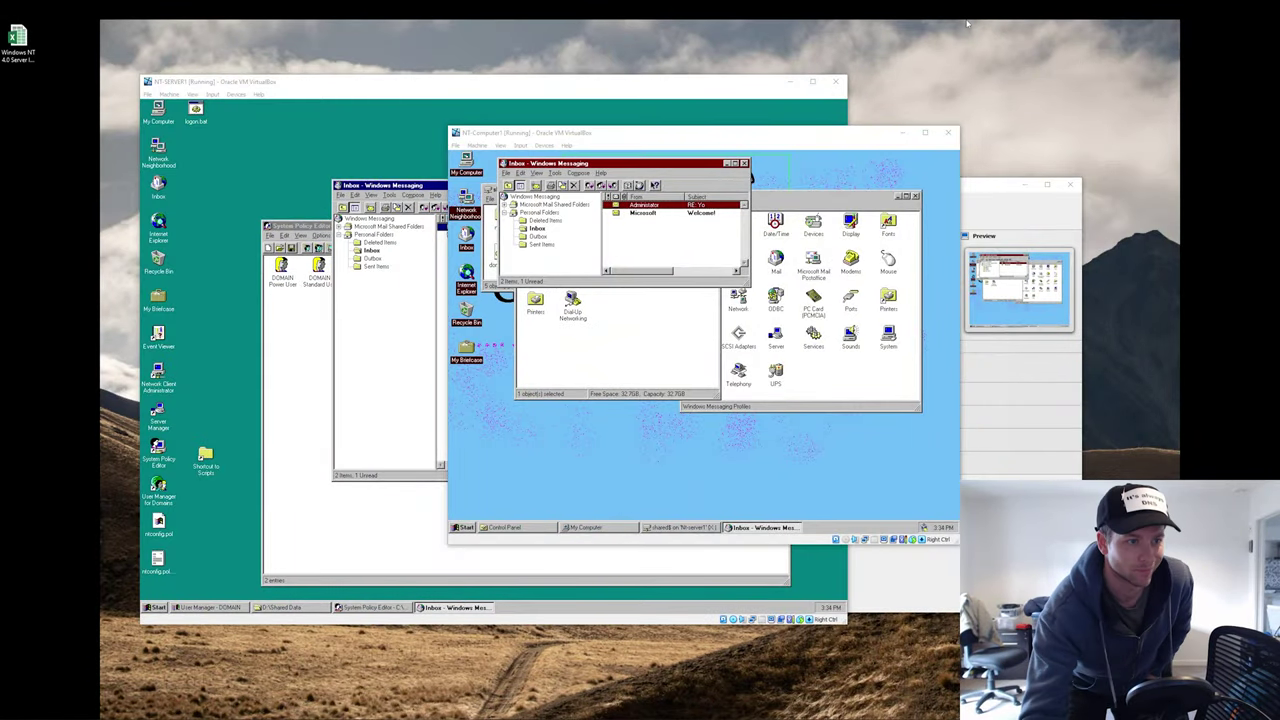
On NT-SERVER1, copy config.pol from D:\Shared Data
{"action": "left_click", "coordinate": [421, 405]}
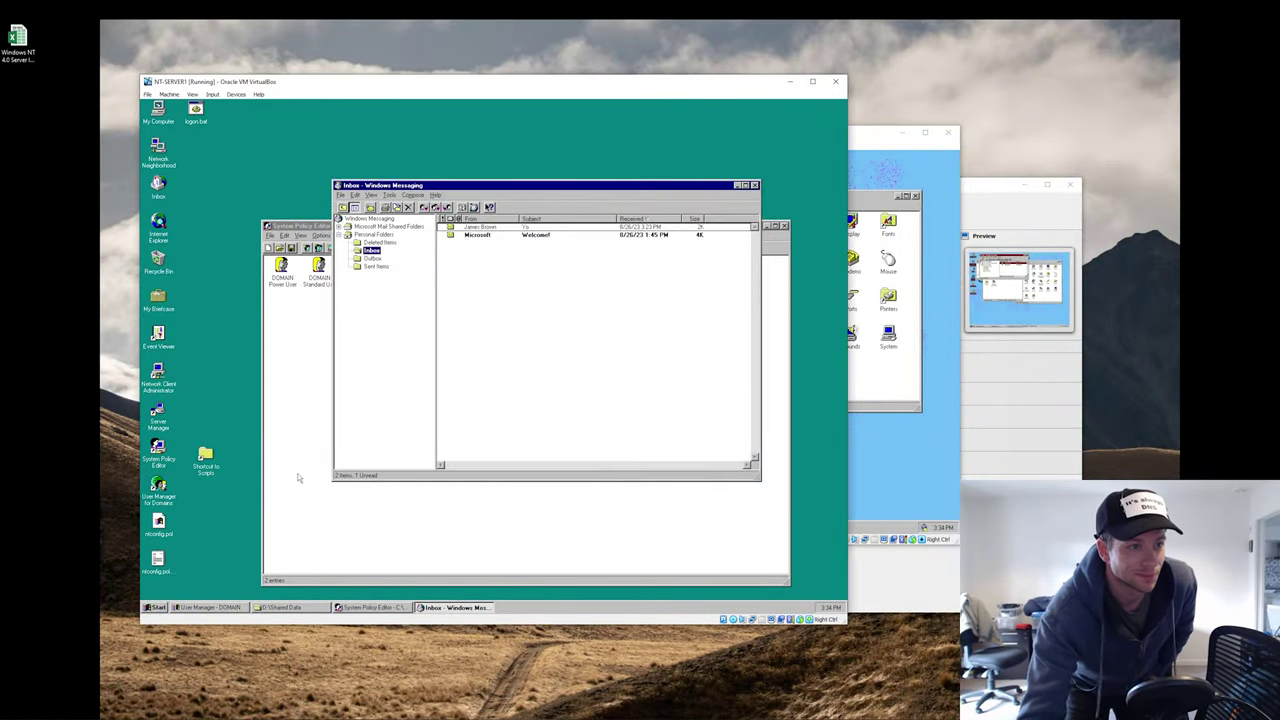
{"action": "double_click", "coordinate": [157, 110]}
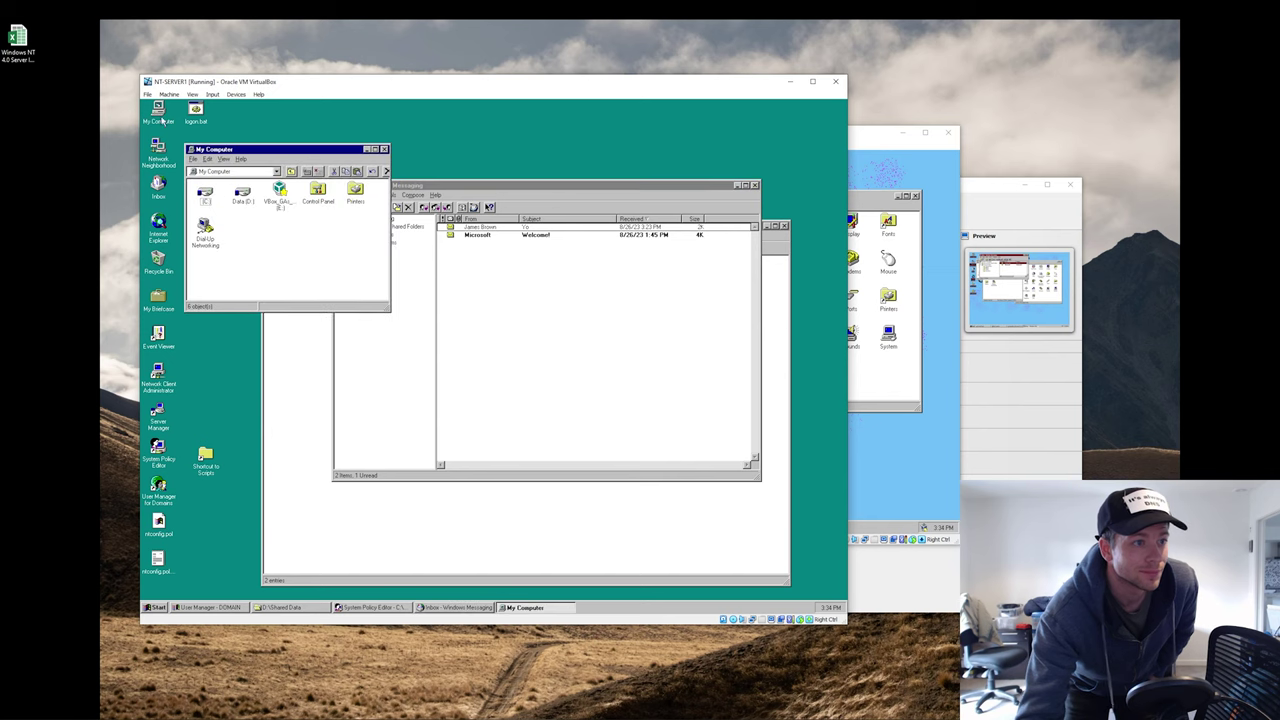
{"action": "double_click", "coordinate": [256, 203]}
{"action": "double_click", "coordinate": [280, 200]}
{"action": "right_click", "coordinate": [245, 197]}
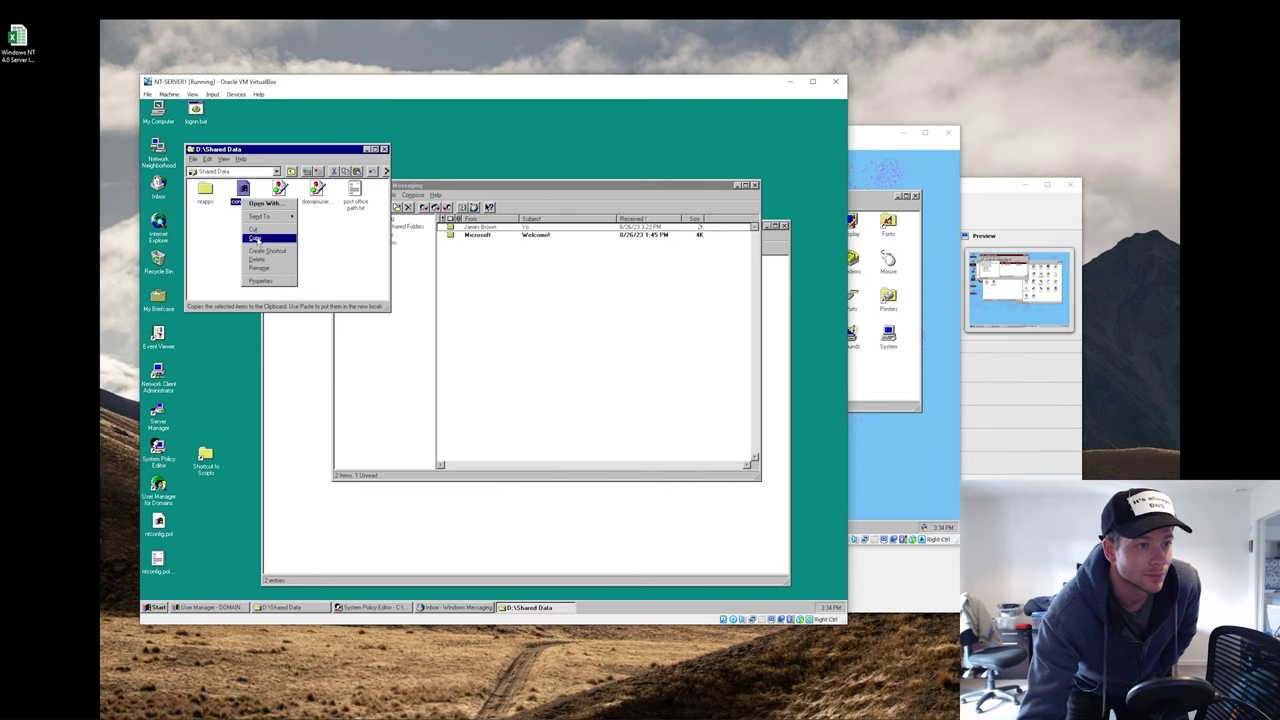
{"action": "left_click", "coordinate": [255, 238]}
Paste config.pol into the Scripts folder beside logon.bat and ntconfig.pol
{"action": "double_click", "coordinate": [205, 455]}
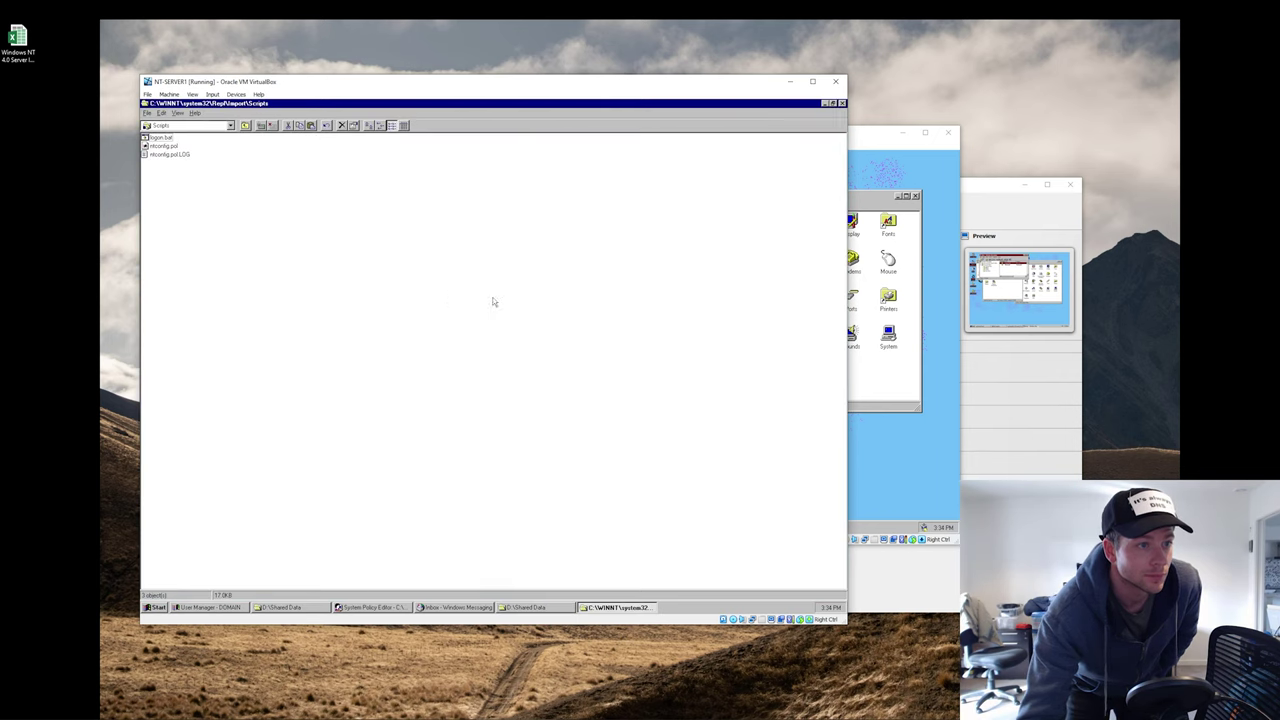
{"action": "right_click", "coordinate": [424, 254]}
{"action": "left_click", "coordinate": [448, 300]}
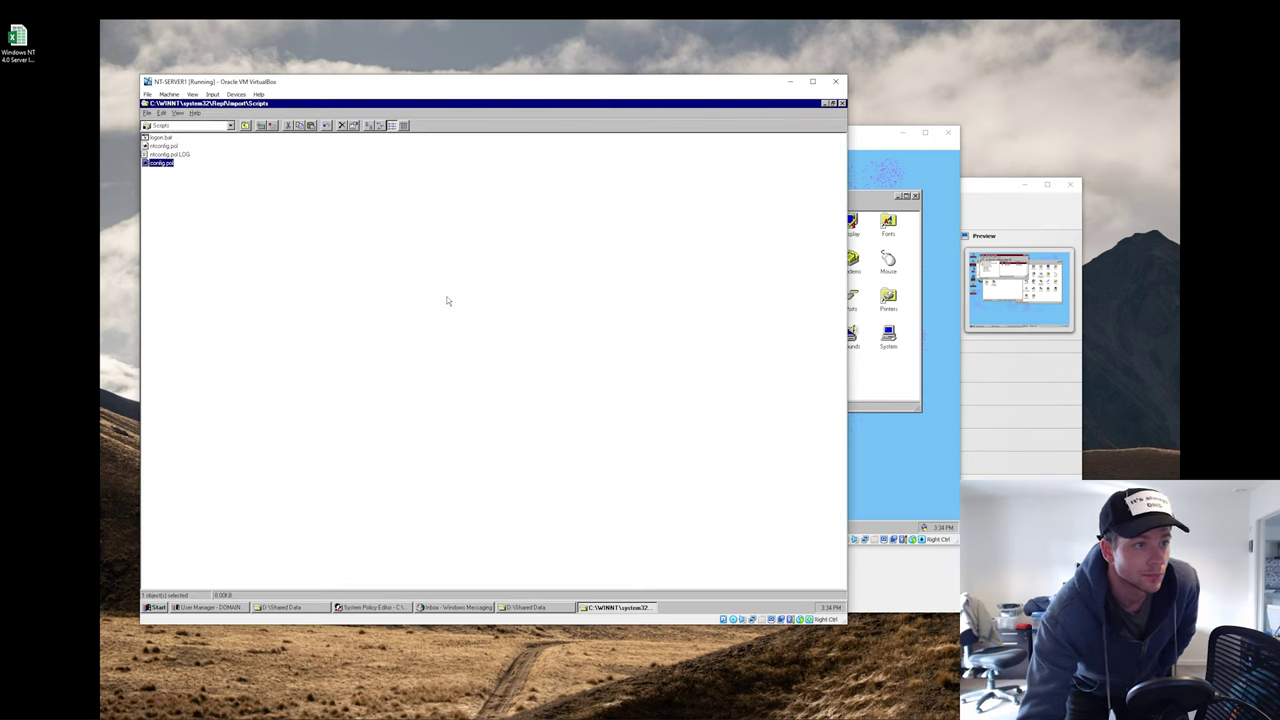
{"action": "left_click", "coordinate": [448, 301]}
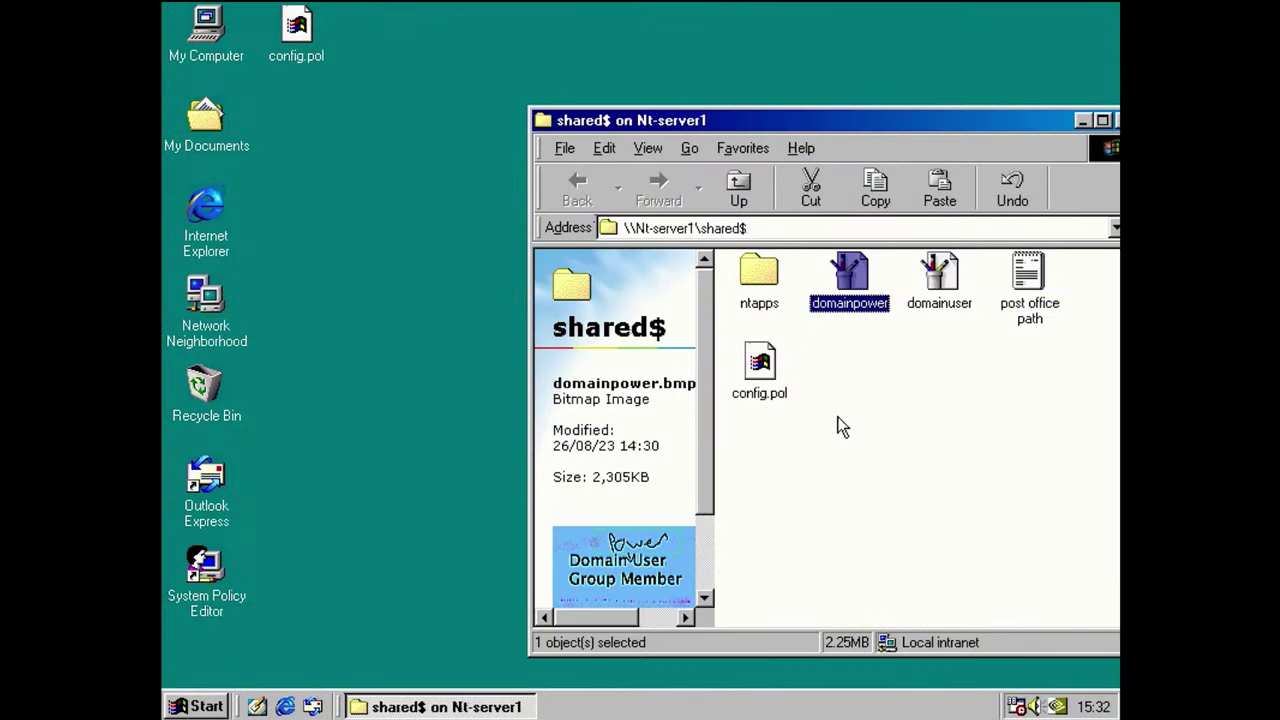
Log on as a domain user, keep individual settings, and confirm the Windows password
{"action": "type", "text": "ohnd"}
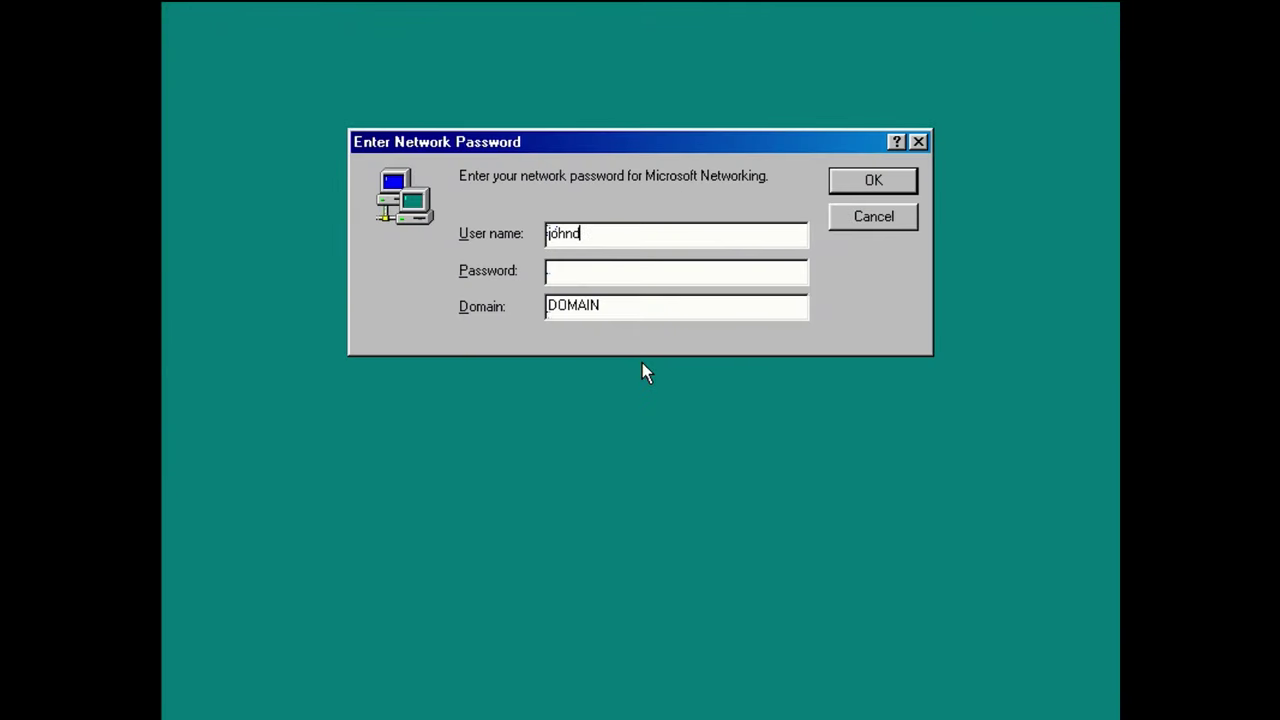
{"action": "key", "text": "Tab"}
{"action": "type", "text": "*****"}
{"action": "key", "text": "Return"}
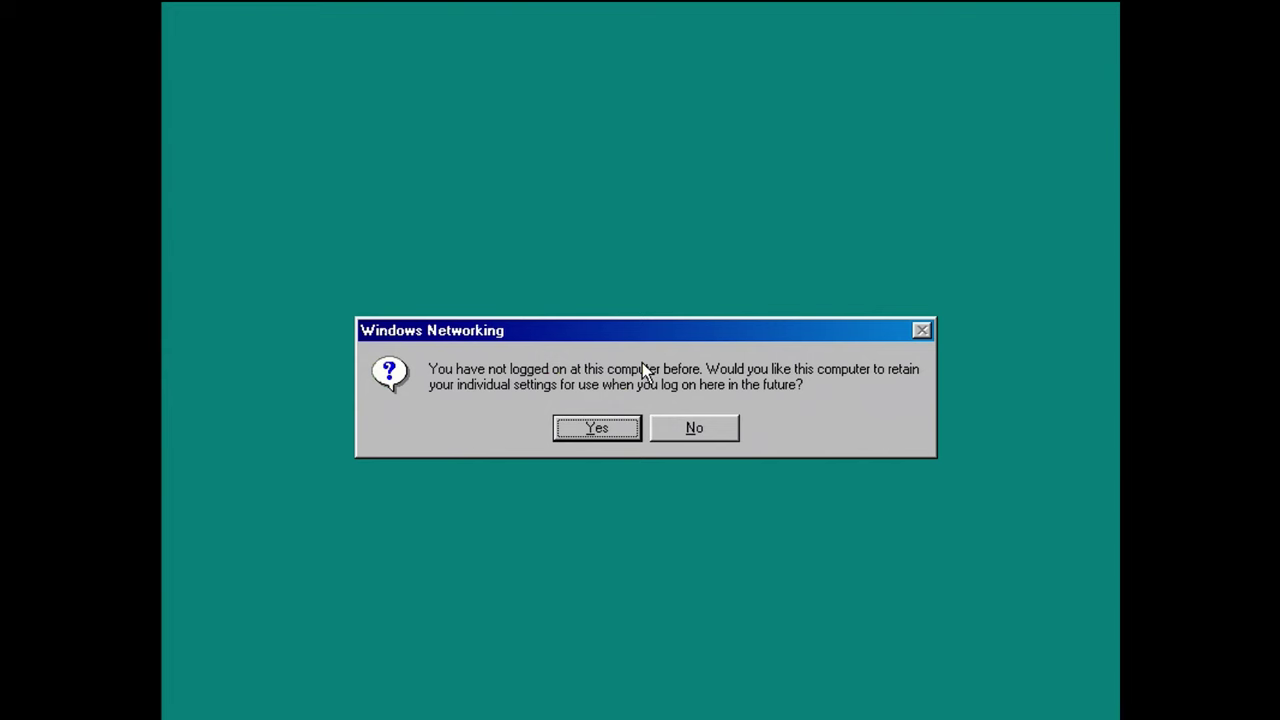
{"action": "key", "text": "Return"}
{"action": "type", "text": "******"}
{"action": "key", "text": "Return"}
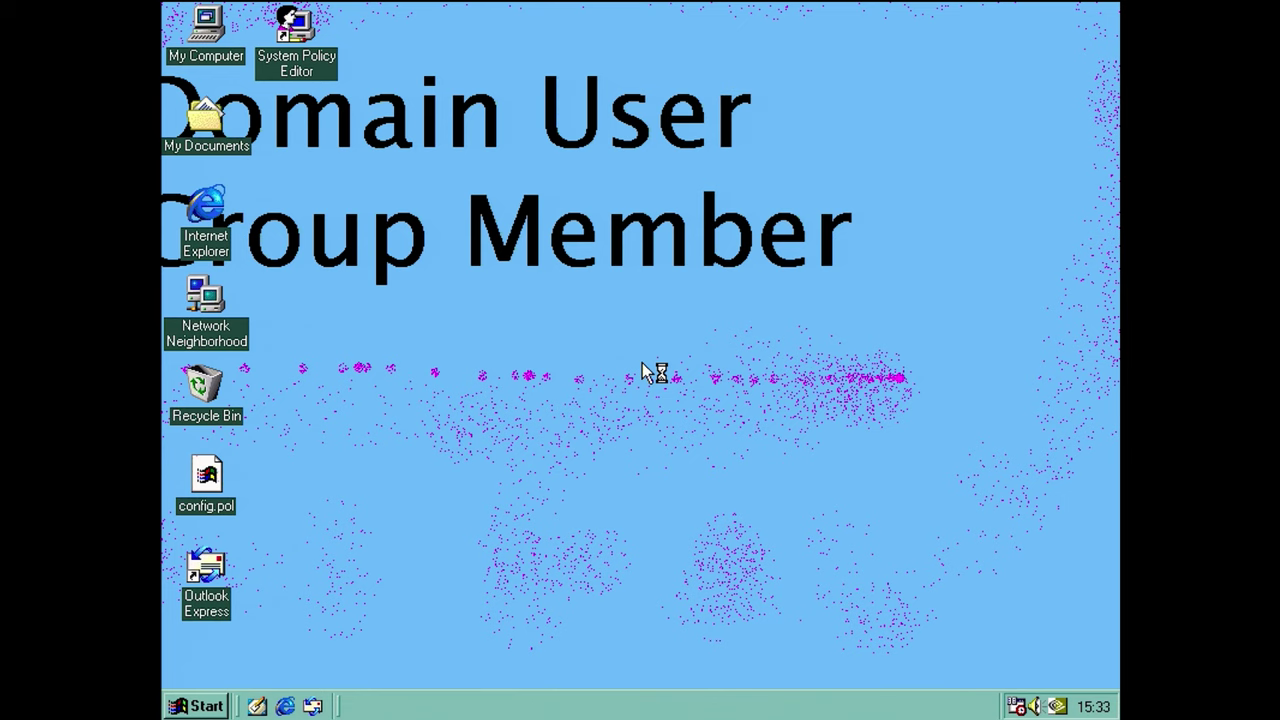
Open Accessories > Games and select the four game shortcuts
{"action": "left_click", "coordinate": [198, 706]}
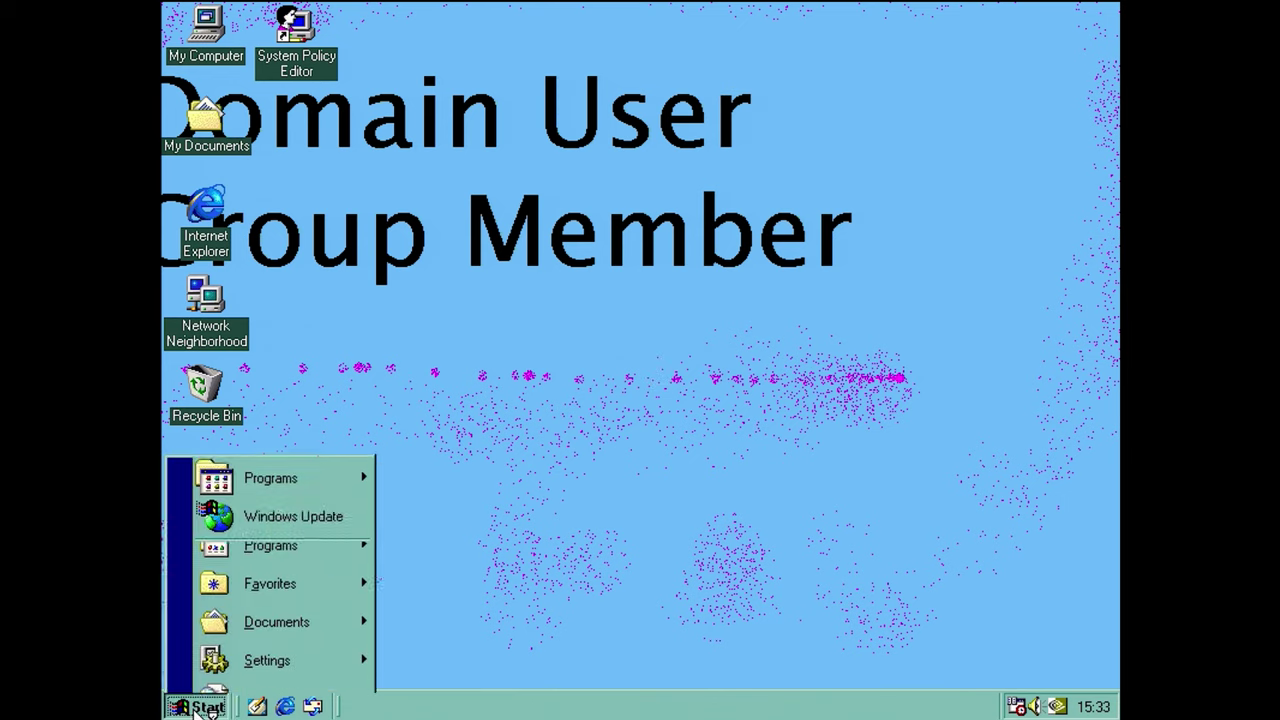
{"action": "mouse_move", "coordinate": [276, 270]}
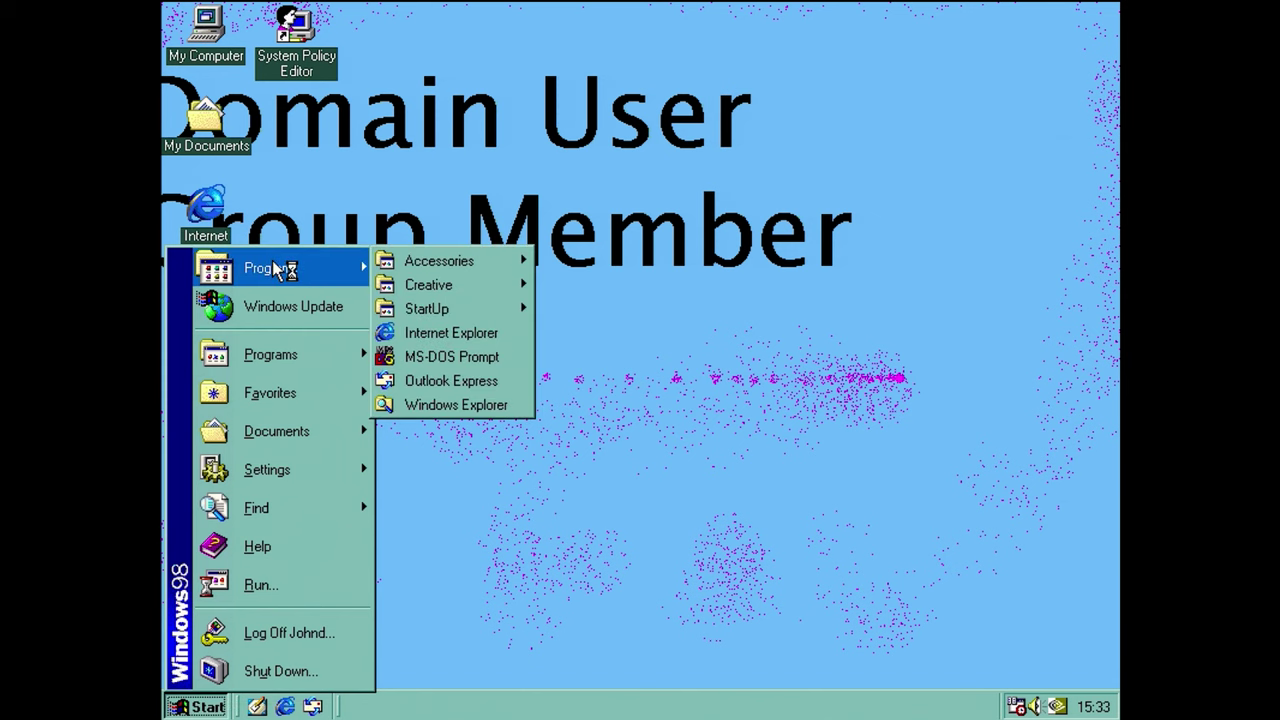
{"action": "mouse_move", "coordinate": [292, 358]}
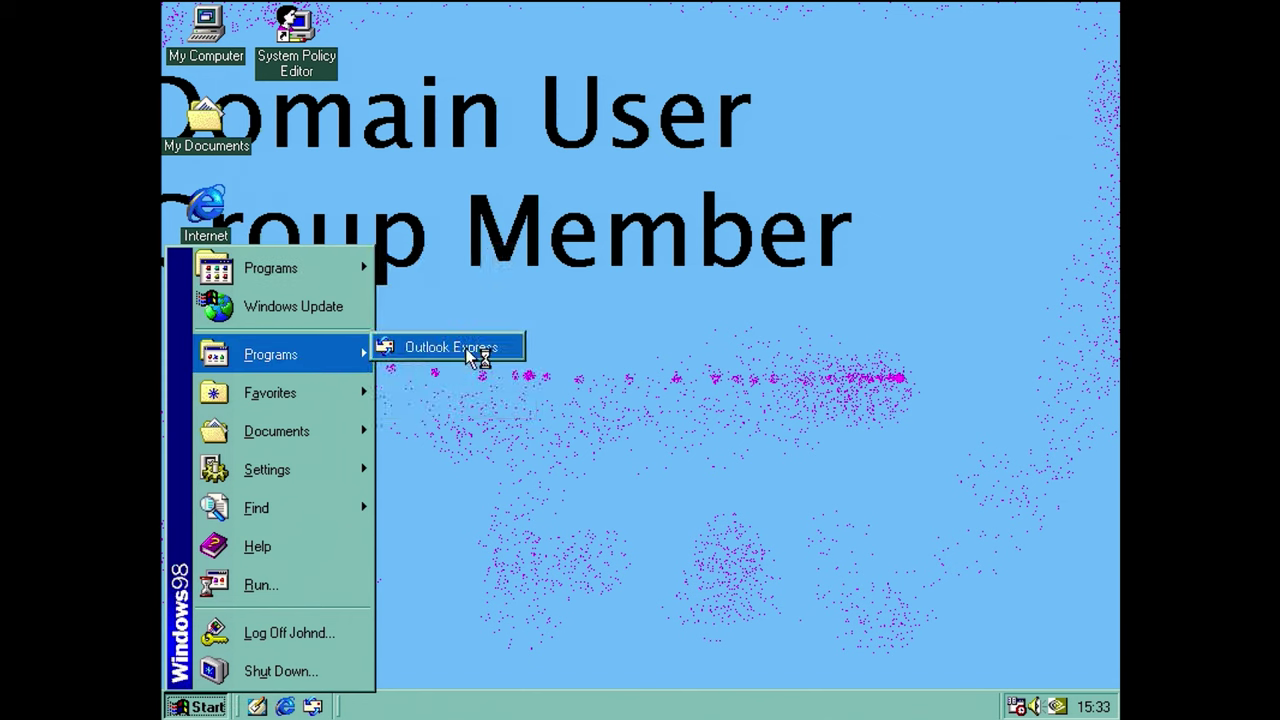
{"action": "left_click", "coordinate": [440, 356]}
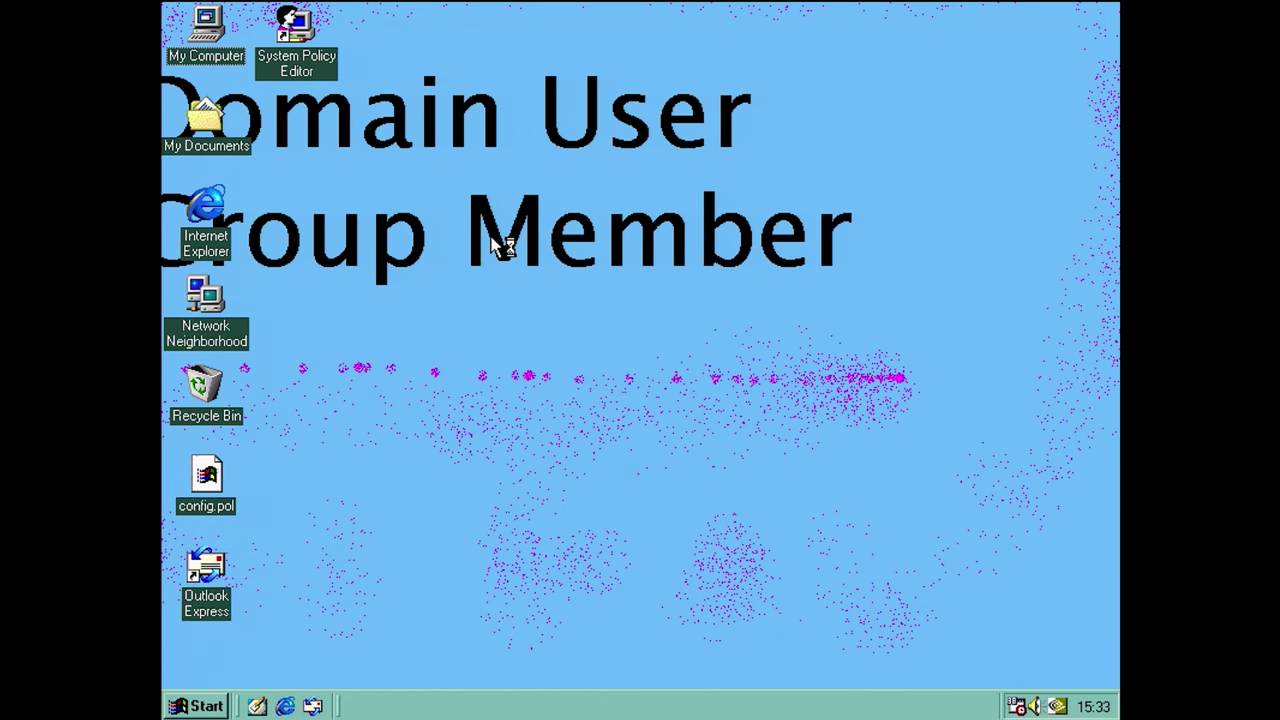
{"action": "double_click", "coordinate": [510, 208]}
{"action": "double_click", "coordinate": [520, 272]}
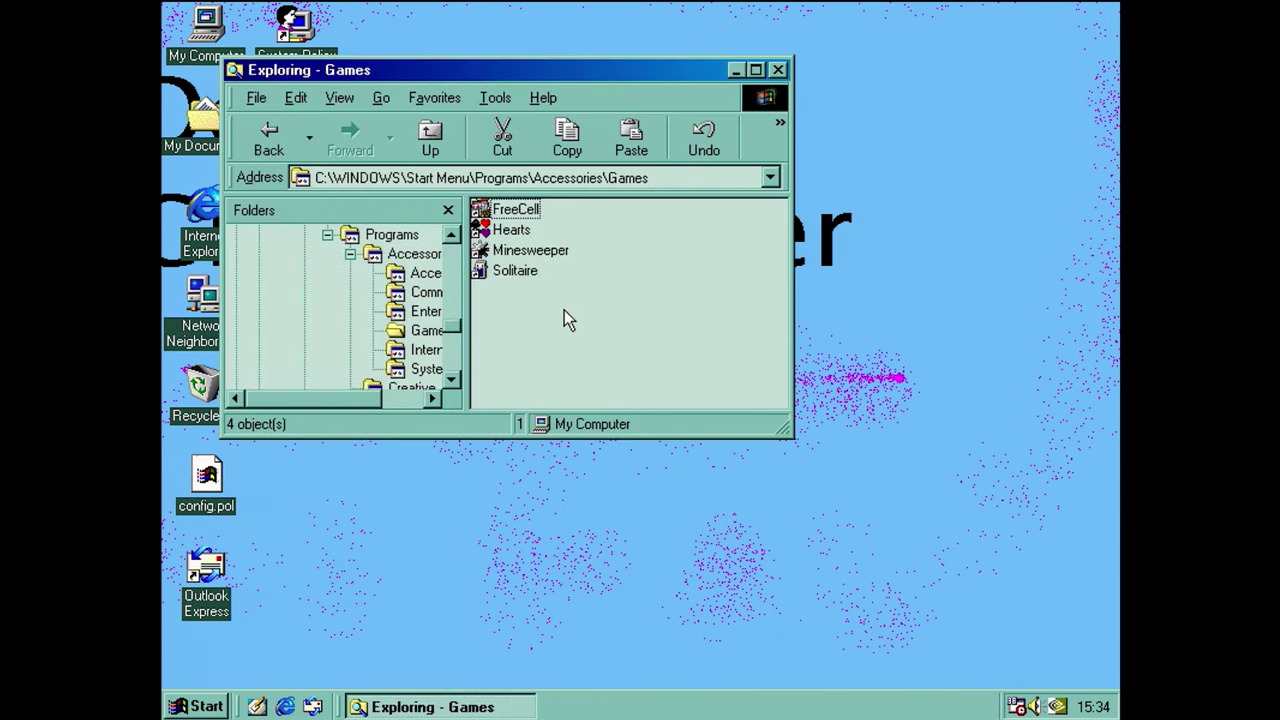
{"action": "left_click_drag", "start_coordinate": [555, 305], "coordinate": [490, 195]}
Open the 9xapps folder on the shared drive, then go back to the Accessories folder
{"action": "double_click", "coordinate": [210, 40]}
{"action": "double_click", "coordinate": [490, 290]}
{"action": "double_click", "coordinate": [408, 196]}
{"action": "left_click", "coordinate": [729, 287]}
{"action": "left_click", "coordinate": [430, 135]}
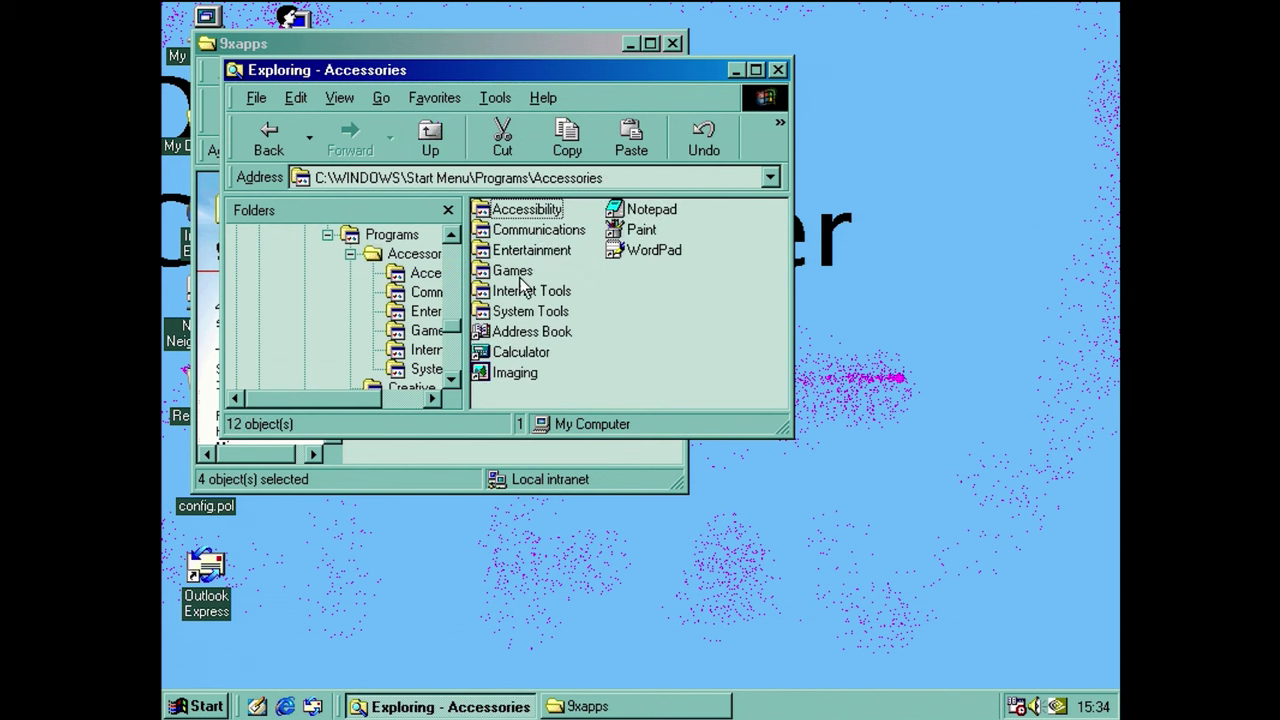
{"action": "left_click", "coordinate": [518, 275]}
Select Notepad, Paint and WordPad, then close the 9xapps and Accessories windows
{"action": "left_click", "coordinate": [641, 214]}
{"action": "left_click", "coordinate": [637, 233], "text": "ctrl"}
{"action": "left_click", "coordinate": [650, 250], "text": "ctrl"}
{"action": "left_click", "coordinate": [520, 46]}
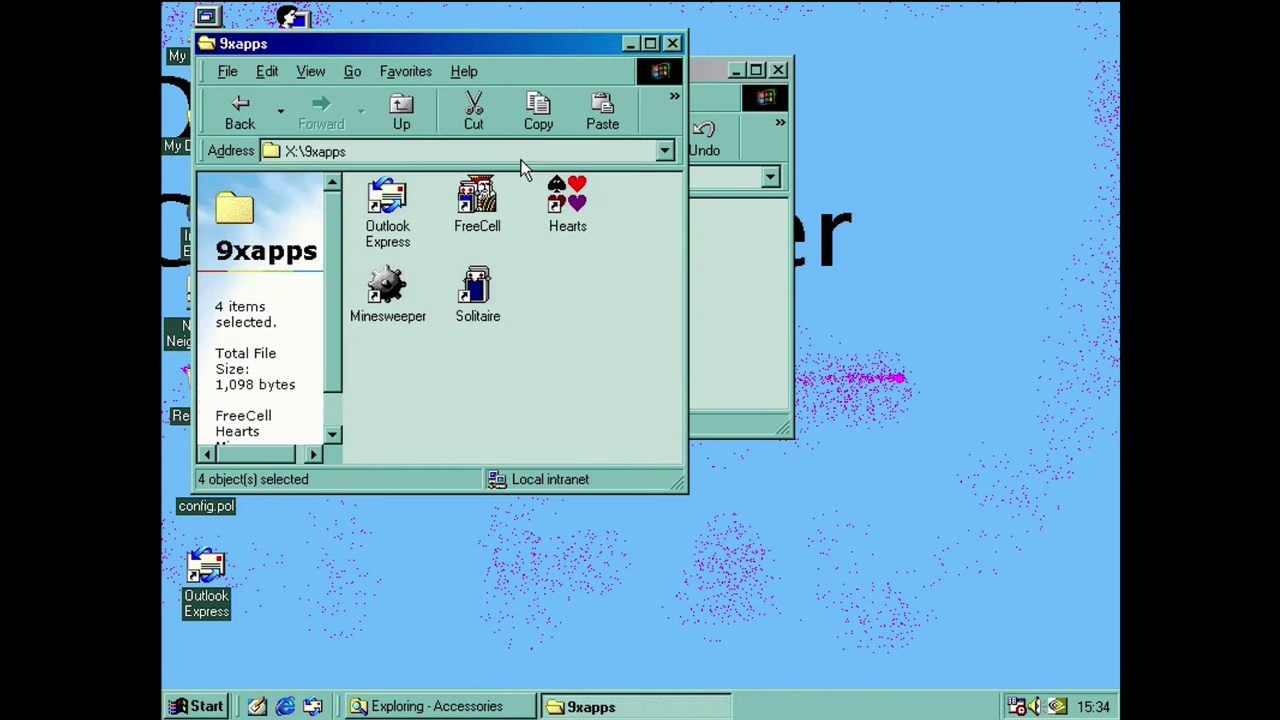
{"action": "left_click", "coordinate": [672, 43]}
{"action": "left_click", "coordinate": [777, 70]}
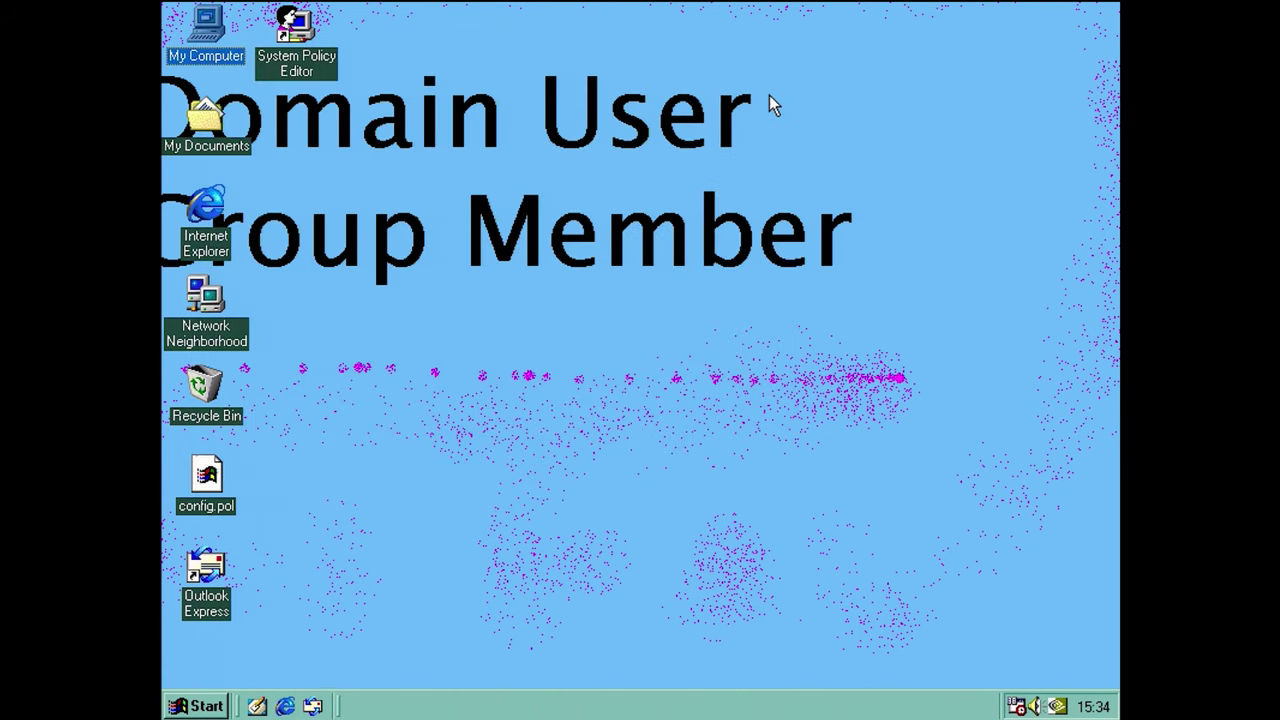
{"action": "key", "text": "super"}
Log off and log on as a second domain user, keeping settings and confirming the password
{"action": "left_click", "coordinate": [322, 627]}
{"action": "left_click", "coordinate": [599, 384]}
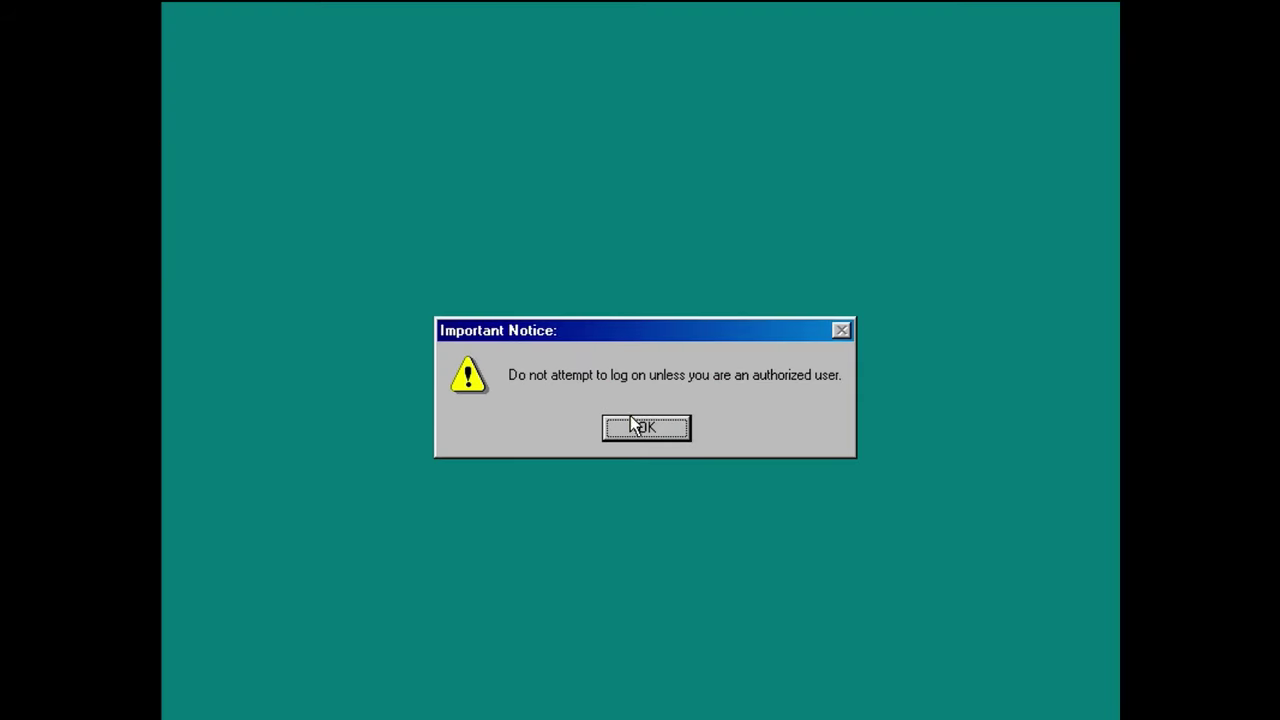
{"action": "left_click", "coordinate": [631, 425]}
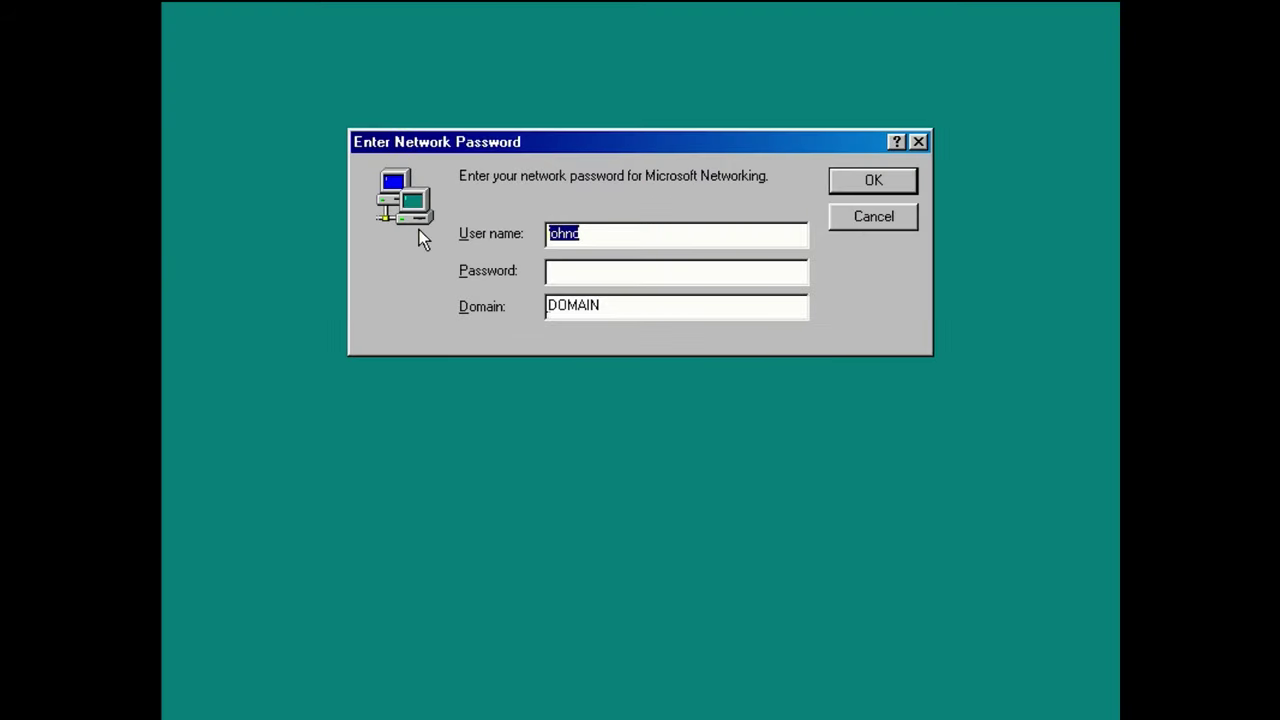
{"action": "type", "text": "jamesb"}
{"action": "key", "text": "Tab"}
{"action": "type", "text": "*****"}
{"action": "key", "text": "Return"}
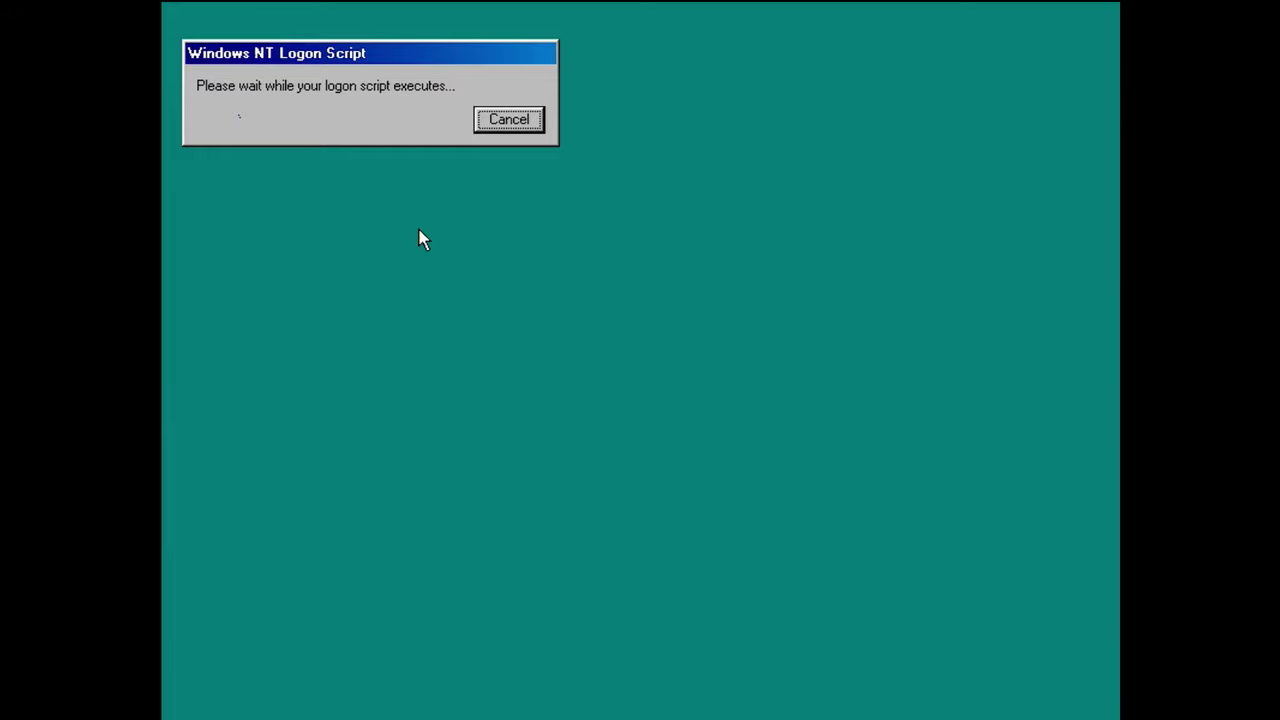
{"action": "key", "text": "Return"}
{"action": "type", "text": "*****"}
{"action": "key", "text": "Return"}
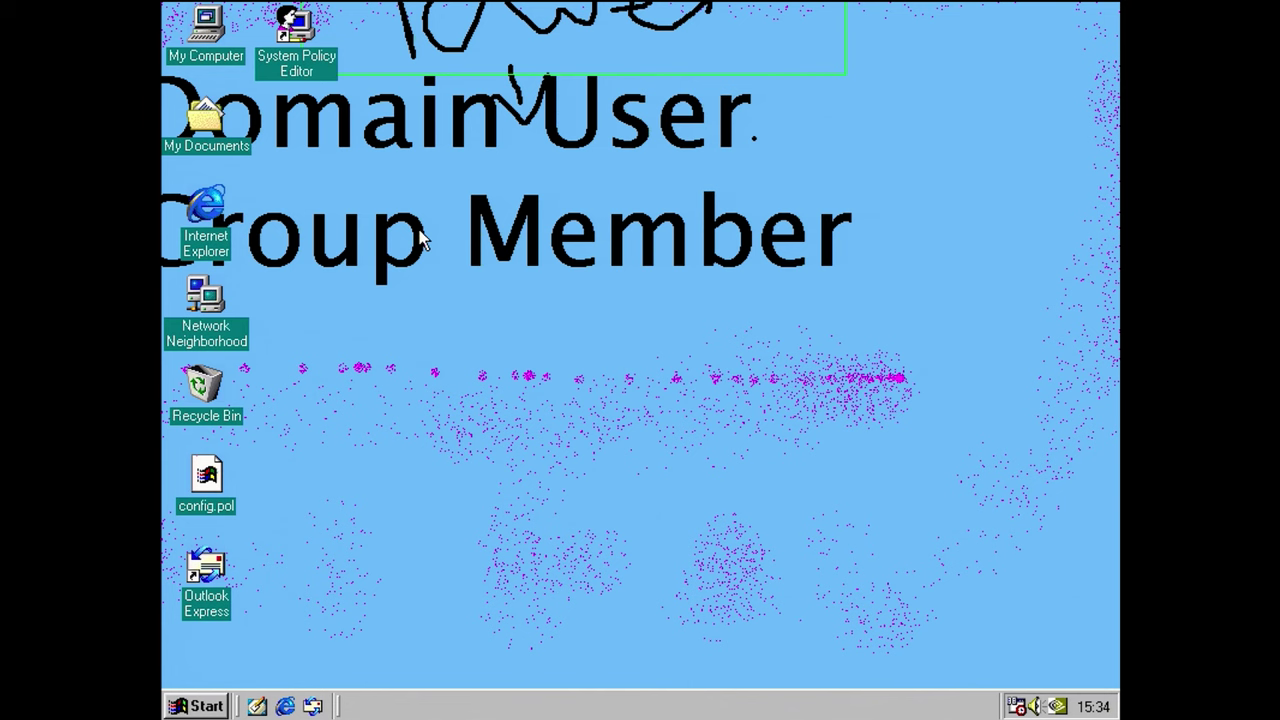
Check the Start > Programs list showing the restricted programs and games
{"action": "key", "text": "super"}
{"action": "key", "text": "Down"}
{"action": "key", "text": "Down"}
{"action": "key", "text": "Down"}
{"action": "key", "text": "Right"}
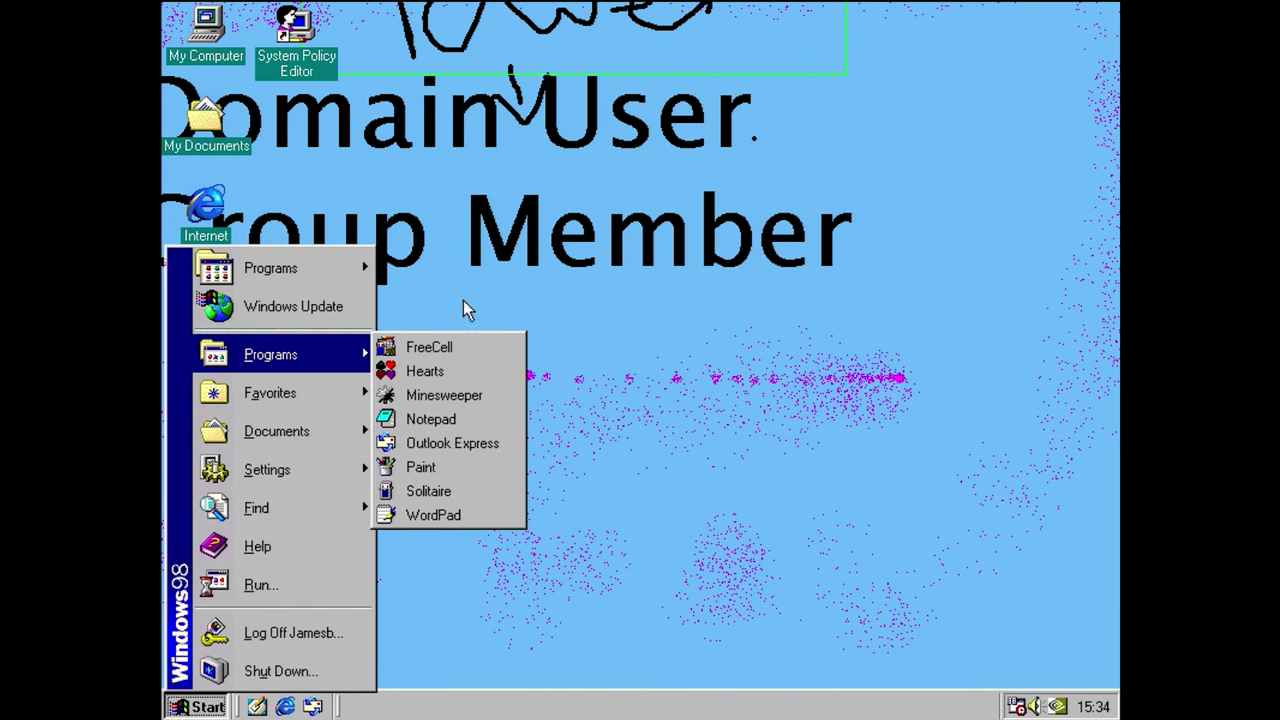
{"action": "mouse_move", "coordinate": [336, 268]}
{"action": "mouse_move", "coordinate": [428, 262]}
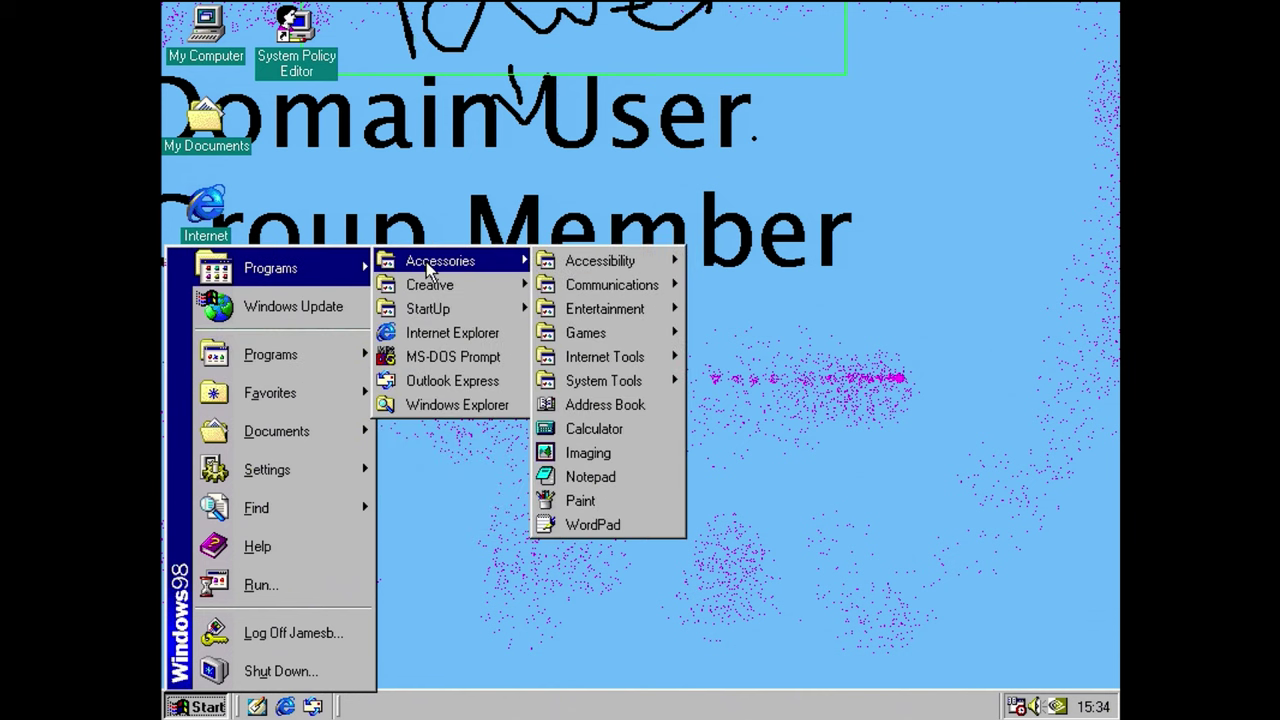
{"action": "left_click", "coordinate": [500, 115]}
Browse the Redirect$ and Shared$ network drives from My Computer
{"action": "double_click", "coordinate": [206, 25]}
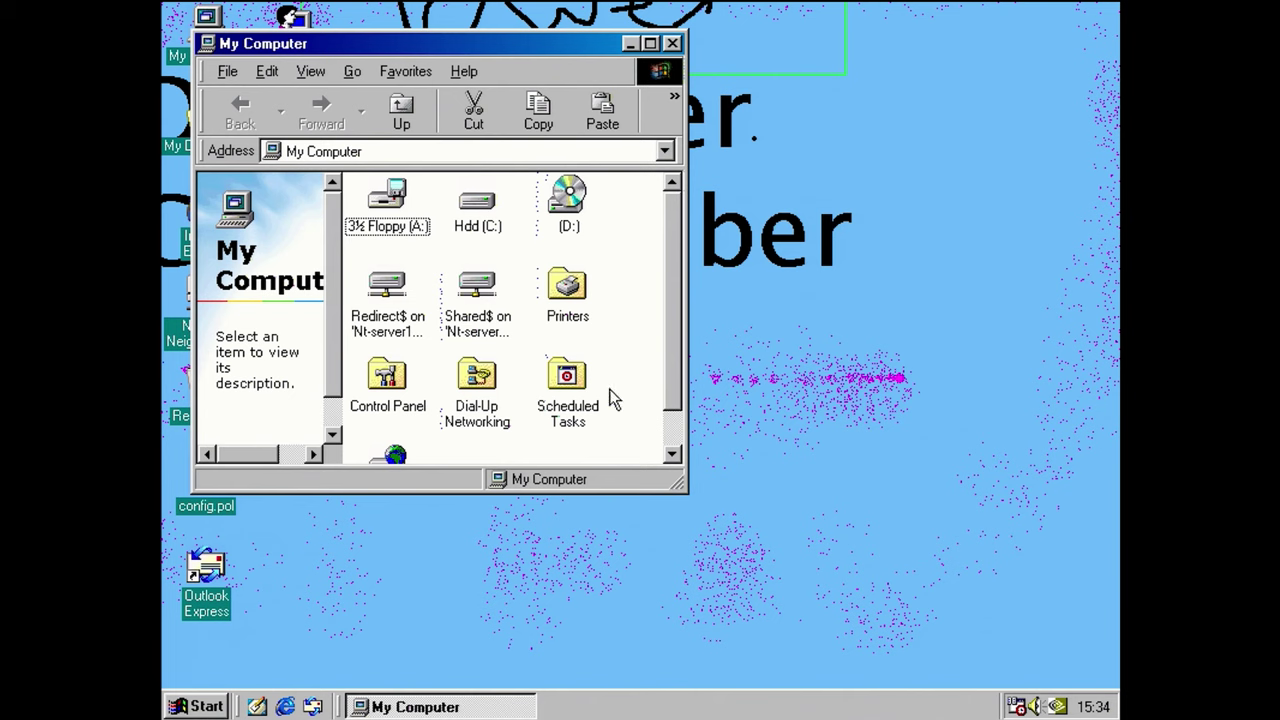
{"action": "left_click_drag", "start_coordinate": [680, 480], "coordinate": [934, 541]}
{"action": "left_click", "coordinate": [736, 207]}
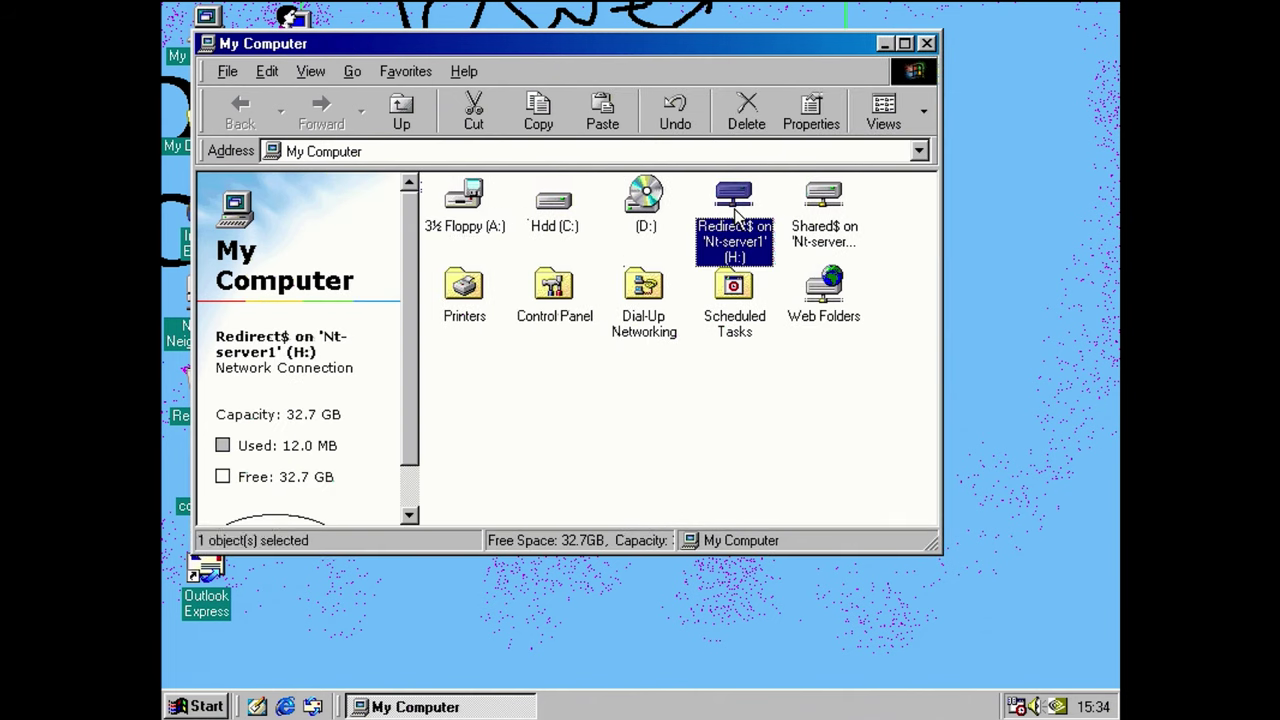
{"action": "double_click", "coordinate": [736, 208]}
{"action": "left_click", "coordinate": [405, 120]}
{"action": "double_click", "coordinate": [834, 224]}
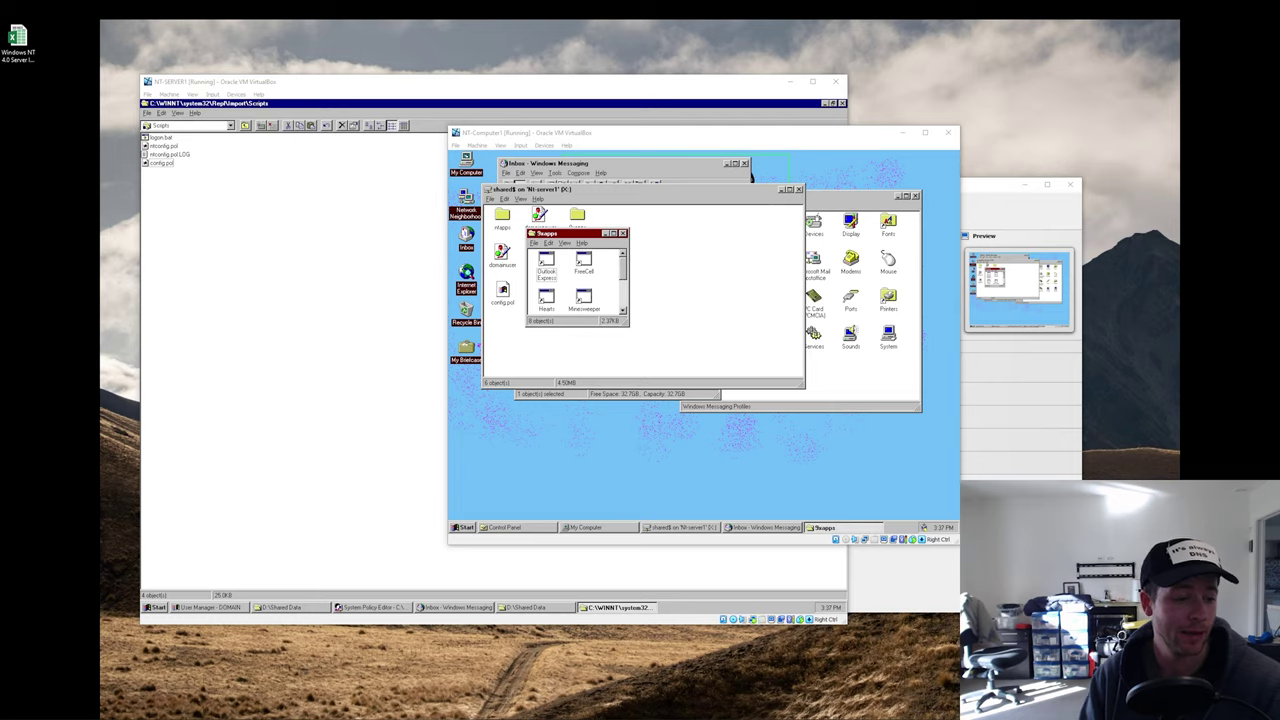
Maximize the NT 4.0 Server install checklist, review Disk 2 Size in B15, then return to VirtualBox
{"action": "key", "text": "alt+Tab"}
{"action": "left_click", "coordinate": [76, 385]}
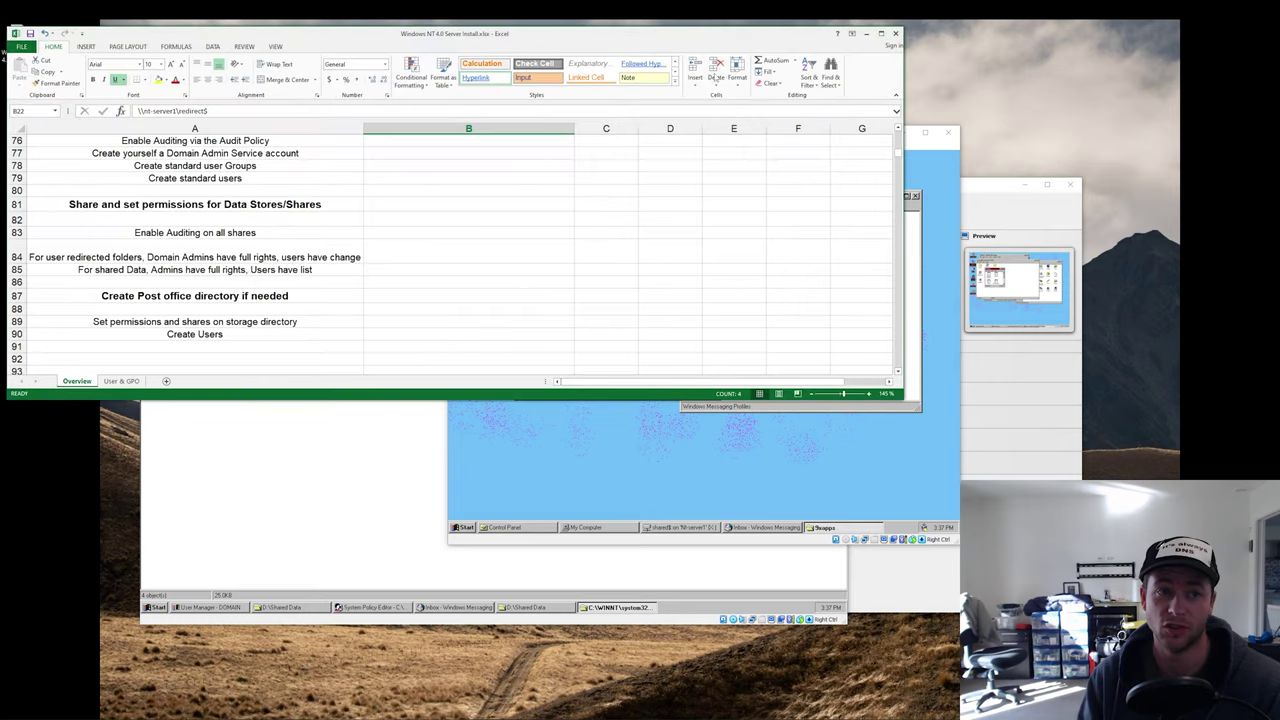
{"action": "left_click", "coordinate": [881, 33]}
{"action": "scroll", "coordinate": [238, 375], "scroll_direction": "up", "scroll_amount": 20}
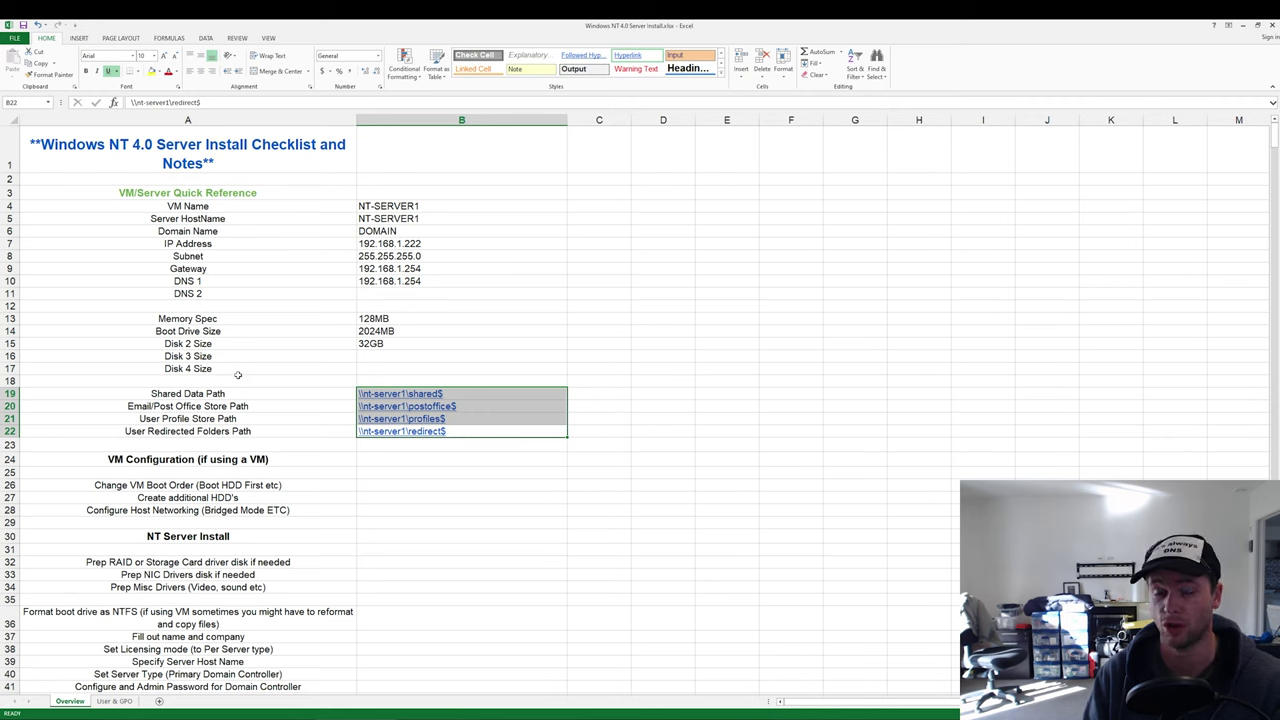
{"action": "left_click", "coordinate": [386, 343]}
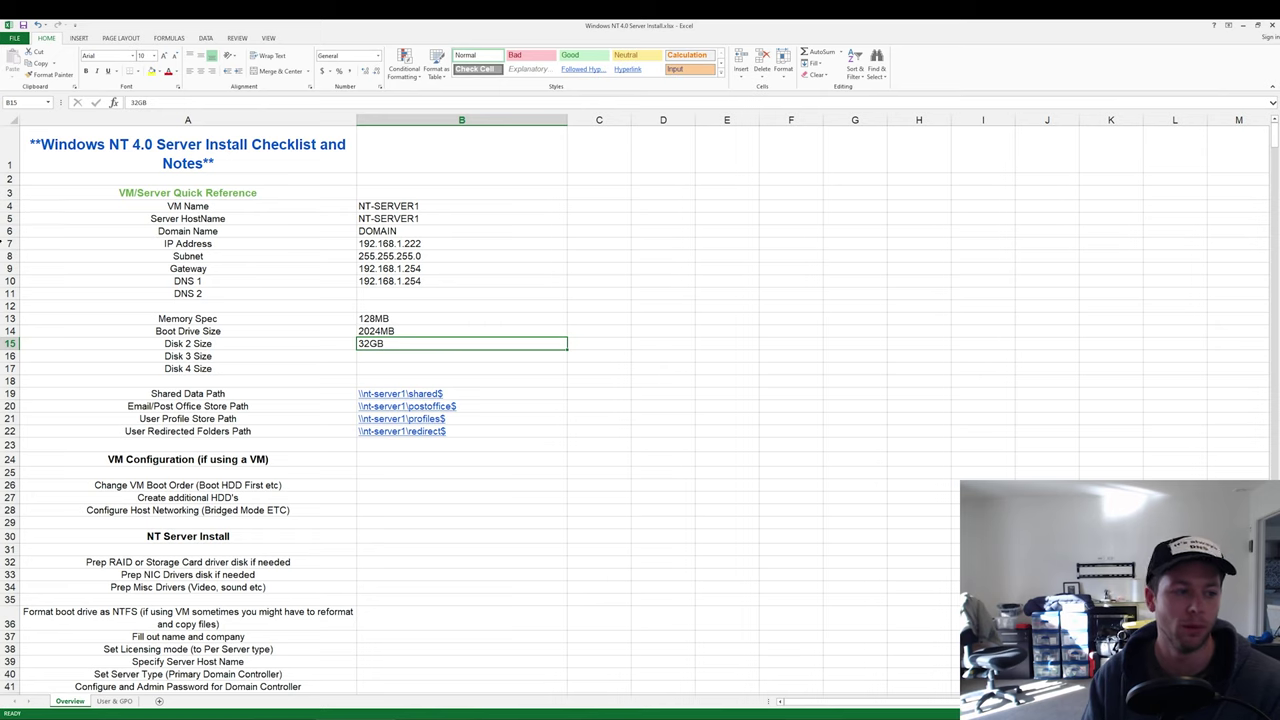
{"action": "scroll", "coordinate": [110, 290], "scroll_direction": "down", "scroll_amount": 17}
{"action": "scroll", "coordinate": [584, 422], "scroll_direction": "up", "scroll_amount": 17}
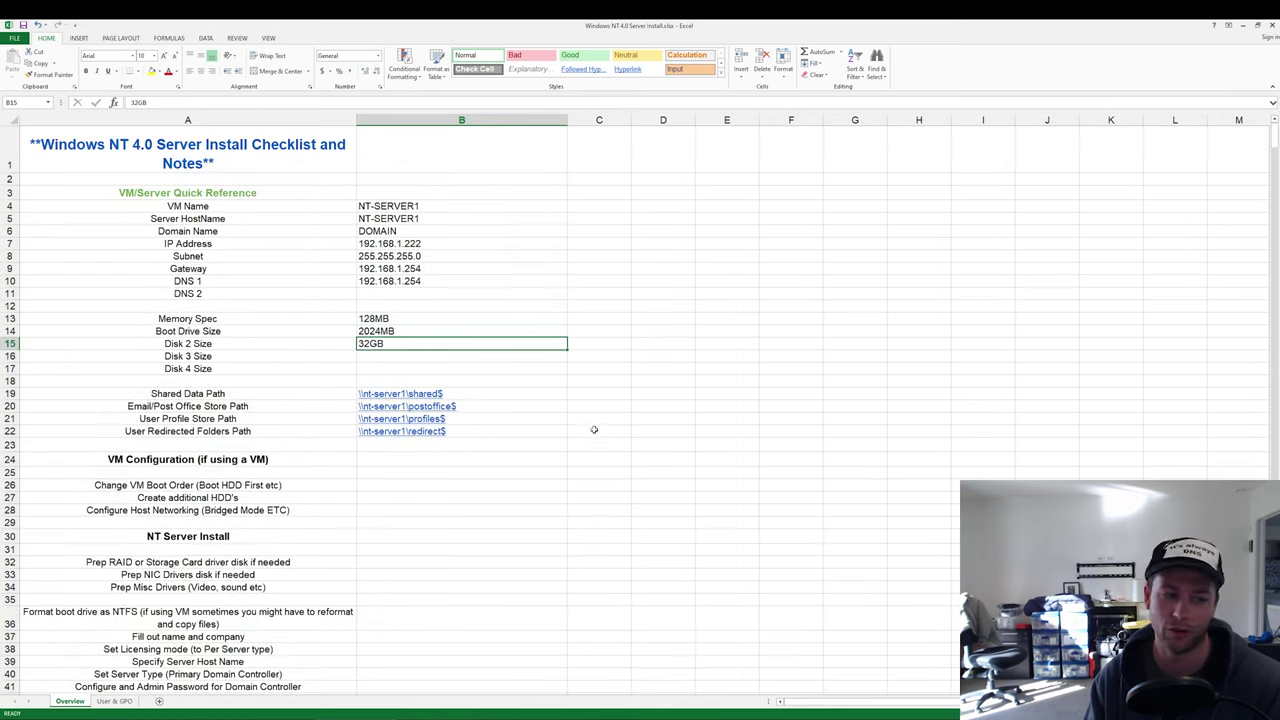
{"action": "scroll", "coordinate": [586, 421], "scroll_direction": "down", "scroll_amount": 12}
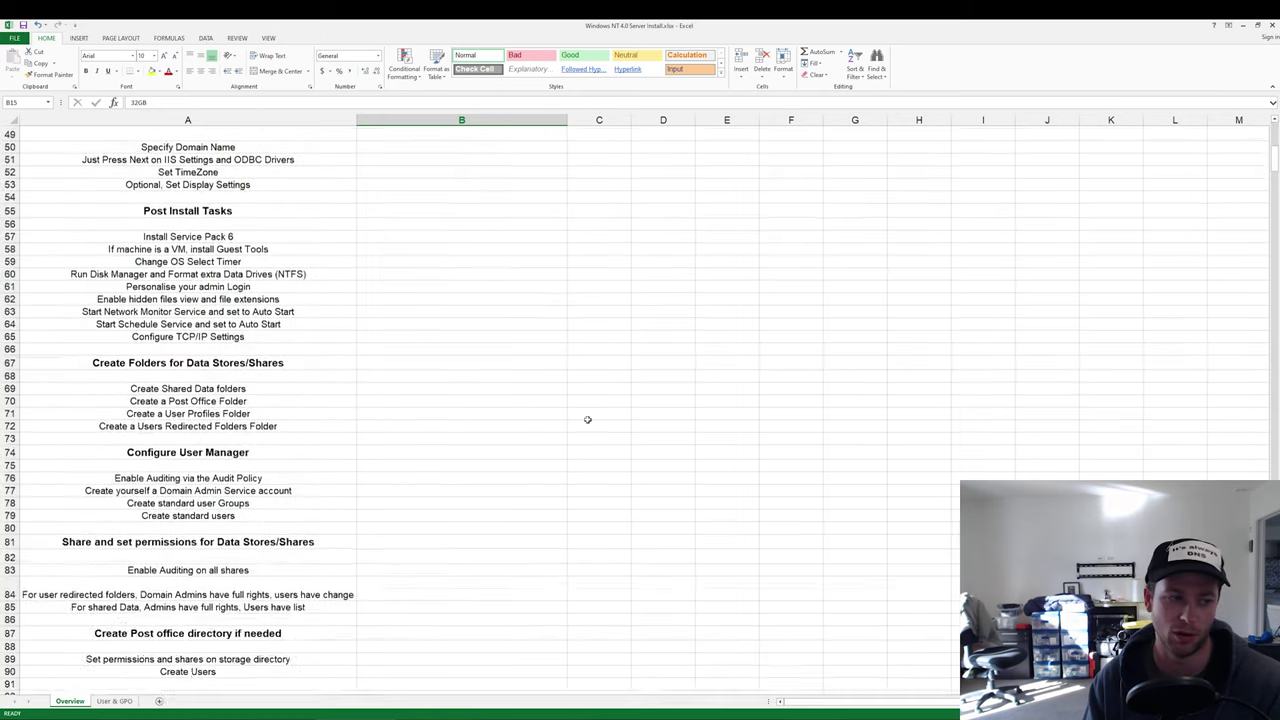
{"action": "scroll", "coordinate": [586, 421], "scroll_direction": "up", "scroll_amount": 13}
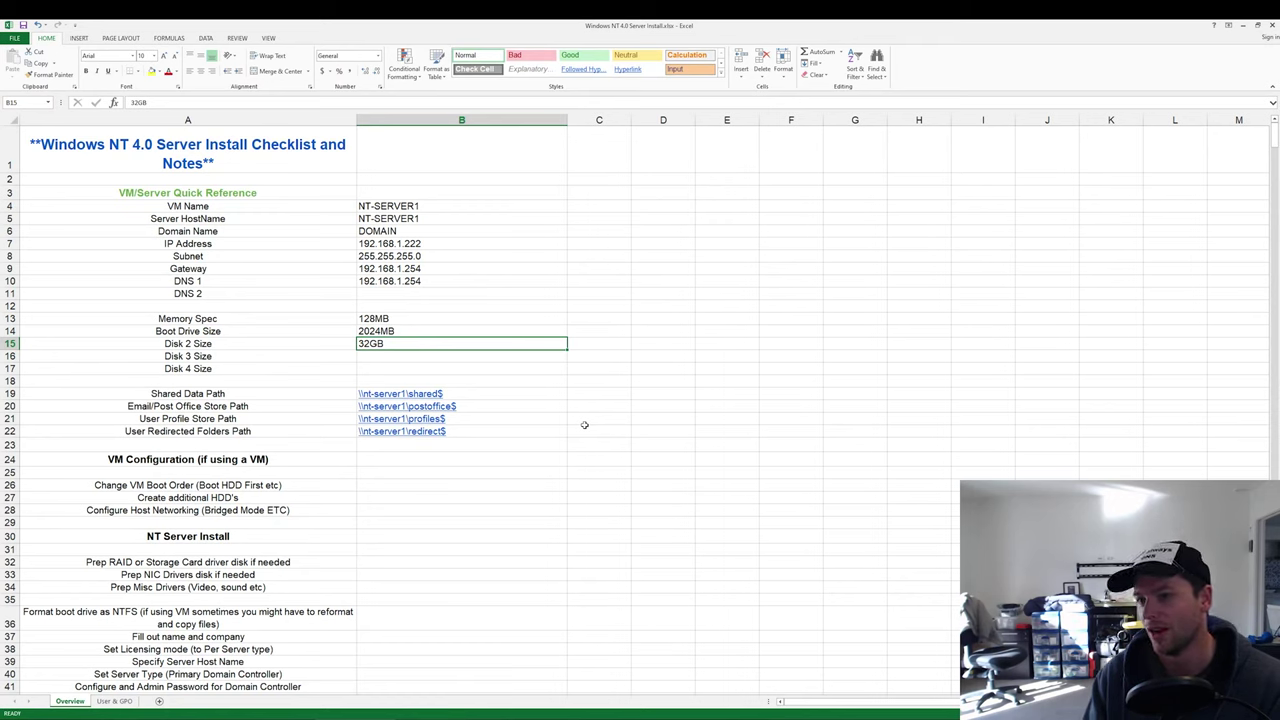
{"action": "left_click", "coordinate": [654, 715]}
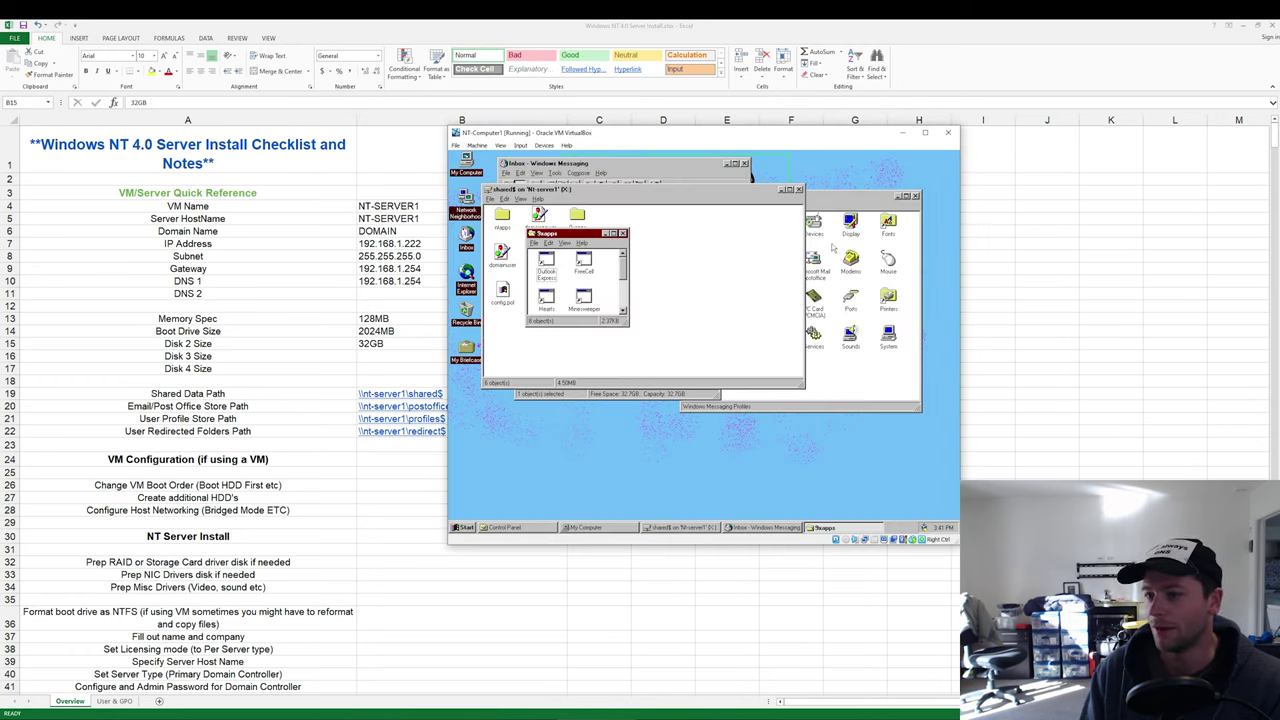